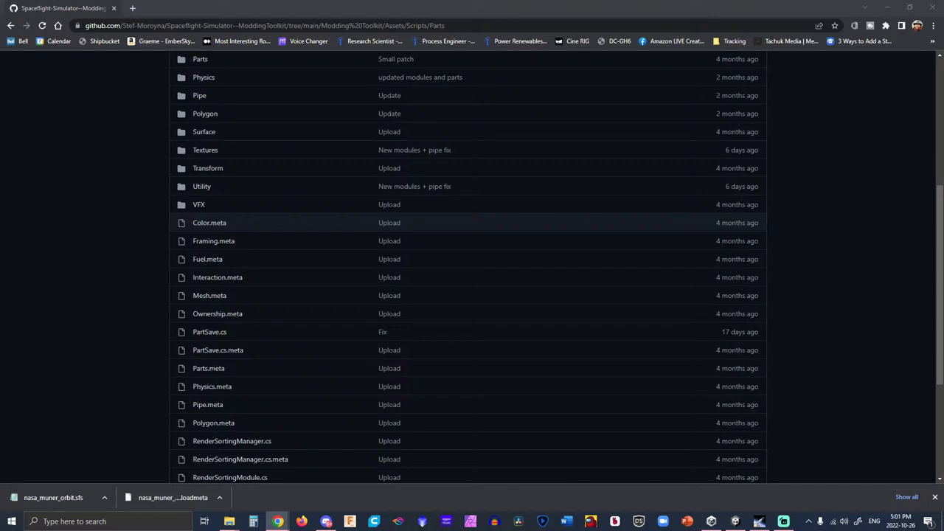
From the repository root, open the Modding Toolkit > Assets folder.
{"action": "scroll", "coordinate": [345, 238], "scroll_direction": "up", "scroll_amount": 4}
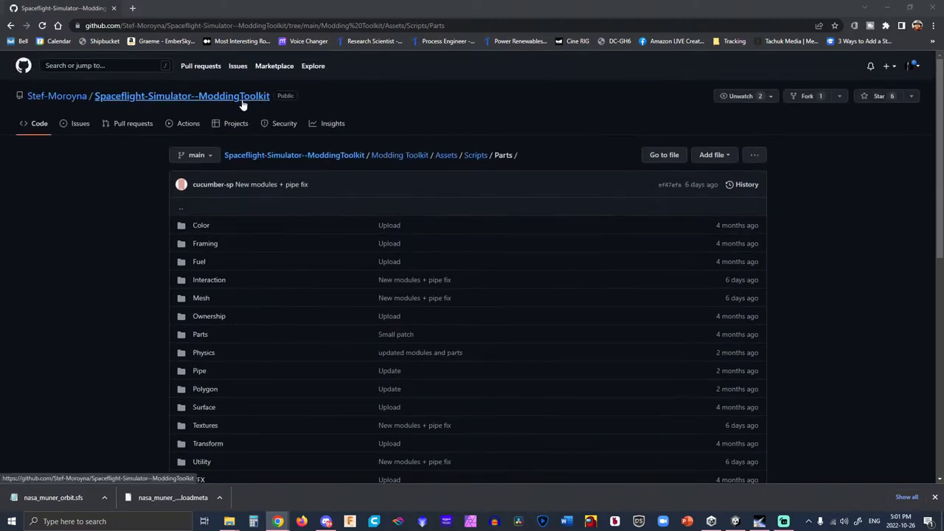
{"action": "scroll", "coordinate": [482, 141], "scroll_direction": "down", "scroll_amount": 2}
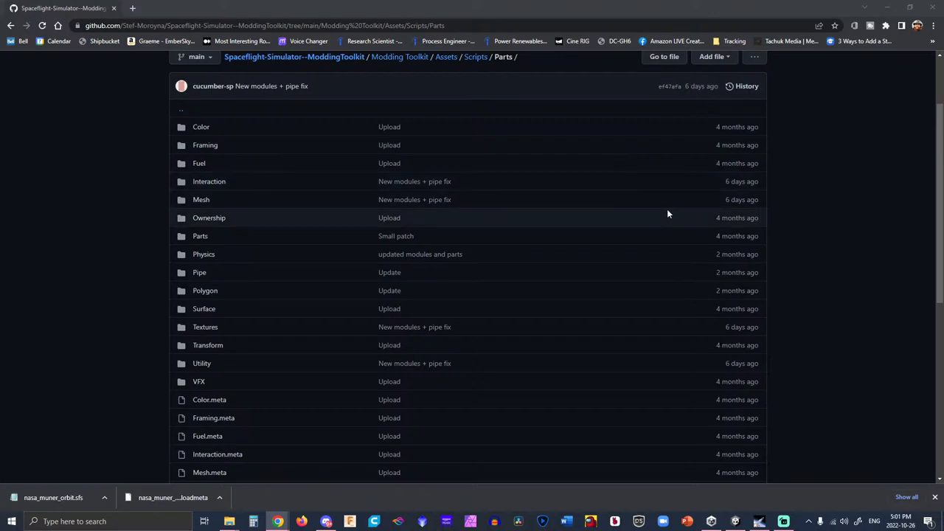
{"action": "scroll", "coordinate": [383, 129], "scroll_direction": "up", "scroll_amount": 2}
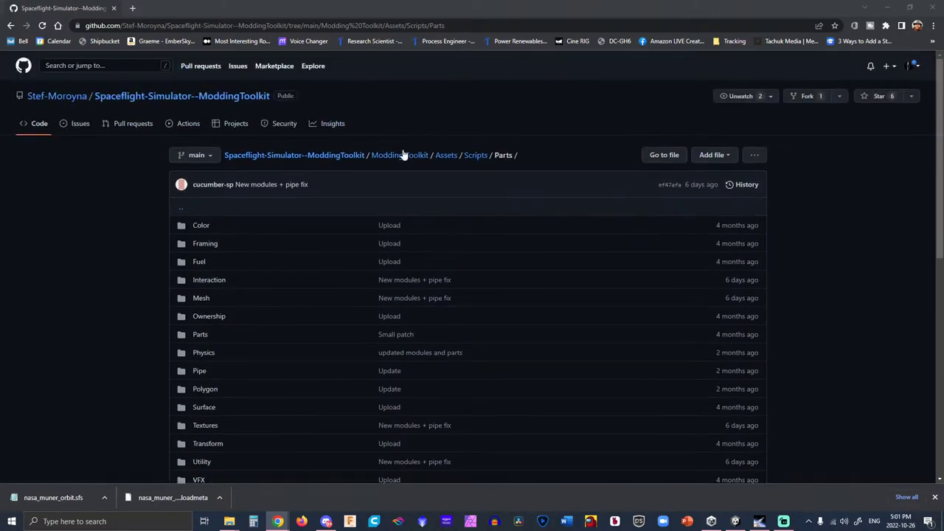
{"action": "left_click", "coordinate": [334, 157]}
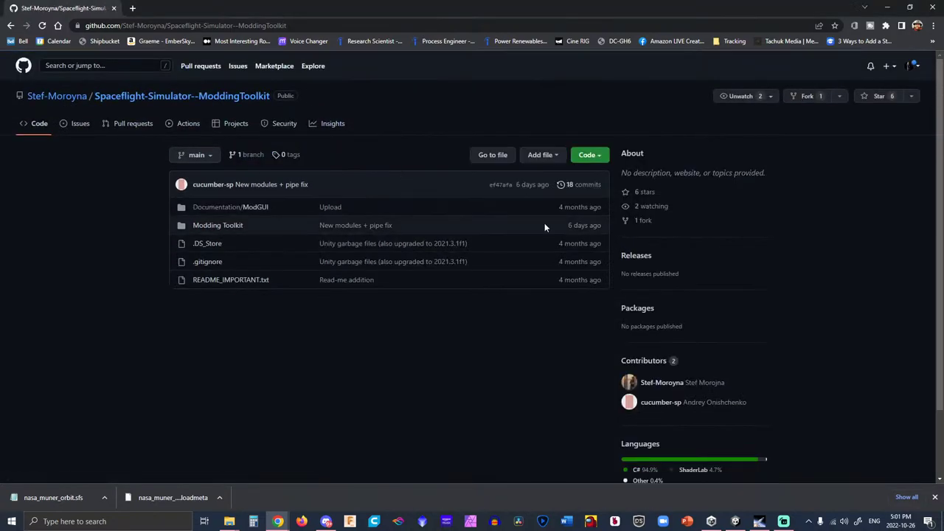
{"action": "left_click", "coordinate": [236, 230]}
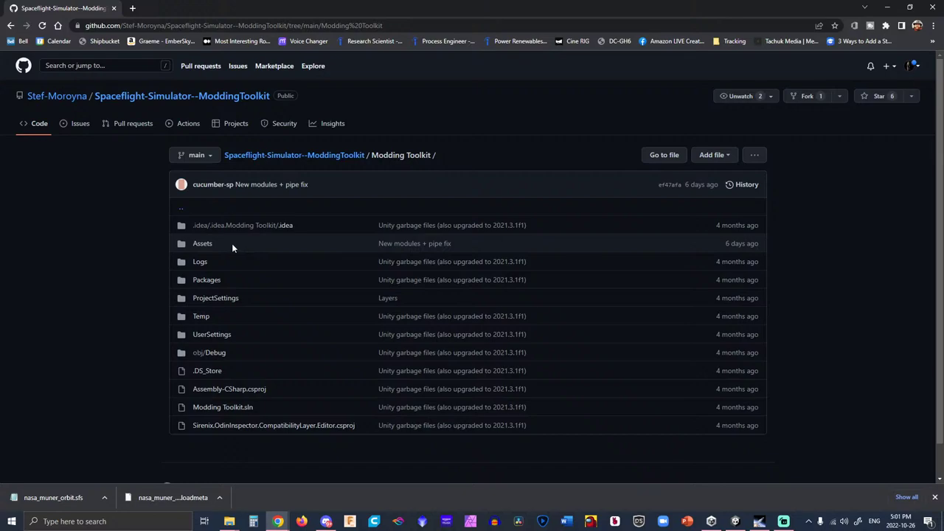
{"action": "left_click", "coordinate": [208, 245]}
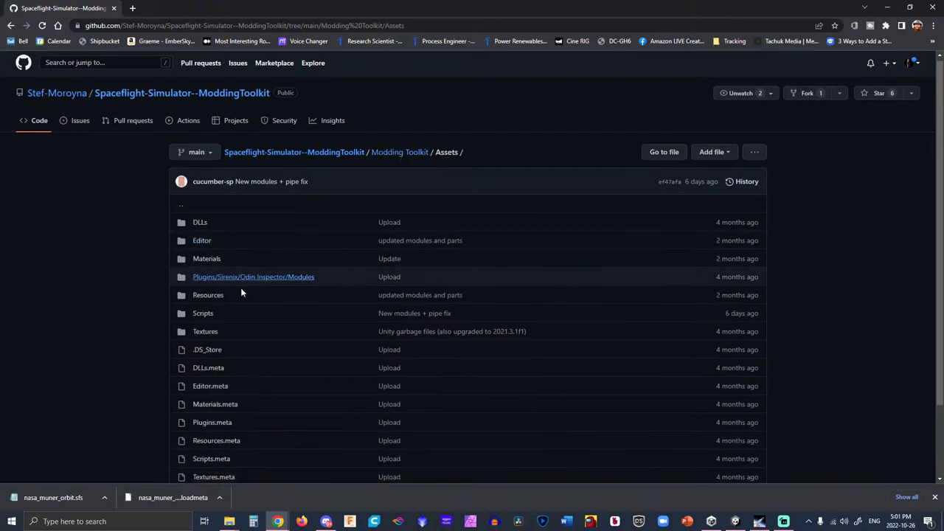
Open the Scripts folder, check its actions, then go back to the Assets listing.
{"action": "scroll", "coordinate": [236, 281], "scroll_direction": "down", "scroll_amount": 2}
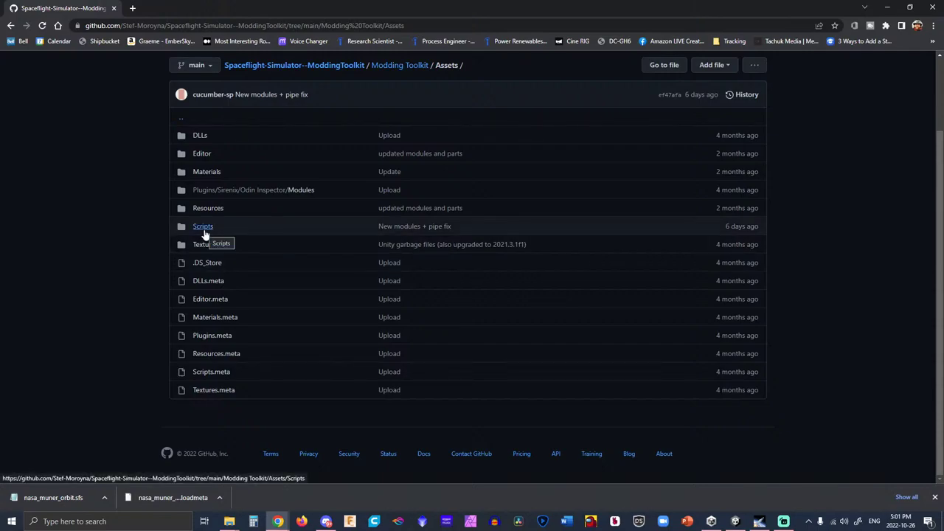
{"action": "right_click", "coordinate": [204, 231]}
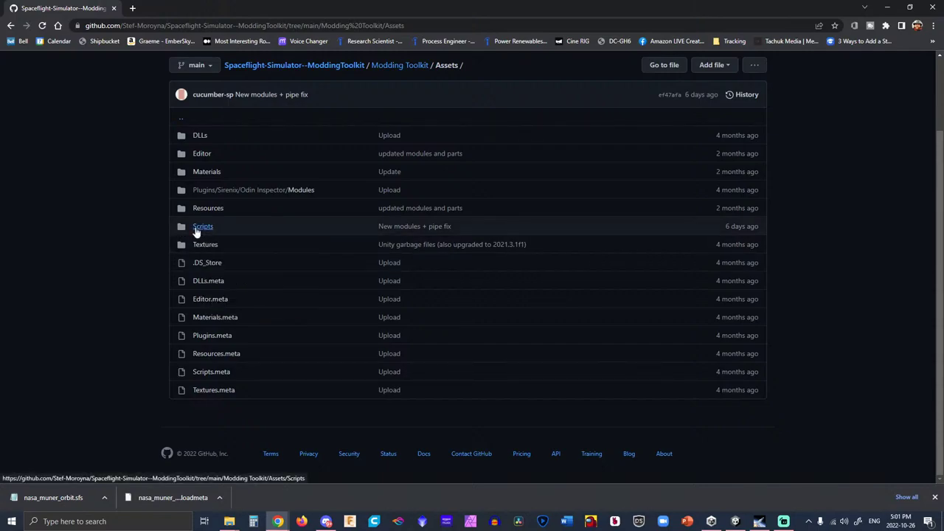
{"action": "left_click", "coordinate": [196, 230]}
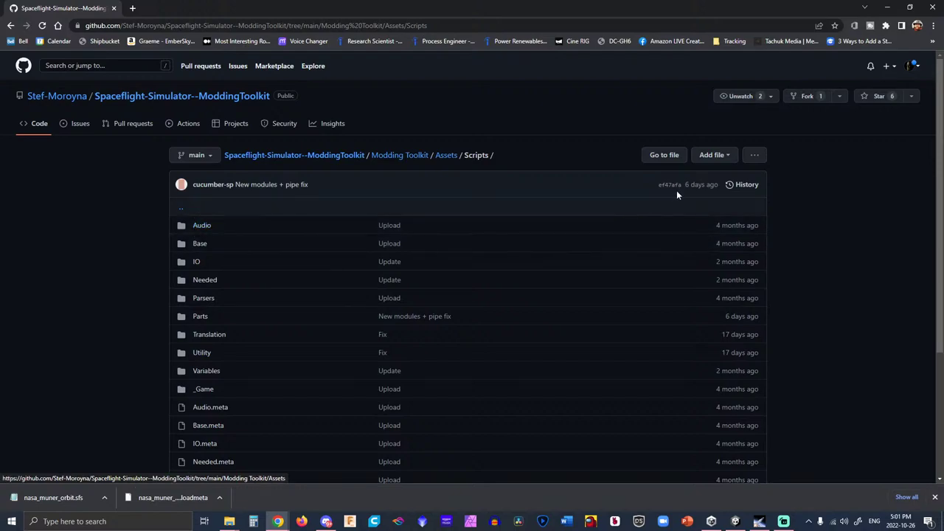
{"action": "left_click", "coordinate": [754, 156]}
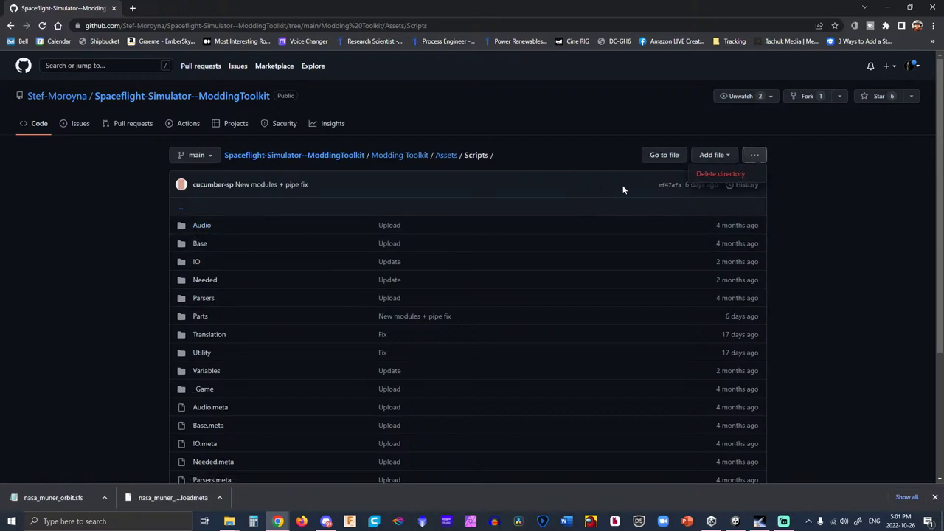
{"action": "left_click", "coordinate": [592, 174]}
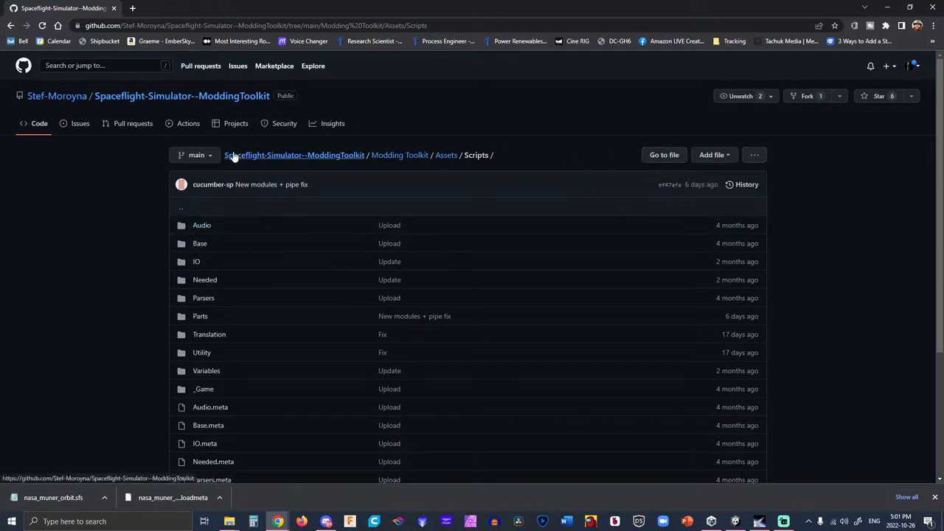
{"action": "scroll", "coordinate": [257, 183], "scroll_direction": "down", "scroll_amount": 3}
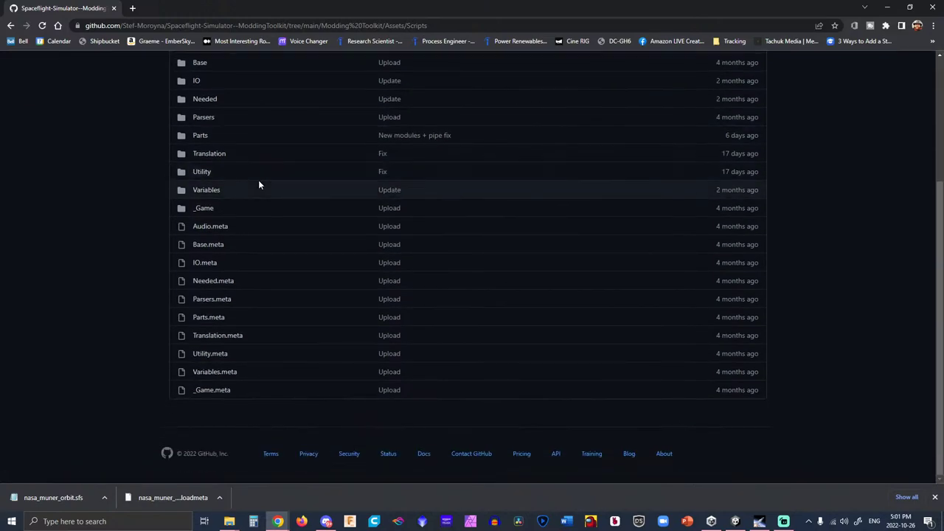
{"action": "left_click", "coordinate": [11, 27]}
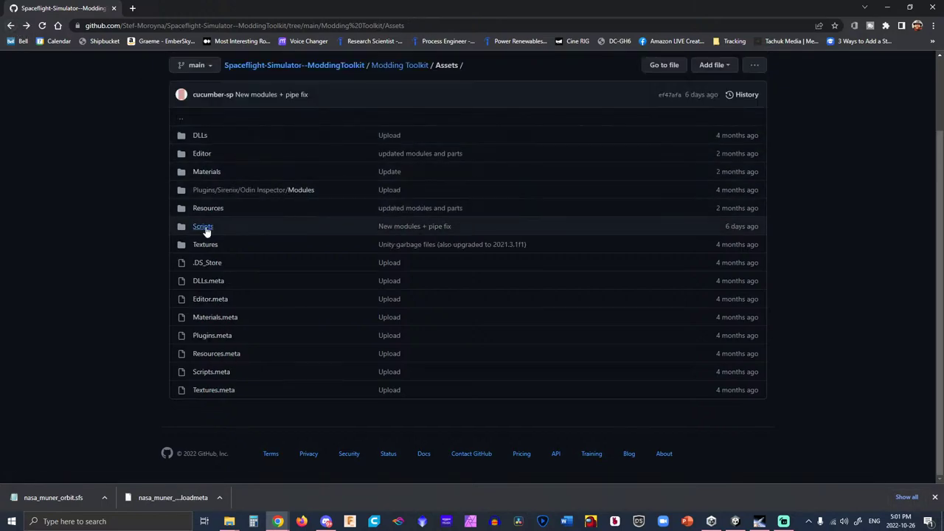
Try saving the Scripts folder link, cancel, and return to the repository's main page.
{"action": "right_click", "coordinate": [208, 229]}
{"action": "left_click", "coordinate": [242, 274]}
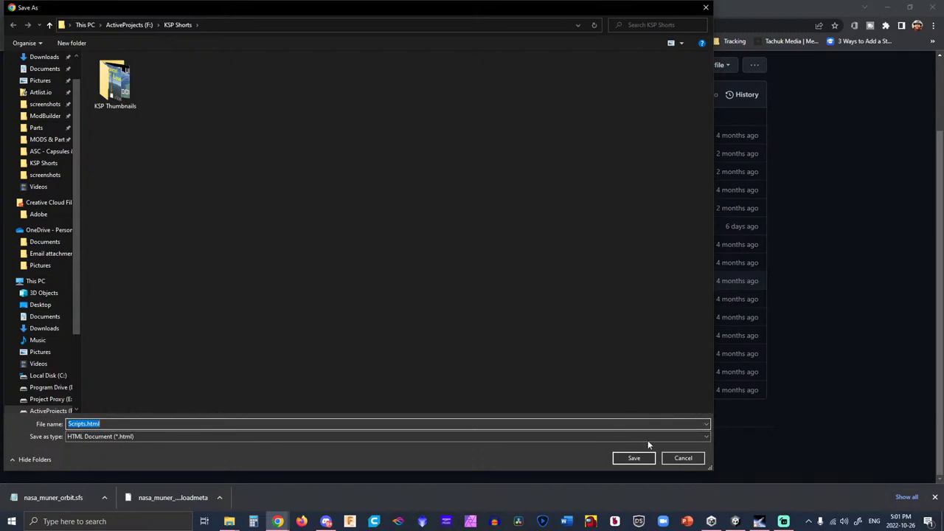
{"action": "left_click", "coordinate": [677, 458]}
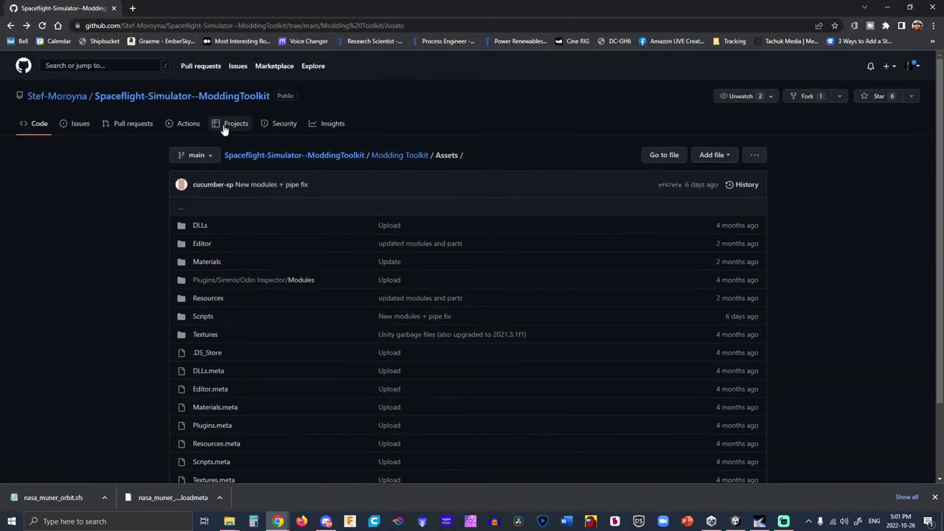
{"action": "mouse_move", "coordinate": [85, 98]}
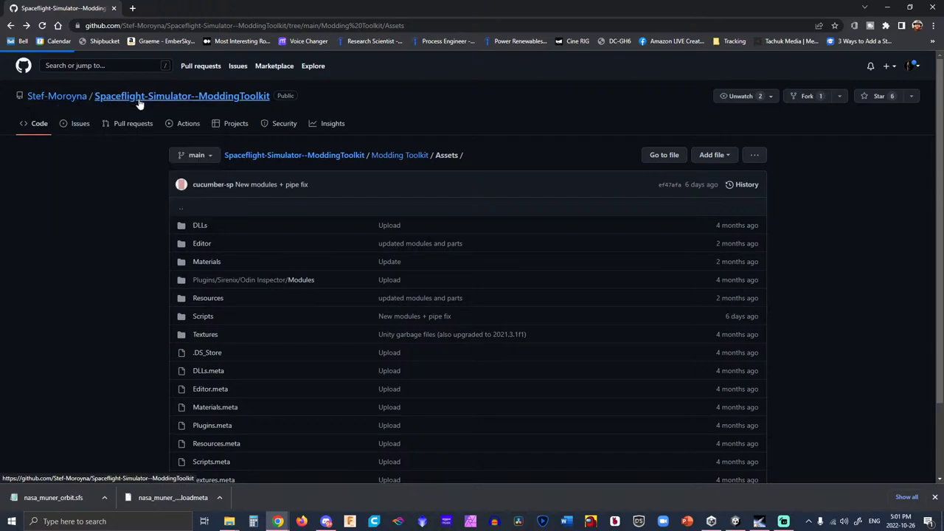
{"action": "left_click", "coordinate": [259, 97]}
Download the Spaceflight-Simulator--ModdingToolkit repository as a ZIP from the Code menu.
{"action": "left_click", "coordinate": [600, 159]}
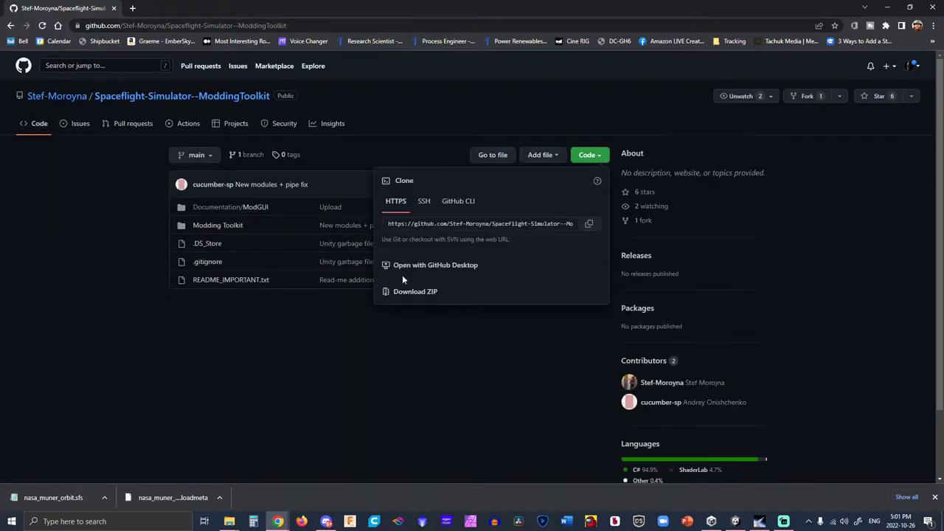
{"action": "left_click", "coordinate": [414, 293]}
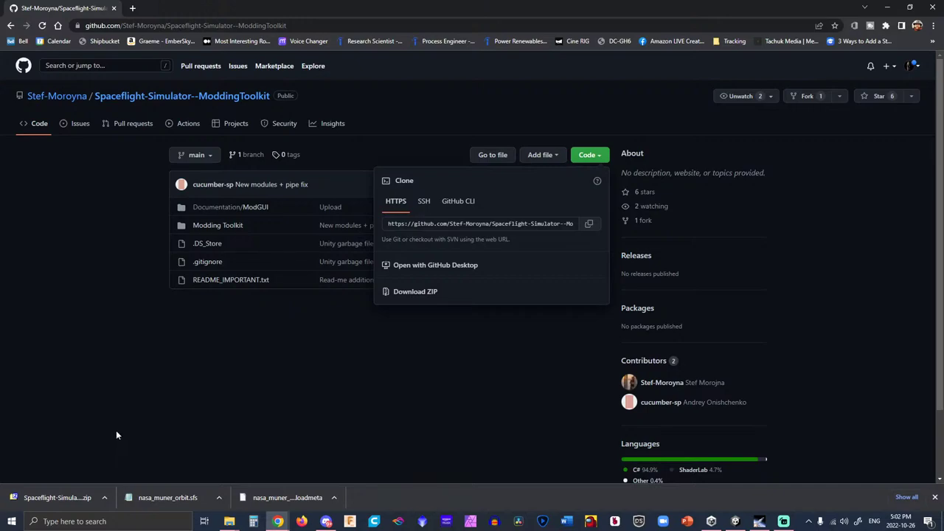
{"action": "left_click", "coordinate": [116, 434]}
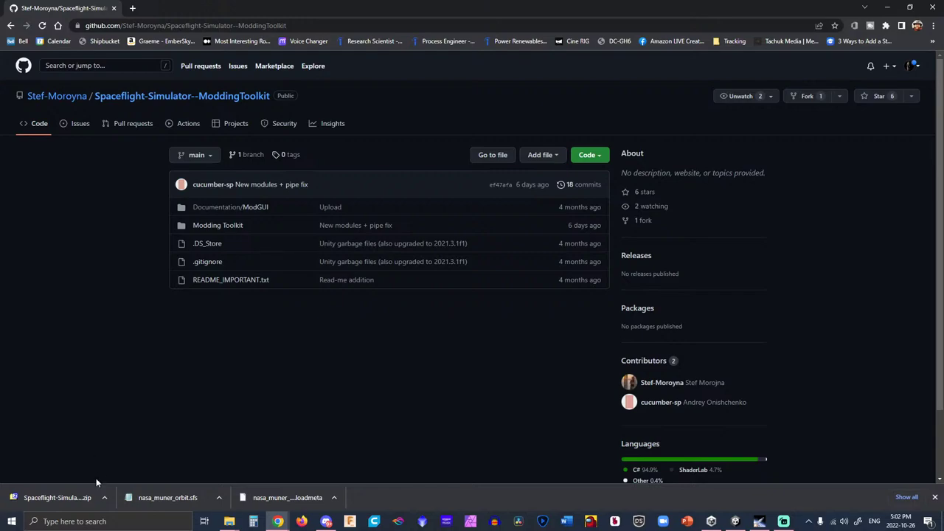
{"action": "left_click", "coordinate": [104, 497]}
Show the downloaded zip in the Downloads folder and close Unity Hub.
{"action": "left_click", "coordinate": [138, 464]}
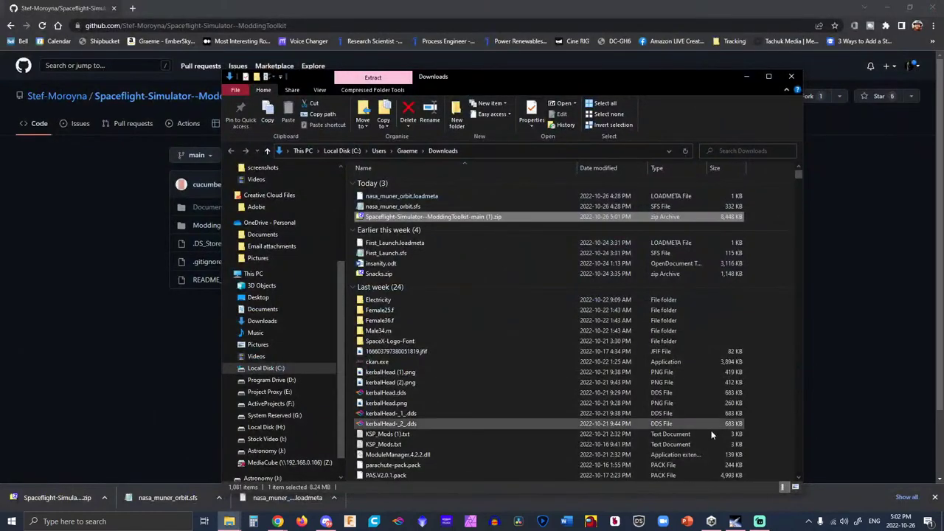
{"action": "left_click", "coordinate": [712, 520]}
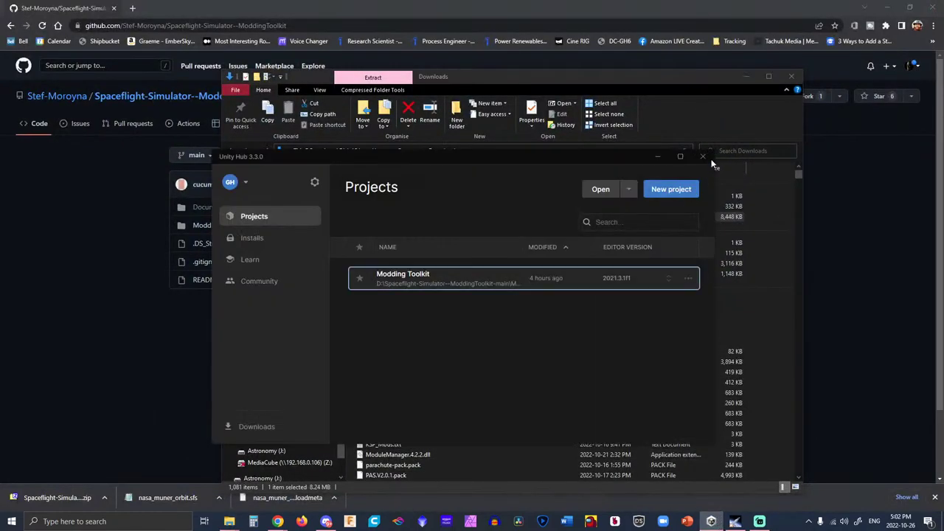
{"action": "left_click", "coordinate": [704, 157]}
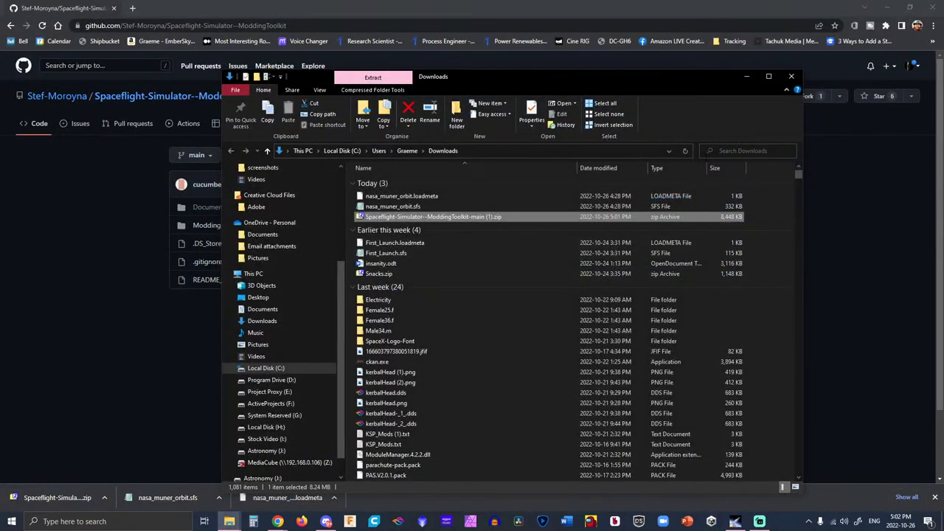
{"action": "scroll", "coordinate": [297, 227], "scroll_direction": "up", "scroll_amount": 3}
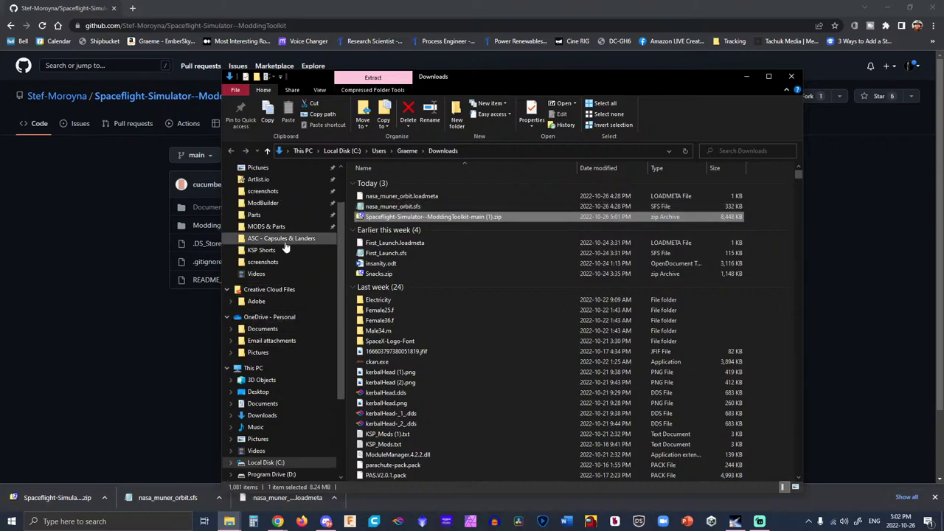
{"action": "scroll", "coordinate": [285, 247], "scroll_direction": "up", "scroll_amount": 1}
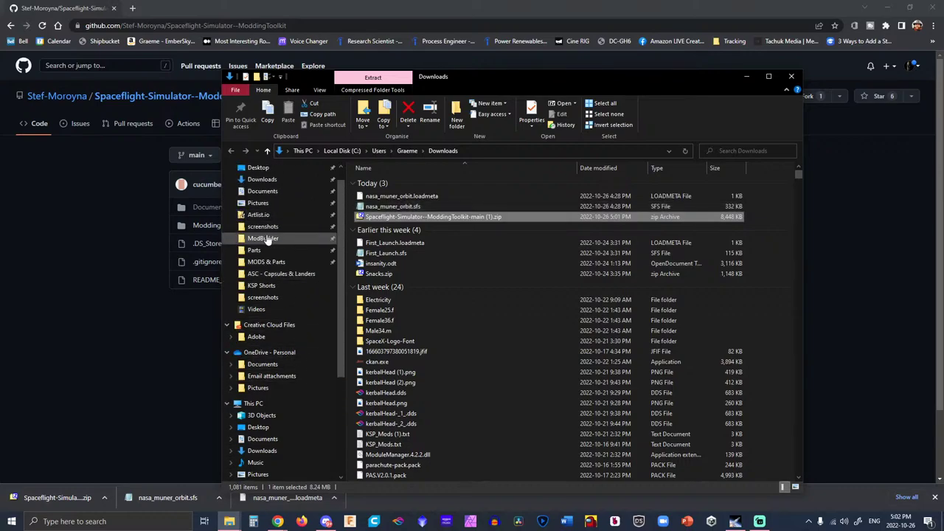
Open a second Explorer window on Spaceflight-Simulator--ModdingToolkit-main, placed left of Downloads.
{"action": "right_click", "coordinate": [269, 241]}
{"action": "left_click", "coordinate": [324, 258]}
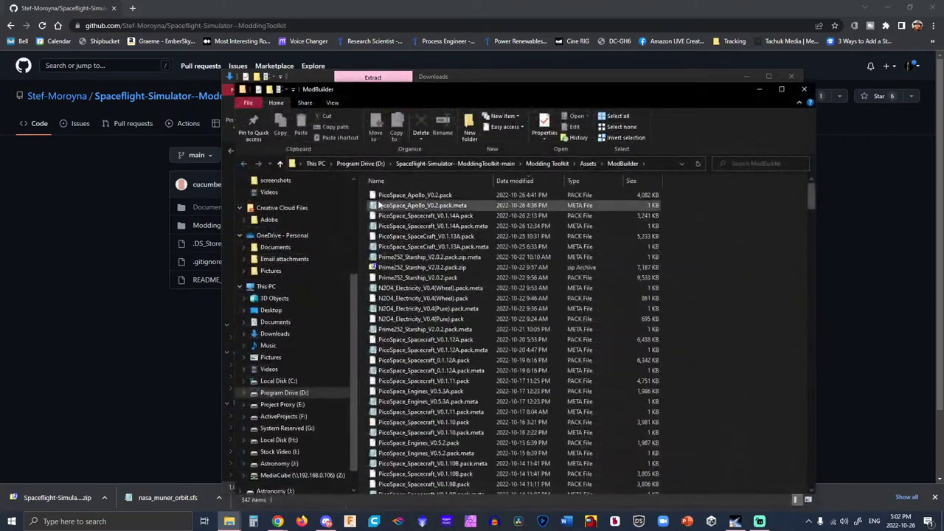
{"action": "left_click", "coordinate": [472, 163]}
{"action": "left_click_drag", "start_coordinate": [551, 96], "coordinate": [249, 104]}
{"action": "left_click", "coordinate": [509, 82]}
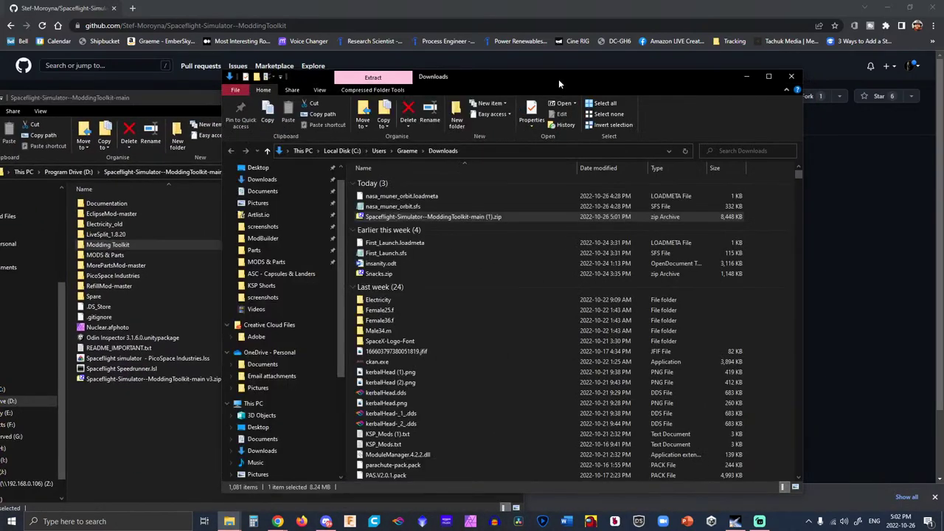
Open the downloaded zip in 7-Zip and browse to Modding Toolkit\Assets inside it.
{"action": "double_click", "coordinate": [415, 216]}
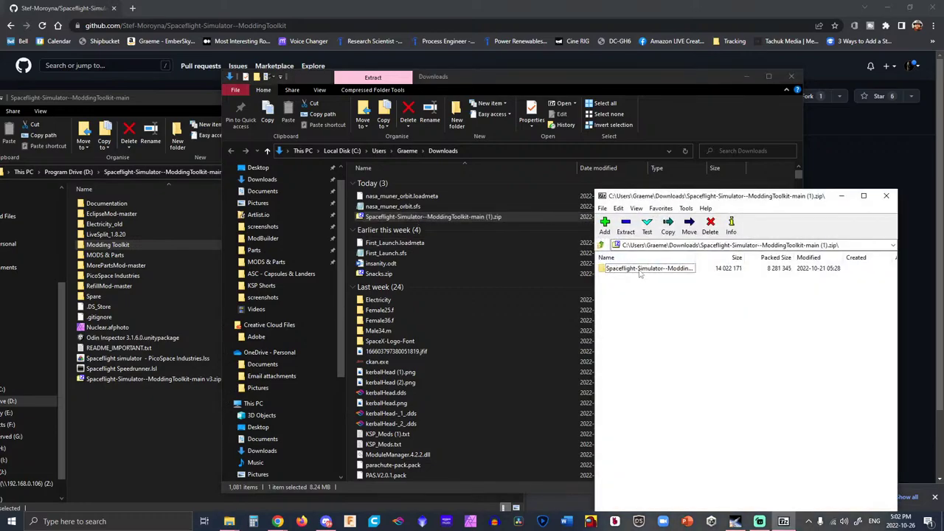
{"action": "double_click", "coordinate": [641, 270]}
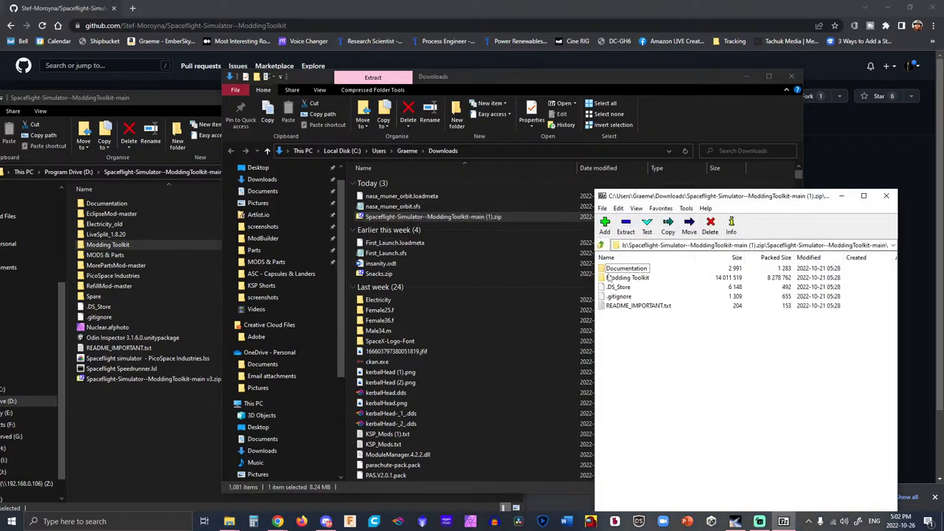
{"action": "double_click", "coordinate": [610, 278]}
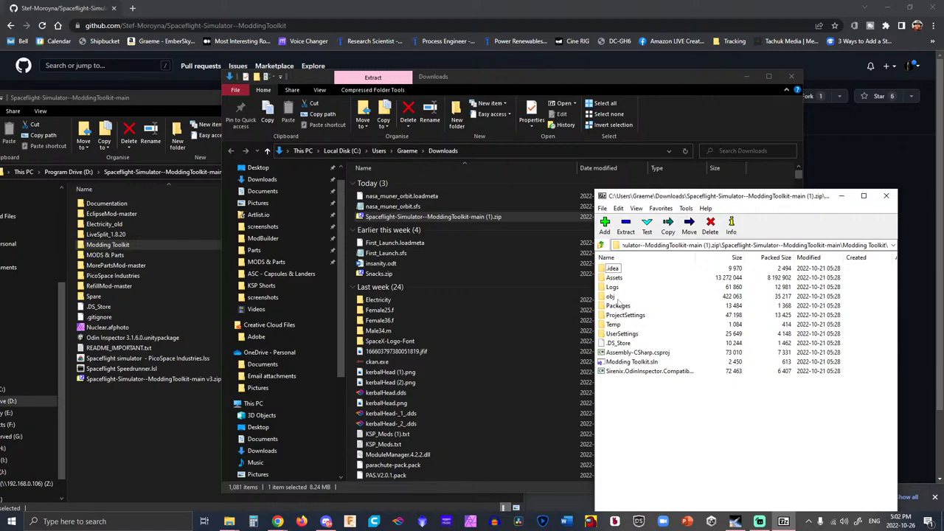
{"action": "double_click", "coordinate": [614, 279]}
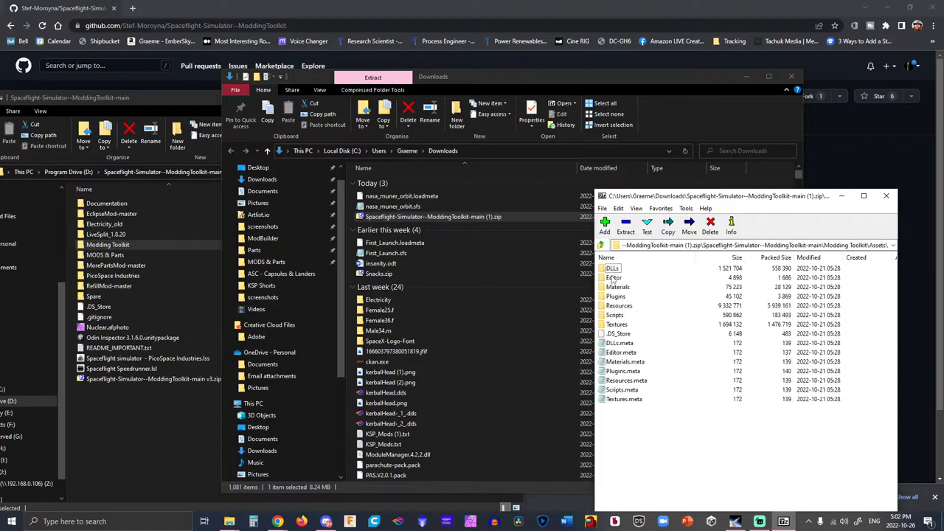
{"action": "left_click", "coordinate": [617, 315]}
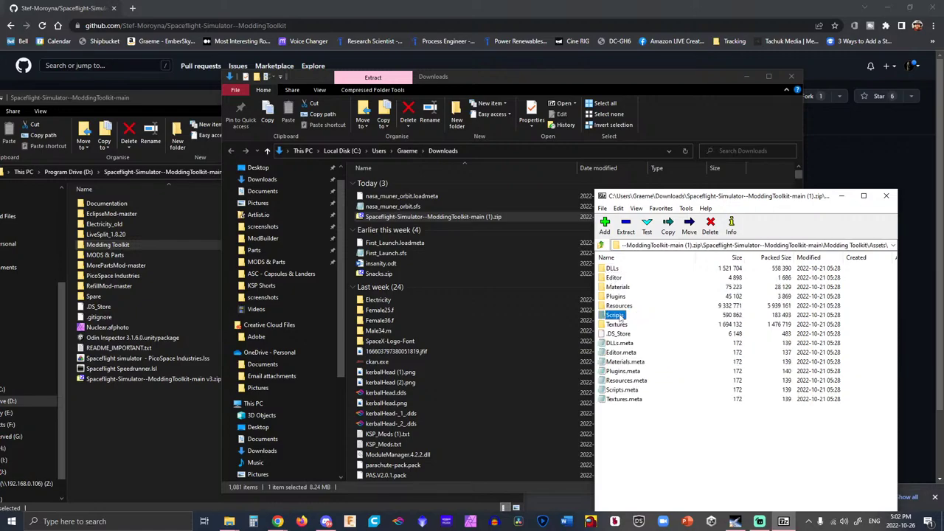
In File Explorer, open the local Modding Toolkit\Assets folder beside 7-Zip.
{"action": "left_click", "coordinate": [116, 413]}
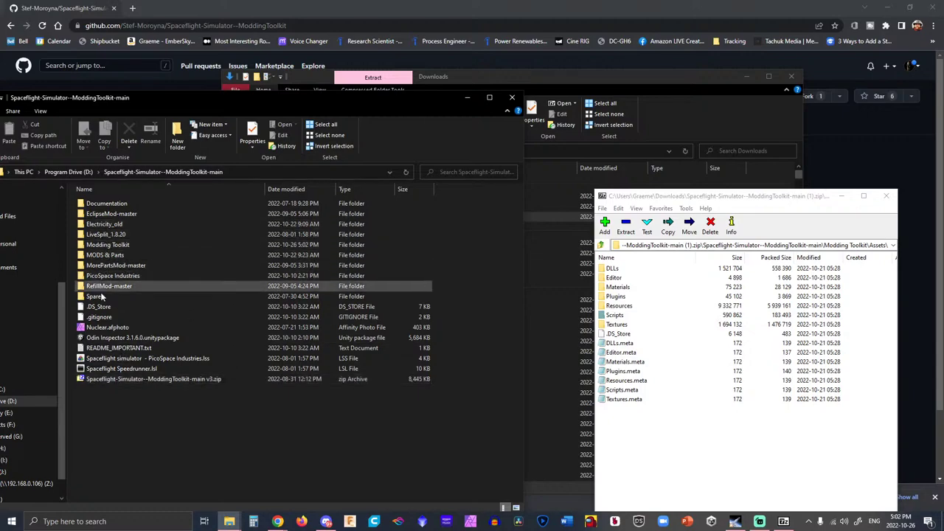
{"action": "double_click", "coordinate": [148, 245]}
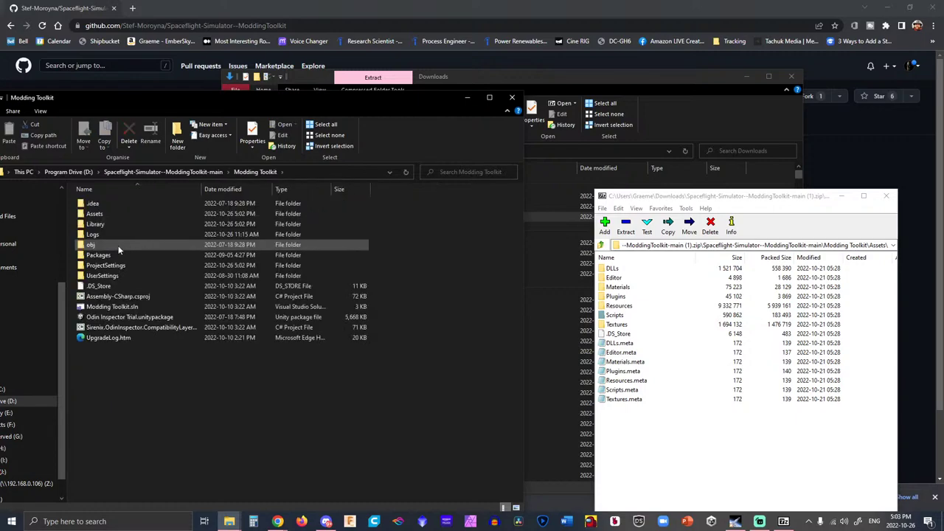
{"action": "double_click", "coordinate": [113, 214]}
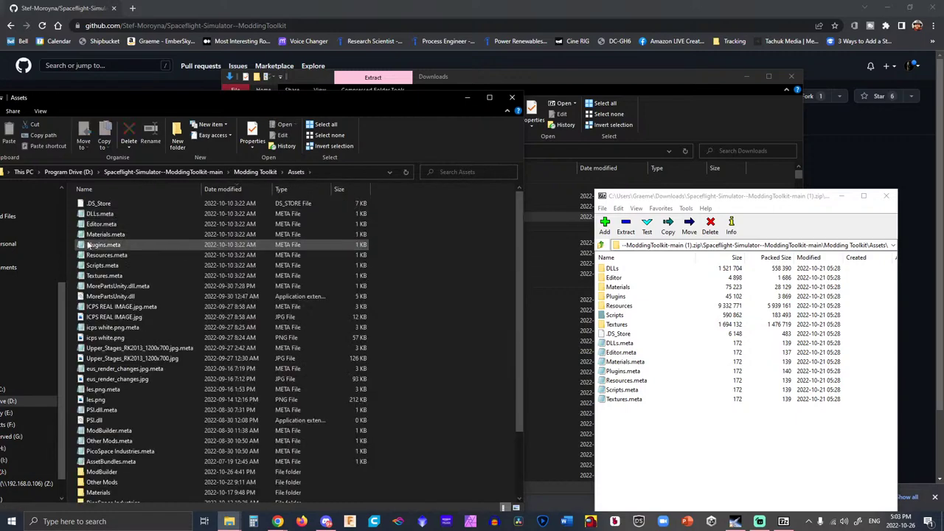
{"action": "scroll", "coordinate": [126, 285], "scroll_direction": "down", "scroll_amount": 3}
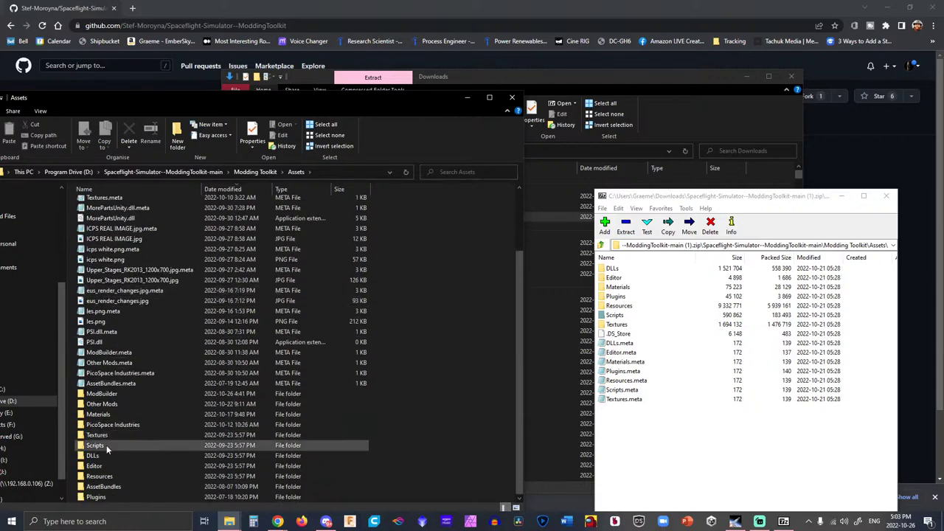
Copy the archive's Scripts folder into local Assets, replacing the existing files.
{"action": "left_click_drag", "start_coordinate": [106, 445], "coordinate": [354, 274]}
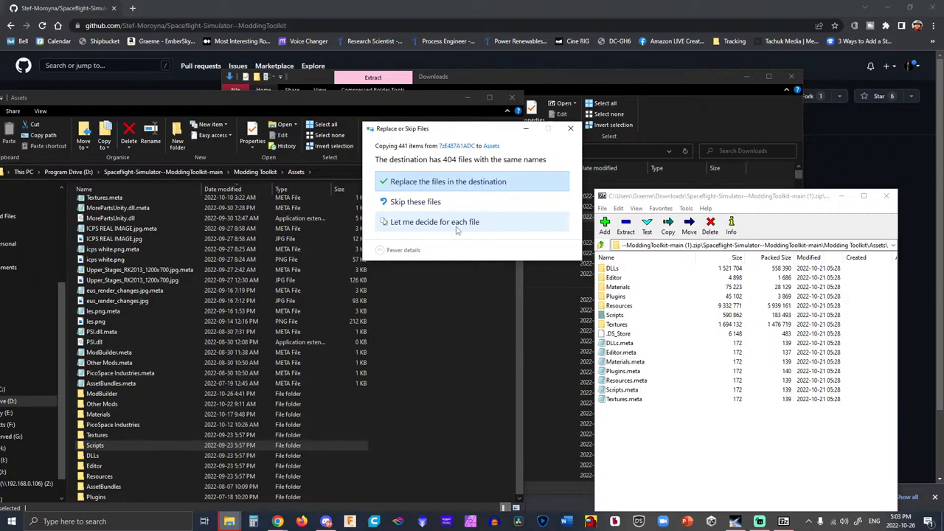
{"action": "left_click", "coordinate": [448, 183]}
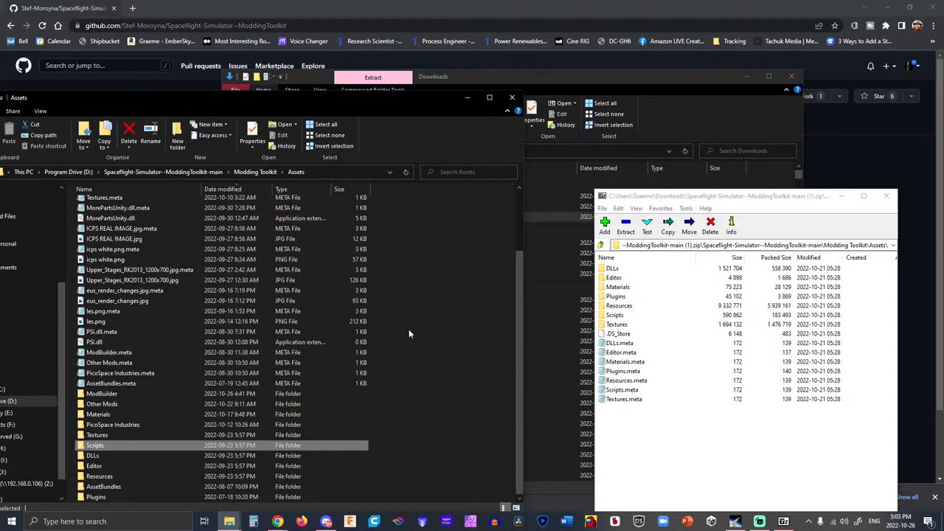
Open the Modding Toolkit project from Unity Hub, clear the Console, and open Odin Validator.
{"action": "left_click", "coordinate": [688, 522]}
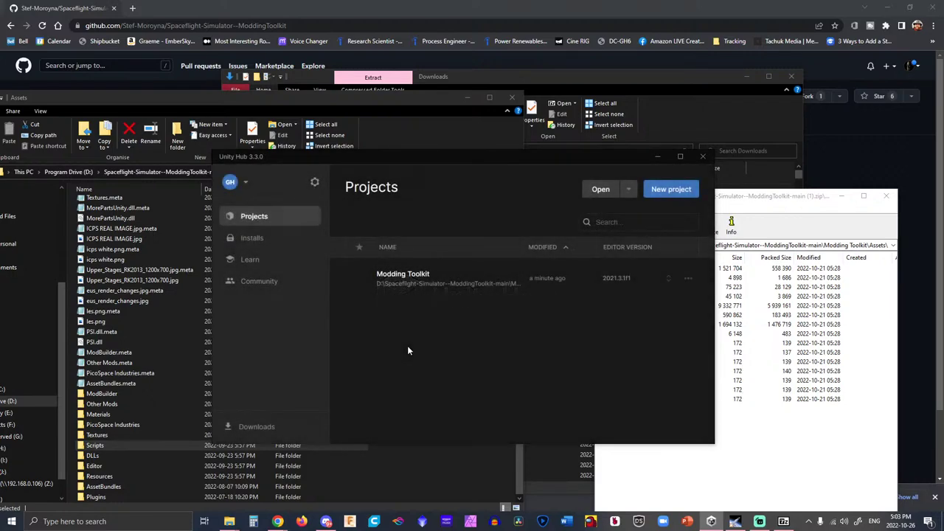
{"action": "left_click", "coordinate": [409, 280]}
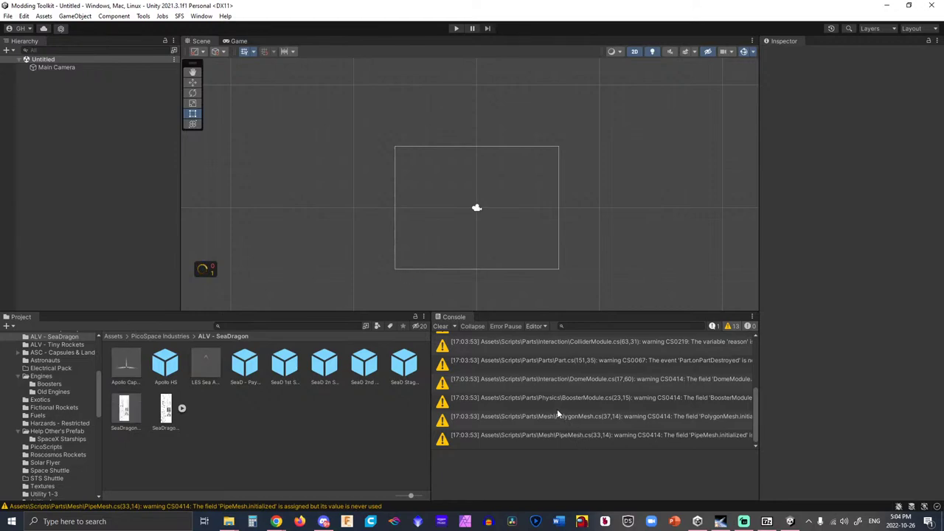
{"action": "scroll", "coordinate": [544, 406], "scroll_direction": "up", "scroll_amount": 5}
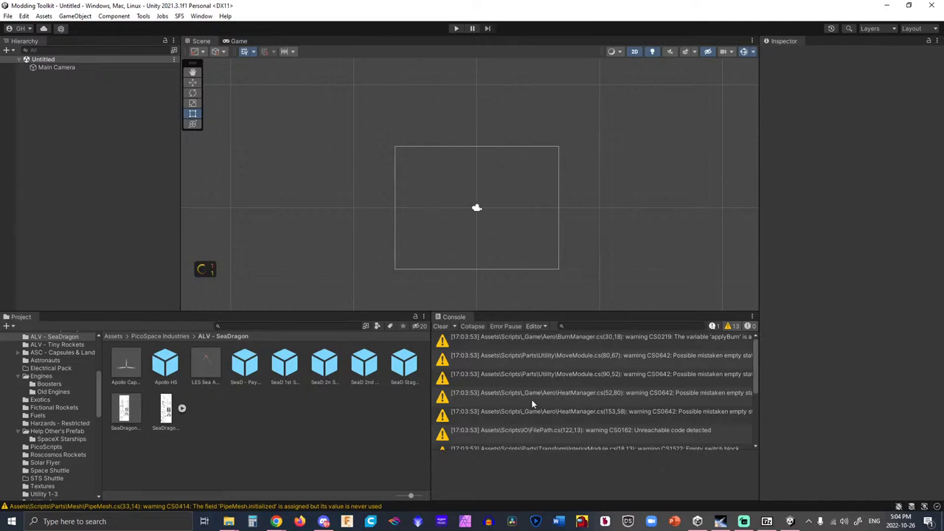
{"action": "scroll", "coordinate": [531, 400], "scroll_direction": "down", "scroll_amount": 4}
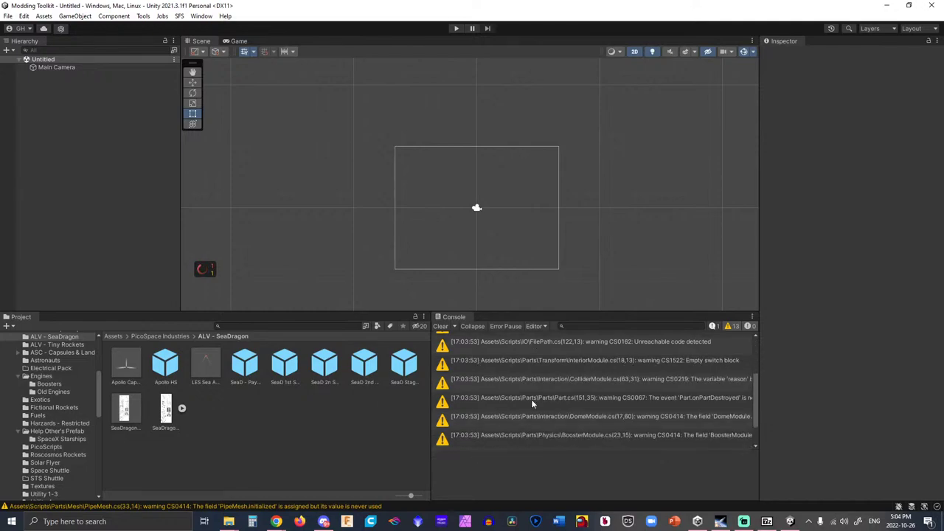
{"action": "scroll", "coordinate": [531, 399], "scroll_direction": "down", "scroll_amount": 1}
{"action": "left_click", "coordinate": [440, 327]}
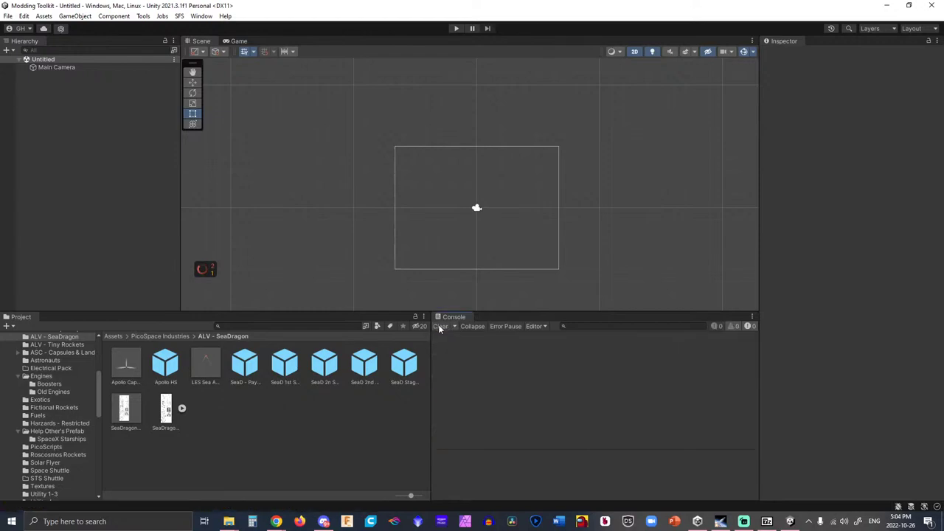
{"action": "left_click", "coordinate": [204, 270]}
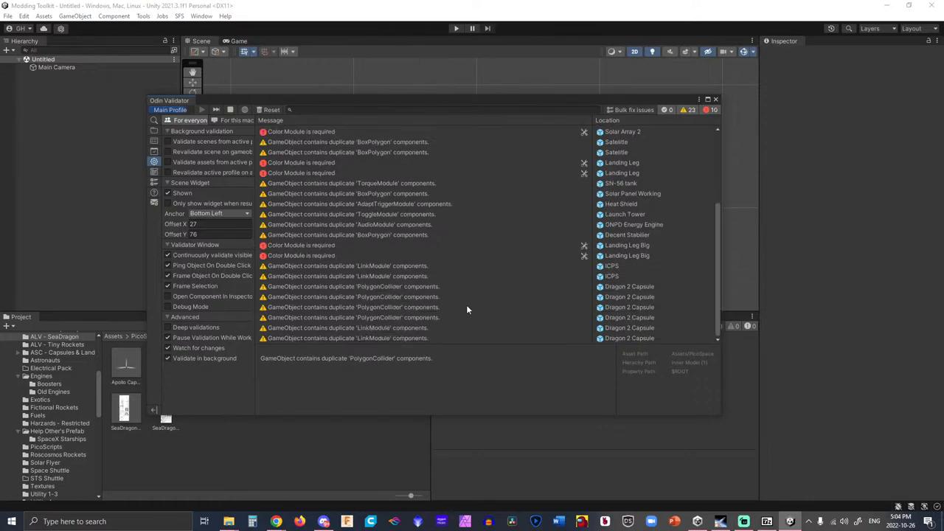
Inspect the Dragon 2 Capsule's duplicate PolygonCollider warning, then switch to Spaceflight Simulator.
{"action": "left_click", "coordinate": [359, 286]}
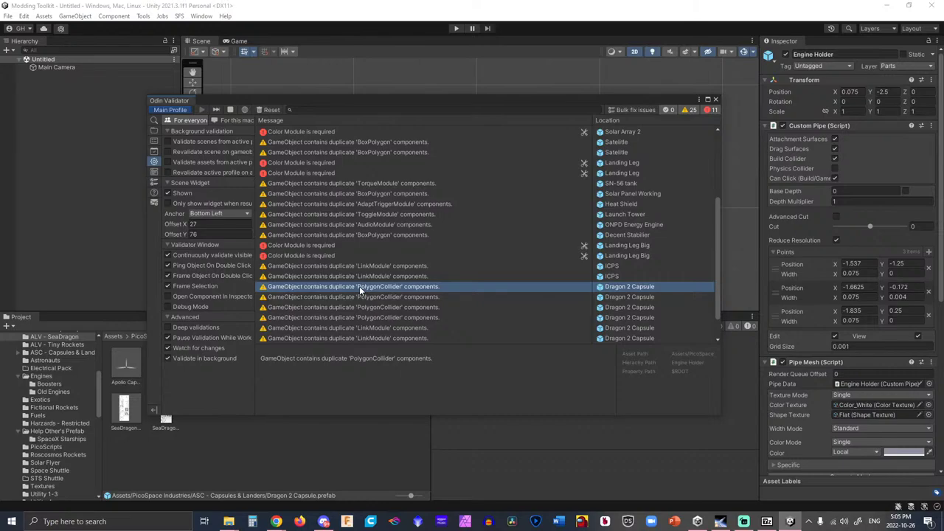
{"action": "scroll", "coordinate": [428, 305], "scroll_direction": "down", "scroll_amount": 1}
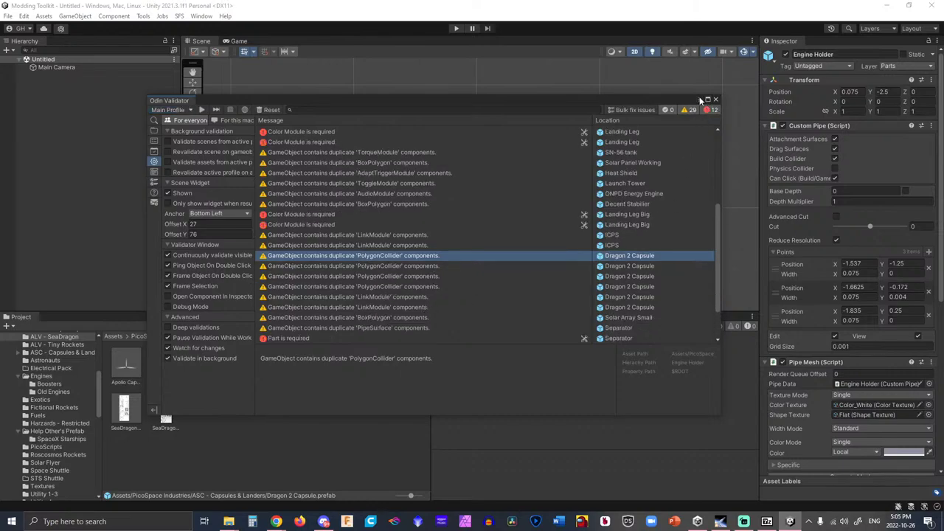
{"action": "left_click", "coordinate": [721, 521]}
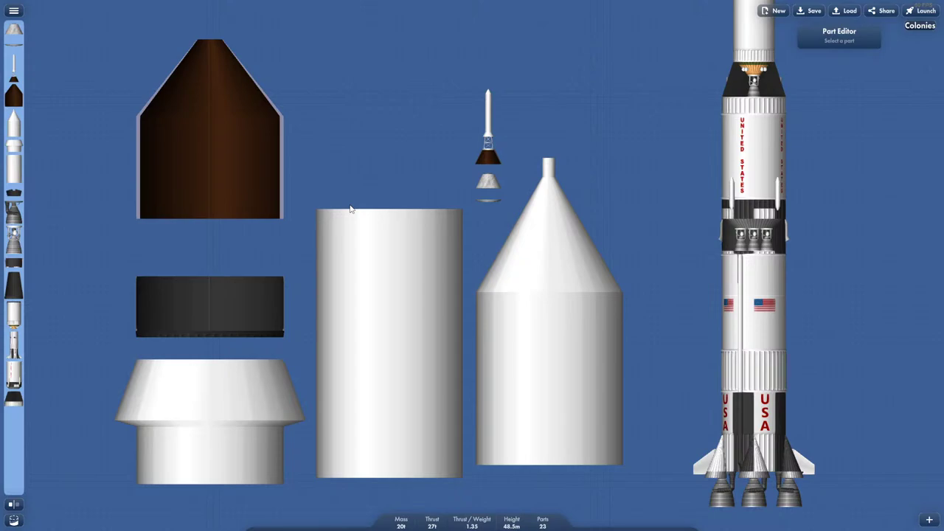
{"action": "left_click", "coordinate": [209, 184]}
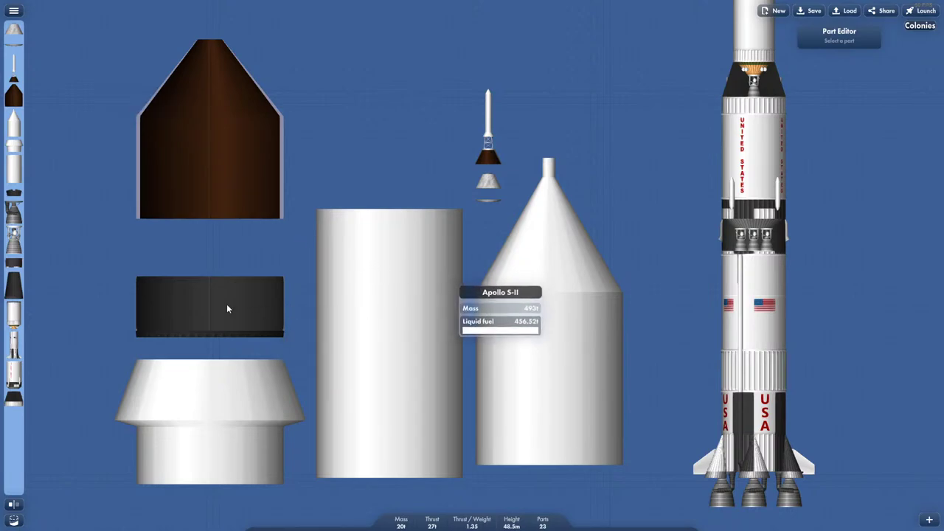
{"action": "mouse_move", "coordinate": [201, 305]}
{"action": "left_click_drag", "start_coordinate": [217, 329], "coordinate": [195, 303]}
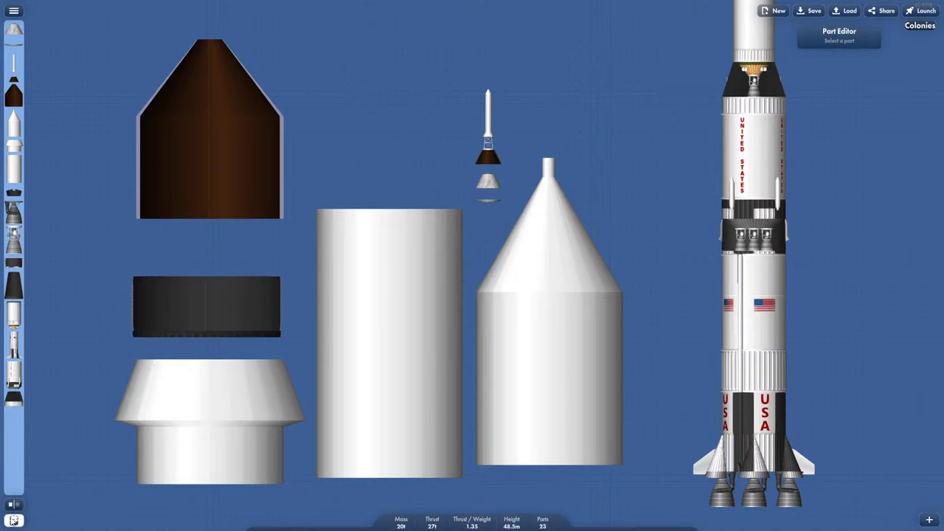
{"action": "left_click", "coordinate": [14, 521]}
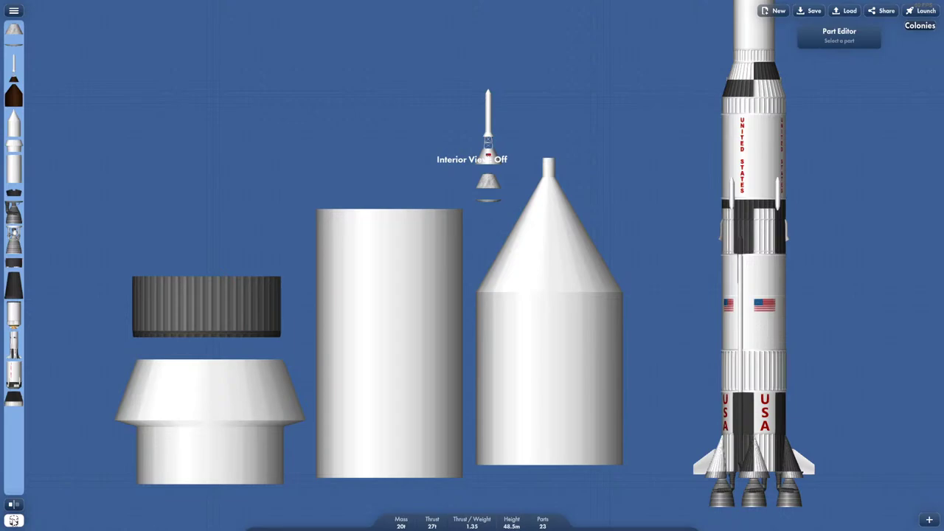
{"action": "left_click", "coordinate": [14, 521]}
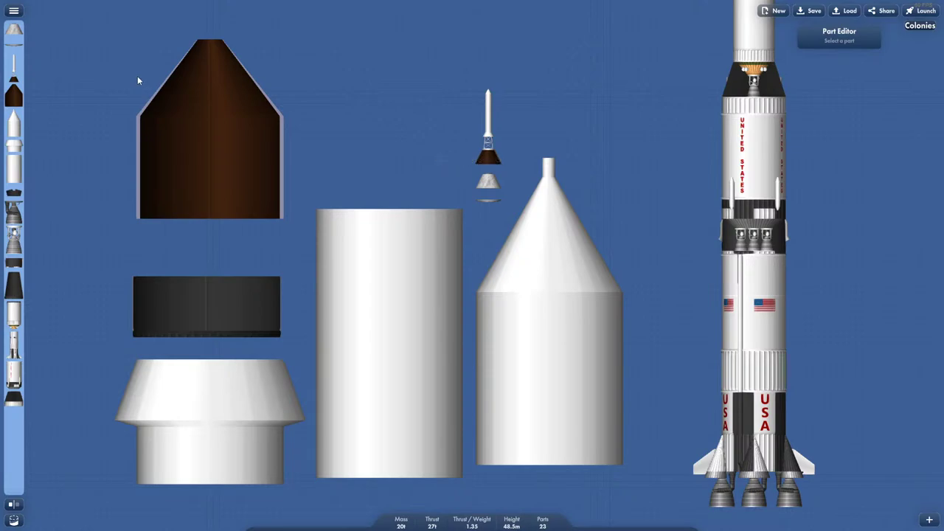
{"action": "scroll", "coordinate": [502, 130], "scroll_direction": "up", "scroll_amount": 6}
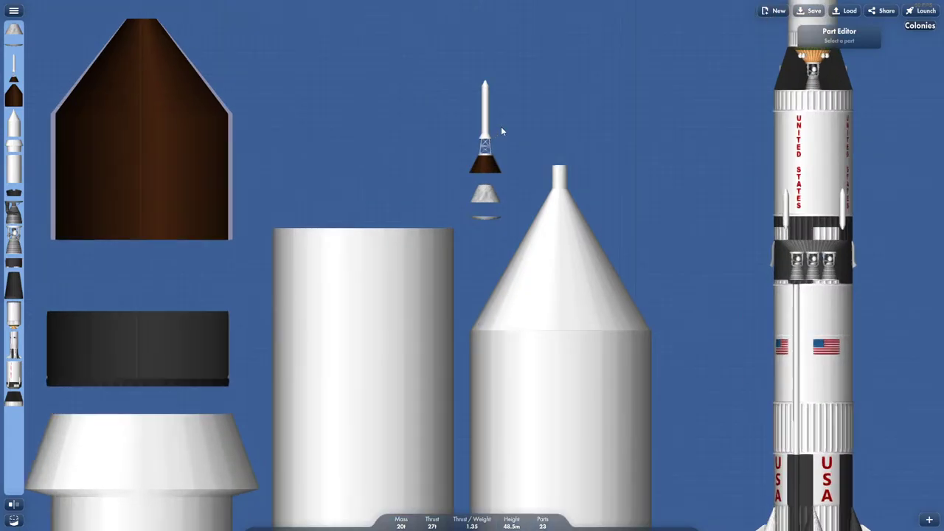
{"action": "left_click", "coordinate": [456, 103]}
{"action": "mouse_move", "coordinate": [456, 102]}
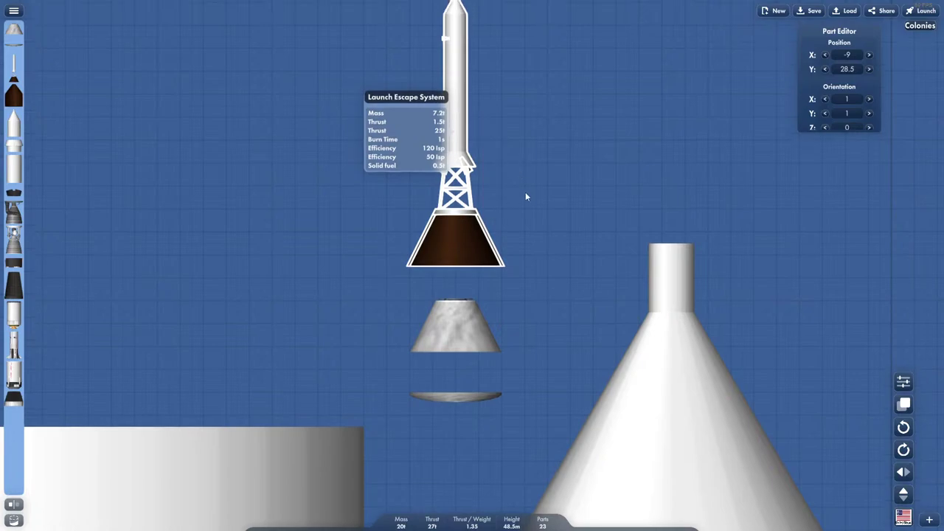
{"action": "left_click_drag", "start_coordinate": [525, 194], "coordinate": [536, 264]}
{"action": "scroll", "coordinate": [538, 258], "scroll_direction": "down", "scroll_amount": 2}
{"action": "scroll", "coordinate": [538, 253], "scroll_direction": "up", "scroll_amount": 1}
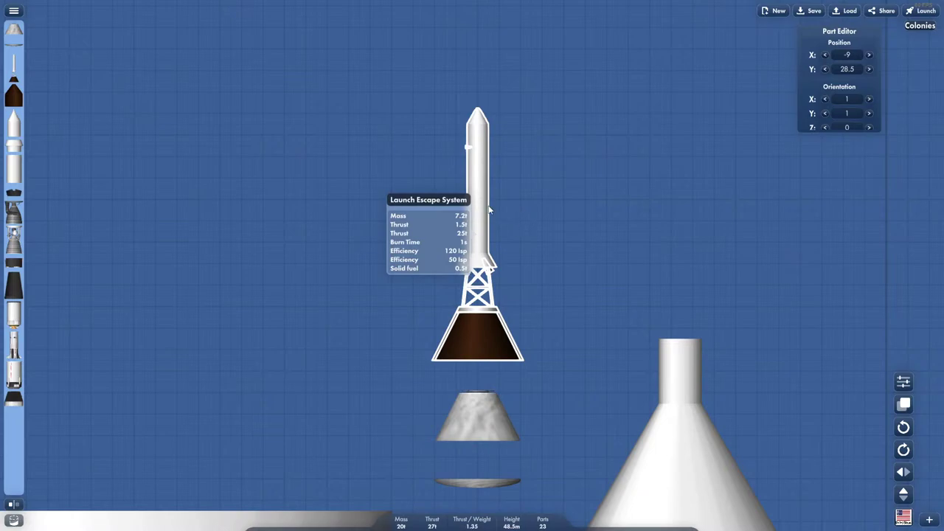
{"action": "left_click", "coordinate": [517, 217]}
{"action": "scroll", "coordinate": [518, 218], "scroll_direction": "down", "scroll_amount": 4}
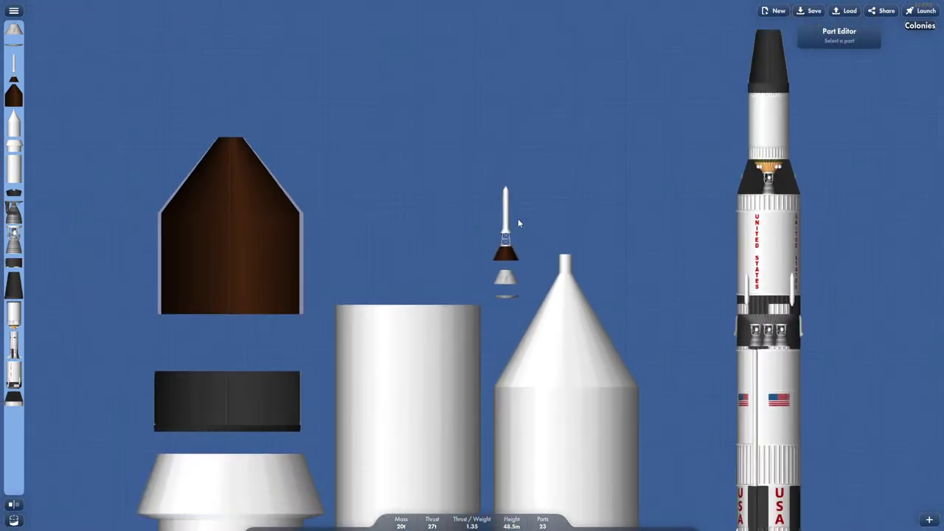
{"action": "scroll", "coordinate": [534, 161], "scroll_direction": "down", "scroll_amount": 2}
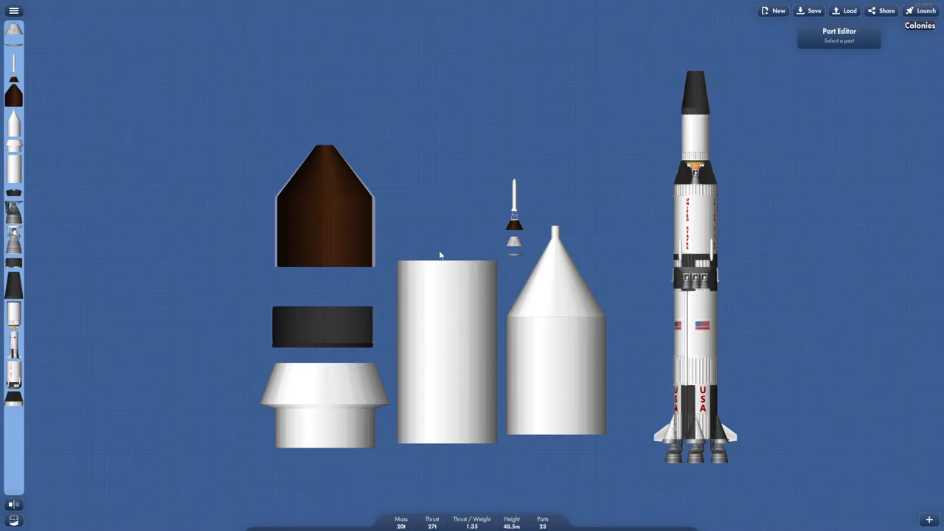
Exit Spaceflight Simulator via Space Center and Main Menu, confirming Close.
{"action": "key", "text": "Escape"}
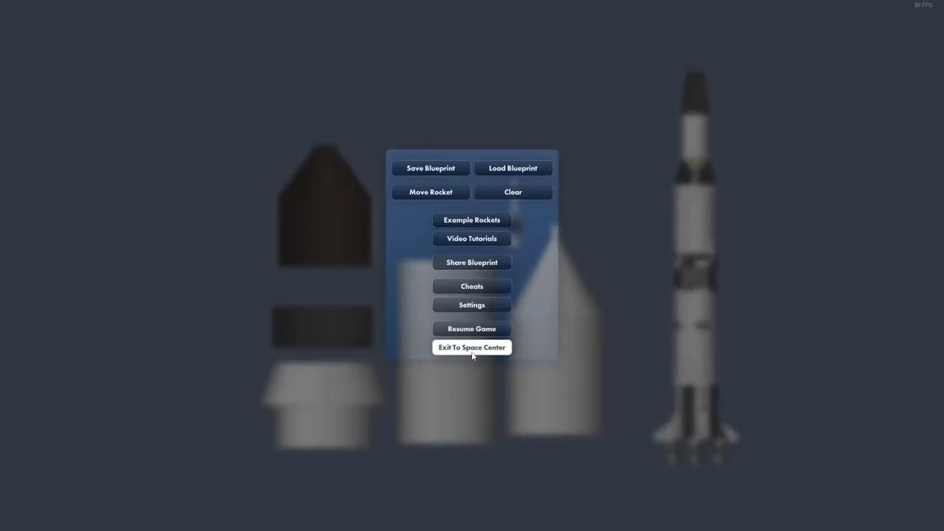
{"action": "key", "text": "Escape"}
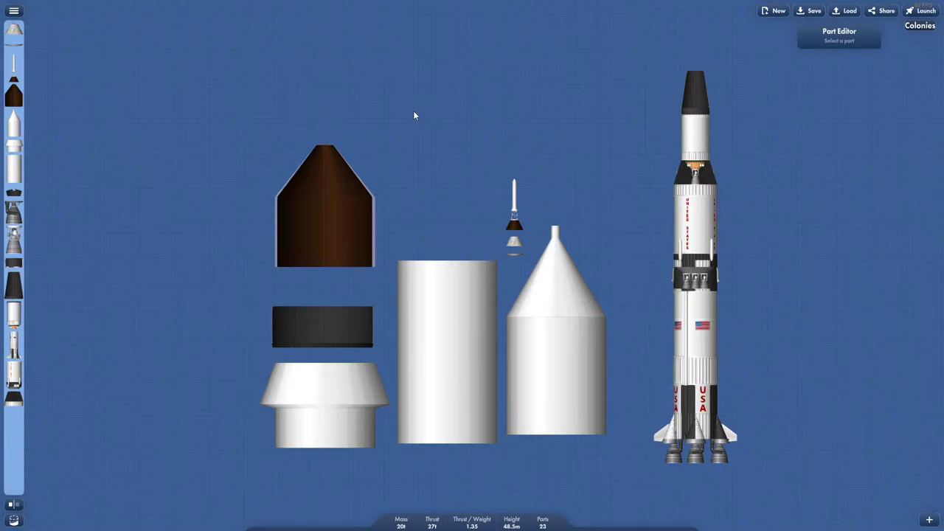
{"action": "key", "text": "Escape"}
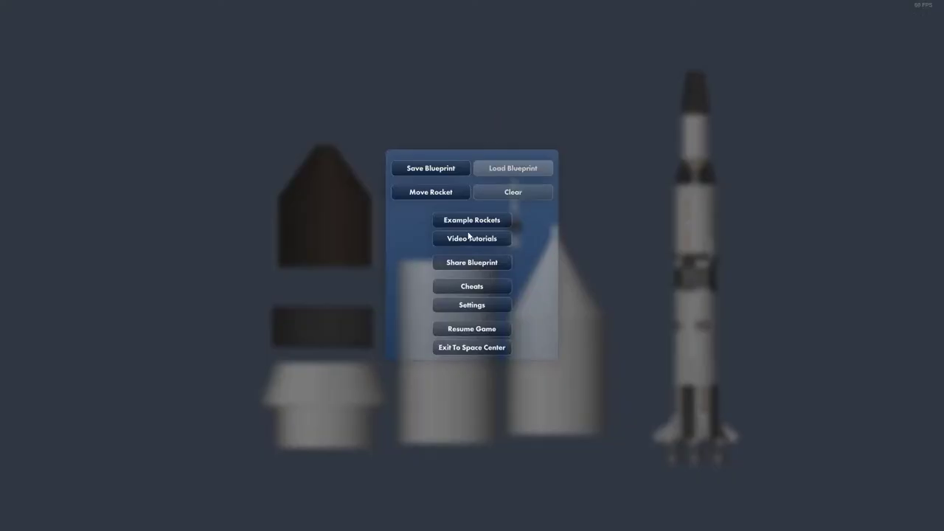
{"action": "left_click", "coordinate": [457, 353]}
{"action": "key", "text": "Escape"}
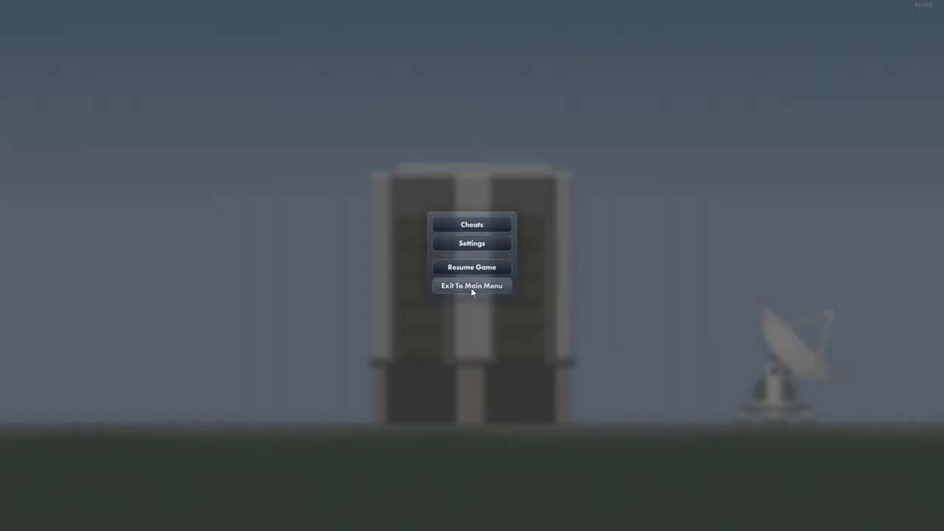
{"action": "left_click", "coordinate": [471, 288]}
{"action": "left_click", "coordinate": [489, 366]}
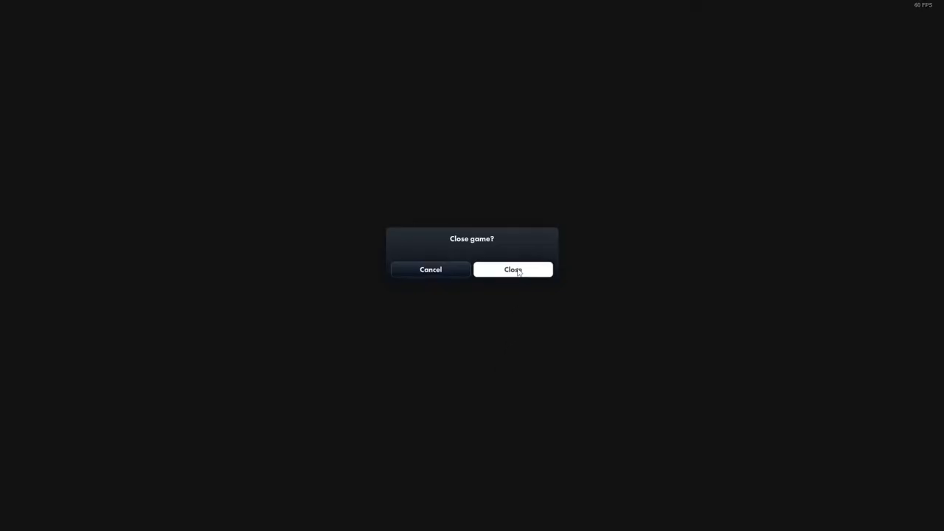
{"action": "left_click", "coordinate": [516, 269]}
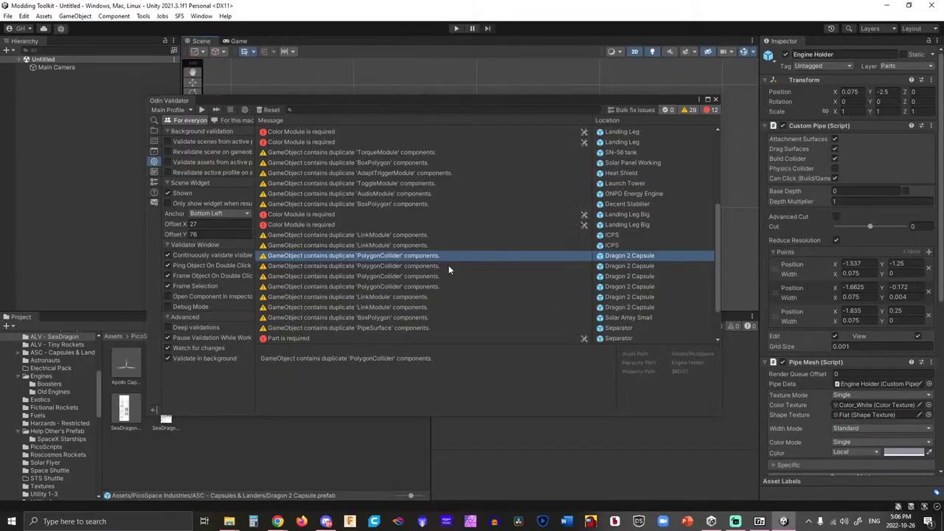
Inspect the duplicate LinkModule warnings and the Engine Holder (1) PolygonCollider warning.
{"action": "scroll", "coordinate": [449, 269], "scroll_direction": "down", "scroll_amount": 2}
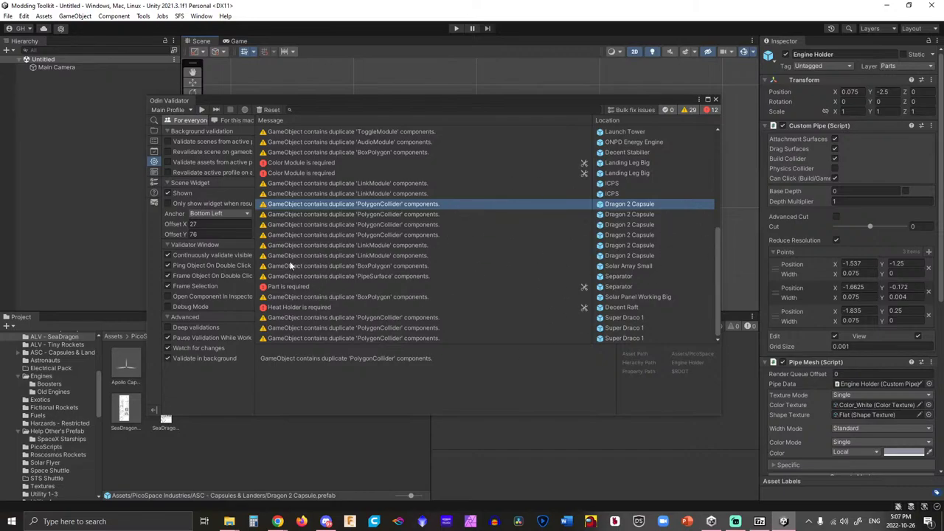
{"action": "left_click", "coordinate": [374, 245]}
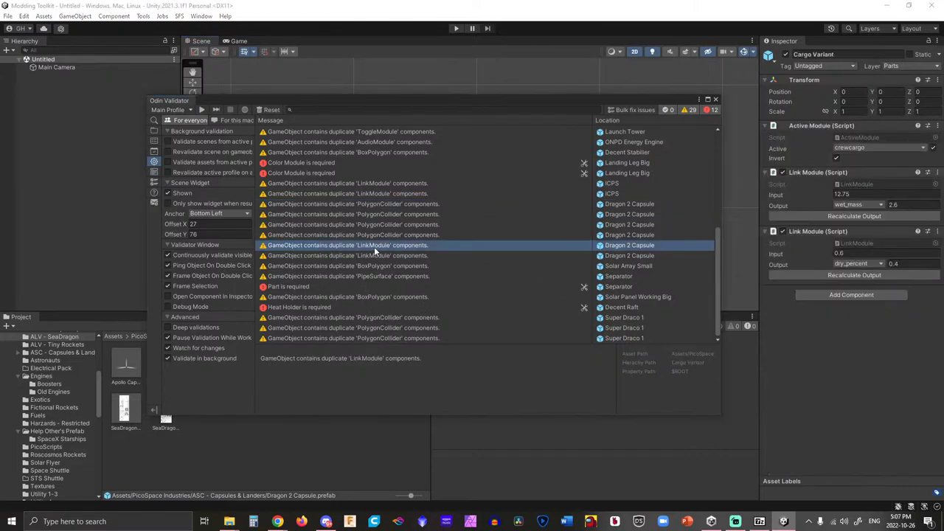
{"action": "left_click", "coordinate": [375, 255]}
{"action": "left_click", "coordinate": [374, 246]}
{"action": "left_click", "coordinate": [376, 235]}
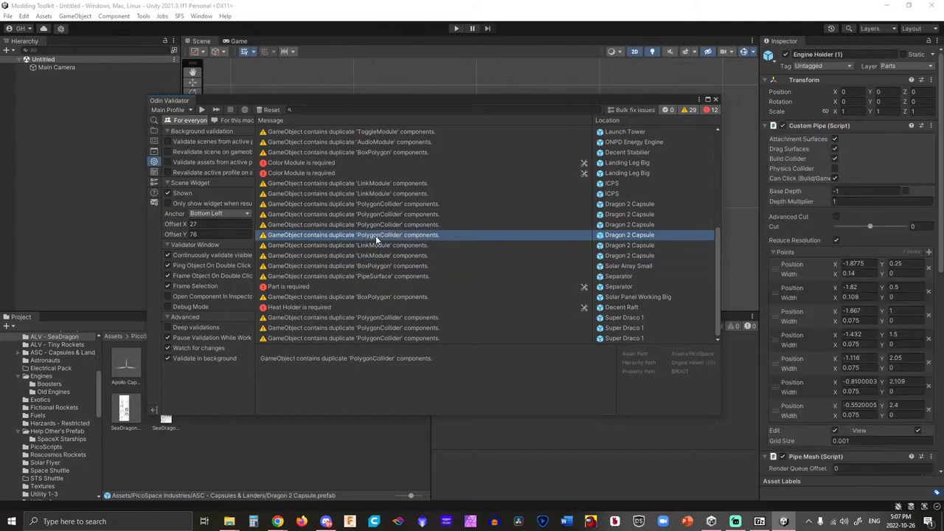
{"action": "scroll", "coordinate": [848, 339], "scroll_direction": "down", "scroll_amount": 10}
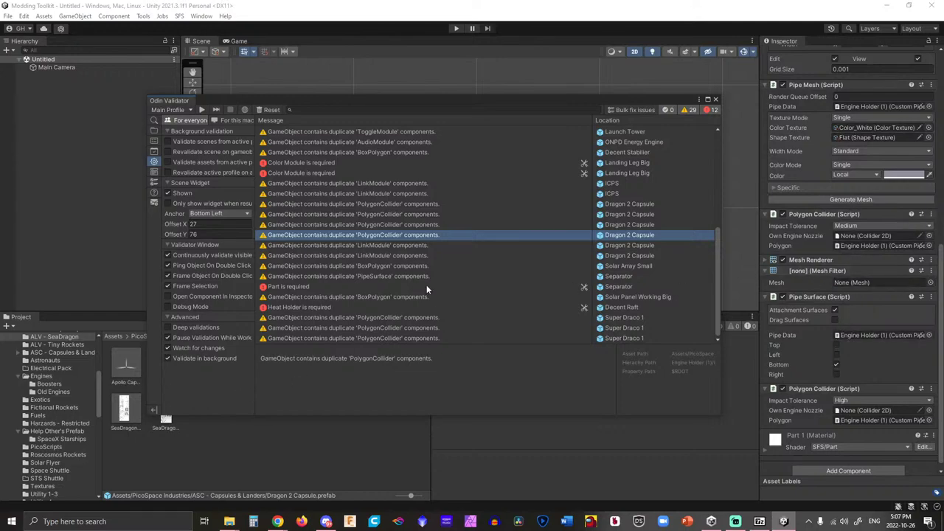
Clear the inspected object, reopen and scroll the validation results, then close them.
{"action": "left_click", "coordinate": [715, 99]}
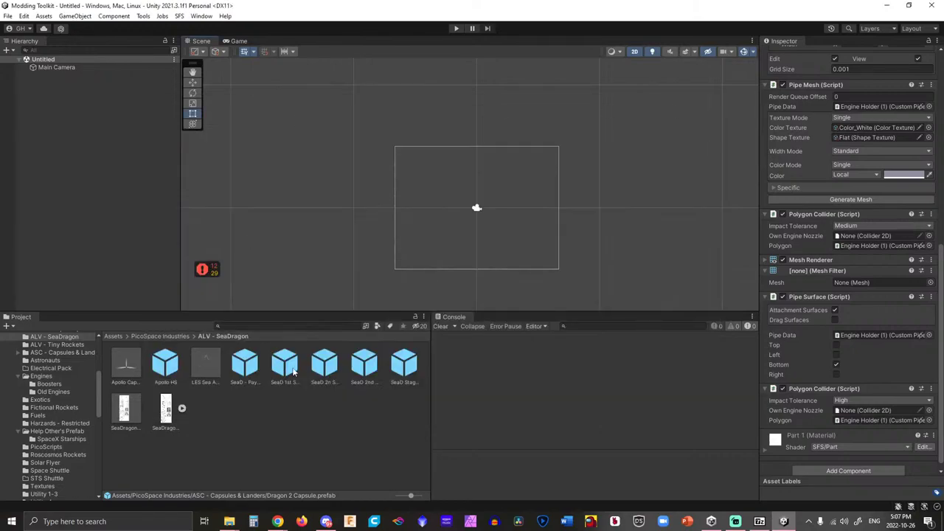
{"action": "left_click", "coordinate": [293, 446]}
{"action": "left_click", "coordinate": [204, 271]}
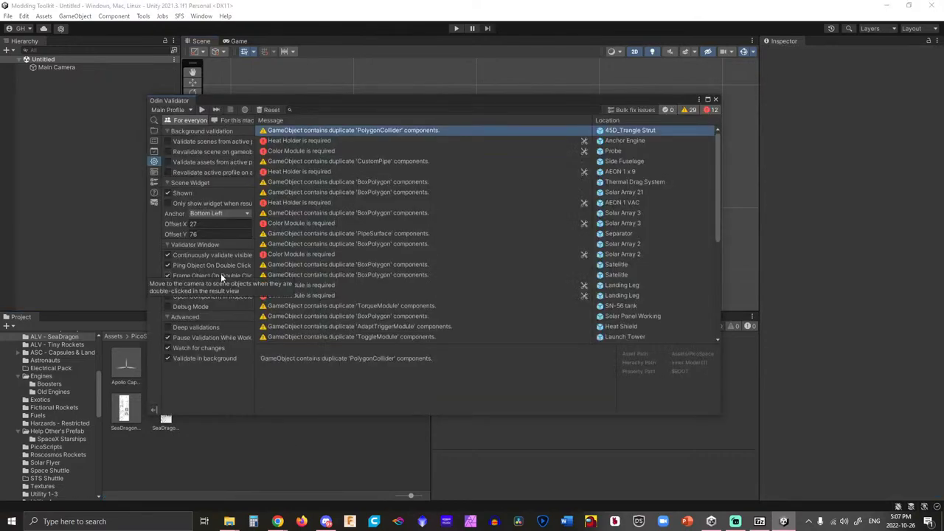
{"action": "scroll", "coordinate": [357, 293], "scroll_direction": "down", "scroll_amount": 5}
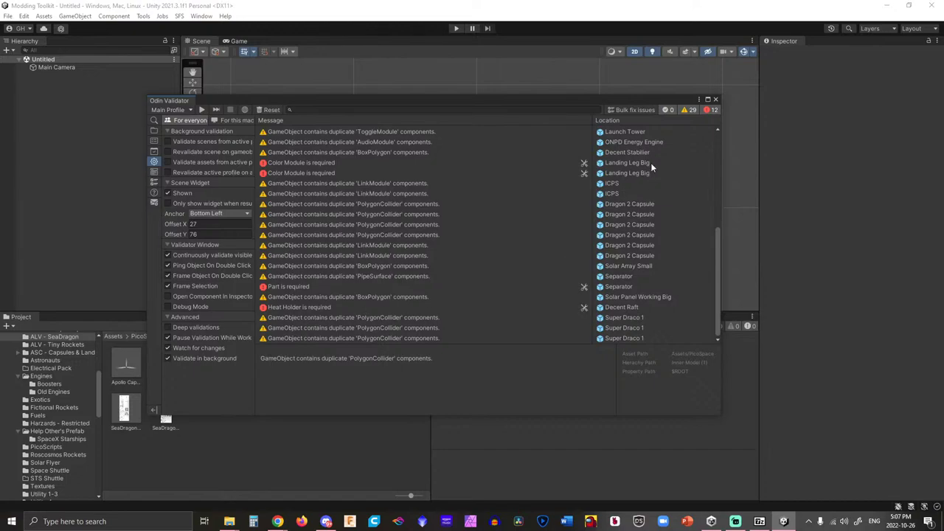
{"action": "scroll", "coordinate": [663, 219], "scroll_direction": "up", "scroll_amount": 4}
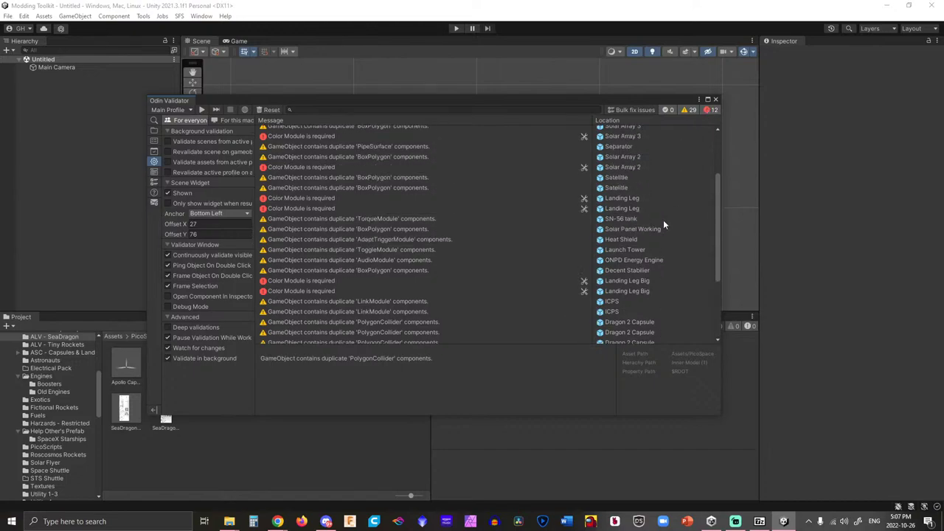
{"action": "scroll", "coordinate": [664, 224], "scroll_direction": "up", "scroll_amount": 3}
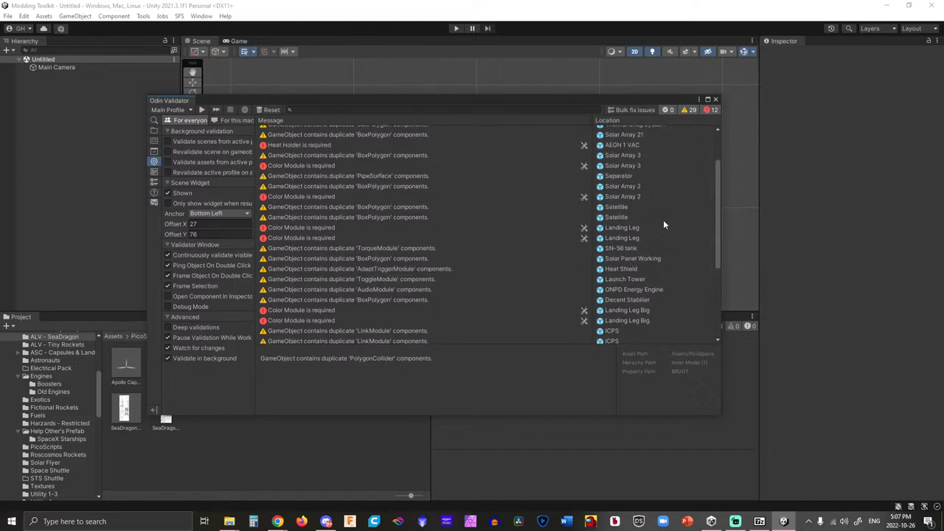
{"action": "left_click", "coordinate": [715, 99]}
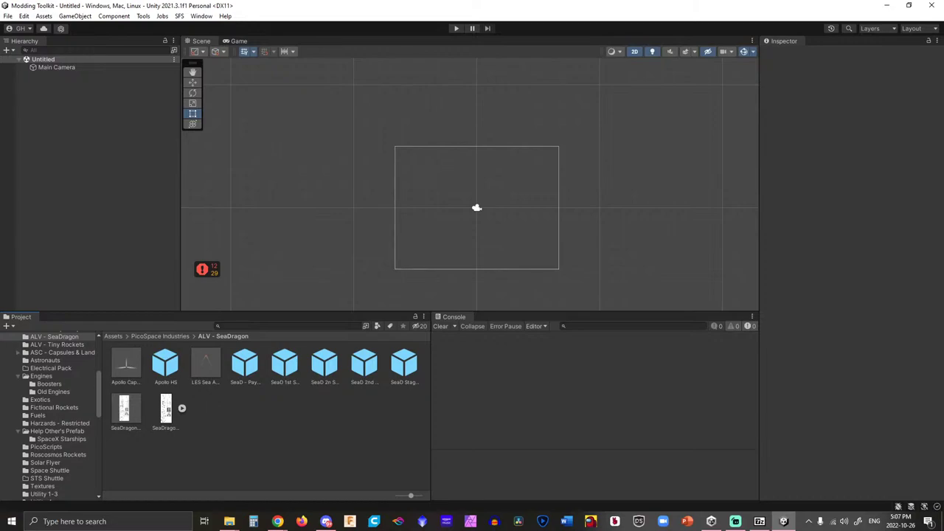
Alt-Tab over to Chrome and then back to the Unity editor.
{"action": "key", "text": "alt+Tab"}
{"action": "left_click", "coordinate": [228, 446]}
In the GitHub repo, drill into Modding Toolkit > Assets > Scripts > Parts.
{"action": "mouse_move", "coordinate": [277, 520]}
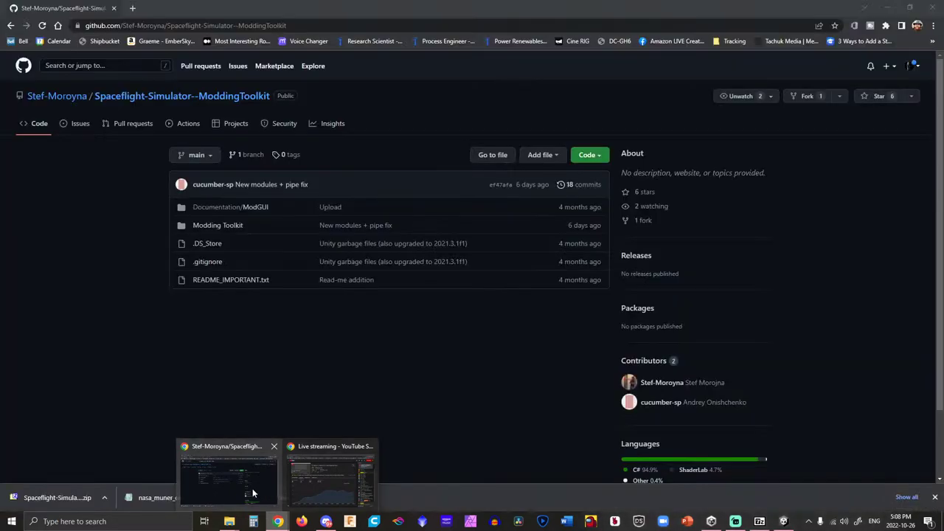
{"action": "left_click", "coordinate": [253, 495]}
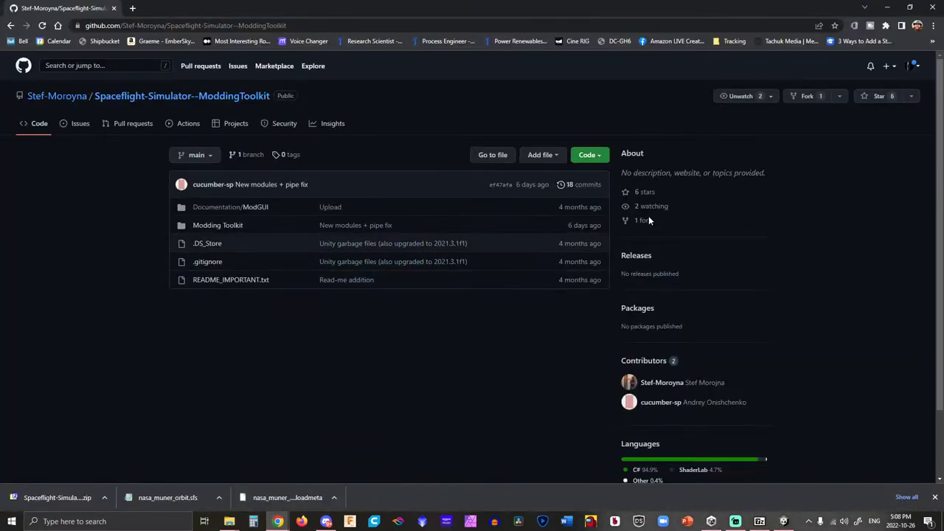
{"action": "left_click", "coordinate": [203, 227]}
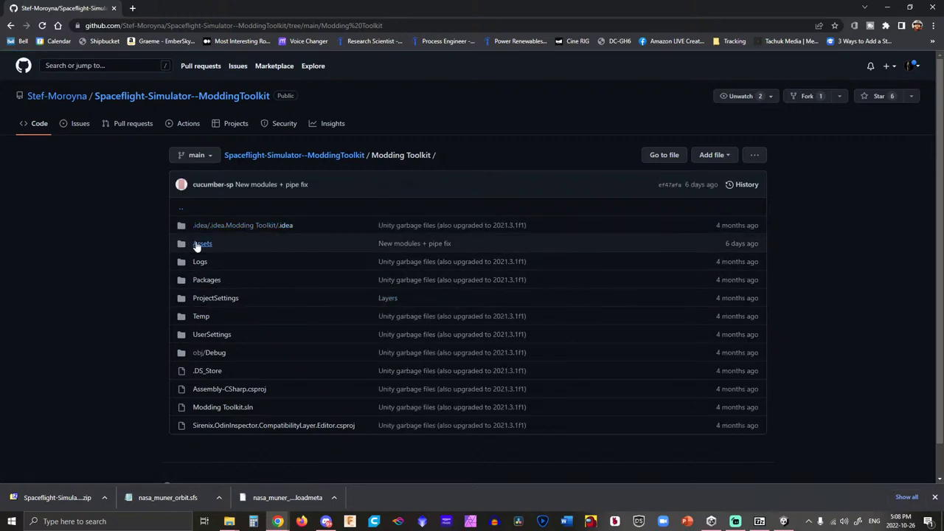
{"action": "left_click", "coordinate": [199, 244]}
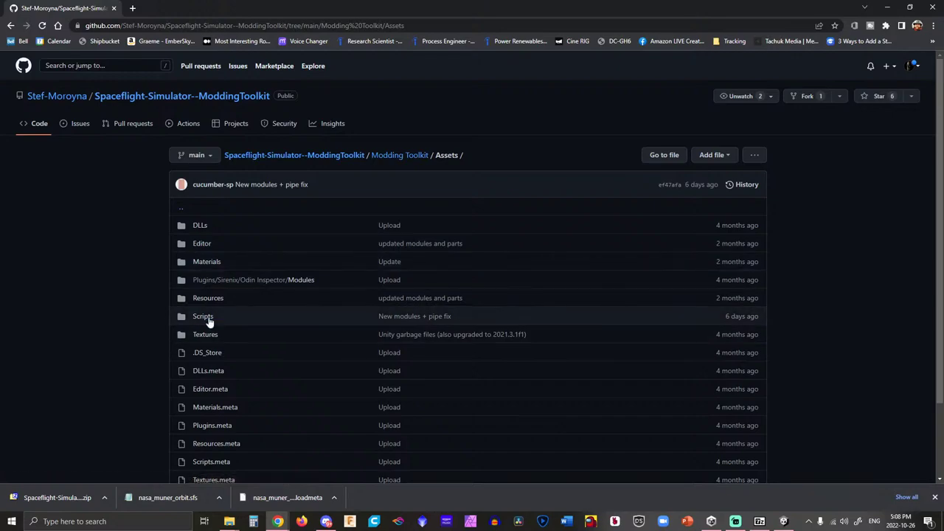
{"action": "left_click", "coordinate": [201, 316]}
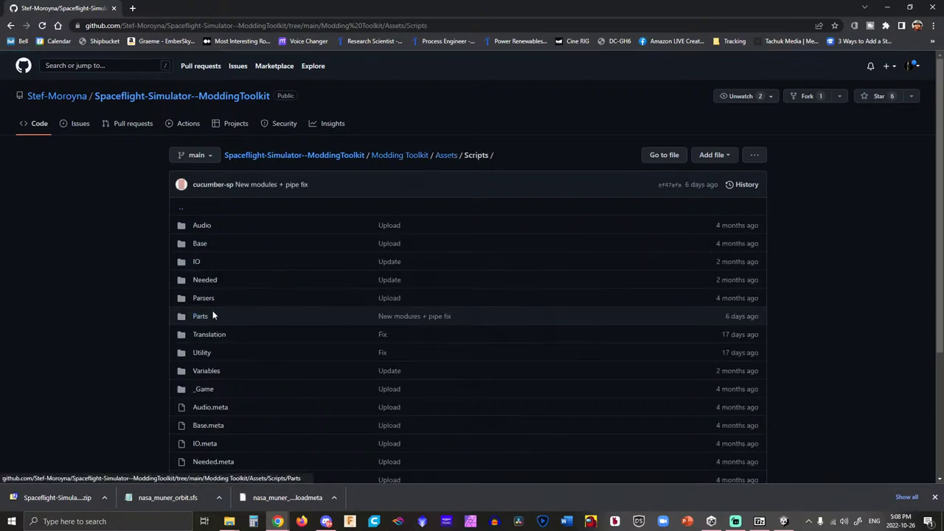
{"action": "scroll", "coordinate": [327, 319], "scroll_direction": "down", "scroll_amount": 3}
{"action": "scroll", "coordinate": [327, 319], "scroll_direction": "up", "scroll_amount": 4}
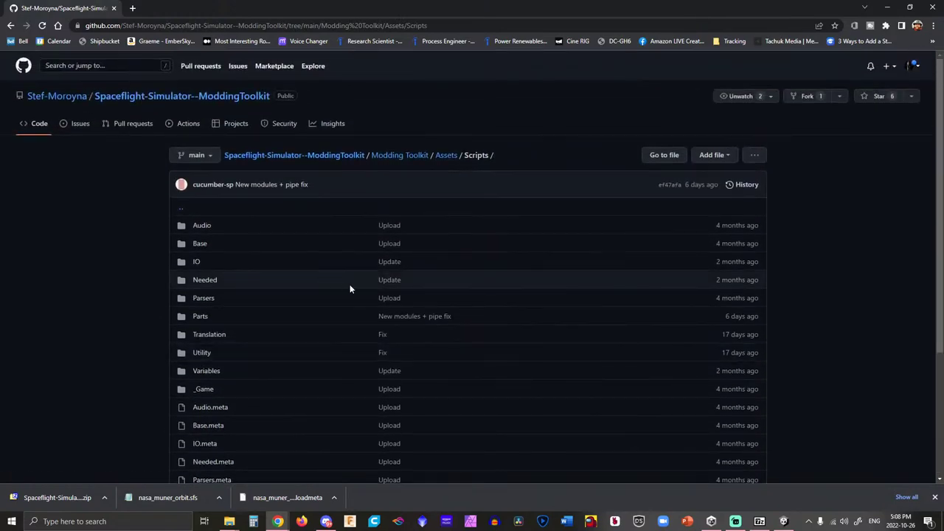
{"action": "left_click", "coordinate": [200, 317]}
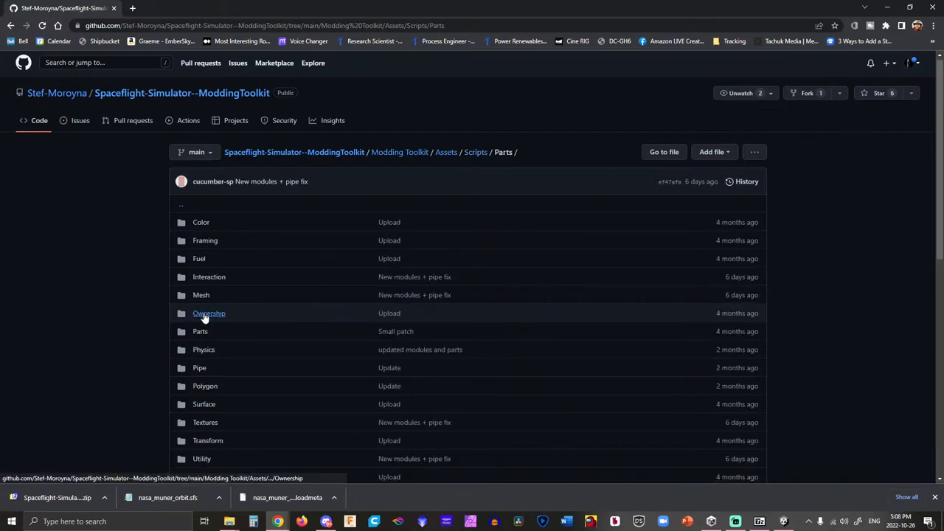
Scroll through the Parts listing and open the Utility folder.
{"action": "scroll", "coordinate": [211, 249], "scroll_direction": "down", "scroll_amount": 1}
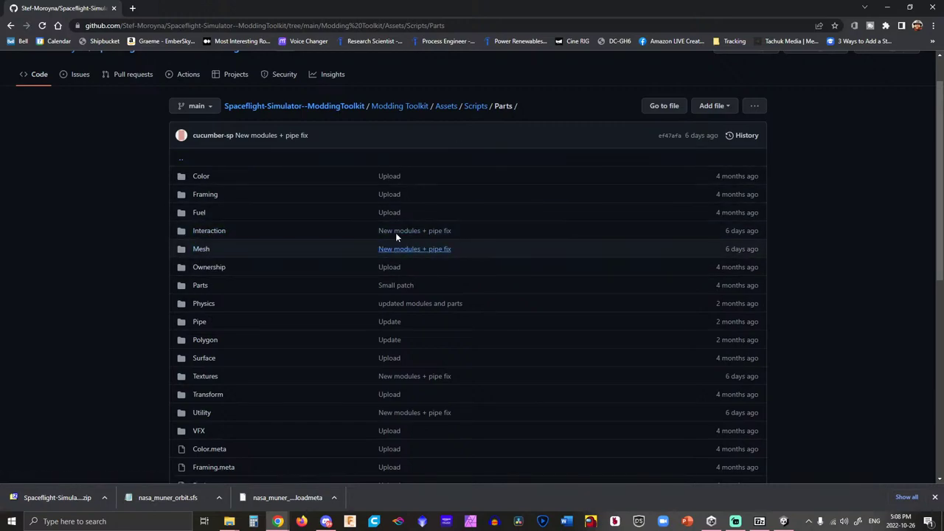
{"action": "scroll", "coordinate": [388, 260], "scroll_direction": "down", "scroll_amount": 1}
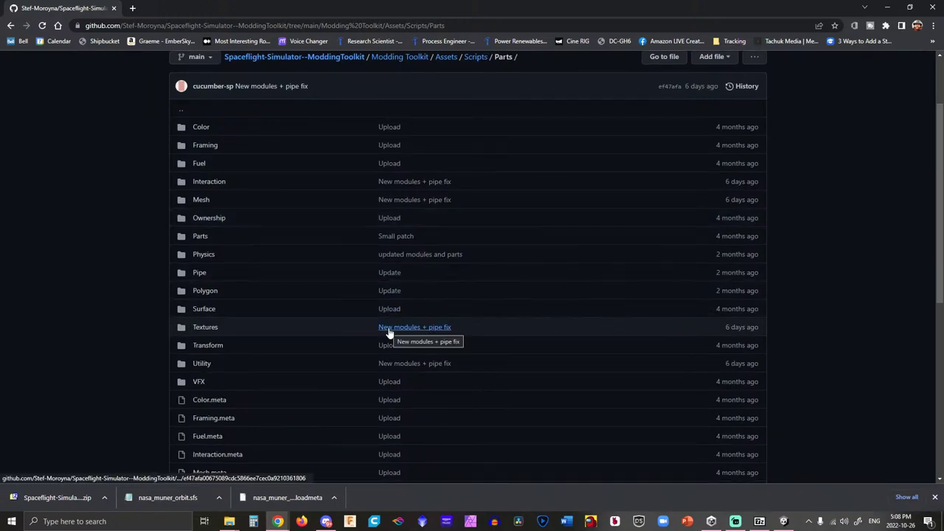
{"action": "scroll", "coordinate": [406, 331], "scroll_direction": "down", "scroll_amount": 1}
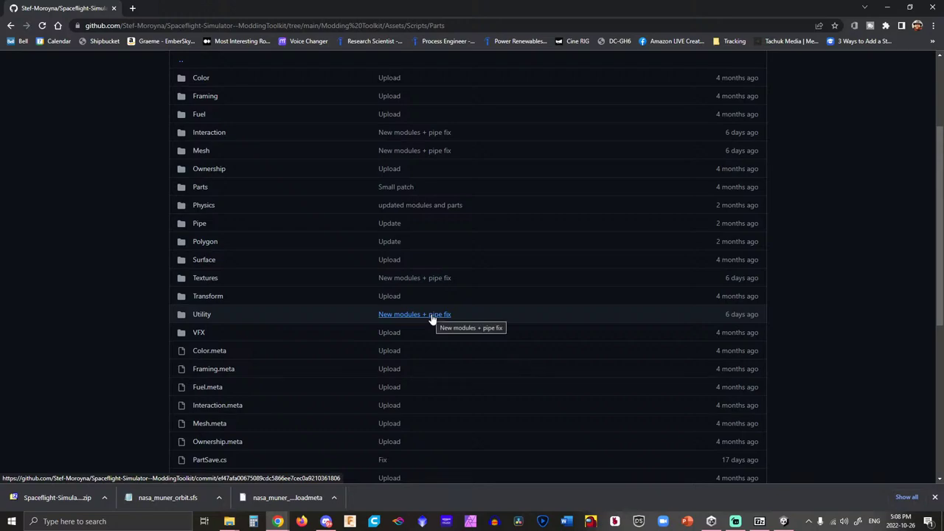
{"action": "scroll", "coordinate": [413, 314], "scroll_direction": "down", "scroll_amount": 4}
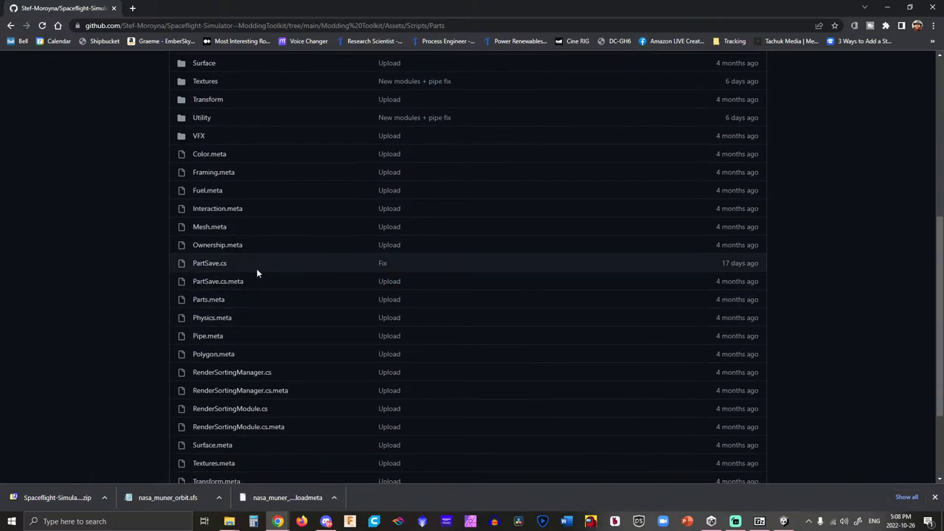
{"action": "scroll", "coordinate": [258, 270], "scroll_direction": "down", "scroll_amount": 2}
{"action": "scroll", "coordinate": [259, 273], "scroll_direction": "up", "scroll_amount": 4}
{"action": "scroll", "coordinate": [259, 274], "scroll_direction": "up", "scroll_amount": 3}
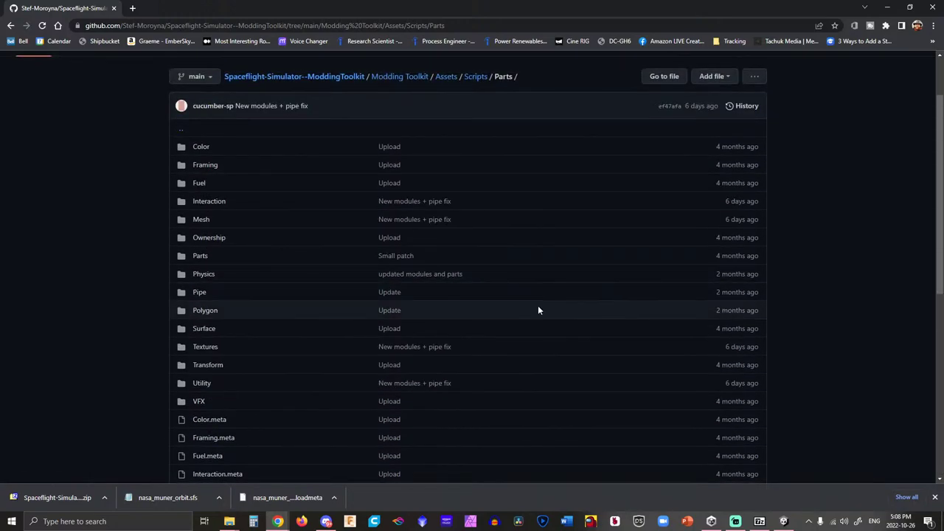
{"action": "left_click", "coordinate": [201, 384]}
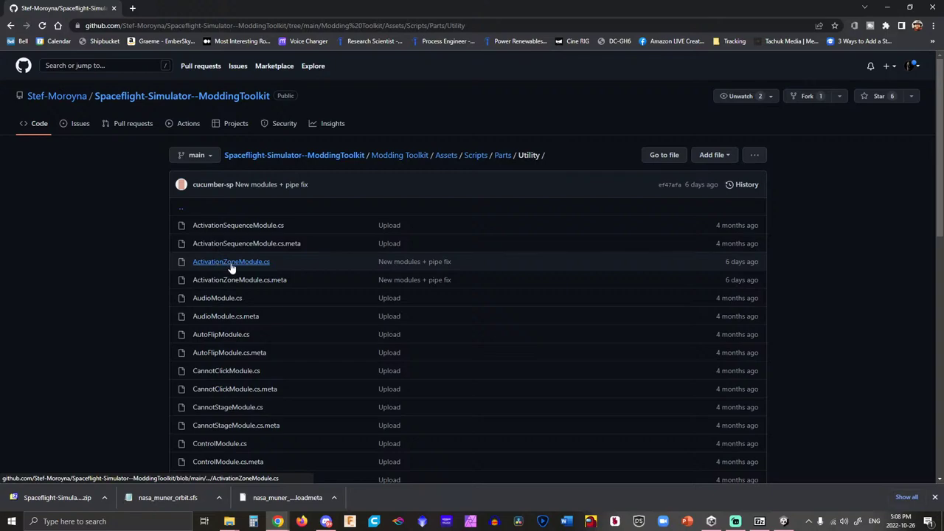
Review the Utility module scripts, go back to Parts, and minimize Chrome.
{"action": "scroll", "coordinate": [248, 285], "scroll_direction": "down", "scroll_amount": 3}
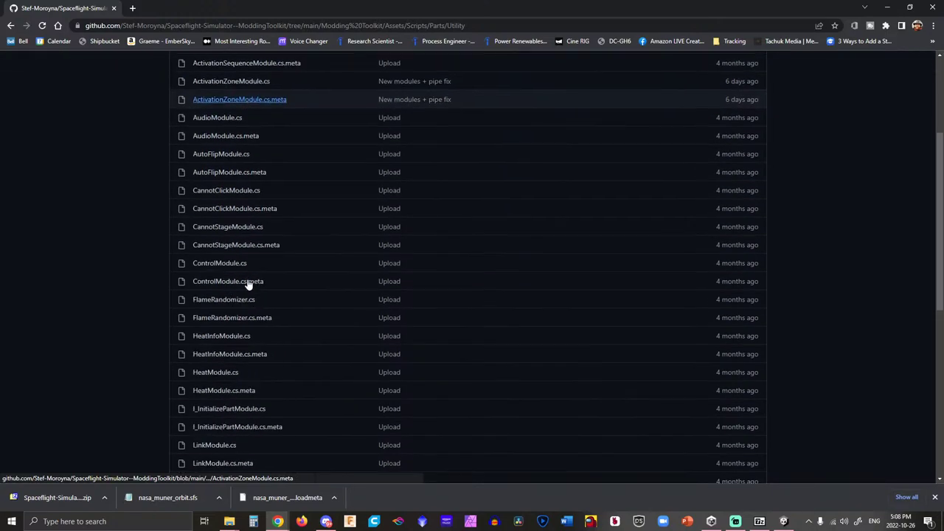
{"action": "scroll", "coordinate": [248, 285], "scroll_direction": "down", "scroll_amount": 8}
{"action": "scroll", "coordinate": [248, 285], "scroll_direction": "up", "scroll_amount": 10}
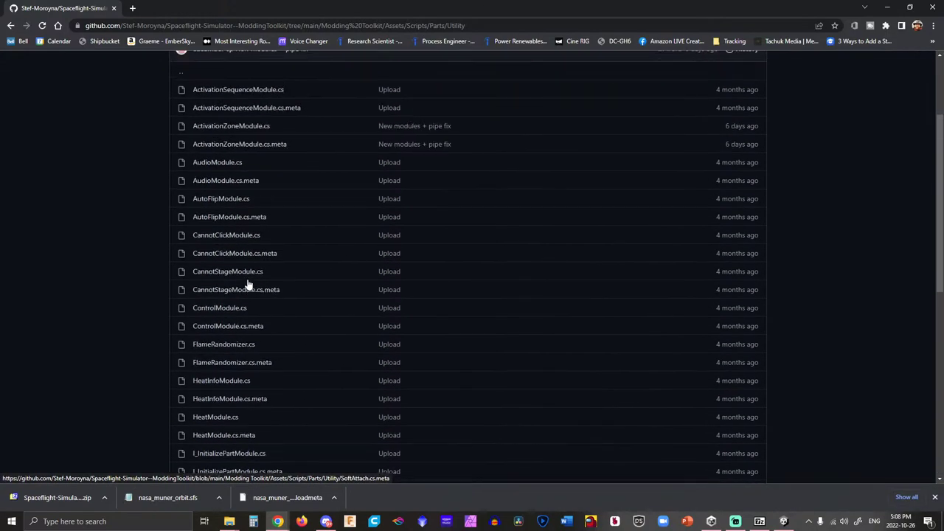
{"action": "scroll", "coordinate": [247, 284], "scroll_direction": "up", "scroll_amount": 3}
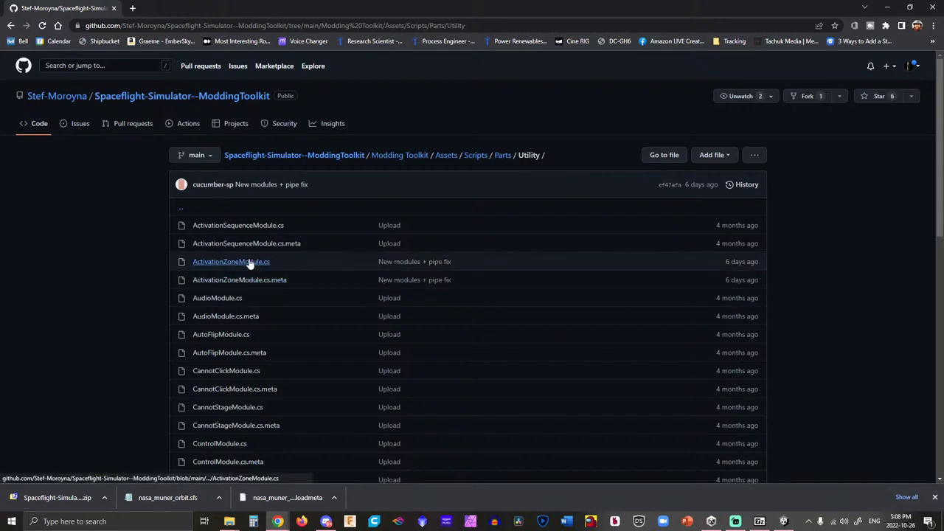
{"action": "left_click", "coordinate": [11, 26]}
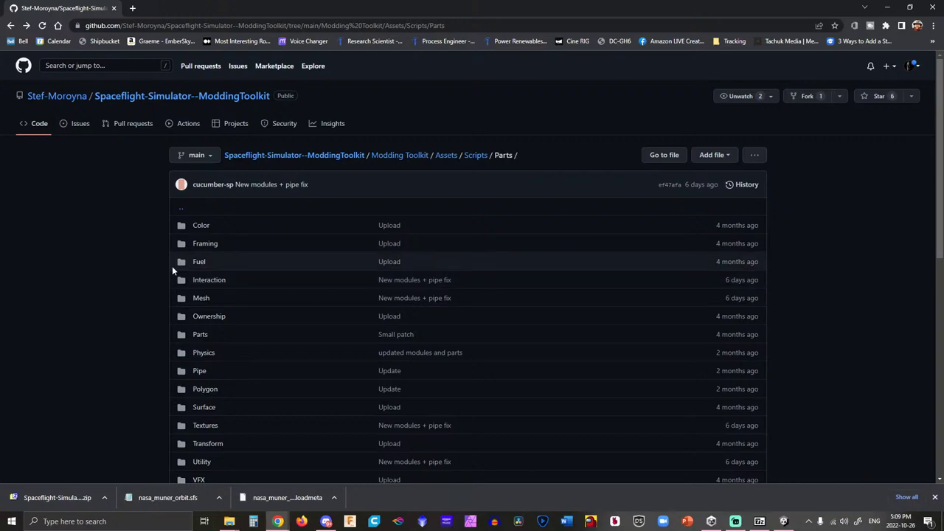
{"action": "left_click", "coordinate": [889, 8]}
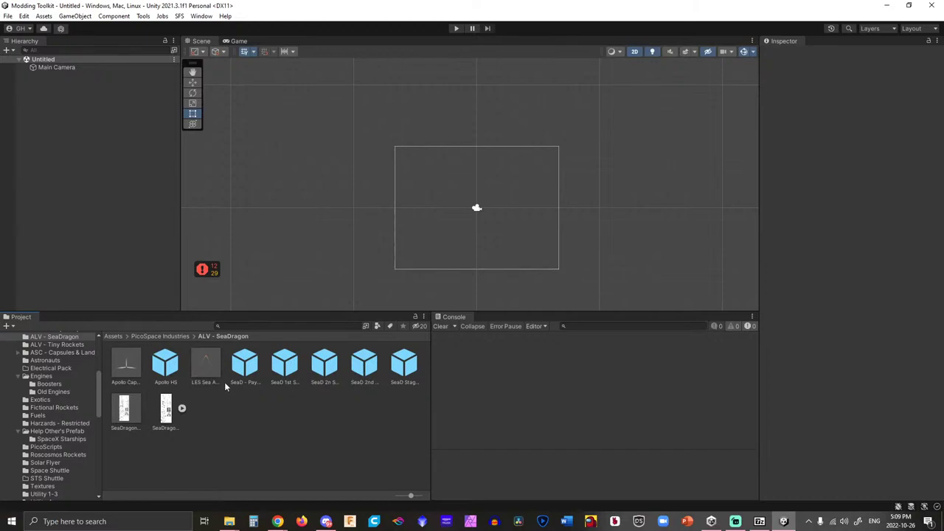
Open the LES Sea Apollo prefab and frame the rocket in the Scene view.
{"action": "scroll", "coordinate": [48, 422], "scroll_direction": "up", "scroll_amount": 4}
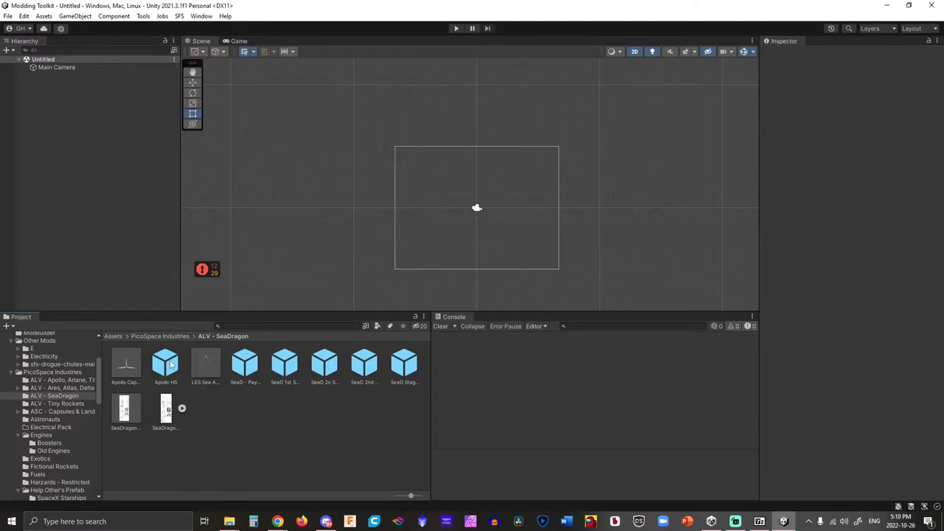
{"action": "left_click", "coordinate": [125, 364]}
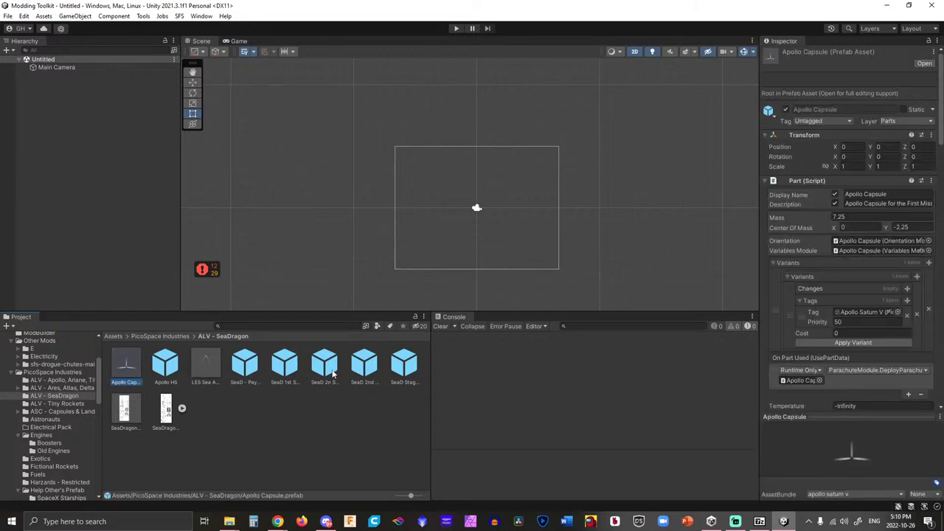
{"action": "double_click", "coordinate": [205, 363]}
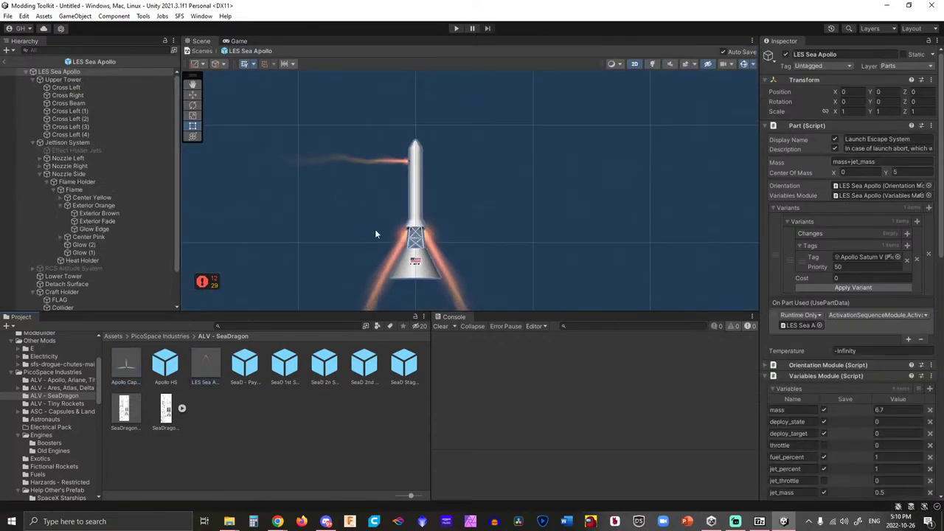
{"action": "scroll", "coordinate": [375, 234], "scroll_direction": "down", "scroll_amount": 1}
{"action": "middle_click_drag", "start_coordinate": [374, 234], "coordinate": [352, 219]}
{"action": "scroll", "coordinate": [398, 182], "scroll_direction": "up", "scroll_amount": 1}
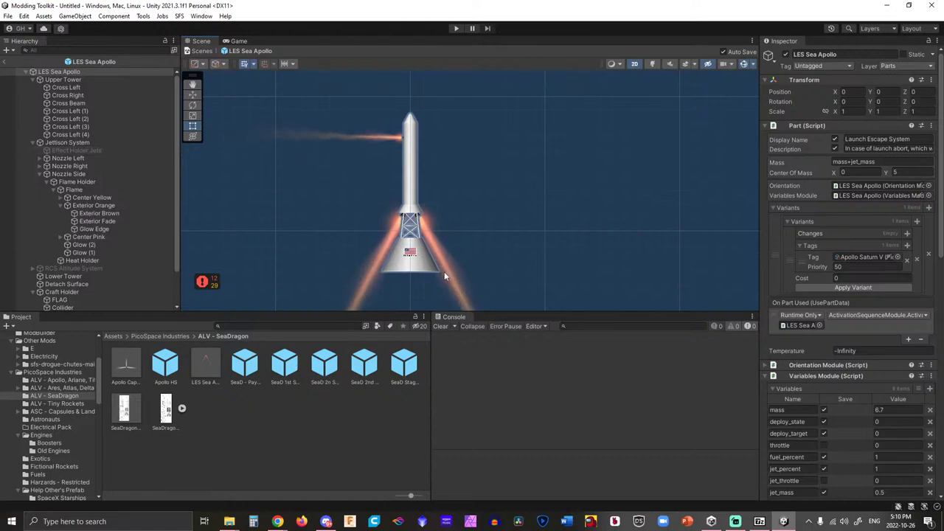
{"action": "scroll", "coordinate": [444, 274], "scroll_direction": "up", "scroll_amount": 2}
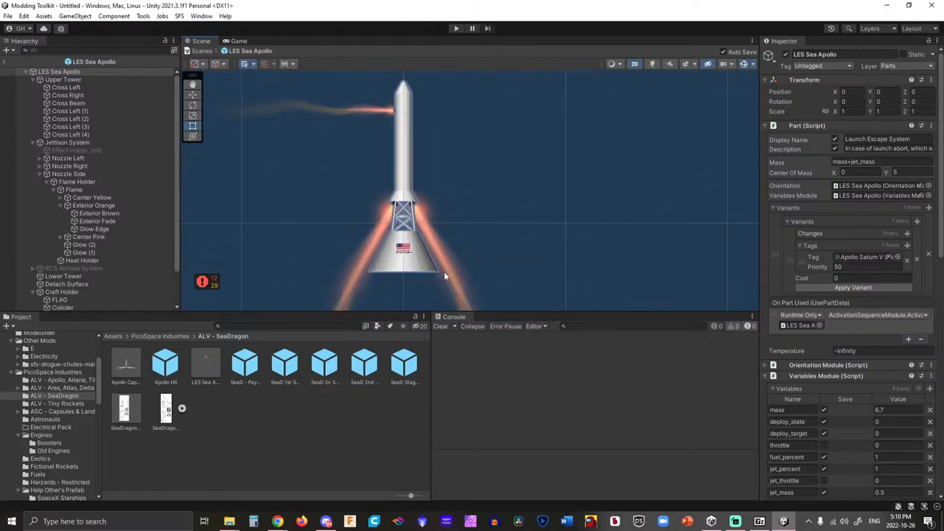
{"action": "middle_click_drag", "start_coordinate": [510, 241], "coordinate": [554, 258]}
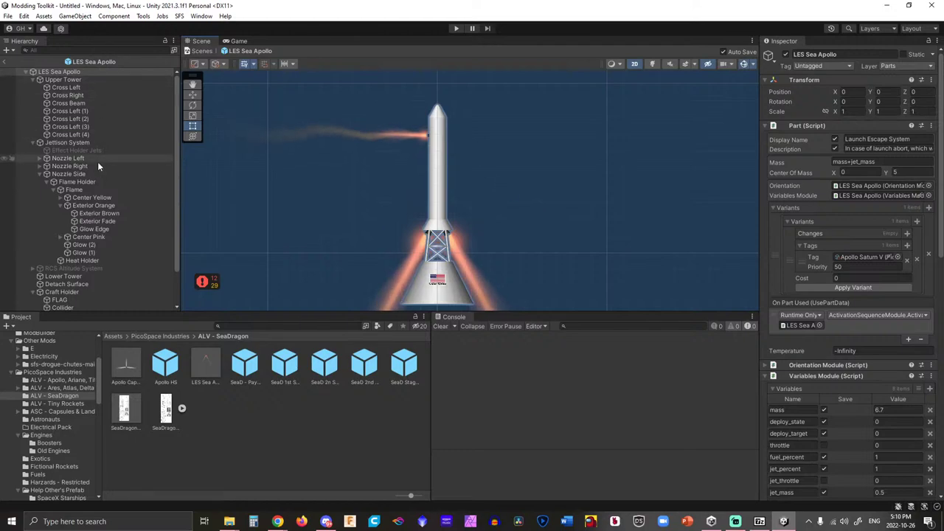
Inspect RCS Altitude System and Jettison System, then show the ALV - Ares, Atlas, Delta, SLS folder.
{"action": "left_click", "coordinate": [86, 269]}
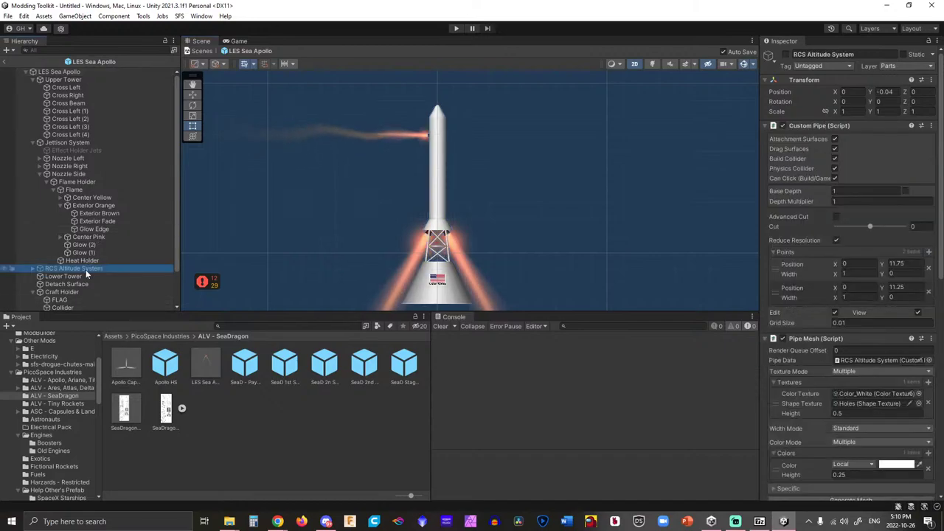
{"action": "left_click", "coordinate": [83, 142]}
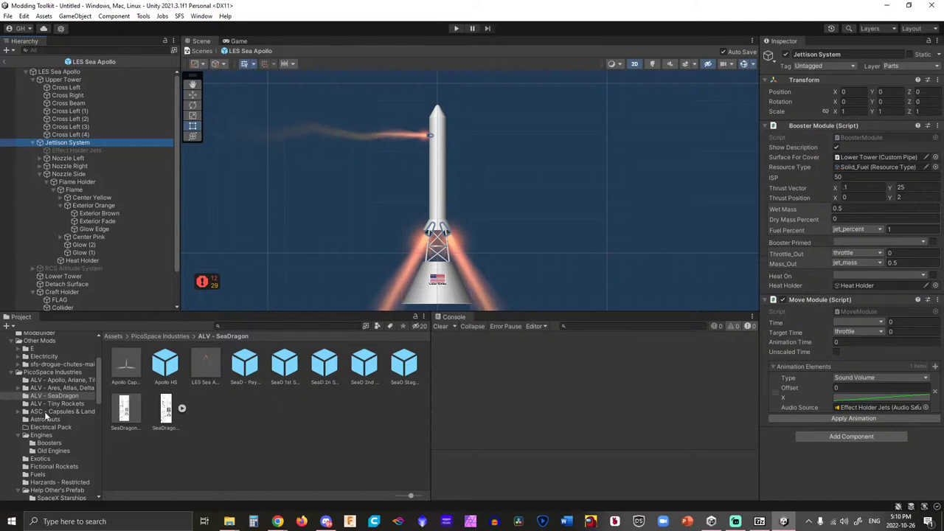
{"action": "left_click", "coordinate": [50, 389]}
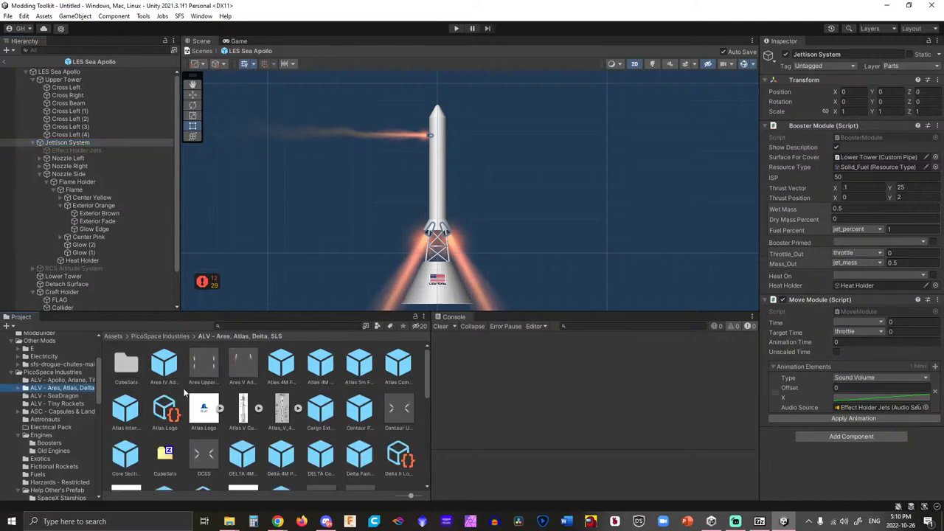
Open the LES Orion prefab for editing and reselect its asset.
{"action": "scroll", "coordinate": [251, 381], "scroll_direction": "down", "scroll_amount": 3}
{"action": "scroll", "coordinate": [250, 381], "scroll_direction": "down", "scroll_amount": 1}
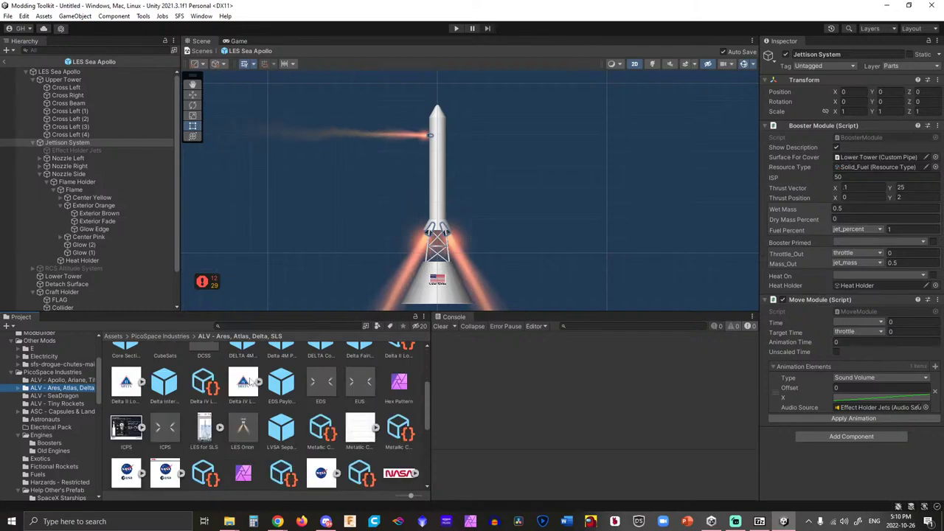
{"action": "left_click", "coordinate": [243, 428]}
{"action": "double_click", "coordinate": [243, 428]}
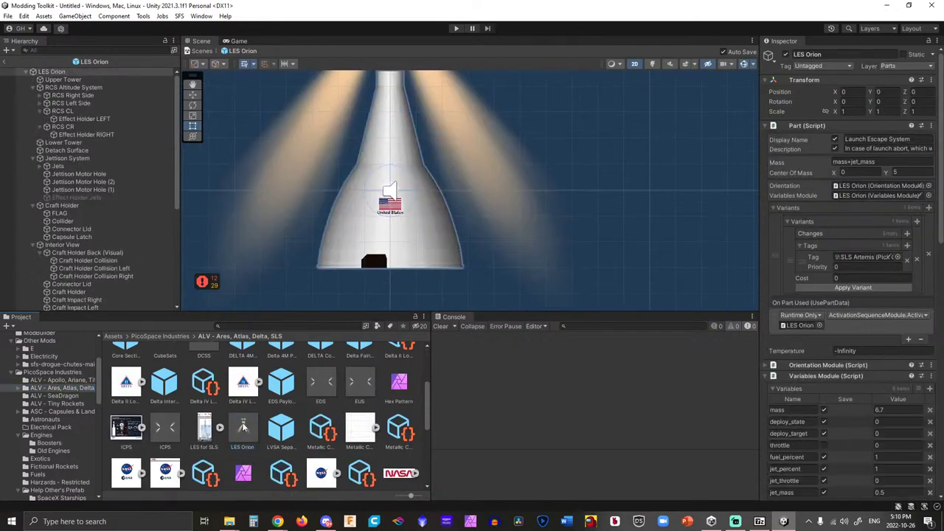
{"action": "scroll", "coordinate": [531, 205], "scroll_direction": "down", "scroll_amount": 5}
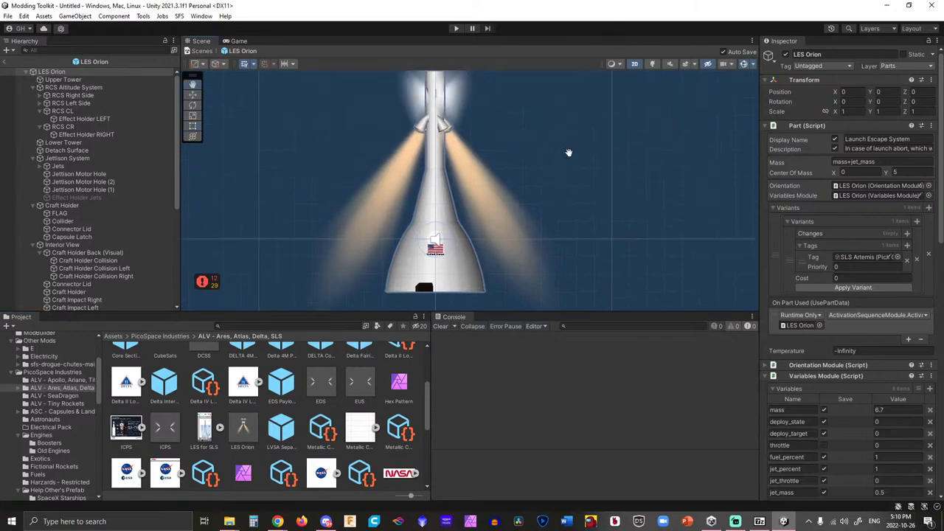
{"action": "scroll", "coordinate": [94, 206], "scroll_direction": "down", "scroll_amount": 4}
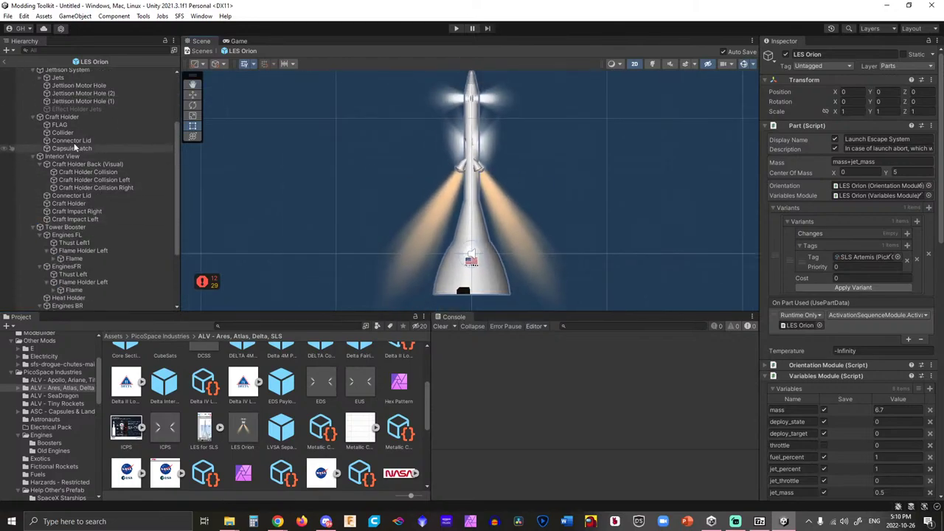
{"action": "scroll", "coordinate": [74, 125], "scroll_direction": "up", "scroll_amount": 3}
{"action": "scroll", "coordinate": [60, 143], "scroll_direction": "down", "scroll_amount": 5}
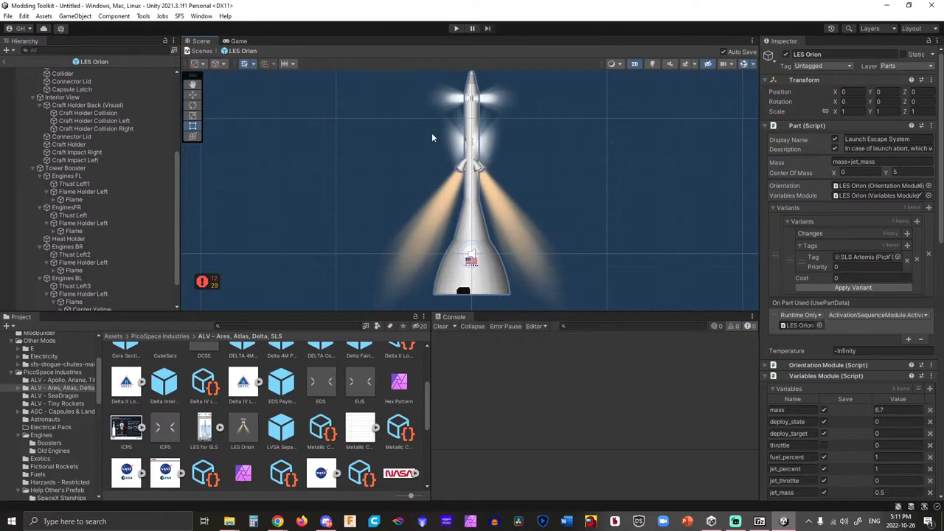
{"action": "left_click", "coordinate": [242, 430]}
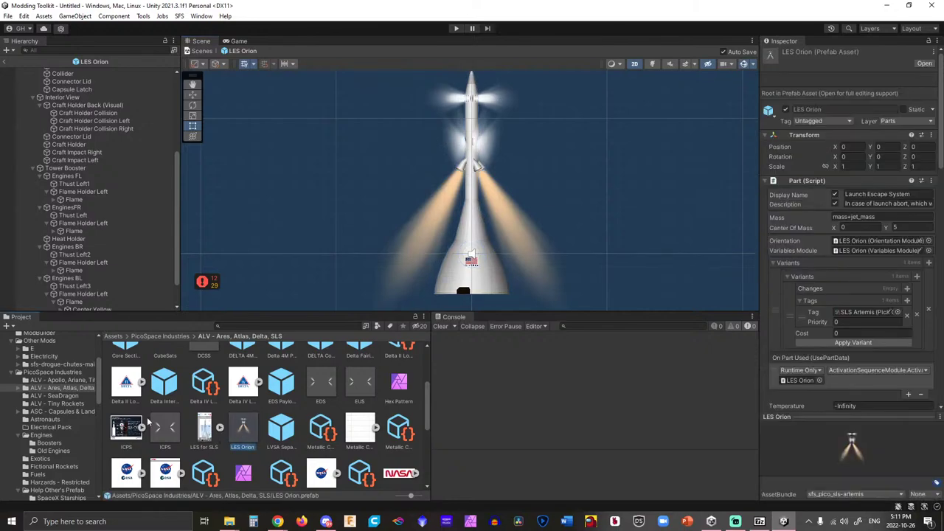
In the ALV - SeaDragon folder, set the LES Orion copy's AssetBundle to None.
{"action": "left_click", "coordinate": [62, 381]}
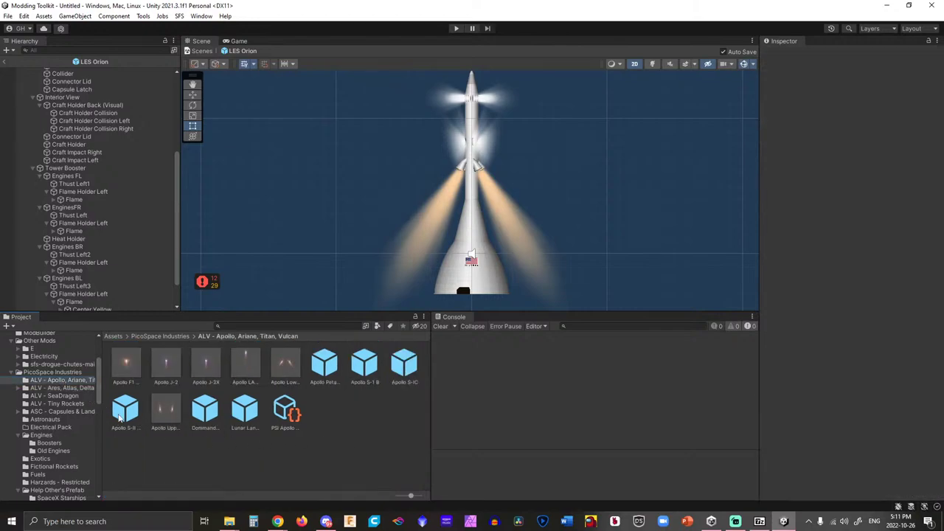
{"action": "left_click", "coordinate": [58, 396]}
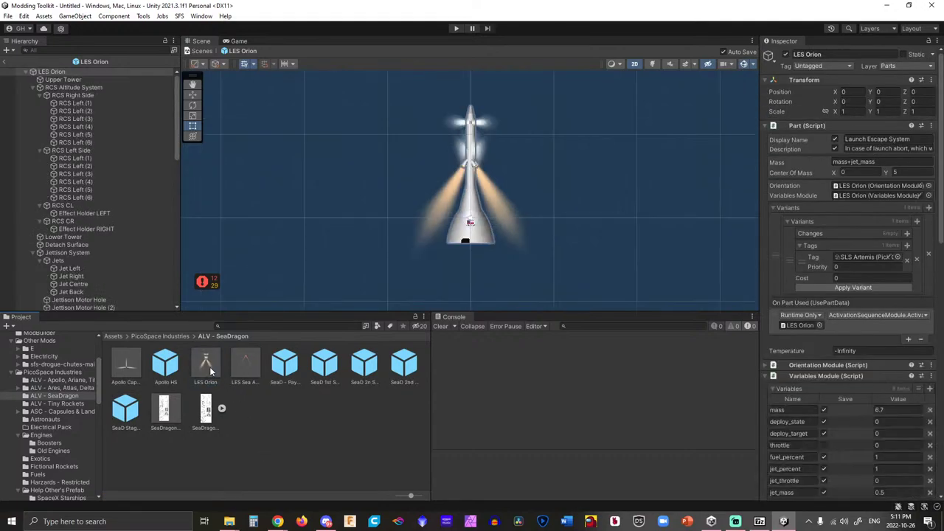
{"action": "left_click", "coordinate": [208, 382]}
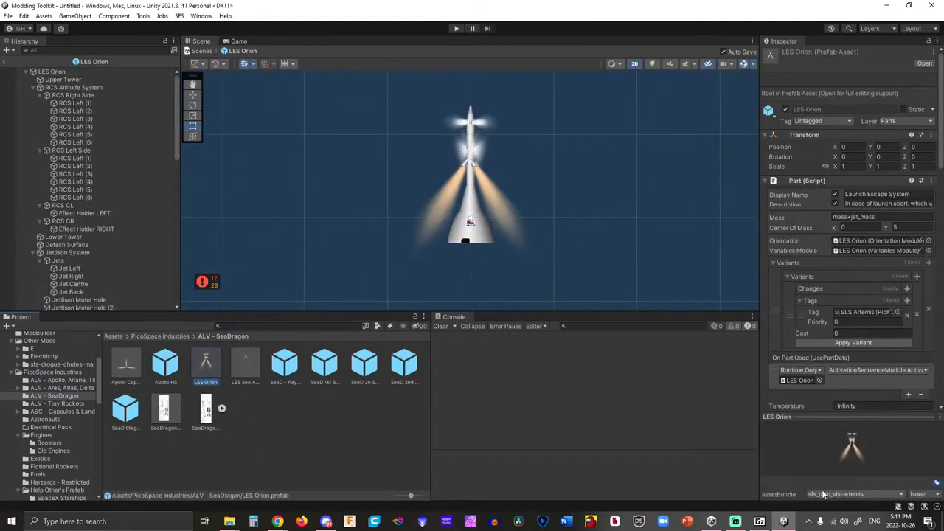
{"action": "left_click", "coordinate": [824, 494]}
{"action": "left_click", "coordinate": [826, 214]}
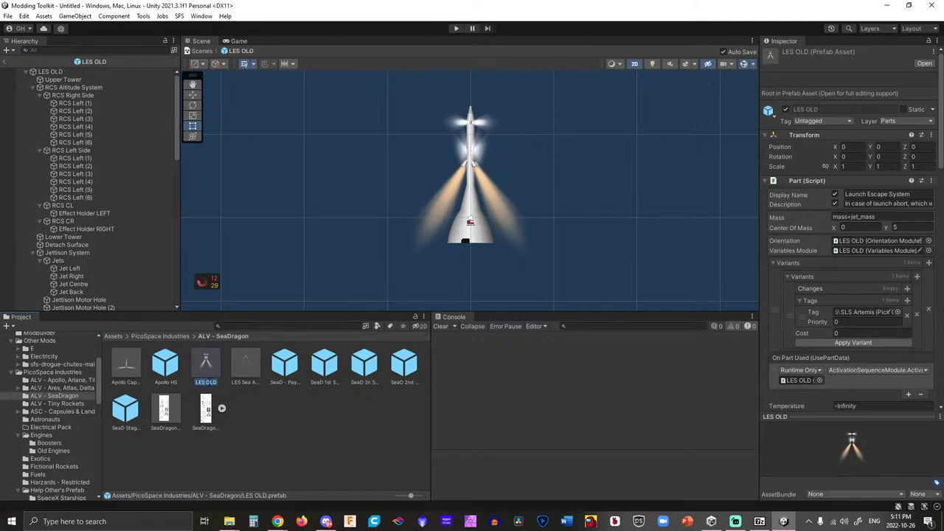
Open LES OLD, collapse its hierarchy groups, and inspect the Tower Booster settings.
{"action": "double_click", "coordinate": [244, 373]}
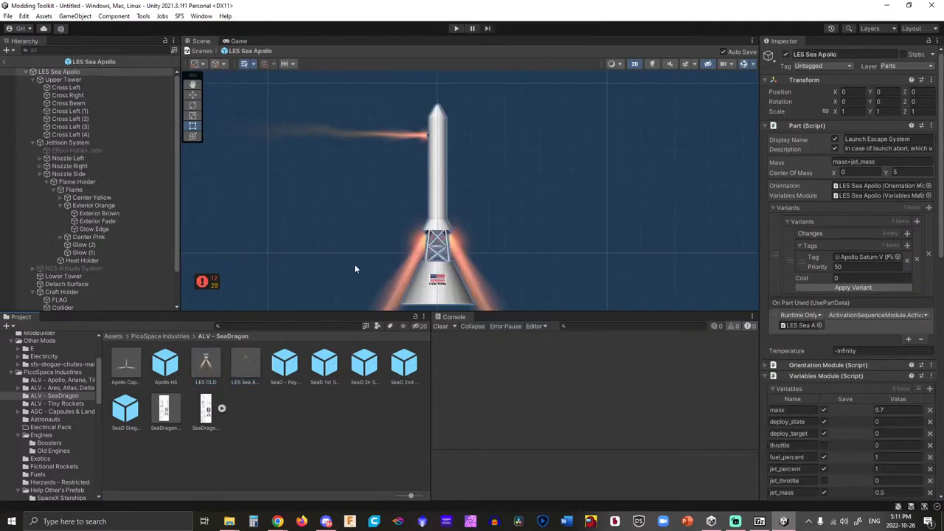
{"action": "double_click", "coordinate": [199, 361]}
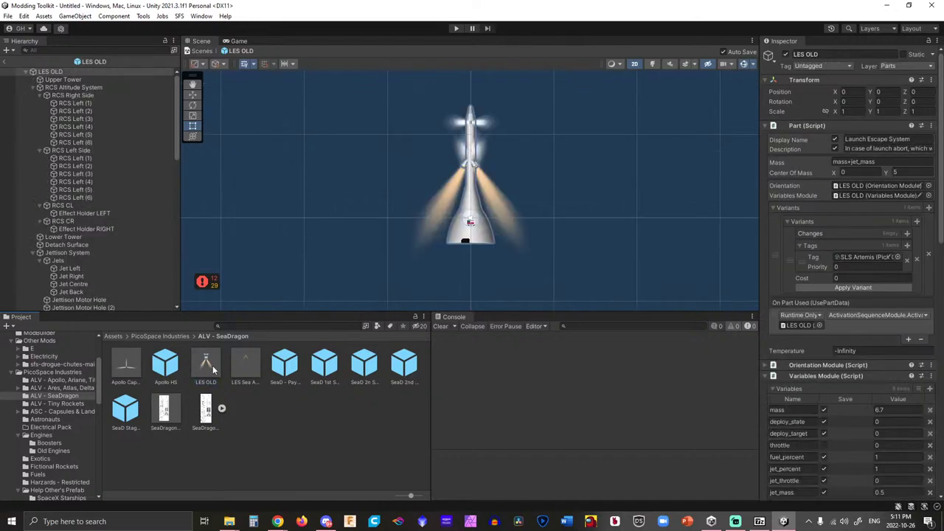
{"action": "scroll", "coordinate": [105, 253], "scroll_direction": "down", "scroll_amount": 3}
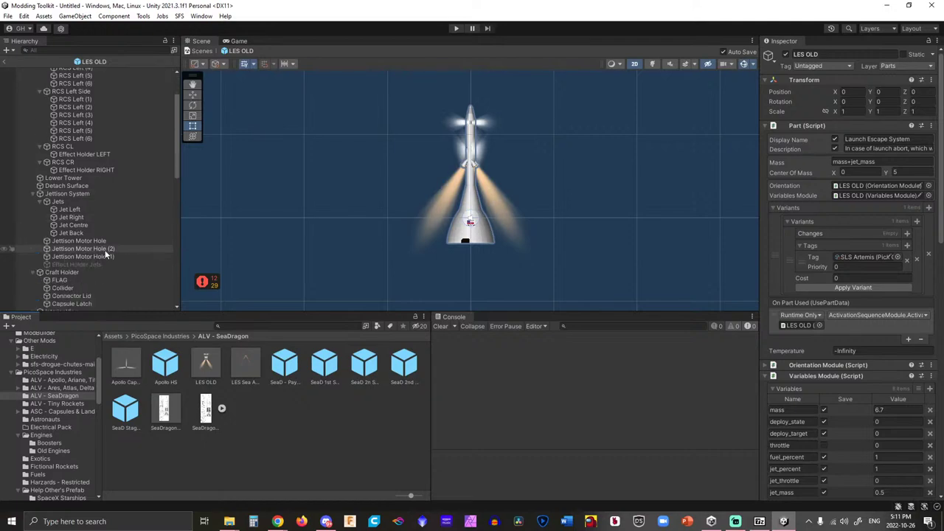
{"action": "left_click", "coordinate": [40, 164]}
{"action": "left_click", "coordinate": [40, 171]}
{"action": "scroll", "coordinate": [38, 175], "scroll_direction": "up", "scroll_amount": 3}
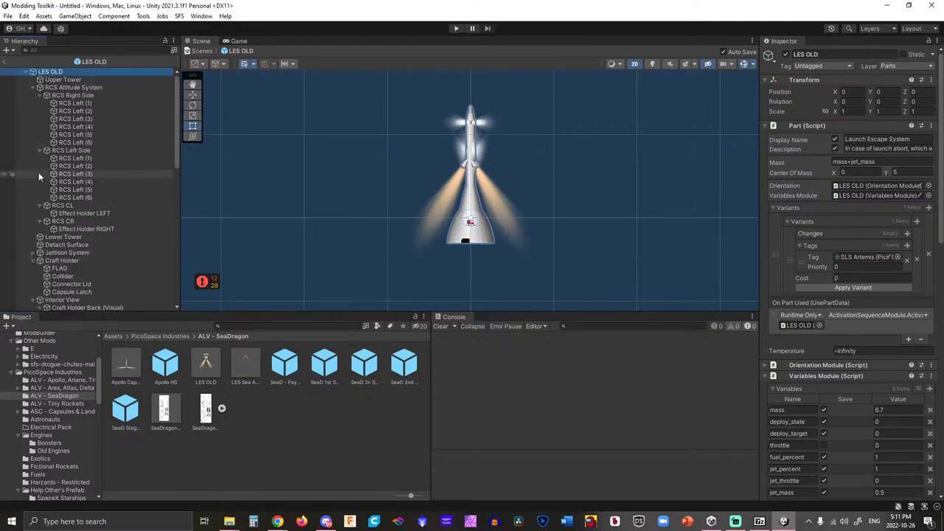
{"action": "left_click", "coordinate": [33, 88]}
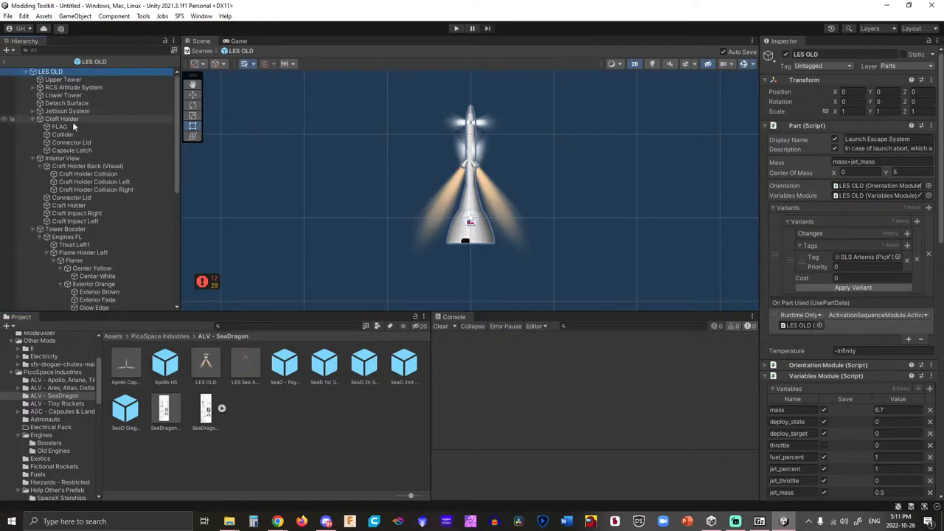
{"action": "left_click", "coordinate": [54, 229]}
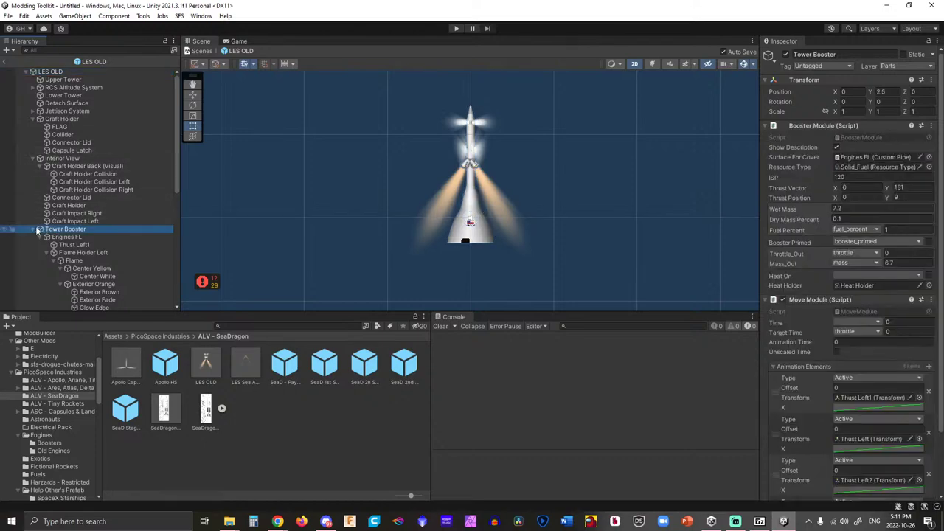
{"action": "left_click", "coordinate": [40, 228]}
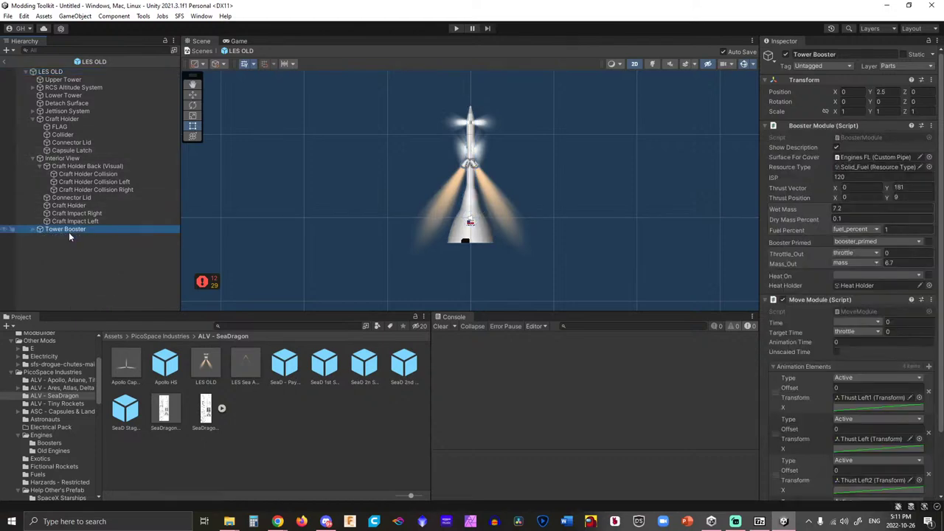
Compare with LES Sea Apollo, then reselect LES OLD's Tower Booster (120 ISP, 7.2 wet mass).
{"action": "double_click", "coordinate": [253, 363]}
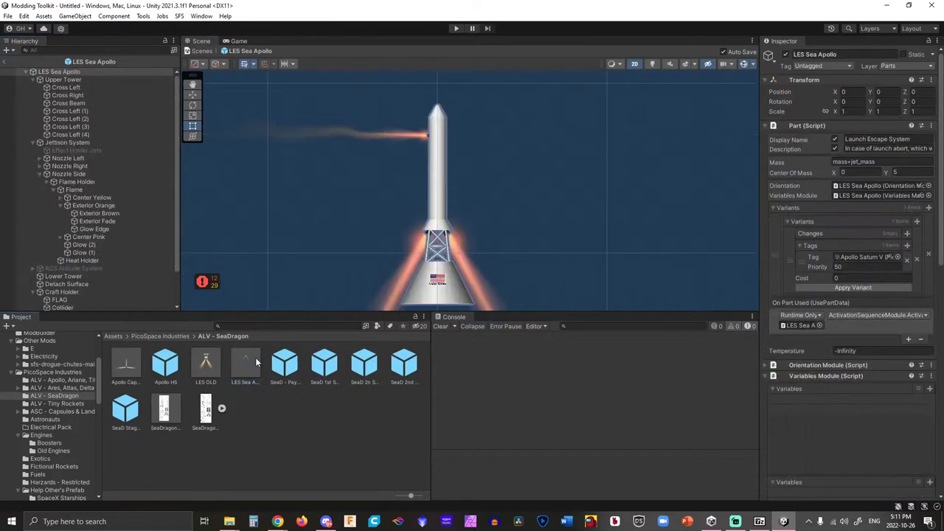
{"action": "double_click", "coordinate": [206, 357]}
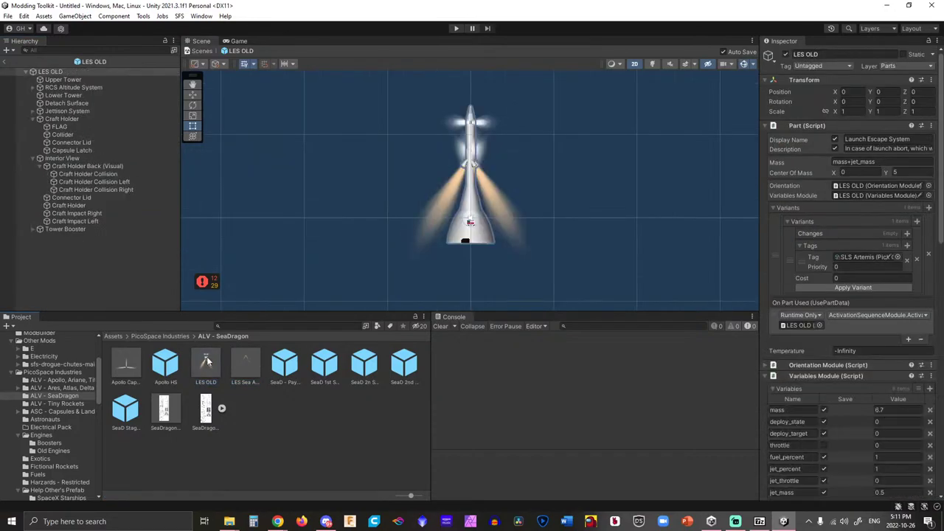
{"action": "left_click", "coordinate": [96, 230]}
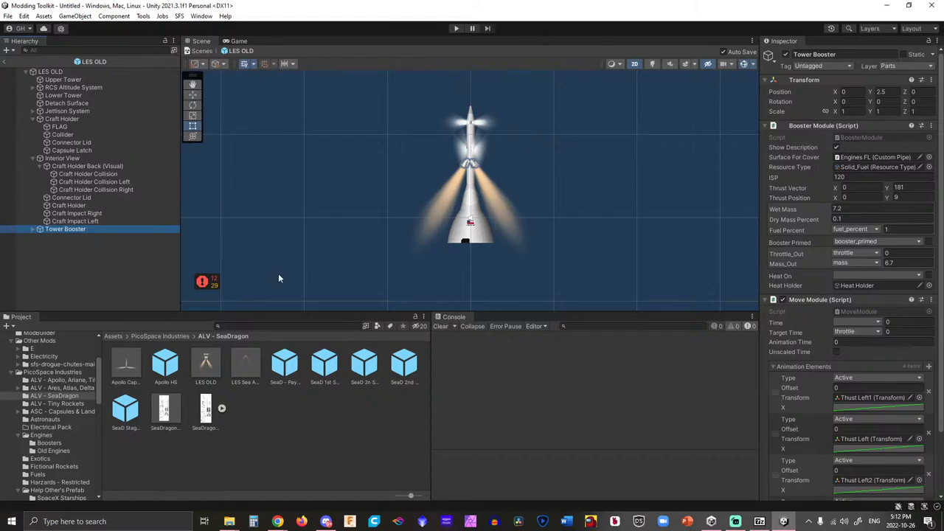
Open the SeaDragon scene and shift SeaDragonRocketv2's X position from -9.8 to -9.38.
{"action": "double_click", "coordinate": [164, 410]}
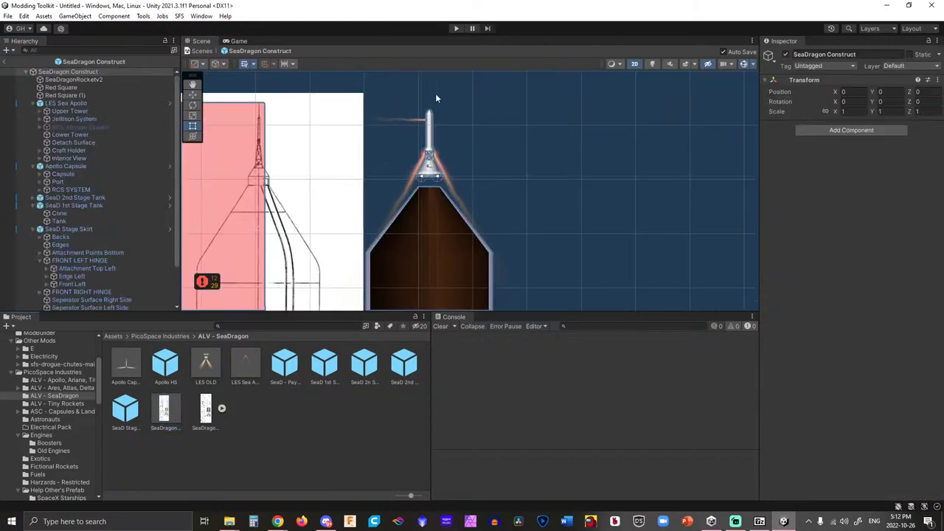
{"action": "scroll", "coordinate": [425, 133], "scroll_direction": "down", "scroll_amount": 2}
{"action": "scroll", "coordinate": [411, 160], "scroll_direction": "down", "scroll_amount": 5}
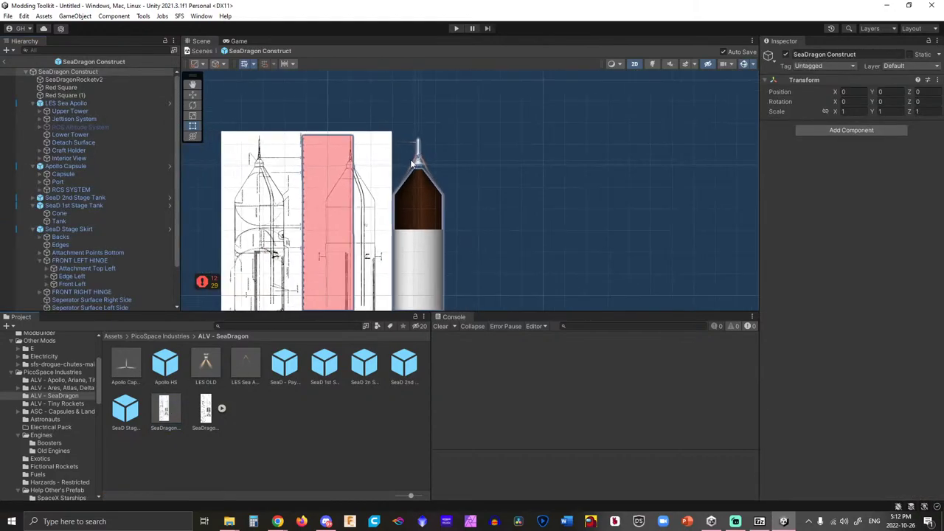
{"action": "left_click", "coordinate": [354, 201]}
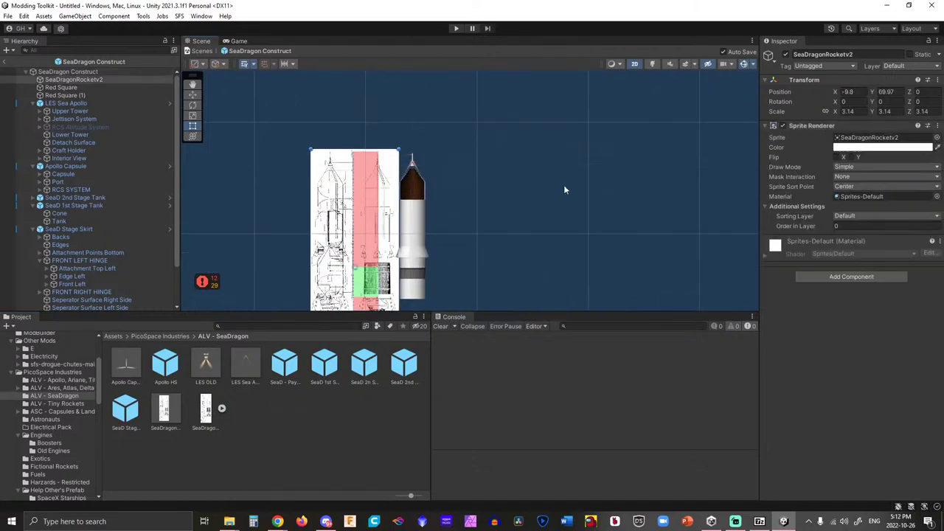
{"action": "left_click_drag", "start_coordinate": [839, 94], "coordinate": [908, 195]}
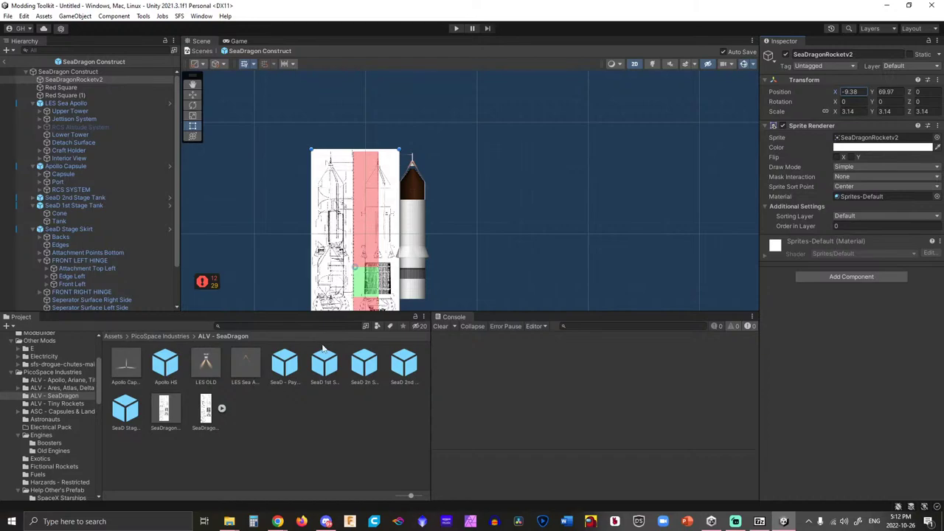
After a quick look at LES OLD, open LES Sea Apollo and scroll to its Variables Module.
{"action": "double_click", "coordinate": [205, 365]}
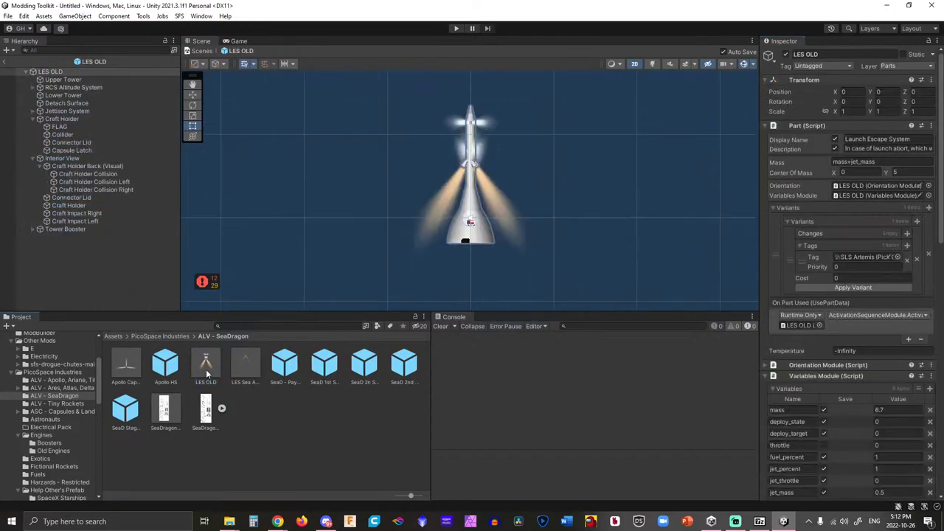
{"action": "scroll", "coordinate": [549, 186], "scroll_direction": "up", "scroll_amount": 3}
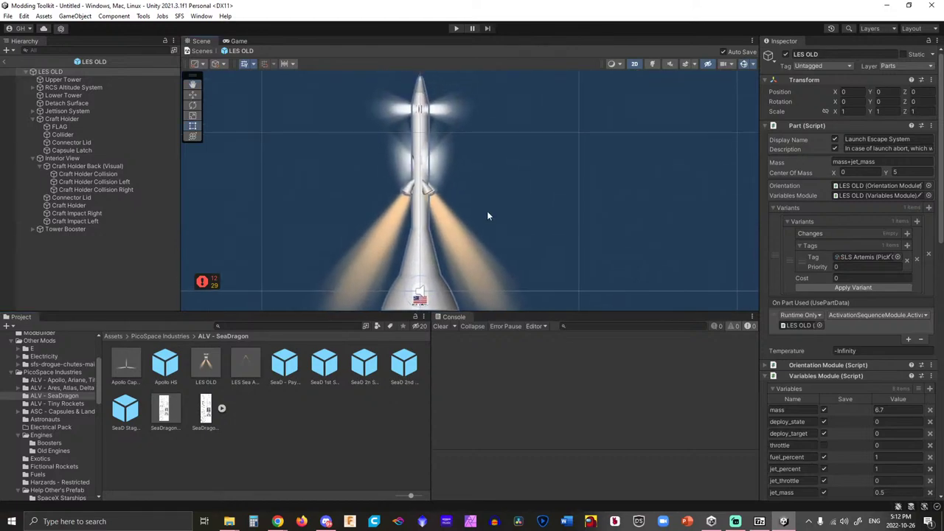
{"action": "left_click", "coordinate": [430, 168]}
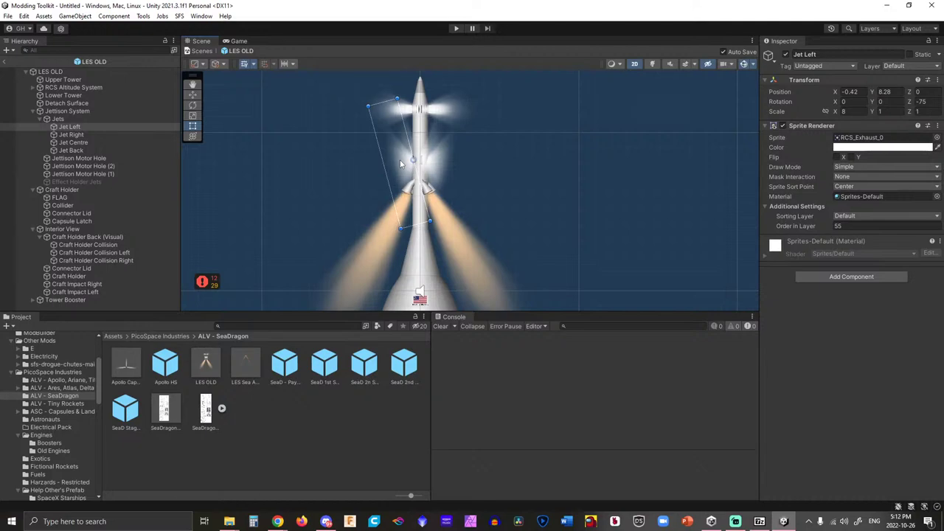
{"action": "double_click", "coordinate": [241, 360]}
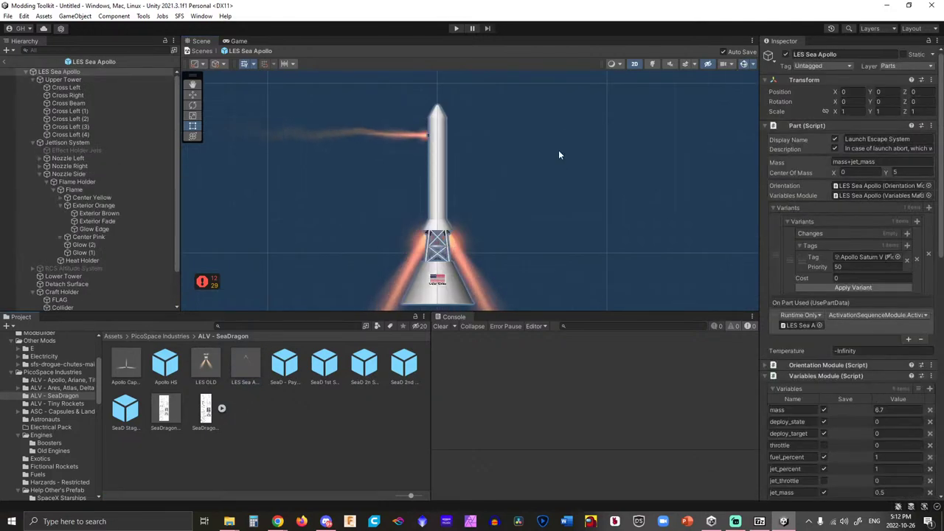
{"action": "scroll", "coordinate": [878, 188], "scroll_direction": "down", "scroll_amount": 4}
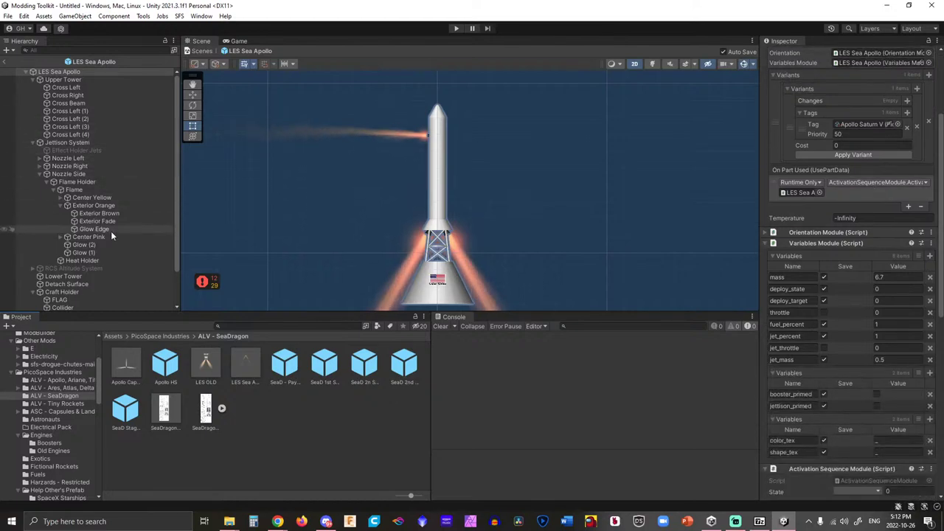
{"action": "scroll", "coordinate": [327, 207], "scroll_direction": "down", "scroll_amount": 2}
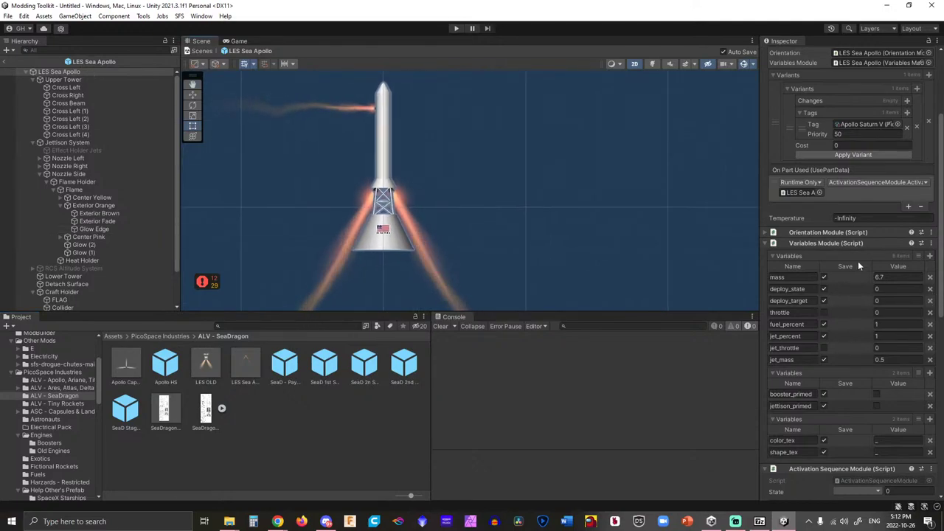
{"action": "scroll", "coordinate": [856, 278], "scroll_direction": "down", "scroll_amount": 5}
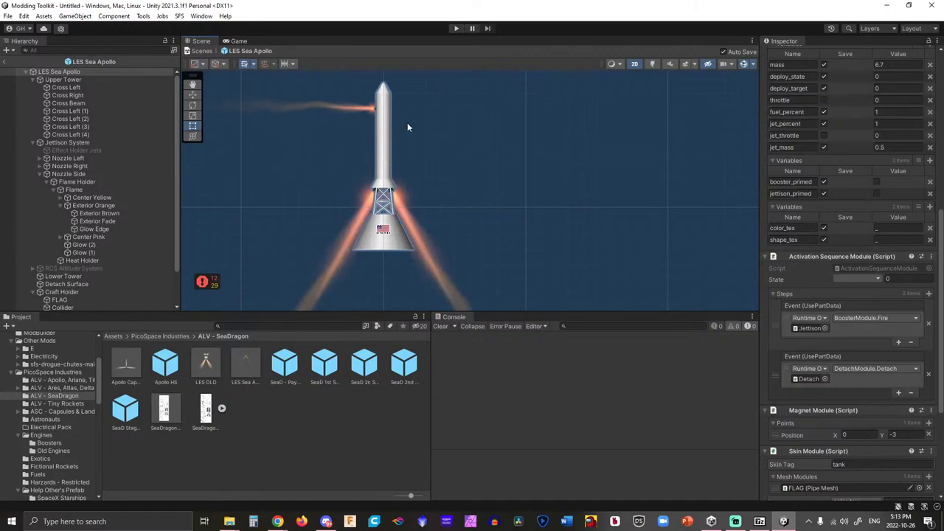
Activate RCS Altitude System with Toggle Active State and focus on its RCS Left (1) thruster.
{"action": "right_click", "coordinate": [71, 271]}
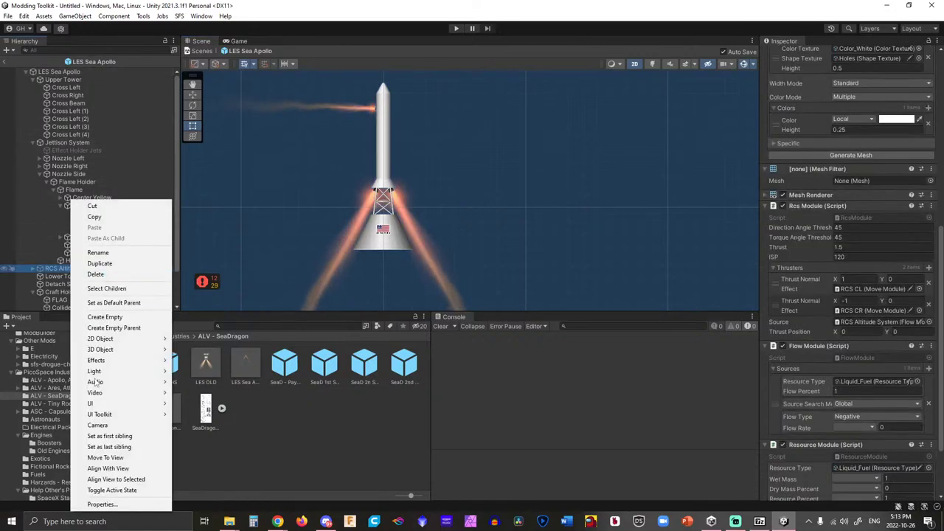
{"action": "left_click", "coordinate": [113, 490]}
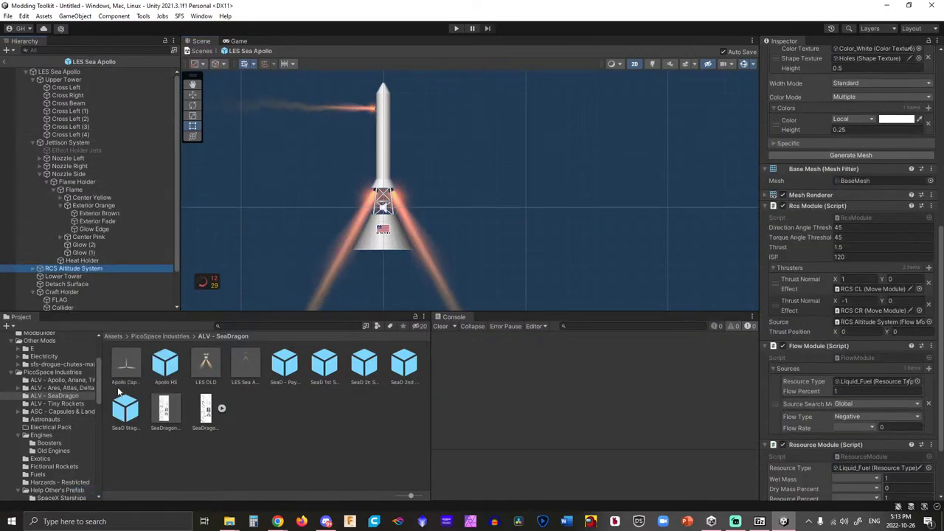
{"action": "left_click", "coordinate": [34, 270]}
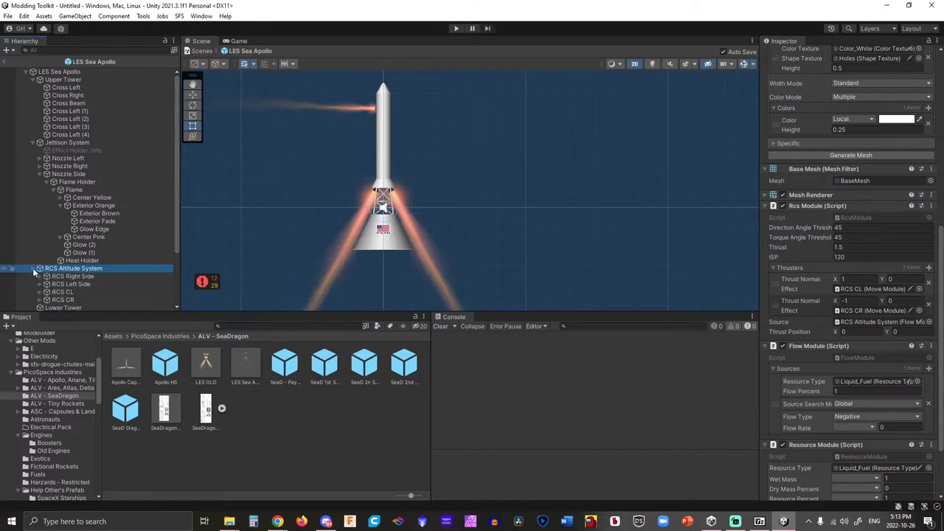
{"action": "scroll", "coordinate": [36, 272], "scroll_direction": "down", "scroll_amount": 3}
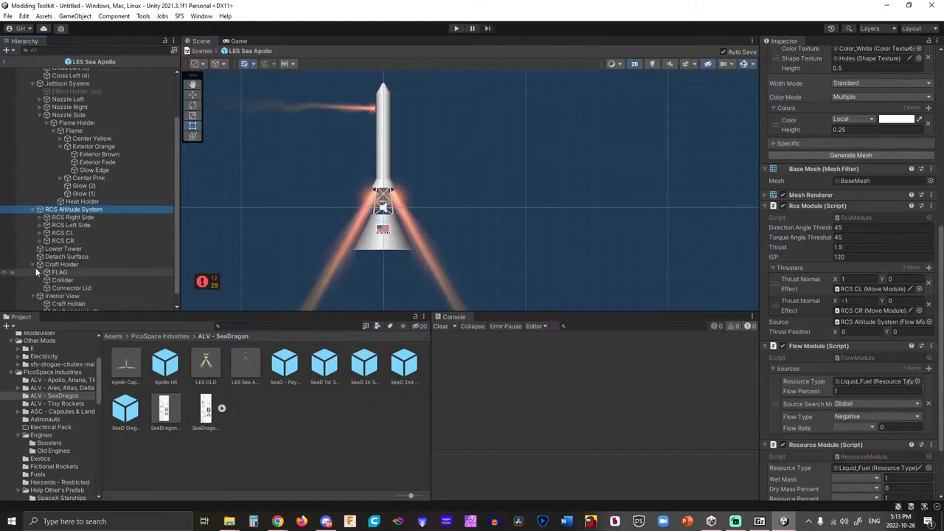
{"action": "left_click", "coordinate": [42, 225]}
{"action": "left_click", "coordinate": [62, 233]}
{"action": "key", "text": "f"}
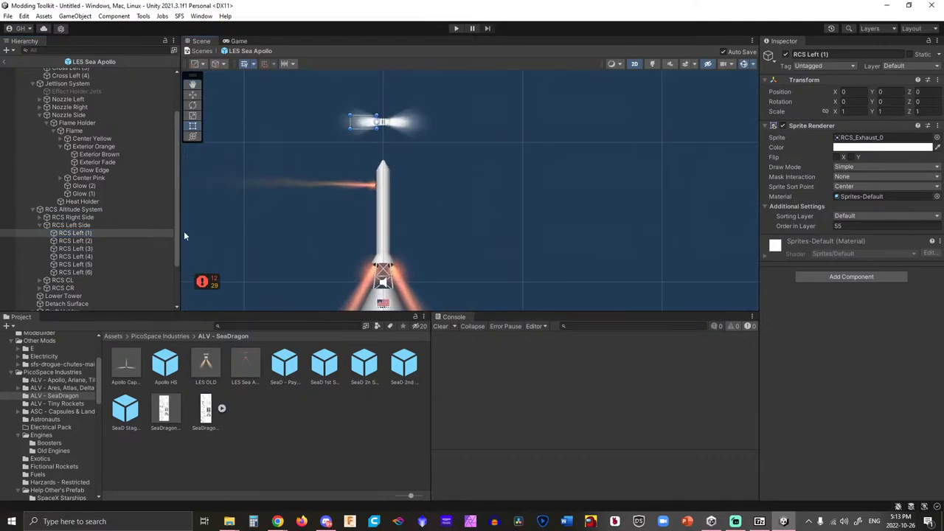
Lower RCS Altitude System to Y position -6.04 and zoom out over the whole rocket.
{"action": "left_click", "coordinate": [87, 209]}
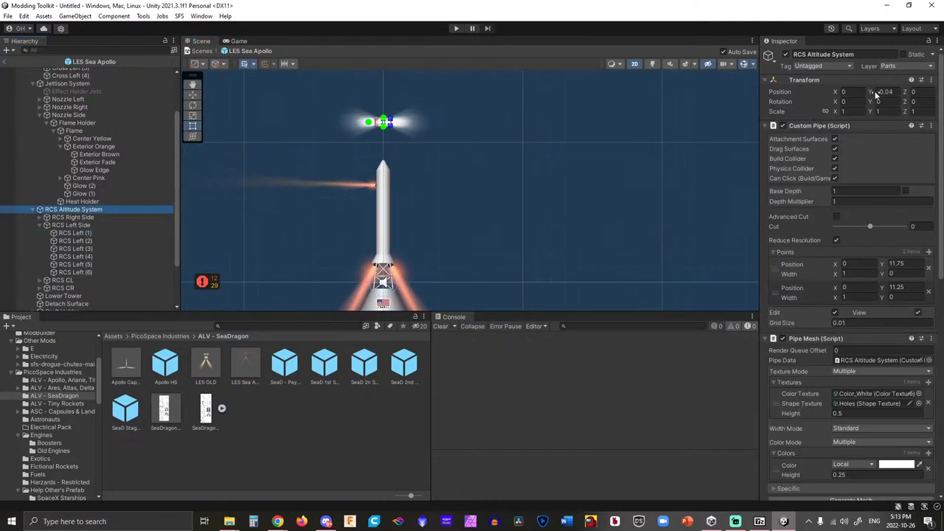
{"action": "left_click_drag", "start_coordinate": [875, 95], "coordinate": [738, 100]}
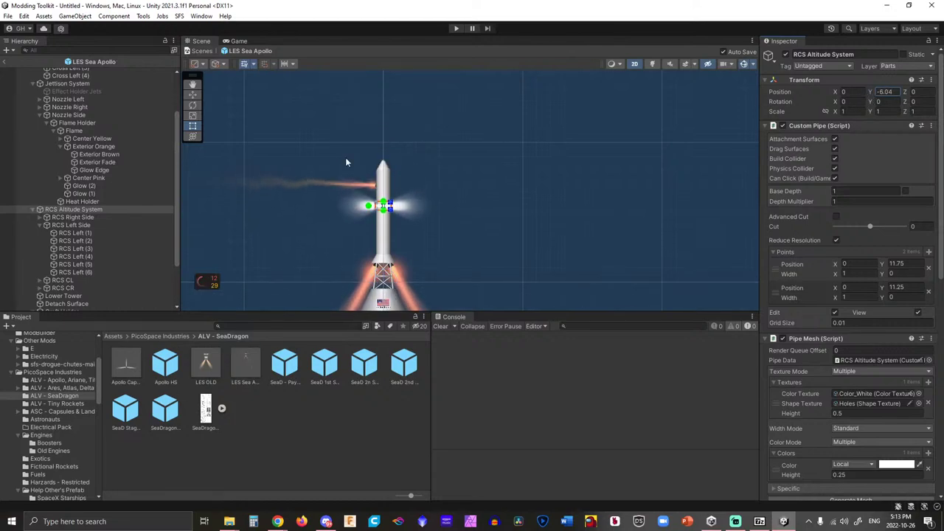
{"action": "scroll", "coordinate": [283, 213], "scroll_direction": "down", "scroll_amount": 2}
{"action": "middle_click_drag", "start_coordinate": [283, 213], "coordinate": [276, 170]}
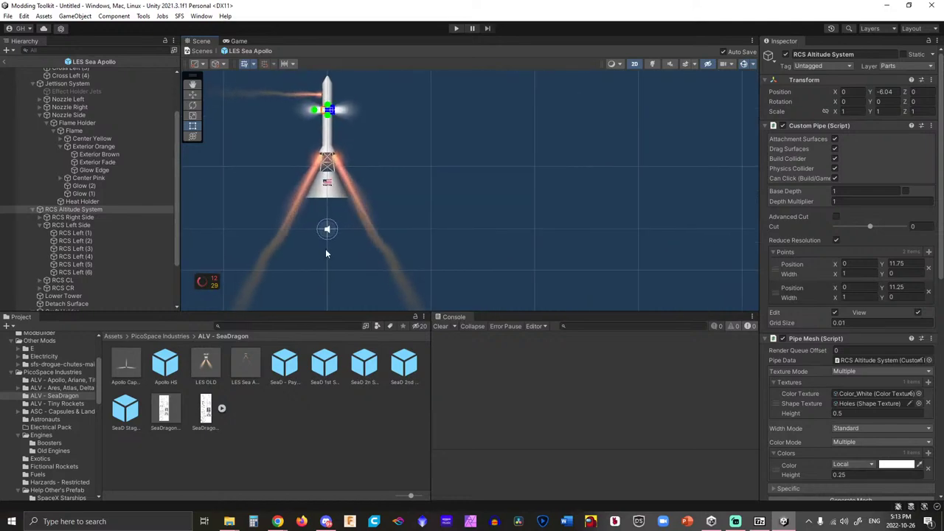
{"action": "scroll", "coordinate": [327, 253], "scroll_direction": "up", "scroll_amount": 1}
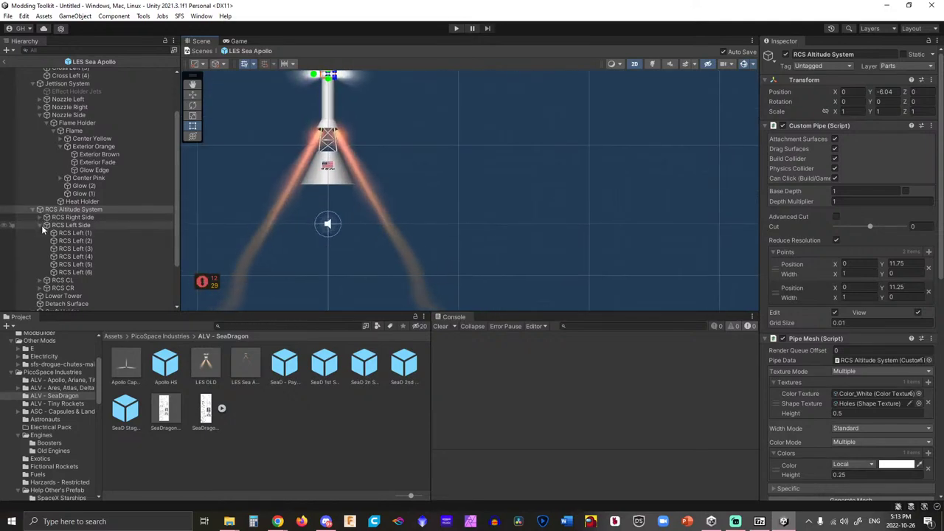
{"action": "left_click", "coordinate": [42, 226]}
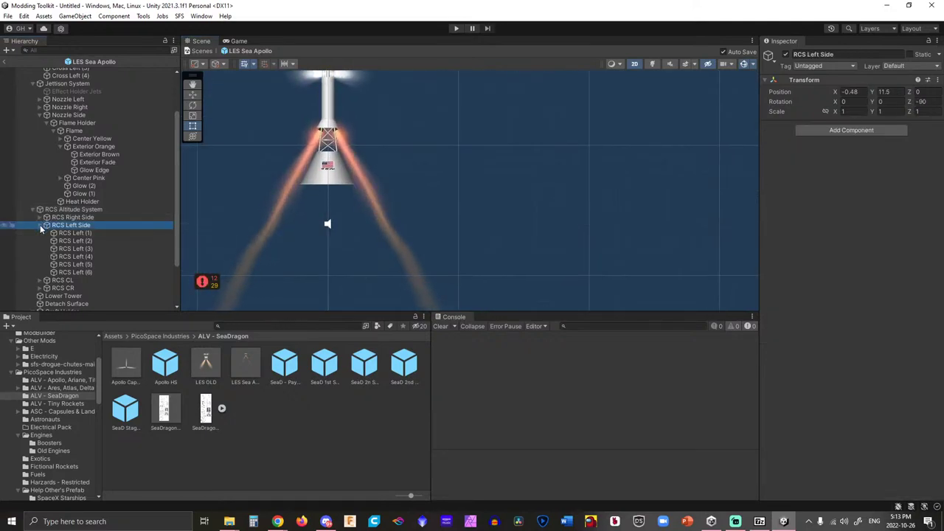
{"action": "left_click", "coordinate": [41, 225]}
{"action": "left_click", "coordinate": [39, 217]}
{"action": "left_click", "coordinate": [65, 234]}
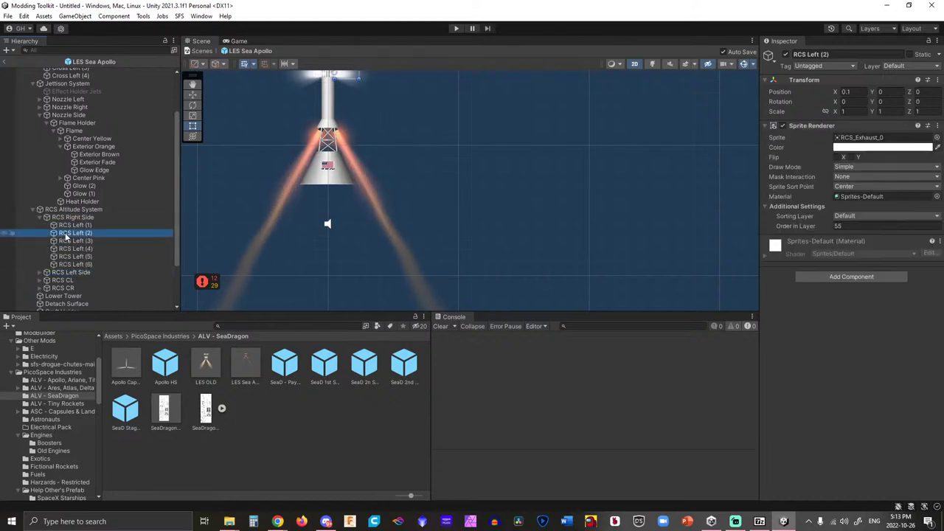
{"action": "key", "text": "Down"}
{"action": "key", "text": "Down"}
{"action": "key", "text": "Down"}
{"action": "key", "text": "Down"}
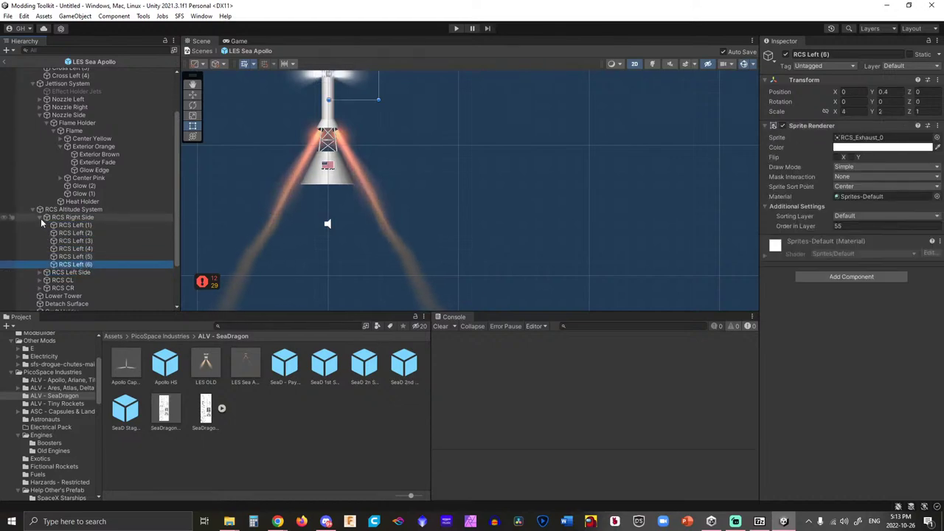
{"action": "left_click", "coordinate": [41, 218]}
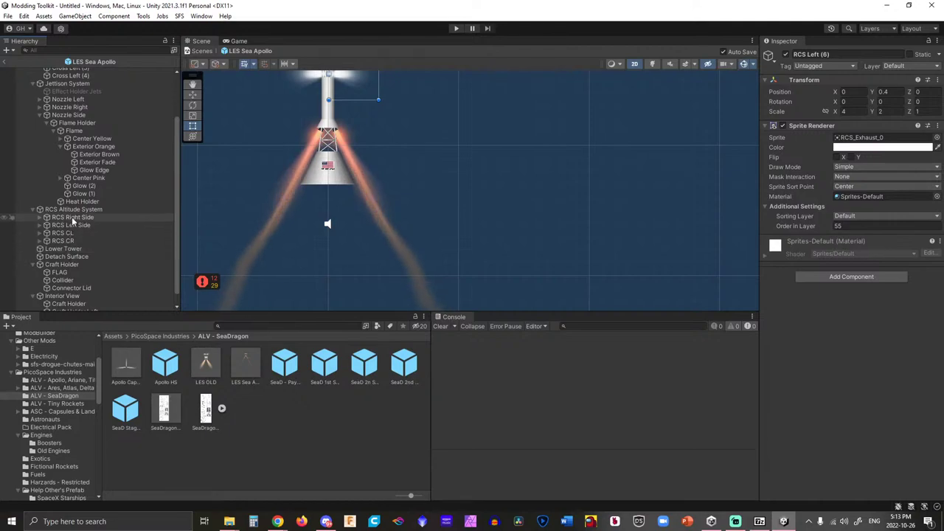
{"action": "left_click", "coordinate": [40, 210]}
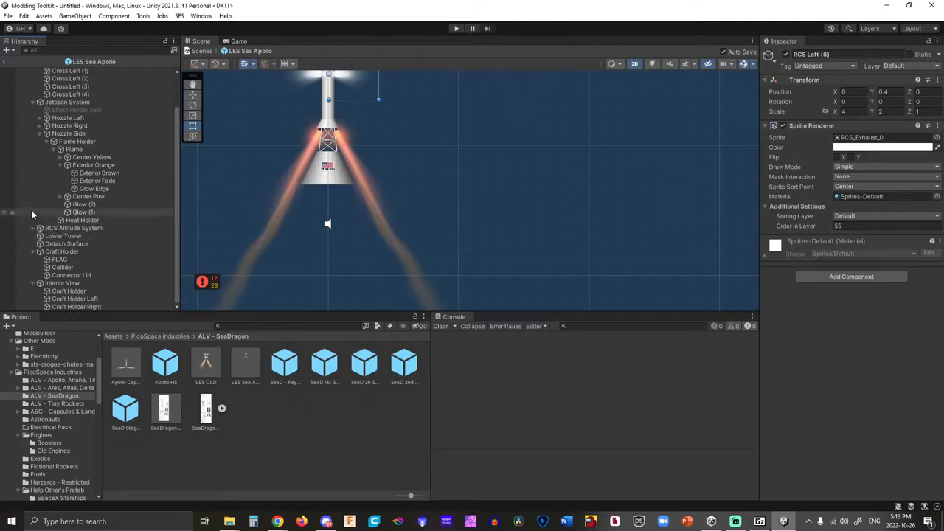
{"action": "left_click", "coordinate": [35, 228]}
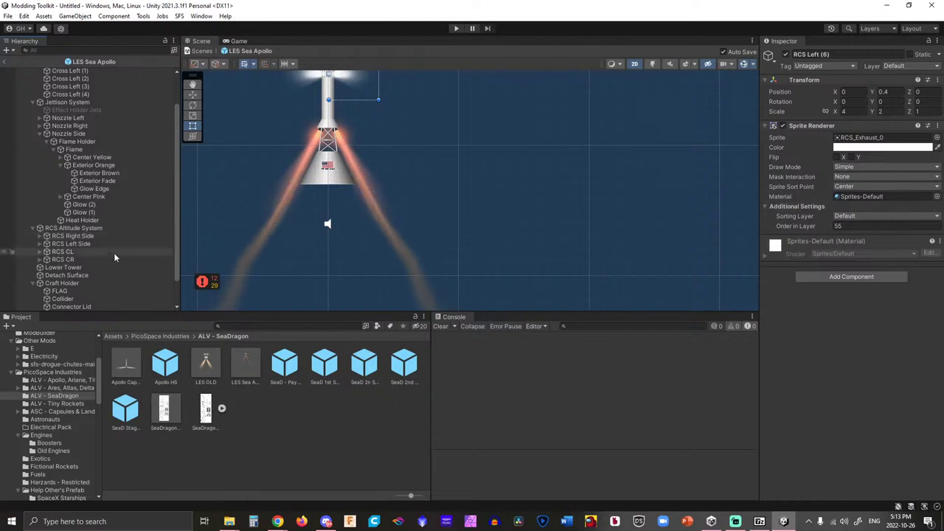
{"action": "left_click", "coordinate": [94, 229]}
{"action": "scroll", "coordinate": [836, 317], "scroll_direction": "down", "scroll_amount": 5}
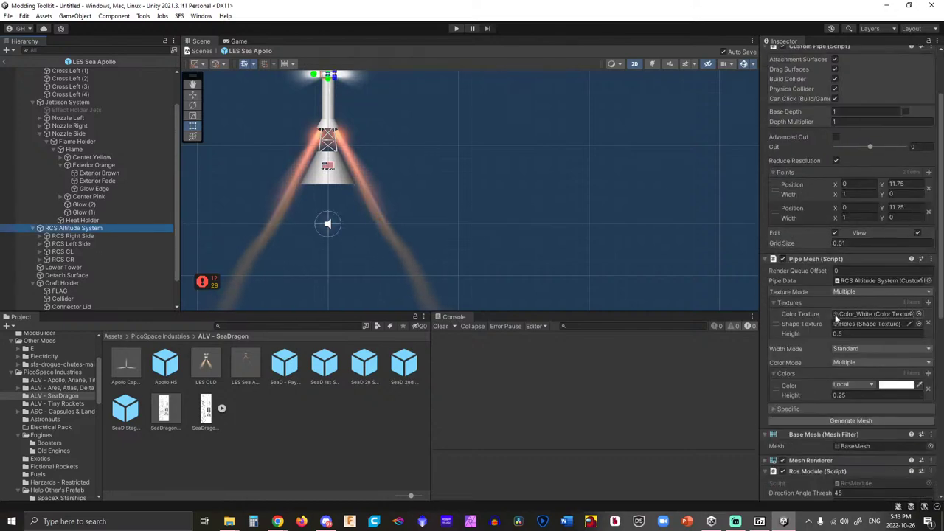
{"action": "scroll", "coordinate": [833, 351], "scroll_direction": "down", "scroll_amount": 6}
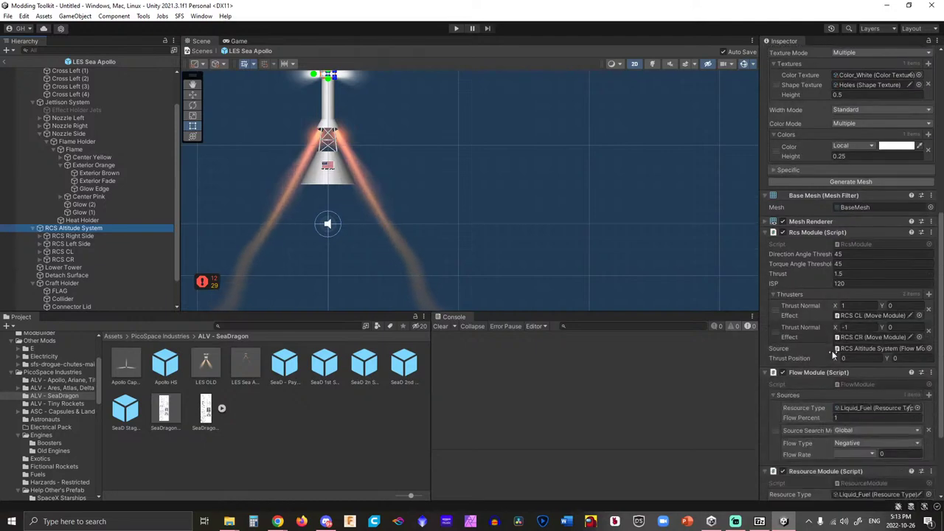
{"action": "scroll", "coordinate": [833, 354], "scroll_direction": "down", "scroll_amount": 3}
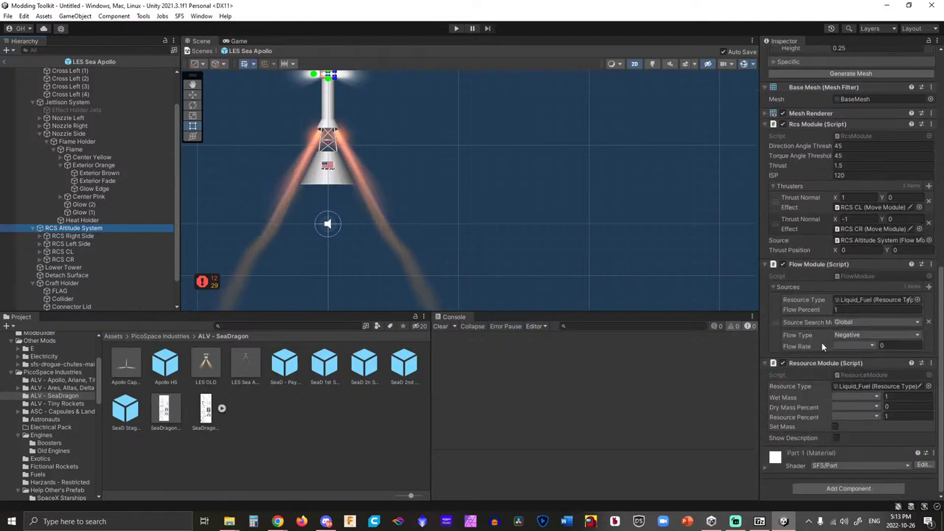
Zoom in on the rocket's upper section and select the left RCS exhaust sprite.
{"action": "left_click", "coordinate": [537, 146]}
{"action": "scroll", "coordinate": [537, 146], "scroll_direction": "down", "scroll_amount": 1}
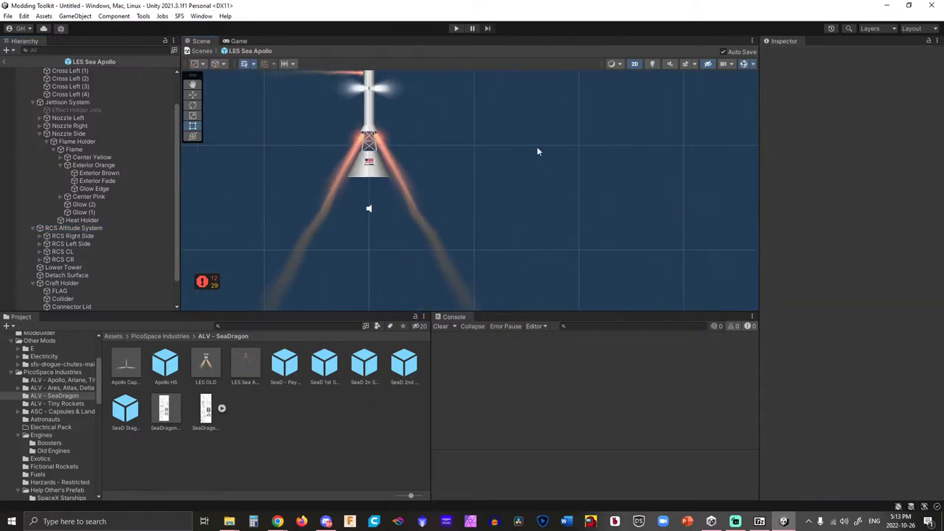
{"action": "scroll", "coordinate": [538, 146], "scroll_direction": "up", "scroll_amount": 2}
{"action": "middle_click_drag", "start_coordinate": [537, 146], "coordinate": [597, 200]}
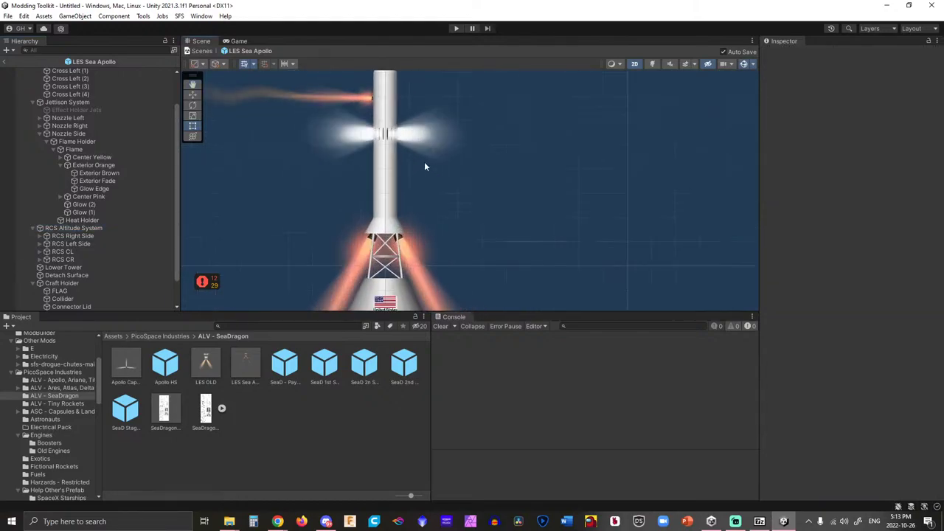
{"action": "left_click", "coordinate": [391, 135]}
{"action": "left_click", "coordinate": [378, 135]}
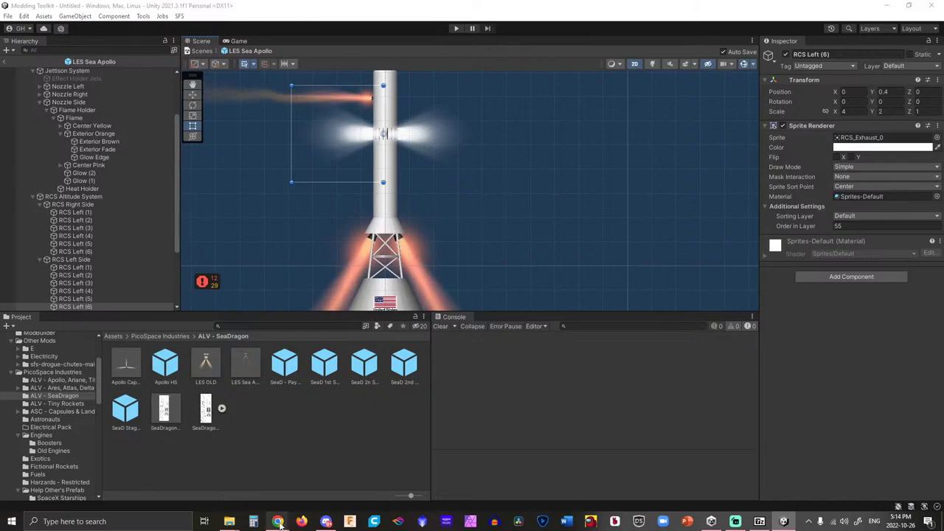
Google 'apollo rcs launch escape' in a new tab and open Apollo Maniacs' Launch Escape Subsystem page.
{"action": "mouse_move", "coordinate": [284, 521]}
{"action": "left_click", "coordinate": [244, 473]}
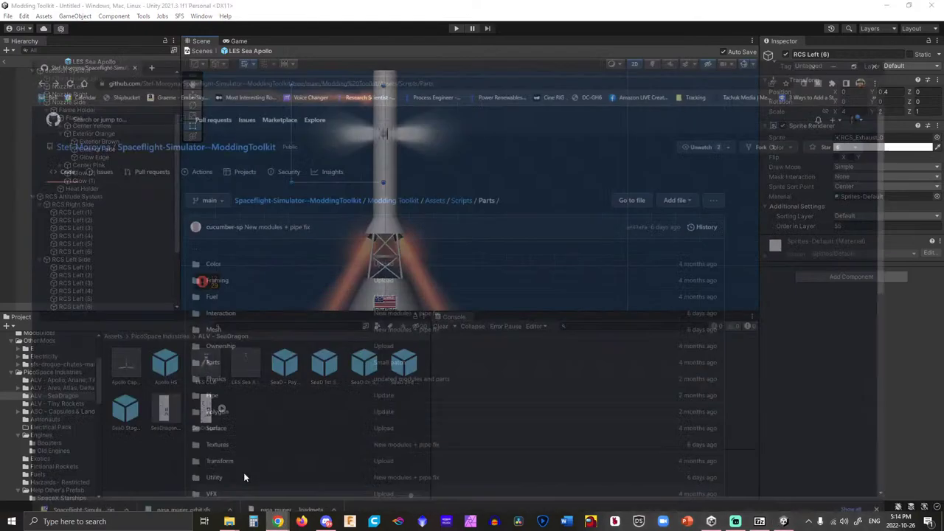
{"action": "left_click", "coordinate": [133, 9]}
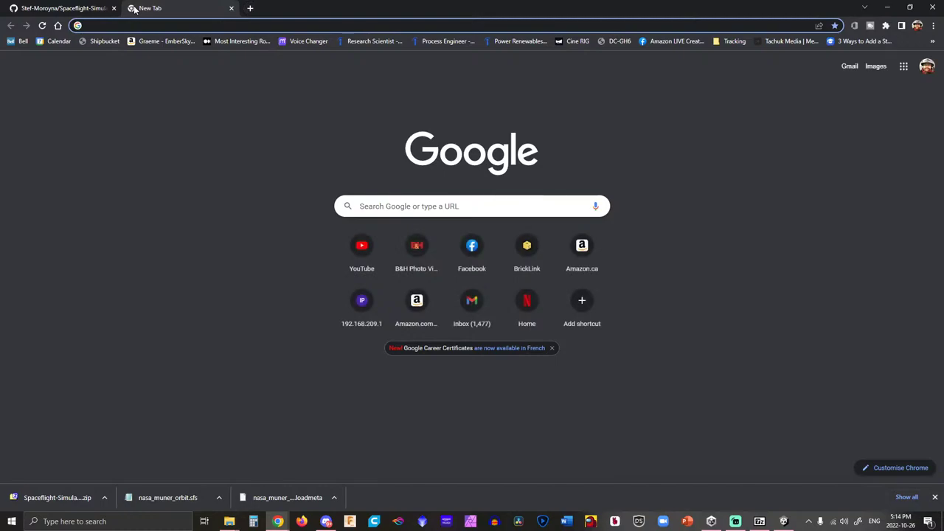
{"action": "type", "text": "apollo "}
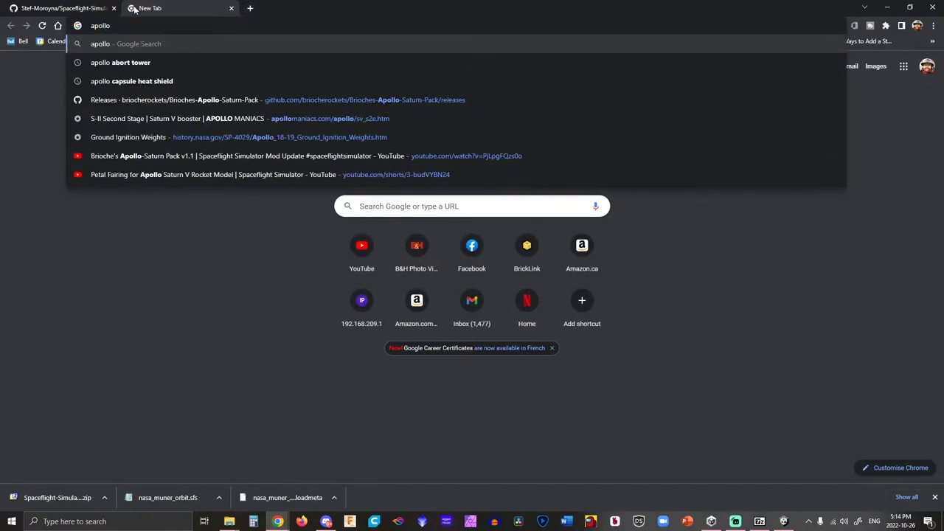
{"action": "type", "text": "rcs laucng"}
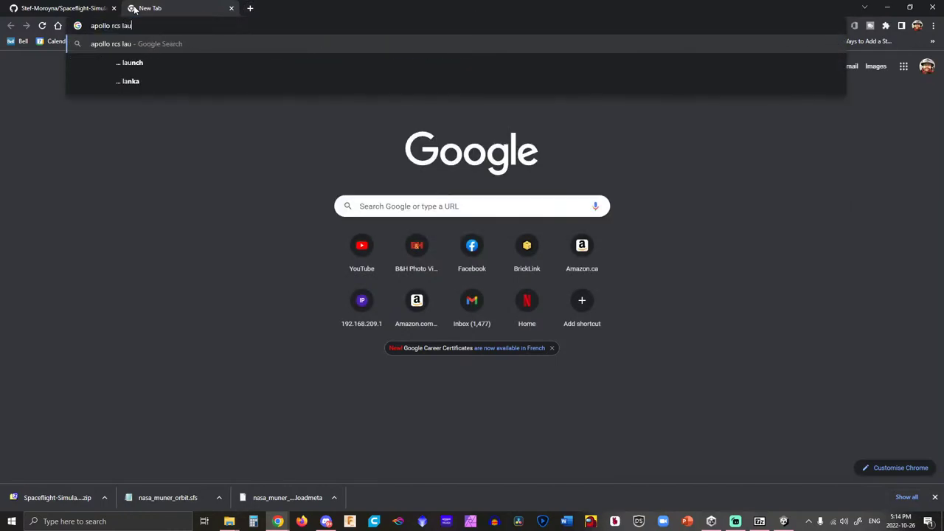
{"action": "key", "text": "BackSpace"}
{"action": "key", "text": "BackSpace"}
{"action": "key", "text": "BackSpace"}
{"action": "key", "text": "BackSpace"}
{"action": "type", "text": "unch "}
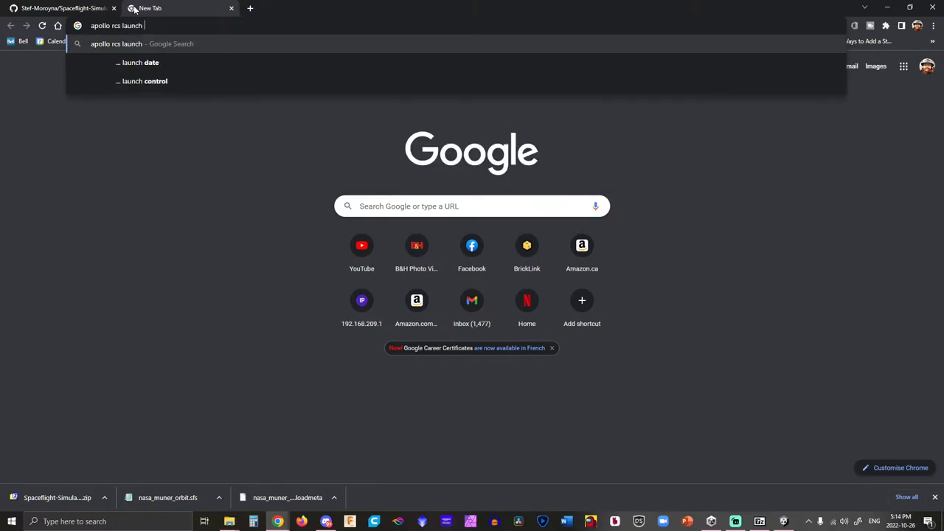
{"action": "type", "text": "es"}
{"action": "key", "text": "BackSpace"}
{"action": "type", "text": "escaoe"}
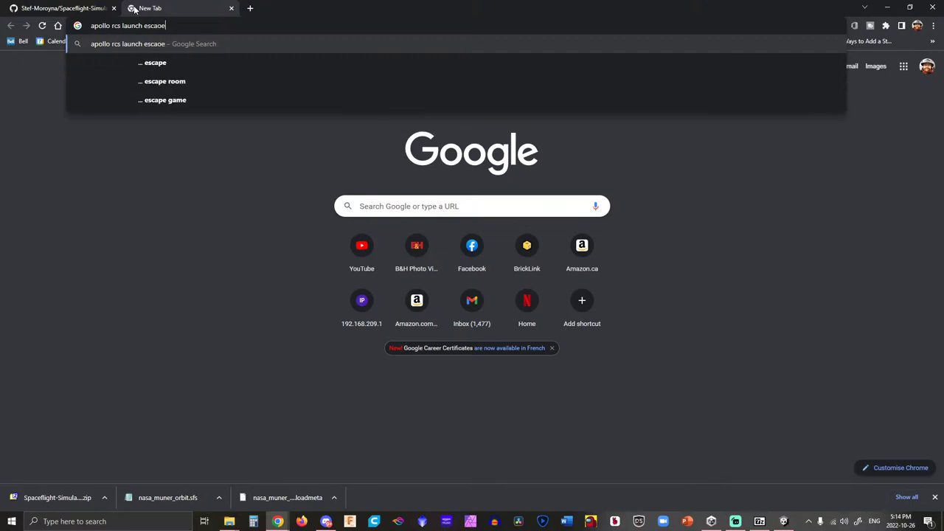
{"action": "key", "text": "Down"}
{"action": "key", "text": "Return"}
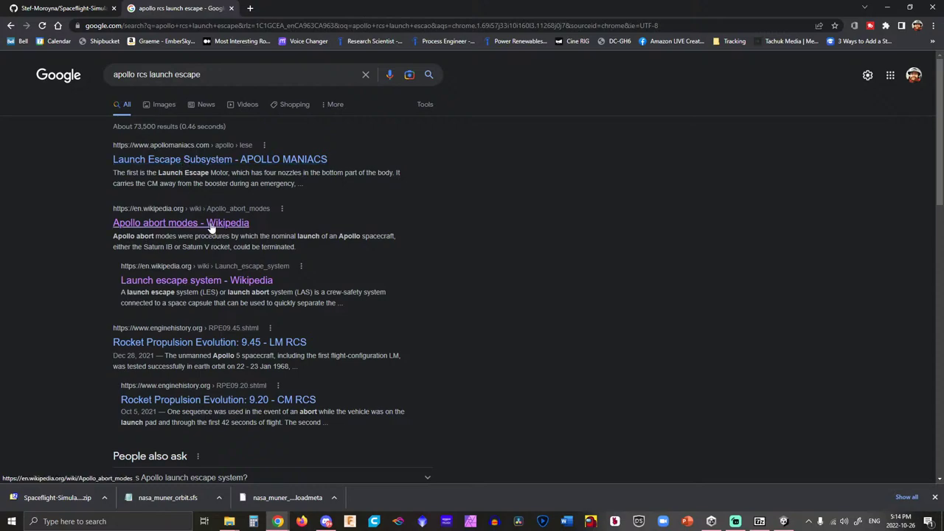
{"action": "left_click", "coordinate": [230, 162]}
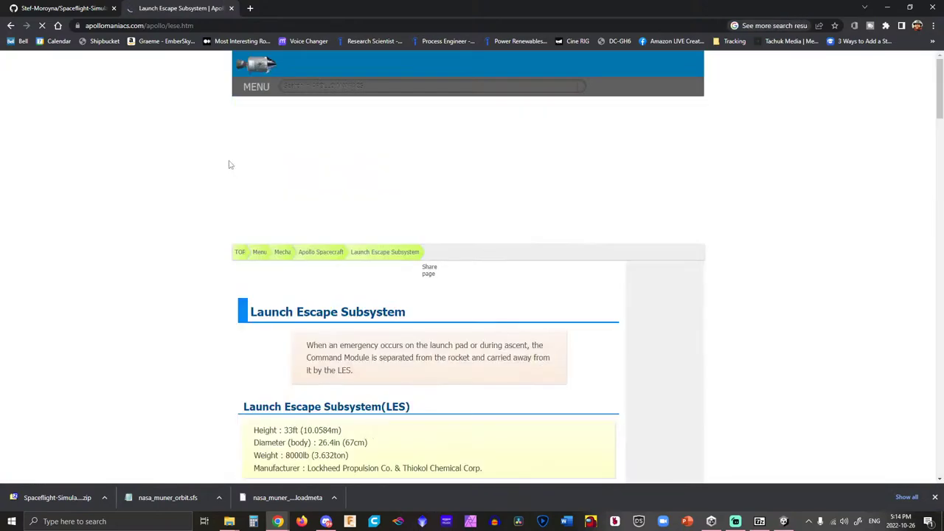
Scroll to the Structure section, enlarge the Launch Escape diagram, and dismiss the ad banner.
{"action": "scroll", "coordinate": [207, 209], "scroll_direction": "down", "scroll_amount": 3}
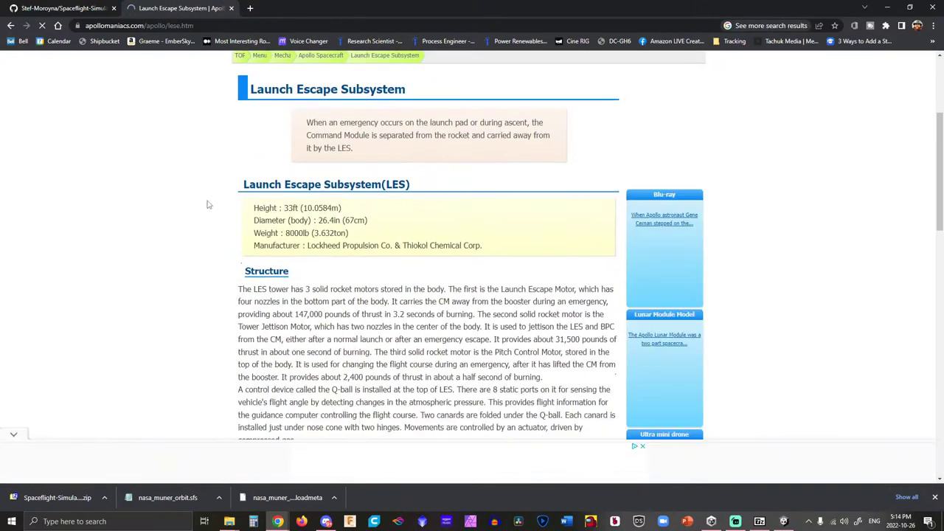
{"action": "scroll", "coordinate": [207, 204], "scroll_direction": "down", "scroll_amount": 3}
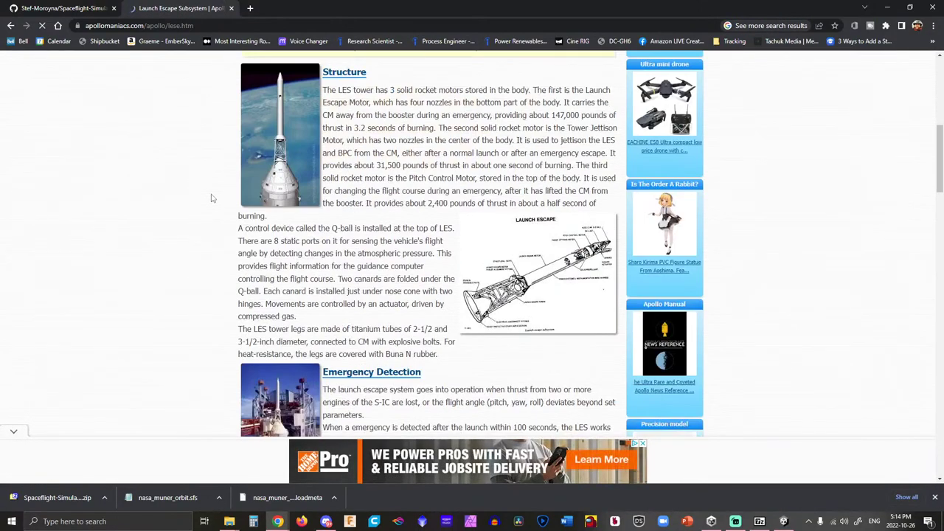
{"action": "left_click", "coordinate": [523, 251]}
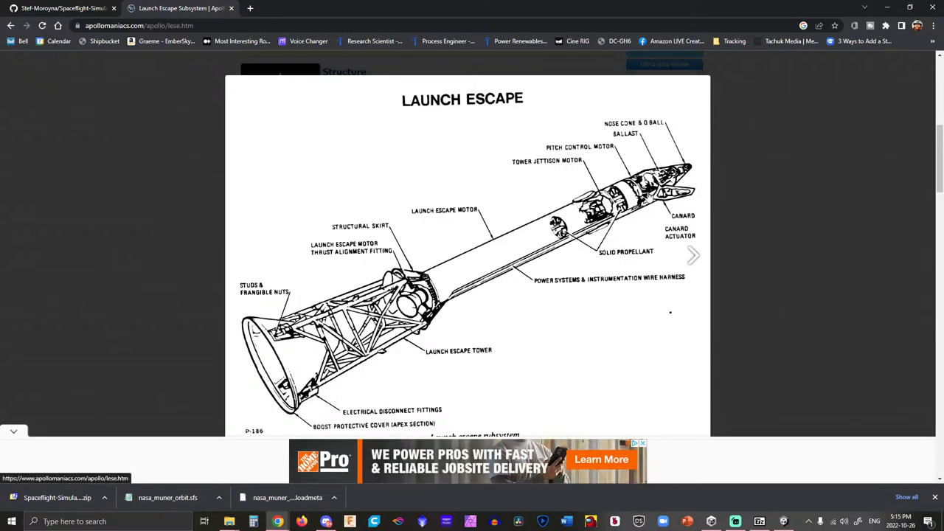
{"action": "left_click", "coordinate": [16, 432]}
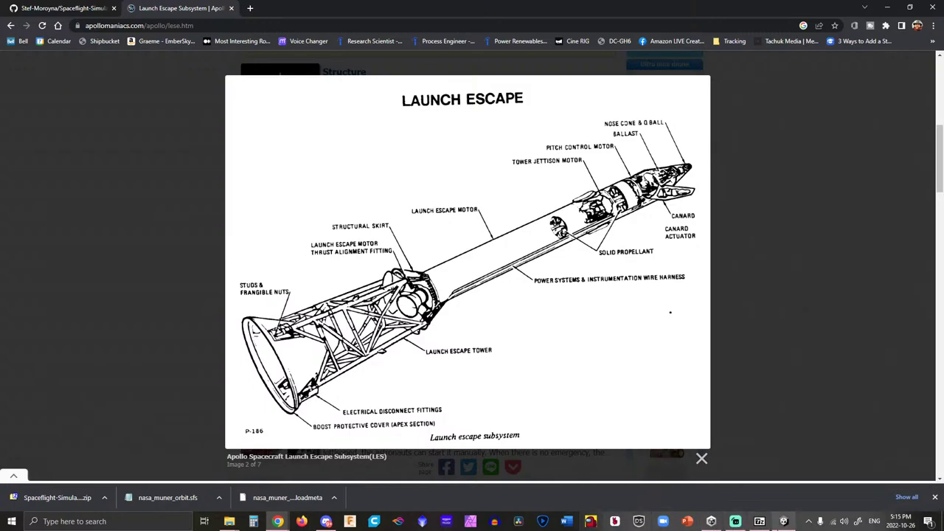
Raise the RCS Altitude System to position Y -3.79 and save the scene.
{"action": "left_click", "coordinate": [783, 522]}
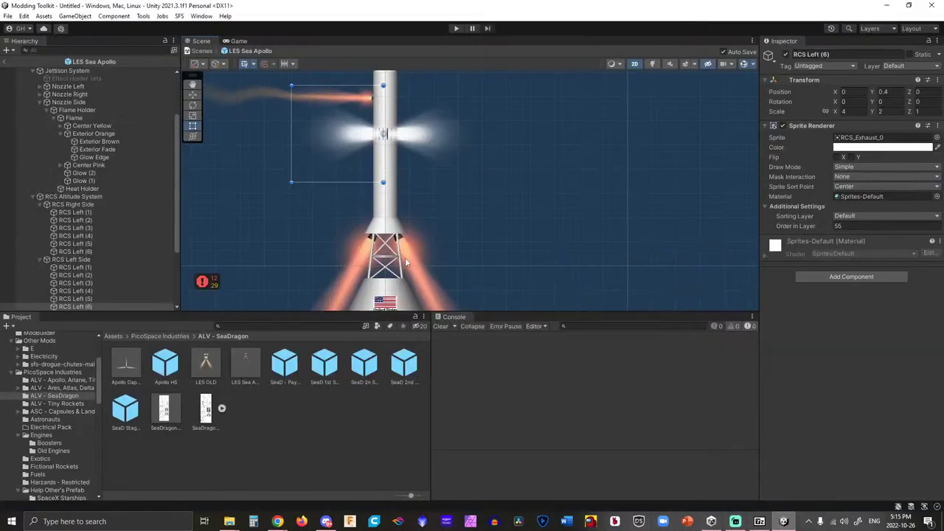
{"action": "scroll", "coordinate": [497, 157], "scroll_direction": "down", "scroll_amount": 3}
{"action": "scroll", "coordinate": [432, 177], "scroll_direction": "up", "scroll_amount": 5}
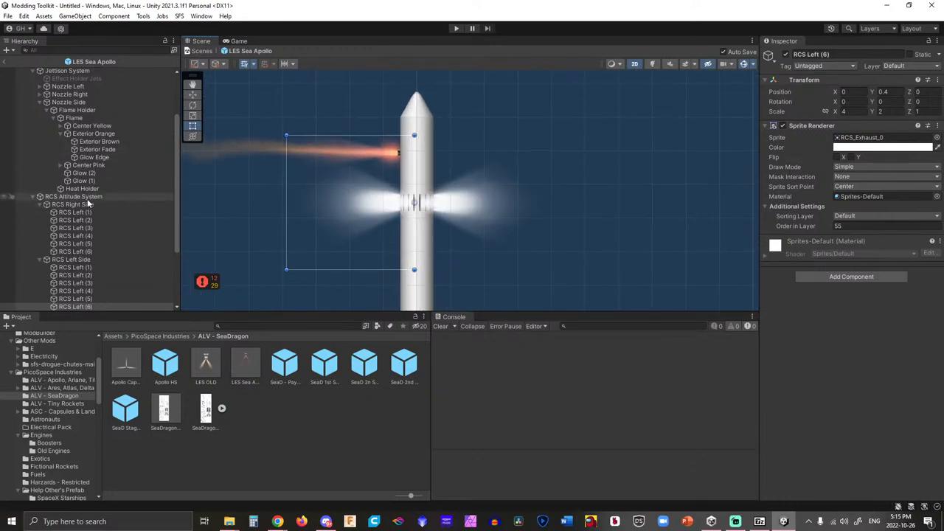
{"action": "left_click", "coordinate": [140, 197]}
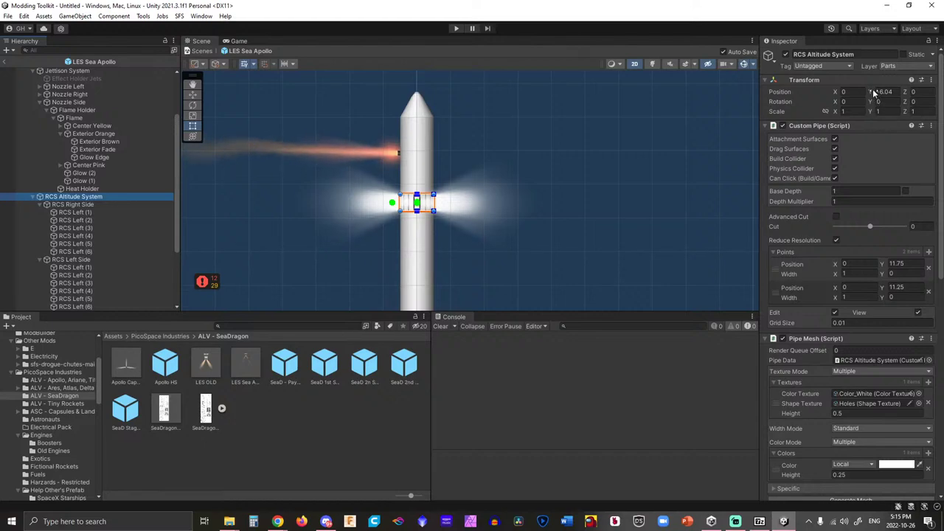
{"action": "left_click_drag", "start_coordinate": [875, 106], "coordinate": [912, 109]}
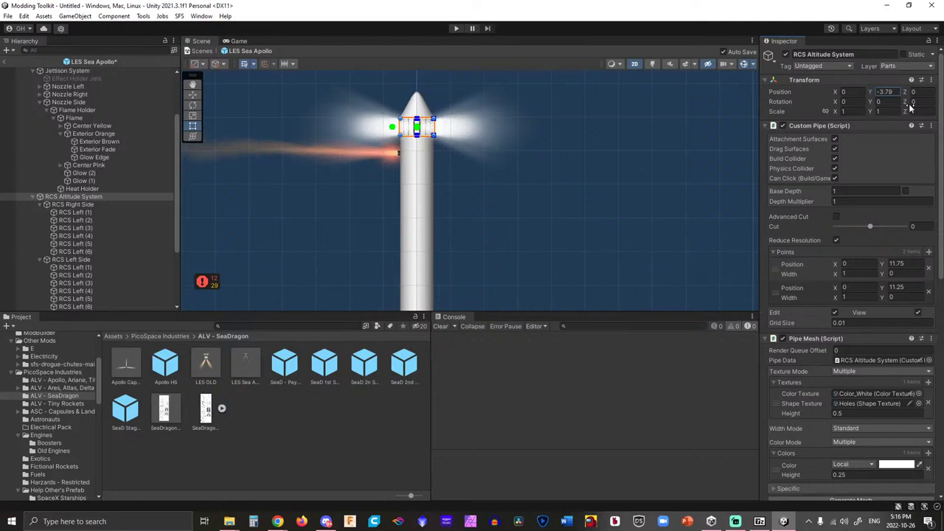
{"action": "key", "text": "ctrl+s"}
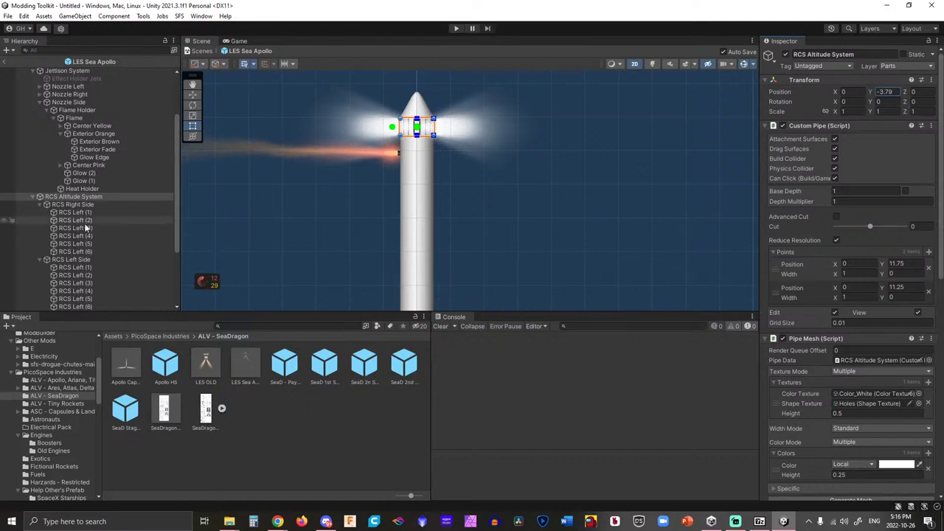
Set the Rcs Module thrust position Y to 8 and check the thruster ring.
{"action": "scroll", "coordinate": [824, 279], "scroll_direction": "down", "scroll_amount": 3}
{"action": "scroll", "coordinate": [824, 279], "scroll_direction": "down", "scroll_amount": 9}
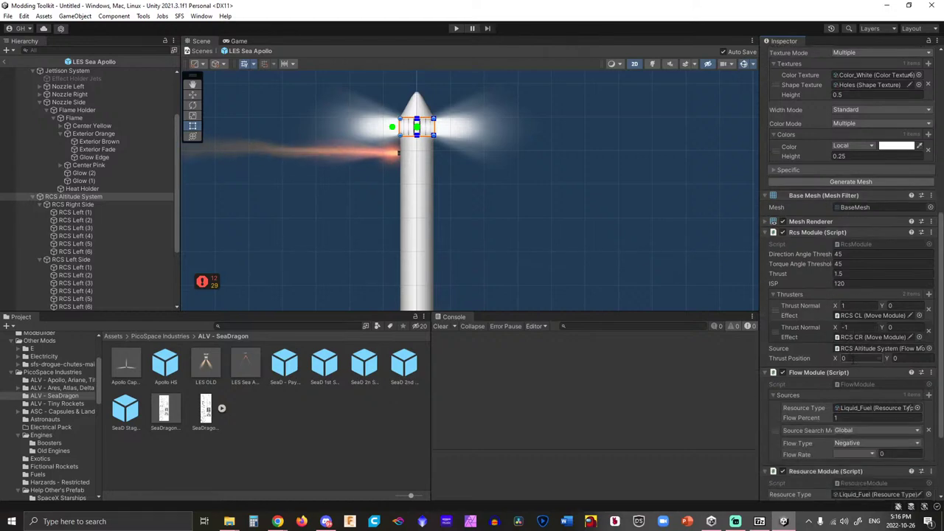
{"action": "scroll", "coordinate": [500, 216], "scroll_direction": "down", "scroll_amount": 6}
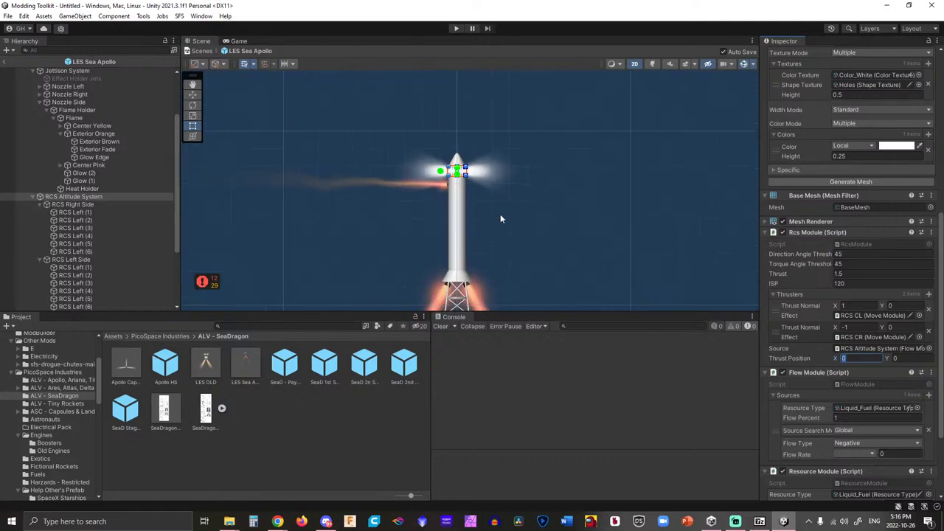
{"action": "scroll", "coordinate": [493, 229], "scroll_direction": "up", "scroll_amount": 4}
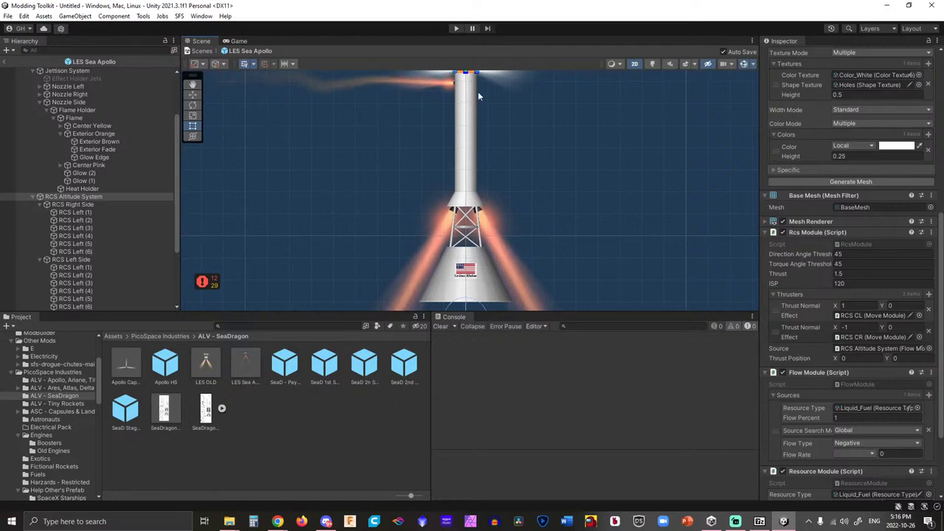
{"action": "left_click", "coordinate": [901, 358]}
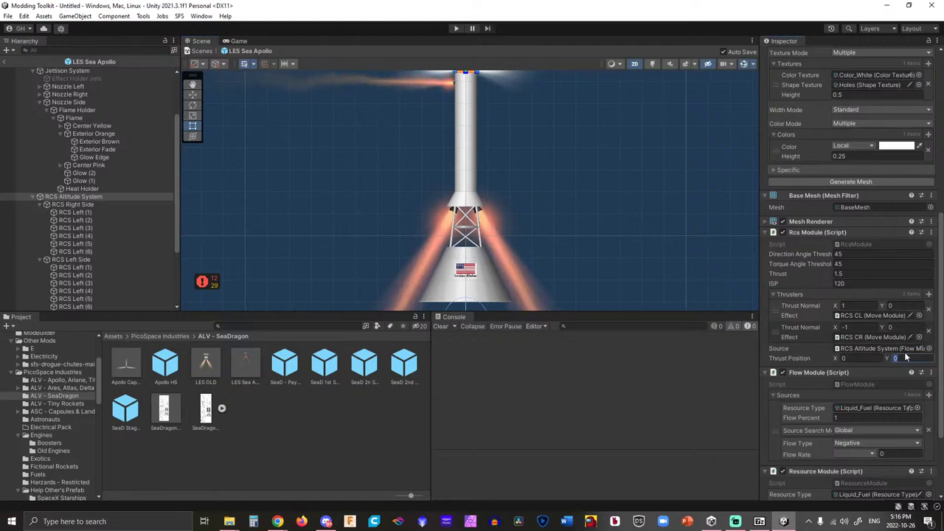
{"action": "type", "text": "8"}
{"action": "middle_click_drag", "start_coordinate": [627, 131], "coordinate": [565, 229]}
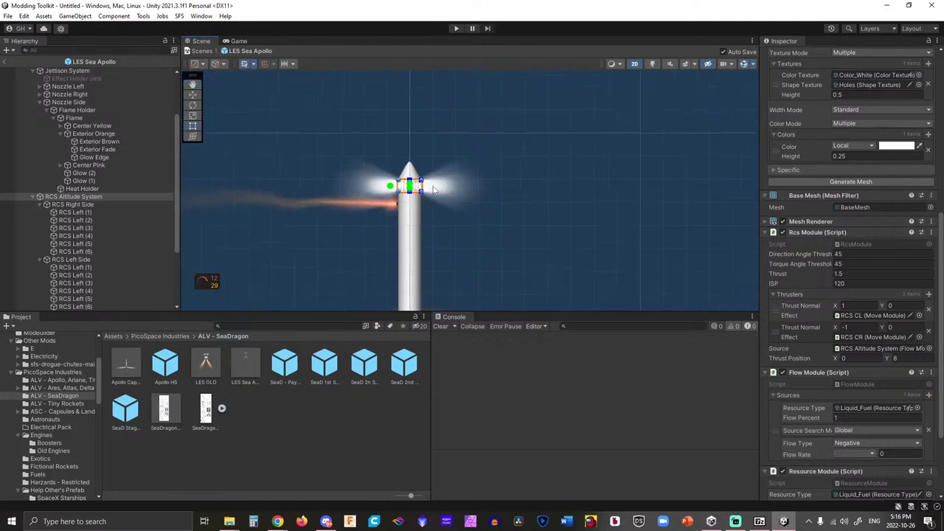
{"action": "scroll", "coordinate": [402, 176], "scroll_direction": "up", "scroll_amount": 4}
{"action": "scroll", "coordinate": [402, 176], "scroll_direction": "up", "scroll_amount": 2}
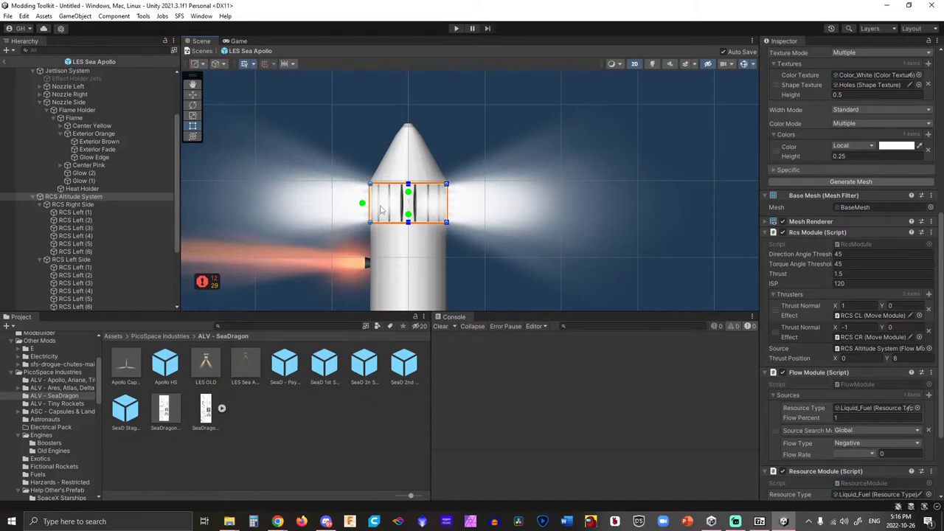
{"action": "left_click", "coordinate": [381, 210]}
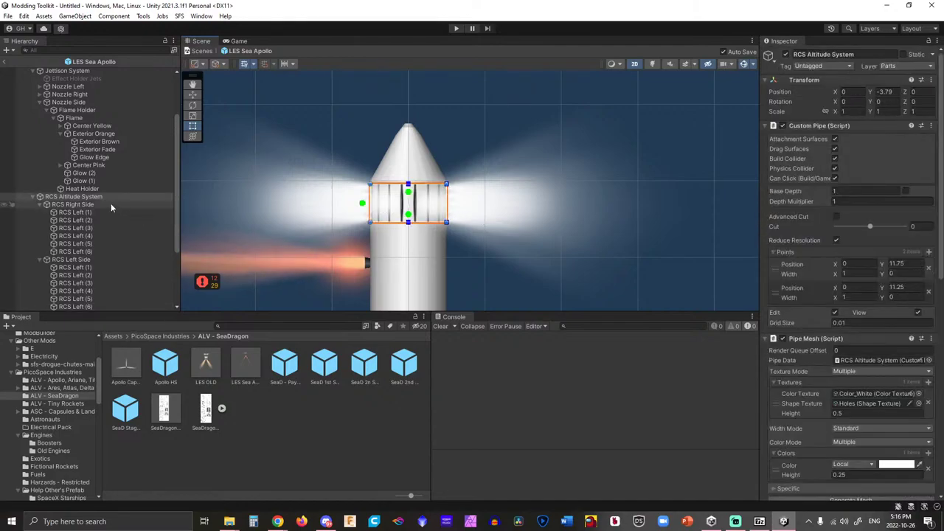
Swap the ring's Pipe Mesh shape texture from Holes to Flat Smooth 4.
{"action": "scroll", "coordinate": [889, 247], "scroll_direction": "down", "scroll_amount": 3}
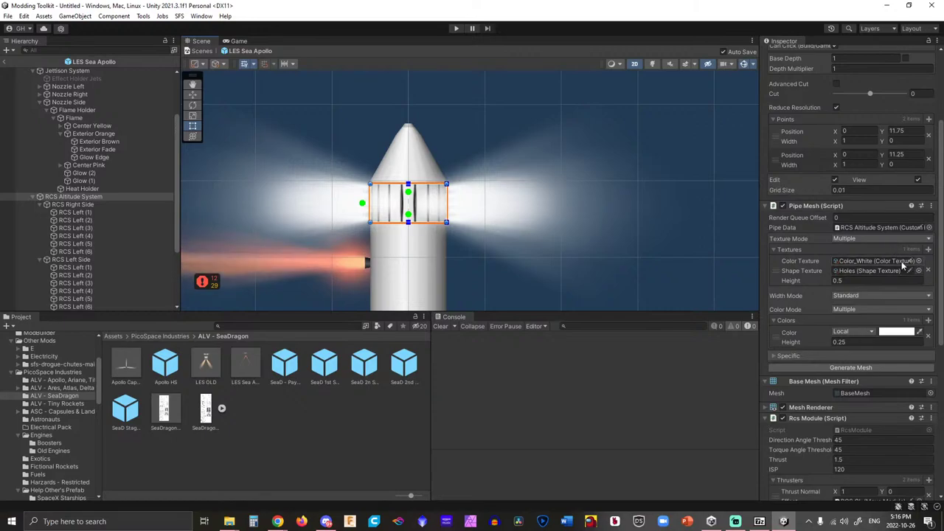
{"action": "left_click", "coordinate": [920, 270]}
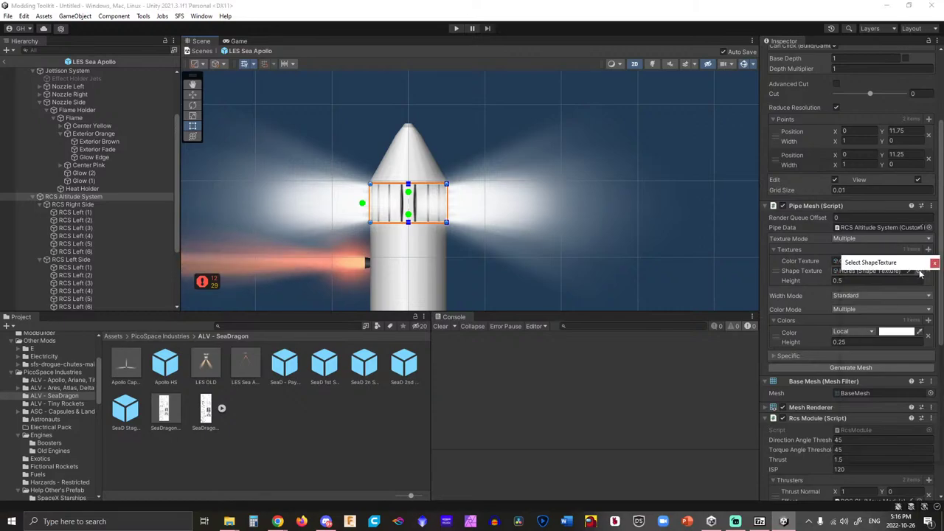
{"action": "scroll", "coordinate": [912, 326], "scroll_direction": "up", "scroll_amount": 3}
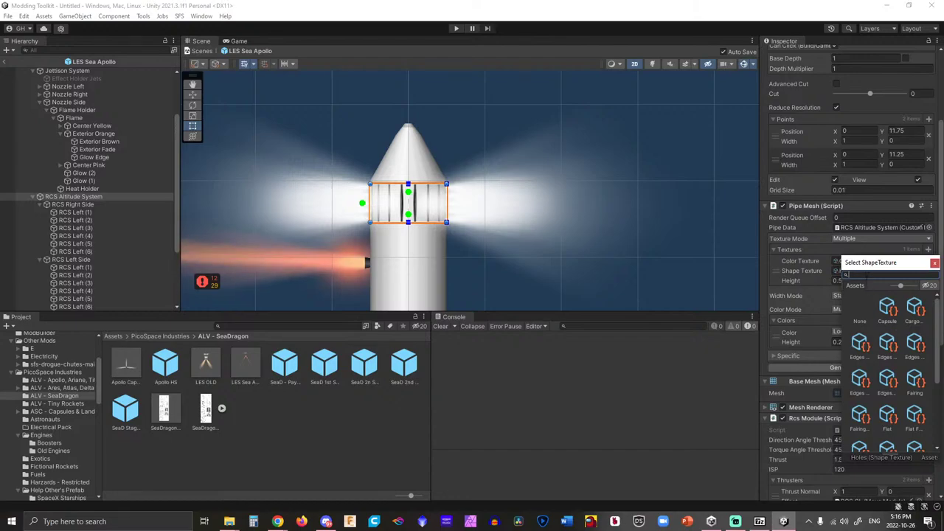
{"action": "type", "text": "flat"}
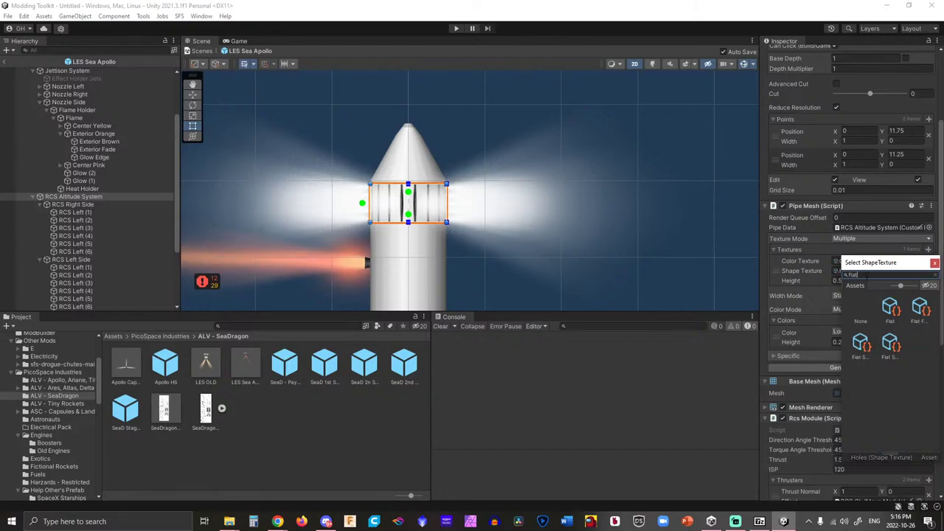
{"action": "double_click", "coordinate": [890, 351]}
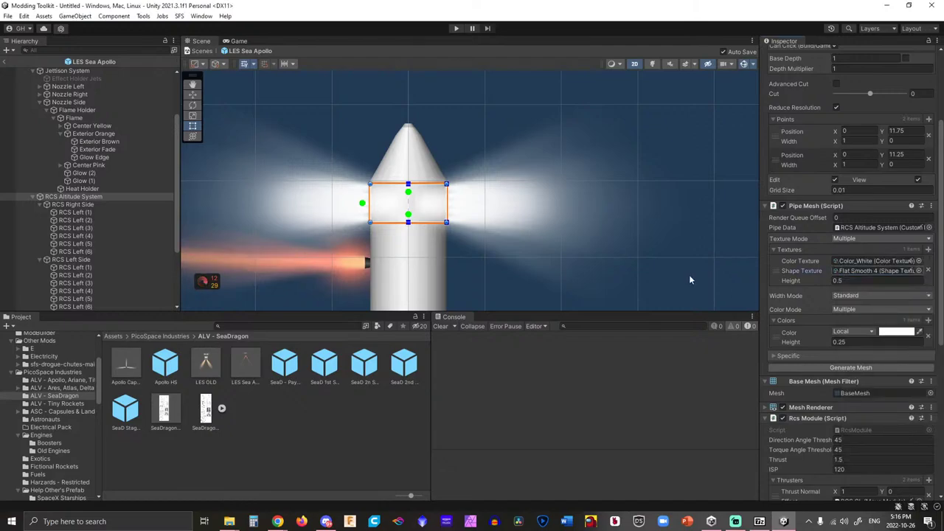
{"action": "left_click", "coordinate": [675, 264]}
{"action": "scroll", "coordinate": [372, 186], "scroll_direction": "down", "scroll_amount": 1}
Collapse the RCS Altitude System branch and inspect Effect Holder Jets' audio settings.
{"action": "scroll", "coordinate": [371, 186], "scroll_direction": "down", "scroll_amount": 3}
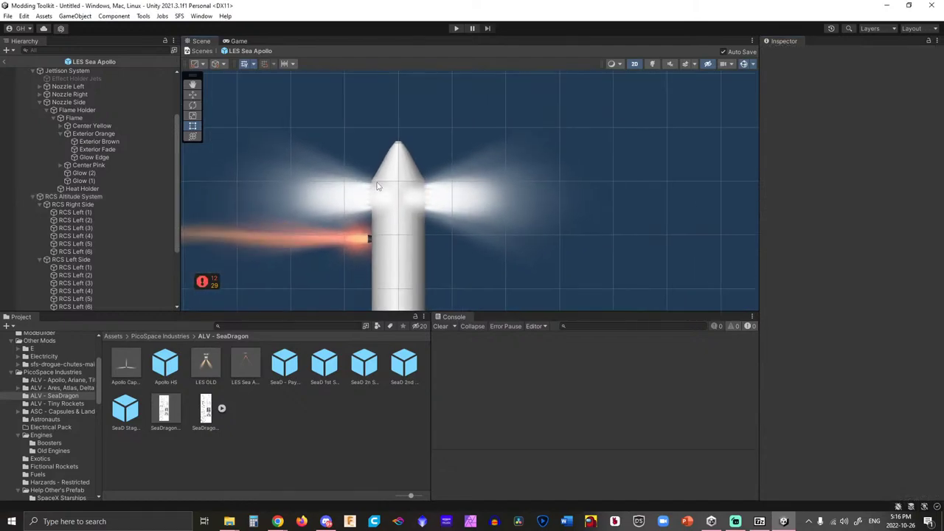
{"action": "middle_click_drag", "start_coordinate": [529, 209], "coordinate": [551, 197]}
{"action": "scroll", "coordinate": [550, 196], "scroll_direction": "down", "scroll_amount": 2}
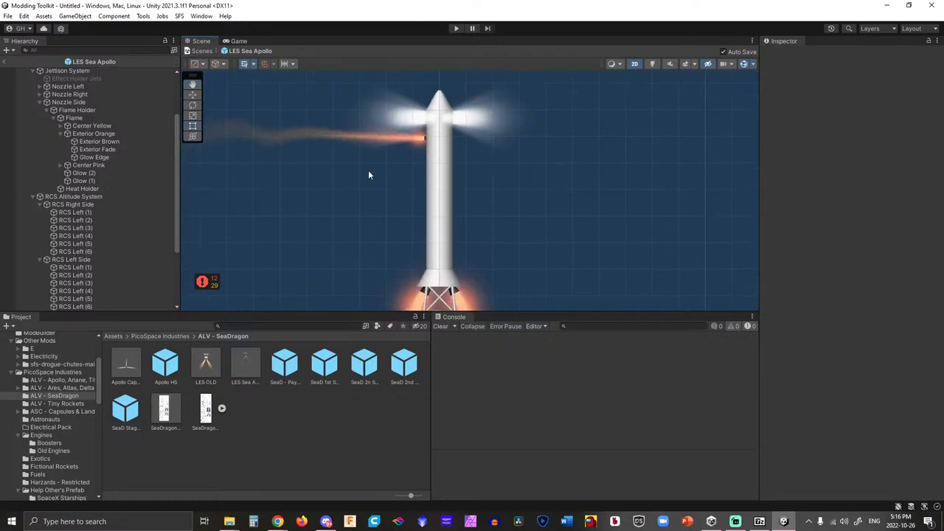
{"action": "scroll", "coordinate": [351, 169], "scroll_direction": "down", "scroll_amount": 1}
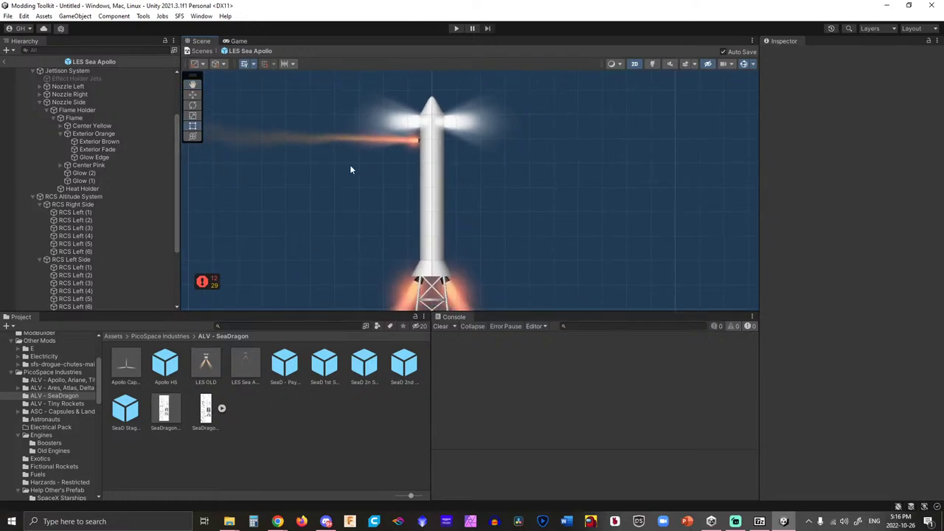
{"action": "left_click", "coordinate": [33, 196]}
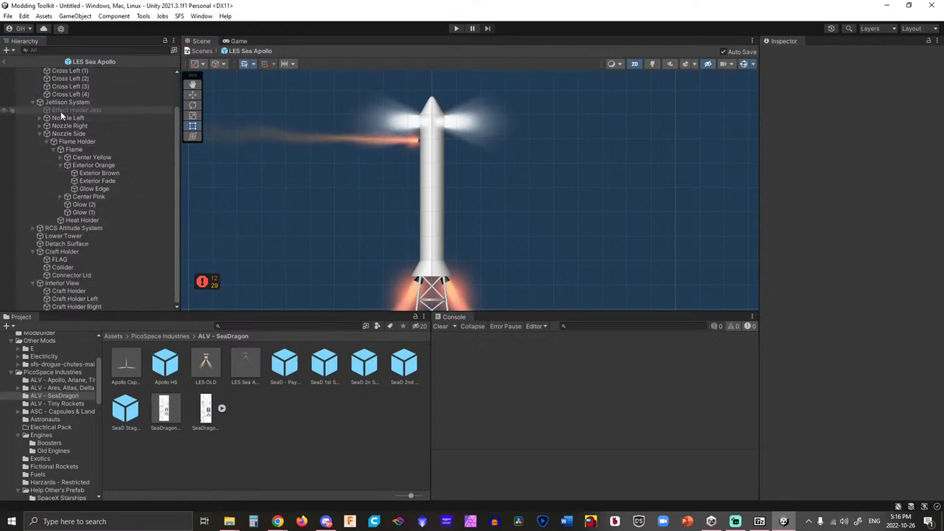
{"action": "left_click", "coordinate": [62, 111]}
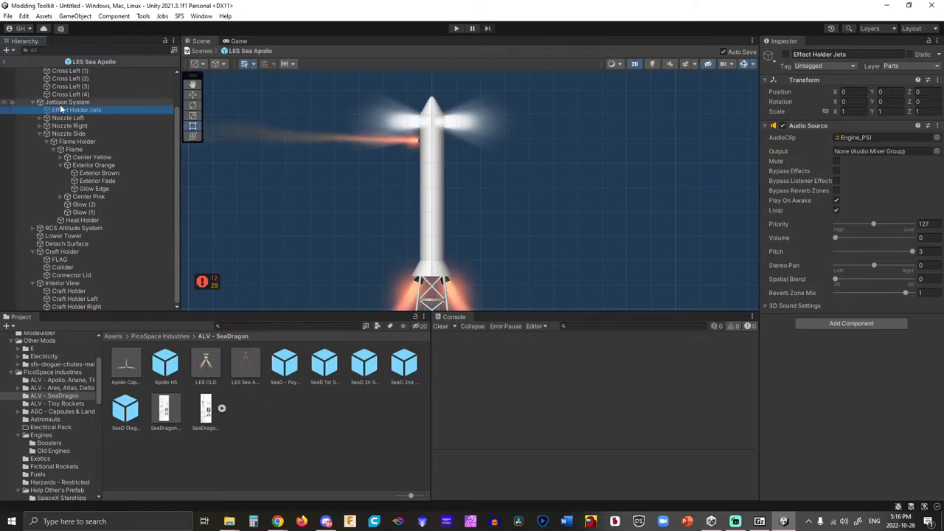
Review the Jettison System's booster settings and collapse its children.
{"action": "left_click", "coordinate": [60, 104]}
{"action": "middle_click_drag", "start_coordinate": [573, 225], "coordinate": [449, 243]}
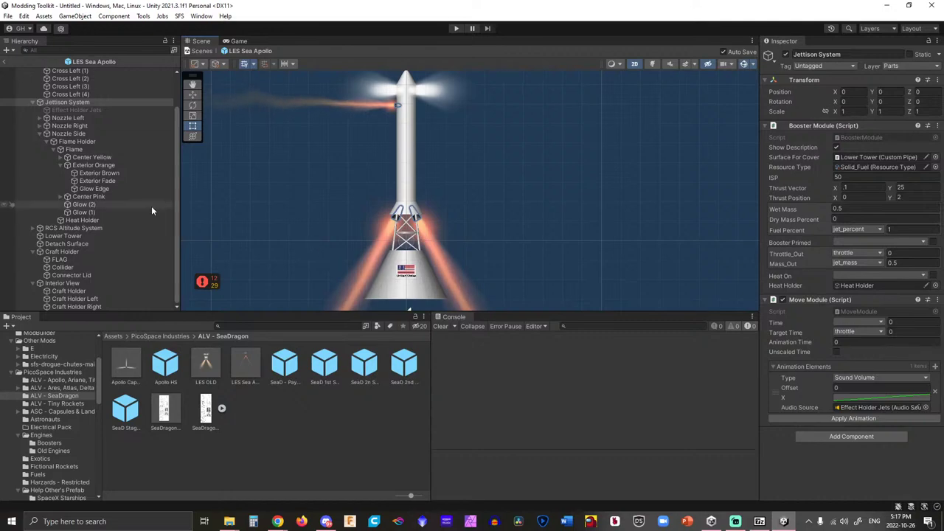
{"action": "left_click", "coordinate": [32, 104]}
{"action": "left_click", "coordinate": [33, 103]}
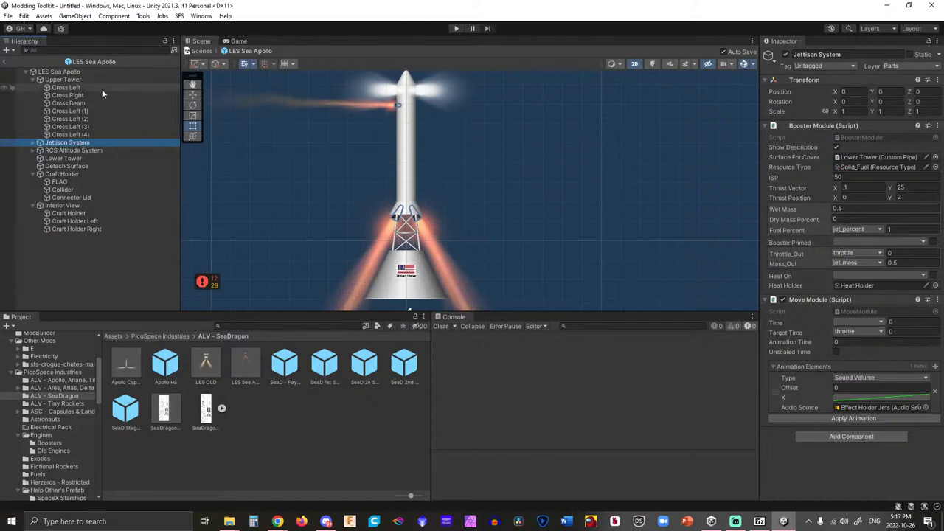
Lower the RCS Altitude System's Rcs Module thrust to 0.25 and edit its ISP field.
{"action": "left_click", "coordinate": [72, 151]}
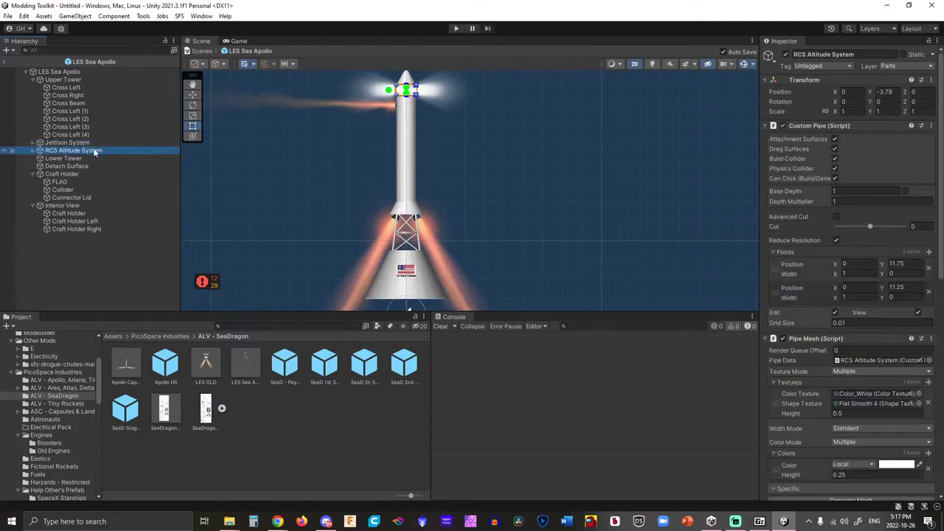
{"action": "scroll", "coordinate": [868, 256], "scroll_direction": "down", "scroll_amount": 10}
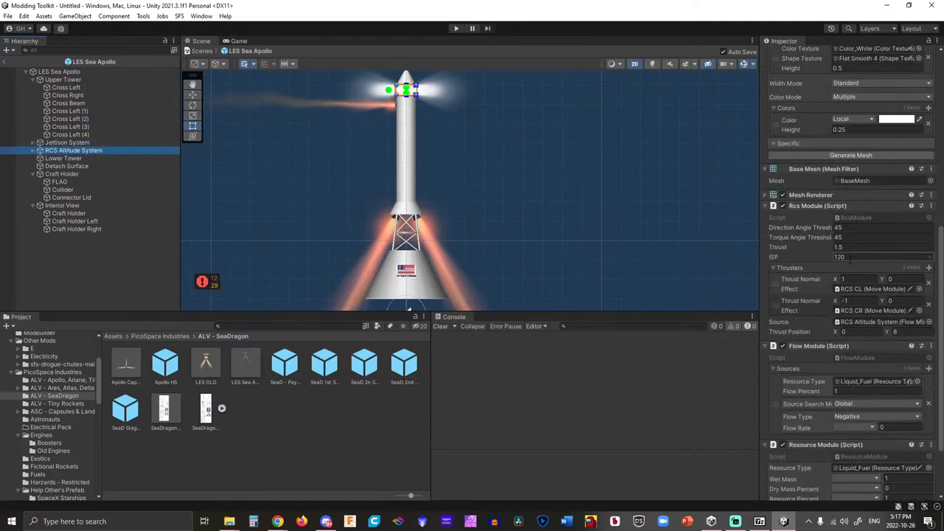
{"action": "left_click", "coordinate": [859, 248]}
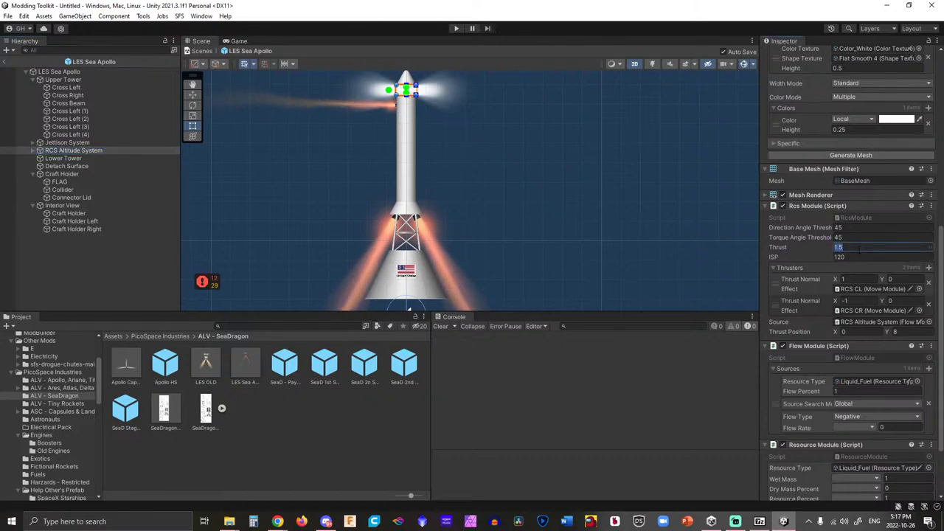
{"action": "type", "text": "0.25"}
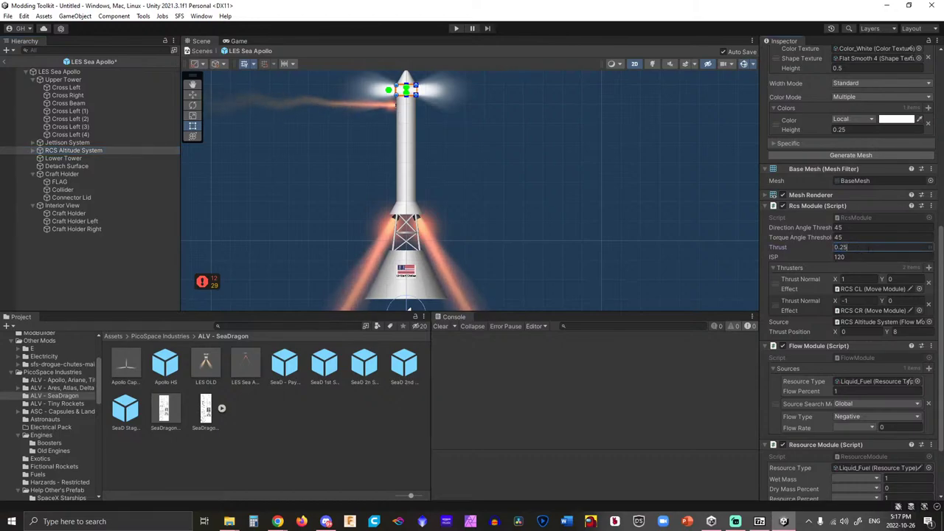
{"action": "left_click", "coordinate": [856, 256]}
{"action": "type", "text": "75"}
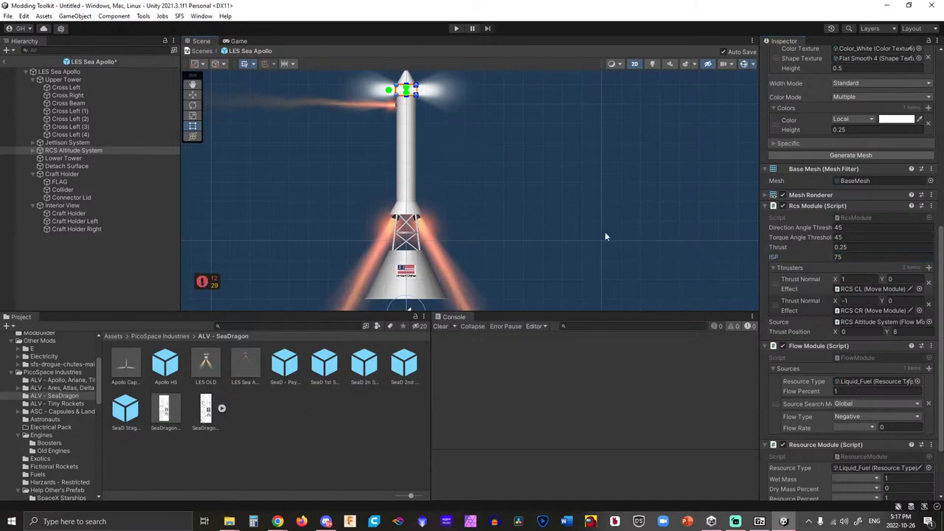
{"action": "left_click", "coordinate": [605, 234]}
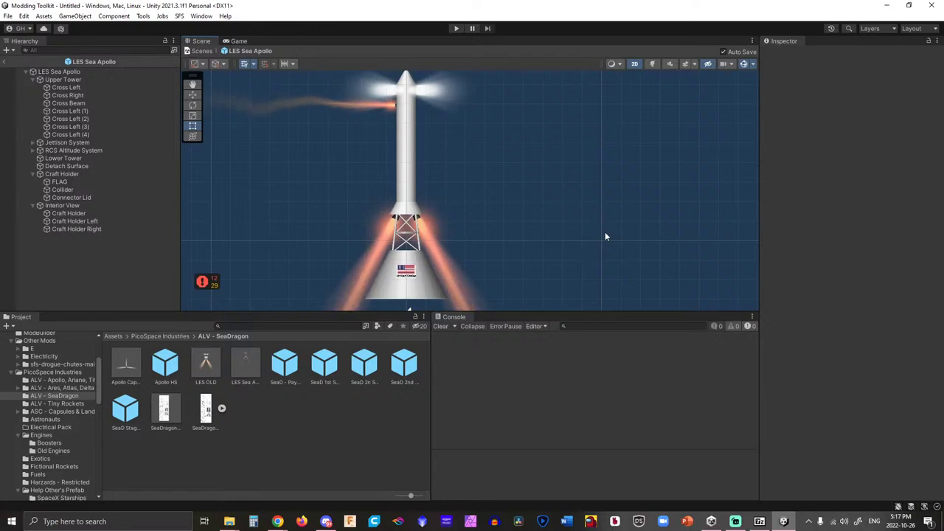
Open the LES OLD prefab and inspect its Tower Booster settings.
{"action": "scroll", "coordinate": [546, 158], "scroll_direction": "up", "scroll_amount": 3}
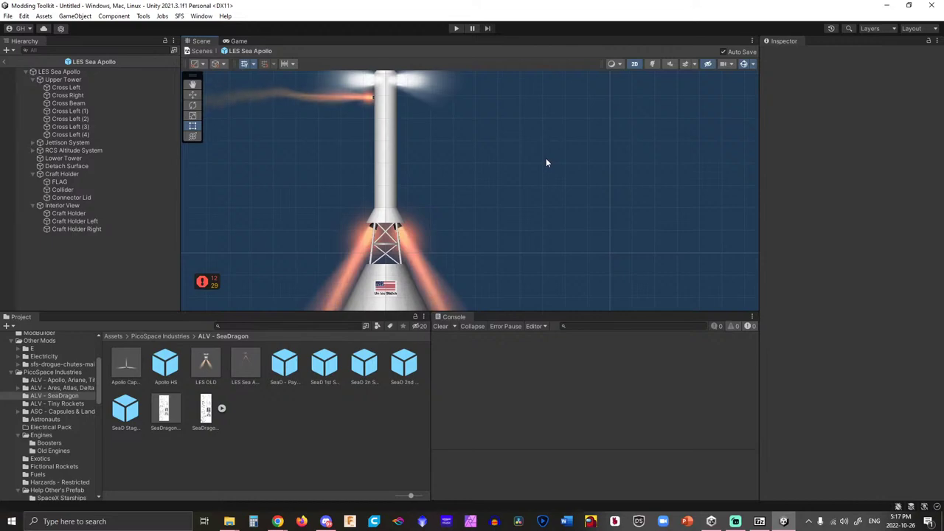
{"action": "scroll", "coordinate": [546, 158], "scroll_direction": "down", "scroll_amount": 3}
{"action": "middle_click_drag", "start_coordinate": [546, 158], "coordinate": [563, 175]}
{"action": "scroll", "coordinate": [582, 168], "scroll_direction": "up", "scroll_amount": 2}
{"action": "scroll", "coordinate": [582, 168], "scroll_direction": "down", "scroll_amount": 2}
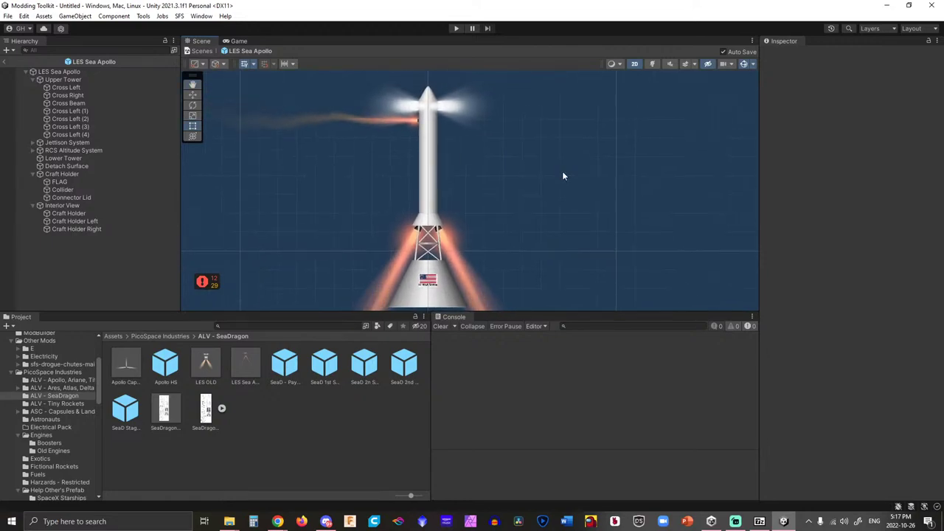
{"action": "double_click", "coordinate": [207, 365]}
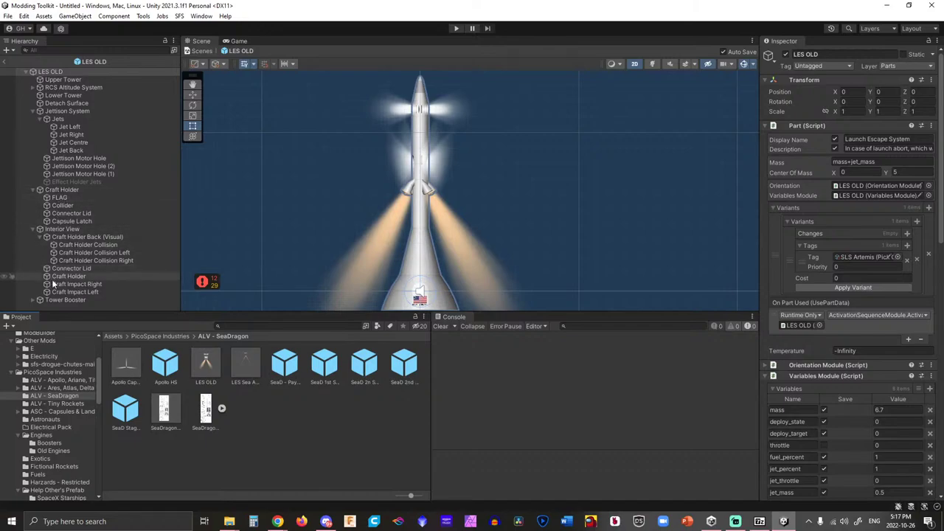
{"action": "left_click", "coordinate": [43, 301]}
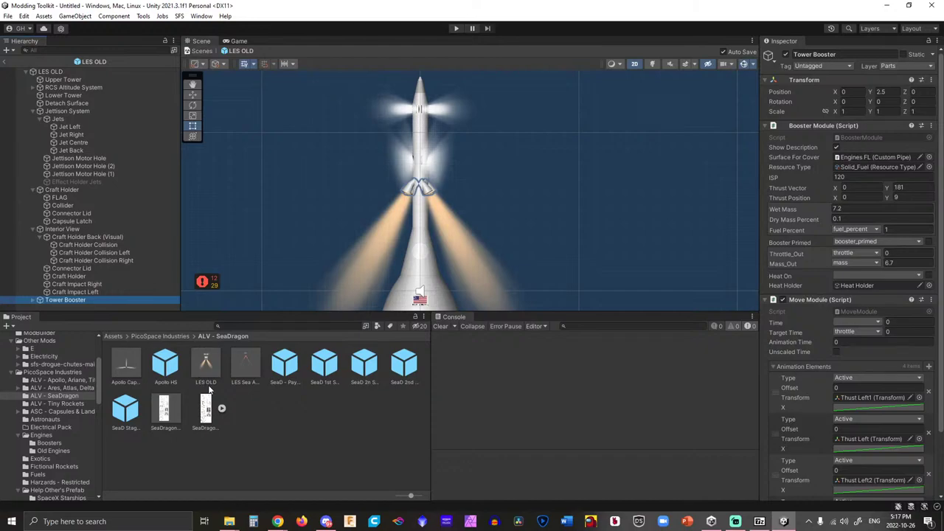
Reopen LES Sea Apollo and check its Tower Booster: Solid_Fuel, 120 ISP, 7.2 wet mass.
{"action": "left_click", "coordinate": [230, 369]}
{"action": "double_click", "coordinate": [249, 367]}
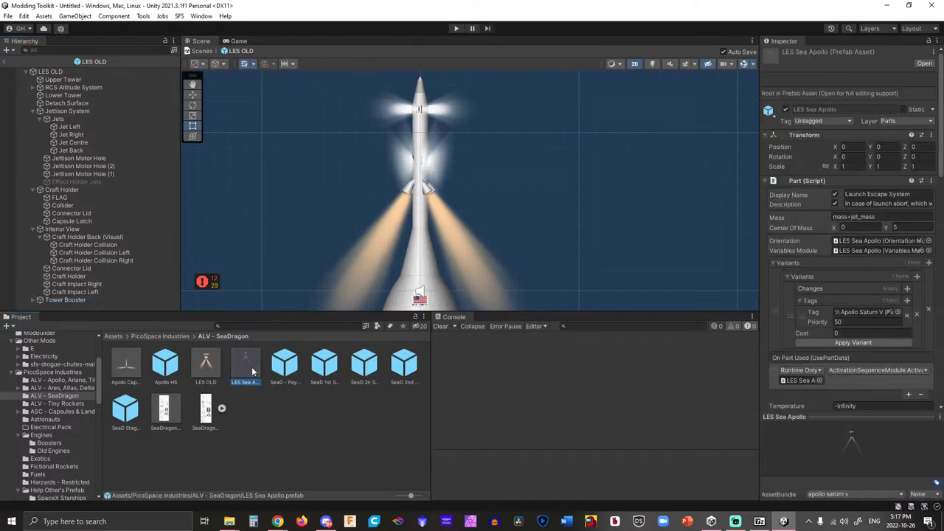
{"action": "left_click", "coordinate": [66, 238]}
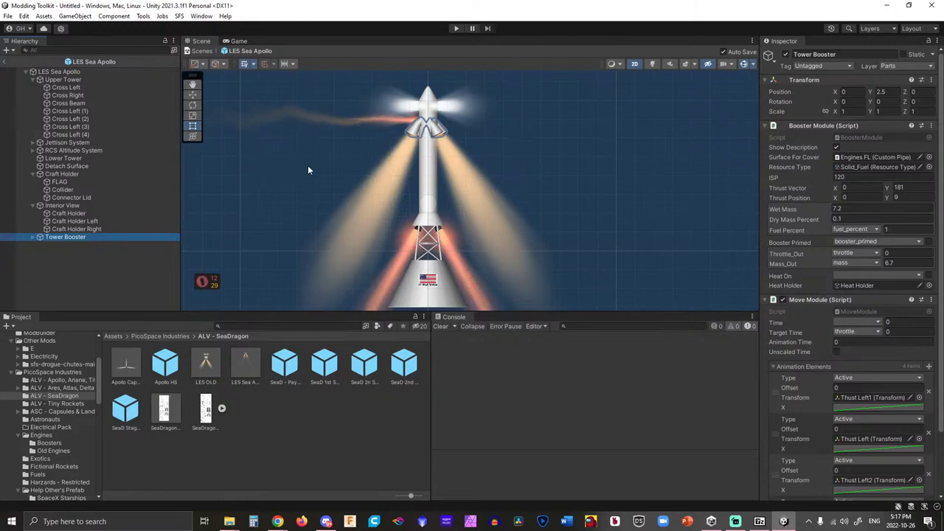
{"action": "scroll", "coordinate": [308, 167], "scroll_direction": "up", "scroll_amount": 5}
{"action": "scroll", "coordinate": [310, 142], "scroll_direction": "down", "scroll_amount": 4}
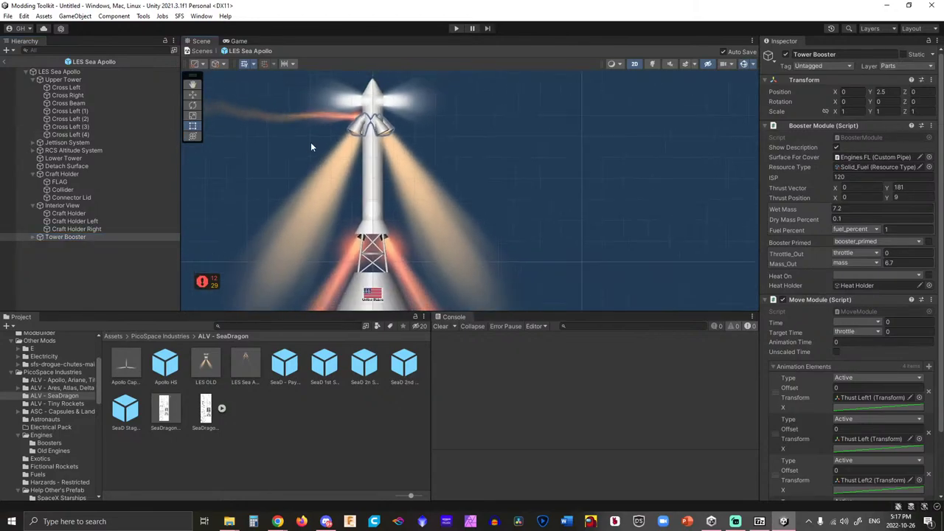
{"action": "scroll", "coordinate": [809, 233], "scroll_direction": "down", "scroll_amount": 3}
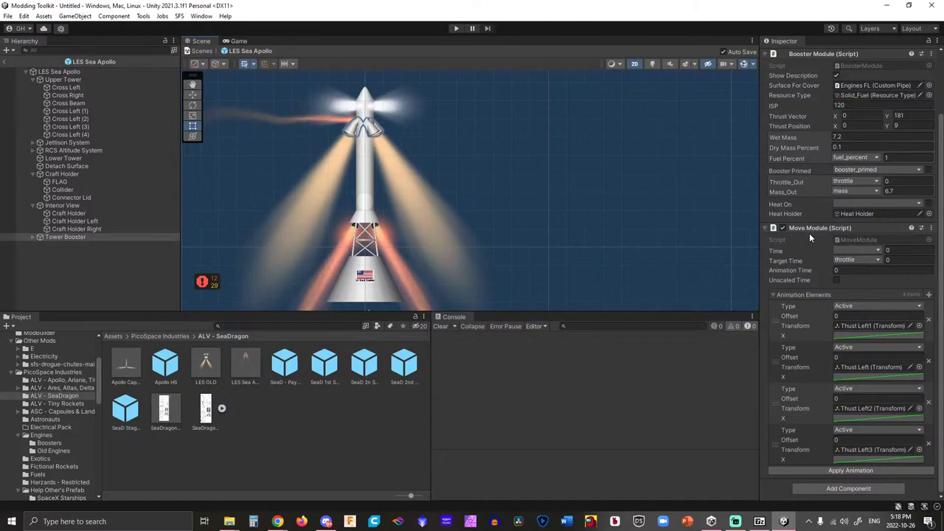
{"action": "scroll", "coordinate": [810, 233], "scroll_direction": "up", "scroll_amount": 2}
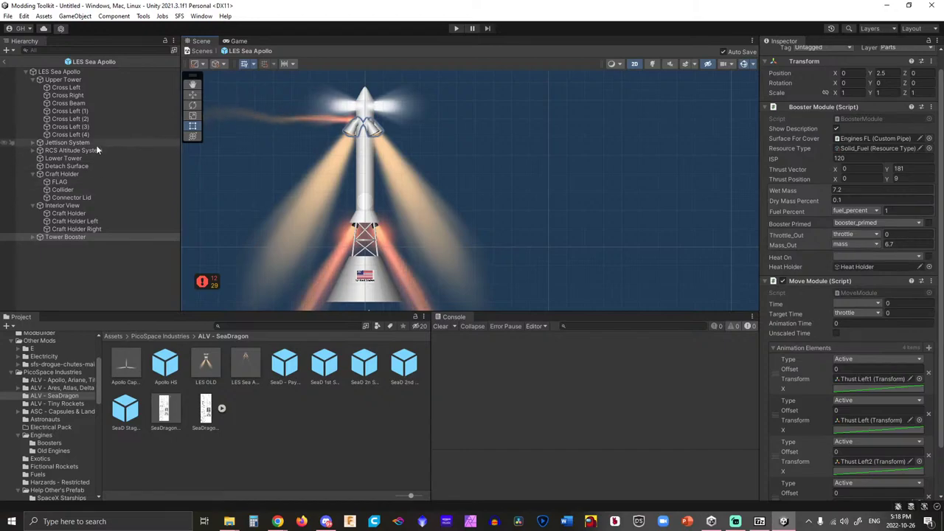
Move Lower Tower through Interior View to sit right after Upper Tower.
{"action": "left_click", "coordinate": [65, 159]}
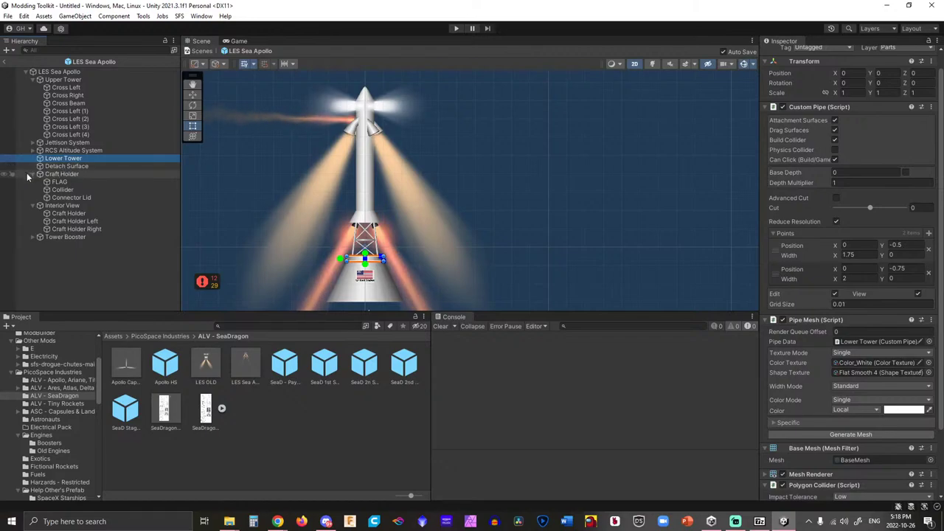
{"action": "left_click", "coordinate": [29, 176]}
{"action": "left_click", "coordinate": [33, 174]}
{"action": "left_click", "coordinate": [34, 182]}
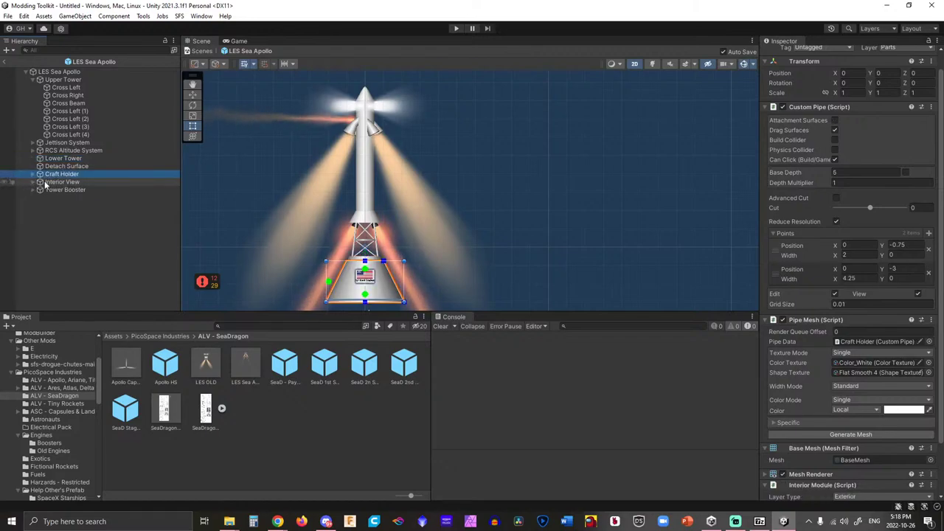
{"action": "left_click", "coordinate": [62, 181]}
{"action": "left_click", "coordinate": [63, 158], "text": "shift"}
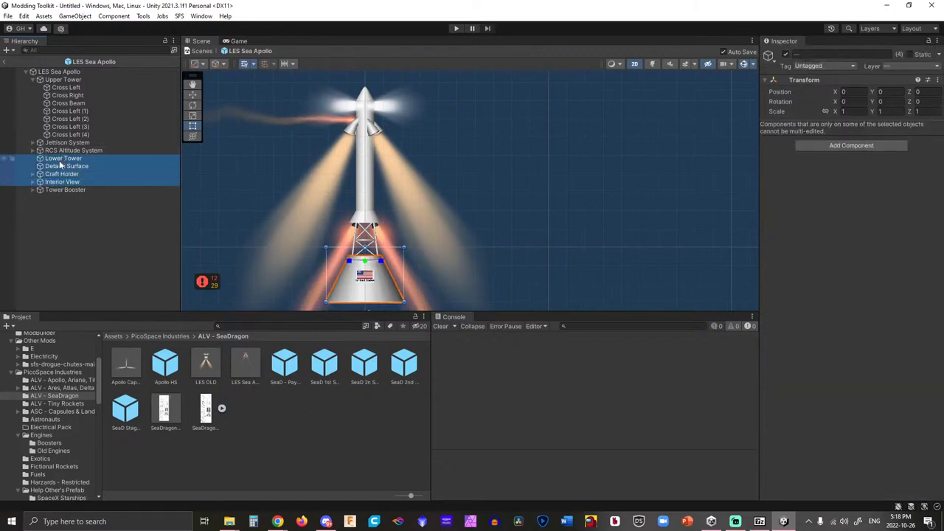
{"action": "left_click_drag", "start_coordinate": [63, 158], "coordinate": [39, 141]}
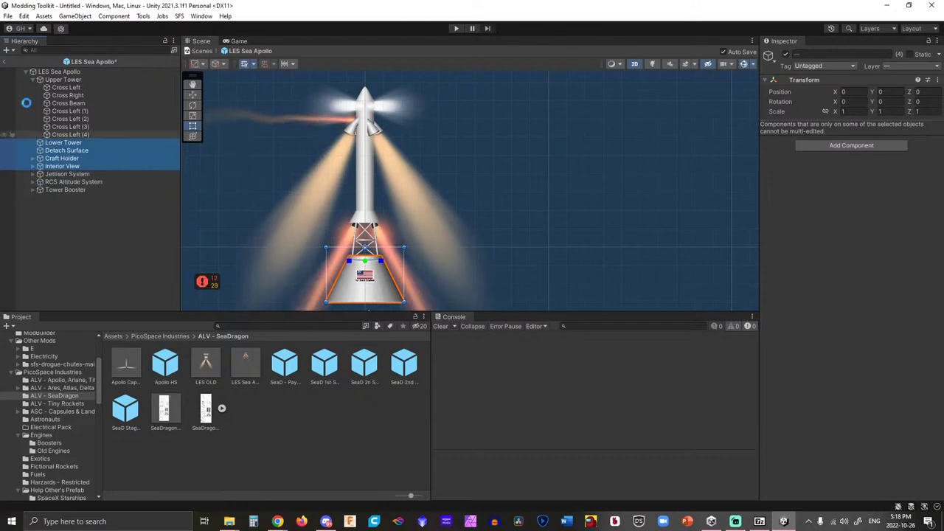
{"action": "left_click", "coordinate": [34, 79]}
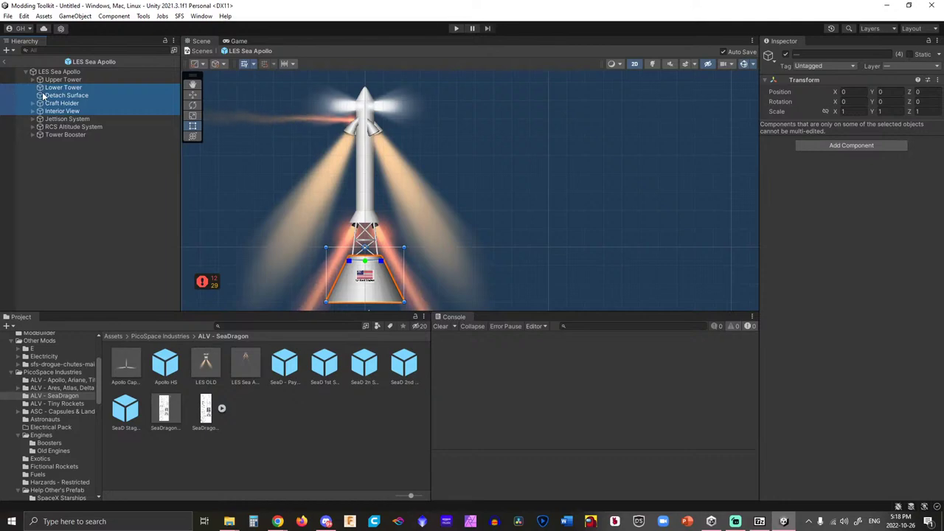
Parent Detach Surface, Craft Holder and Interior View under Lower Tower.
{"action": "left_click", "coordinate": [42, 95]}
{"action": "left_click", "coordinate": [56, 103]}
{"action": "left_click", "coordinate": [59, 110]}
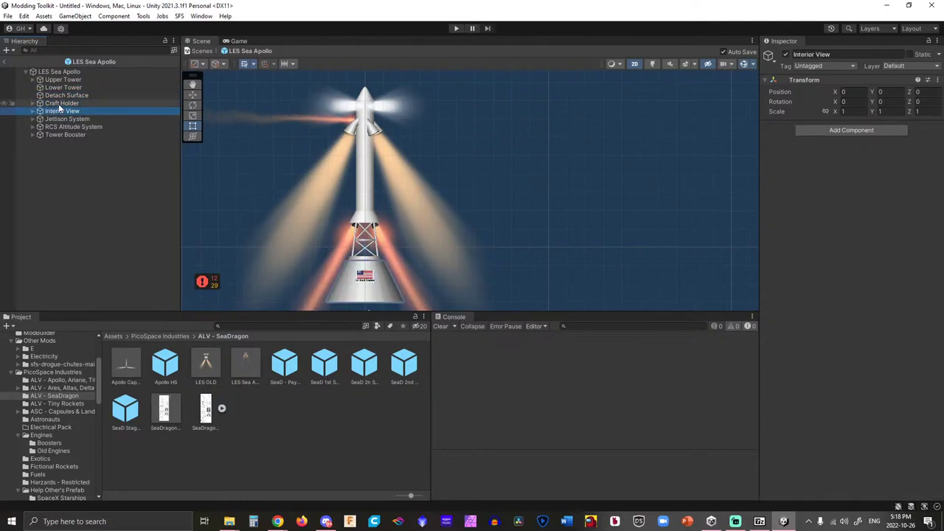
{"action": "left_click", "coordinate": [59, 96], "text": "shift"}
{"action": "left_click_drag", "start_coordinate": [59, 95], "coordinate": [63, 87]}
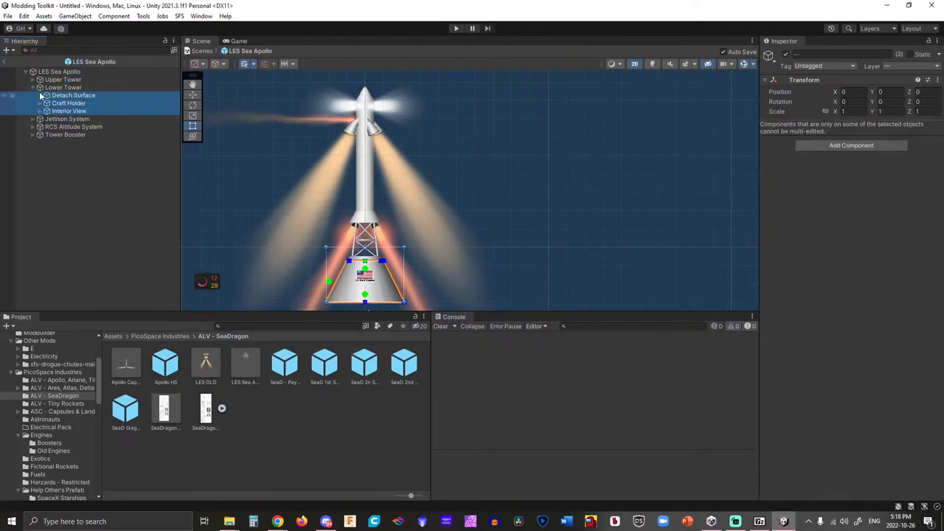
{"action": "left_click", "coordinate": [32, 87]}
{"action": "left_click", "coordinate": [58, 97]}
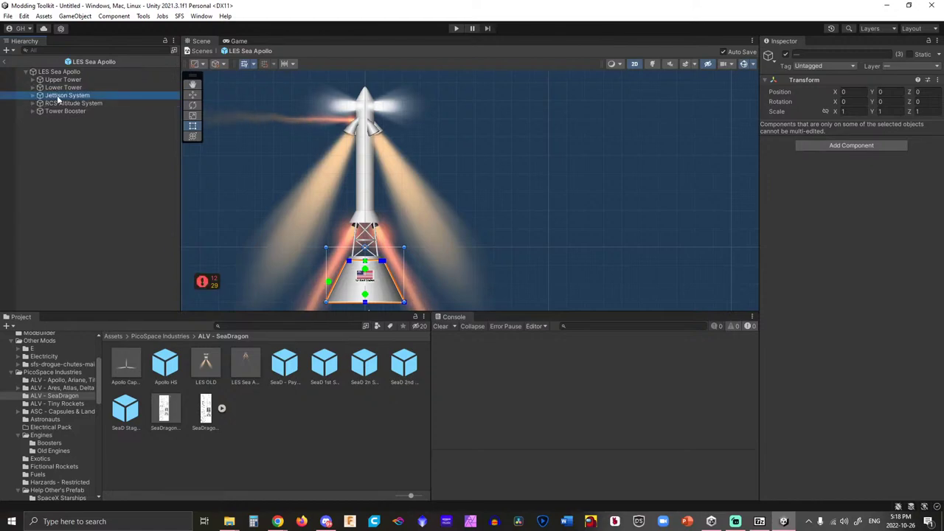
{"action": "left_click", "coordinate": [63, 103]}
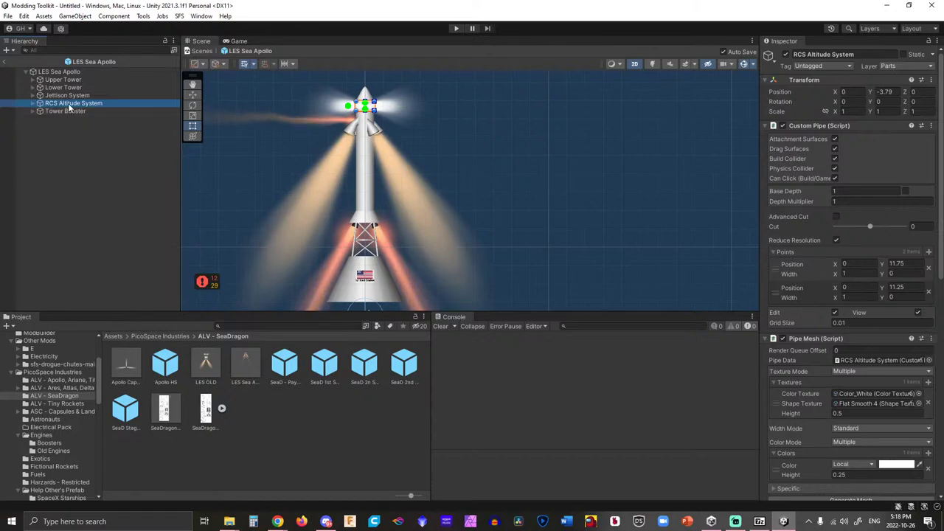
{"action": "left_click", "coordinate": [68, 106]}
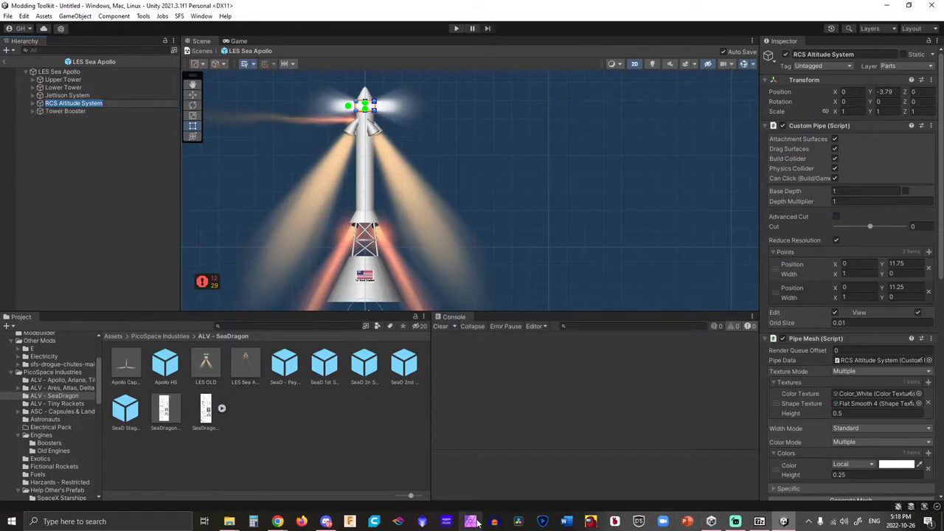
Consult the Launch Escape diagram in Chrome, then edit the RCS Altitude System's name.
{"action": "mouse_move", "coordinate": [278, 522]}
{"action": "left_click", "coordinate": [256, 500]}
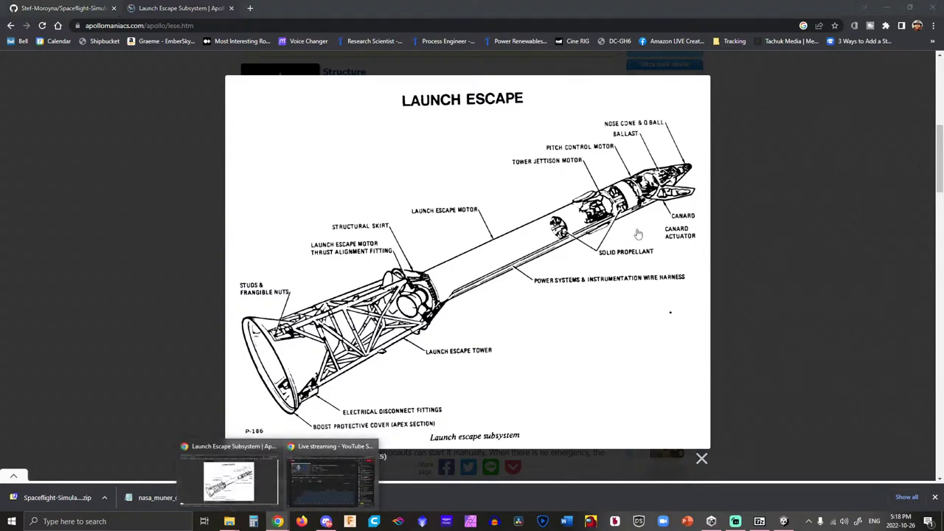
{"action": "key", "text": "alt+Tab"}
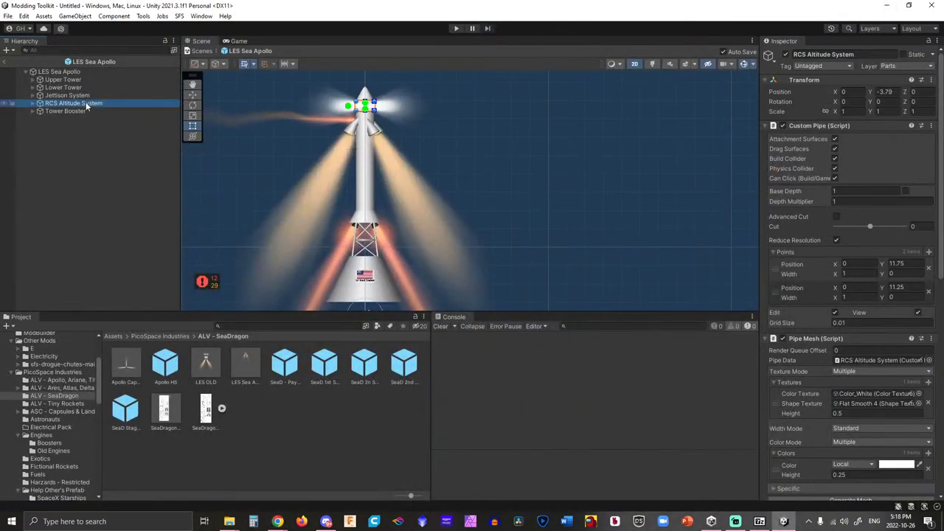
{"action": "double_click", "coordinate": [85, 103]}
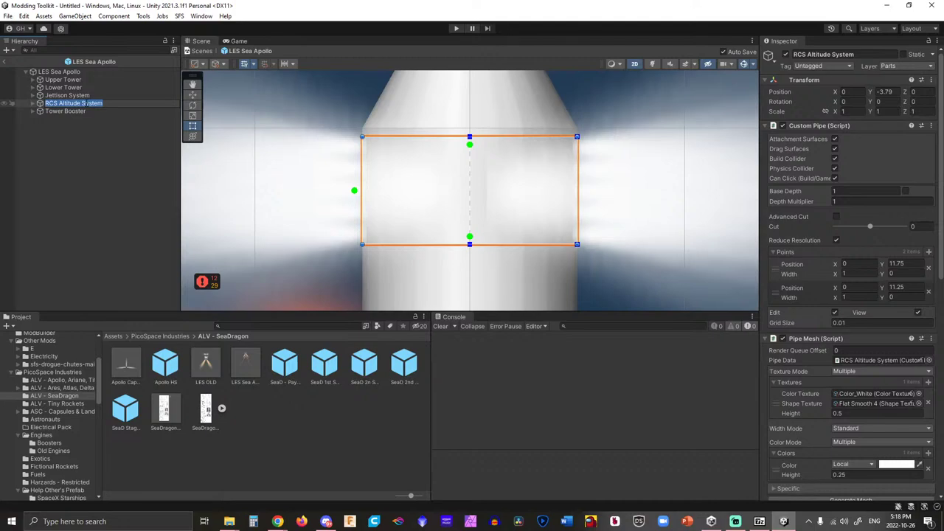
{"action": "type", "text": "R"}
{"action": "left_click", "coordinate": [100, 118]}
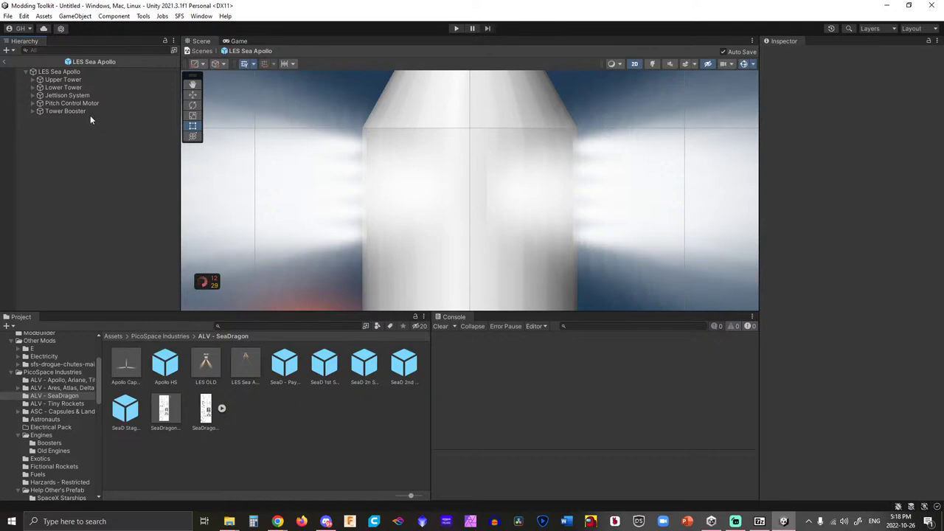
Rename Jettison System to Booster and Tower Booster to Jettison.
{"action": "left_click", "coordinate": [88, 111]}
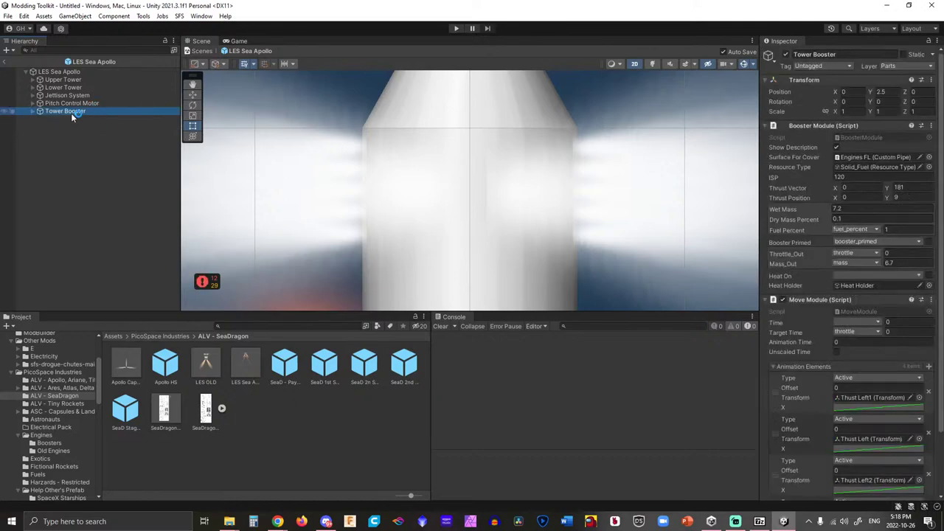
{"action": "left_click", "coordinate": [70, 96]}
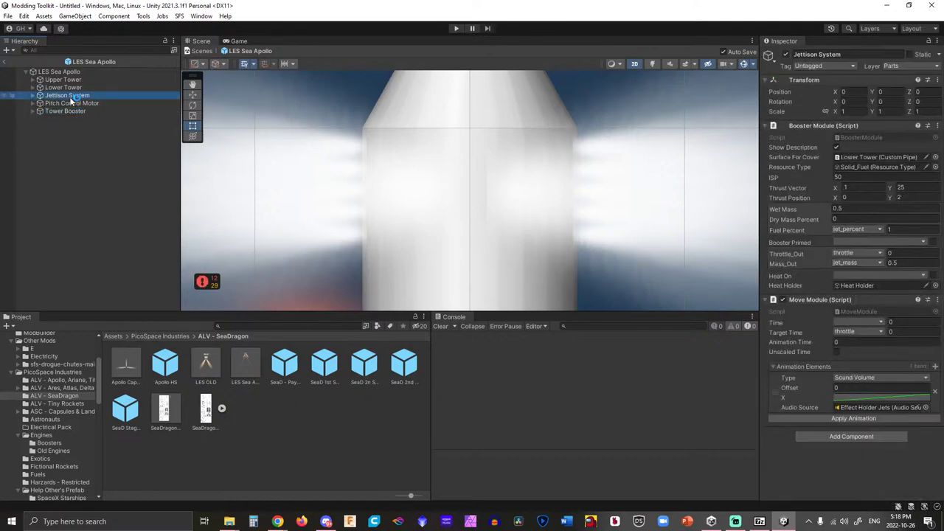
{"action": "left_click", "coordinate": [70, 96]}
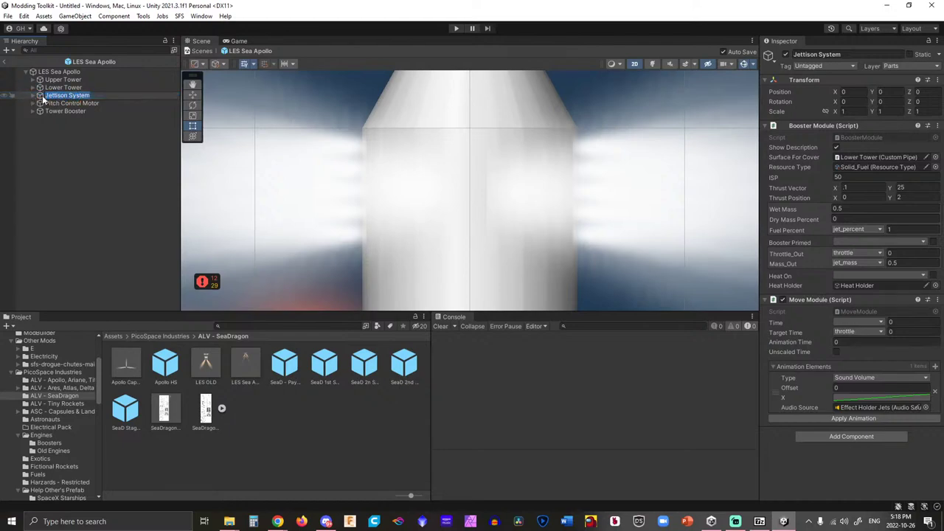
{"action": "type", "text": "Booster"}
{"action": "left_click", "coordinate": [60, 111]}
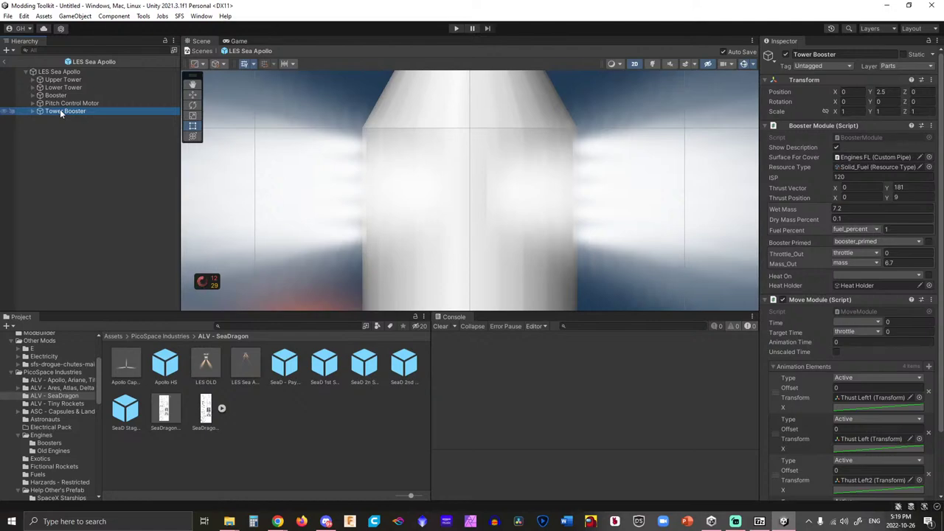
{"action": "left_click", "coordinate": [60, 111]}
{"action": "type", "text": "Jettis"}
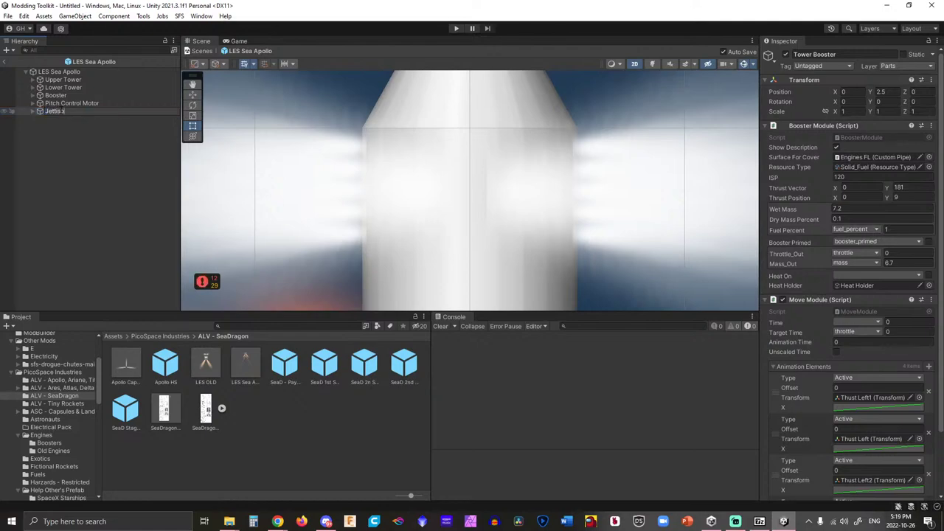
{"action": "type", "text": "on"}
{"action": "key", "text": "Return"}
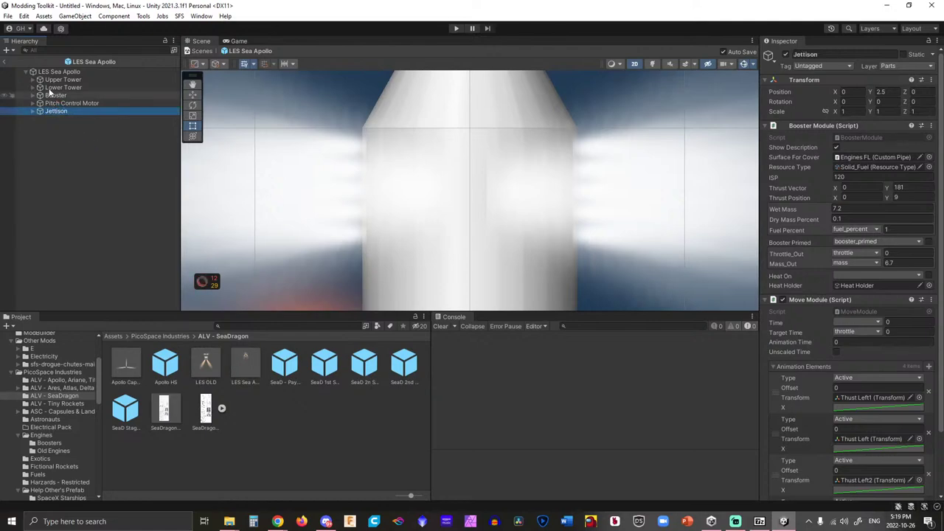
{"action": "left_click", "coordinate": [59, 72]}
{"action": "left_click", "coordinate": [56, 95]}
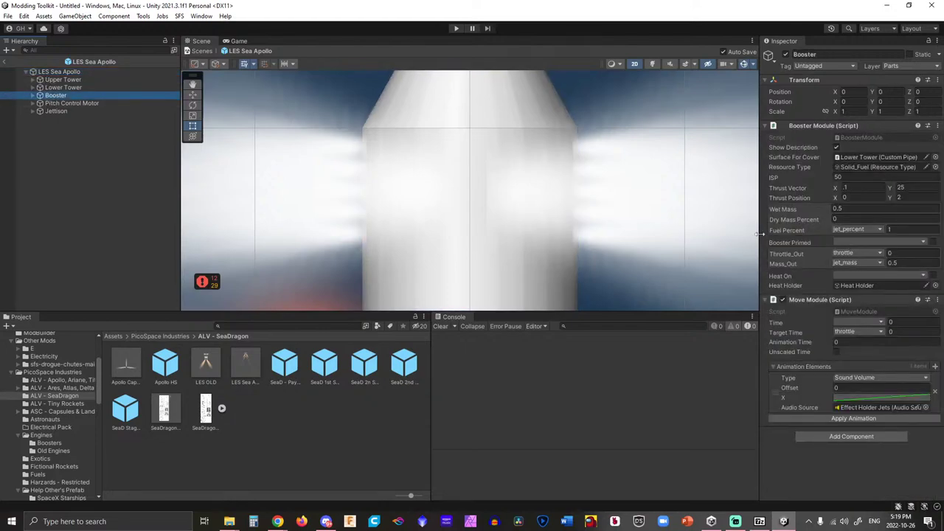
Set Booster's Throttle_Out to jet_throttle, Mass_Out to jet_mass, Booster Primed to jettison_primed.
{"action": "left_click", "coordinate": [868, 253]}
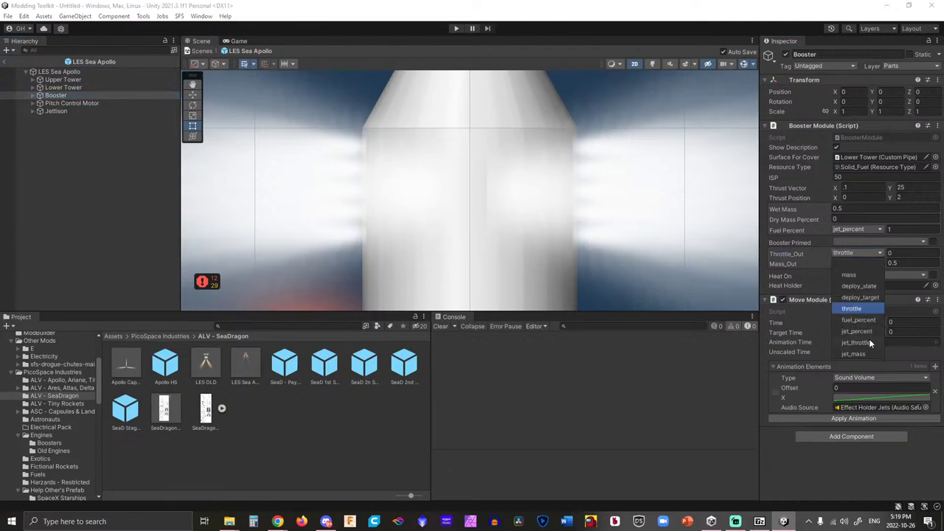
{"action": "left_click", "coordinate": [869, 343]}
{"action": "left_click", "coordinate": [856, 264]}
{"action": "left_click", "coordinate": [855, 353]}
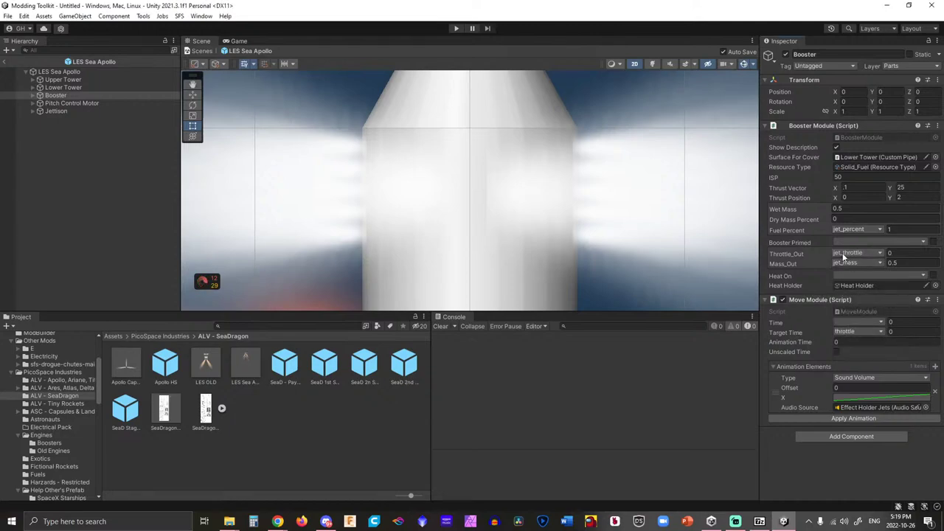
{"action": "left_click", "coordinate": [858, 242]}
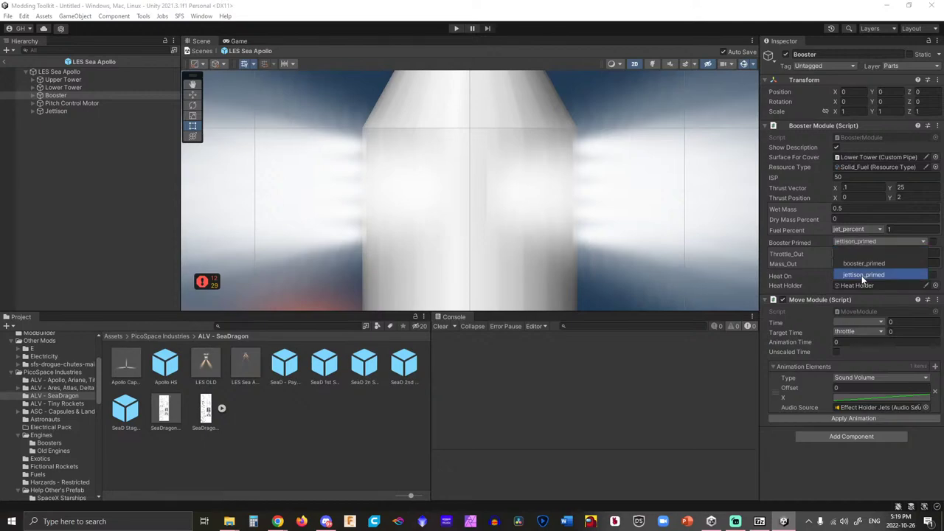
{"action": "left_click", "coordinate": [865, 275]}
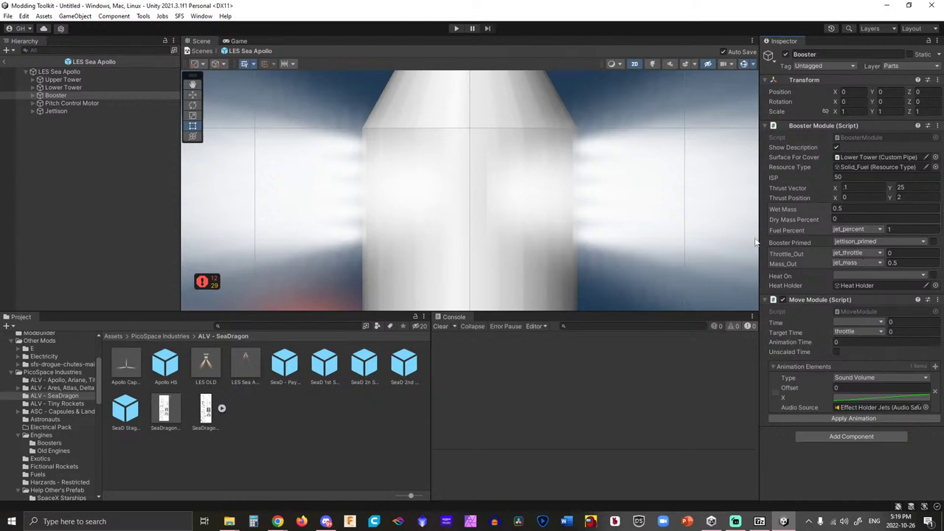
Compare Booster (50 ISP, 0.5 wet mass) against Jettison (120 ISP, 7.2 wet mass).
{"action": "left_click", "coordinate": [51, 111]}
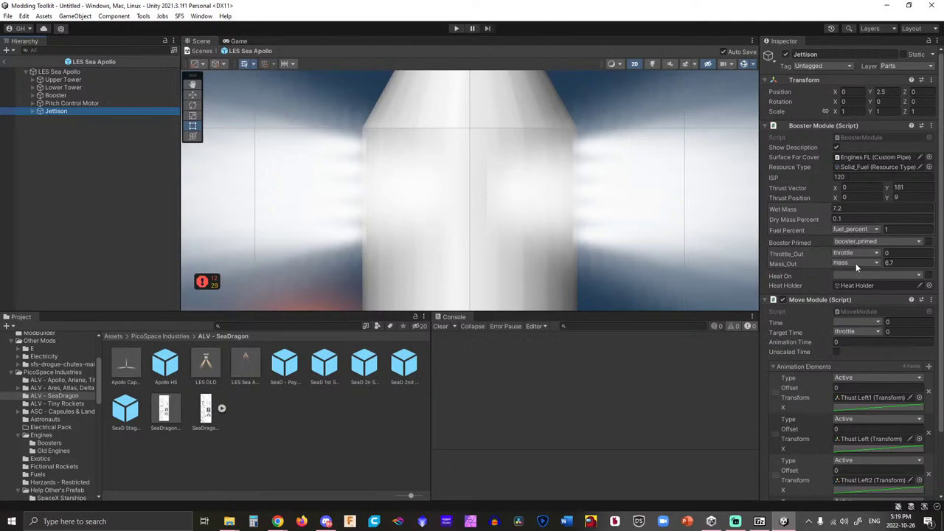
{"action": "left_click", "coordinate": [70, 97]}
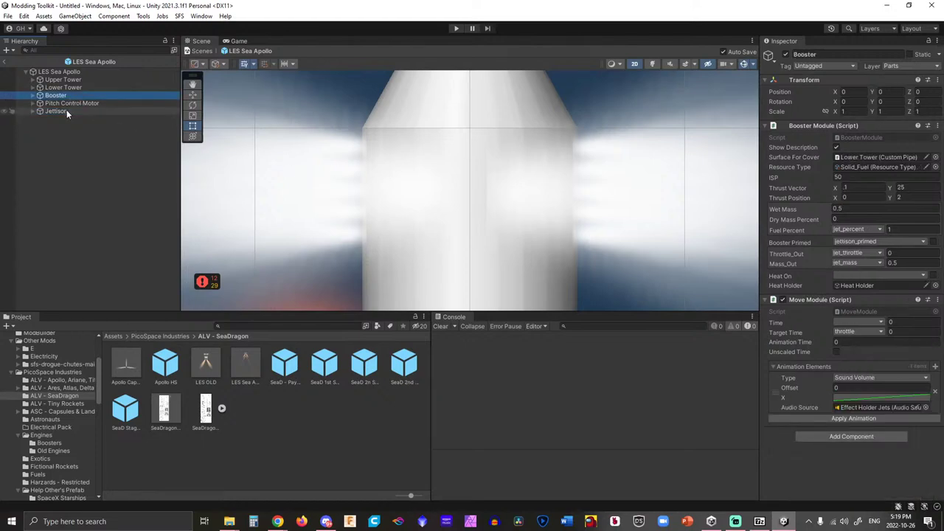
{"action": "left_click", "coordinate": [66, 112]}
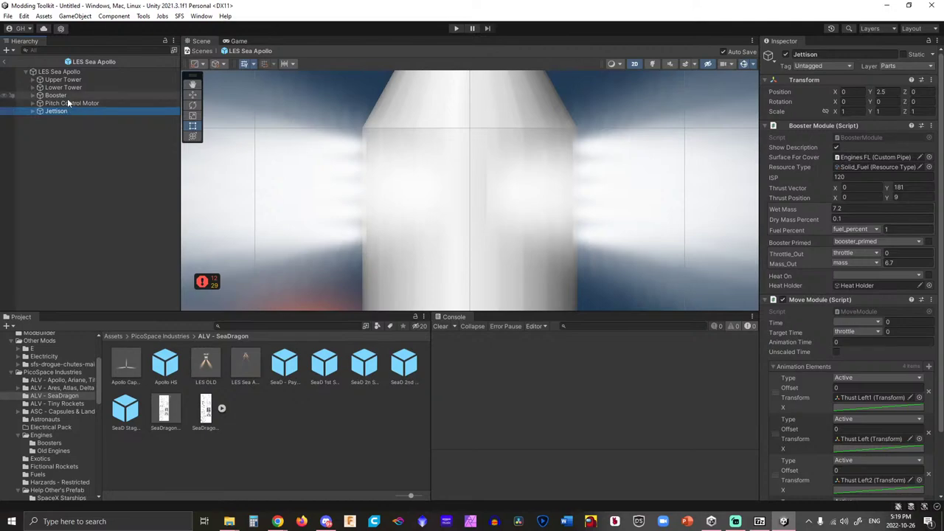
{"action": "left_click", "coordinate": [65, 96]}
{"action": "left_click", "coordinate": [63, 111]}
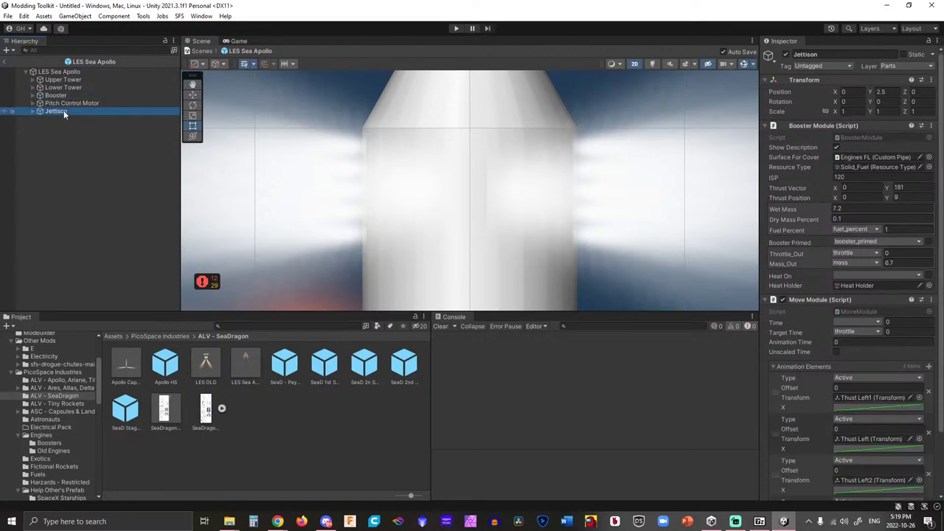
{"action": "left_click", "coordinate": [65, 97]}
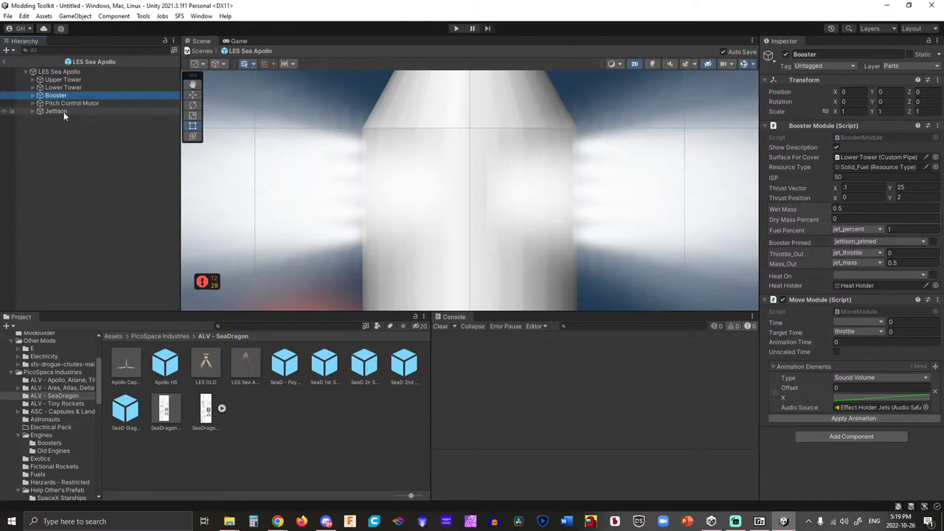
{"action": "left_click", "coordinate": [63, 112]}
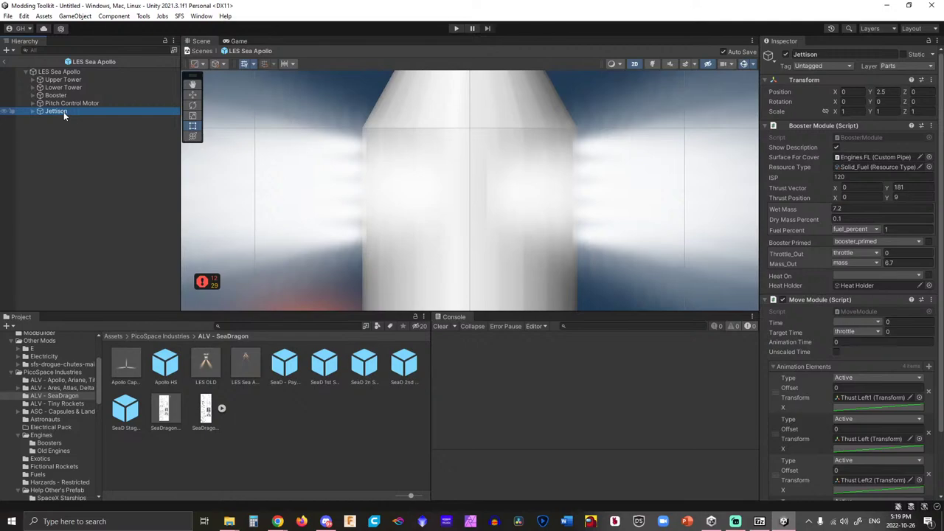
{"action": "left_click", "coordinate": [66, 94]}
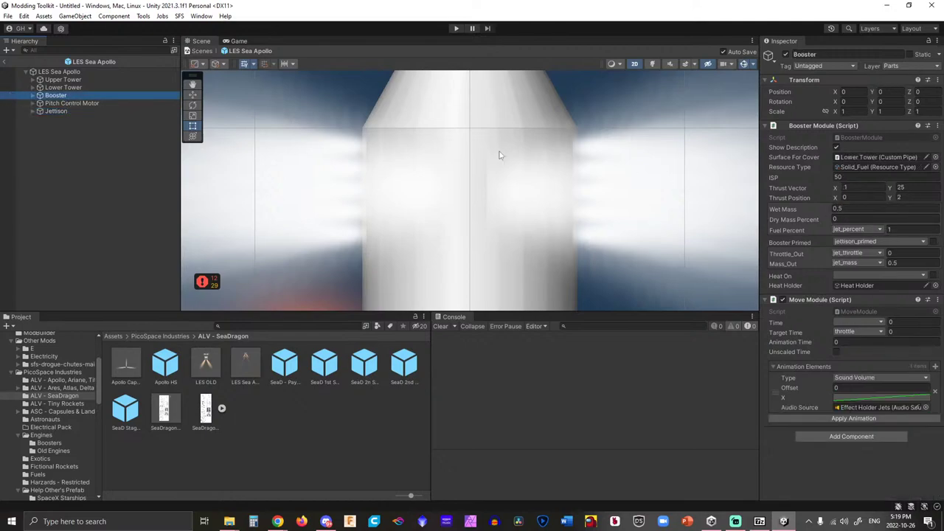
{"action": "left_click", "coordinate": [71, 109]}
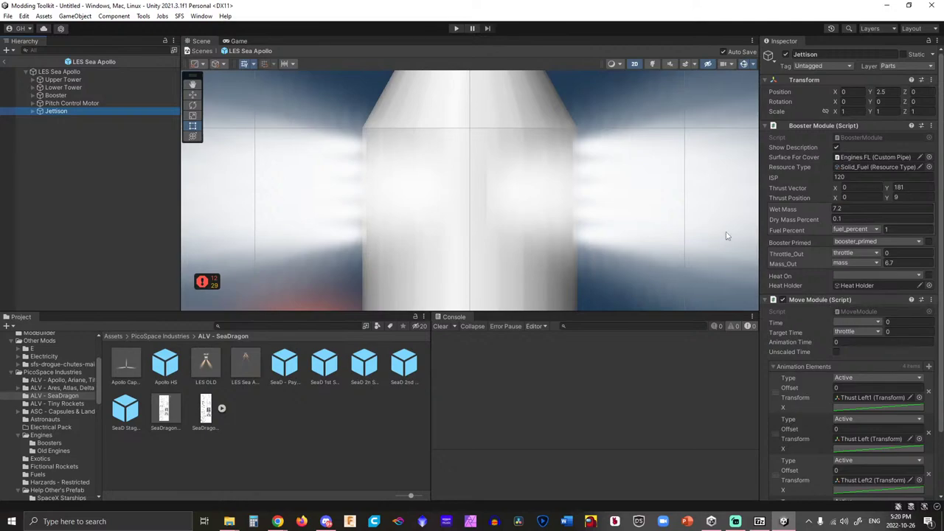
Copy Jettison's 7.2 Wet Mass and 0.1 Dry Mass Percent into Booster's Booster Module.
{"action": "left_click", "coordinate": [70, 94]}
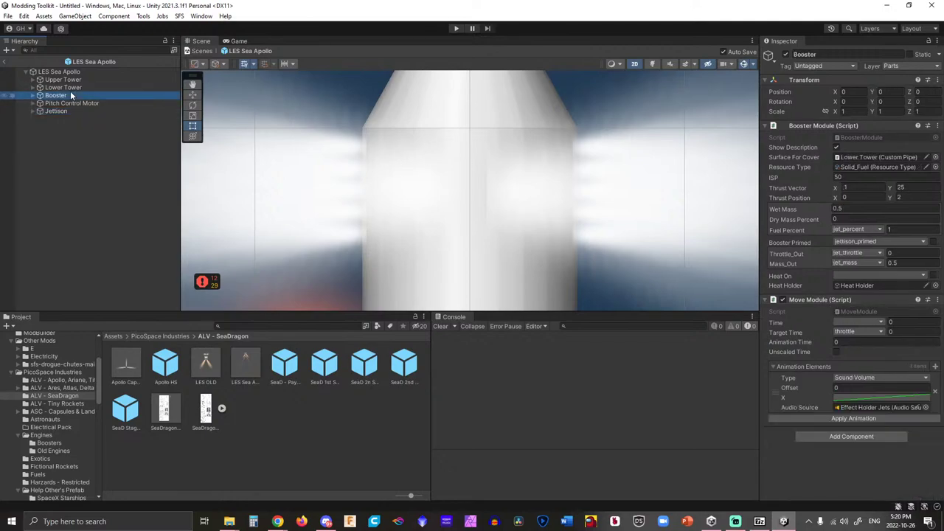
{"action": "left_click", "coordinate": [124, 112]}
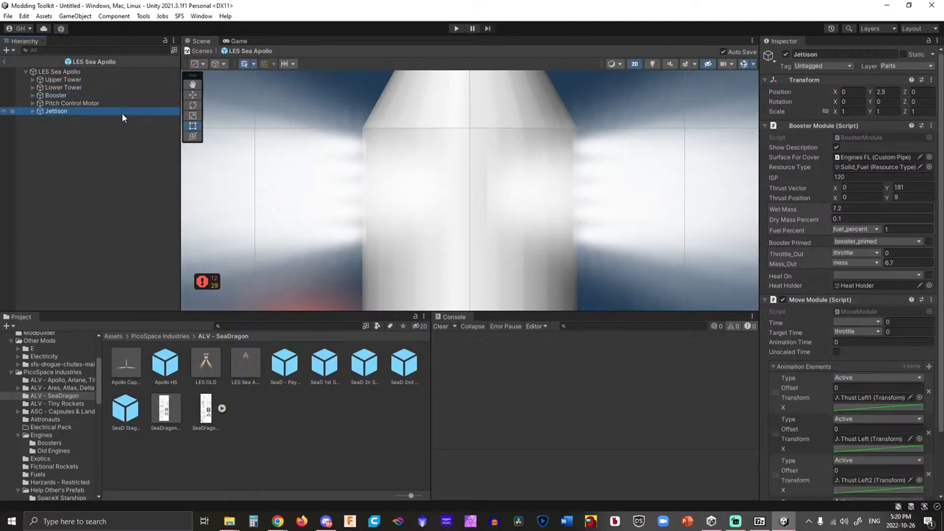
{"action": "left_click", "coordinate": [118, 94]}
{"action": "left_click", "coordinate": [876, 209]}
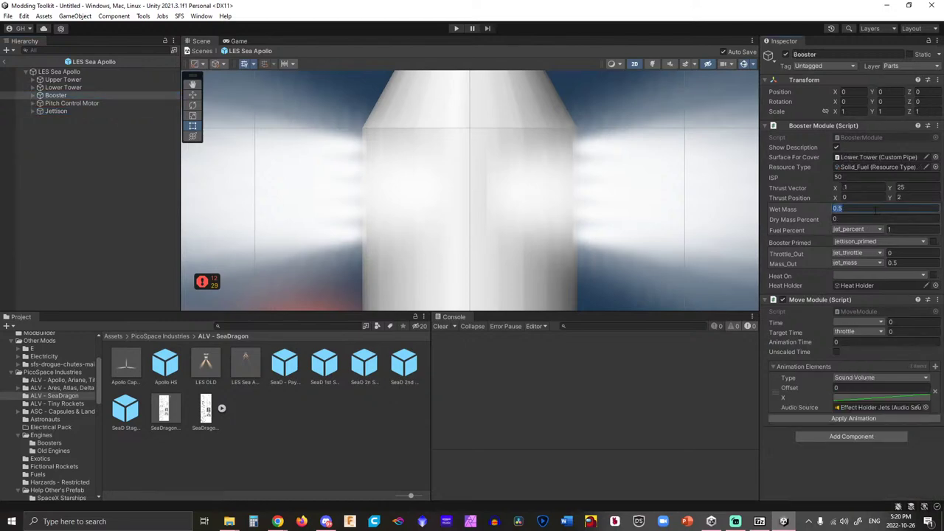
{"action": "type", "text": "7.2"}
{"action": "key", "text": "Return"}
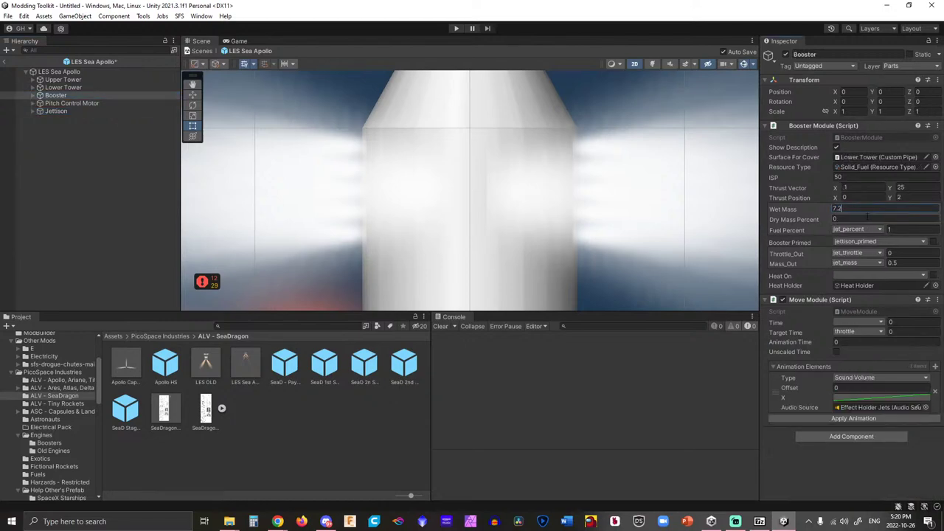
{"action": "left_click", "coordinate": [59, 113]}
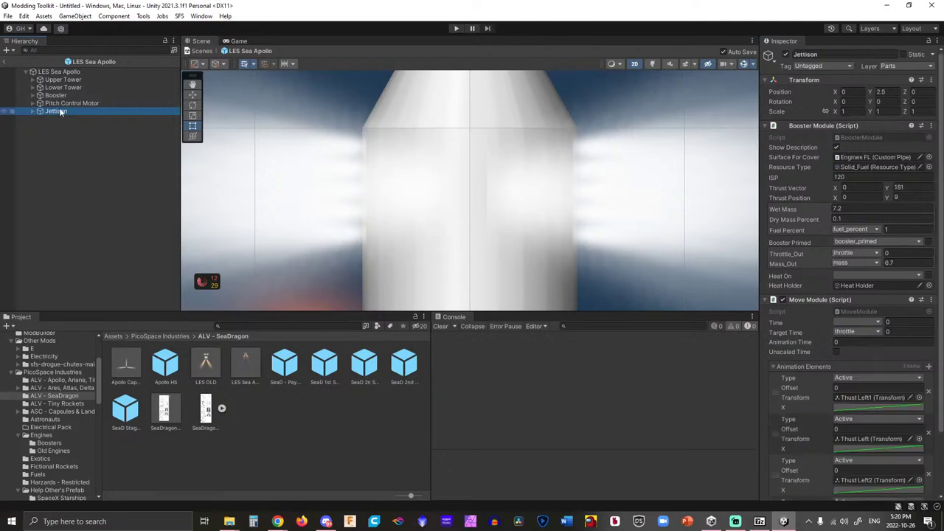
{"action": "left_click", "coordinate": [58, 96]}
{"action": "left_click", "coordinate": [850, 218]}
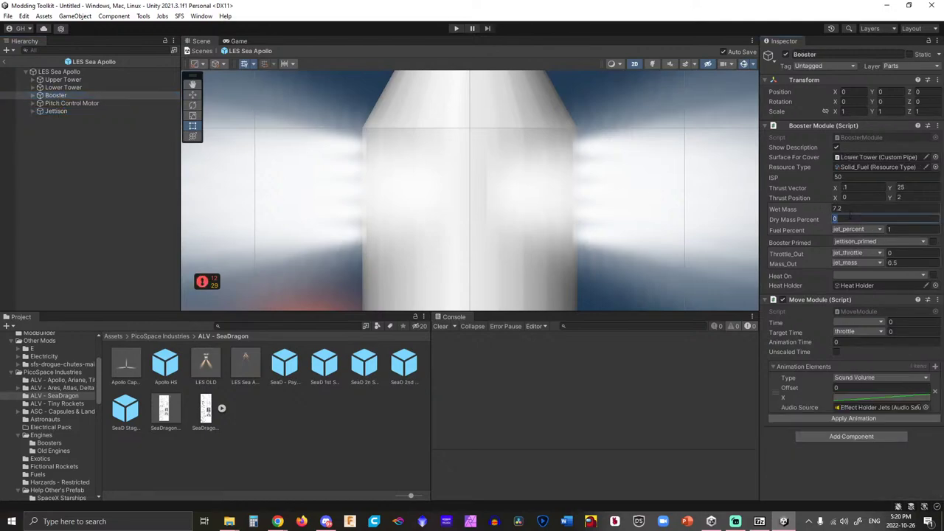
{"action": "type", "text": "0.1"}
{"action": "left_click", "coordinate": [72, 111]}
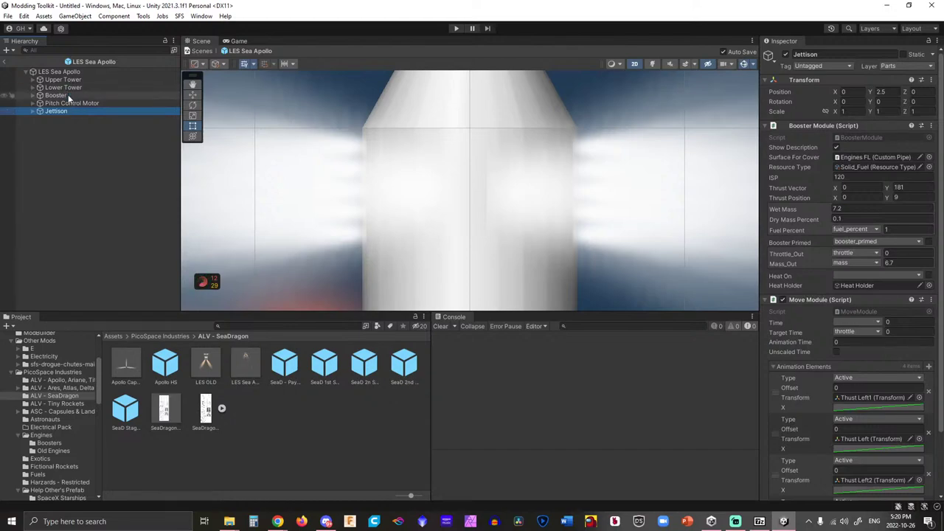
{"action": "left_click", "coordinate": [56, 96]}
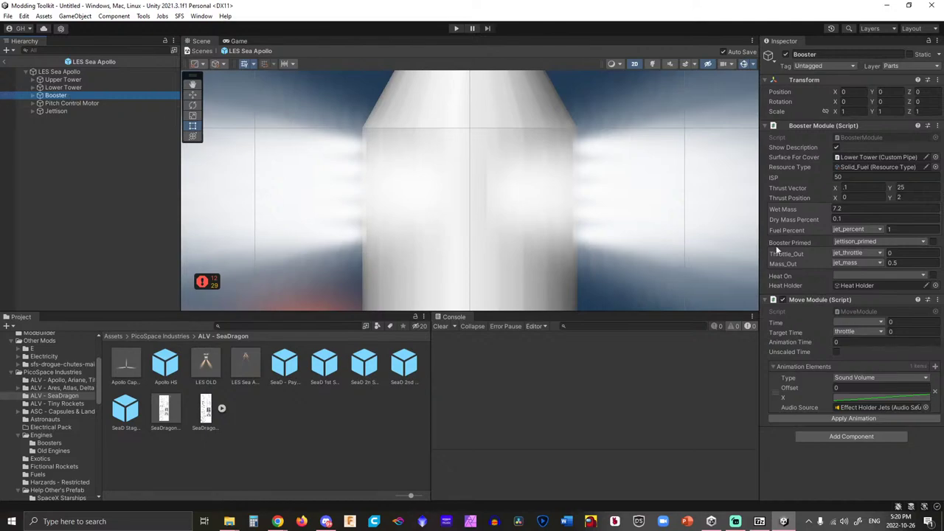
Change the LES Sea Apollo Variables Module's jet_mass value from 0.5 to 7.2.
{"action": "left_click", "coordinate": [81, 73]}
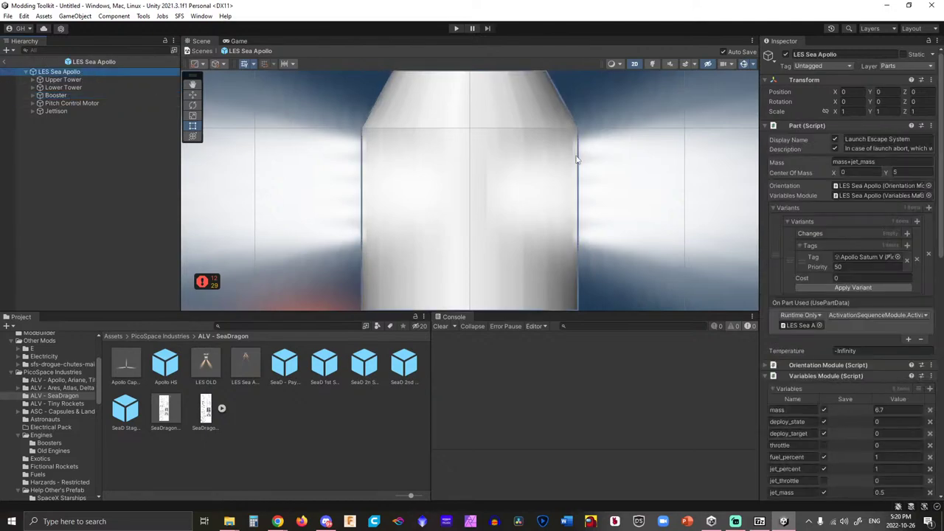
{"action": "scroll", "coordinate": [712, 213], "scroll_direction": "down", "scroll_amount": 1}
{"action": "scroll", "coordinate": [839, 307], "scroll_direction": "down", "scroll_amount": 5}
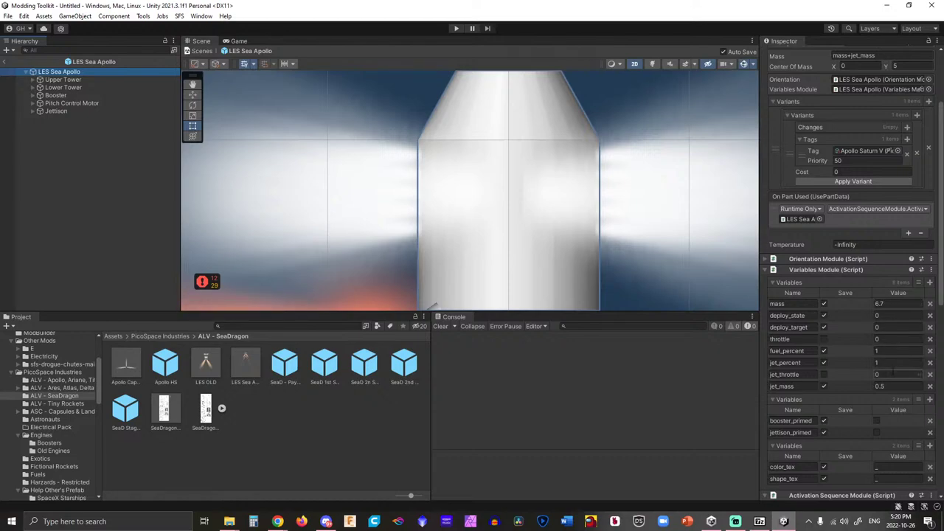
{"action": "scroll", "coordinate": [893, 357], "scroll_direction": "down", "scroll_amount": 4}
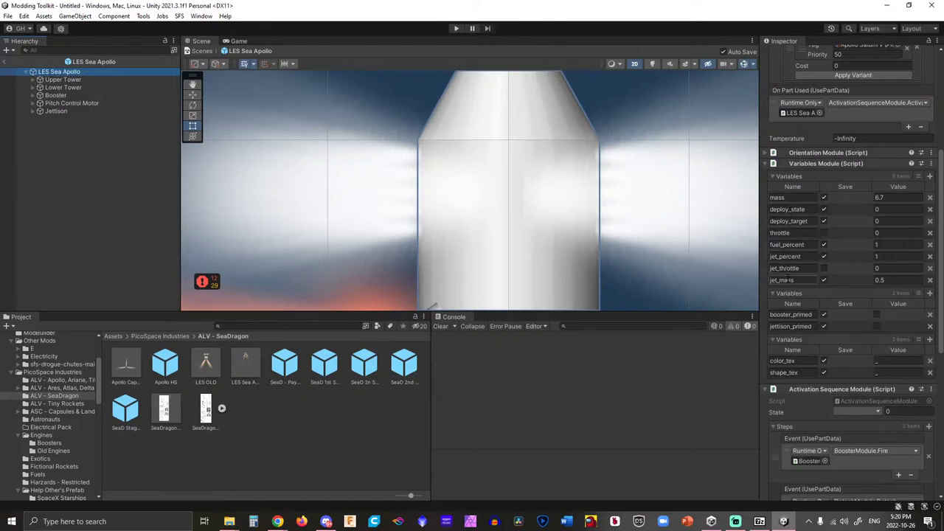
{"action": "left_click", "coordinate": [890, 281]}
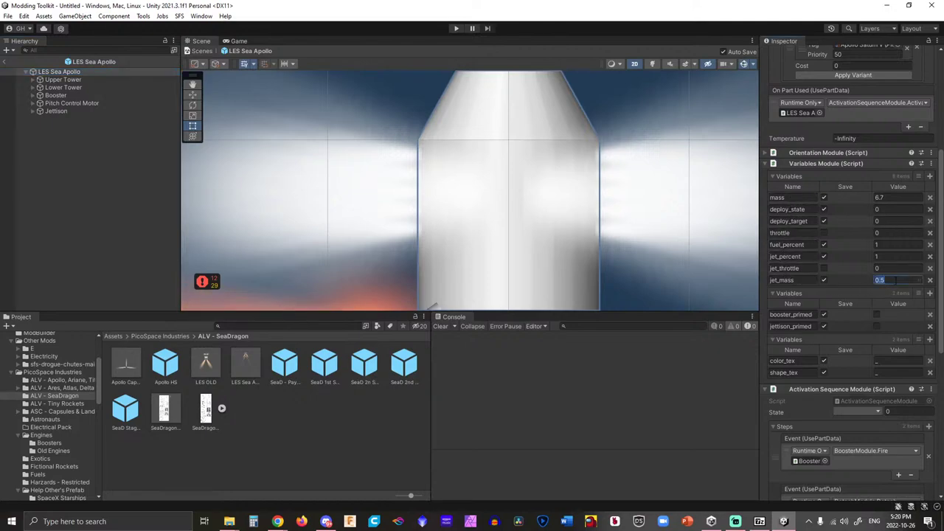
{"action": "type", "text": "7.2"}
{"action": "left_click", "coordinate": [887, 257]}
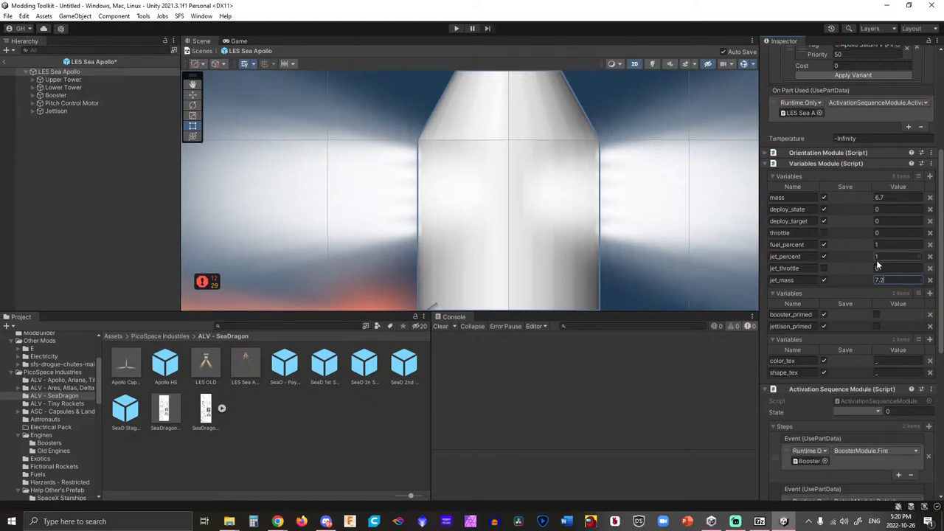
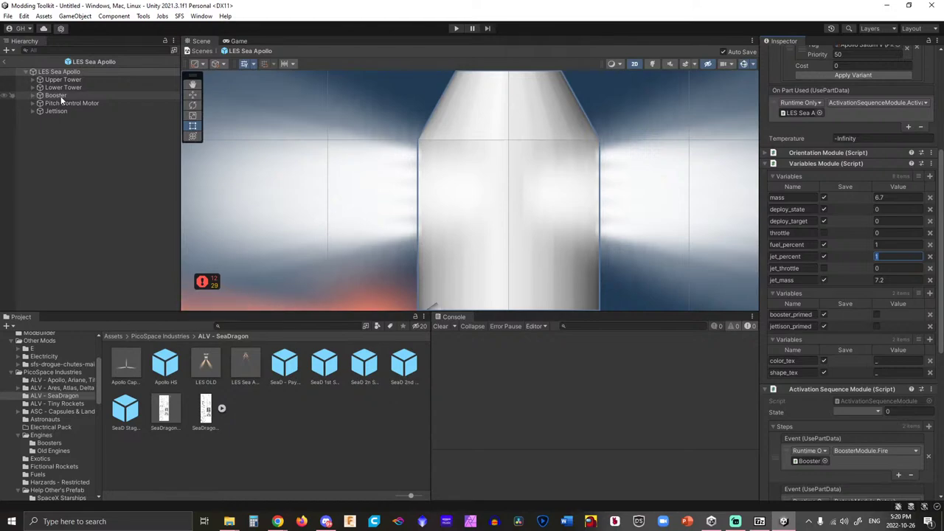
Compare the Booster Module settings of the Jettison and Booster objects in the Inspector.
{"action": "left_click", "coordinate": [64, 110]}
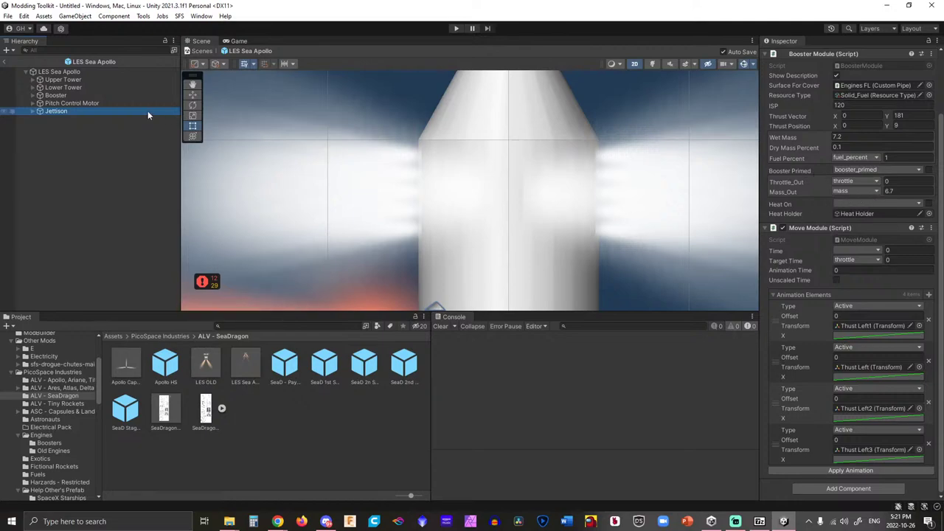
{"action": "left_click", "coordinate": [92, 95]}
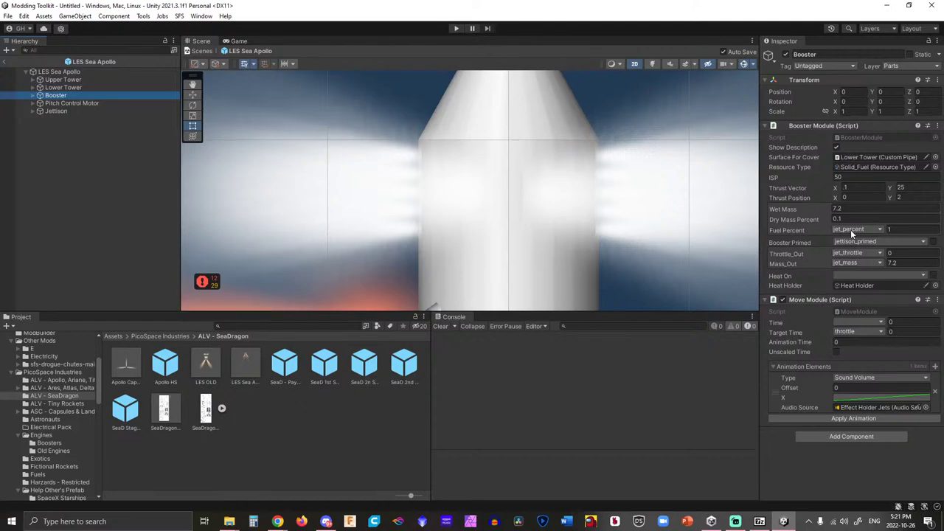
Set the Jettison Booster Module's Wet Mass to 0.5 and its Mass_Out mass value to 0.5.
{"action": "left_click", "coordinate": [51, 112]}
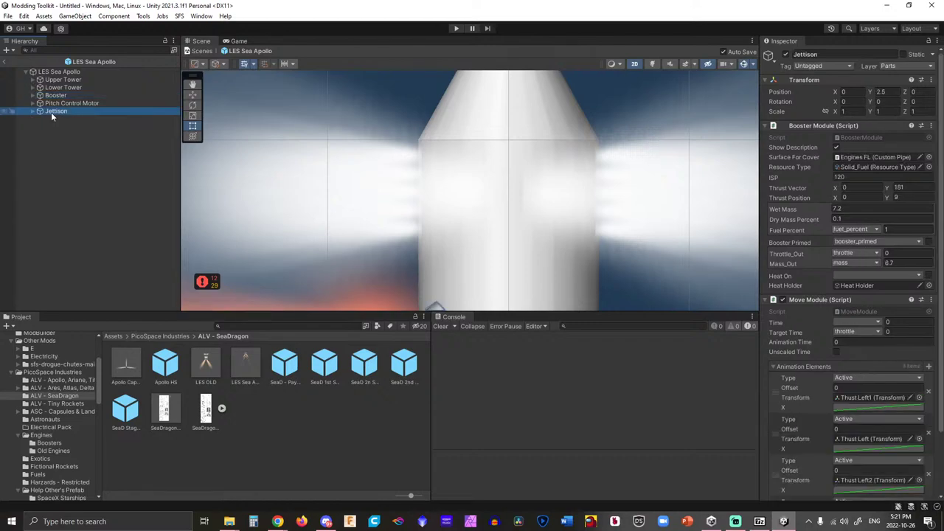
{"action": "left_click", "coordinate": [841, 210]}
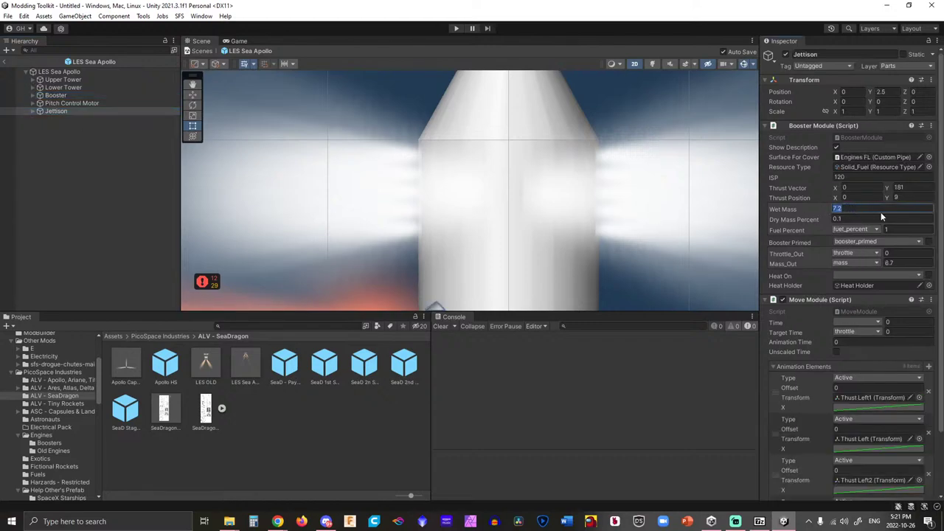
{"action": "type", "text": "0.5"}
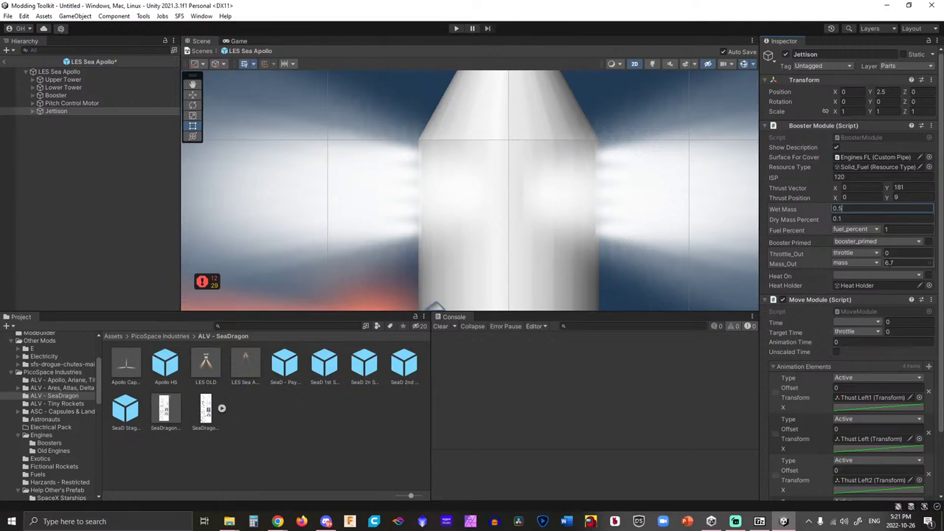
{"action": "key", "text": "Return"}
{"action": "left_click", "coordinate": [871, 264]}
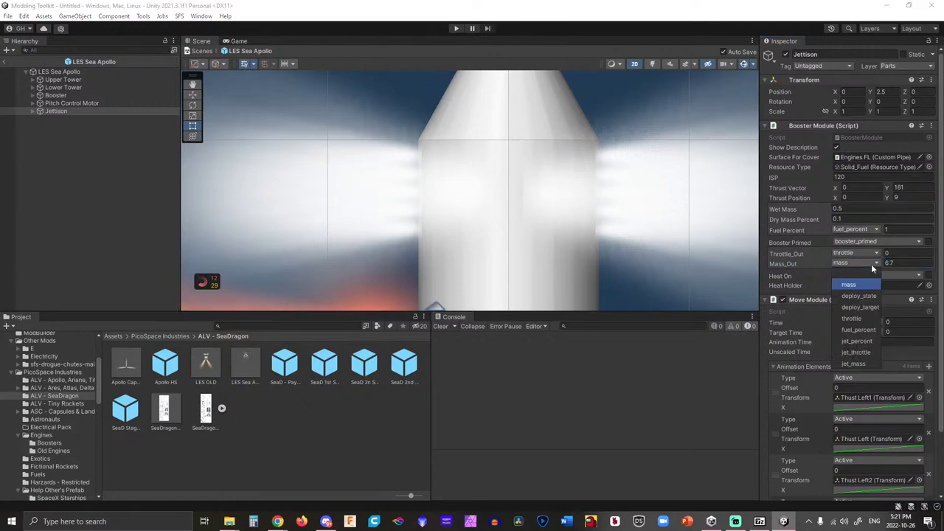
{"action": "left_click", "coordinate": [907, 262]}
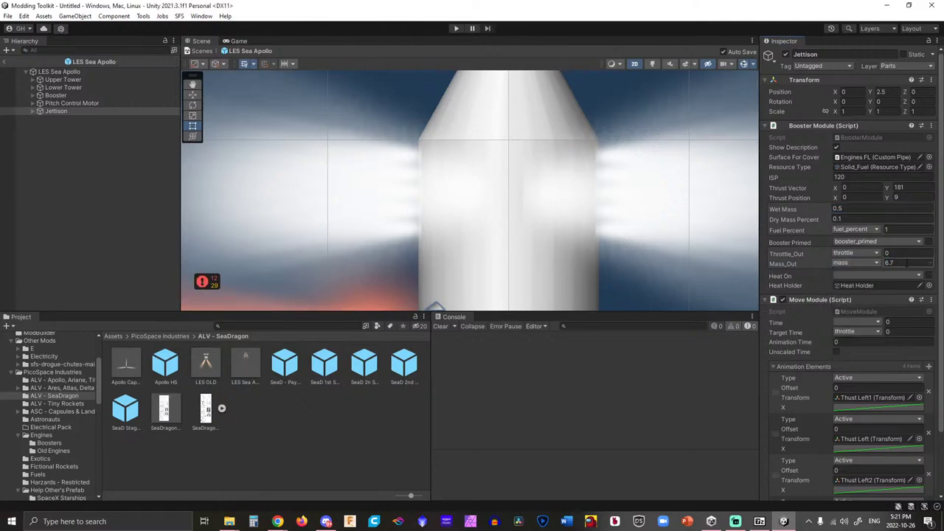
{"action": "type", "text": "0.5"}
Check the Booster values and the LES Sea Apollo part's Mass formula, then reselect Jettison.
{"action": "left_click", "coordinate": [83, 96]}
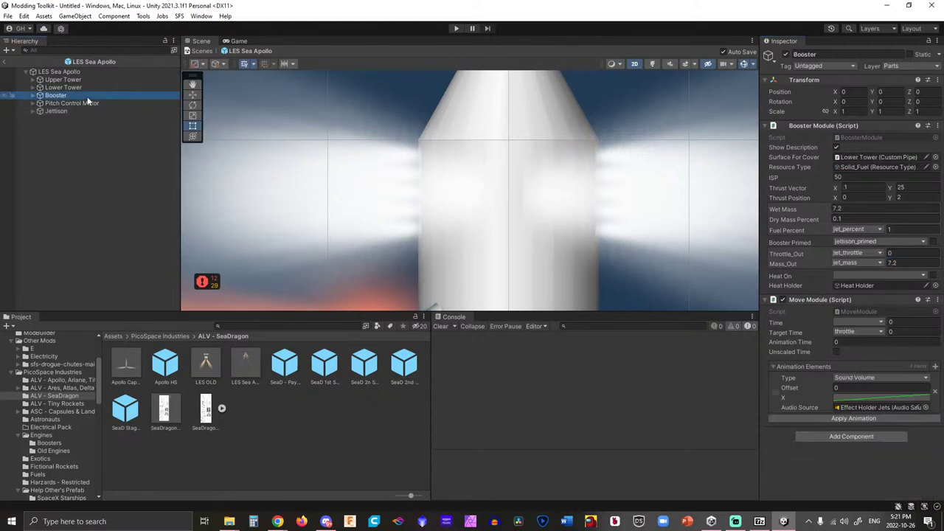
{"action": "left_click", "coordinate": [82, 72]}
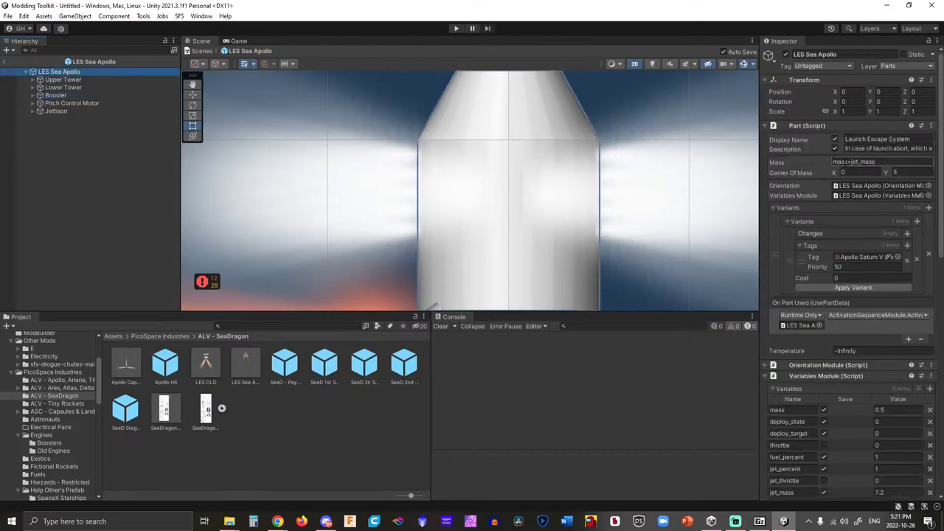
{"action": "left_click", "coordinate": [886, 163]}
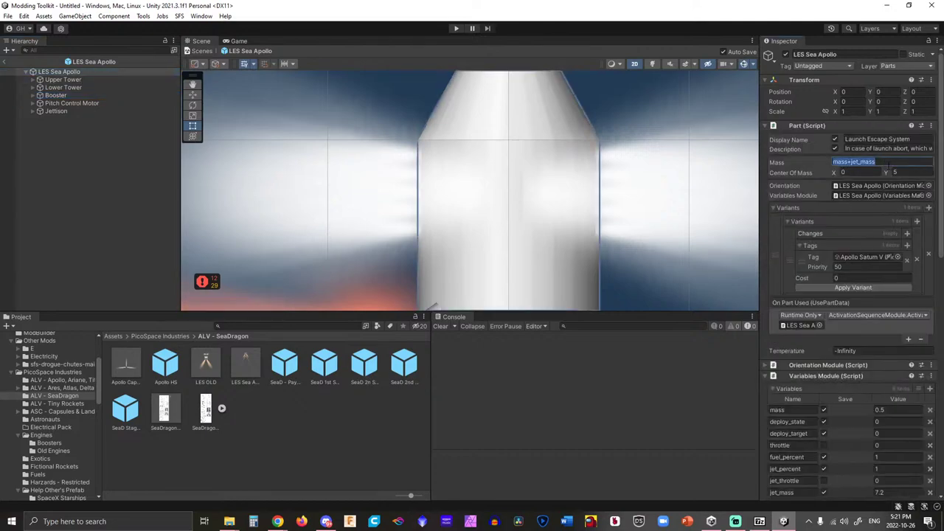
{"action": "left_click", "coordinate": [89, 110]}
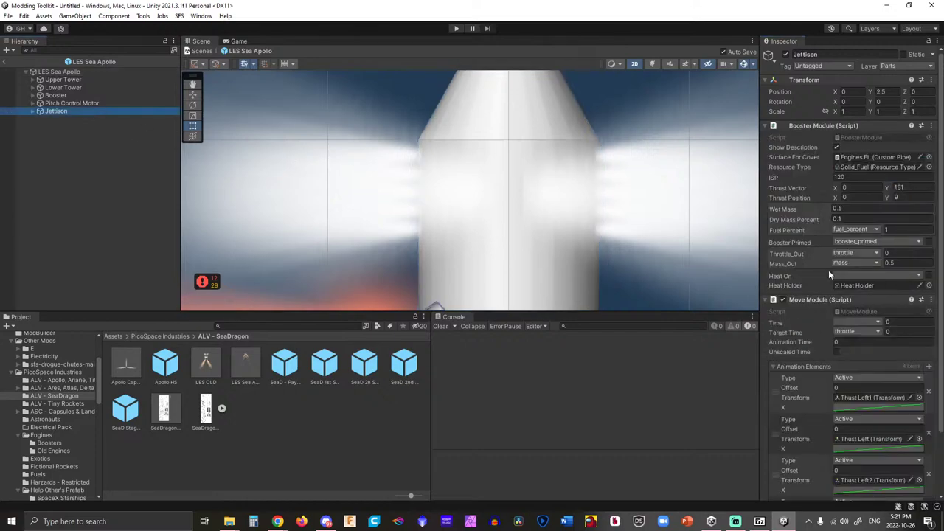
After checking Nozzle Left, switch the Booster Move Module's Target Time from throttle to jet_throttle.
{"action": "scroll", "coordinate": [828, 270], "scroll_direction": "down", "scroll_amount": 5}
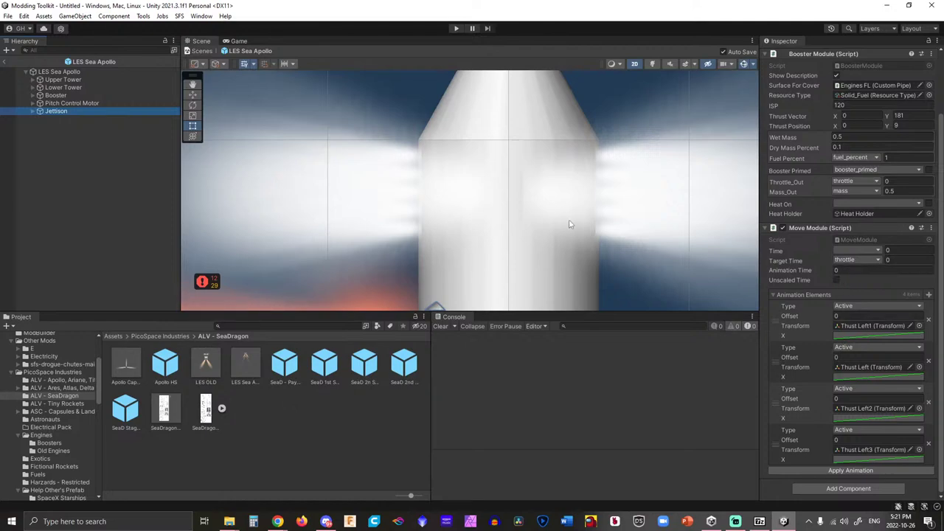
{"action": "left_click", "coordinate": [33, 97]}
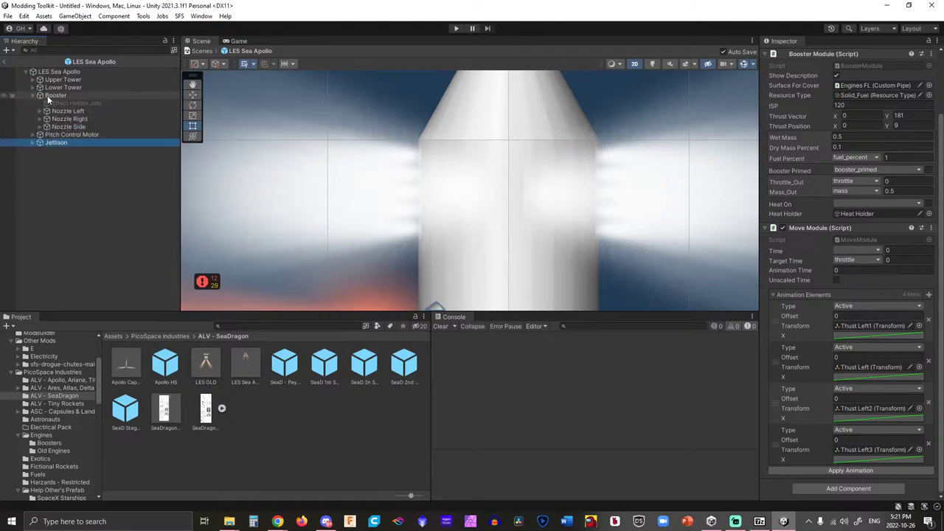
{"action": "left_click", "coordinate": [55, 111]}
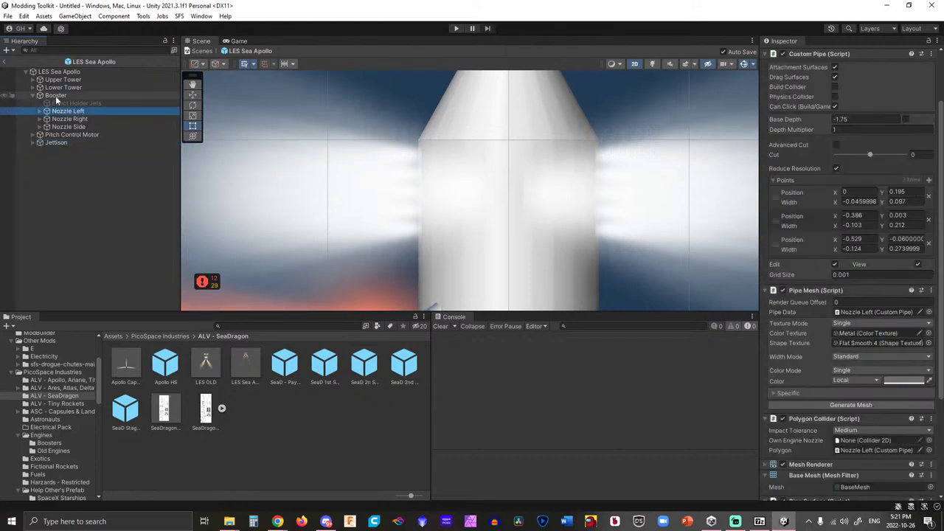
{"action": "left_click", "coordinate": [56, 97]}
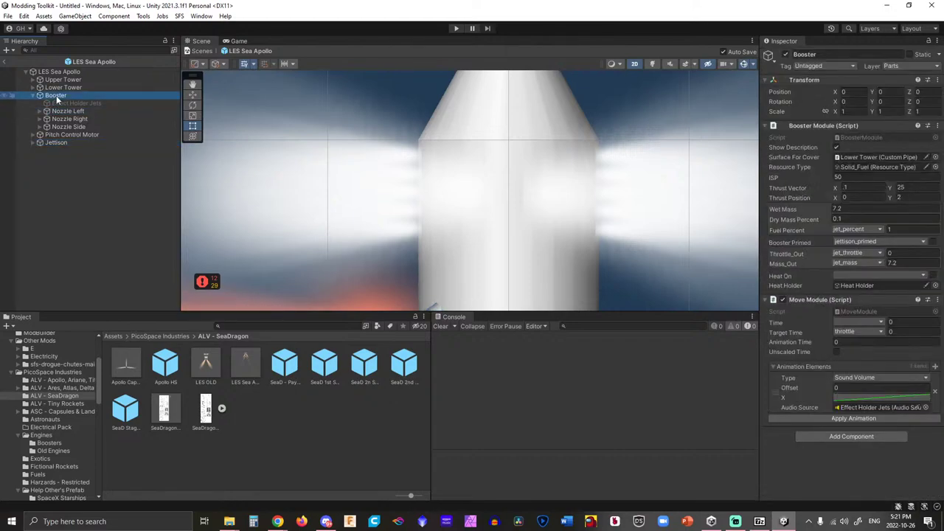
{"action": "left_click", "coordinate": [863, 332]}
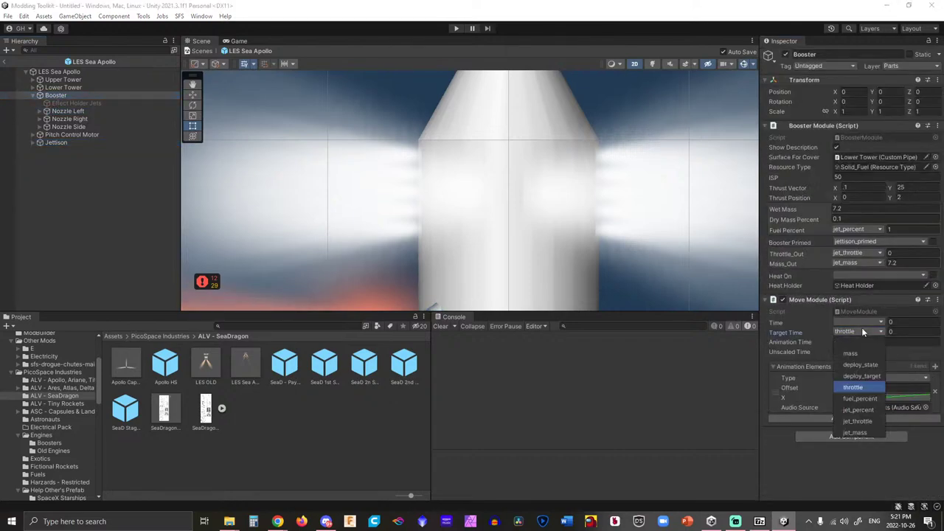
{"action": "left_click", "coordinate": [872, 422]}
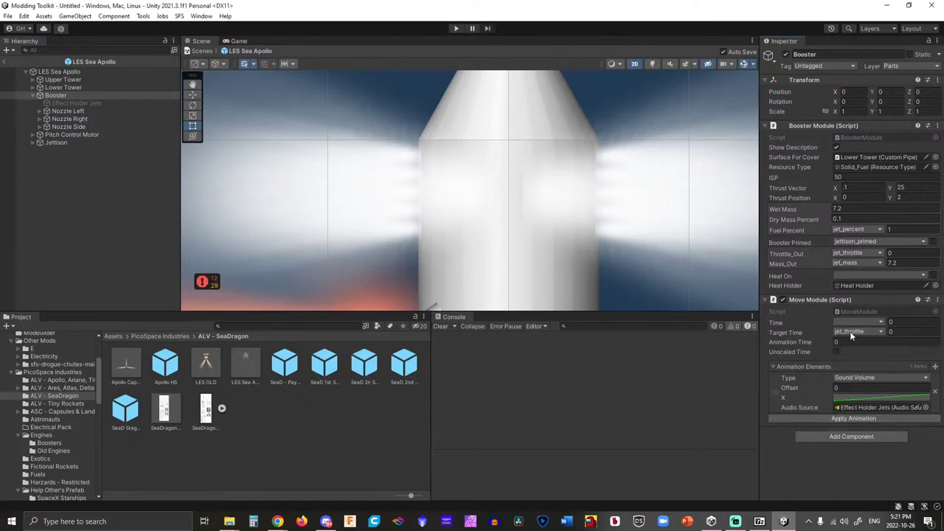
Review the Nozzle Left, Booster and LES Sea Apollo part module settings in the Inspector.
{"action": "left_click", "coordinate": [73, 111]}
{"action": "scroll", "coordinate": [247, 159], "scroll_direction": "down", "scroll_amount": 5}
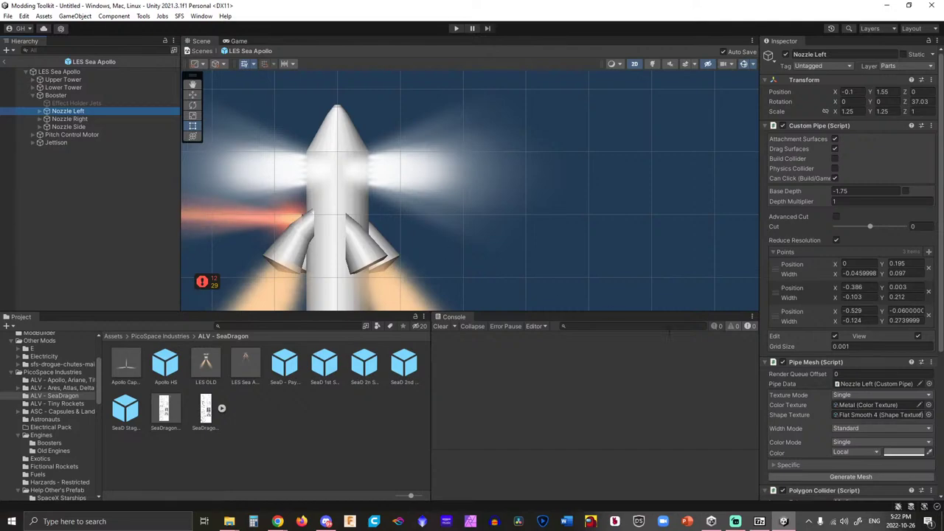
{"action": "scroll", "coordinate": [805, 366], "scroll_direction": "down", "scroll_amount": 5}
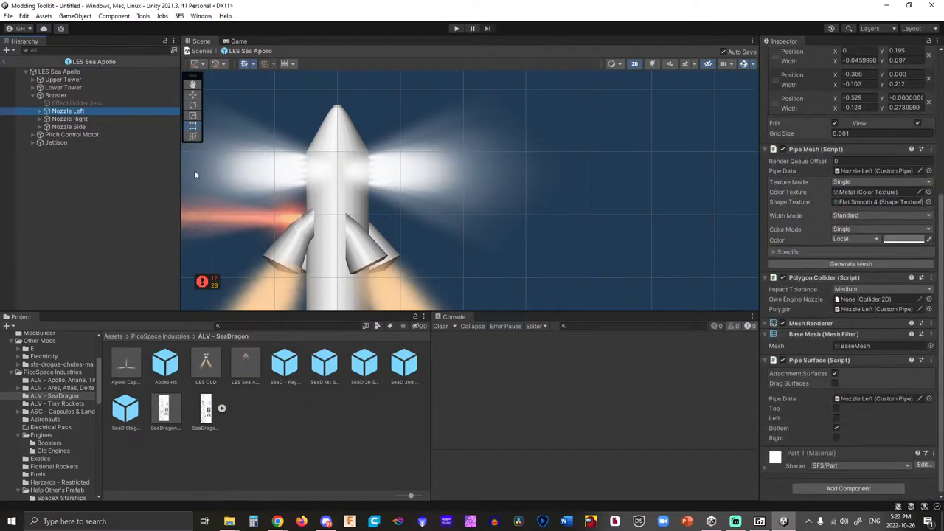
{"action": "left_click", "coordinate": [56, 96]}
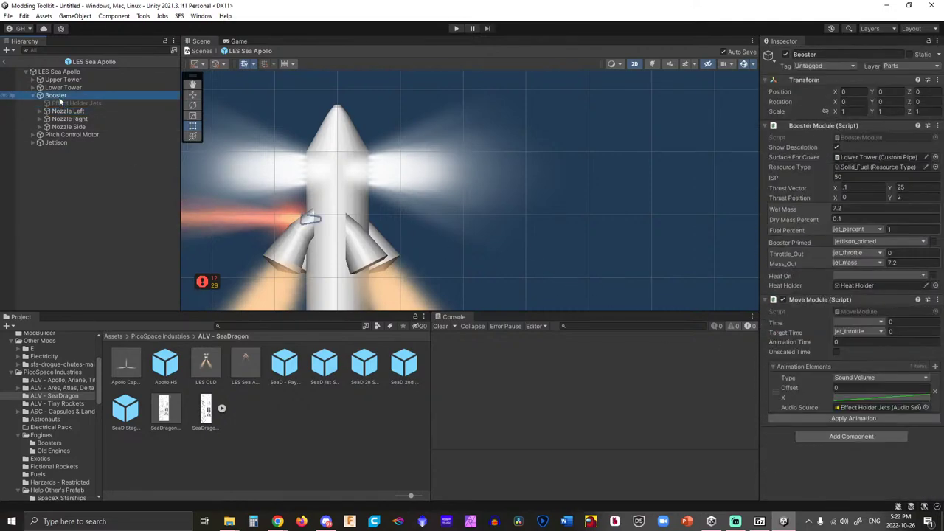
{"action": "left_click", "coordinate": [60, 71]}
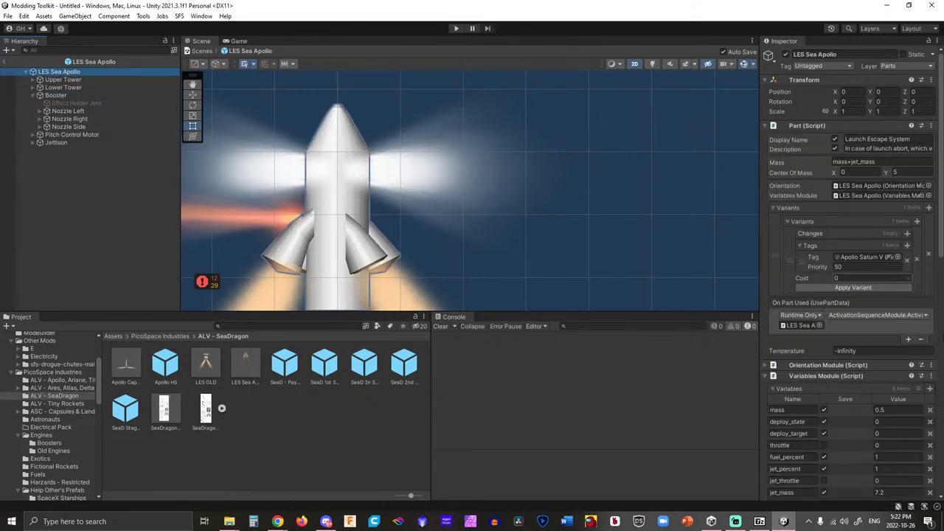
{"action": "scroll", "coordinate": [871, 332], "scroll_direction": "down", "scroll_amount": 5}
{"action": "scroll", "coordinate": [871, 330], "scroll_direction": "down", "scroll_amount": 3}
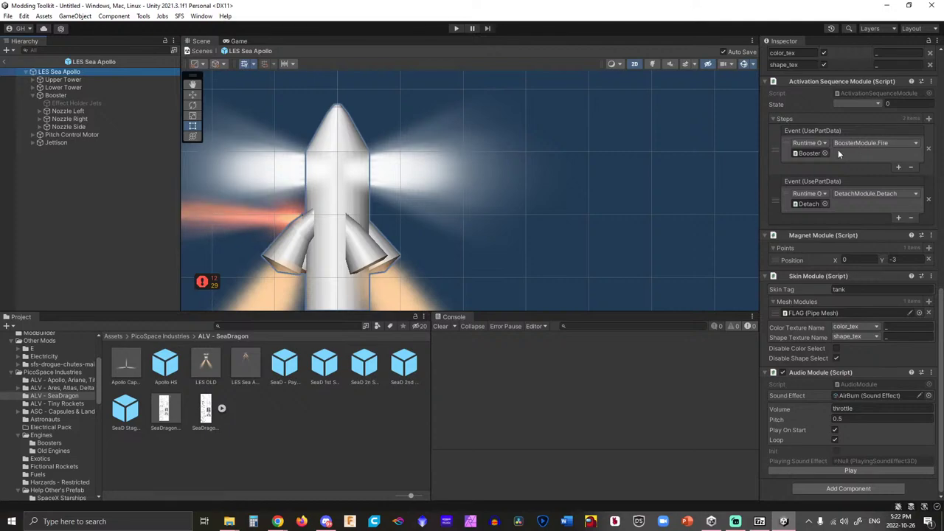
{"action": "left_click", "coordinate": [74, 95]}
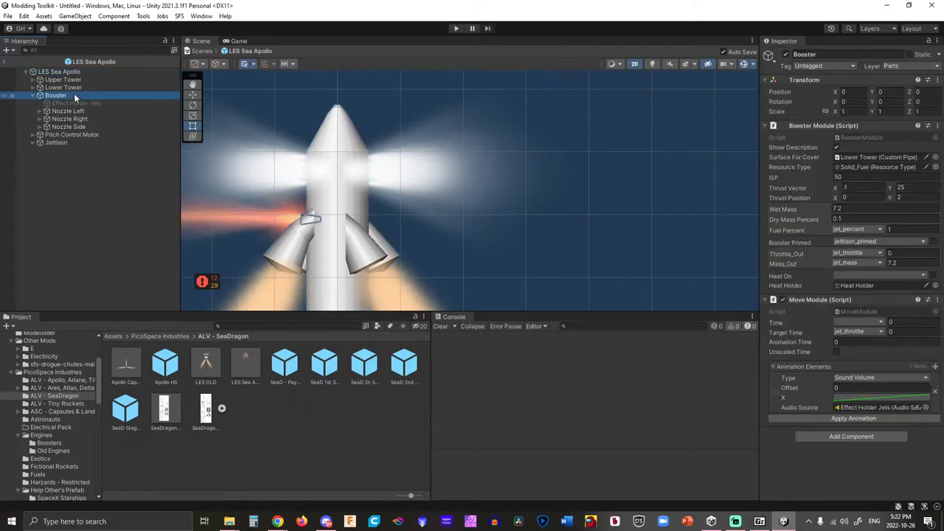
{"action": "left_click", "coordinate": [68, 111]}
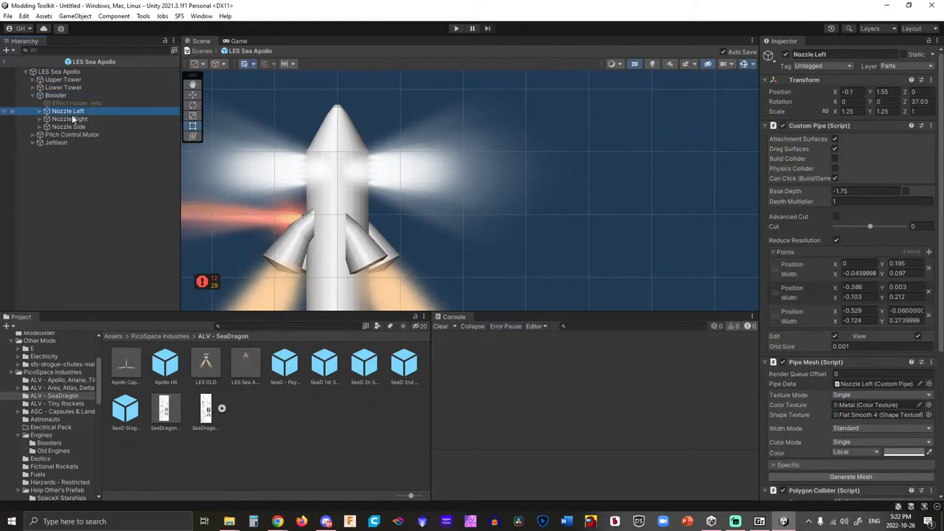
{"action": "scroll", "coordinate": [804, 233], "scroll_direction": "down", "scroll_amount": 5}
{"action": "scroll", "coordinate": [804, 232], "scroll_direction": "down", "scroll_amount": 2}
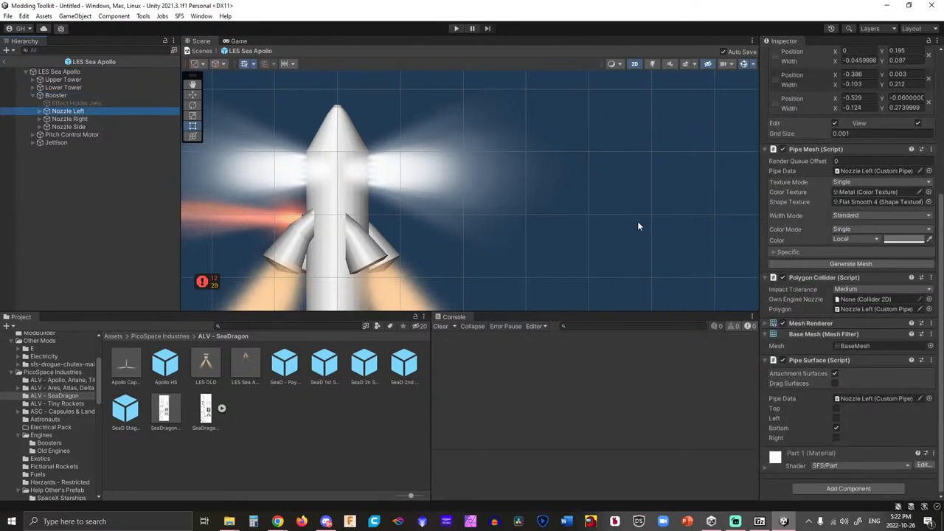
Inspect Nozzle Side, Nozzle Right, Effect Holder Jets, then Lower Tower and Upper Tower pipe settings.
{"action": "left_click", "coordinate": [104, 127]}
{"action": "left_click", "coordinate": [102, 120]}
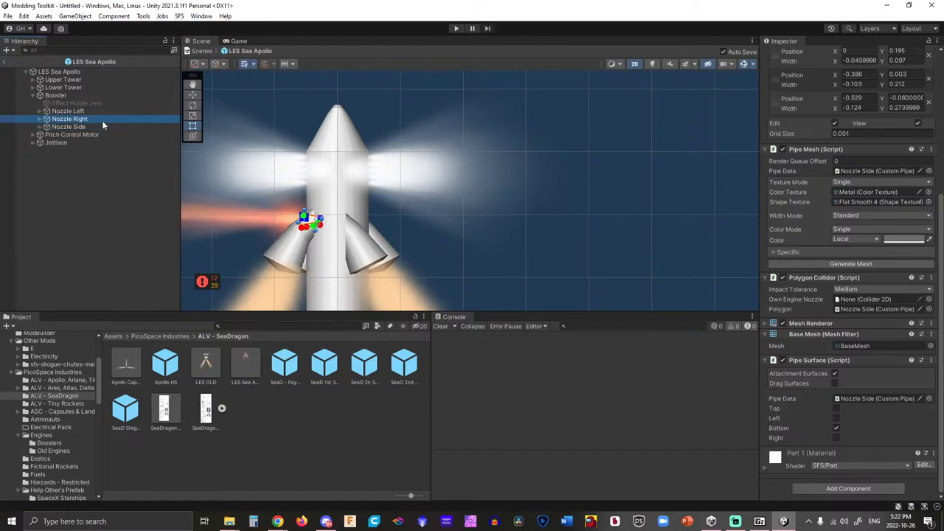
{"action": "left_click", "coordinate": [95, 103]}
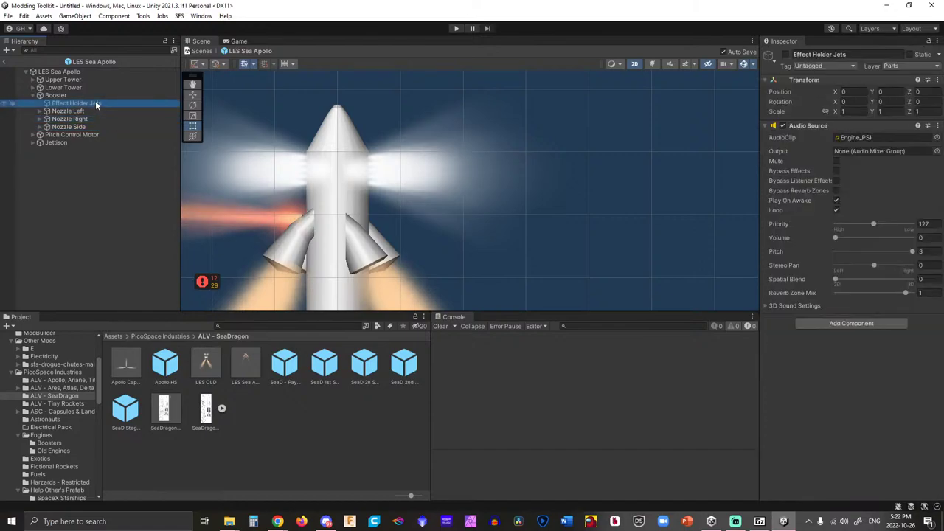
{"action": "left_click", "coordinate": [95, 101]}
{"action": "left_click", "coordinate": [93, 96]}
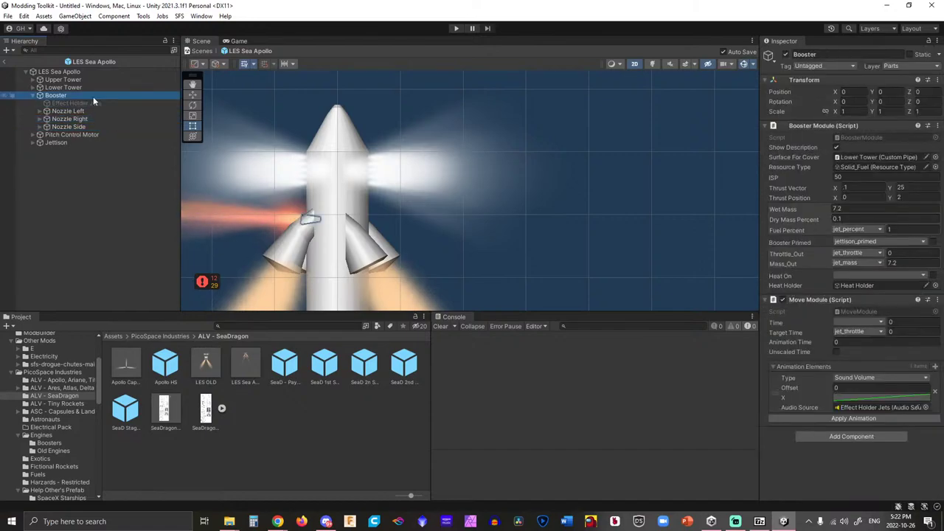
{"action": "left_click", "coordinate": [81, 89]}
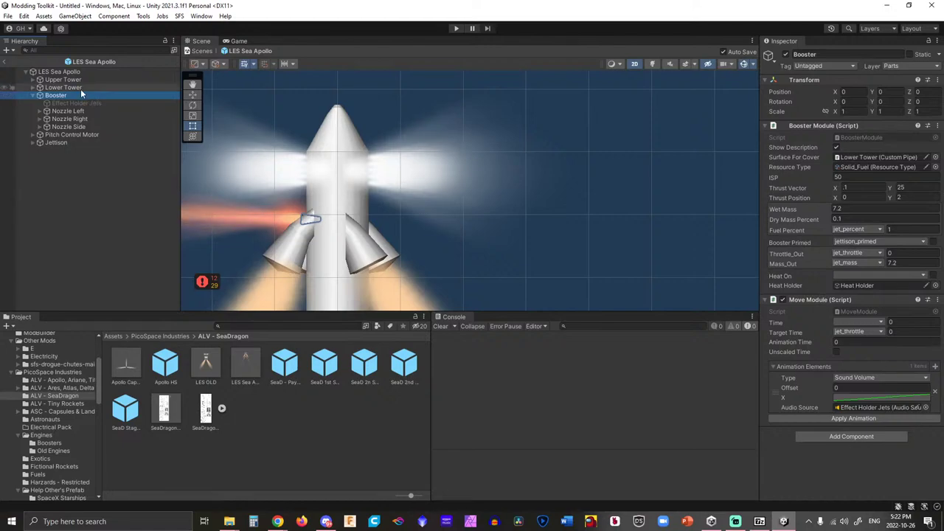
{"action": "left_click", "coordinate": [59, 79]}
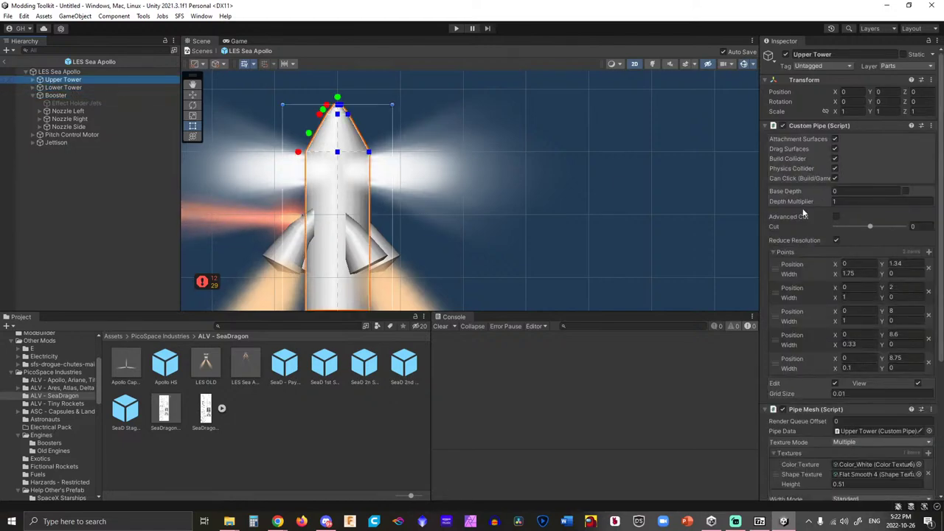
Peek at Upper Tower's child pieces, then select the Booster and frame it in the Scene view.
{"action": "scroll", "coordinate": [773, 219], "scroll_direction": "down", "scroll_amount": 5}
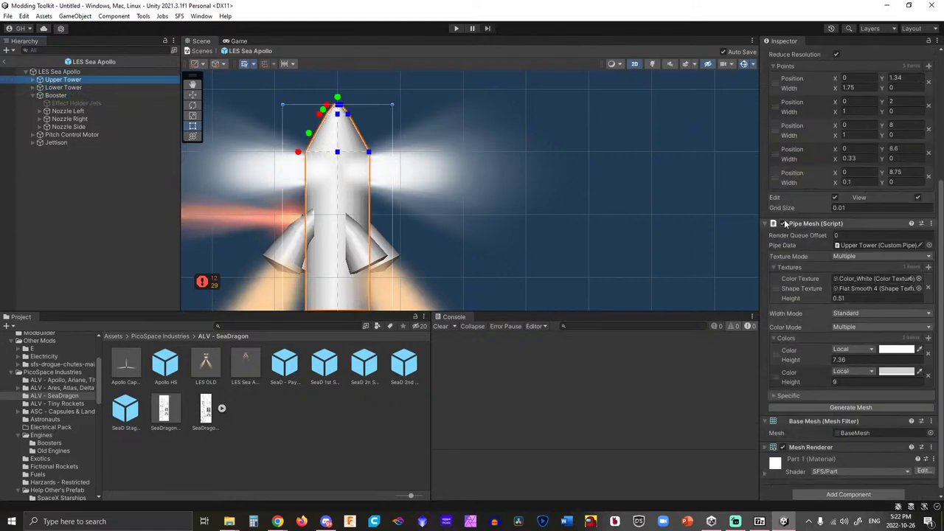
{"action": "left_click", "coordinate": [32, 79]}
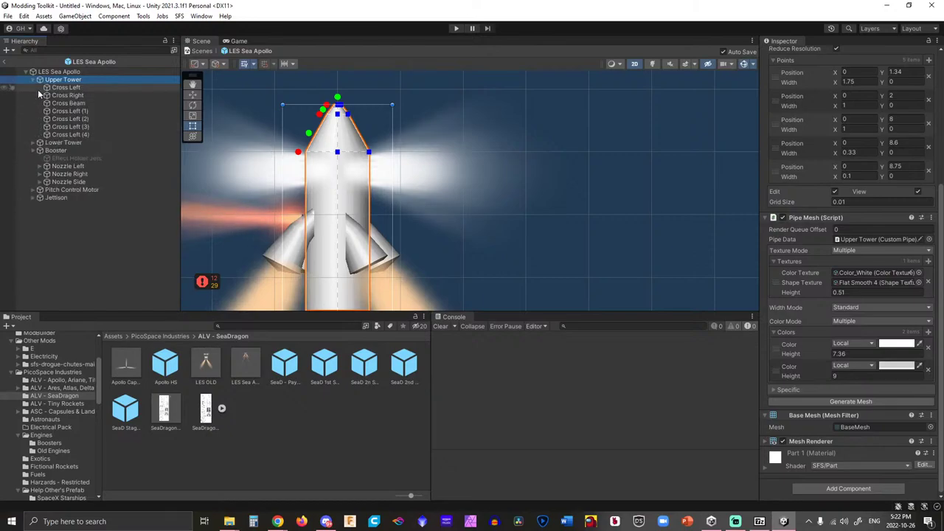
{"action": "left_click", "coordinate": [32, 79]}
{"action": "left_click", "coordinate": [55, 95]}
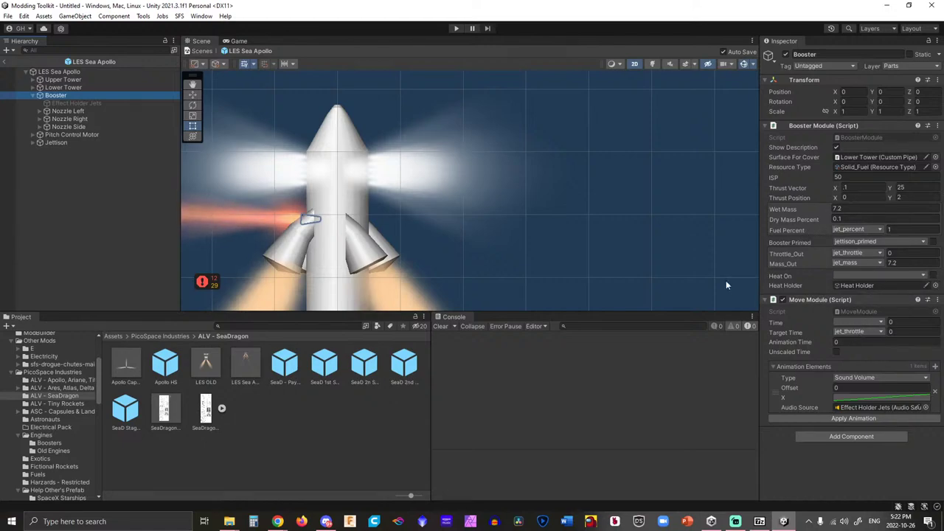
{"action": "scroll", "coordinate": [682, 260], "scroll_direction": "down", "scroll_amount": 5}
{"action": "key", "text": "f"}
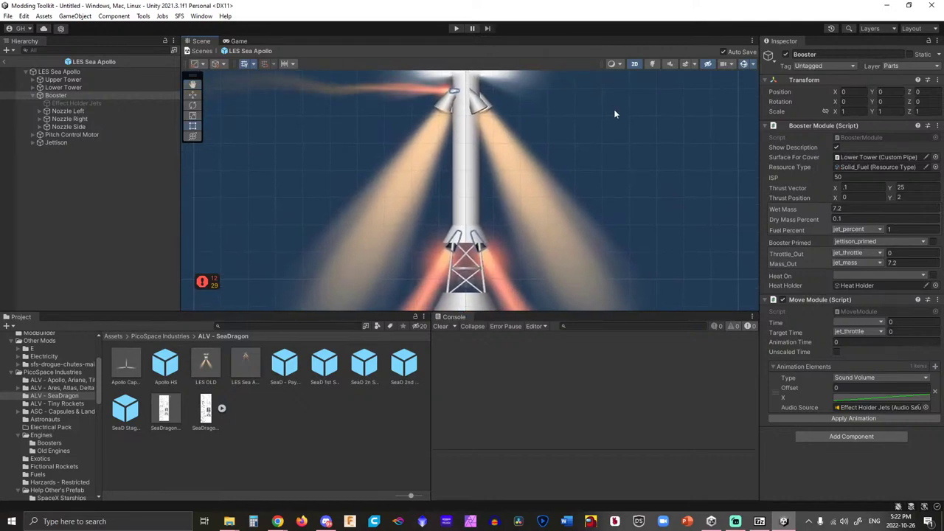
{"action": "scroll", "coordinate": [609, 142], "scroll_direction": "down", "scroll_amount": 3}
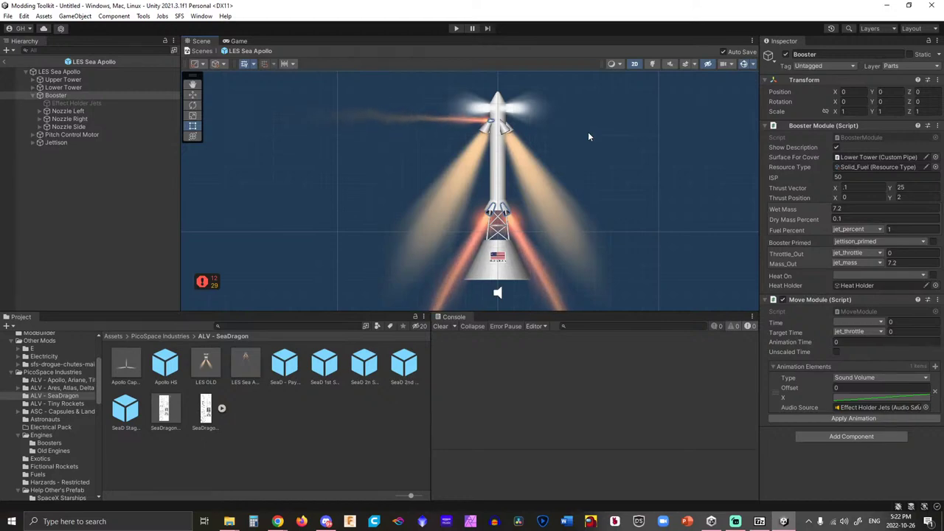
Expand Jettison and Engines FL, reviewing Jettison's booster settings and Engines FL's pipe settings.
{"action": "left_click", "coordinate": [31, 143]}
{"action": "left_click", "coordinate": [61, 146]}
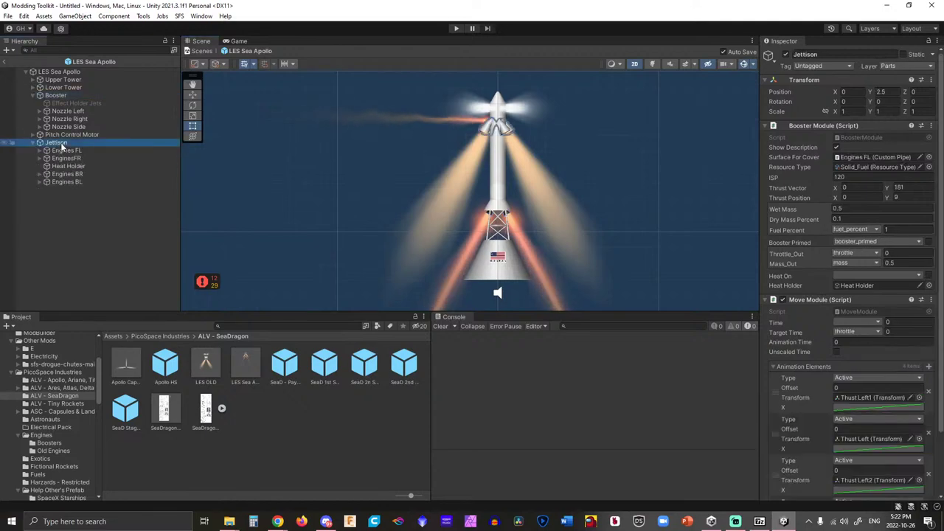
{"action": "scroll", "coordinate": [837, 329], "scroll_direction": "down", "scroll_amount": 3}
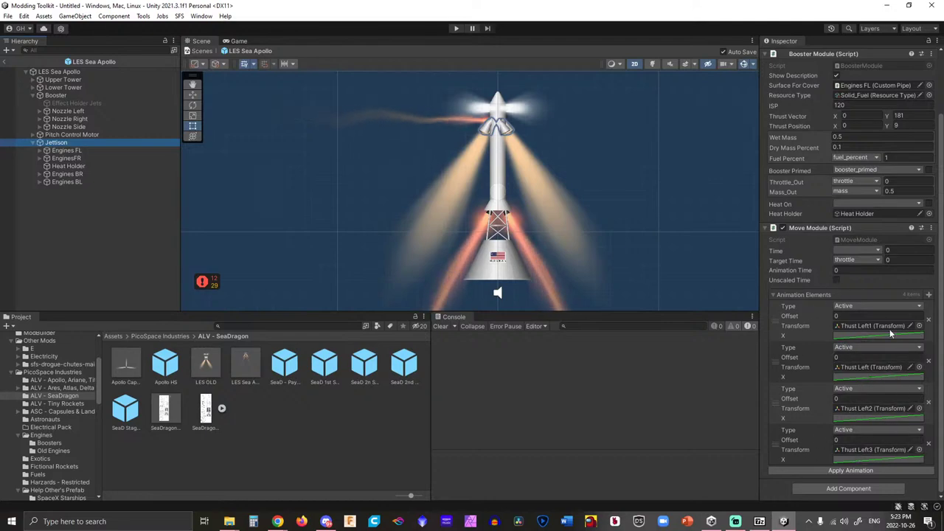
{"action": "left_click", "coordinate": [41, 150]}
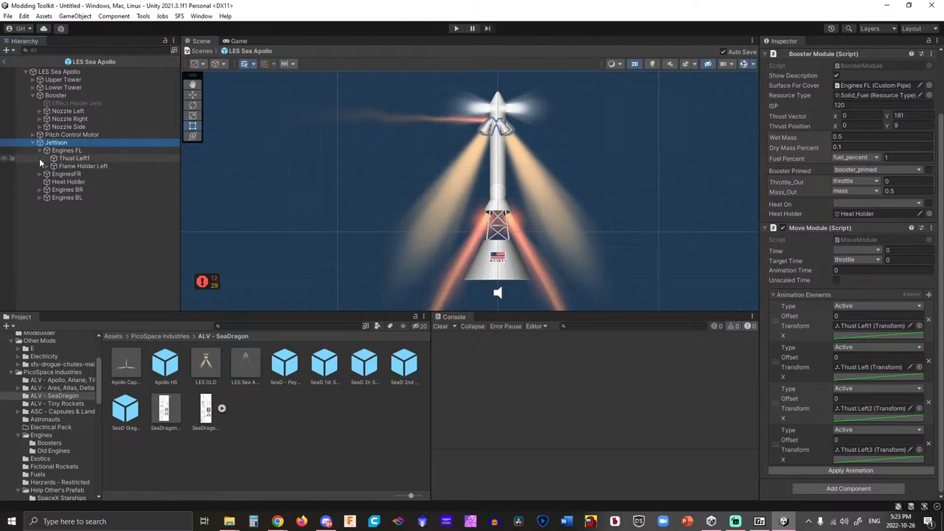
{"action": "left_click", "coordinate": [60, 158]}
{"action": "left_click", "coordinate": [59, 151]}
Inspect the Thust Left1 exhaust sprite and Flame Holder Left with its Flame child.
{"action": "left_click", "coordinate": [59, 158]}
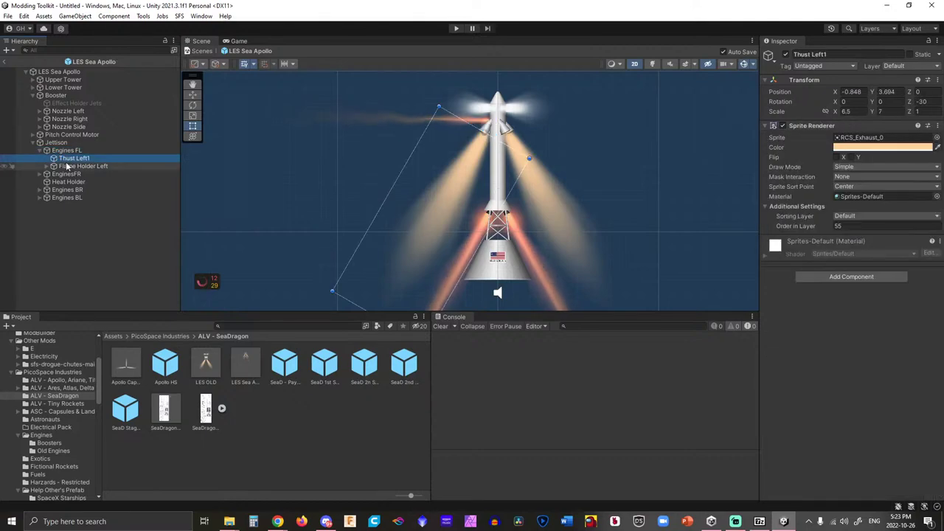
{"action": "left_click", "coordinate": [62, 166]}
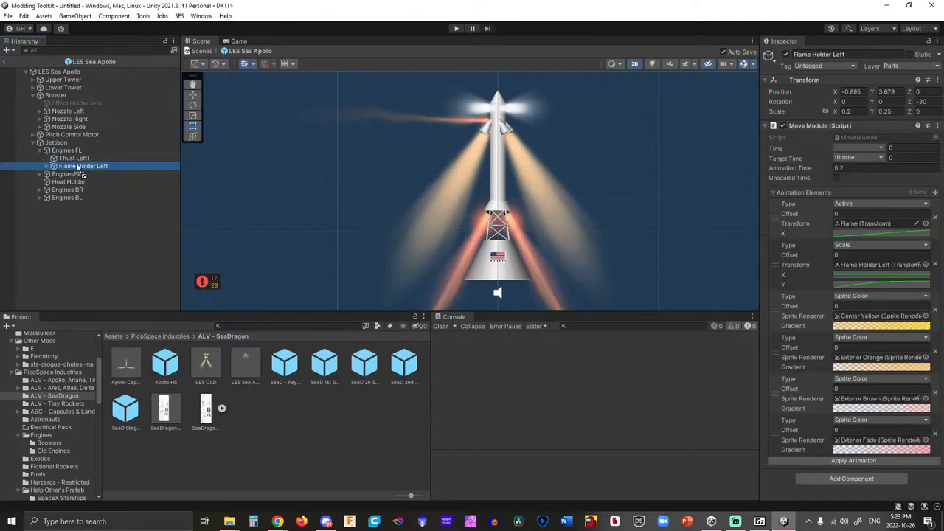
{"action": "scroll", "coordinate": [292, 187], "scroll_direction": "down", "scroll_amount": 2}
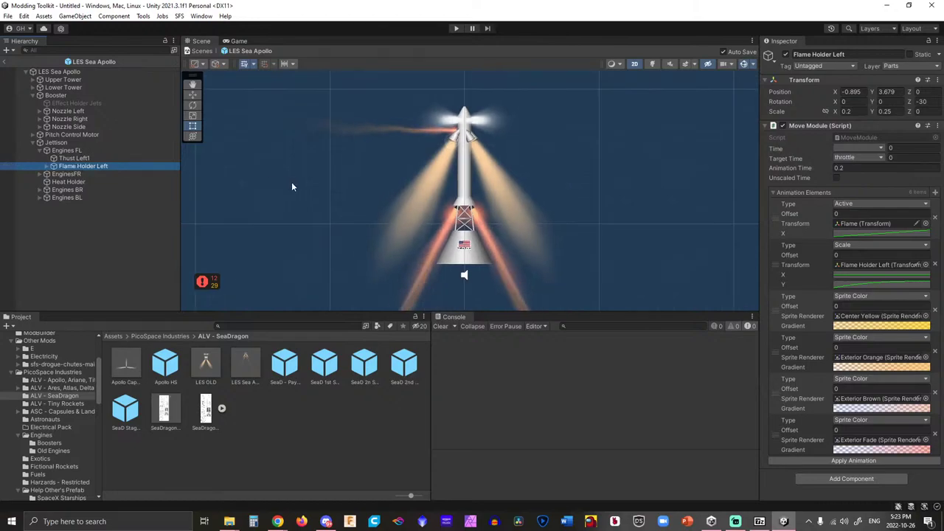
{"action": "left_click", "coordinate": [46, 166]}
{"action": "left_click", "coordinate": [71, 158]}
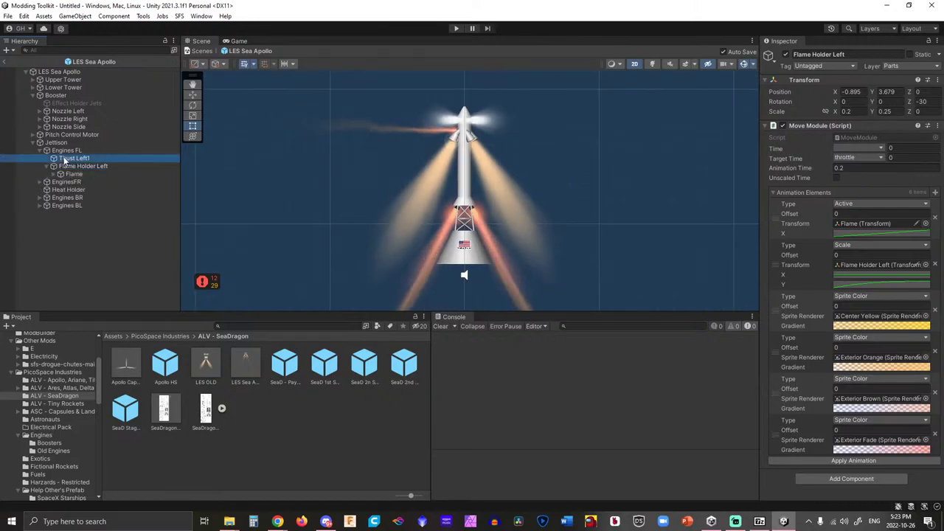
{"action": "left_click", "coordinate": [59, 150]}
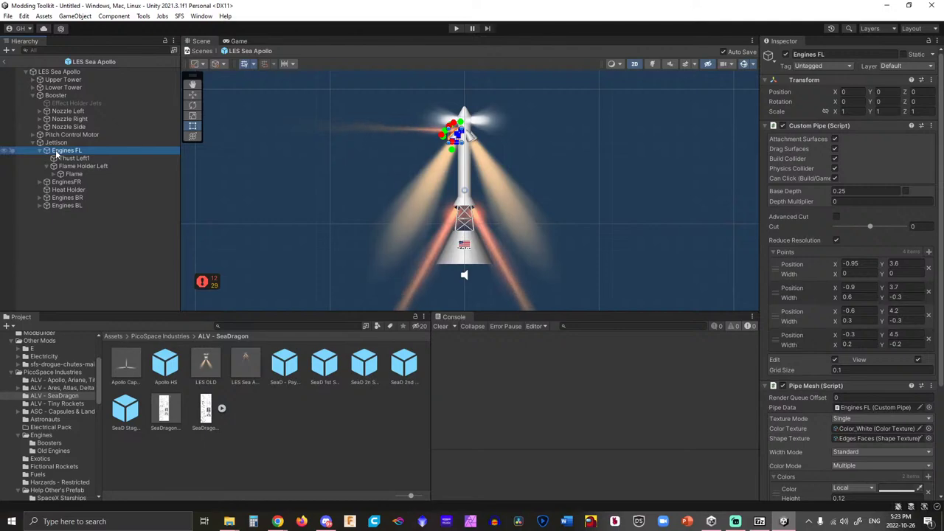
{"action": "left_click", "coordinate": [68, 159]}
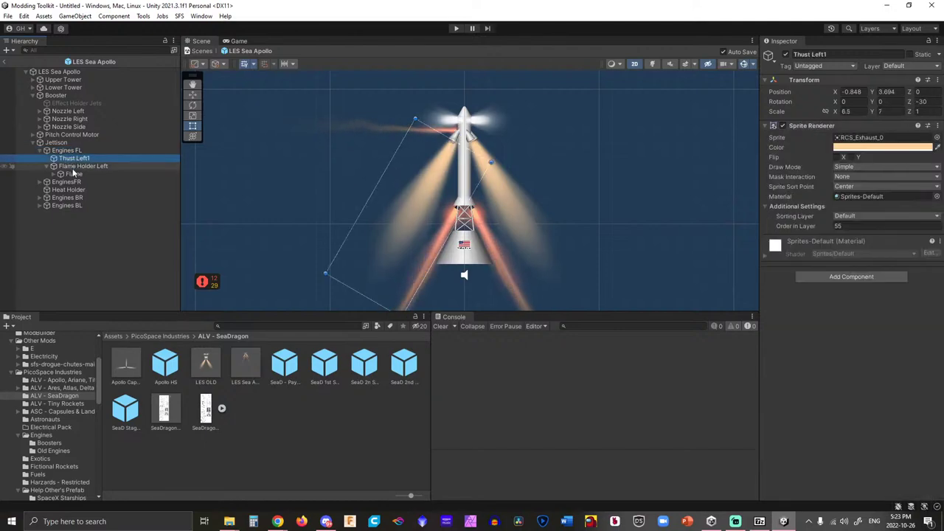
{"action": "left_click", "coordinate": [65, 151]}
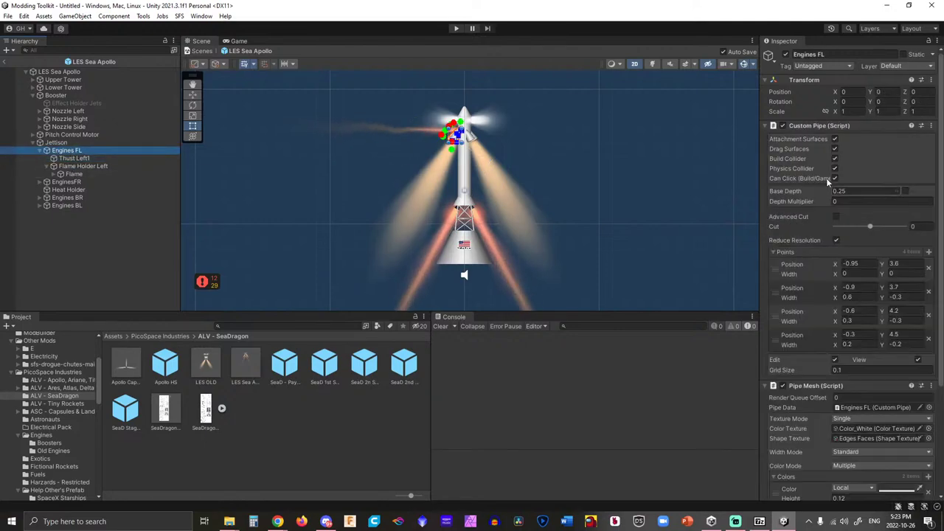
{"action": "scroll", "coordinate": [826, 178], "scroll_direction": "down", "scroll_amount": 4}
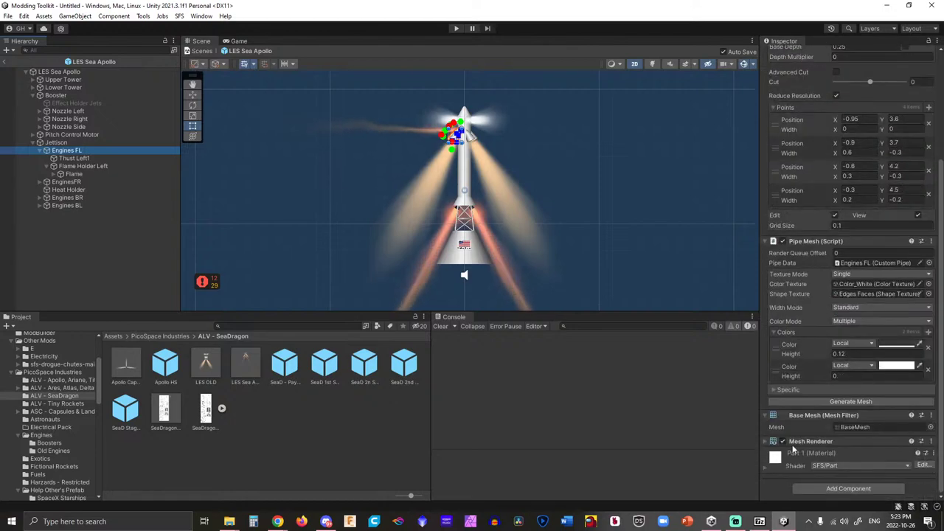
{"action": "scroll", "coordinate": [451, 146], "scroll_direction": "up", "scroll_amount": 5}
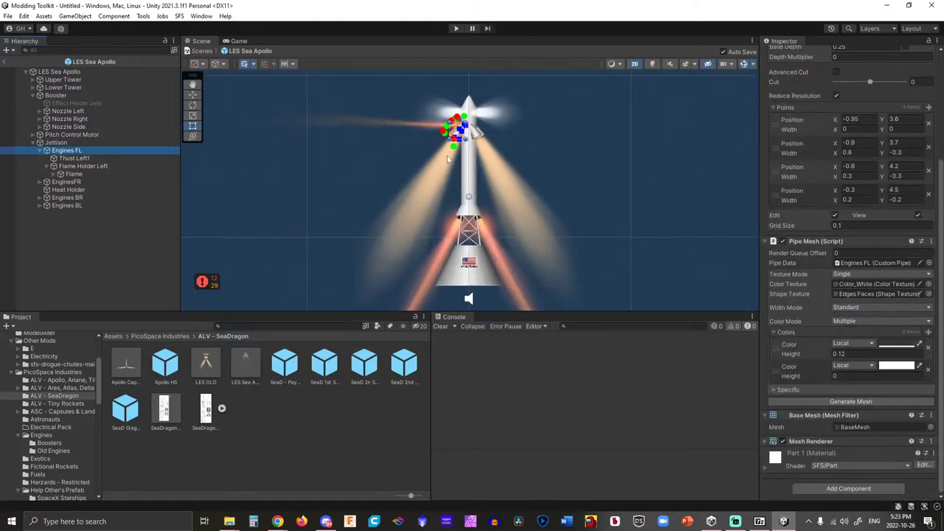
{"action": "left_click", "coordinate": [71, 158]}
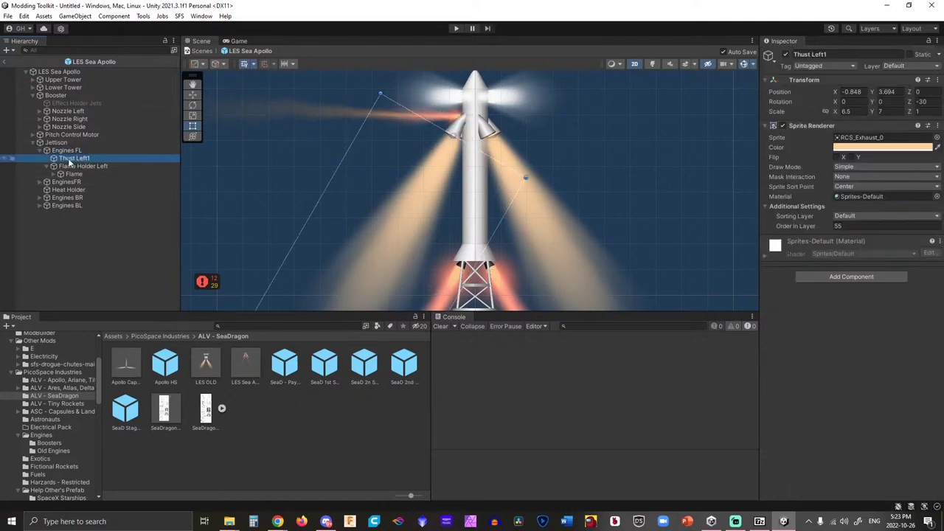
Move Thust Left1 and Flame Holder Left from Engines FL under Jettison, then delete Engines FL.
{"action": "left_click_drag", "start_coordinate": [71, 158], "coordinate": [66, 148]}
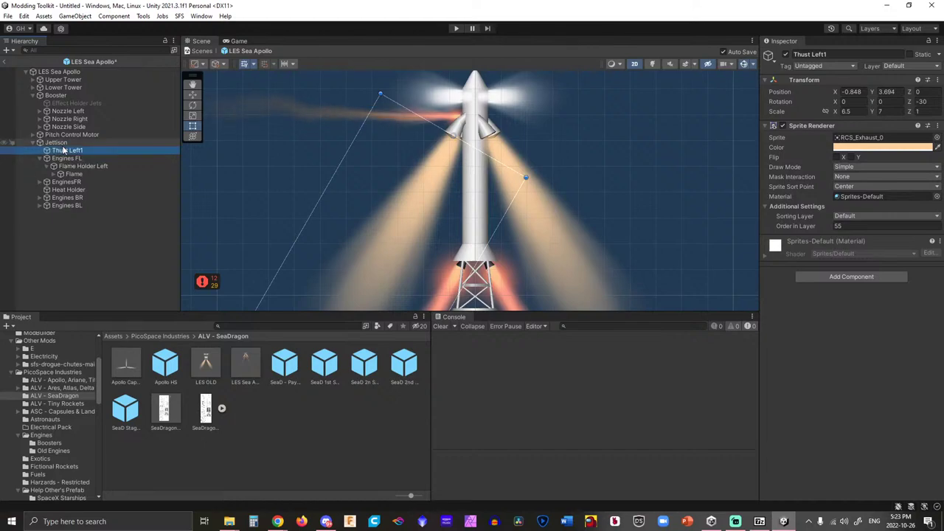
{"action": "left_click", "coordinate": [75, 166]}
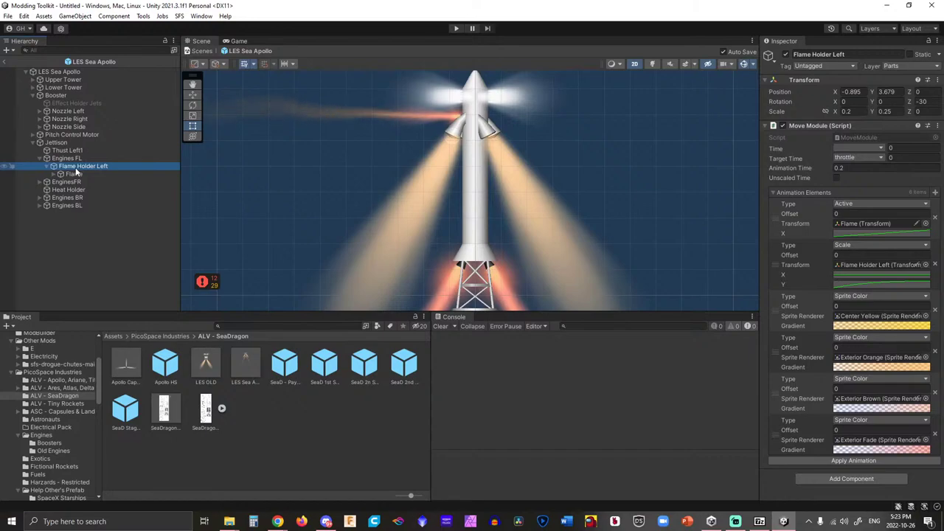
{"action": "left_click_drag", "start_coordinate": [75, 171], "coordinate": [74, 159]}
{"action": "left_click", "coordinate": [65, 166]}
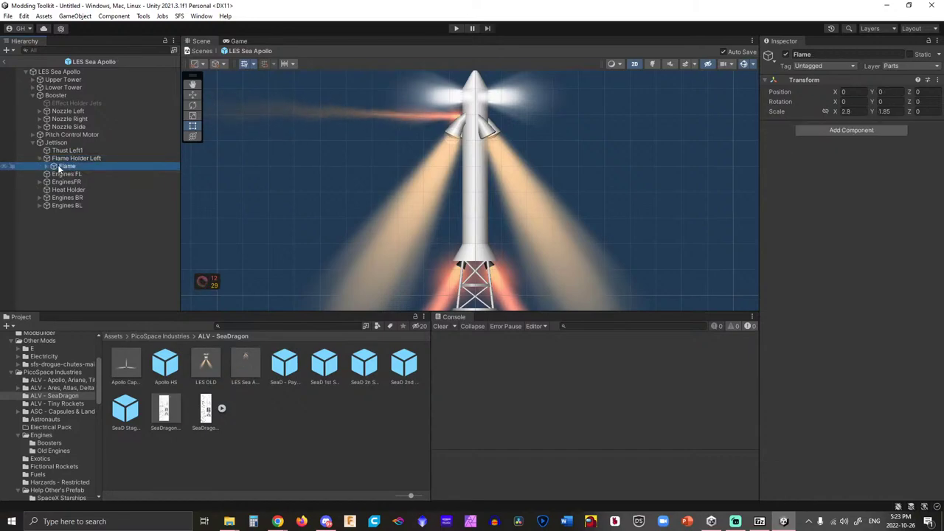
{"action": "left_click", "coordinate": [41, 159]}
{"action": "left_click", "coordinate": [57, 166]}
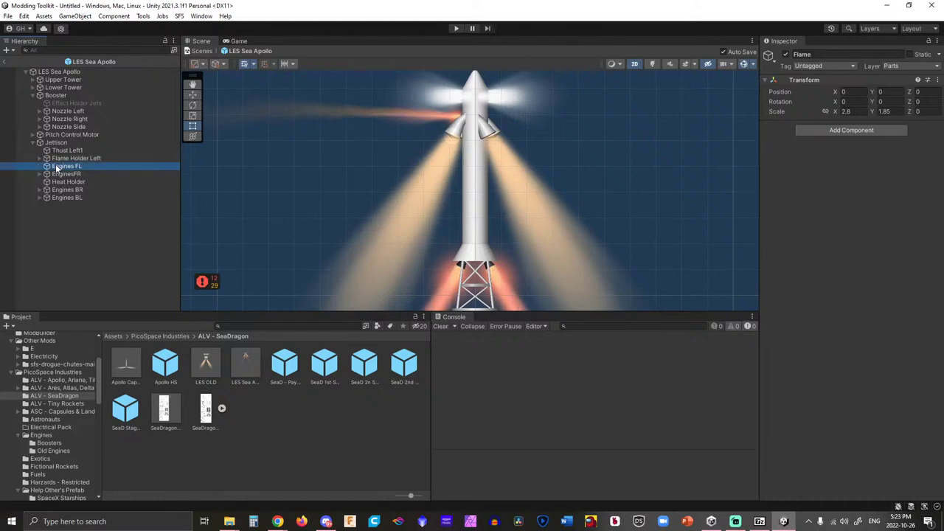
{"action": "key", "text": "Delete"}
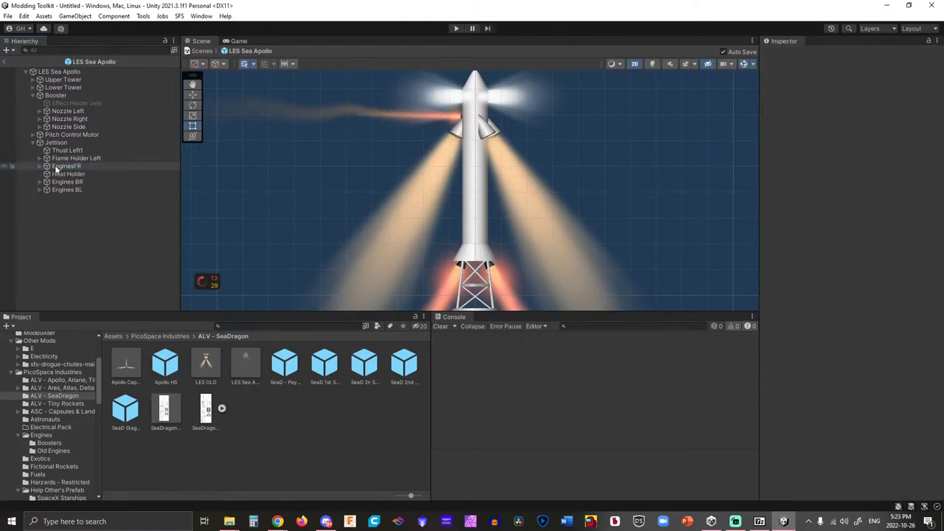
Move Engines FR's Thust Left and Flame Holder Left under Jettison, then delete Engines FR.
{"action": "left_click", "coordinate": [42, 166]}
{"action": "left_click", "coordinate": [71, 174]}
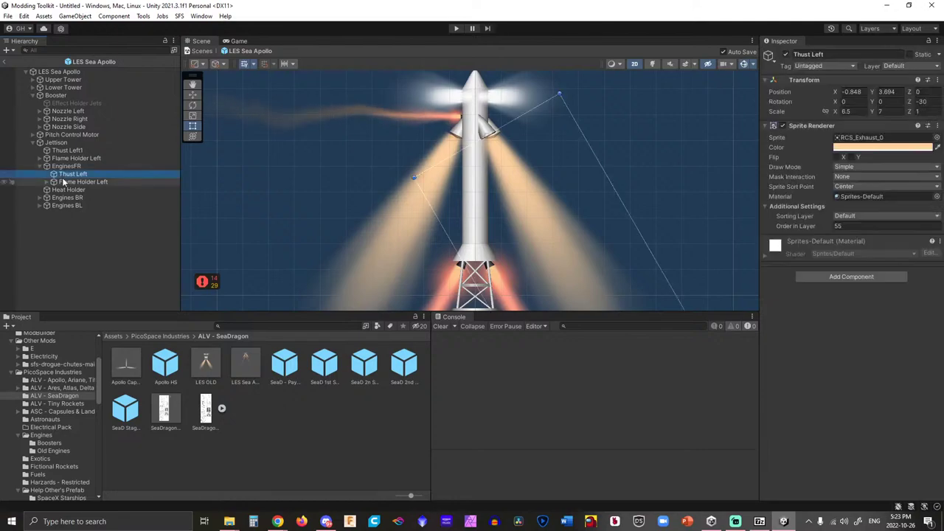
{"action": "left_click", "coordinate": [78, 181]}
{"action": "left_click_drag", "start_coordinate": [78, 182], "coordinate": [70, 163]}
{"action": "left_click", "coordinate": [78, 181], "text": "ctrl"}
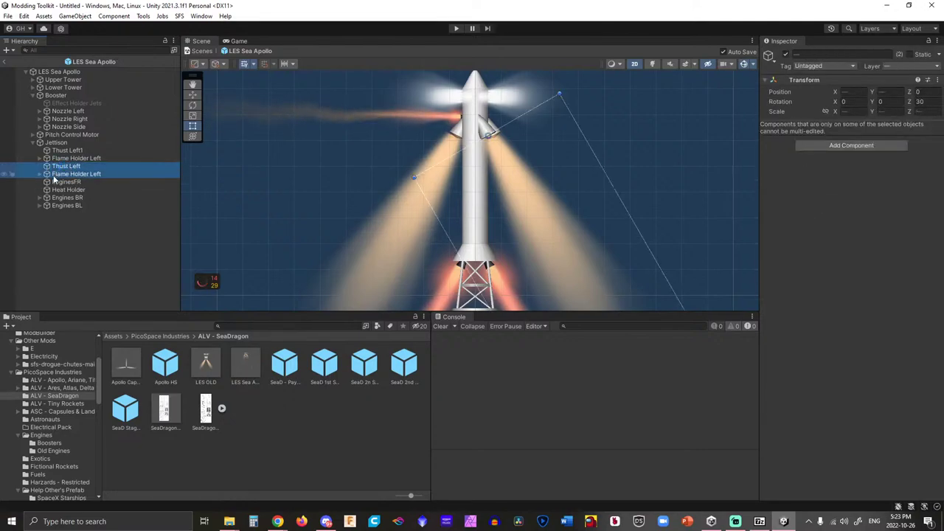
{"action": "left_click", "coordinate": [65, 182]}
{"action": "key", "text": "Delete"}
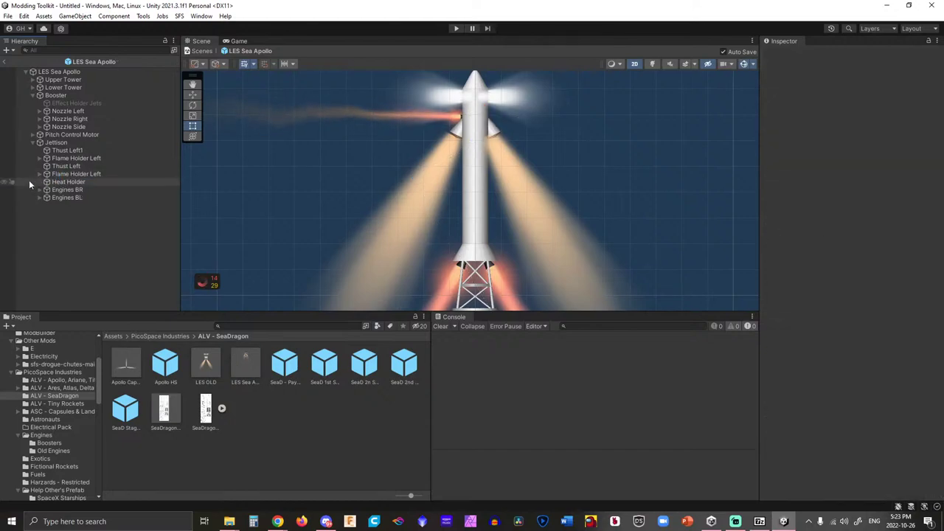
Move Engines BR's Thust Left2 and Flame Holder Left under Jettison, then delete Engines BR.
{"action": "left_click", "coordinate": [58, 189]}
{"action": "left_click", "coordinate": [41, 190]}
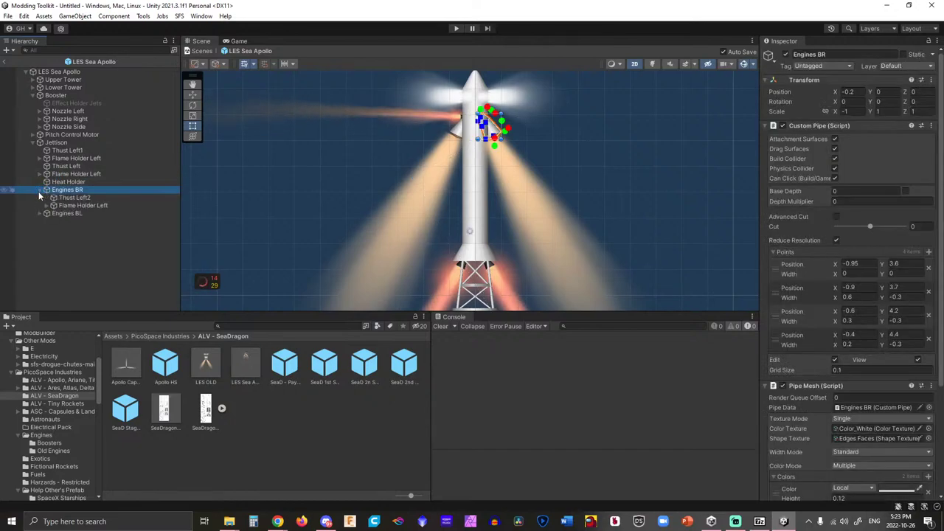
{"action": "left_click", "coordinate": [63, 198]}
{"action": "left_click_drag", "start_coordinate": [72, 205], "coordinate": [70, 187]}
{"action": "left_click", "coordinate": [66, 206]}
{"action": "key", "text": "Delete"}
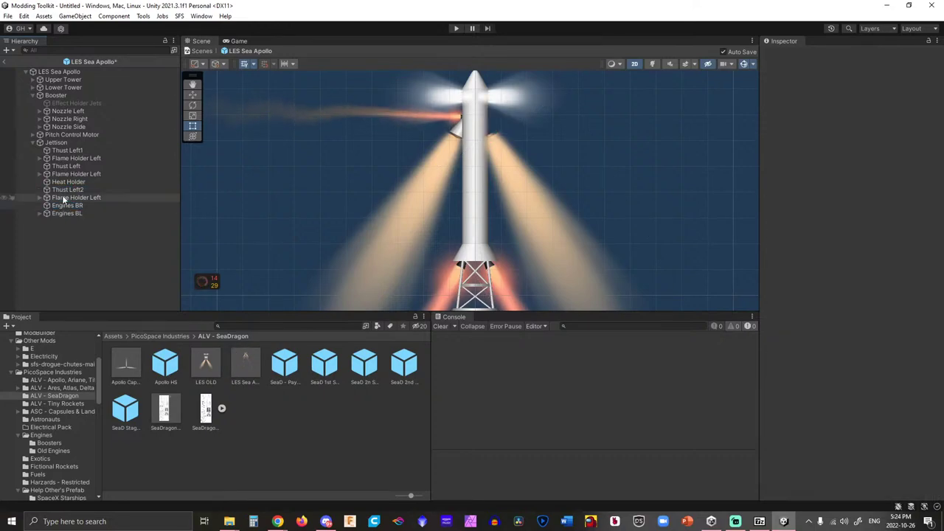
Move Engines BL's Thust Left3 and Flame Holder Left under Jettison, then delete Engines BL.
{"action": "left_click", "coordinate": [40, 205]}
{"action": "left_click", "coordinate": [74, 213]}
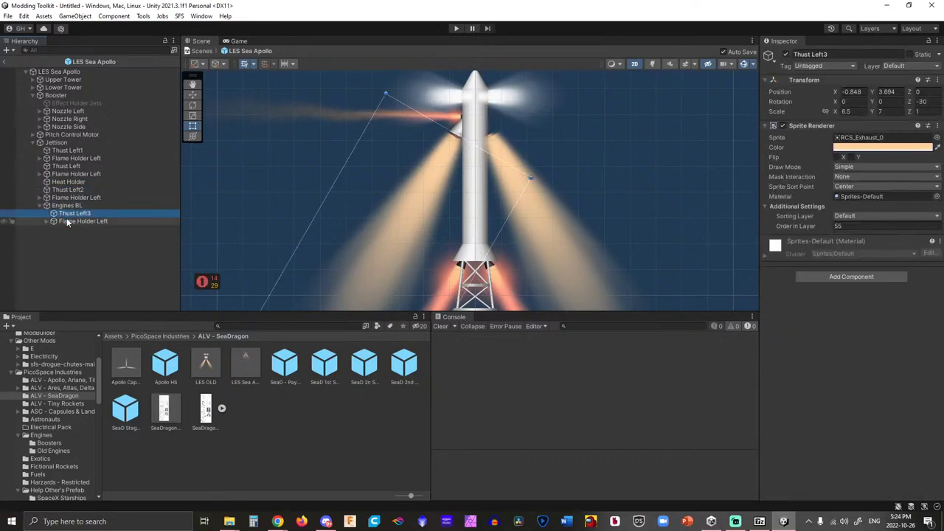
{"action": "left_click", "coordinate": [83, 221], "text": "shift"}
{"action": "left_click_drag", "start_coordinate": [82, 221], "coordinate": [72, 204]}
{"action": "left_click", "coordinate": [63, 221]}
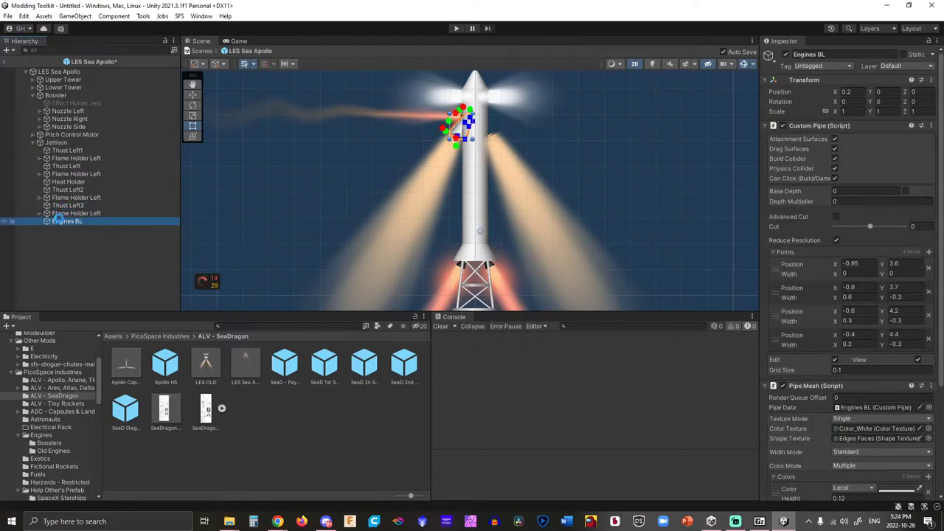
{"action": "key", "text": "Delete"}
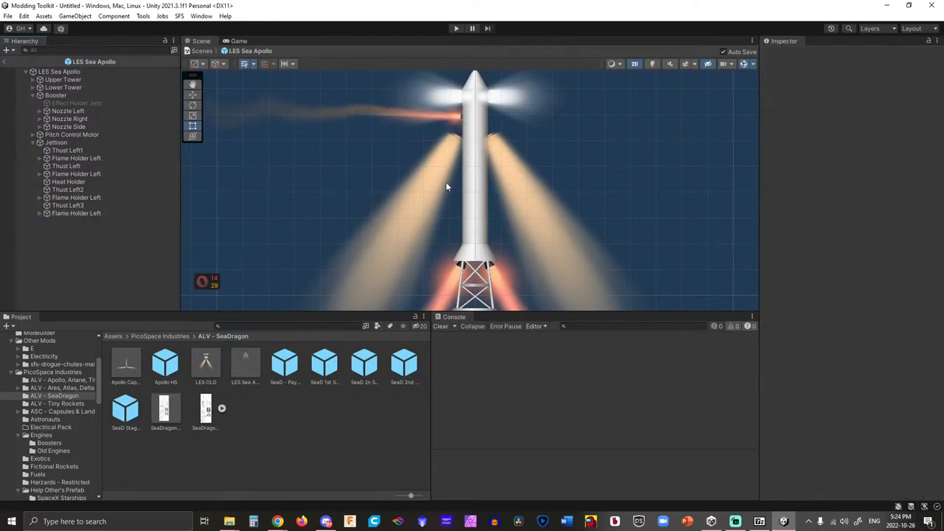
Inspect Jettison and the Nozzle Left and Nozzle Right Glow (1) sprites picked in the scene.
{"action": "left_click", "coordinate": [99, 141]}
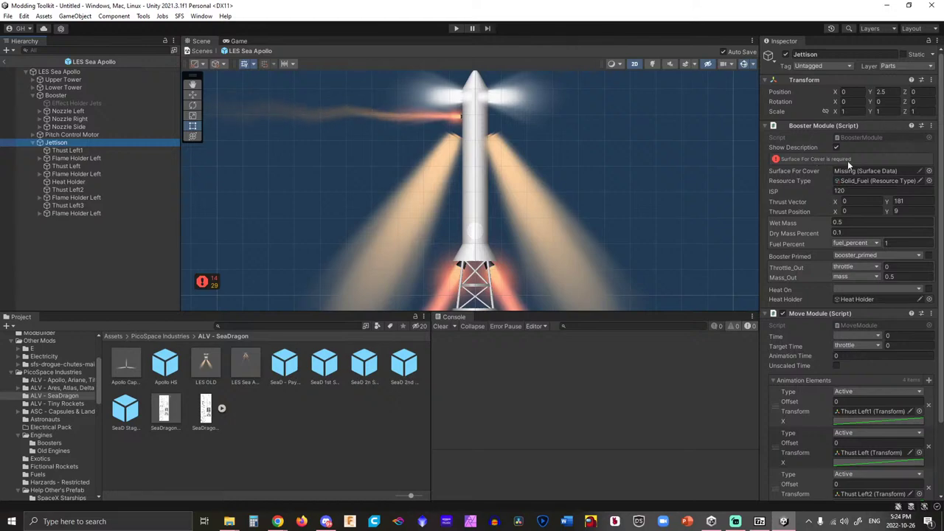
{"action": "left_click", "coordinate": [473, 257]}
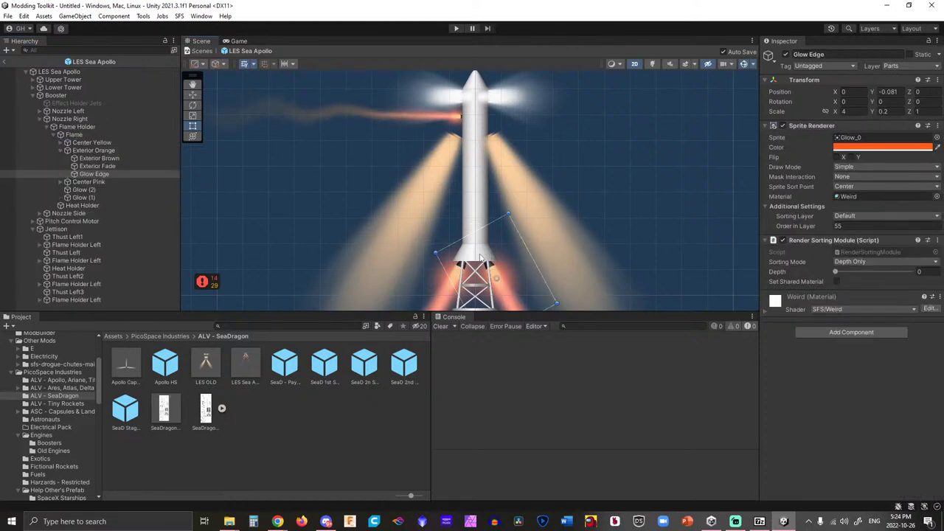
{"action": "left_click", "coordinate": [473, 256]}
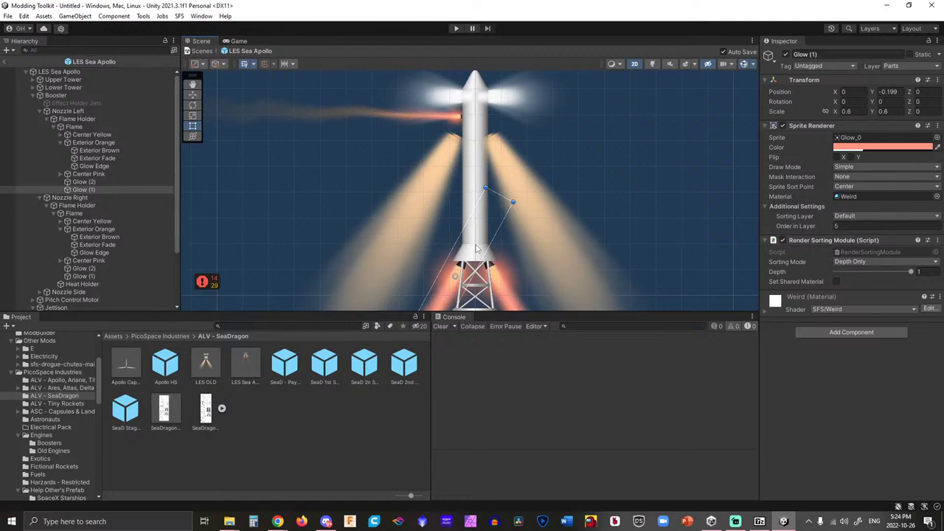
{"action": "left_click", "coordinate": [473, 242]}
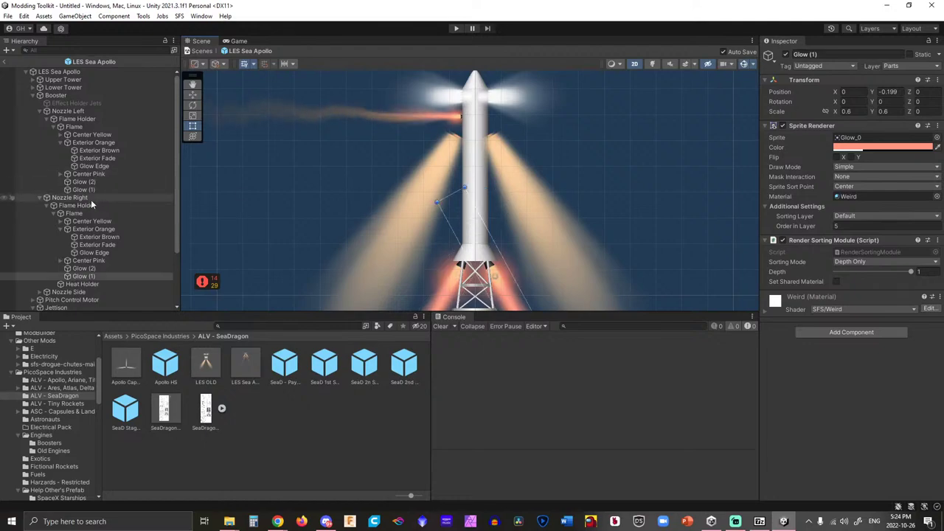
{"action": "scroll", "coordinate": [84, 172], "scroll_direction": "down", "scroll_amount": 3}
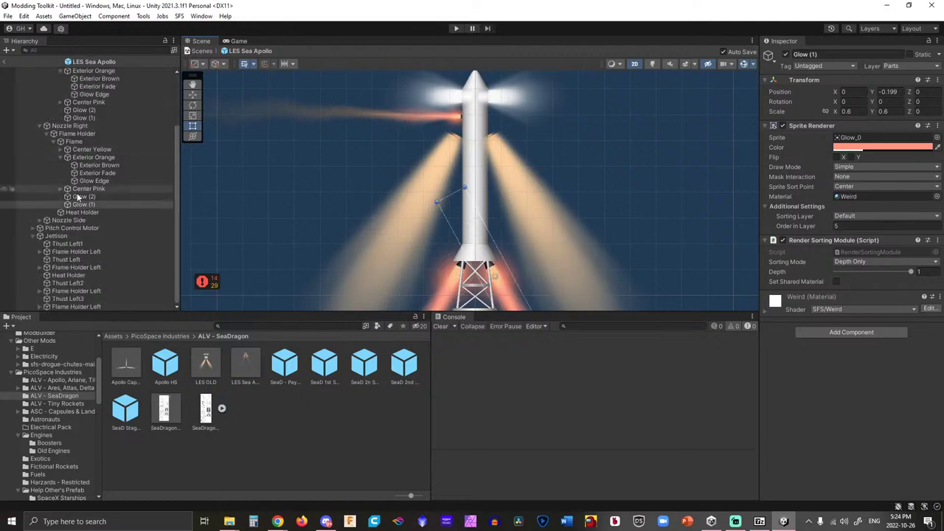
{"action": "left_click", "coordinate": [72, 235]}
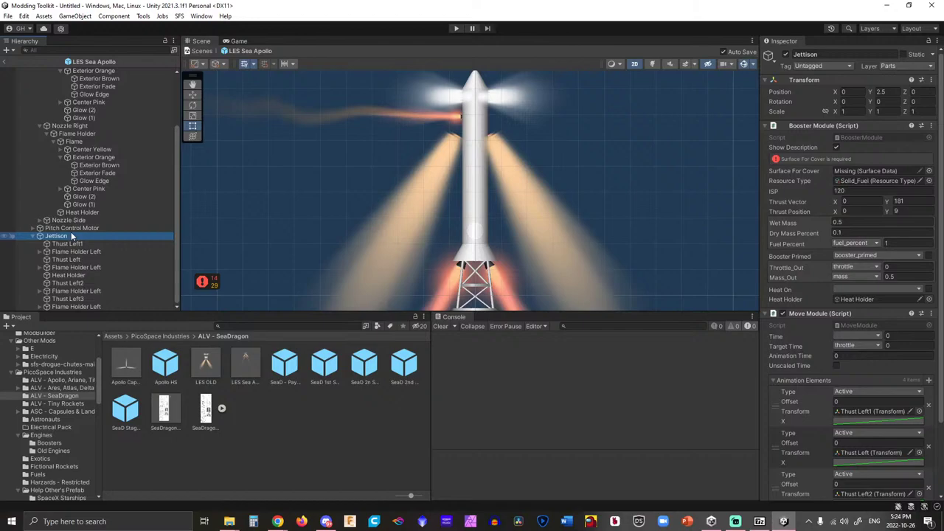
Assign Upper Tower as the Jettison Booster Module's Surface For Cover.
{"action": "left_click", "coordinate": [929, 170]}
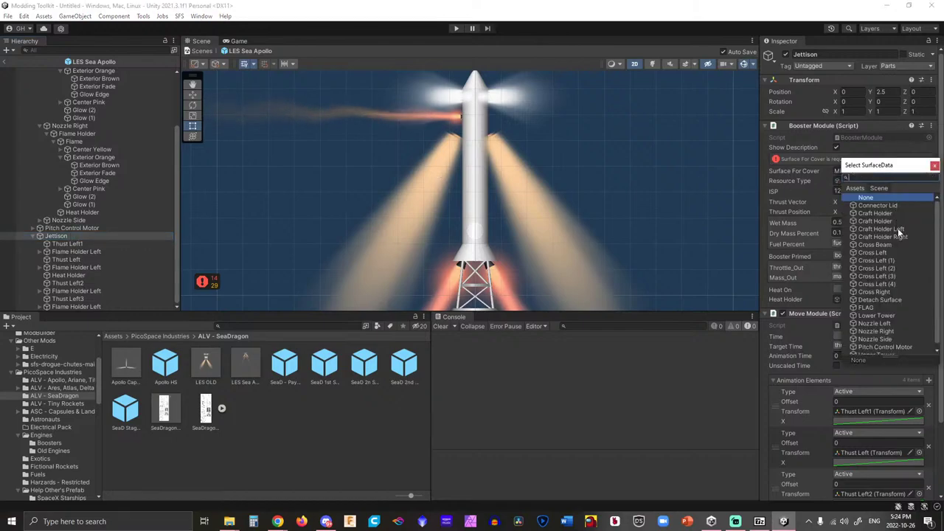
{"action": "left_click", "coordinate": [889, 317]}
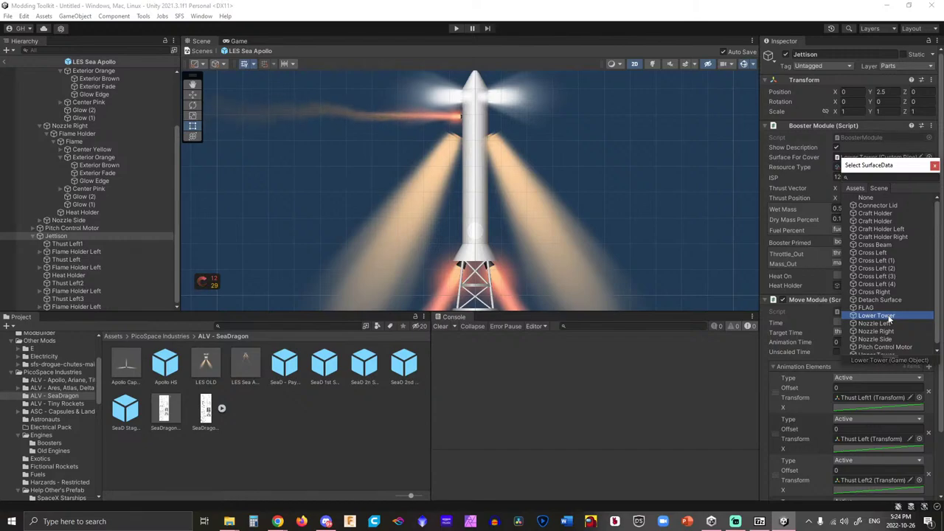
{"action": "scroll", "coordinate": [891, 324], "scroll_direction": "down", "scroll_amount": 1}
{"action": "double_click", "coordinate": [887, 350]}
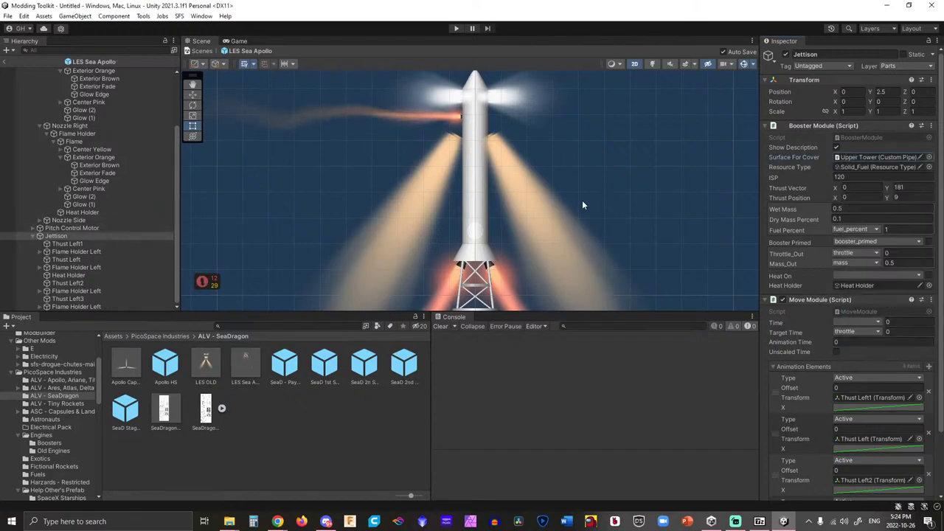
Lower Jettison to Position Y -2.65, save the scene, and reset its Scale X to 1.
{"action": "left_click_drag", "start_coordinate": [870, 91], "coordinate": [849, 101]}
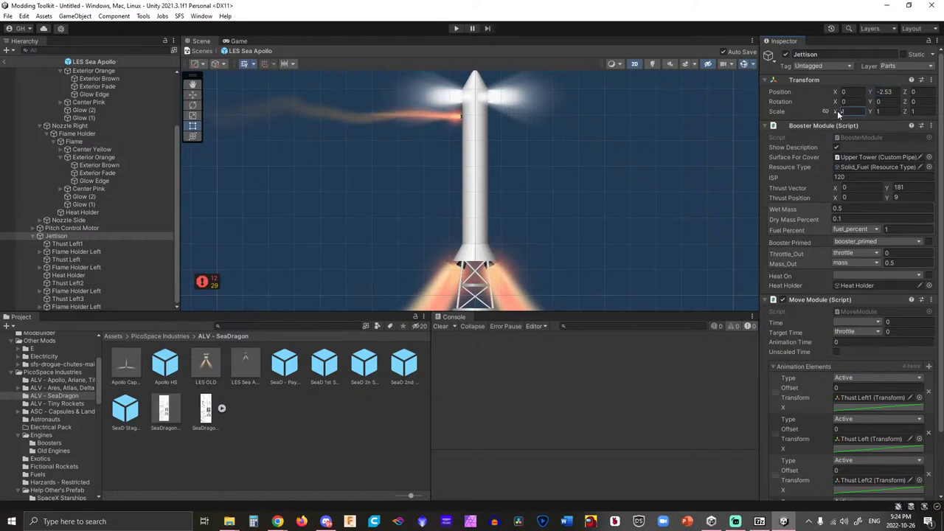
{"action": "left_click_drag", "start_coordinate": [839, 113], "coordinate": [839, 117]}
{"action": "key", "text": "ctrl+s"}
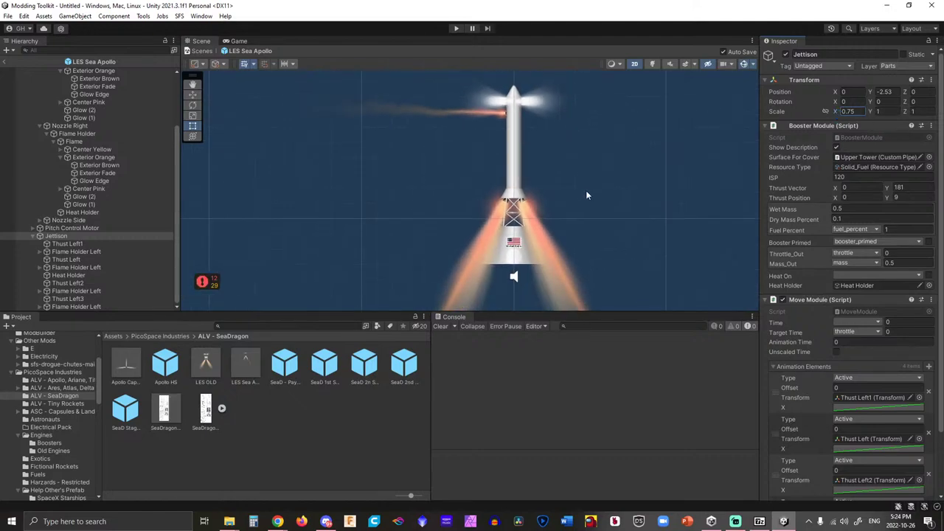
{"action": "scroll", "coordinate": [574, 122], "scroll_direction": "up", "scroll_amount": 5}
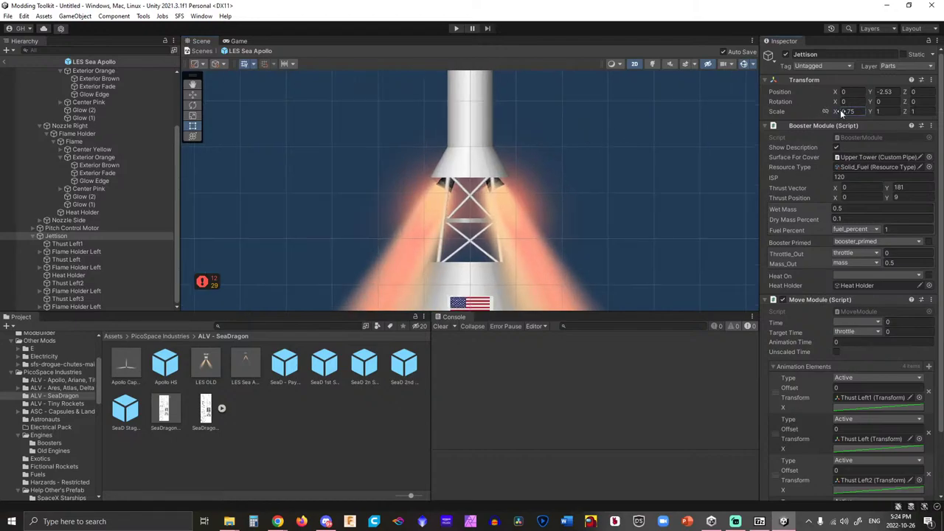
{"action": "mouse_move", "coordinate": [842, 113]}
{"action": "left_mouse_down"}
{"action": "mouse_move", "coordinate": [878, 97]}
{"action": "mouse_move", "coordinate": [841, 114]}
{"action": "left_mouse_up"}
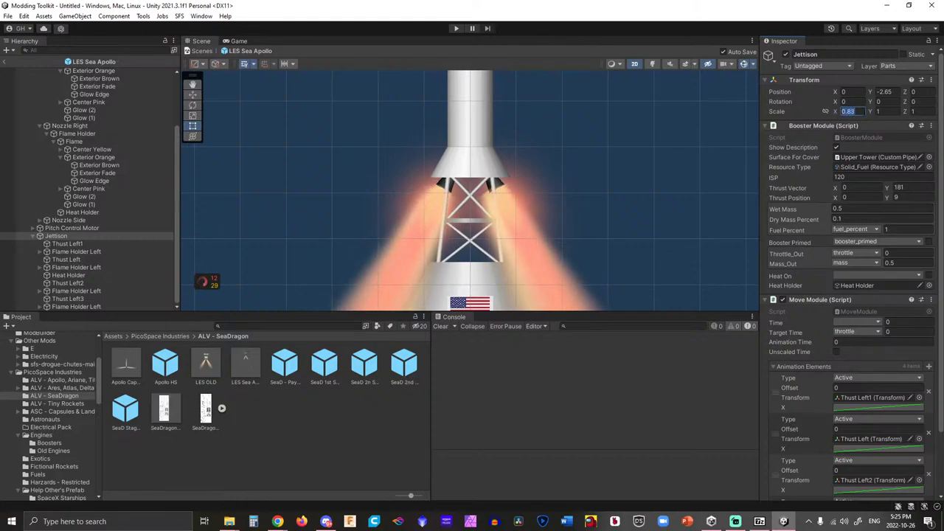
{"action": "type", "text": "1"}
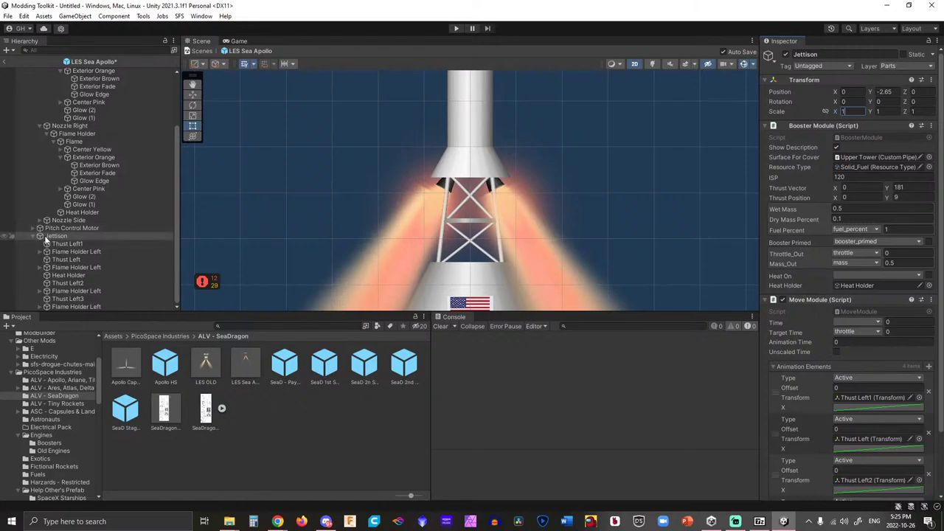
{"action": "left_click", "coordinate": [56, 244]}
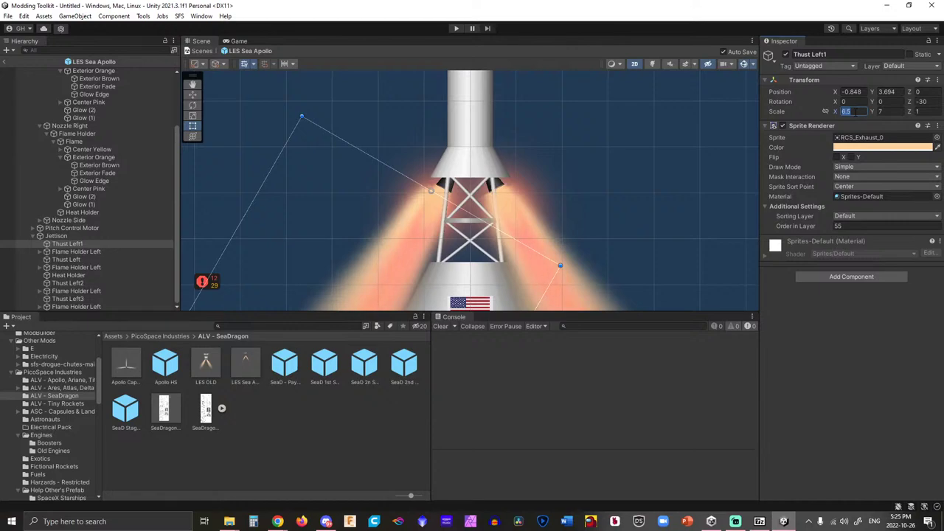
Narrow the flame sprites' X scale: Thust Left1 3, Thust Left -3, Thust Left2 -3, Thust Left3 3.
{"action": "type", "text": "3"}
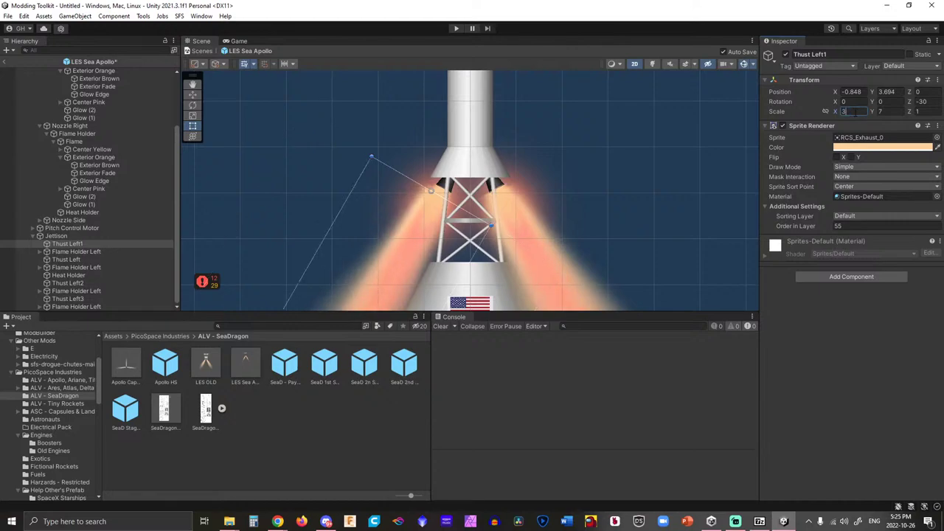
{"action": "left_click", "coordinate": [66, 260]}
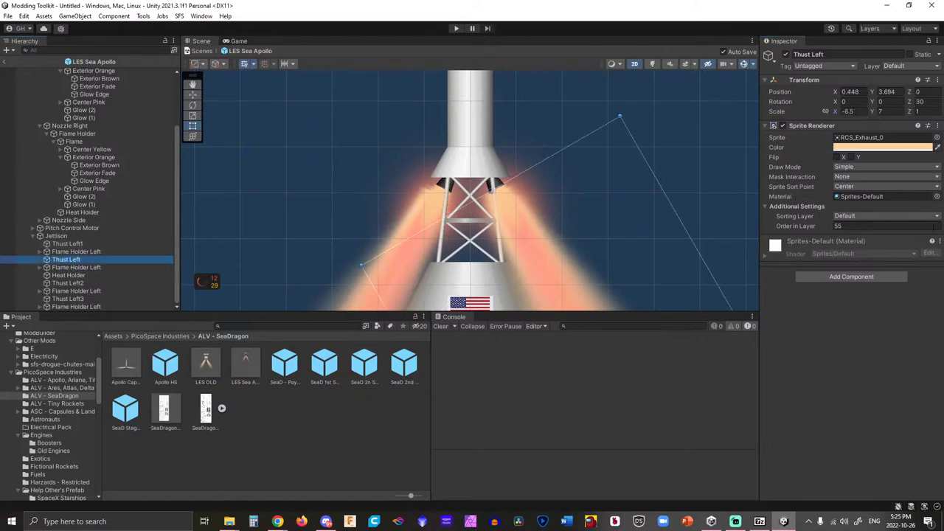
{"action": "left_click", "coordinate": [849, 111]}
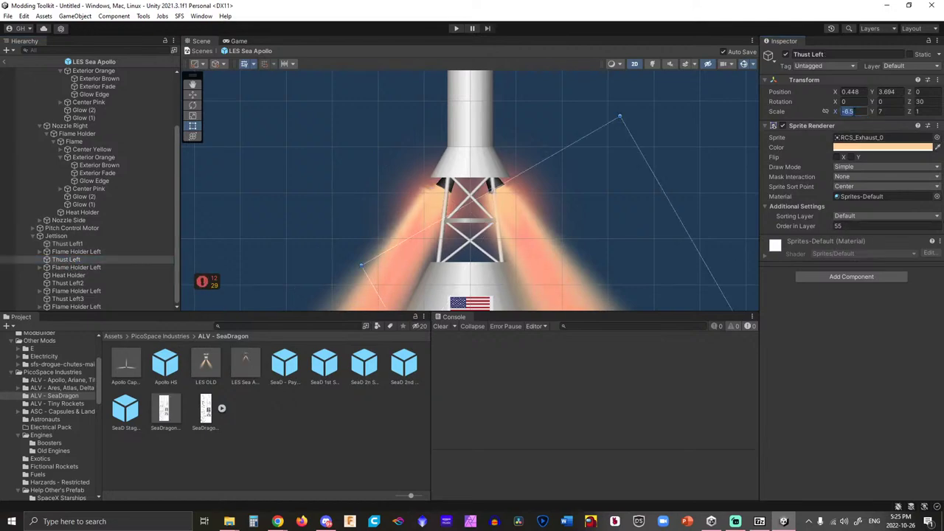
{"action": "type", "text": "-3"}
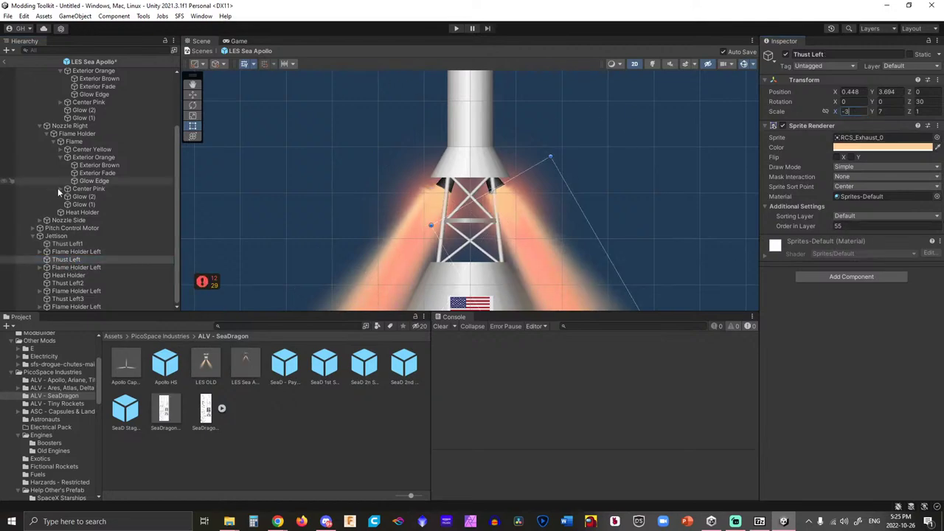
{"action": "left_click", "coordinate": [72, 267]}
{"action": "left_click", "coordinate": [73, 275]}
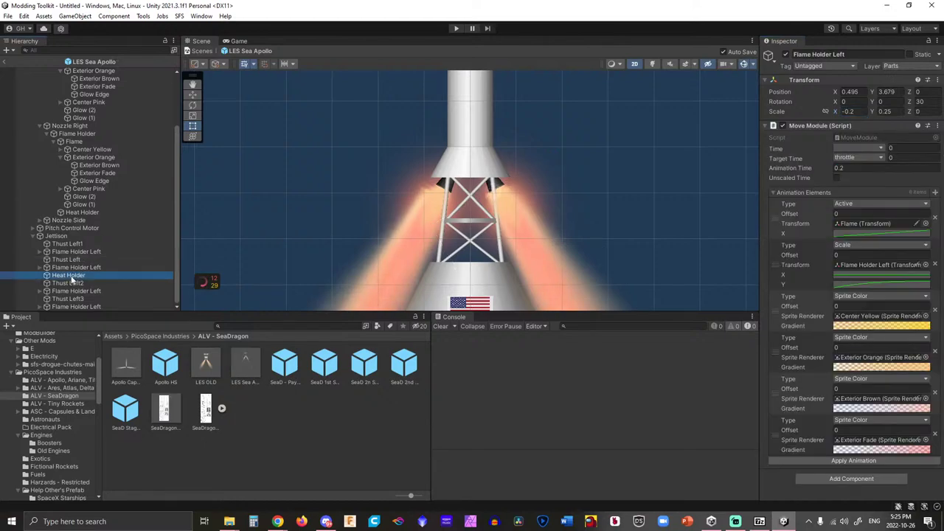
{"action": "left_click", "coordinate": [75, 283]}
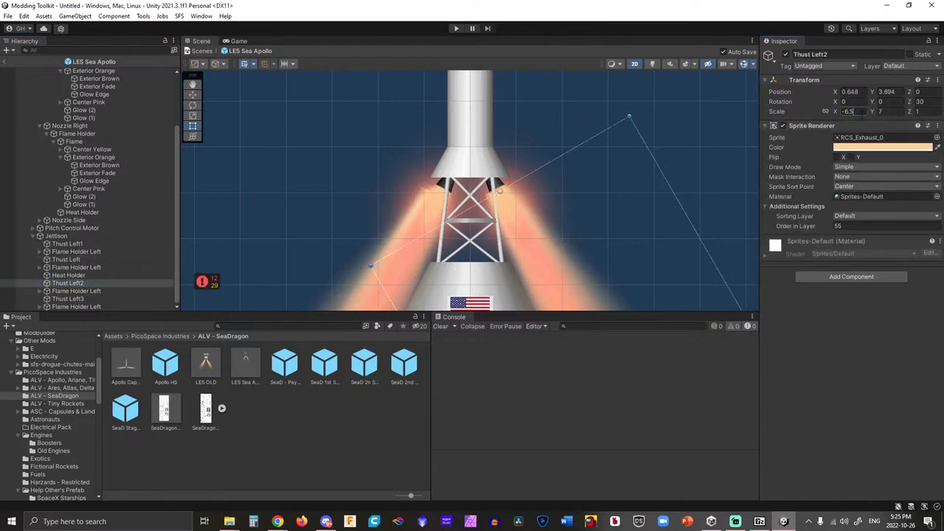
{"action": "type", "text": "-3"}
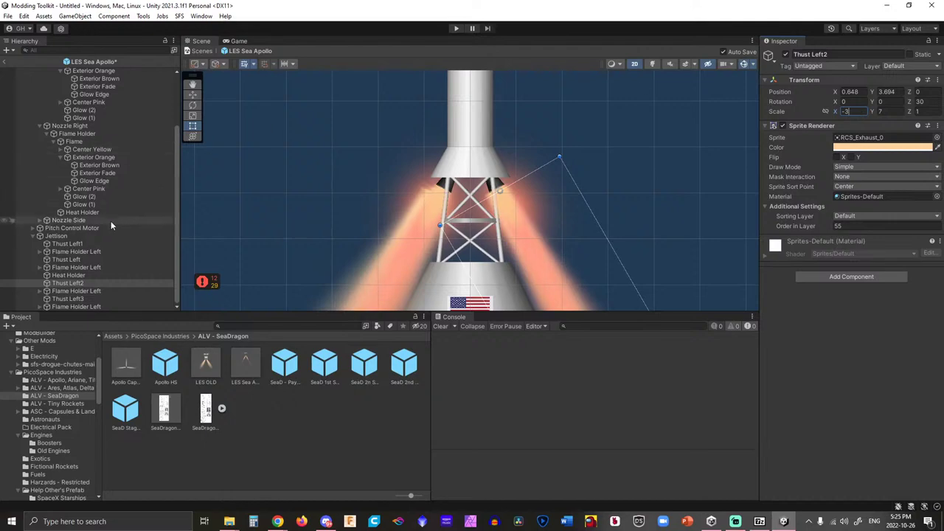
{"action": "left_click", "coordinate": [68, 299]}
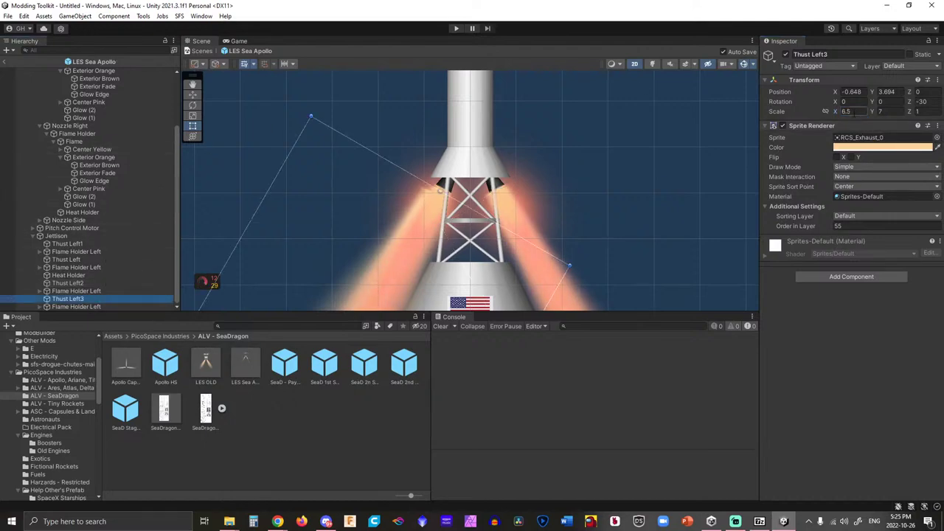
{"action": "type", "text": "3"}
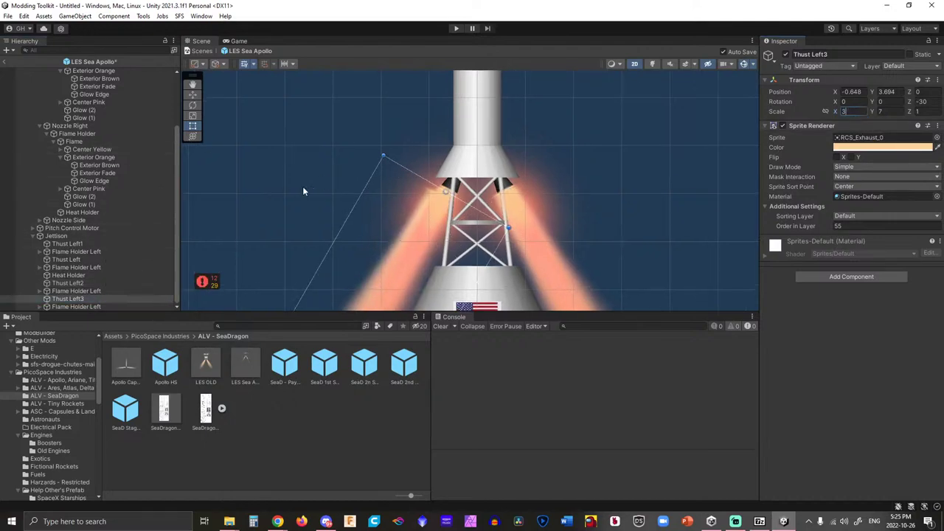
Collapse Booster and toggle its active state off to hide its nozzle flames.
{"action": "middle_click_drag", "start_coordinate": [295, 194], "coordinate": [196, 148]}
{"action": "scroll", "coordinate": [76, 173], "scroll_direction": "up", "scroll_amount": 5}
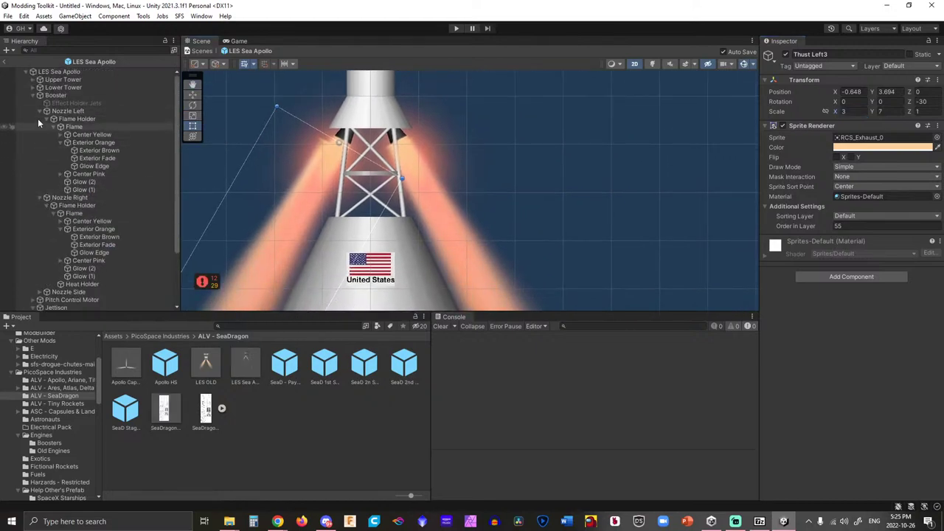
{"action": "left_click", "coordinate": [33, 96]}
{"action": "right_click", "coordinate": [48, 96]}
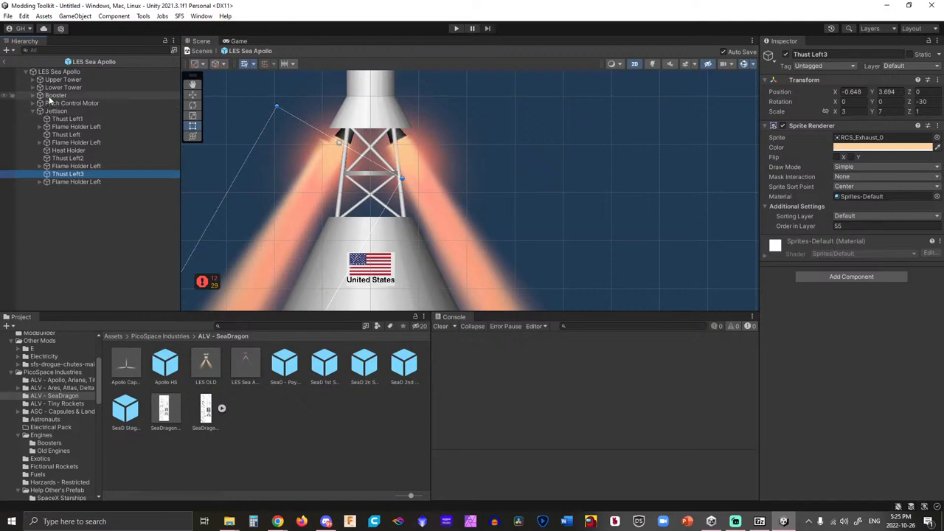
{"action": "left_click", "coordinate": [89, 388]}
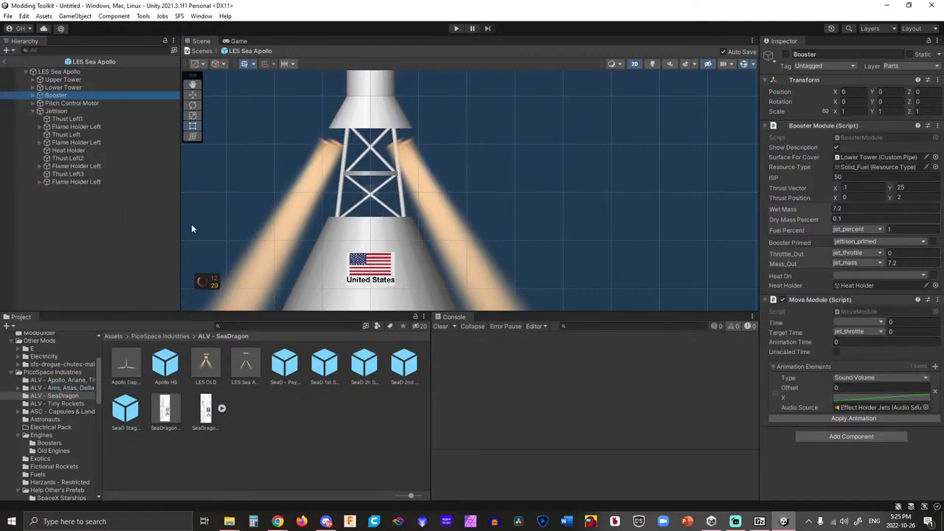
Reactivate the Booster and shift Thust Left1 slightly toward the tower centre.
{"action": "right_click", "coordinate": [59, 96]}
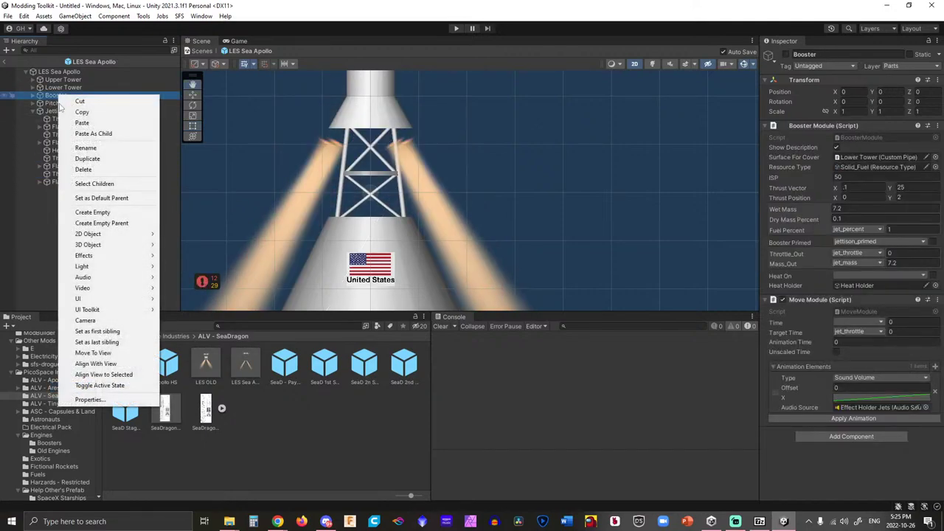
{"action": "left_click", "coordinate": [87, 385]}
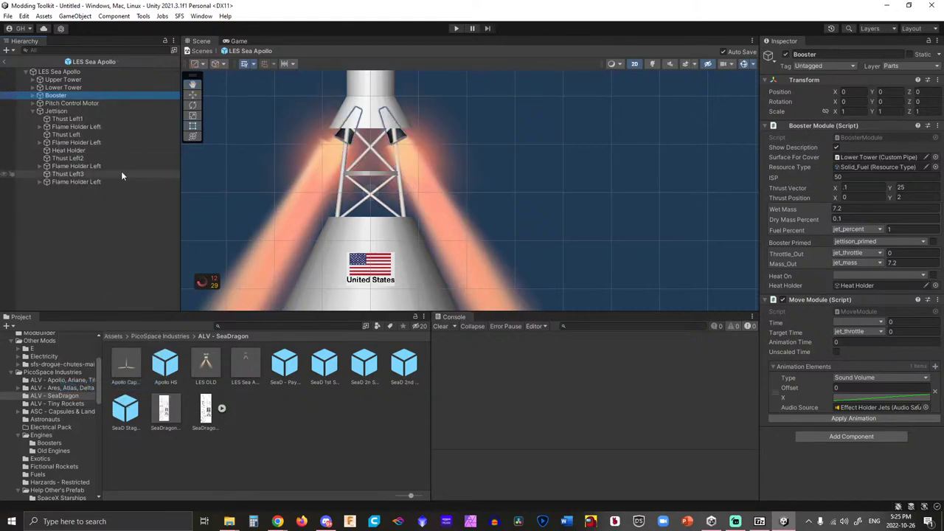
{"action": "left_click", "coordinate": [65, 120]}
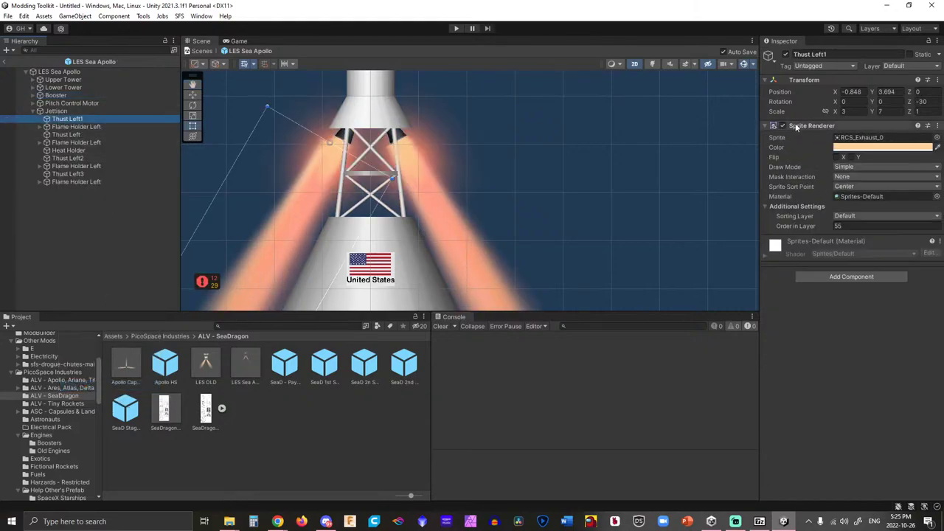
{"action": "mouse_move", "coordinate": [839, 94]}
{"action": "left_mouse_down"}
{"action": "mouse_move", "coordinate": [885, 94]}
{"action": "mouse_move", "coordinate": [842, 94]}
{"action": "left_mouse_up"}
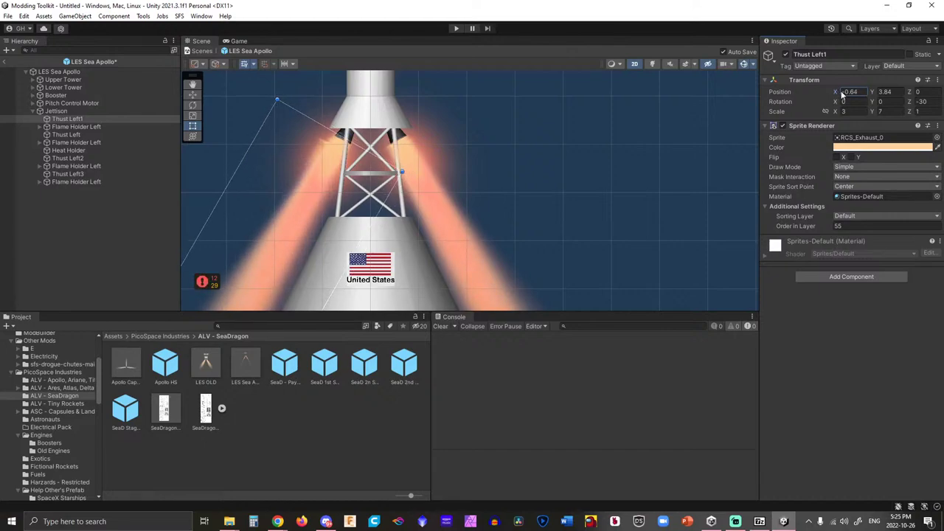
Raise Thust Left slightly, and set Thust Left2's Y to 1.81, nudging it toward the centre.
{"action": "left_click", "coordinate": [85, 134]}
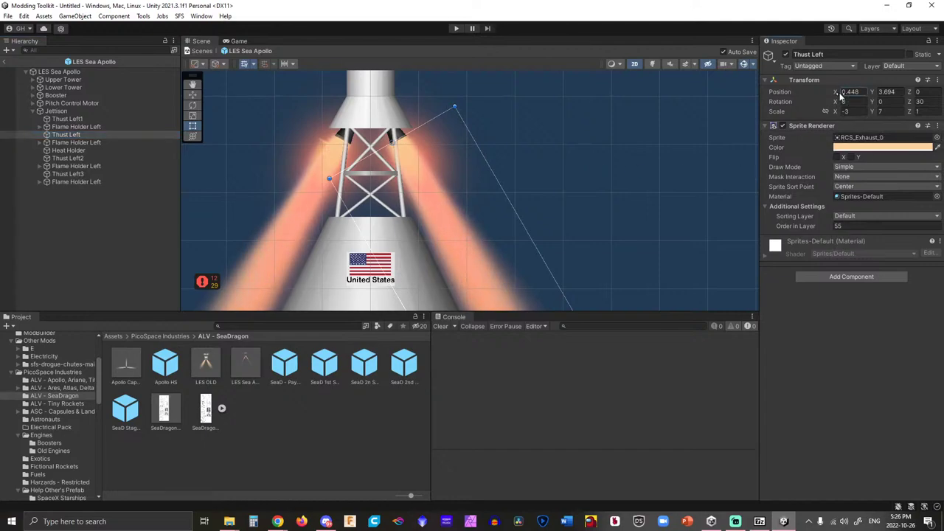
{"action": "type", "text": "0.6"}
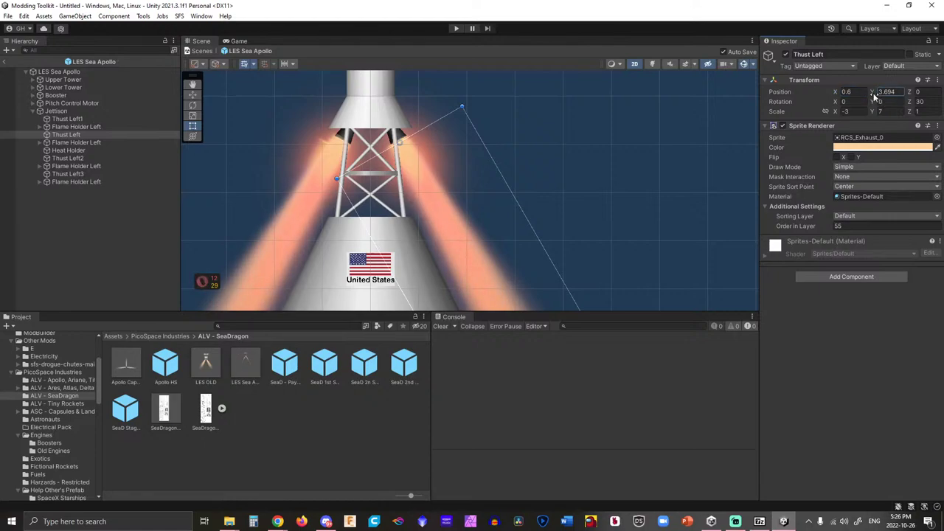
{"action": "left_click_drag", "start_coordinate": [875, 96], "coordinate": [876, 97]}
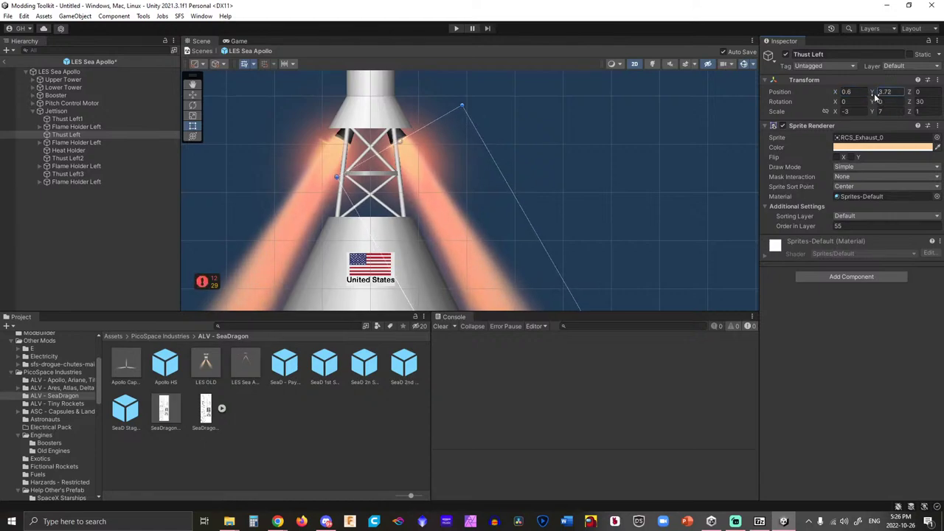
{"action": "left_click", "coordinate": [83, 150]}
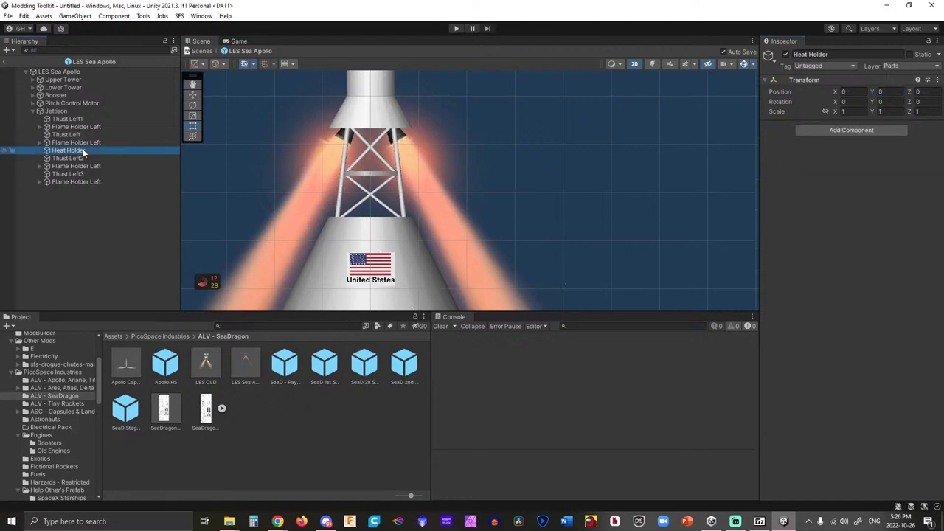
{"action": "left_click", "coordinate": [82, 143]}
{"action": "left_click", "coordinate": [79, 158]}
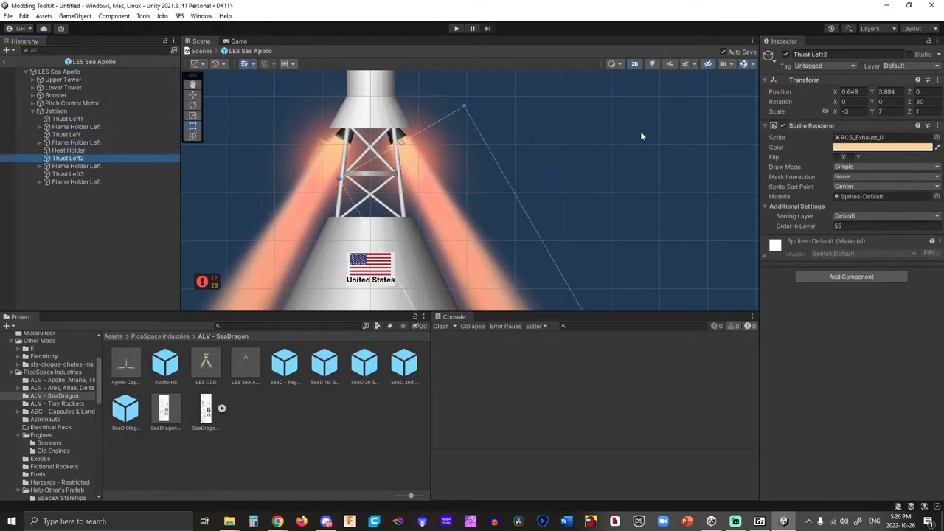
{"action": "left_click", "coordinate": [887, 92]}
{"action": "type", "text": "1.81"}
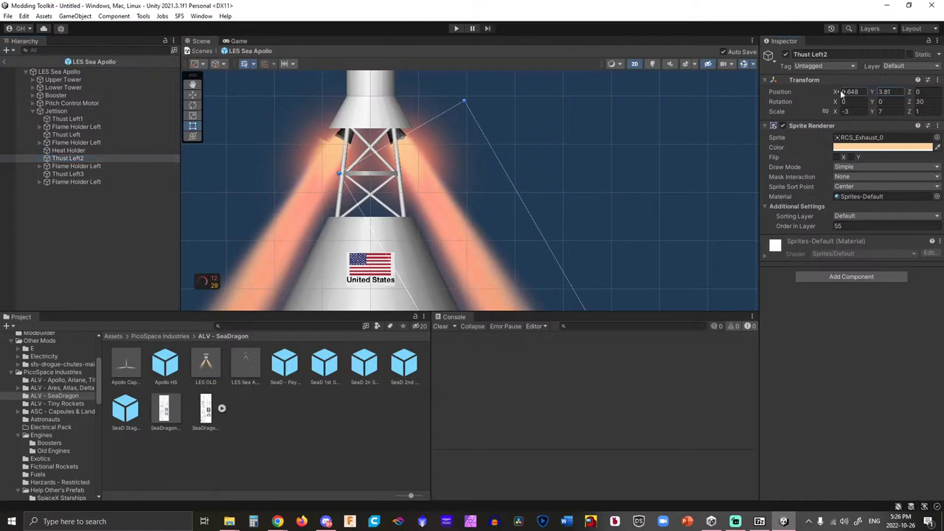
{"action": "left_click_drag", "start_coordinate": [839, 95], "coordinate": [841, 92]}
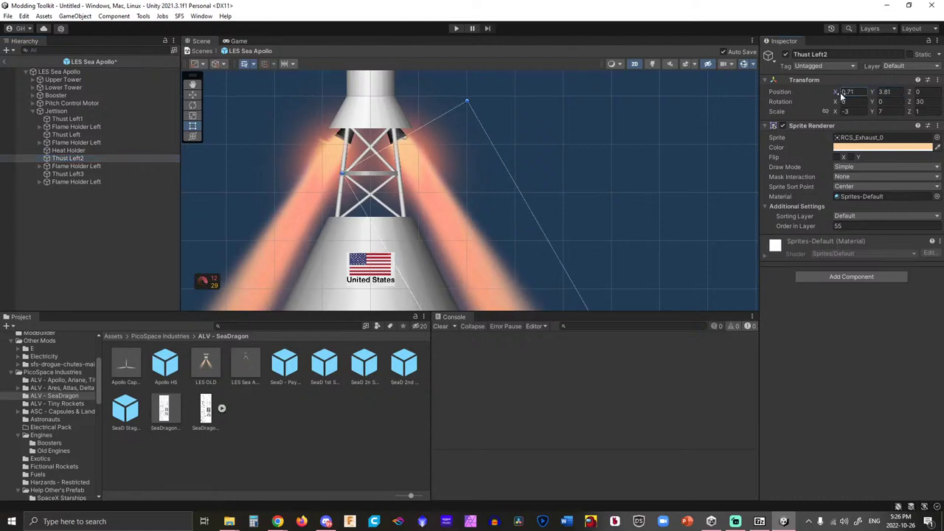
Move Thust Left3 to X -0.59, Y 3.75 and Thust Left1 to X -0.58.
{"action": "left_click", "coordinate": [77, 174]}
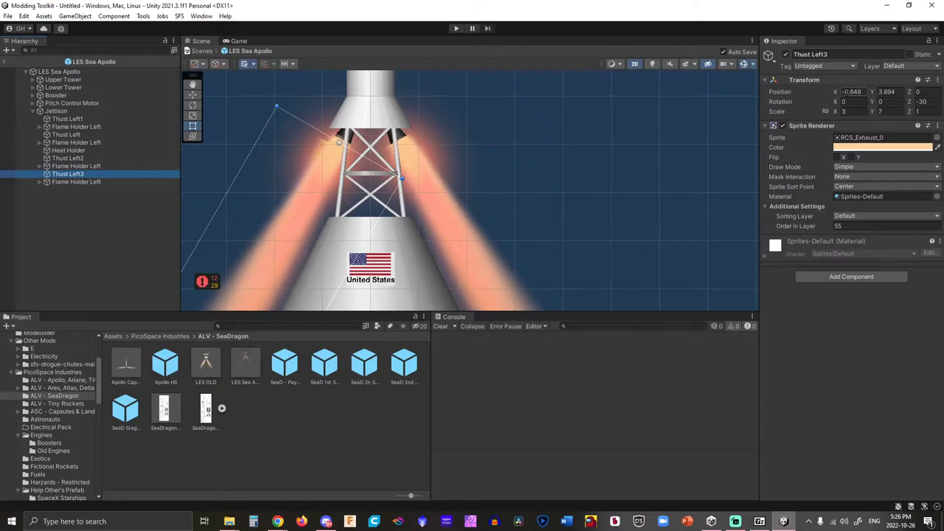
{"action": "left_click_drag", "start_coordinate": [839, 93], "coordinate": [836, 93]}
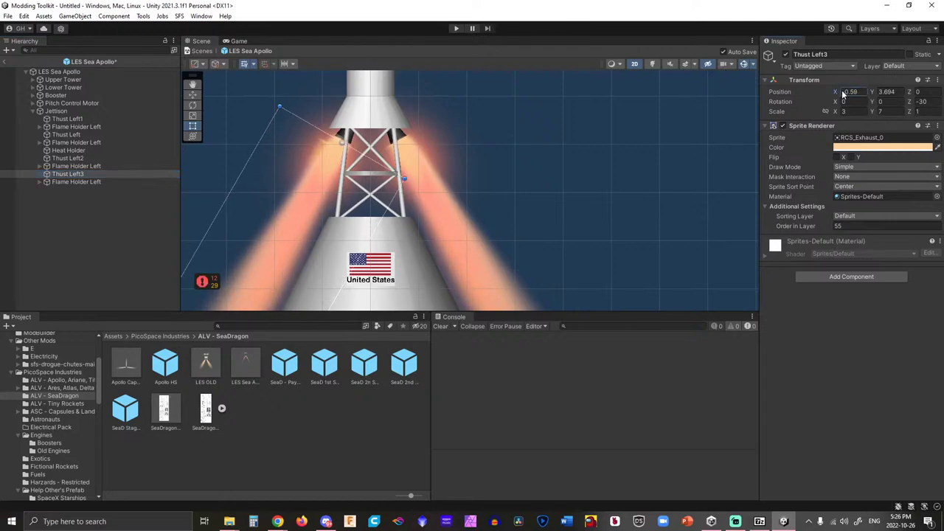
{"action": "type", "text": "3.75"}
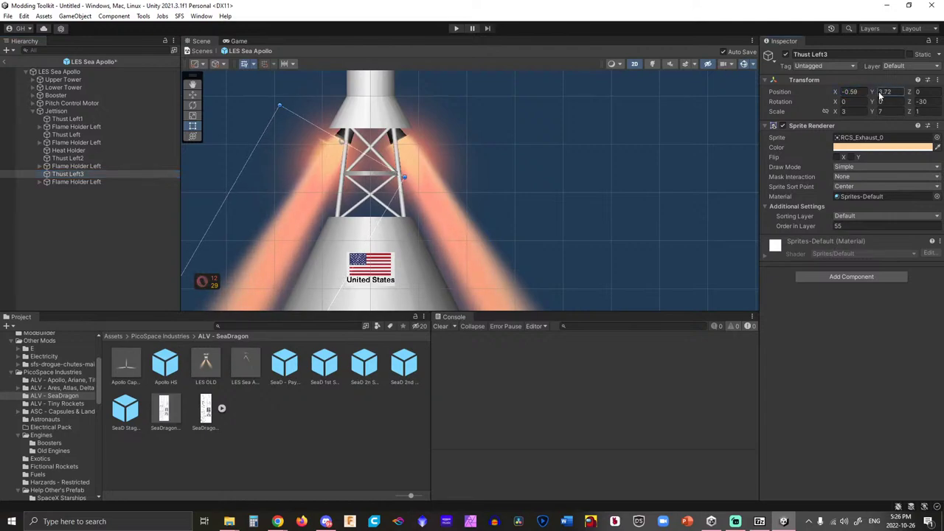
{"action": "left_click", "coordinate": [76, 119]}
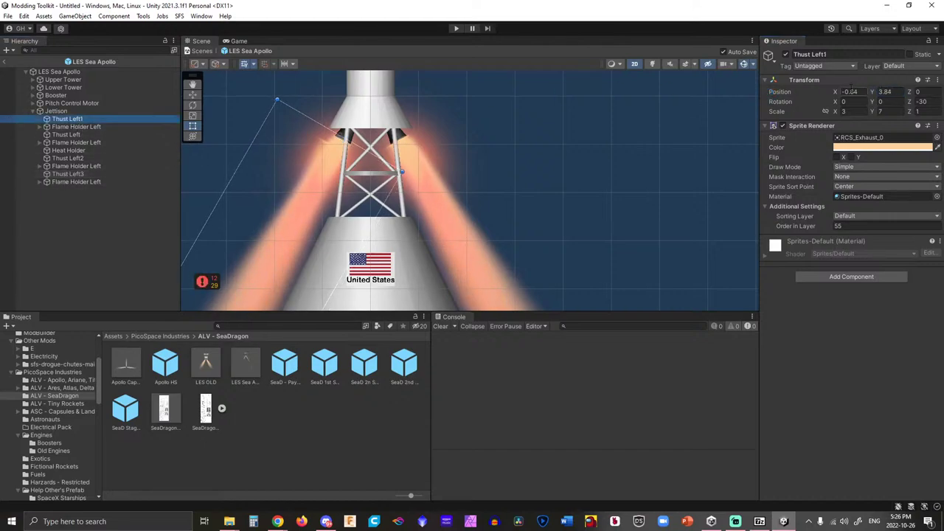
{"action": "left_click_drag", "start_coordinate": [846, 94], "coordinate": [845, 96]}
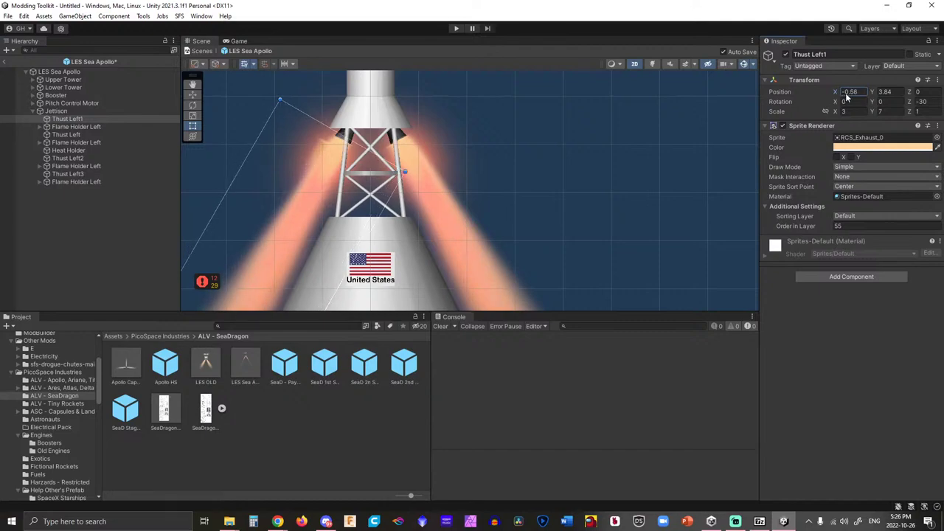
{"action": "left_click", "coordinate": [312, 144]}
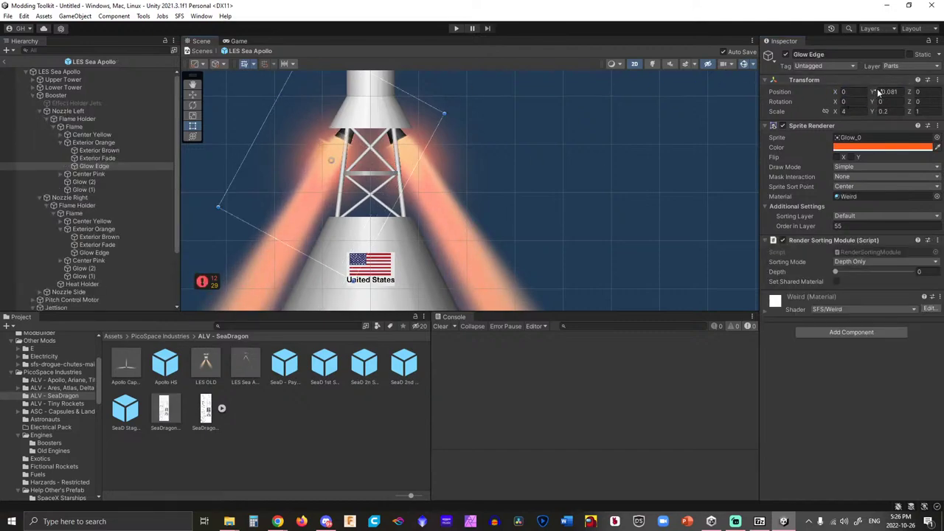
Try shifting Glow Edge and undo it, then toggle Nozzle Left off and back on.
{"action": "left_click_drag", "start_coordinate": [841, 92], "coordinate": [845, 93]}
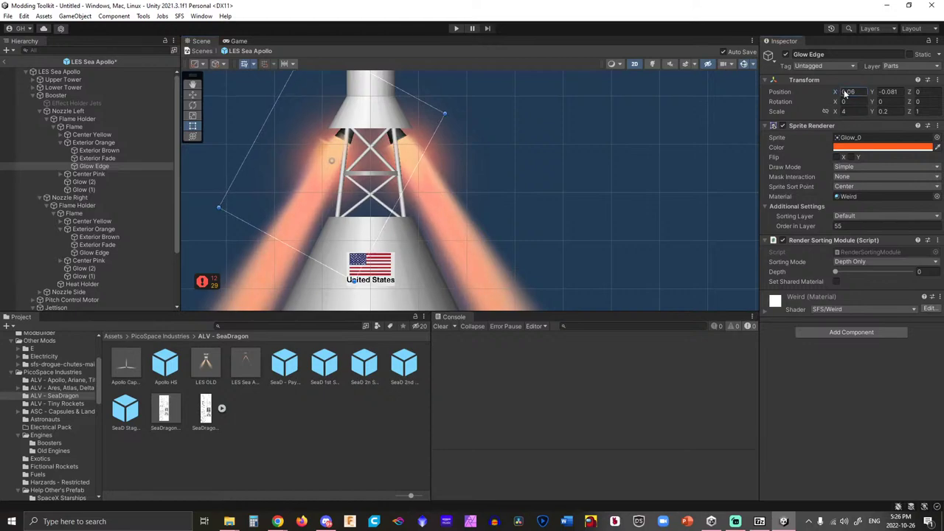
{"action": "key", "text": "ctrl+z"}
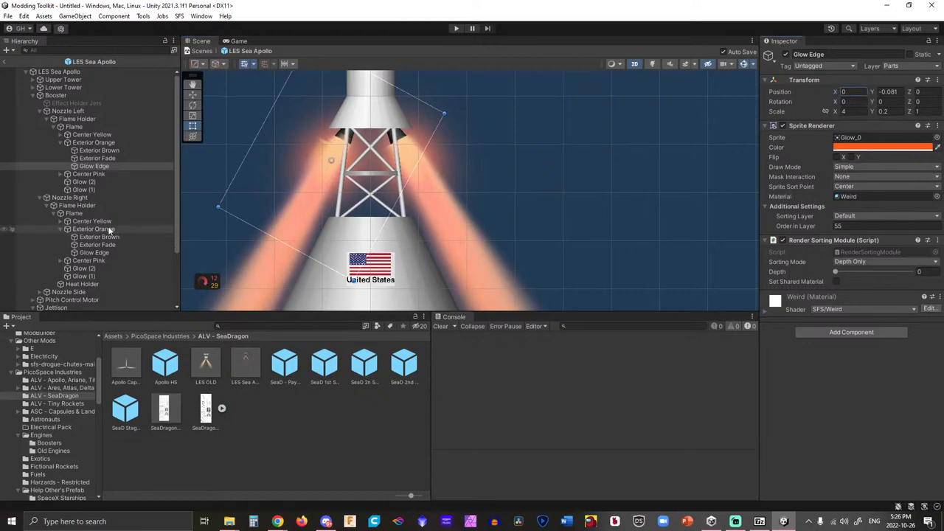
{"action": "left_click", "coordinate": [50, 112]}
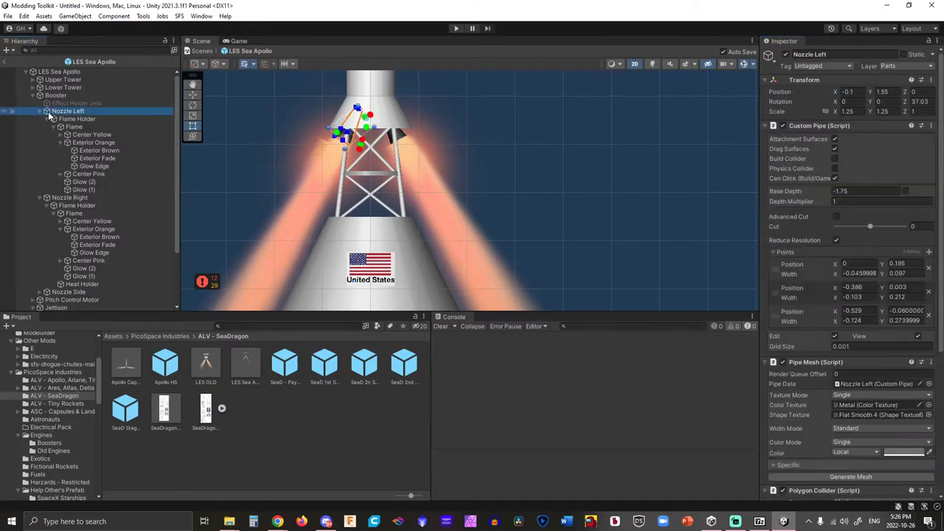
{"action": "right_click", "coordinate": [50, 116]}
{"action": "left_click", "coordinate": [92, 403]}
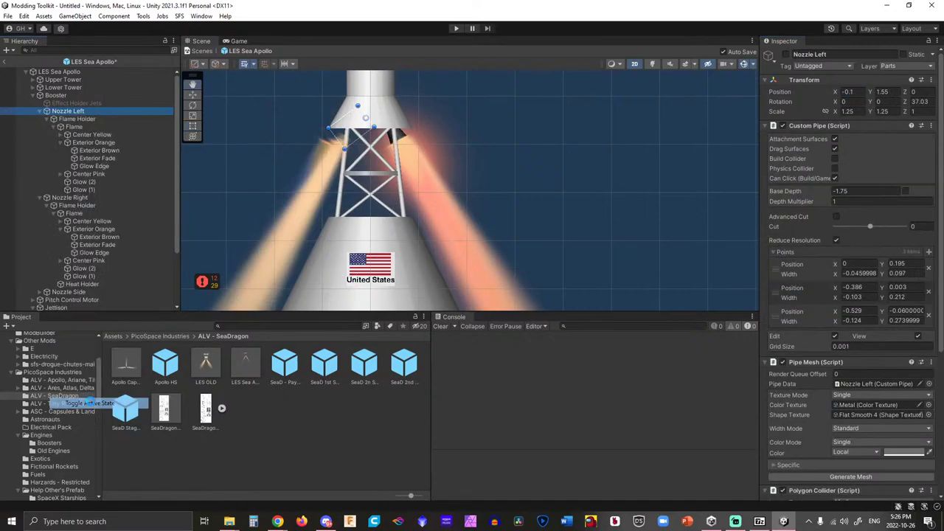
{"action": "left_click", "coordinate": [71, 197]}
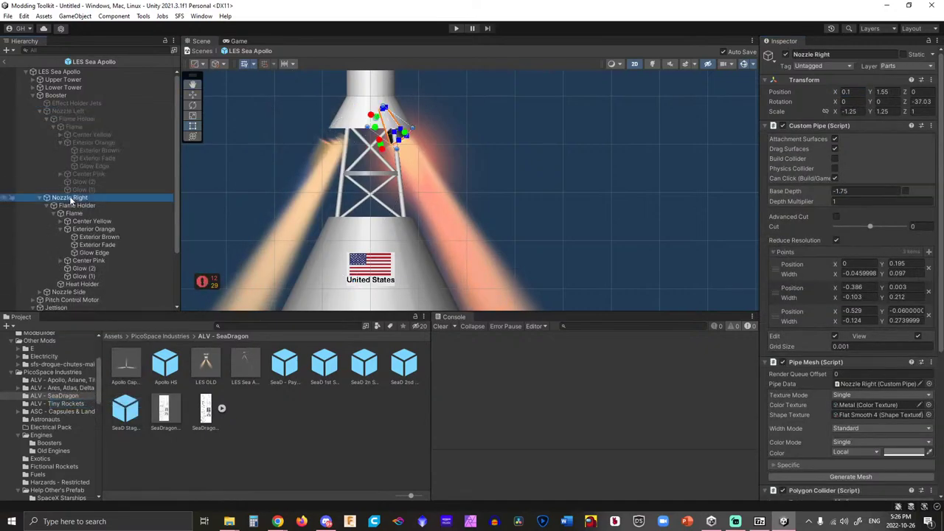
{"action": "scroll", "coordinate": [70, 229], "scroll_direction": "down", "scroll_amount": 4}
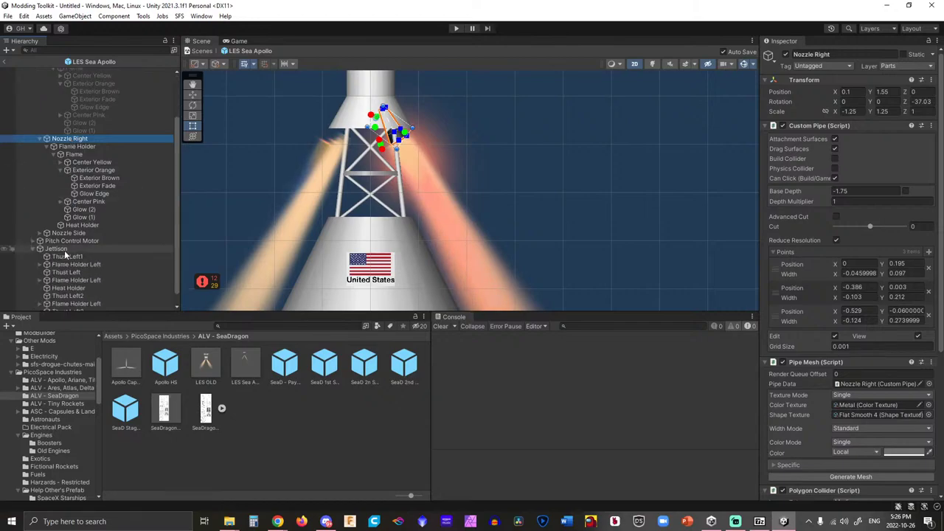
{"action": "scroll", "coordinate": [70, 236], "scroll_direction": "up", "scroll_amount": 4}
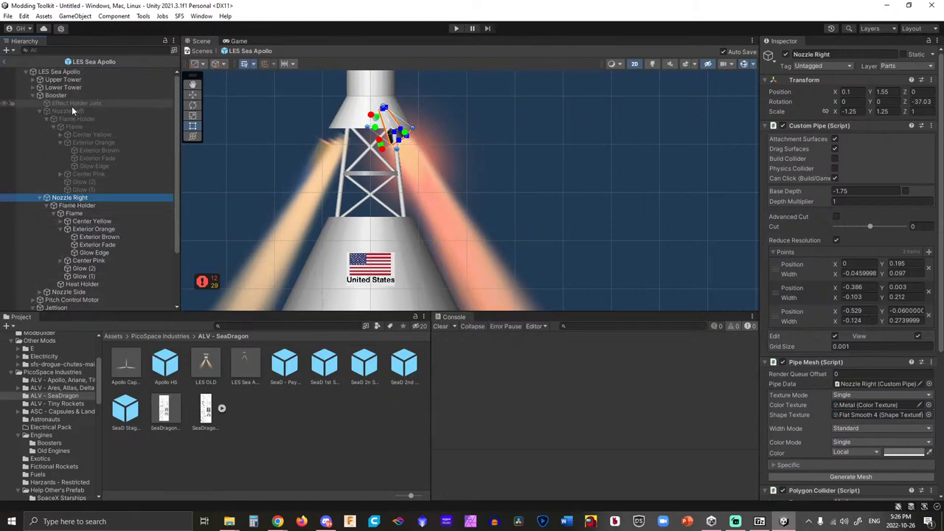
{"action": "right_click", "coordinate": [72, 111]}
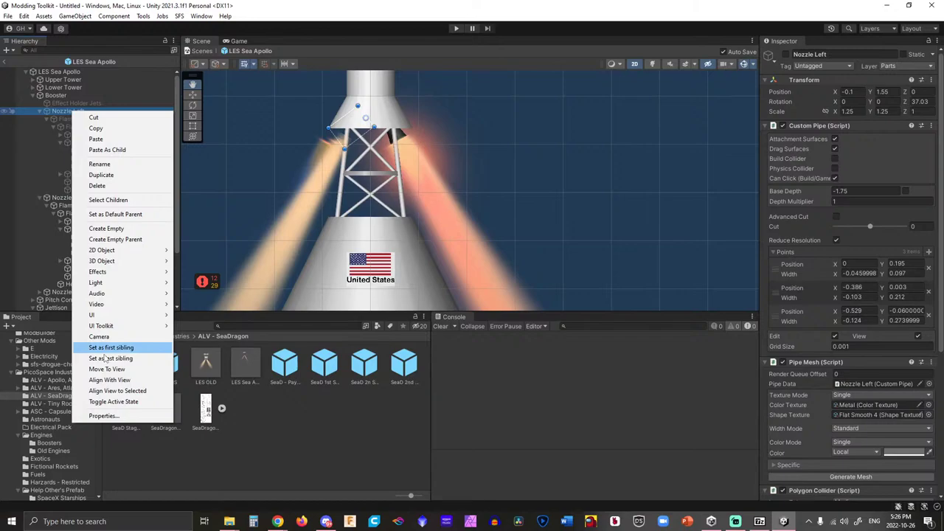
{"action": "left_click", "coordinate": [118, 402]}
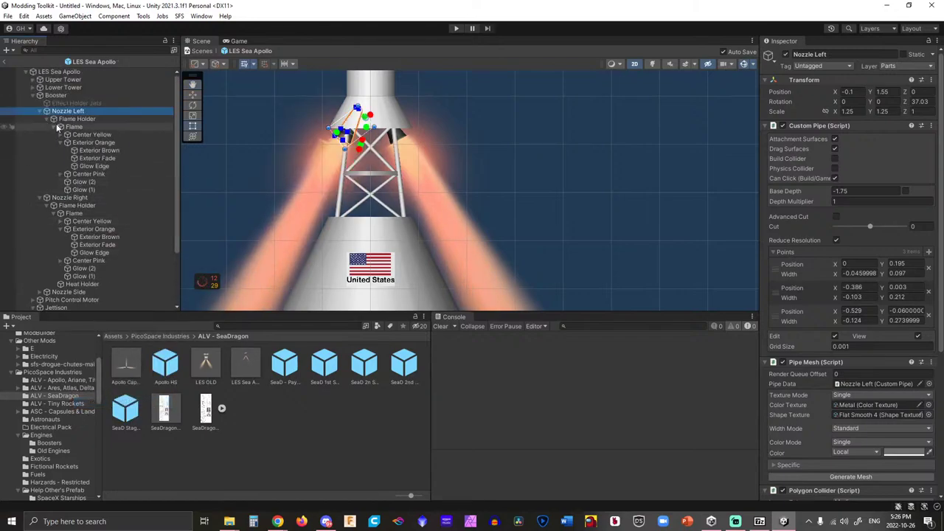
Deactivate the Booster so its nozzle flames are hidden.
{"action": "left_click", "coordinate": [55, 96]}
{"action": "right_click", "coordinate": [52, 97]}
{"action": "left_click", "coordinate": [101, 389]}
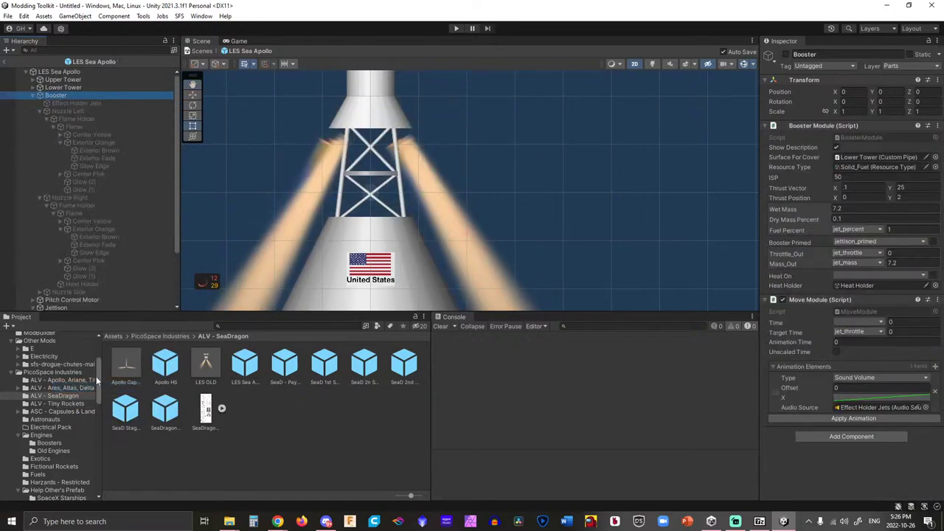
Nudge Thust Left3 to X -0.6 and Thust Left1 to X -0.62, Y 3.84.
{"action": "scroll", "coordinate": [90, 227], "scroll_direction": "down", "scroll_amount": 3}
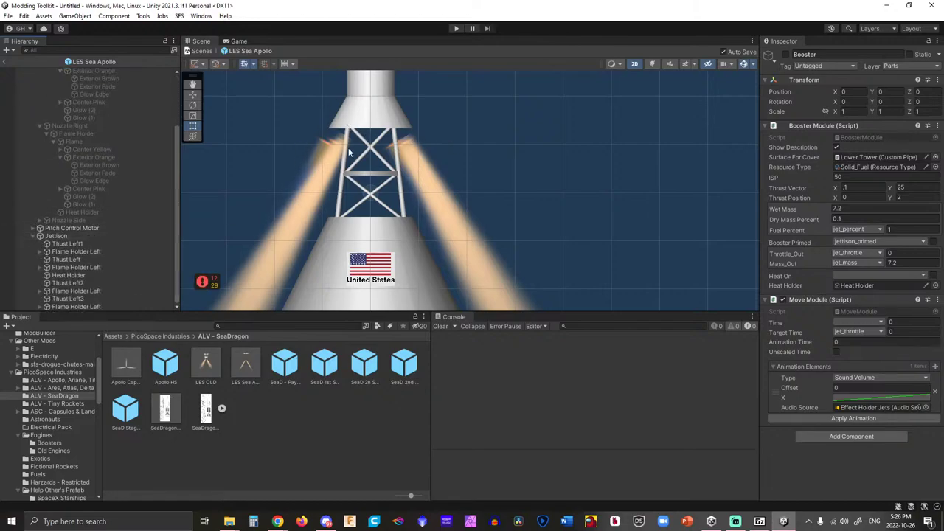
{"action": "left_click", "coordinate": [67, 261]}
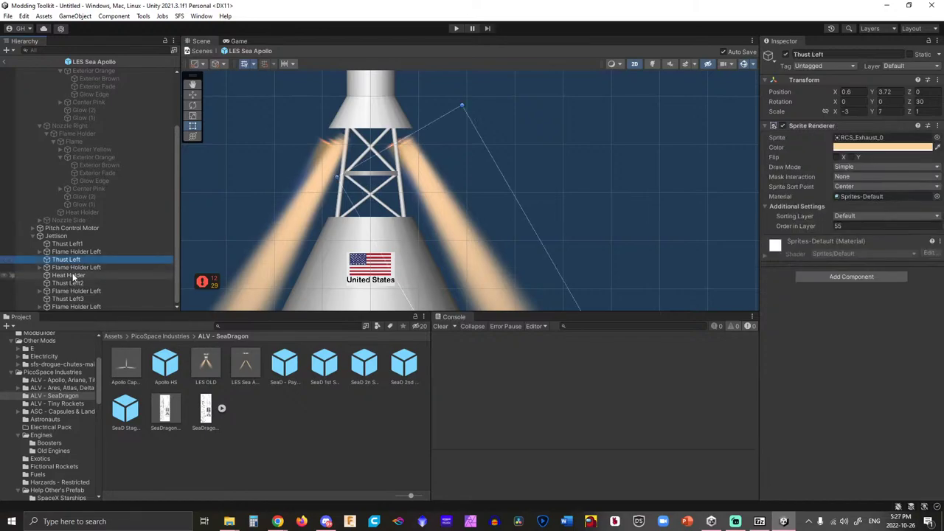
{"action": "left_click", "coordinate": [74, 282]}
{"action": "left_click", "coordinate": [76, 300]}
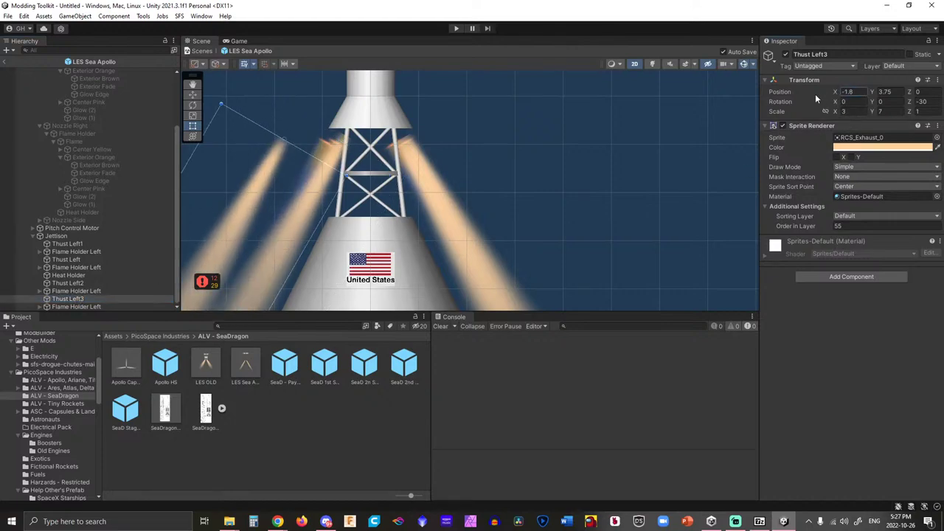
{"action": "left_click_drag", "start_coordinate": [840, 96], "coordinate": [840, 97]}
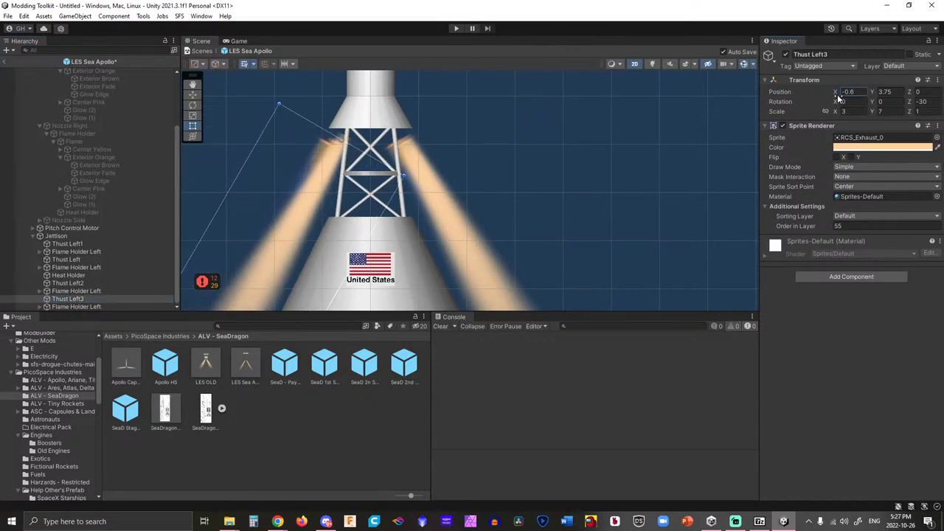
{"action": "left_click", "coordinate": [99, 246]}
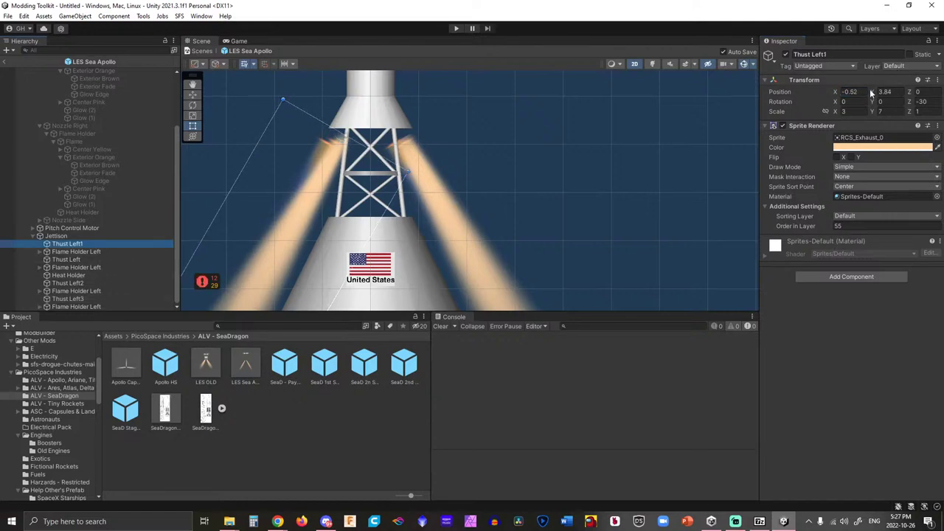
{"action": "mouse_move", "coordinate": [838, 92]}
{"action": "left_mouse_down"}
{"action": "mouse_move", "coordinate": [822, 93]}
{"action": "mouse_move", "coordinate": [840, 99]}
{"action": "left_mouse_up"}
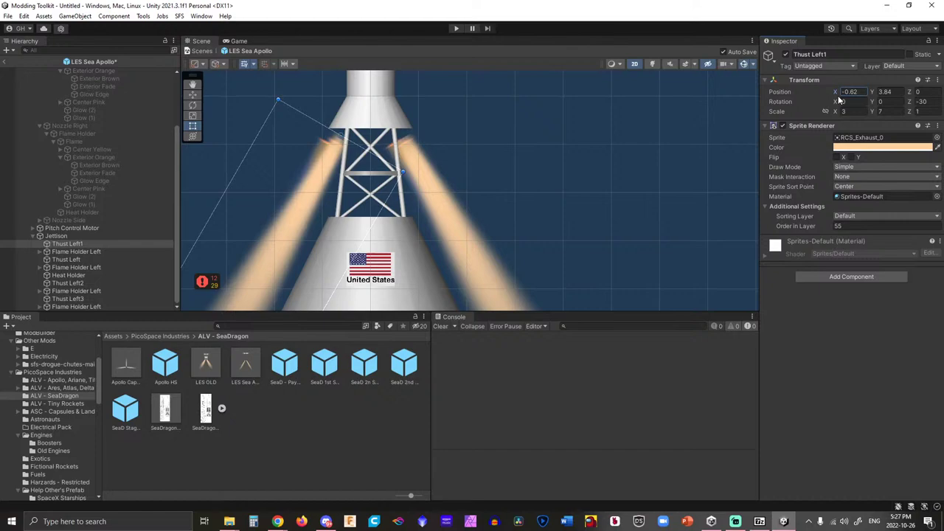
{"action": "left_click", "coordinate": [112, 257]}
{"action": "left_click", "coordinate": [91, 252]}
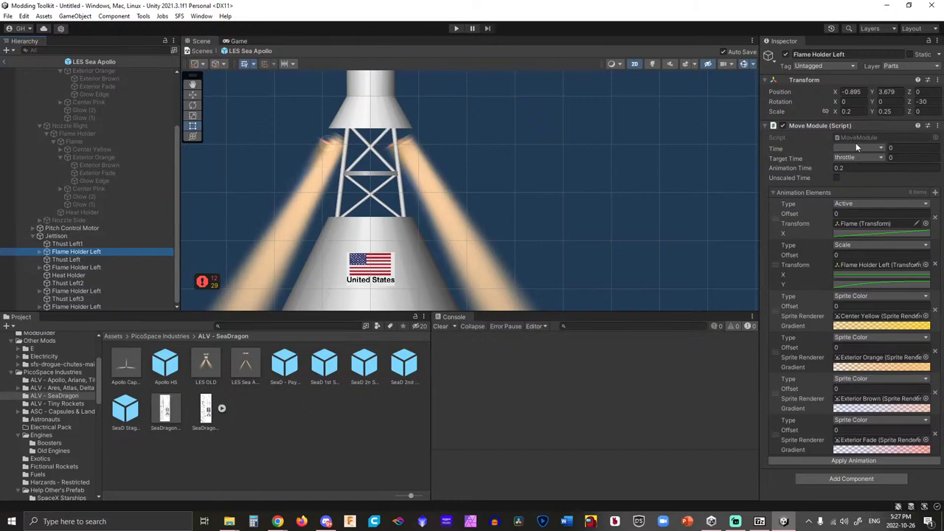
Shift the four Flame Holder Left objects horizontally, including X 0.63 and X -0.75.
{"action": "left_click_drag", "start_coordinate": [840, 98], "coordinate": [844, 98]}
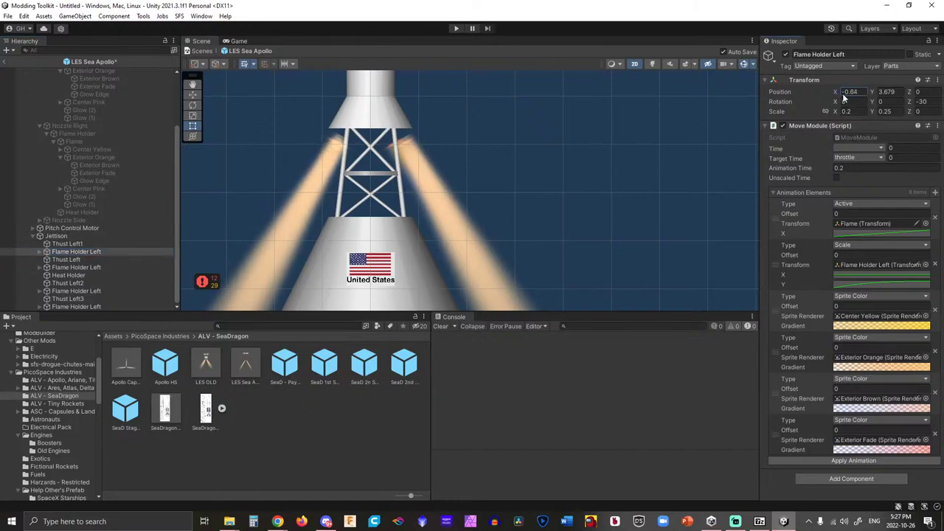
{"action": "left_click", "coordinate": [64, 268]}
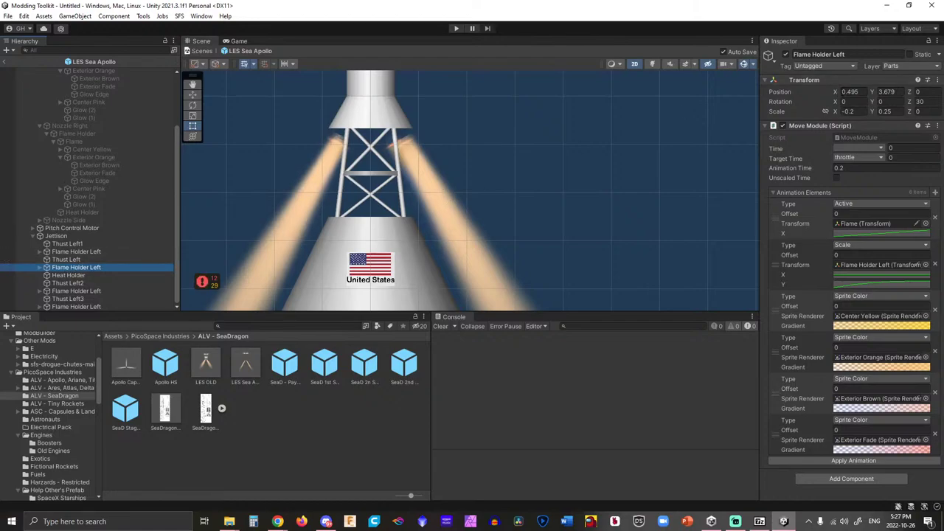
{"action": "left_click_drag", "start_coordinate": [840, 94], "coordinate": [847, 92]}
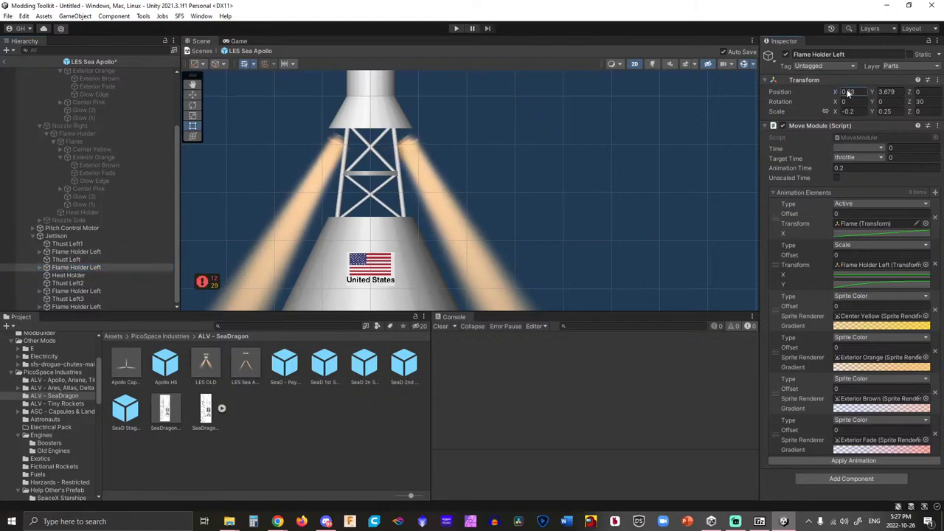
{"action": "left_click", "coordinate": [107, 290]}
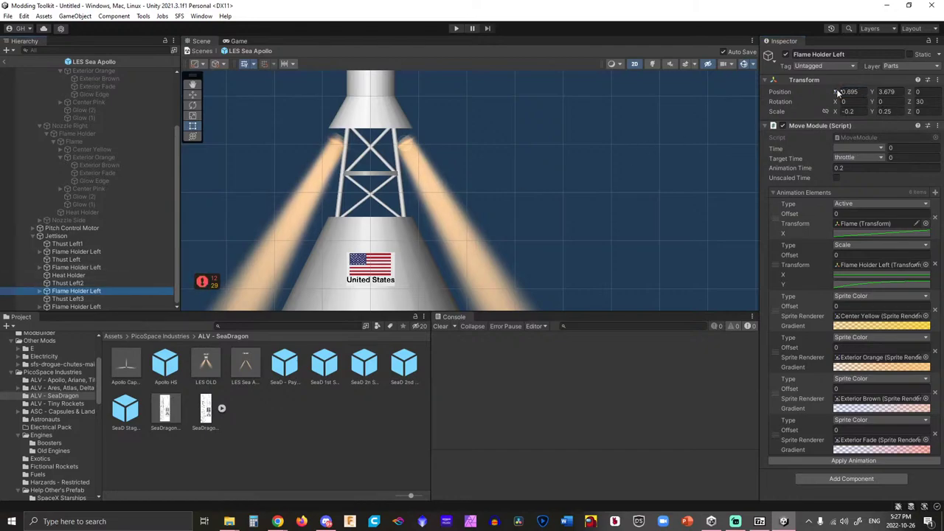
{"action": "left_click_drag", "start_coordinate": [839, 90], "coordinate": [841, 93]}
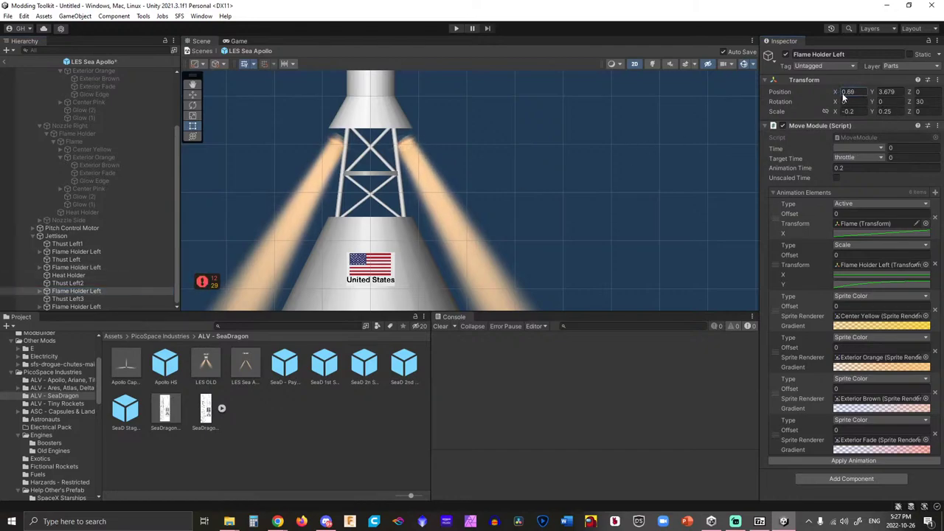
{"action": "left_click", "coordinate": [113, 305]}
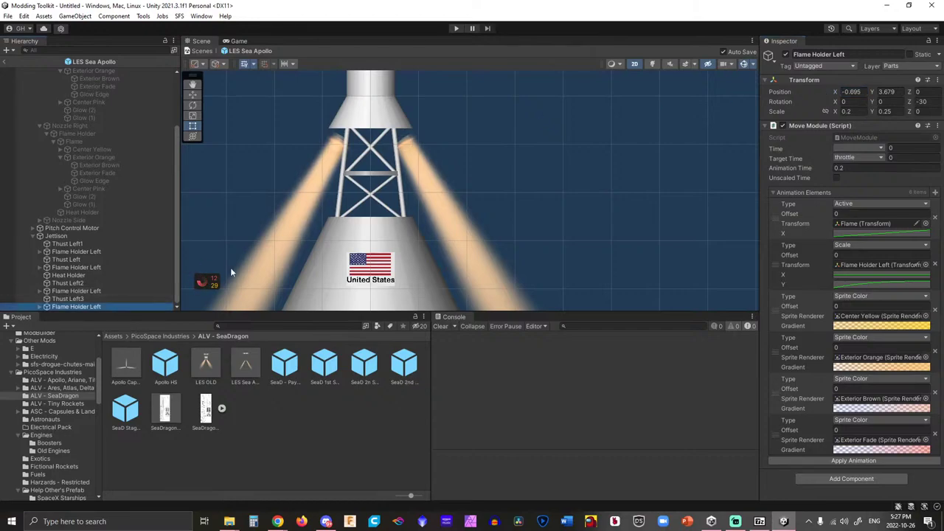
{"action": "left_click_drag", "start_coordinate": [840, 101], "coordinate": [839, 98]}
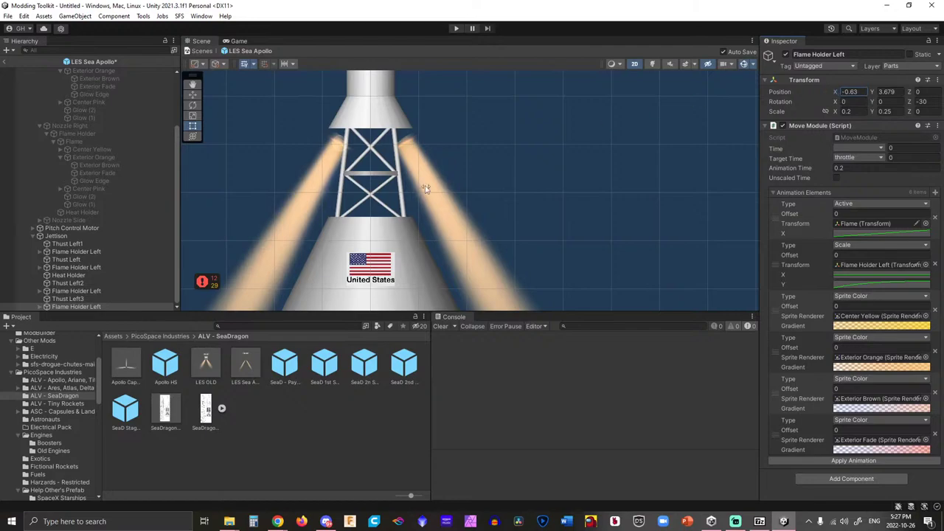
Compare the thrust positions, set Thust Left1 to X -0.57, Y 3.68, and save.
{"action": "left_click", "coordinate": [90, 299]}
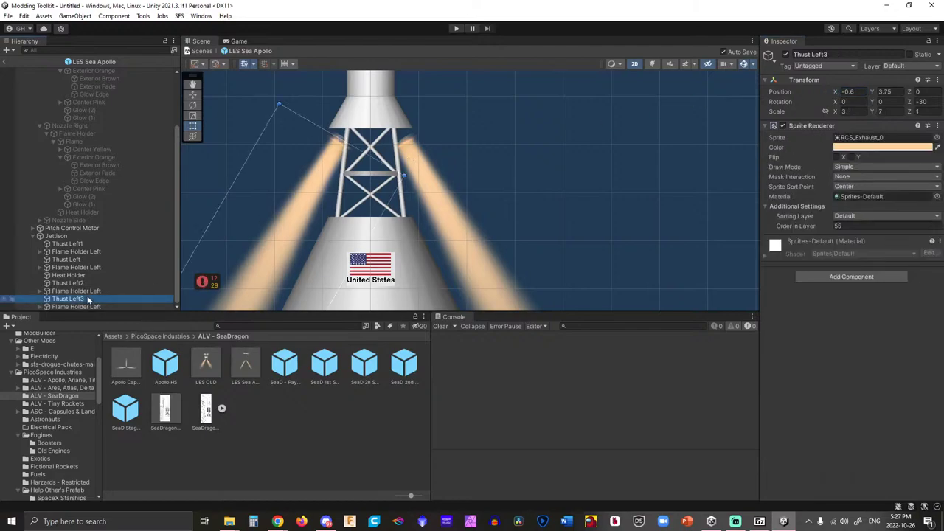
{"action": "left_click", "coordinate": [87, 291]}
{"action": "left_click", "coordinate": [83, 284]}
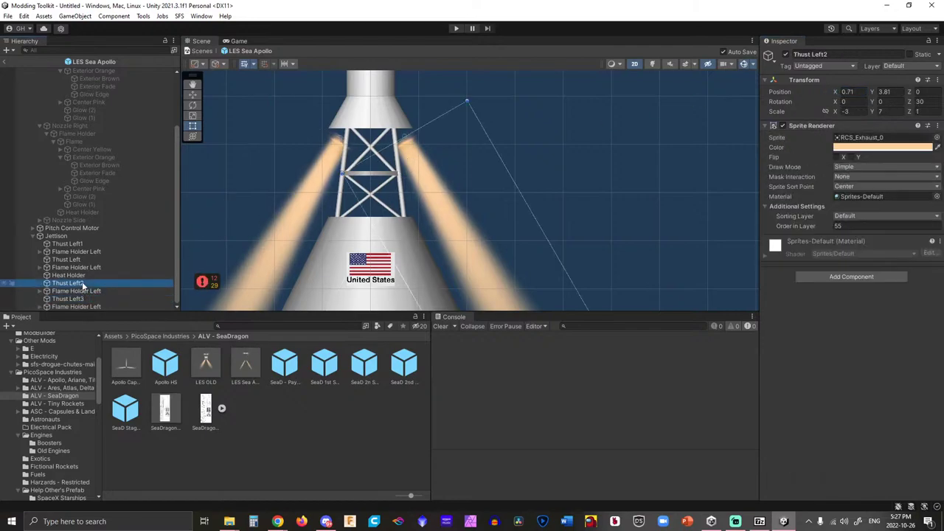
{"action": "left_click", "coordinate": [82, 275]}
{"action": "left_click", "coordinate": [81, 267]}
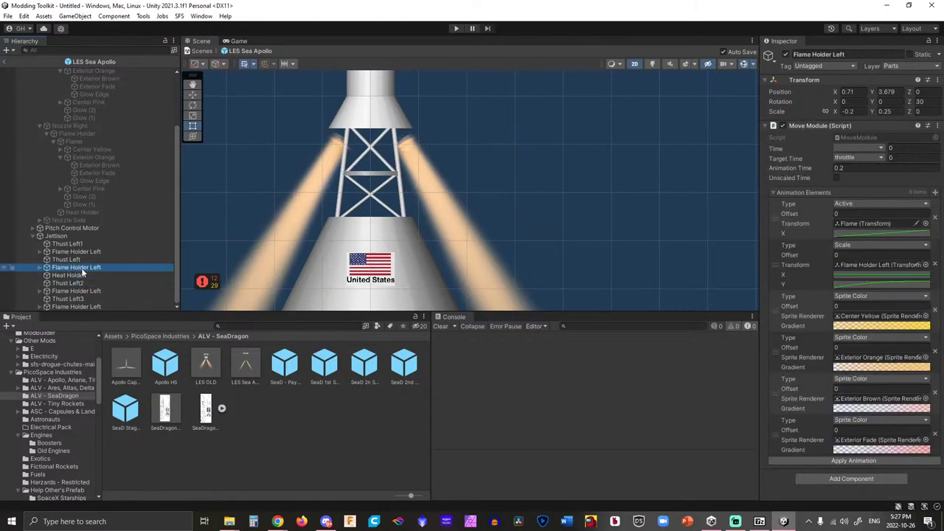
{"action": "left_click", "coordinate": [79, 261]}
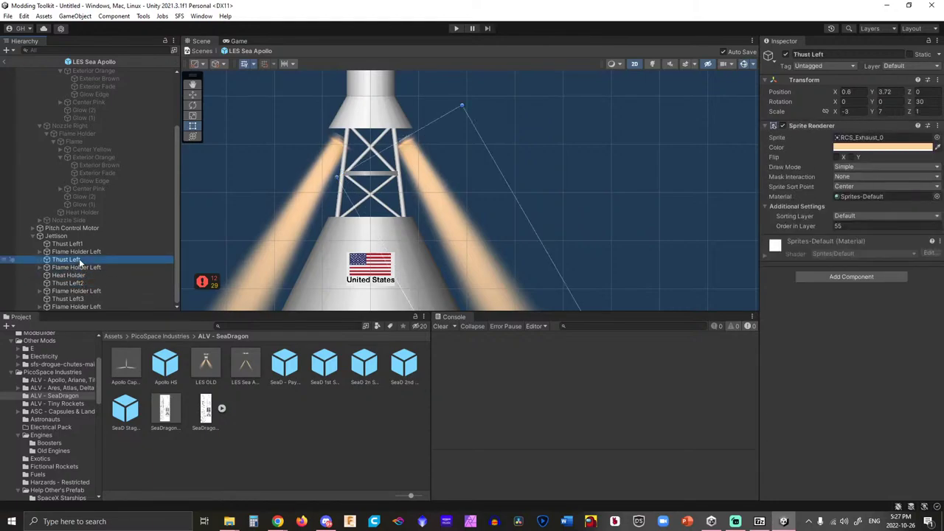
{"action": "left_click", "coordinate": [81, 253]}
{"action": "left_click", "coordinate": [77, 245]}
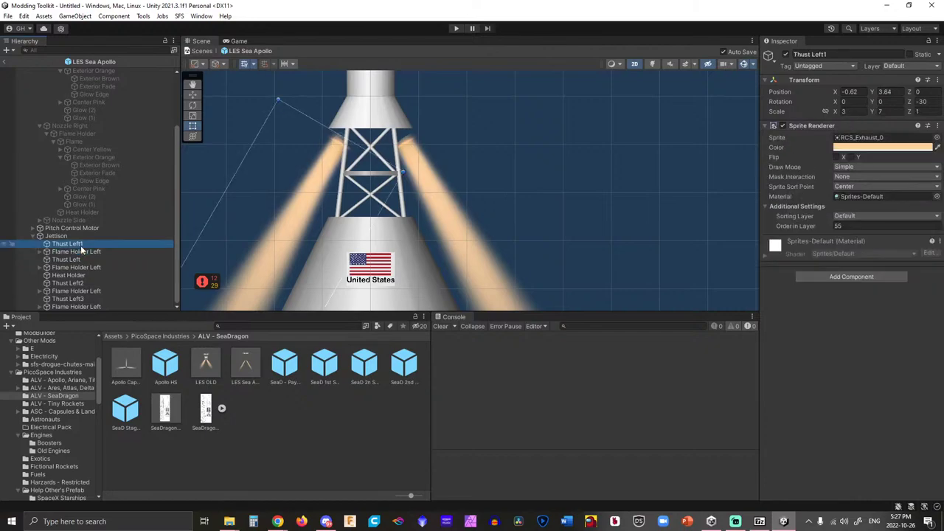
{"action": "left_click_drag", "start_coordinate": [839, 91], "coordinate": [876, 98]}
{"action": "key", "text": "ctrl+s"}
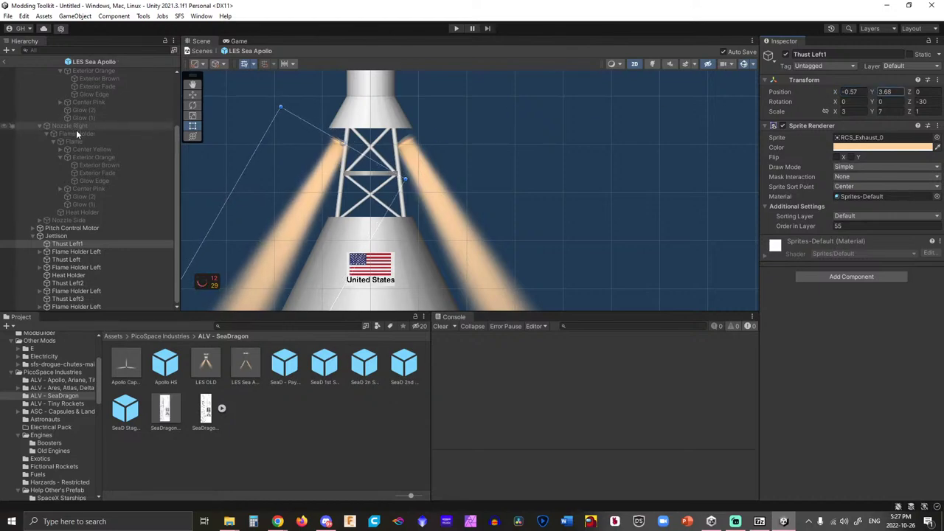
{"action": "scroll", "coordinate": [76, 130], "scroll_direction": "up", "scroll_amount": 3}
{"action": "right_click", "coordinate": [84, 96]}
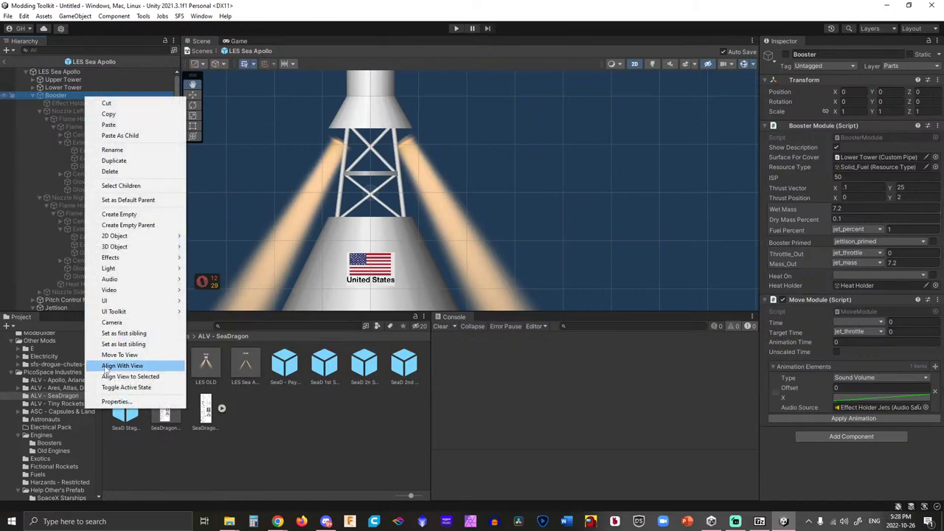
{"action": "left_click", "coordinate": [133, 387]}
{"action": "scroll", "coordinate": [252, 123], "scroll_direction": "down", "scroll_amount": 5}
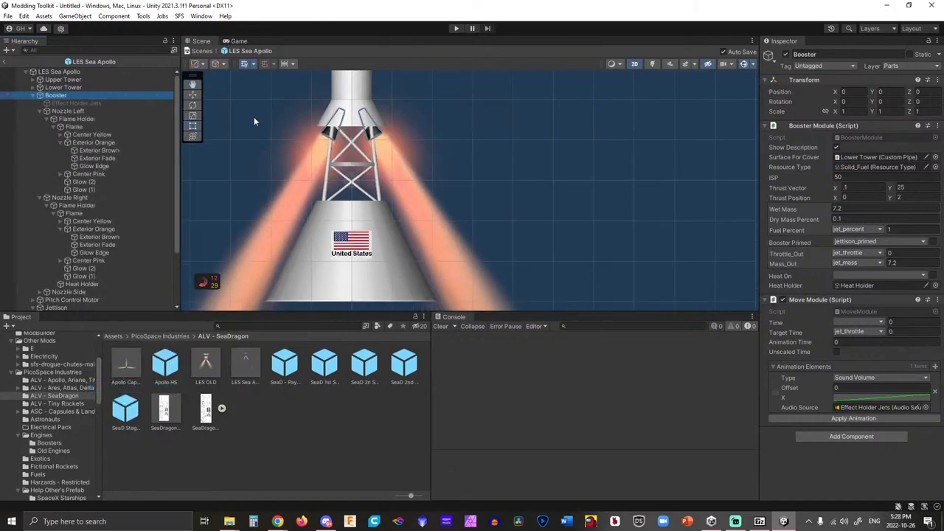
{"action": "left_click", "coordinate": [437, 174]}
{"action": "middle_click_drag", "start_coordinate": [438, 174], "coordinate": [489, 219]}
{"action": "scroll", "coordinate": [514, 208], "scroll_direction": "down", "scroll_amount": 1}
{"action": "scroll", "coordinate": [511, 205], "scroll_direction": "up", "scroll_amount": 3}
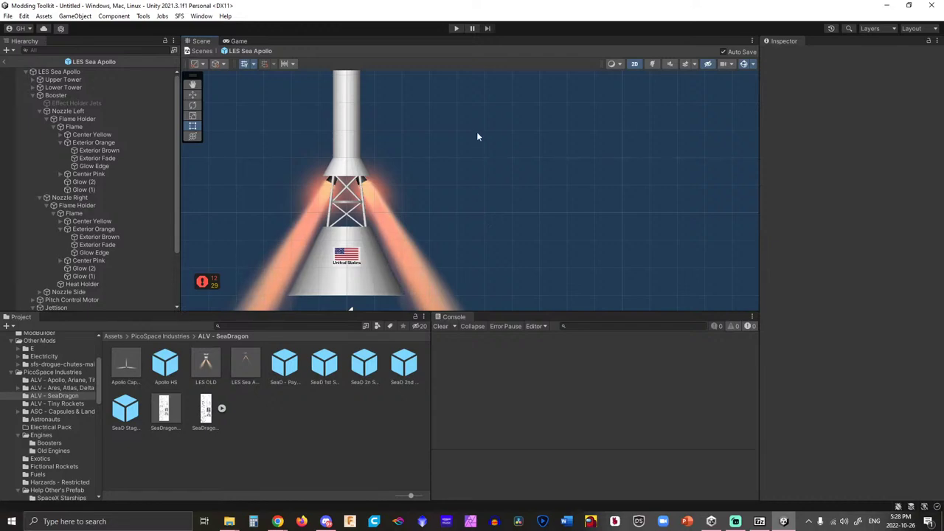
{"action": "scroll", "coordinate": [486, 122], "scroll_direction": "down", "scroll_amount": 1}
{"action": "scroll", "coordinate": [487, 131], "scroll_direction": "up", "scroll_amount": 1}
{"action": "scroll", "coordinate": [490, 135], "scroll_direction": "down", "scroll_amount": 1}
{"action": "middle_click_drag", "start_coordinate": [493, 142], "coordinate": [573, 265]}
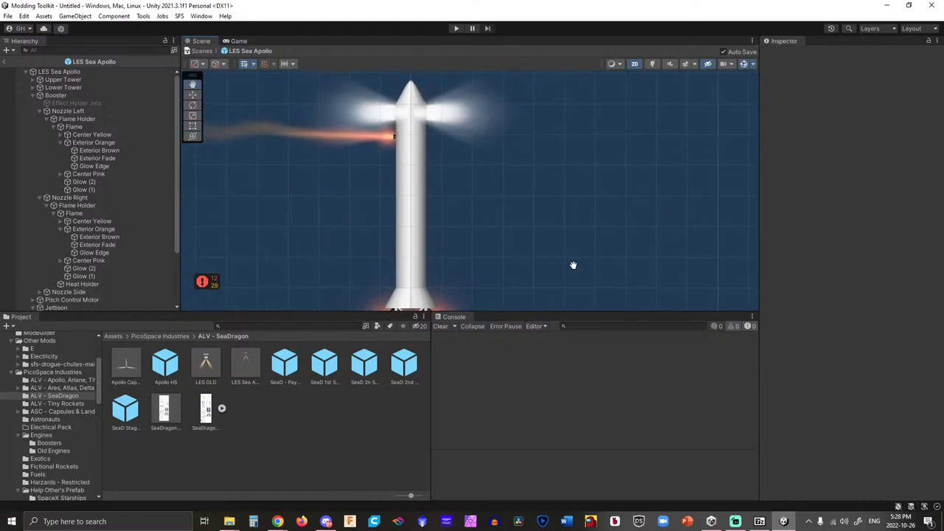
{"action": "scroll", "coordinate": [511, 196], "scroll_direction": "up", "scroll_amount": 1}
{"action": "middle_click_drag", "start_coordinate": [512, 197], "coordinate": [551, 270]}
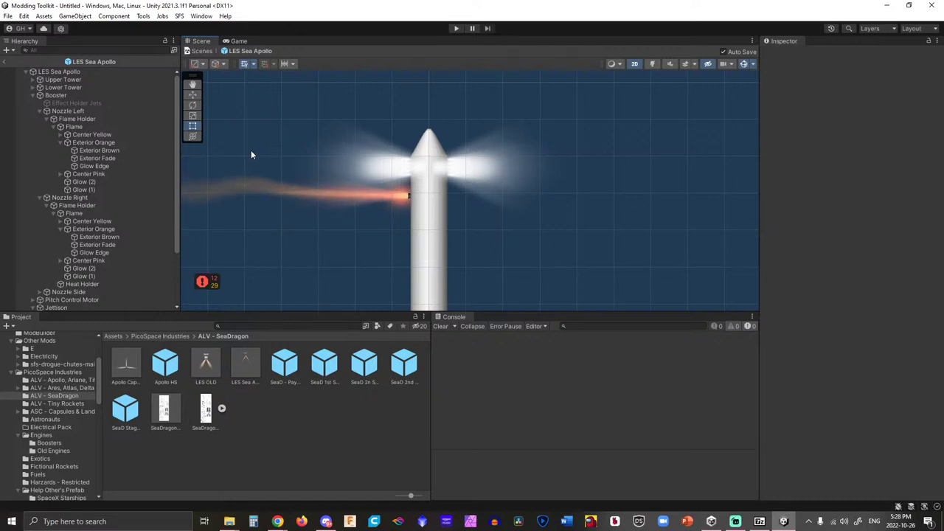
{"action": "scroll", "coordinate": [365, 166], "scroll_direction": "down", "scroll_amount": 2}
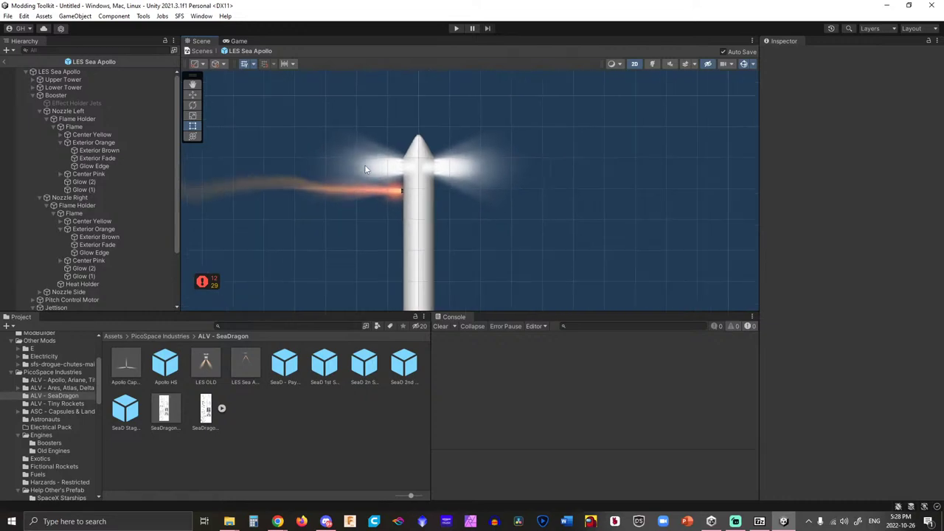
{"action": "middle_click_drag", "start_coordinate": [509, 242], "coordinate": [524, 185]}
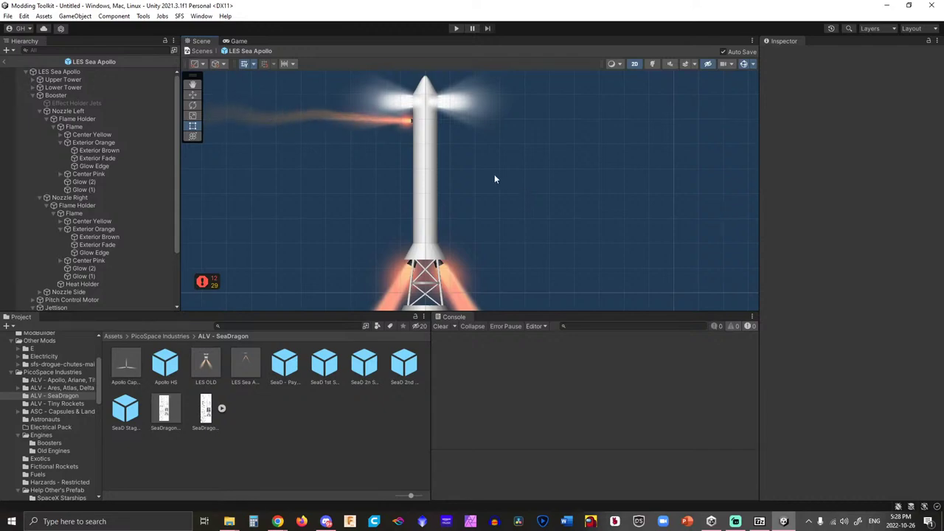
{"action": "middle_click_drag", "start_coordinate": [495, 175], "coordinate": [513, 196]}
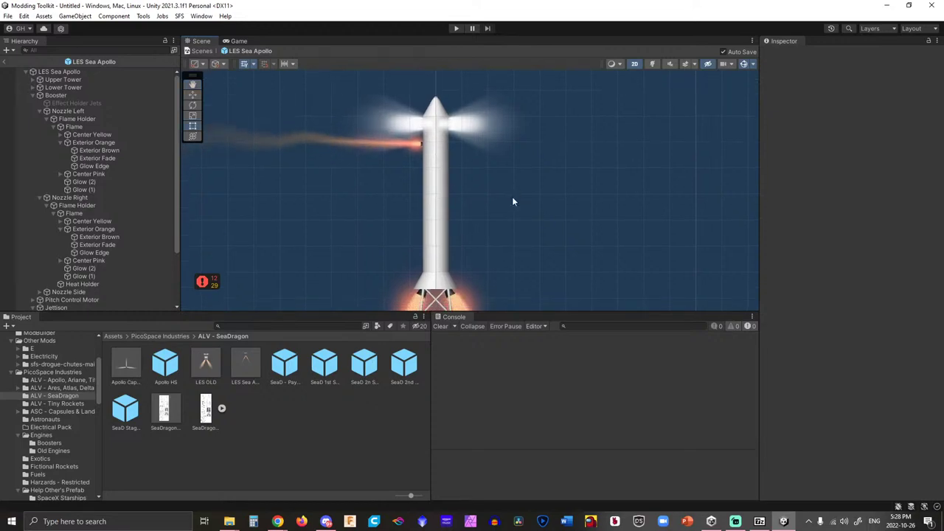
{"action": "scroll", "coordinate": [511, 195], "scroll_direction": "down", "scroll_amount": 5}
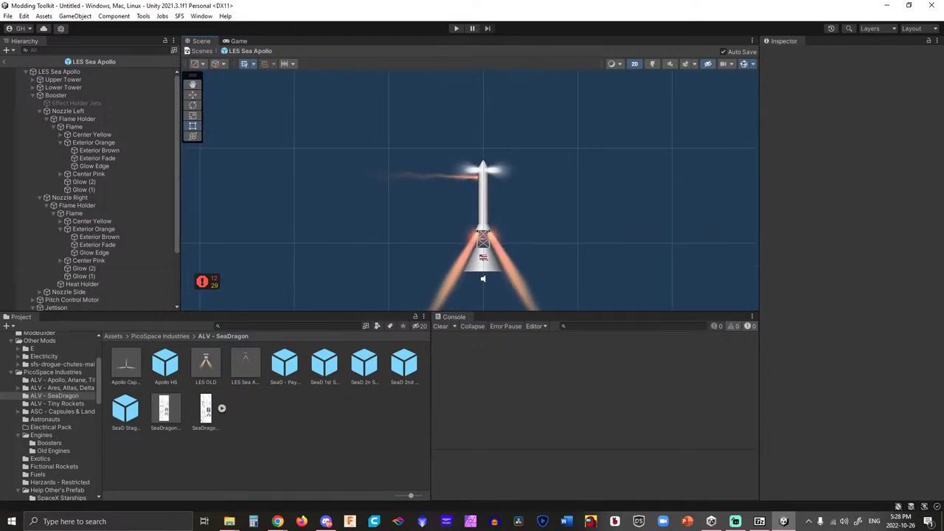
{"action": "scroll", "coordinate": [531, 198], "scroll_direction": "up", "scroll_amount": 6}
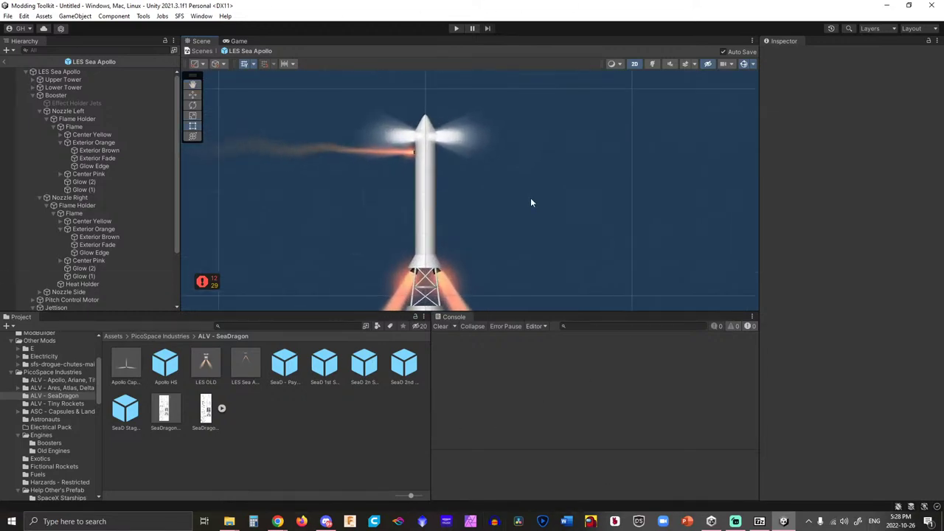
{"action": "middle_click_drag", "start_coordinate": [485, 195], "coordinate": [541, 210]}
{"action": "scroll", "coordinate": [543, 220], "scroll_direction": "up", "scroll_amount": 2}
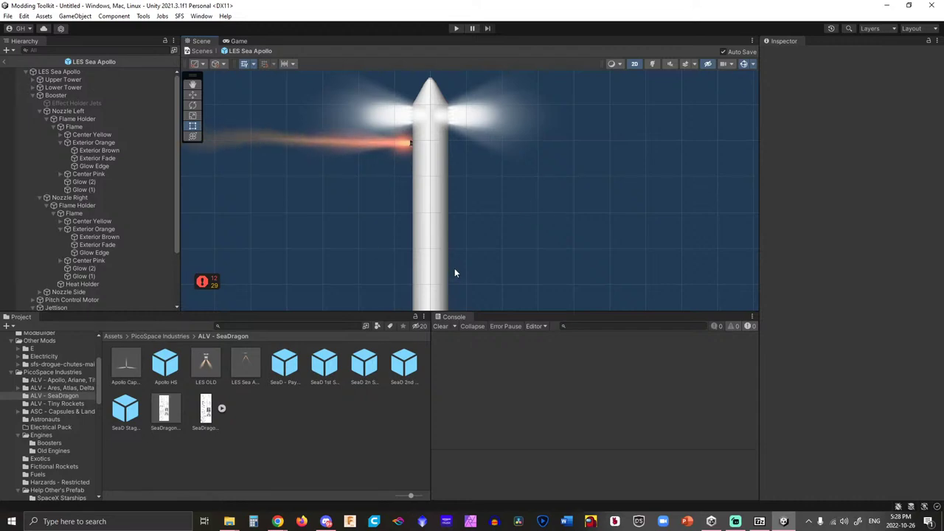
{"action": "middle_click_drag", "start_coordinate": [480, 247], "coordinate": [478, 152]}
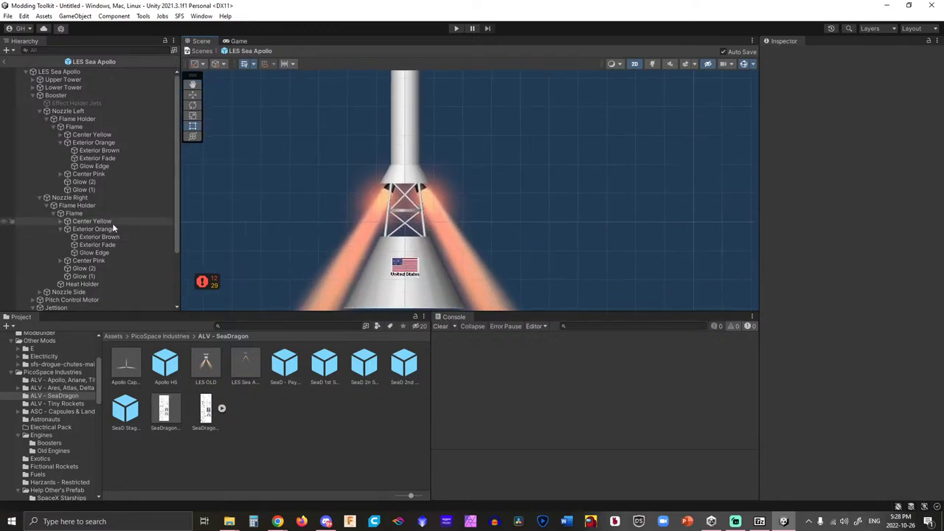
In Jettison, nest the Flame Holder Left objects under their Thust Left objects.
{"action": "left_click", "coordinate": [76, 74]}
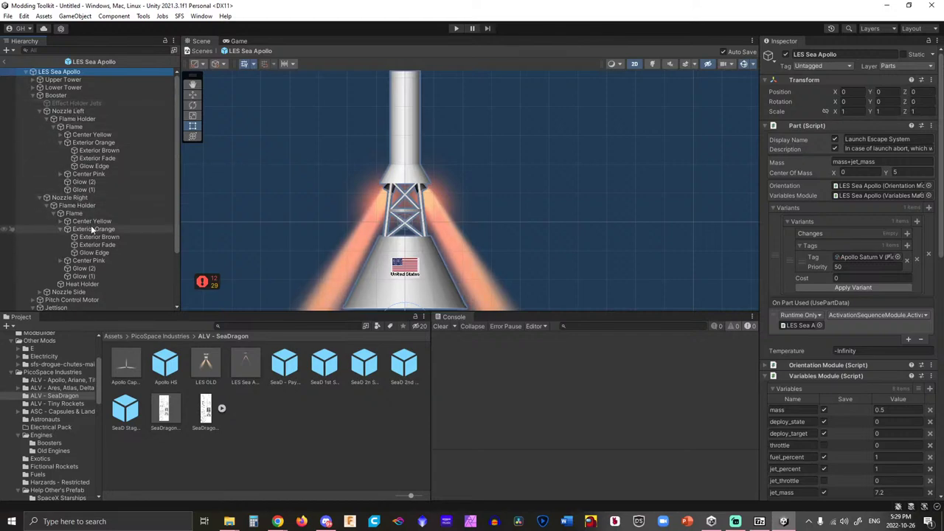
{"action": "scroll", "coordinate": [92, 230], "scroll_direction": "down", "scroll_amount": 3}
{"action": "left_click", "coordinate": [91, 236]}
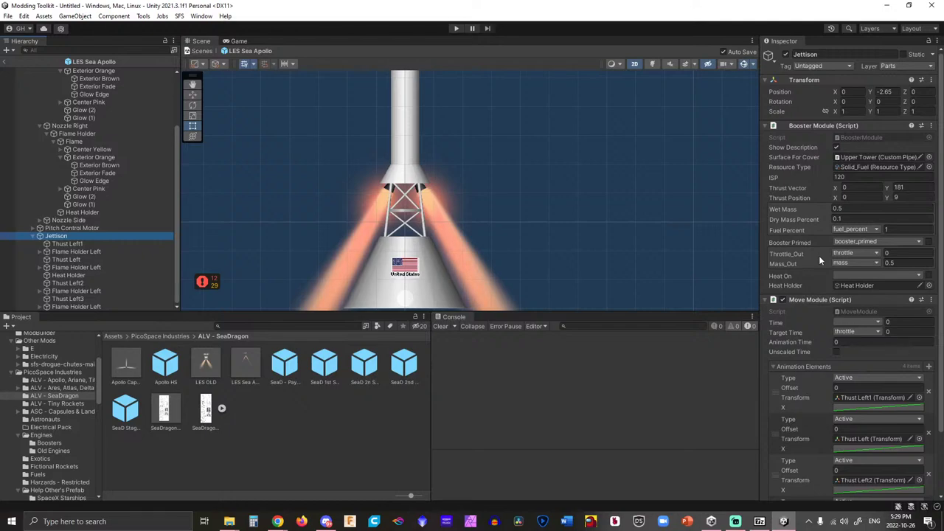
{"action": "scroll", "coordinate": [887, 449], "scroll_direction": "down", "scroll_amount": 3}
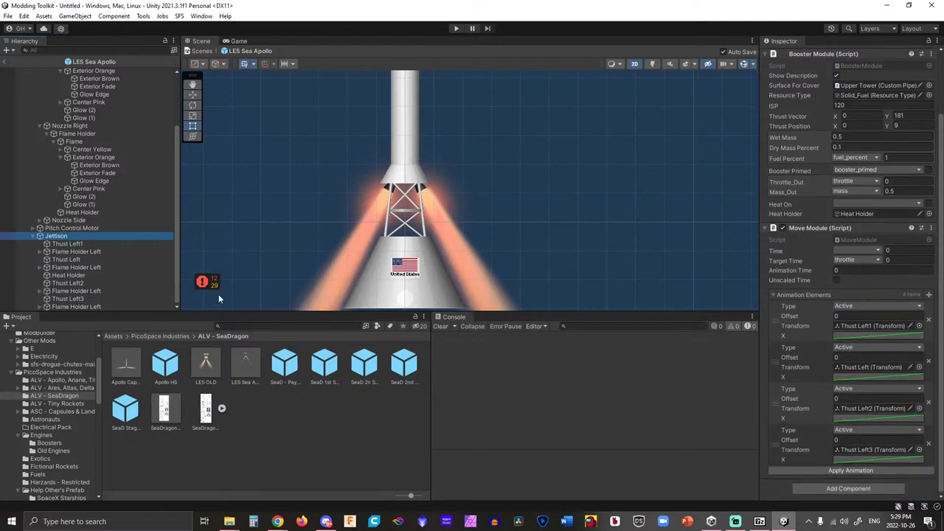
{"action": "left_click", "coordinate": [65, 244]}
{"action": "left_click", "coordinate": [64, 254]}
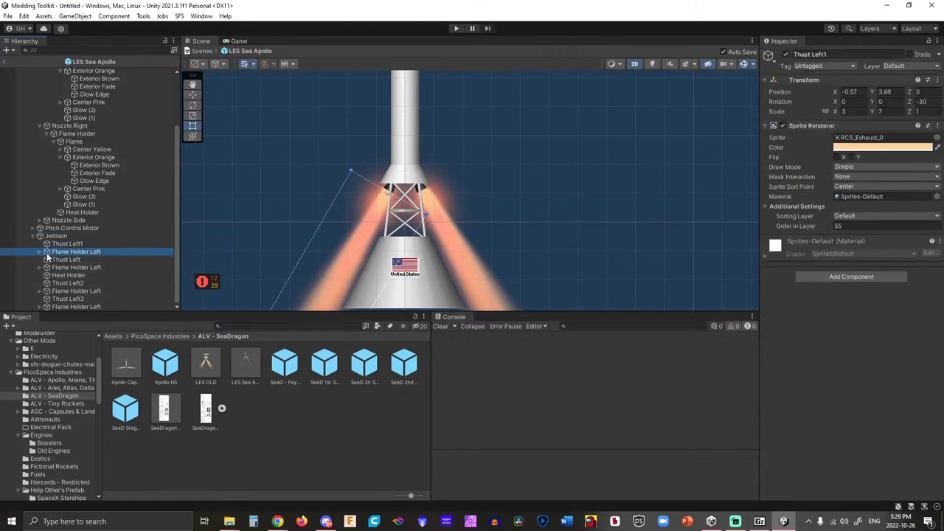
{"action": "left_click_drag", "start_coordinate": [74, 253], "coordinate": [79, 298]}
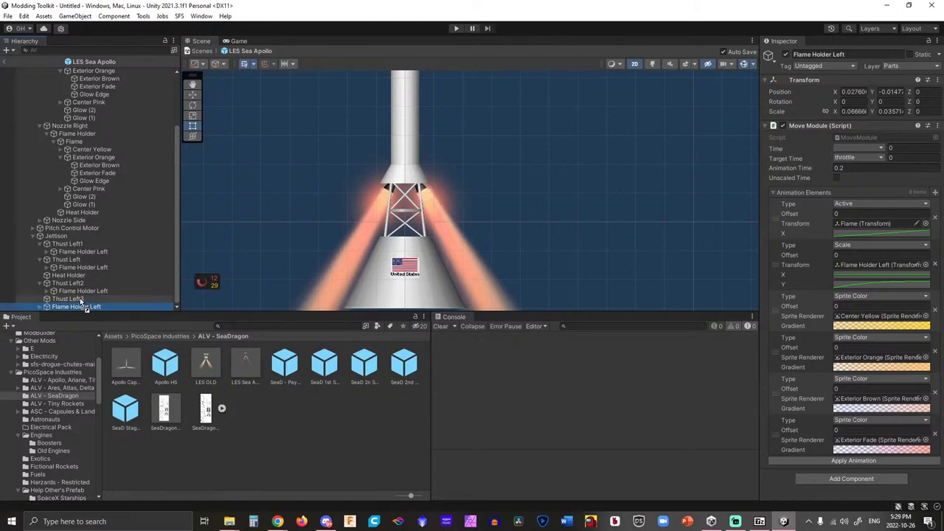
Move Thust Left above Thust Left1 in Jettison's Move Module animation elements.
{"action": "left_click", "coordinate": [69, 234]}
{"action": "scroll", "coordinate": [854, 370], "scroll_direction": "down", "scroll_amount": 3}
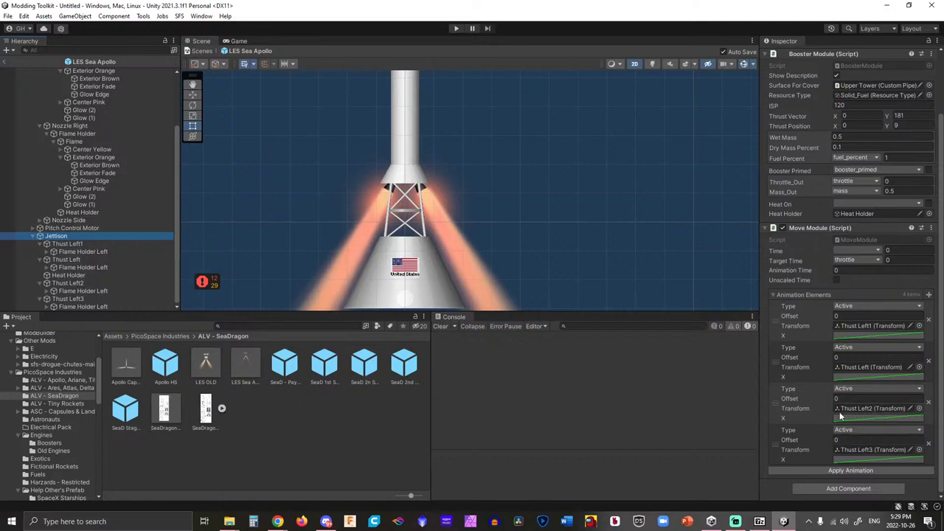
{"action": "left_click_drag", "start_coordinate": [778, 367], "coordinate": [778, 325]}
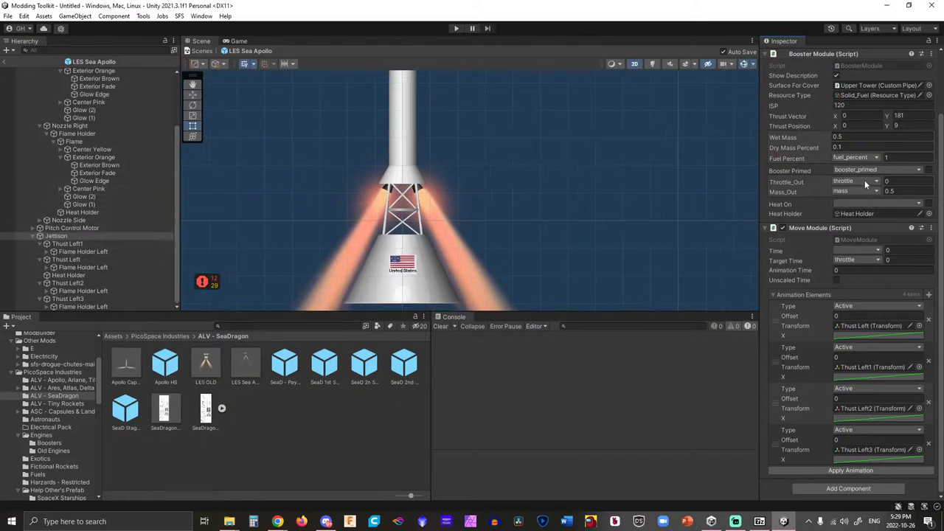
{"action": "scroll", "coordinate": [849, 177], "scroll_direction": "up", "scroll_amount": 3}
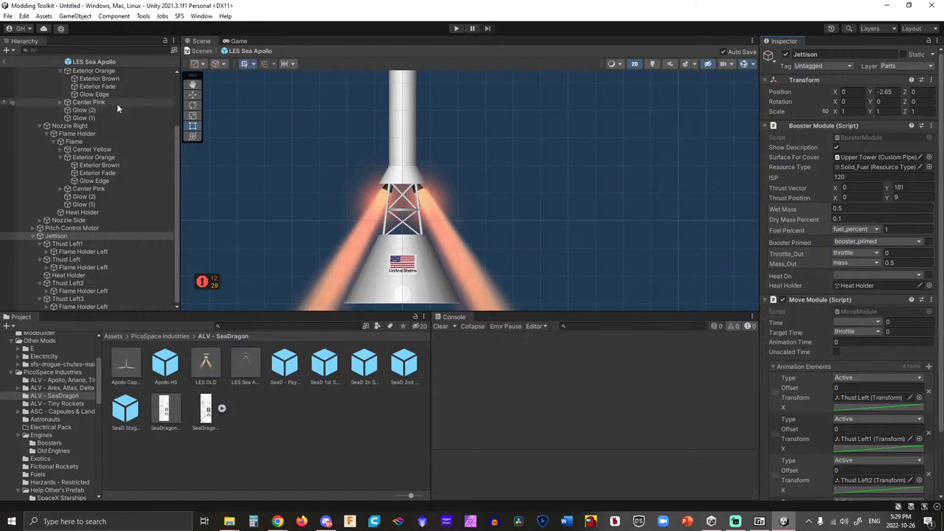
{"action": "scroll", "coordinate": [117, 103], "scroll_direction": "up", "scroll_amount": 3}
Add a Jettison BoosterModule.Fire action to the LES Sea Apollo's DetachModule.Detach event.
{"action": "left_click", "coordinate": [87, 74]}
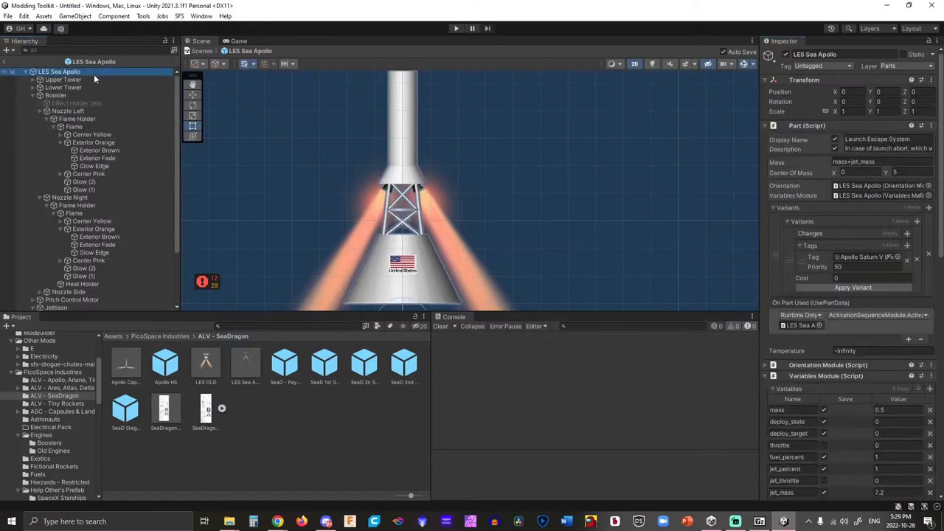
{"action": "scroll", "coordinate": [849, 251], "scroll_direction": "down", "scroll_amount": 8}
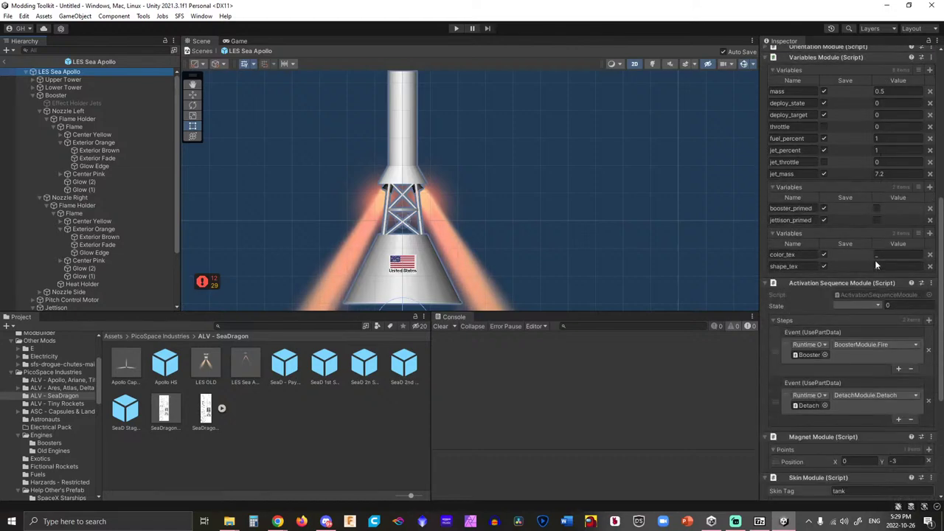
{"action": "scroll", "coordinate": [856, 280], "scroll_direction": "down", "scroll_amount": 3}
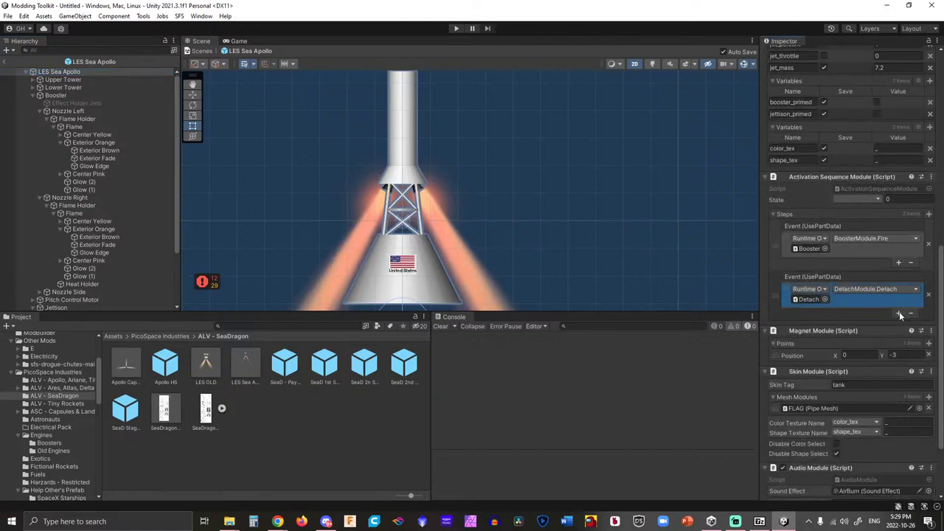
{"action": "left_click", "coordinate": [898, 313]}
{"action": "left_click", "coordinate": [825, 324]}
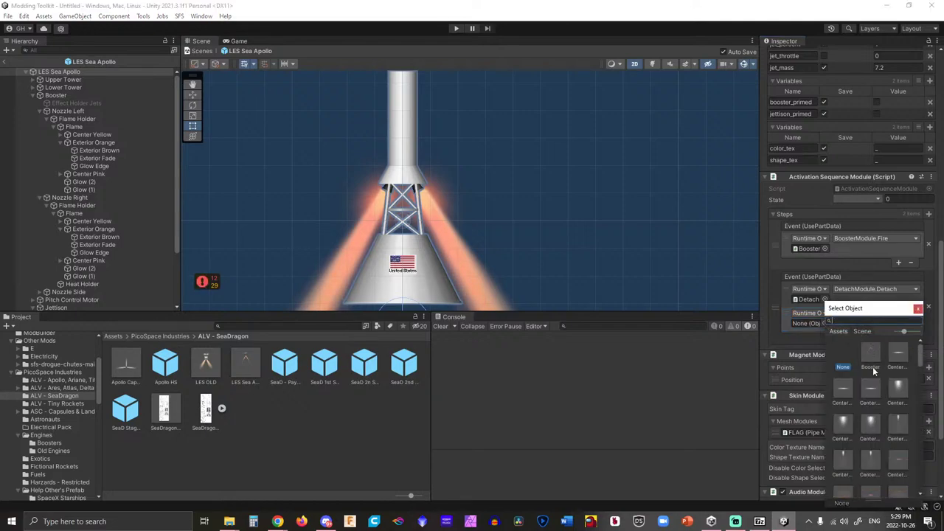
{"action": "left_click", "coordinate": [863, 331]}
{"action": "type", "text": "jet"}
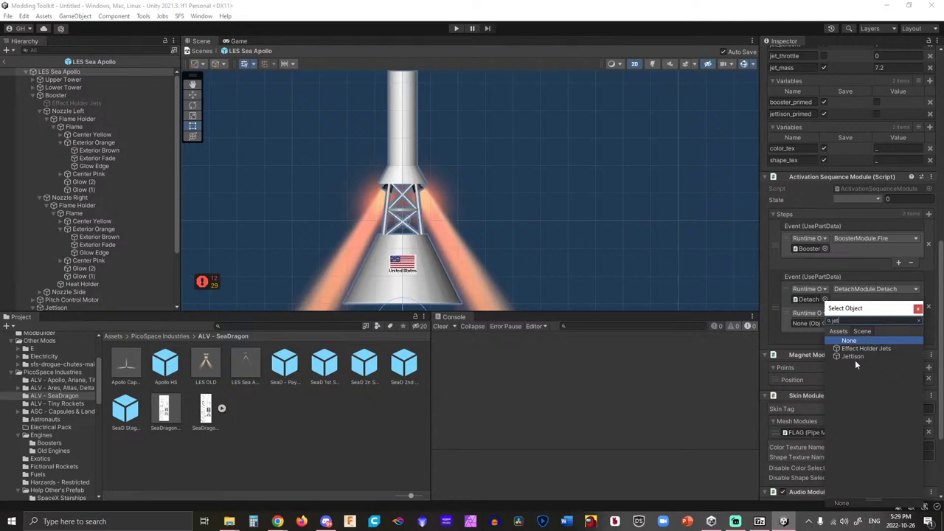
{"action": "double_click", "coordinate": [855, 357]}
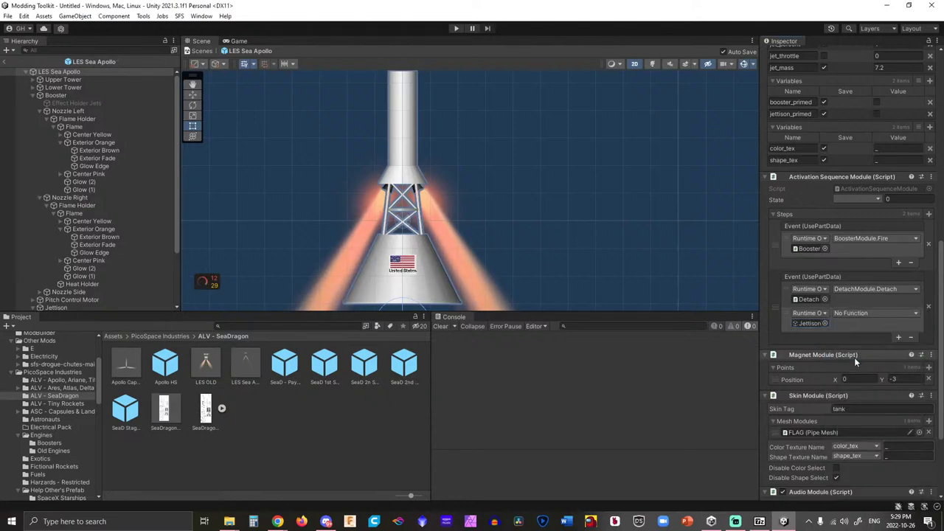
{"action": "left_click", "coordinate": [878, 314]}
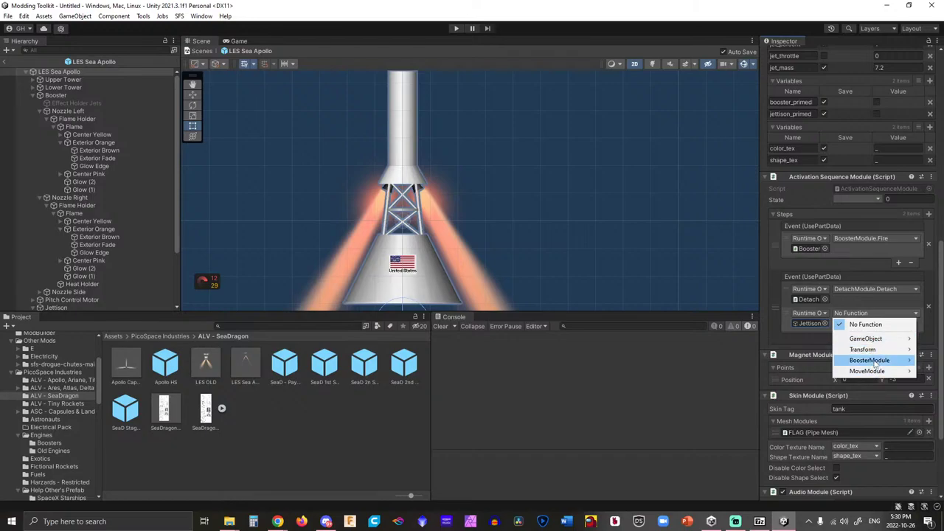
{"action": "mouse_move", "coordinate": [877, 360]}
{"action": "left_click", "coordinate": [735, 480]}
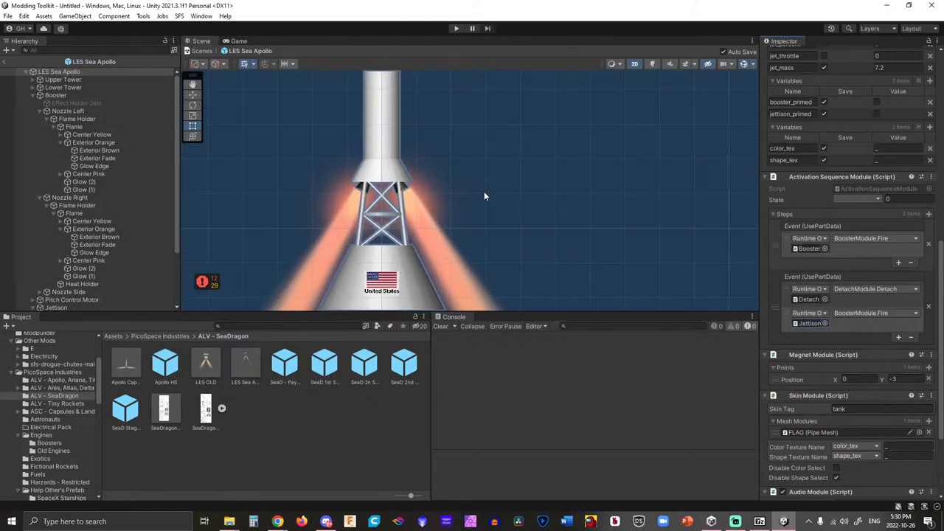
{"action": "scroll", "coordinate": [484, 191], "scroll_direction": "down", "scroll_amount": 3}
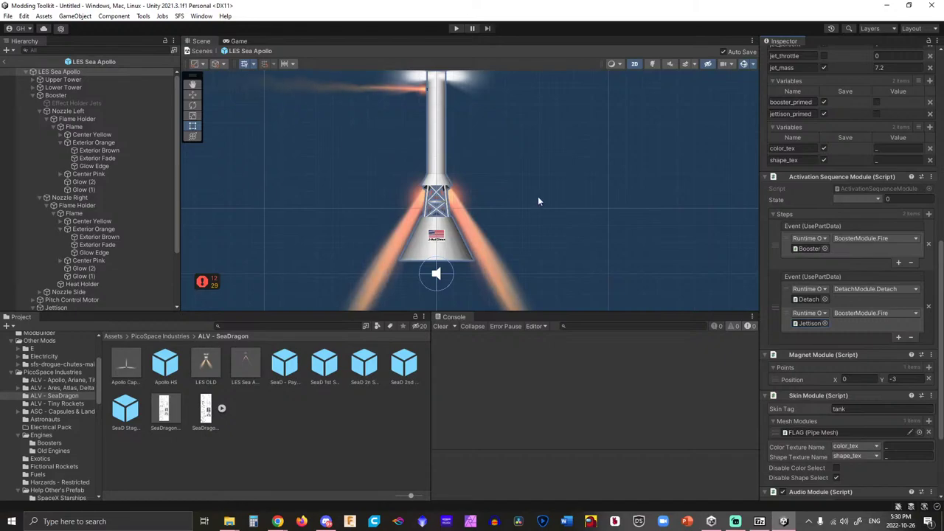
{"action": "middle_click_drag", "start_coordinate": [545, 138], "coordinate": [560, 190]}
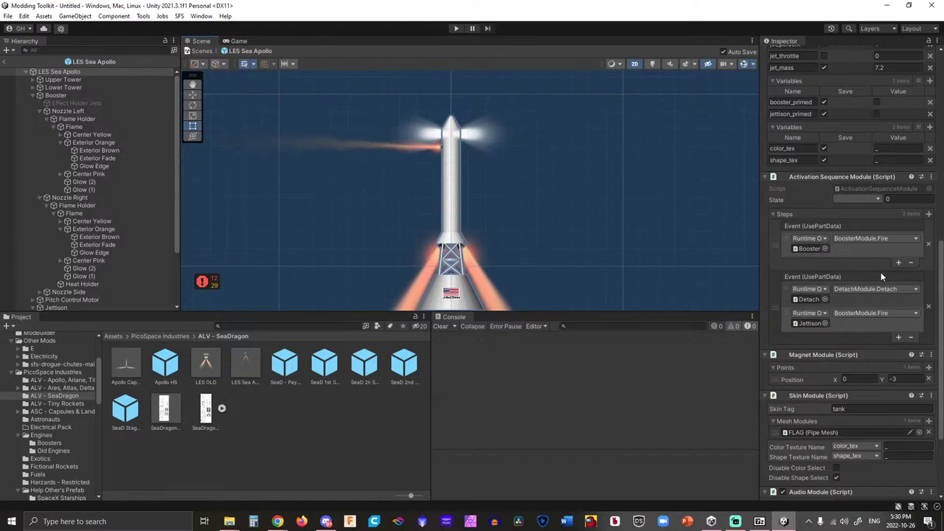
{"action": "middle_click_drag", "start_coordinate": [624, 232], "coordinate": [591, 180]}
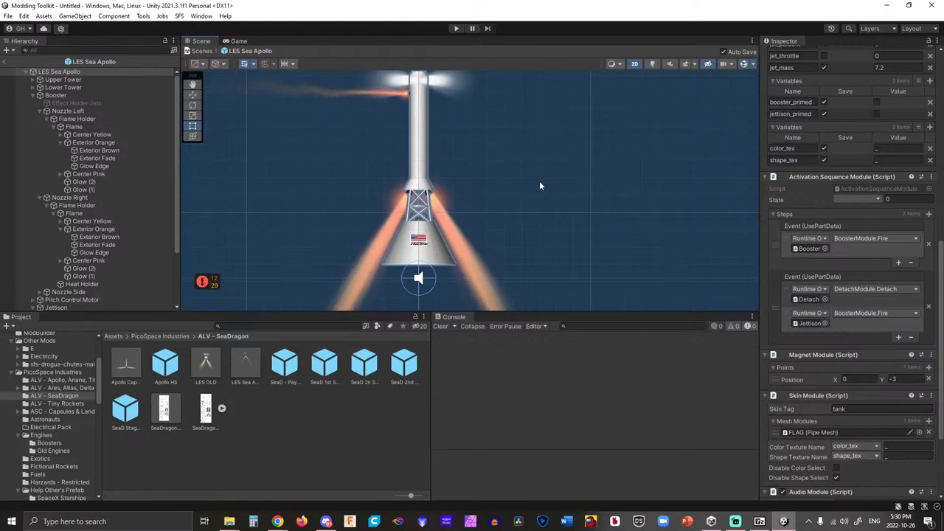
{"action": "scroll", "coordinate": [538, 184], "scroll_direction": "down", "scroll_amount": 3}
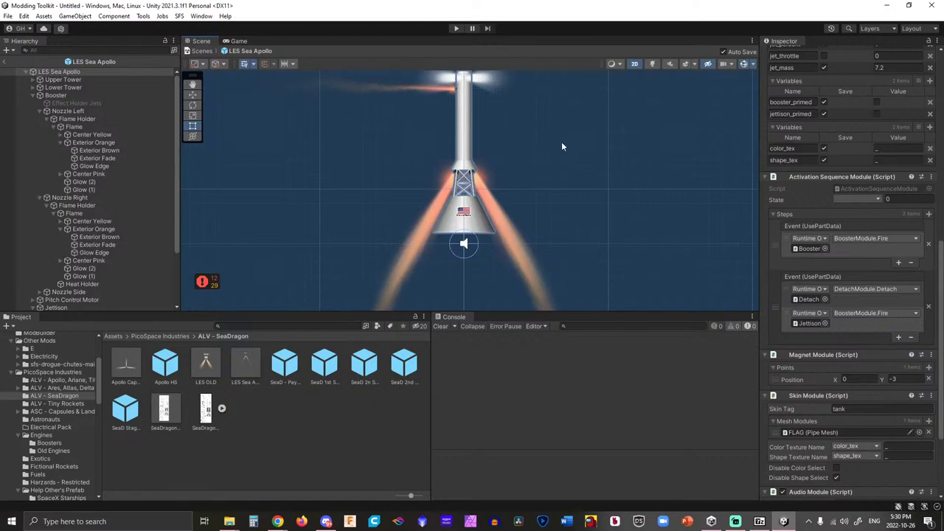
{"action": "middle_click_drag", "start_coordinate": [561, 142], "coordinate": [552, 145]}
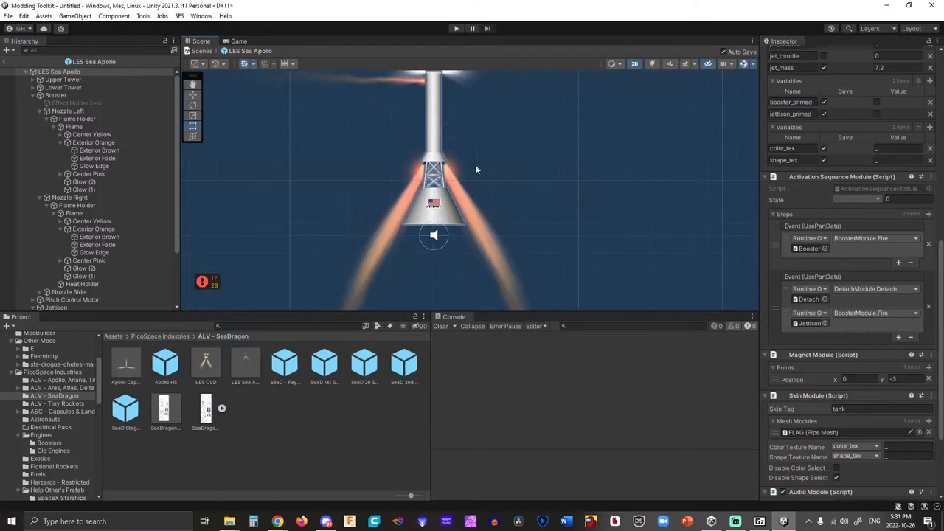
{"action": "left_click", "coordinate": [289, 180]}
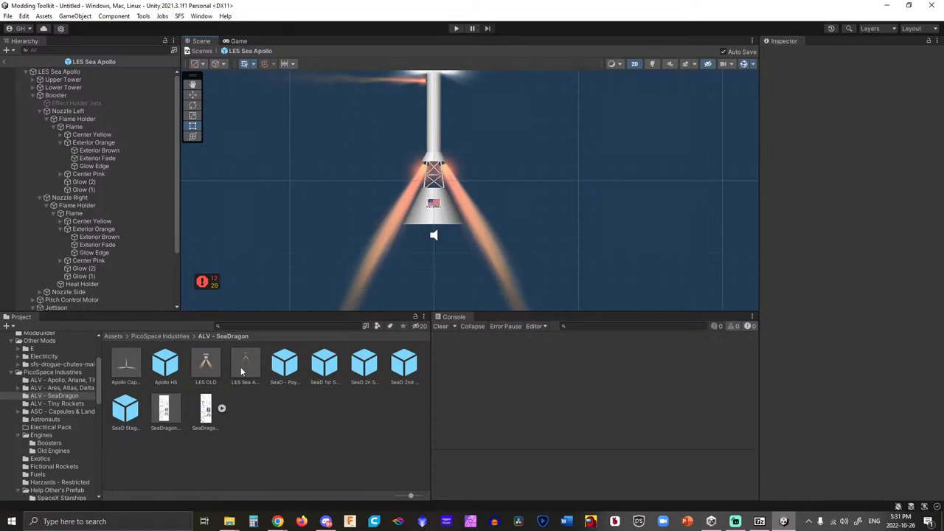
Delete the LES OLD prefab from the project.
{"action": "left_click", "coordinate": [210, 364]}
{"action": "double_click", "coordinate": [210, 366]}
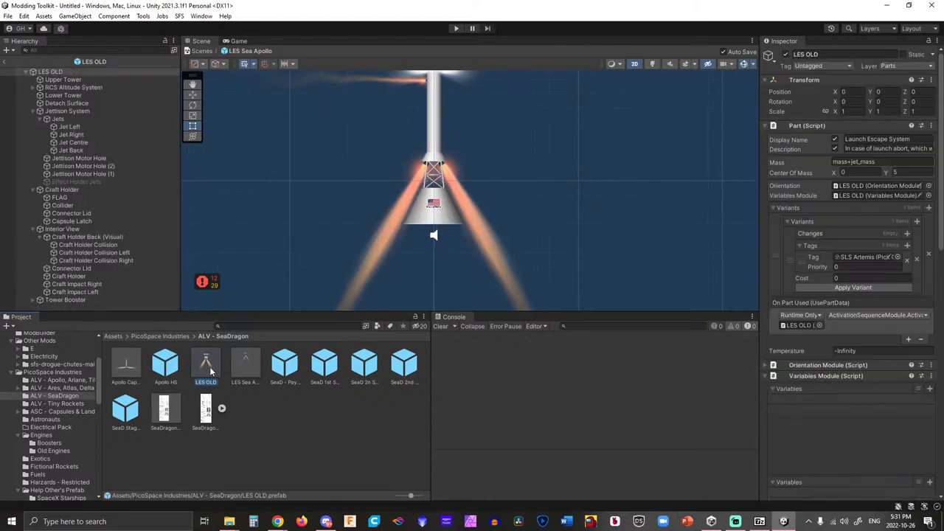
{"action": "key", "text": "Delete"}
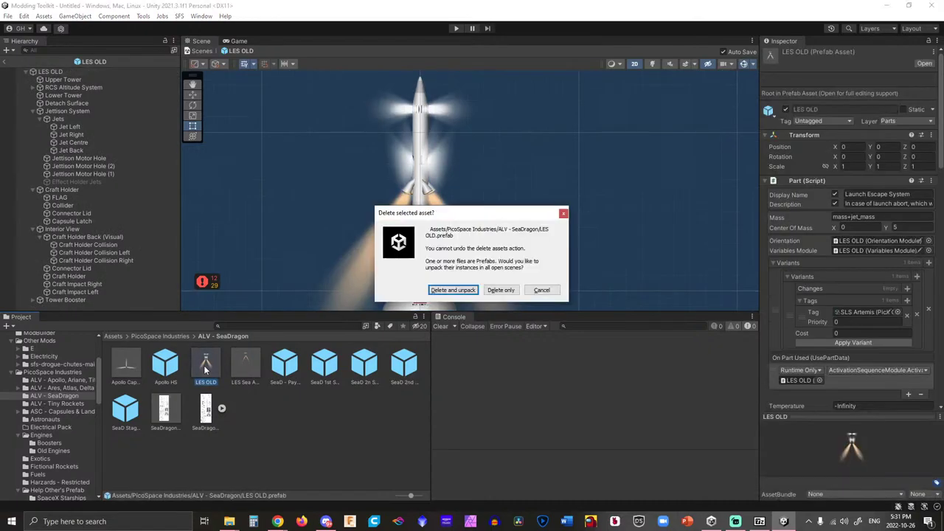
{"action": "left_click", "coordinate": [452, 291]}
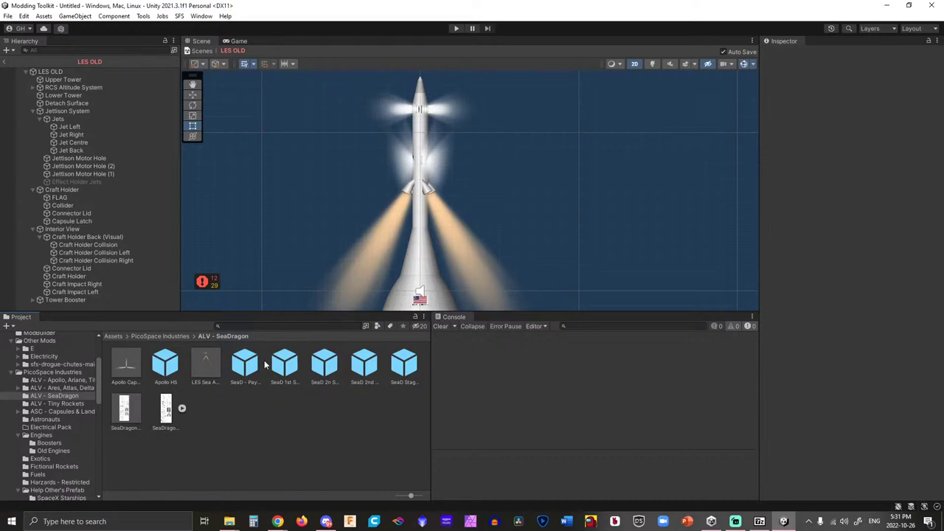
Open the Apollo Capsule prefab and review its Display Name and Description.
{"action": "double_click", "coordinate": [137, 362]}
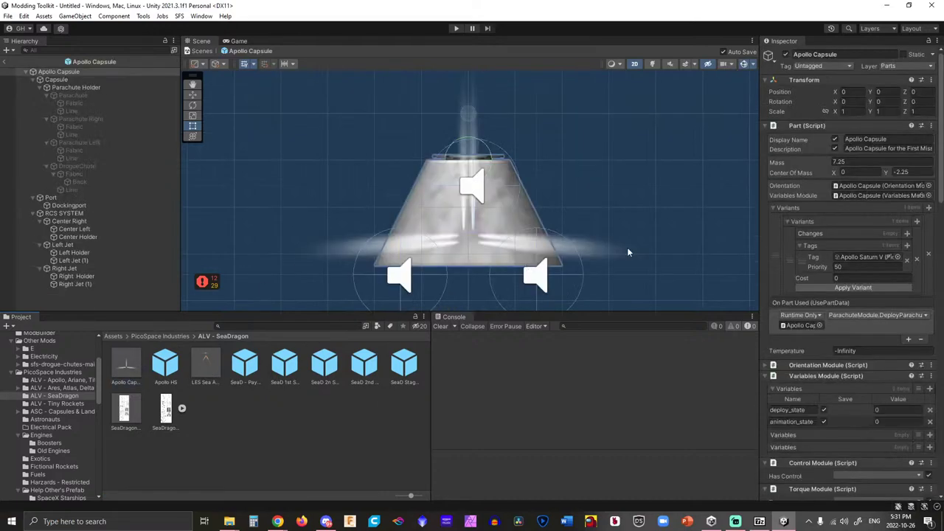
{"action": "scroll", "coordinate": [628, 252], "scroll_direction": "up", "scroll_amount": 2}
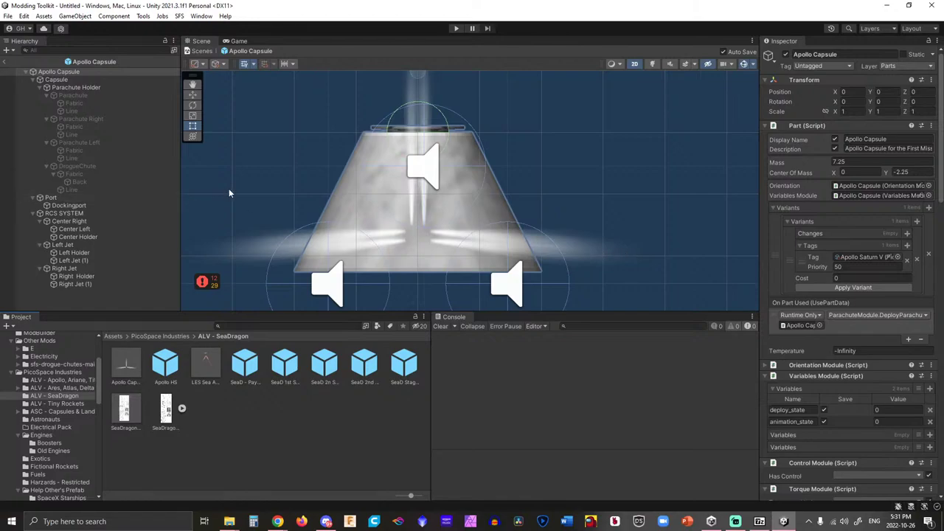
{"action": "scroll", "coordinate": [229, 190], "scroll_direction": "up", "scroll_amount": 1}
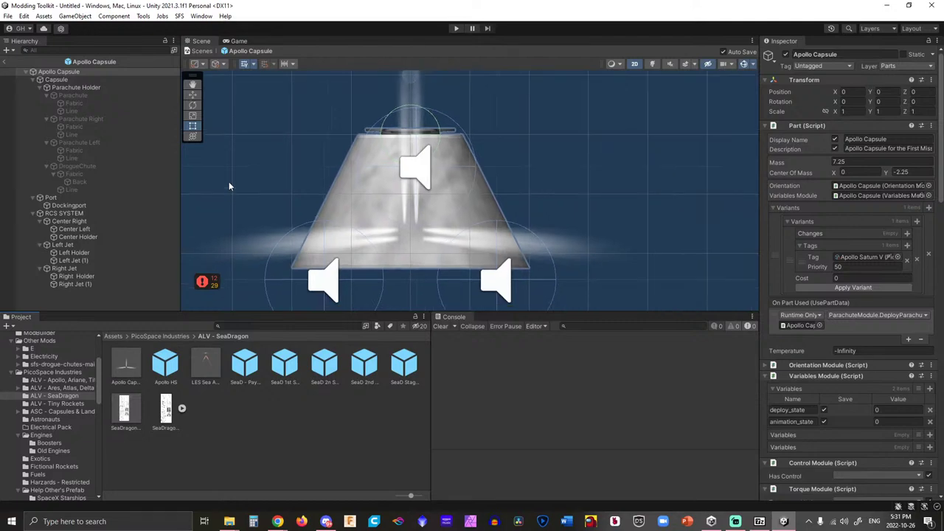
{"action": "middle_click_drag", "start_coordinate": [229, 181], "coordinate": [288, 191]}
{"action": "scroll", "coordinate": [287, 189], "scroll_direction": "down", "scroll_amount": 2}
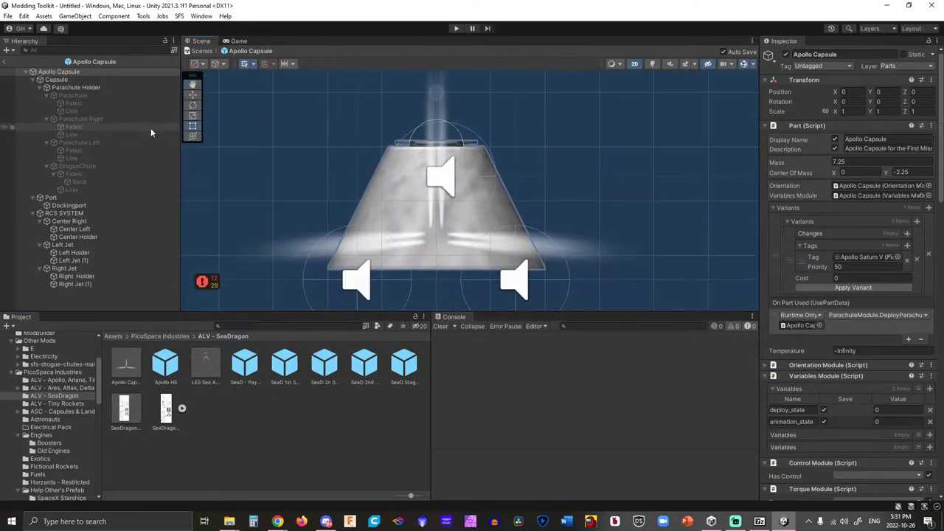
{"action": "left_click", "coordinate": [878, 139]}
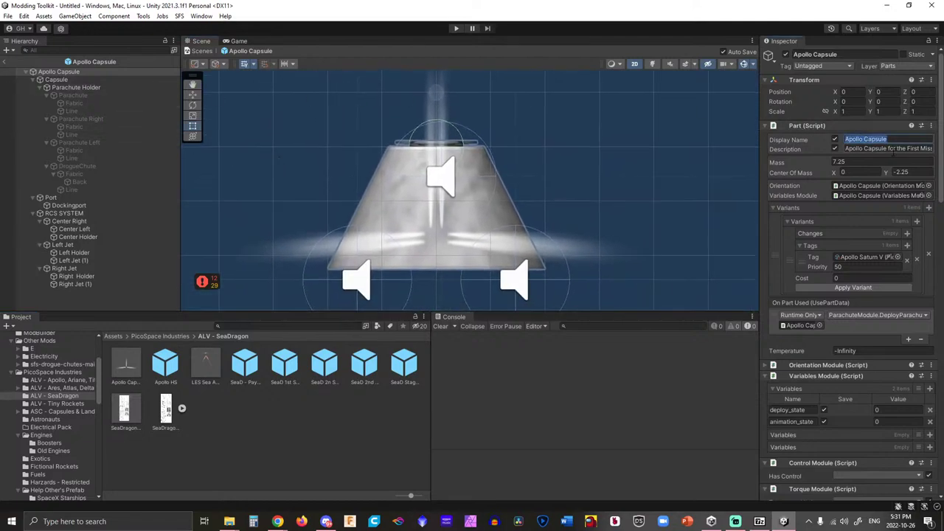
{"action": "key", "text": "Tab"}
Review the LES Sea Apollo's Display Name and Description, then open Apollo HS.
{"action": "double_click", "coordinate": [206, 361]}
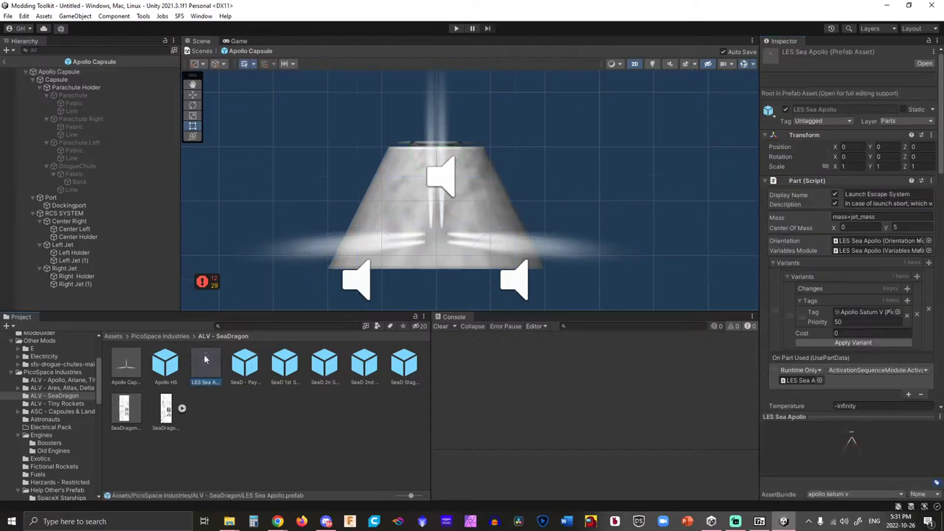
{"action": "left_click", "coordinate": [878, 139]}
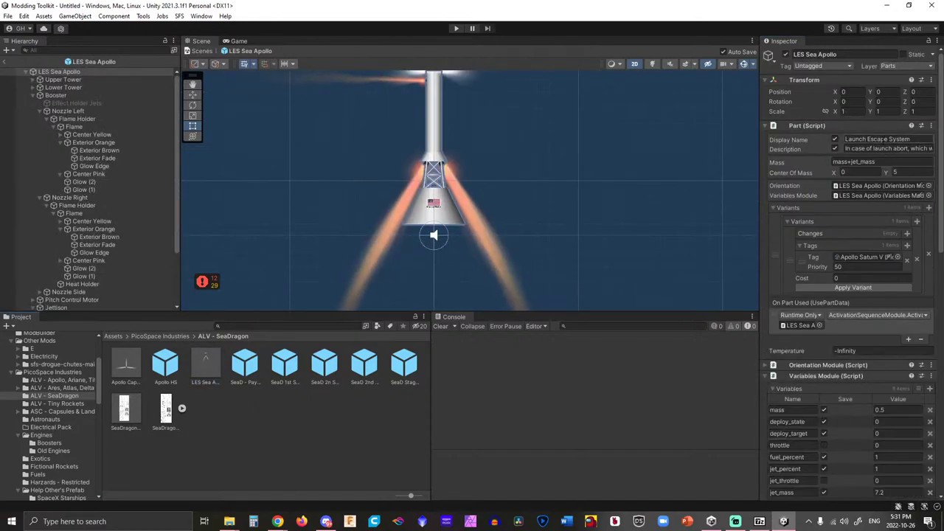
{"action": "key", "text": "Tab"}
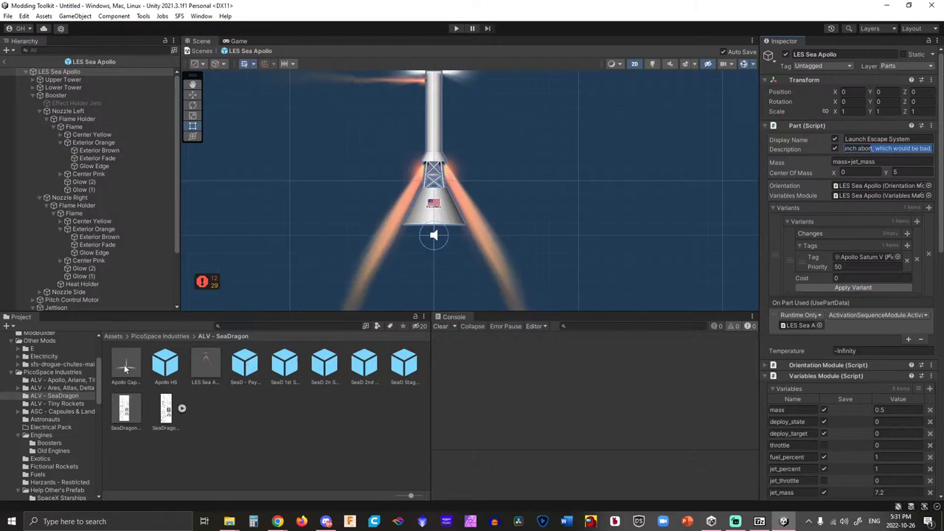
{"action": "double_click", "coordinate": [164, 365]}
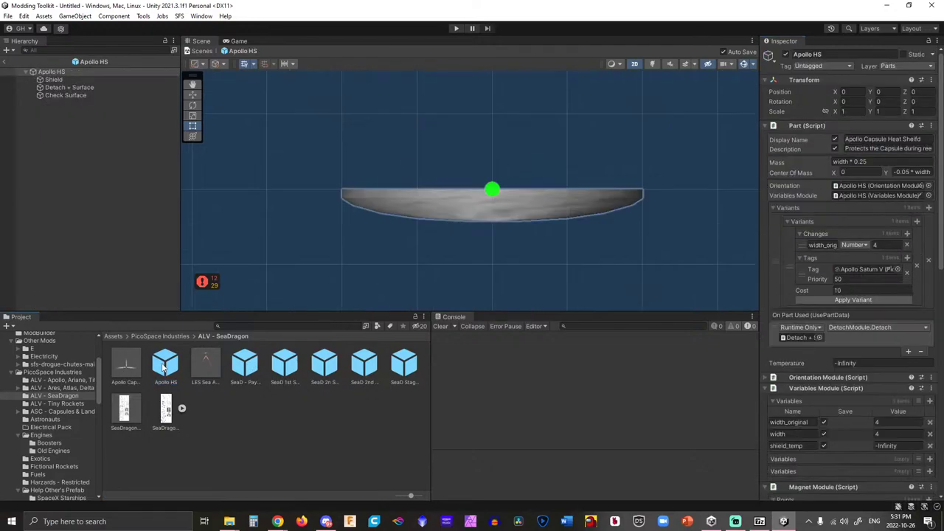
Set SeaD - Payload Bay's name to 'Sea Dragon Cargo Fairing', description 'A Giant Fairing for Sea Dragon'.
{"action": "double_click", "coordinate": [244, 366]}
{"action": "left_click", "coordinate": [885, 138]}
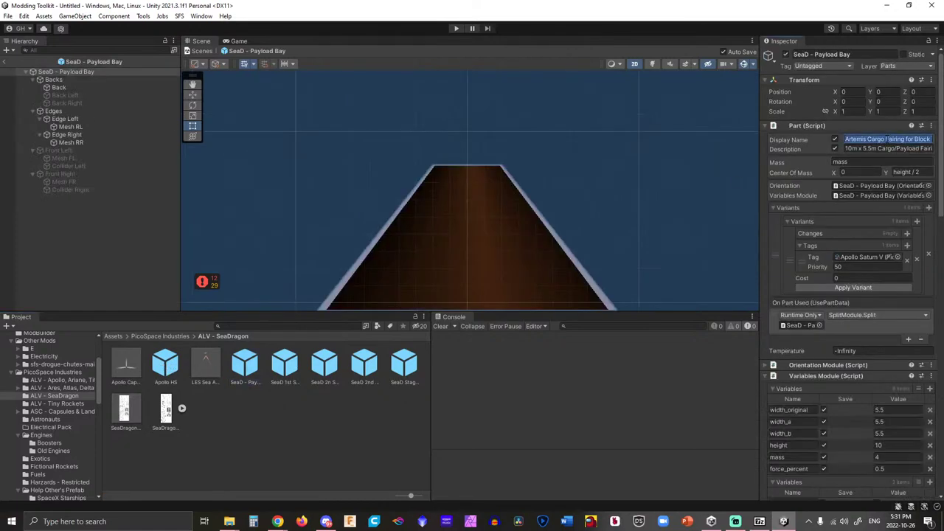
{"action": "type", "text": "Sea Dragon Cargo Fairing"}
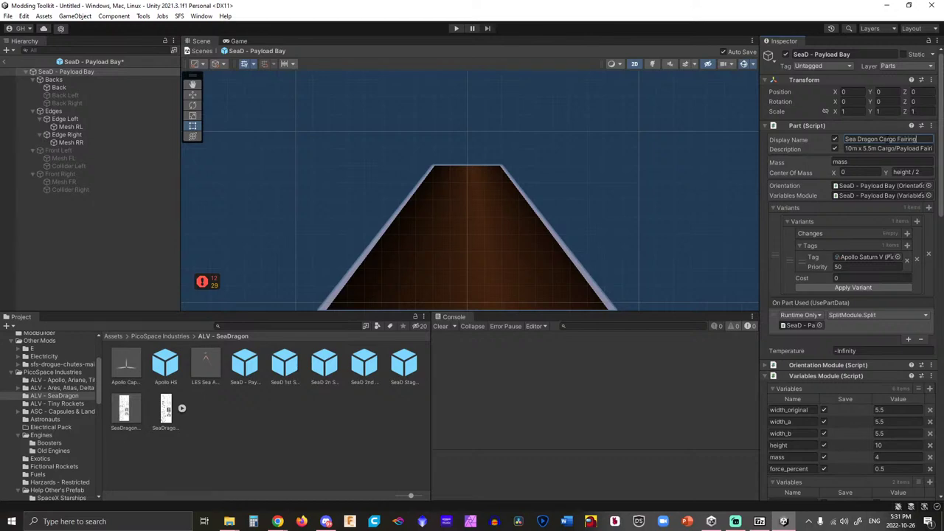
{"action": "key", "text": "Tab"}
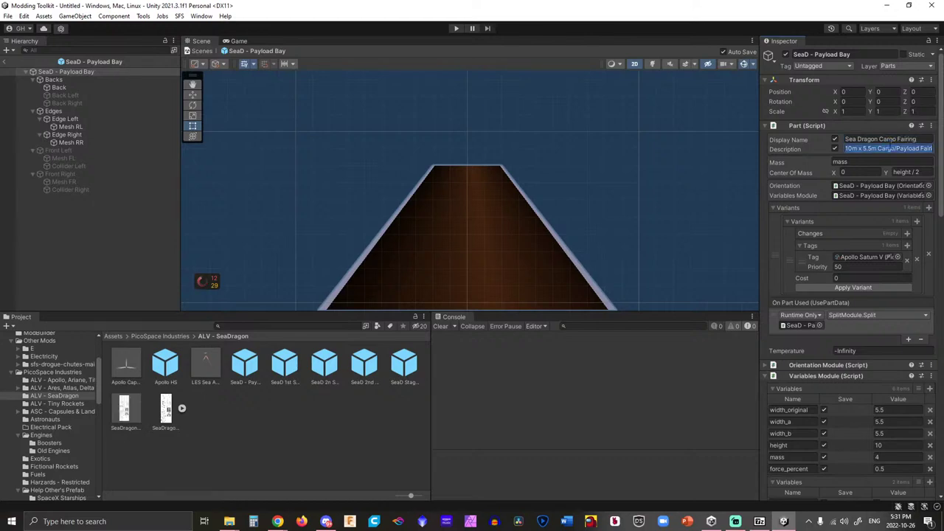
{"action": "key", "text": "BackSpace"}
{"action": "type", "text": "A Giant Fairing for Sea Dragon"}
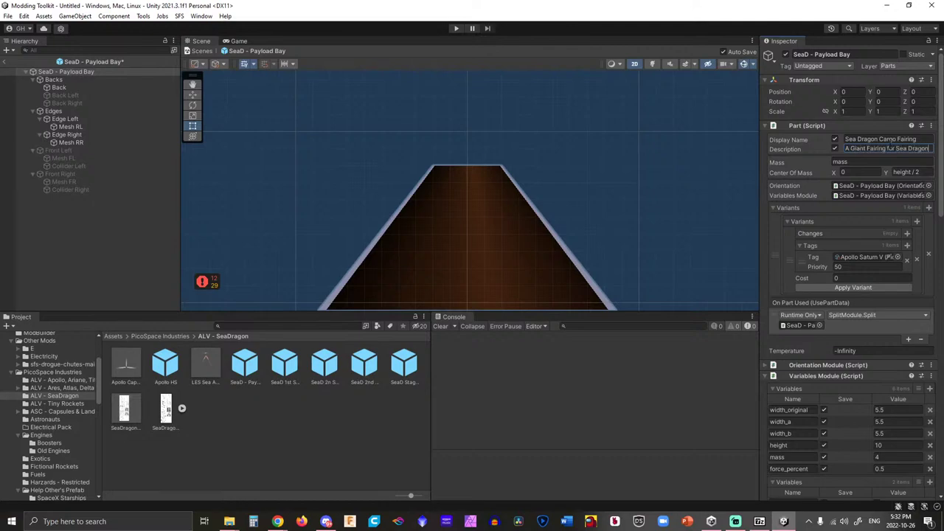
{"action": "scroll", "coordinate": [287, 163], "scroll_direction": "down", "scroll_amount": 6}
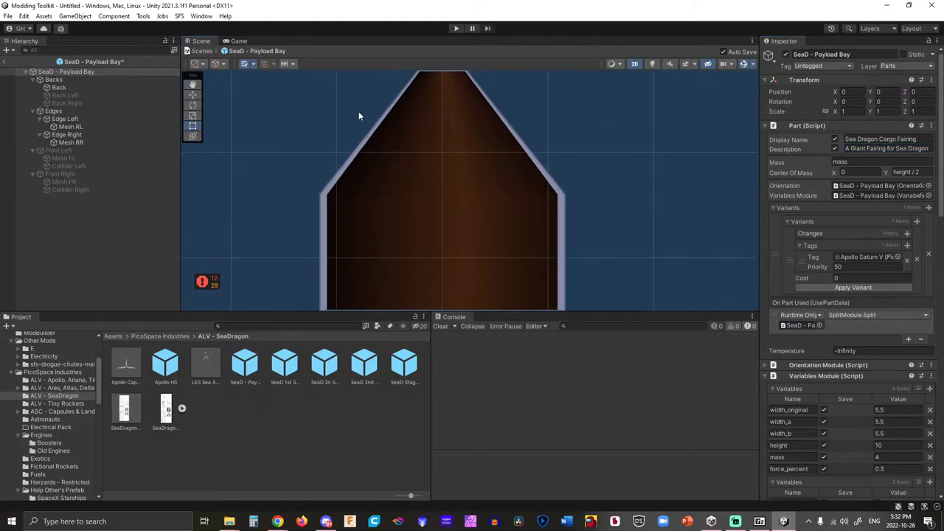
Toggle the Front Left and Front Right fairing halves back to active.
{"action": "left_click", "coordinate": [71, 151]}
{"action": "left_click", "coordinate": [65, 174]}
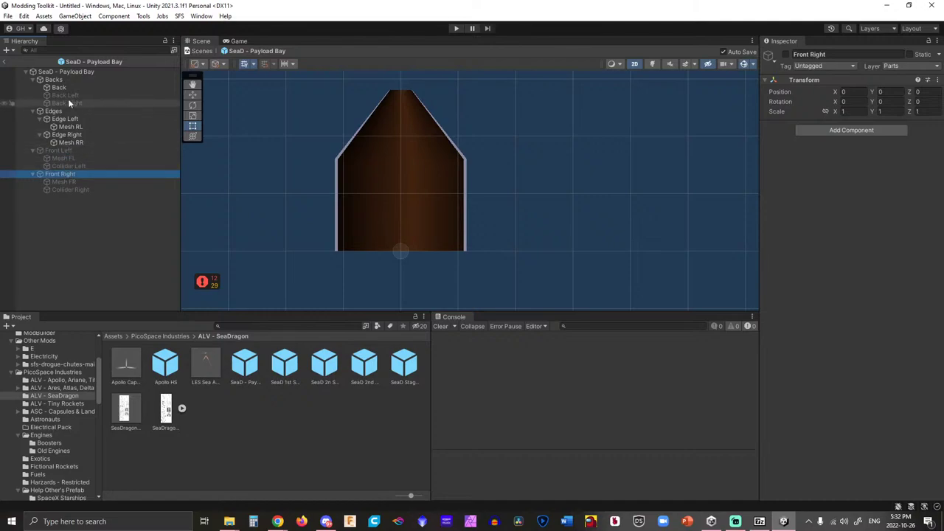
{"action": "right_click", "coordinate": [69, 152]}
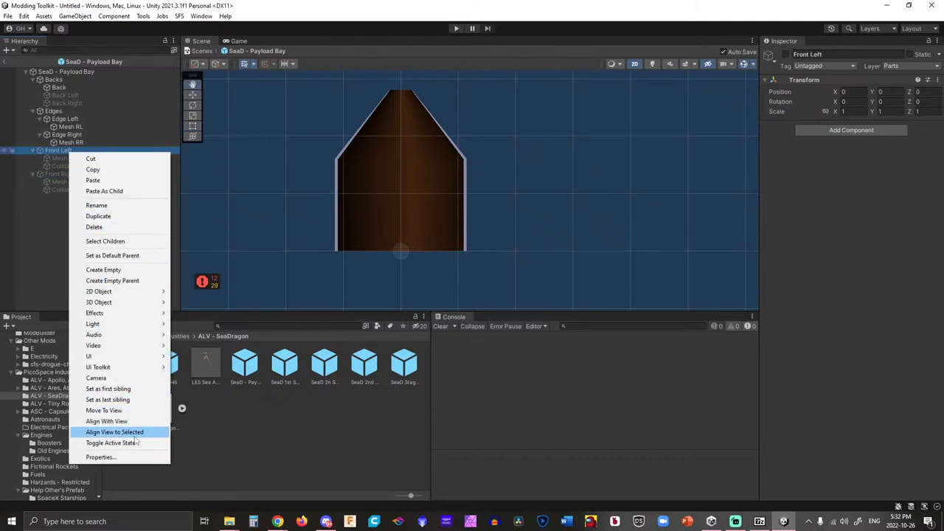
{"action": "left_click", "coordinate": [110, 442]}
{"action": "right_click", "coordinate": [78, 172]}
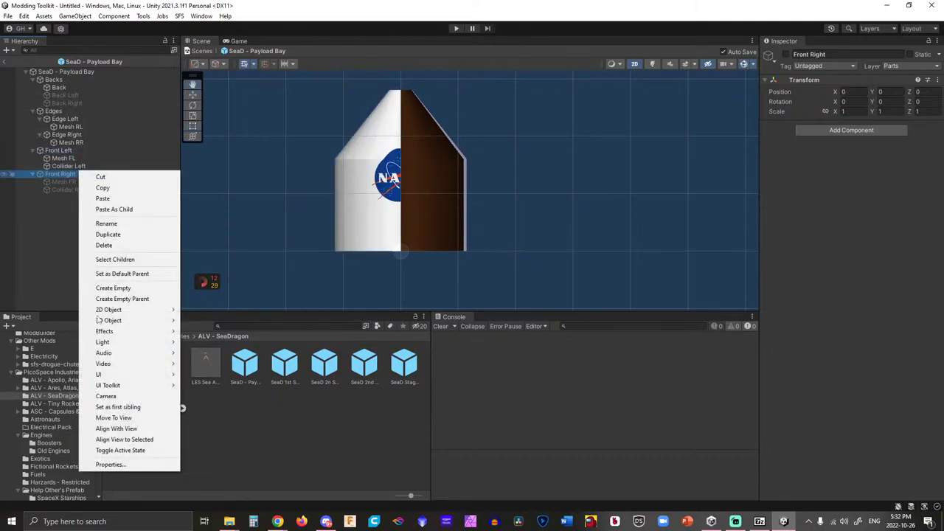
{"action": "left_click", "coordinate": [120, 450]}
Set Mesh FR's Color Texture to Color_White.
{"action": "left_click", "coordinate": [314, 129]}
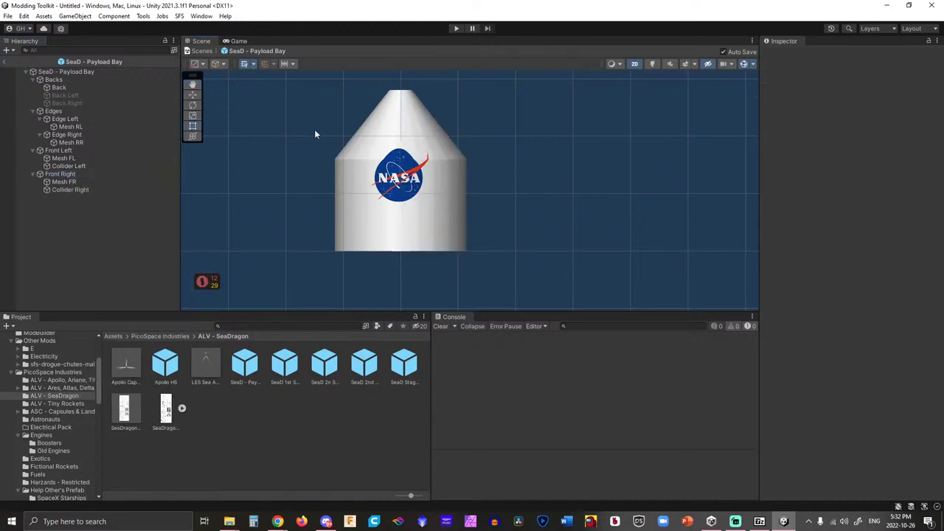
{"action": "scroll", "coordinate": [457, 150], "scroll_direction": "up", "scroll_amount": 2}
{"action": "scroll", "coordinate": [457, 151], "scroll_direction": "up", "scroll_amount": 2}
{"action": "scroll", "coordinate": [430, 221], "scroll_direction": "down", "scroll_amount": 2}
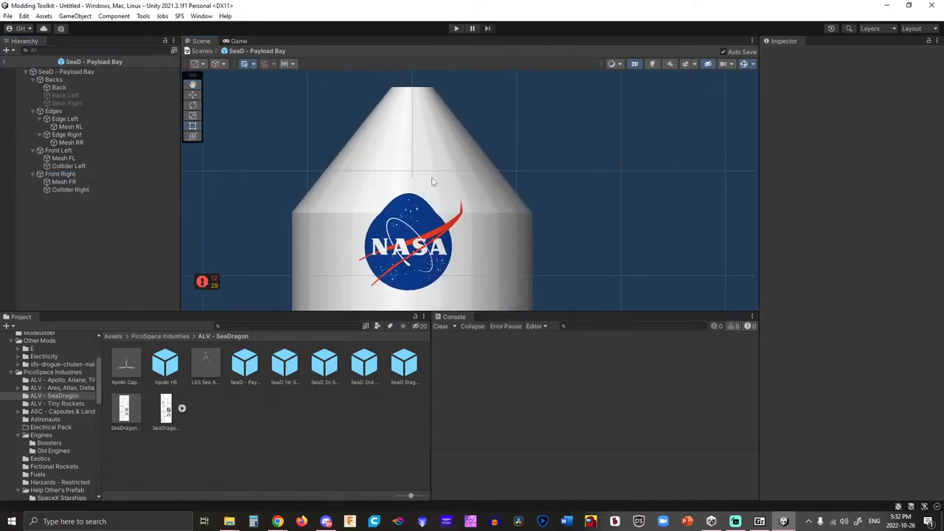
{"action": "scroll", "coordinate": [430, 222], "scroll_direction": "up", "scroll_amount": 3}
{"action": "left_click", "coordinate": [430, 221]}
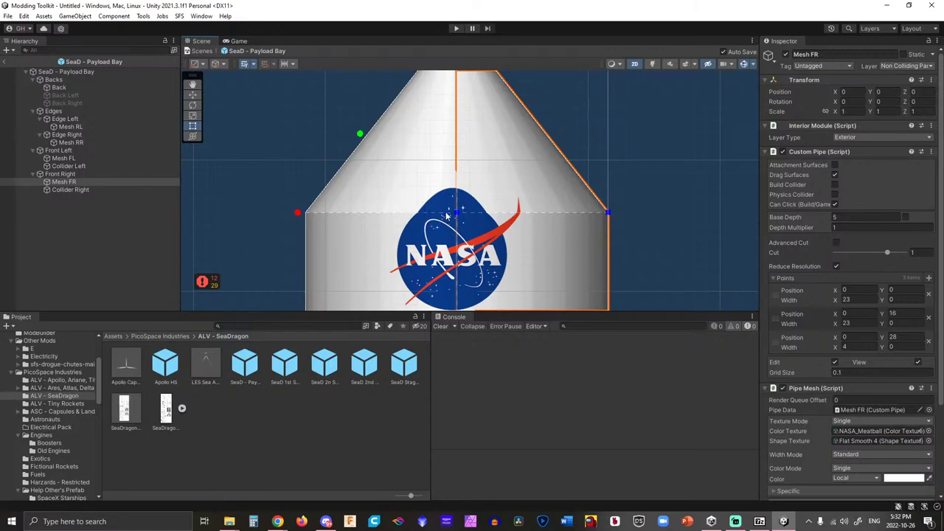
{"action": "scroll", "coordinate": [447, 216], "scroll_direction": "down", "scroll_amount": 1}
{"action": "scroll", "coordinate": [684, 194], "scroll_direction": "down", "scroll_amount": 1}
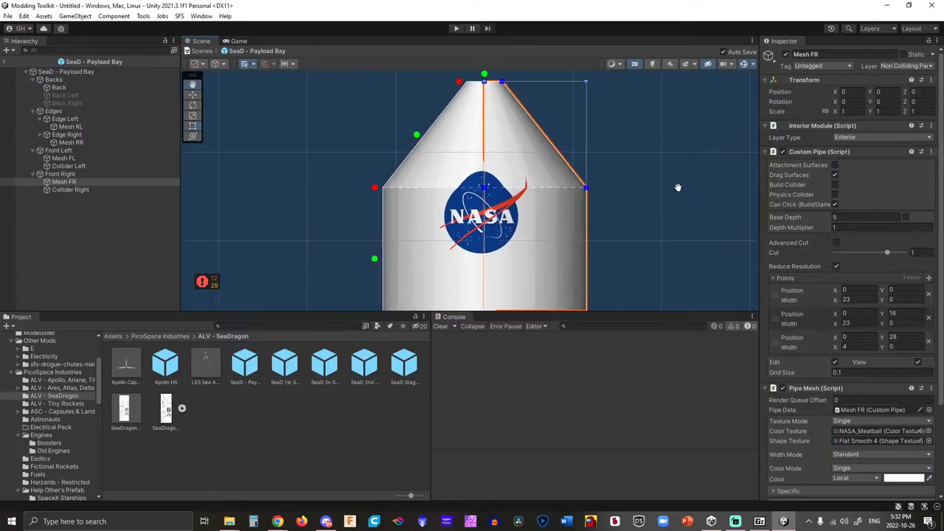
{"action": "middle_click_drag", "start_coordinate": [677, 185], "coordinate": [660, 148]}
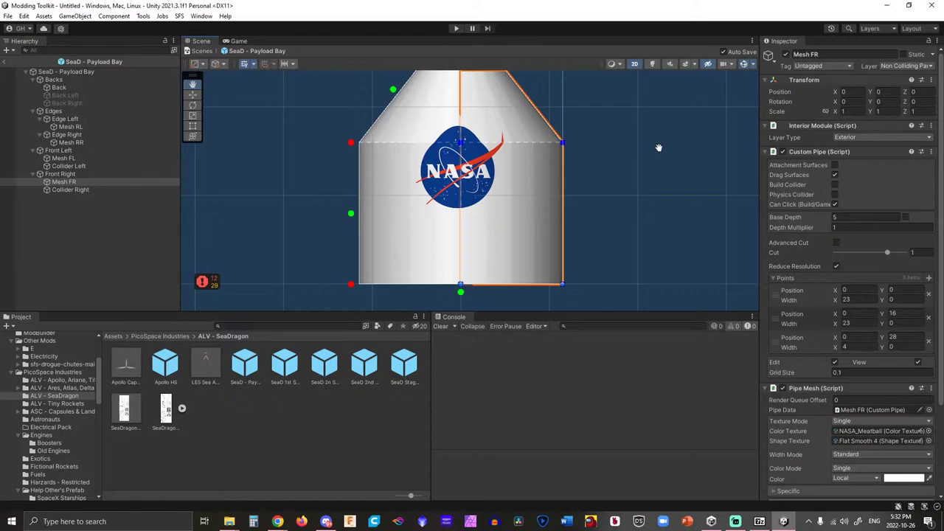
{"action": "left_click", "coordinate": [929, 431]}
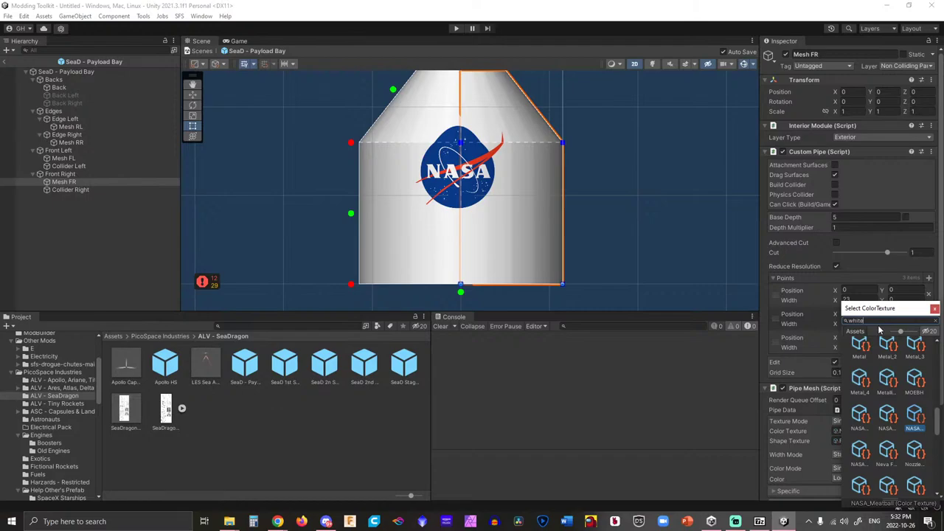
{"action": "left_click", "coordinate": [888, 352]}
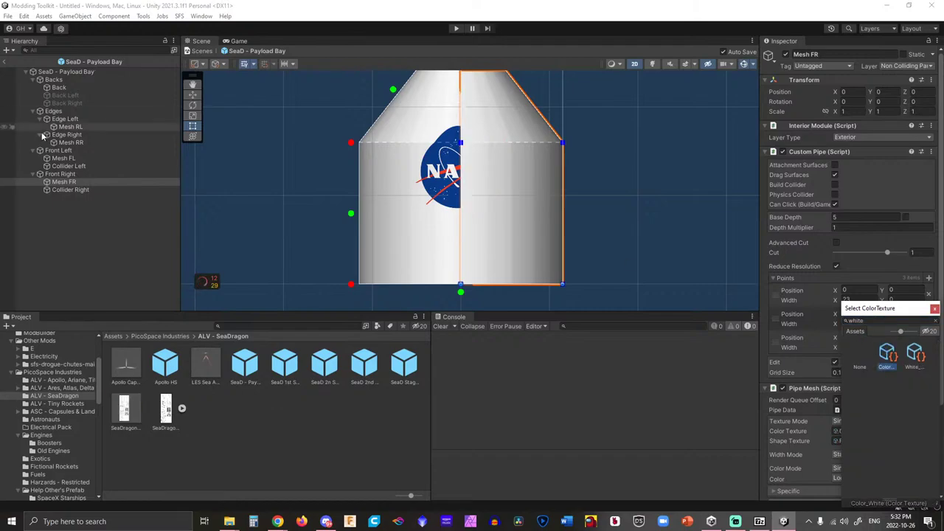
Set Mesh FL's Color Texture to Color_White and confirm both halves are plain white.
{"action": "left_click", "coordinate": [63, 158]}
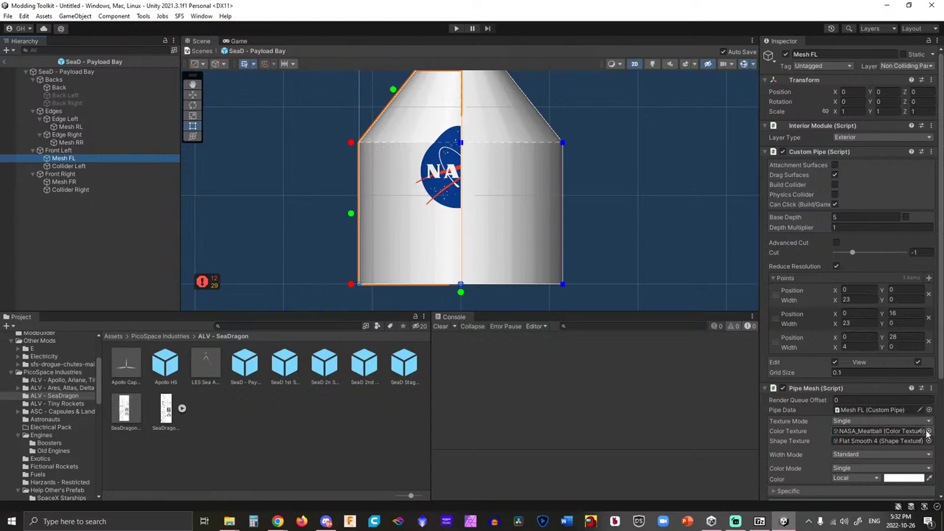
{"action": "left_click", "coordinate": [929, 431]}
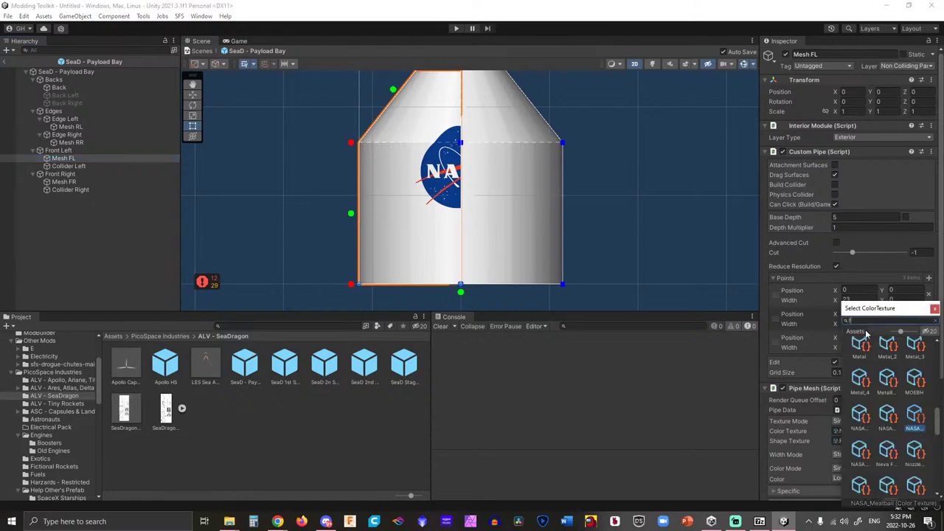
{"action": "type", "text": "white"}
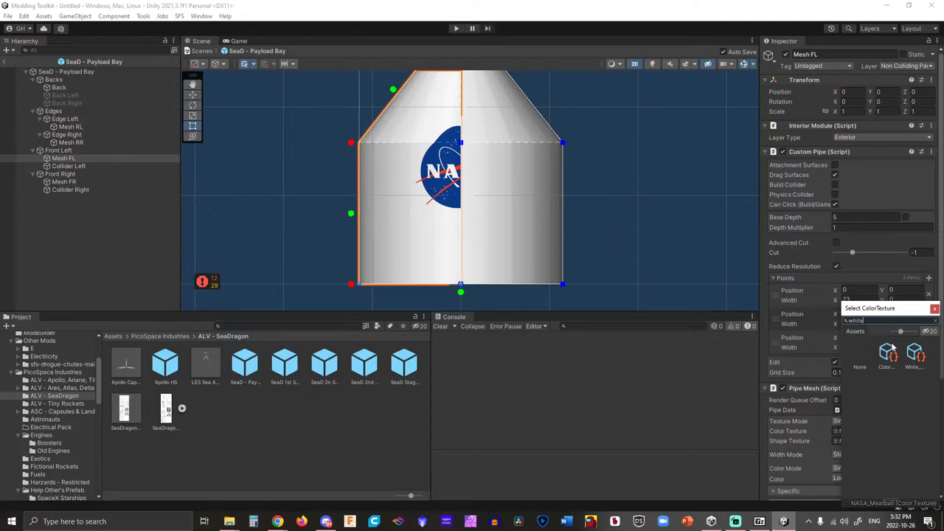
{"action": "left_click", "coordinate": [888, 354]}
{"action": "left_click", "coordinate": [459, 104]}
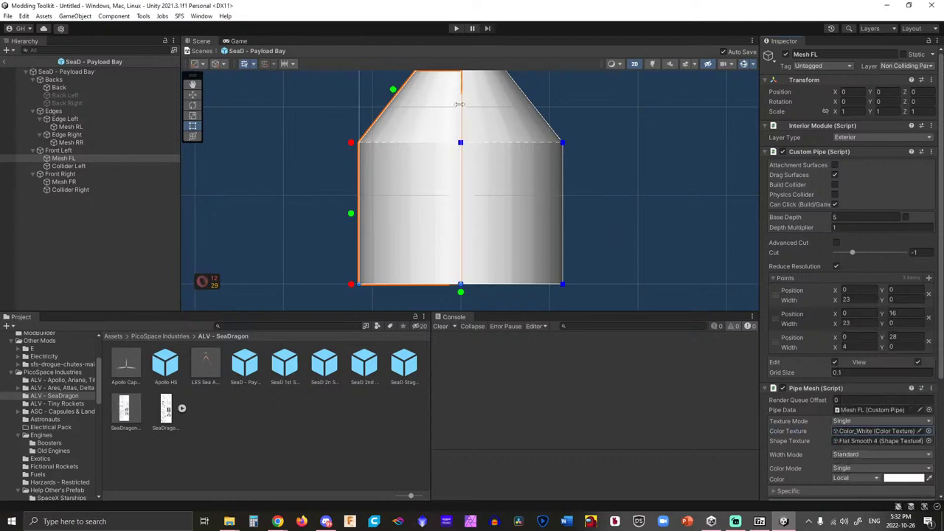
{"action": "left_click", "coordinate": [320, 126]}
{"action": "scroll", "coordinate": [306, 177], "scroll_direction": "down", "scroll_amount": 2}
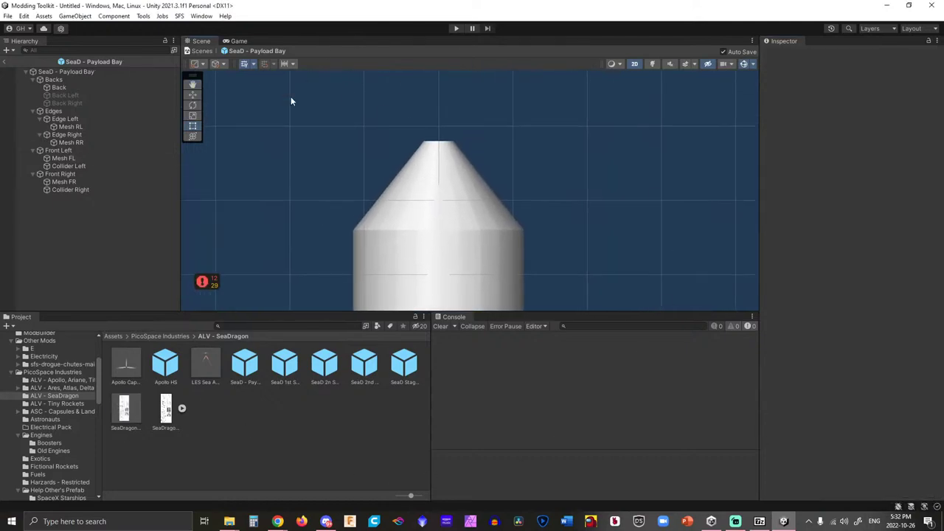
{"action": "left_click", "coordinate": [455, 140]}
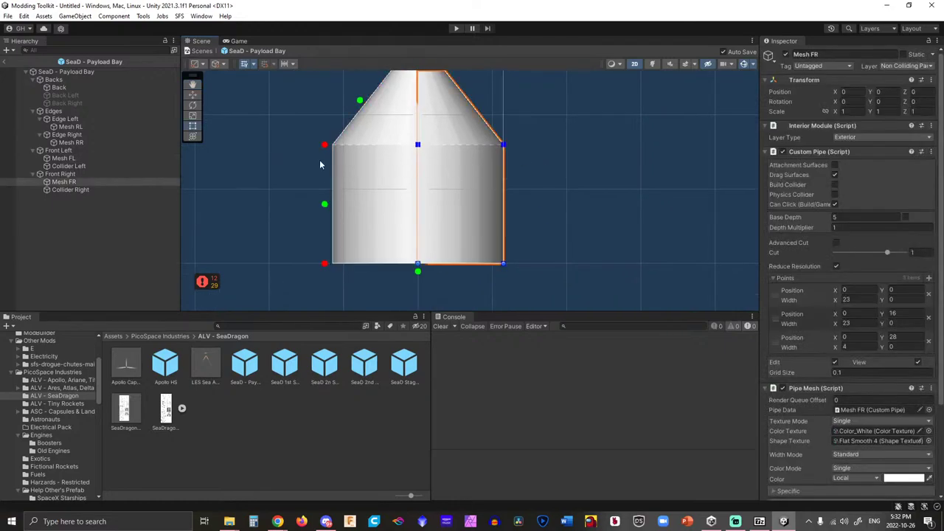
{"action": "left_click", "coordinate": [436, 167]}
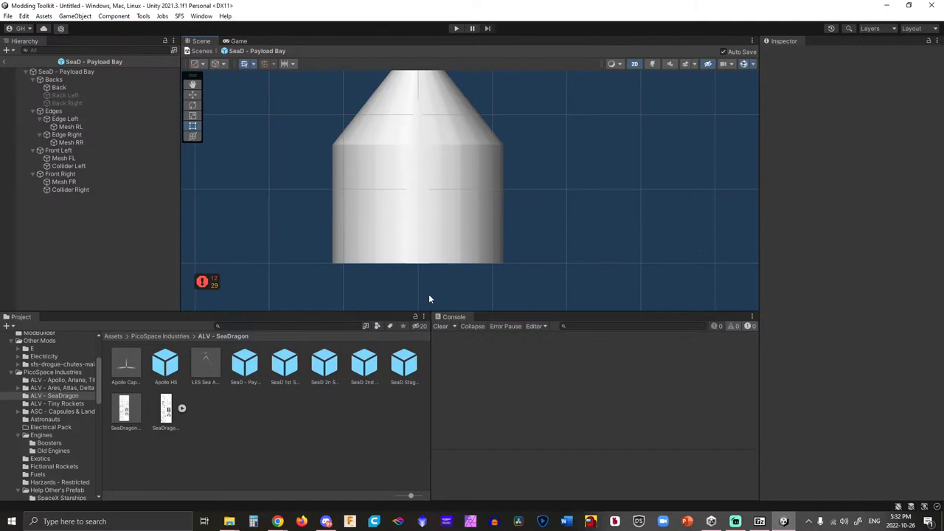
Select the SeaD - Payload Bay prefab and bring its mass variable into view.
{"action": "scroll", "coordinate": [329, 225], "scroll_direction": "up", "scroll_amount": 2}
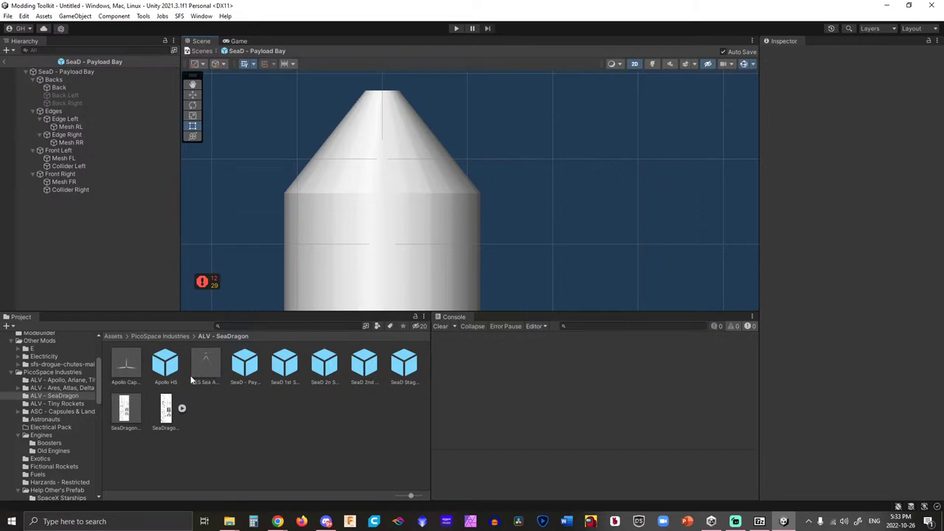
{"action": "left_click", "coordinate": [245, 369]}
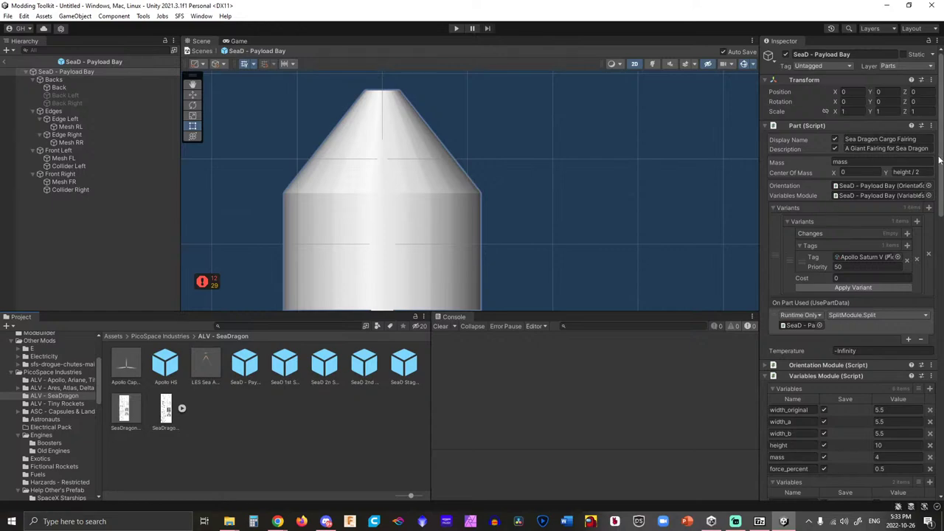
{"action": "scroll", "coordinate": [868, 186], "scroll_direction": "down", "scroll_amount": 1}
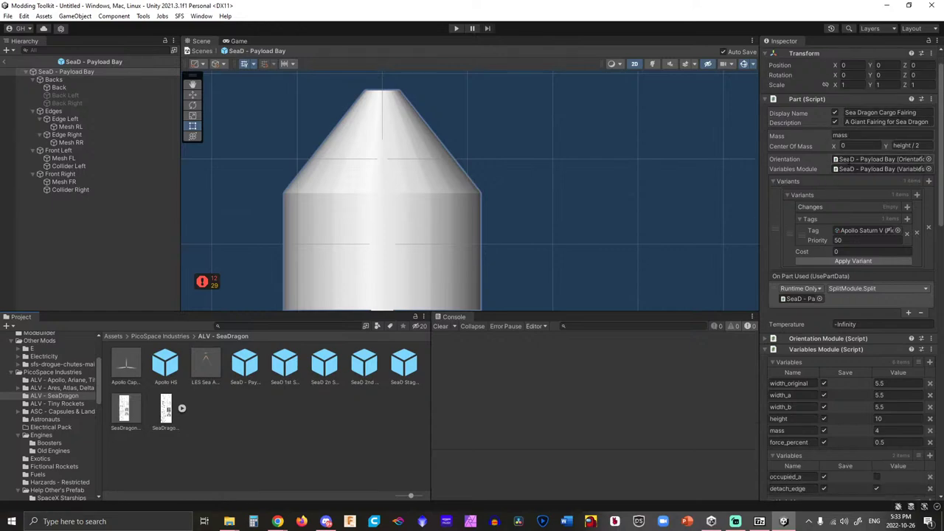
{"action": "left_click", "coordinate": [883, 431]}
Change the payload bay fairing's mass variable from 4 to 10.
{"action": "middle_click_drag", "start_coordinate": [281, 248], "coordinate": [322, 232]}
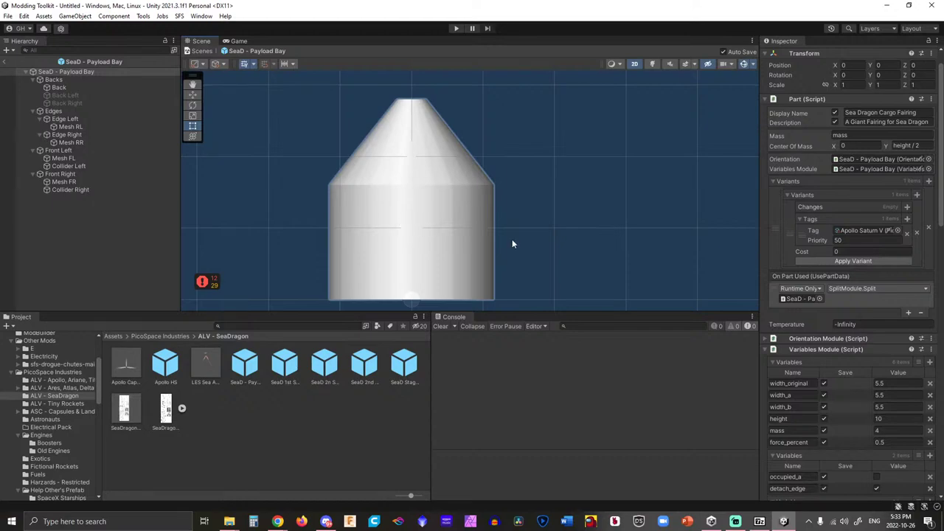
{"action": "scroll", "coordinate": [868, 251], "scroll_direction": "down", "scroll_amount": 15}
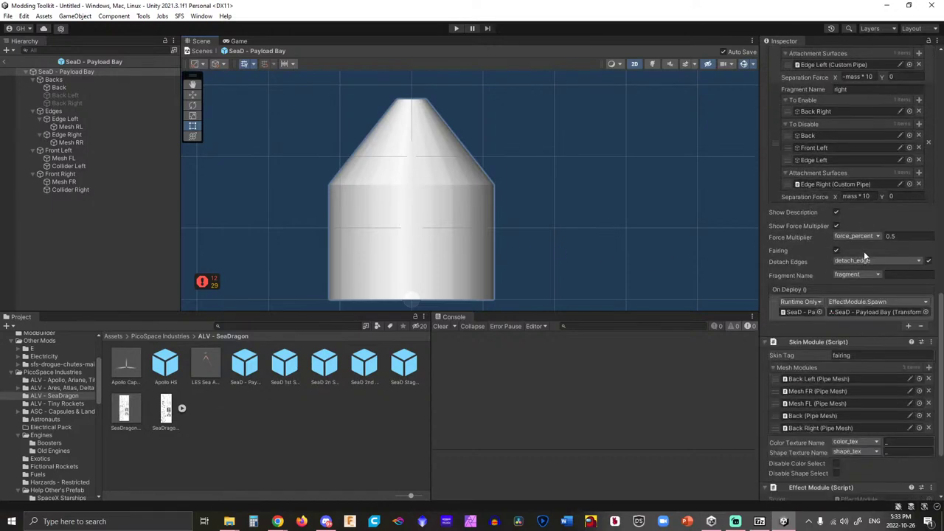
{"action": "scroll", "coordinate": [864, 253], "scroll_direction": "down", "scroll_amount": 3}
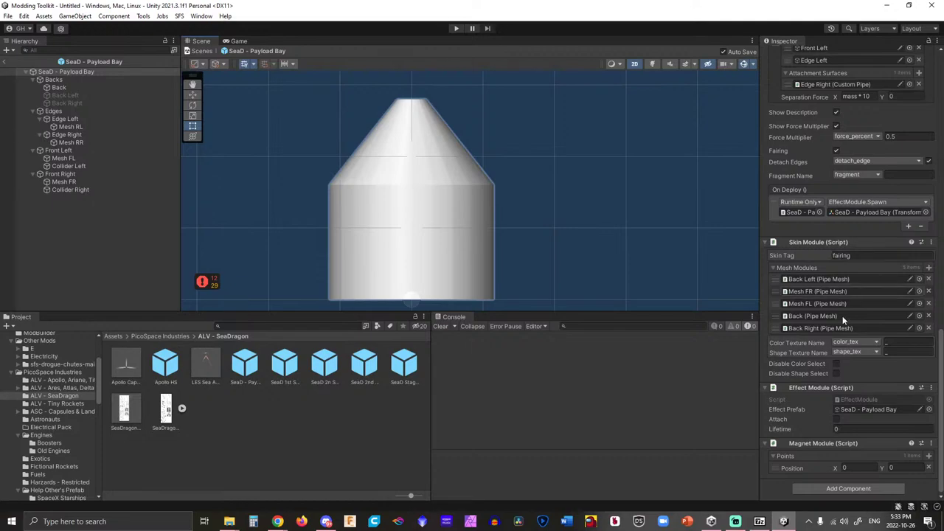
{"action": "scroll", "coordinate": [518, 183], "scroll_direction": "down", "scroll_amount": 1}
{"action": "middle_click_drag", "start_coordinate": [517, 183], "coordinate": [548, 179]}
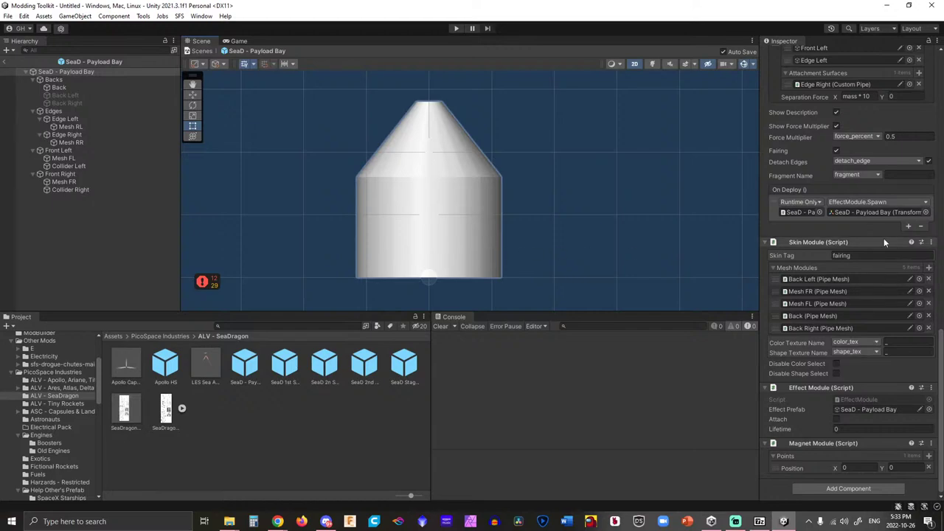
{"action": "scroll", "coordinate": [884, 243], "scroll_direction": "up", "scroll_amount": 10}
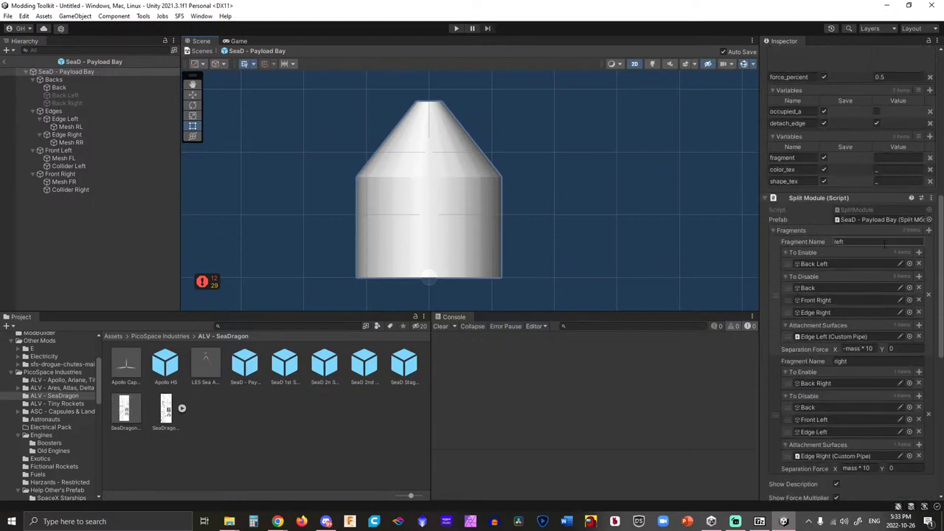
{"action": "scroll", "coordinate": [885, 245], "scroll_direction": "up", "scroll_amount": 10}
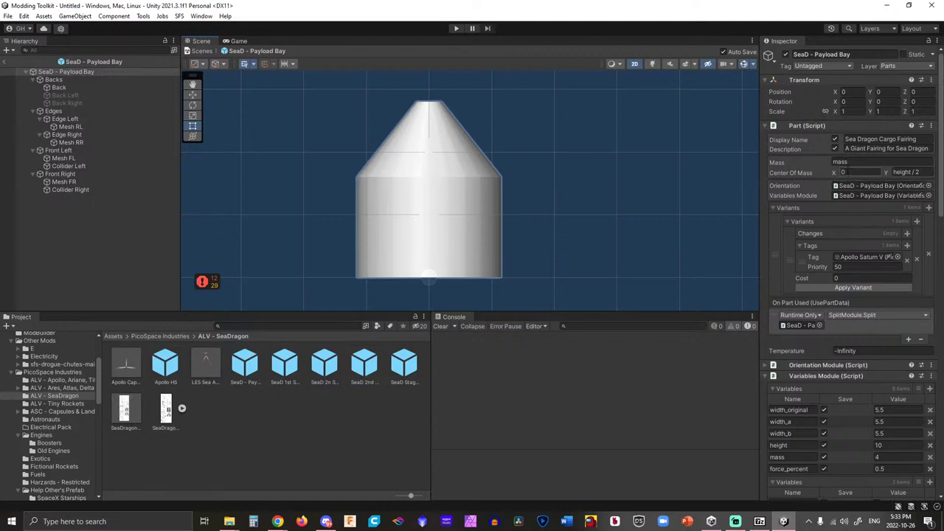
{"action": "scroll", "coordinate": [857, 173], "scroll_direction": "down", "scroll_amount": 3}
{"action": "left_click", "coordinate": [886, 325]}
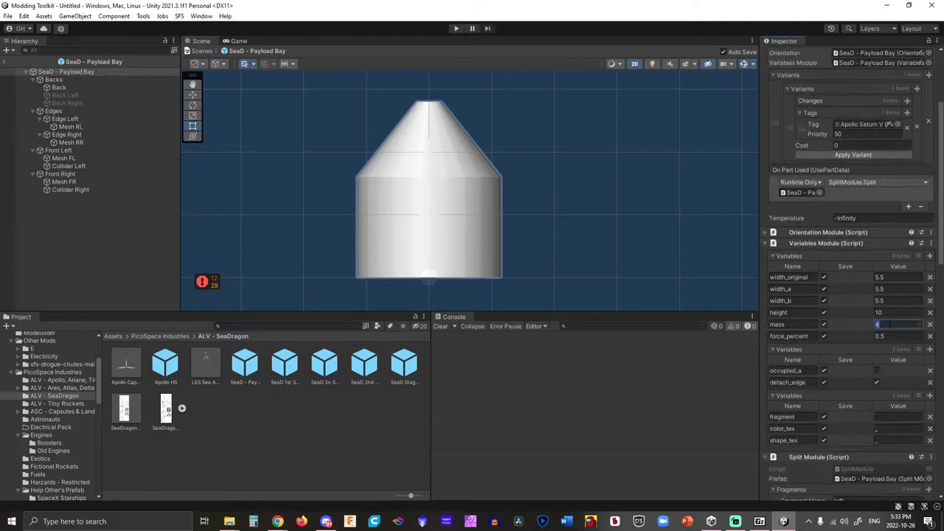
{"action": "type", "text": "10"}
{"action": "left_click", "coordinate": [530, 204]}
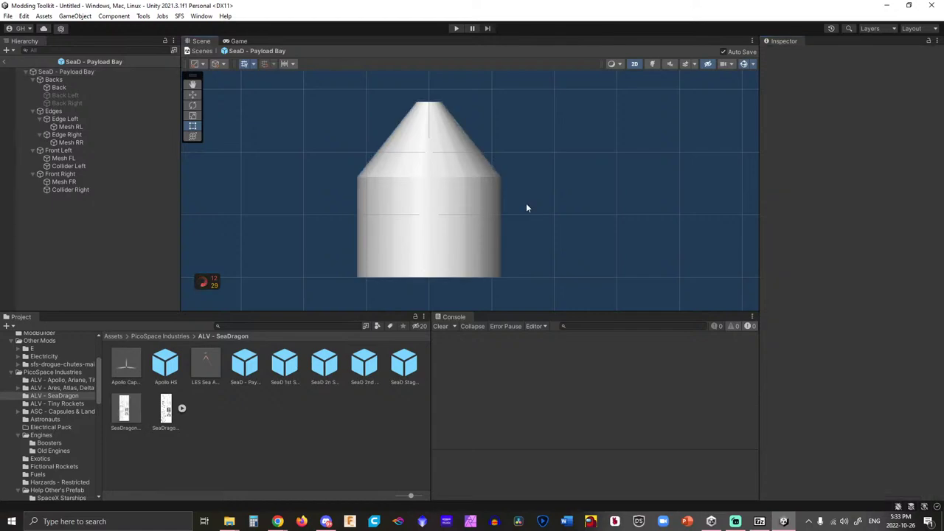
Open the SeaD 1st Stage Tank prefab and select its root part object.
{"action": "double_click", "coordinate": [285, 363]}
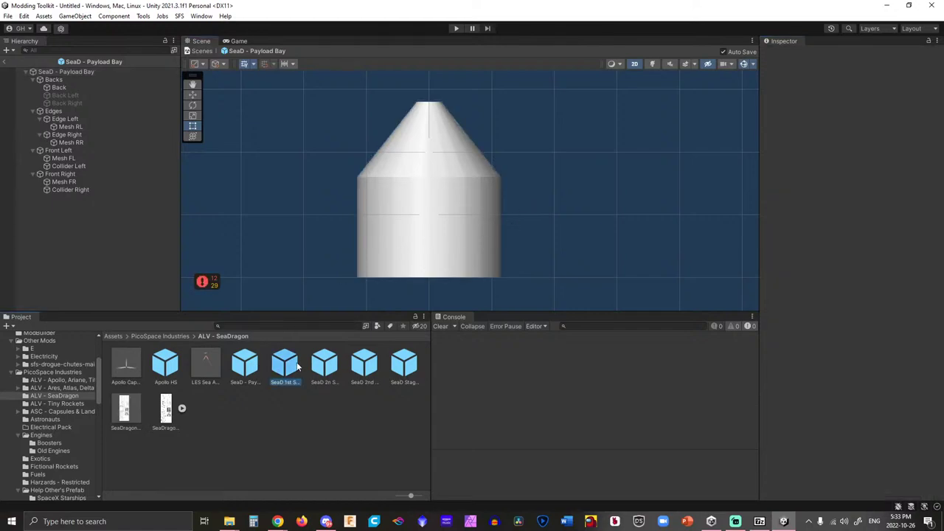
{"action": "scroll", "coordinate": [343, 201], "scroll_direction": "down", "scroll_amount": 3}
{"action": "scroll", "coordinate": [508, 152], "scroll_direction": "down", "scroll_amount": 2}
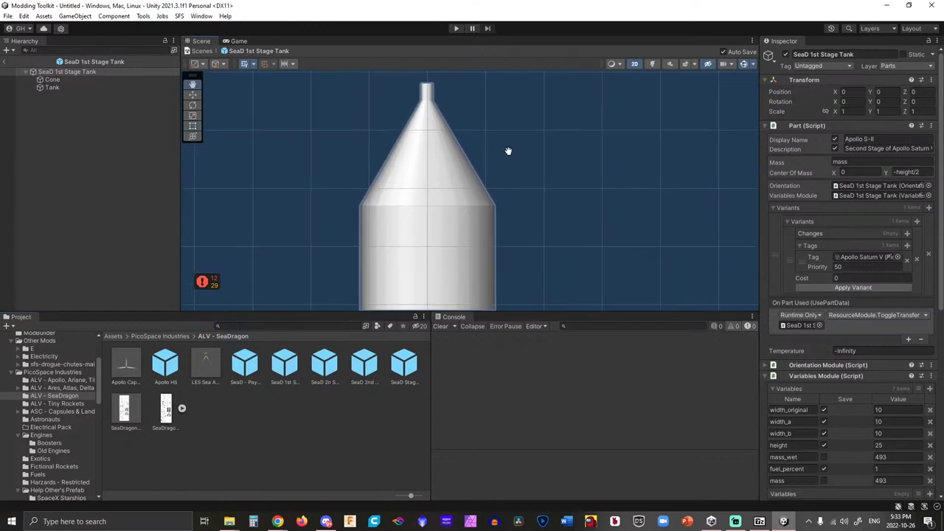
{"action": "left_click", "coordinate": [434, 224]}
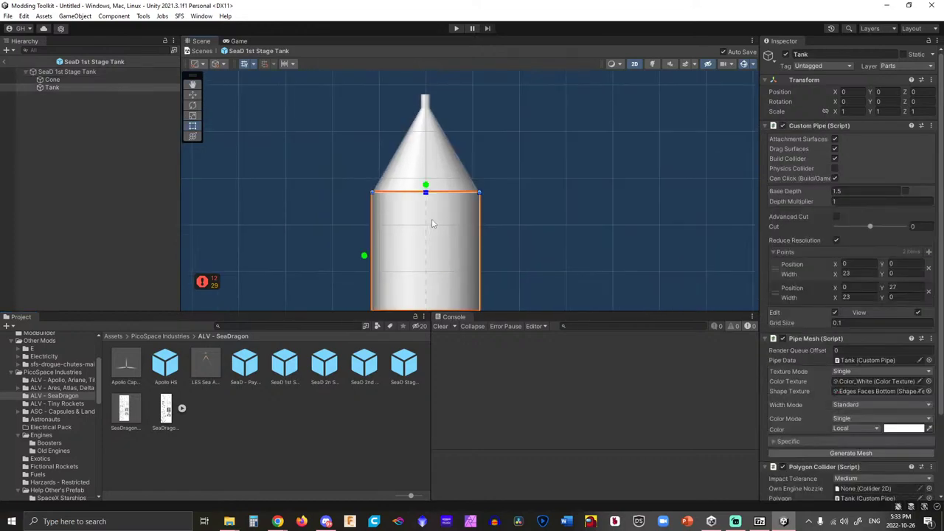
{"action": "left_click", "coordinate": [437, 163]}
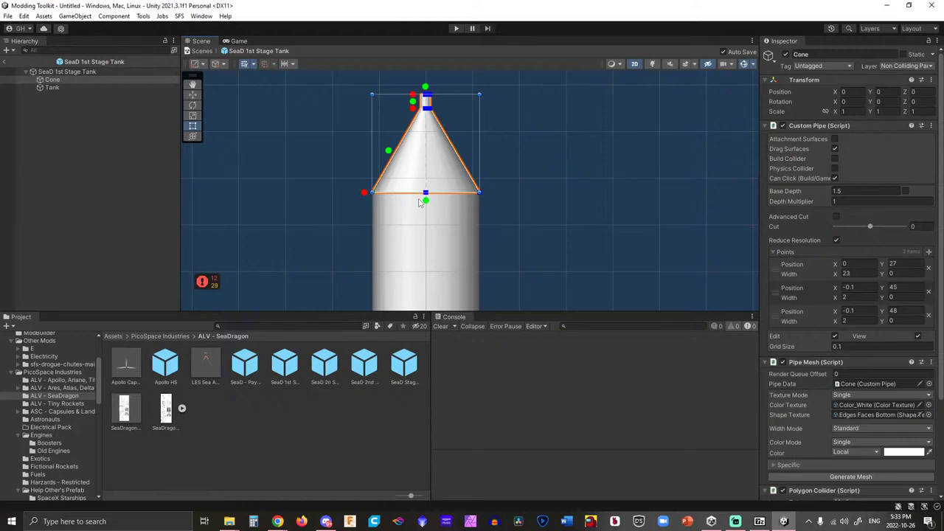
{"action": "scroll", "coordinate": [832, 187], "scroll_direction": "down", "scroll_amount": 3}
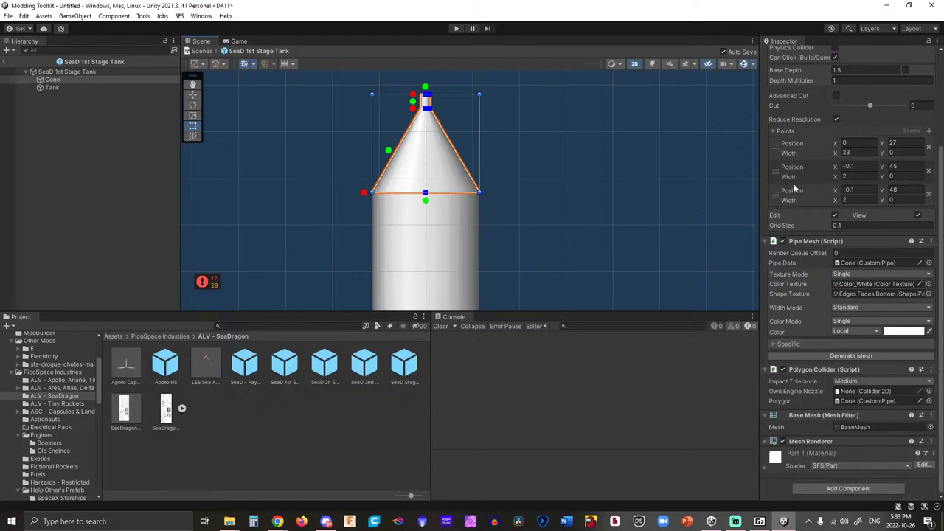
{"action": "left_click", "coordinate": [450, 254]}
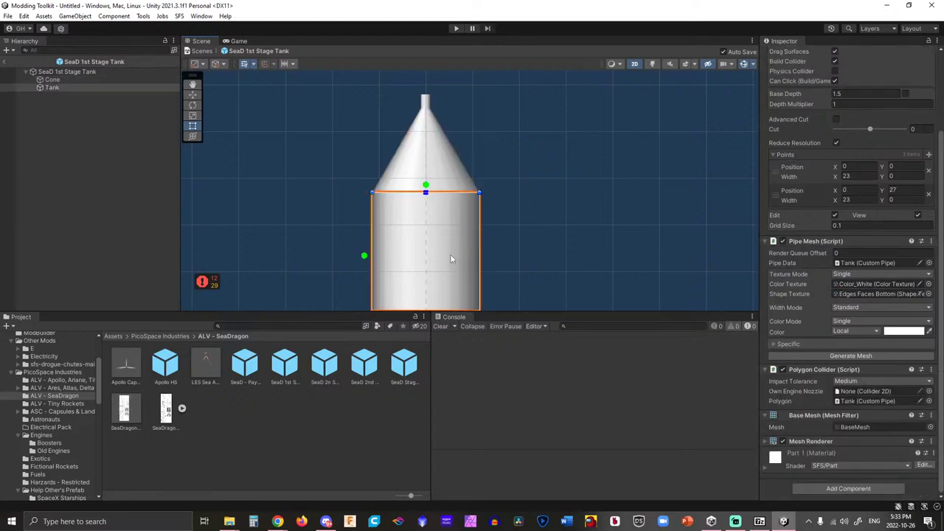
{"action": "left_click", "coordinate": [64, 73]}
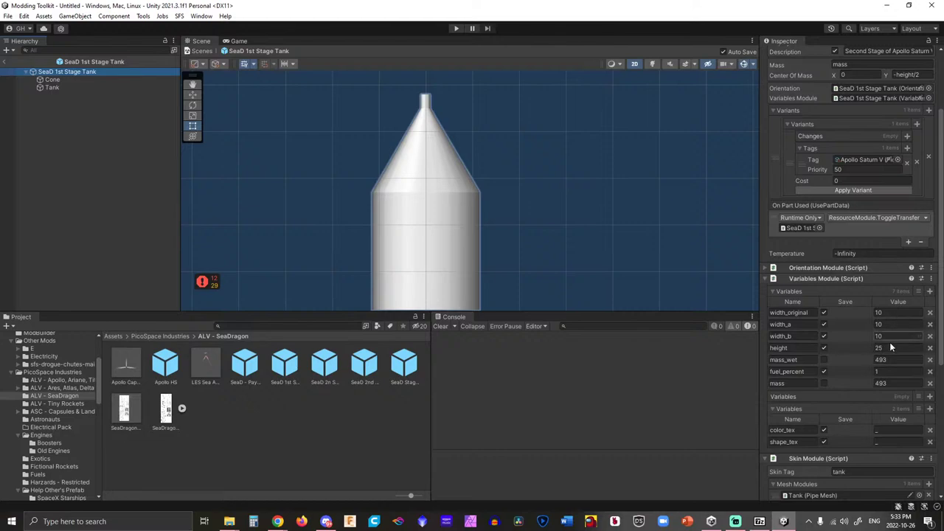
{"action": "scroll", "coordinate": [898, 378], "scroll_direction": "up", "scroll_amount": 3}
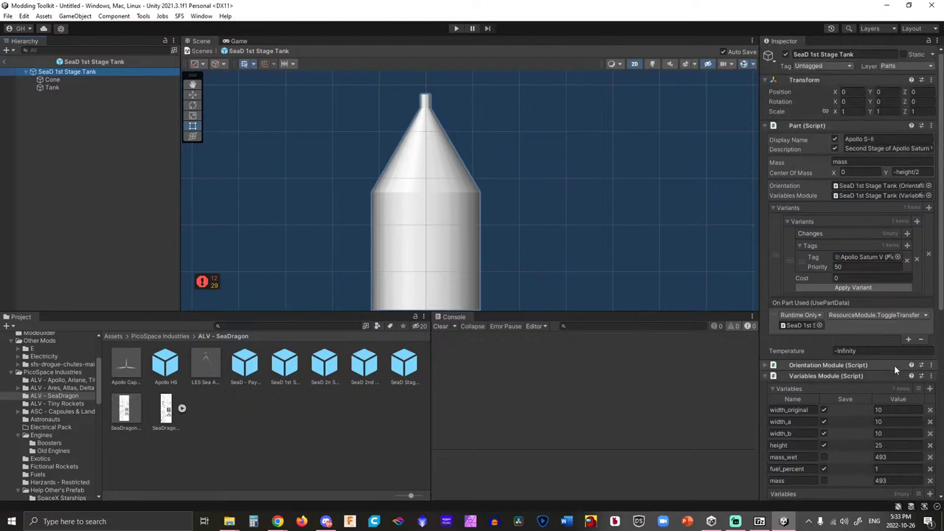
Rename it 'Sea Dragon 1st Stage Fuel Tank' and begin the description 'Sea Dragon Initial Lauch Fue'.
{"action": "left_click", "coordinate": [885, 139]}
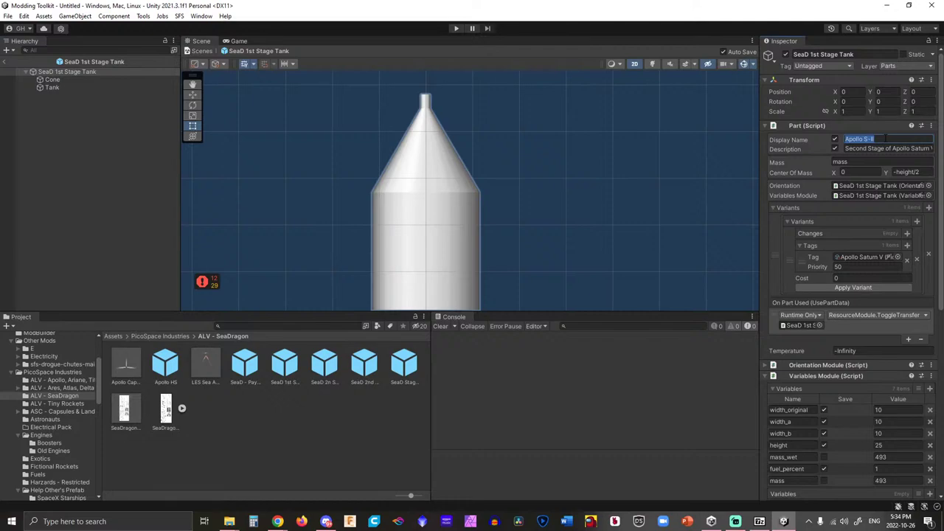
{"action": "type", "text": "Sea Drago"}
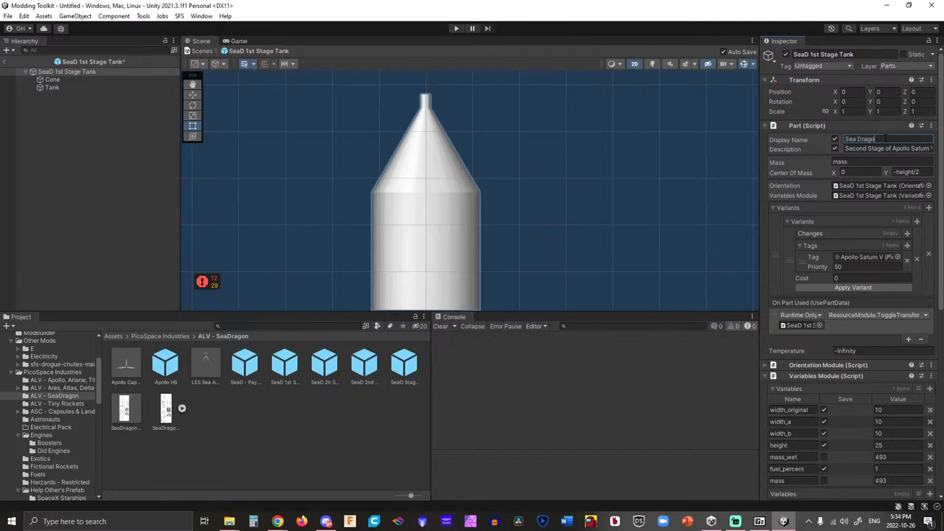
{"action": "type", "text": "n 1st Stage Fuel Tank"}
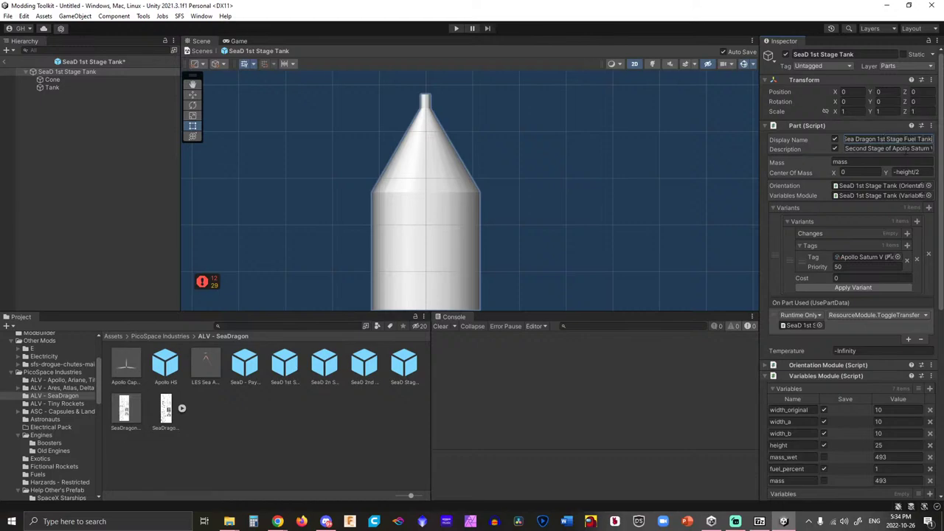
{"action": "left_click", "coordinate": [906, 149]}
{"action": "type", "text": "Sea"}
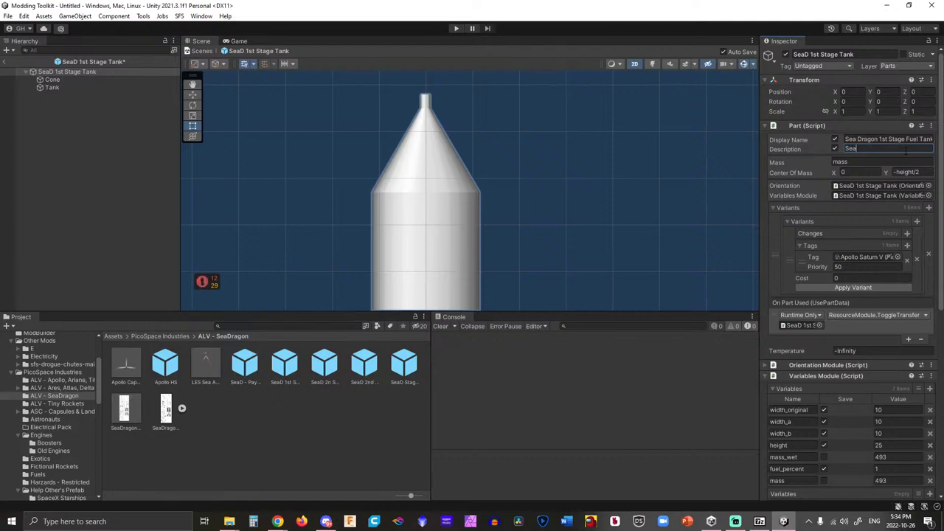
{"action": "type", "text": " Dragon Initial Lauch Fuel"}
Set the first magnet point's Y position to 0.
{"action": "scroll", "coordinate": [864, 373], "scroll_direction": "down", "scroll_amount": 3}
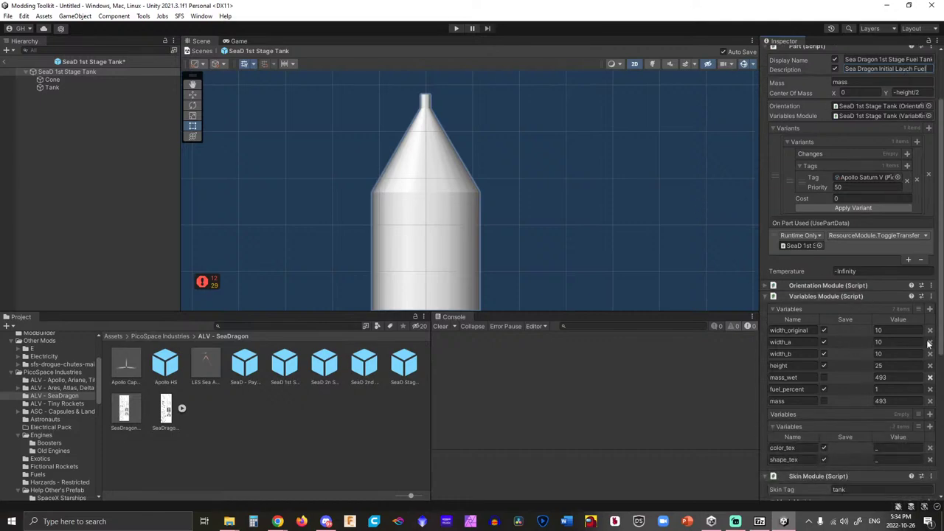
{"action": "scroll", "coordinate": [879, 373], "scroll_direction": "down", "scroll_amount": 8}
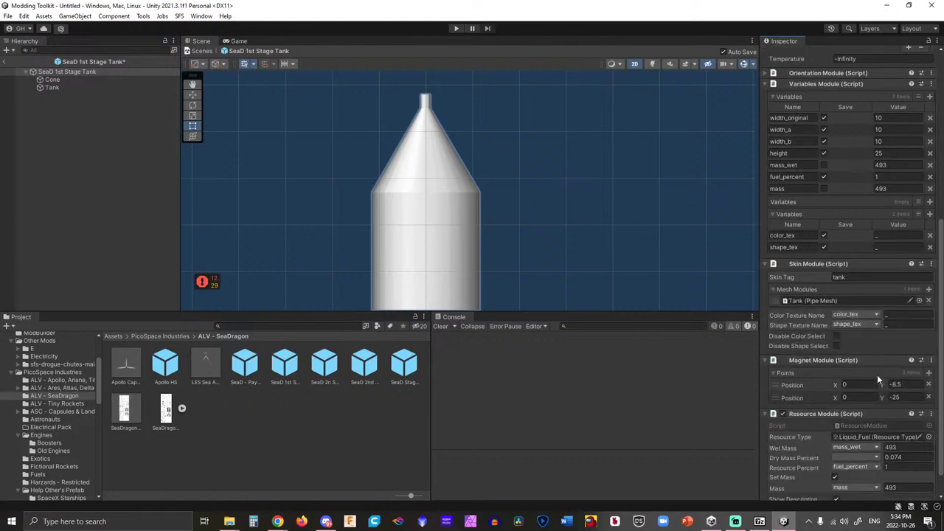
{"action": "scroll", "coordinate": [877, 366], "scroll_direction": "down", "scroll_amount": 1}
{"action": "scroll", "coordinate": [552, 234], "scroll_direction": "down", "scroll_amount": 3}
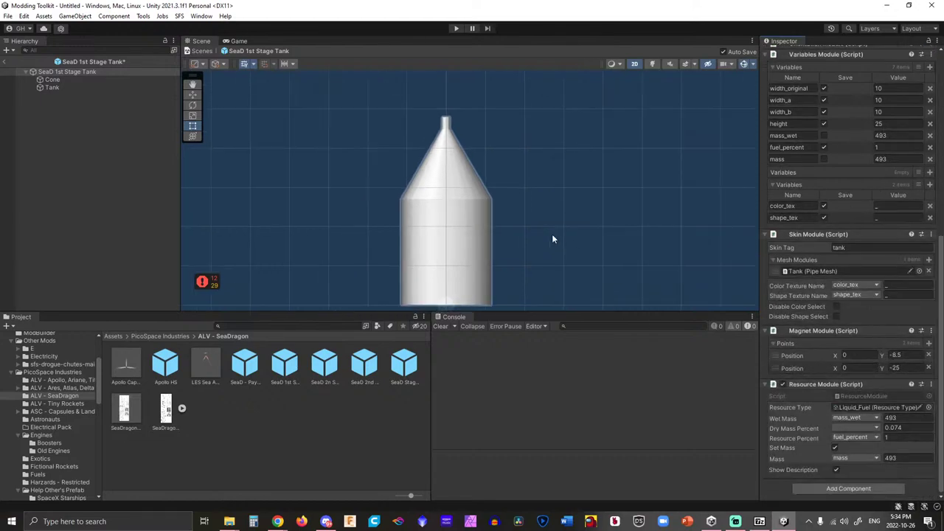
{"action": "middle_click_drag", "start_coordinate": [561, 263], "coordinate": [586, 224]}
{"action": "scroll", "coordinate": [583, 225], "scroll_direction": "up", "scroll_amount": 3}
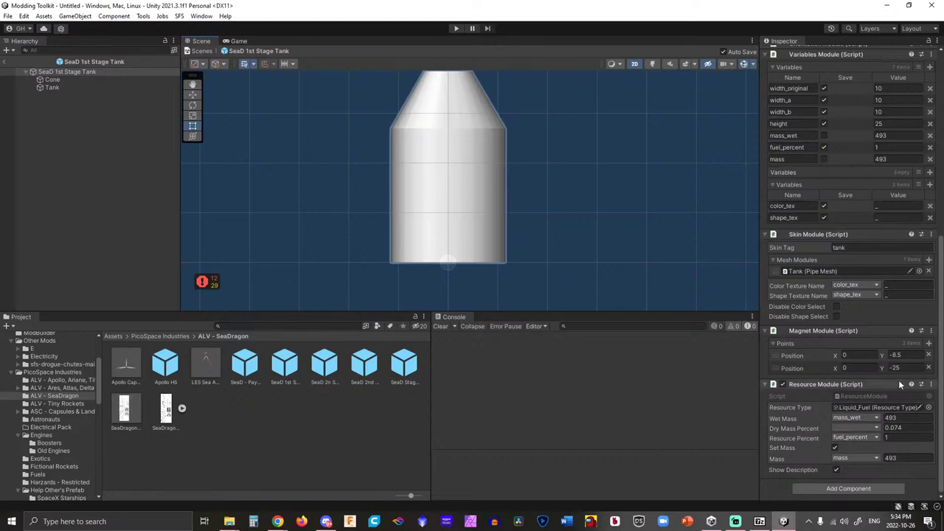
{"action": "left_click", "coordinate": [905, 355]}
{"action": "type", "text": "0"}
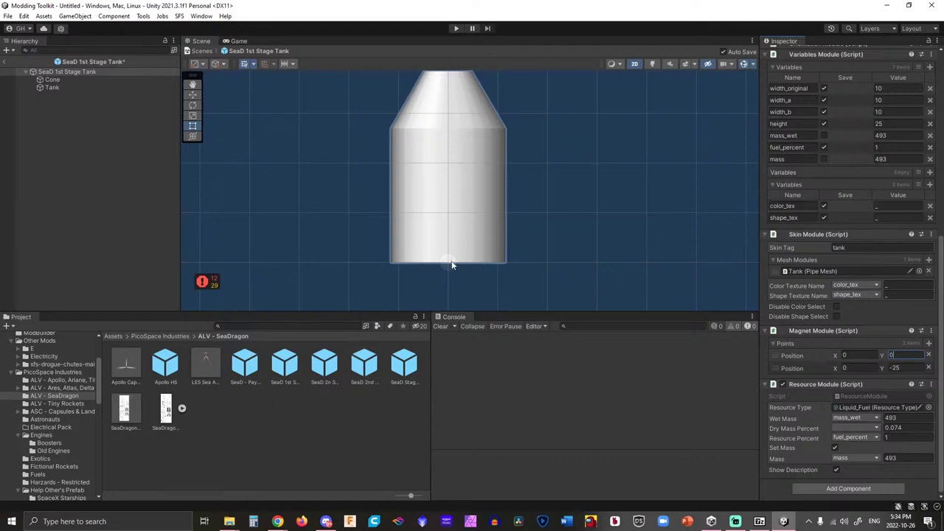
Change the second magnet point's Y position from -25 to 27 and reframe the tank.
{"action": "scroll", "coordinate": [452, 263], "scroll_direction": "up", "scroll_amount": 5}
{"action": "scroll", "coordinate": [452, 264], "scroll_direction": "up", "scroll_amount": 2}
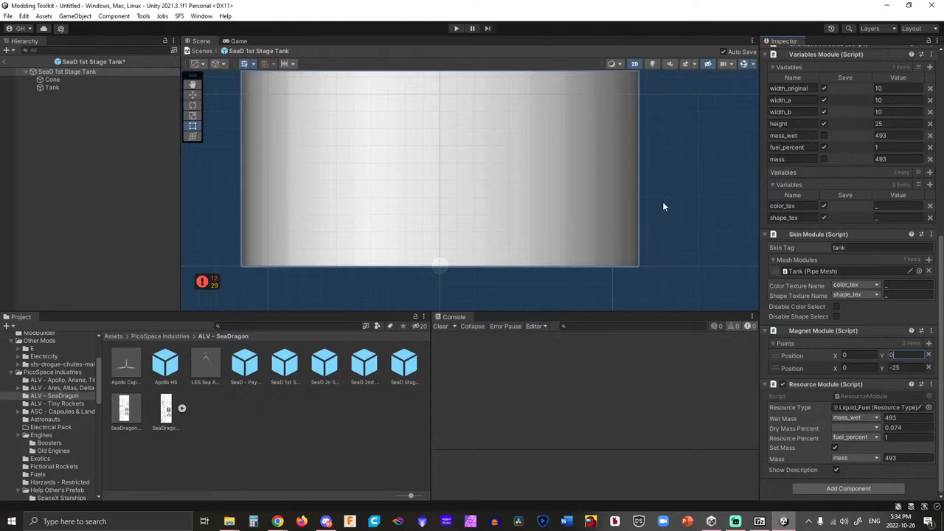
{"action": "middle_click_drag", "start_coordinate": [661, 99], "coordinate": [664, 279]}
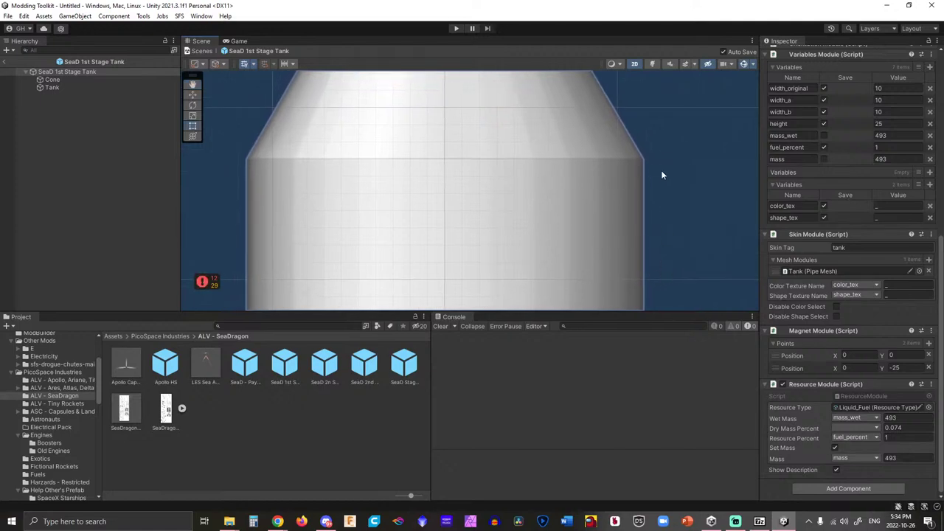
{"action": "left_click", "coordinate": [895, 368]}
{"action": "type", "text": "27"}
{"action": "left_click", "coordinate": [686, 189]}
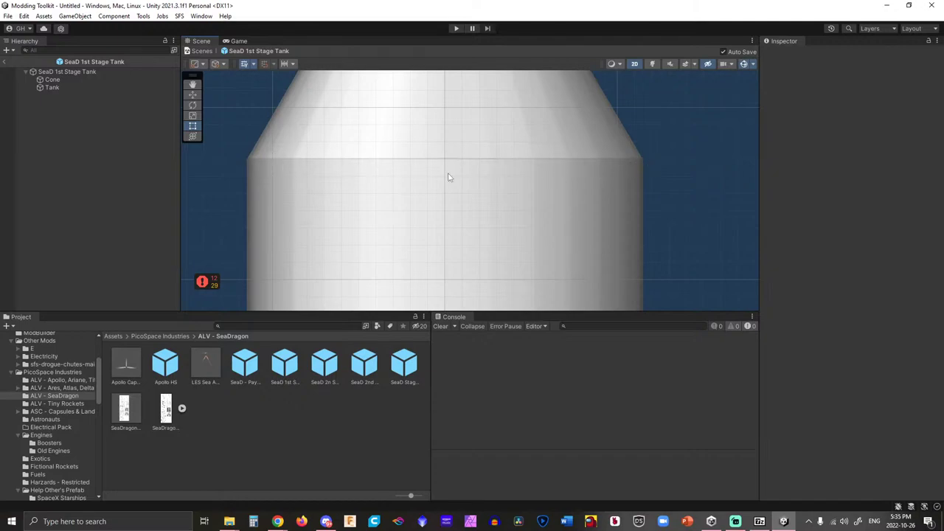
{"action": "scroll", "coordinate": [540, 174], "scroll_direction": "down", "scroll_amount": 6}
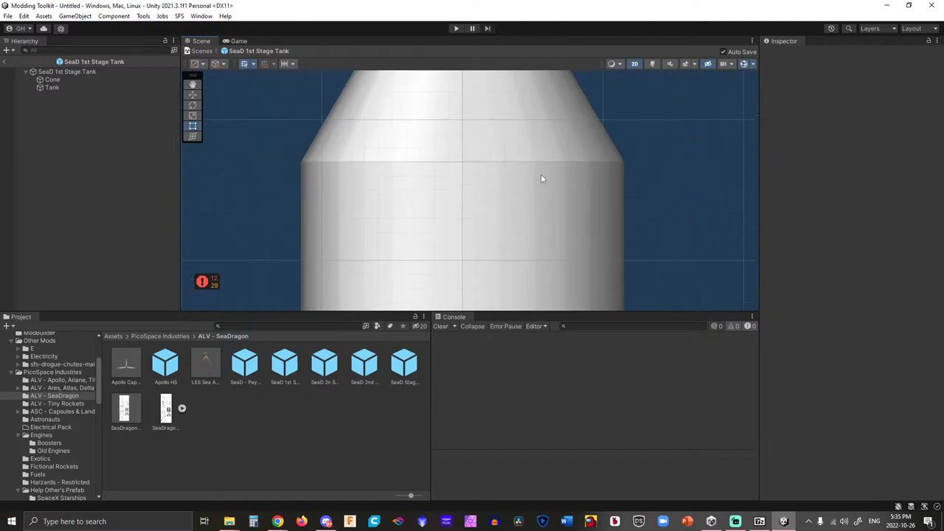
{"action": "middle_click_drag", "start_coordinate": [378, 141], "coordinate": [371, 211]}
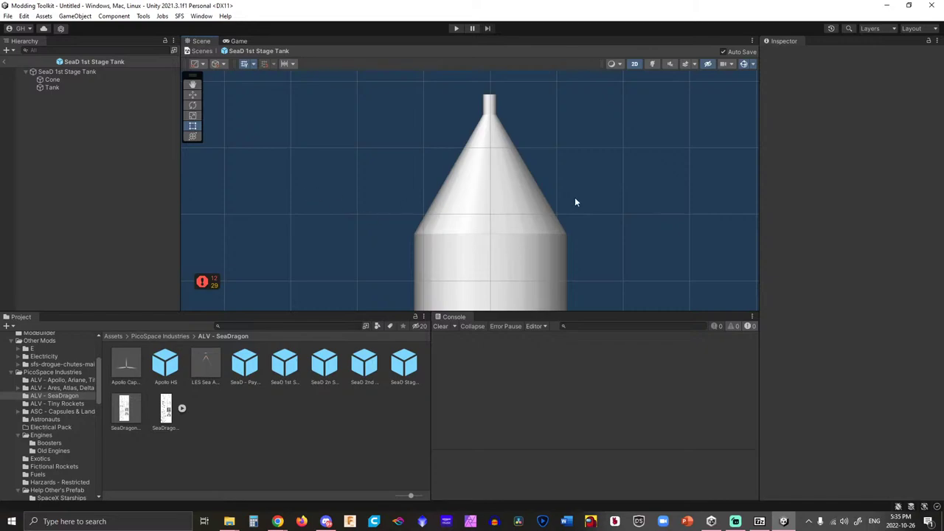
{"action": "scroll", "coordinate": [576, 202], "scroll_direction": "down", "scroll_amount": 1}
{"action": "middle_click_drag", "start_coordinate": [622, 167], "coordinate": [506, 135]}
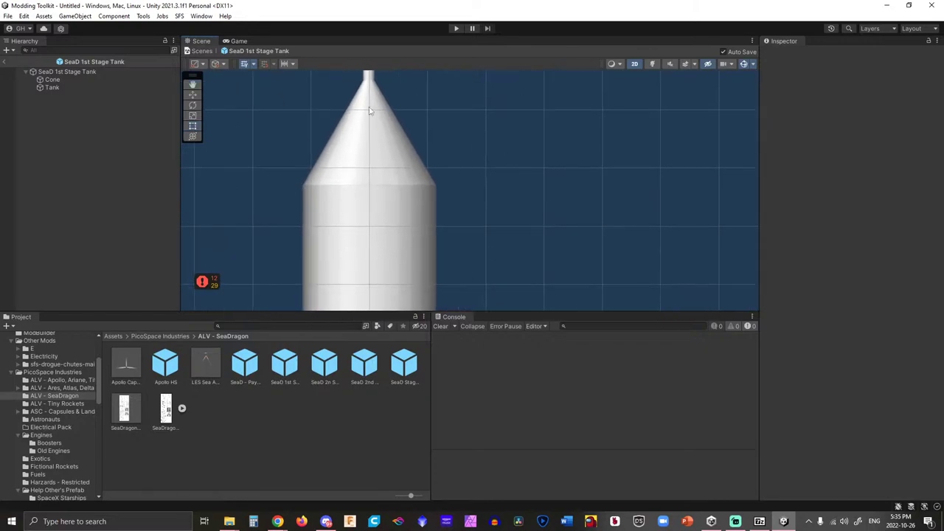
{"action": "middle_click_drag", "start_coordinate": [370, 111], "coordinate": [395, 148]}
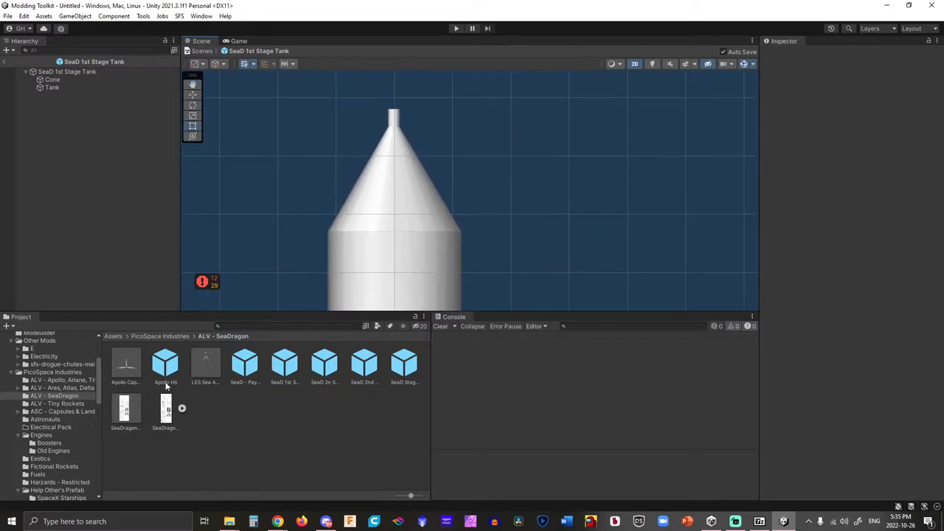
Open the SeaDragon Construct prefab and select its 1st Stage Tank.
{"action": "double_click", "coordinate": [124, 410]}
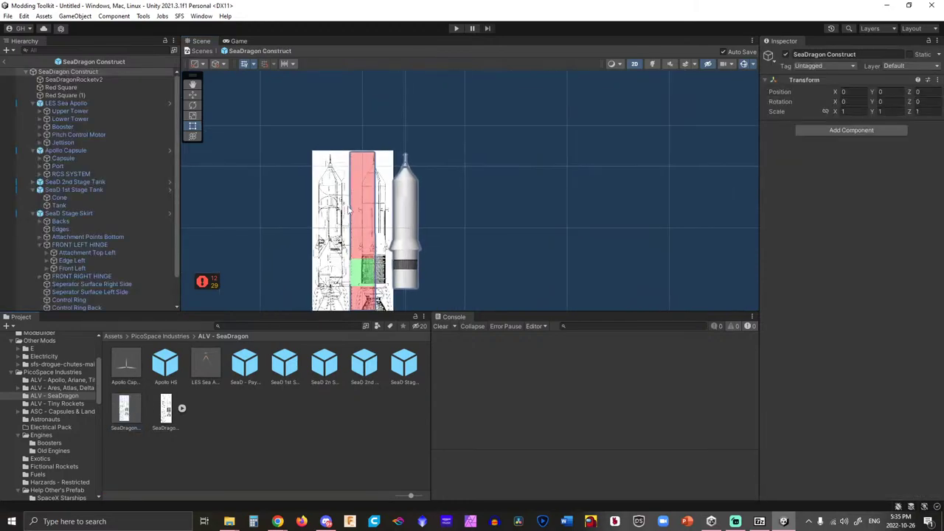
{"action": "scroll", "coordinate": [467, 177], "scroll_direction": "up", "scroll_amount": 8}
{"action": "left_click", "coordinate": [403, 200]}
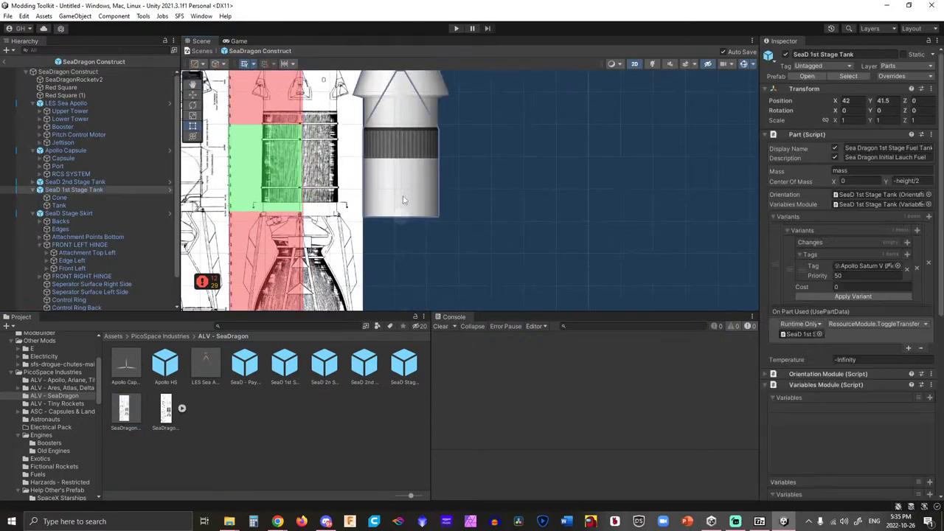
{"action": "middle_click_drag", "start_coordinate": [495, 192], "coordinate": [529, 231]}
{"action": "scroll", "coordinate": [462, 213], "scroll_direction": "up", "scroll_amount": 3}
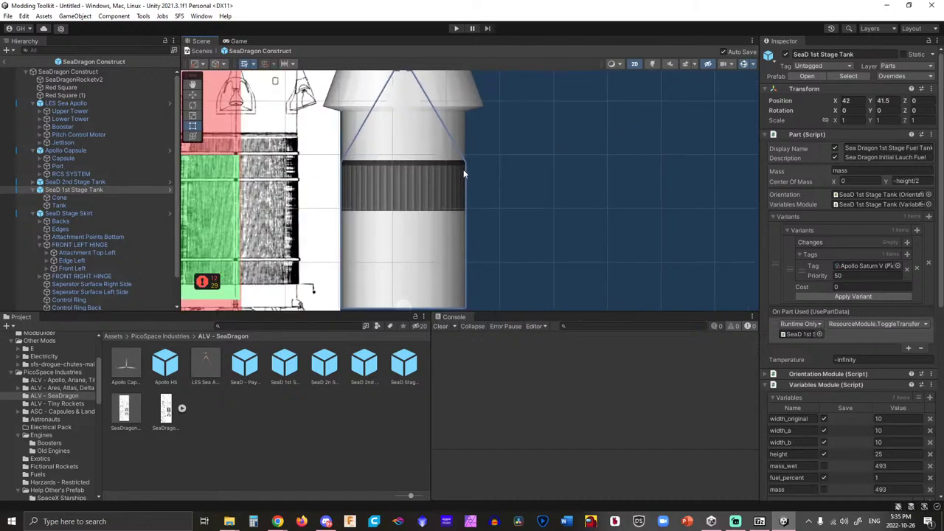
{"action": "scroll", "coordinate": [399, 169], "scroll_direction": "up", "scroll_amount": 10}
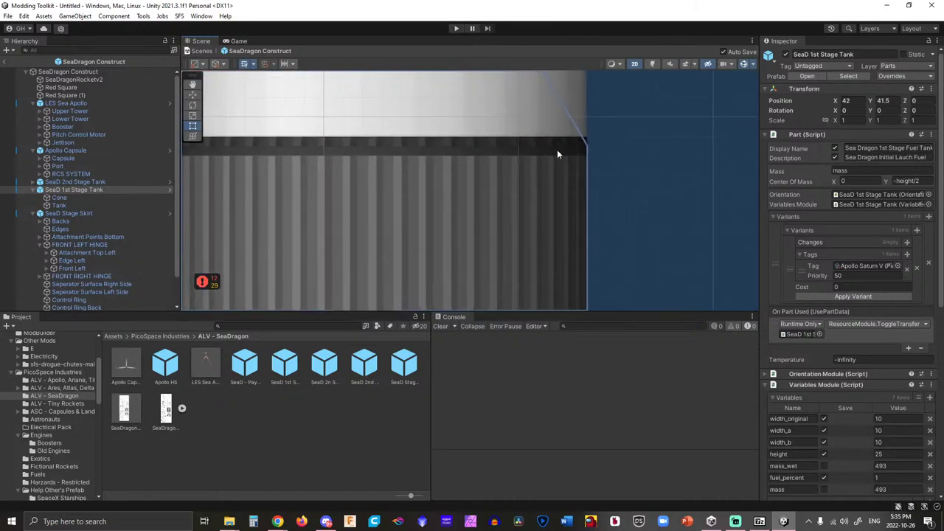
{"action": "scroll", "coordinate": [582, 151], "scroll_direction": "up", "scroll_amount": 6}
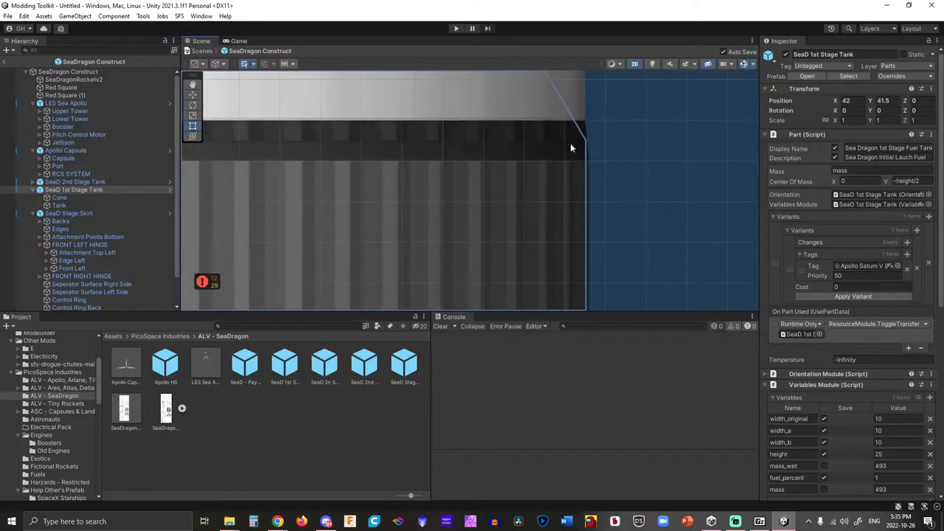
{"action": "scroll", "coordinate": [583, 147], "scroll_direction": "up", "scroll_amount": 2}
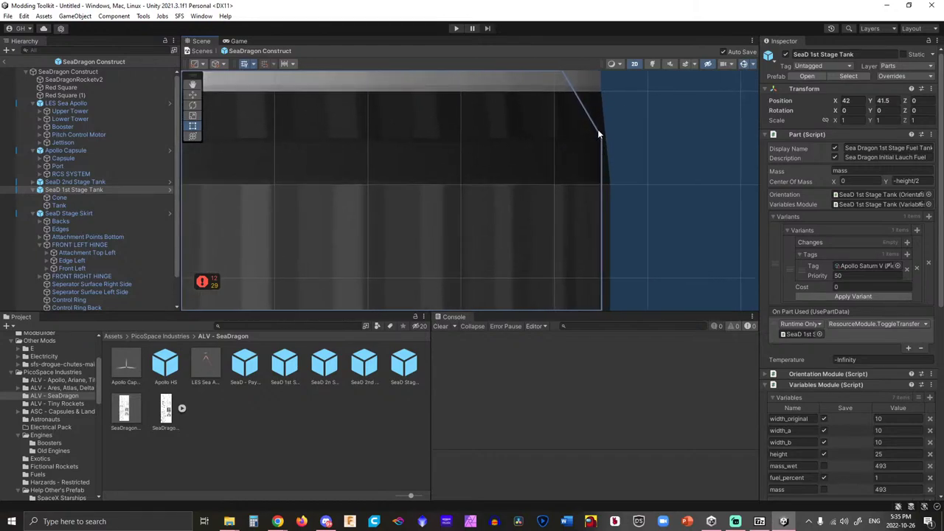
Check the stage skirt, then select the SeaD 2n Stage Rockets prefab.
{"action": "left_click", "coordinate": [533, 165]}
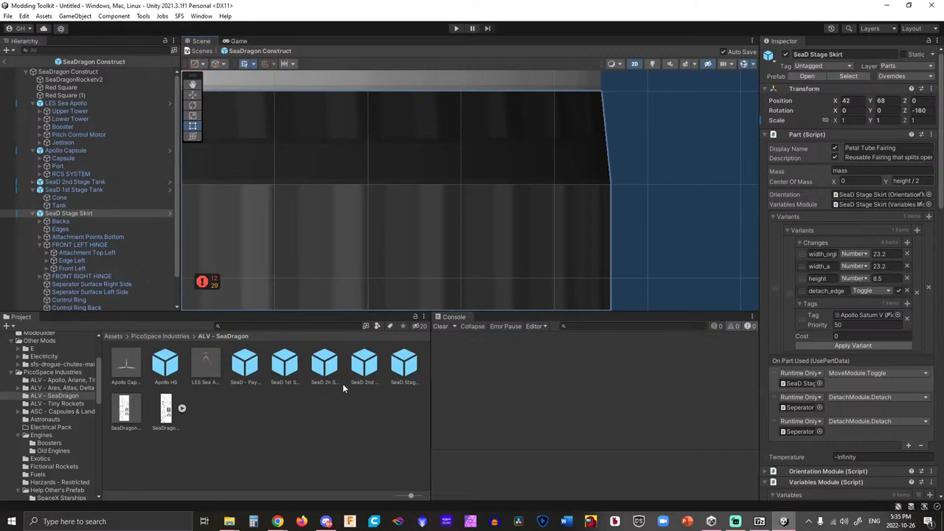
{"action": "left_click", "coordinate": [327, 412]}
{"action": "double_click", "coordinate": [285, 365]}
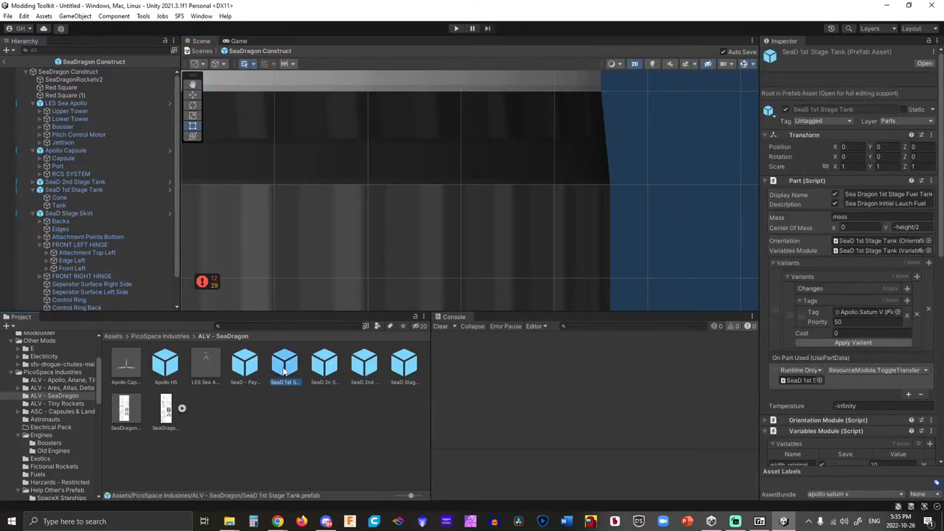
{"action": "left_click", "coordinate": [322, 371]}
Give SeaD 2n Stage Rockets the name 'Sea Dragon 2nd Stage Rockets' and description '2nd Stage Rocket Skirt'.
{"action": "double_click", "coordinate": [321, 371]}
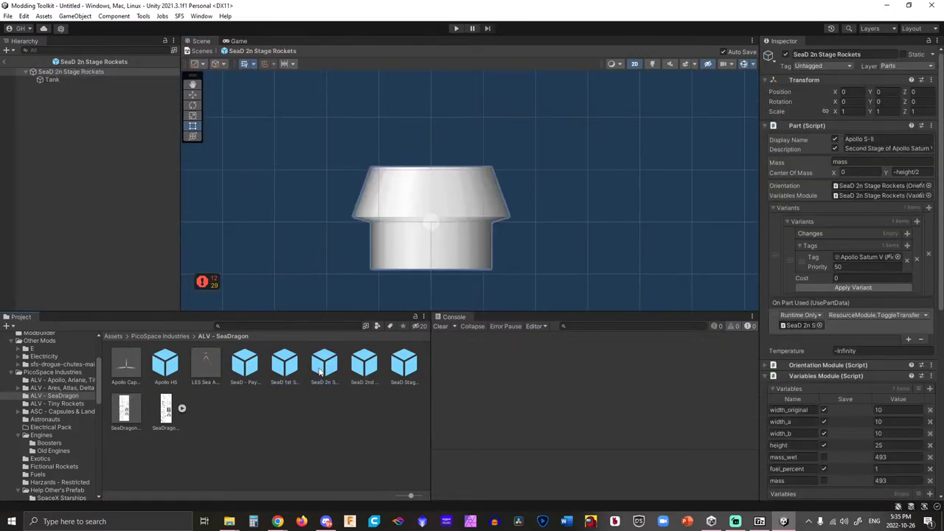
{"action": "left_click", "coordinate": [885, 139]}
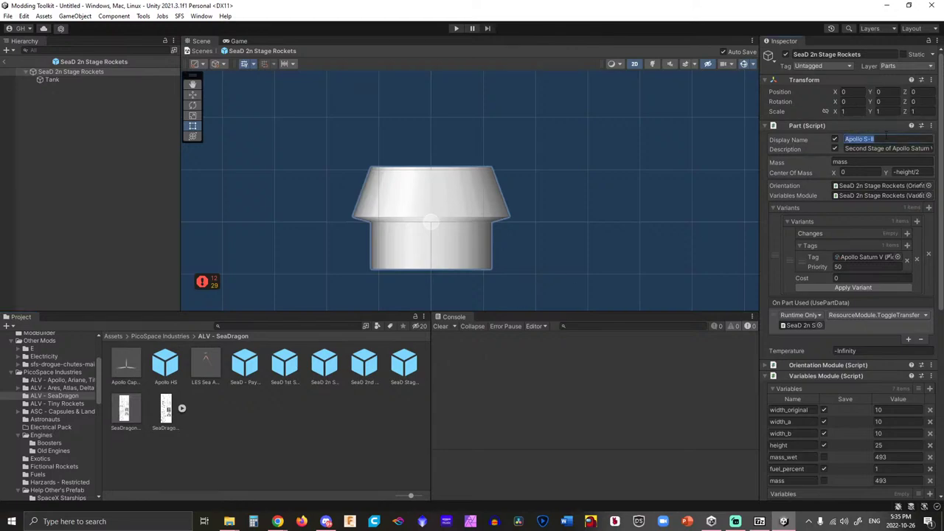
{"action": "type", "text": "Sea Dr"}
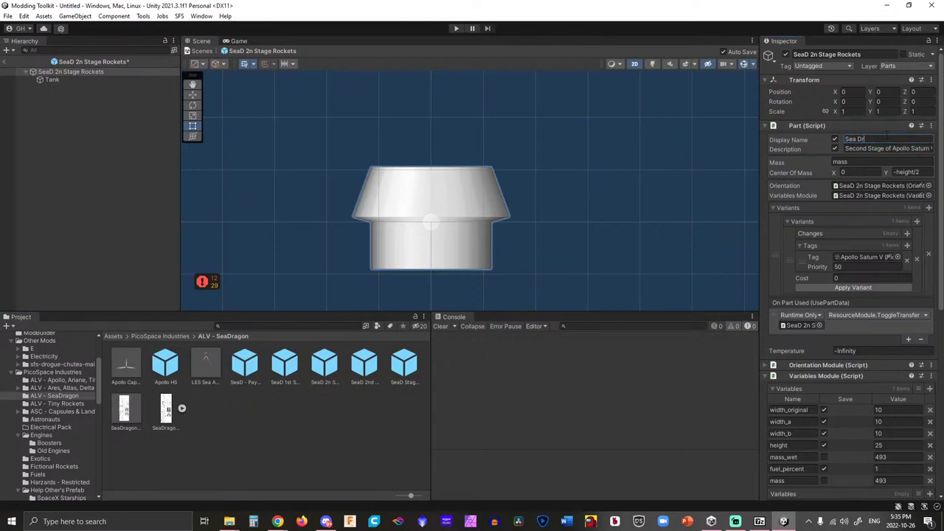
{"action": "type", "text": "agon 2nd Stage Rockets"}
{"action": "left_click", "coordinate": [879, 148]}
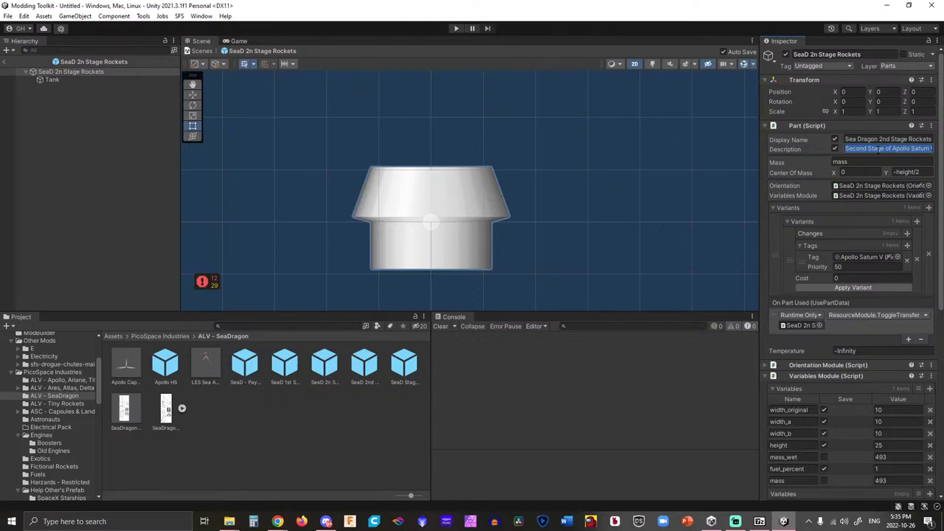
{"action": "type", "text": "2nd Stage Rocket"}
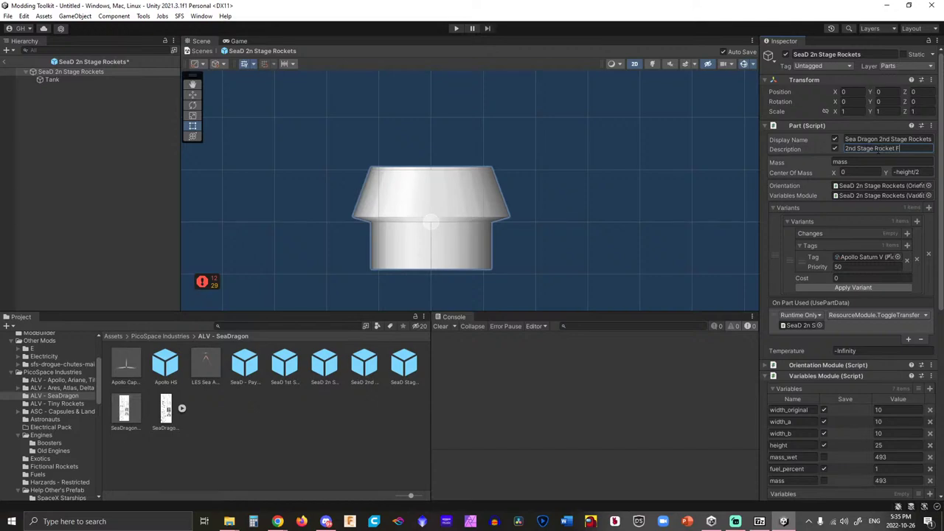
{"action": "type", "text": " Skirt"}
{"action": "left_click", "coordinate": [568, 155]}
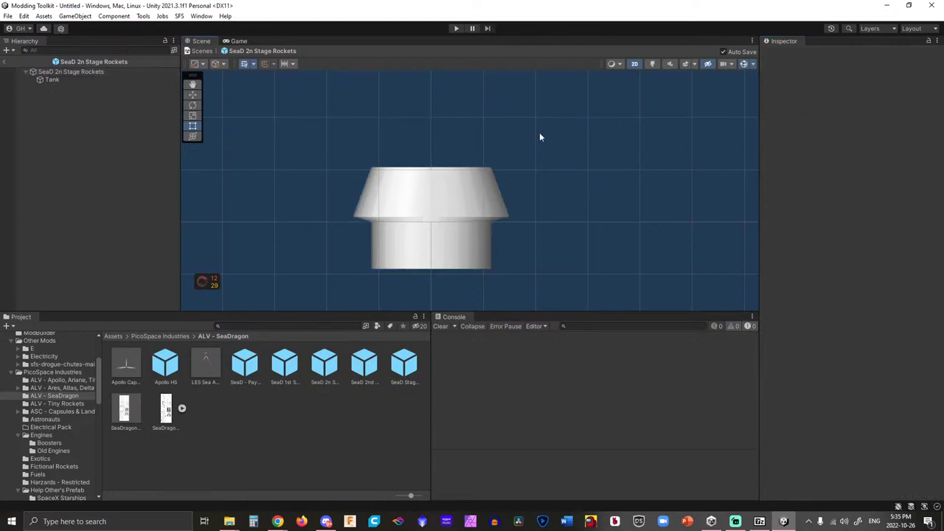
{"action": "left_click", "coordinate": [96, 80]}
{"action": "left_click", "coordinate": [97, 72]}
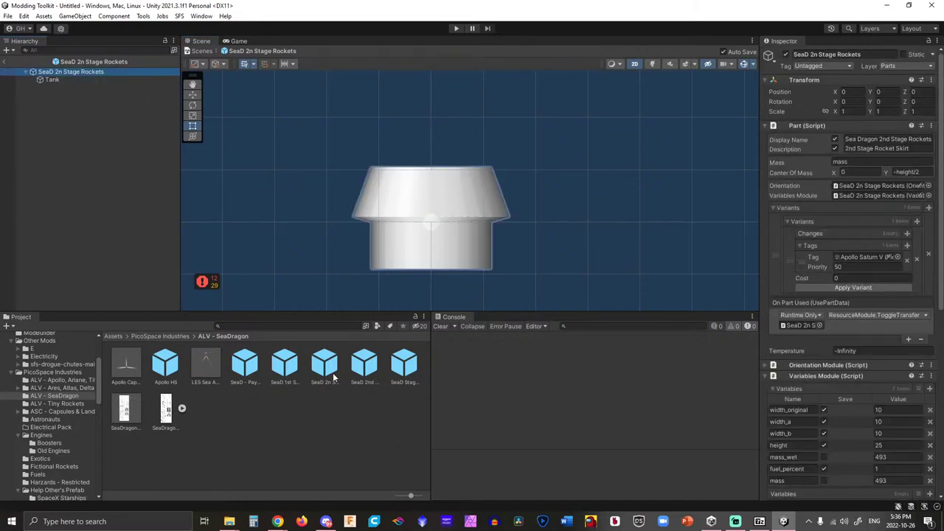
Replace the SeaD 2nd Stage Tank's Apollo S-II name with 'Sea Dragon 2nd Stage Tank', description 'Giant Tank of Fuel'.
{"action": "double_click", "coordinate": [365, 369]}
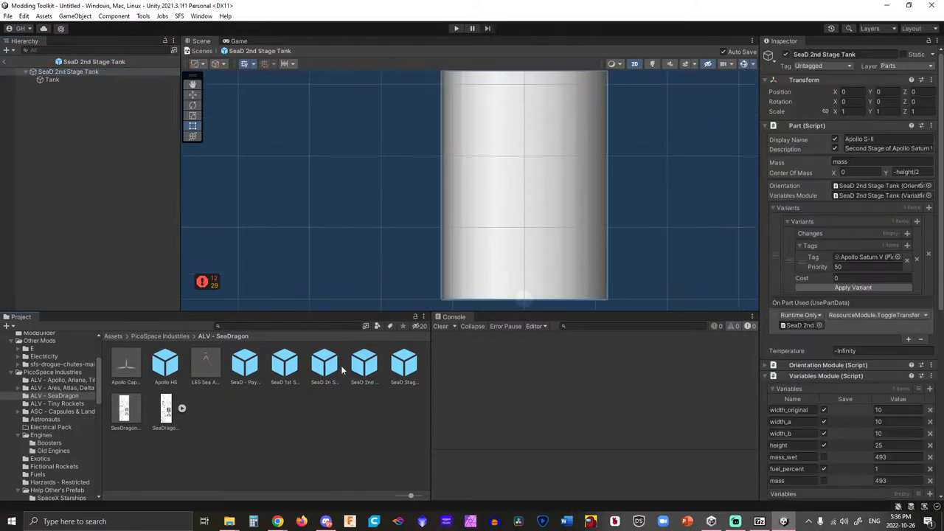
{"action": "double_click", "coordinate": [338, 369]}
{"action": "double_click", "coordinate": [363, 369]}
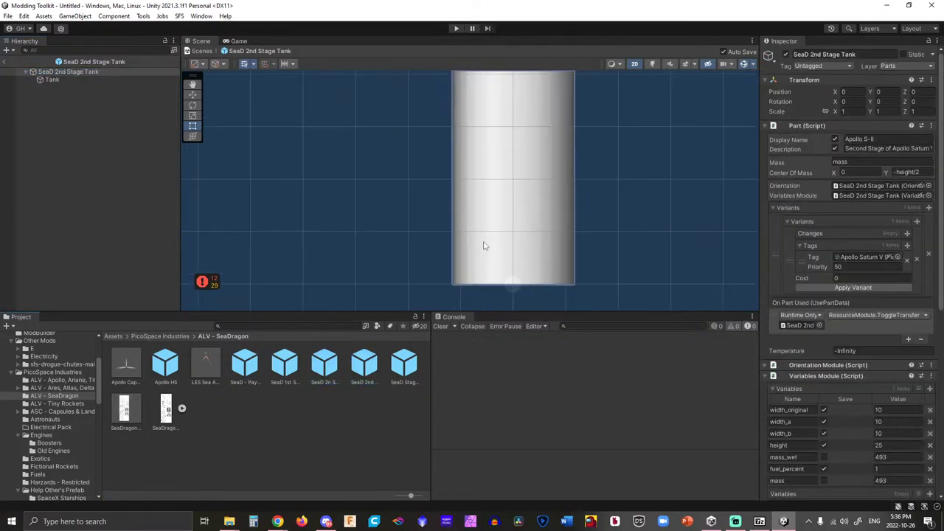
{"action": "scroll", "coordinate": [599, 231], "scroll_direction": "up", "scroll_amount": 1}
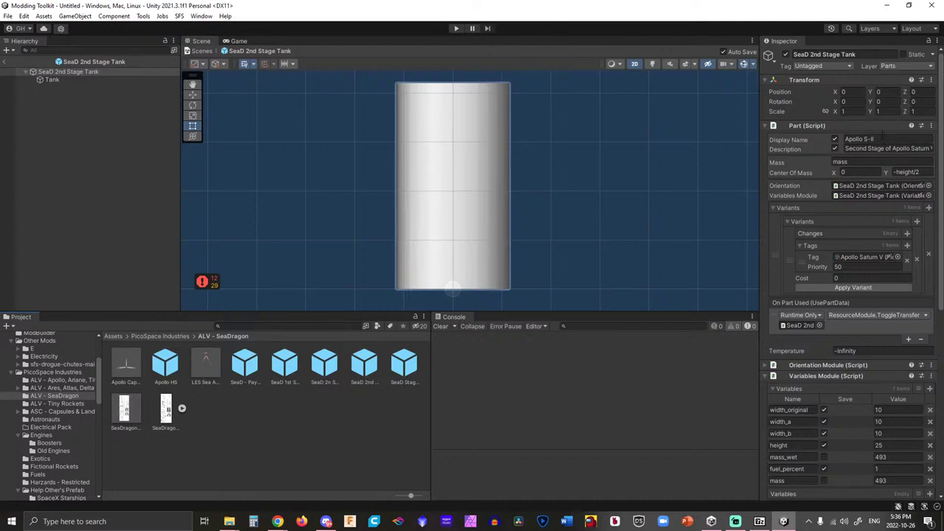
{"action": "left_click", "coordinate": [879, 140]}
{"action": "type", "text": "Sea D"}
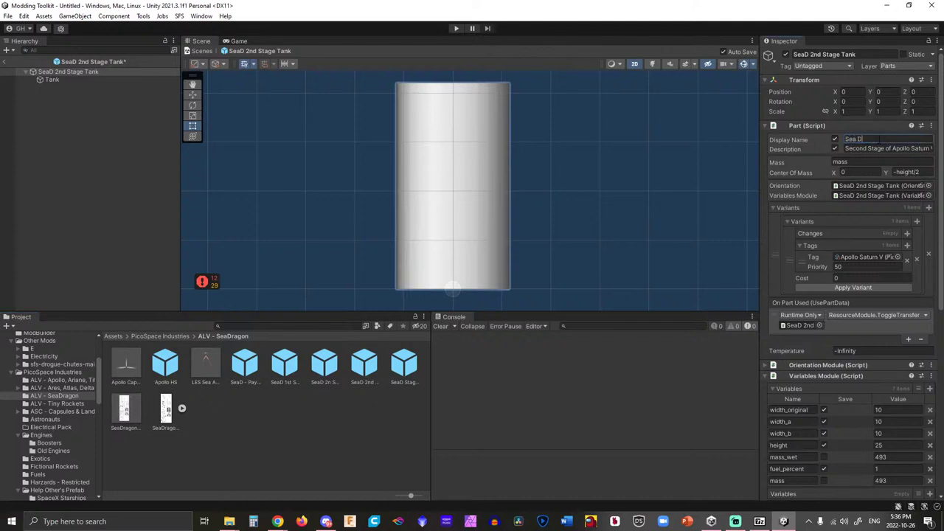
{"action": "type", "text": "ragon 2nd Stage Tank"}
{"action": "left_click", "coordinate": [878, 149]}
{"action": "type", "text": "Gi"}
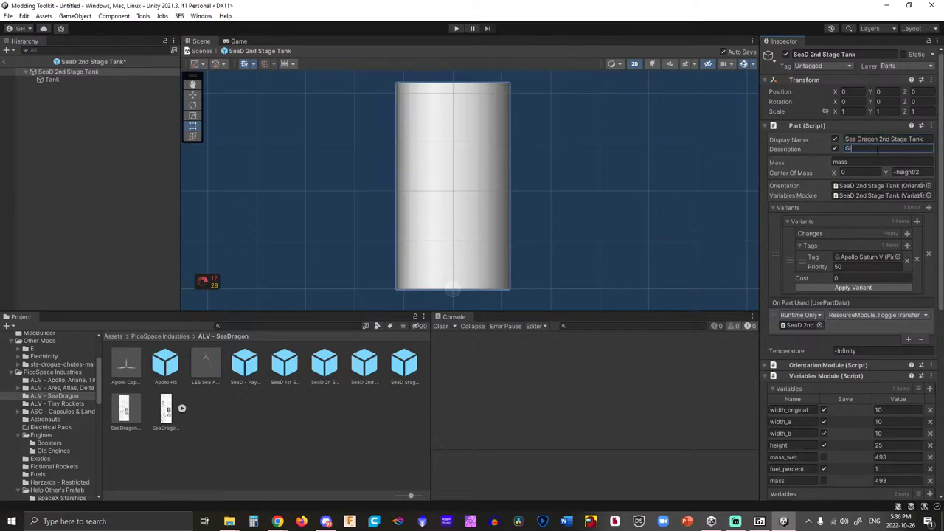
{"action": "type", "text": "ant Tank of Fuel"}
{"action": "left_click", "coordinate": [580, 126]}
{"action": "scroll", "coordinate": [541, 149], "scroll_direction": "up", "scroll_amount": 1}
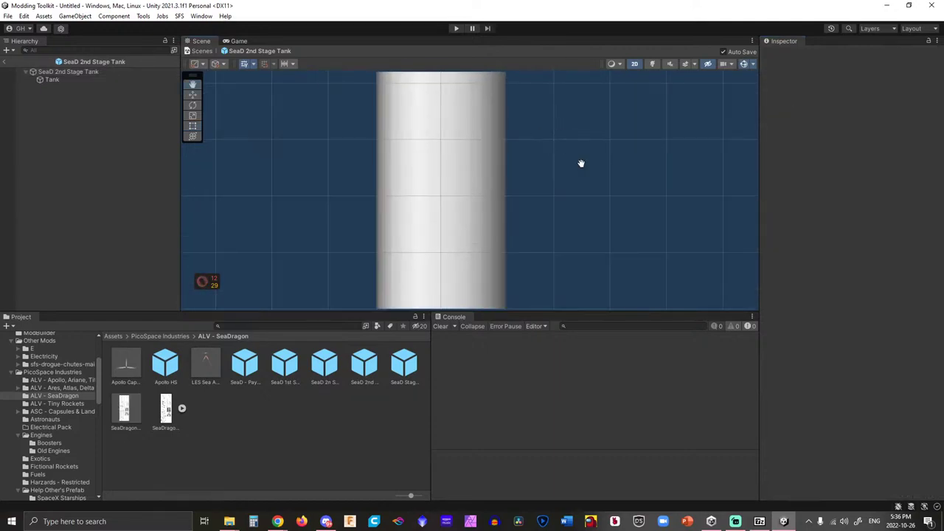
{"action": "scroll", "coordinate": [568, 174], "scroll_direction": "down", "scroll_amount": 3}
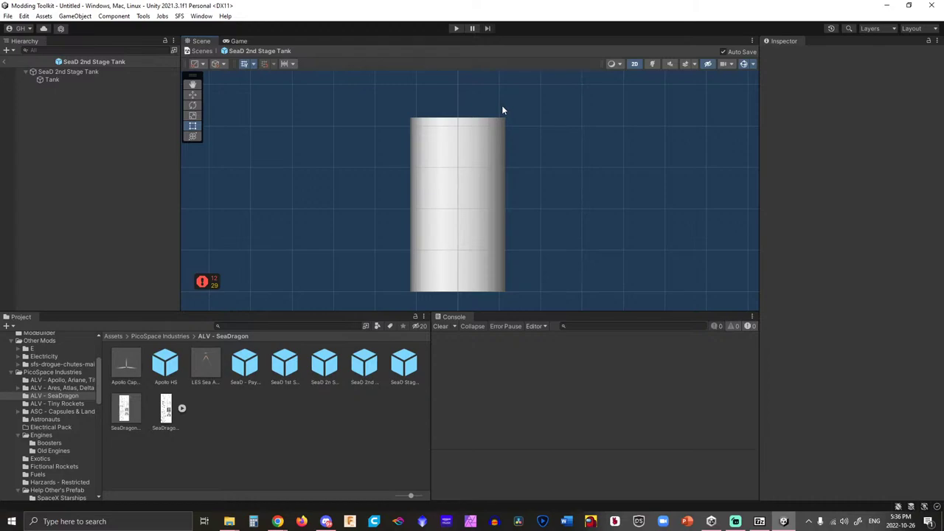
Open the SeaD Stage Skirt prefab from the Project panel for editing.
{"action": "scroll", "coordinate": [393, 107], "scroll_direction": "up", "scroll_amount": 2}
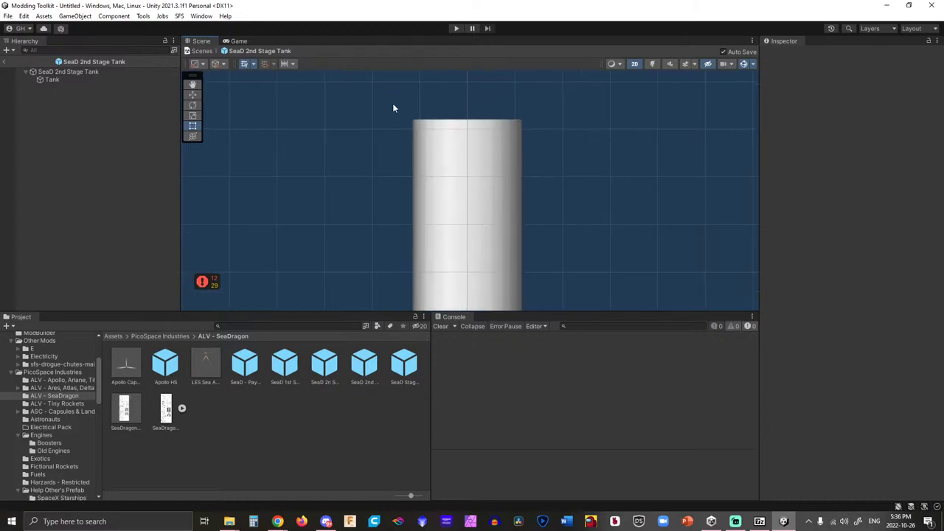
{"action": "middle_click_drag", "start_coordinate": [393, 108], "coordinate": [388, 84]}
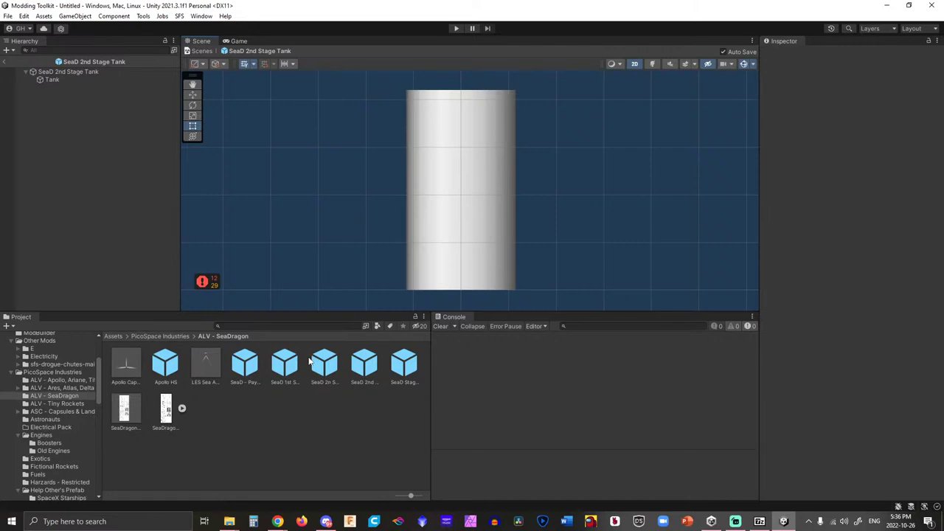
{"action": "left_click", "coordinate": [315, 407]}
{"action": "scroll", "coordinate": [559, 243], "scroll_direction": "up", "scroll_amount": 1}
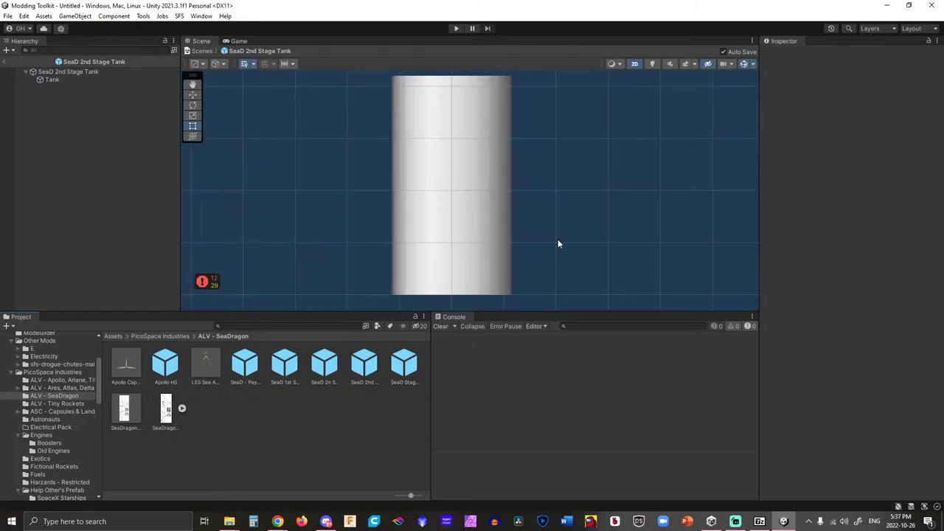
{"action": "left_click", "coordinate": [364, 363]}
{"action": "double_click", "coordinate": [401, 363]}
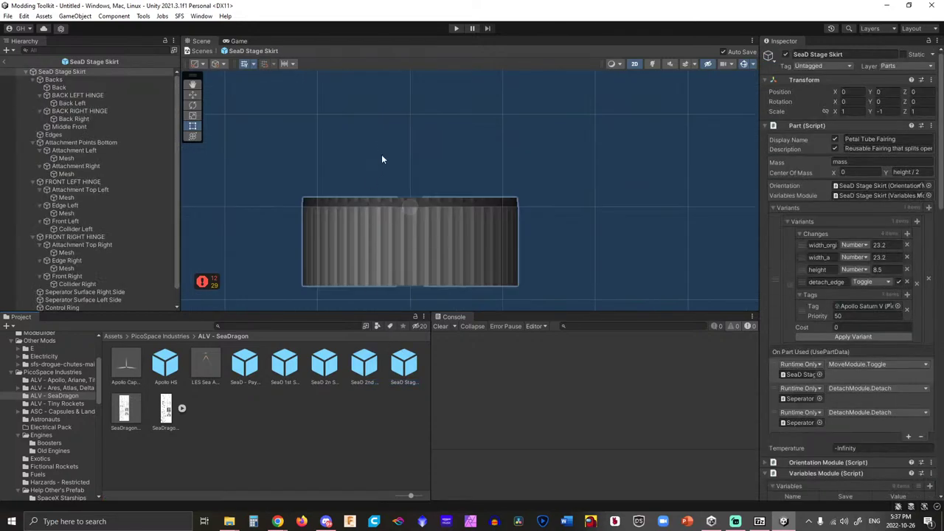
Set the Display Name to 'Sea Dragon Separator' and the description to 'Opens to release the 1st stage'.
{"action": "left_click", "coordinate": [905, 139]}
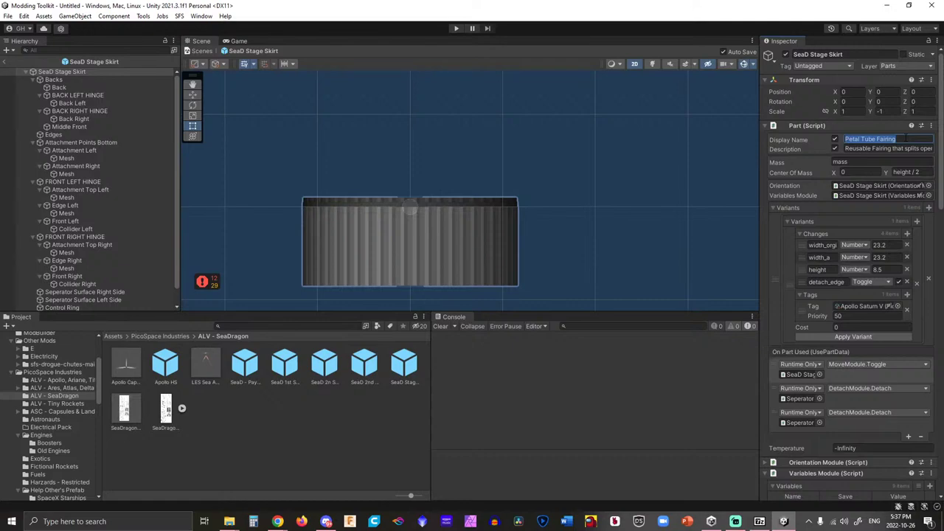
{"action": "type", "text": "Sea Dra"}
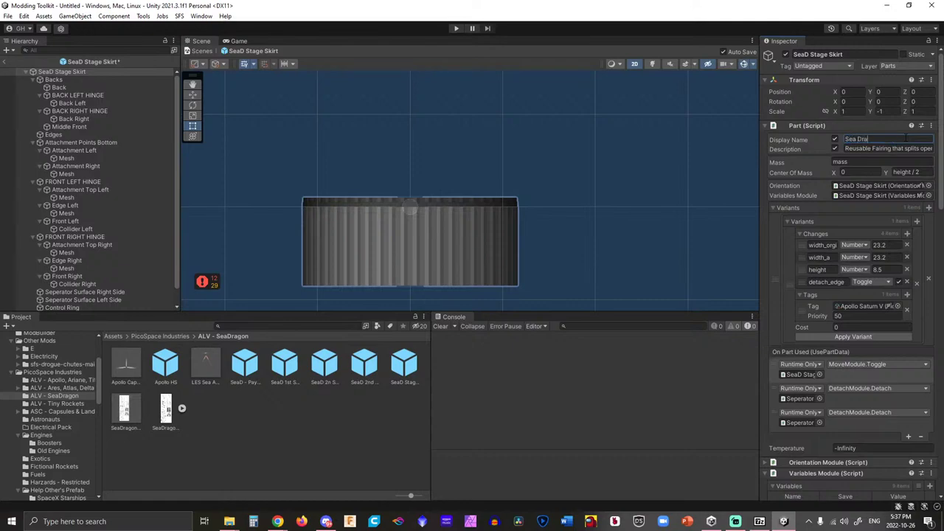
{"action": "type", "text": "gon Separator"}
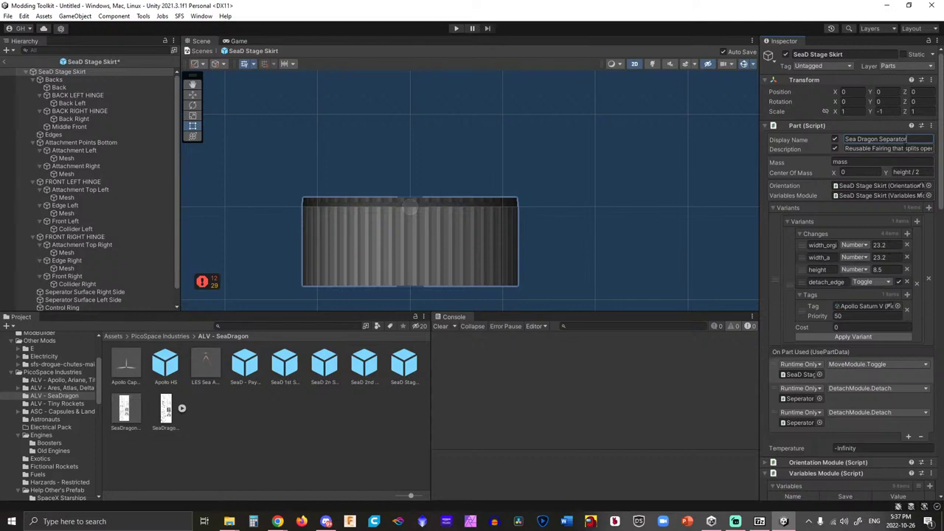
{"action": "left_click", "coordinate": [904, 151]}
{"action": "type", "text": "Opens t"}
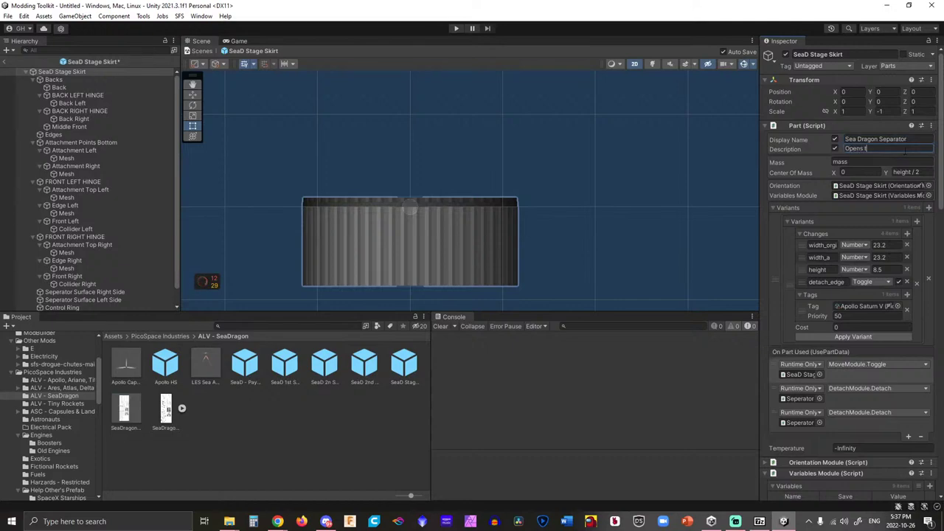
{"action": "type", "text": "o release the 1st stag"}
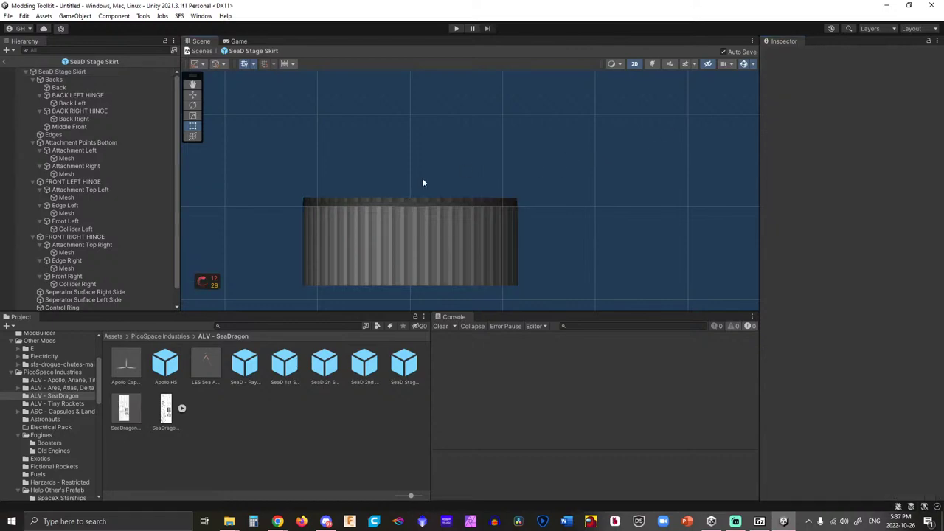
Inspect the skirt's Control Ring Back and back mesh in the Scene view.
{"action": "left_click", "coordinate": [343, 198]}
{"action": "scroll", "coordinate": [542, 216], "scroll_direction": "up", "scroll_amount": 4}
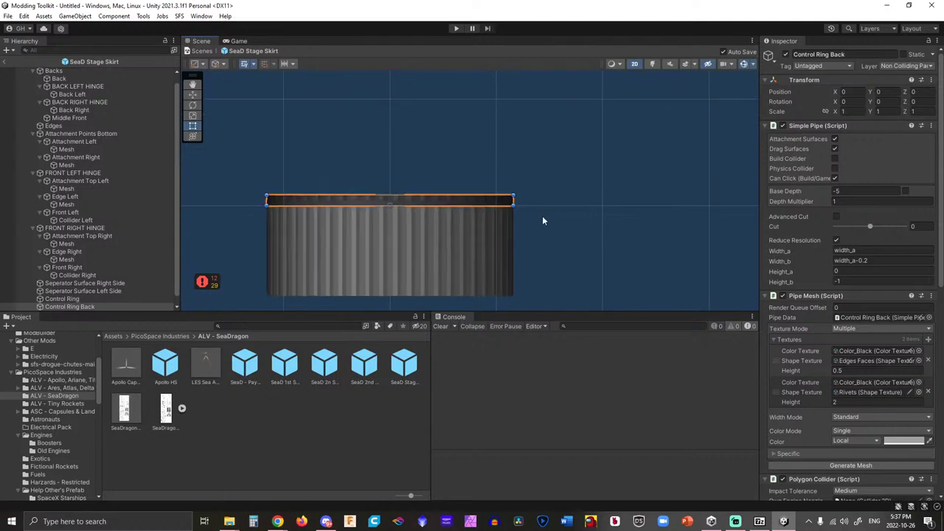
{"action": "left_click", "coordinate": [512, 214]}
{"action": "middle_click_drag", "start_coordinate": [337, 184], "coordinate": [427, 137]}
{"action": "left_click", "coordinate": [413, 189]}
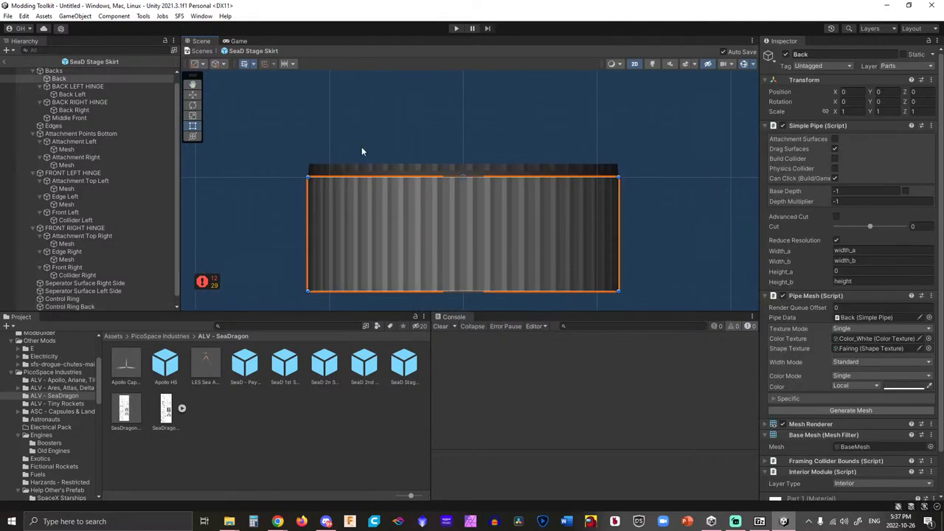
{"action": "left_click", "coordinate": [361, 148]}
Collapse the Backs, hinge and Attachment Points Bottom groups in the Hierarchy.
{"action": "left_click", "coordinate": [42, 86]}
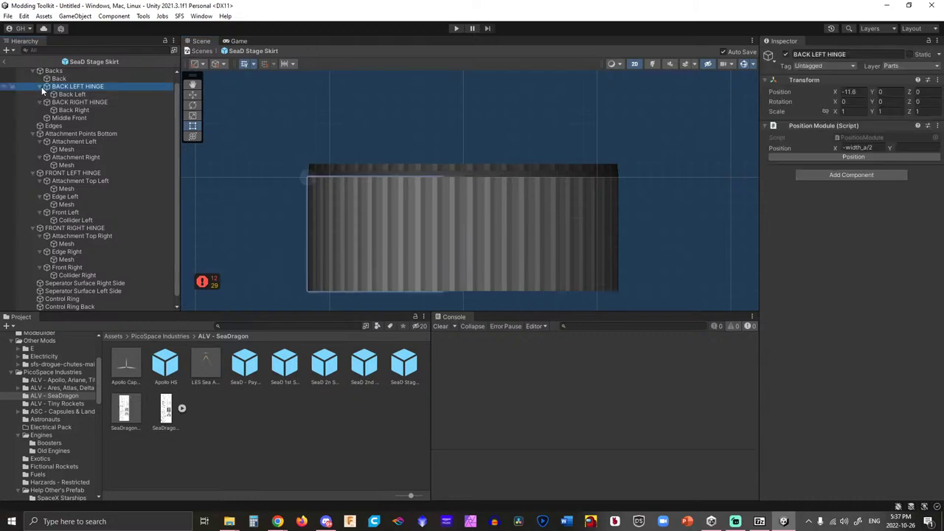
{"action": "left_click", "coordinate": [40, 87]}
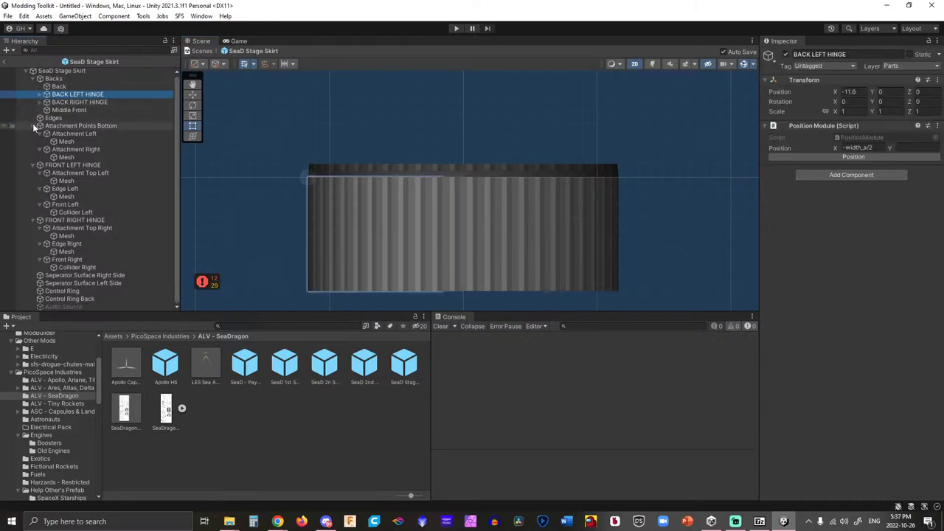
{"action": "left_click", "coordinate": [33, 79]}
{"action": "left_click", "coordinate": [33, 95]}
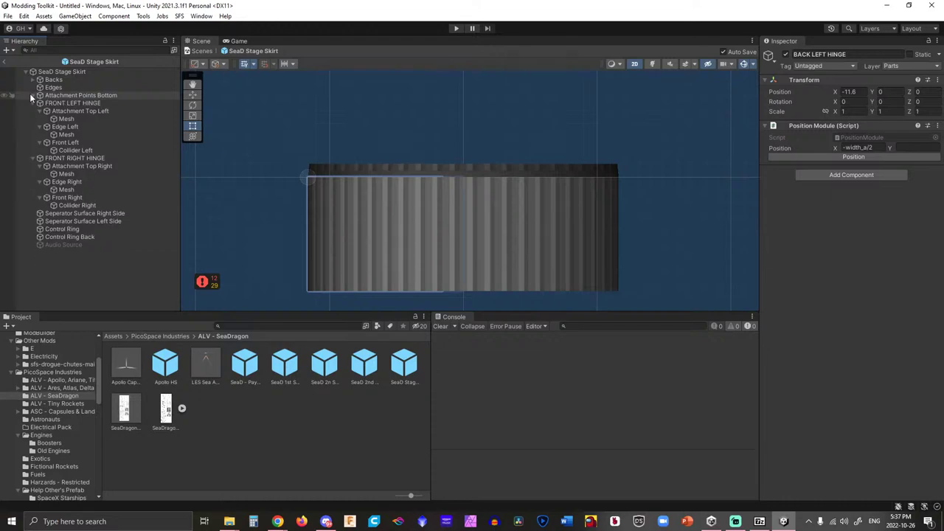
{"action": "left_click", "coordinate": [33, 103]}
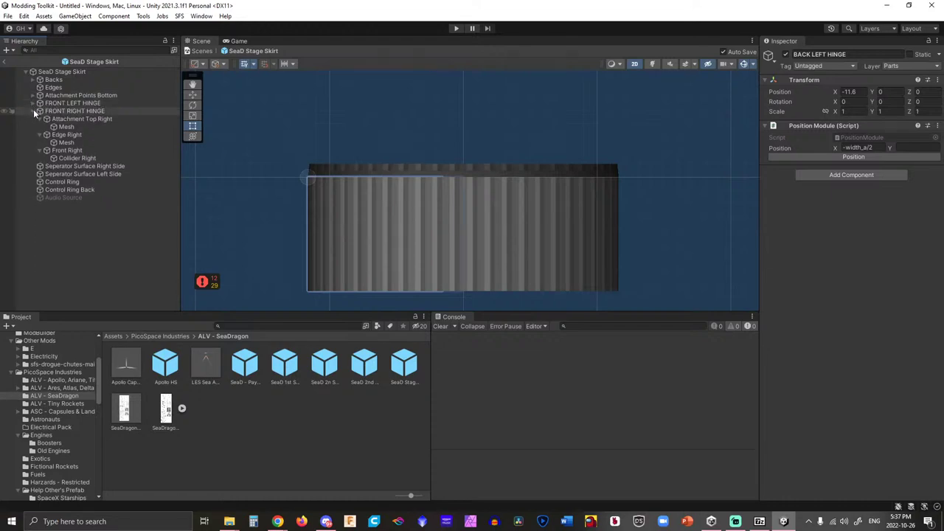
{"action": "left_click", "coordinate": [33, 111]}
Set the SeaD Stage Skirt root's Transform Scale Y to 1.
{"action": "left_click", "coordinate": [59, 73]}
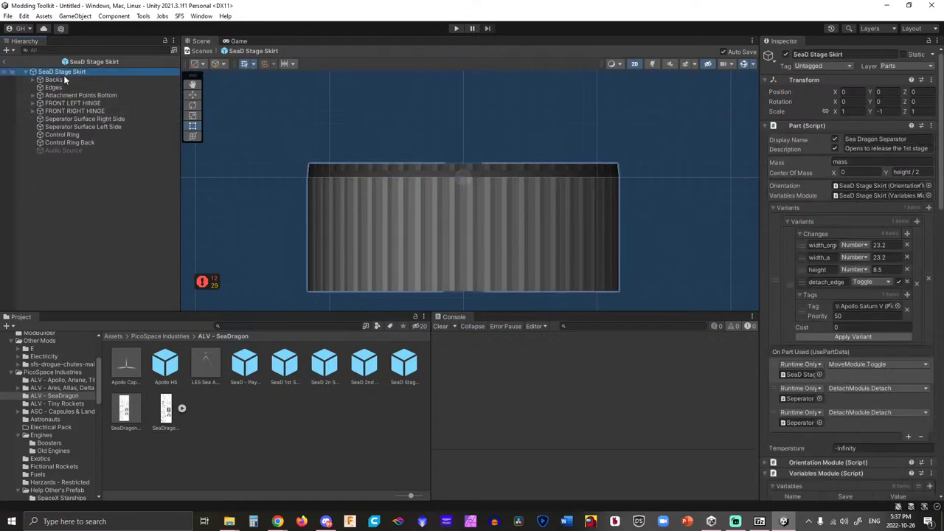
{"action": "left_click", "coordinate": [886, 111]}
{"action": "type", "text": "1"}
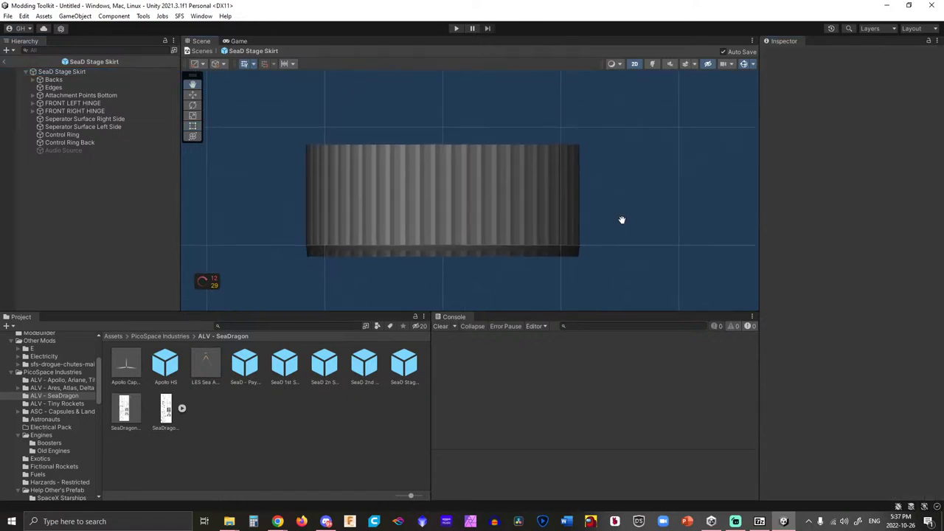
Set the Orientation Module's Y value to -1 on the root object.
{"action": "left_click", "coordinate": [59, 72]}
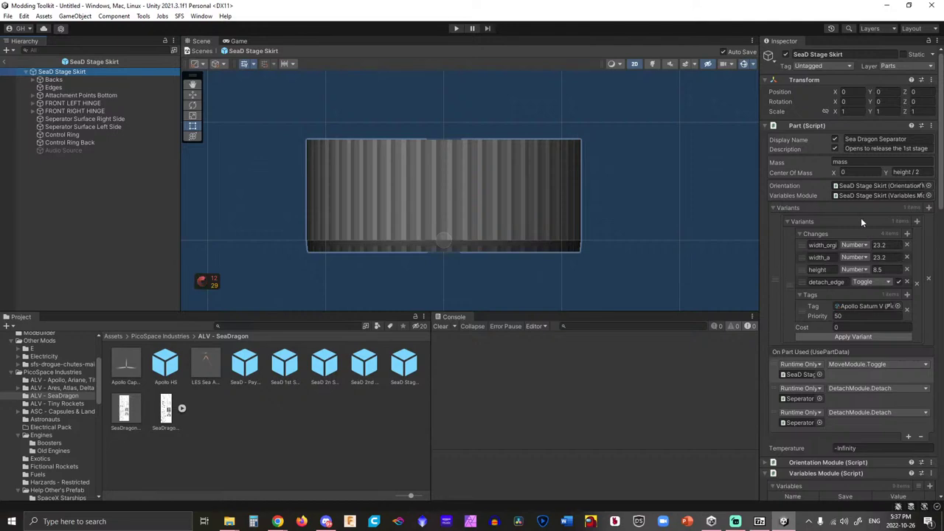
{"action": "scroll", "coordinate": [848, 295], "scroll_direction": "down", "scroll_amount": 5}
{"action": "left_click", "coordinate": [765, 357]}
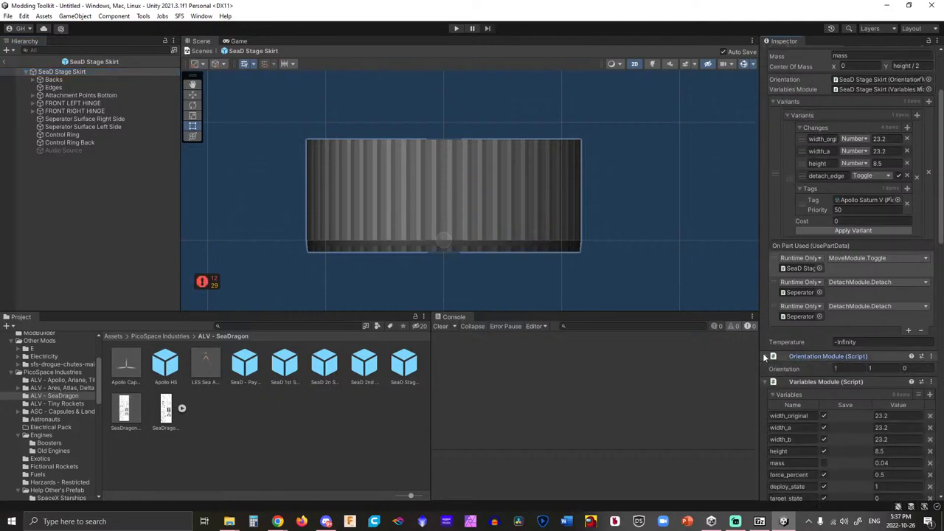
{"action": "left_click", "coordinate": [882, 368]}
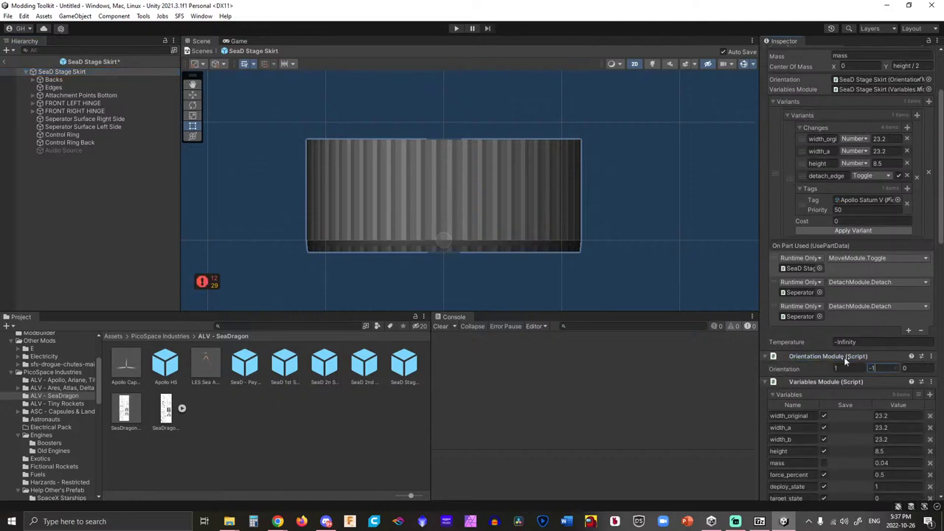
{"action": "left_click", "coordinate": [695, 254]}
{"action": "middle_click_drag", "start_coordinate": [649, 215], "coordinate": [670, 219]}
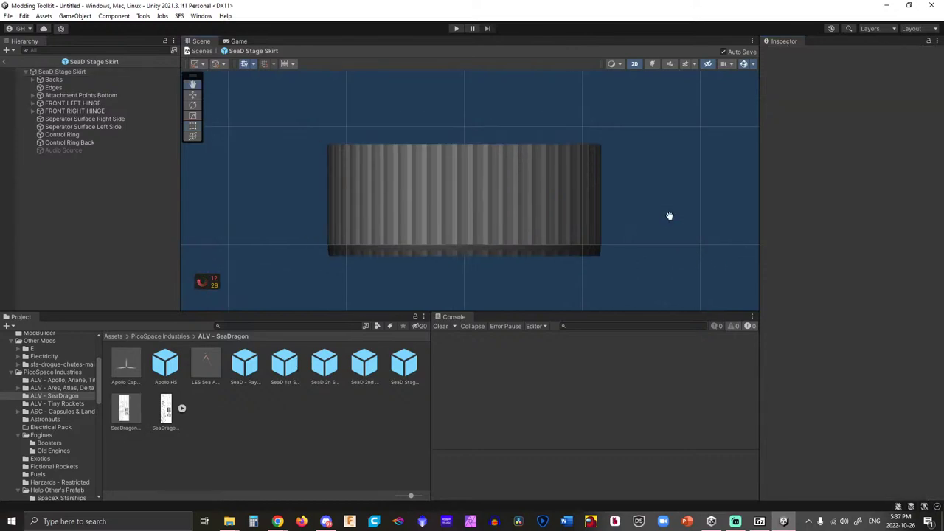
Open the SFS part pack builder and choose PSI Apollo Pack as the pack data.
{"action": "left_click", "coordinate": [180, 17]}
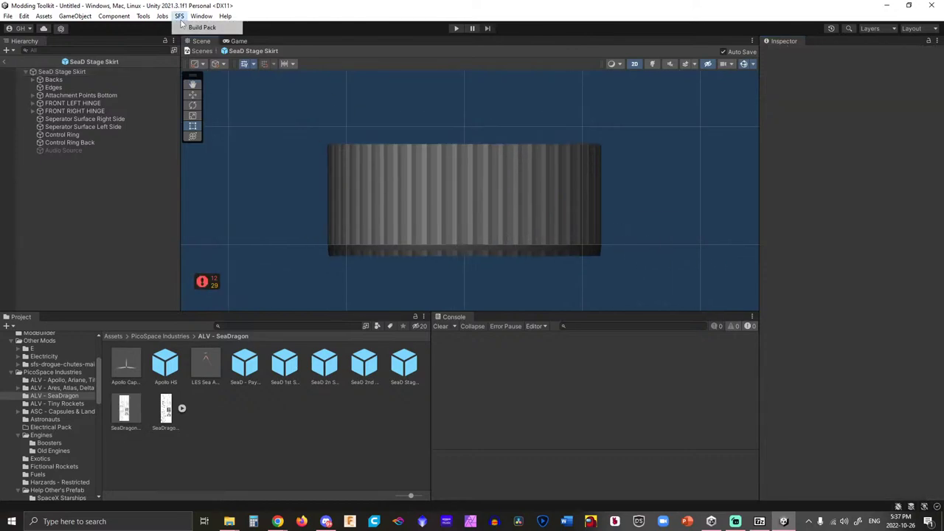
{"action": "left_click", "coordinate": [263, 98]}
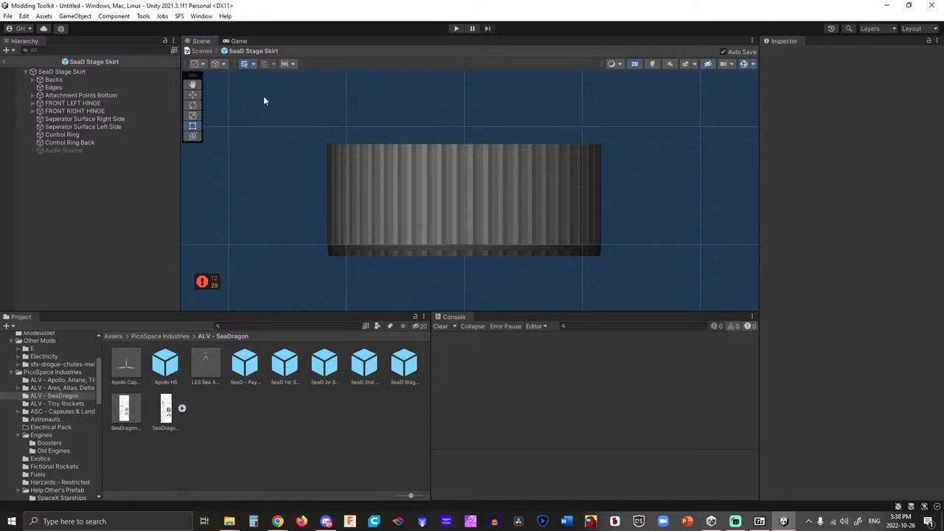
{"action": "left_click", "coordinate": [180, 18]}
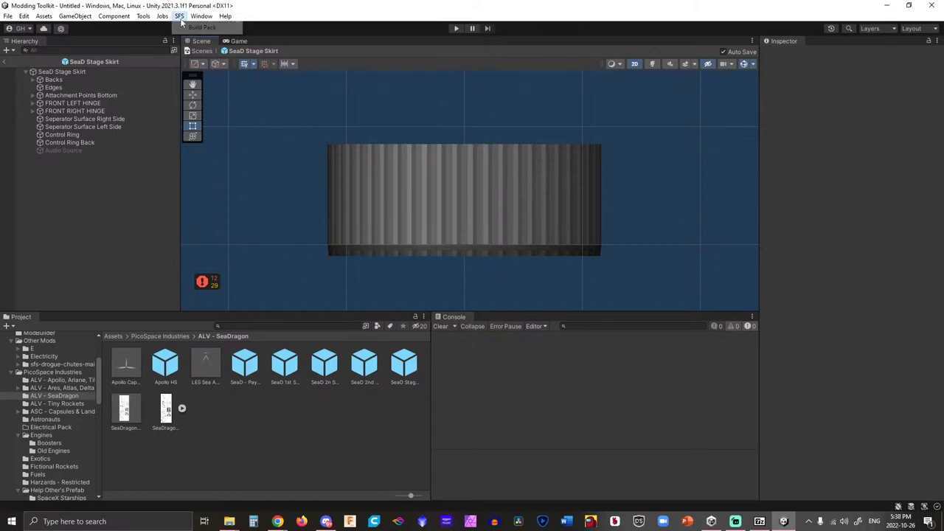
{"action": "left_click", "coordinate": [201, 27]}
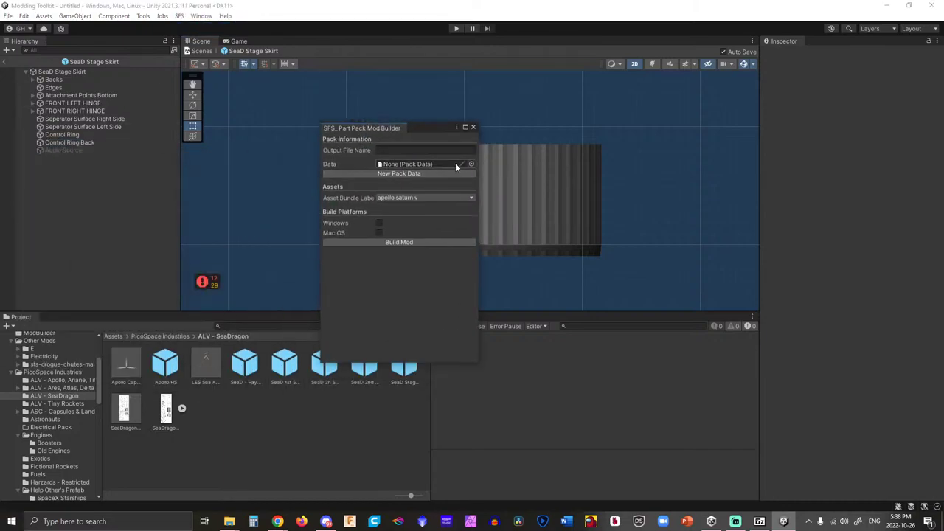
{"action": "left_click", "coordinate": [473, 165]}
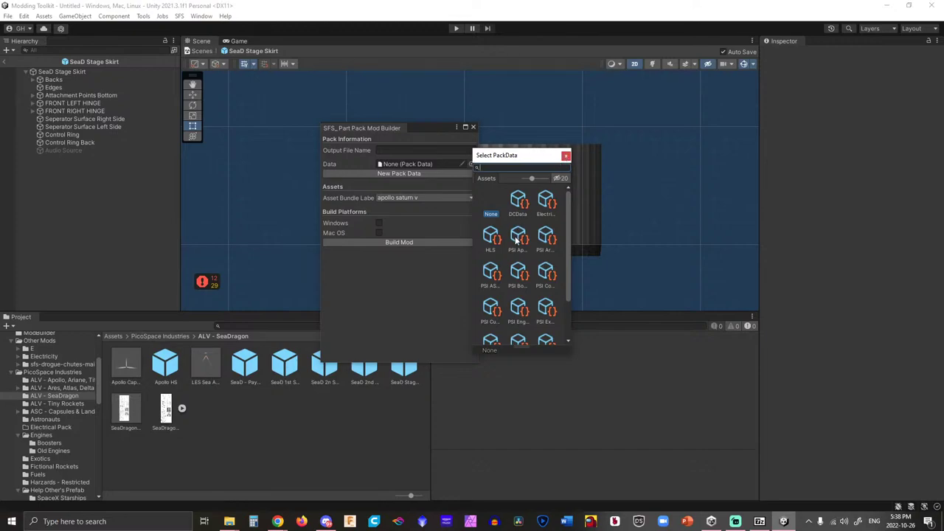
{"action": "scroll", "coordinate": [511, 316], "scroll_direction": "down", "scroll_amount": 2}
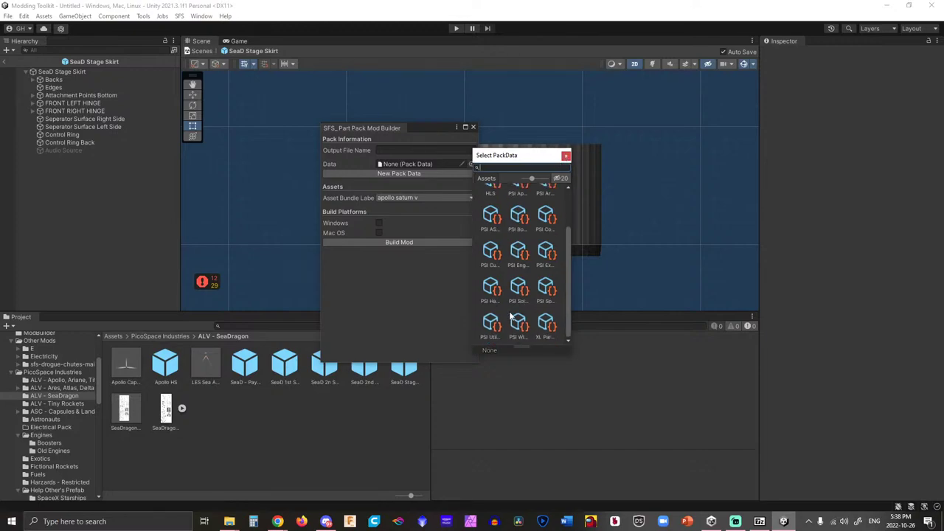
{"action": "scroll", "coordinate": [511, 310], "scroll_direction": "up", "scroll_amount": 3}
{"action": "left_click", "coordinate": [519, 238]}
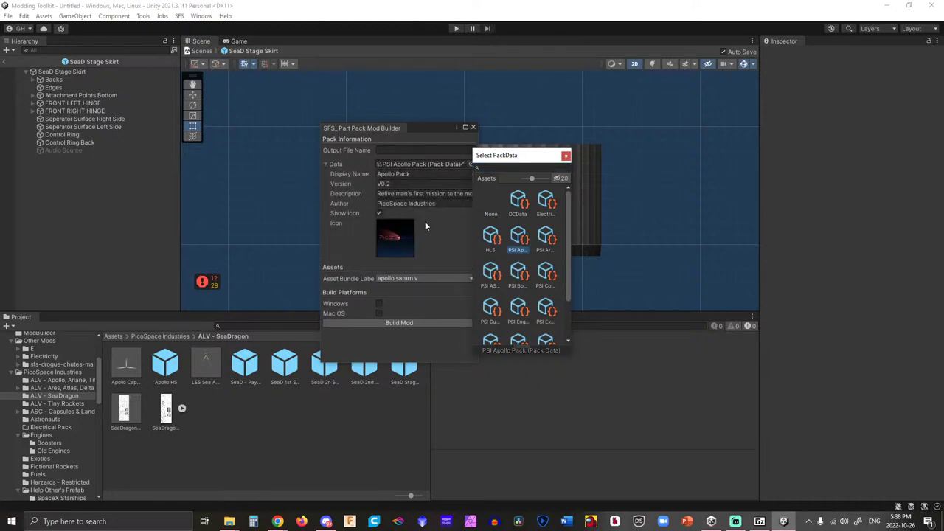
{"action": "left_click", "coordinate": [410, 150]}
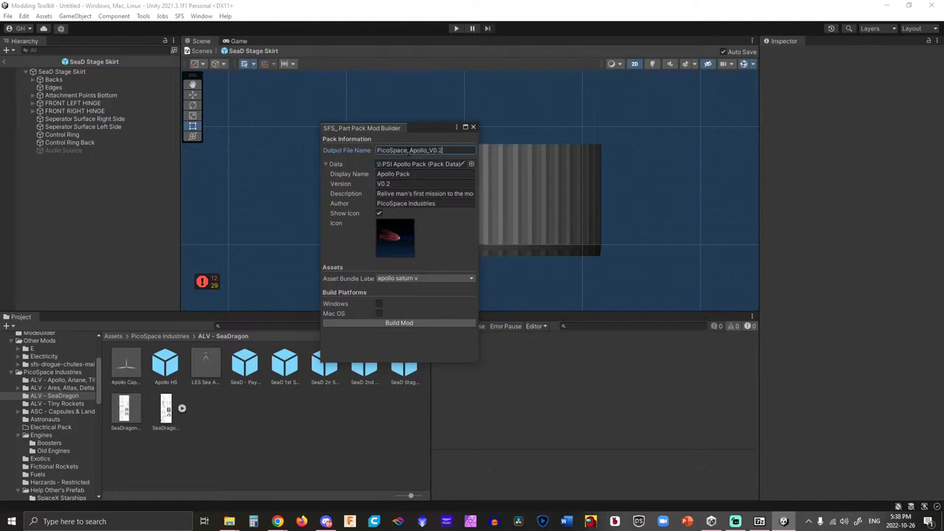
Keep 'apollo saturn v' as the bundle label and add Mac OS as a build platform.
{"action": "left_click", "coordinate": [429, 280]}
{"action": "left_click", "coordinate": [357, 265]}
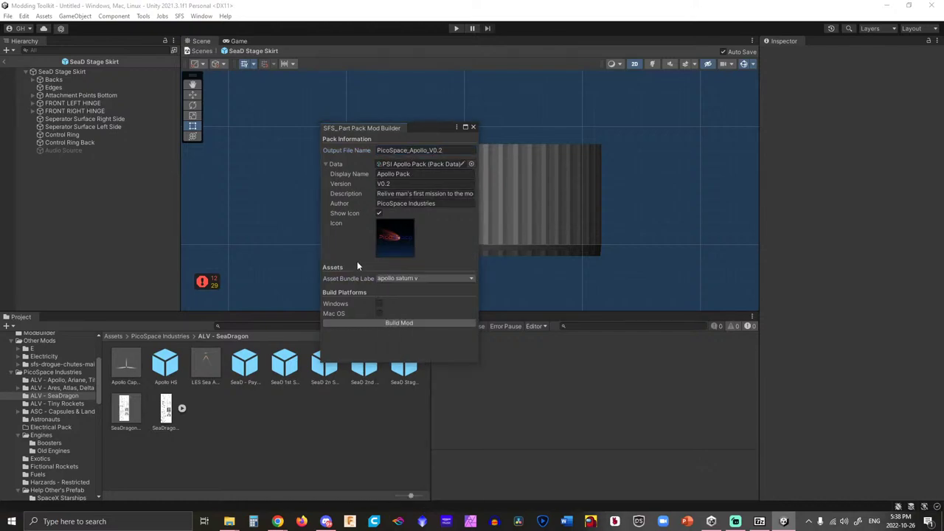
{"action": "left_click", "coordinate": [379, 313]}
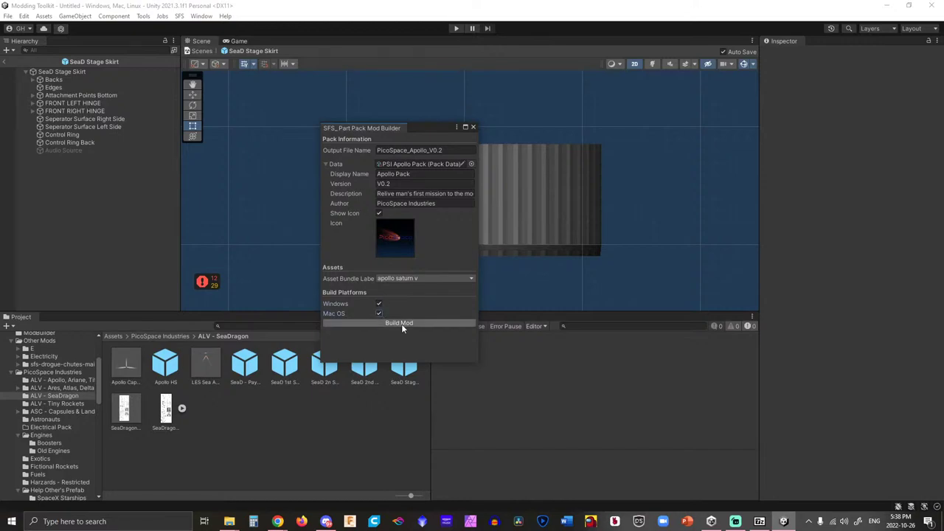
Append 'A' to the output file name and version, making V0.2A, and start Build Mod.
{"action": "left_click", "coordinate": [453, 149]}
{"action": "left_click", "coordinate": [453, 150]}
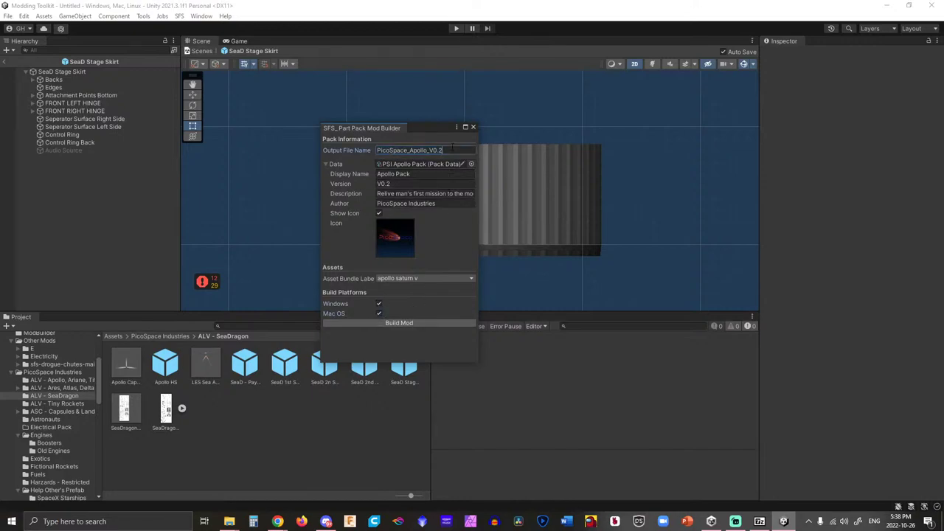
{"action": "type", "text": "A"}
{"action": "left_click", "coordinate": [429, 183]}
{"action": "type", "text": "A"}
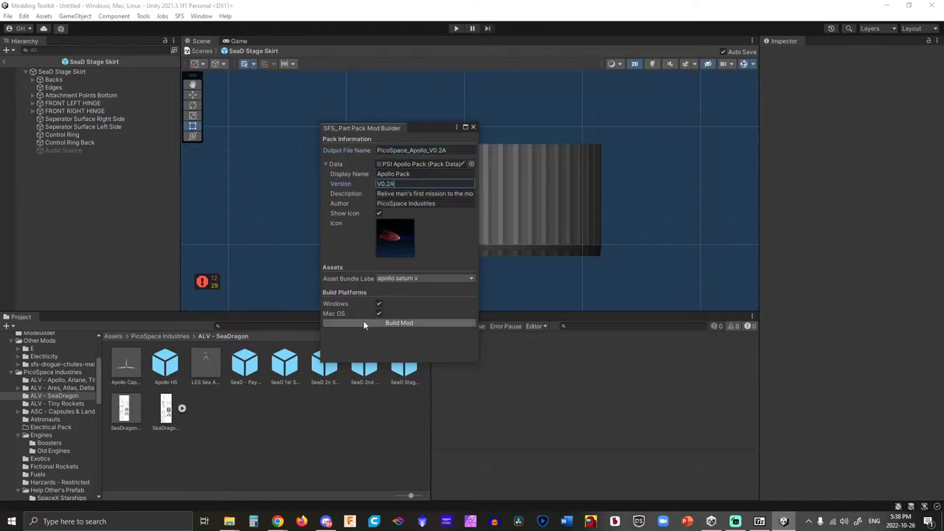
{"action": "left_click", "coordinate": [377, 324]}
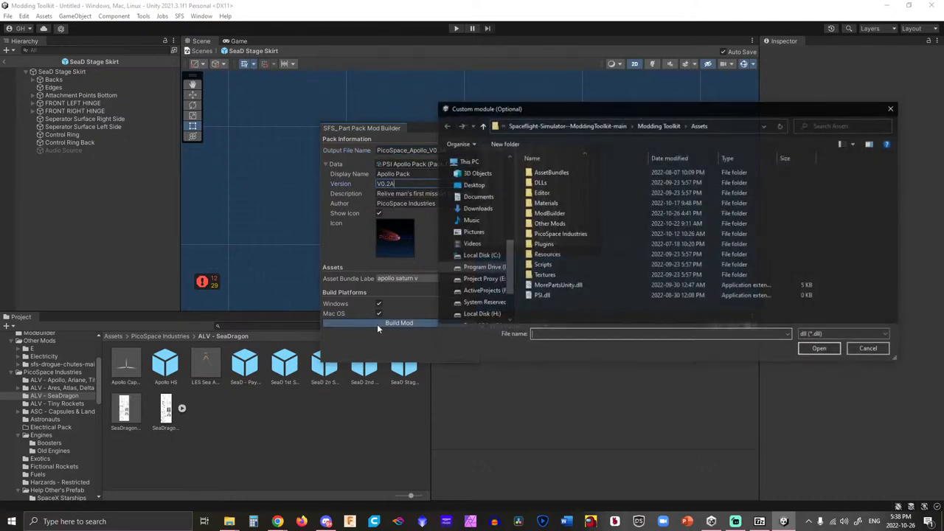
Cancel the Custom module (Optional) dialog so the PicoSpace_Apollo_V0.2A build completes.
{"action": "left_click", "coordinate": [860, 351]}
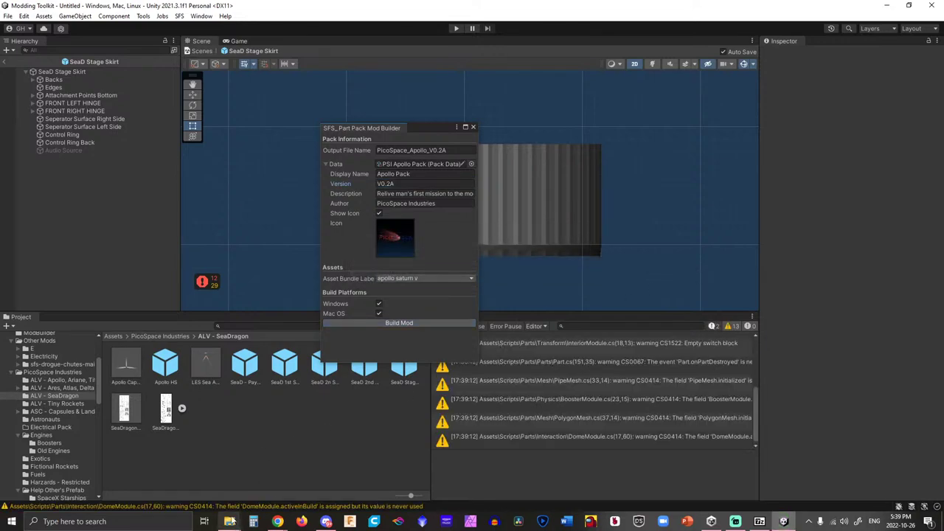
Check the new PicoSpace_Apollo_V0.2A.pack in the ModBuilder and Parts folders.
{"action": "mouse_move", "coordinate": [229, 522]}
{"action": "left_click", "coordinate": [133, 480]}
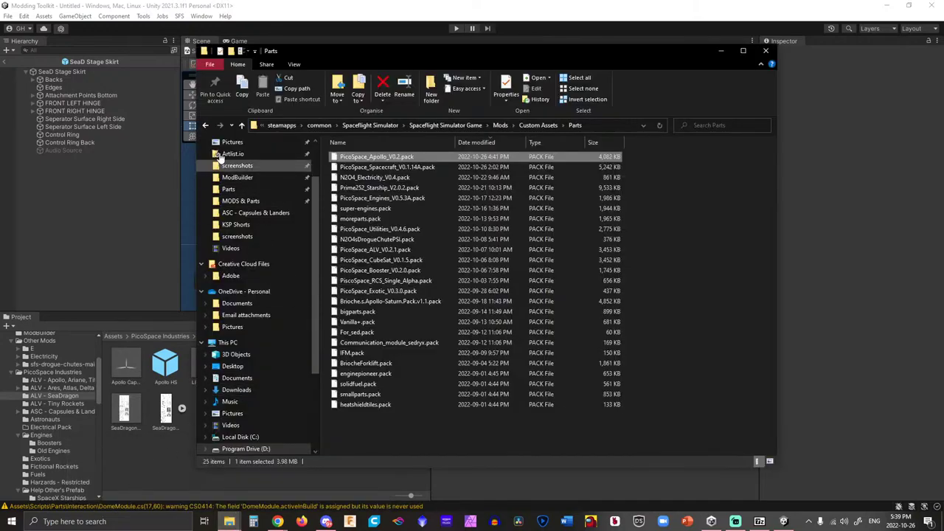
{"action": "left_click", "coordinate": [206, 125]}
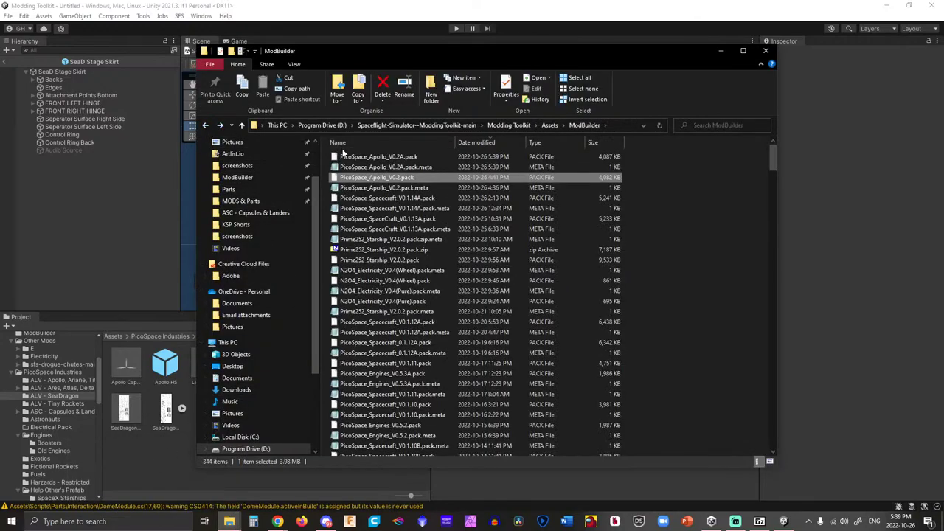
{"action": "left_click", "coordinate": [344, 157]}
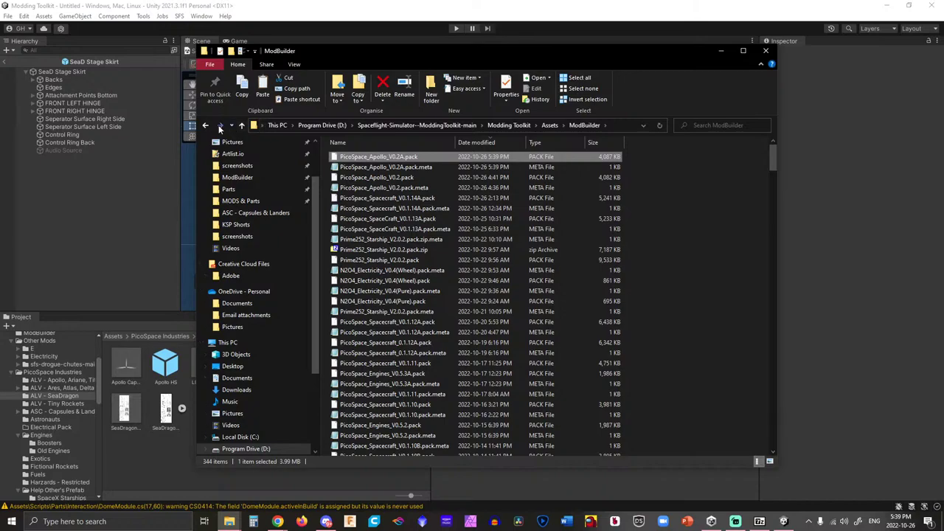
{"action": "left_click", "coordinate": [219, 125]}
{"action": "double_click", "coordinate": [378, 157]}
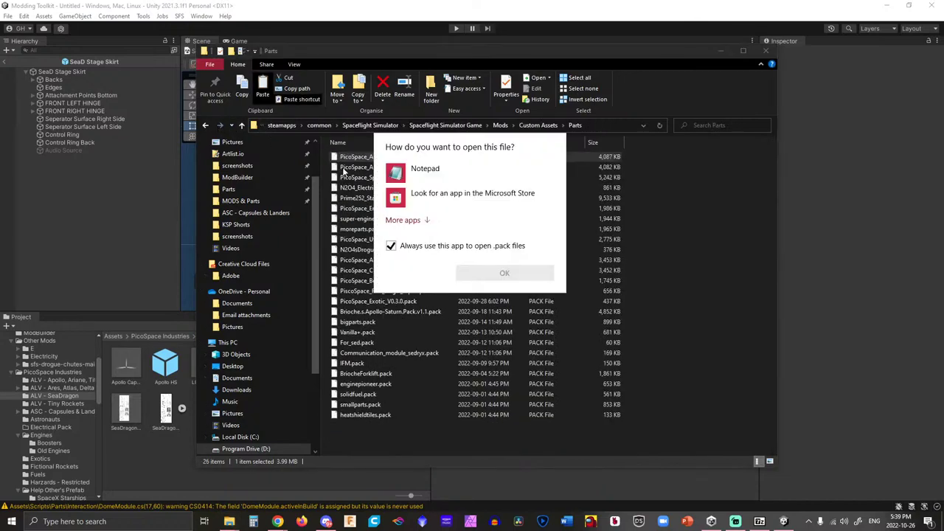
{"action": "left_click", "coordinate": [574, 155]}
Delete the old PicoSpace_Apollo_V0.2.pack and launch Spaceflight Simulator.
{"action": "left_click", "coordinate": [417, 167]}
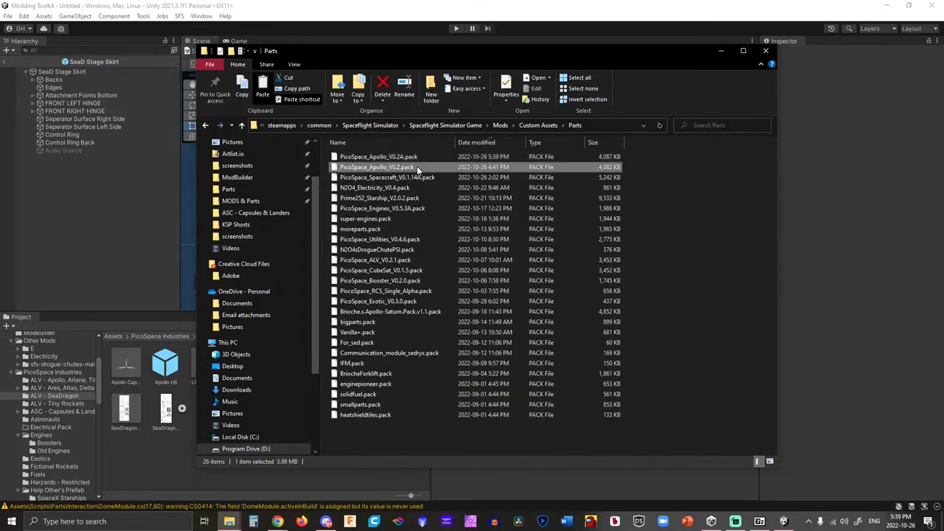
{"action": "key", "text": "Delete"}
{"action": "key", "text": "Return"}
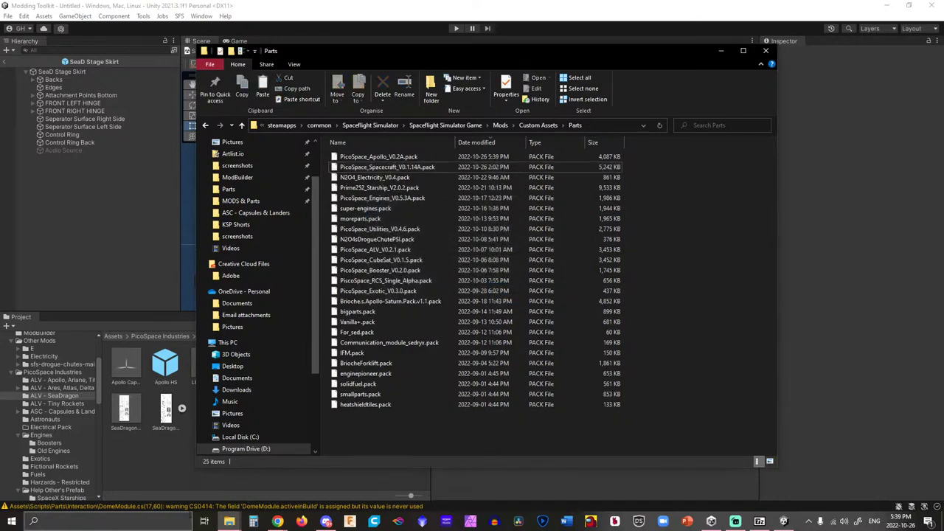
{"action": "key", "text": "super"}
{"action": "left_click", "coordinate": [76, 320]}
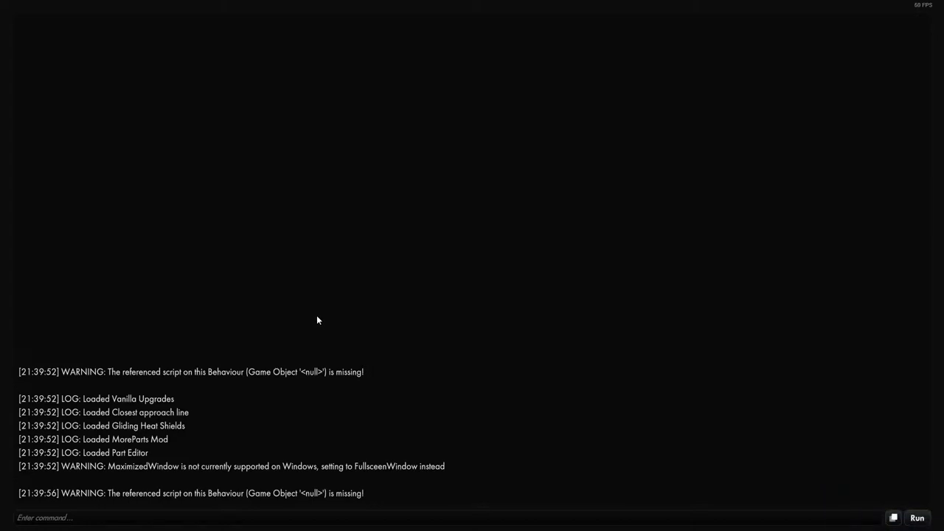
Load the PicoSpace Industries world, continue the existing build, and show the Apollo Saturn V parts.
{"action": "key", "text": "grave"}
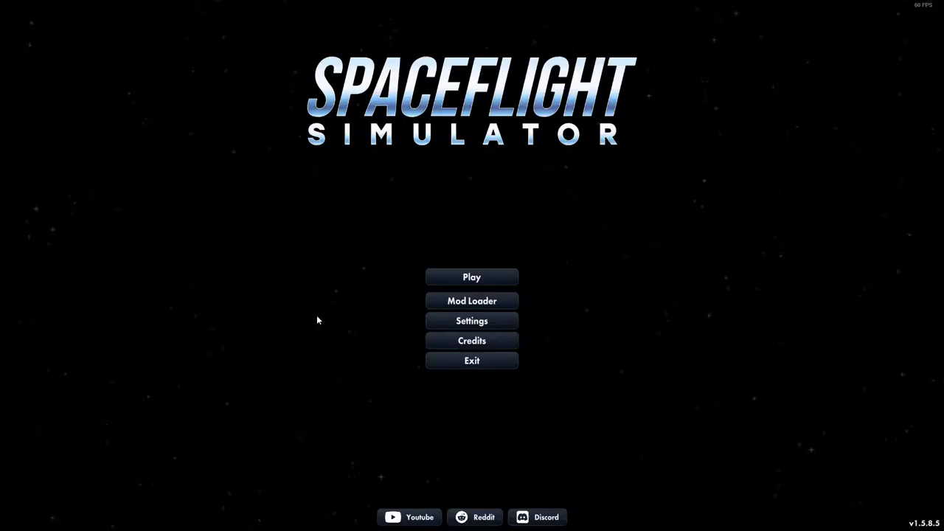
{"action": "left_click", "coordinate": [472, 275]}
{"action": "left_click", "coordinate": [445, 231]}
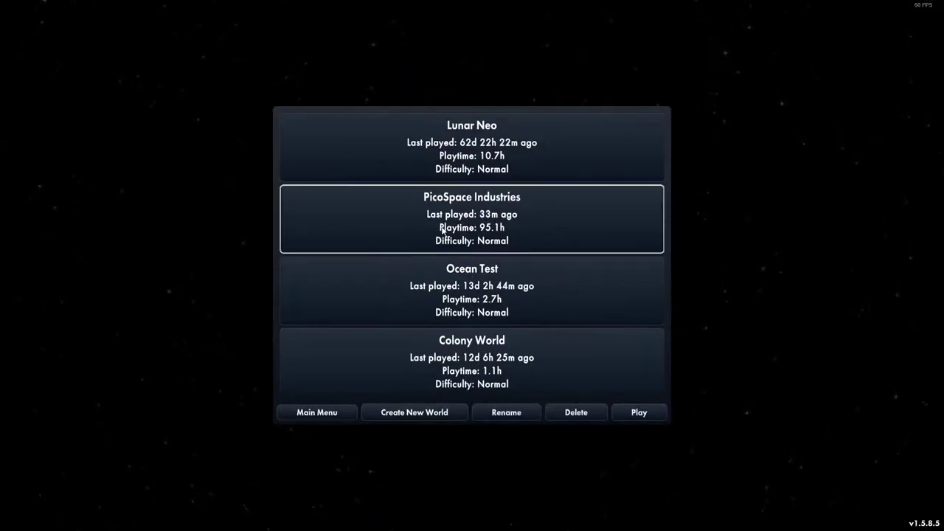
{"action": "left_click", "coordinate": [639, 412]}
{"action": "left_click", "coordinate": [403, 519]}
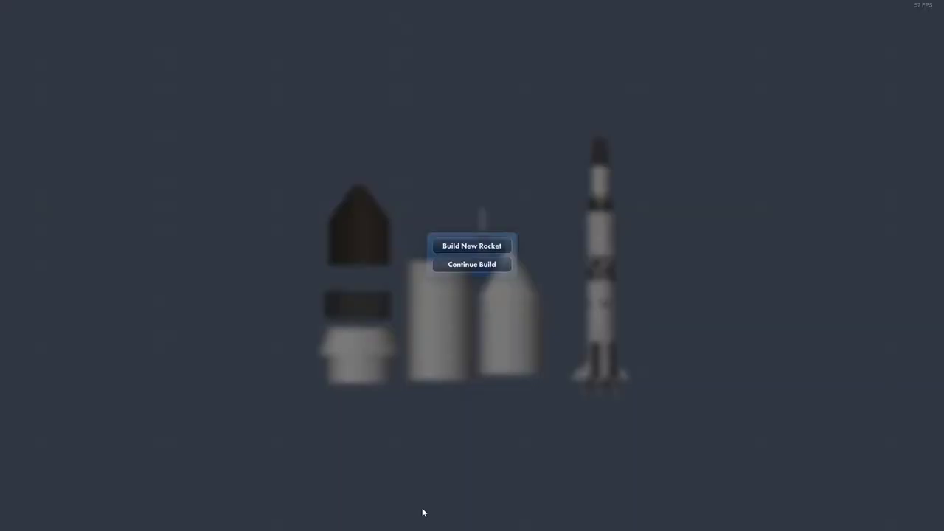
{"action": "left_click", "coordinate": [468, 266]}
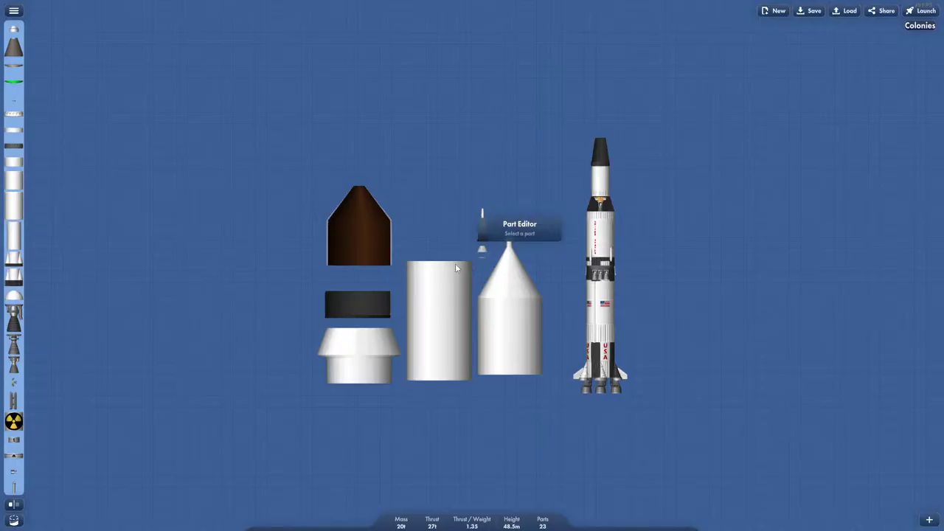
{"action": "left_click", "coordinate": [13, 11]}
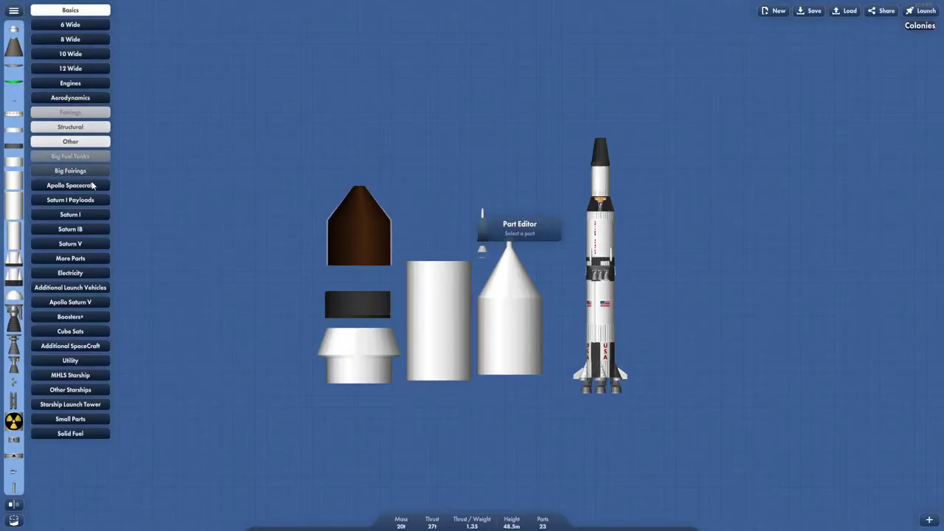
{"action": "left_click", "coordinate": [70, 302]}
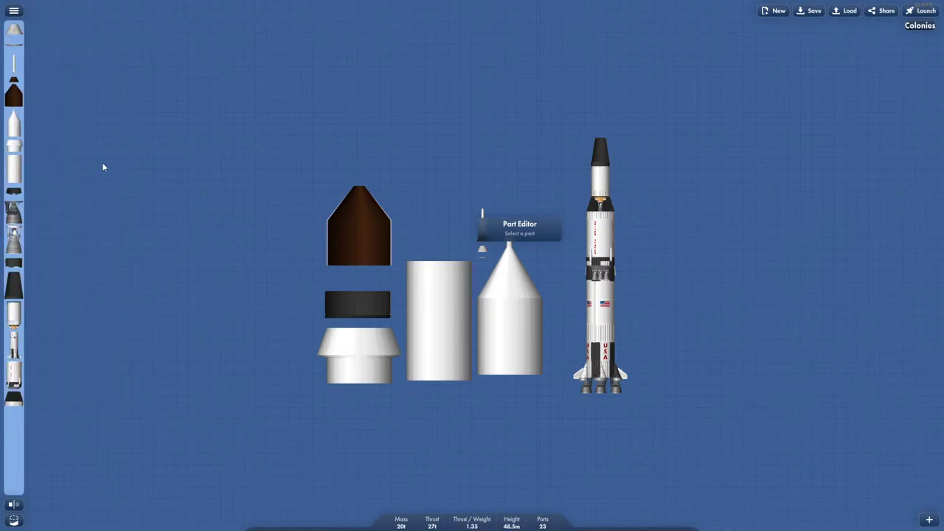
Move the small grey capsule above the brown nose cone and lift the disc beneath it.
{"action": "scroll", "coordinate": [369, 299], "scroll_direction": "up", "scroll_amount": 2}
{"action": "left_click_drag", "start_coordinate": [369, 299], "coordinate": [348, 301]}
{"action": "scroll", "coordinate": [375, 307], "scroll_direction": "up", "scroll_amount": 3}
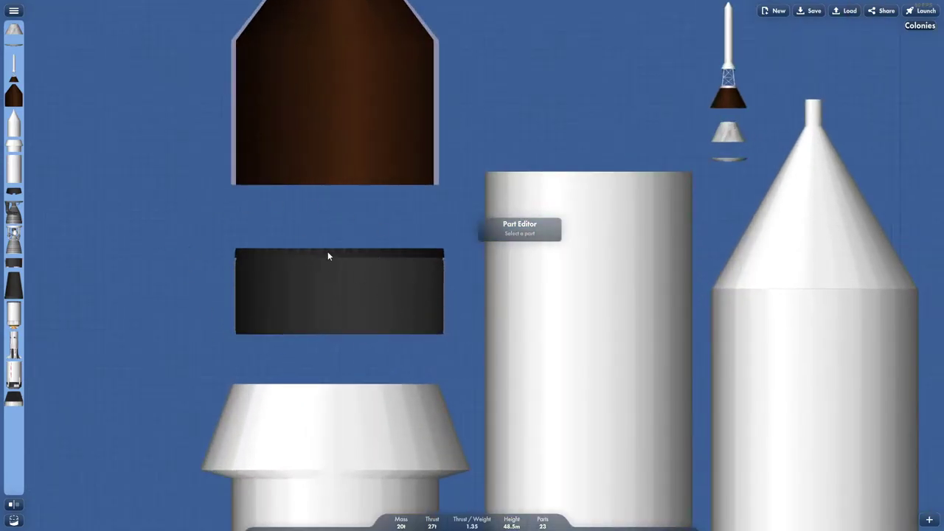
{"action": "scroll", "coordinate": [314, 243], "scroll_direction": "down", "scroll_amount": 4}
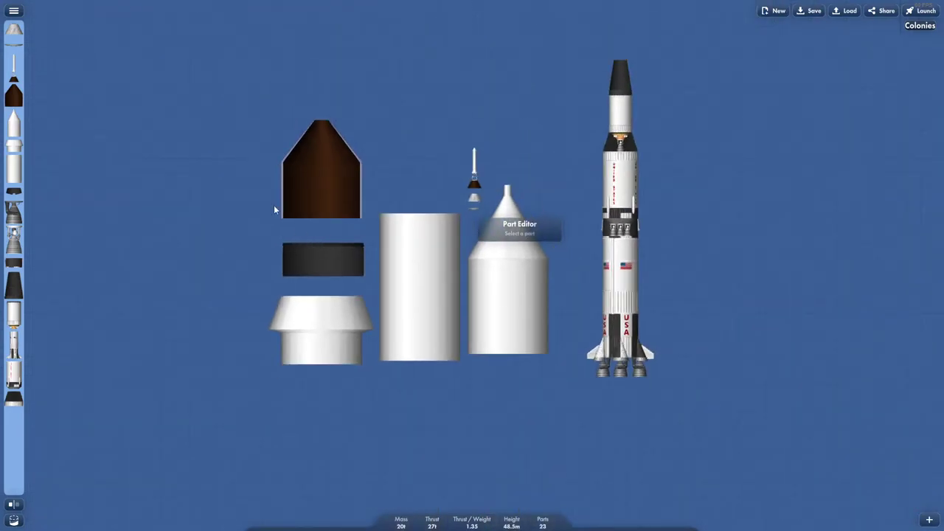
{"action": "left_click_drag", "start_coordinate": [221, 209], "coordinate": [203, 254]}
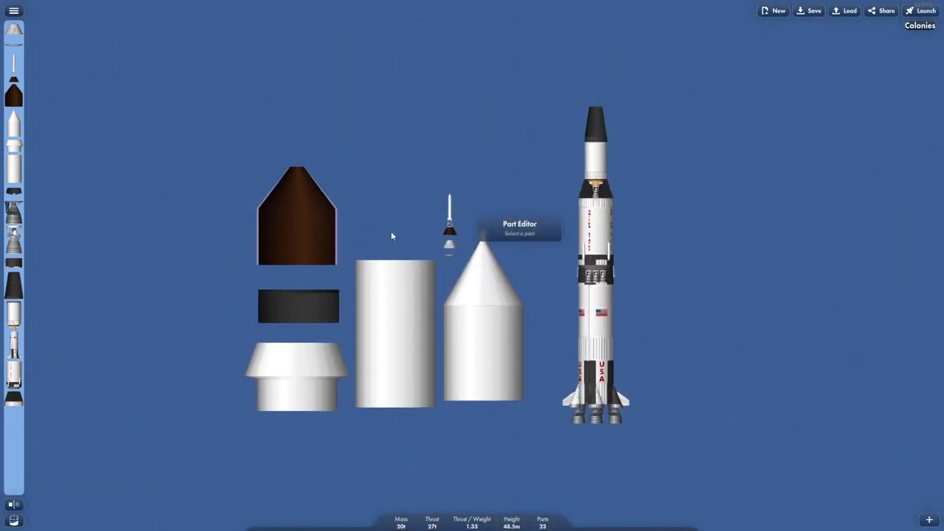
{"action": "scroll", "coordinate": [380, 225], "scroll_direction": "up", "scroll_amount": 3}
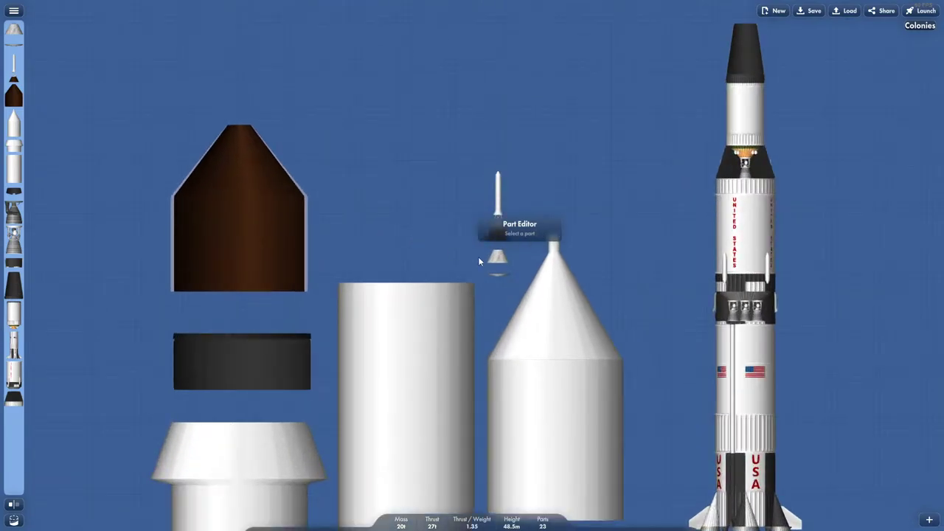
{"action": "left_click_drag", "start_coordinate": [495, 256], "coordinate": [234, 125]}
{"action": "left_click_drag", "start_coordinate": [502, 272], "coordinate": [445, 258]}
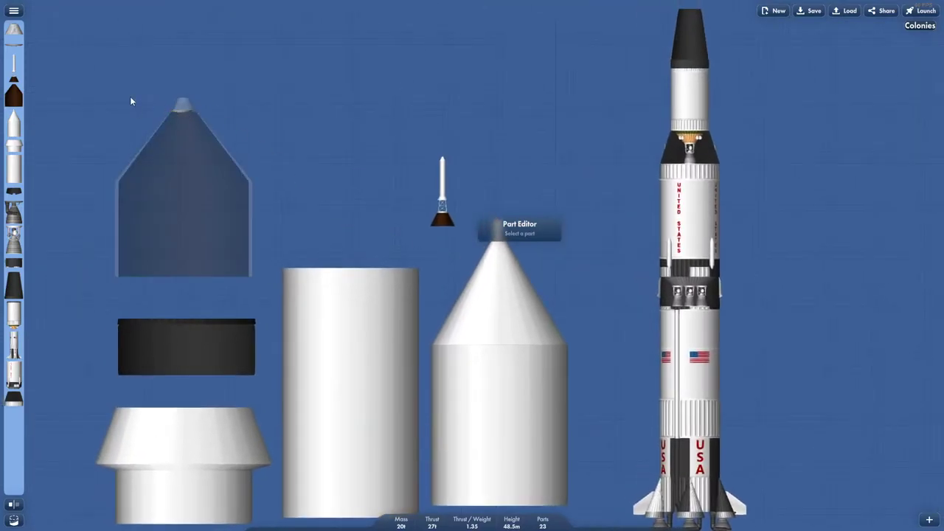
{"action": "scroll", "coordinate": [130, 96], "scroll_direction": "up", "scroll_amount": 5}
{"action": "left_click_drag", "start_coordinate": [327, 201], "coordinate": [316, 147]}
Replace the capsule and disc with a fresh grey capsule and disc atop the cone.
{"action": "left_click", "coordinate": [323, 135]}
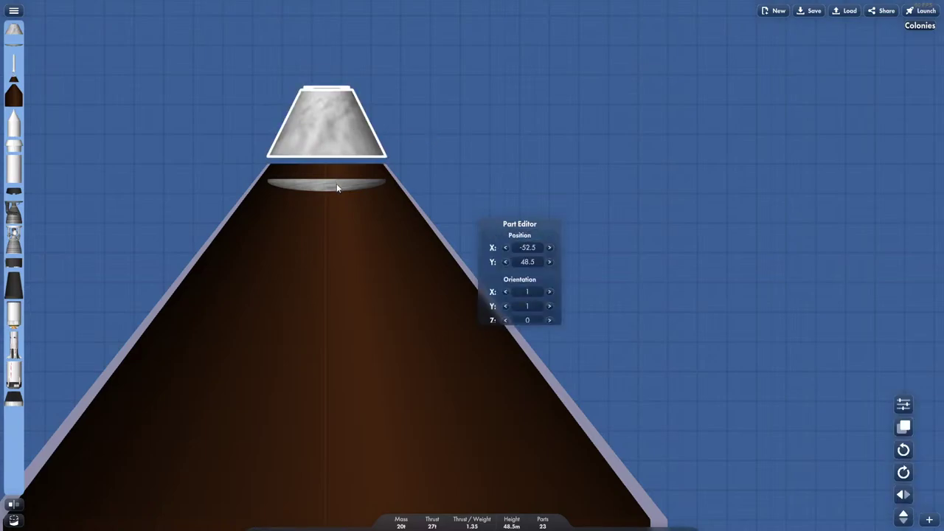
{"action": "left_click_drag", "start_coordinate": [332, 190], "coordinate": [3, 159]}
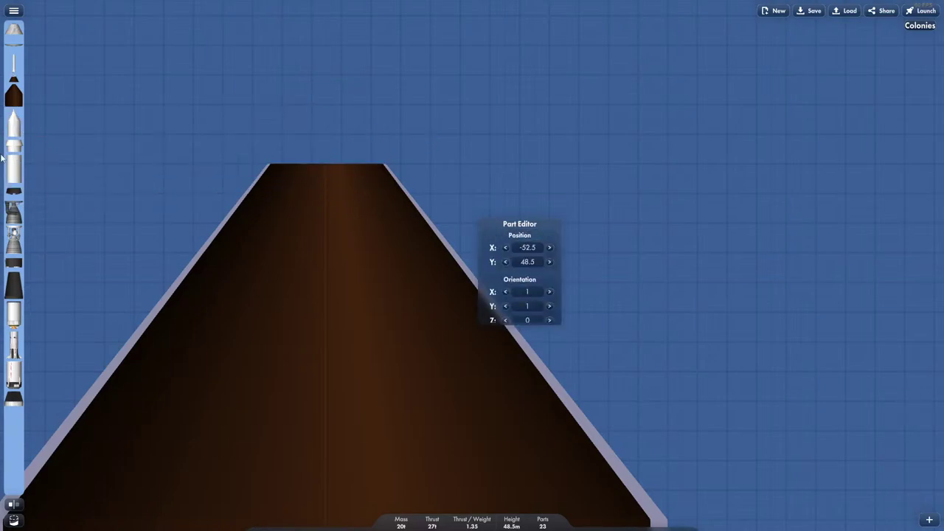
{"action": "left_click_drag", "start_coordinate": [12, 37], "coordinate": [324, 122]}
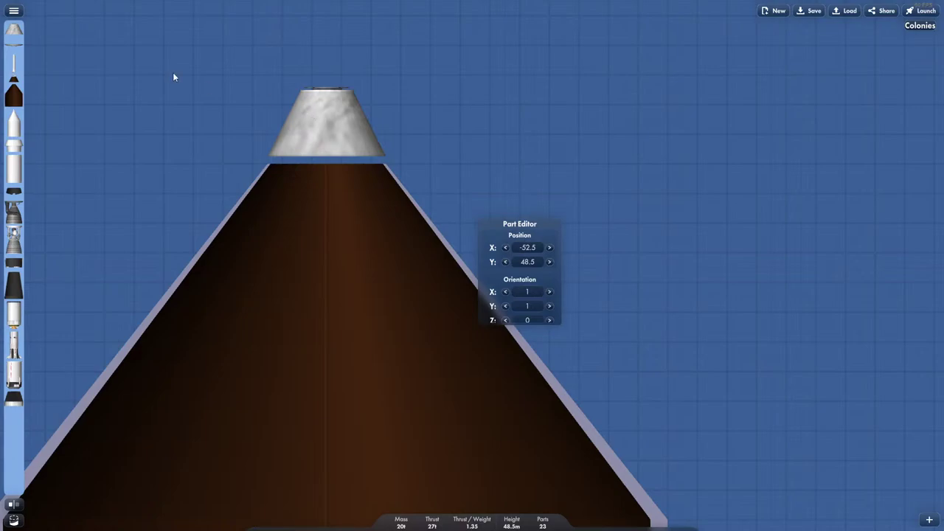
{"action": "left_click_drag", "start_coordinate": [24, 48], "coordinate": [315, 150]}
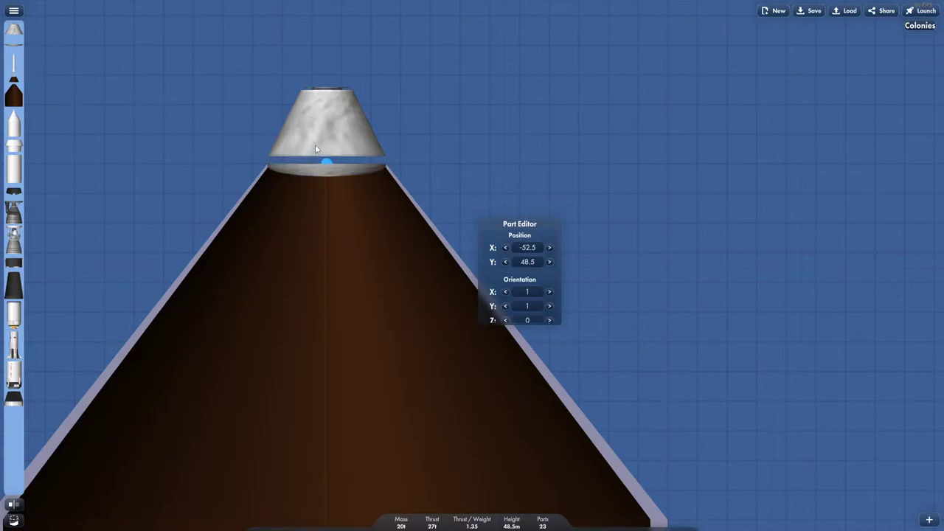
Fine-tune the new capsule's X and Y position with the Part Editor arrows.
{"action": "left_click", "coordinate": [343, 162]}
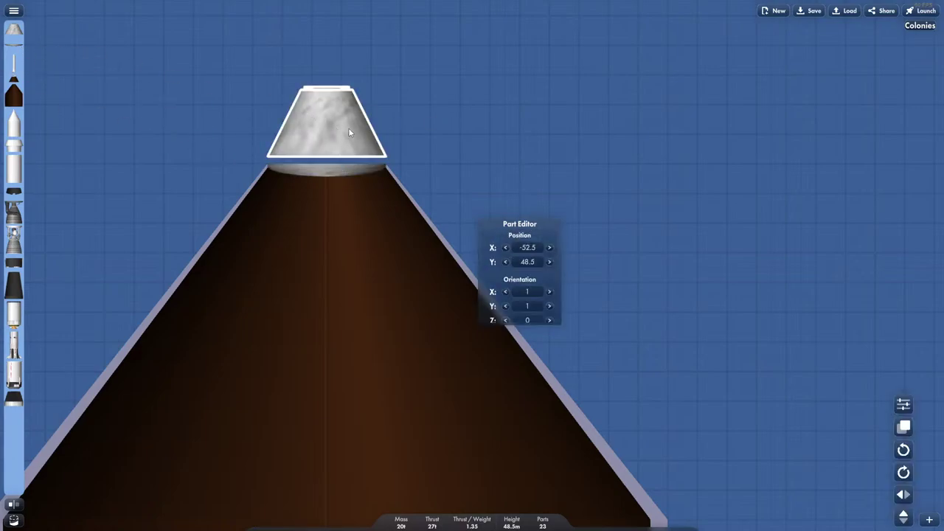
{"action": "left_click", "coordinate": [506, 249]}
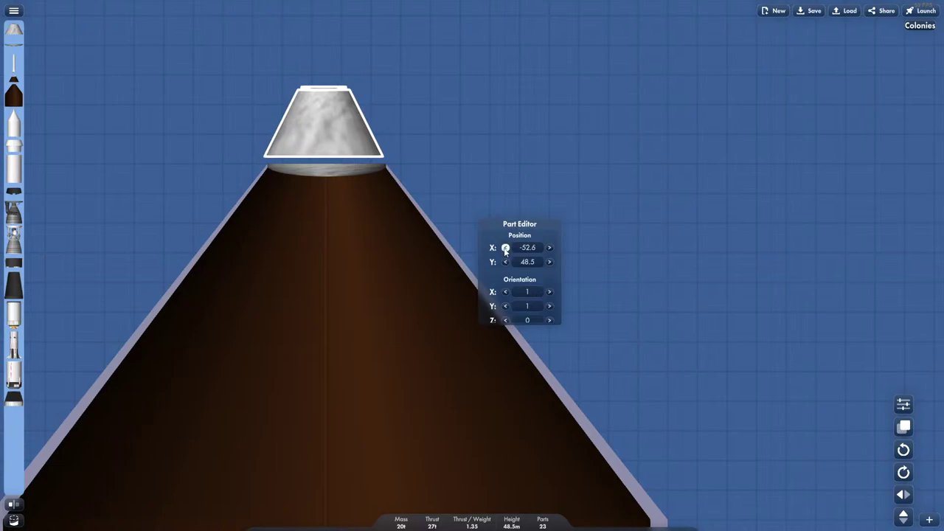
{"action": "left_click", "coordinate": [549, 247]}
{"action": "left_click", "coordinate": [506, 262]}
{"action": "left_click", "coordinate": [506, 262]}
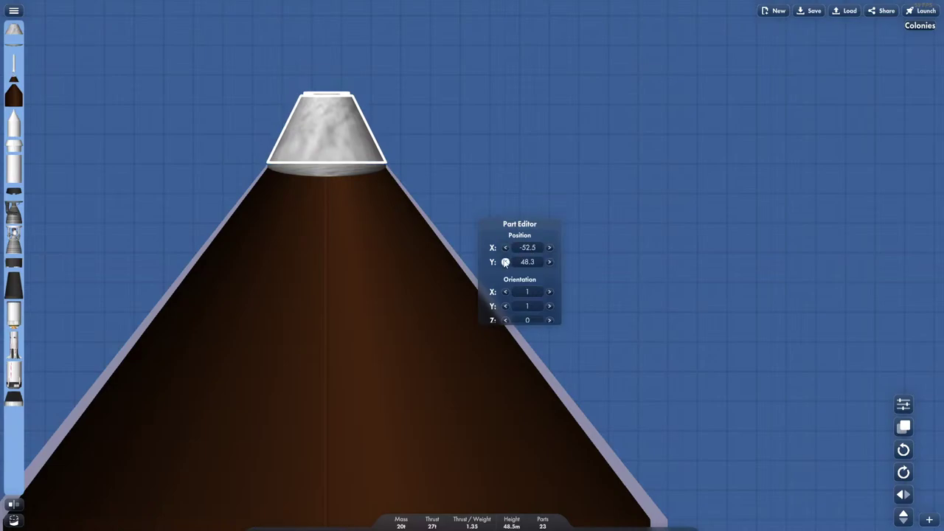
{"action": "left_click", "coordinate": [550, 262]}
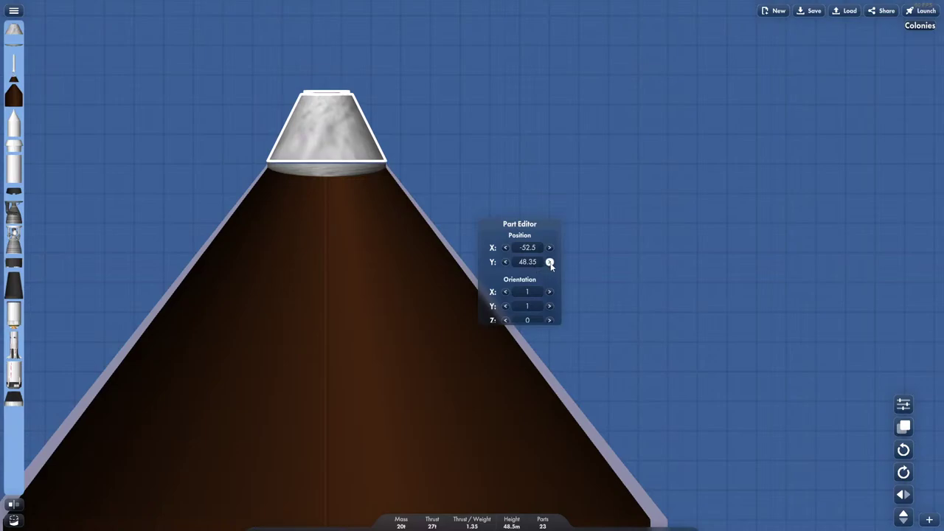
{"action": "left_click", "coordinate": [505, 262]}
{"action": "left_click", "coordinate": [584, 173]}
Attach the escape tower onto the capsule and lower it two notches.
{"action": "scroll", "coordinate": [584, 175], "scroll_direction": "down", "scroll_amount": 6}
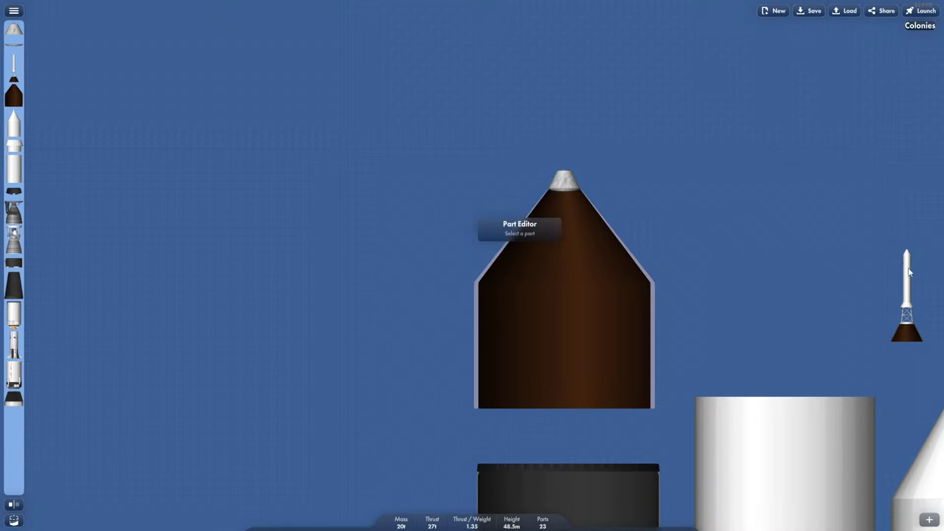
{"action": "left_click_drag", "start_coordinate": [909, 273], "coordinate": [567, 114]}
{"action": "scroll", "coordinate": [599, 186], "scroll_direction": "up", "scroll_amount": 5}
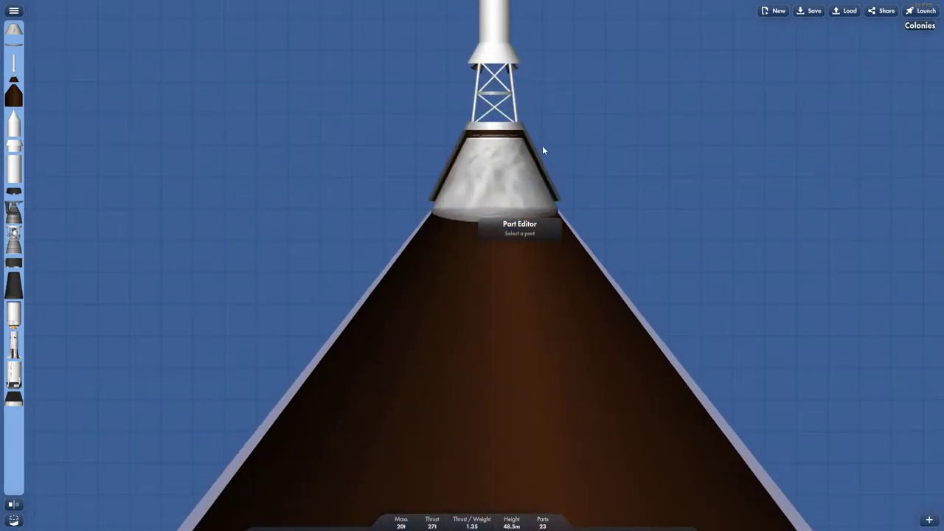
{"action": "scroll", "coordinate": [543, 146], "scroll_direction": "up", "scroll_amount": 3}
{"action": "scroll", "coordinate": [413, 103], "scroll_direction": "down", "scroll_amount": 3}
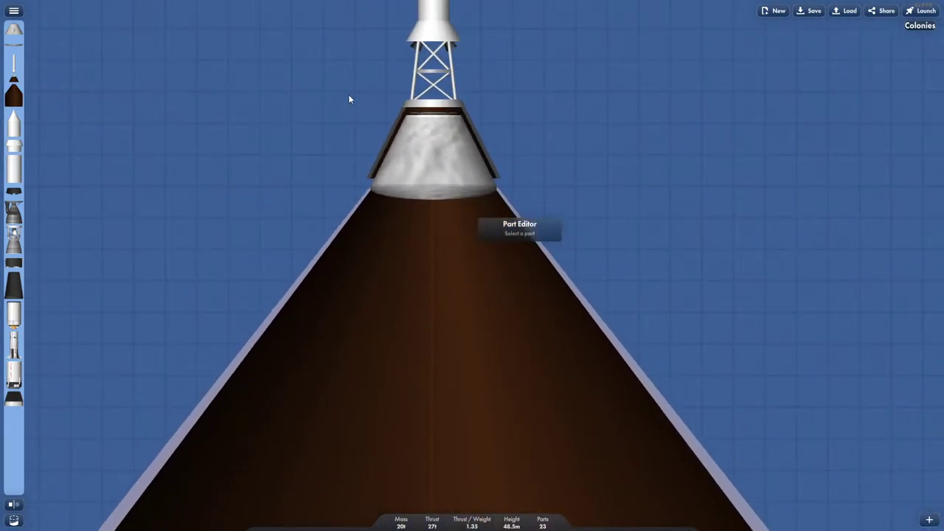
{"action": "left_click", "coordinate": [448, 63]}
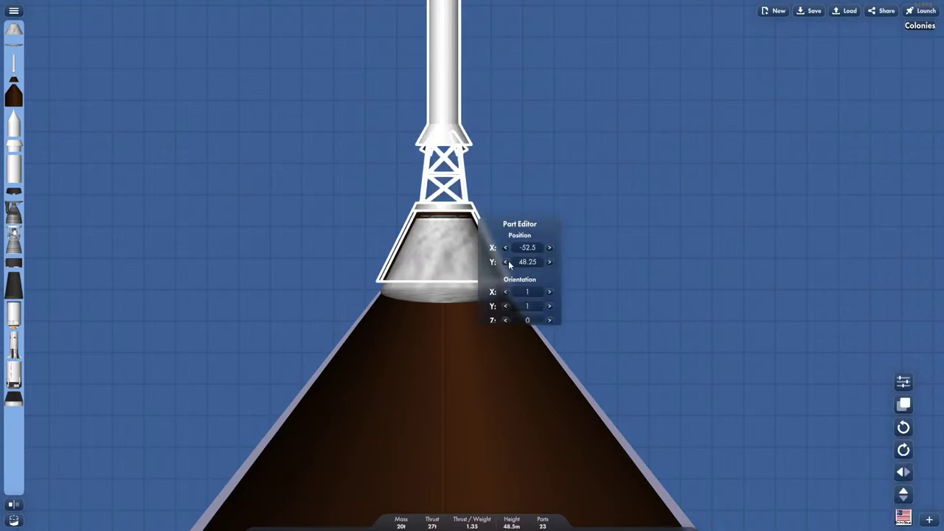
{"action": "left_click", "coordinate": [506, 262]}
{"action": "left_click", "coordinate": [506, 262]}
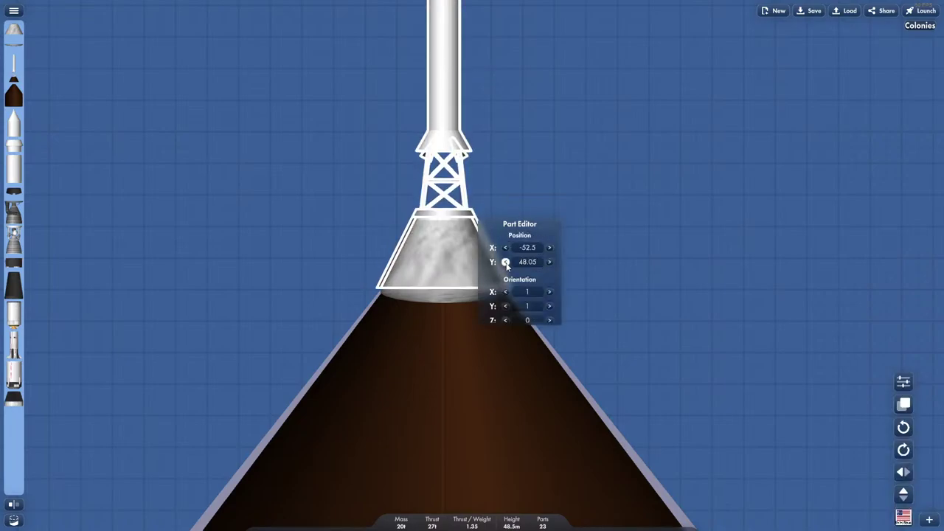
{"action": "left_click", "coordinate": [636, 180]}
Set the capsule's Y position to 48.
{"action": "scroll", "coordinate": [487, 225], "scroll_direction": "up", "scroll_amount": 4}
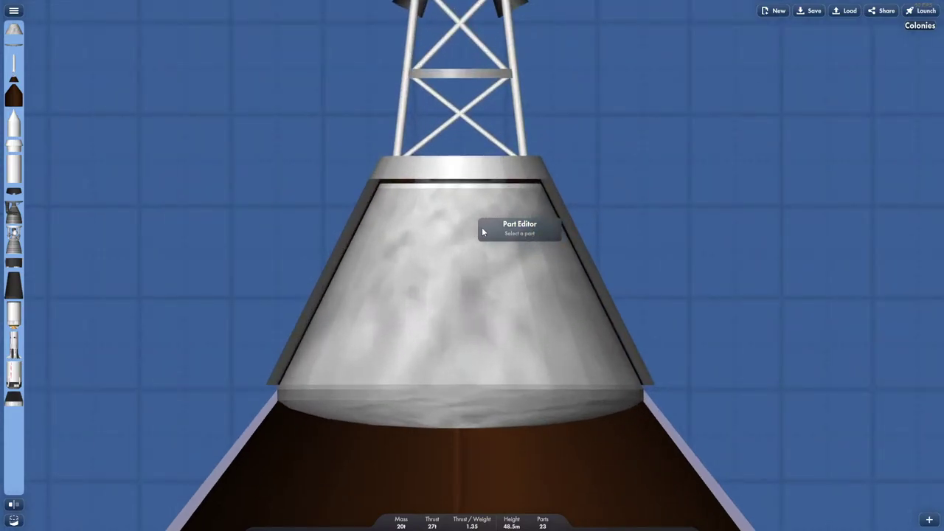
{"action": "left_click", "coordinate": [479, 229]}
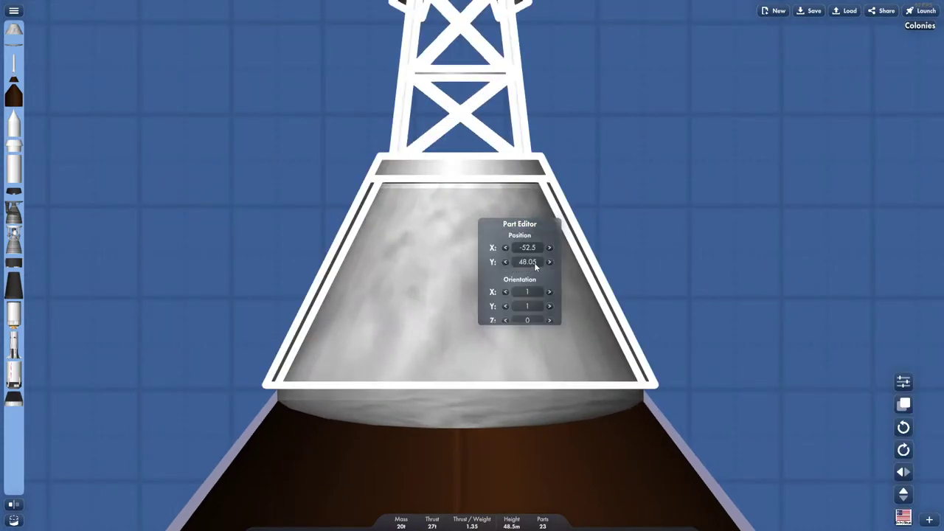
{"action": "type", "text": "48"}
{"action": "left_click", "coordinate": [550, 262]}
{"action": "left_click", "coordinate": [506, 262]}
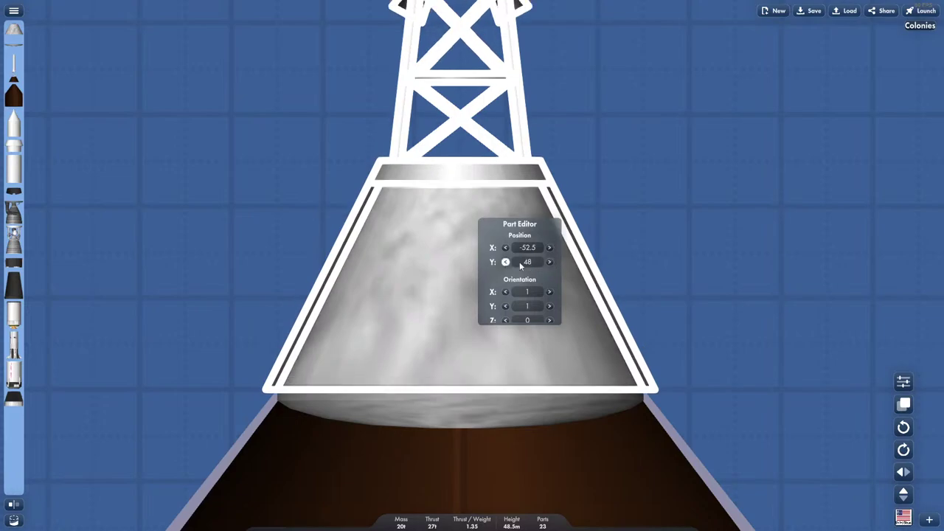
{"action": "left_click", "coordinate": [676, 223]}
{"action": "scroll", "coordinate": [679, 225], "scroll_direction": "down", "scroll_amount": 6}
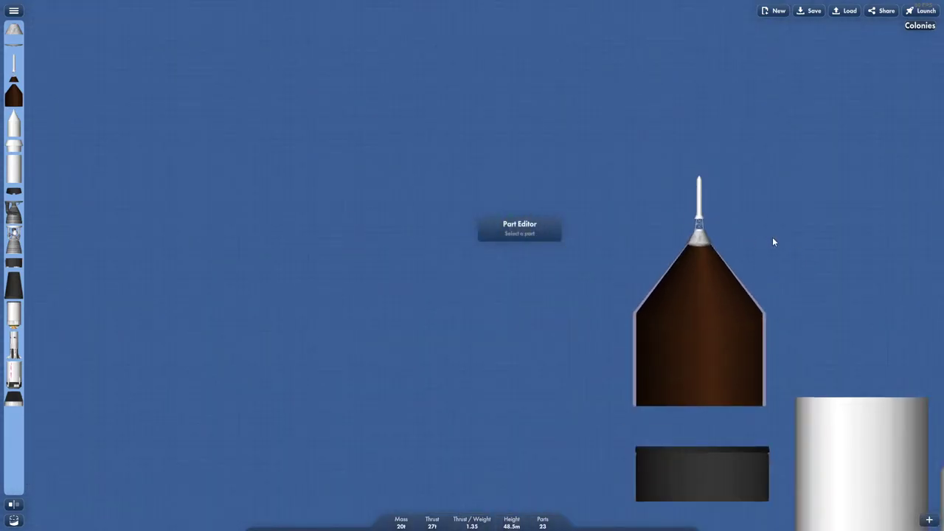
Place the capsule on top of the tall white tank and raise that stack.
{"action": "scroll", "coordinate": [730, 191], "scroll_direction": "down", "scroll_amount": 5}
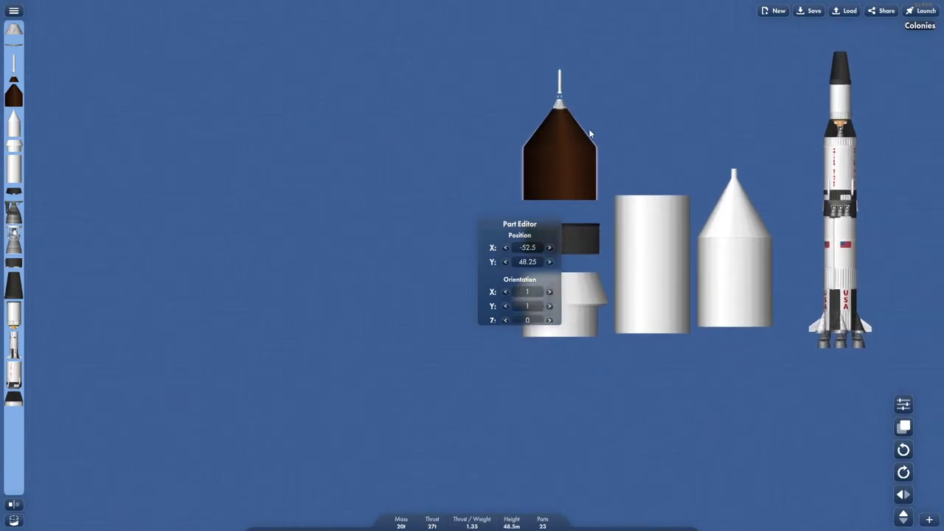
{"action": "left_click_drag", "start_coordinate": [588, 185], "coordinate": [682, 183]}
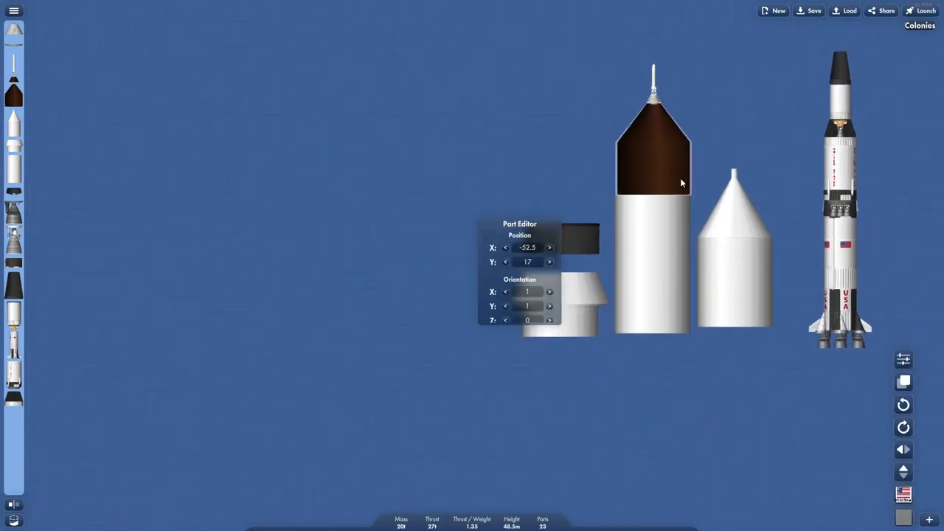
{"action": "left_click_drag", "start_coordinate": [687, 329], "coordinate": [667, 170]}
{"action": "scroll", "coordinate": [658, 186], "scroll_direction": "up", "scroll_amount": 3}
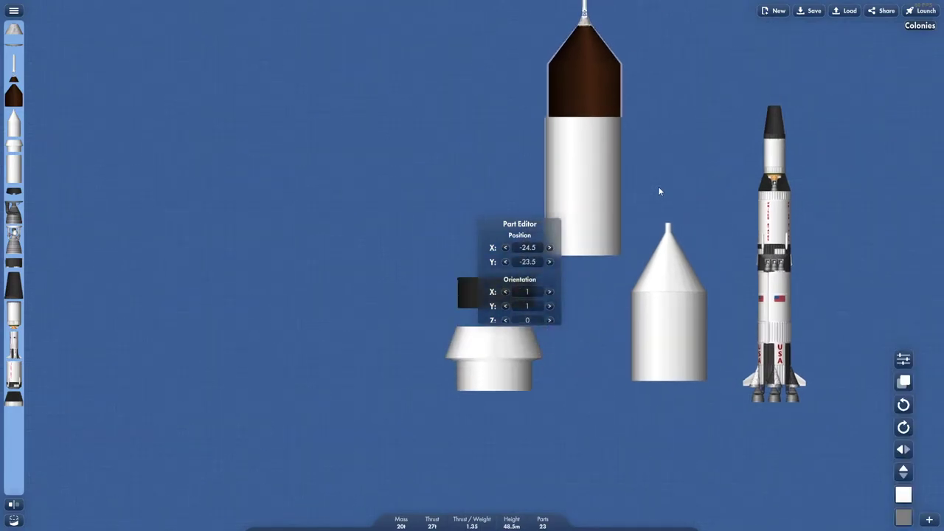
{"action": "left_click", "coordinate": [564, 303]}
Snap the flared adapter under the tall tank and raise the capsule-and-tank stack.
{"action": "left_click_drag", "start_coordinate": [475, 409], "coordinate": [593, 307]}
{"action": "scroll", "coordinate": [480, 281], "scroll_direction": "down", "scroll_amount": 3}
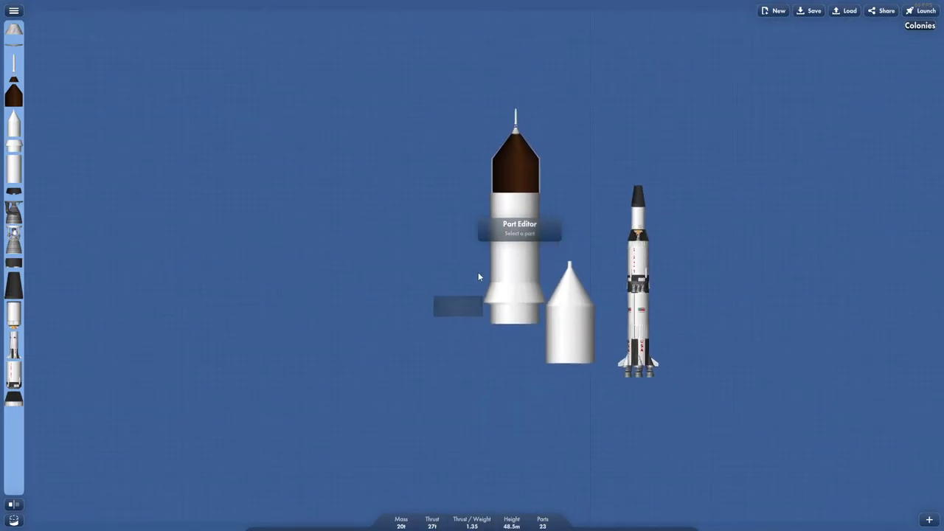
{"action": "left_click_drag", "start_coordinate": [455, 321], "coordinate": [425, 313]}
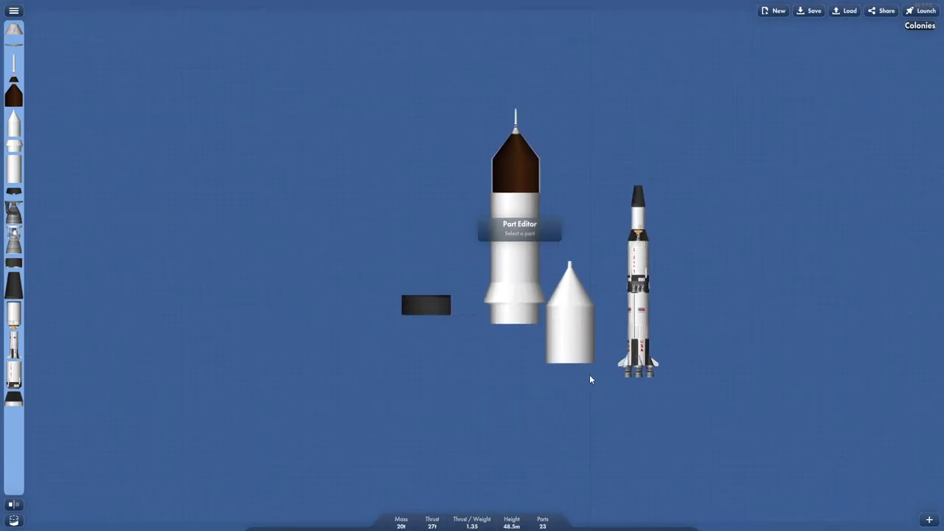
{"action": "left_click", "coordinate": [537, 314]}
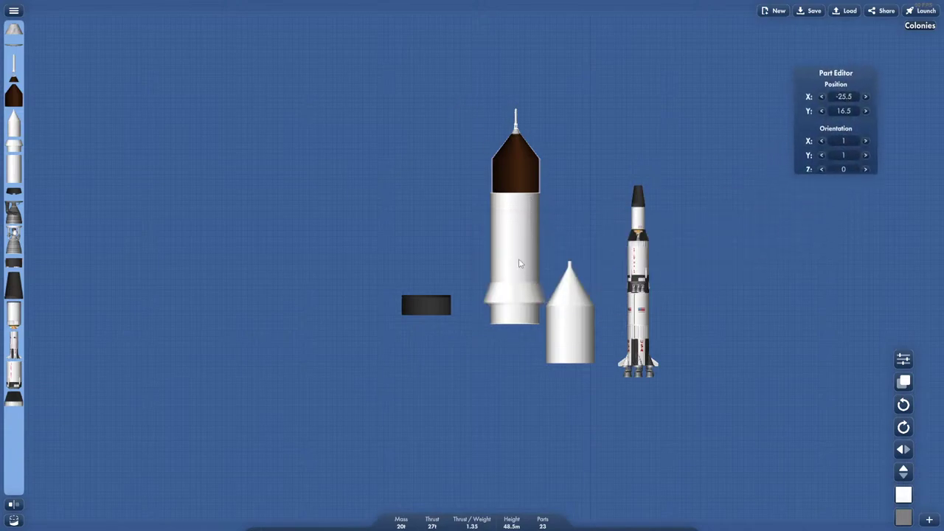
{"action": "left_click_drag", "start_coordinate": [520, 263], "coordinate": [519, 190]}
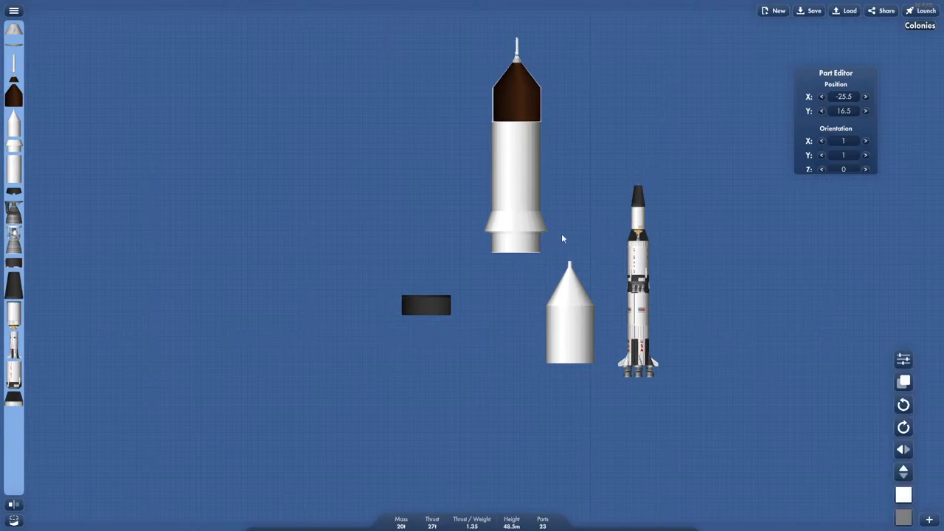
{"action": "scroll", "coordinate": [562, 236], "scroll_direction": "up", "scroll_amount": 2}
Fit the black interstage under the stack, seated flush against the tank.
{"action": "left_click_drag", "start_coordinate": [378, 340], "coordinate": [501, 281]}
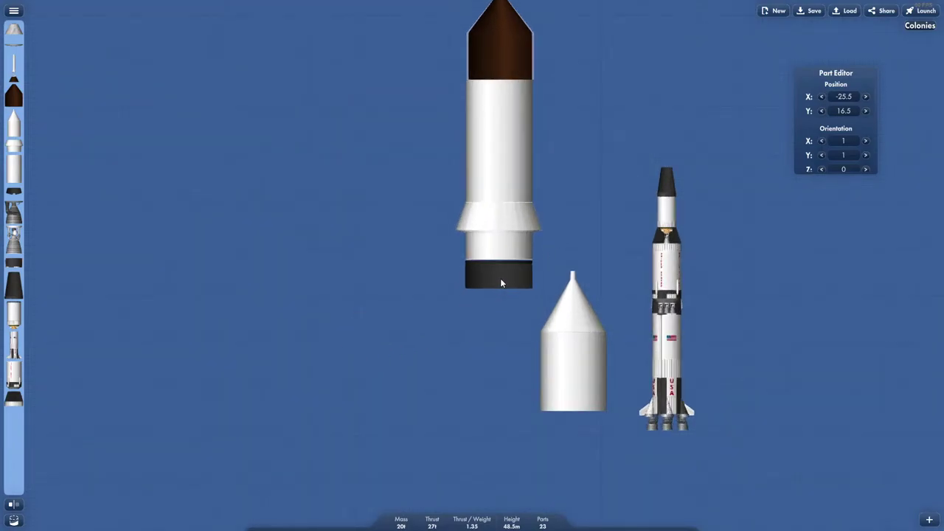
{"action": "left_click", "coordinate": [500, 281]}
{"action": "scroll", "coordinate": [500, 281], "scroll_direction": "up", "scroll_amount": 3}
{"action": "scroll", "coordinate": [501, 283], "scroll_direction": "up", "scroll_amount": 3}
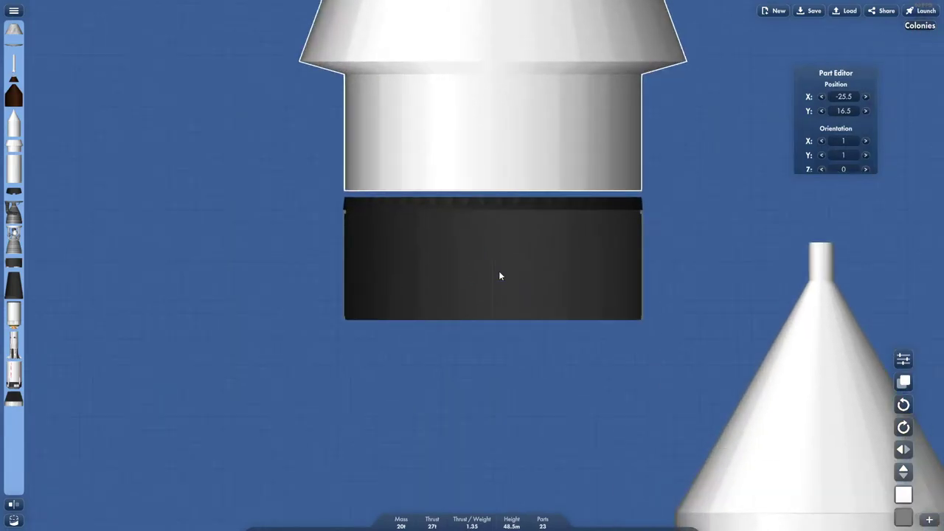
{"action": "left_click_drag", "start_coordinate": [500, 266], "coordinate": [502, 269]}
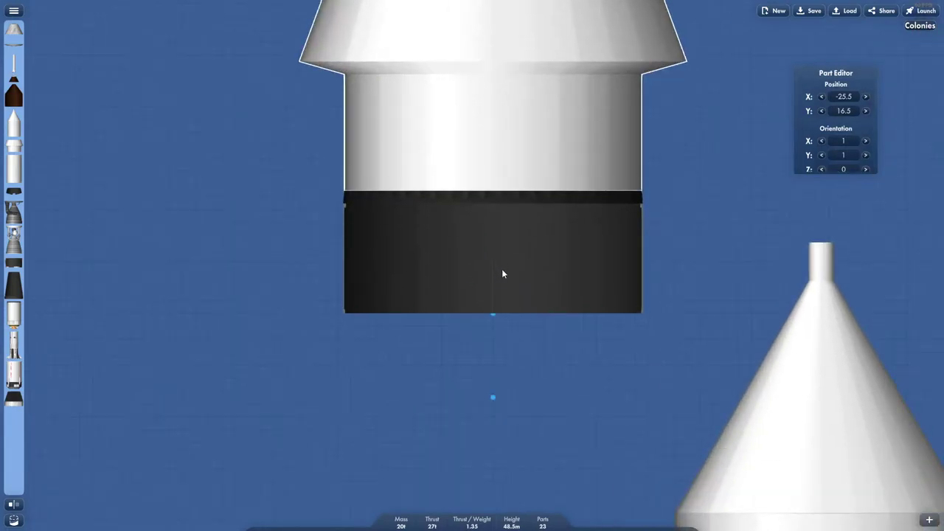
{"action": "left_click", "coordinate": [667, 182]}
Attach the cone-topped tank below the stack.
{"action": "left_click", "coordinate": [820, 341]}
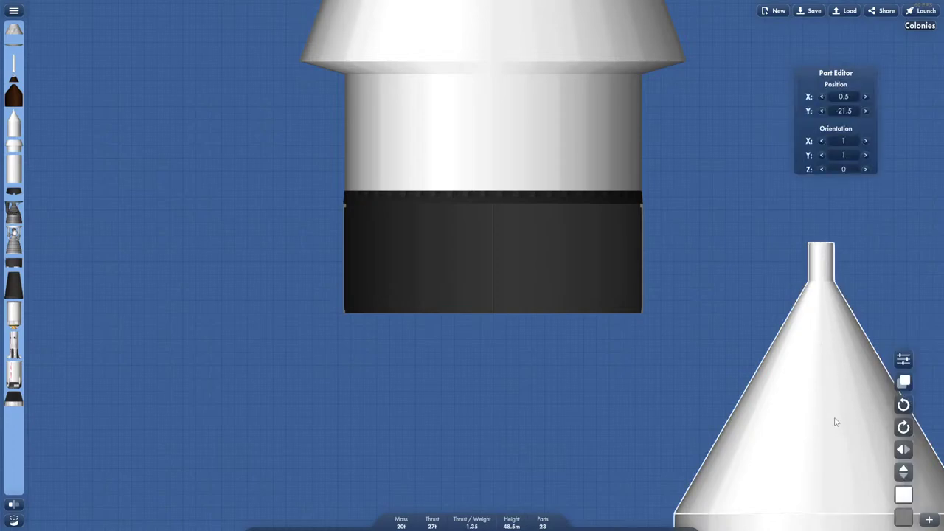
{"action": "left_click_drag", "start_coordinate": [807, 423], "coordinate": [489, 137]}
{"action": "left_click", "coordinate": [709, 206]}
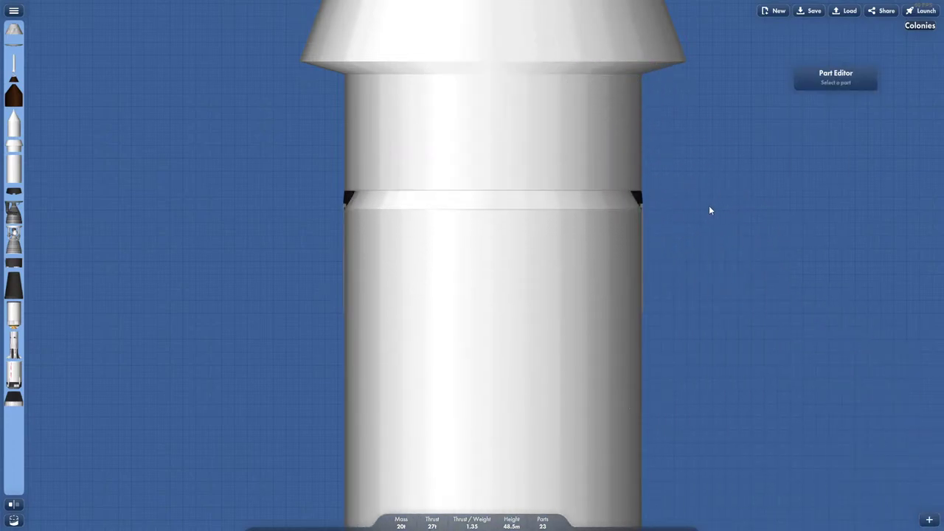
{"action": "scroll", "coordinate": [707, 206], "scroll_direction": "down", "scroll_amount": 5}
Turn off the interior view and move the new stack beside the reference rocket.
{"action": "left_click", "coordinate": [13, 520]}
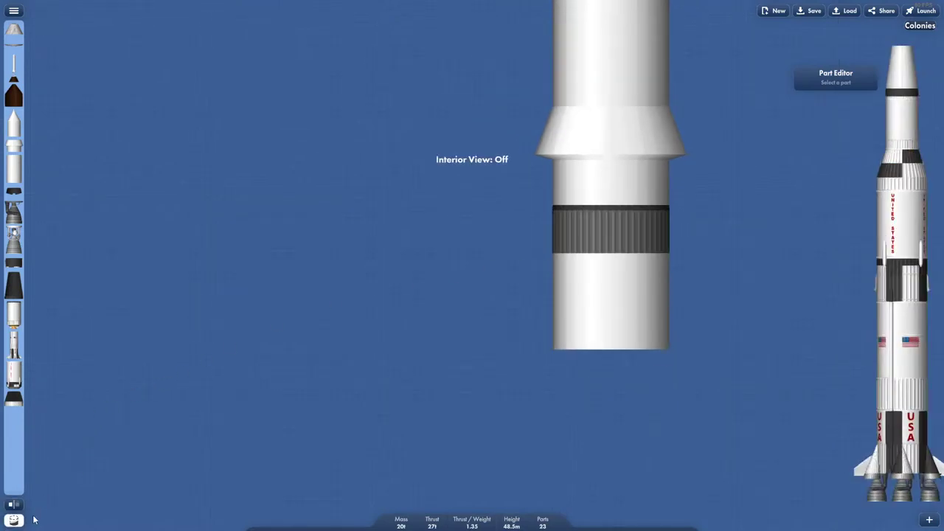
{"action": "scroll", "coordinate": [455, 316], "scroll_direction": "down", "scroll_amount": 2}
{"action": "left_click_drag", "start_coordinate": [455, 317], "coordinate": [396, 392]}
{"action": "scroll", "coordinate": [396, 354], "scroll_direction": "down", "scroll_amount": 2}
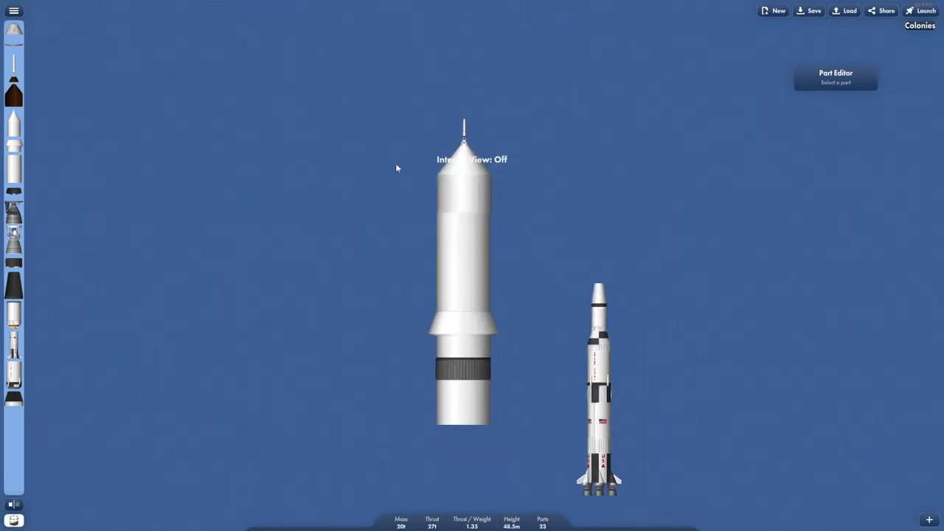
{"action": "left_click", "coordinate": [463, 243]}
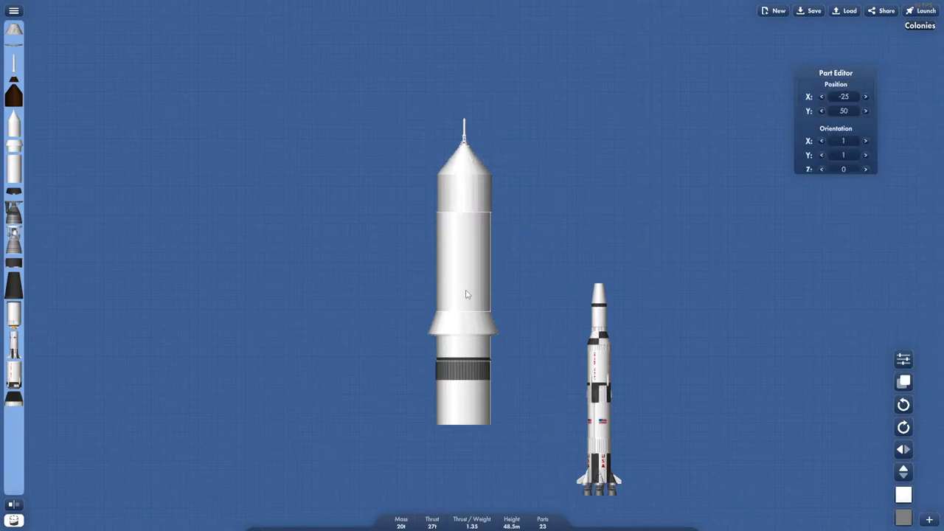
{"action": "left_click_drag", "start_coordinate": [470, 291], "coordinate": [532, 350]}
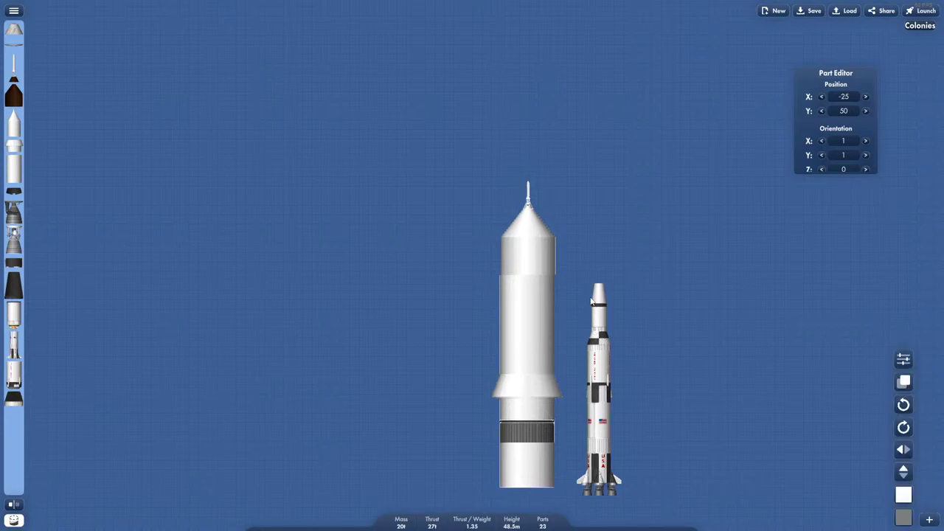
{"action": "left_click", "coordinate": [573, 292]}
Shift the stack's whole upper section slightly left.
{"action": "scroll", "coordinate": [570, 291], "scroll_direction": "up", "scroll_amount": 5}
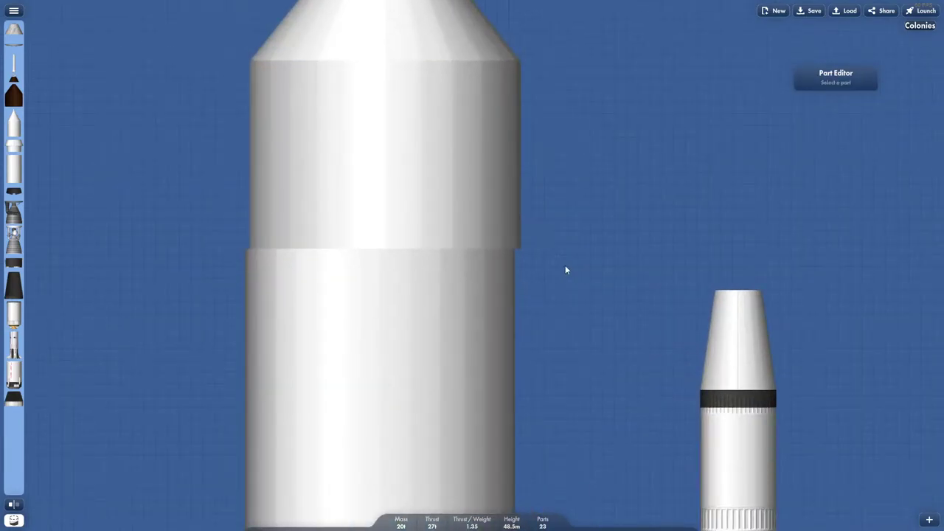
{"action": "left_click_drag", "start_coordinate": [566, 270], "coordinate": [662, 362]}
{"action": "scroll", "coordinate": [517, 284], "scroll_direction": "down", "scroll_amount": 3}
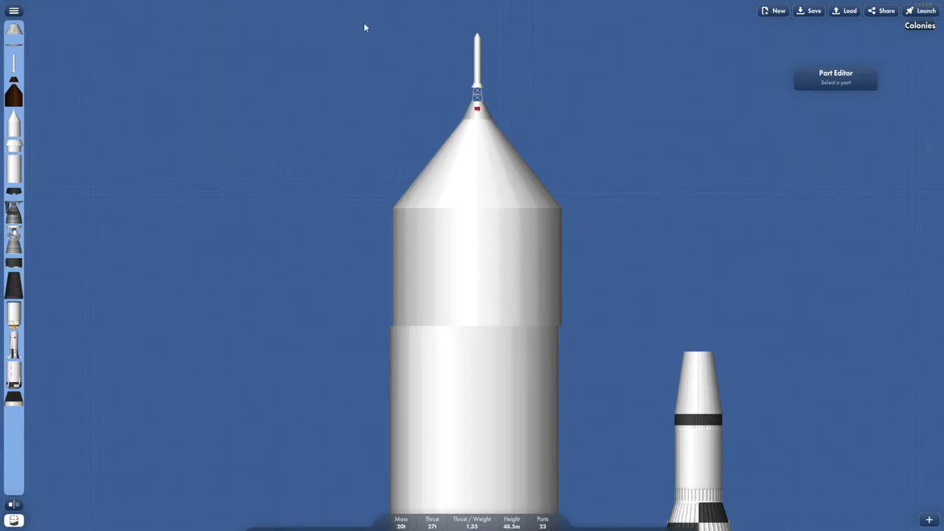
{"action": "left_click_drag", "start_coordinate": [425, 112], "coordinate": [607, 340]}
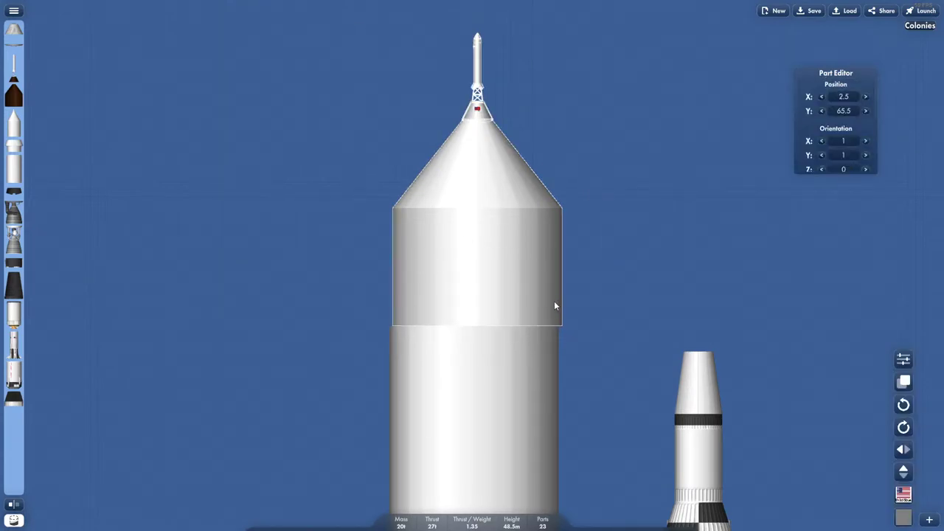
{"action": "left_click_drag", "start_coordinate": [549, 302], "coordinate": [557, 310]}
{"action": "left_click", "coordinate": [601, 311]}
Compare the positions of the upper and lower tank sections.
{"action": "scroll", "coordinate": [508, 300], "scroll_direction": "up", "scroll_amount": 3}
{"action": "left_click", "coordinate": [495, 276]}
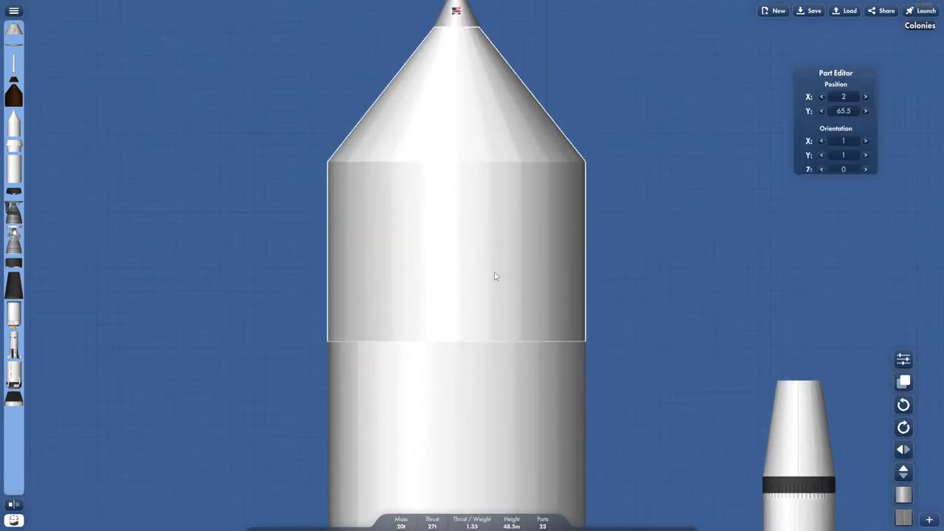
{"action": "left_click", "coordinate": [432, 394]}
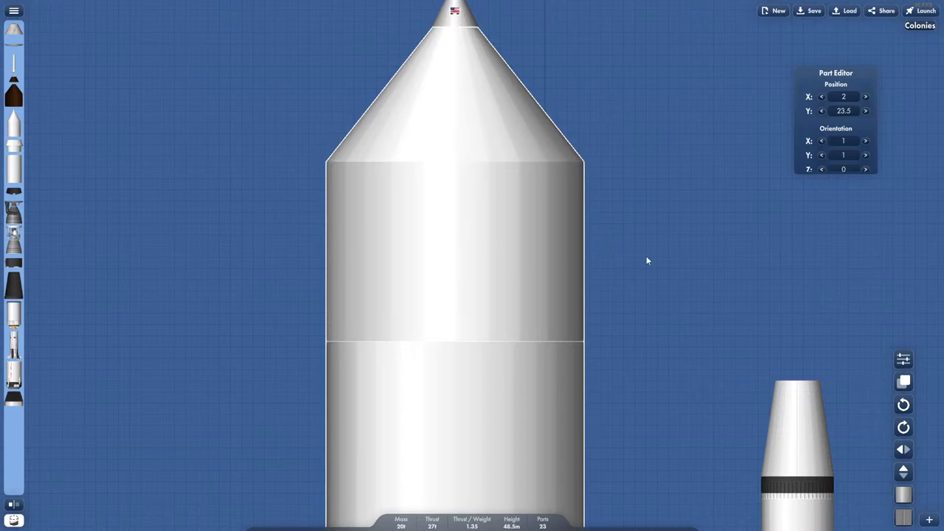
{"action": "left_click", "coordinate": [480, 252]}
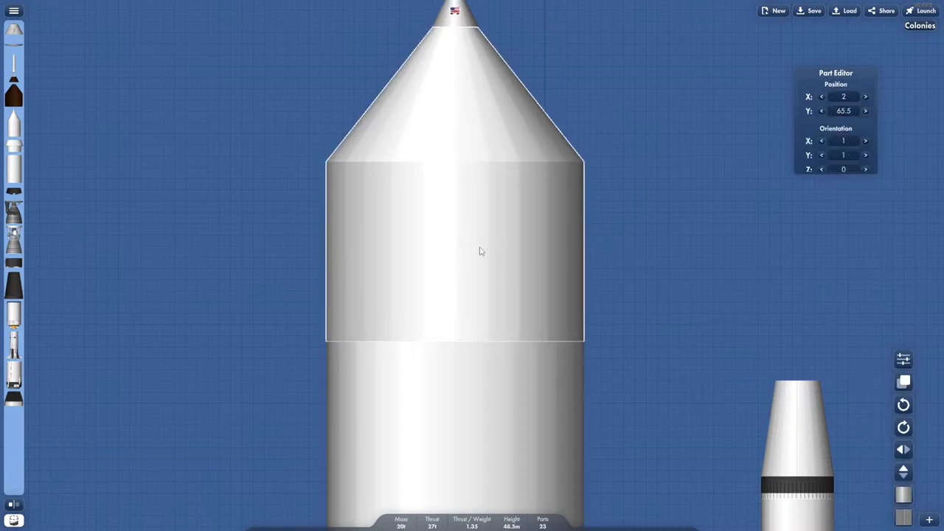
{"action": "left_click", "coordinate": [506, 382]}
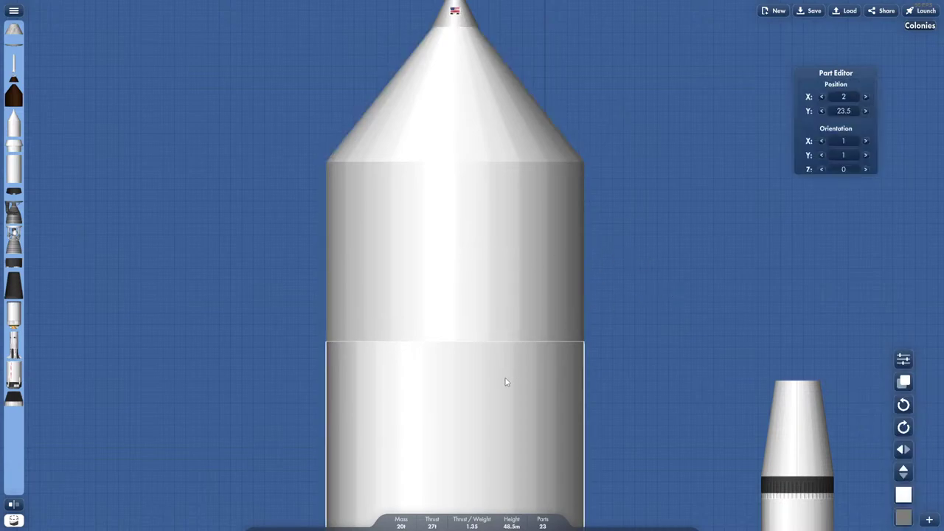
{"action": "left_click", "coordinate": [673, 355]}
{"action": "scroll", "coordinate": [662, 356], "scroll_direction": "down", "scroll_amount": 5}
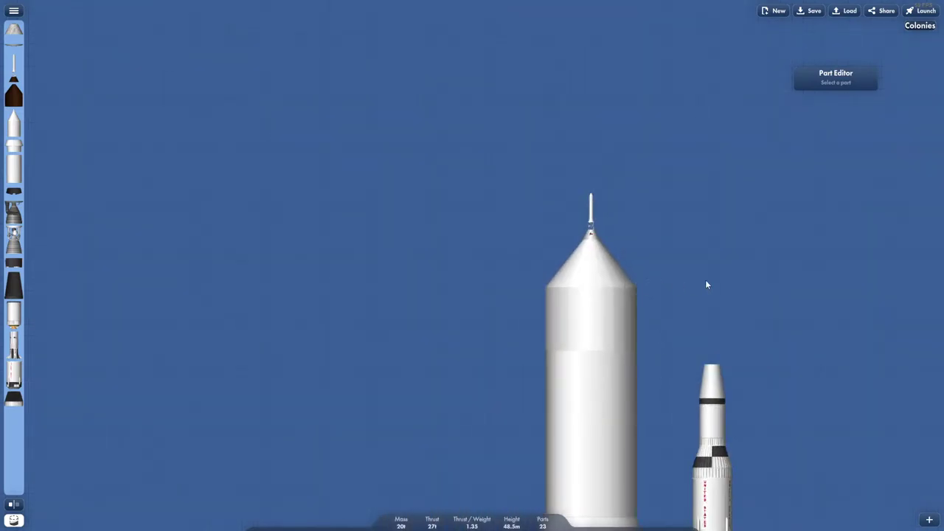
{"action": "scroll", "coordinate": [706, 284], "scroll_direction": "down", "scroll_amount": 5}
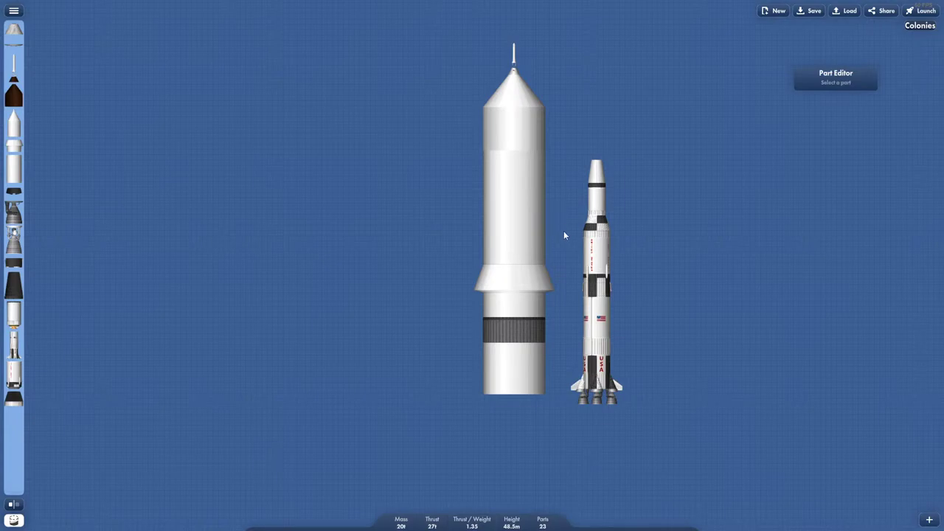
{"action": "scroll", "coordinate": [565, 237], "scroll_direction": "up", "scroll_amount": 3}
{"action": "scroll", "coordinate": [515, 120], "scroll_direction": "down", "scroll_amount": 5}
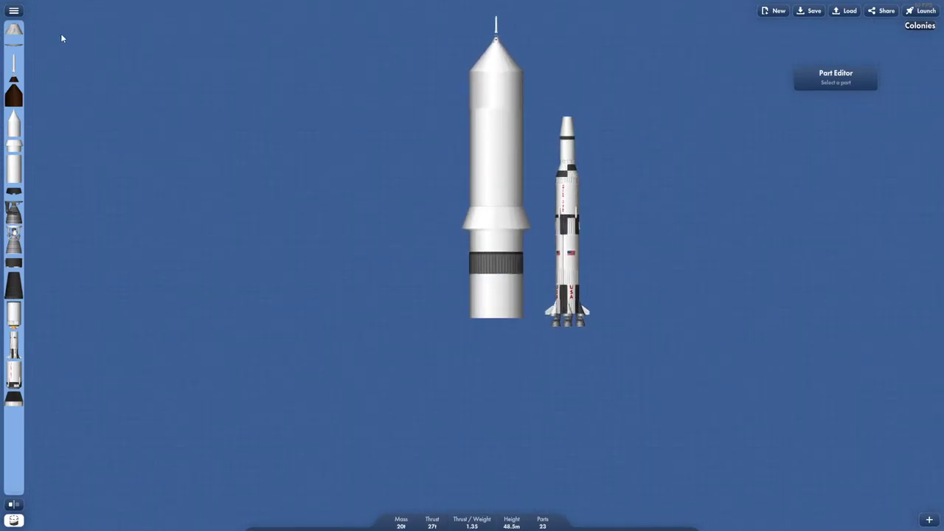
Delete the Saturn V rocket from the build area.
{"action": "left_click", "coordinate": [13, 10]}
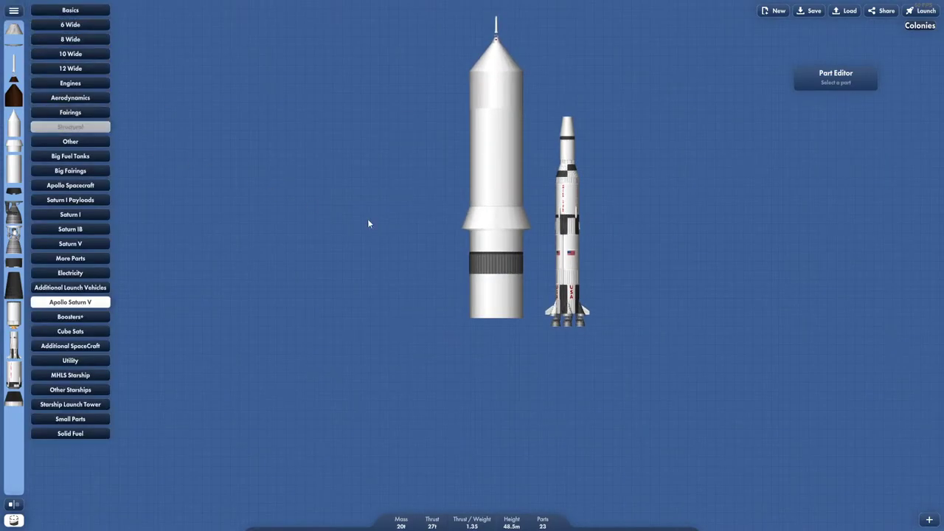
{"action": "left_click", "coordinate": [601, 96]}
{"action": "left_click", "coordinate": [518, 342]}
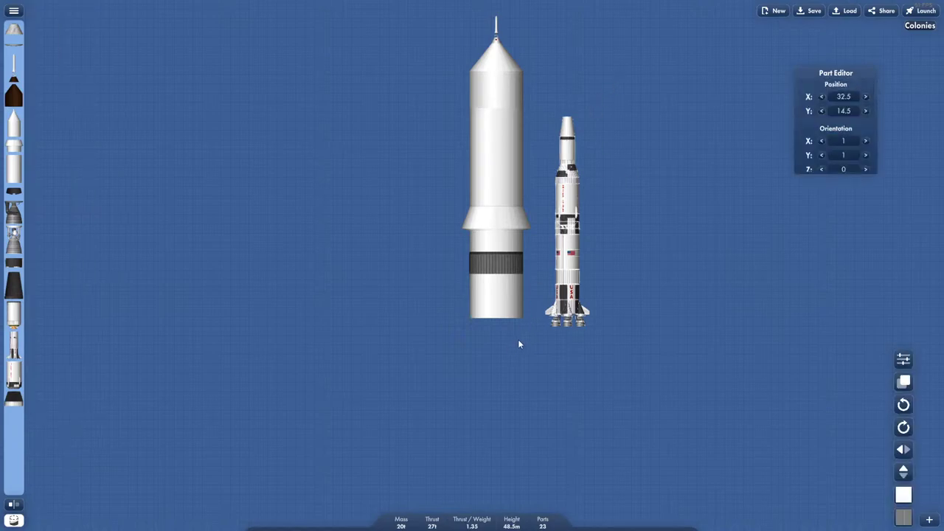
{"action": "key", "text": "Delete"}
Center the view on the Sea Dragon and show the Engines category.
{"action": "scroll", "coordinate": [422, 210], "scroll_direction": "up", "scroll_amount": 3}
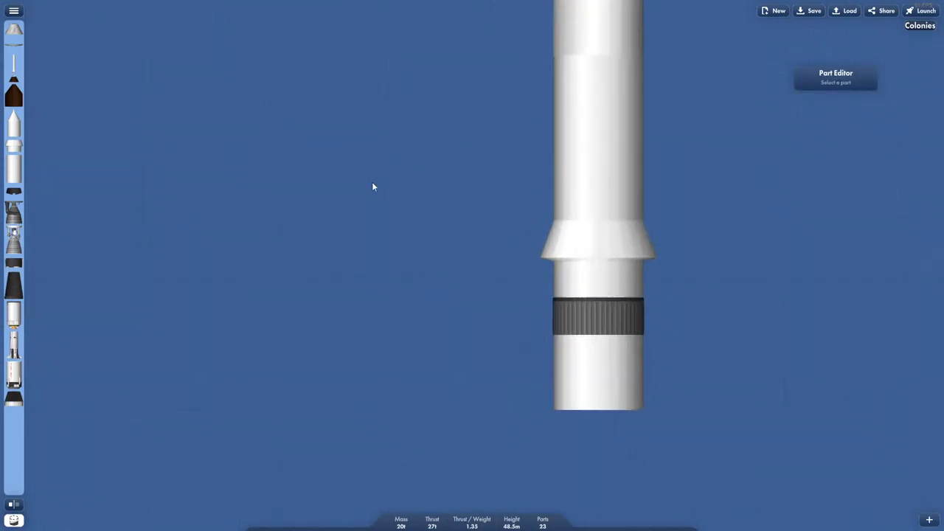
{"action": "left_click_drag", "start_coordinate": [373, 182], "coordinate": [257, 222]}
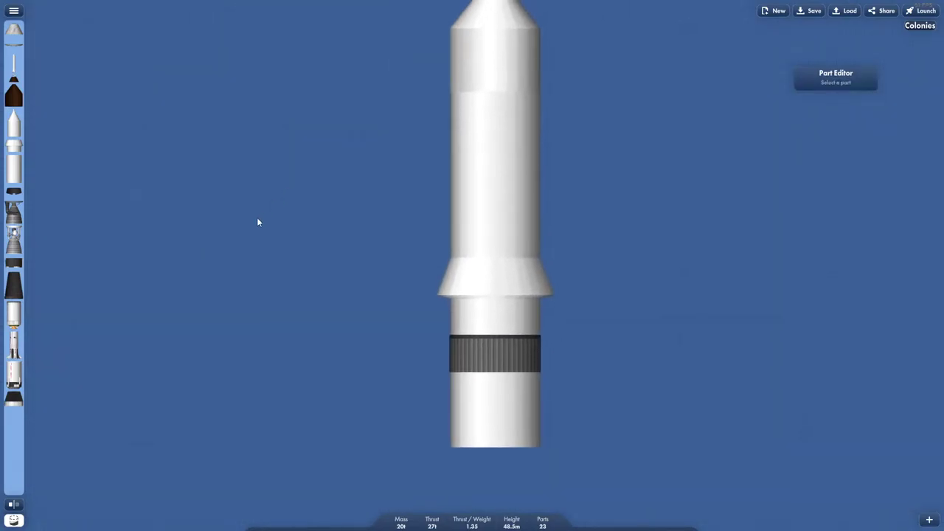
{"action": "left_click", "coordinate": [14, 11]}
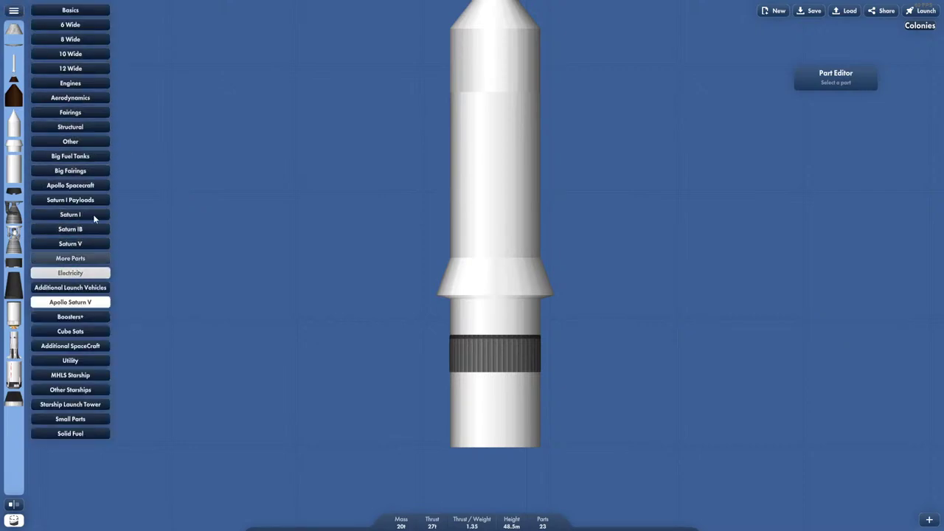
{"action": "left_click", "coordinate": [89, 84]}
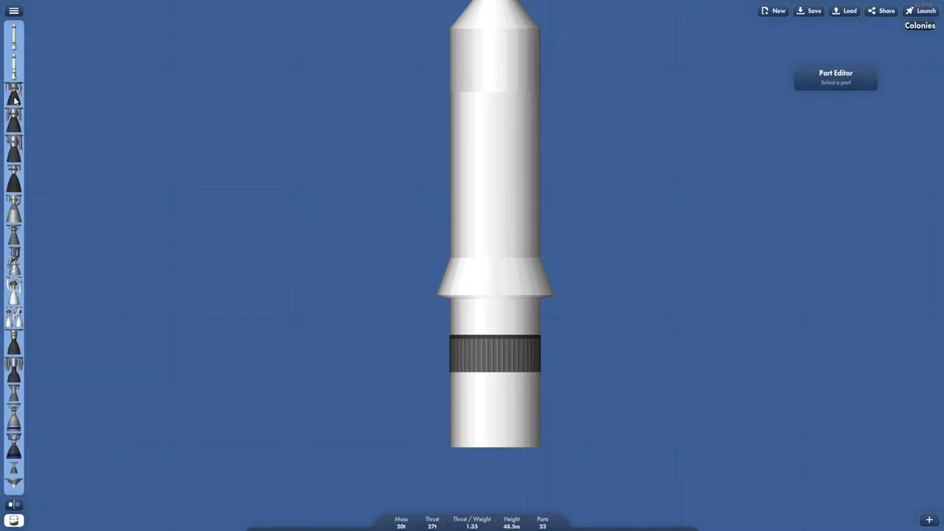
Attach Griffin Engines under the lower stage and mirror them along the tank bottom.
{"action": "mouse_move", "coordinate": [14, 99]}
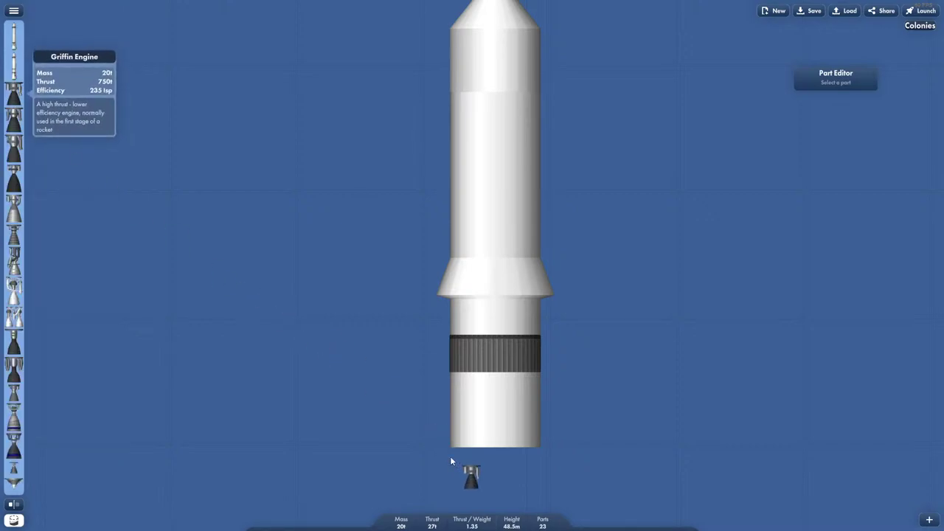
{"action": "left_click_drag", "start_coordinate": [451, 458], "coordinate": [442, 438]}
{"action": "scroll", "coordinate": [433, 443], "scroll_direction": "up", "scroll_amount": 5}
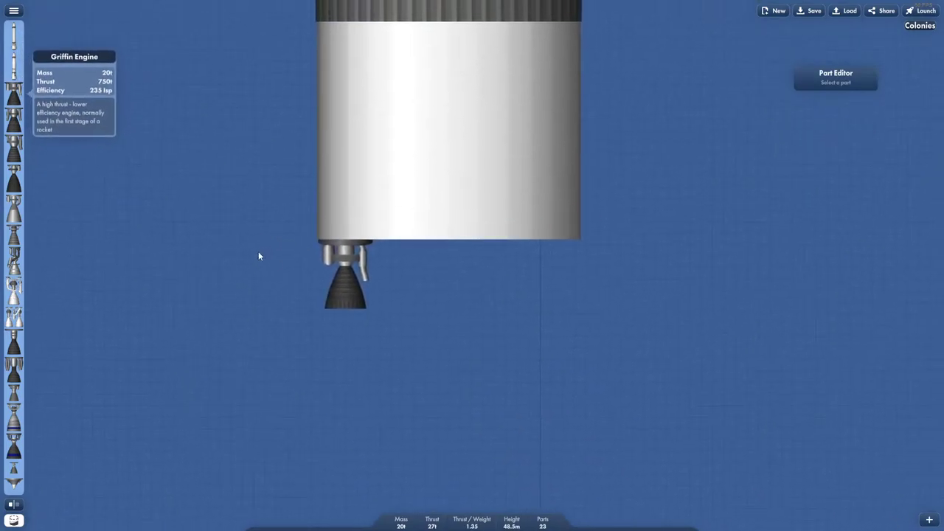
{"action": "scroll", "coordinate": [258, 255], "scroll_direction": "up", "scroll_amount": 2}
{"action": "left_click", "coordinate": [379, 270]}
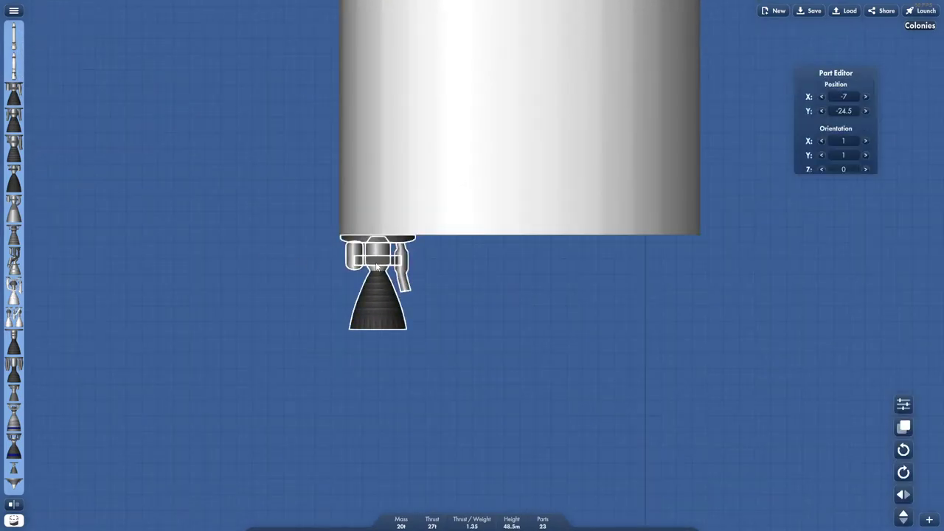
{"action": "left_click_drag", "start_coordinate": [376, 267], "coordinate": [18, 180]}
{"action": "left_click", "coordinate": [647, 303]}
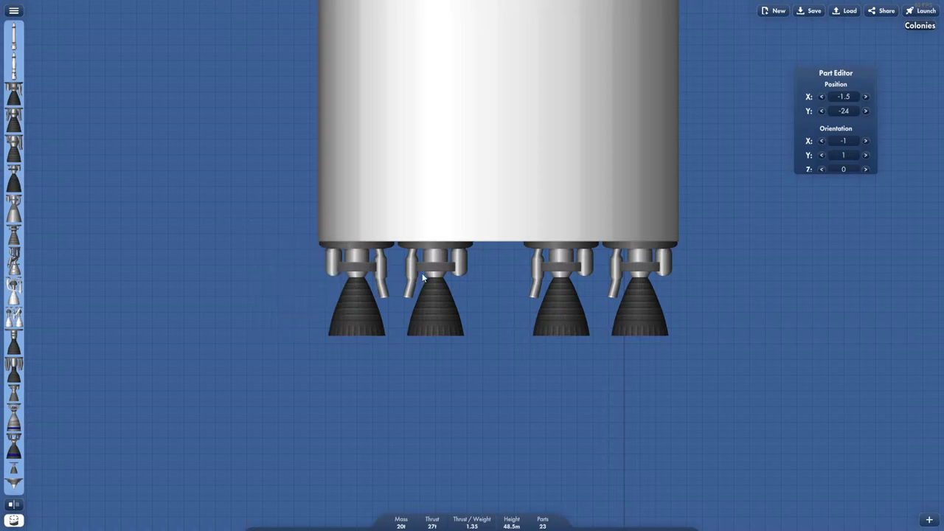
Spread the six Griffin engines into an even row across the tank base.
{"action": "left_click_drag", "start_coordinate": [362, 265], "coordinate": [310, 262]}
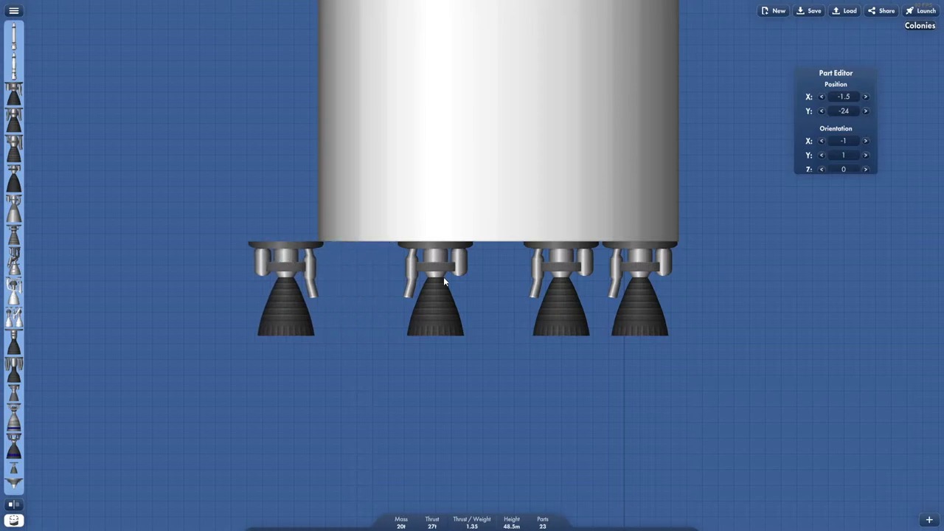
{"action": "right_click_drag", "start_coordinate": [443, 276], "coordinate": [362, 300]}
{"action": "left_click_drag", "start_coordinate": [362, 301], "coordinate": [280, 316]}
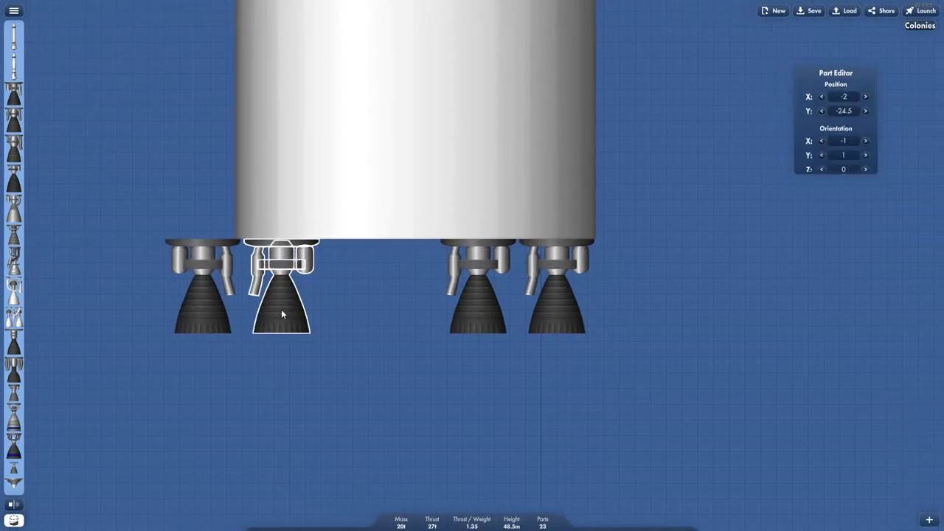
{"action": "left_click_drag", "start_coordinate": [561, 307], "coordinate": [630, 305]}
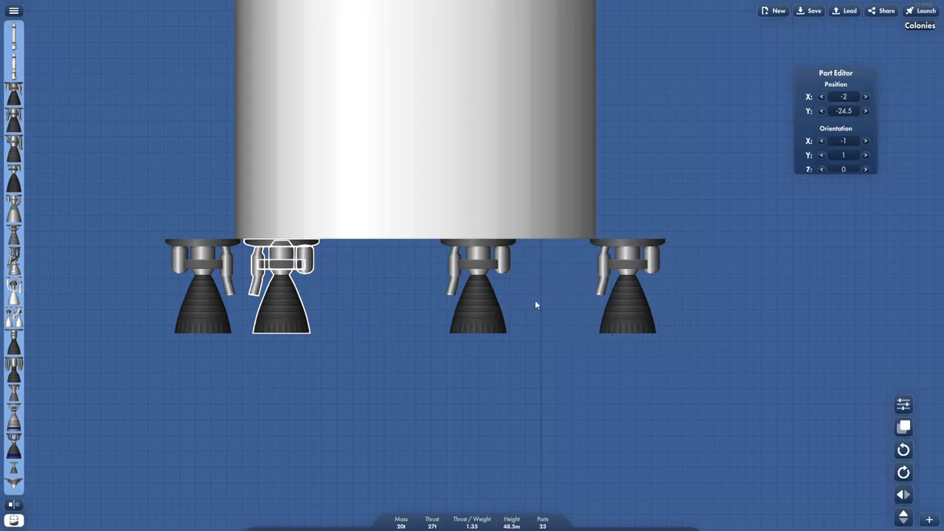
{"action": "left_click_drag", "start_coordinate": [487, 305], "coordinate": [362, 302]}
{"action": "left_click", "coordinate": [447, 287]}
{"action": "left_click", "coordinate": [408, 300]}
{"action": "scroll", "coordinate": [413, 301], "scroll_direction": "down", "scroll_amount": 5}
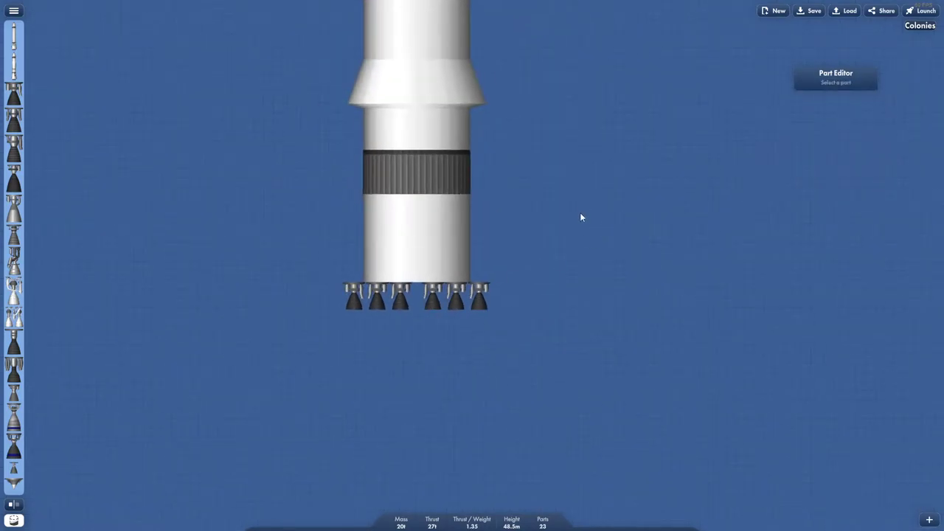
{"action": "scroll", "coordinate": [590, 333], "scroll_direction": "down", "scroll_amount": 3}
{"action": "scroll", "coordinate": [586, 337], "scroll_direction": "up", "scroll_amount": 3}
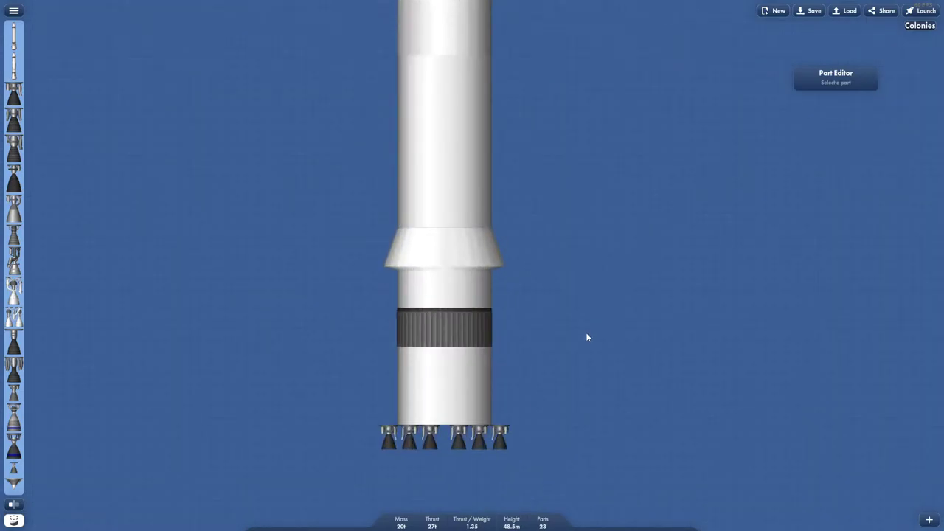
{"action": "scroll", "coordinate": [581, 369], "scroll_direction": "down", "scroll_amount": 2}
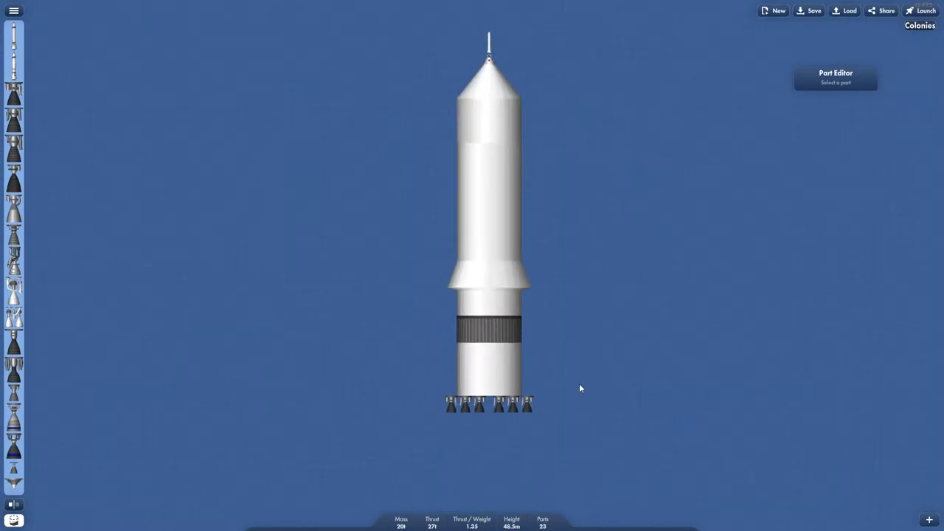
Launch the rocket despite the too-heavy warning and lift off at full throttle.
{"action": "left_click", "coordinate": [923, 9]}
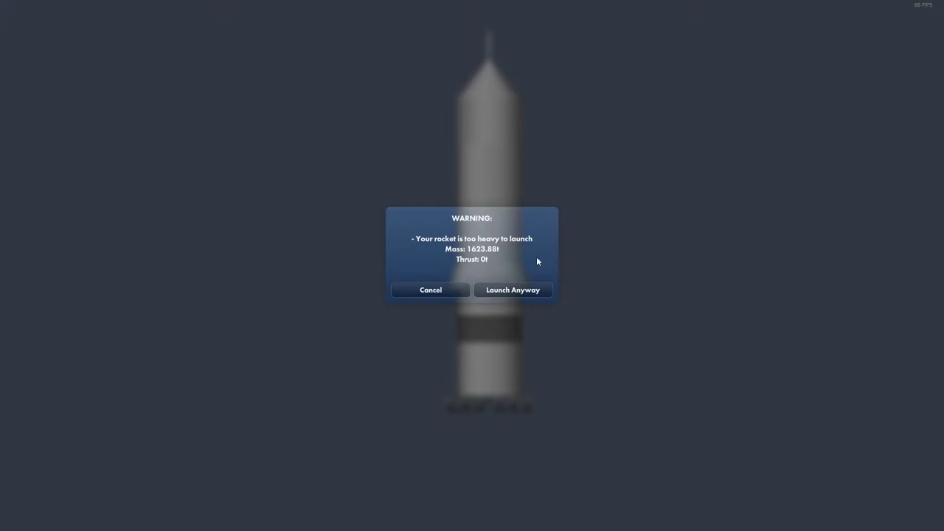
{"action": "left_click", "coordinate": [492, 291]}
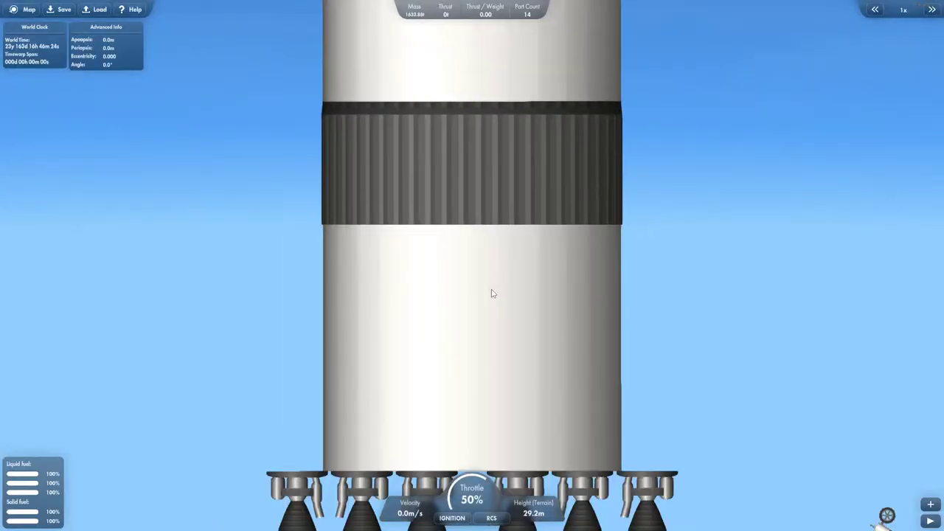
{"action": "scroll", "coordinate": [492, 294], "scroll_direction": "down", "scroll_amount": 5}
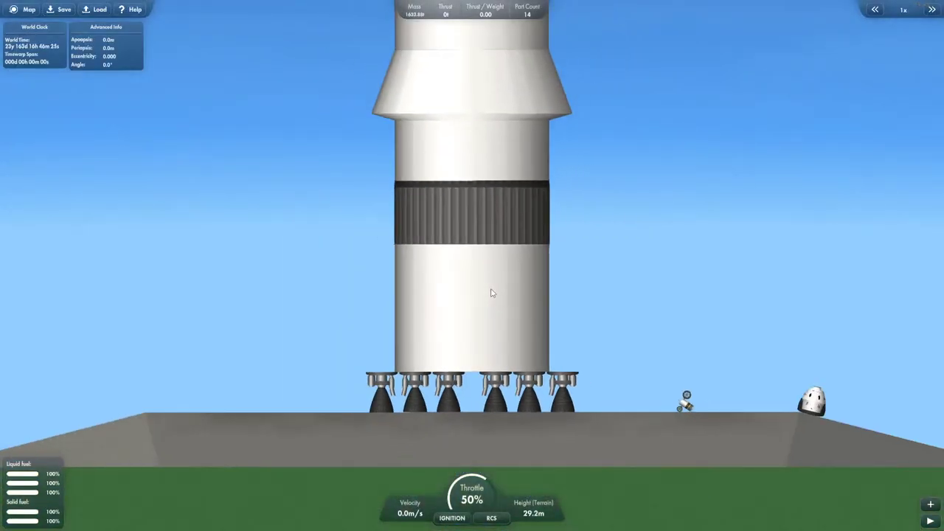
{"action": "key", "text": "shift"}
{"action": "key", "text": "x"}
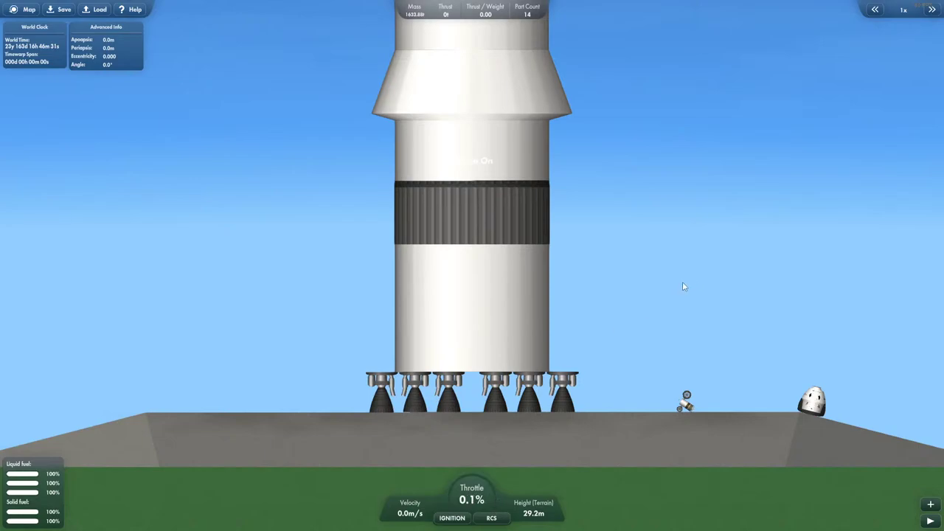
{"action": "key", "text": "z"}
{"action": "key", "text": "space"}
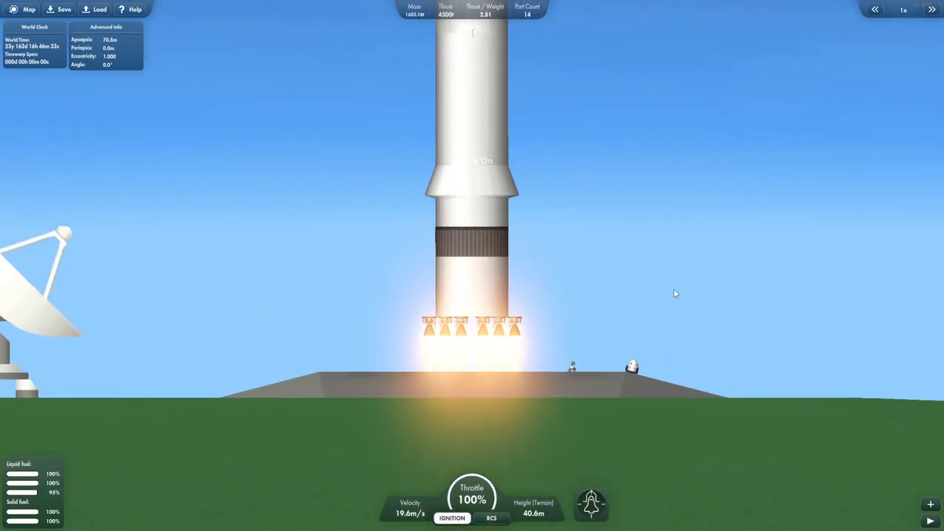
Turn on RCS and fire a custom stage that drops the upper part and large tank.
{"action": "scroll", "coordinate": [674, 293], "scroll_direction": "down", "scroll_amount": 5}
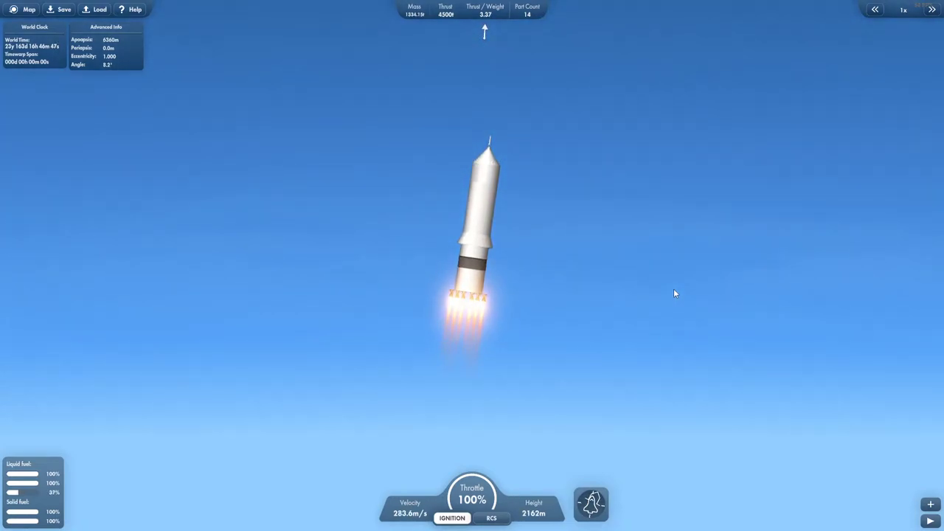
{"action": "scroll", "coordinate": [673, 293], "scroll_direction": "up", "scroll_amount": 5}
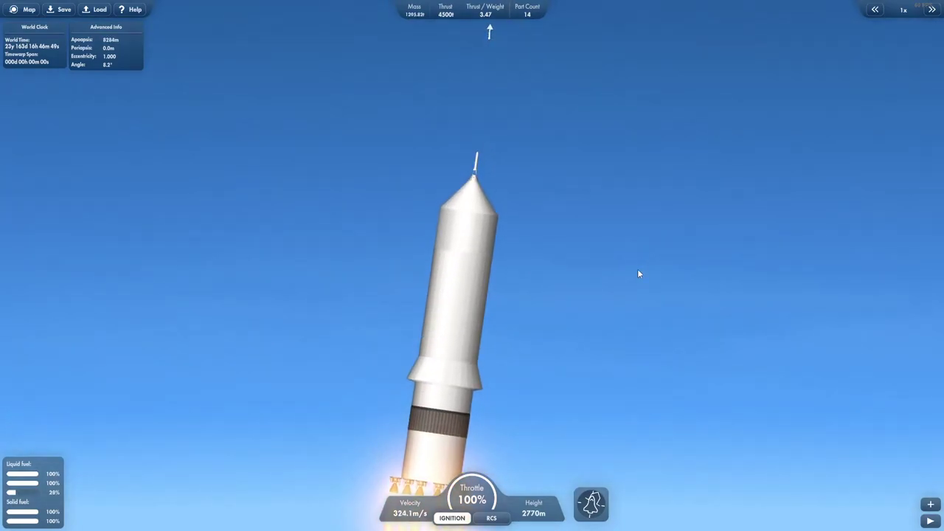
{"action": "scroll", "coordinate": [562, 181], "scroll_direction": "up", "scroll_amount": 5}
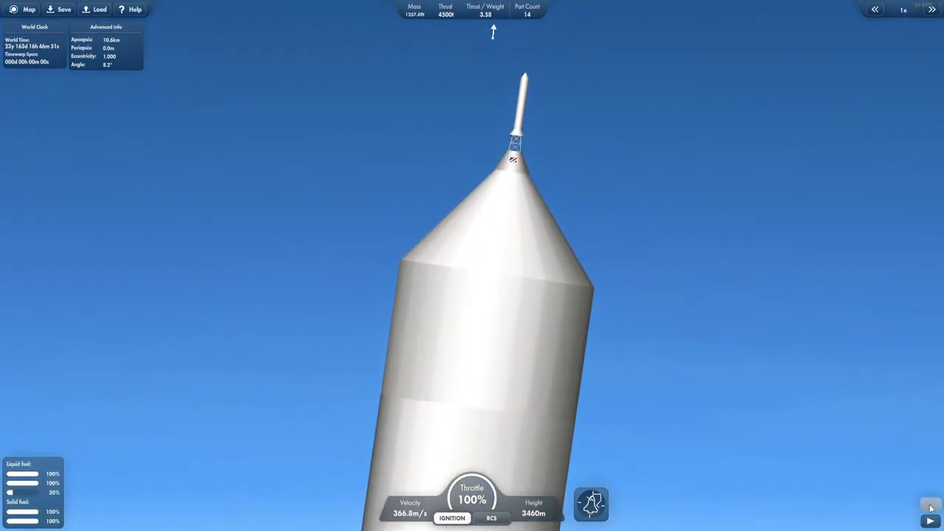
{"action": "key", "text": "r"}
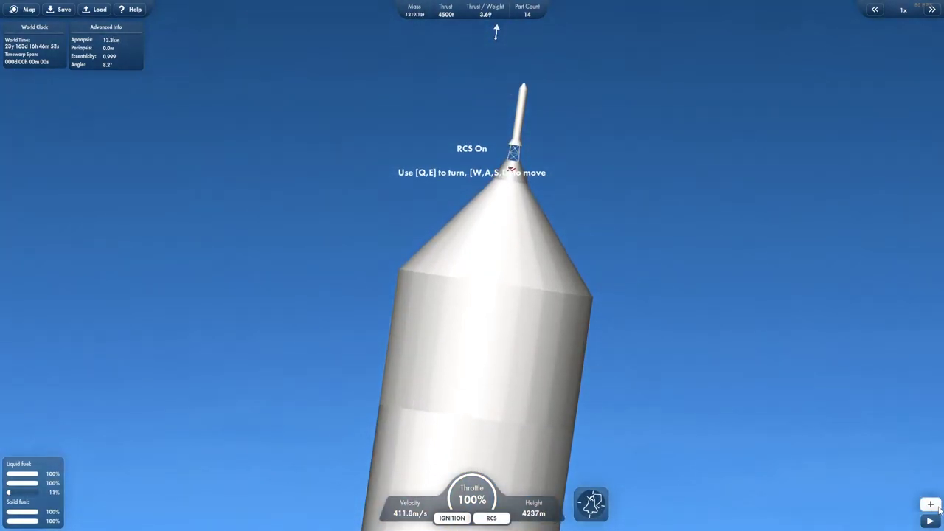
{"action": "left_click", "coordinate": [932, 505]}
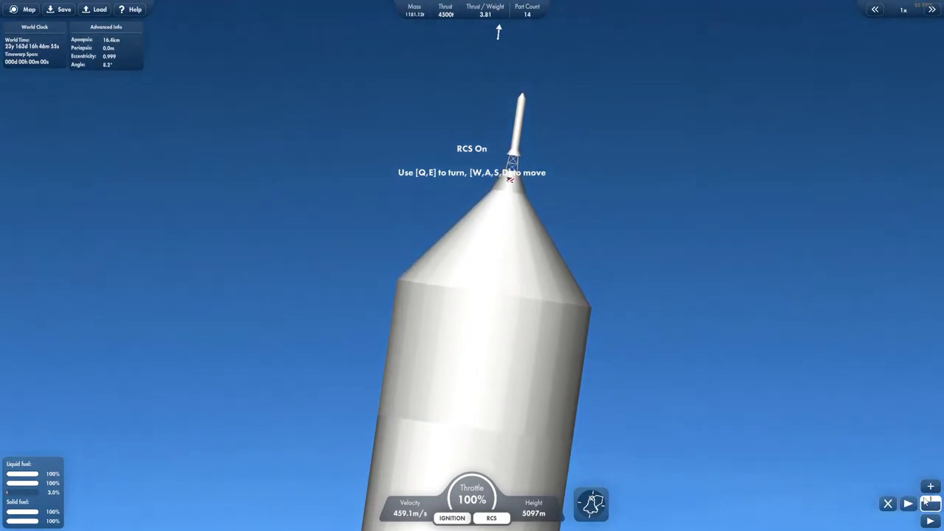
{"action": "left_click", "coordinate": [521, 119]}
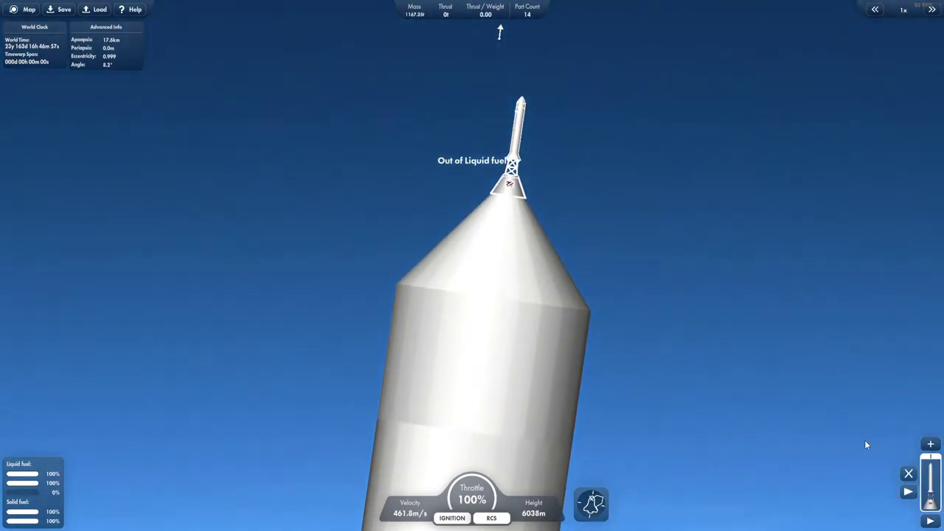
{"action": "left_click", "coordinate": [521, 304]}
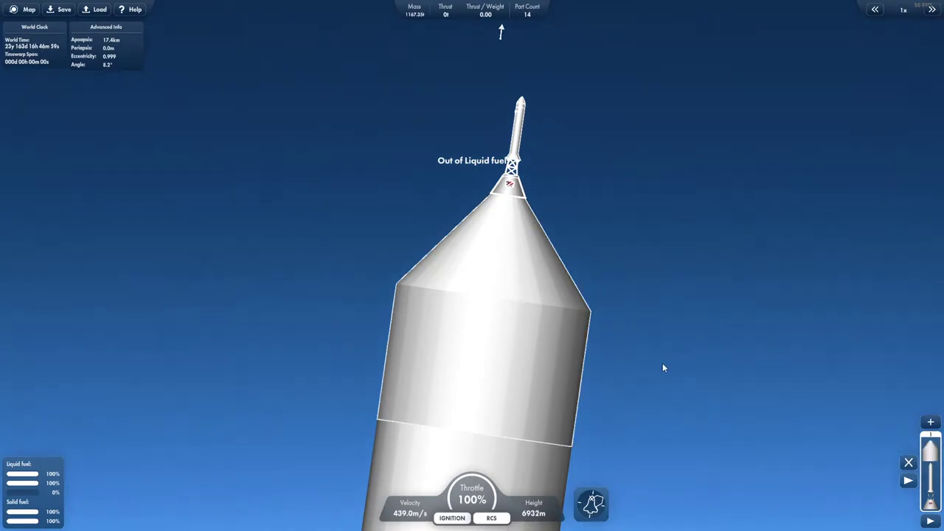
{"action": "left_click", "coordinate": [908, 481]}
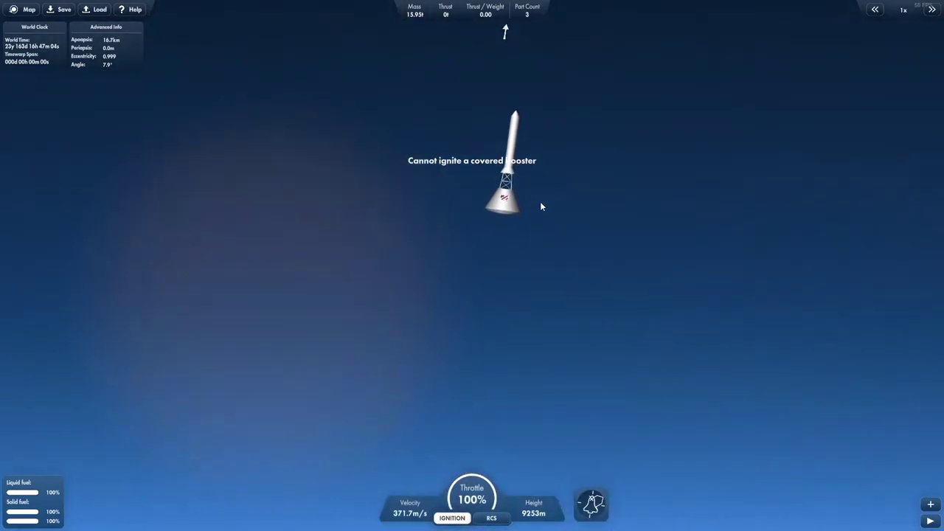
Ignite the capsule's tower booster, ending the flight in a crash.
{"action": "scroll", "coordinate": [517, 185], "scroll_direction": "up", "scroll_amount": 2}
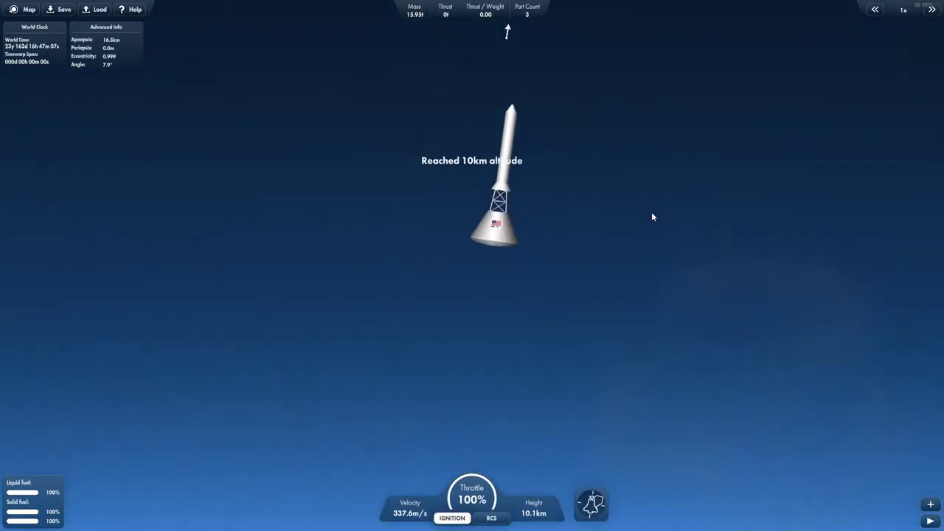
{"action": "scroll", "coordinate": [598, 222], "scroll_direction": "up", "scroll_amount": 2}
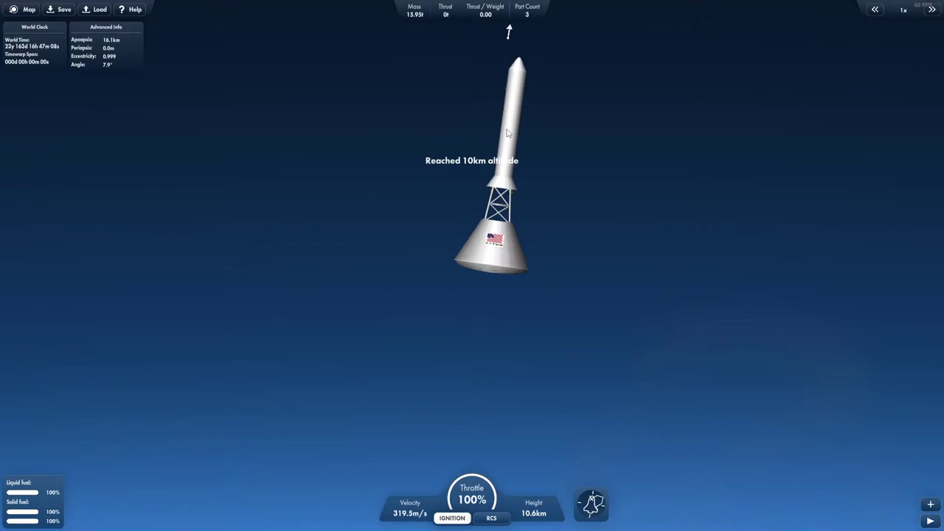
{"action": "left_click", "coordinate": [507, 132]}
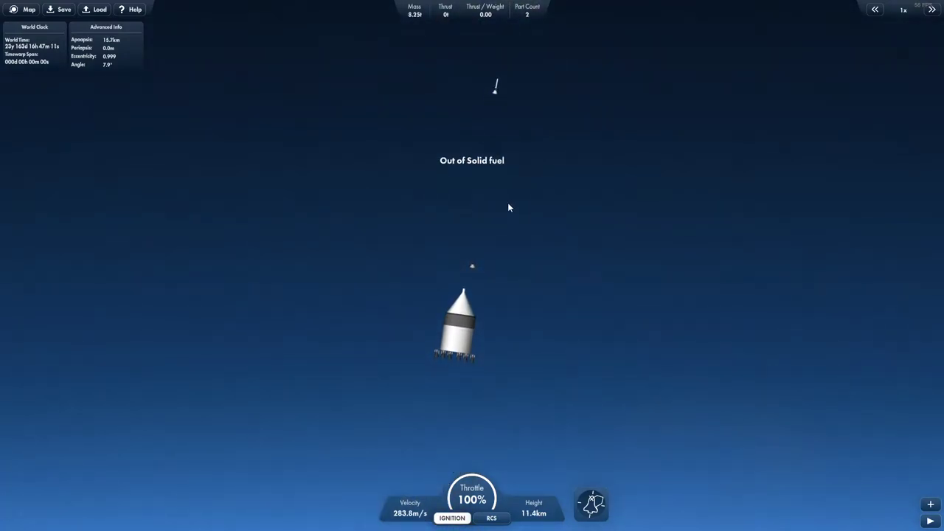
{"action": "scroll", "coordinate": [482, 240], "scroll_direction": "up", "scroll_amount": 4}
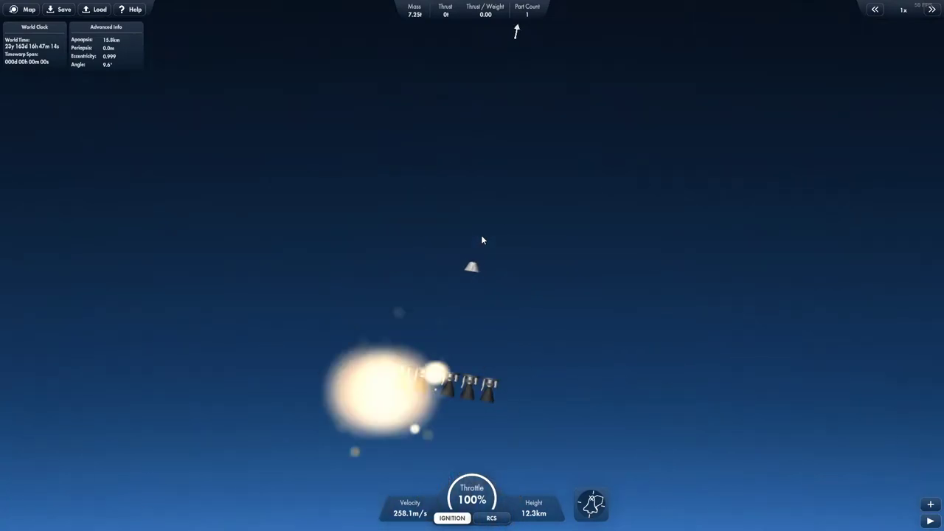
{"action": "scroll", "coordinate": [482, 240], "scroll_direction": "down", "scroll_amount": 2}
{"action": "scroll", "coordinate": [483, 240], "scroll_direction": "up", "scroll_amount": 4}
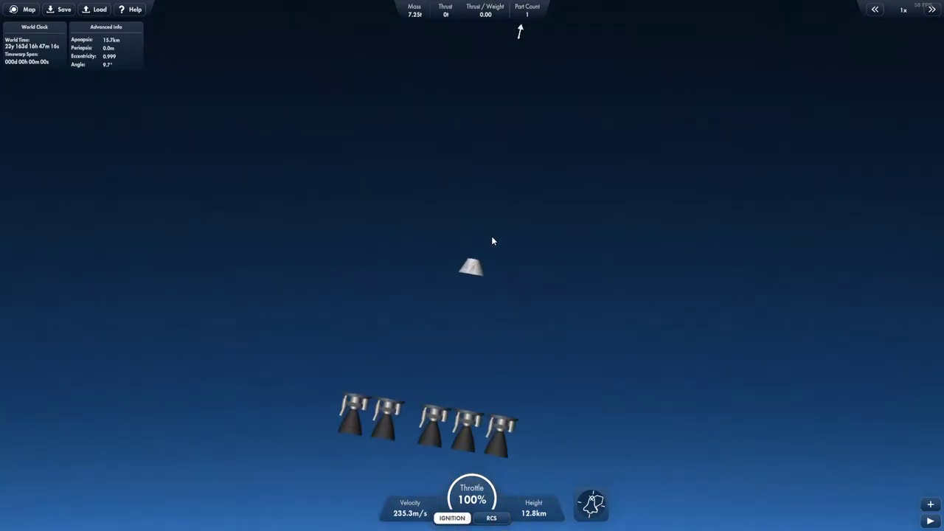
{"action": "scroll", "coordinate": [502, 247], "scroll_direction": "up", "scroll_amount": 2}
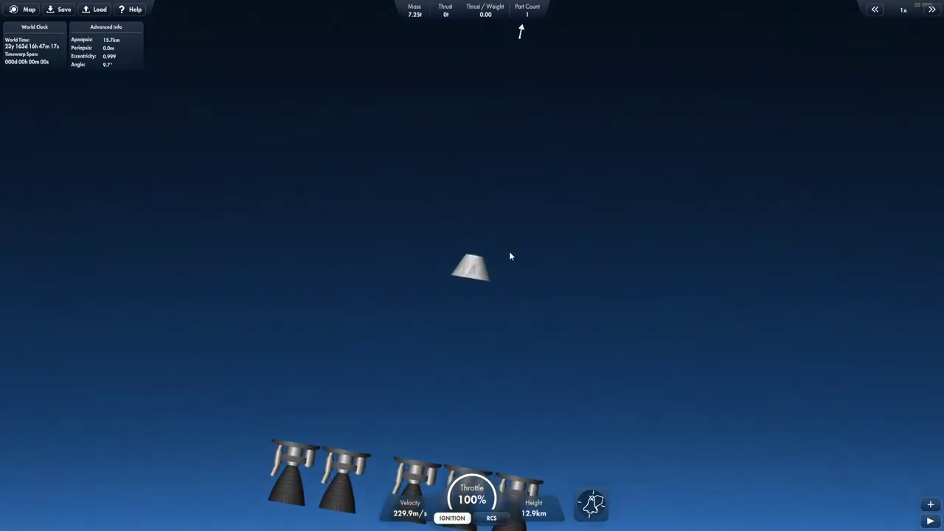
{"action": "scroll", "coordinate": [554, 240], "scroll_direction": "up", "scroll_amount": 2}
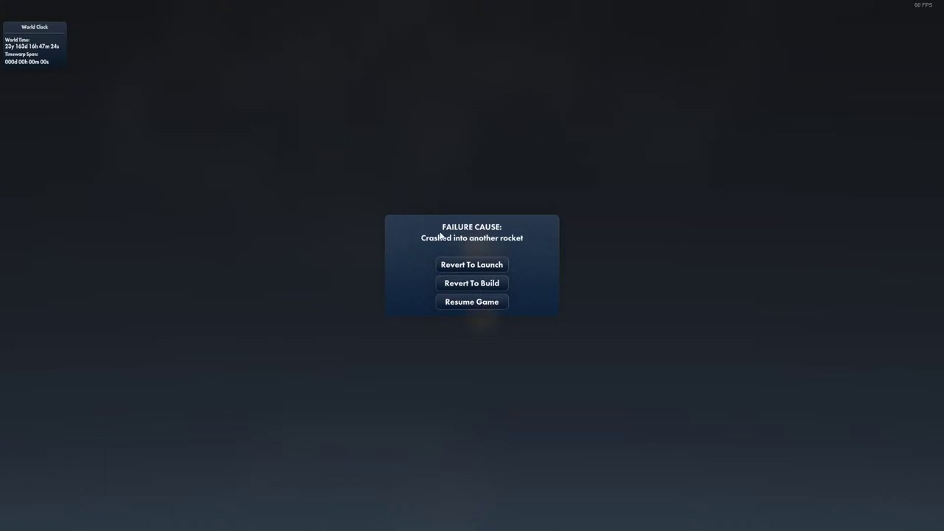
Revert to launch, lift off again, and link the upper and lower tanks for fuel transfer.
{"action": "left_click", "coordinate": [517, 268]}
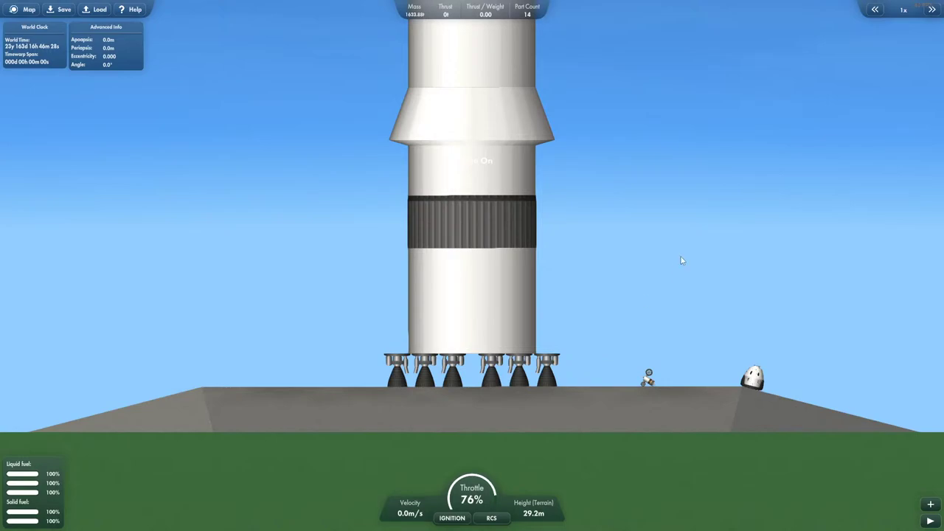
{"action": "key", "text": "space"}
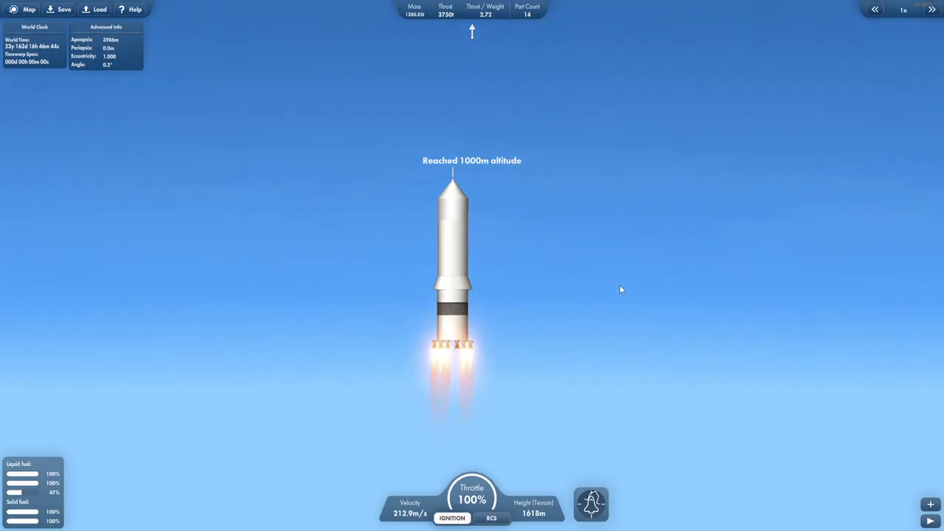
{"action": "left_click", "coordinate": [459, 250]}
{"action": "left_click", "coordinate": [453, 359]}
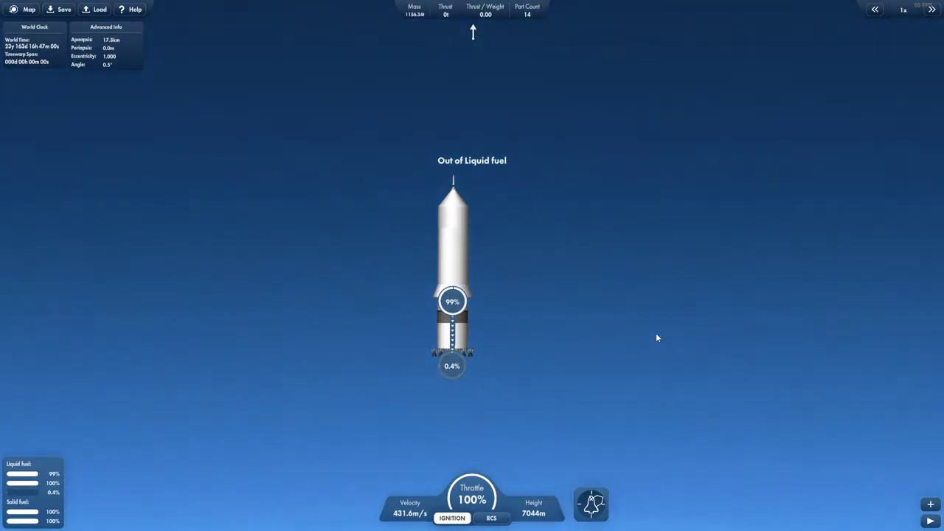
Separate the lower stage at the decoupler.
{"action": "scroll", "coordinate": [517, 375], "scroll_direction": "up", "scroll_amount": 5}
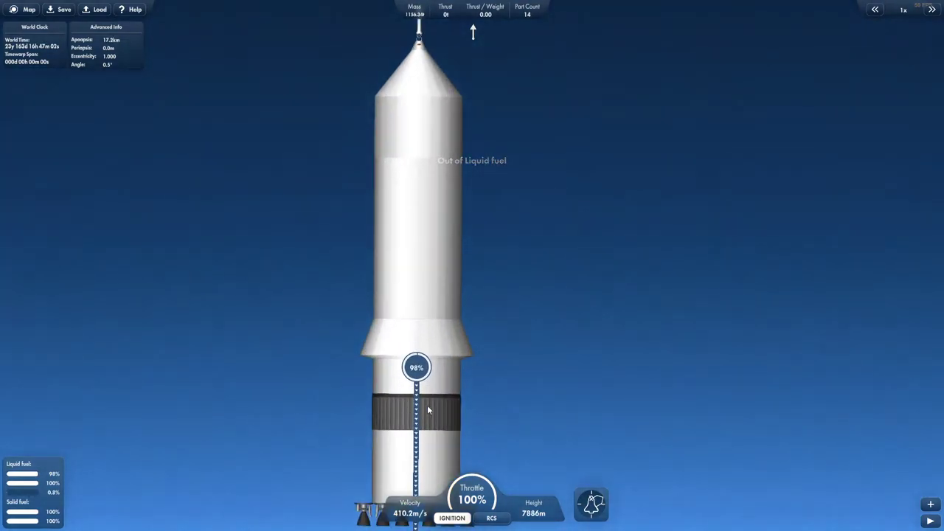
{"action": "left_click", "coordinate": [430, 406]}
{"action": "scroll", "coordinate": [446, 407], "scroll_direction": "down", "scroll_amount": 3}
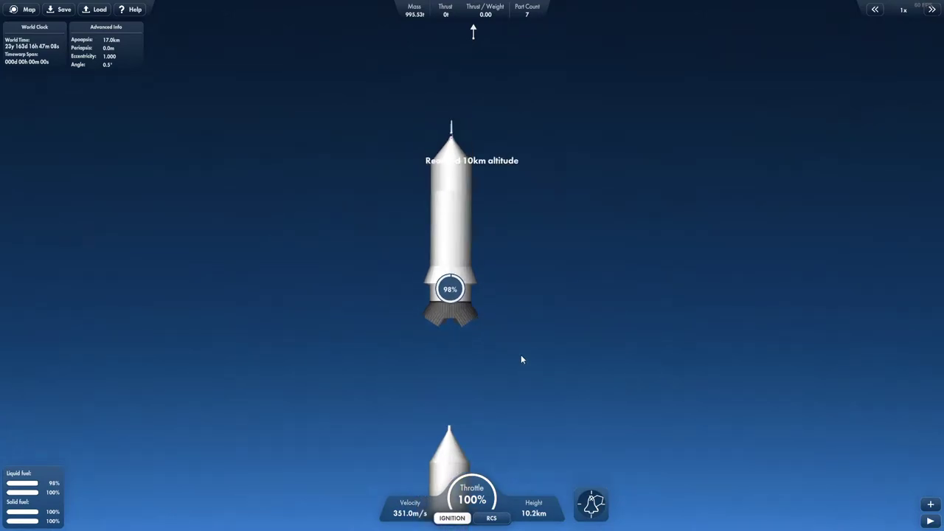
{"action": "scroll", "coordinate": [521, 357], "scroll_direction": "up", "scroll_amount": 3}
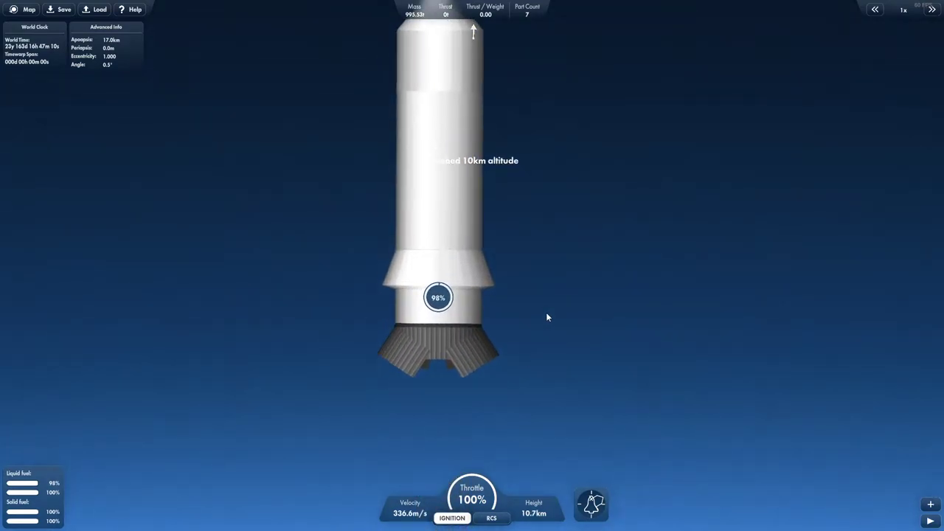
{"action": "scroll", "coordinate": [546, 317], "scroll_direction": "down", "scroll_amount": 4}
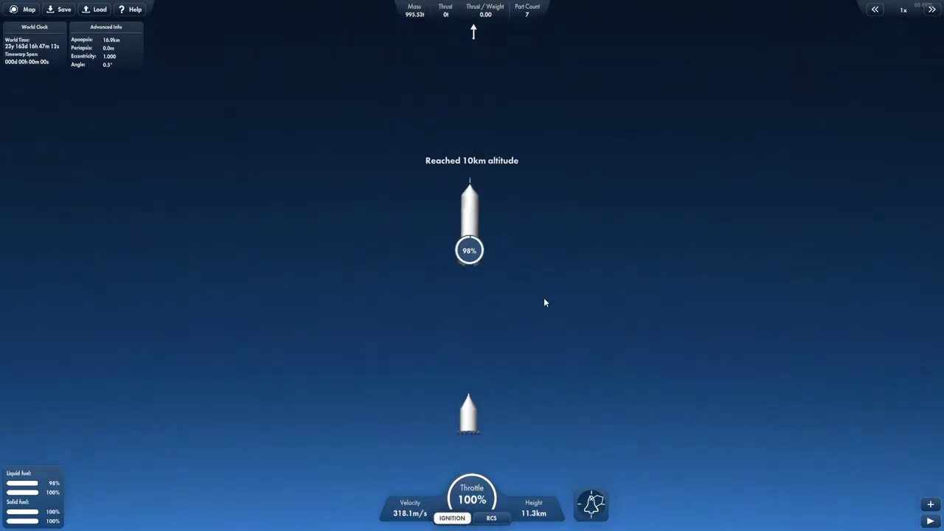
{"action": "scroll", "coordinate": [544, 303], "scroll_direction": "up", "scroll_amount": 5}
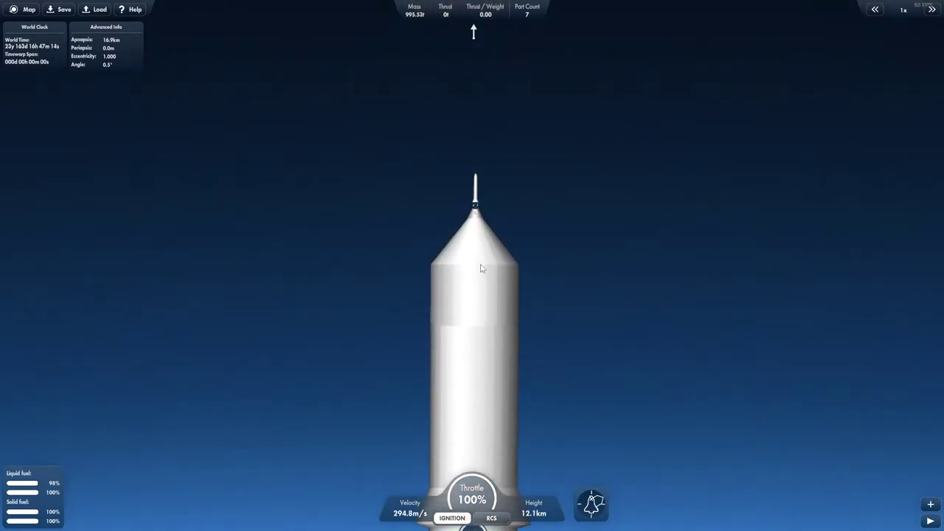
Drop the fairing and tank, try the tower booster, then cut ignition and rotate clockwise.
{"action": "key", "text": "space"}
{"action": "scroll", "coordinate": [478, 262], "scroll_direction": "down", "scroll_amount": 3}
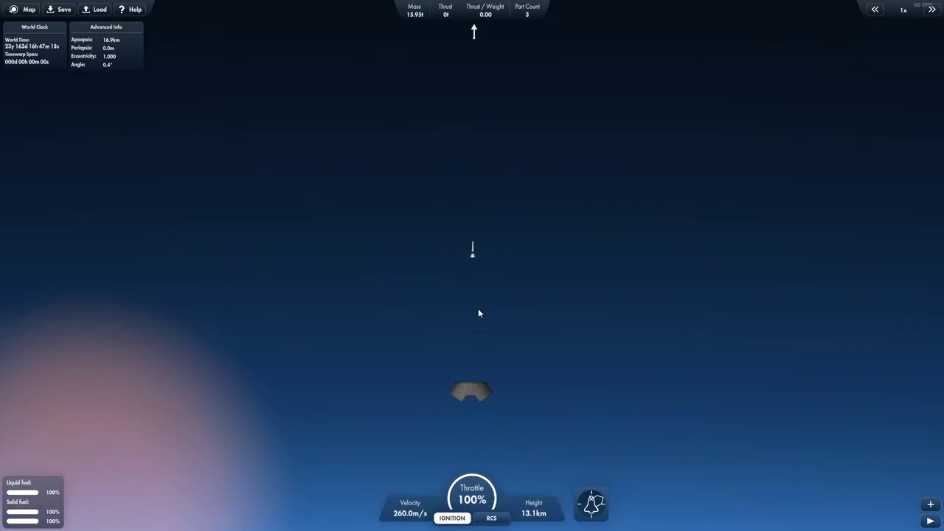
{"action": "scroll", "coordinate": [472, 313], "scroll_direction": "up", "scroll_amount": 3}
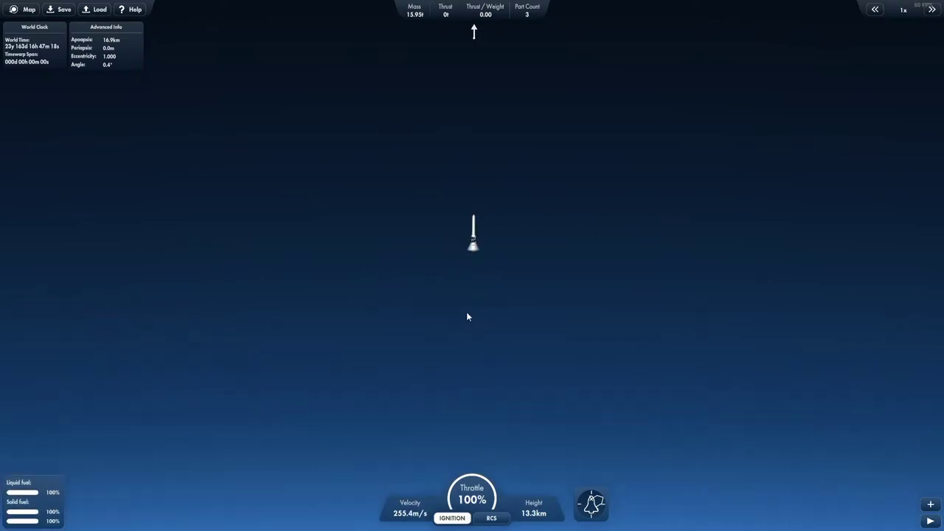
{"action": "scroll", "coordinate": [479, 287], "scroll_direction": "up", "scroll_amount": 4}
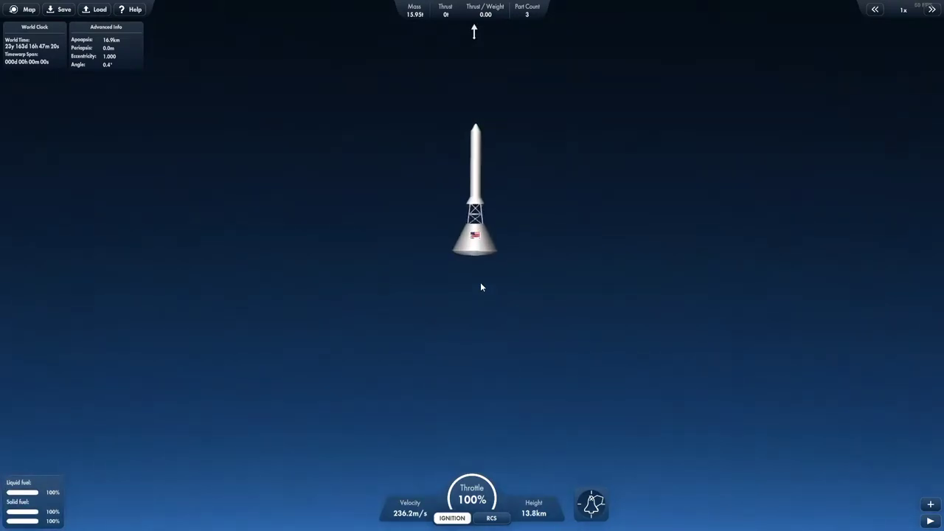
{"action": "scroll", "coordinate": [481, 287], "scroll_direction": "up", "scroll_amount": 3}
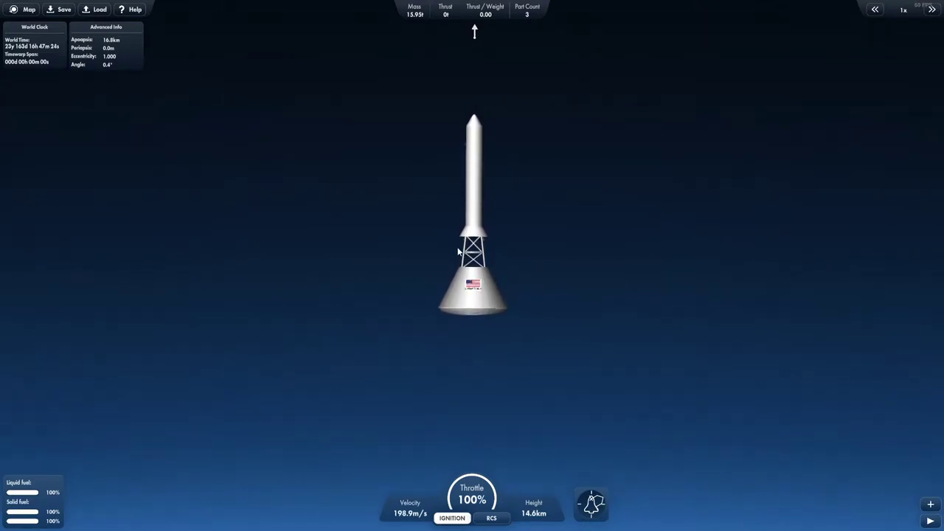
{"action": "left_click", "coordinate": [472, 200]}
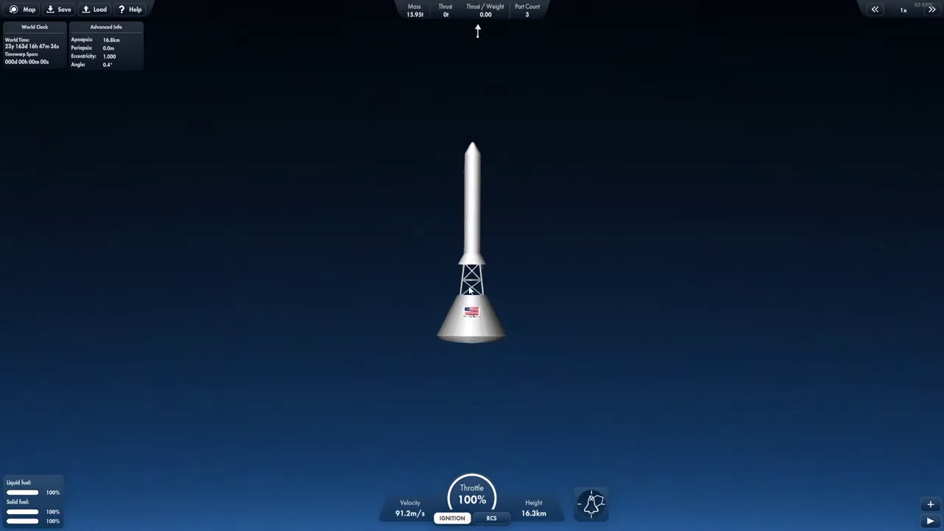
{"action": "scroll", "coordinate": [469, 291], "scroll_direction": "up", "scroll_amount": 5}
{"action": "scroll", "coordinate": [479, 224], "scroll_direction": "down", "scroll_amount": 4}
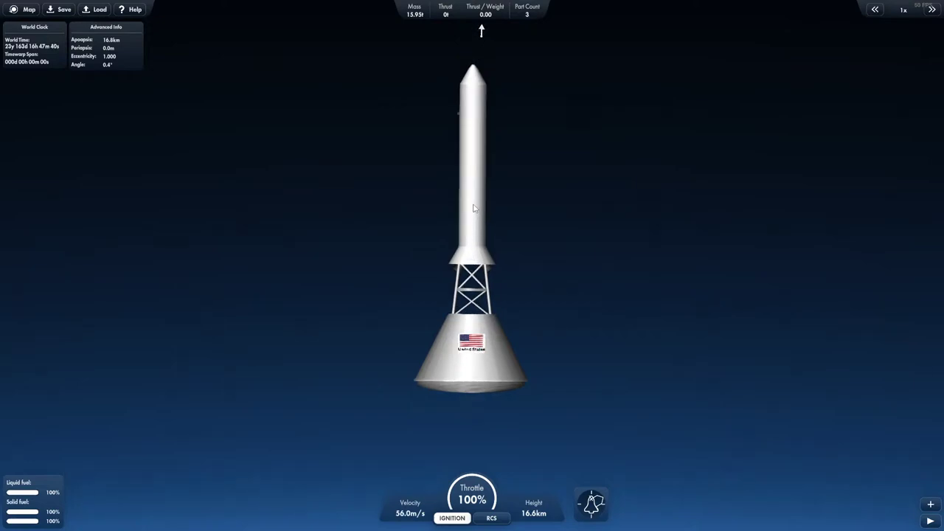
{"action": "key", "text": "space"}
{"action": "key", "text": "space"}
{"action": "key", "text": "d"}
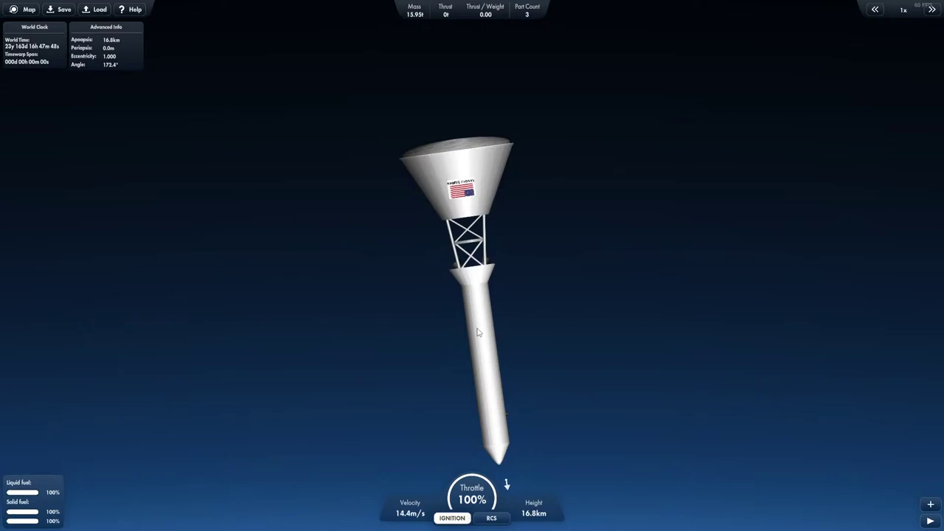
Separate the tower booster and try repeatedly to deploy the capsule's parachute.
{"action": "key", "text": "space"}
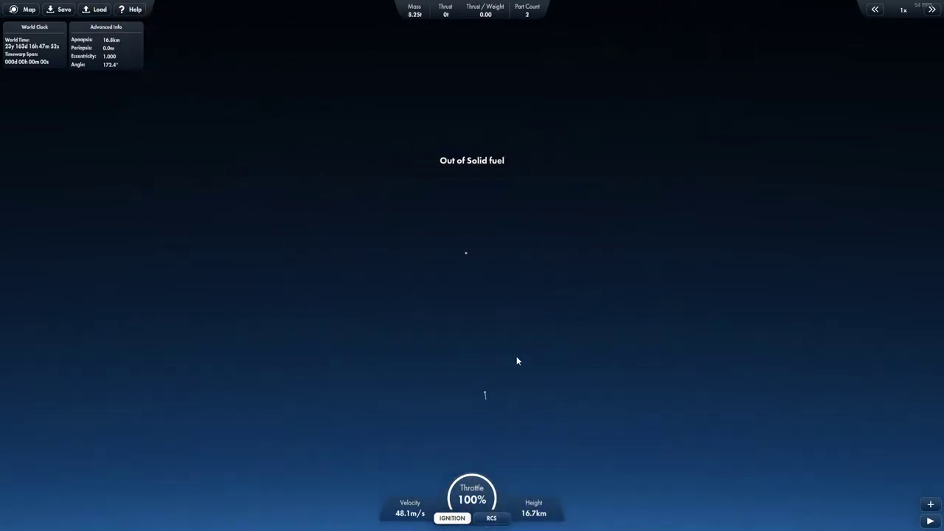
{"action": "scroll", "coordinate": [441, 215], "scroll_direction": "up", "scroll_amount": 2}
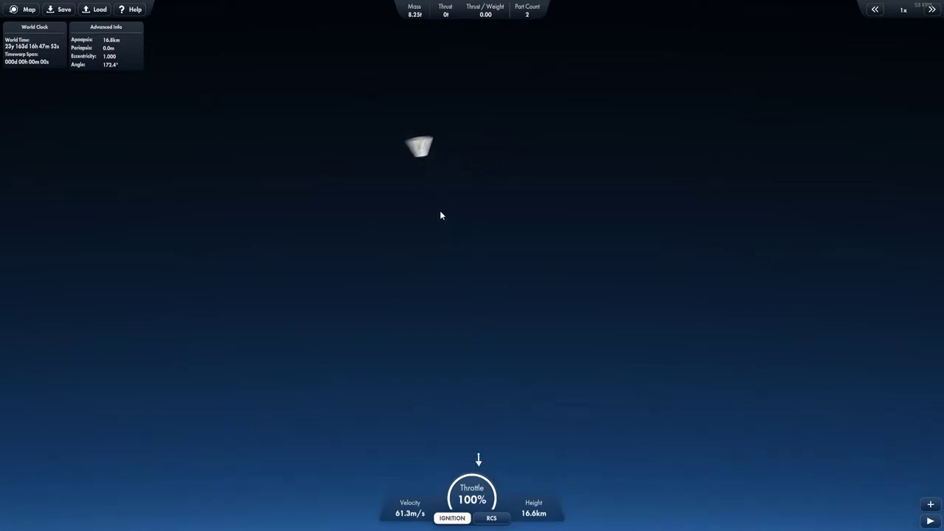
{"action": "left_click", "coordinate": [418, 156]}
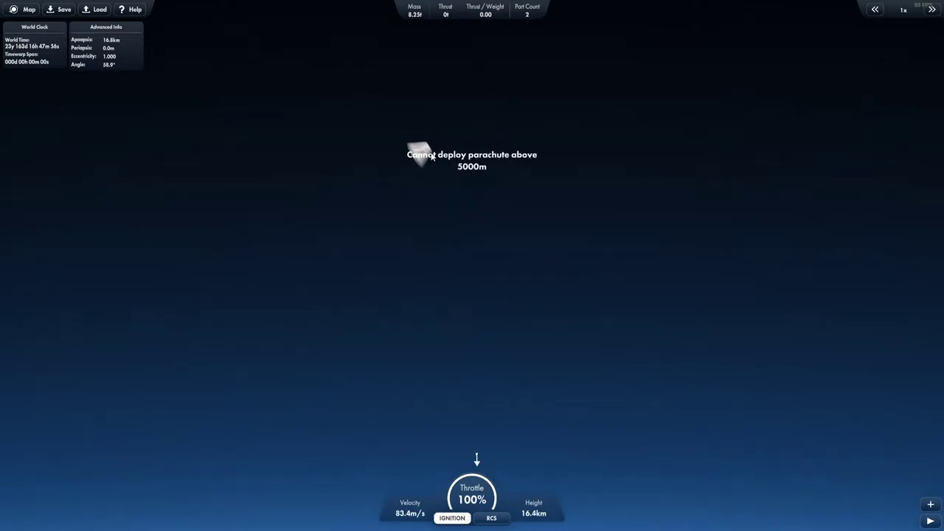
{"action": "left_click_drag", "start_coordinate": [415, 160], "coordinate": [581, 257]}
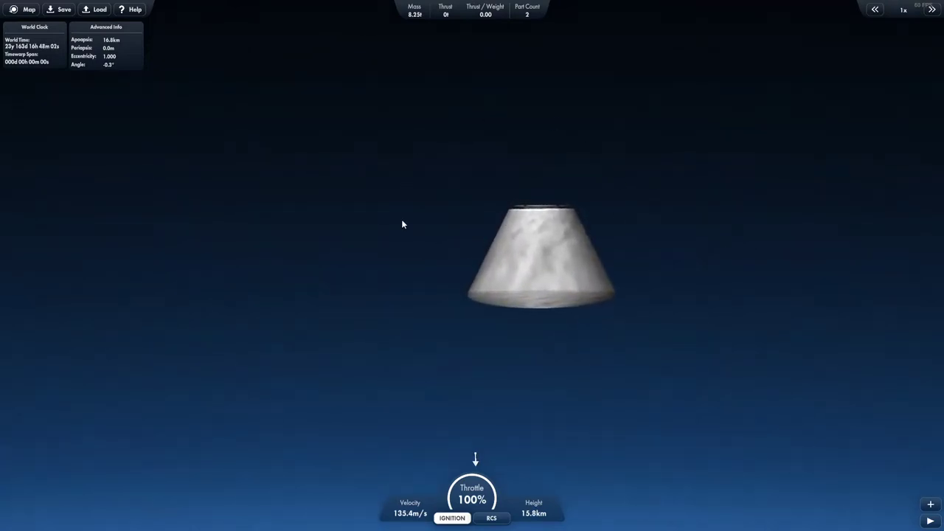
{"action": "left_click", "coordinate": [527, 200]}
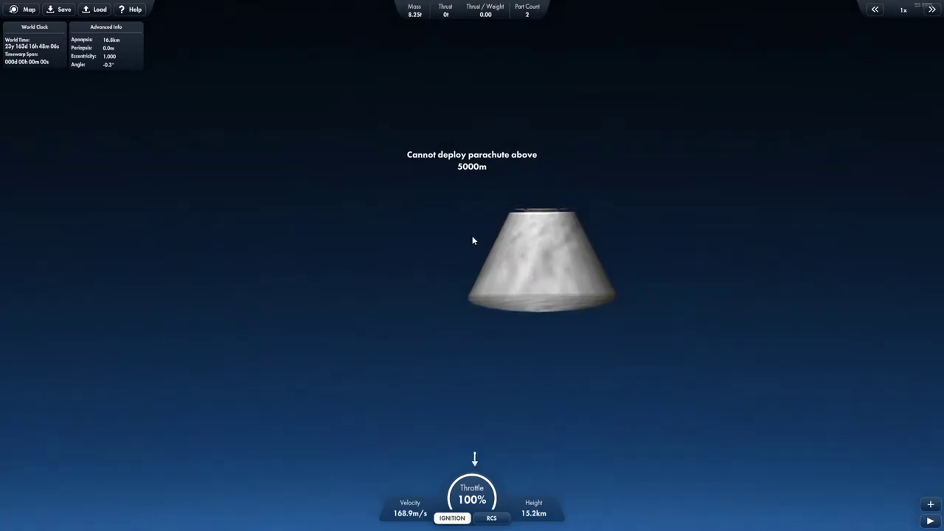
{"action": "left_click", "coordinate": [525, 270]}
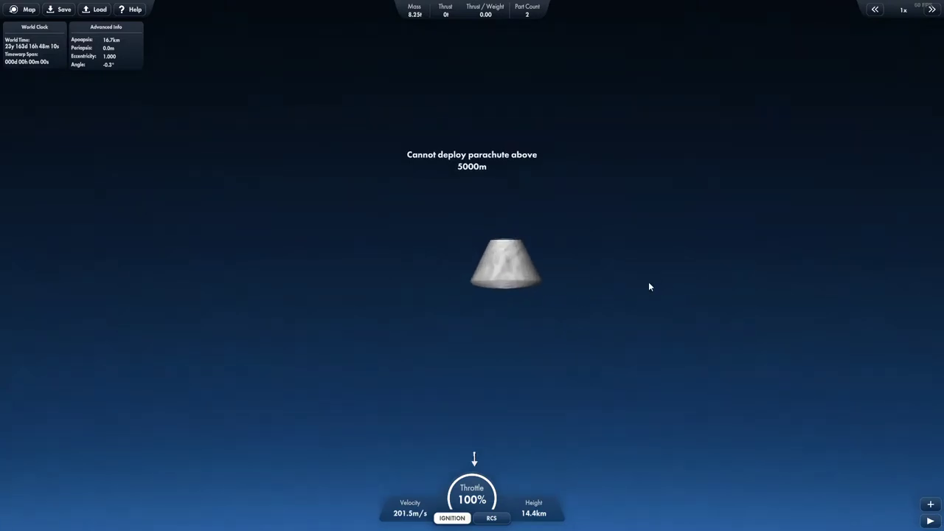
Raise time acceleration to 10x during the descent.
{"action": "scroll", "coordinate": [615, 274], "scroll_direction": "down", "scroll_amount": 10}
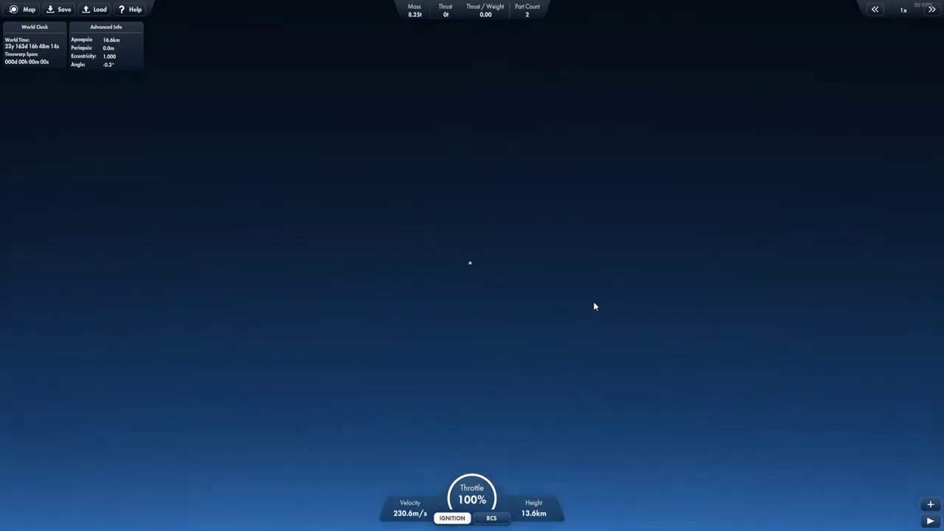
{"action": "scroll", "coordinate": [595, 302], "scroll_direction": "up", "scroll_amount": 10}
{"action": "key", "text": "period"}
{"action": "key", "text": "period"}
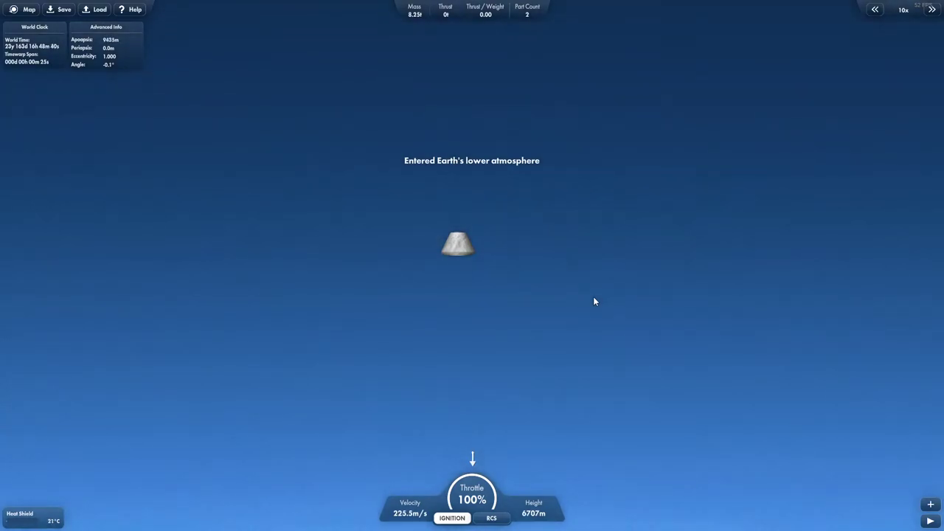
Deploy the parachute, warp time, and drop the heat shield before touchdown.
{"action": "key", "text": "comma"}
{"action": "key", "text": "comma"}
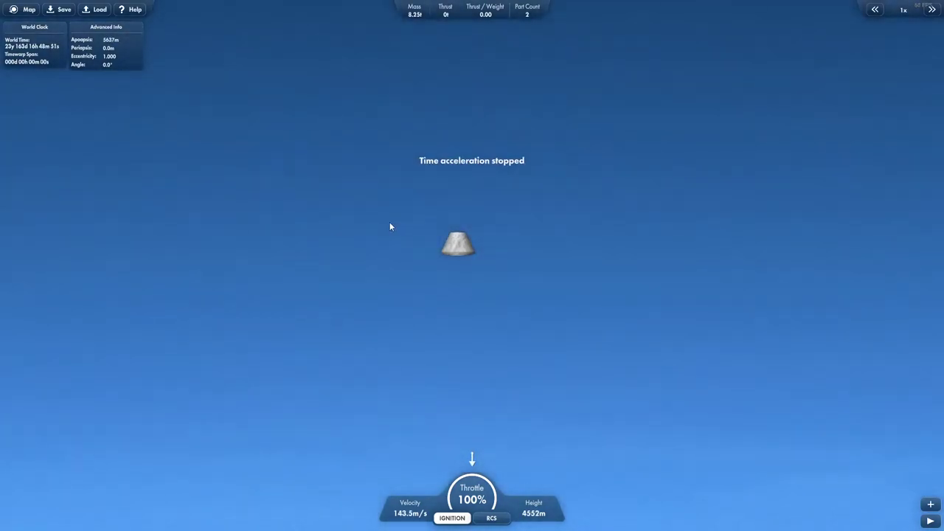
{"action": "key", "text": "space"}
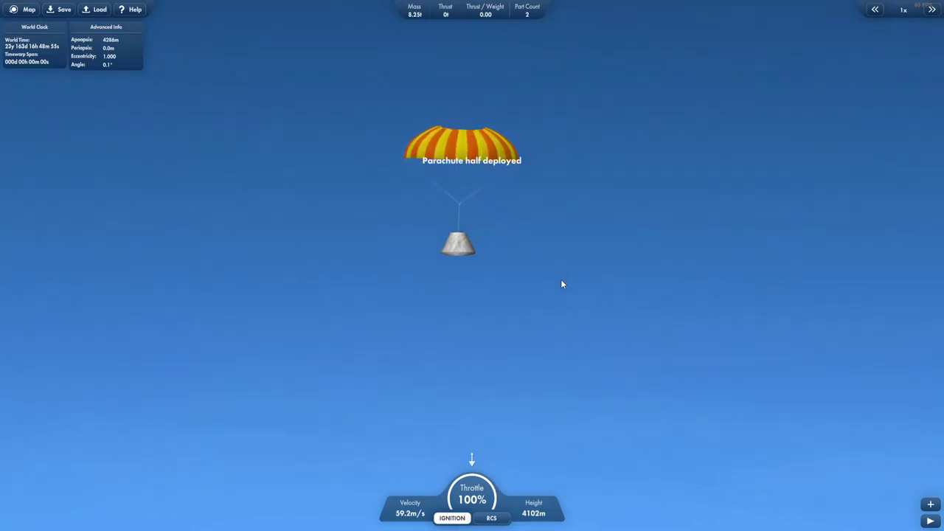
{"action": "key", "text": "period"}
{"action": "key", "text": "period"}
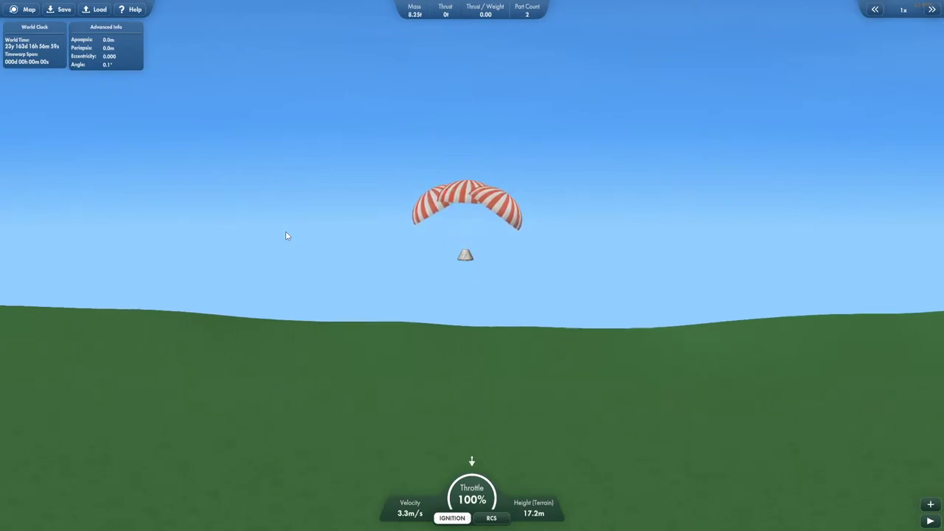
{"action": "scroll", "coordinate": [369, 258], "scroll_direction": "up", "scroll_amount": 5}
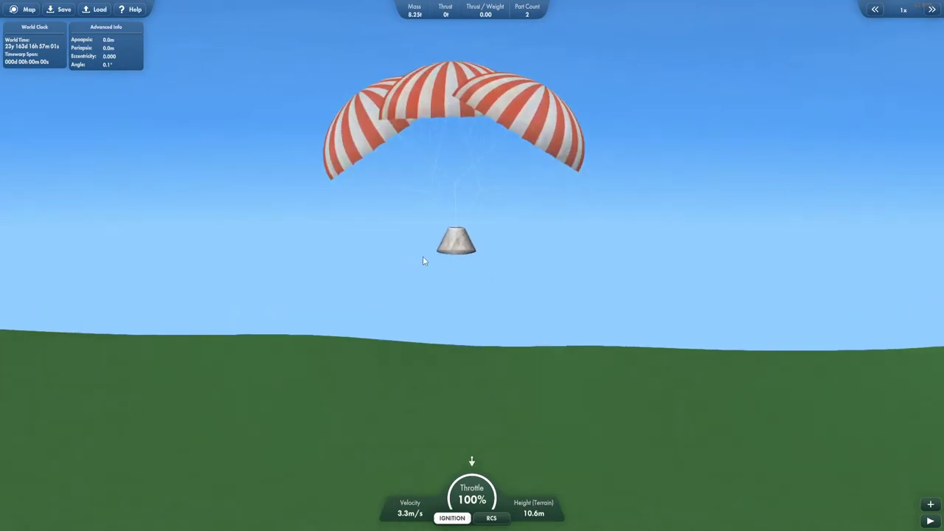
{"action": "key", "text": "space"}
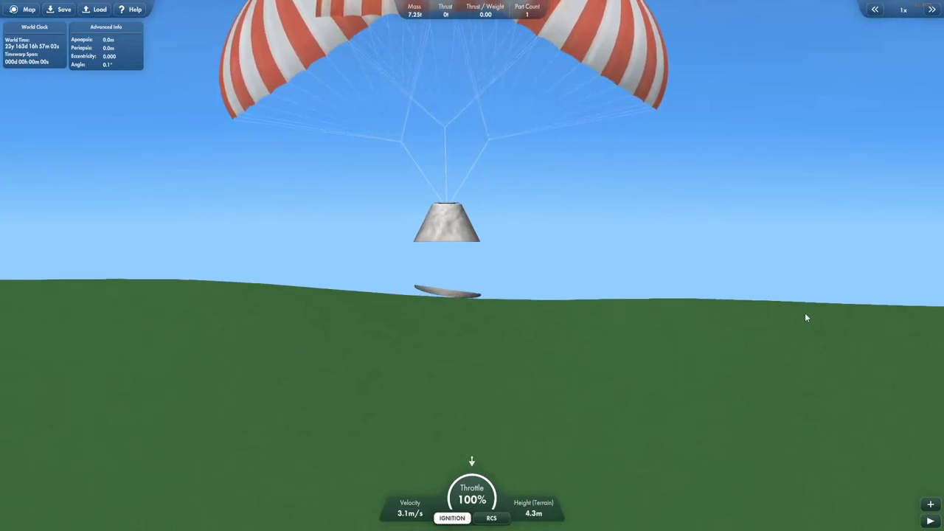
{"action": "scroll", "coordinate": [561, 174], "scroll_direction": "up", "scroll_amount": 5}
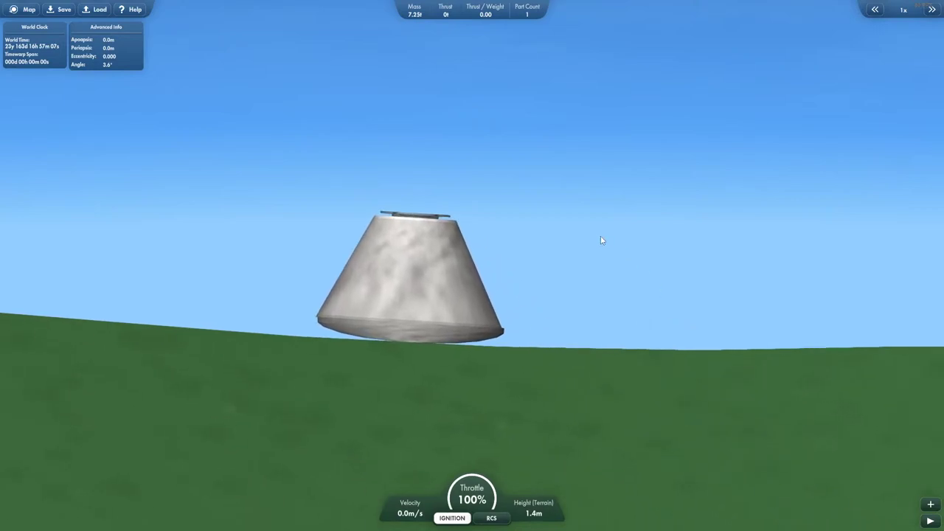
Exit to the Space Center, then the main menu, and close the game.
{"action": "key", "text": "Escape"}
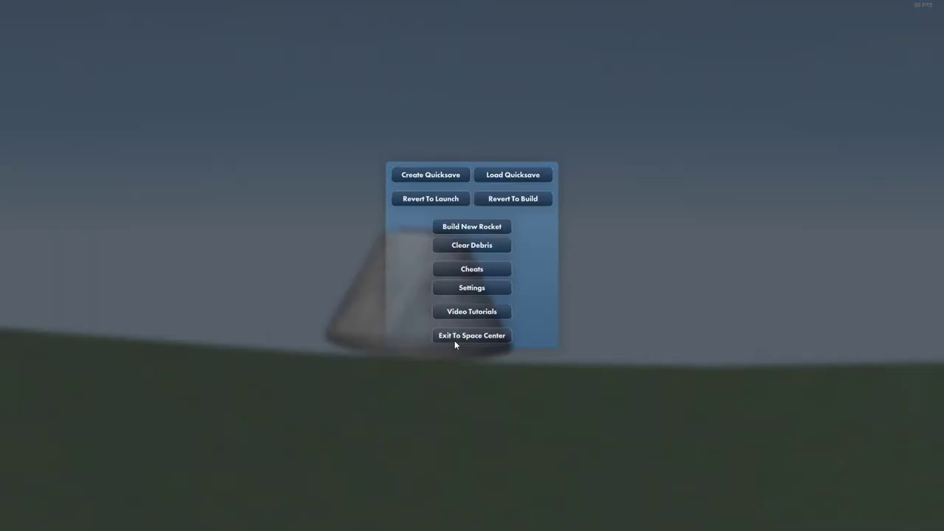
{"action": "left_click", "coordinate": [455, 337]}
{"action": "key", "text": "Escape"}
{"action": "left_click", "coordinate": [463, 288]}
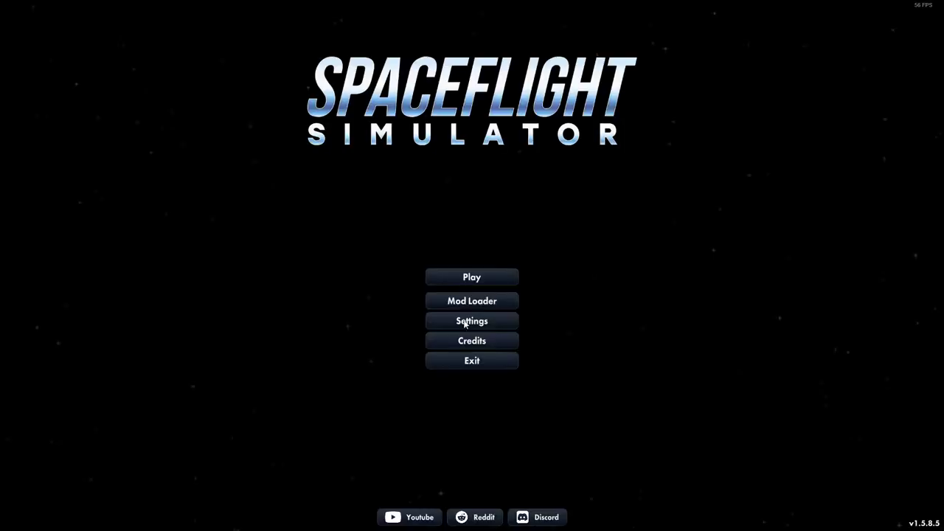
{"action": "left_click", "coordinate": [472, 361]}
{"action": "left_click", "coordinate": [523, 270]}
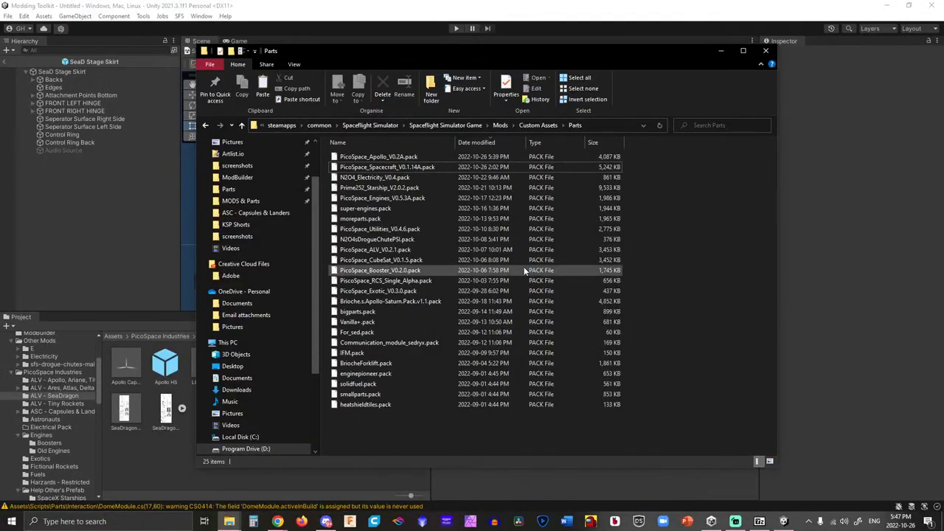
Bring Unity to the front and close the SFS Part Pack Mod Builder window.
{"action": "left_click", "coordinate": [534, 4]}
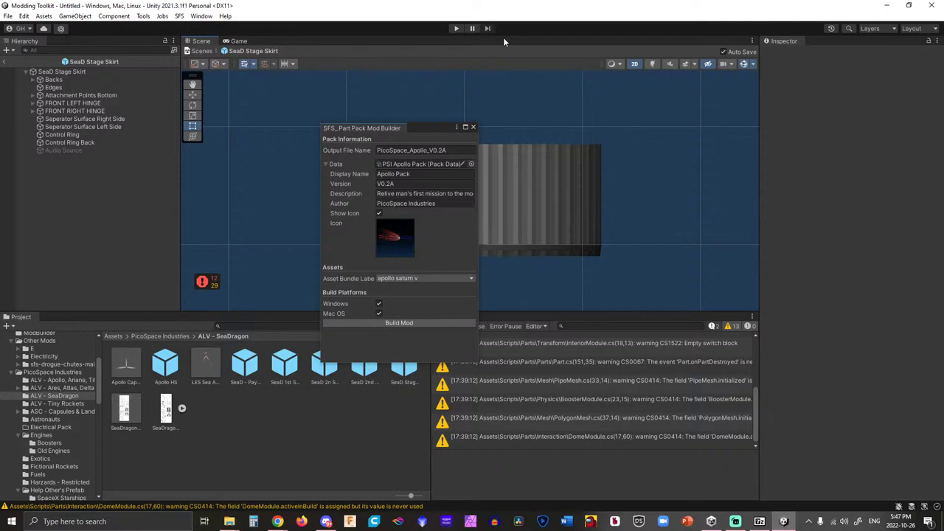
{"action": "left_click", "coordinate": [473, 126]}
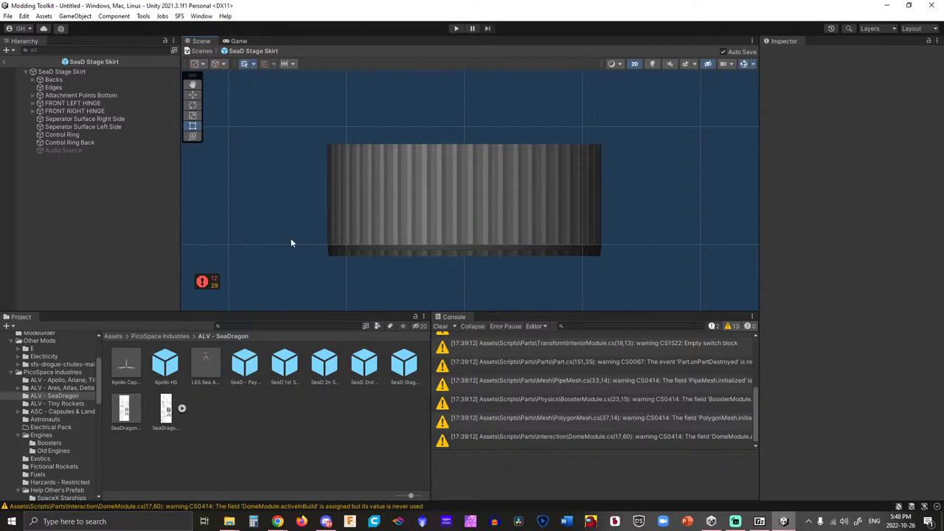
Open the LES Sea Apollo prefab and collapse the Booster and Jettison entries.
{"action": "double_click", "coordinate": [203, 365]}
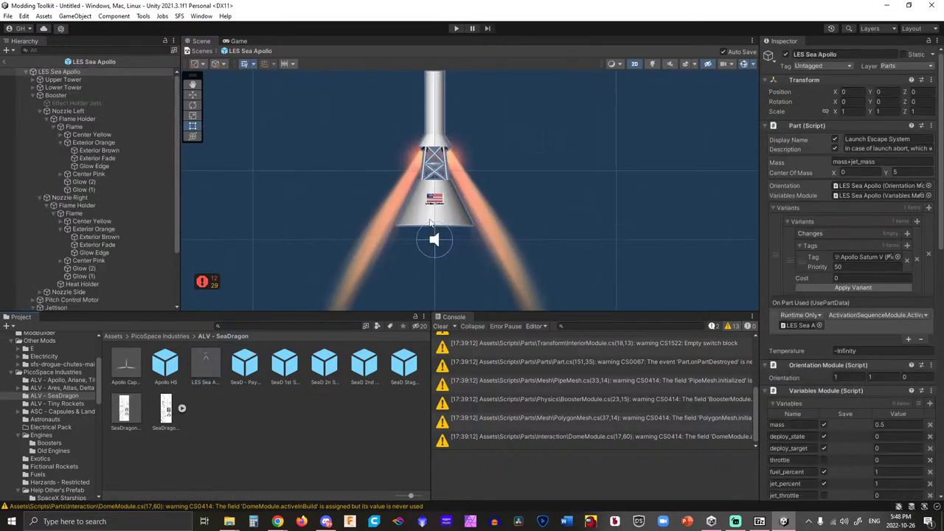
{"action": "left_click", "coordinate": [32, 95]}
{"action": "left_click", "coordinate": [33, 111]}
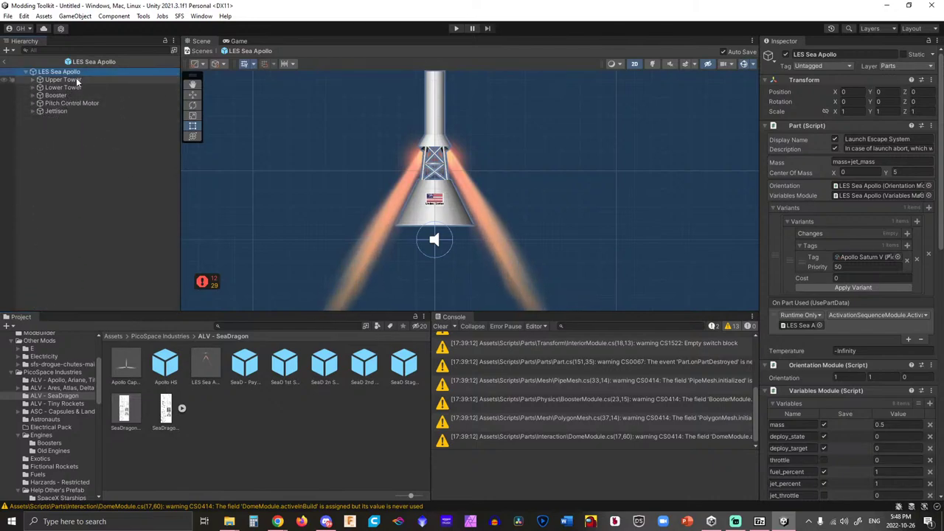
Set the Booster's Surface For Cover to Upper Tower.
{"action": "left_click", "coordinate": [70, 96]}
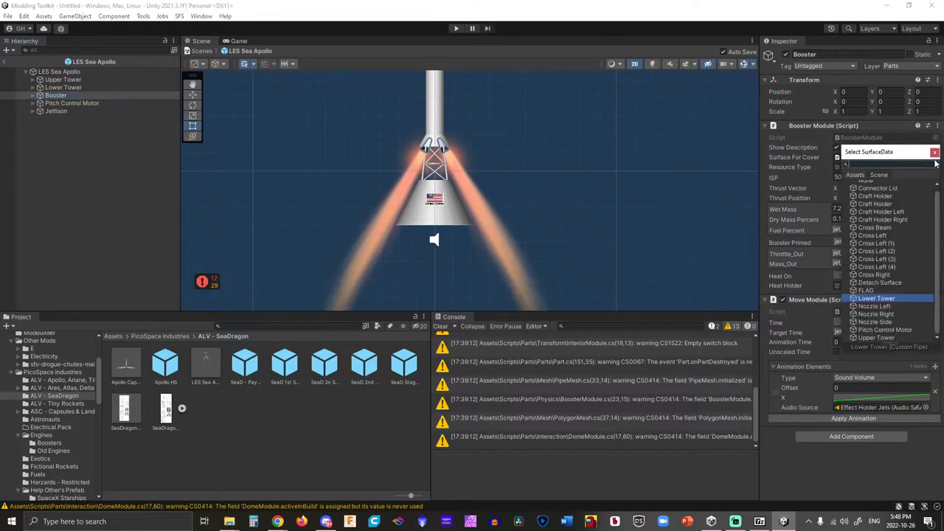
{"action": "left_click", "coordinate": [936, 157]}
{"action": "left_click", "coordinate": [875, 337]}
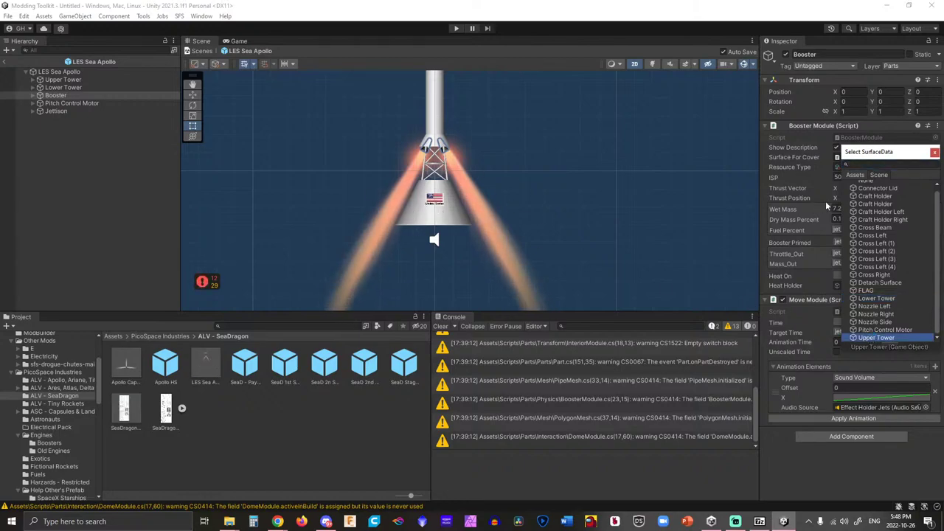
{"action": "left_click", "coordinate": [867, 149]}
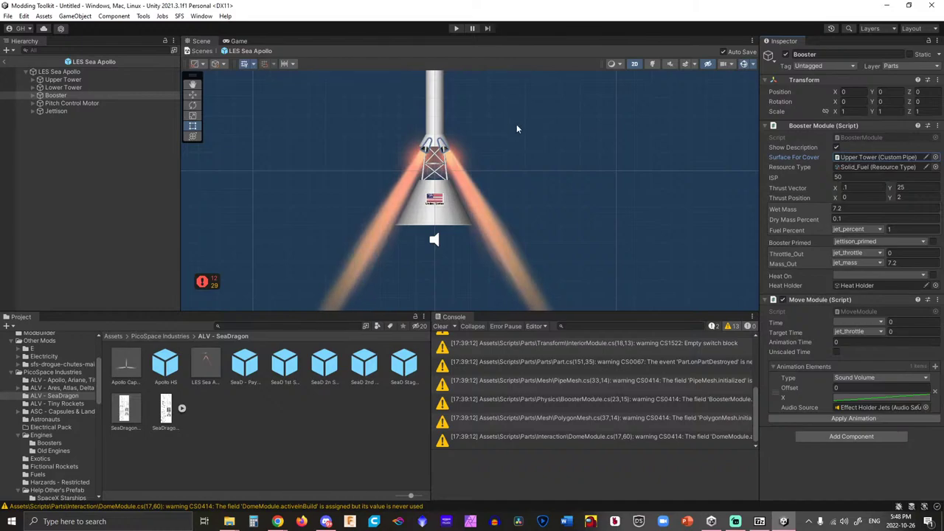
{"action": "scroll", "coordinate": [516, 124], "scroll_direction": "up", "scroll_amount": 3}
{"action": "middle_click_drag", "start_coordinate": [518, 125], "coordinate": [547, 183]}
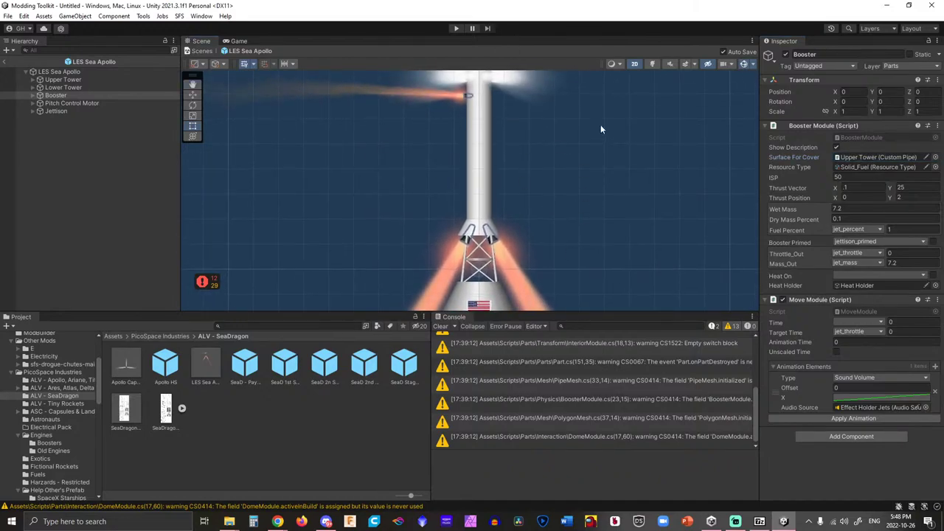
{"action": "scroll", "coordinate": [591, 122], "scroll_direction": "down", "scroll_amount": 3}
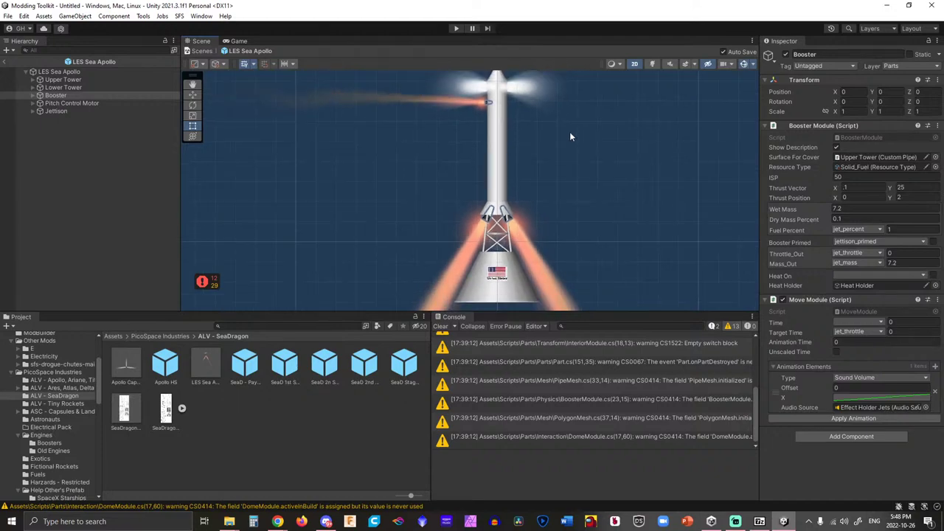
{"action": "middle_click_drag", "start_coordinate": [596, 160], "coordinate": [468, 188]}
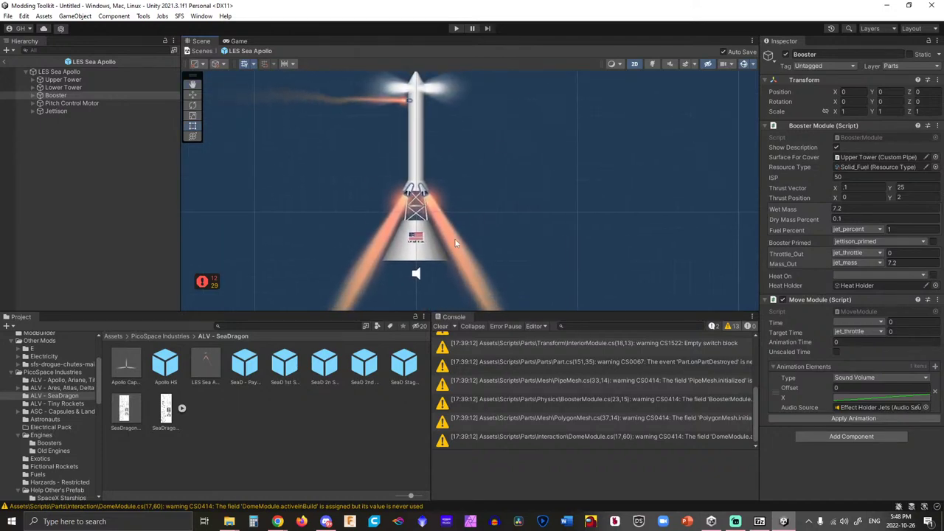
{"action": "left_click", "coordinate": [488, 208]}
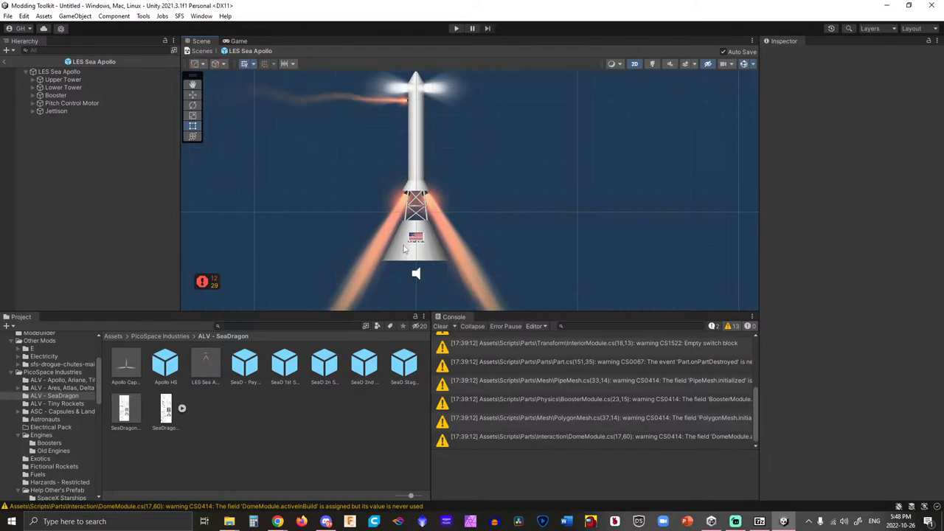
Select the LES Sea Apollo root and change its Center Of Mass Y from 5 to 2.
{"action": "left_click", "coordinate": [85, 72]}
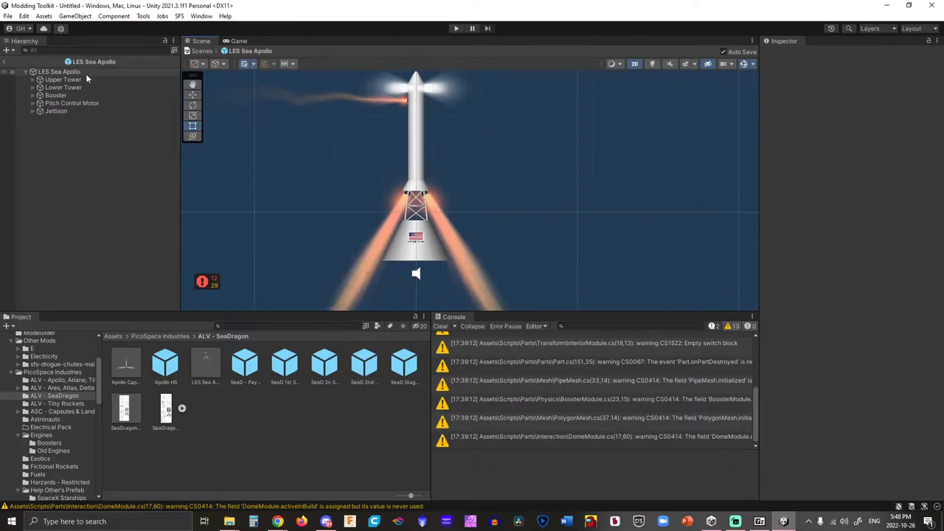
{"action": "scroll", "coordinate": [878, 204], "scroll_direction": "down", "scroll_amount": 10}
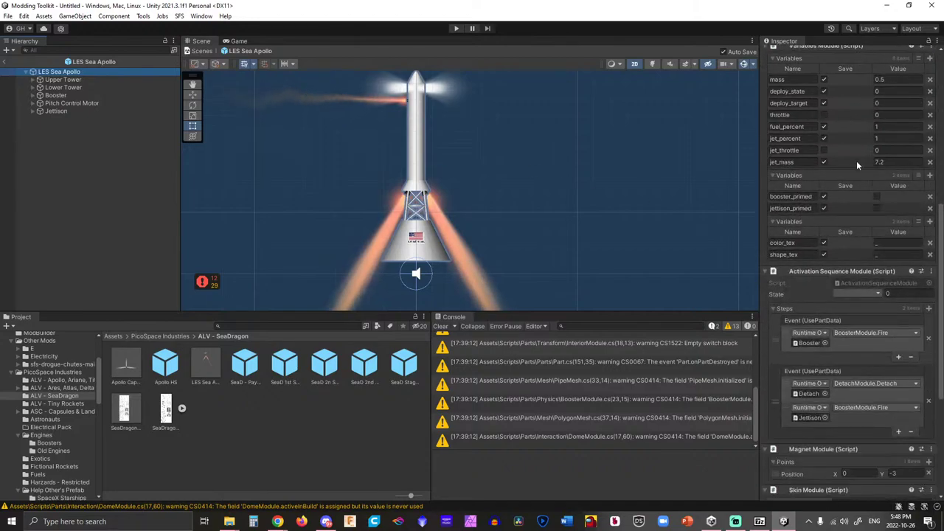
{"action": "scroll", "coordinate": [856, 161], "scroll_direction": "down", "scroll_amount": 5}
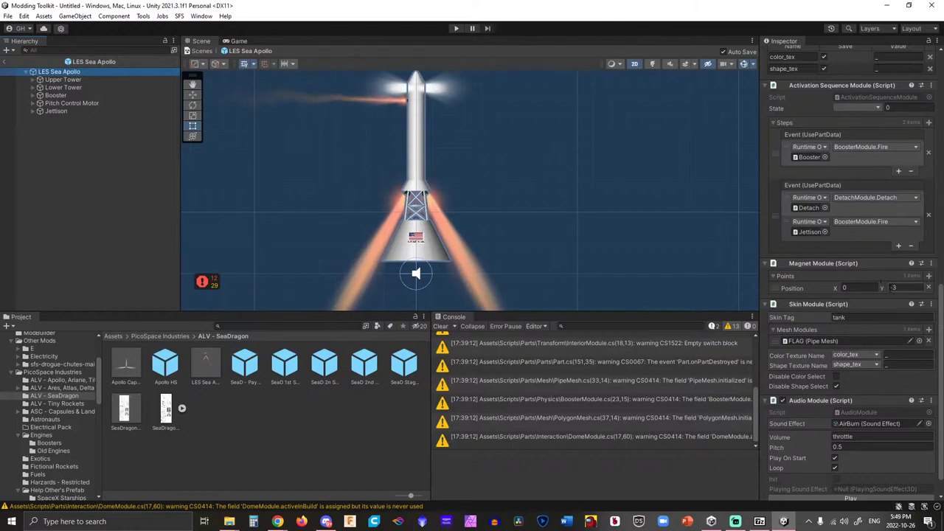
{"action": "scroll", "coordinate": [474, 227], "scroll_direction": "up", "scroll_amount": 2}
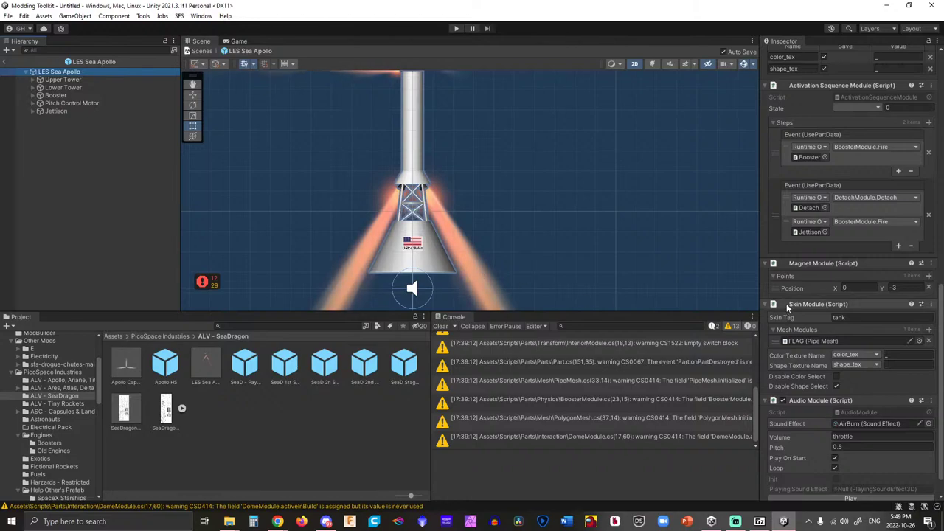
{"action": "scroll", "coordinate": [788, 309], "scroll_direction": "down", "scroll_amount": 1}
{"action": "scroll", "coordinate": [788, 307], "scroll_direction": "up", "scroll_amount": 10}
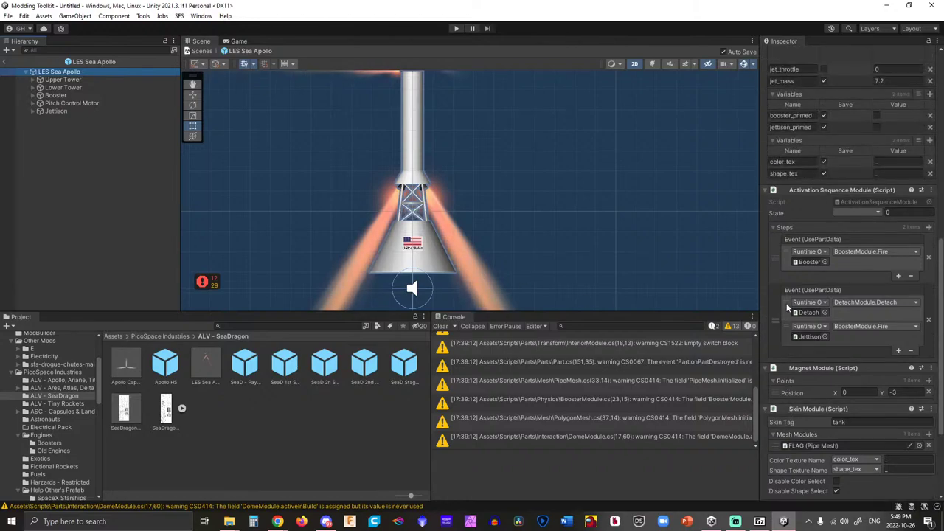
{"action": "scroll", "coordinate": [787, 301], "scroll_direction": "up", "scroll_amount": 9}
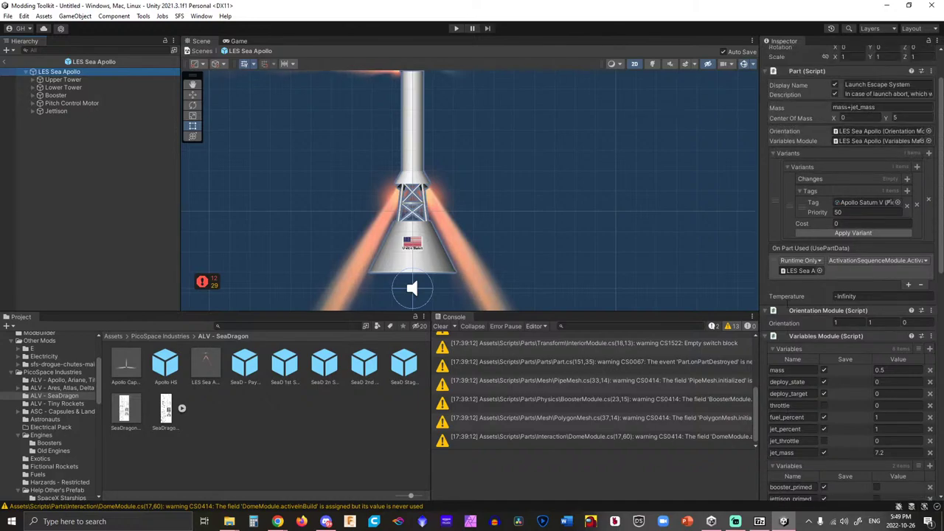
{"action": "scroll", "coordinate": [788, 302], "scroll_direction": "down", "scroll_amount": 9}
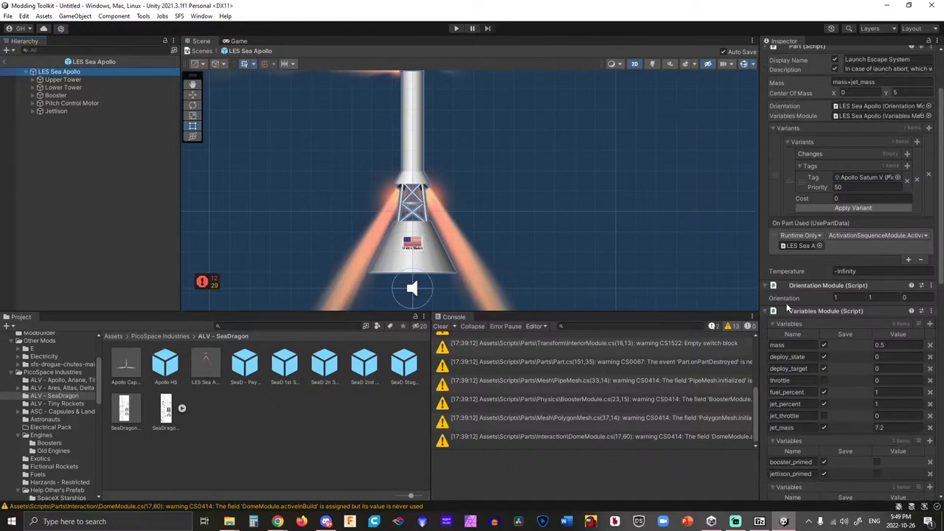
{"action": "scroll", "coordinate": [788, 303], "scroll_direction": "down", "scroll_amount": 3}
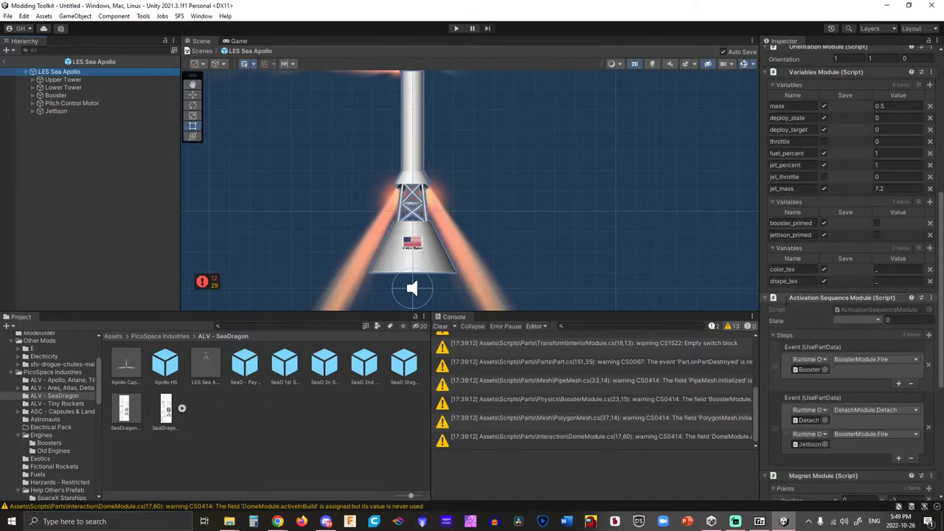
{"action": "scroll", "coordinate": [786, 300], "scroll_direction": "down", "scroll_amount": 3}
{"action": "scroll", "coordinate": [787, 301], "scroll_direction": "down", "scroll_amount": 6}
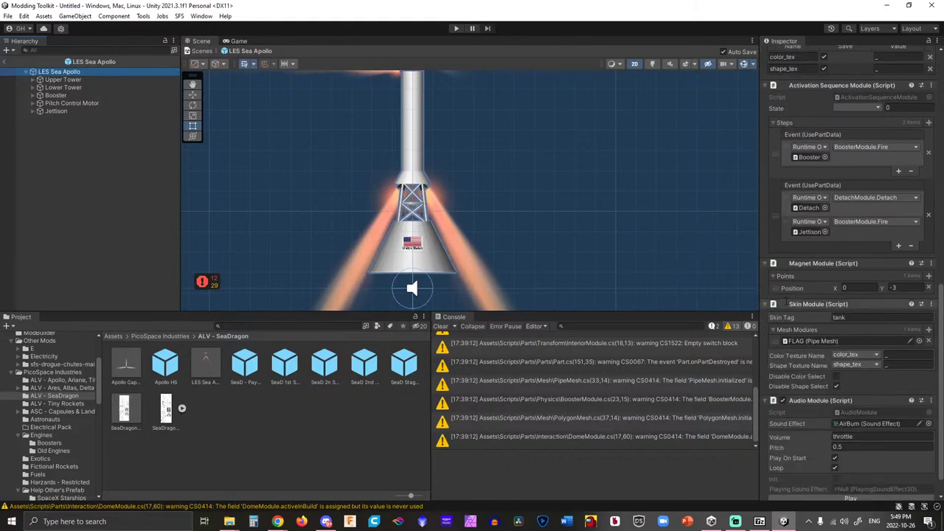
{"action": "scroll", "coordinate": [787, 300], "scroll_direction": "down", "scroll_amount": 2}
{"action": "scroll", "coordinate": [786, 300], "scroll_direction": "up", "scroll_amount": 8}
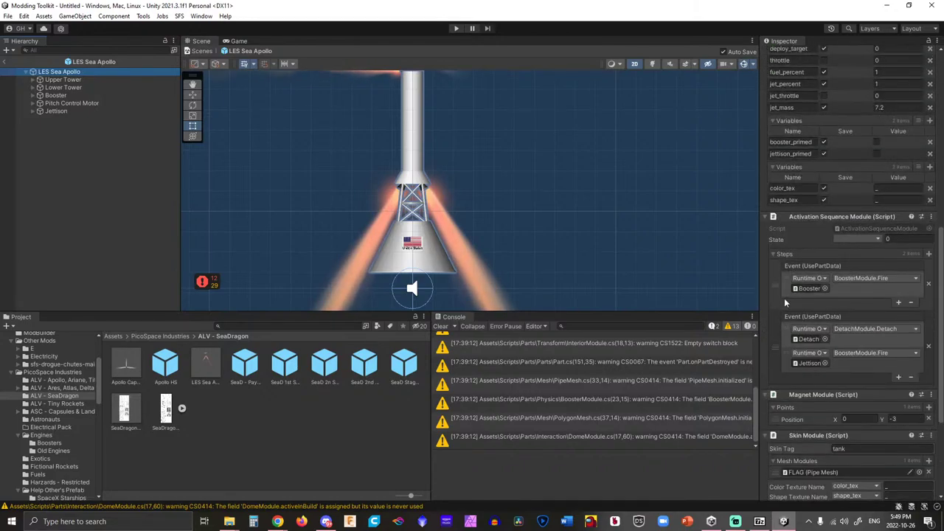
{"action": "scroll", "coordinate": [823, 290], "scroll_direction": "up", "scroll_amount": 7}
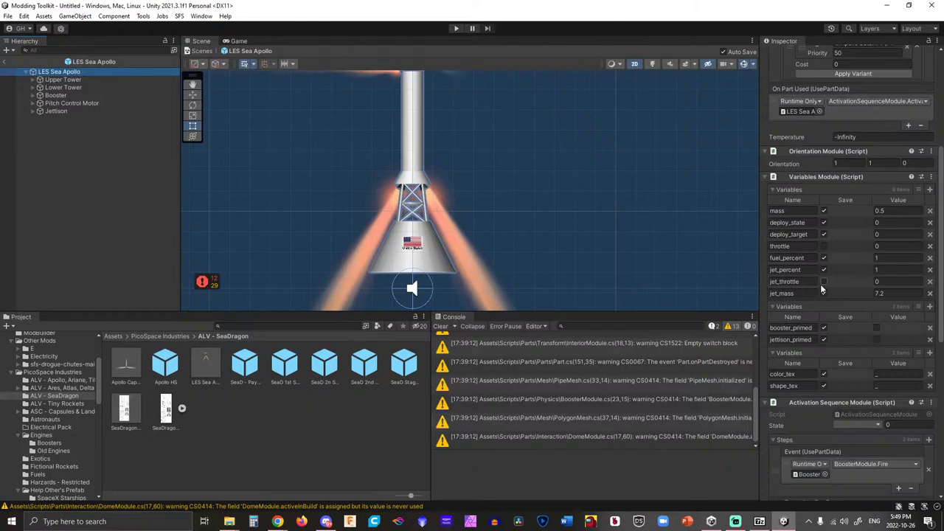
{"action": "scroll", "coordinate": [822, 290], "scroll_direction": "up", "scroll_amount": 6}
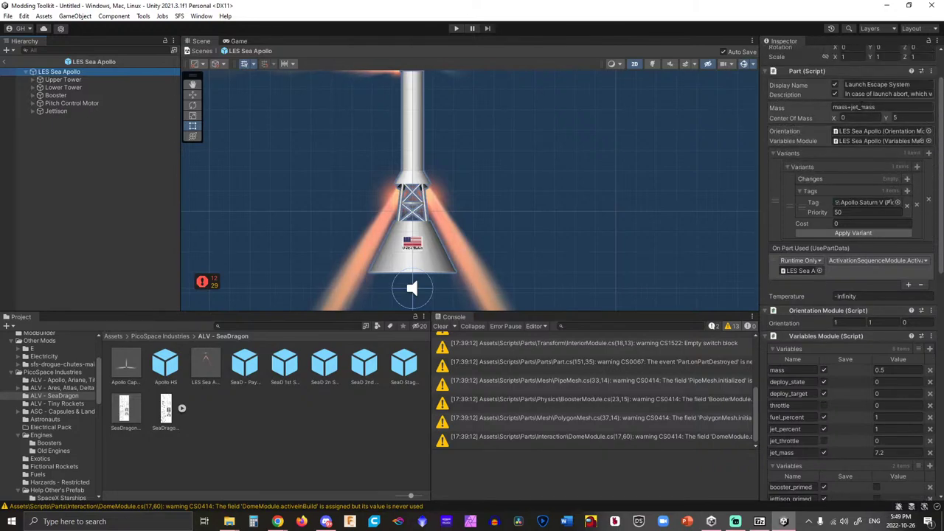
{"action": "scroll", "coordinate": [447, 168], "scroll_direction": "up", "scroll_amount": 2}
{"action": "scroll", "coordinate": [447, 168], "scroll_direction": "down", "scroll_amount": 3}
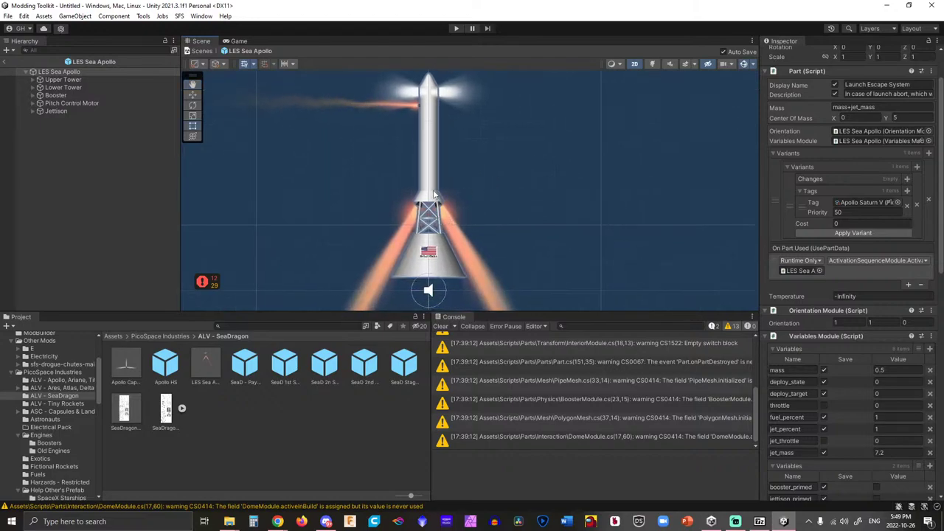
{"action": "left_click", "coordinate": [895, 118]}
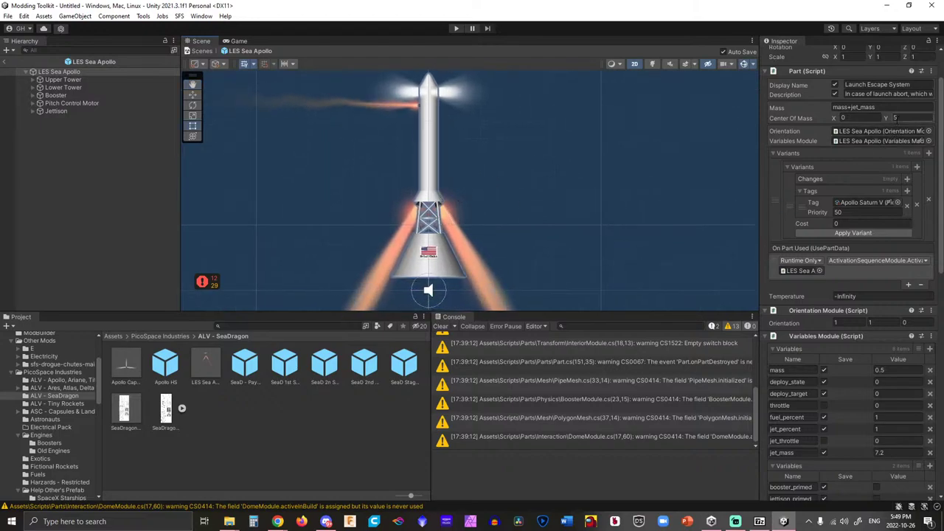
{"action": "type", "text": "2"}
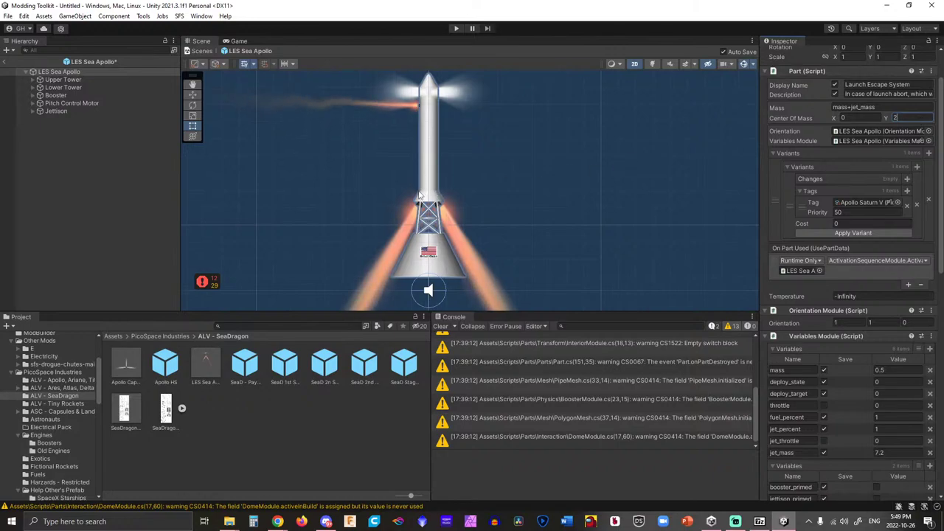
Open the SeaD 1st Stage Tank prefab from the Project panel.
{"action": "double_click", "coordinate": [245, 363]}
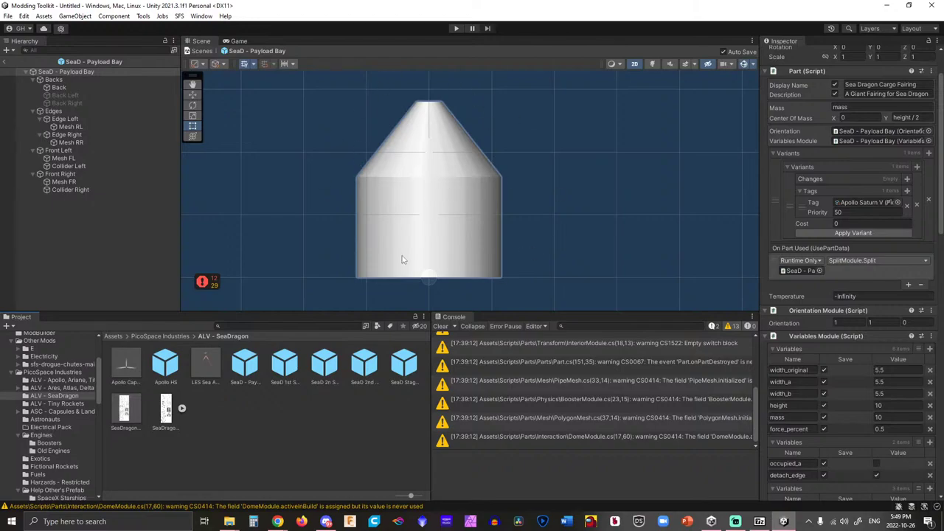
{"action": "left_click", "coordinate": [251, 366]}
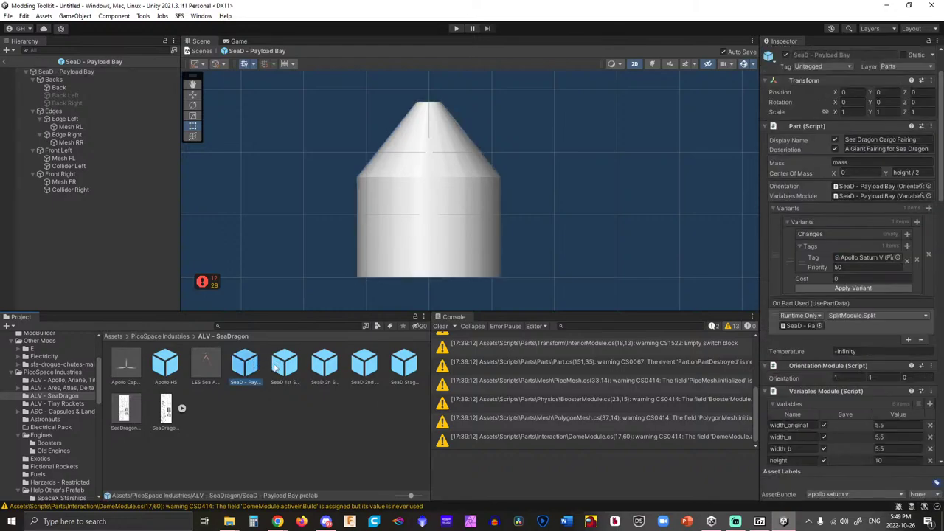
{"action": "left_click", "coordinate": [284, 369]}
{"action": "scroll", "coordinate": [411, 184], "scroll_direction": "down", "scroll_amount": 4}
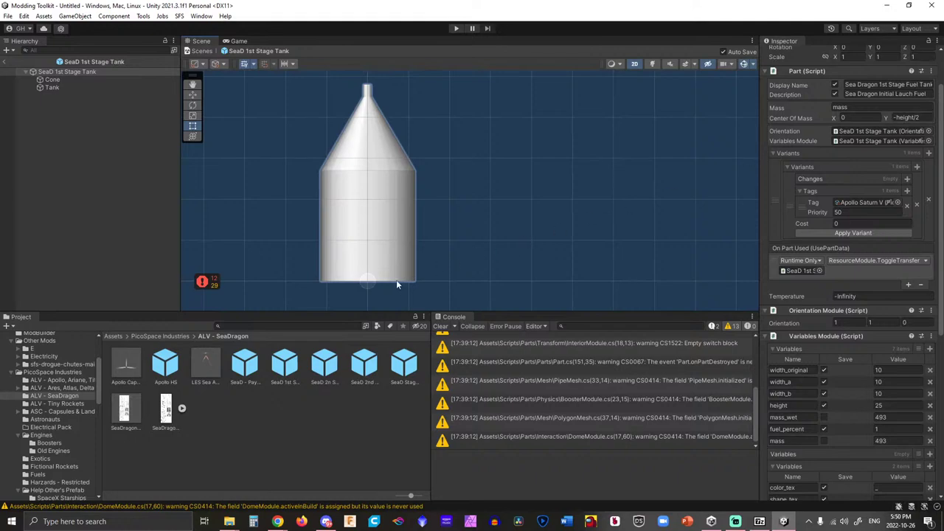
{"action": "scroll", "coordinate": [380, 287], "scroll_direction": "up", "scroll_amount": 2}
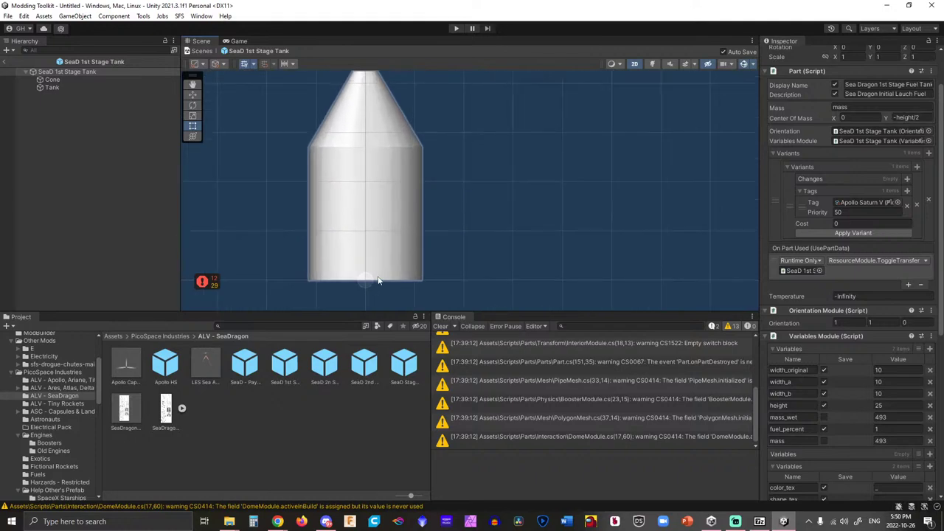
Inspect the tank body and cone to read their height points.
{"action": "left_click", "coordinate": [376, 265]}
{"action": "scroll", "coordinate": [816, 319], "scroll_direction": "up", "scroll_amount": 2}
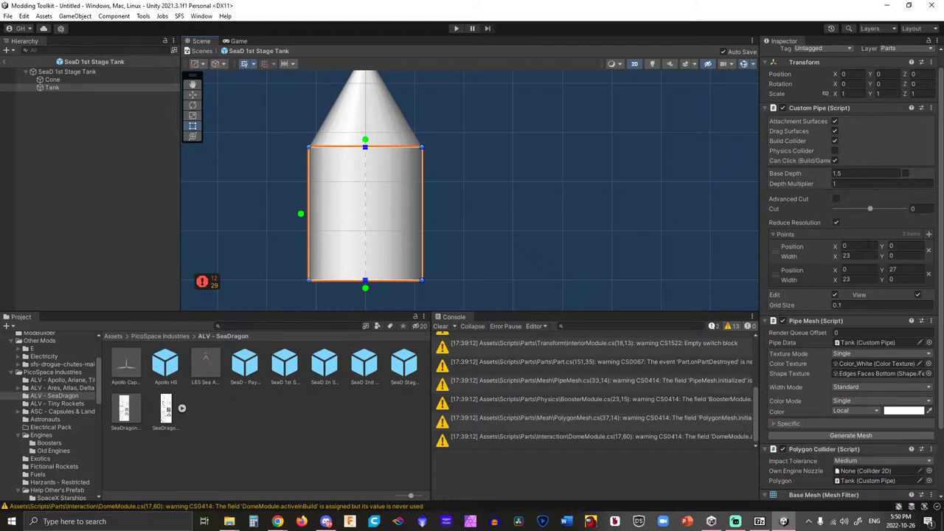
{"action": "left_click", "coordinate": [71, 71]}
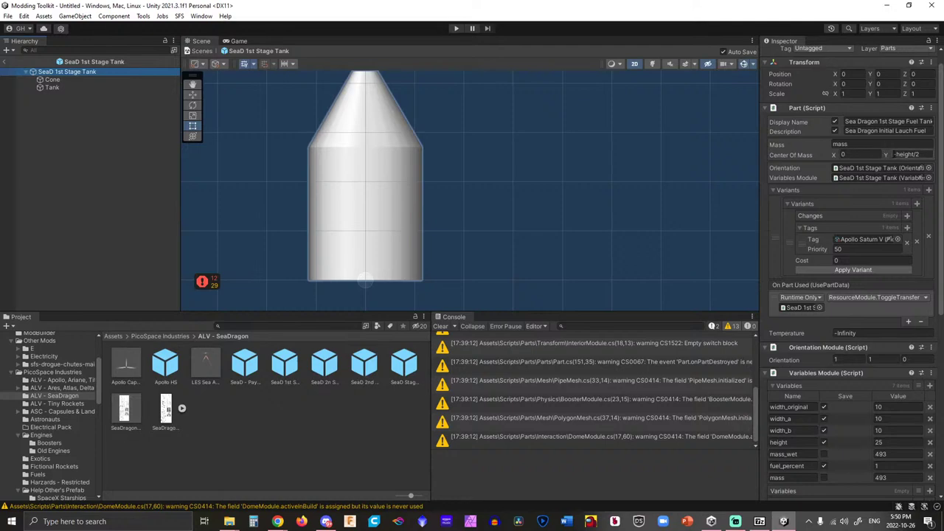
{"action": "left_click", "coordinate": [894, 154]}
{"action": "key", "text": "Return"}
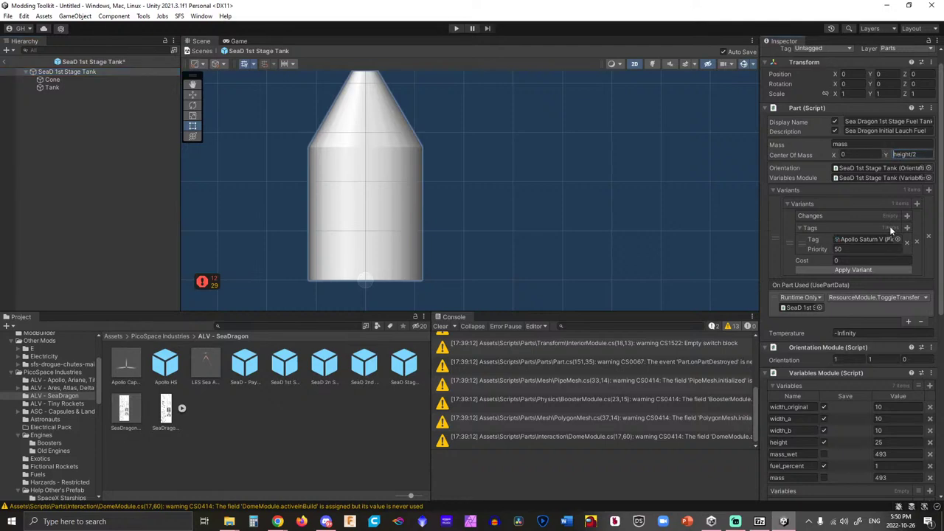
{"action": "left_click", "coordinate": [414, 198]}
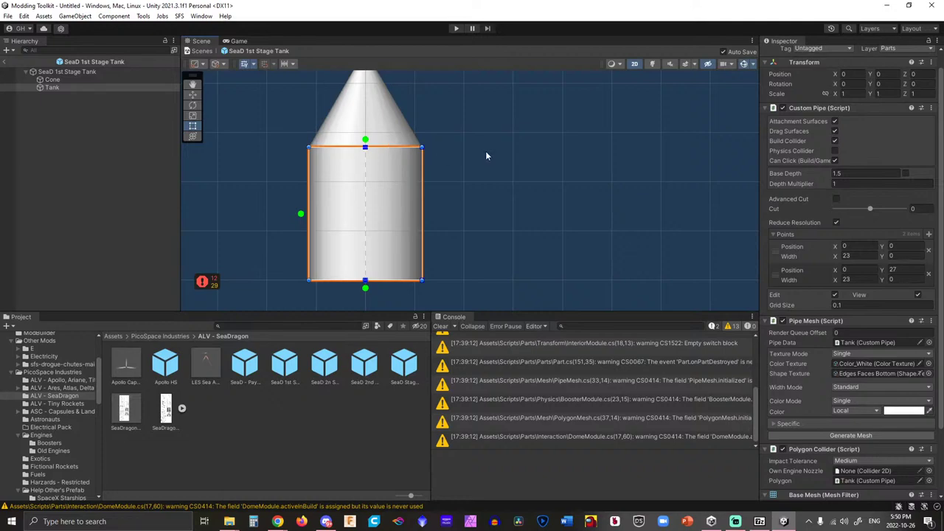
{"action": "mouse_move", "coordinate": [486, 155]}
{"action": "middle_mouse_down"}
{"action": "mouse_move", "coordinate": [509, 194]}
{"action": "mouse_move", "coordinate": [491, 173]}
{"action": "middle_mouse_up"}
{"action": "left_click", "coordinate": [411, 115]}
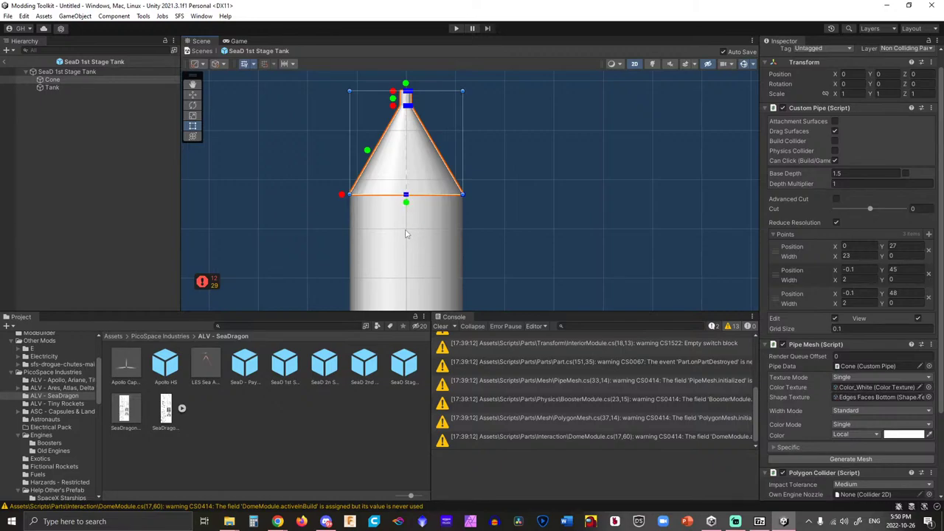
Set the tank root's Center Of Mass Y to 20 and recentre the view.
{"action": "left_click", "coordinate": [100, 74]}
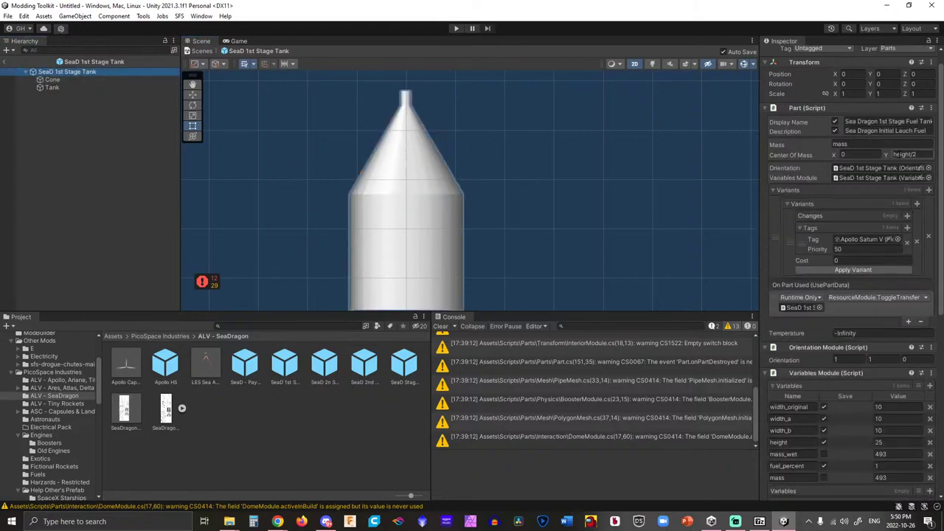
{"action": "left_click", "coordinate": [906, 154]}
{"action": "type", "text": "20"}
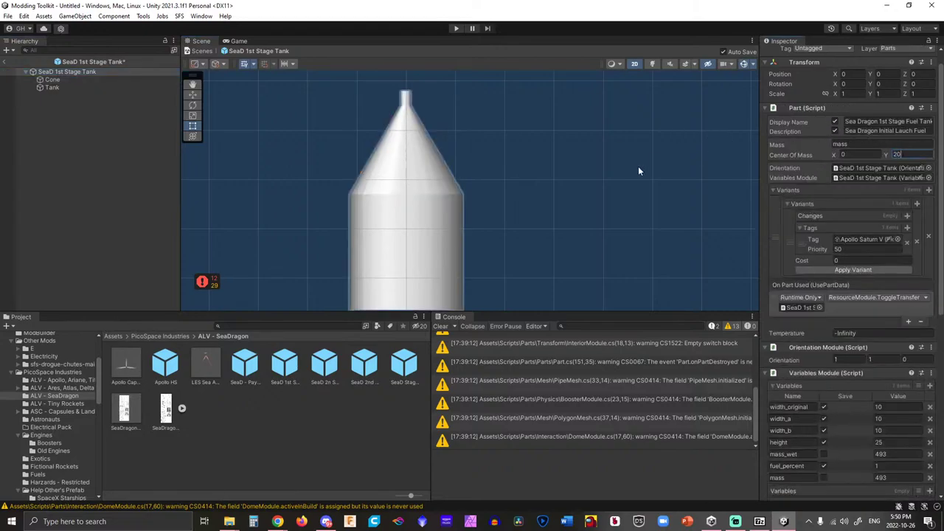
{"action": "left_click", "coordinate": [628, 167]}
{"action": "middle_click_drag", "start_coordinate": [628, 168], "coordinate": [560, 169]}
{"action": "left_click_drag", "start_coordinate": [558, 146], "coordinate": [569, 149]}
{"action": "key", "text": "t"}
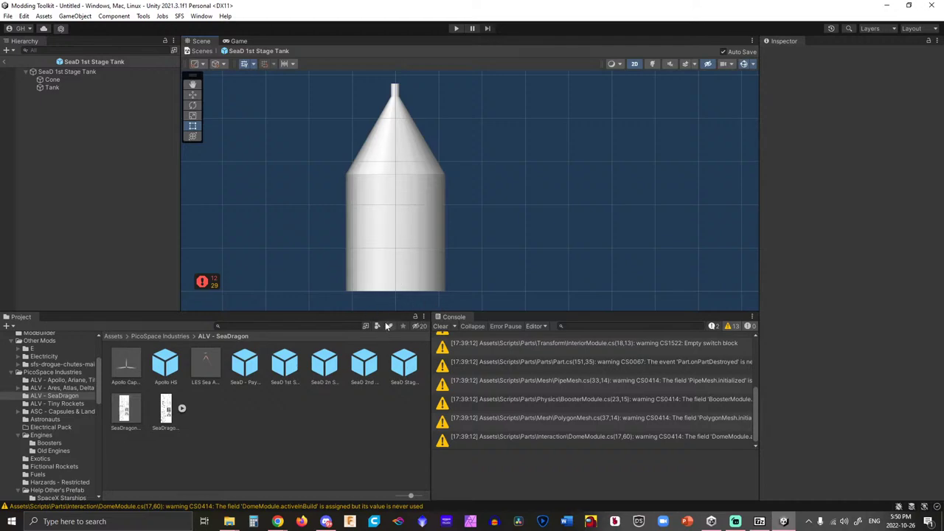
Open the SeaD 2n Stage Rockets prefab and set its Center Of Mass Y to 0.
{"action": "left_click", "coordinate": [278, 372]}
{"action": "left_click", "coordinate": [316, 372]}
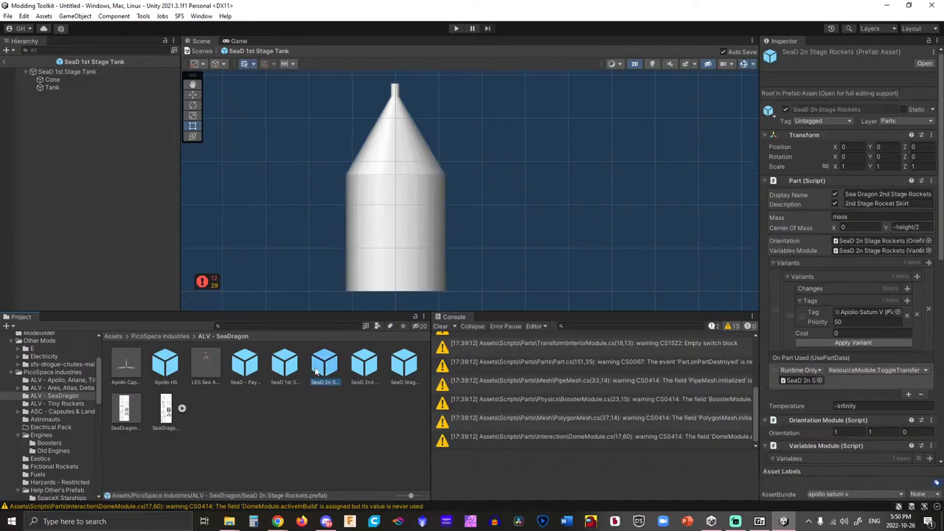
{"action": "double_click", "coordinate": [316, 373]}
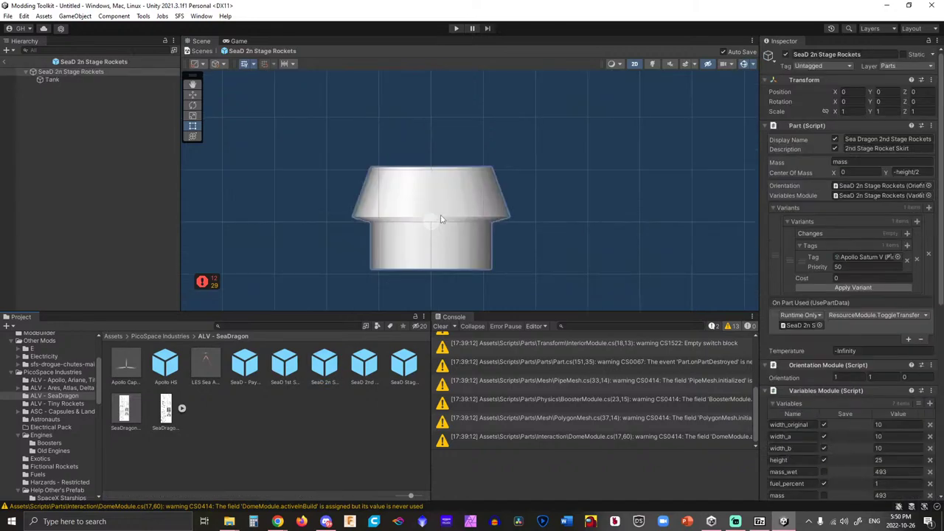
{"action": "left_click", "coordinate": [907, 172]}
{"action": "type", "text": "0"}
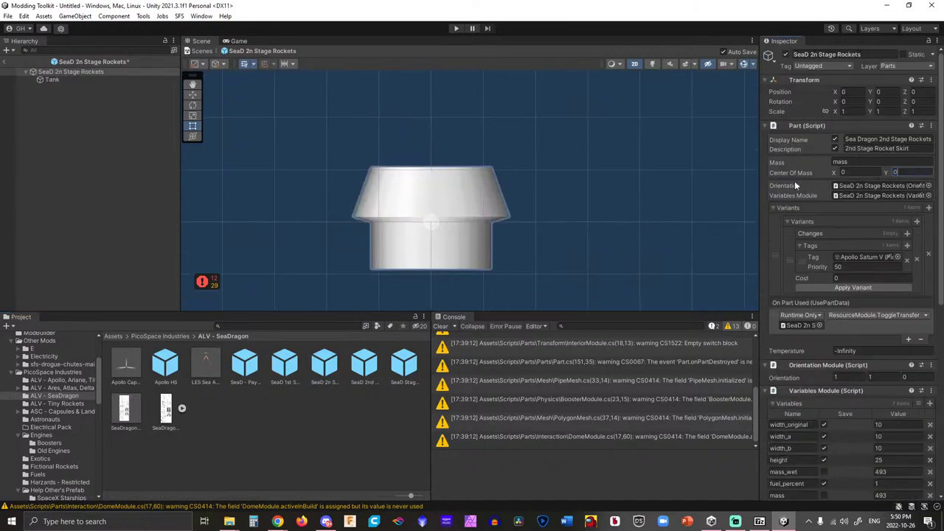
Open the SeaD 2nd Stage Tank prefab and set its Center Of Mass Y to 21.
{"action": "double_click", "coordinate": [361, 361]}
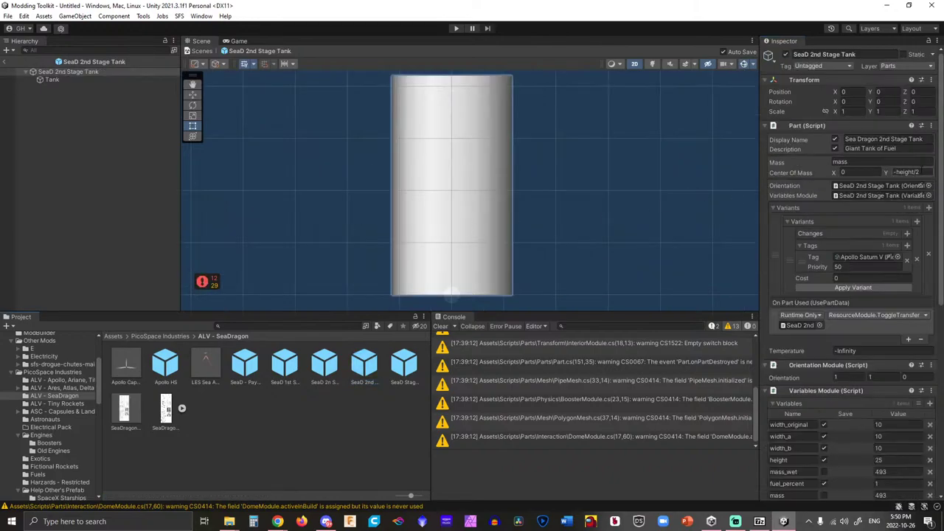
{"action": "left_click", "coordinate": [481, 148]}
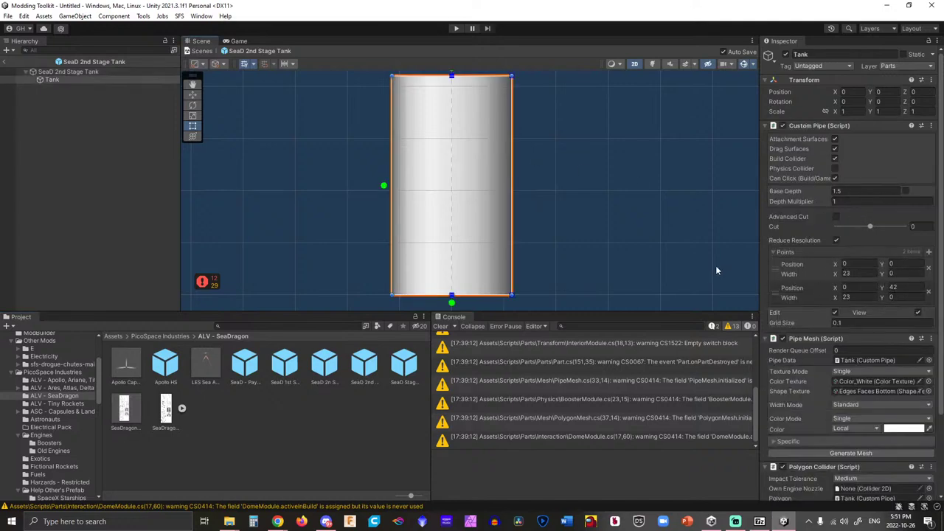
{"action": "left_click", "coordinate": [102, 73]}
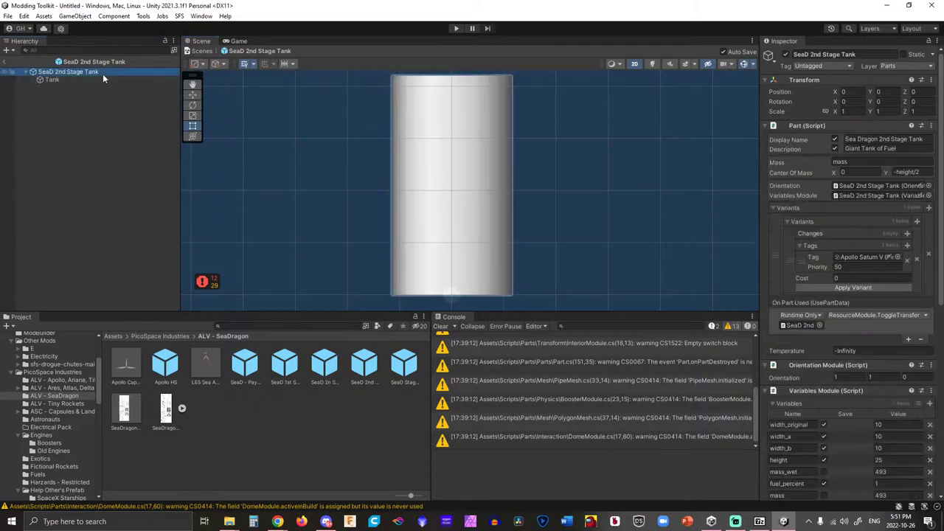
{"action": "left_click", "coordinate": [907, 172]}
{"action": "type", "text": "21"}
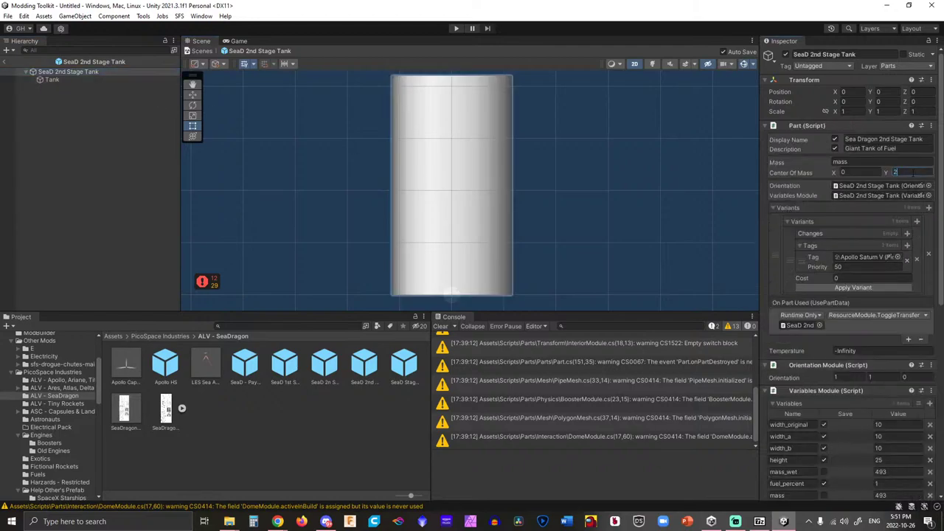
{"action": "left_click", "coordinate": [633, 188]}
Check the SeaD Stage Skirt's Back piece, then return to the SeaD 2nd Stage Tank prefab.
{"action": "double_click", "coordinate": [399, 366]}
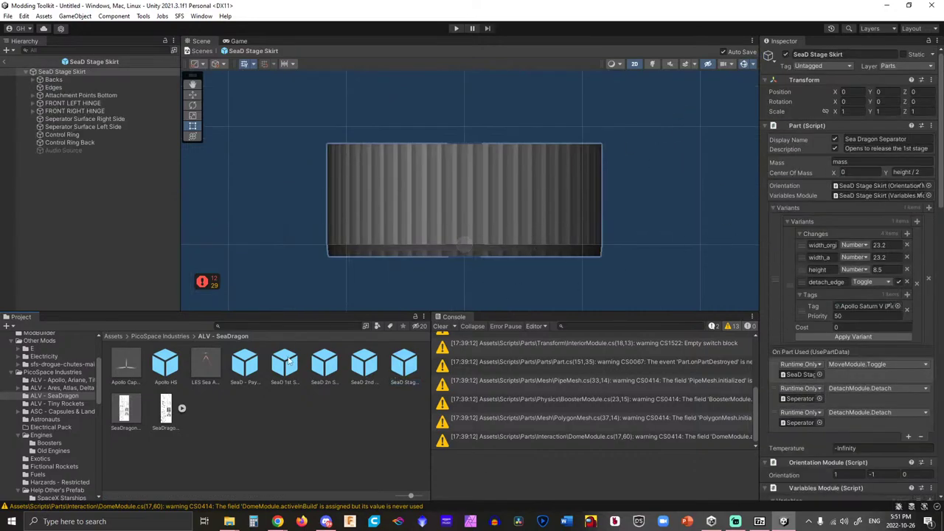
{"action": "left_click", "coordinate": [545, 188]}
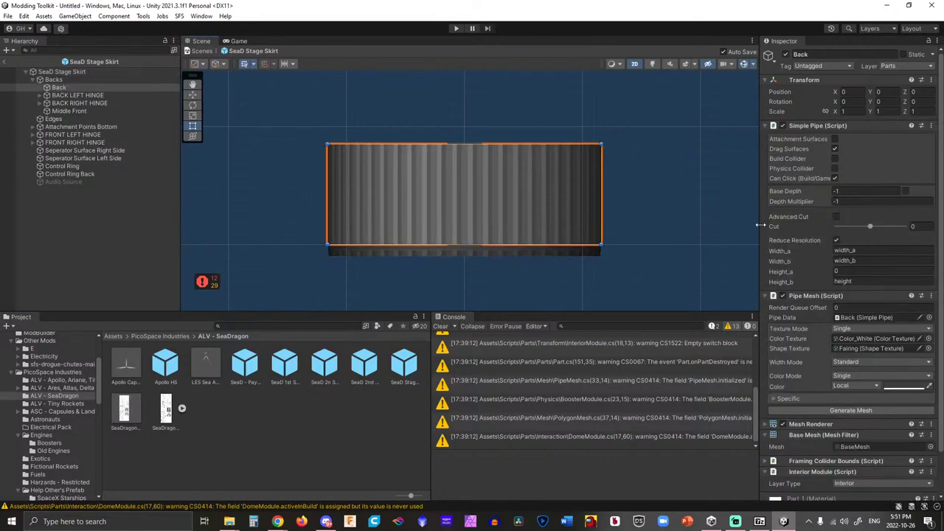
{"action": "left_click", "coordinate": [274, 230]}
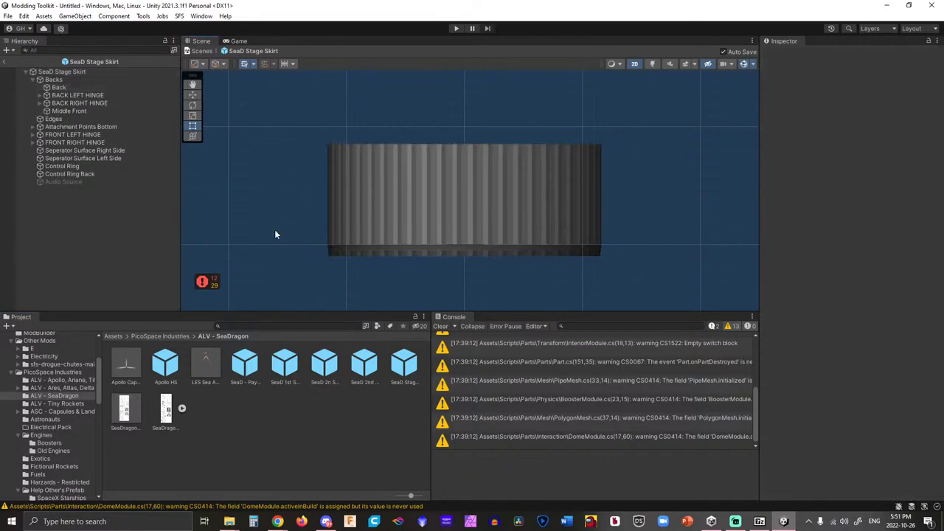
{"action": "left_click", "coordinate": [408, 361]}
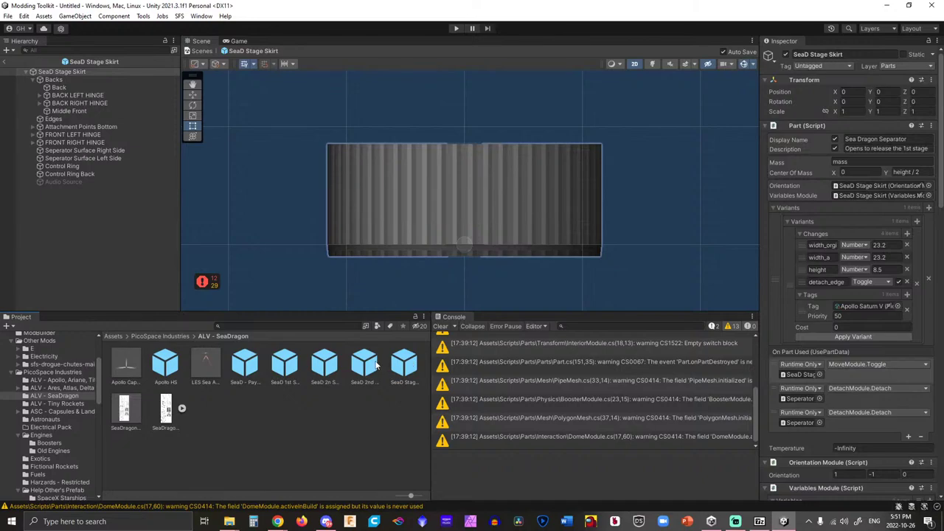
{"action": "double_click", "coordinate": [368, 363]}
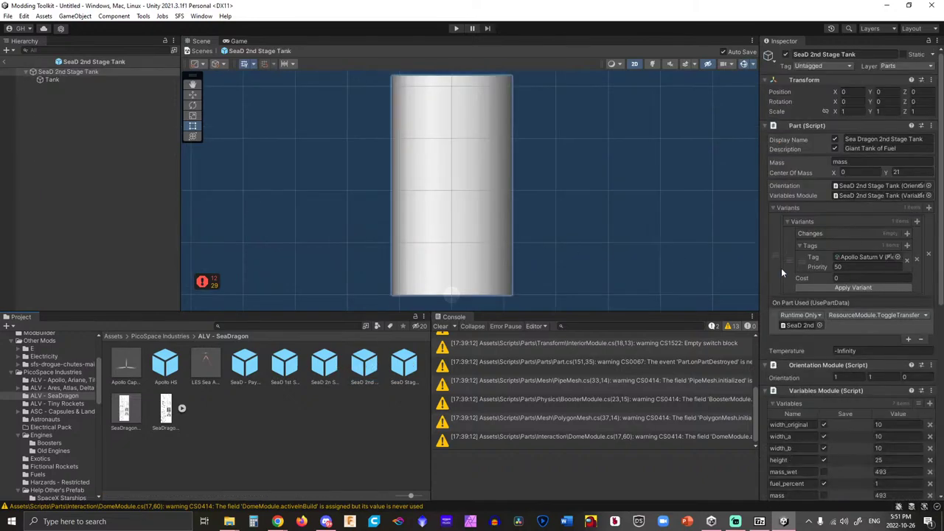
Set the 2nd Stage Tank's Magnet Module point Y positions to 0 and 42.
{"action": "scroll", "coordinate": [782, 268], "scroll_direction": "down", "scroll_amount": 10}
{"action": "scroll", "coordinate": [588, 210], "scroll_direction": "down", "scroll_amount": 2}
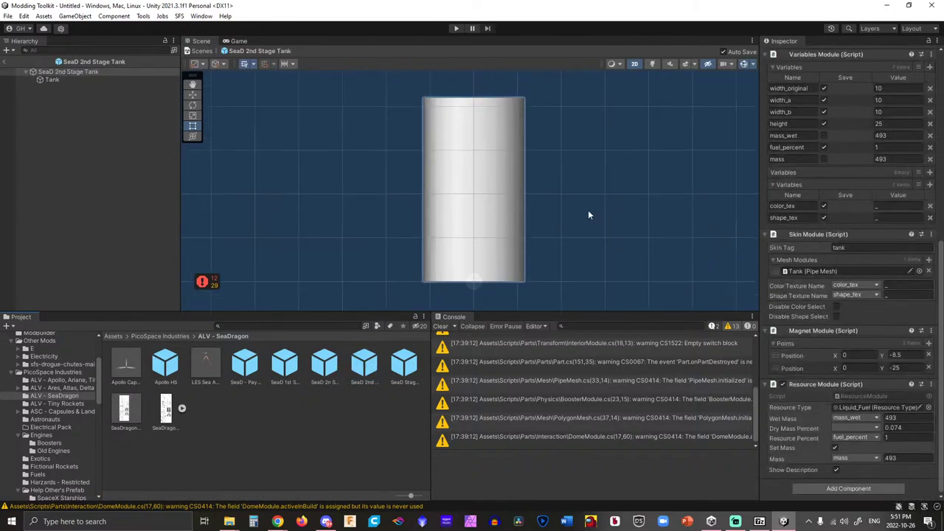
{"action": "scroll", "coordinate": [587, 209], "scroll_direction": "up", "scroll_amount": 1}
{"action": "left_click", "coordinate": [907, 355]}
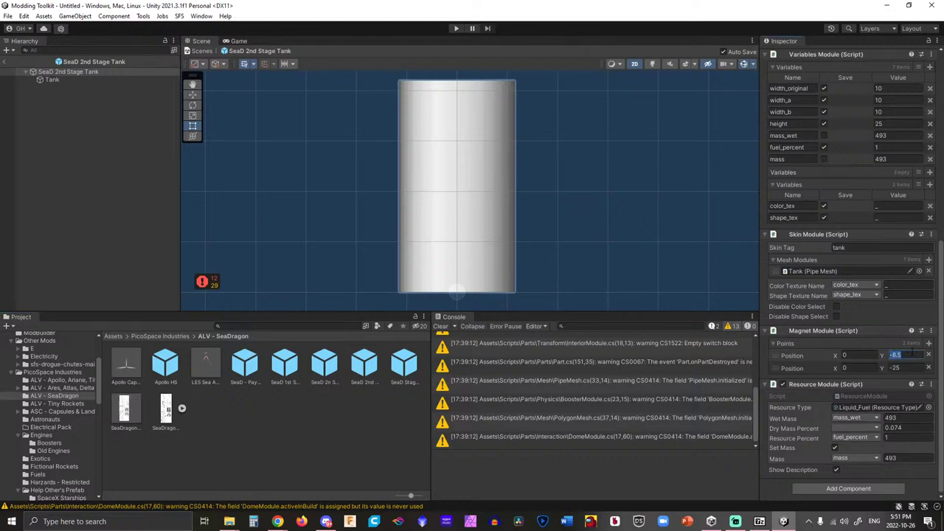
{"action": "type", "text": "0"}
{"action": "key", "text": "Tab"}
{"action": "key", "text": "Tab"}
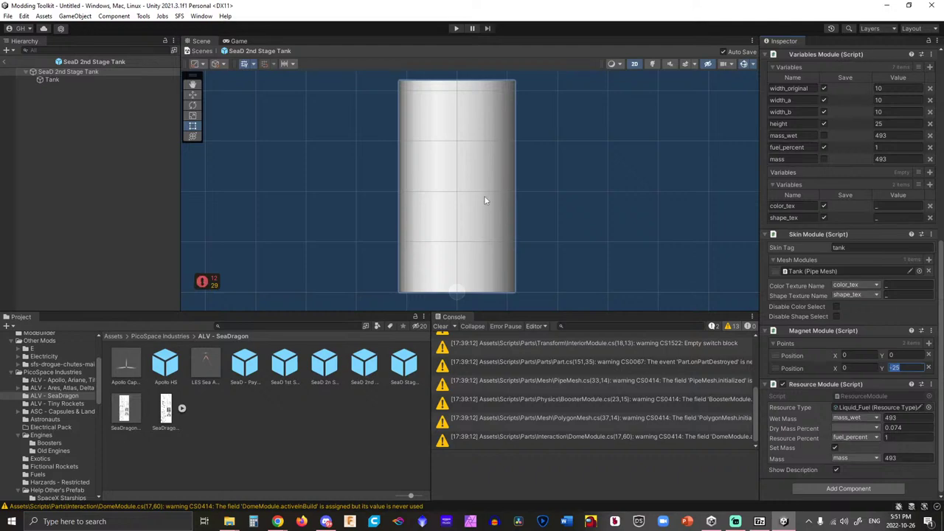
{"action": "scroll", "coordinate": [480, 91], "scroll_direction": "up", "scroll_amount": 6}
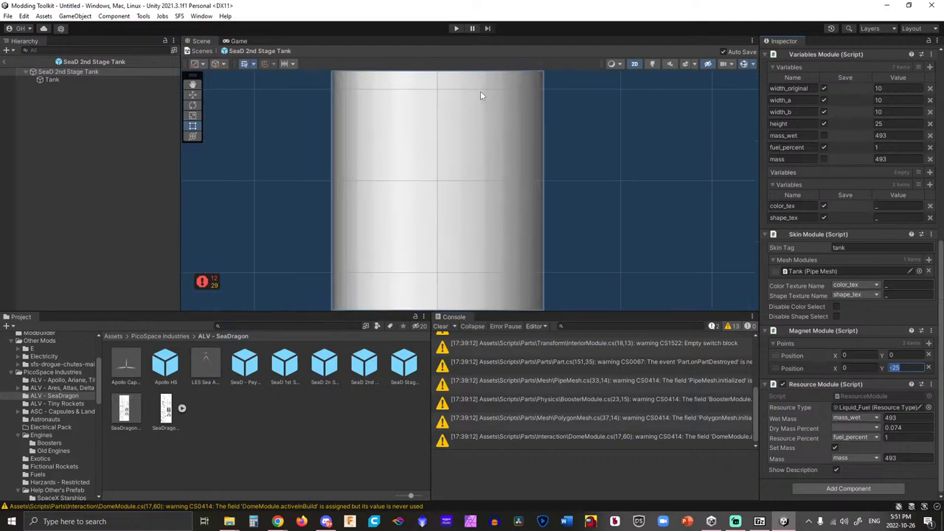
{"action": "scroll", "coordinate": [610, 236], "scroll_direction": "down", "scroll_amount": 3}
{"action": "scroll", "coordinate": [599, 231], "scroll_direction": "up", "scroll_amount": 3}
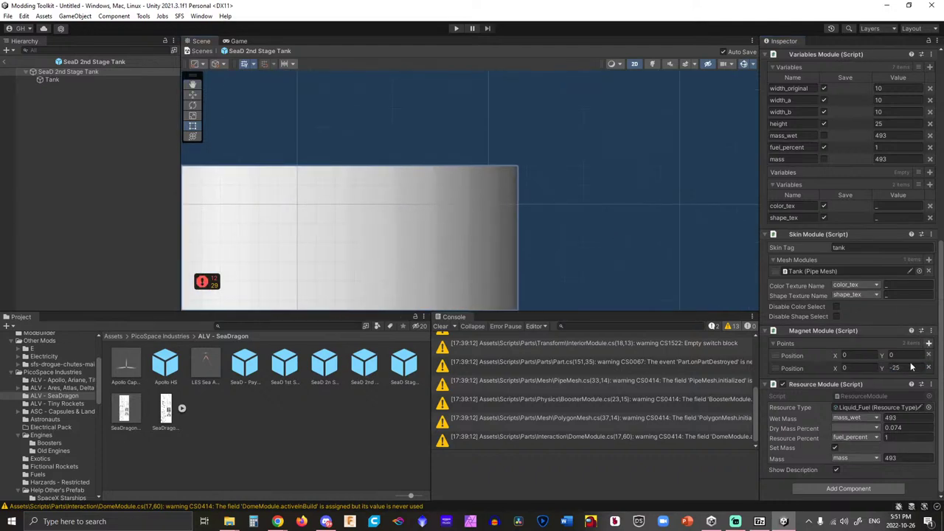
{"action": "type", "text": "42"}
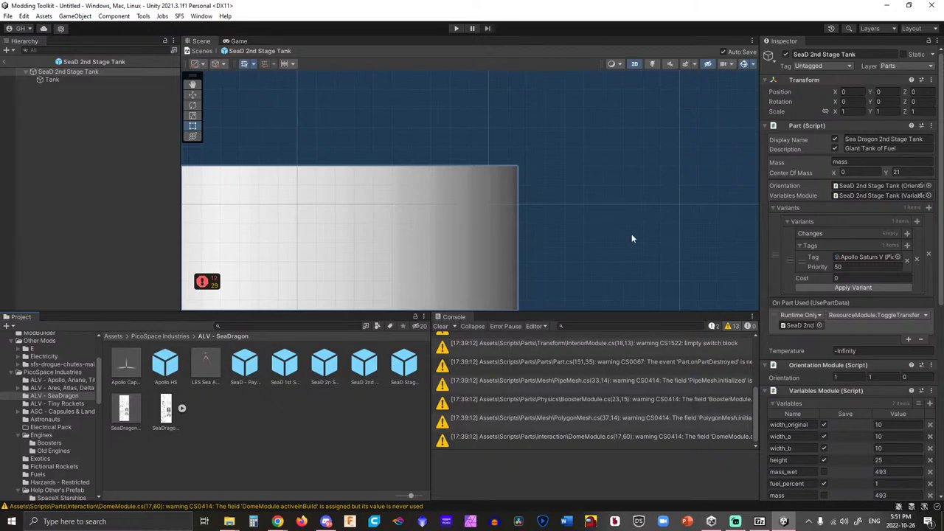
{"action": "scroll", "coordinate": [623, 226], "scroll_direction": "down", "scroll_amount": 5}
{"action": "middle_click_drag", "start_coordinate": [624, 229], "coordinate": [598, 98]}
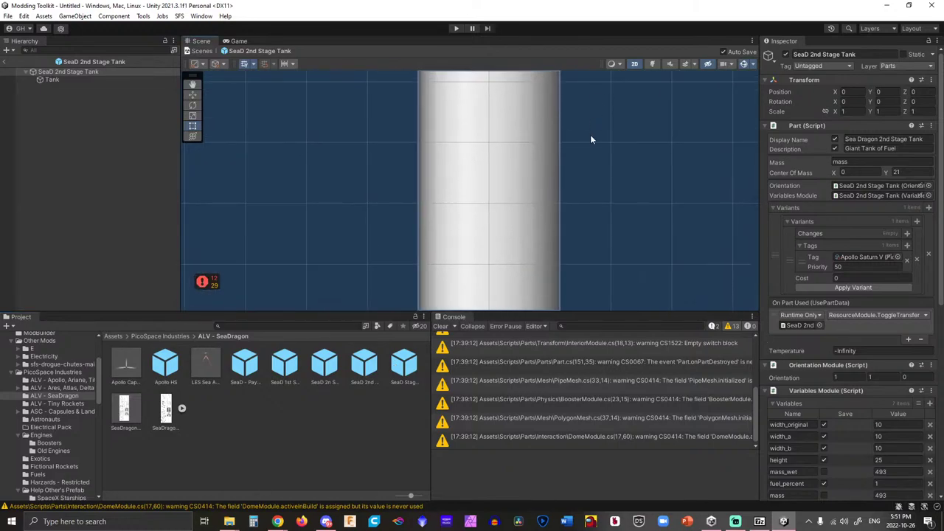
{"action": "scroll", "coordinate": [593, 150], "scroll_direction": "down", "scroll_amount": 2}
{"action": "scroll", "coordinate": [593, 149], "scroll_direction": "up", "scroll_amount": 2}
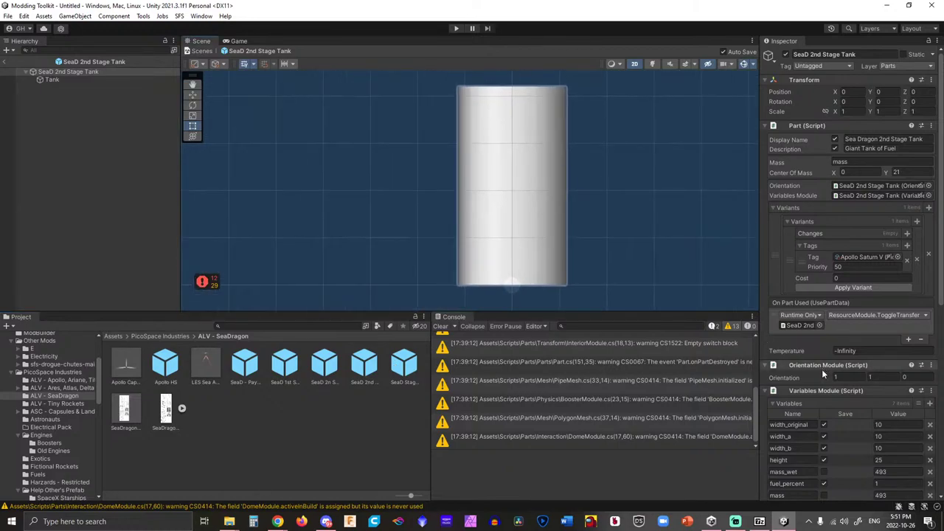
{"action": "scroll", "coordinate": [823, 373], "scroll_direction": "down", "scroll_amount": 10}
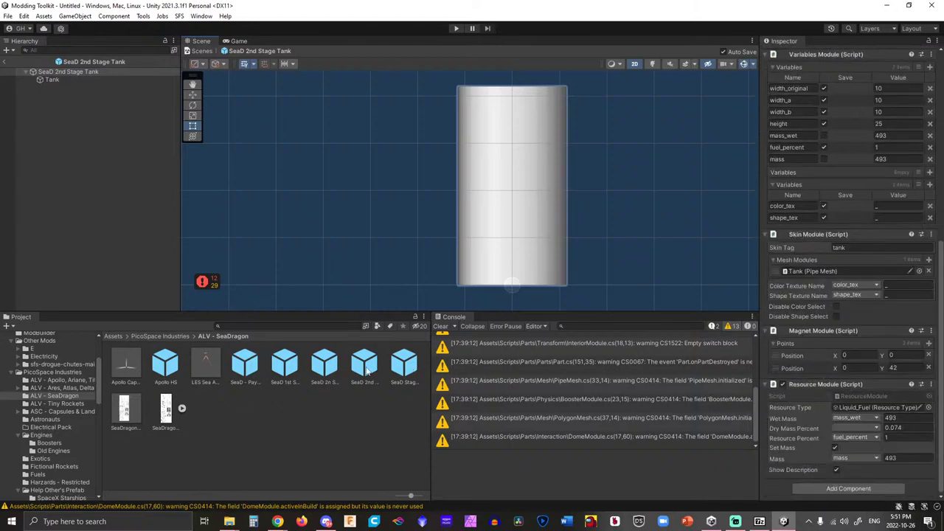
Review the SeaD Stage Skirt prefab's Inspector modules, then clear the selection.
{"action": "left_click", "coordinate": [404, 365]}
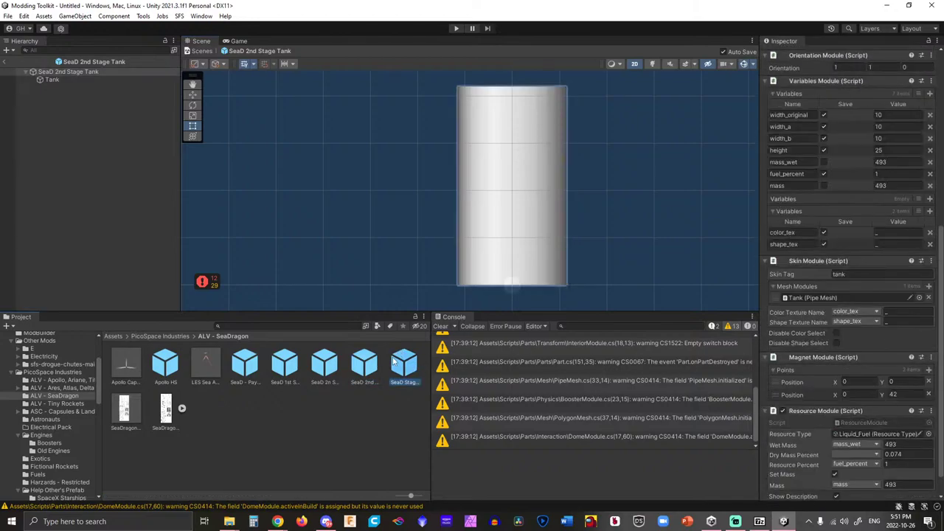
{"action": "scroll", "coordinate": [886, 310], "scroll_direction": "down", "scroll_amount": 2}
{"action": "scroll", "coordinate": [913, 352], "scroll_direction": "up", "scroll_amount": 3}
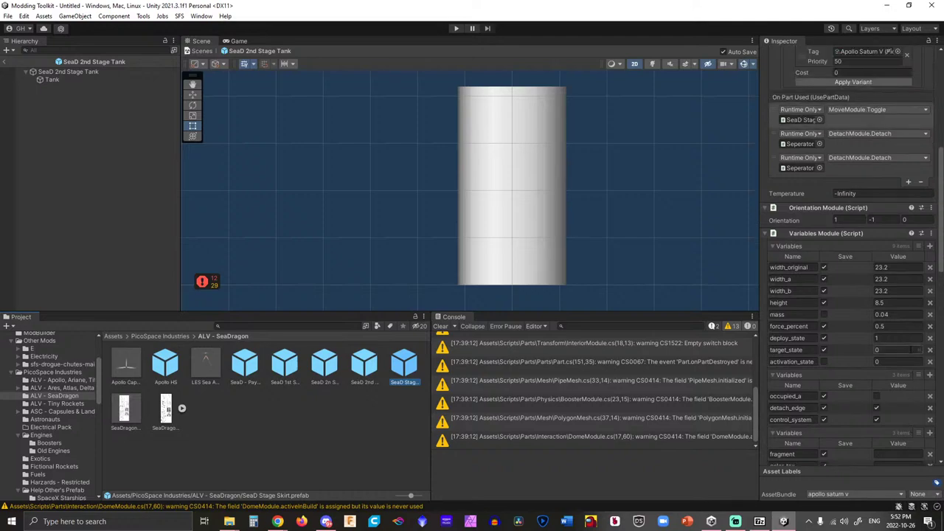
{"action": "scroll", "coordinate": [913, 351], "scroll_direction": "down", "scroll_amount": 14}
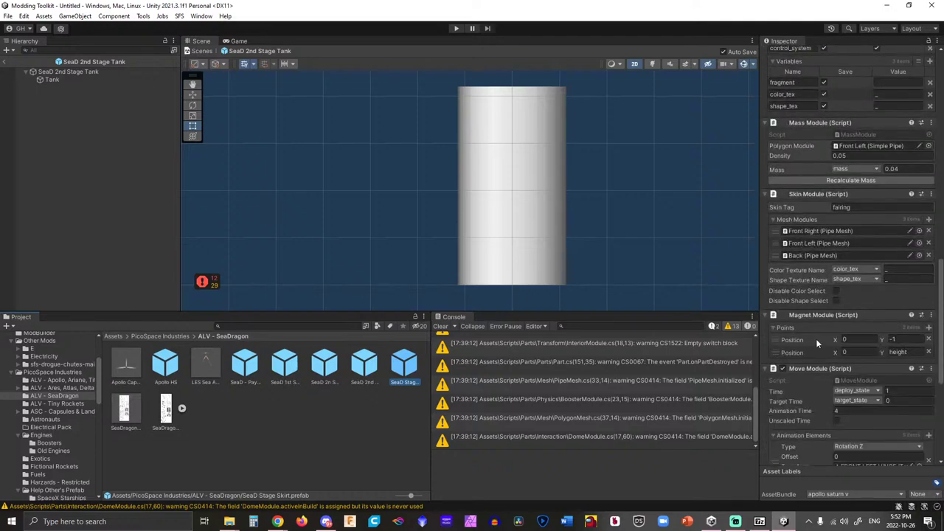
{"action": "left_click", "coordinate": [311, 209]}
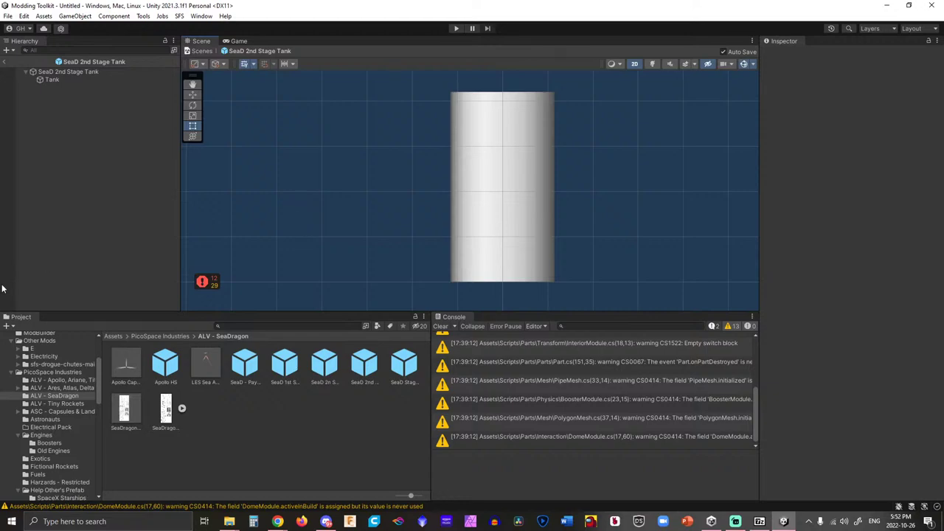
{"action": "key", "text": "alt+Tab"}
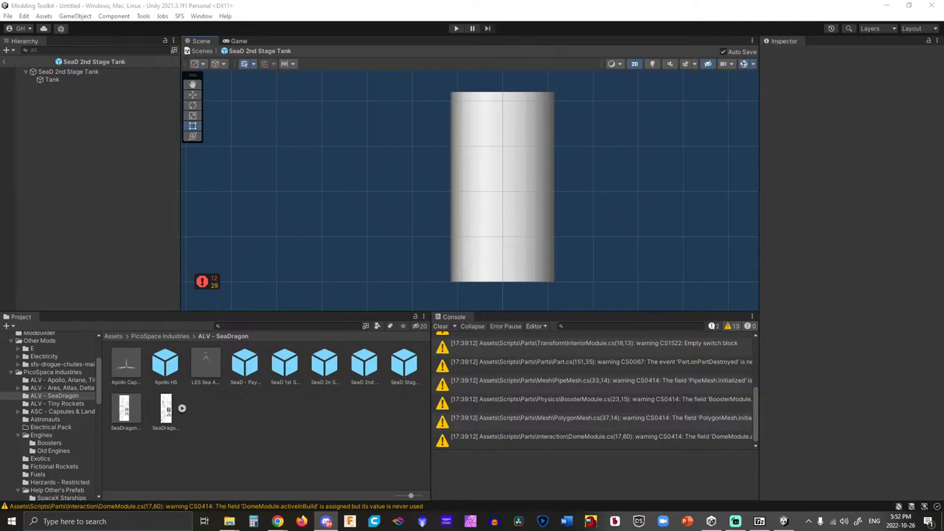
{"action": "left_click", "coordinate": [664, 522]}
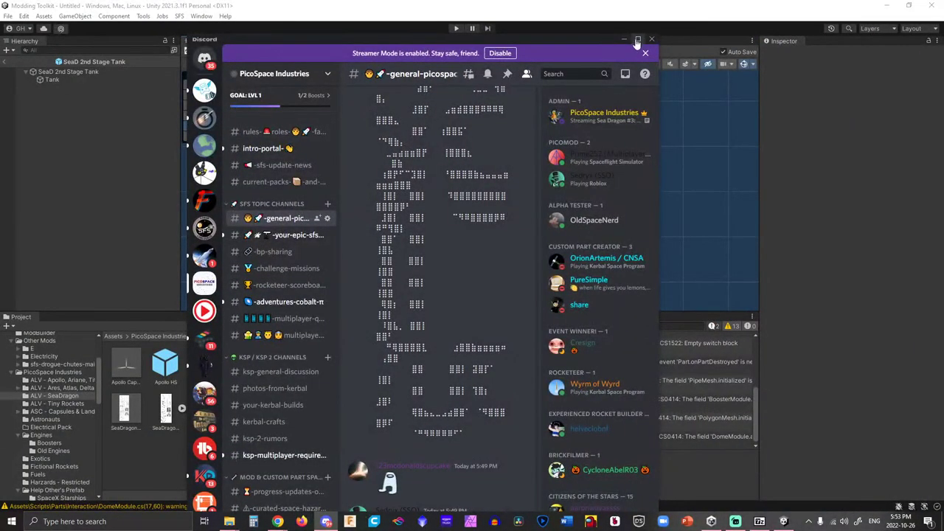
{"action": "left_click", "coordinate": [639, 38]}
{"action": "scroll", "coordinate": [254, 231], "scroll_direction": "up", "scroll_amount": 3}
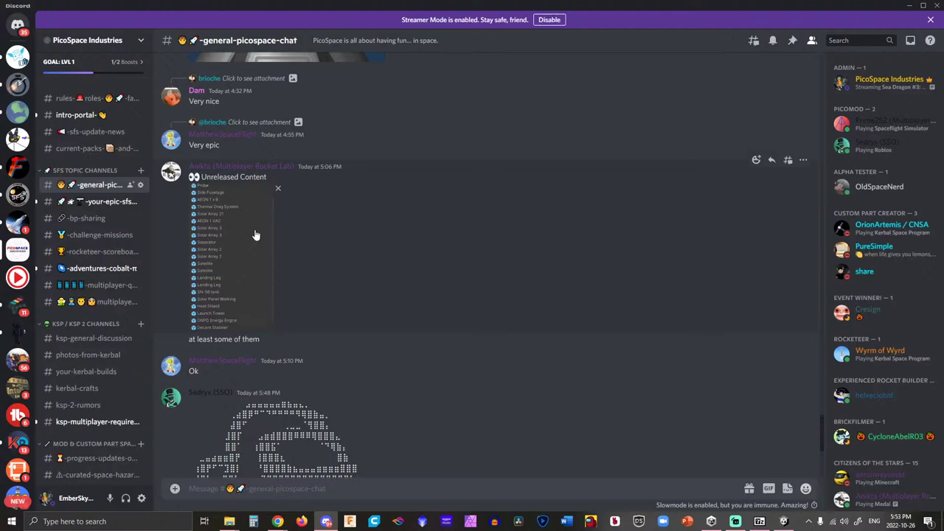
{"action": "scroll", "coordinate": [255, 235], "scroll_direction": "up", "scroll_amount": 4}
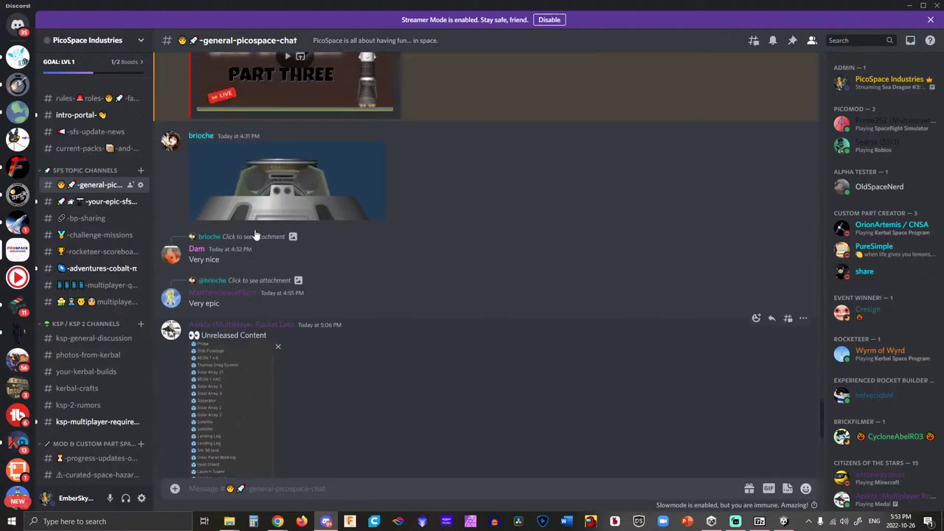
{"action": "scroll", "coordinate": [255, 234], "scroll_direction": "down", "scroll_amount": 4}
{"action": "scroll", "coordinate": [255, 234], "scroll_direction": "down", "scroll_amount": 3}
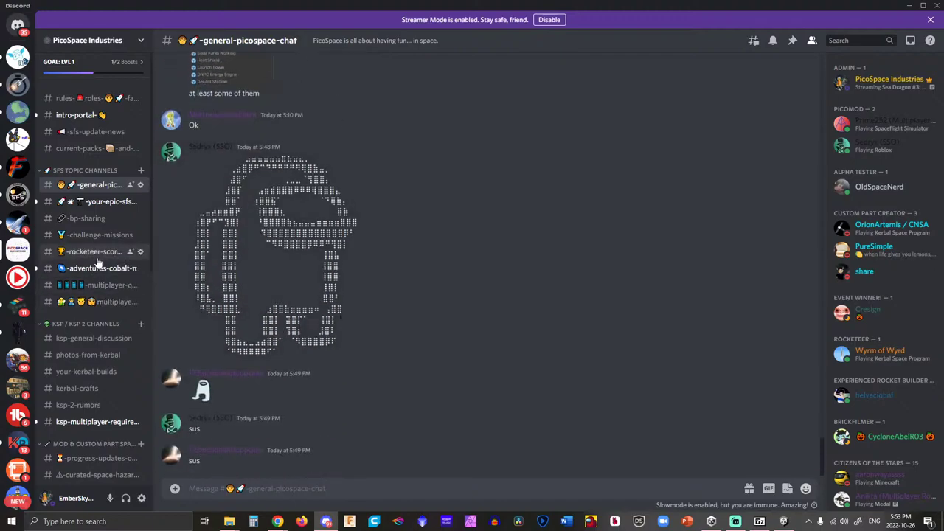
{"action": "left_click", "coordinate": [109, 203]}
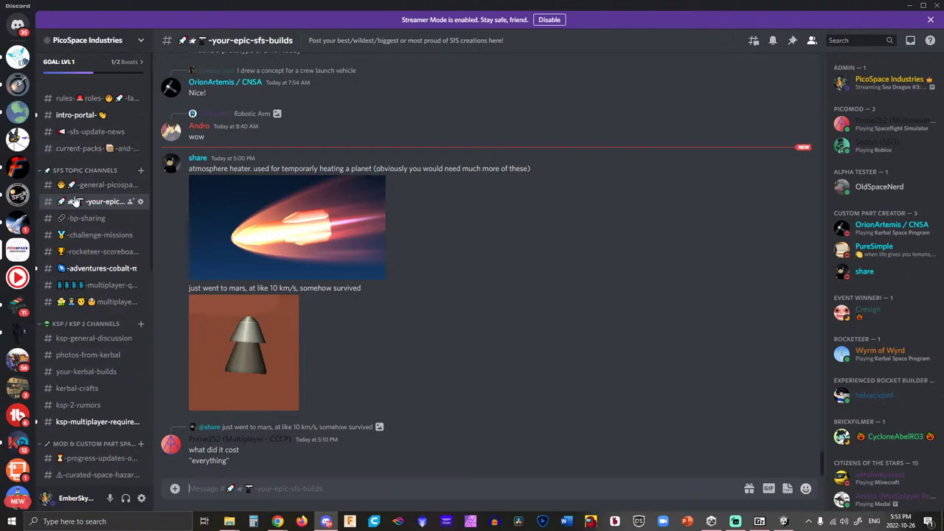
{"action": "left_click", "coordinate": [16, 227]}
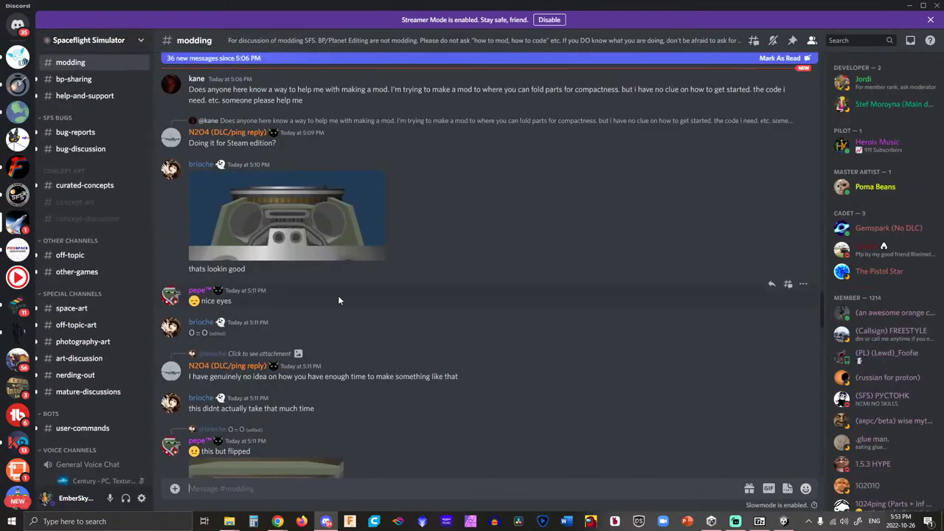
{"action": "scroll", "coordinate": [338, 296], "scroll_direction": "down", "scroll_amount": 10}
{"action": "scroll", "coordinate": [353, 302], "scroll_direction": "down", "scroll_amount": 1}
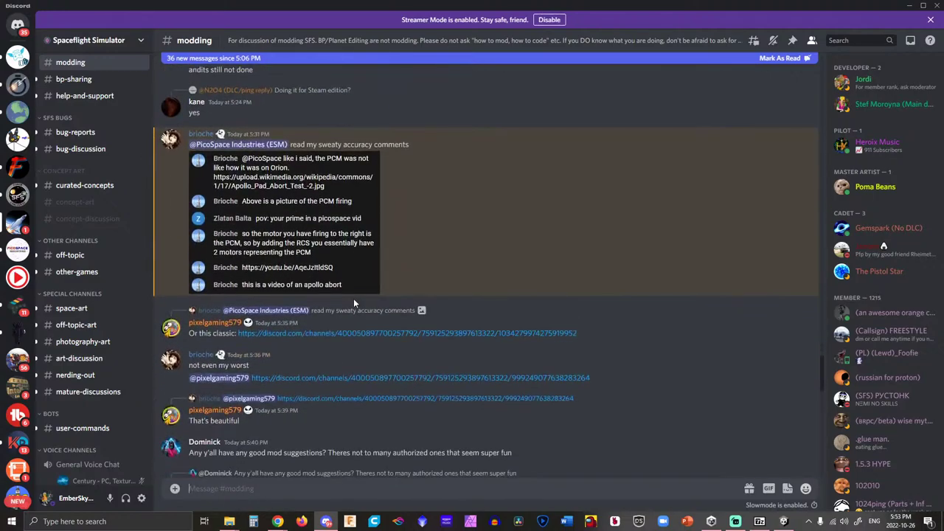
{"action": "scroll", "coordinate": [353, 302], "scroll_direction": "down", "scroll_amount": 15}
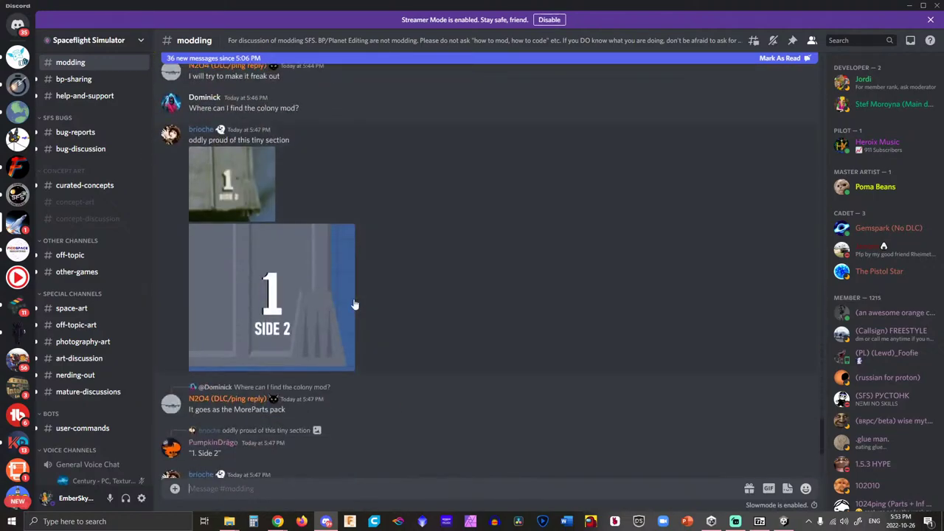
{"action": "scroll", "coordinate": [354, 304], "scroll_direction": "down", "scroll_amount": 5}
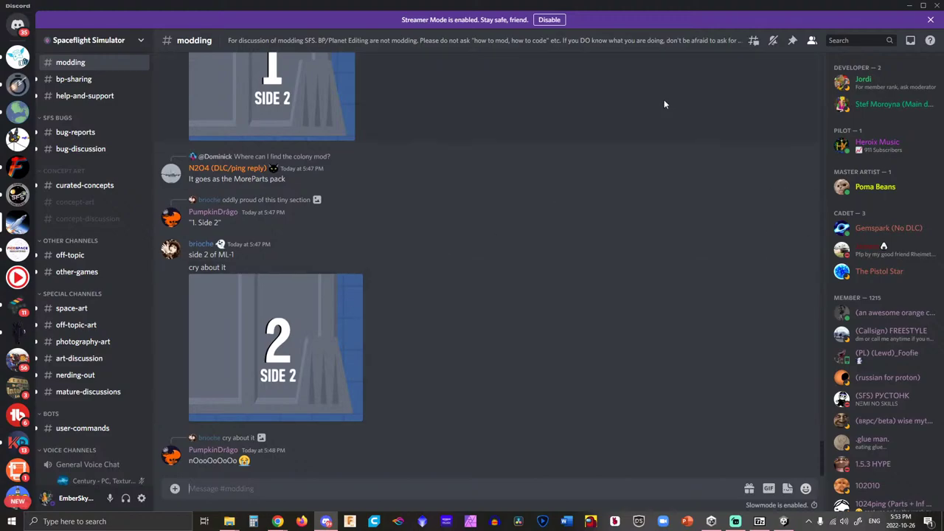
{"action": "double_click", "coordinate": [750, 8]}
{"action": "key", "text": "super+Down"}
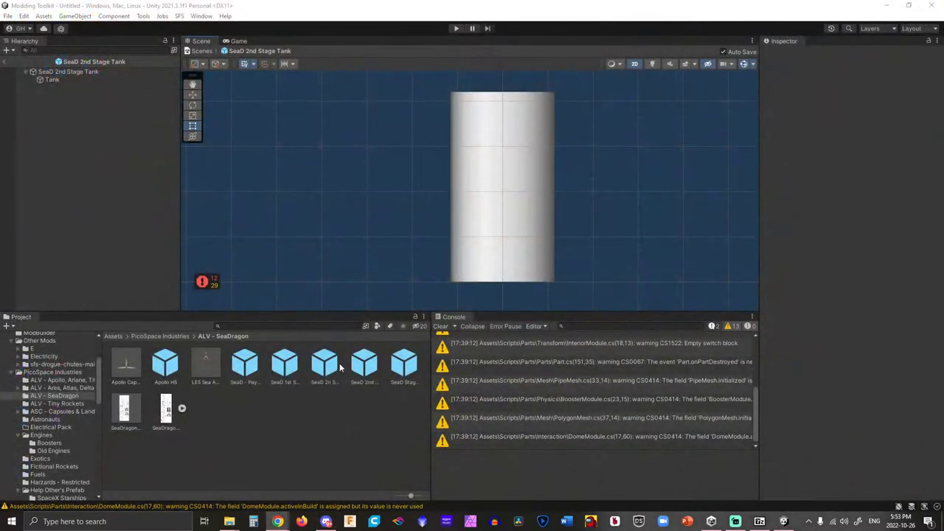
{"action": "left_click", "coordinate": [310, 430]}
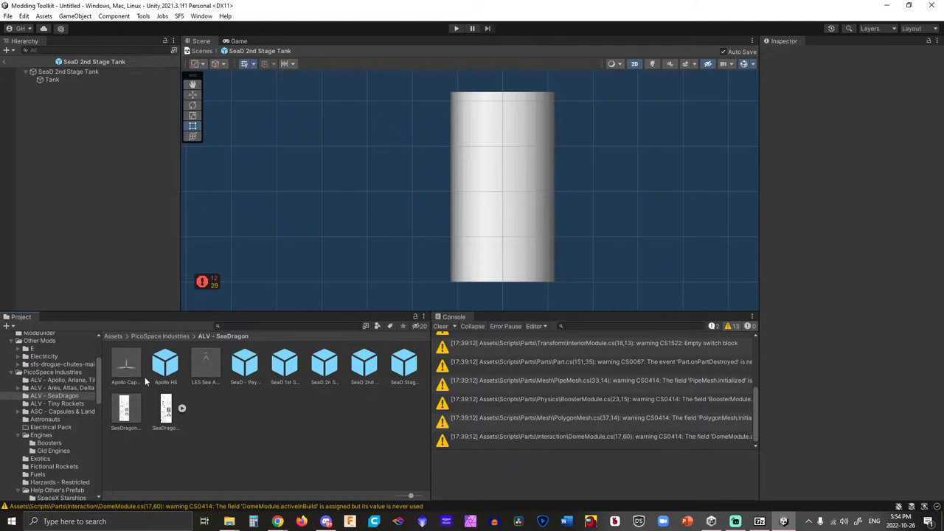
Open the SeaD - Payload Bay prefab for editing and recentre the fairing in view.
{"action": "left_click", "coordinate": [251, 366]}
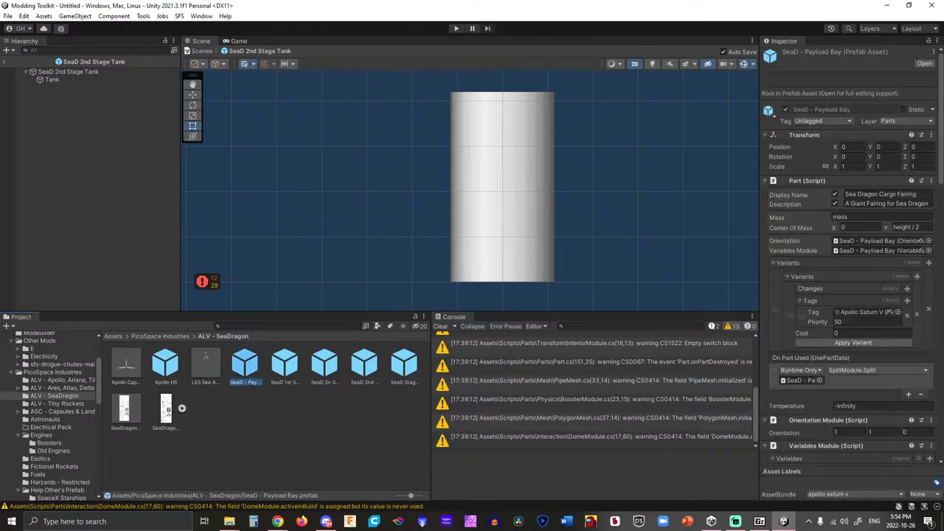
{"action": "double_click", "coordinate": [247, 367]}
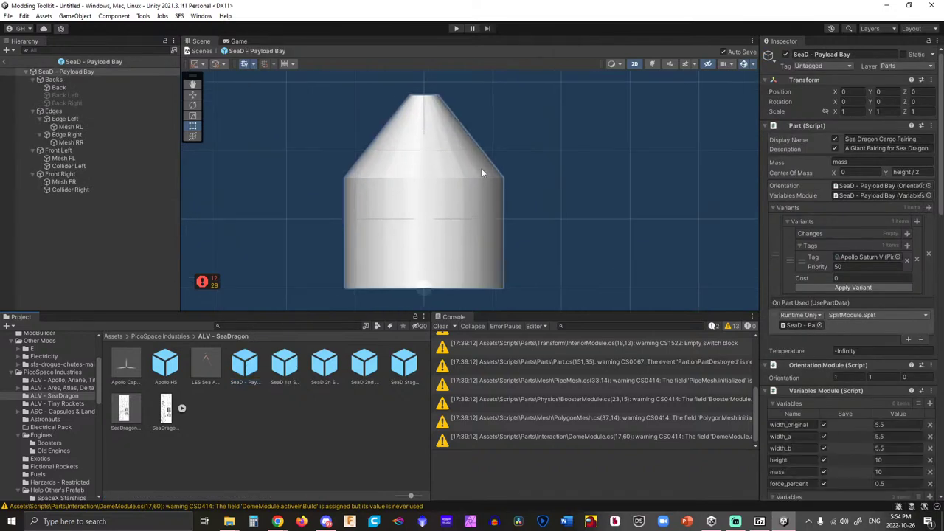
{"action": "scroll", "coordinate": [481, 169], "scroll_direction": "up", "scroll_amount": 2}
{"action": "scroll", "coordinate": [364, 172], "scroll_direction": "down", "scroll_amount": 1}
{"action": "scroll", "coordinate": [390, 148], "scroll_direction": "up", "scroll_amount": 1}
{"action": "scroll", "coordinate": [374, 177], "scroll_direction": "down", "scroll_amount": 1}
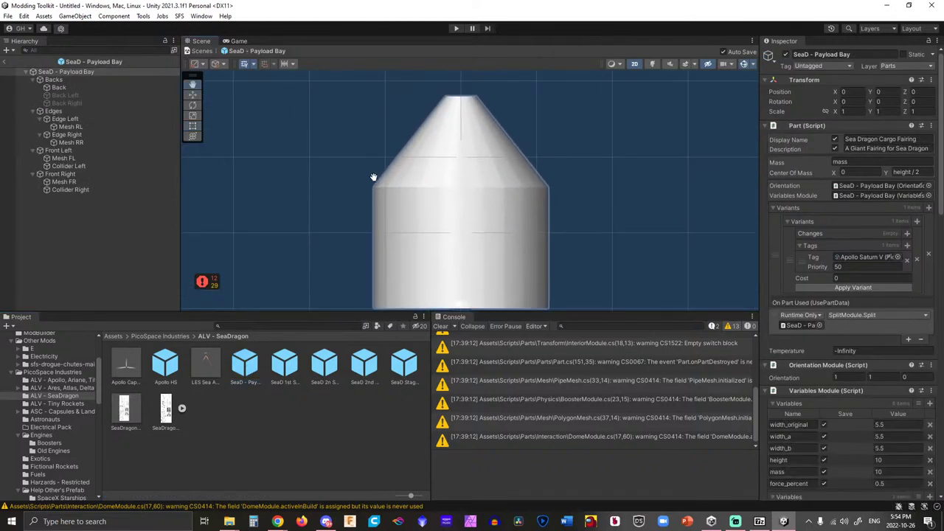
{"action": "middle_click_drag", "start_coordinate": [374, 177], "coordinate": [369, 165]}
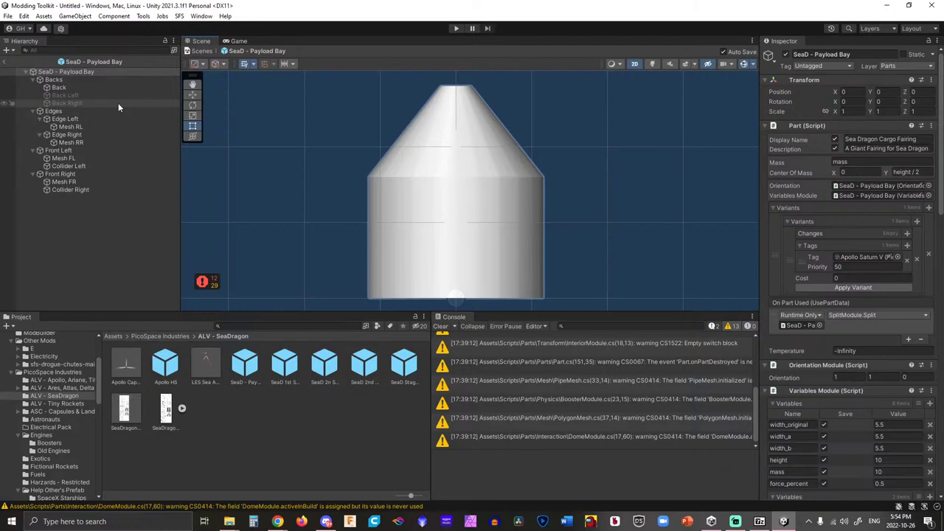
Check the Back shell, then select the Payload Bay root and review its Split Module settings.
{"action": "left_click", "coordinate": [429, 142]}
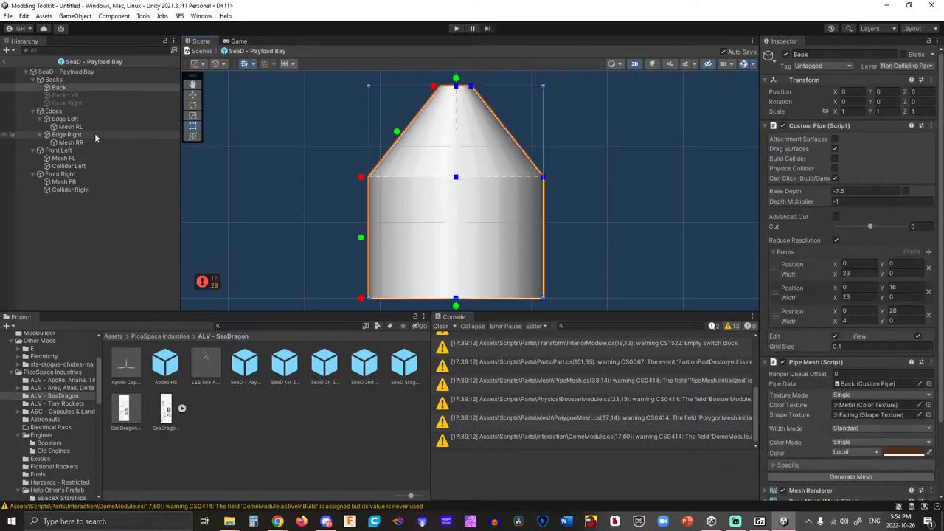
{"action": "left_click", "coordinate": [77, 72]}
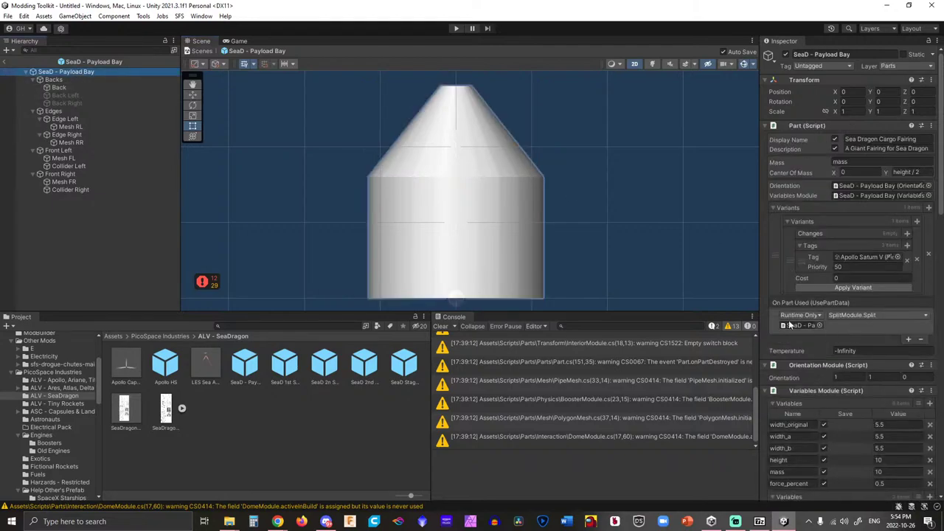
{"action": "scroll", "coordinate": [810, 323], "scroll_direction": "down", "scroll_amount": 10}
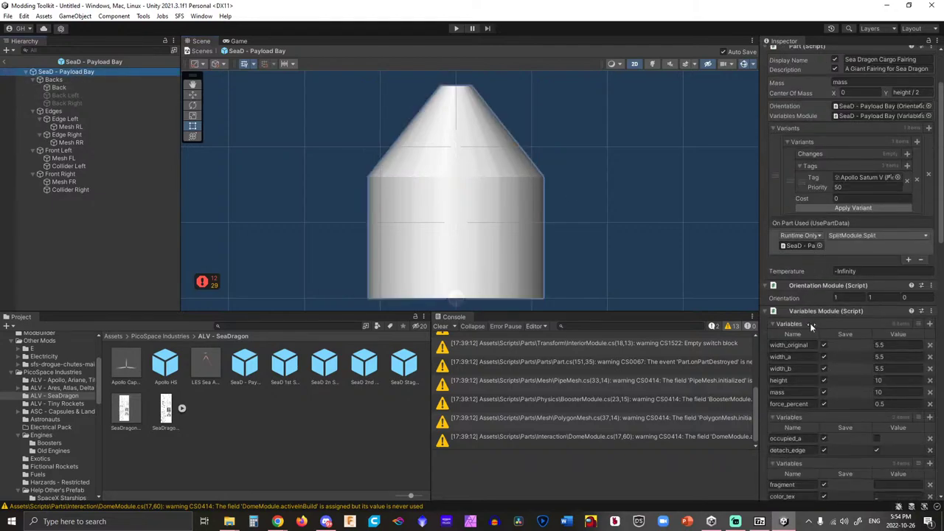
{"action": "scroll", "coordinate": [810, 323], "scroll_direction": "down", "scroll_amount": 2}
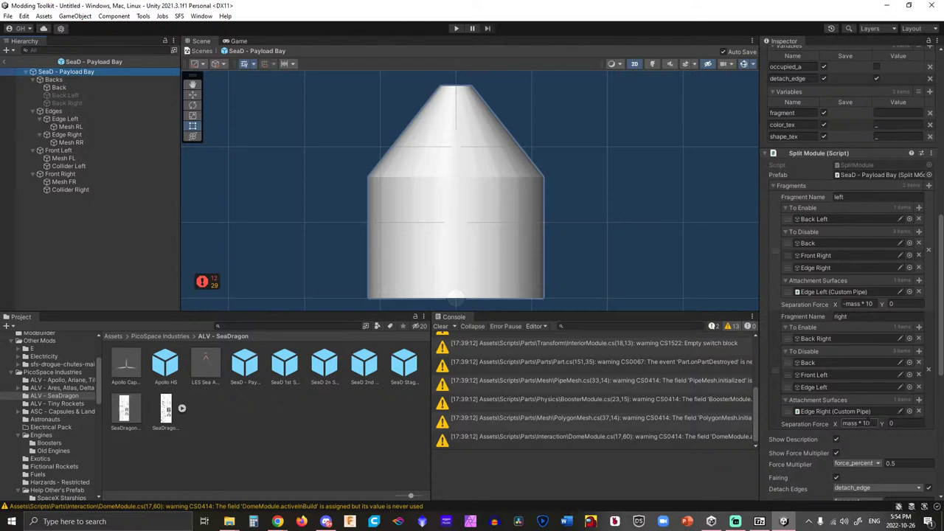
{"action": "scroll", "coordinate": [864, 367], "scroll_direction": "up", "scroll_amount": 10}
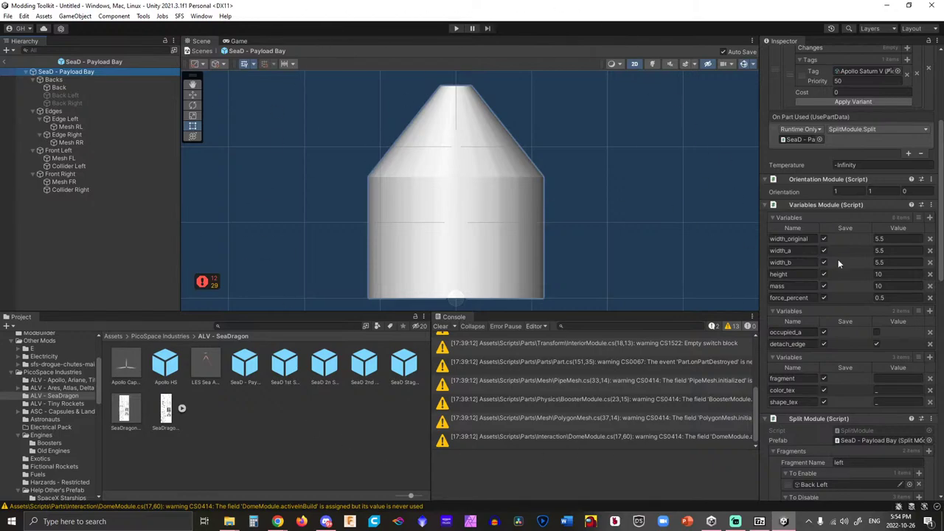
Set the fairing mass to 20 and change both fragments' separation force multipliers to 20.
{"action": "left_click", "coordinate": [895, 285]}
{"action": "type", "text": "20"}
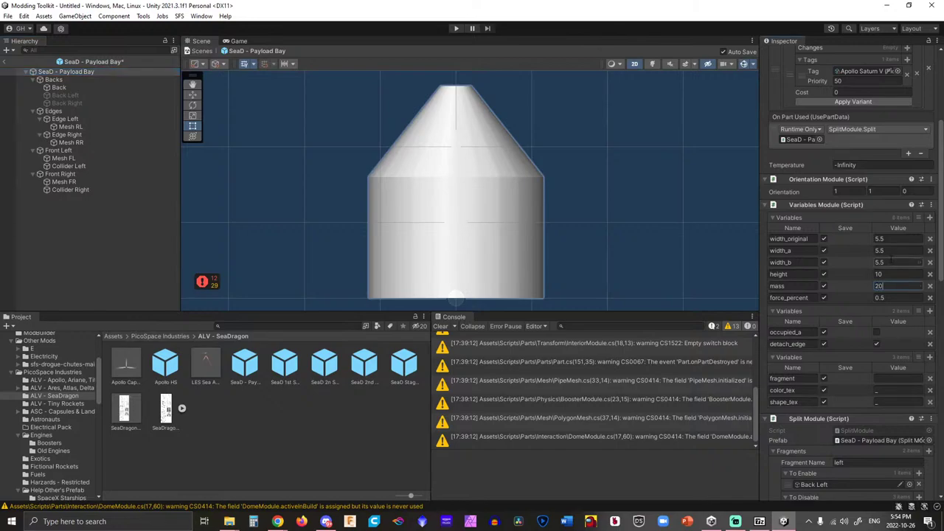
{"action": "scroll", "coordinate": [876, 261], "scroll_direction": "down", "scroll_amount": 5}
{"action": "scroll", "coordinate": [876, 260], "scroll_direction": "down", "scroll_amount": 1}
{"action": "double_click", "coordinate": [869, 304]}
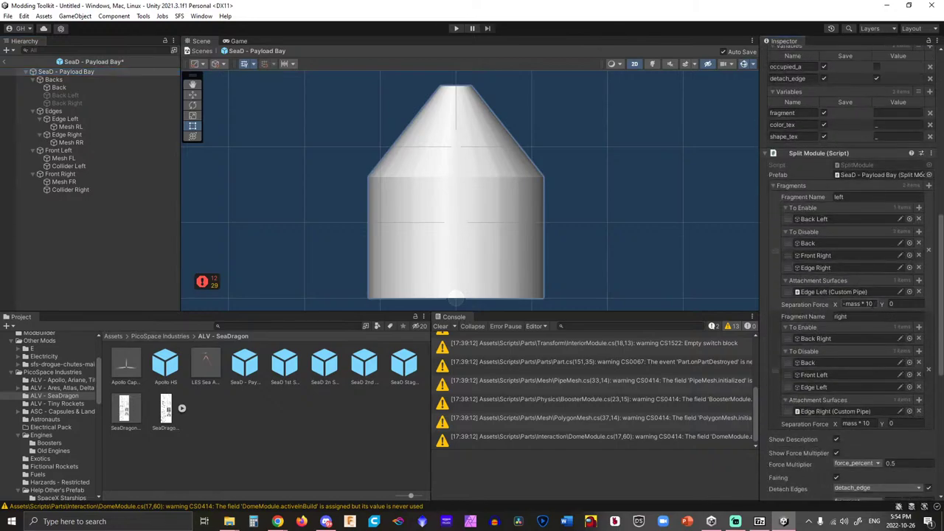
{"action": "type", "text": "20"}
{"action": "double_click", "coordinate": [867, 424]}
{"action": "type", "text": "20"}
{"action": "left_click", "coordinate": [642, 175]}
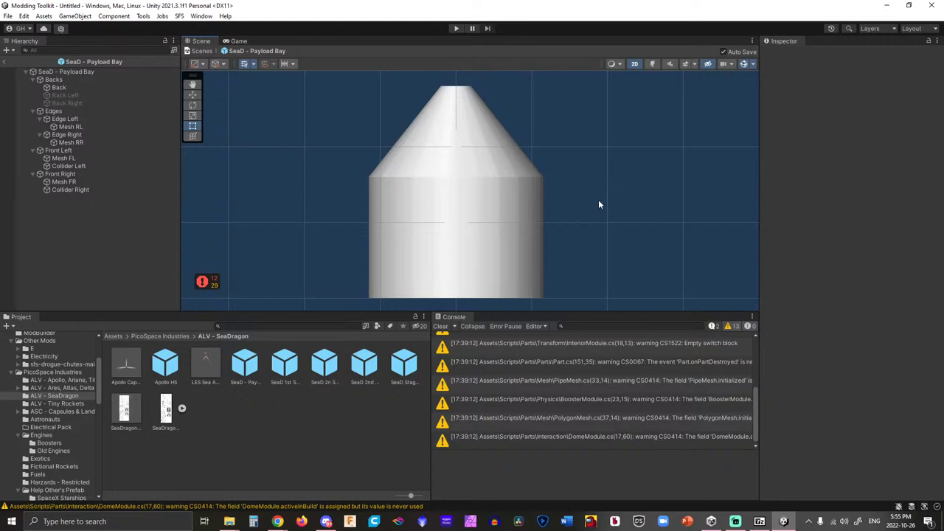
Open the SeaD 2n Stage Rockets prefab, select its Tank, and pan and zoom to view the flared skirt.
{"action": "double_click", "coordinate": [323, 367]}
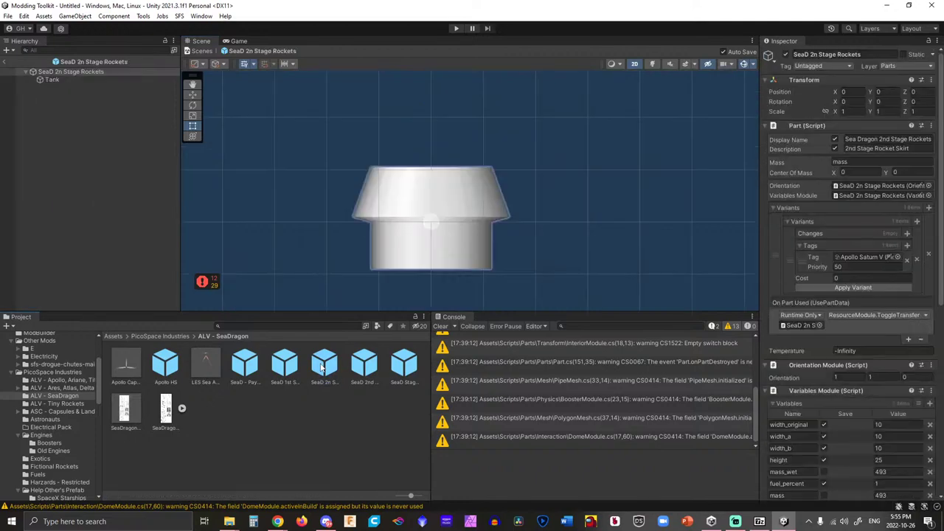
{"action": "scroll", "coordinate": [432, 206], "scroll_direction": "up", "scroll_amount": 5}
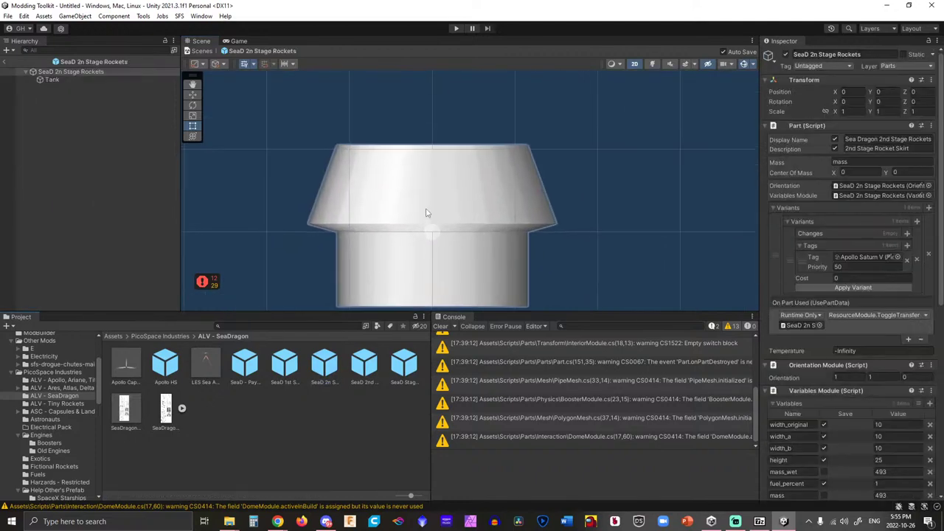
{"action": "left_click", "coordinate": [386, 236]}
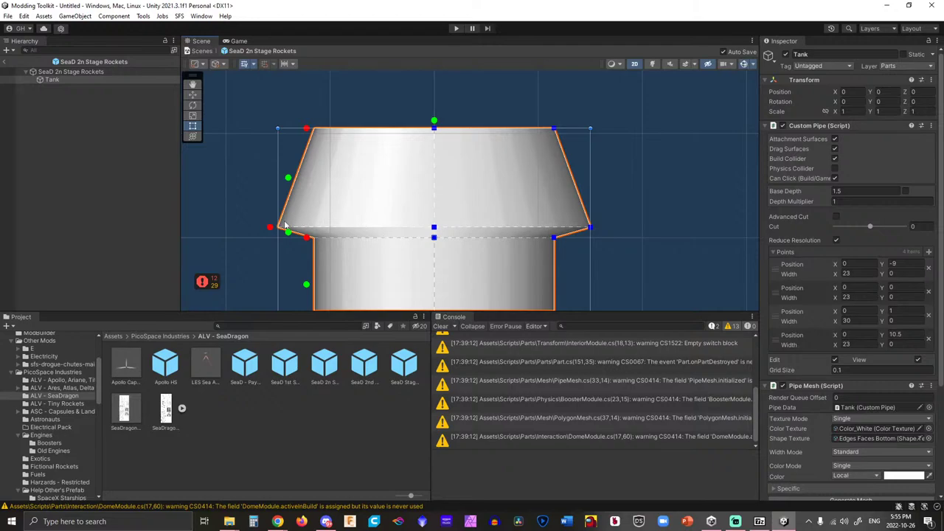
{"action": "left_click", "coordinate": [232, 201]}
{"action": "middle_click_drag", "start_coordinate": [232, 201], "coordinate": [237, 170]}
{"action": "scroll", "coordinate": [437, 197], "scroll_direction": "down", "scroll_amount": 2}
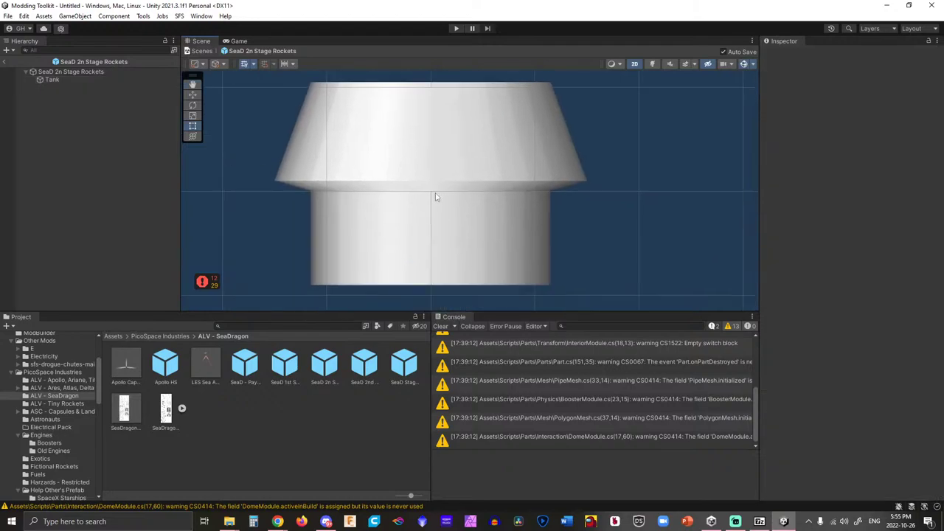
{"action": "scroll", "coordinate": [462, 185], "scroll_direction": "up", "scroll_amount": 3}
{"action": "scroll", "coordinate": [462, 185], "scroll_direction": "up", "scroll_amount": 1}
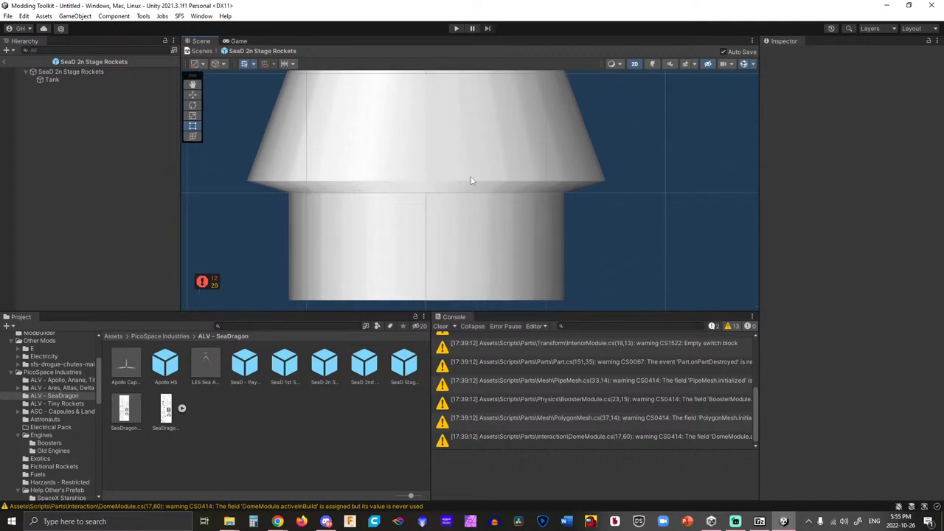
{"action": "middle_click_drag", "start_coordinate": [473, 179], "coordinate": [500, 197]}
{"action": "scroll", "coordinate": [501, 191], "scroll_direction": "down", "scroll_amount": 1}
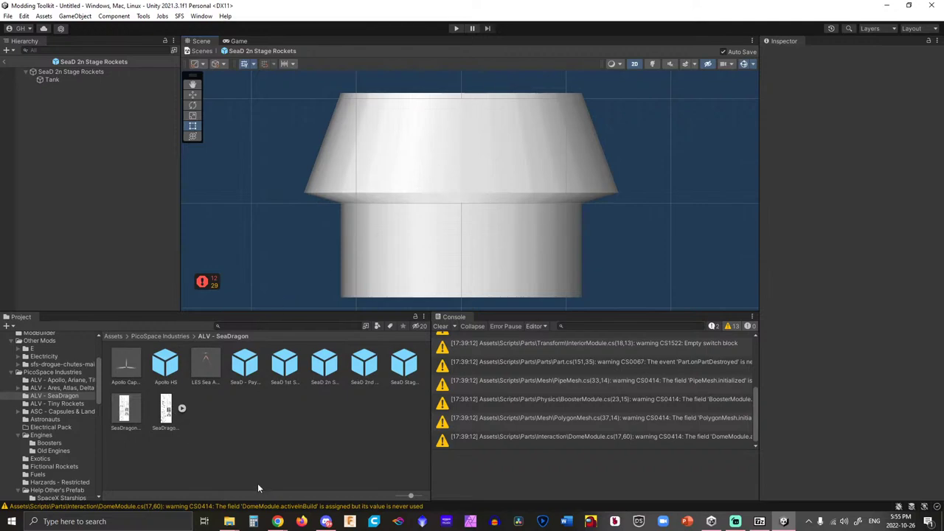
{"action": "mouse_move", "coordinate": [231, 521]}
Bring the Assets Explorer window on screen and go to the Quick access screenshots folder.
{"action": "mouse_move", "coordinate": [180, 485]}
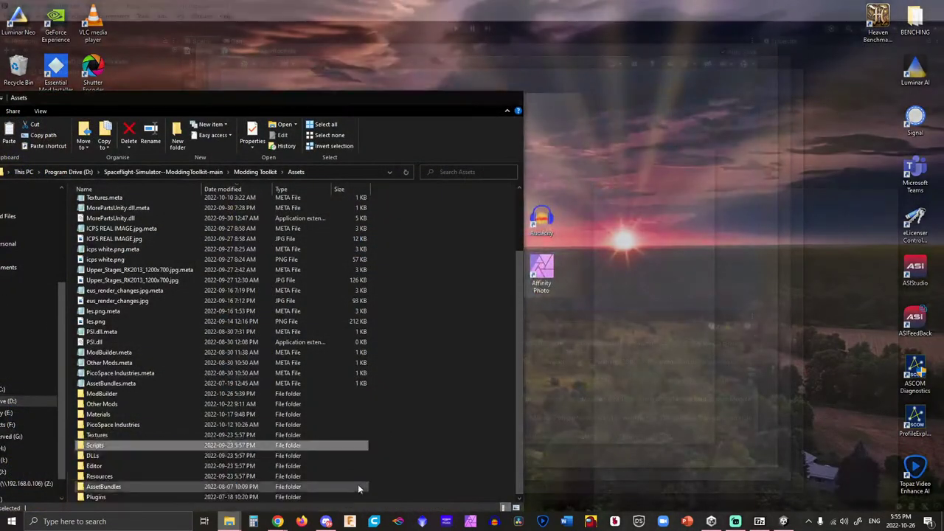
{"action": "left_click", "coordinate": [355, 481]}
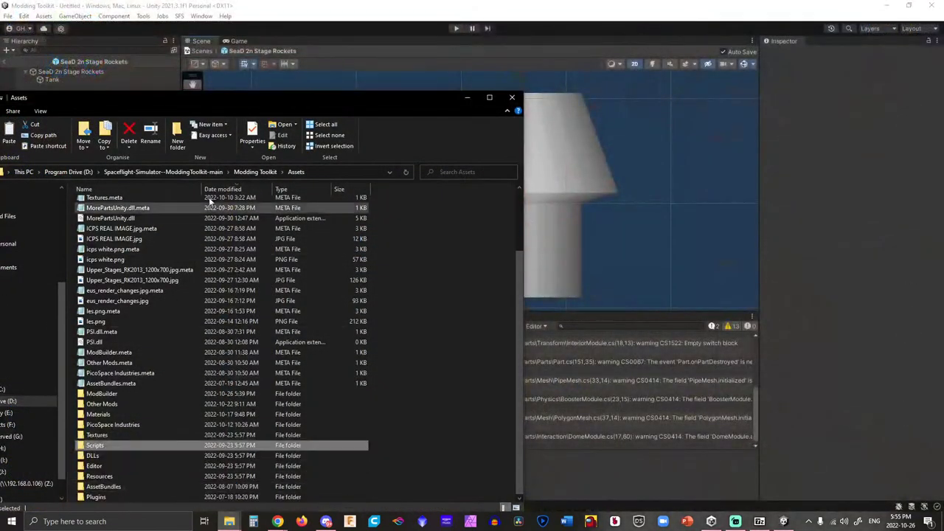
{"action": "left_click_drag", "start_coordinate": [205, 100], "coordinate": [444, 82]}
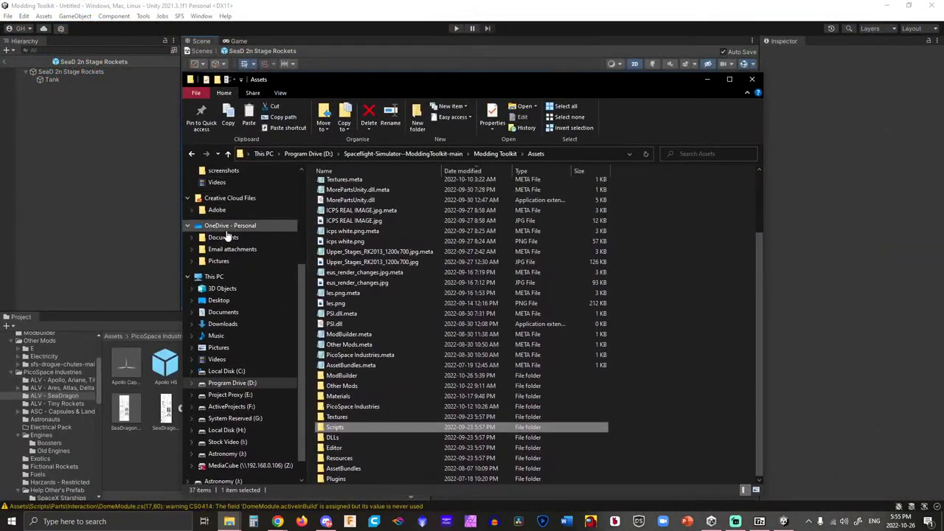
{"action": "scroll", "coordinate": [229, 234], "scroll_direction": "up", "scroll_amount": 3}
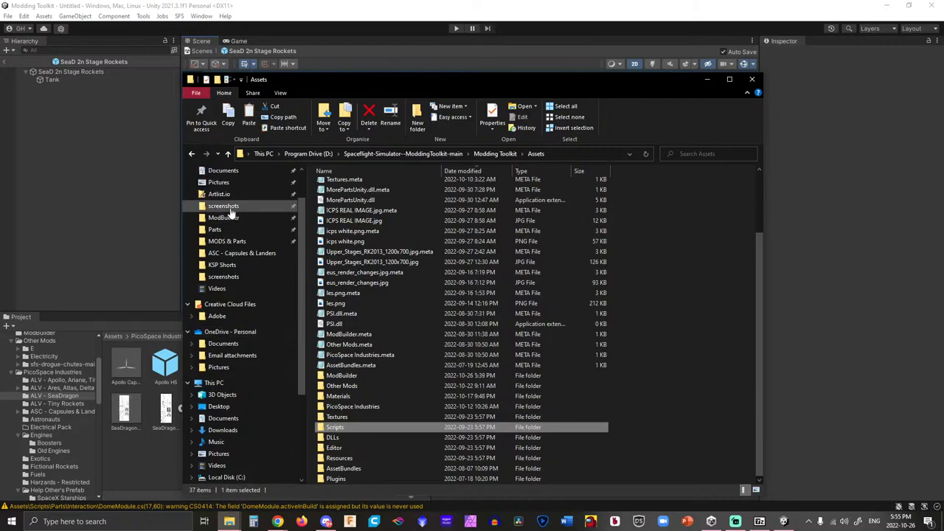
{"action": "left_click", "coordinate": [231, 210]}
Open MrSisuSeaDragon.jpg from the Reference Images folder.
{"action": "double_click", "coordinate": [501, 227]}
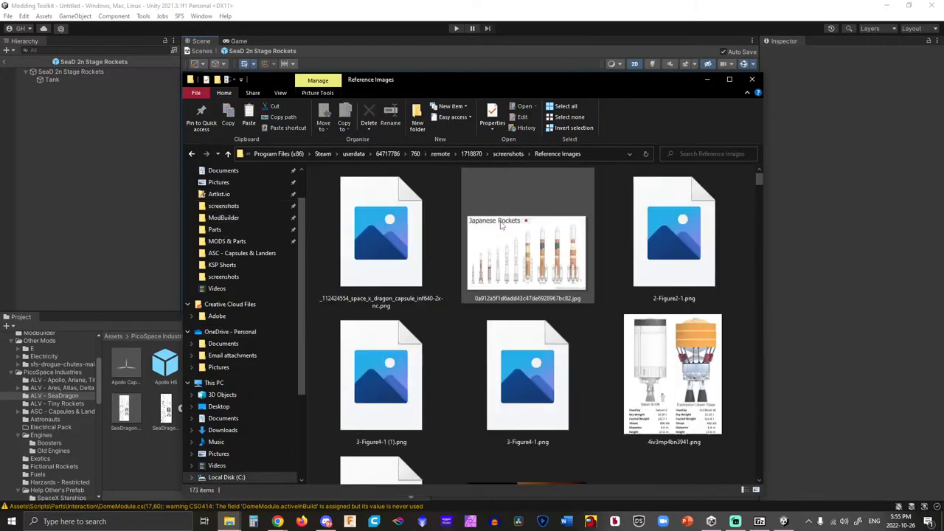
{"action": "scroll", "coordinate": [447, 214], "scroll_direction": "down", "scroll_amount": 5}
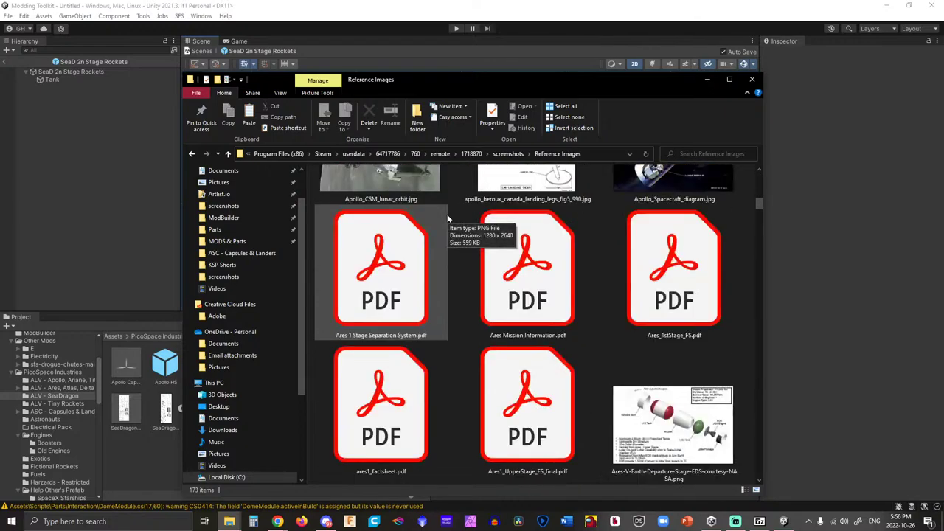
{"action": "scroll", "coordinate": [447, 214], "scroll_direction": "up", "scroll_amount": 3}
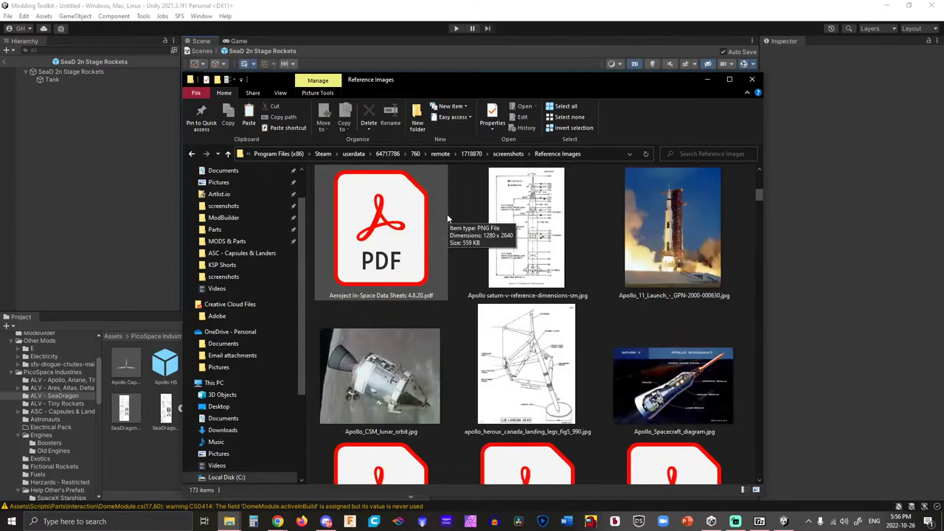
{"action": "scroll", "coordinate": [447, 214], "scroll_direction": "down", "scroll_amount": 10}
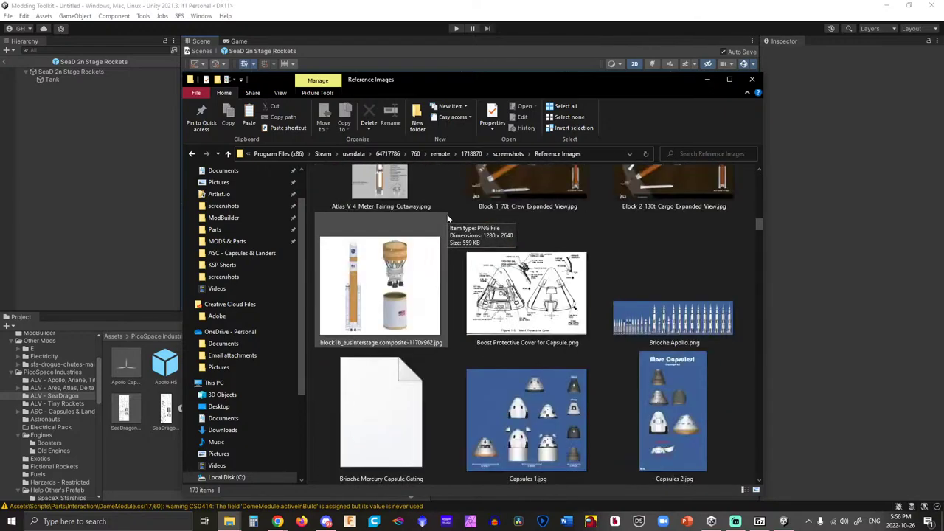
{"action": "scroll", "coordinate": [447, 214], "scroll_direction": "down", "scroll_amount": 8}
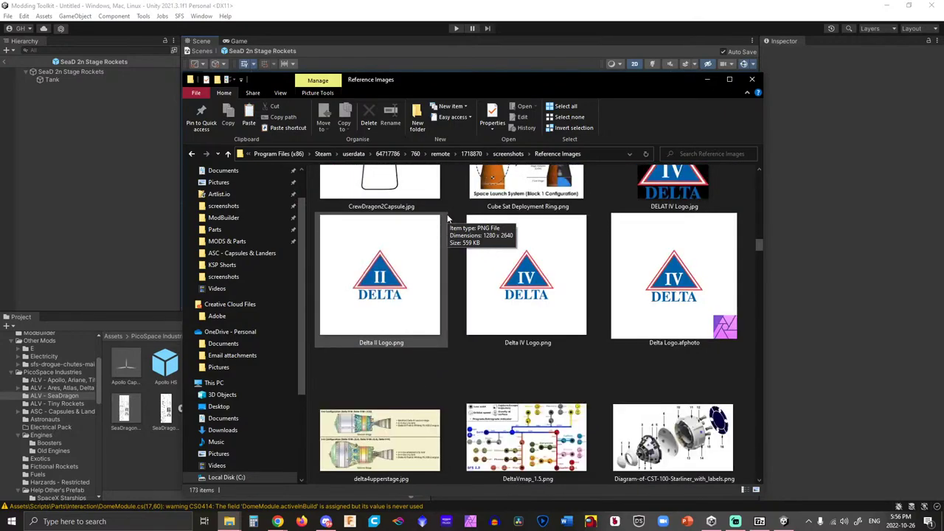
{"action": "scroll", "coordinate": [447, 218], "scroll_direction": "up", "scroll_amount": 1}
{"action": "scroll", "coordinate": [447, 218], "scroll_direction": "down", "scroll_amount": 3}
{"action": "scroll", "coordinate": [447, 218], "scroll_direction": "down", "scroll_amount": 5}
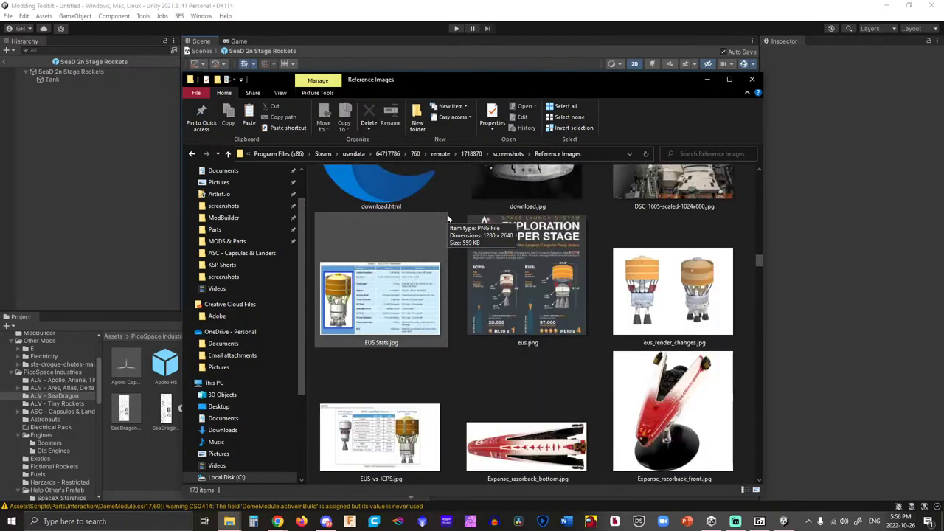
{"action": "scroll", "coordinate": [447, 218], "scroll_direction": "down", "scroll_amount": 5}
{"action": "scroll", "coordinate": [447, 219], "scroll_direction": "down", "scroll_amount": 3}
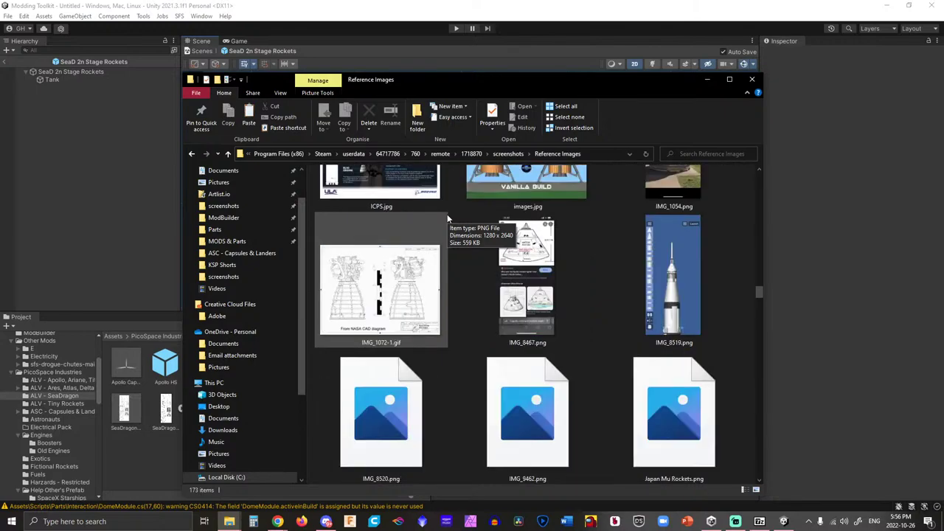
{"action": "scroll", "coordinate": [447, 219], "scroll_direction": "down", "scroll_amount": 10}
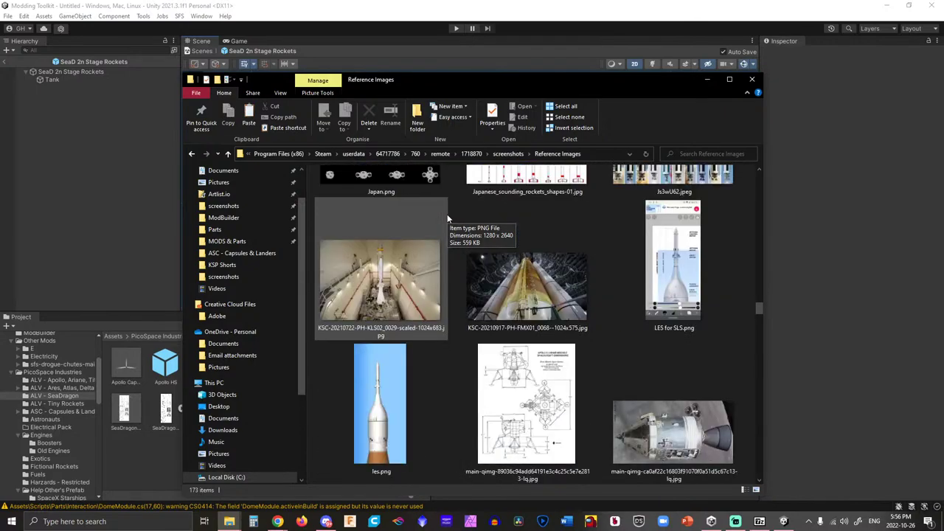
{"action": "scroll", "coordinate": [447, 214], "scroll_direction": "down", "scroll_amount": 9}
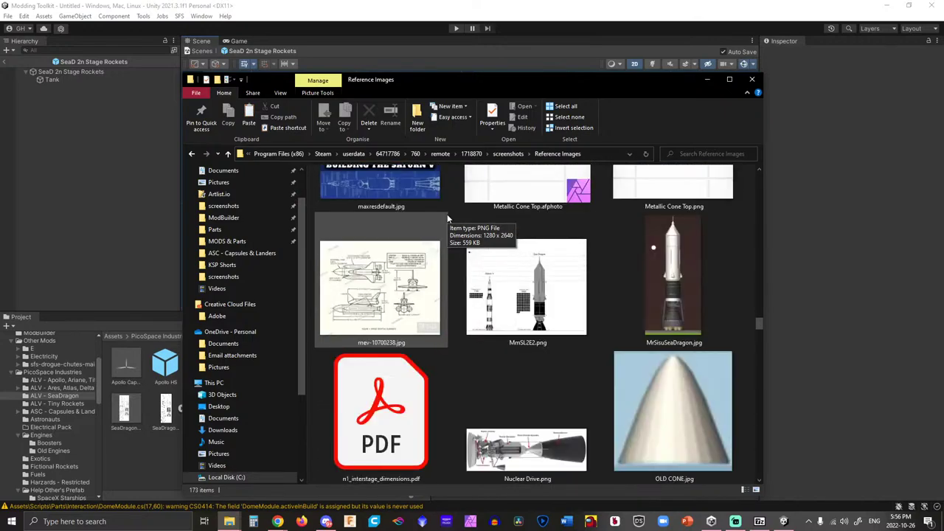
{"action": "double_click", "coordinate": [679, 292]}
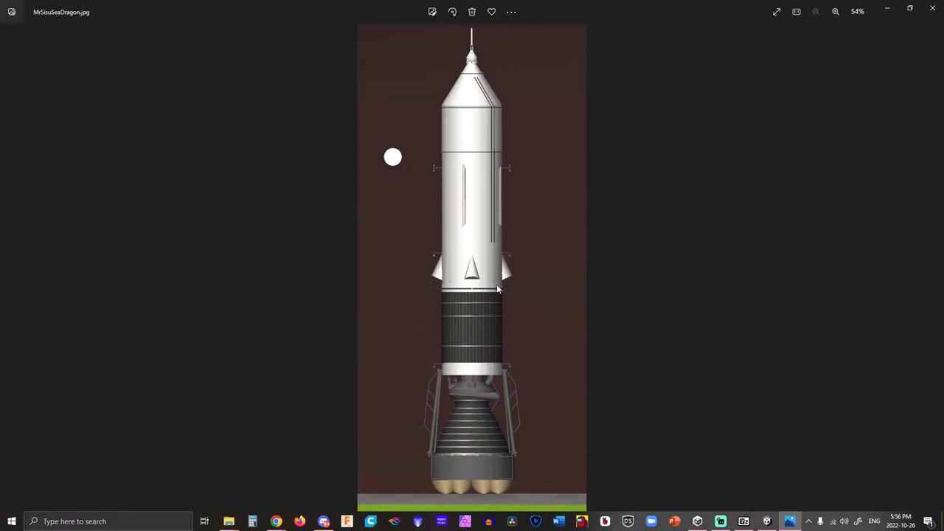
Zoom the Sea Dragon picture to 345% on the upper stage, then minimize Photos.
{"action": "scroll", "coordinate": [475, 303], "scroll_direction": "up", "scroll_amount": 10}
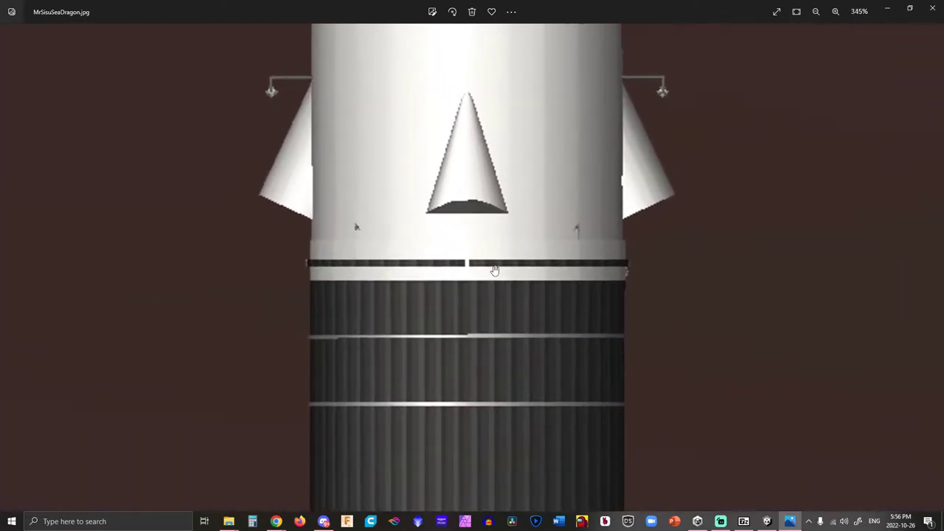
{"action": "left_click_drag", "start_coordinate": [494, 270], "coordinate": [512, 399]}
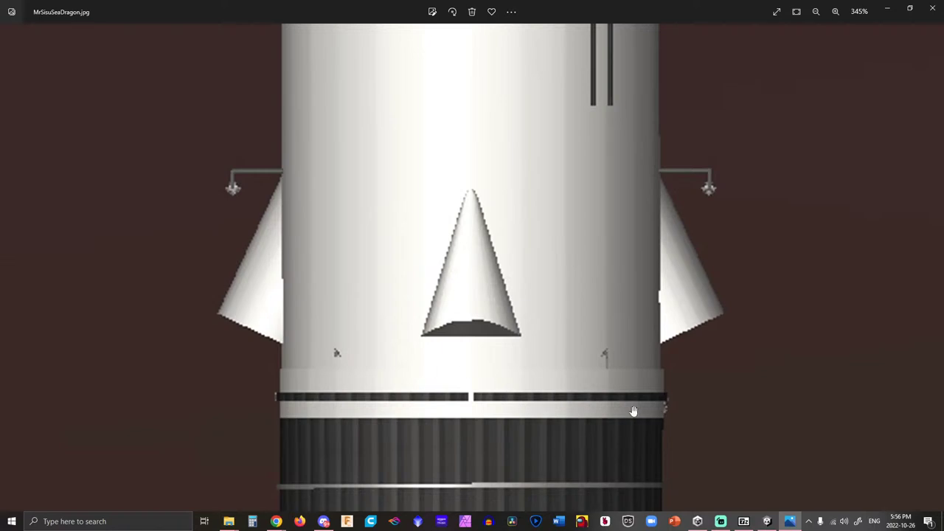
{"action": "left_click", "coordinate": [888, 13]}
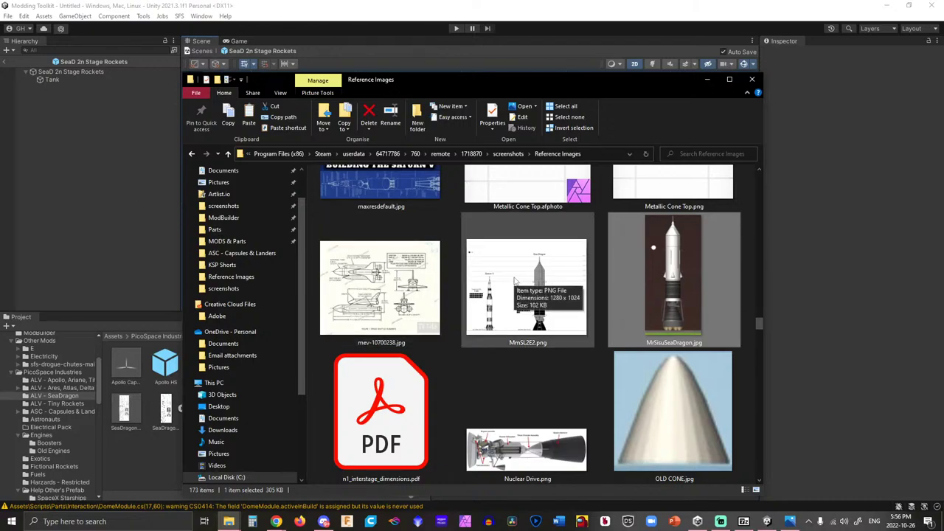
{"action": "scroll", "coordinate": [513, 276], "scroll_direction": "down", "scroll_amount": 2}
{"action": "scroll", "coordinate": [513, 276], "scroll_direction": "up", "scroll_amount": 1}
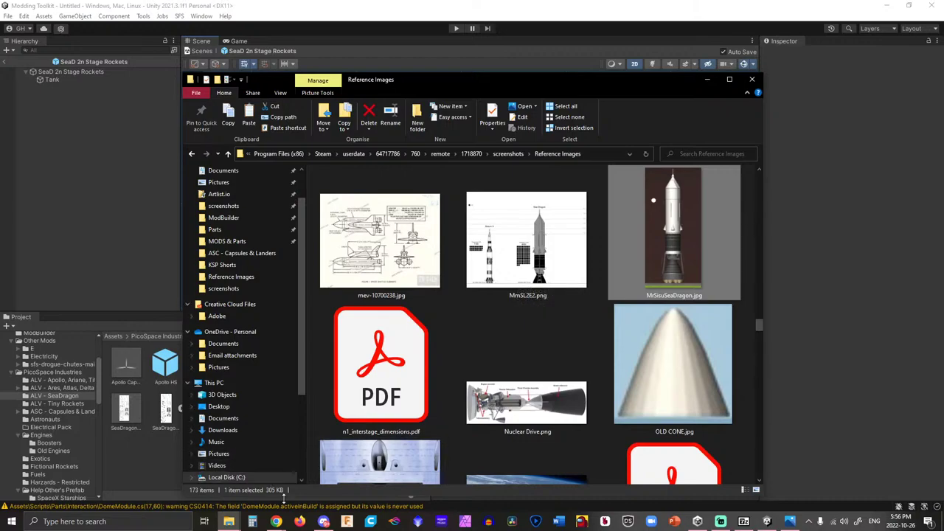
Search 'sea dragon 2nd stage engine' in a new Chrome tab.
{"action": "mouse_move", "coordinate": [276, 522]}
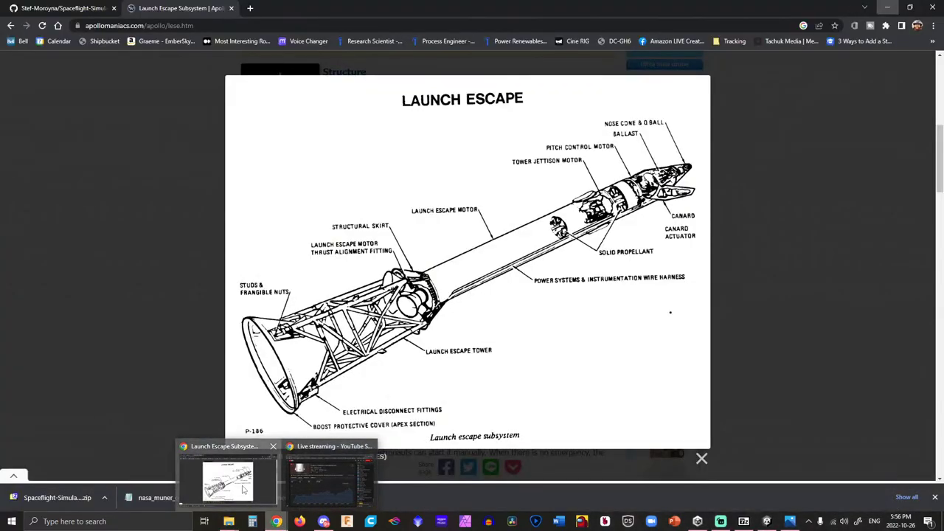
{"action": "left_click", "coordinate": [244, 489]}
{"action": "left_click", "coordinate": [250, 8]}
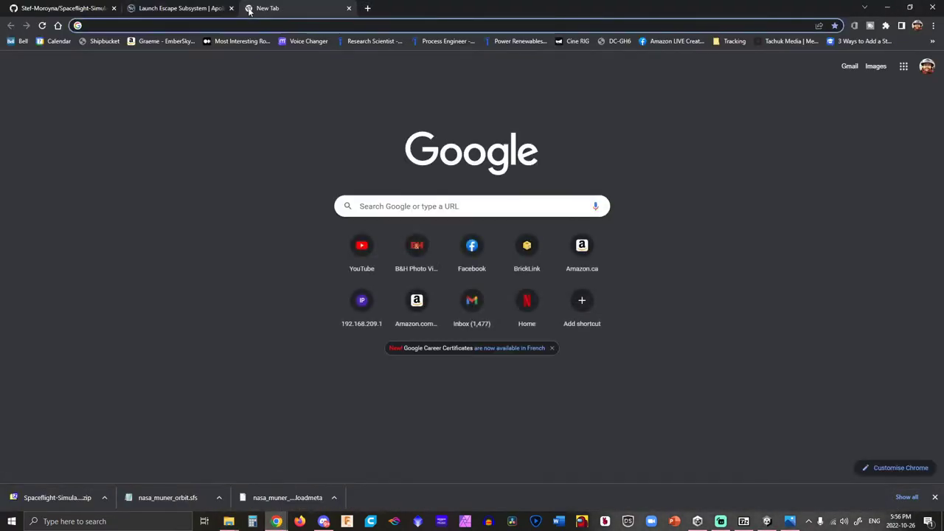
{"action": "type", "text": "sea dragon s"}
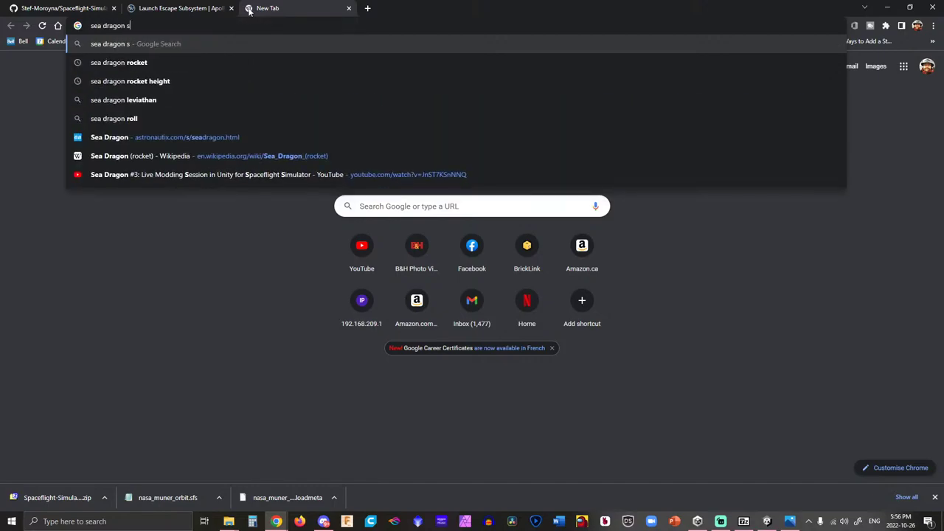
{"action": "type", "text": "dx"}
{"action": "key", "text": "BackSpace"}
{"action": "key", "text": "BackSpace"}
{"action": "key", "text": "BackSpace"}
{"action": "type", "text": "2n"}
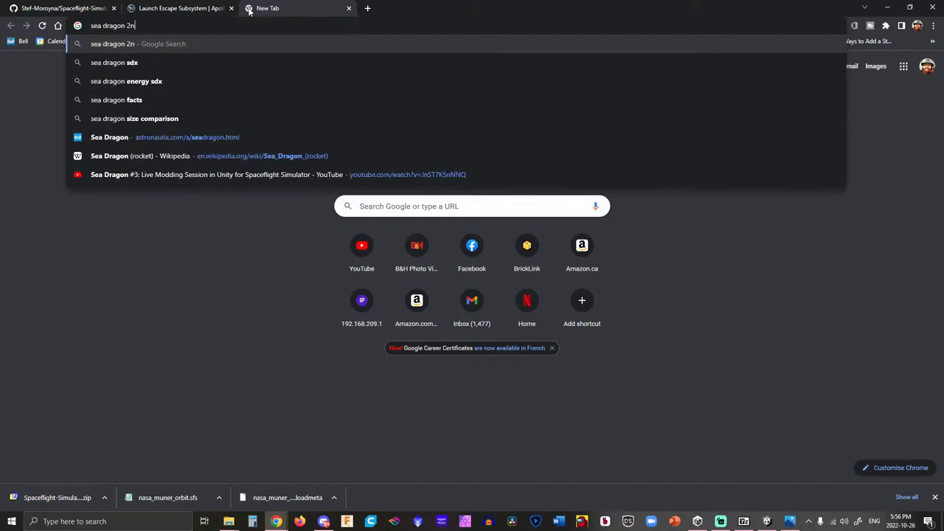
{"action": "type", "text": "d stage engine"}
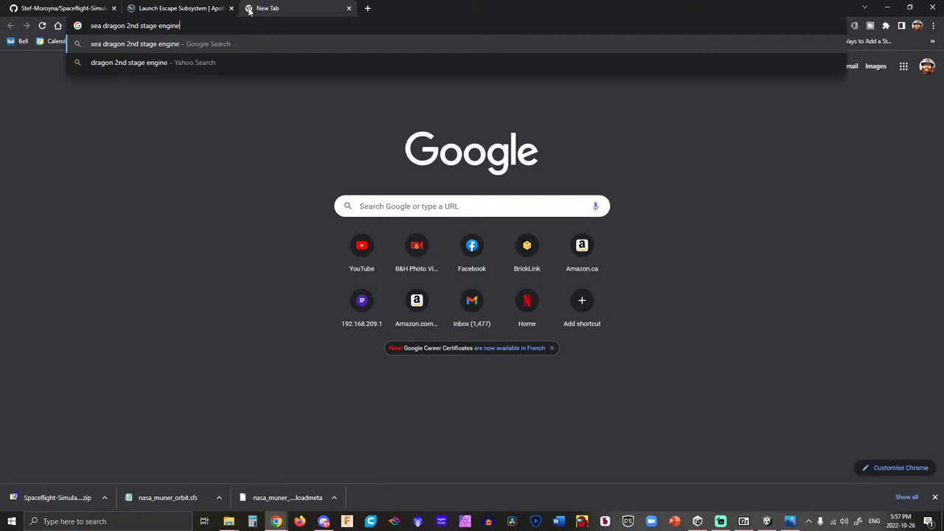
{"action": "key", "text": "Return"}
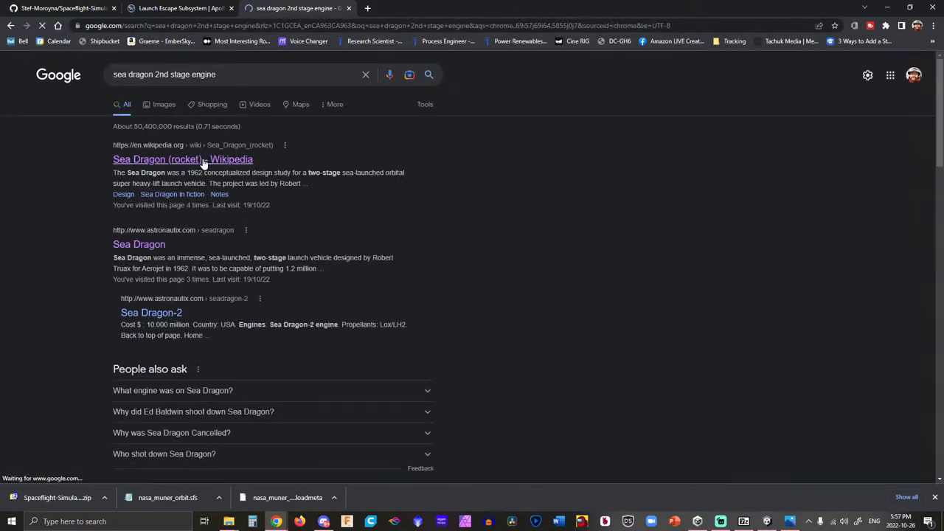
Open the Sea Dragon (rocket) Wikipedia article, find the 59 MN thrust, and window the browser.
{"action": "left_click", "coordinate": [204, 160]}
{"action": "scroll", "coordinate": [673, 244], "scroll_direction": "down", "scroll_amount": 10}
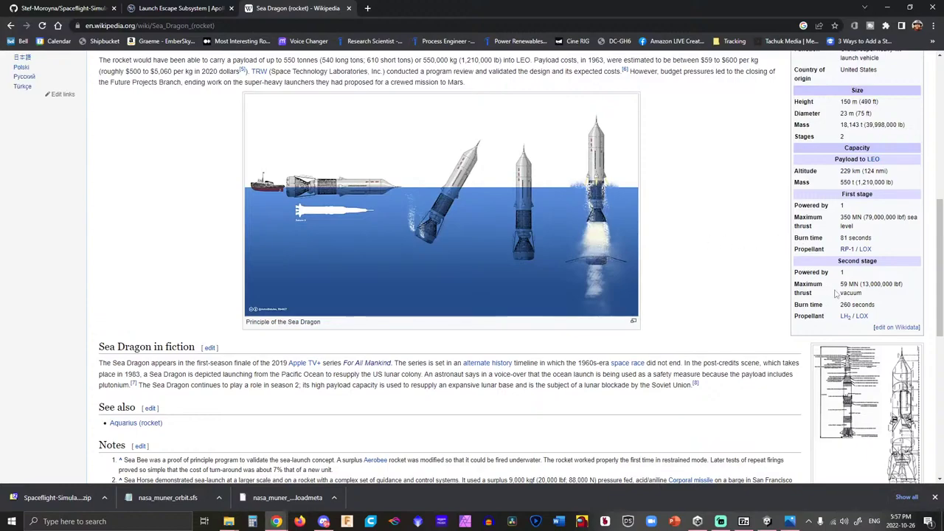
{"action": "left_click_drag", "start_coordinate": [844, 284], "coordinate": [895, 284]}
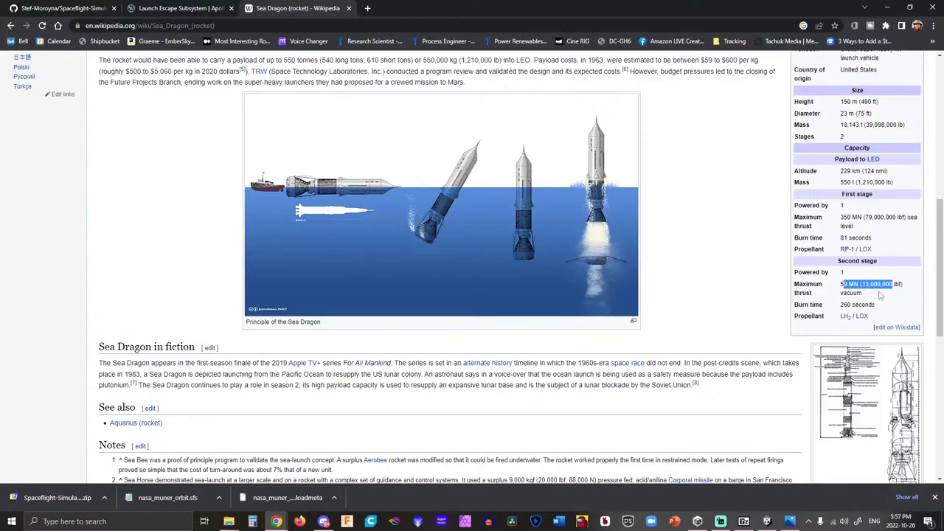
{"action": "left_click", "coordinate": [879, 295]}
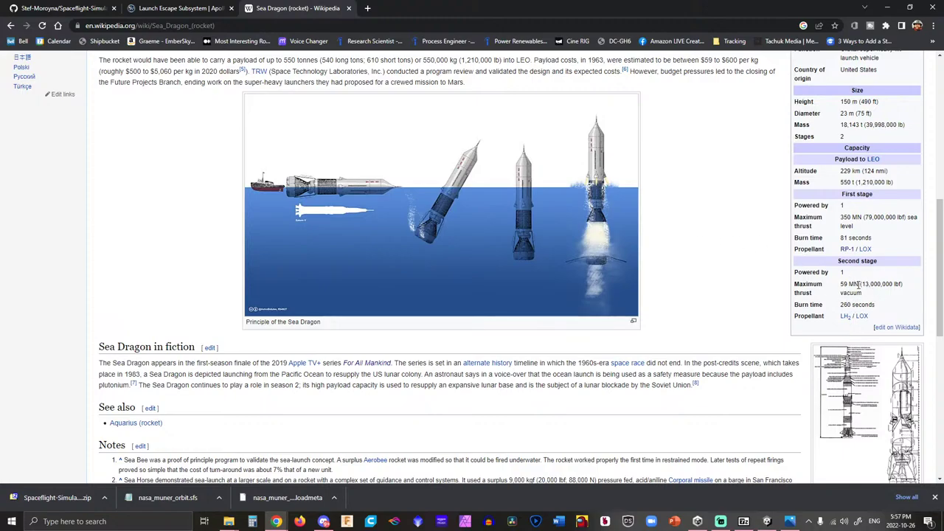
{"action": "double_click", "coordinate": [644, 6]}
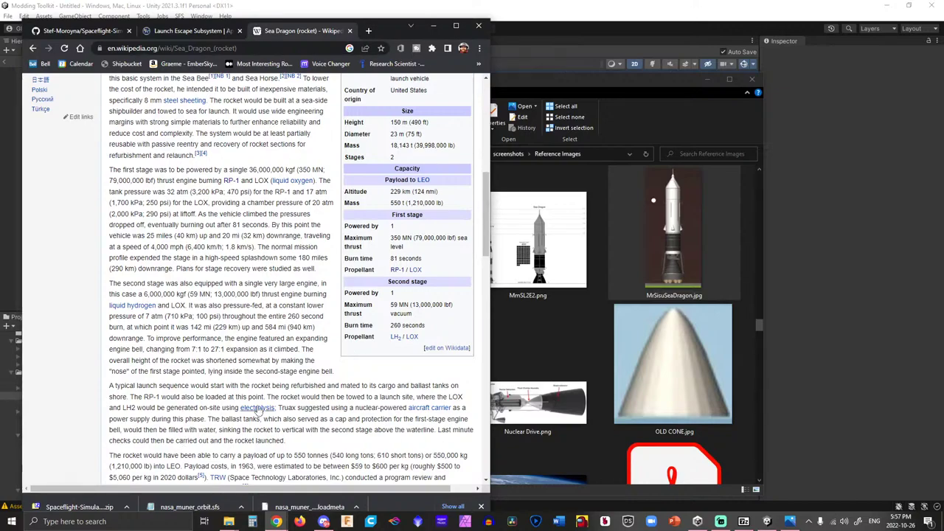
Compute 59000000 ÷ 9.81 ÷ 1000 ≈ 6,014.27 in Calculator, then return to Unity.
{"action": "left_click", "coordinate": [250, 522]}
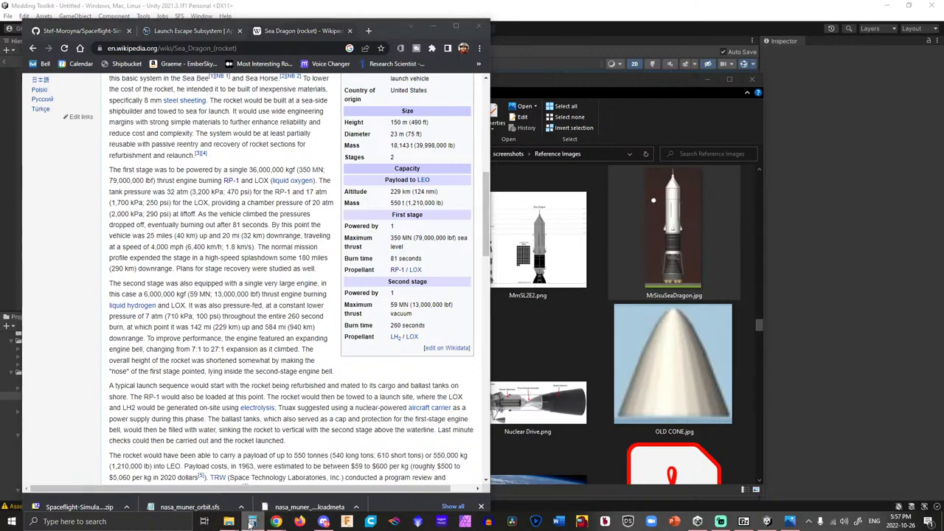
{"action": "left_click_drag", "start_coordinate": [563, 216], "coordinate": [594, 174]}
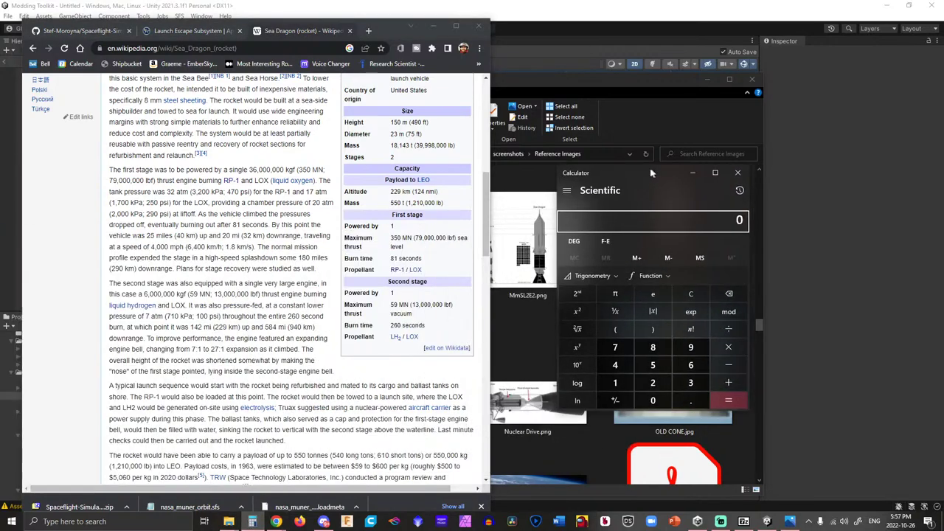
{"action": "type", "text": "59"}
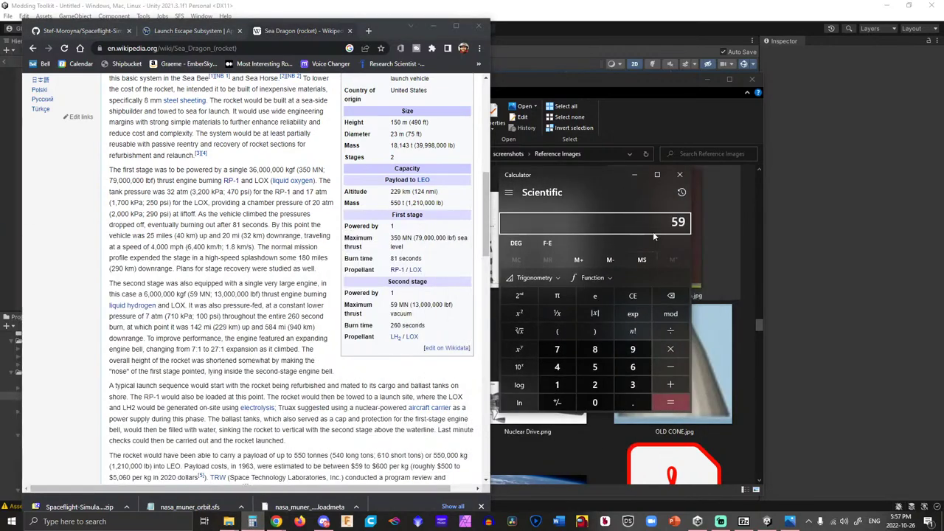
{"action": "type", "text": "000000"}
{"action": "type", "text": "9.81"}
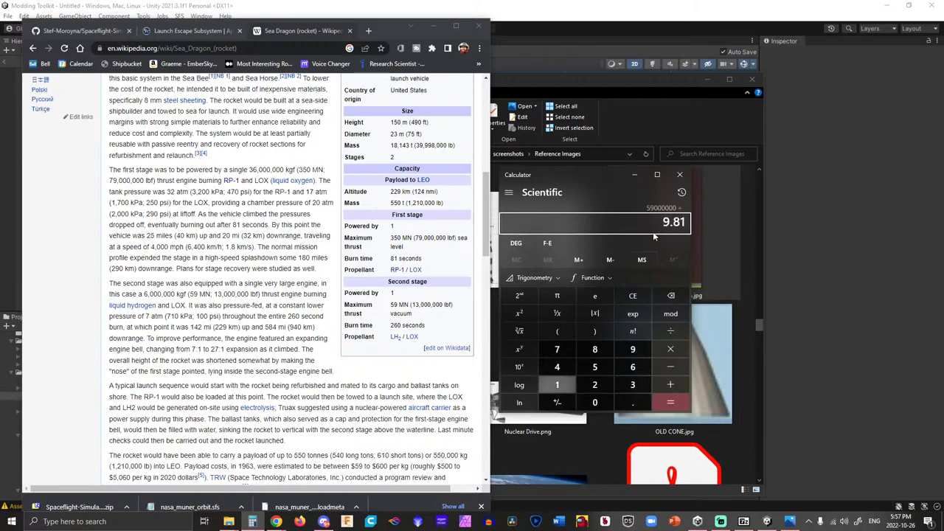
{"action": "key", "text": "Return"}
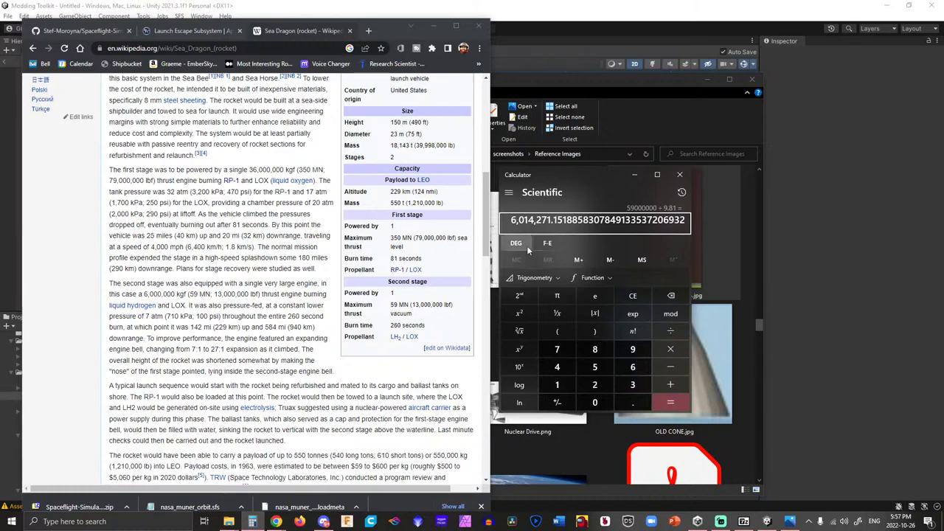
{"action": "key", "text": "slash"}
{"action": "type", "text": "1000"}
{"action": "key", "text": "Return"}
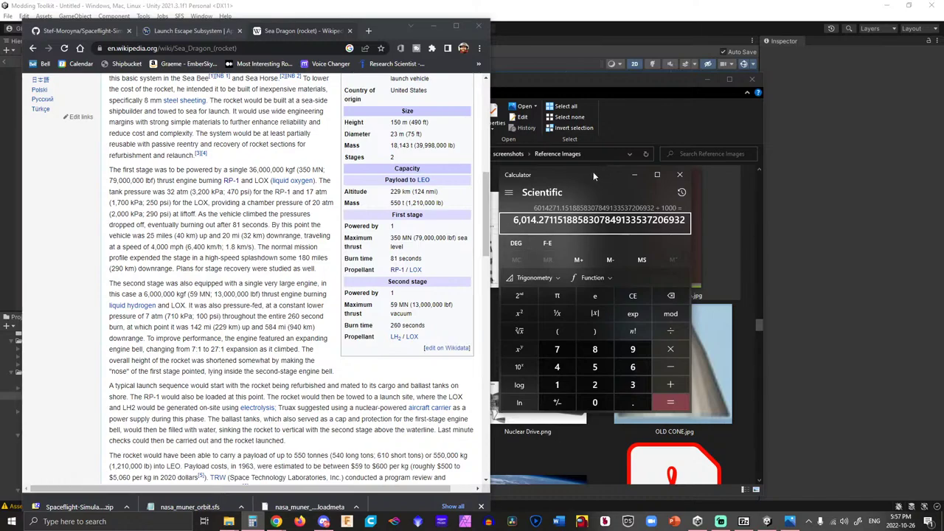
{"action": "left_click_drag", "start_coordinate": [594, 175], "coordinate": [0, 176]}
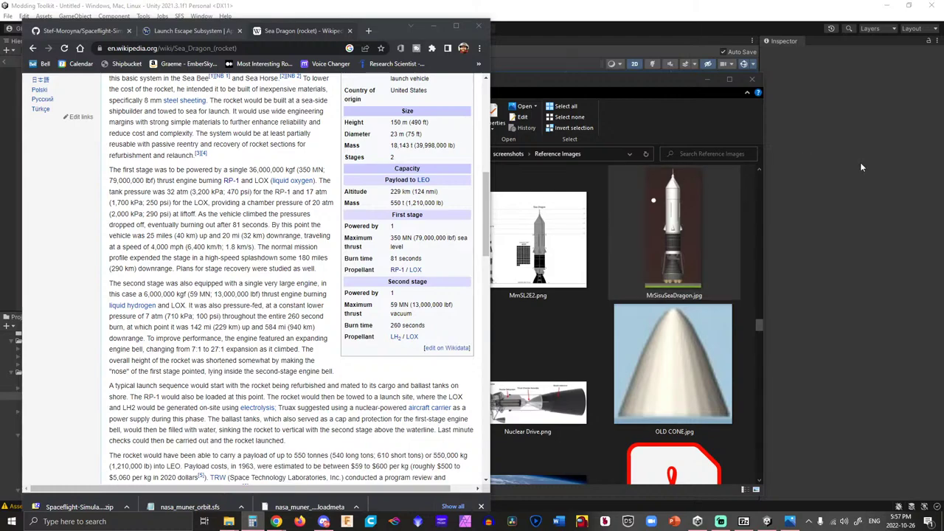
{"action": "left_click", "coordinate": [841, 177]}
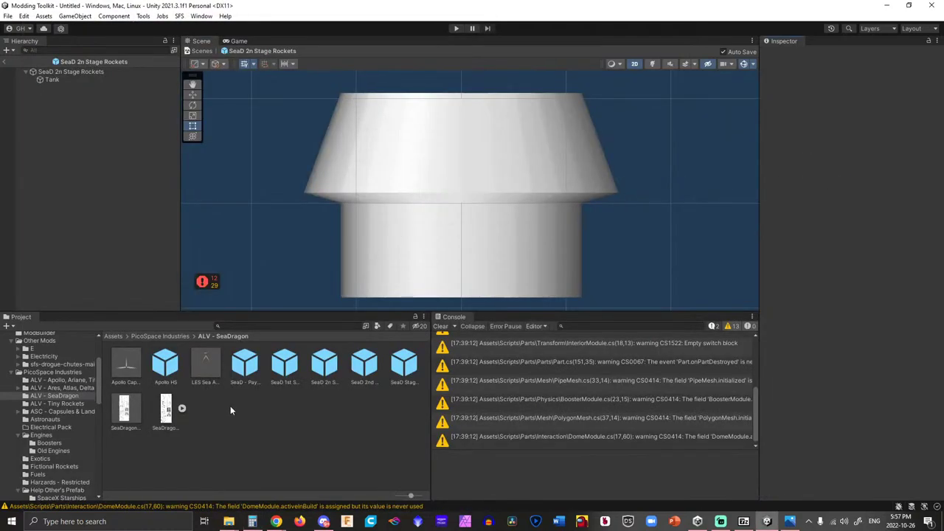
Create an empty GameObject inside SeaD 2n Stage Rockets with Position X set to 0.
{"action": "right_click", "coordinate": [105, 211]}
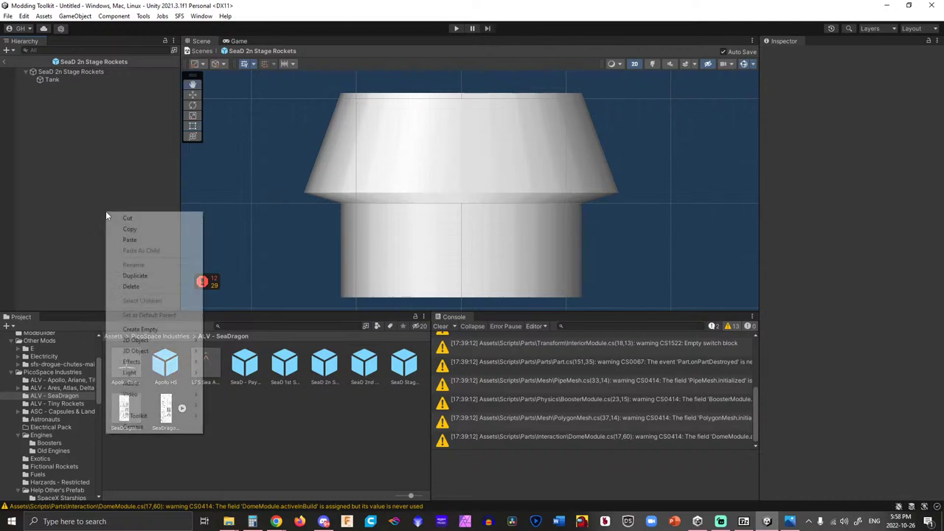
{"action": "left_click", "coordinate": [98, 135]}
{"action": "left_click", "coordinate": [99, 72]}
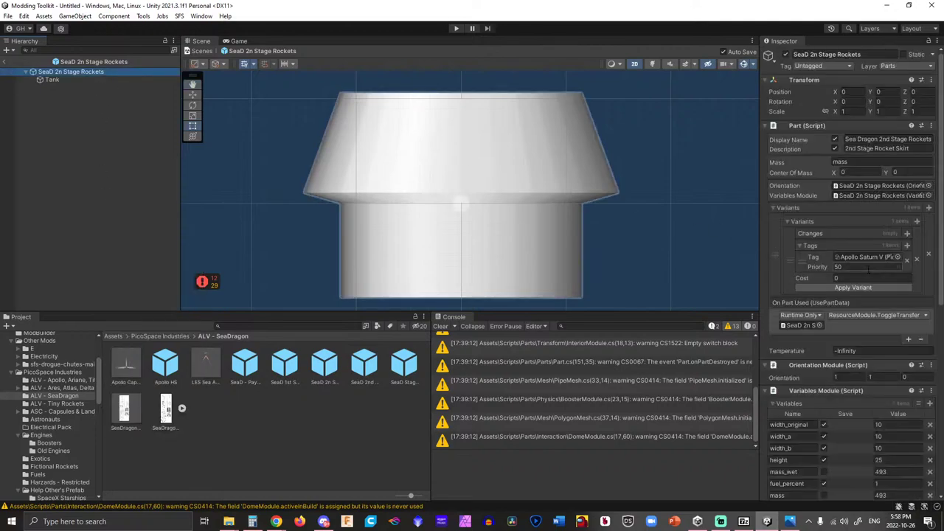
{"action": "scroll", "coordinate": [837, 281], "scroll_direction": "down", "scroll_amount": 8}
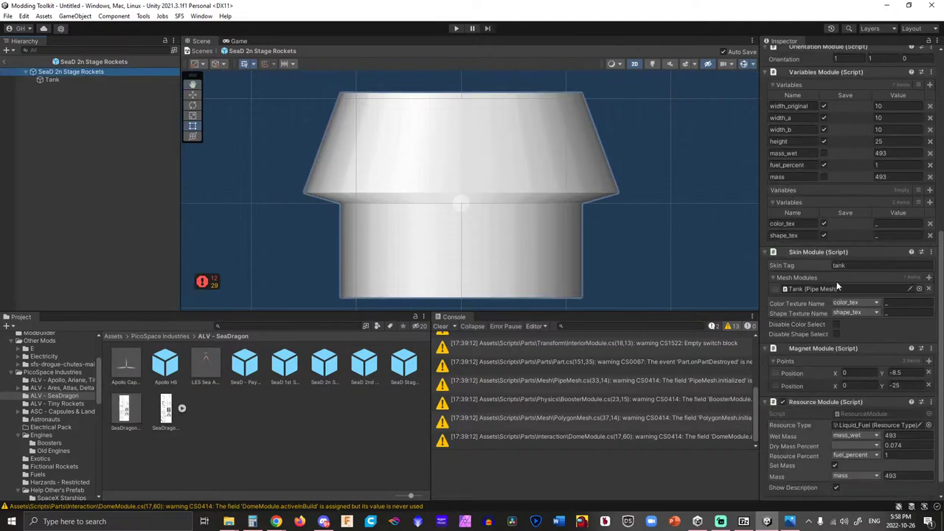
{"action": "right_click", "coordinate": [94, 140]}
{"action": "left_click", "coordinate": [129, 257]}
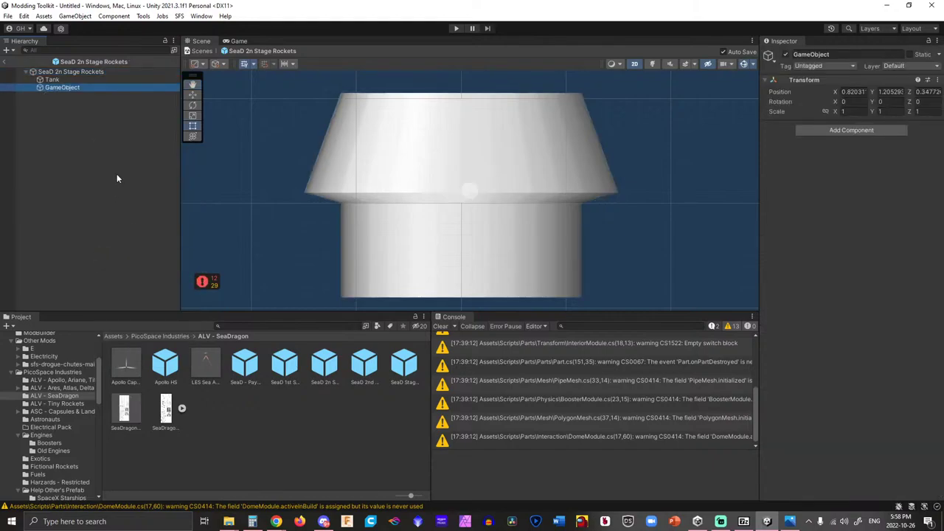
{"action": "left_click", "coordinate": [852, 91]}
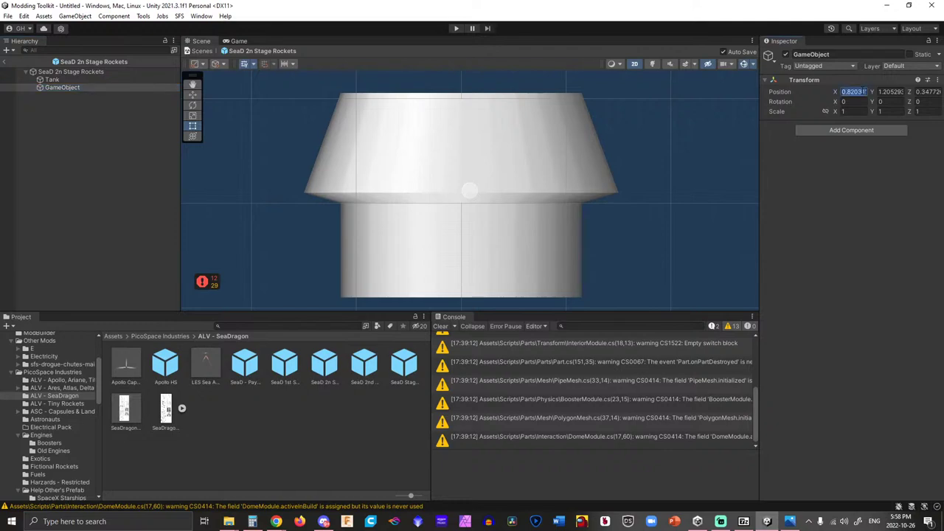
{"action": "type", "text": "0"}
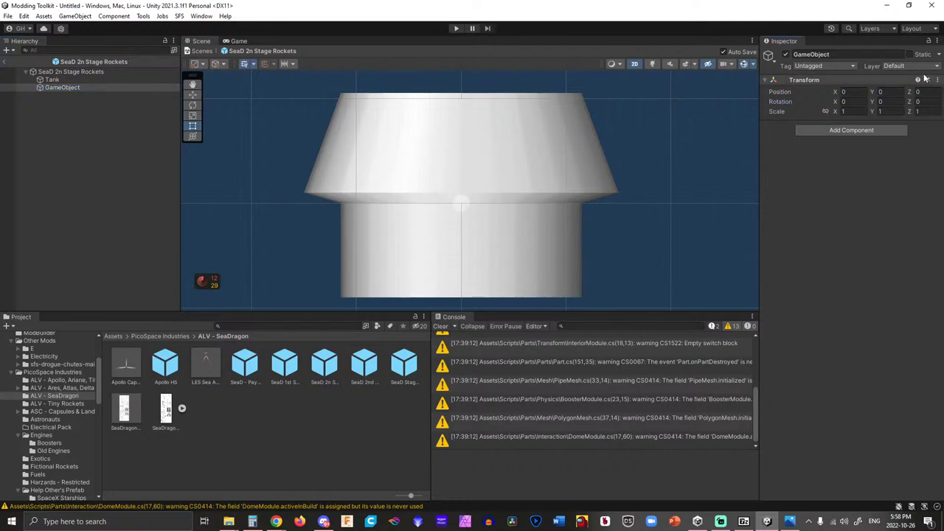
Put the new object on the Parts layer and add an Engine Module.
{"action": "left_click", "coordinate": [892, 66]}
{"action": "left_click", "coordinate": [870, 130]}
{"action": "left_click", "coordinate": [863, 131]}
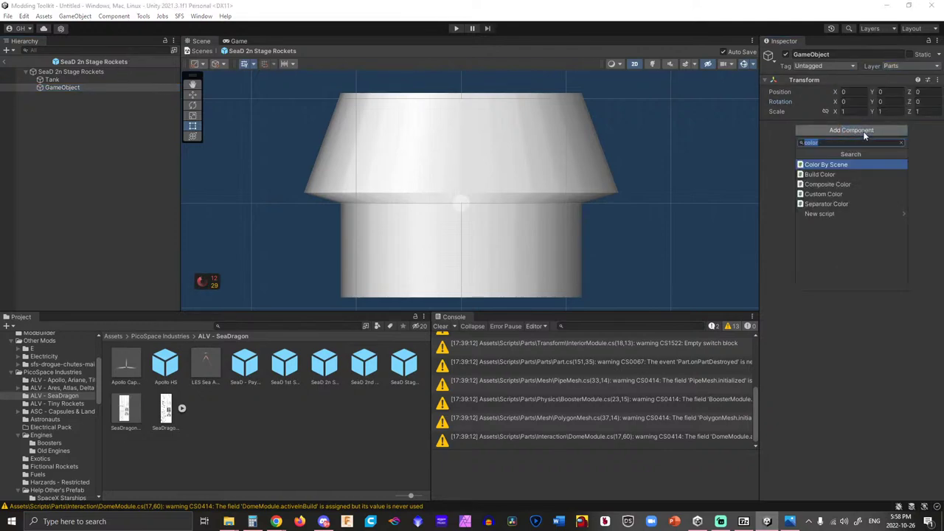
{"action": "type", "text": "Engine"}
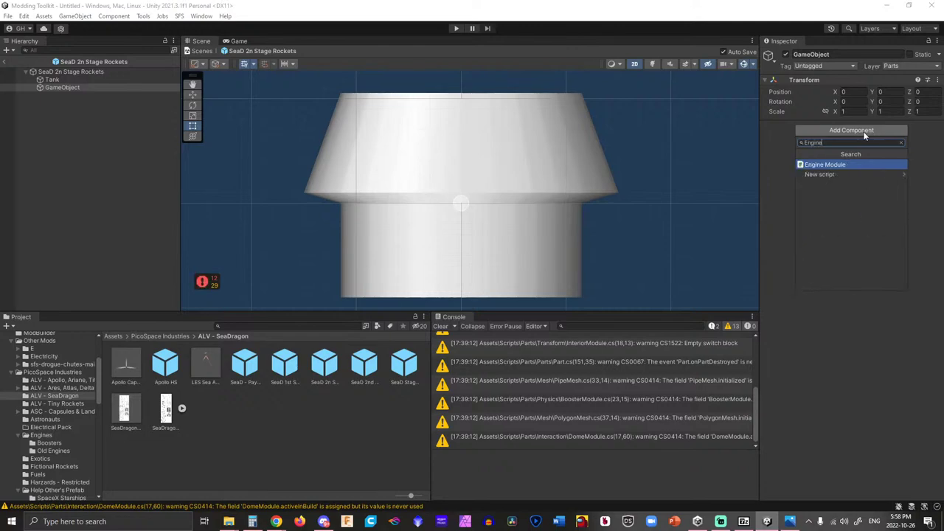
{"action": "left_click", "coordinate": [848, 164]}
Set the engine's Thrust to 6014 and ISP to 200.
{"action": "left_click", "coordinate": [851, 148]}
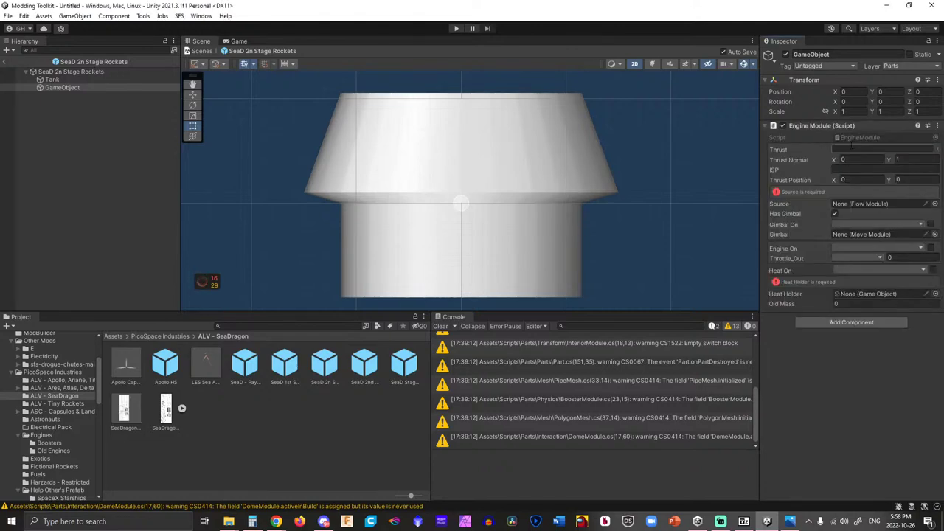
{"action": "type", "text": "6014"}
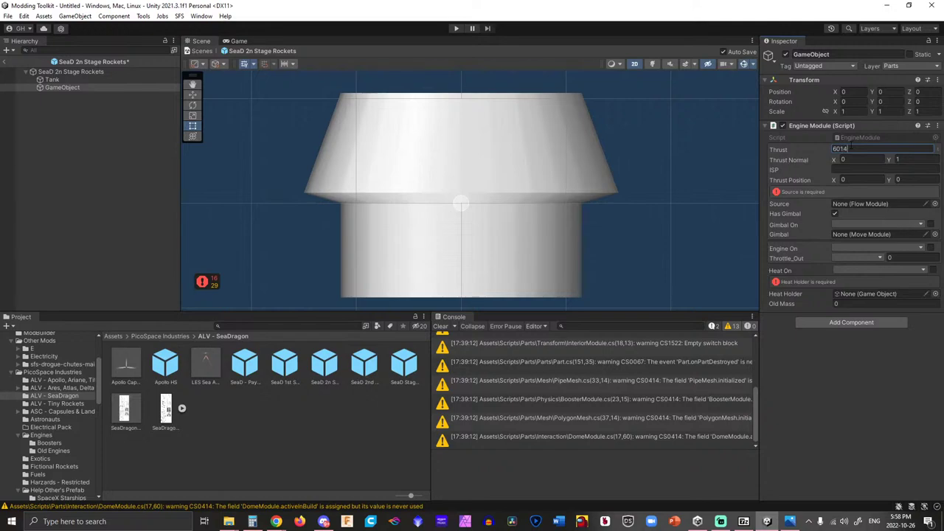
{"action": "left_click", "coordinate": [872, 169]}
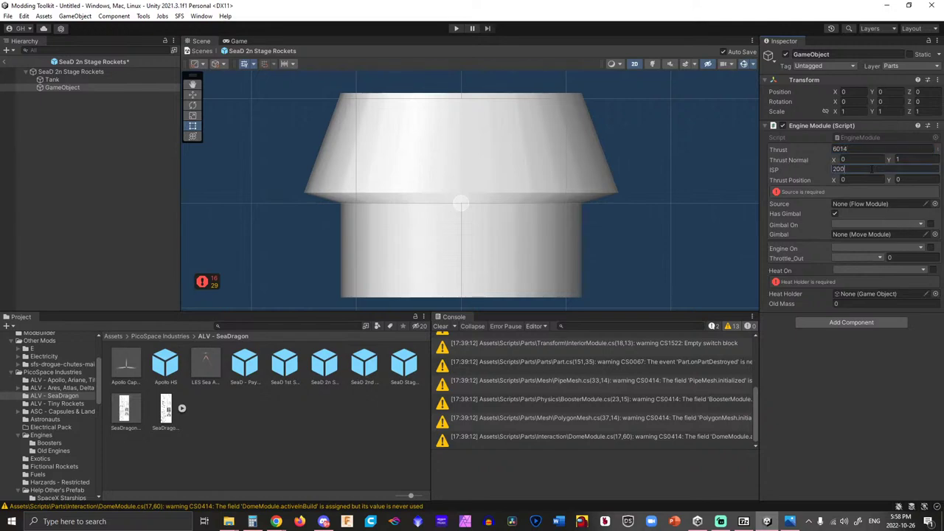
{"action": "type", "text": "200"}
{"action": "key", "text": "Tab"}
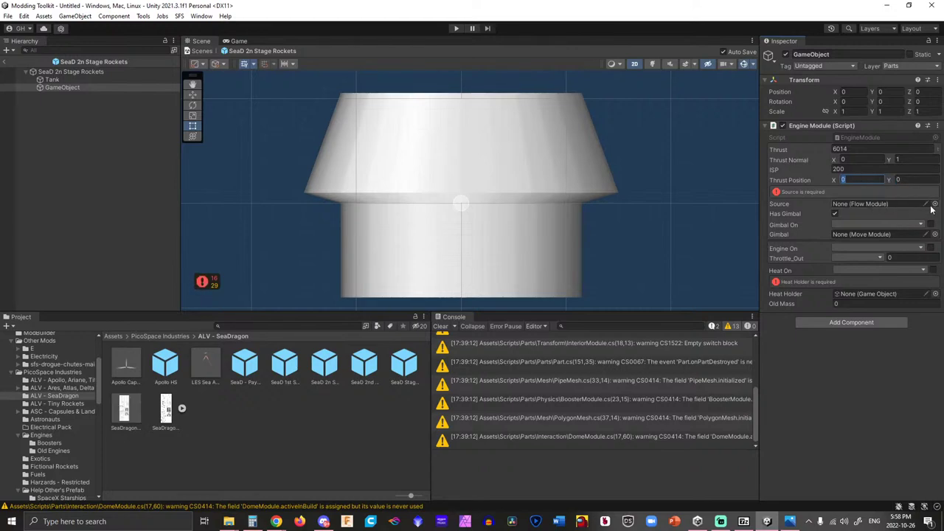
Add a Flow Module with a Liquid_Fuel source using Surfaces search mode.
{"action": "left_click", "coordinate": [847, 322]}
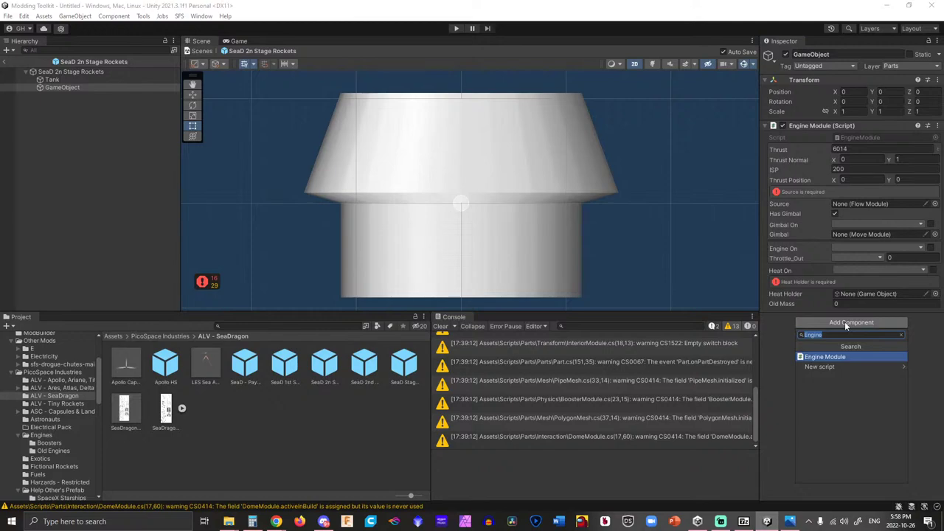
{"action": "type", "text": "flow"}
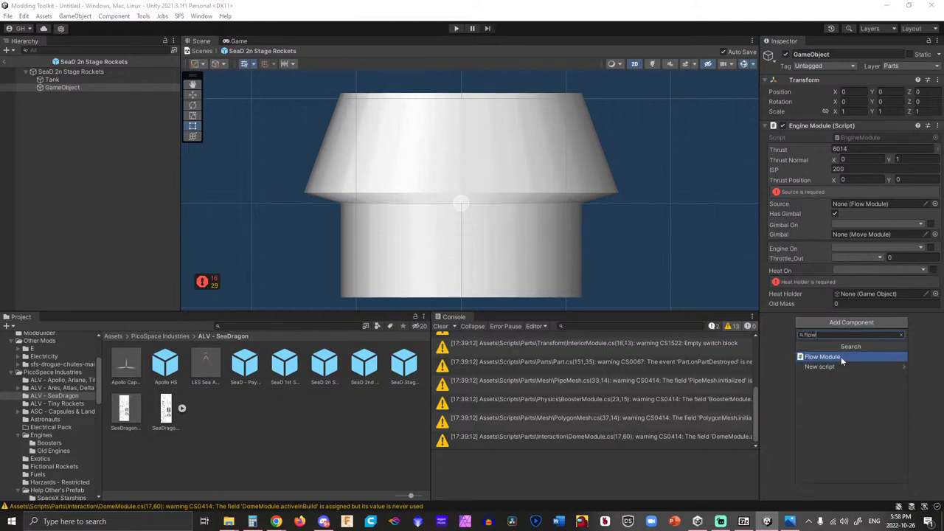
{"action": "left_click", "coordinate": [847, 357]}
{"action": "left_click", "coordinate": [936, 343]}
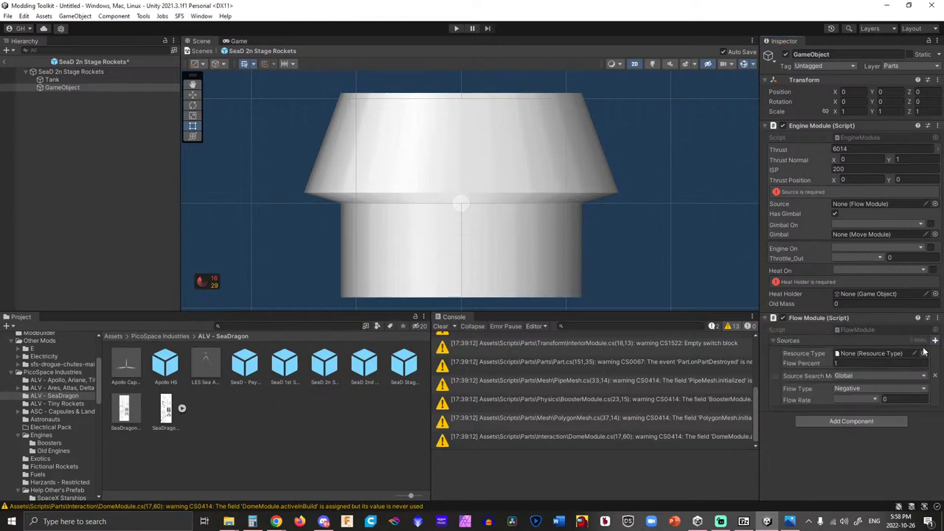
{"action": "left_click", "coordinate": [927, 354]}
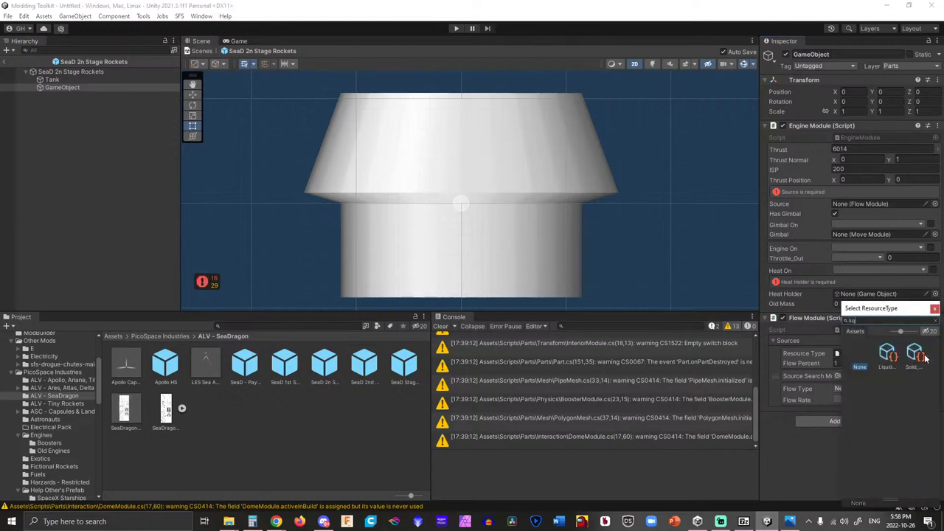
{"action": "double_click", "coordinate": [888, 355]}
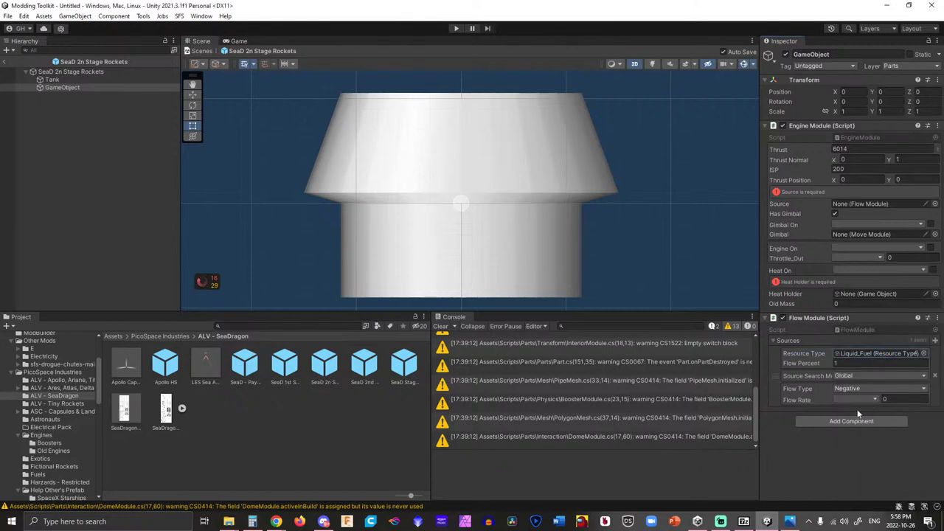
{"action": "left_click", "coordinate": [858, 375]}
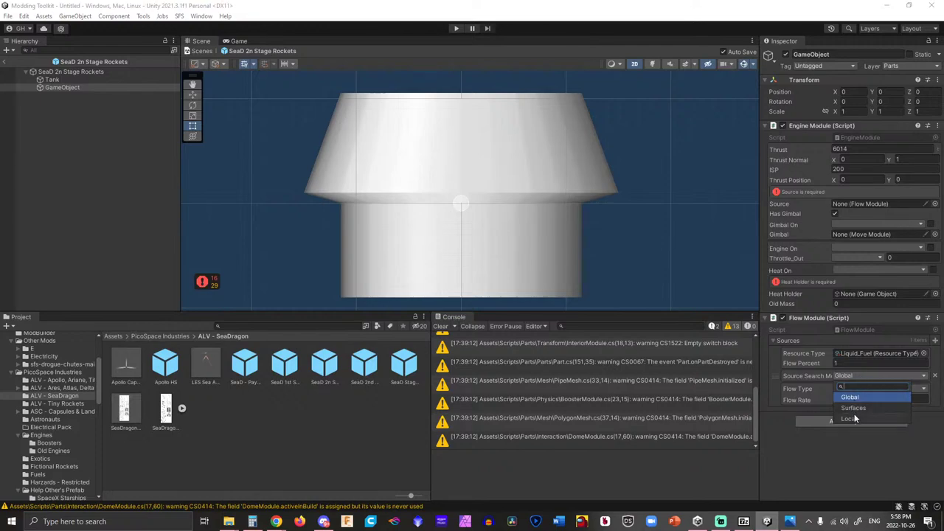
{"action": "left_click", "coordinate": [853, 418]}
{"action": "left_click", "coordinate": [856, 377]}
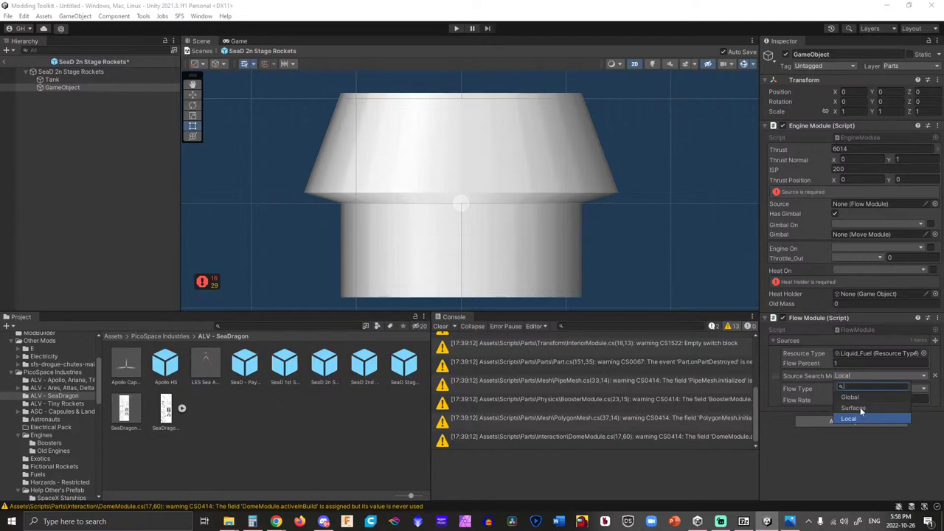
{"action": "left_click", "coordinate": [856, 407]}
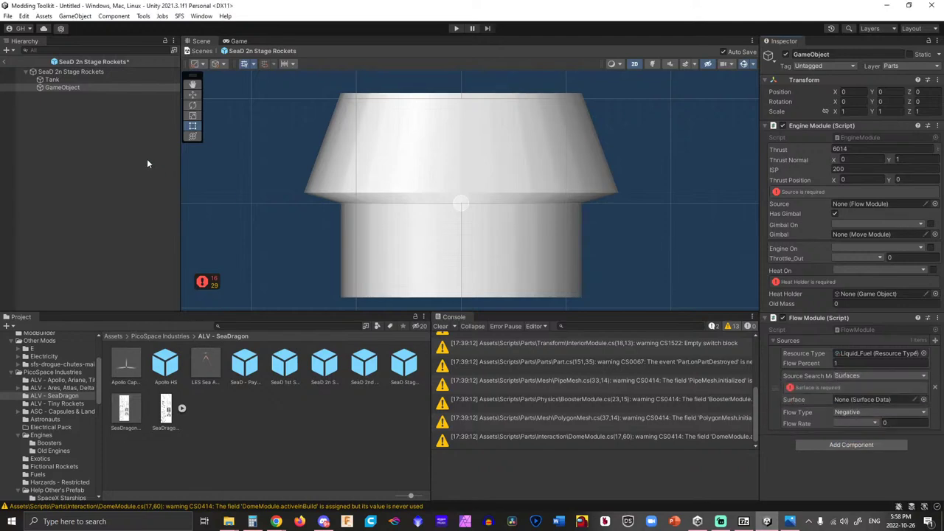
Inspect the Tank, then create and delete a stray empty GameObject (1).
{"action": "left_click", "coordinate": [67, 79]}
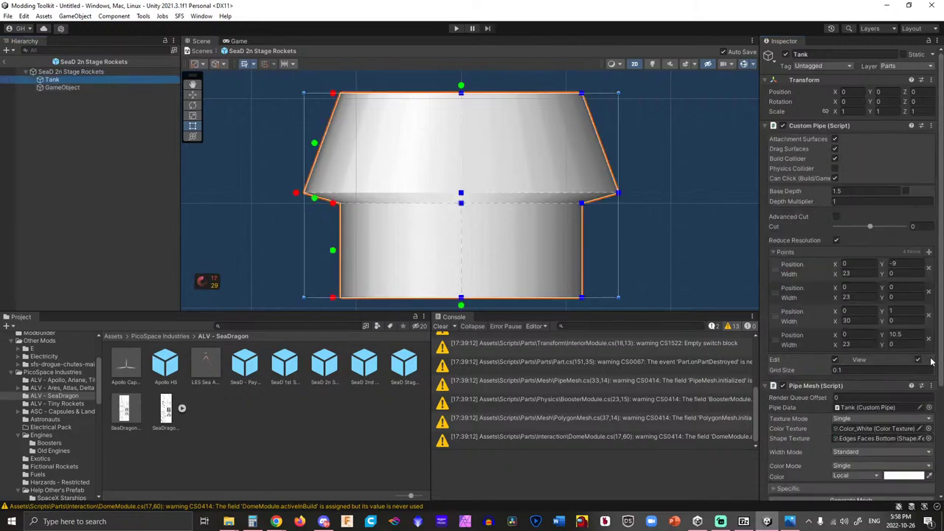
{"action": "scroll", "coordinate": [931, 362], "scroll_direction": "down", "scroll_amount": 5}
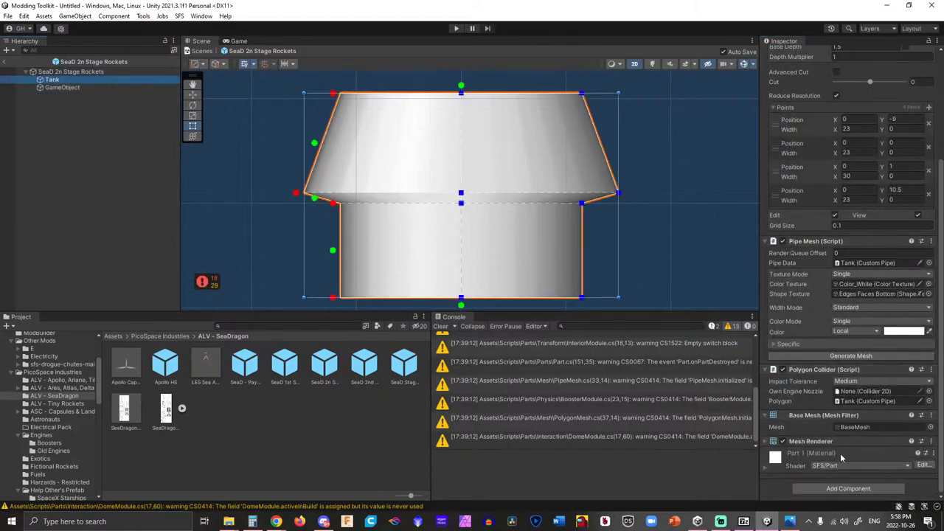
{"action": "scroll", "coordinate": [841, 457], "scroll_direction": "up", "scroll_amount": 5}
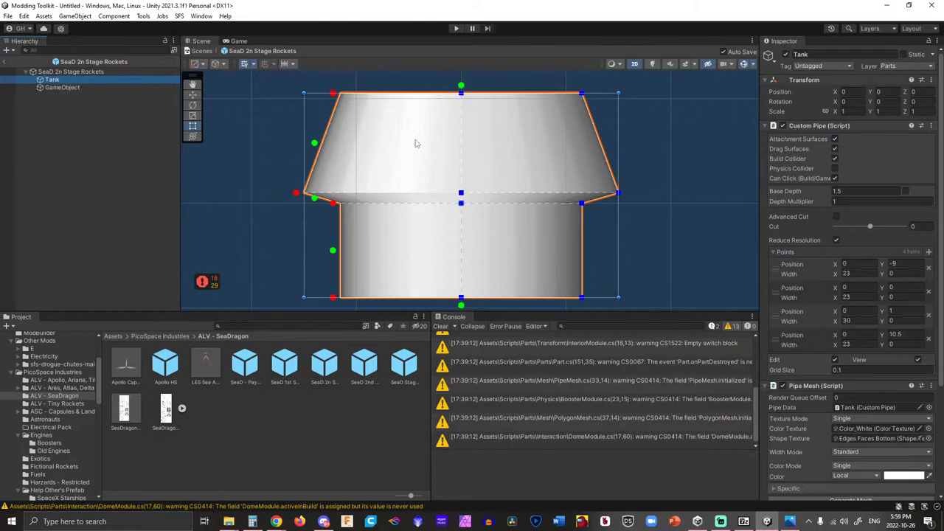
{"action": "left_click", "coordinate": [66, 88]}
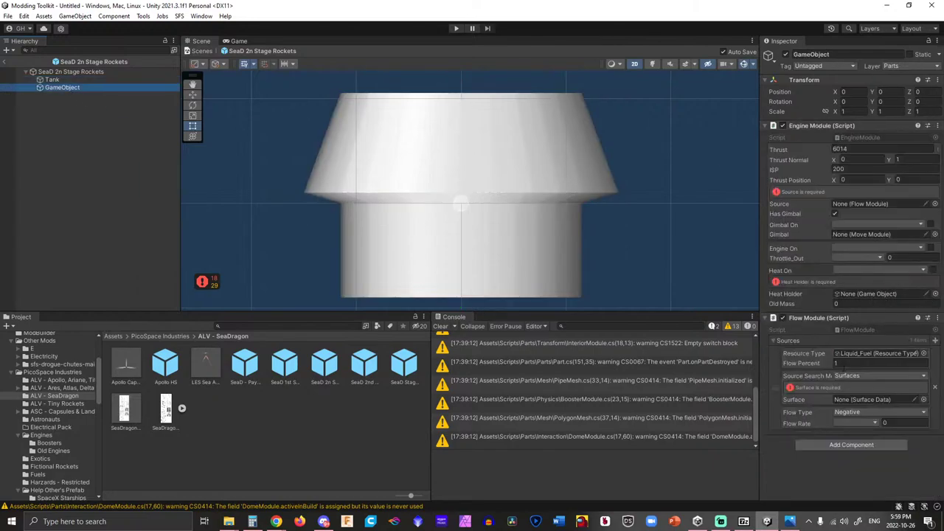
{"action": "right_click", "coordinate": [53, 105]}
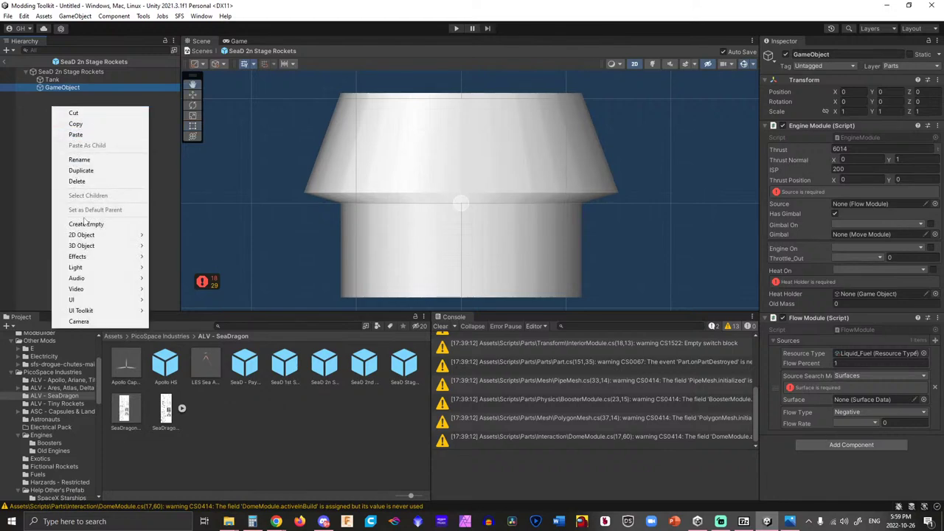
{"action": "left_click", "coordinate": [81, 223]}
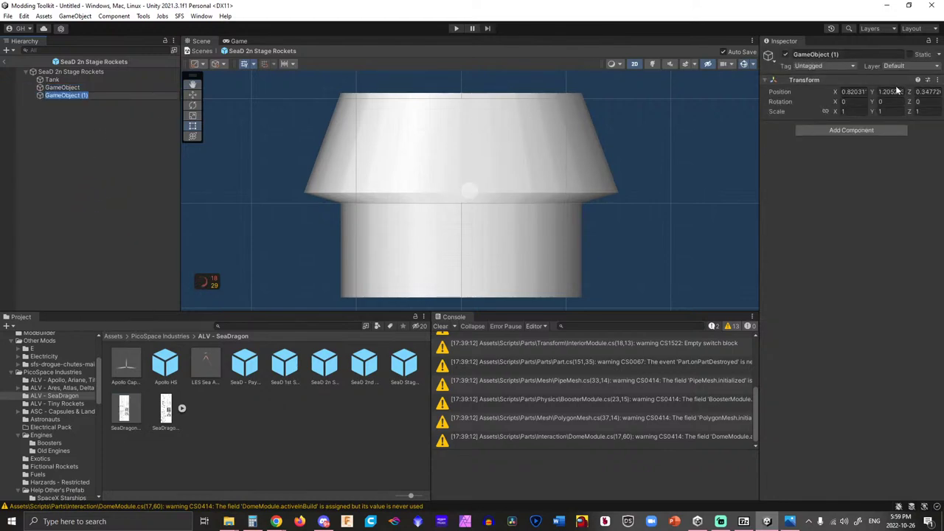
{"action": "left_click", "coordinate": [854, 92]}
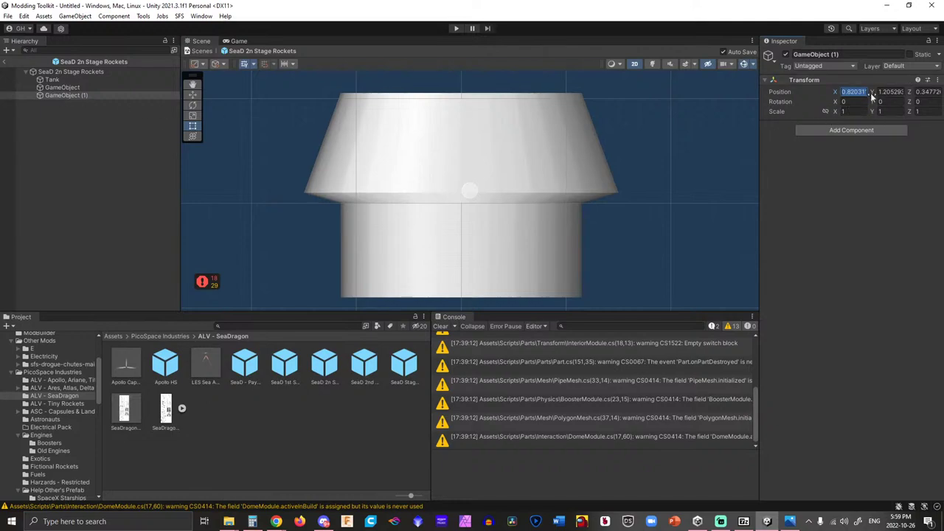
{"action": "left_click", "coordinate": [66, 96]}
{"action": "key", "text": "Delete"}
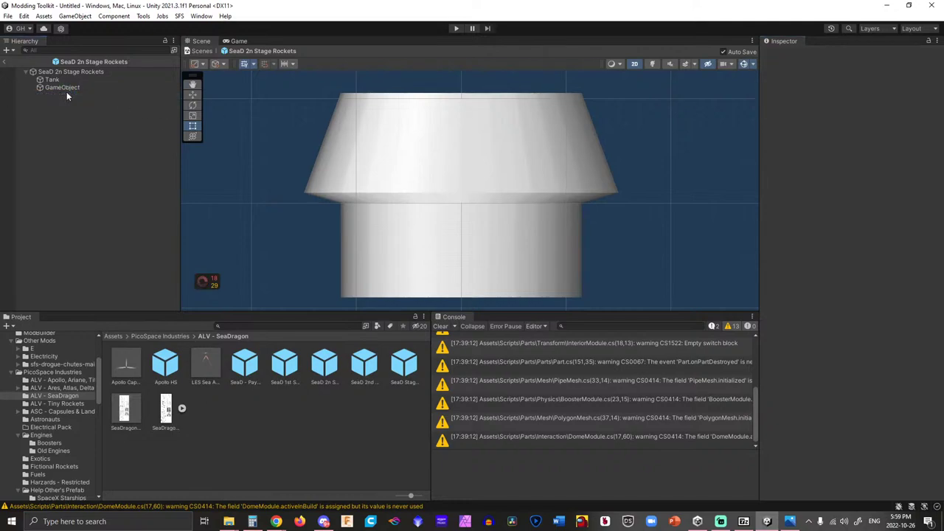
Rename the object holding the engine modules to Engine.
{"action": "left_click", "coordinate": [66, 88]}
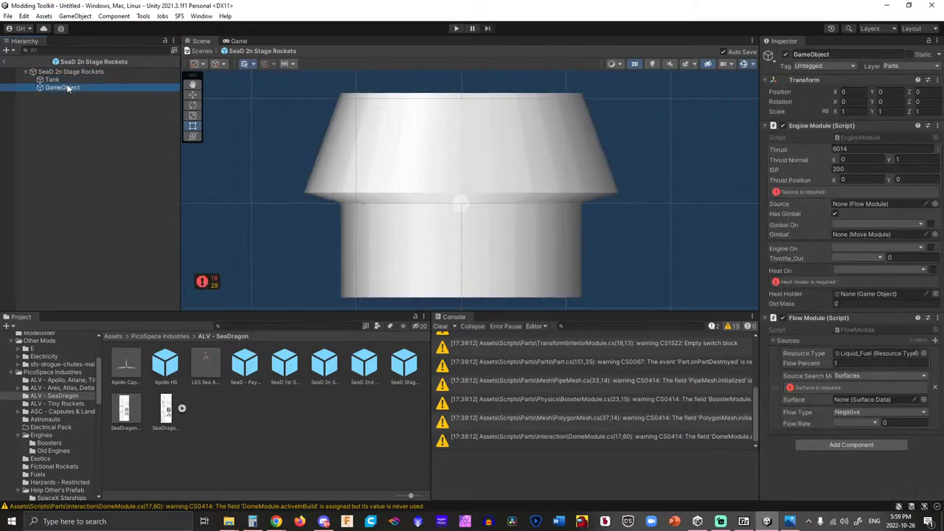
{"action": "key", "text": "F2"}
{"action": "type", "text": "Engine"}
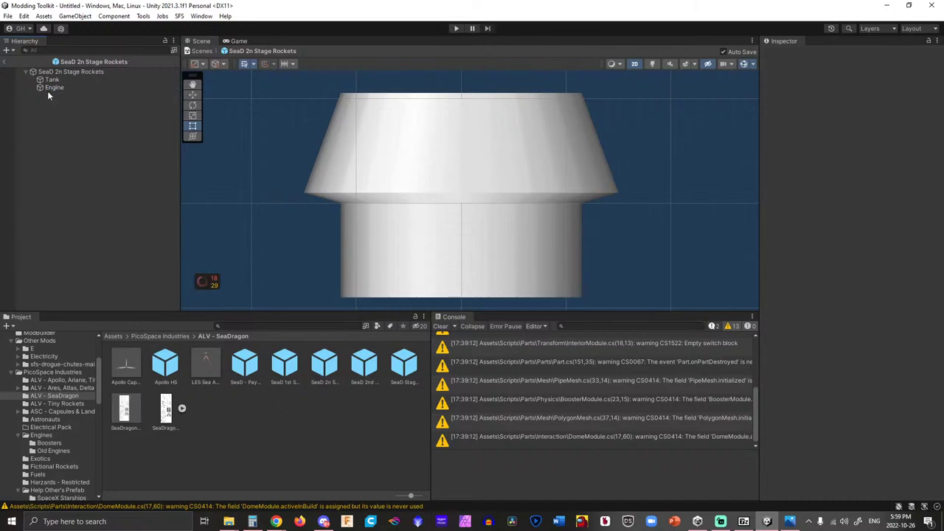
Name the object Engine and make its own Flow Module the Engine Module's source.
{"action": "left_click", "coordinate": [42, 87]}
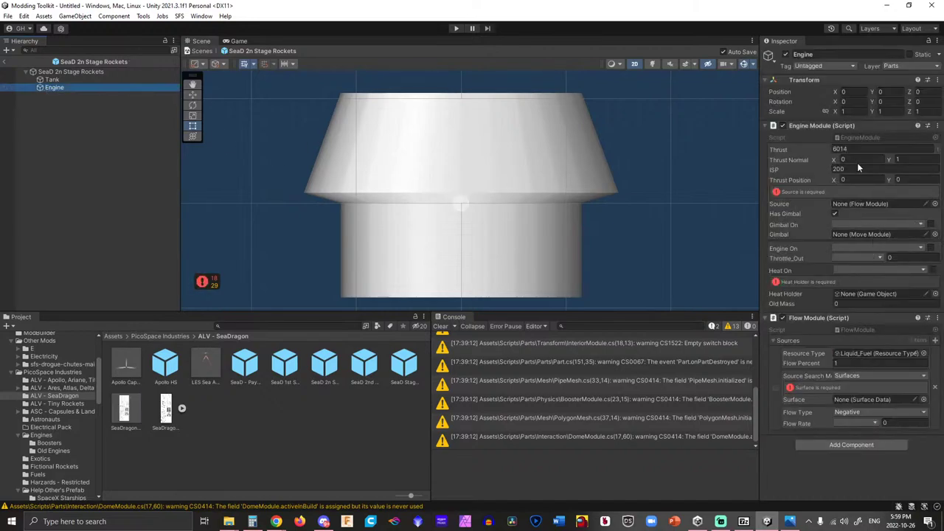
{"action": "left_click", "coordinate": [935, 204]}
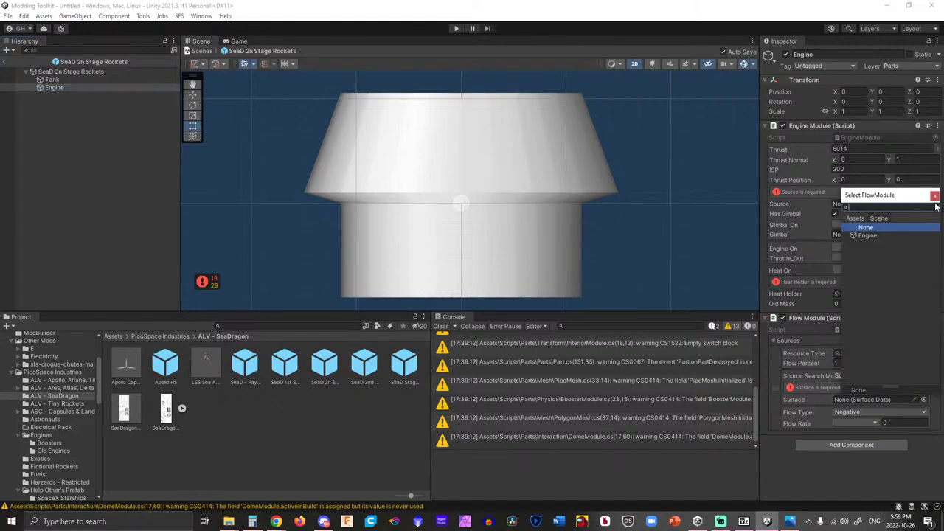
{"action": "left_click", "coordinate": [889, 234]}
{"action": "left_click", "coordinate": [890, 234]}
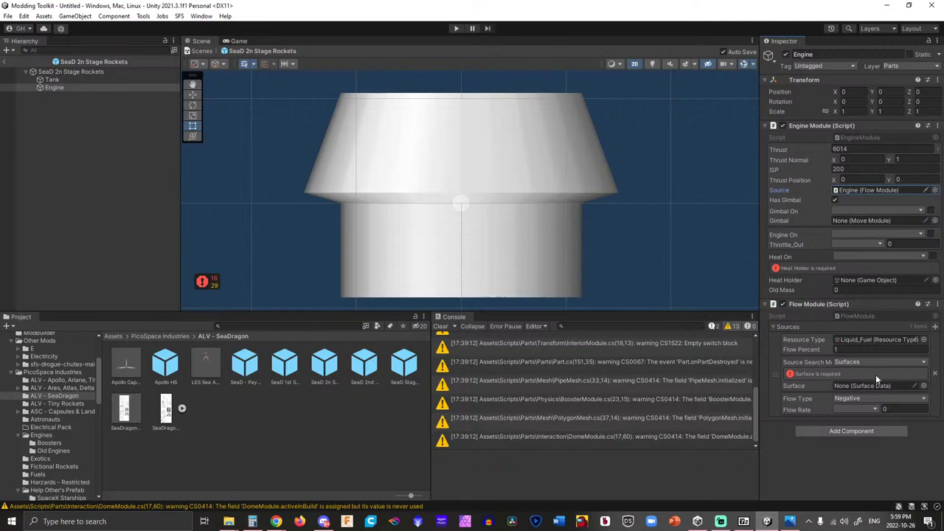
Set the Engine Flow Module's fuel surface to Tank.
{"action": "left_click", "coordinate": [924, 386]}
{"action": "left_click", "coordinate": [864, 348]}
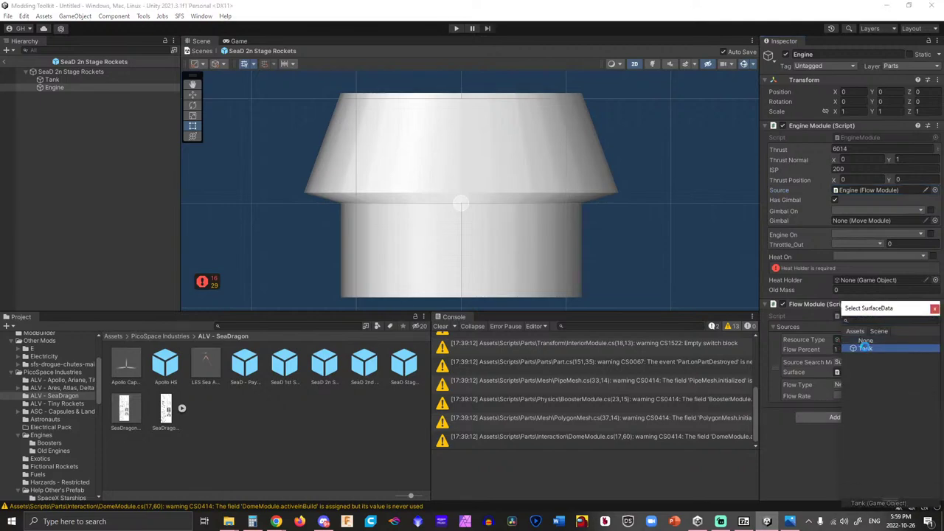
{"action": "double_click", "coordinate": [863, 347]}
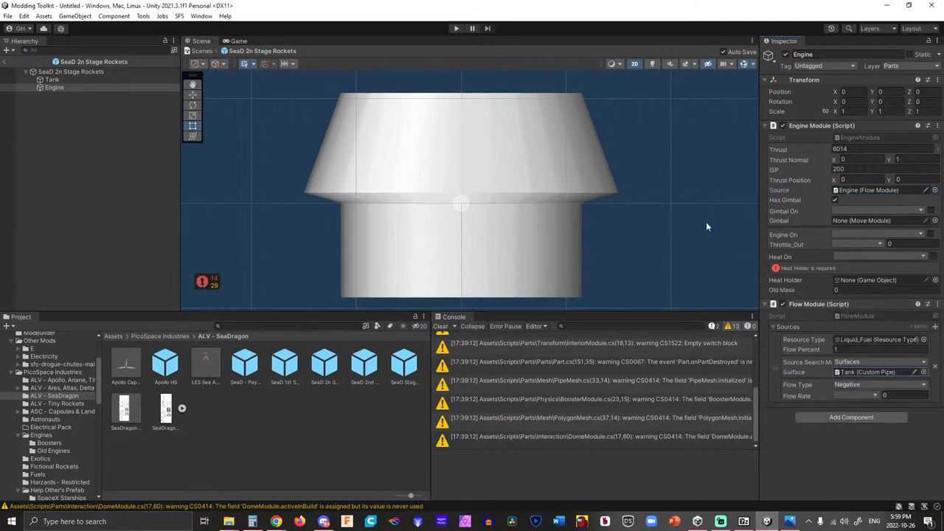
{"action": "left_click", "coordinate": [90, 116]}
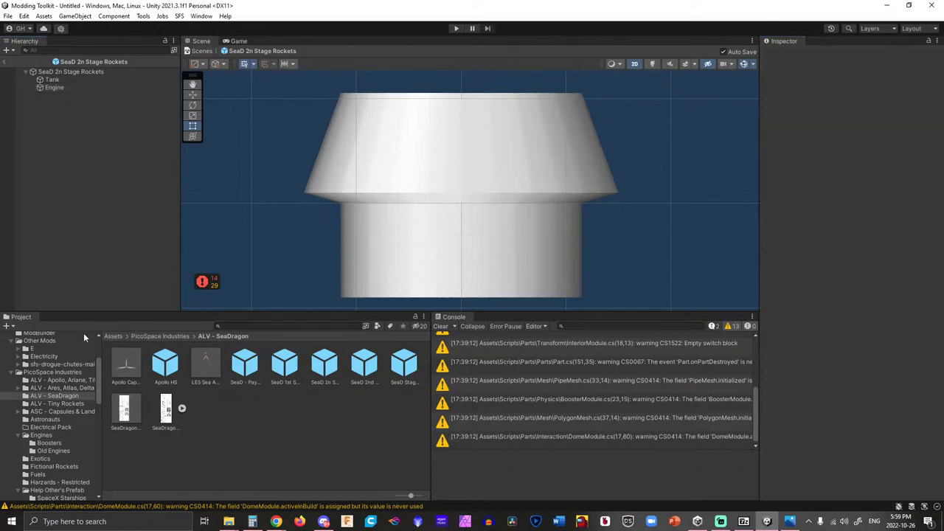
Open the NK-33 Engine prefab from the Engines asset folder for reference.
{"action": "scroll", "coordinate": [69, 360], "scroll_direction": "down", "scroll_amount": 3}
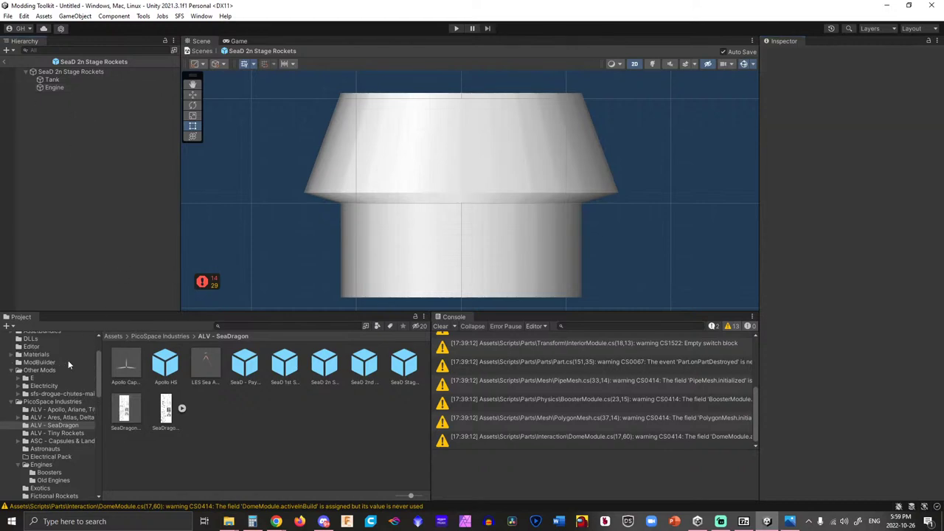
{"action": "scroll", "coordinate": [66, 363], "scroll_direction": "down", "scroll_amount": 3}
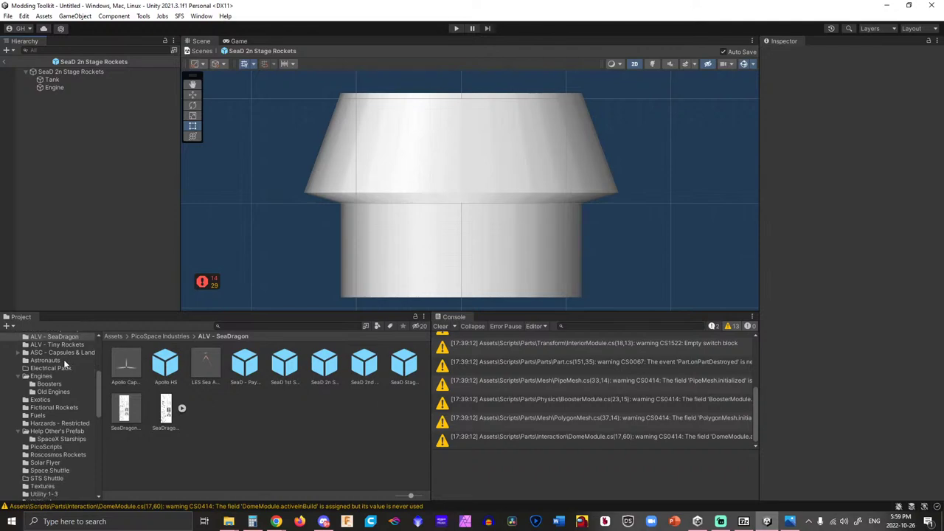
{"action": "left_click", "coordinate": [41, 376]}
{"action": "scroll", "coordinate": [317, 395], "scroll_direction": "down", "scroll_amount": 1}
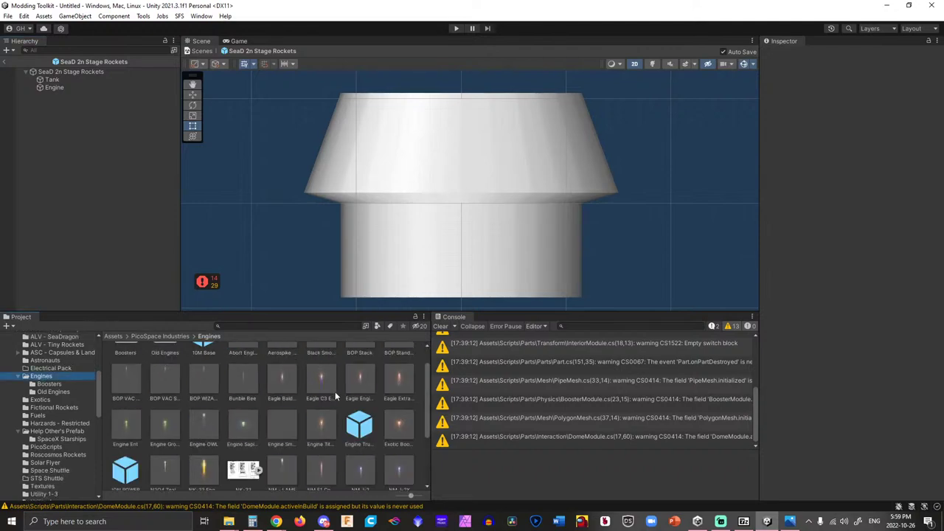
{"action": "scroll", "coordinate": [335, 392], "scroll_direction": "down", "scroll_amount": 1}
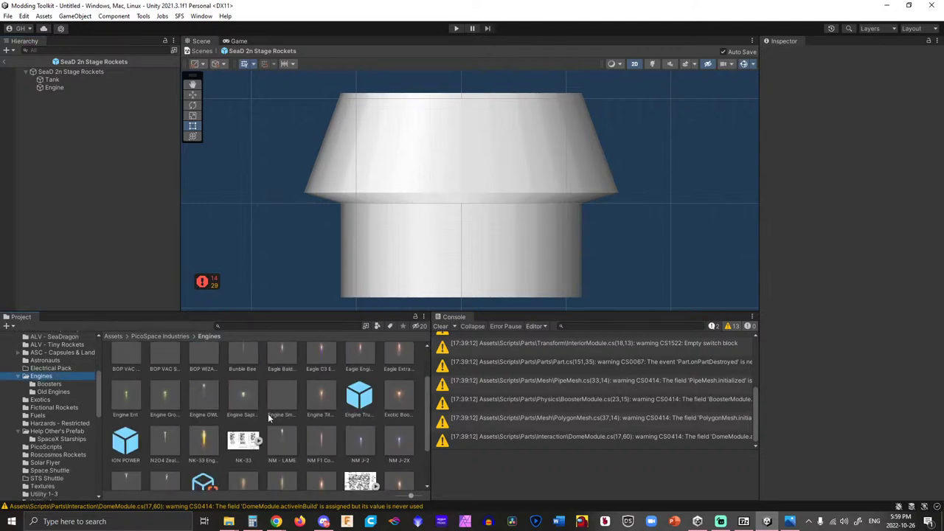
{"action": "double_click", "coordinate": [203, 441]}
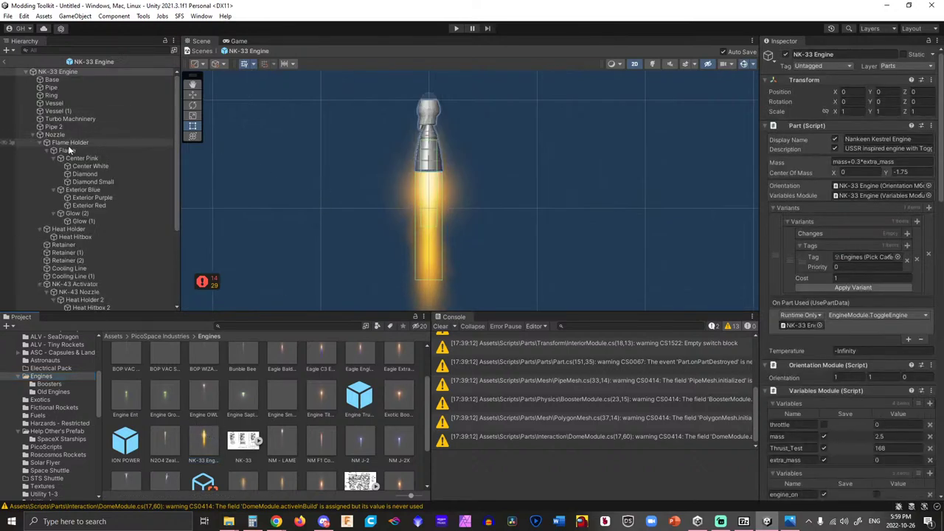
Select the NK-43 nozzle's Flame Holder (1) and show the ALV - SeaDragon folder contents.
{"action": "scroll", "coordinate": [83, 258], "scroll_direction": "down", "scroll_amount": 3}
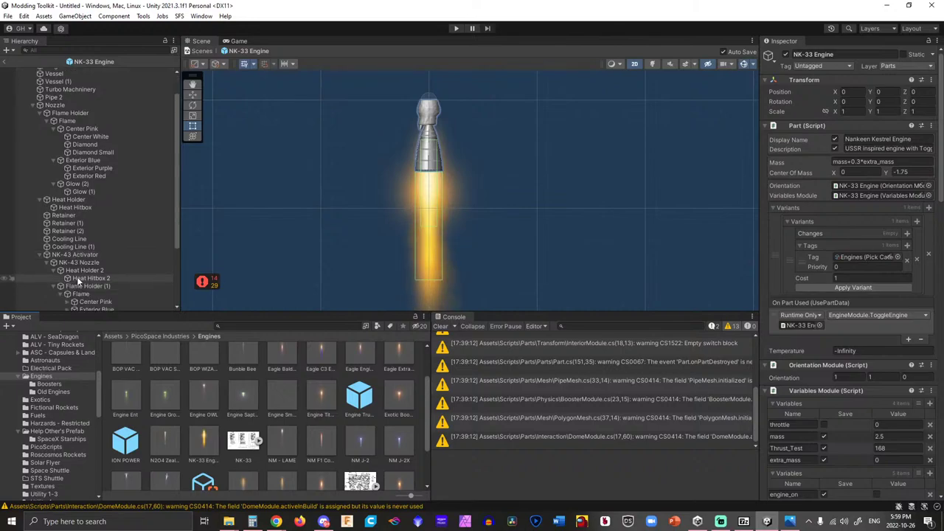
{"action": "left_click", "coordinate": [85, 257]}
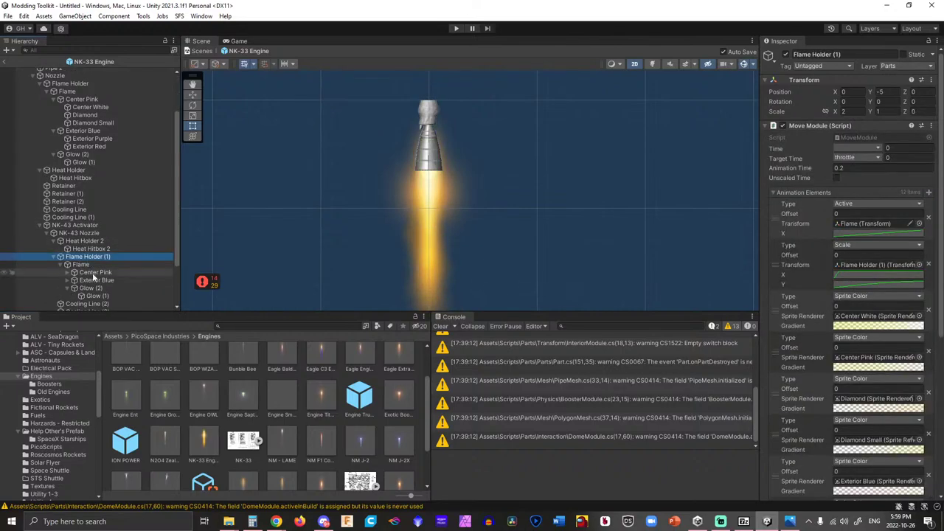
{"action": "scroll", "coordinate": [47, 376], "scroll_direction": "up", "scroll_amount": 3}
{"action": "left_click", "coordinate": [53, 397]}
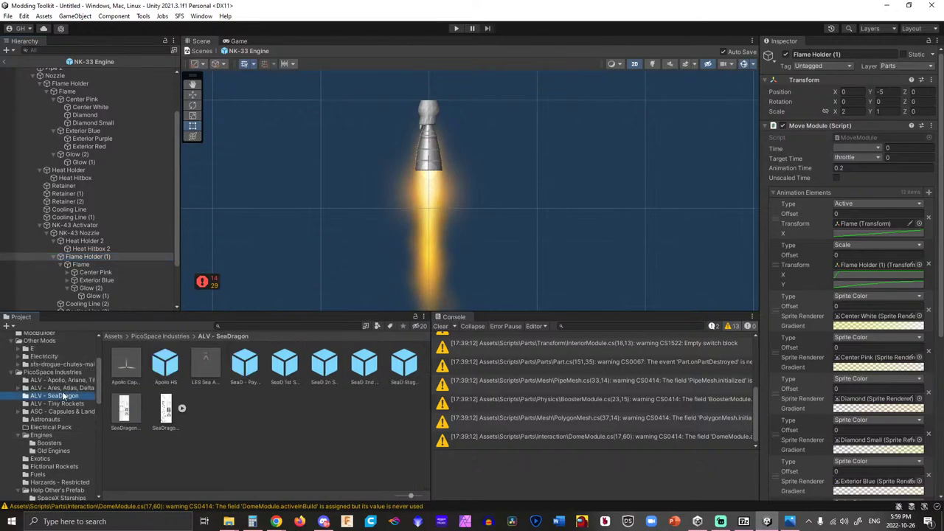
Open the SeaD 2n Stage Rockets prefab and paste Flame Holder (1) into it.
{"action": "double_click", "coordinate": [364, 363]}
{"action": "double_click", "coordinate": [313, 360]}
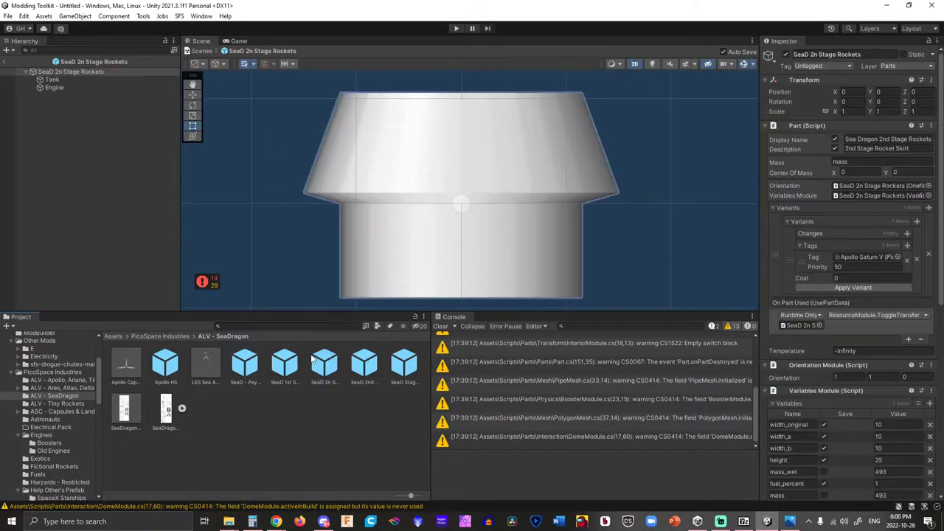
{"action": "left_click", "coordinate": [101, 104]}
{"action": "key", "text": "ctrl+v"}
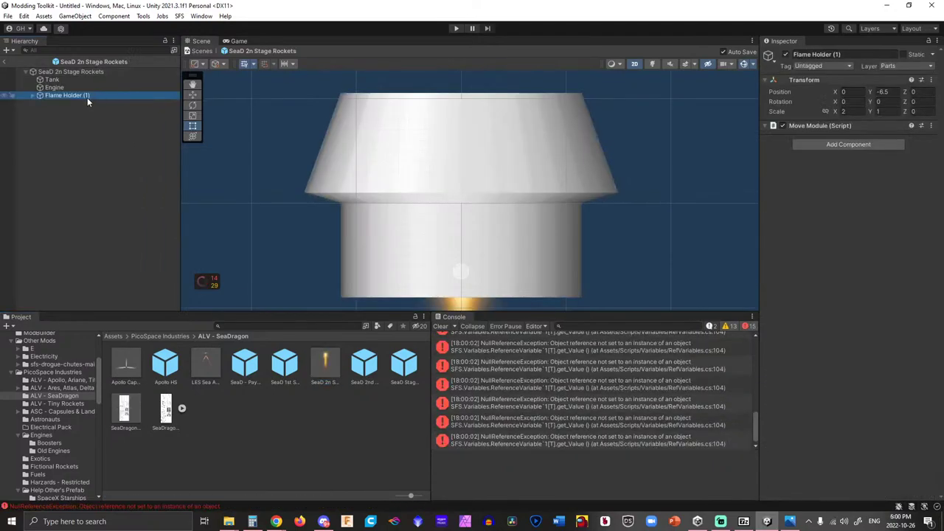
{"action": "scroll", "coordinate": [391, 175], "scroll_direction": "down", "scroll_amount": 3}
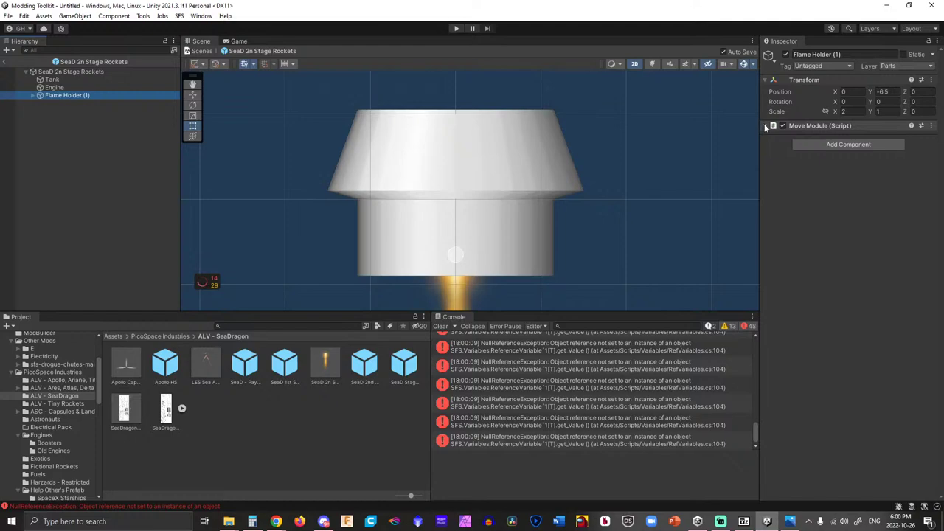
Add a new 'throttle' variable to the SeaD 2n Stage Rockets root object.
{"action": "left_click", "coordinate": [113, 71]}
{"action": "scroll", "coordinate": [821, 271], "scroll_direction": "down", "scroll_amount": 4}
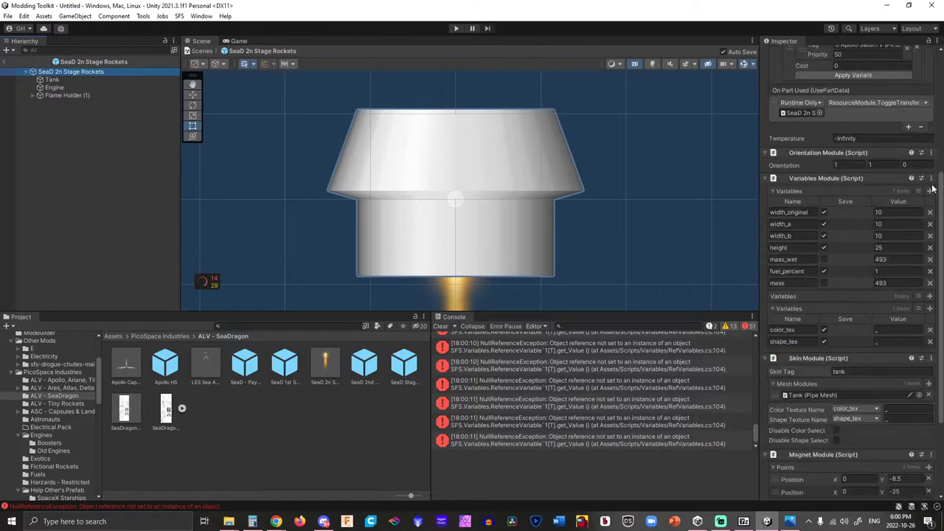
{"action": "left_click", "coordinate": [931, 193]}
{"action": "left_click", "coordinate": [791, 295]}
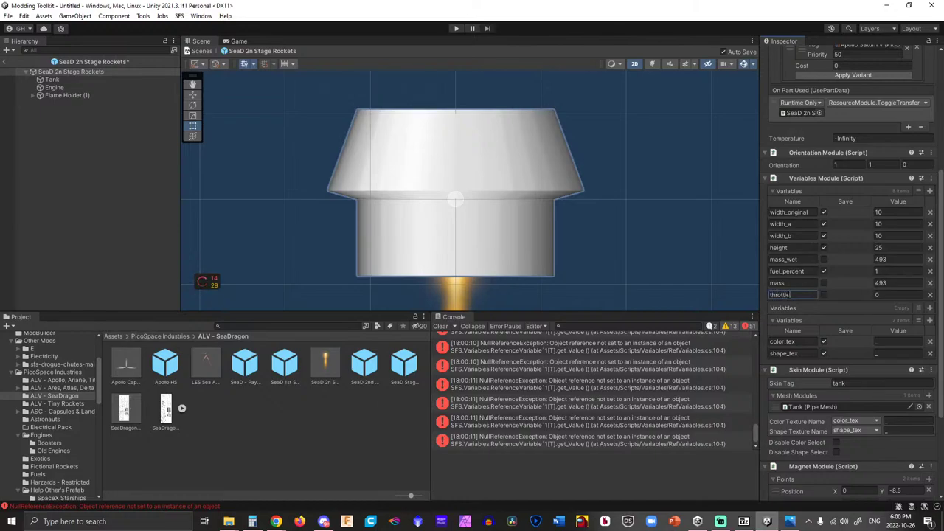
Delete the two Missing (Transform) entries from Flame Holder (1)'s Move Module.
{"action": "left_click", "coordinate": [65, 96]}
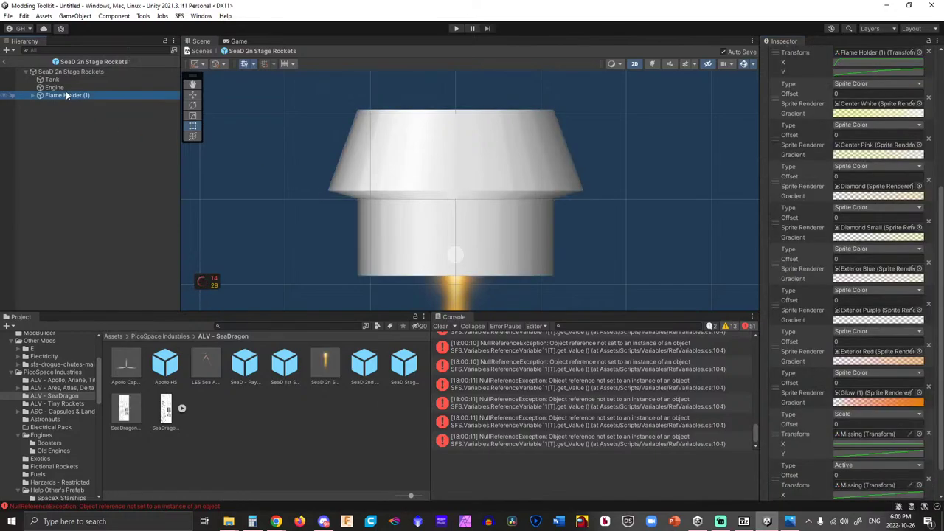
{"action": "scroll", "coordinate": [825, 270], "scroll_direction": "down", "scroll_amount": 3}
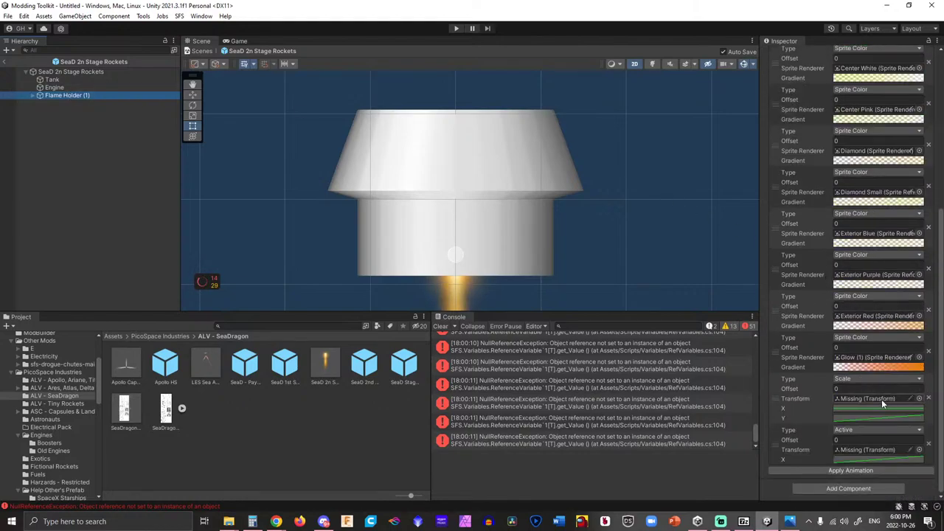
{"action": "left_click", "coordinate": [929, 399]}
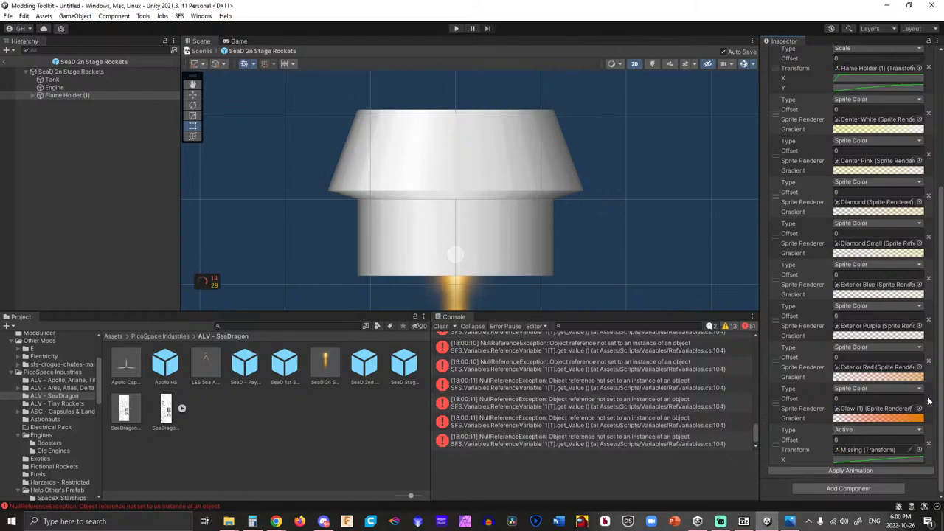
{"action": "left_click", "coordinate": [928, 444]}
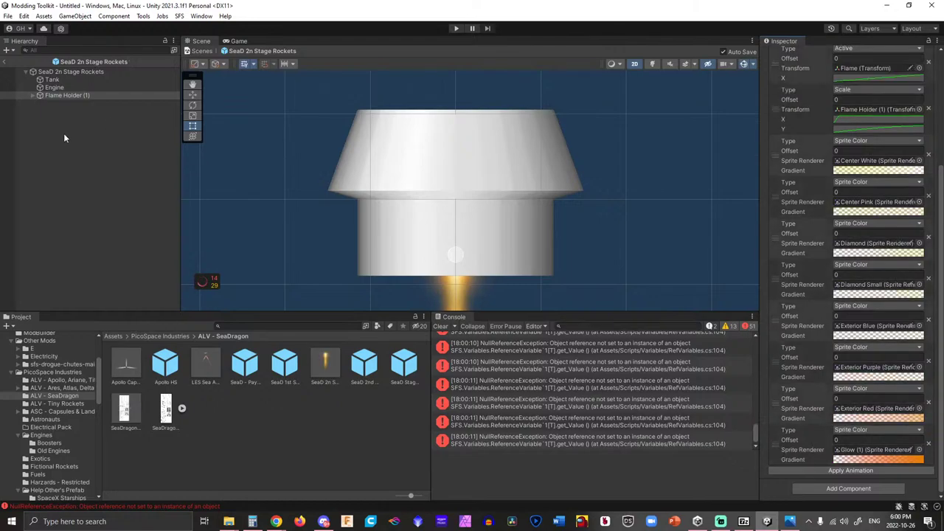
{"action": "left_click", "coordinate": [32, 95]}
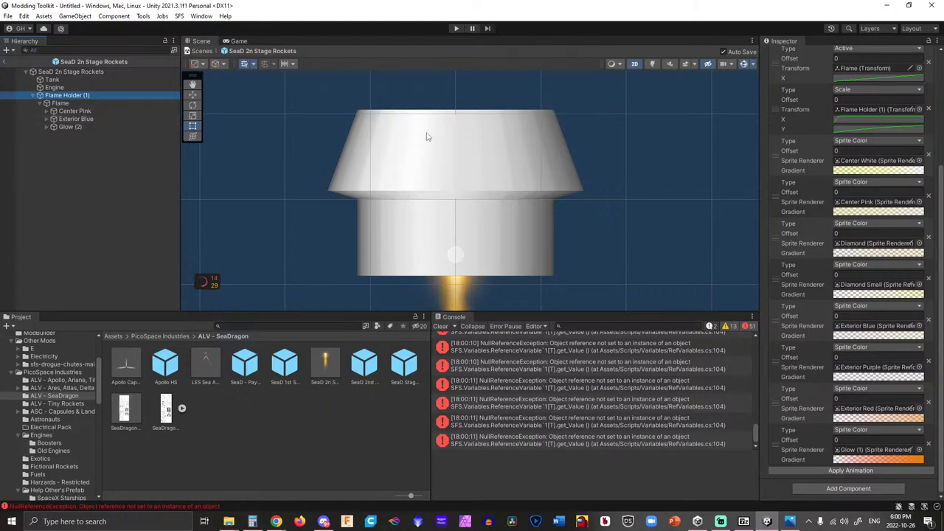
{"action": "scroll", "coordinate": [542, 185], "scroll_direction": "up", "scroll_amount": 3}
{"action": "scroll", "coordinate": [849, 184], "scroll_direction": "up", "scroll_amount": 5}
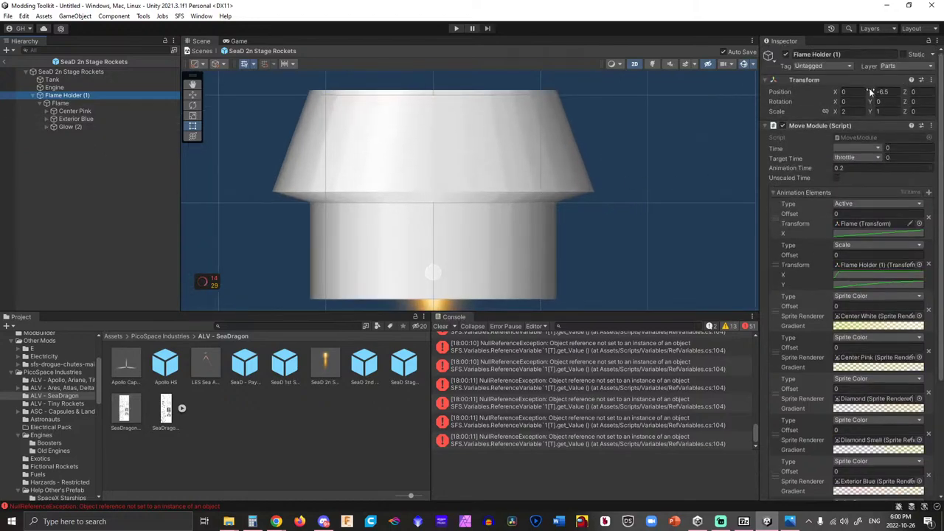
Place Flame Holder (1) at X -13.09, Y 0.51 with Z rotation -15.57, and save.
{"action": "left_click", "coordinate": [877, 92]}
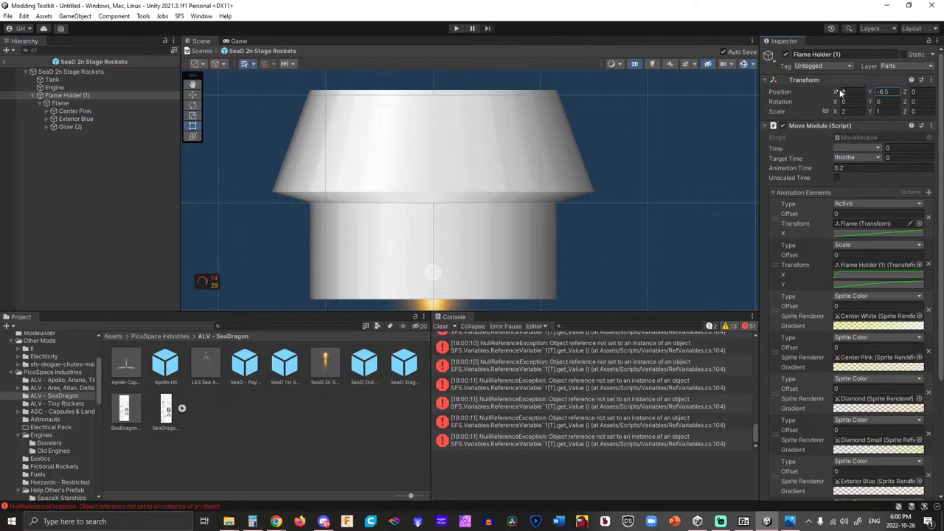
{"action": "left_click_drag", "start_coordinate": [841, 93], "coordinate": [751, 94]}
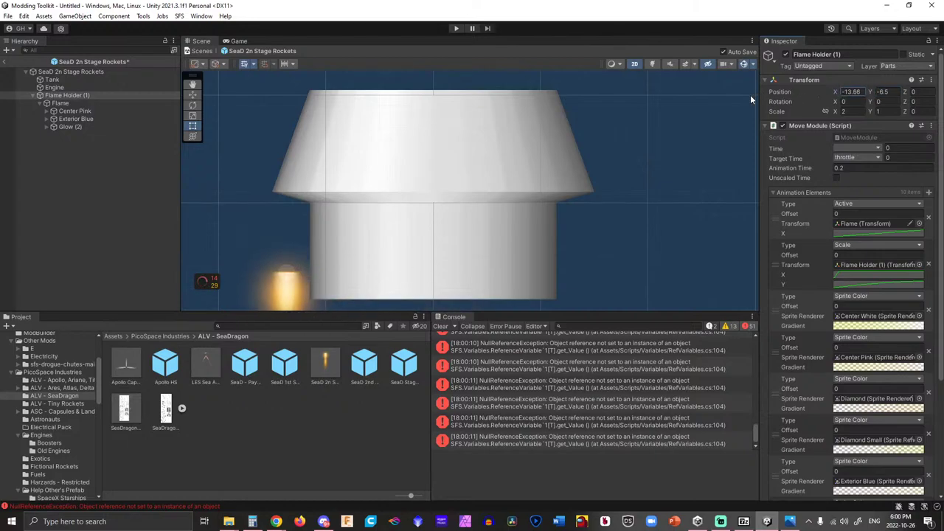
{"action": "left_click", "coordinate": [882, 91]}
{"action": "type", "text": "0.66"}
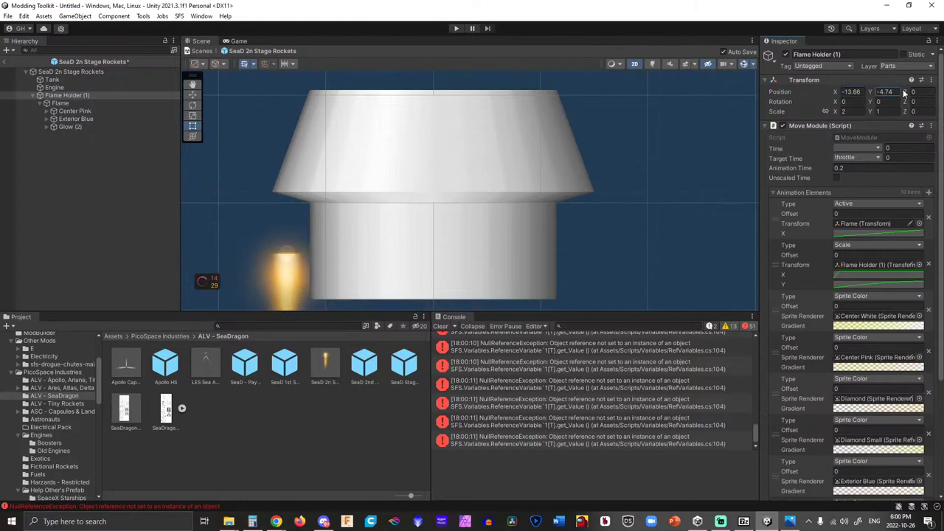
{"action": "key", "text": "Return"}
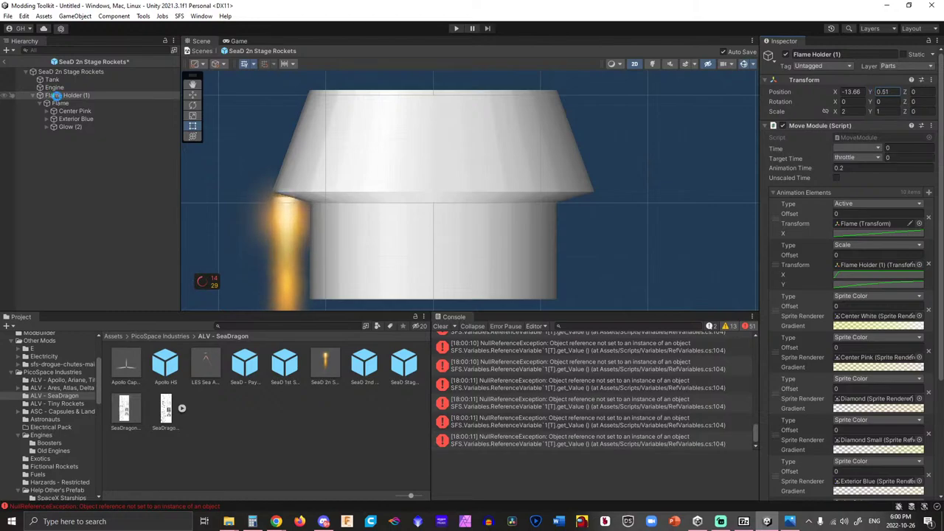
{"action": "left_click", "coordinate": [57, 95]}
{"action": "key", "text": "ctrl+s"}
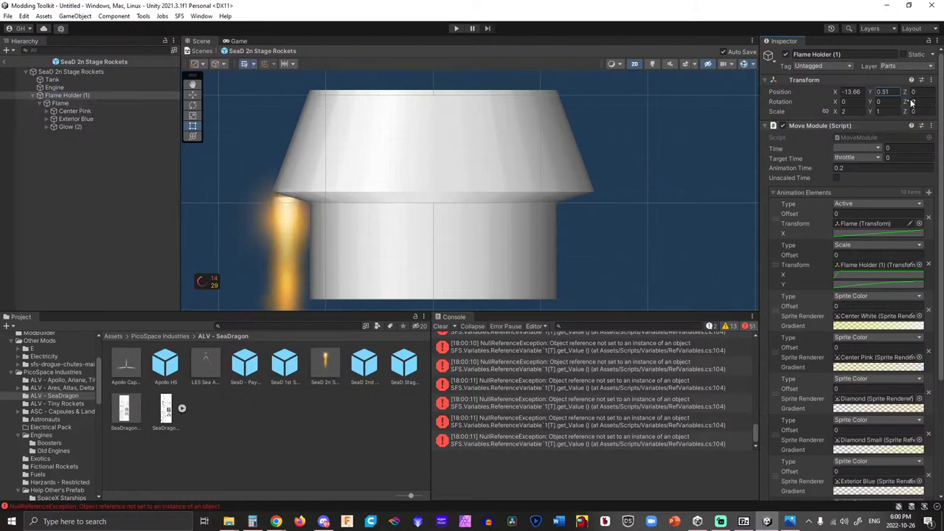
{"action": "left_click_drag", "start_coordinate": [912, 103], "coordinate": [813, 98]}
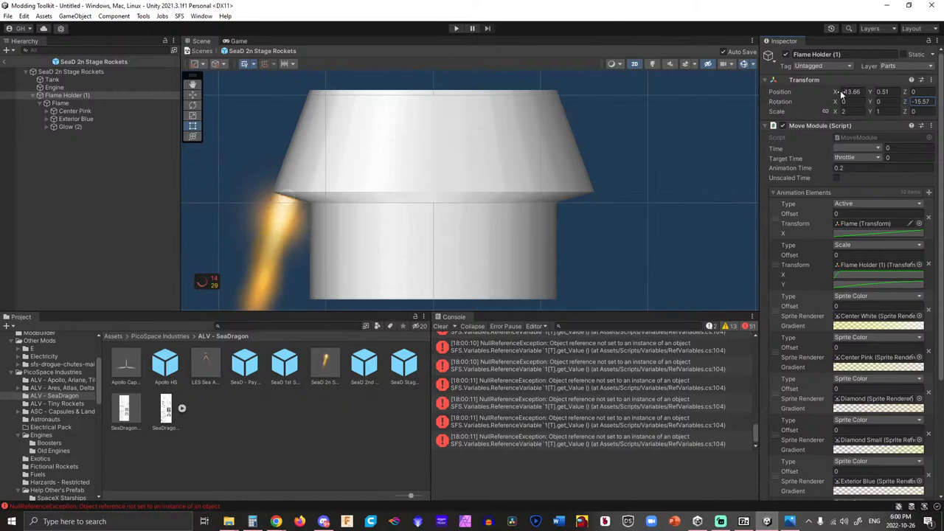
{"action": "left_click_drag", "start_coordinate": [841, 94], "coordinate": [852, 93]}
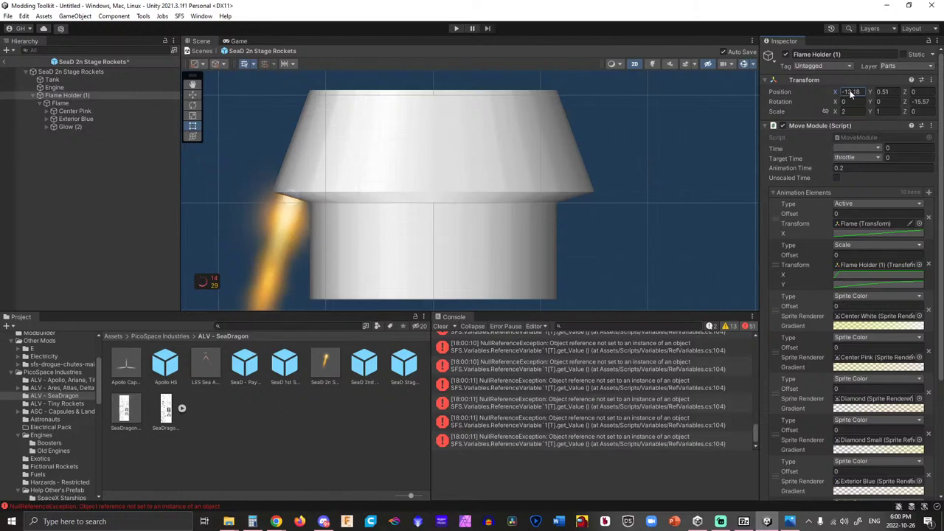
{"action": "left_click", "coordinate": [34, 96]}
Duplicate Flame Holder (1) and set the copy to Position X 13.09, Rotation Z 15.57.
{"action": "key", "text": "ctrl+d"}
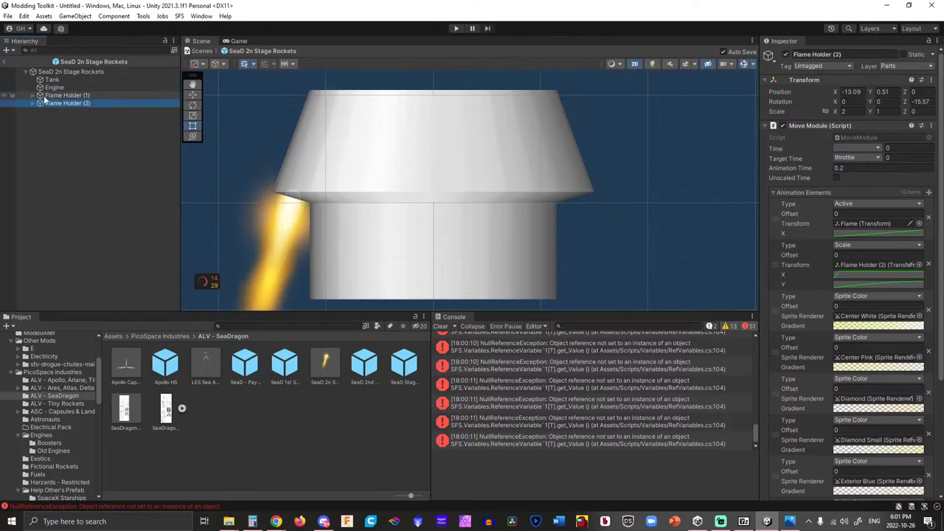
{"action": "left_click", "coordinate": [852, 92]}
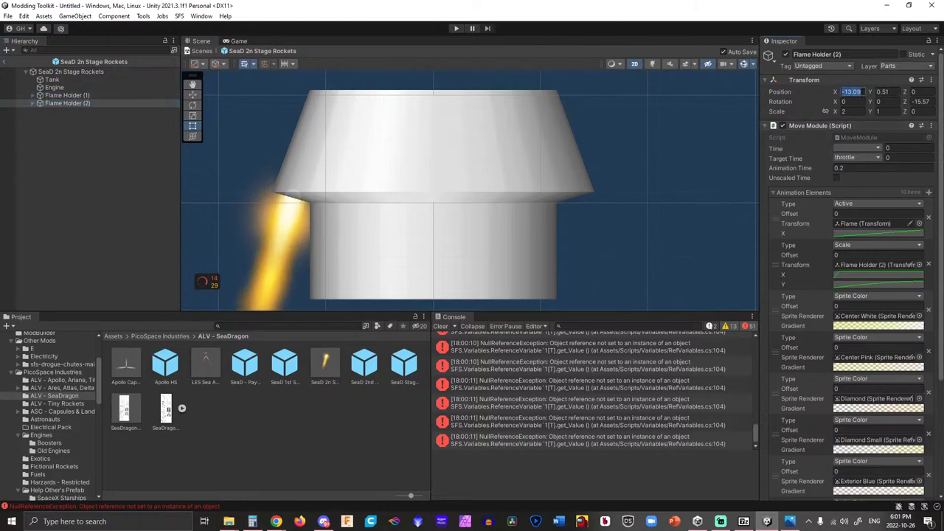
{"action": "type", "text": "13.09"}
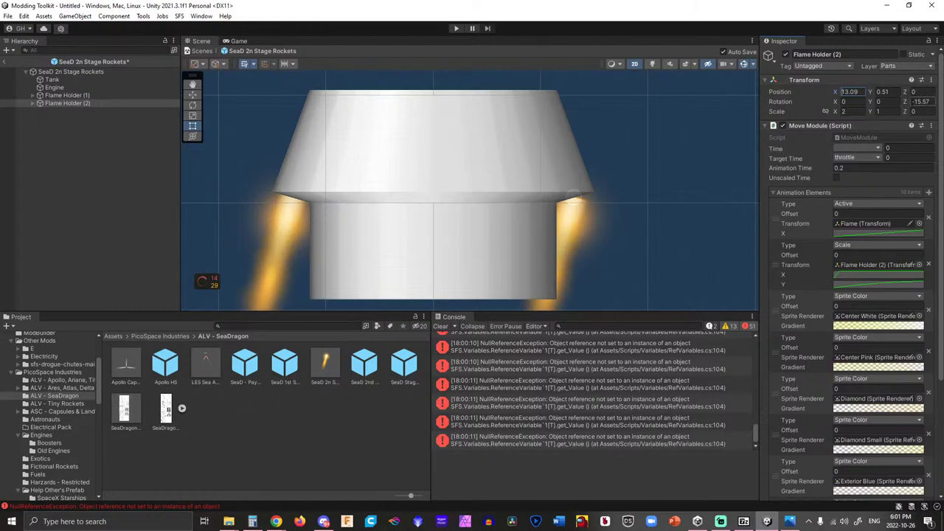
{"action": "left_click", "coordinate": [919, 101]}
{"action": "type", "text": "15.57"}
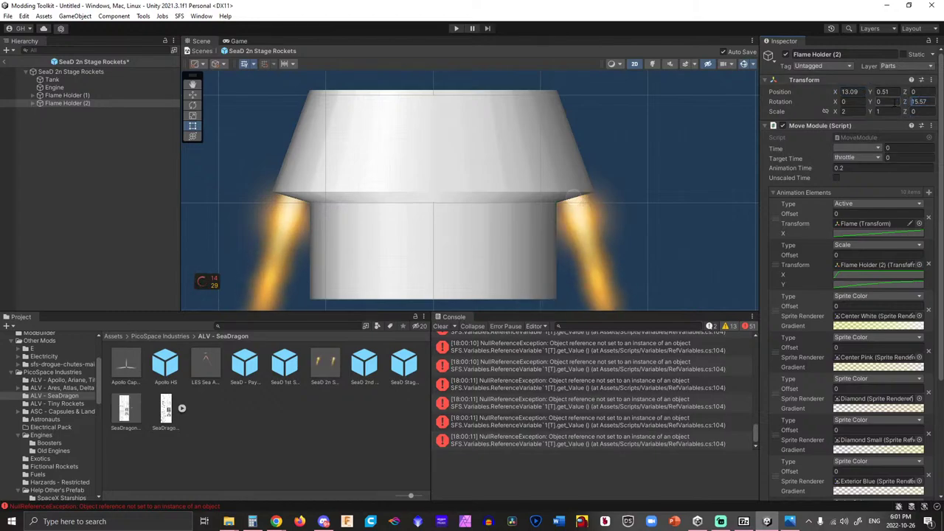
{"action": "left_click", "coordinate": [238, 162]}
{"action": "scroll", "coordinate": [242, 169], "scroll_direction": "down", "scroll_amount": 2}
{"action": "scroll", "coordinate": [242, 173], "scroll_direction": "up", "scroll_amount": 2}
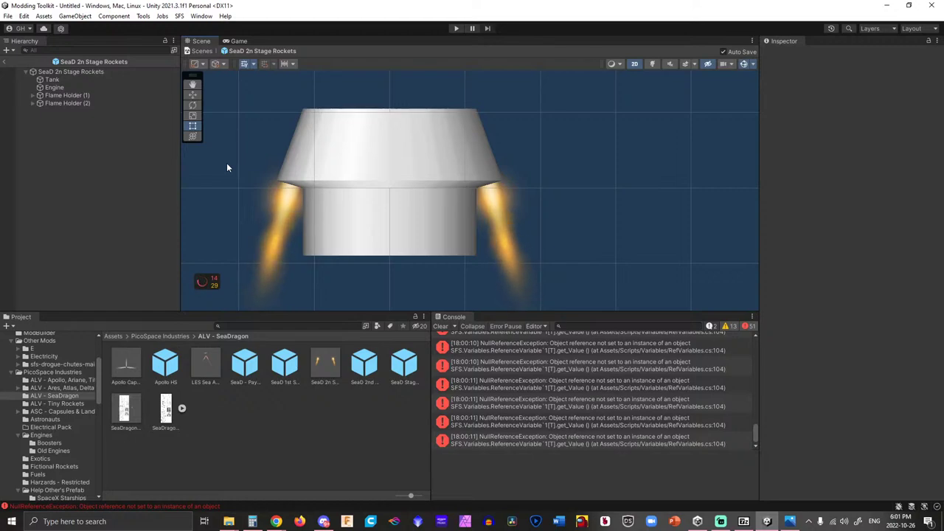
Clear the console errors and centre the rocket part in the scene view.
{"action": "left_click", "coordinate": [442, 326]}
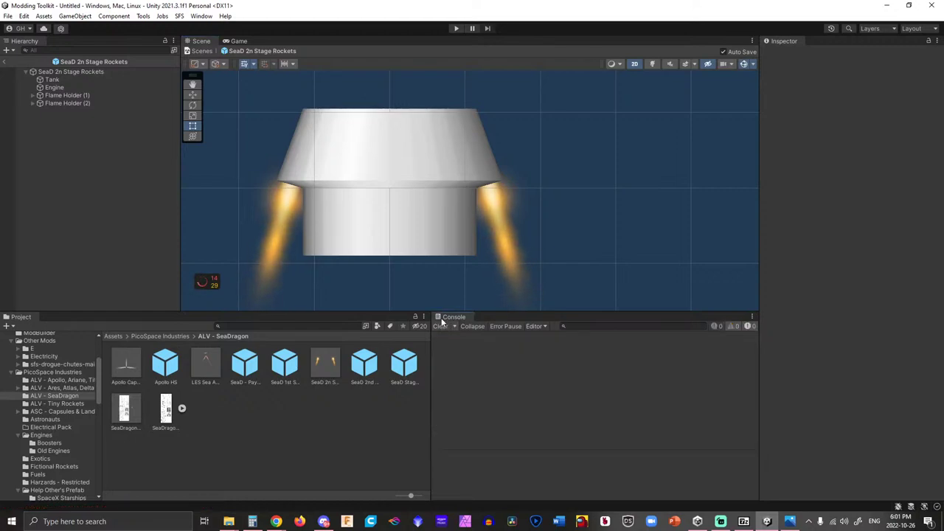
{"action": "scroll", "coordinate": [594, 181], "scroll_direction": "up", "scroll_amount": 2}
{"action": "middle_click_drag", "start_coordinate": [595, 182], "coordinate": [716, 192]}
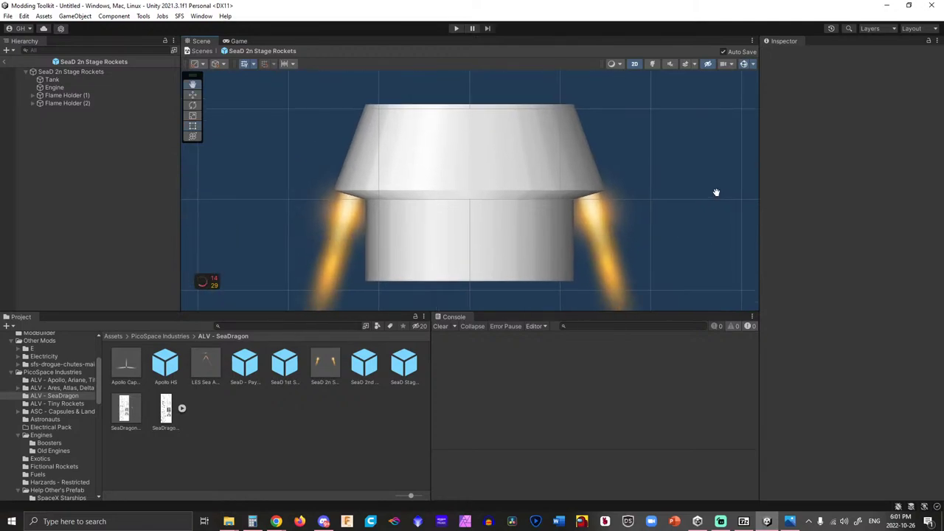
{"action": "left_click", "coordinate": [67, 87]}
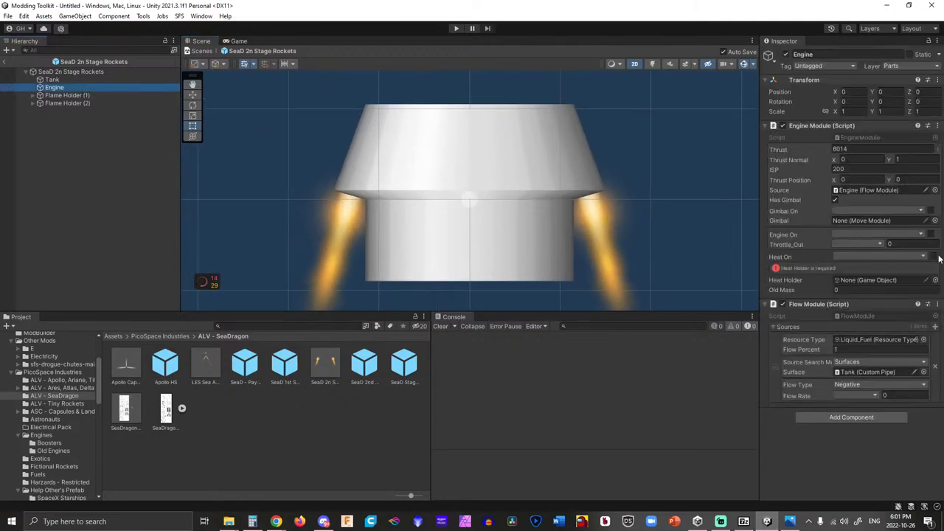
{"action": "left_click", "coordinate": [65, 118]}
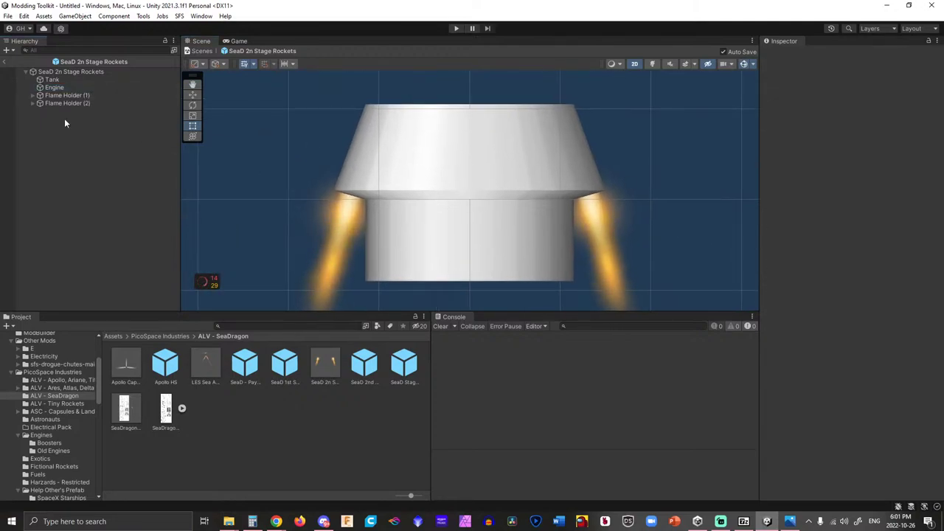
Create a new empty object named Heat Holder in the part.
{"action": "right_click", "coordinate": [64, 118]}
{"action": "left_click", "coordinate": [99, 237]}
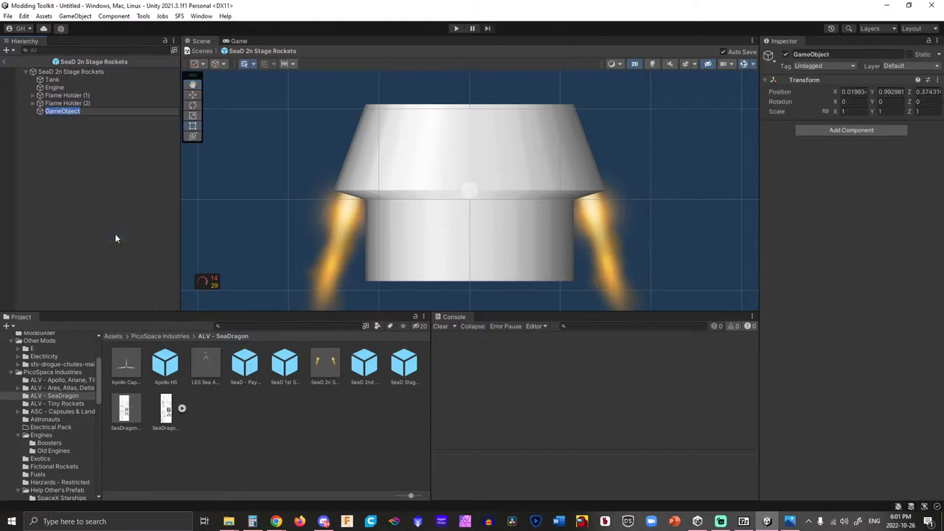
{"action": "type", "text": "Heat Holder"}
{"action": "key", "text": "Return"}
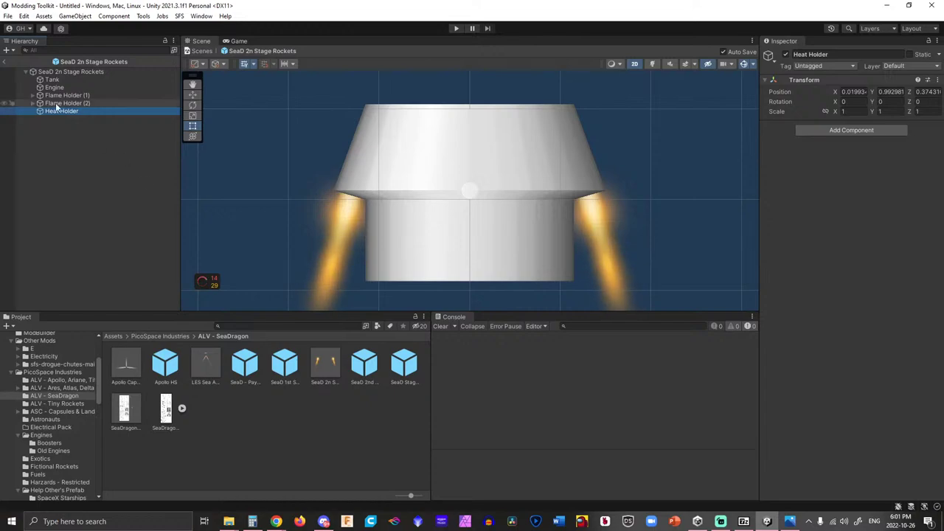
Set the Heat Holder's Transform position to 0, 0, 0.
{"action": "left_click", "coordinate": [852, 91]}
{"action": "type", "text": "0"}
{"action": "key", "text": "Tab"}
{"action": "type", "text": "0"}
{"action": "key", "text": "Tab"}
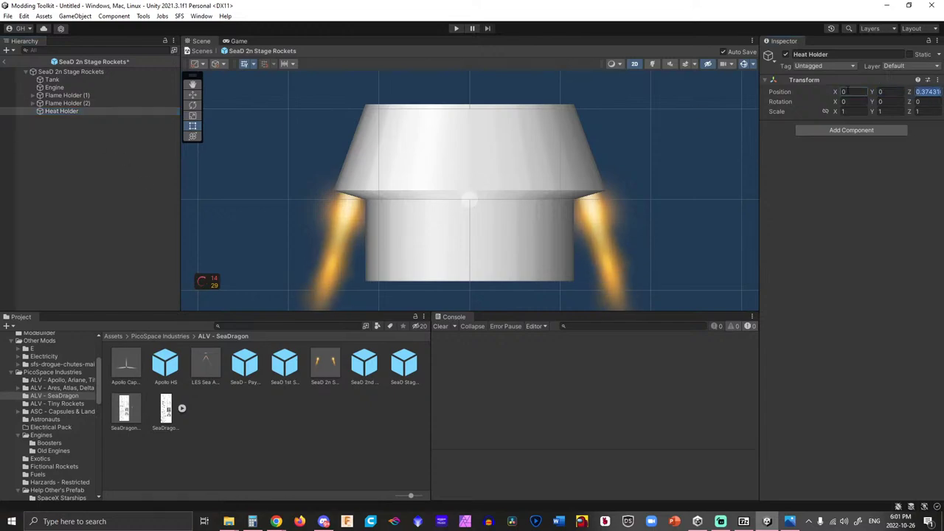
{"action": "type", "text": "0"}
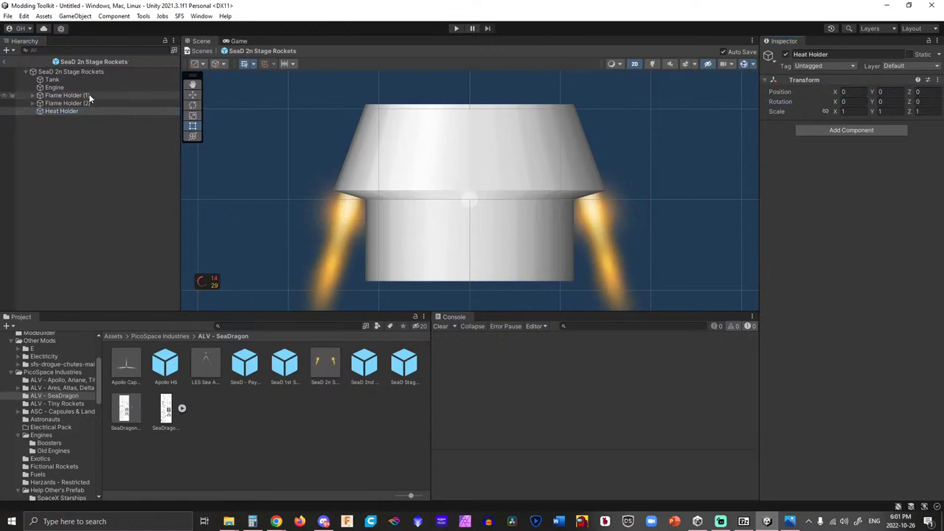
{"action": "left_click", "coordinate": [86, 87]}
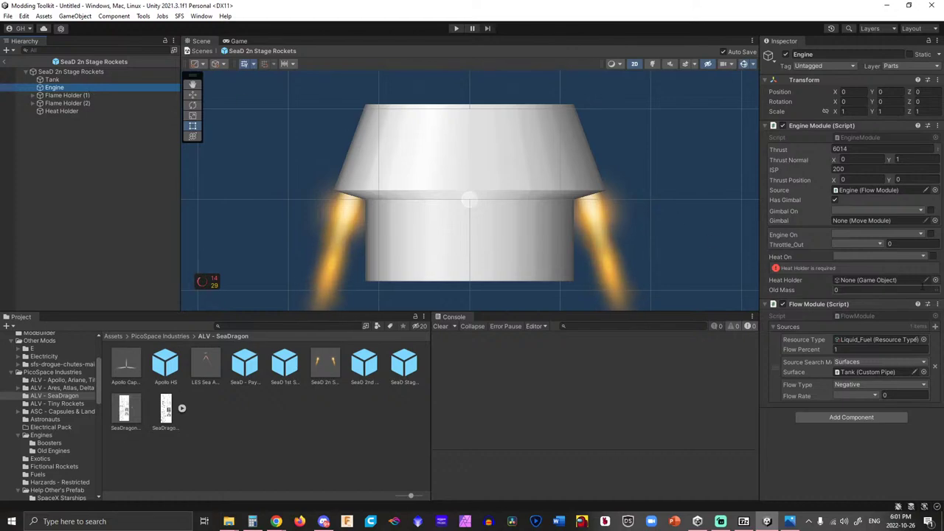
Assign the Heat Holder object to the Engine Module's Heat Holder slot via a 'heat' search.
{"action": "left_click", "coordinate": [936, 280]}
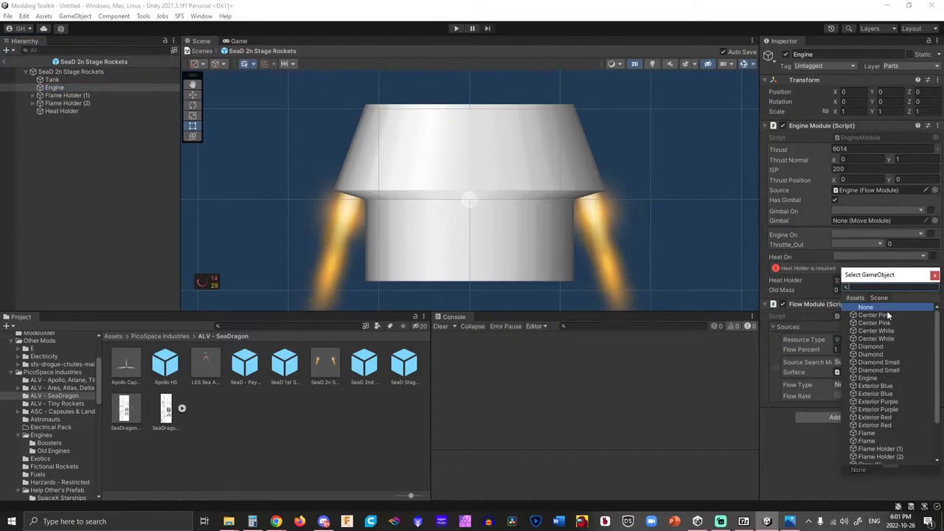
{"action": "type", "text": "heat"}
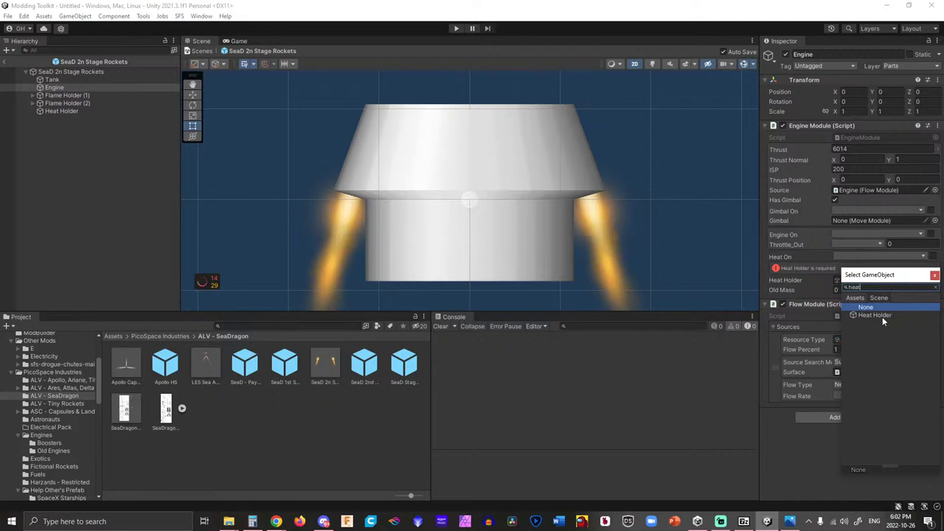
{"action": "double_click", "coordinate": [882, 317]}
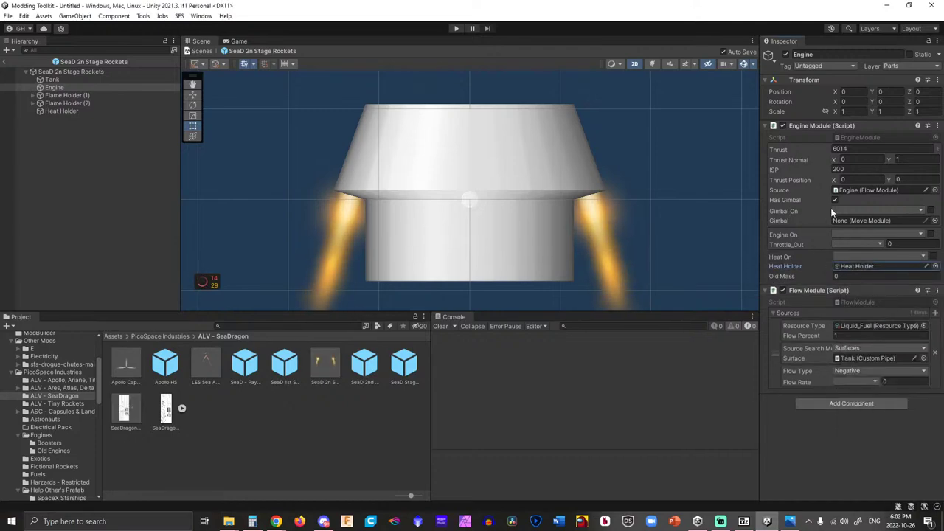
{"action": "left_click", "coordinate": [844, 253]}
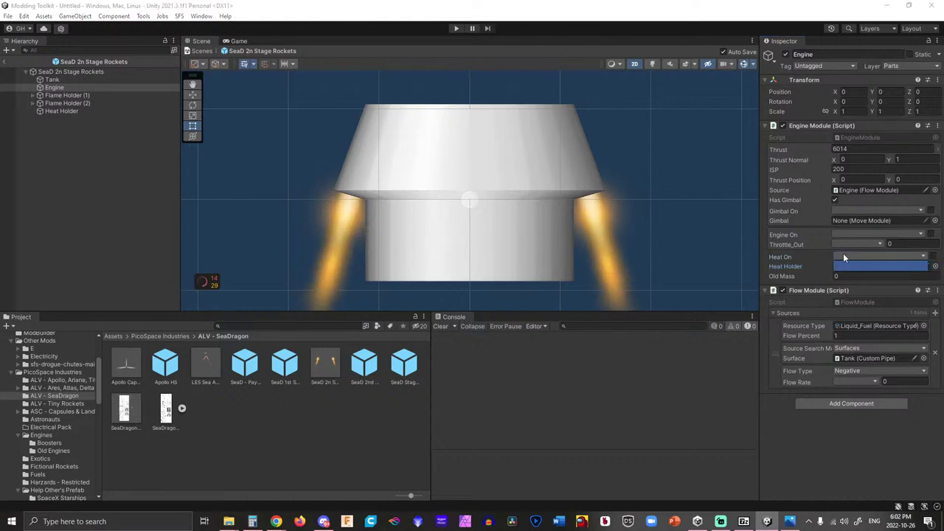
Add saved bool variables engine_on and gimbal_on to the part's Variables Module.
{"action": "left_click", "coordinate": [108, 72]}
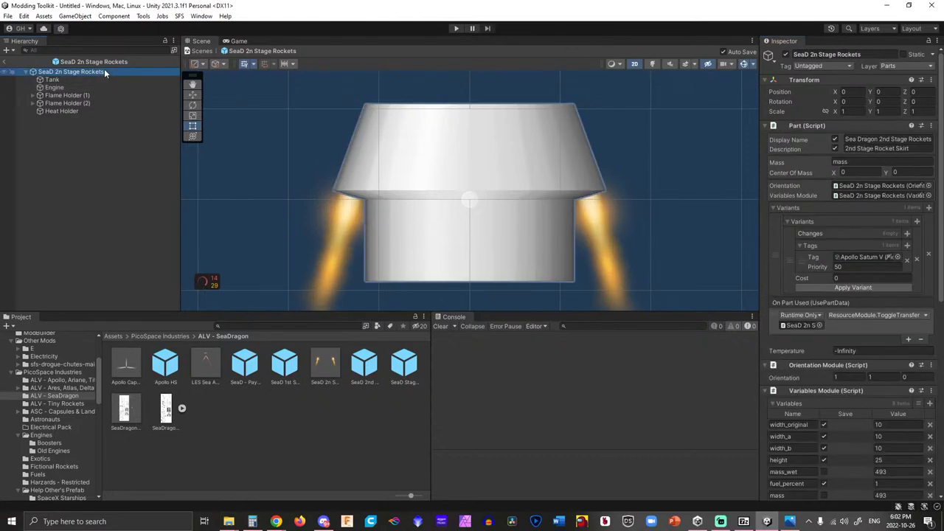
{"action": "scroll", "coordinate": [841, 276], "scroll_direction": "down", "scroll_amount": 5}
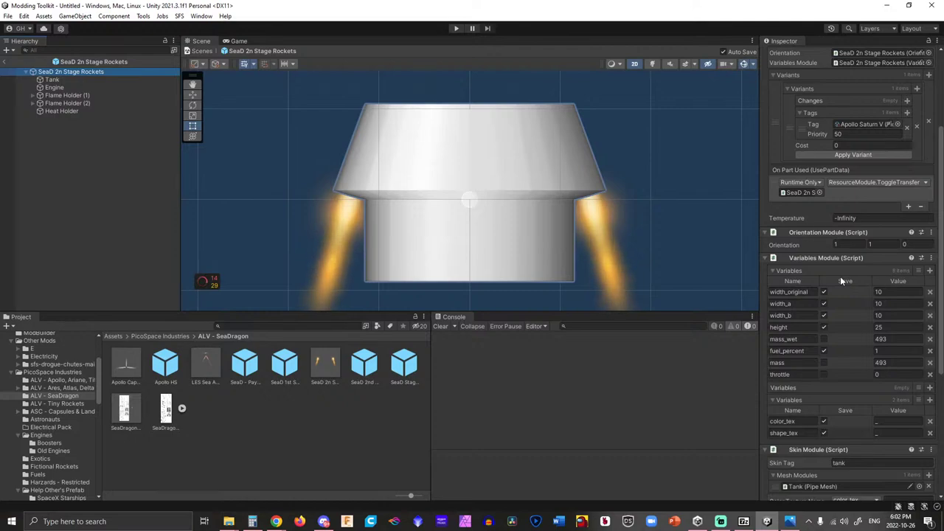
{"action": "left_click", "coordinate": [929, 244]}
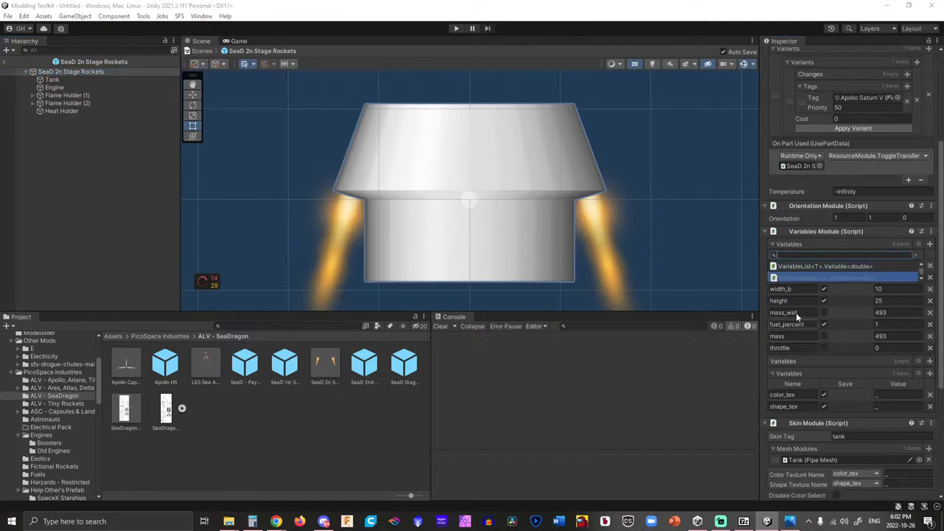
{"action": "left_click", "coordinate": [929, 362]}
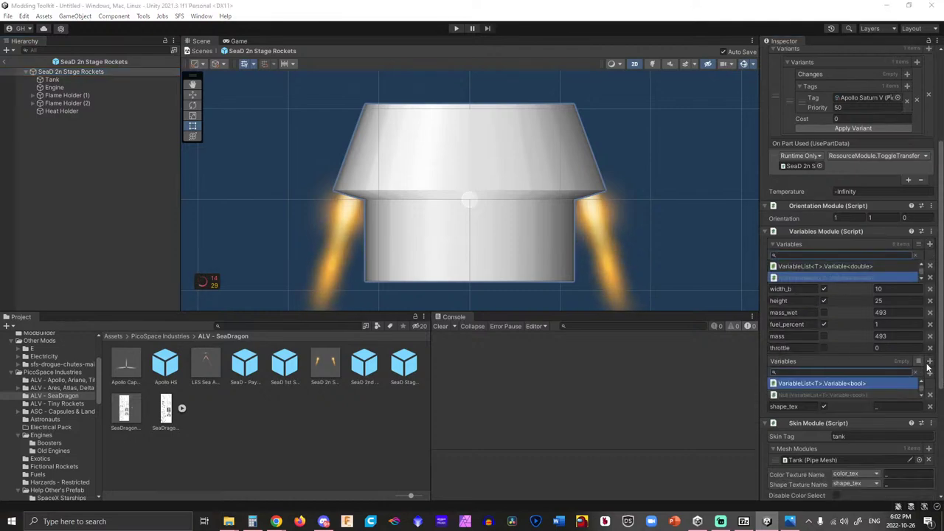
{"action": "left_click", "coordinate": [822, 386]}
{"action": "left_click", "coordinate": [839, 385]}
{"action": "left_click", "coordinate": [790, 381]}
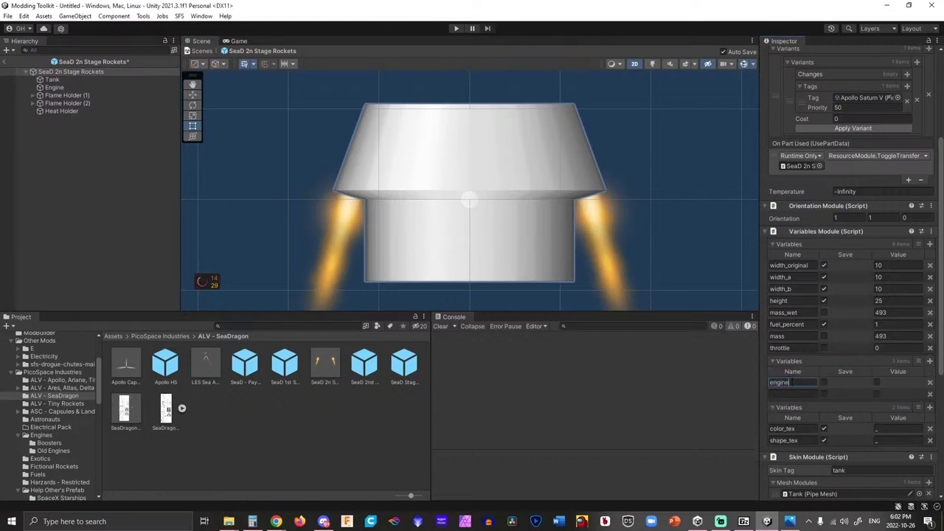
{"action": "left_click", "coordinate": [784, 395]}
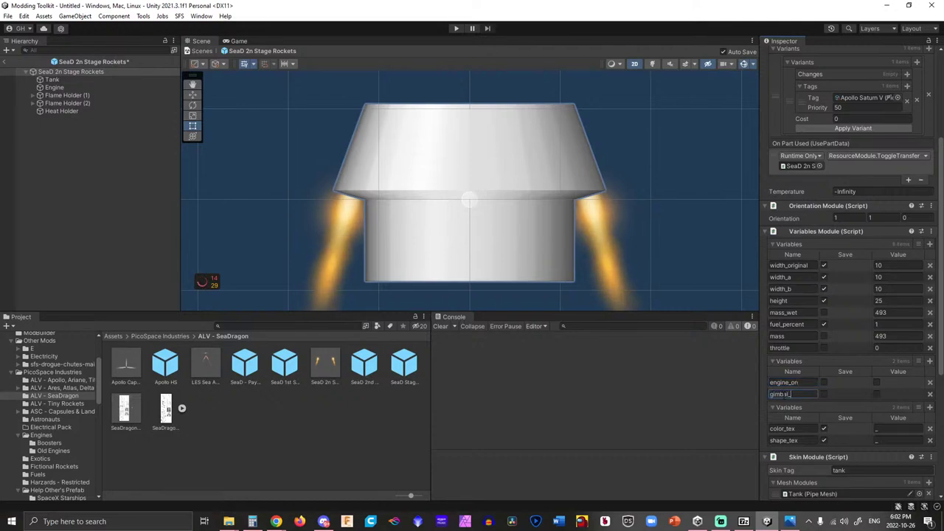
{"action": "left_click", "coordinate": [825, 383]}
{"action": "left_click", "coordinate": [824, 394]}
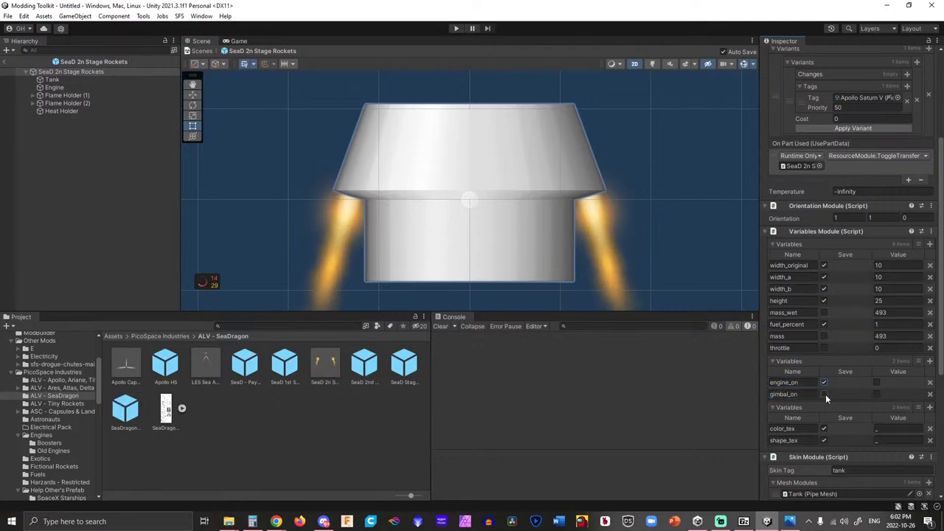
Add a third saved bool variable named heat_on.
{"action": "left_click", "coordinate": [930, 361]}
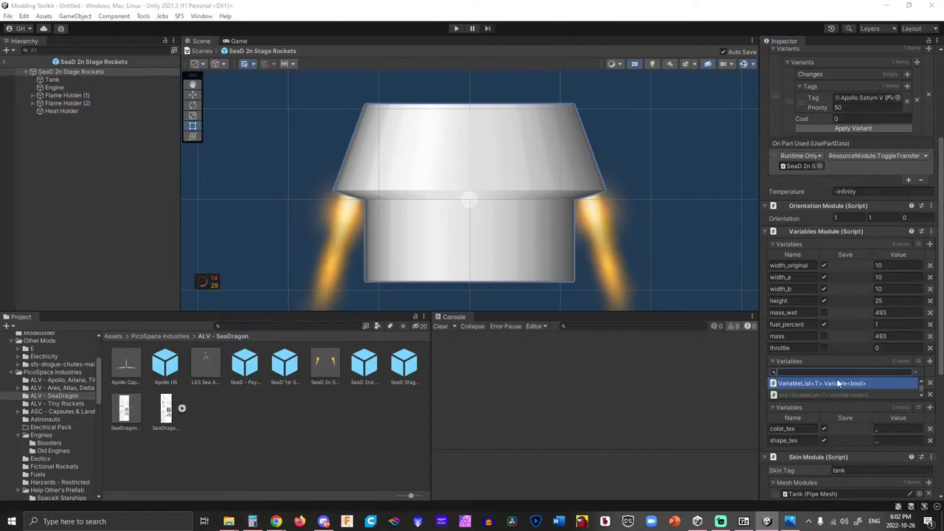
{"action": "left_click", "coordinate": [794, 405]}
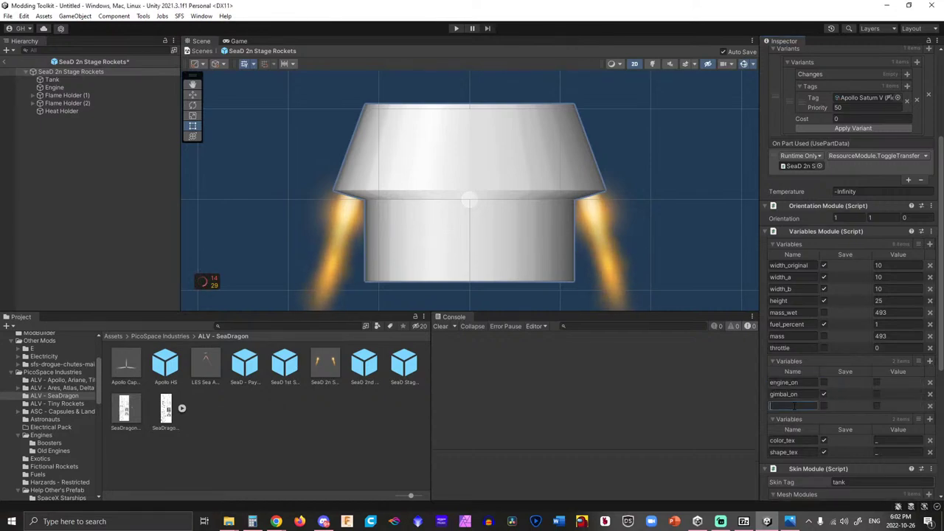
{"action": "type", "text": "heat_on"}
{"action": "left_click", "coordinate": [823, 405]}
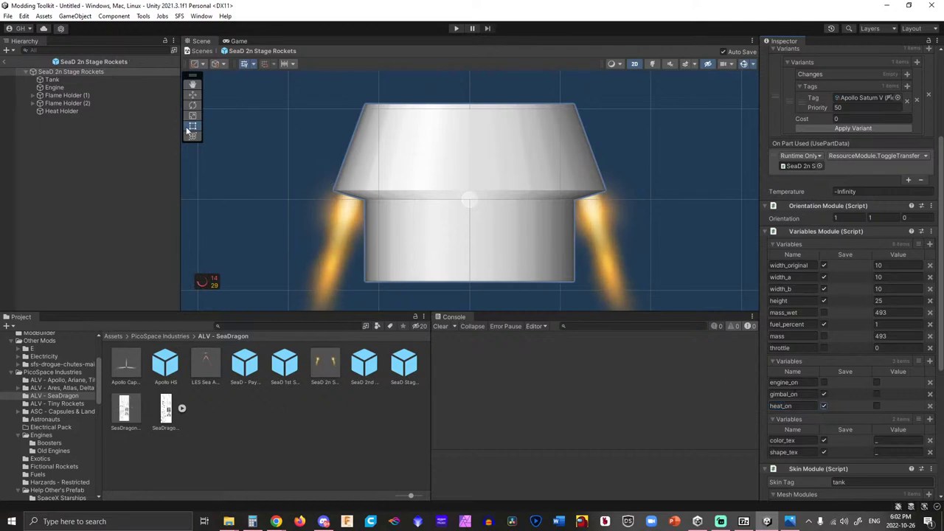
{"action": "left_click", "coordinate": [76, 111]}
Set the Engine Module's Gimbal On dropdown to gimbal_on.
{"action": "left_click", "coordinate": [99, 87]}
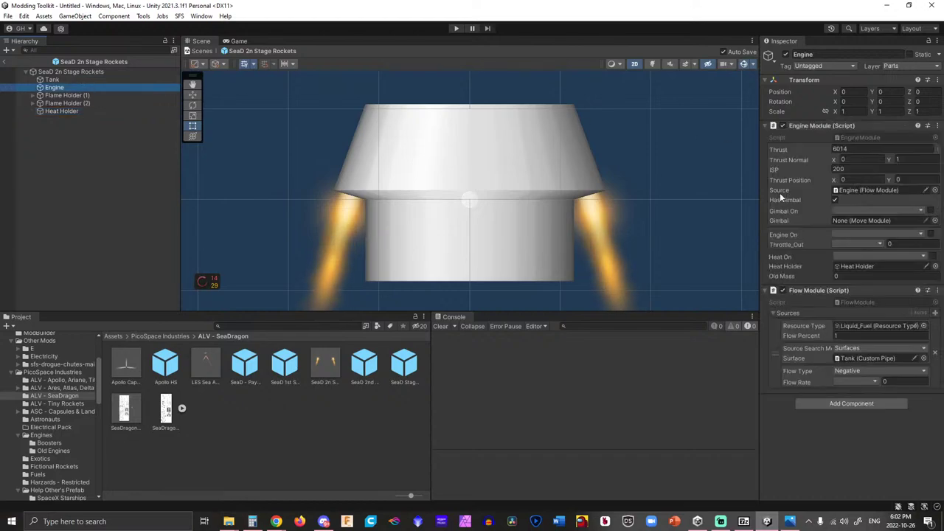
{"action": "left_click", "coordinate": [852, 211]}
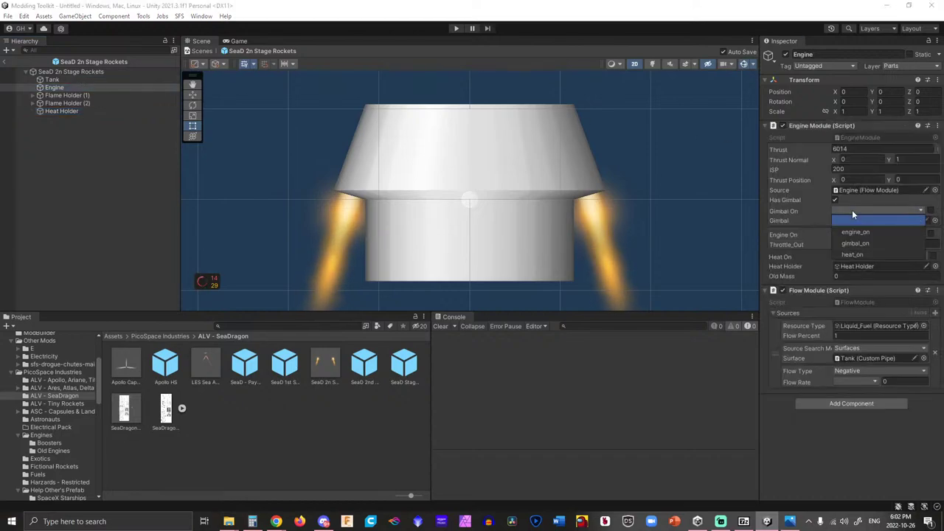
{"action": "left_click", "coordinate": [855, 223]}
{"action": "left_click", "coordinate": [852, 211]}
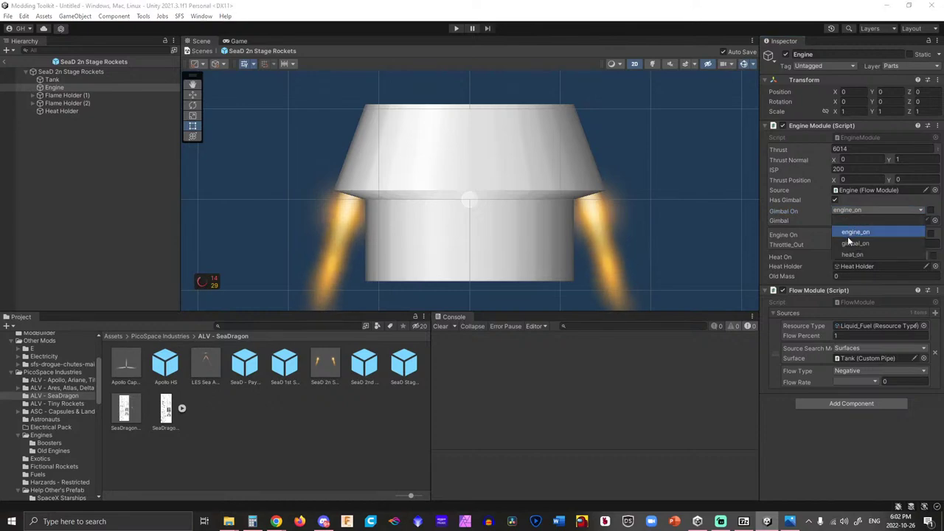
{"action": "left_click", "coordinate": [850, 243]}
Set Engine On to engine_on, Throttle_Out to throttle, and Heat On to heat_on.
{"action": "left_click", "coordinate": [850, 234]}
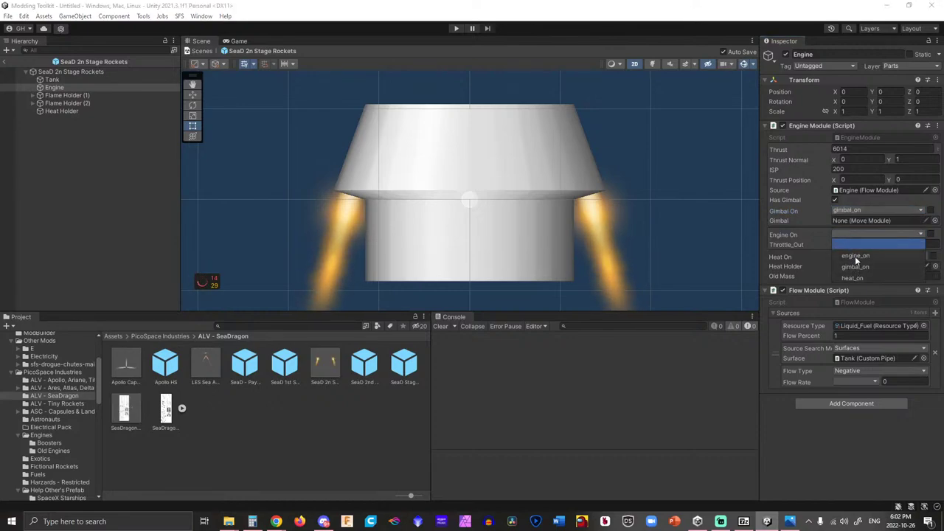
{"action": "left_click", "coordinate": [856, 258]}
{"action": "left_click", "coordinate": [849, 245]}
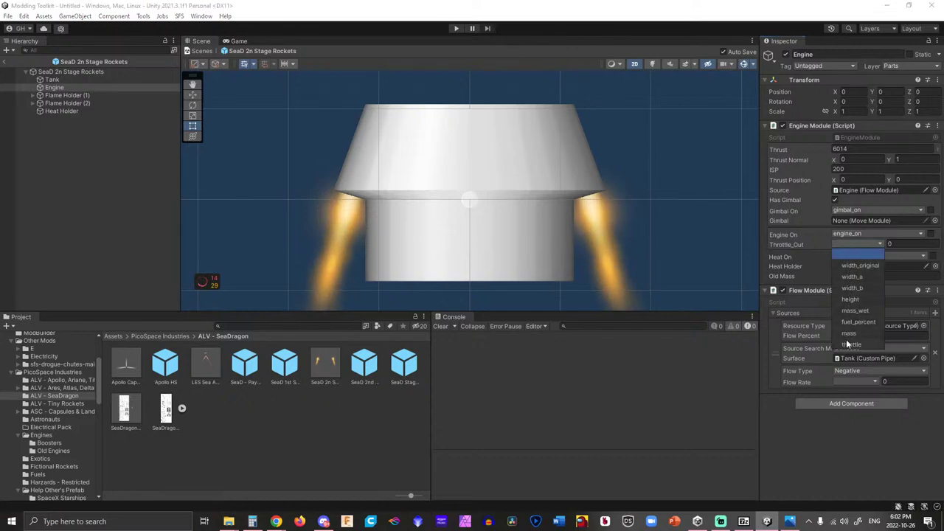
{"action": "left_click", "coordinate": [846, 340]}
{"action": "left_click", "coordinate": [849, 255]}
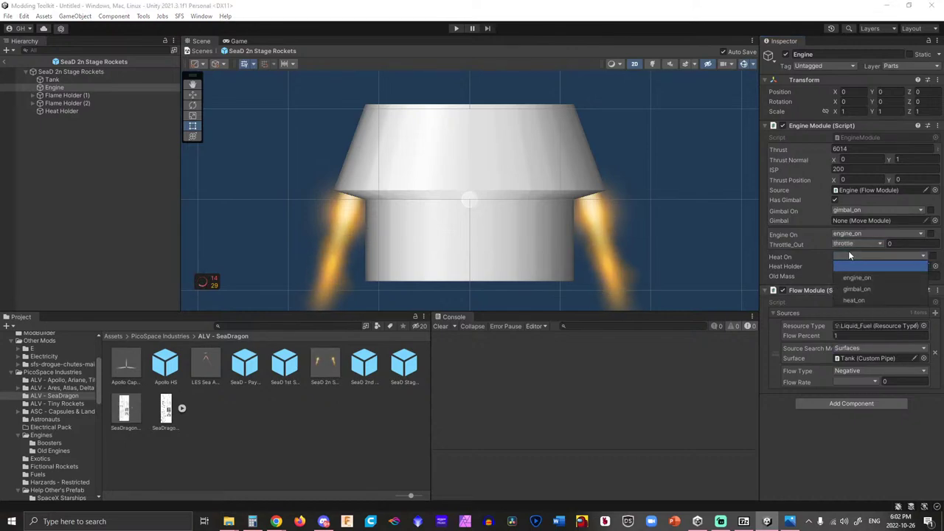
{"action": "left_click", "coordinate": [857, 300]}
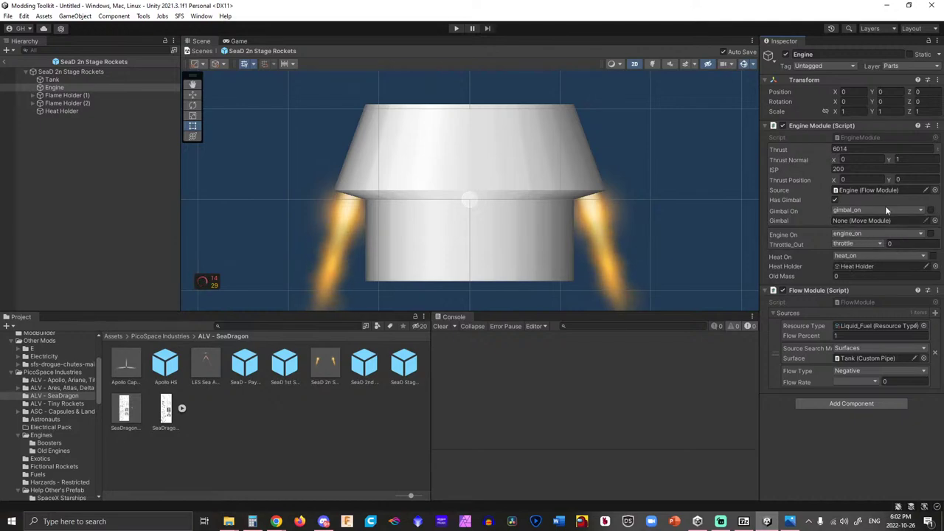
Add a Move Module component to the Engine object.
{"action": "left_click", "coordinate": [822, 403]}
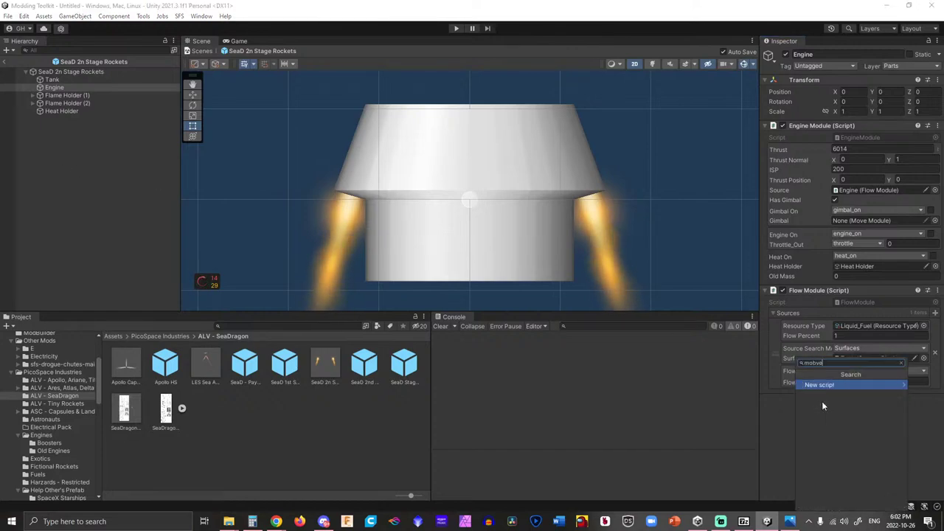
{"action": "type", "text": "mo"}
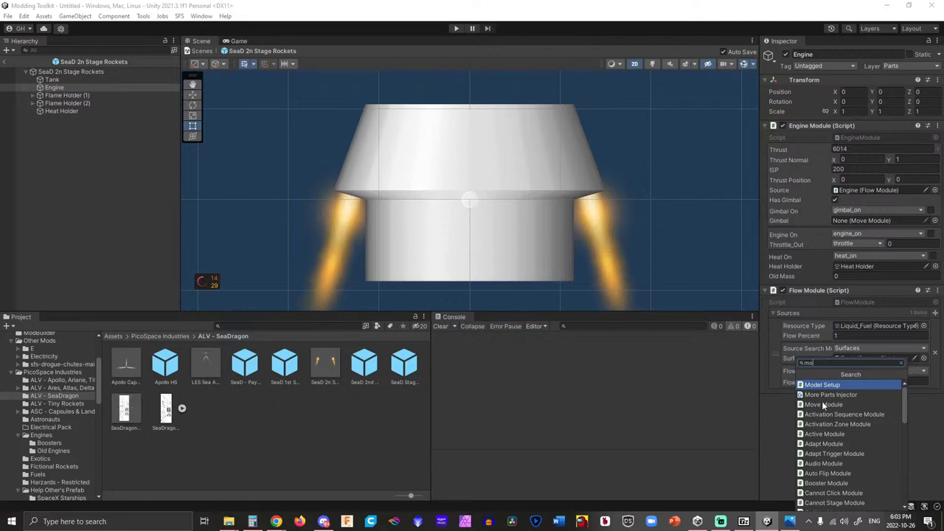
{"action": "type", "text": "ve"}
{"action": "key", "text": "Return"}
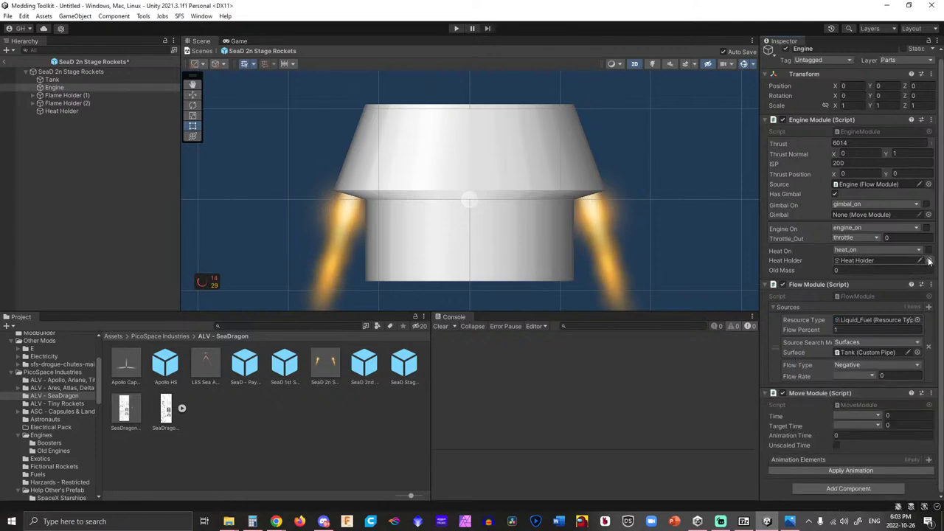
Assign the Engine's Move Module to the Engine Module's Gimbal slot.
{"action": "left_click", "coordinate": [929, 214]}
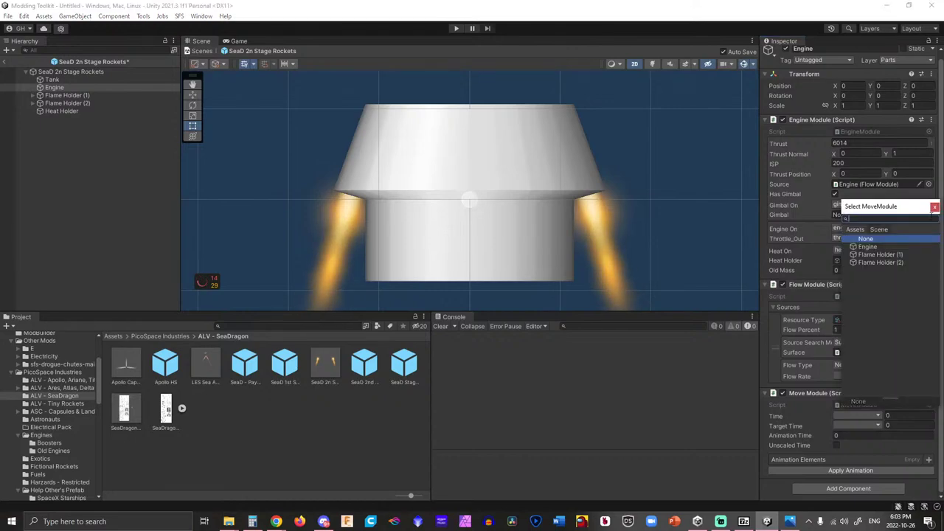
{"action": "left_click", "coordinate": [874, 246]}
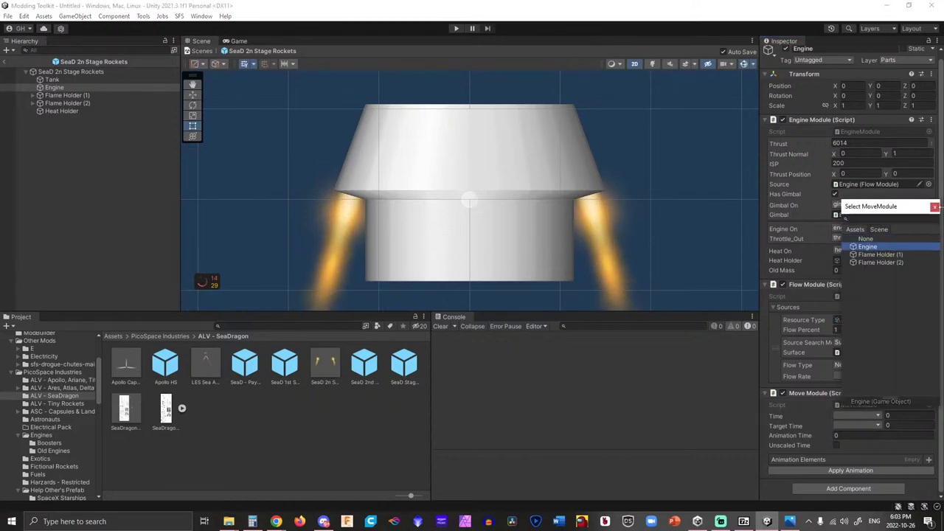
{"action": "double_click", "coordinate": [875, 246]}
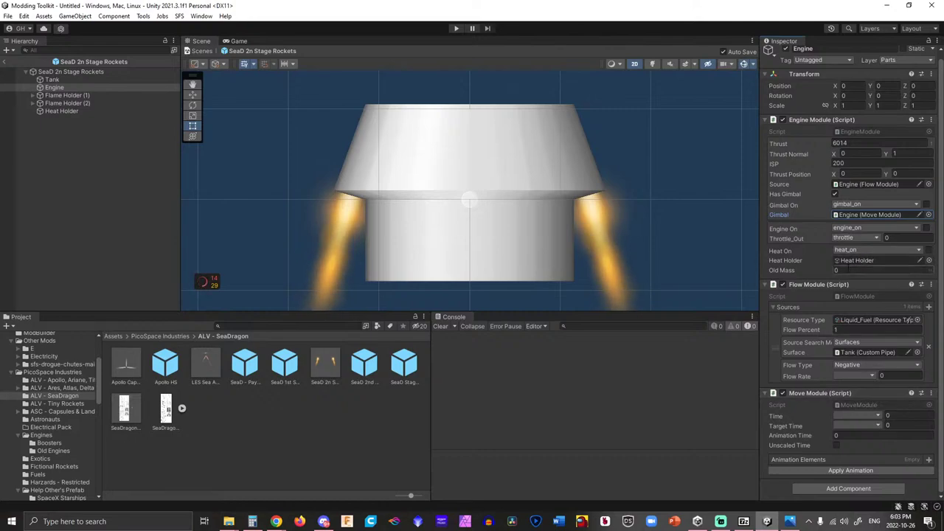
{"action": "left_click", "coordinate": [845, 269]}
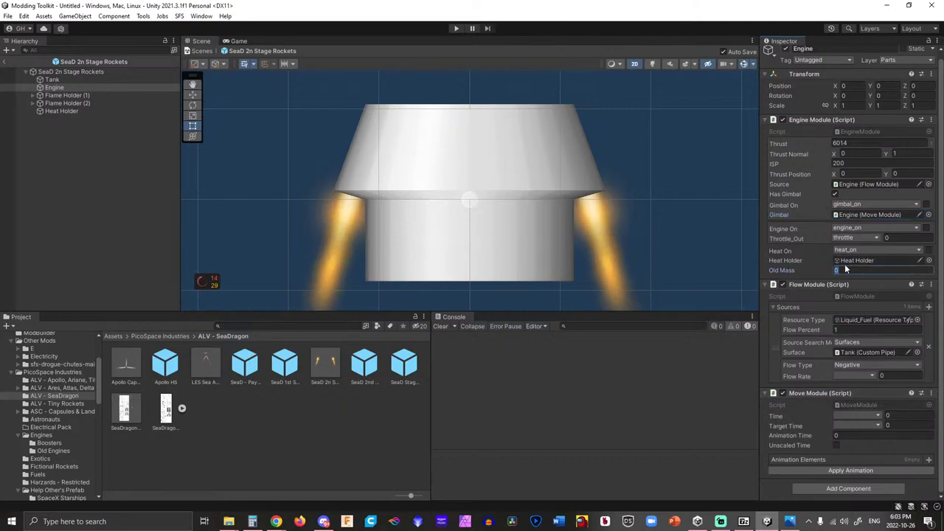
{"action": "left_click", "coordinate": [77, 71]}
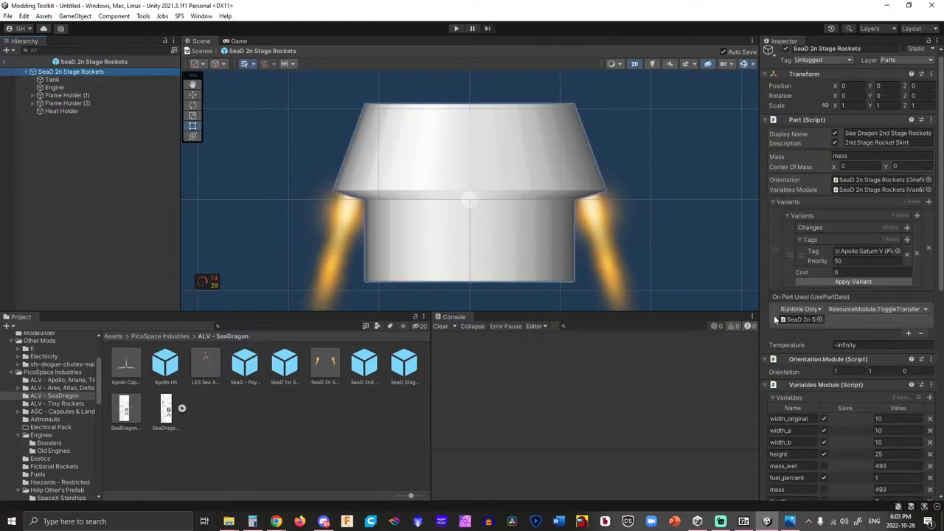
Paste the part's mass of 493 into the Engine Module's Old Mass field on Engine.
{"action": "scroll", "coordinate": [838, 383], "scroll_direction": "down", "scroll_amount": 2}
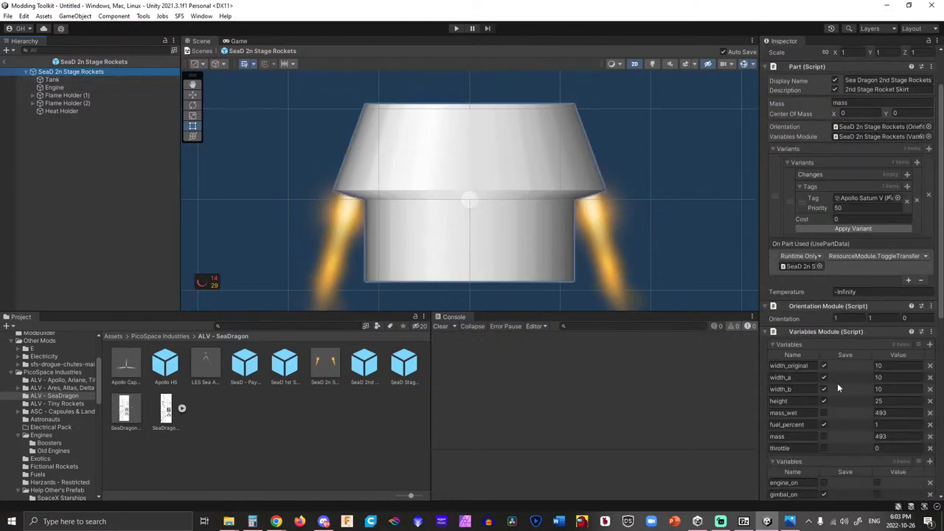
{"action": "left_click", "coordinate": [885, 436]}
{"action": "key", "text": "ctrl+c"}
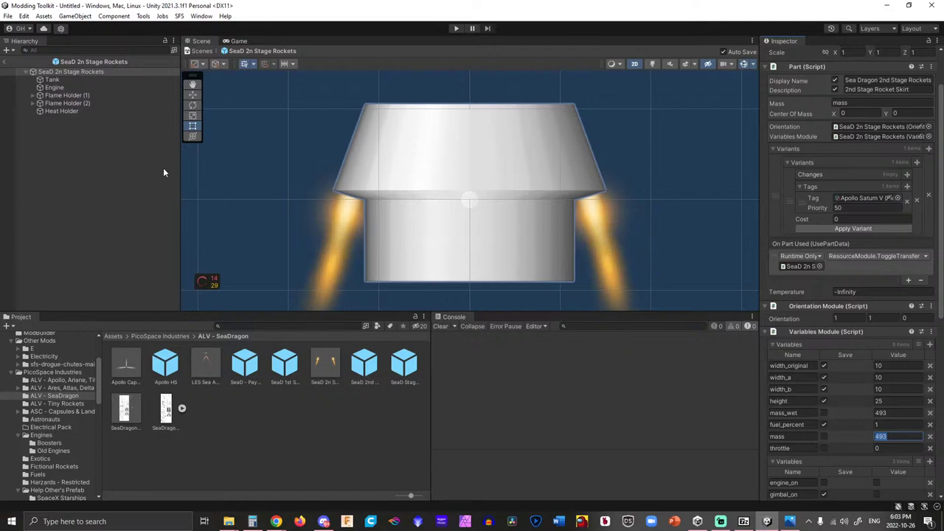
{"action": "left_click", "coordinate": [54, 87]}
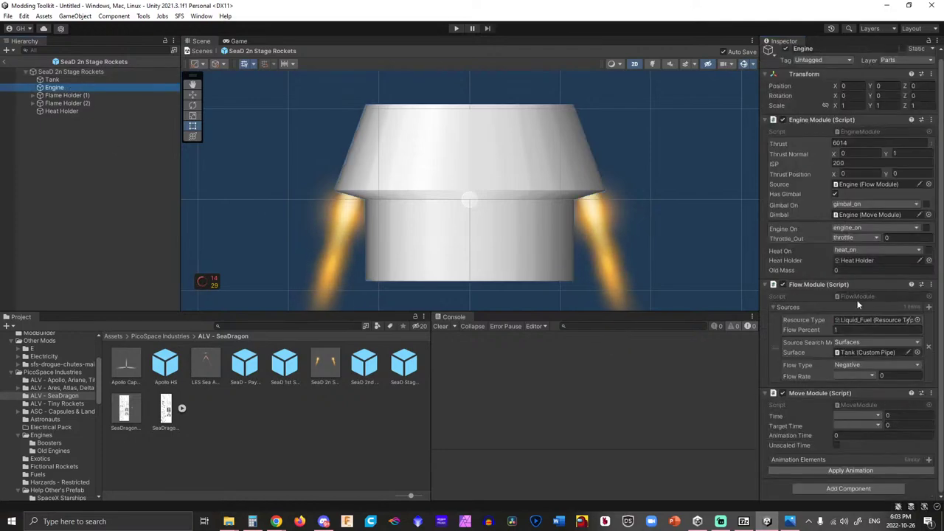
{"action": "left_click", "coordinate": [878, 270]}
{"action": "key", "text": "ctrl+v"}
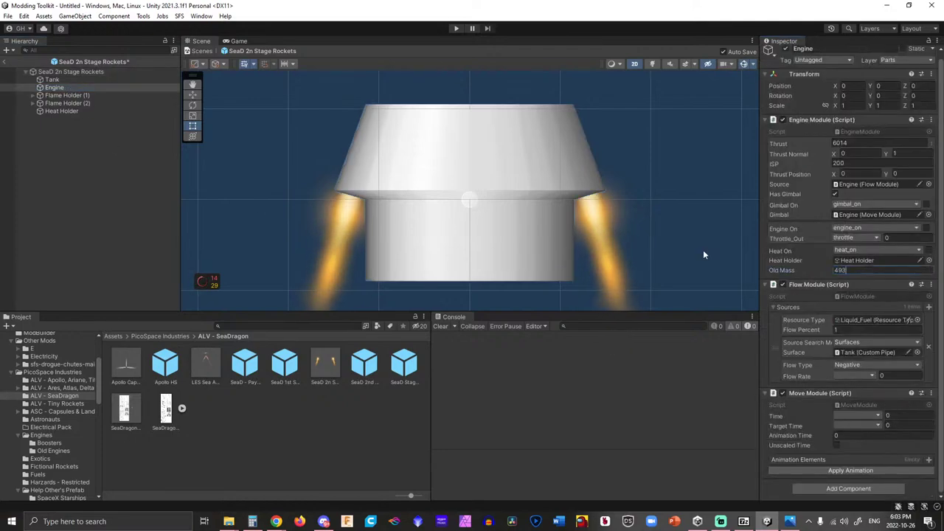
{"action": "left_click", "coordinate": [313, 136]}
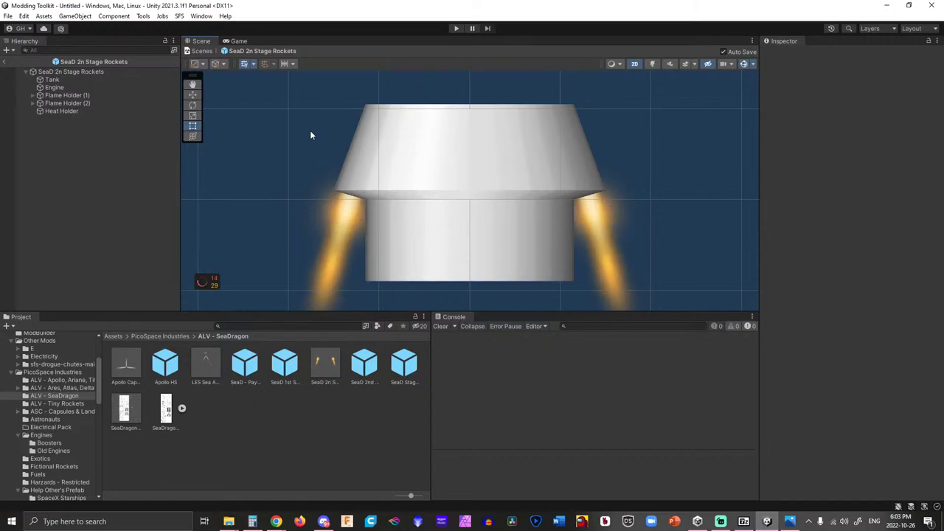
{"action": "middle_click_drag", "start_coordinate": [323, 101], "coordinate": [306, 113]}
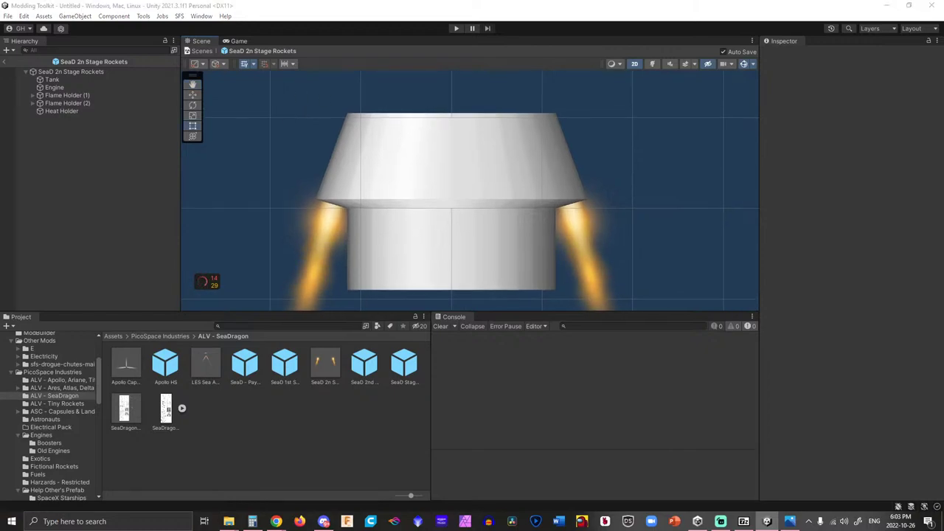
Build PicoSpace_Apollo_V0.2A for Windows and Mac OS without a custom module.
{"action": "left_click", "coordinate": [415, 291]}
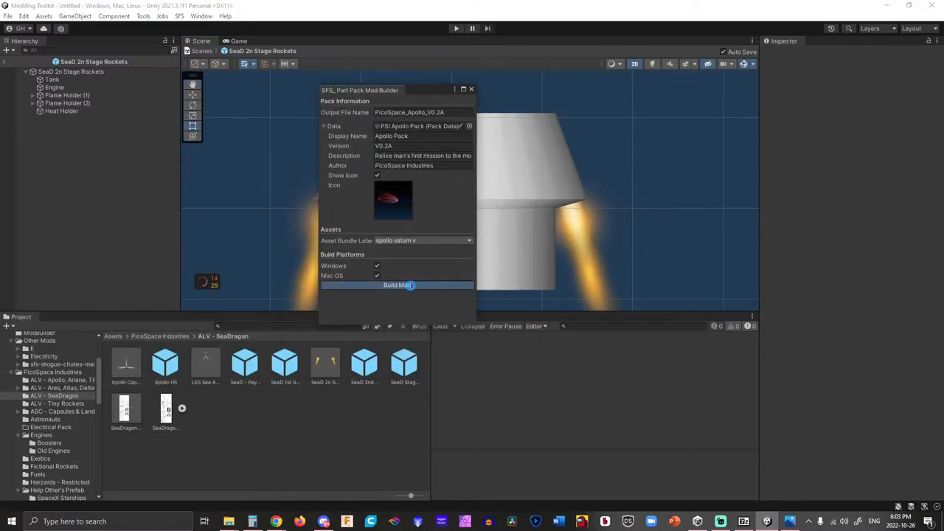
{"action": "left_click", "coordinate": [888, 351]}
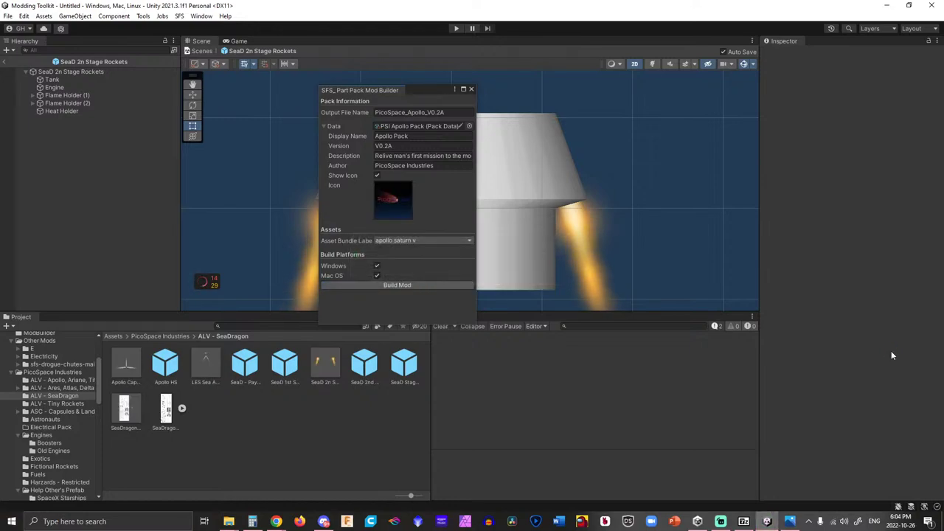
Replace the game's Parts folder PicoSpace_Apollo_V0.2A.pack with the new ModBuilder build.
{"action": "mouse_move", "coordinate": [229, 522]}
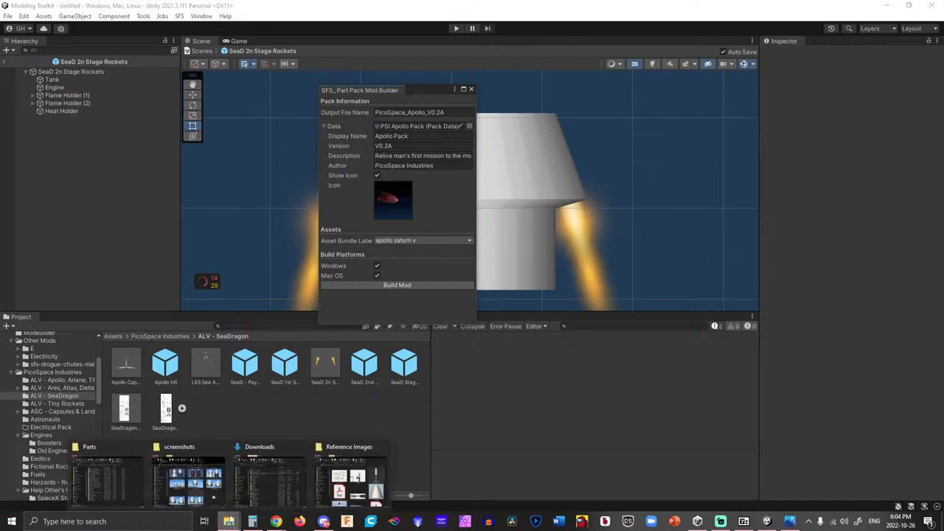
{"action": "left_click", "coordinate": [107, 478]}
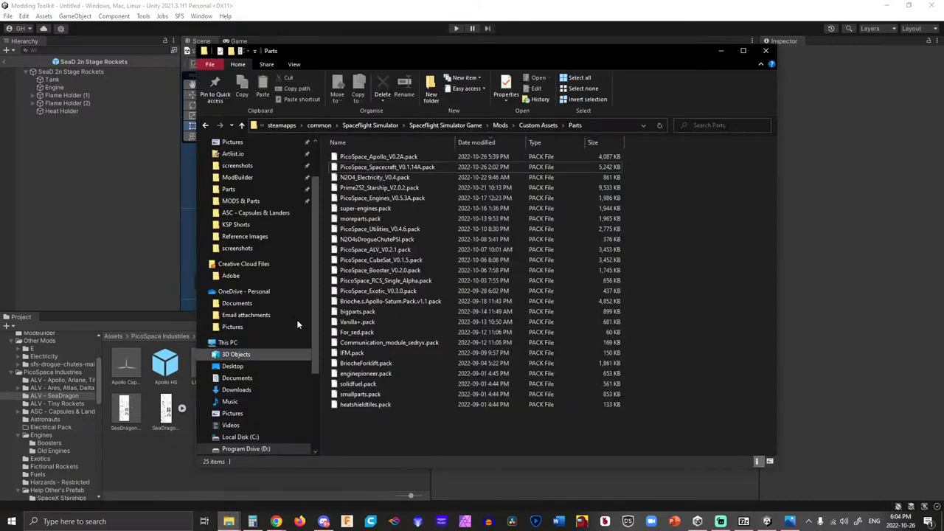
{"action": "left_click", "coordinate": [205, 125]}
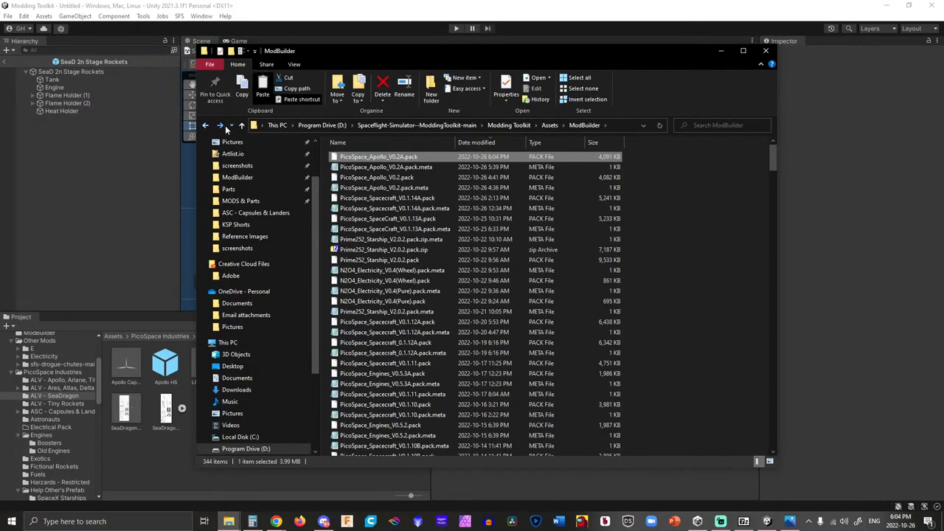
{"action": "left_click", "coordinate": [220, 125]}
{"action": "key", "text": "ctrl+v"}
{"action": "left_click", "coordinate": [442, 189]}
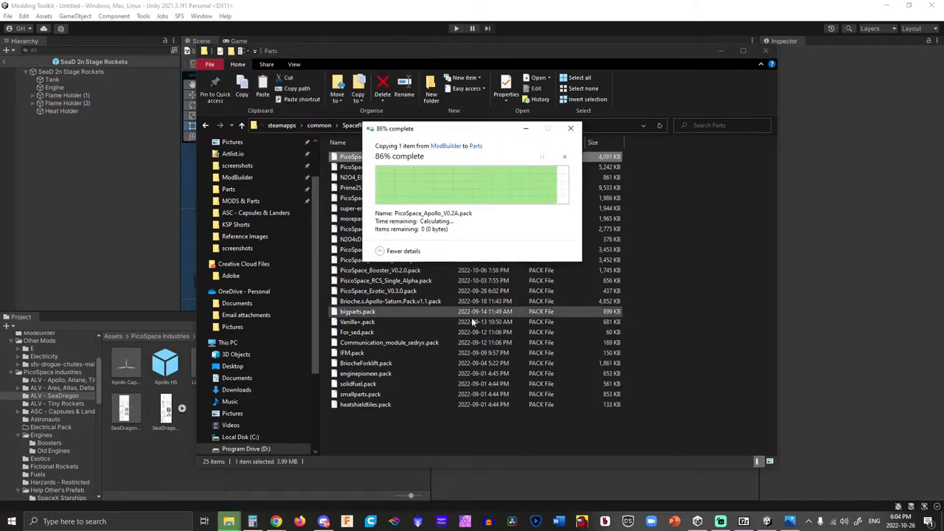
{"action": "left_click", "coordinate": [149, 522]}
Launch Spaceflight Simulator via search and load the PicoSpace Industries world.
{"action": "type", "text": "sp"}
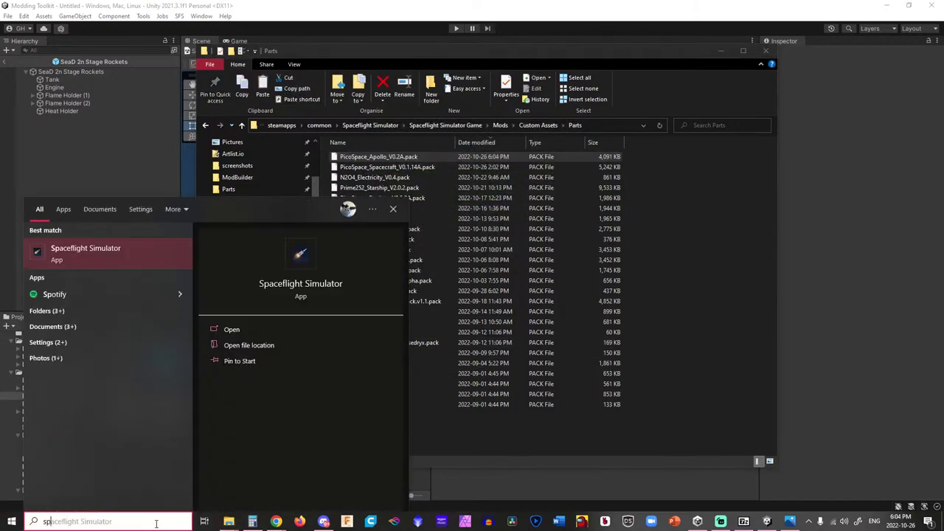
{"action": "key", "text": "Return"}
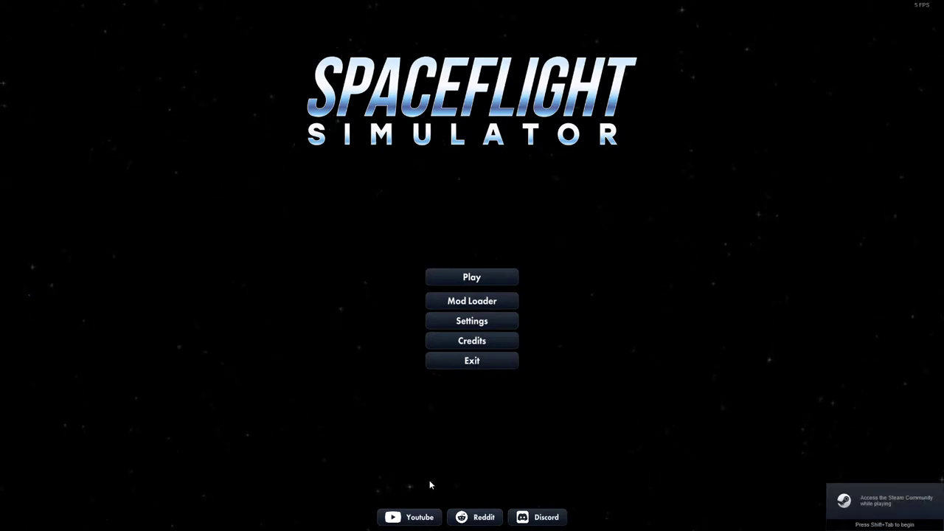
{"action": "left_click", "coordinate": [494, 280]}
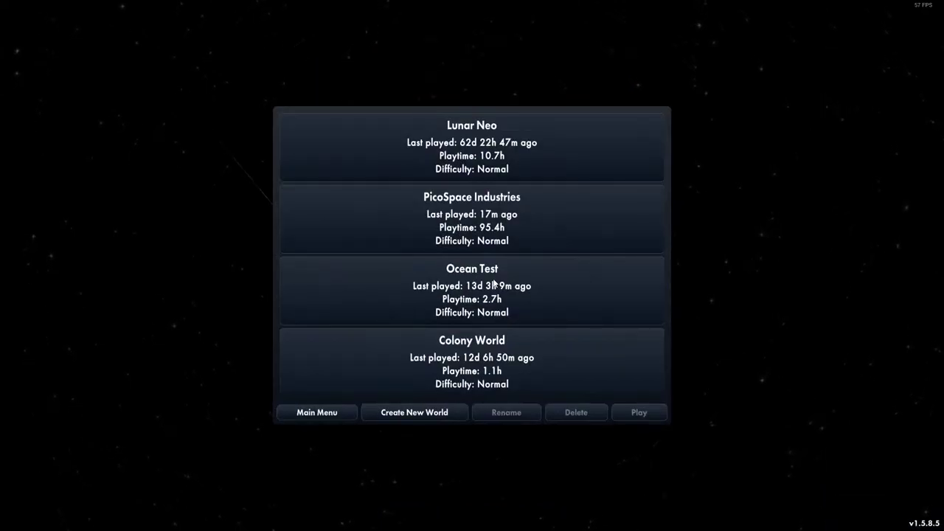
{"action": "left_click", "coordinate": [525, 228]}
{"action": "left_click", "coordinate": [526, 229]}
{"action": "left_click", "coordinate": [534, 229]}
{"action": "left_click", "coordinate": [633, 410]}
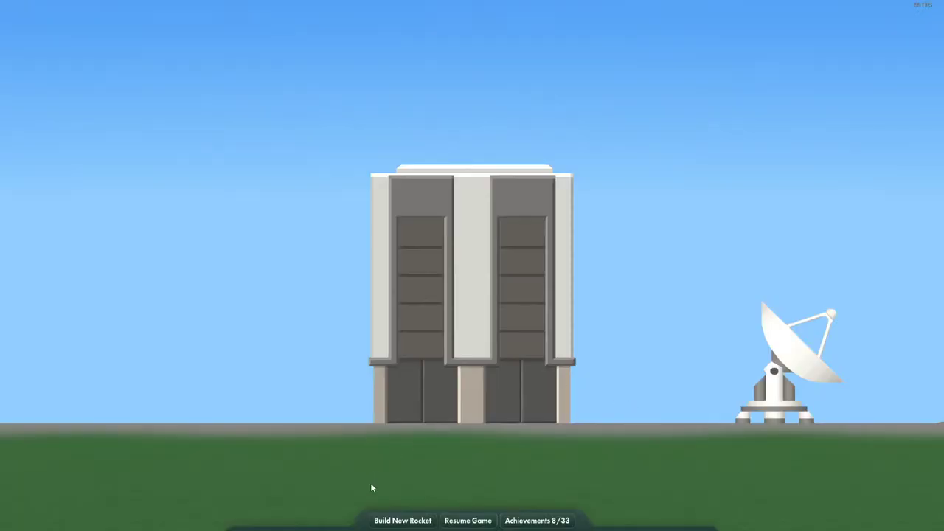
Continue the saved Sea Dragon build and turn on gimbal for the 2nd Stage Rockets part.
{"action": "left_click", "coordinate": [403, 521]}
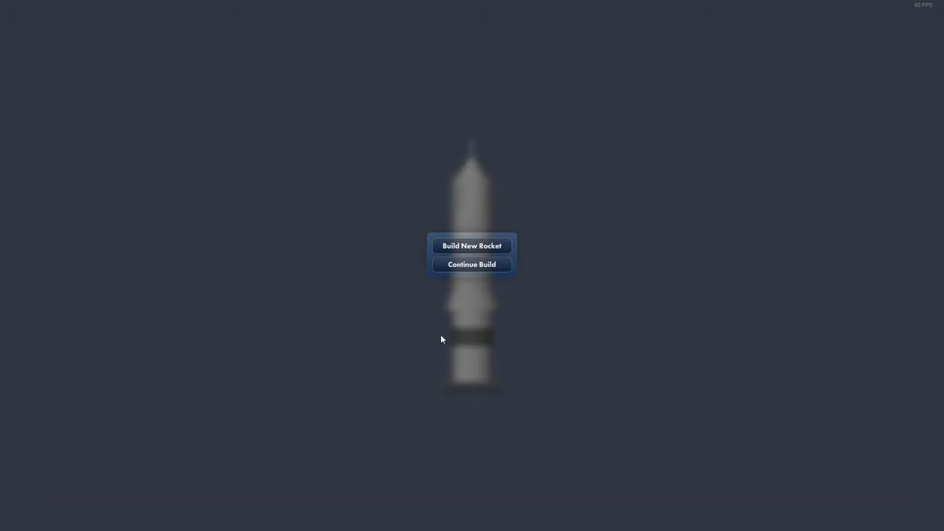
{"action": "left_click", "coordinate": [461, 265]}
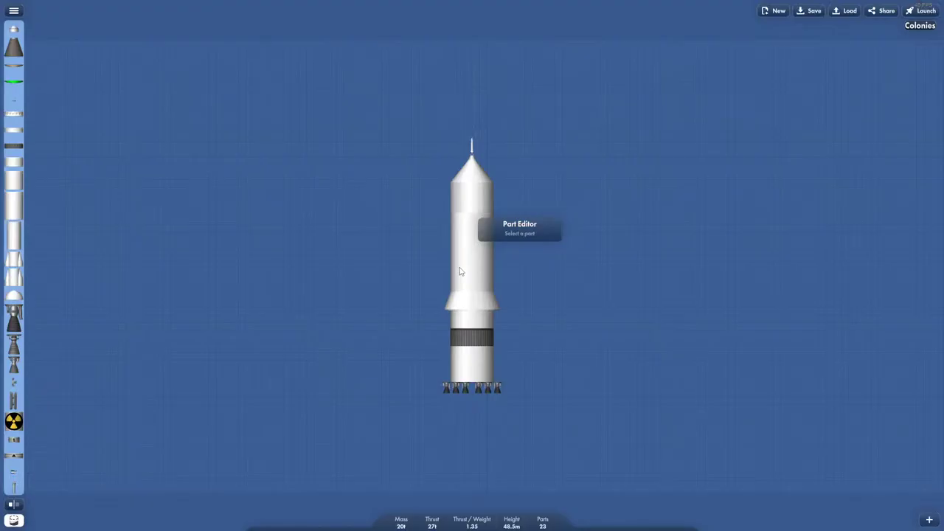
{"action": "scroll", "coordinate": [501, 350], "scroll_direction": "up", "scroll_amount": 5}
{"action": "mouse_move", "coordinate": [433, 236]}
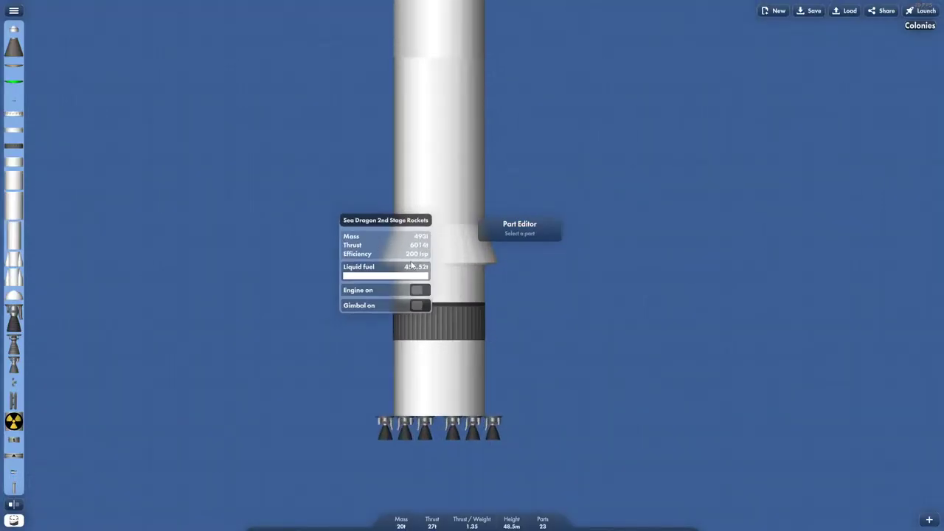
{"action": "left_click", "coordinate": [422, 303]}
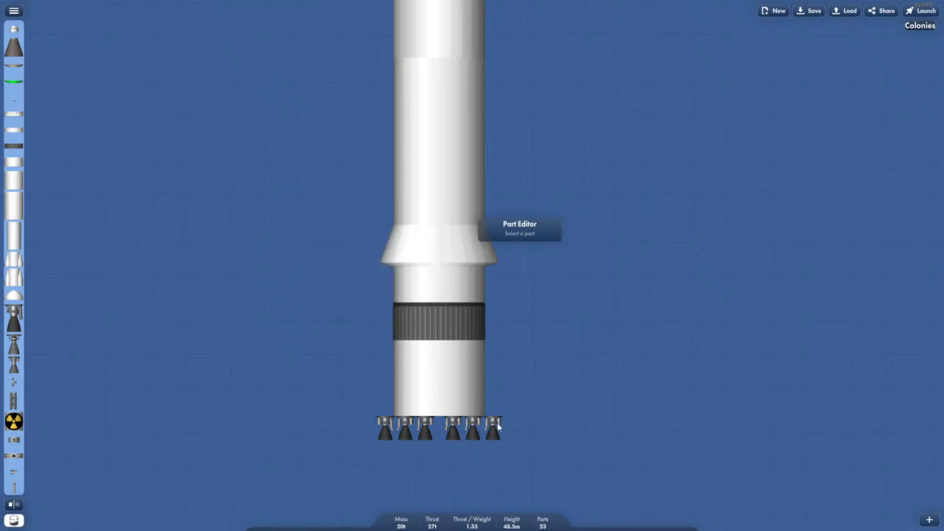
{"action": "mouse_move", "coordinate": [498, 423]}
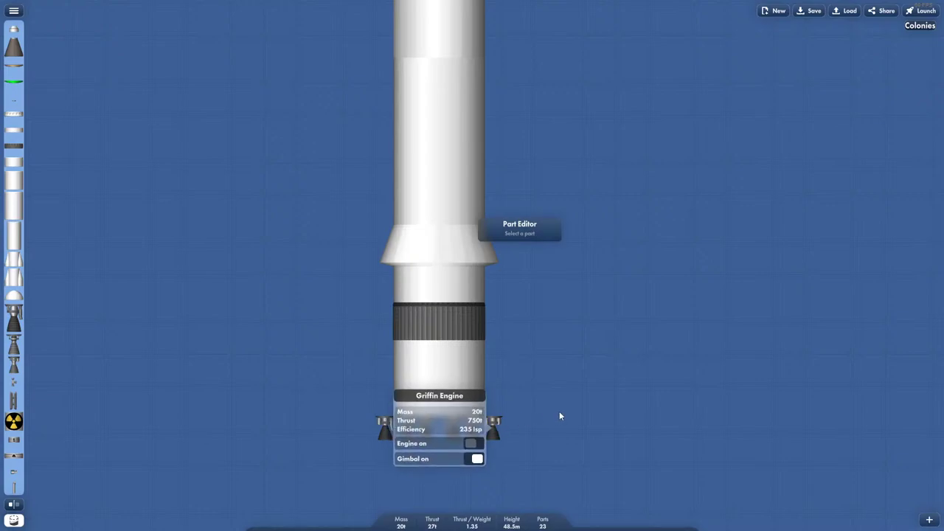
{"action": "scroll", "coordinate": [559, 416], "scroll_direction": "up", "scroll_amount": 3}
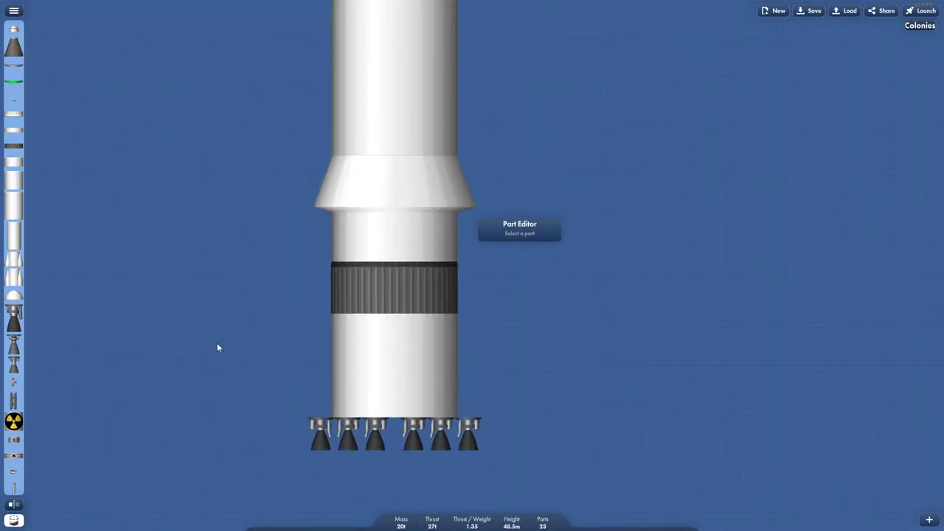
{"action": "left_click_drag", "start_coordinate": [546, 342], "coordinate": [529, 157]}
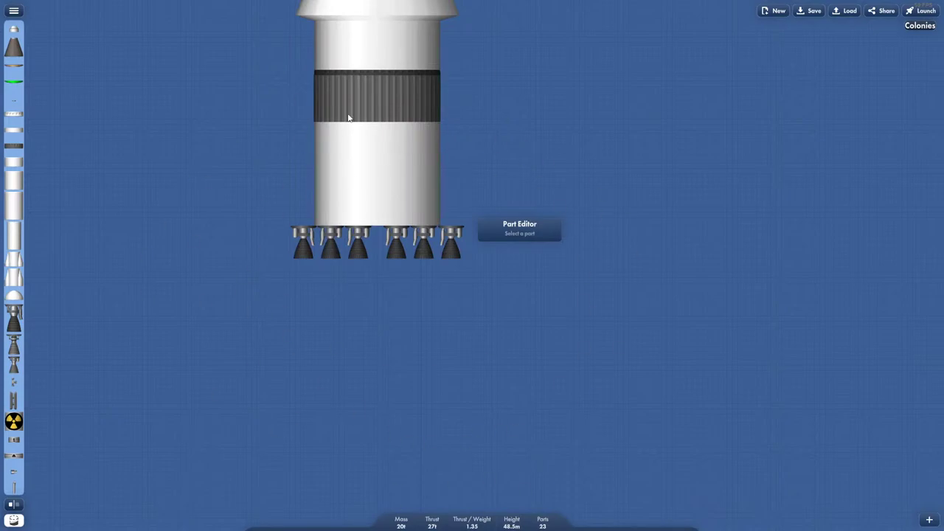
{"action": "left_click_drag", "start_coordinate": [515, 115], "coordinate": [498, 295]}
{"action": "left_click_drag", "start_coordinate": [489, 189], "coordinate": [483, 403]}
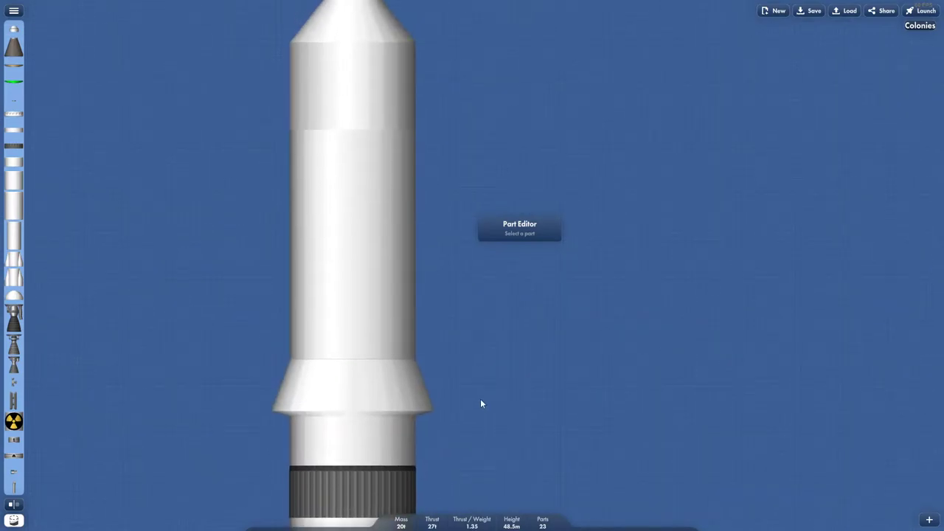
{"action": "left_click_drag", "start_coordinate": [249, 95], "coordinate": [379, 260]}
{"action": "scroll", "coordinate": [377, 347], "scroll_direction": "up", "scroll_amount": 4}
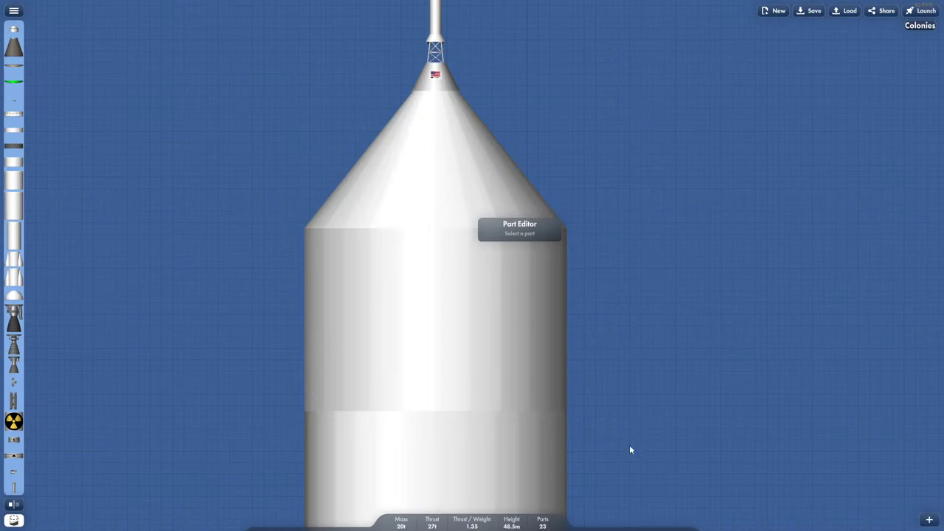
Launch the Sea Dragon despite the weight warning and recover the leftover rocket on the pad.
{"action": "left_click", "coordinate": [920, 12]}
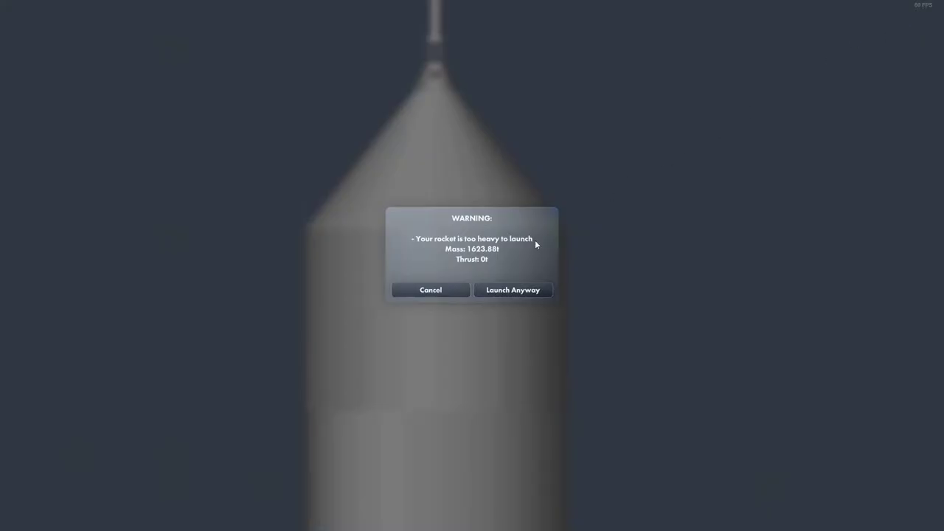
{"action": "left_click", "coordinate": [496, 291]}
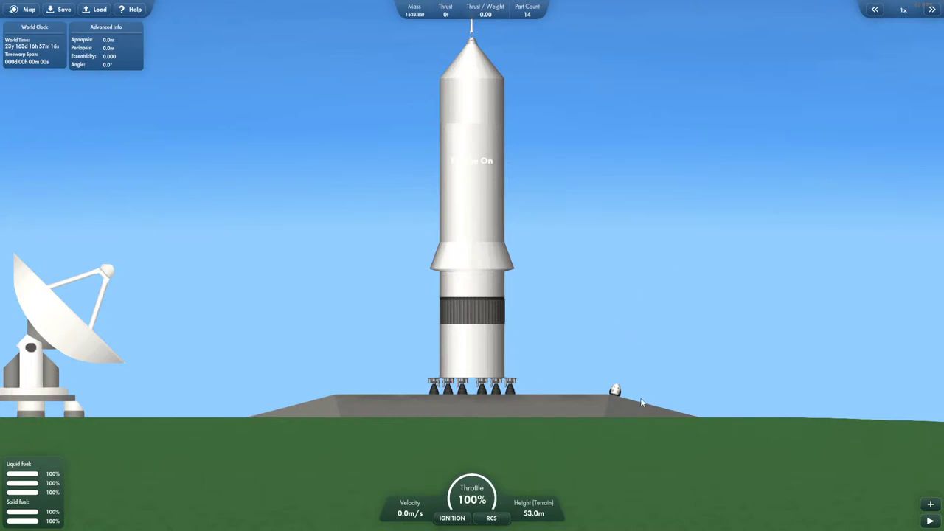
{"action": "left_click", "coordinate": [614, 391]}
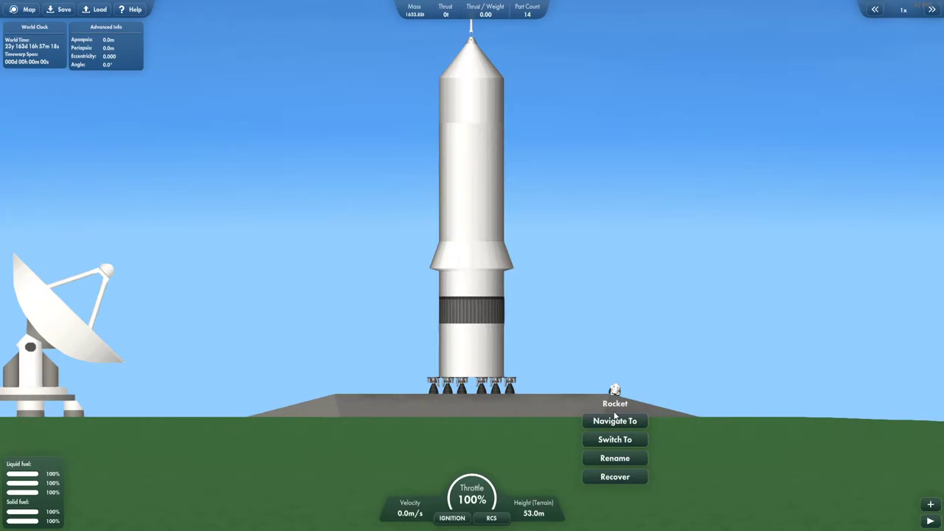
{"action": "left_click", "coordinate": [613, 477]}
{"action": "left_click", "coordinate": [510, 391]}
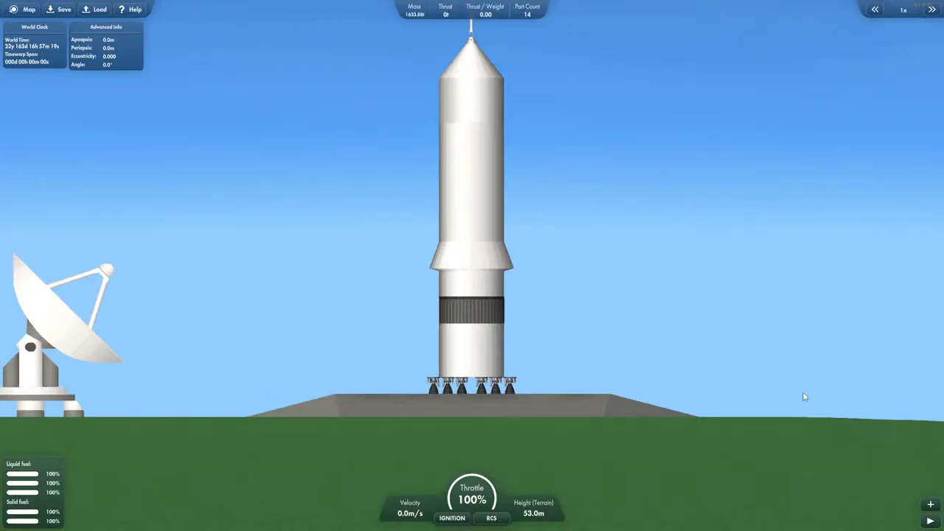
Lift off and stage through the lower-stage separations, climbing past 12 km.
{"action": "key", "text": "space"}
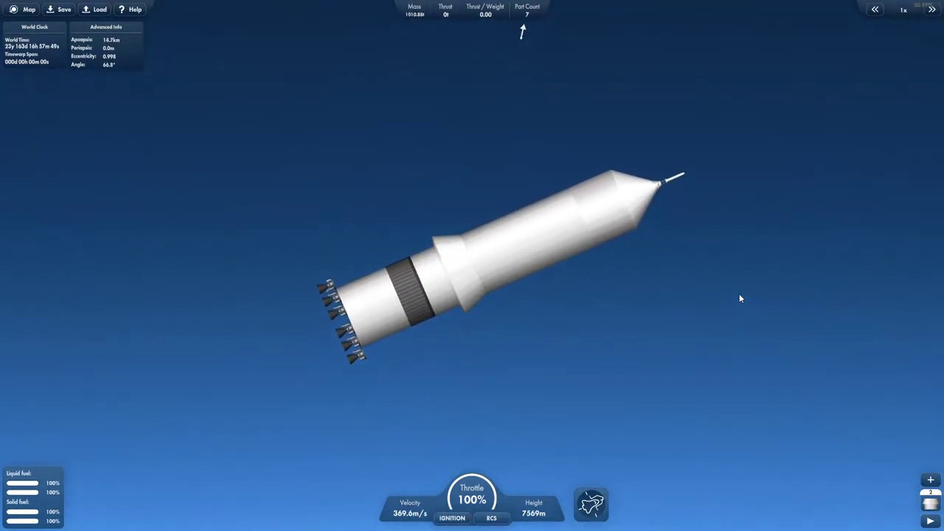
{"action": "key", "text": "space"}
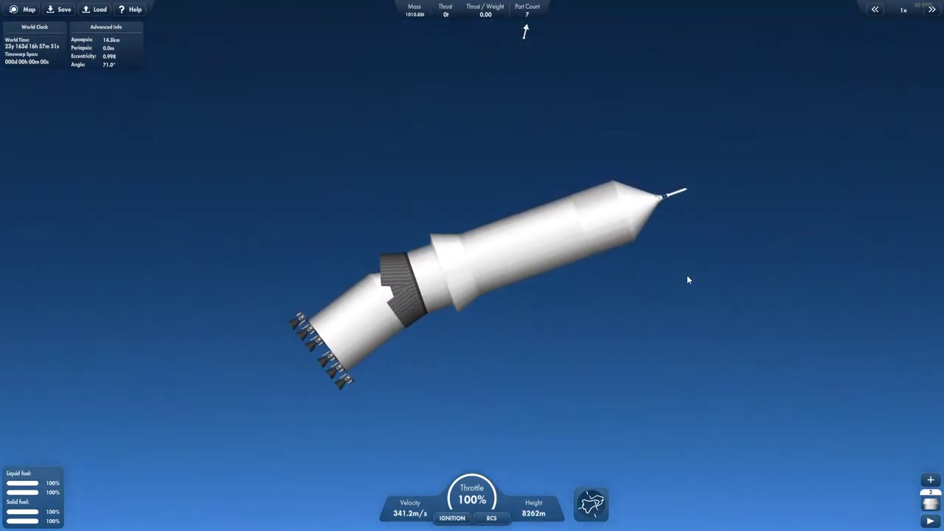
{"action": "key", "text": "space"}
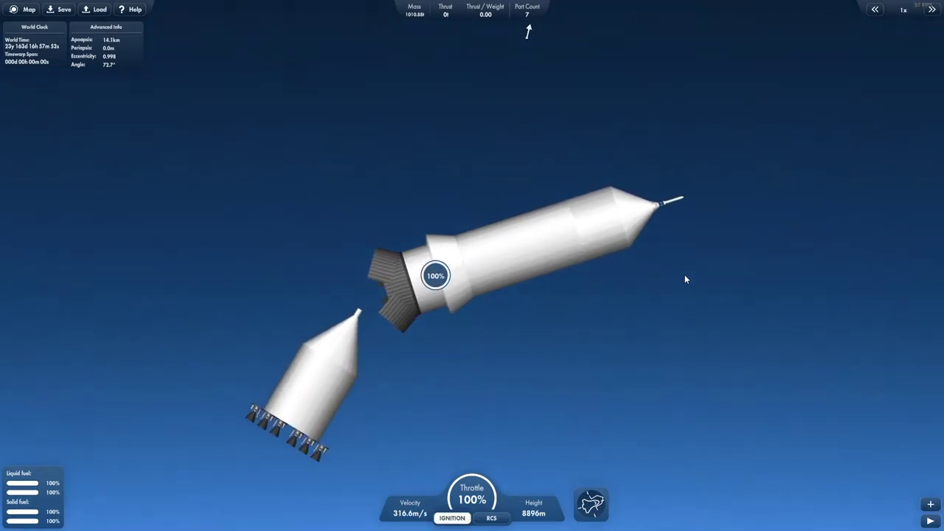
{"action": "scroll", "coordinate": [489, 248], "scroll_direction": "up", "scroll_amount": 5}
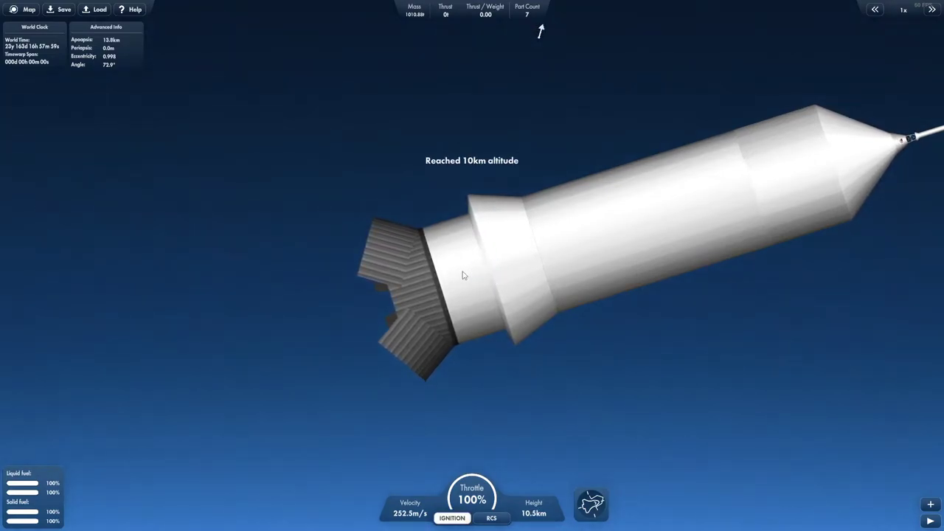
{"action": "scroll", "coordinate": [466, 273], "scroll_direction": "down", "scroll_amount": 3}
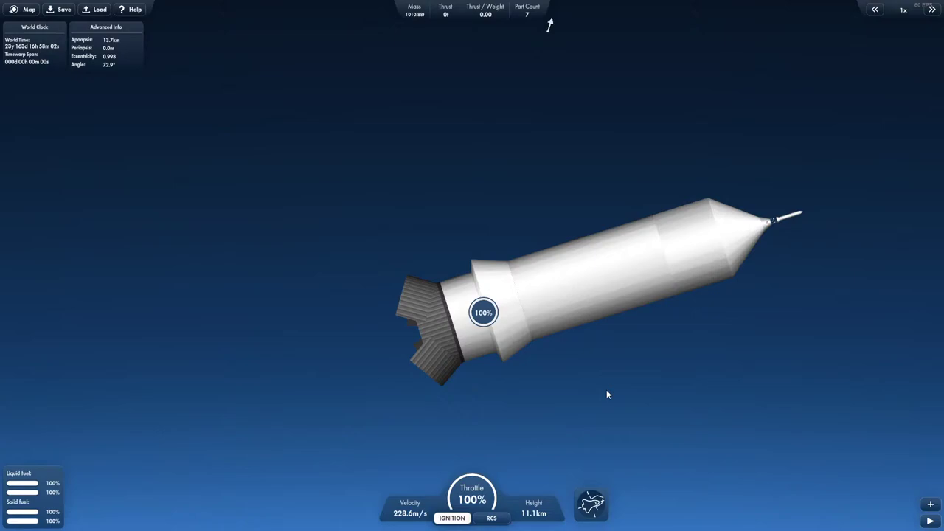
{"action": "scroll", "coordinate": [601, 388], "scroll_direction": "up", "scroll_amount": 3}
{"action": "scroll", "coordinate": [600, 388], "scroll_direction": "down", "scroll_amount": 3}
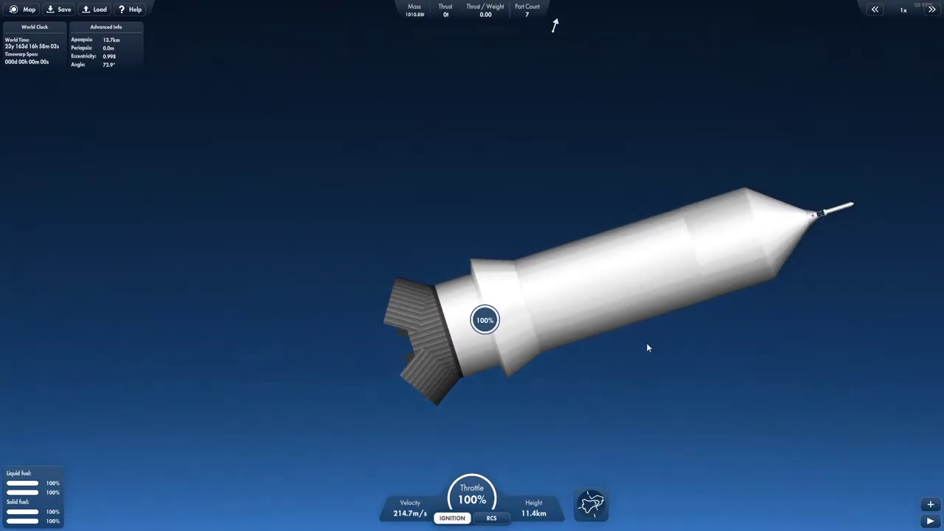
{"action": "key", "text": "space"}
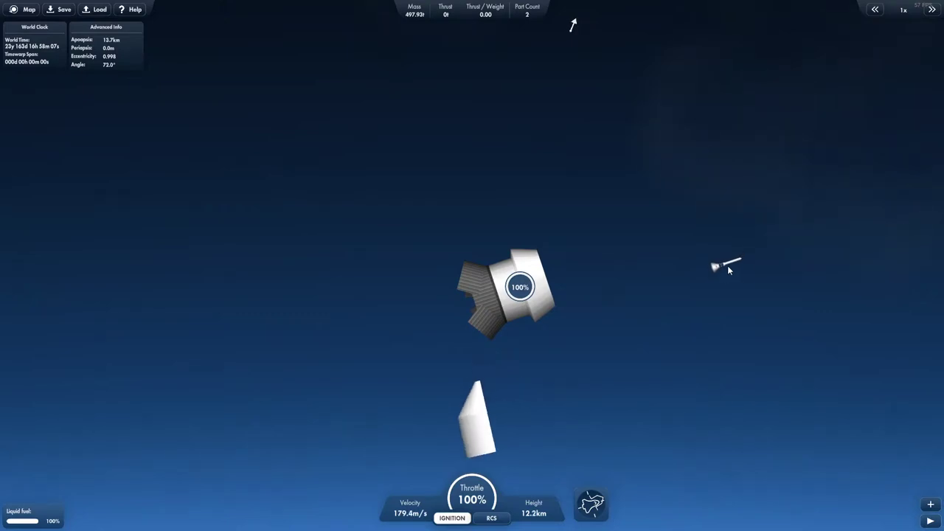
{"action": "left_click", "coordinate": [729, 272]}
Exit to the space center and main menu, quit the game, and return to Unity.
{"action": "key", "text": "Escape"}
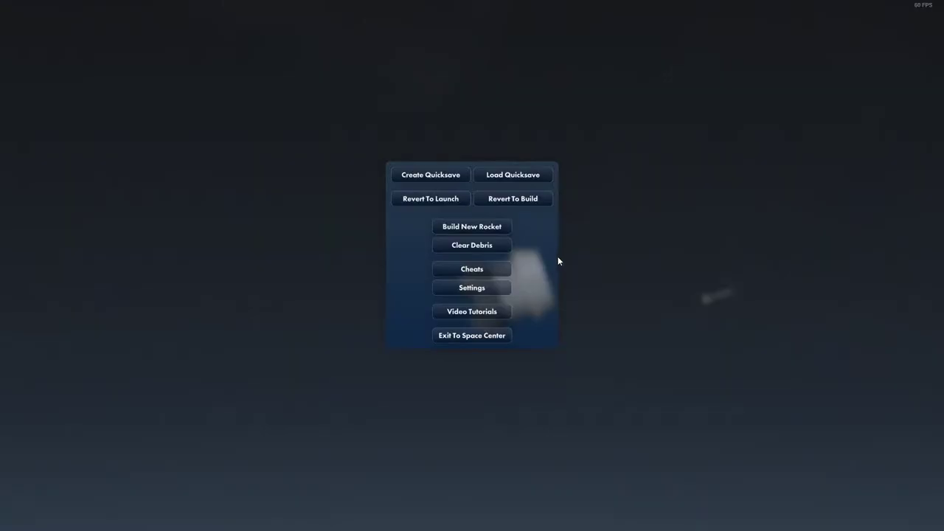
{"action": "left_click", "coordinate": [464, 337]}
{"action": "key", "text": "Escape"}
{"action": "left_click", "coordinate": [466, 287]}
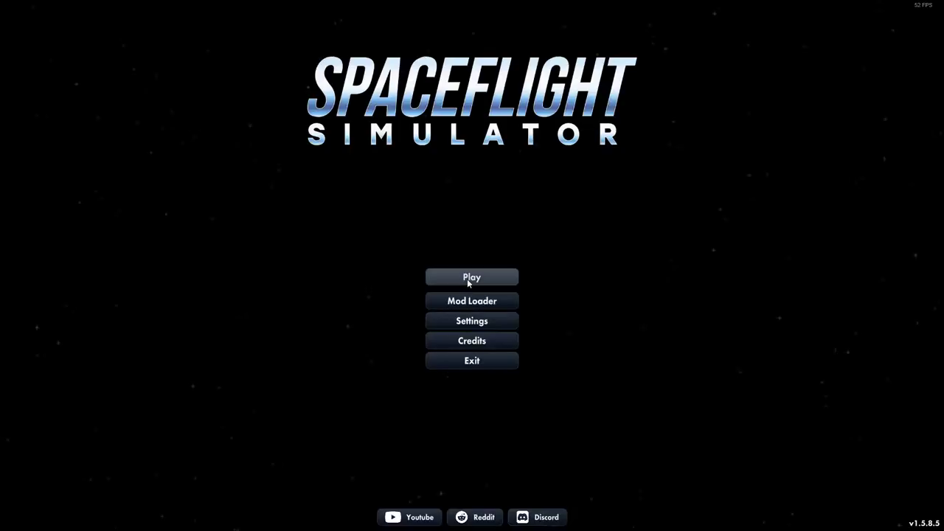
{"action": "left_click", "coordinate": [472, 360]}
{"action": "left_click", "coordinate": [537, 272]}
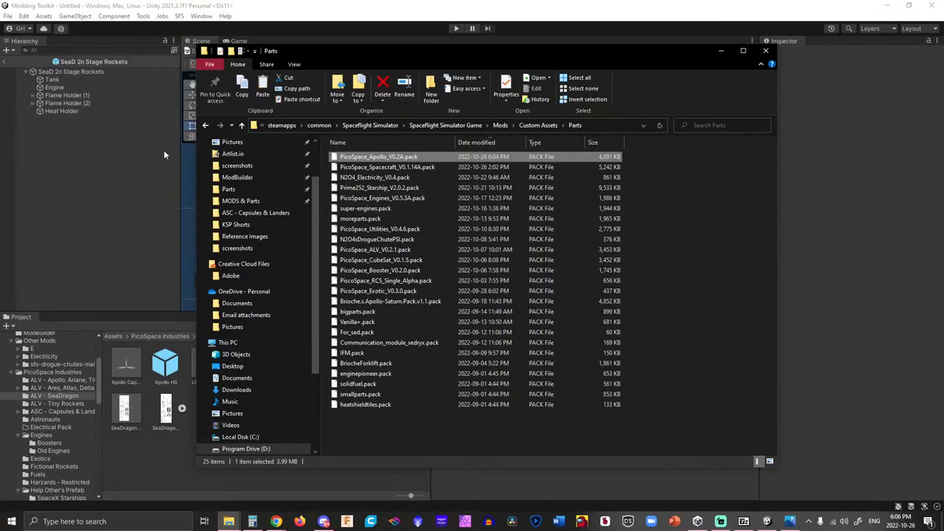
{"action": "left_click", "coordinate": [164, 149]}
Check the SeaD 2n Stage Rockets On Part Used function and target, then close the Mod Builder.
{"action": "left_click", "coordinate": [105, 72]}
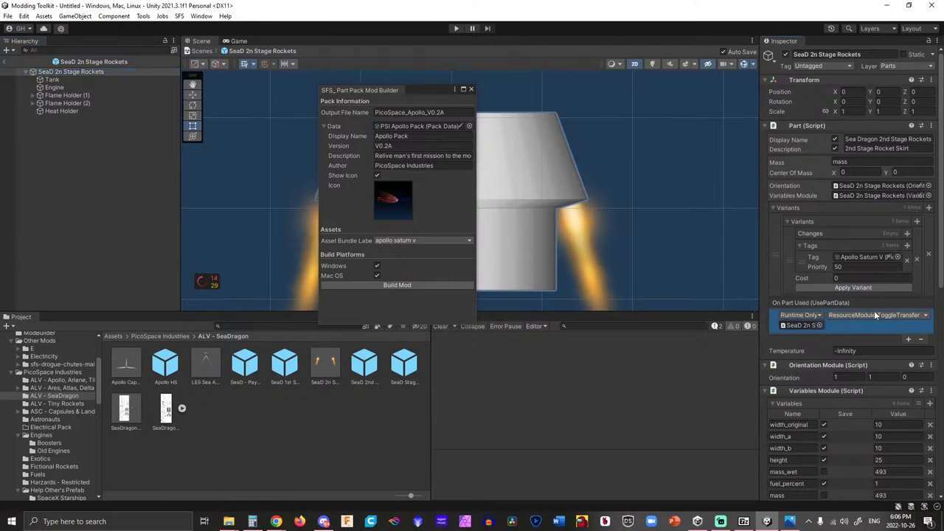
{"action": "left_click", "coordinate": [841, 315]}
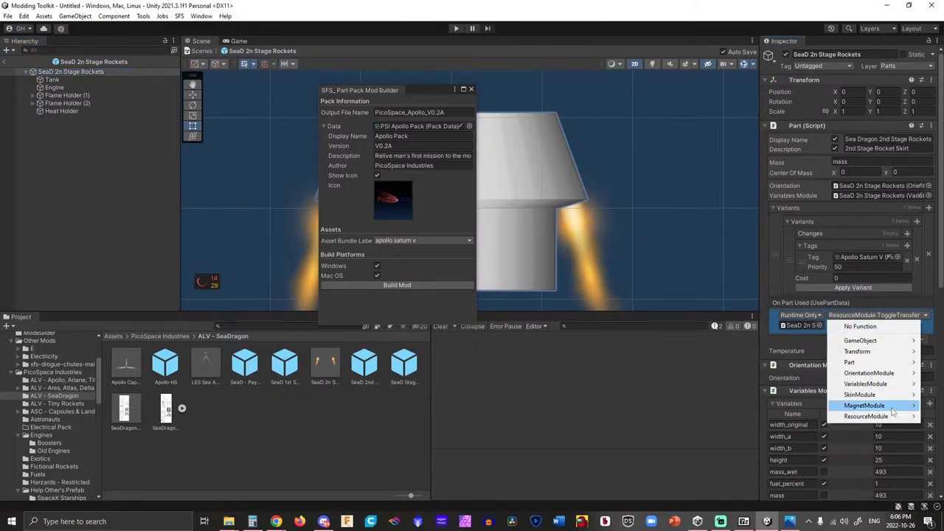
{"action": "mouse_move", "coordinate": [885, 416]}
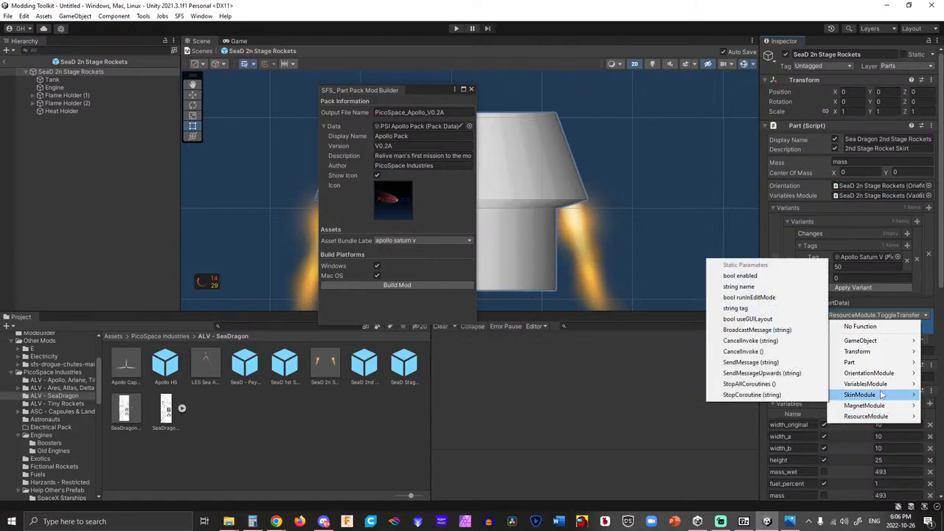
{"action": "left_click", "coordinate": [870, 316]}
{"action": "left_click", "coordinate": [799, 326]}
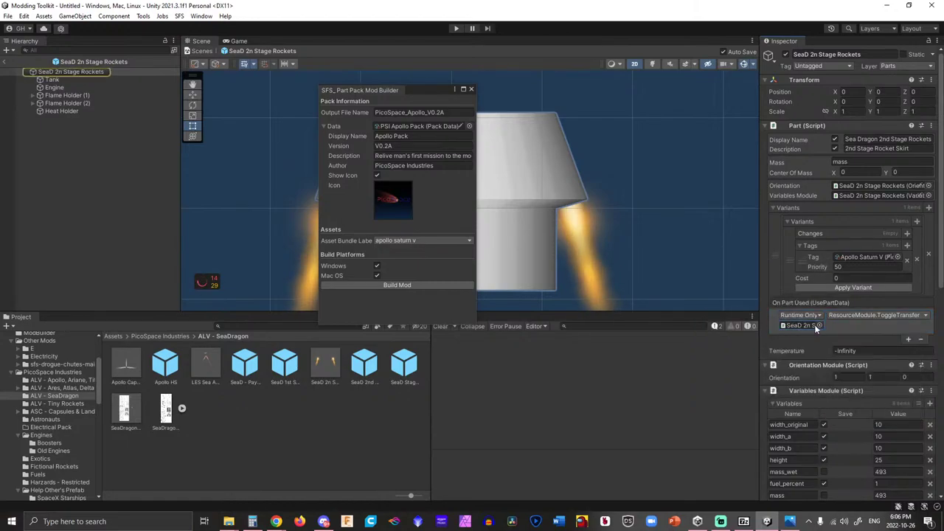
{"action": "left_click", "coordinate": [817, 325]}
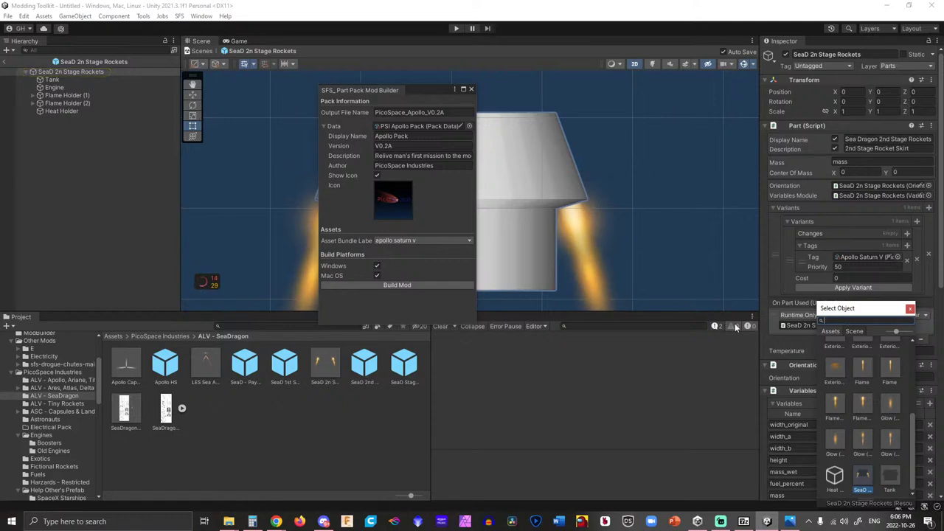
{"action": "left_click", "coordinate": [690, 264]}
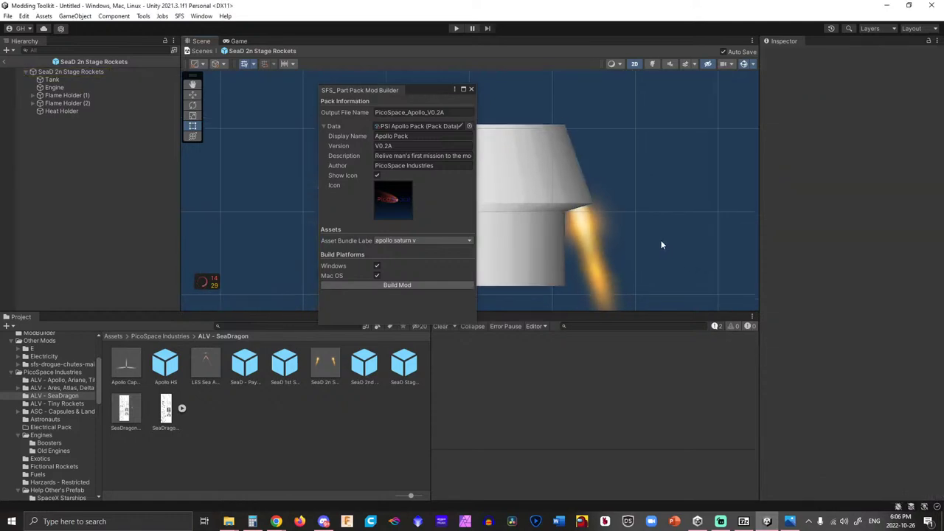
{"action": "scroll", "coordinate": [661, 245], "scroll_direction": "up", "scroll_amount": 1}
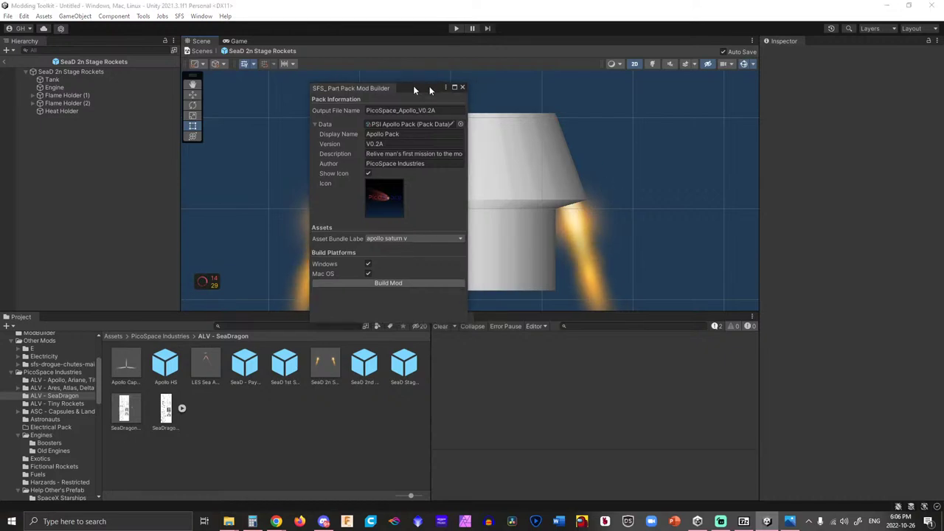
{"action": "left_click", "coordinate": [471, 89]}
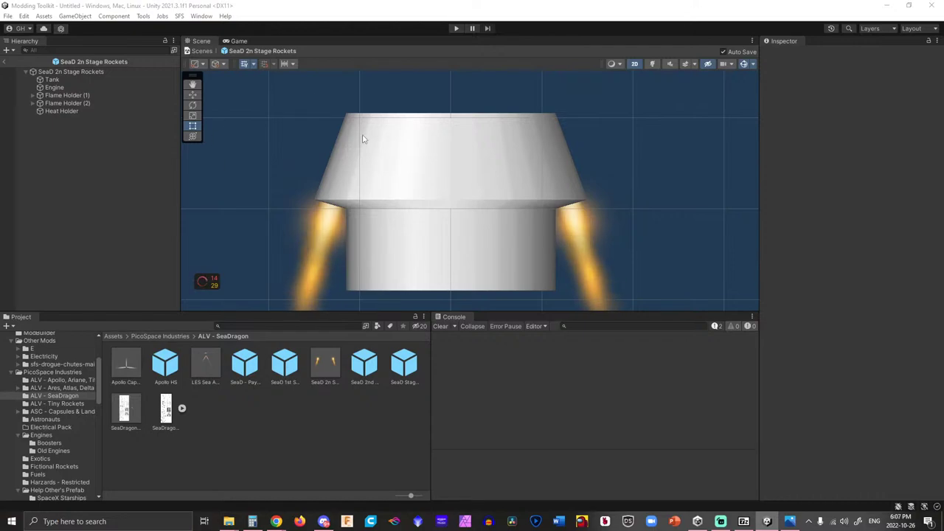
On SeaD 2n Stage Rockets, use a component's ⋮ menu to leave the ToggleTransfer target Missing.
{"action": "left_click", "coordinate": [88, 79]}
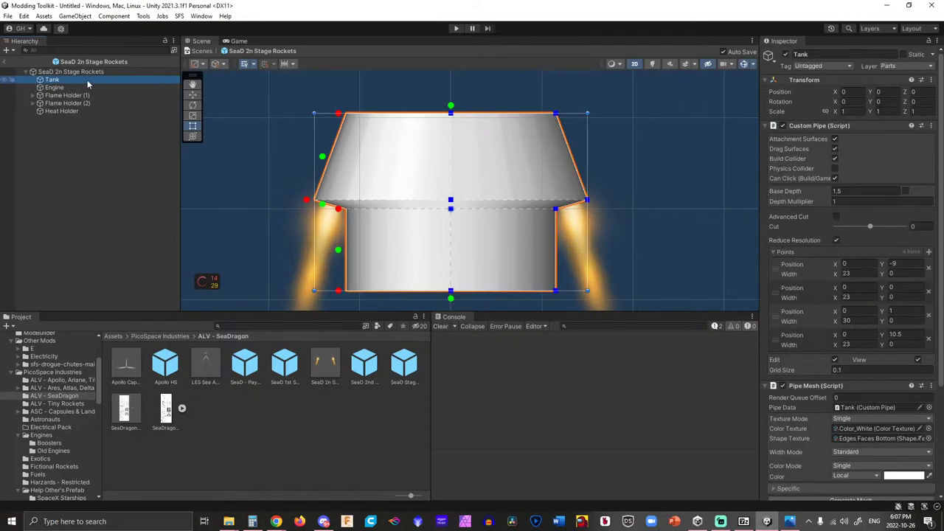
{"action": "scroll", "coordinate": [822, 227], "scroll_direction": "down", "scroll_amount": 4}
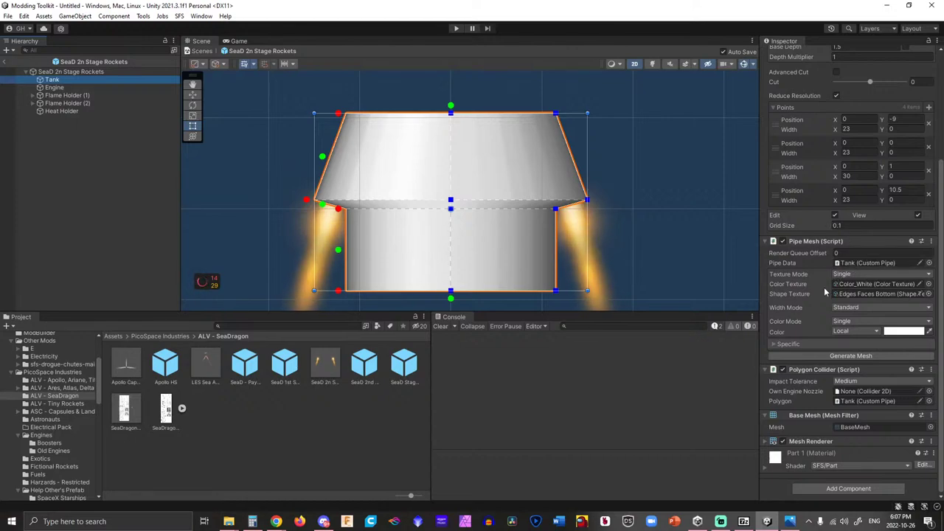
{"action": "left_click", "coordinate": [74, 71]}
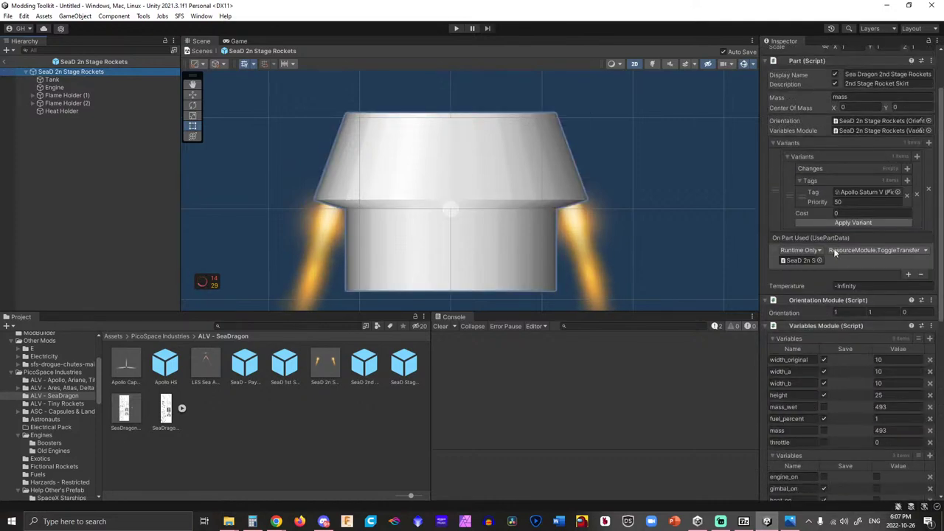
{"action": "scroll", "coordinate": [836, 253], "scroll_direction": "down", "scroll_amount": 5}
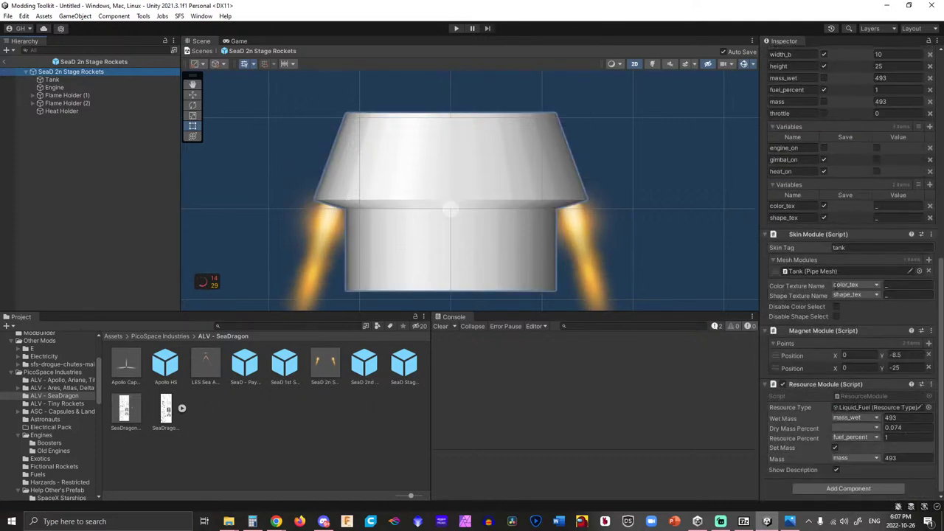
{"action": "left_click", "coordinate": [932, 233]}
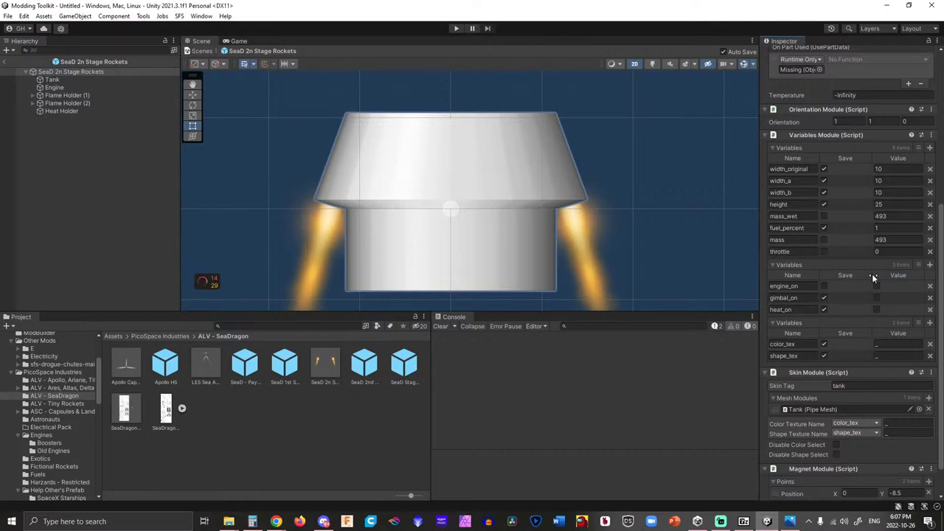
{"action": "scroll", "coordinate": [871, 316], "scroll_direction": "up", "scroll_amount": 3}
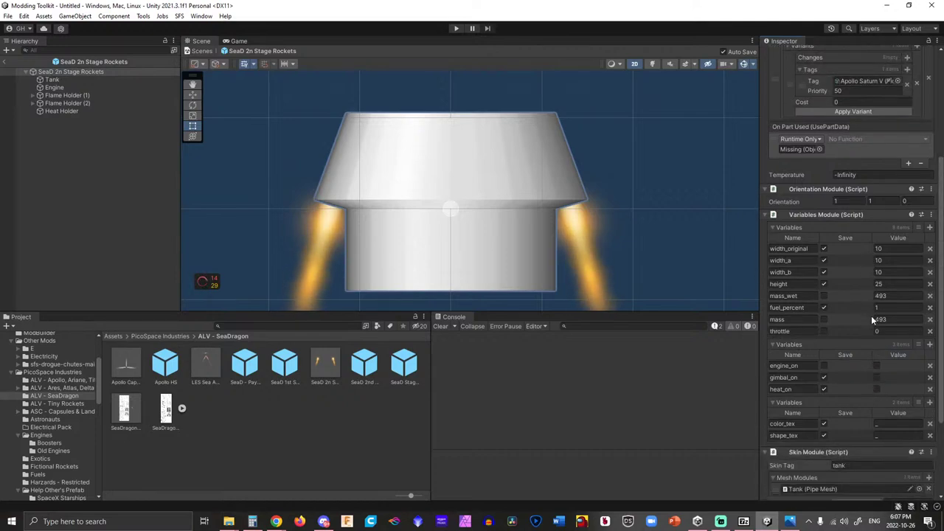
{"action": "scroll", "coordinate": [871, 316], "scroll_direction": "down", "scroll_amount": 1}
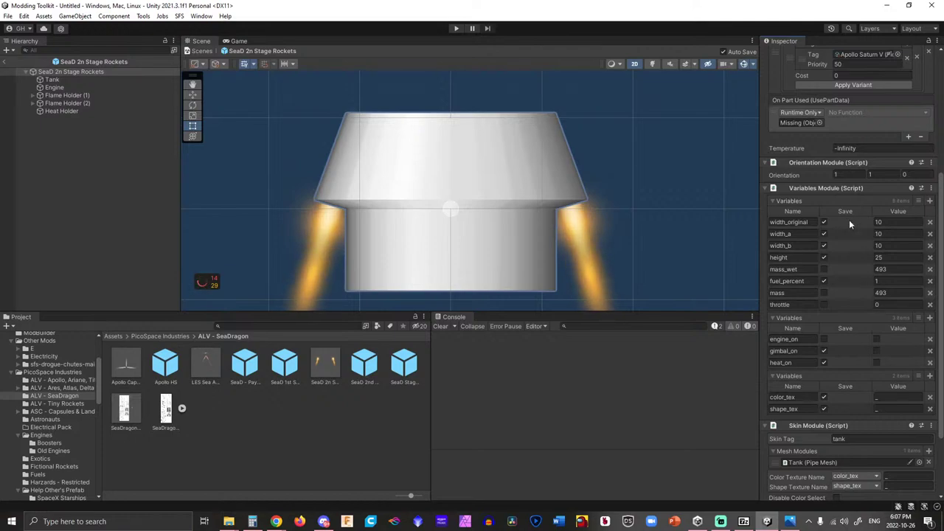
Assign the scene's Engine object as the On Part Used event target.
{"action": "scroll", "coordinate": [849, 220], "scroll_direction": "up", "scroll_amount": 3}
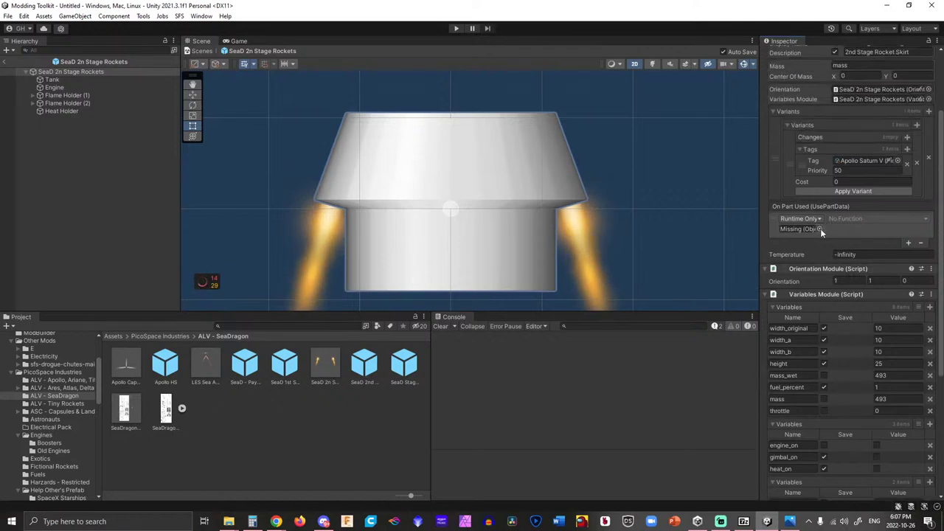
{"action": "left_click", "coordinate": [820, 228]}
{"action": "left_click", "coordinate": [854, 244]}
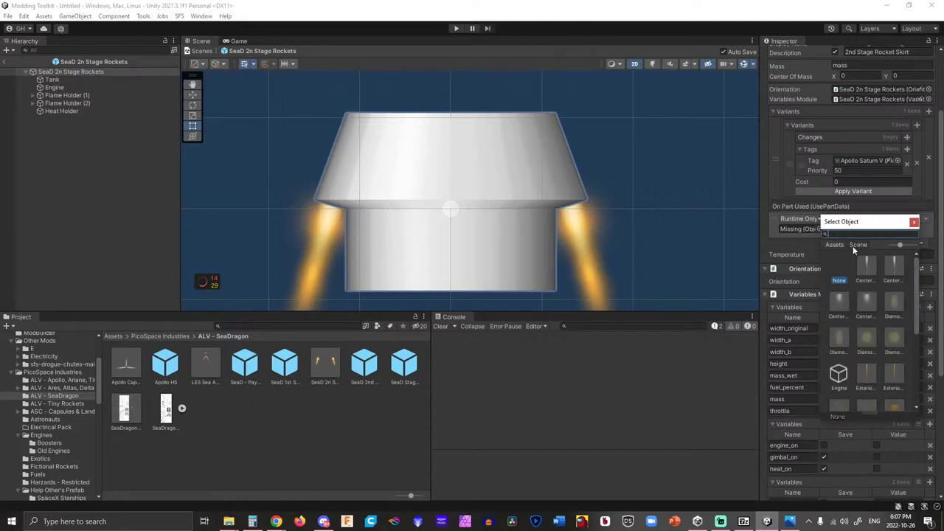
{"action": "scroll", "coordinate": [870, 296], "scroll_direction": "down", "scroll_amount": 2}
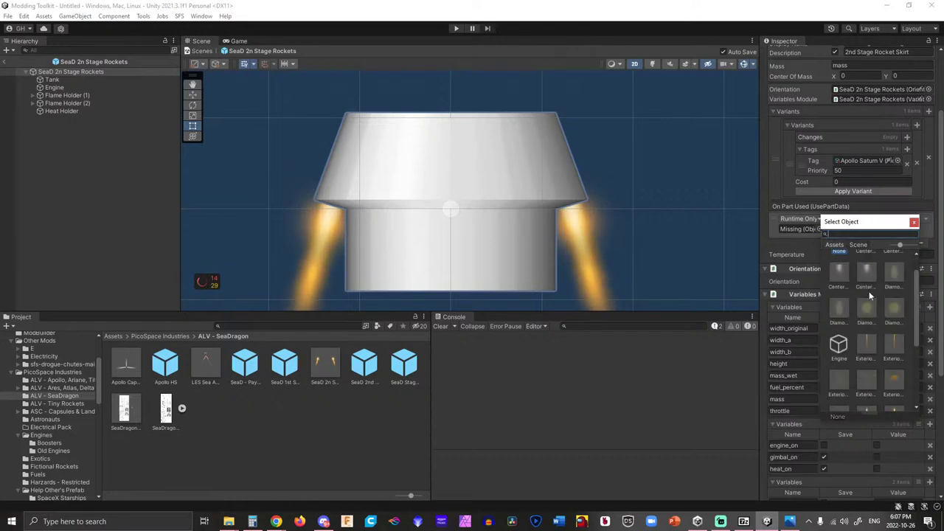
{"action": "double_click", "coordinate": [834, 337]}
Set the event function to EngineModule.ToggleEngine and rebuild the mod without a custom module.
{"action": "left_click", "coordinate": [869, 223]}
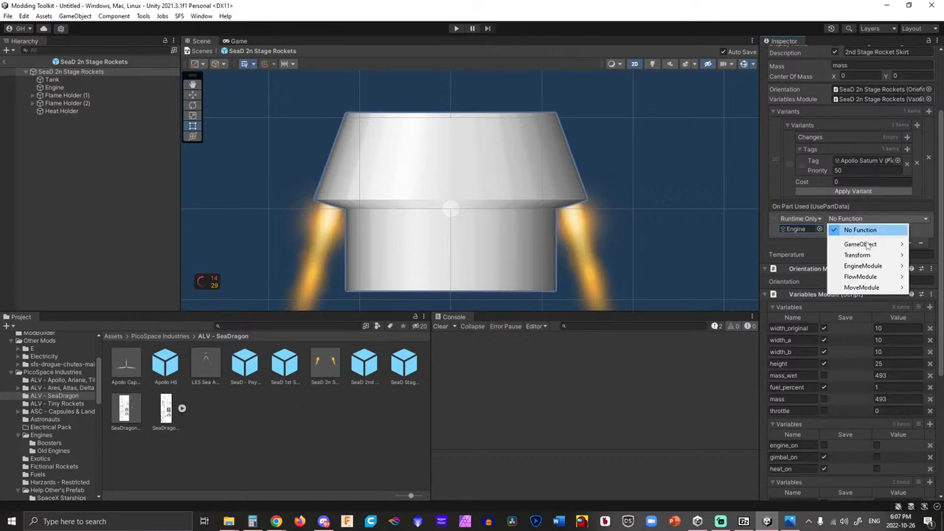
{"action": "mouse_move", "coordinate": [863, 265]}
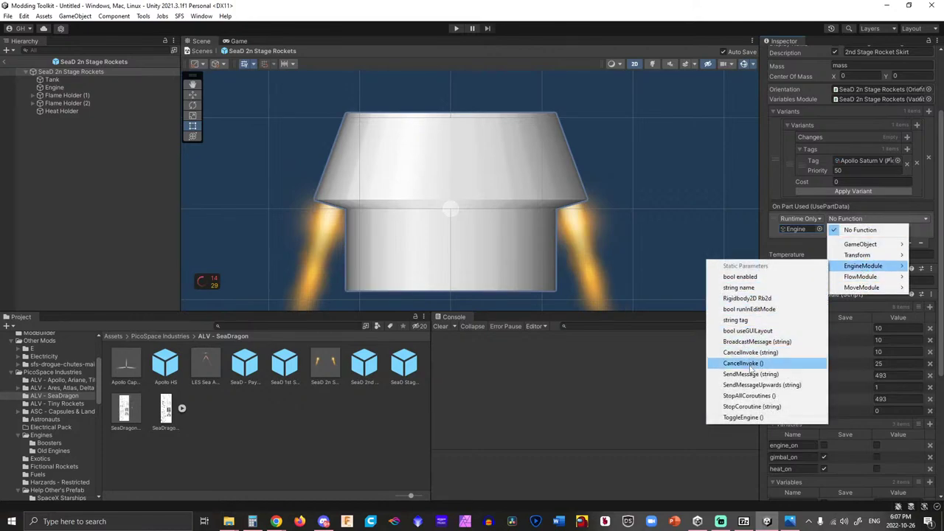
{"action": "left_click", "coordinate": [743, 418]}
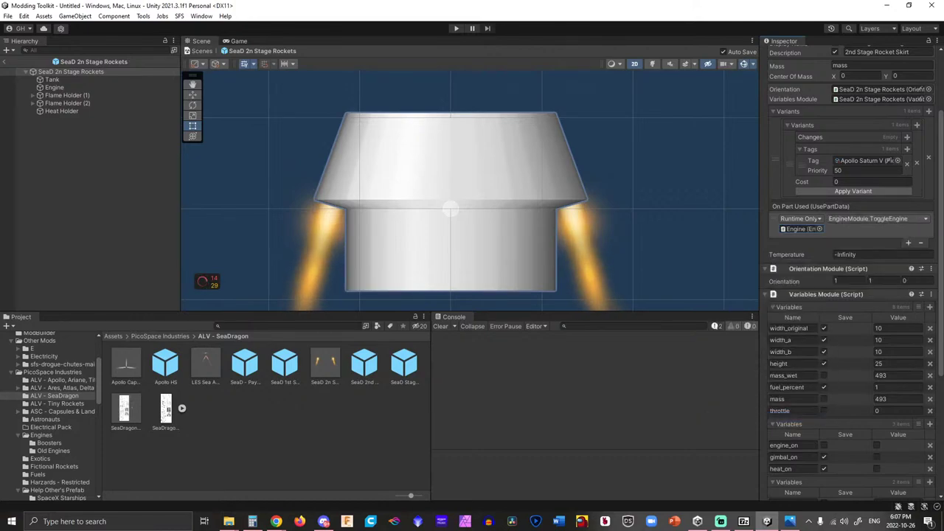
{"action": "left_click", "coordinate": [421, 360]}
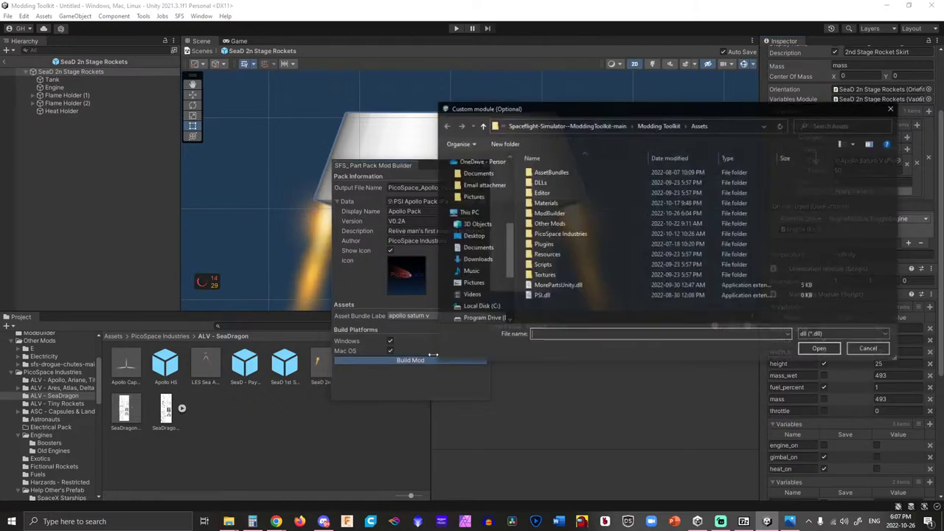
{"action": "left_click", "coordinate": [868, 348]}
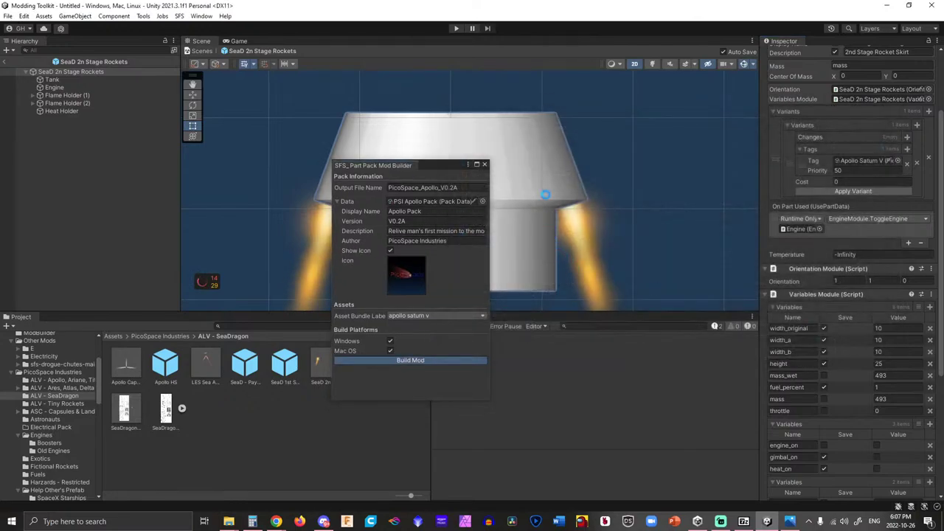
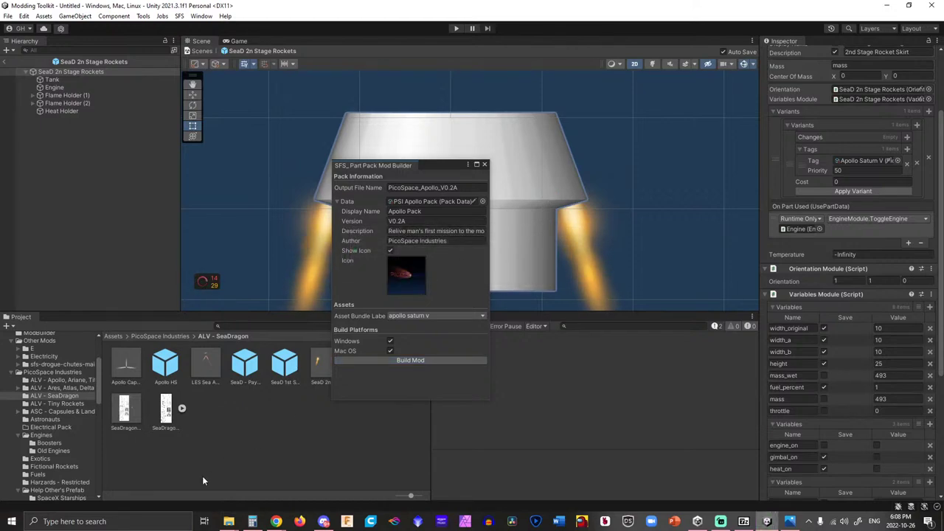
Copy PicoSpace_Apollo_V0.2A.pack from the ModBuilder output into Custom Assets\Parts, replacing the older copy.
{"action": "mouse_move", "coordinate": [229, 522]}
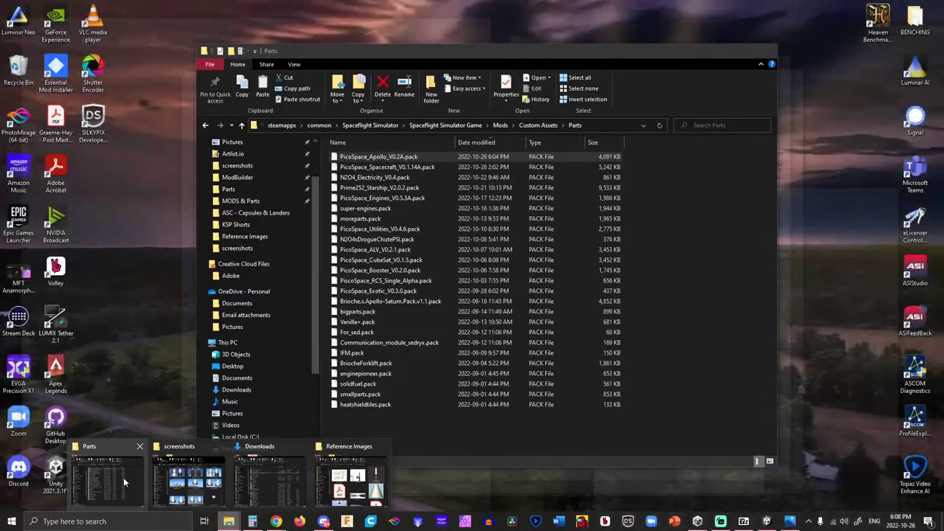
{"action": "left_click", "coordinate": [123, 477]}
{"action": "left_click", "coordinate": [206, 126]}
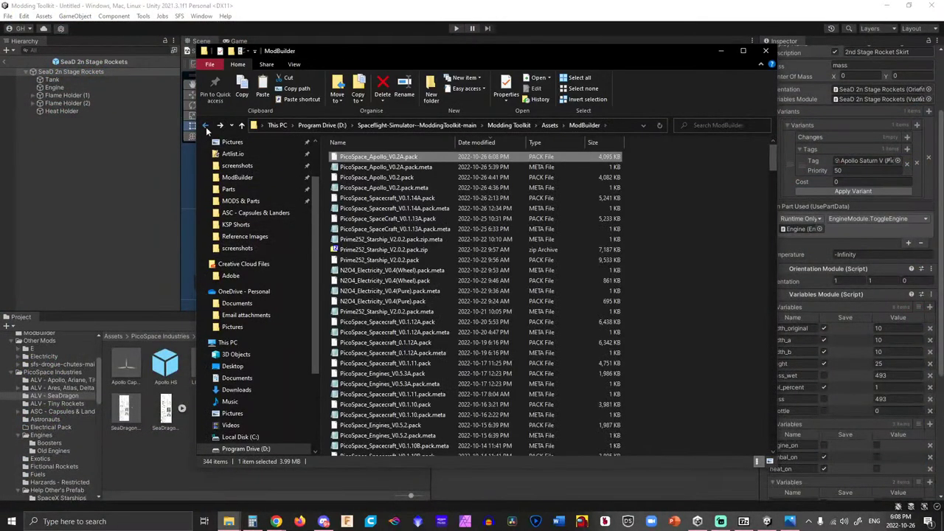
{"action": "key", "text": "ctrl+c"}
{"action": "left_click", "coordinate": [221, 127]}
{"action": "key", "text": "ctrl+v"}
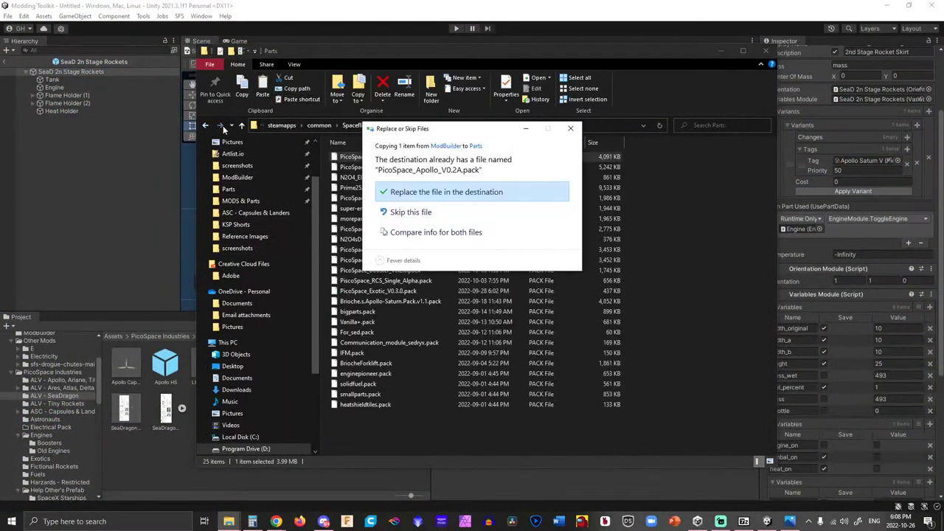
{"action": "key", "text": "Return"}
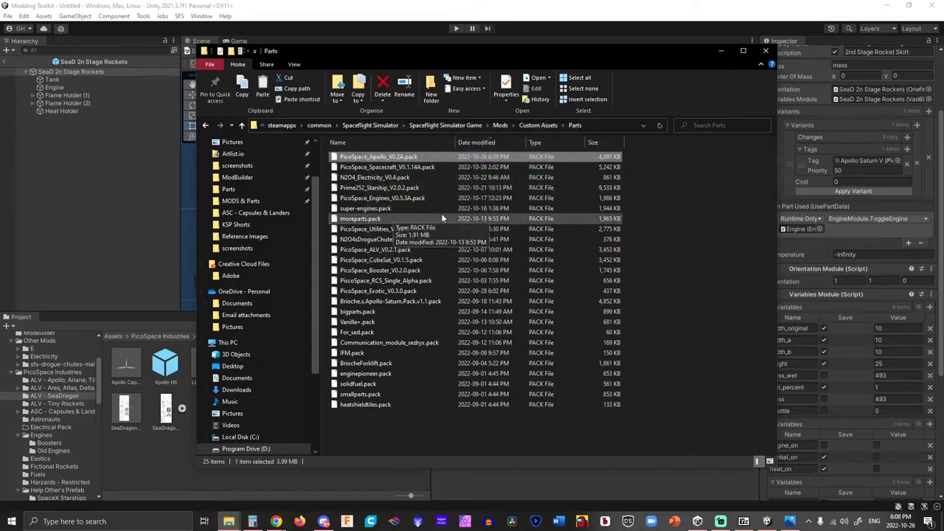
{"action": "left_click", "coordinate": [110, 521]}
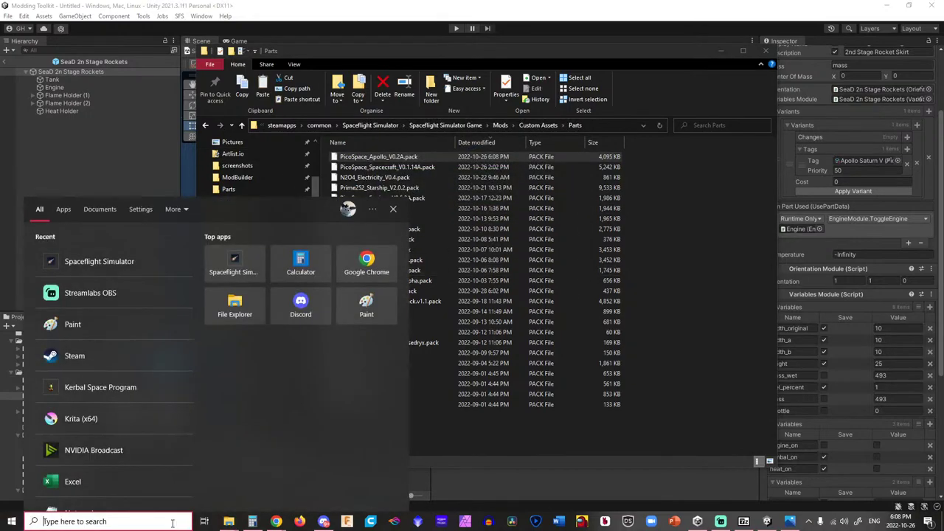
Start Spaceflight Simulator and load the PicoSpace Industries world.
{"action": "left_click", "coordinate": [99, 261]}
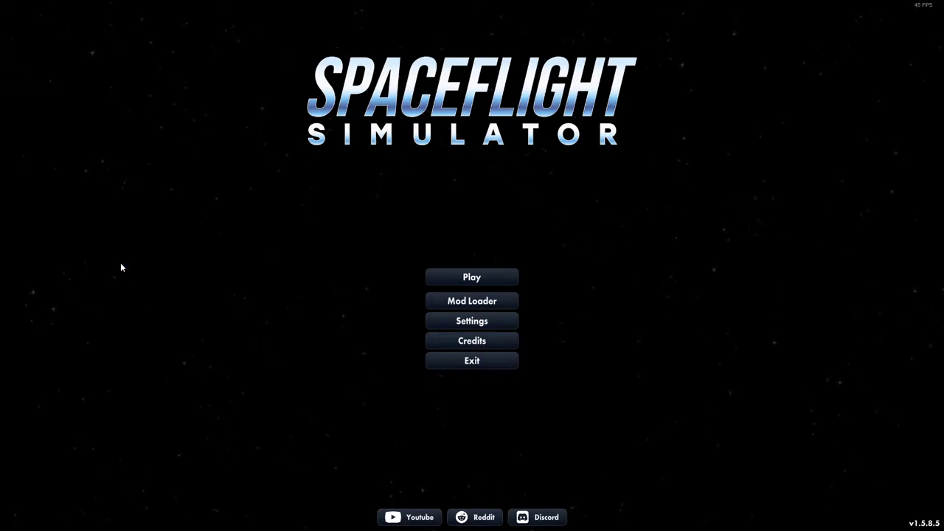
{"action": "left_click", "coordinate": [510, 273]}
{"action": "scroll", "coordinate": [470, 291], "scroll_direction": "down", "scroll_amount": 3}
{"action": "scroll", "coordinate": [470, 291], "scroll_direction": "down", "scroll_amount": 2}
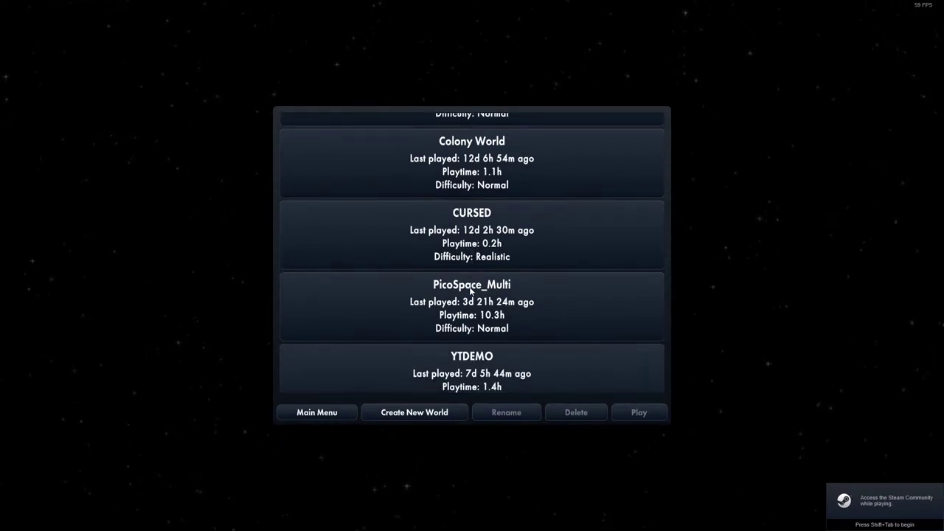
{"action": "scroll", "coordinate": [476, 251], "scroll_direction": "up", "scroll_amount": 5}
{"action": "left_click", "coordinate": [486, 212]}
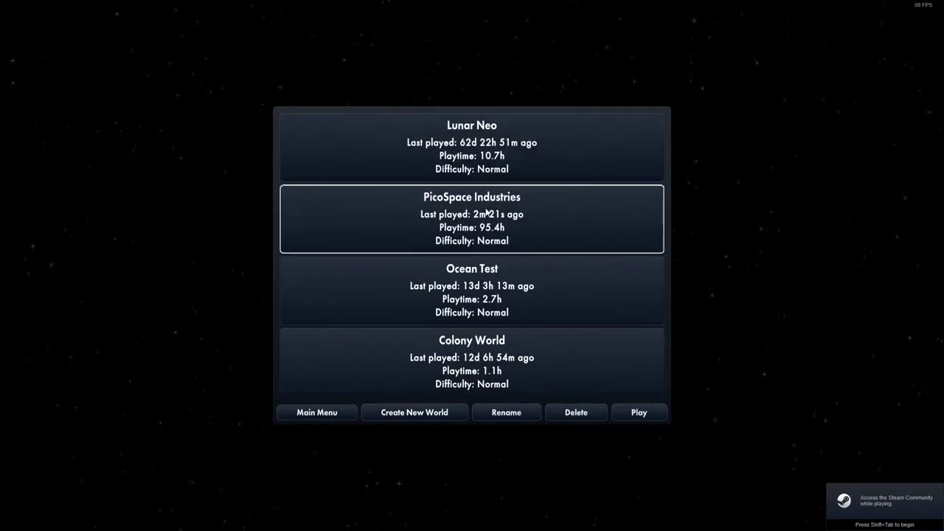
{"action": "left_click", "coordinate": [633, 412]}
Resume the saved rocket build and check the Sea Dragon 2nd Stage part details.
{"action": "left_click", "coordinate": [402, 519]}
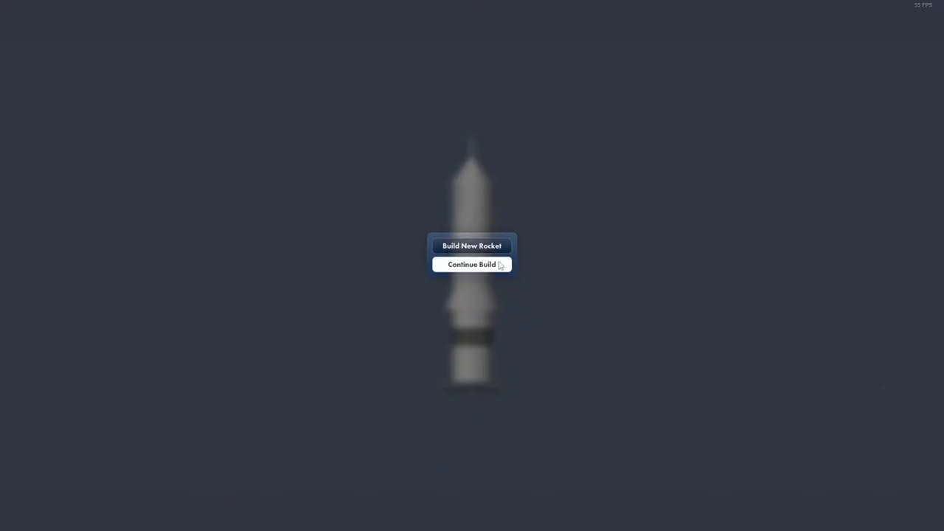
{"action": "left_click", "coordinate": [498, 265]}
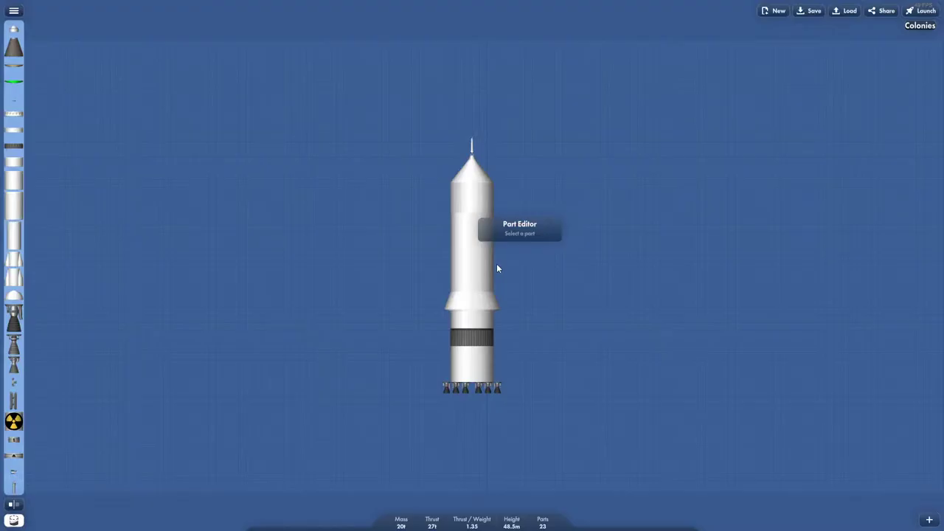
{"action": "scroll", "coordinate": [509, 277], "scroll_direction": "up", "scroll_amount": 5}
{"action": "left_click", "coordinate": [455, 316]}
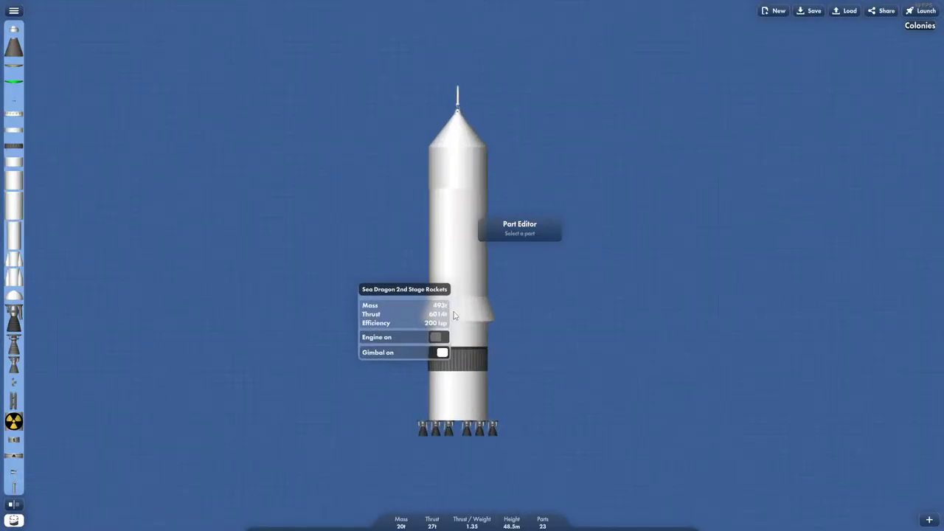
{"action": "left_click", "coordinate": [537, 356]}
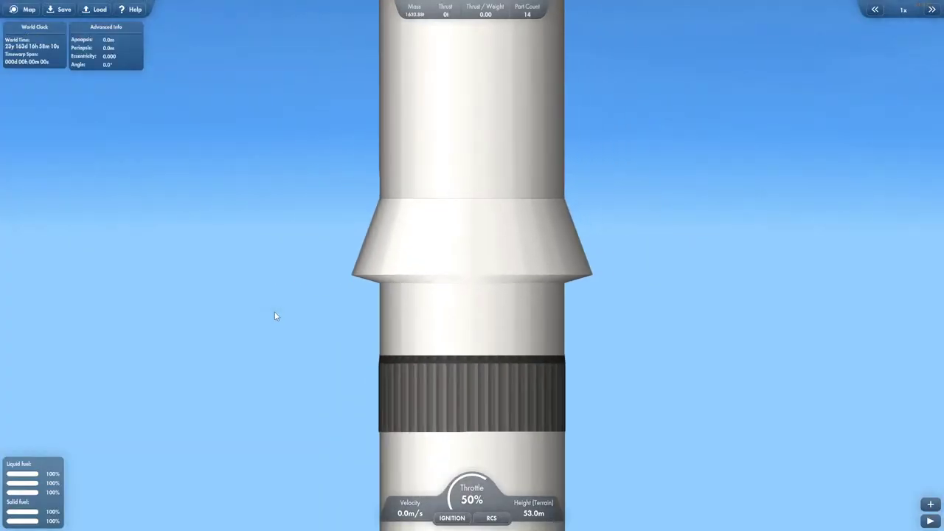
Launch the rocket, add a fifth stage with a part assigned, and begin the turn.
{"action": "scroll", "coordinate": [274, 316], "scroll_direction": "down", "scroll_amount": 5}
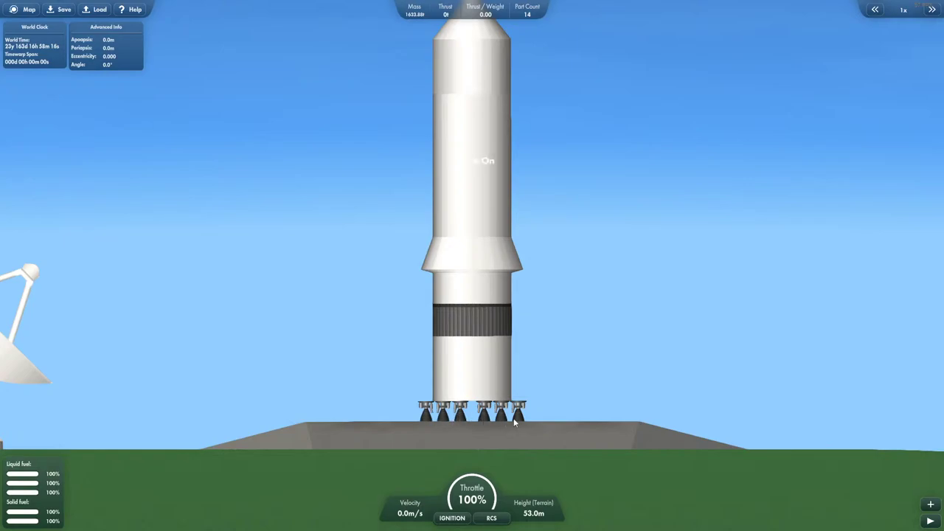
{"action": "key", "text": "space"}
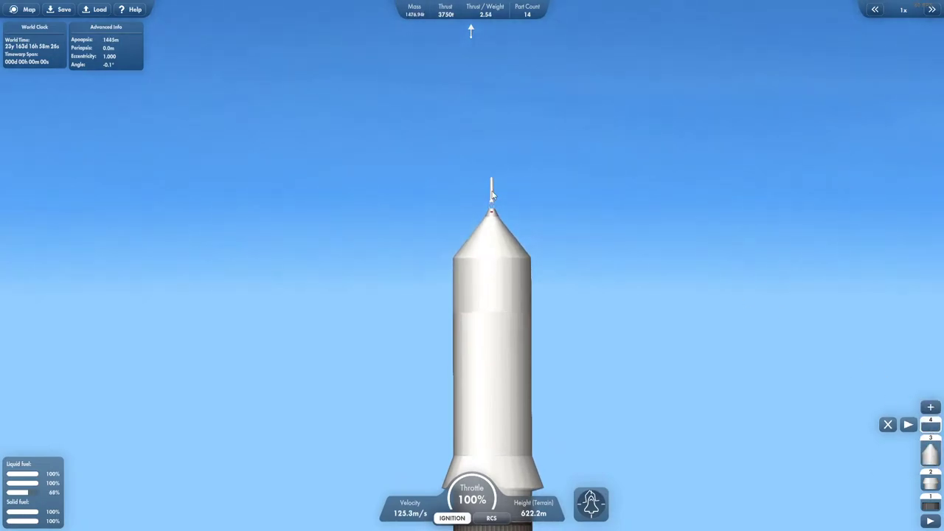
{"action": "left_click", "coordinate": [930, 362]}
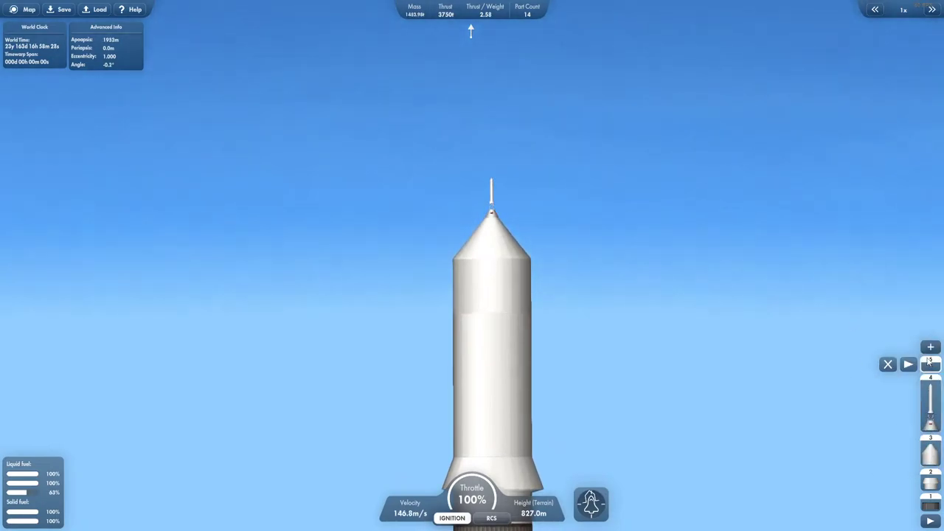
{"action": "left_click", "coordinate": [492, 190]}
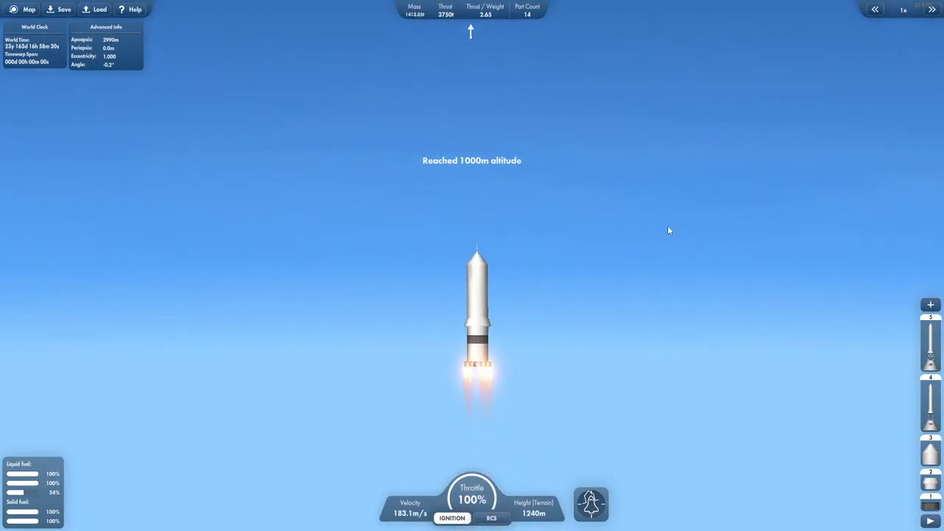
{"action": "scroll", "coordinate": [627, 236], "scroll_direction": "up", "scroll_amount": 5}
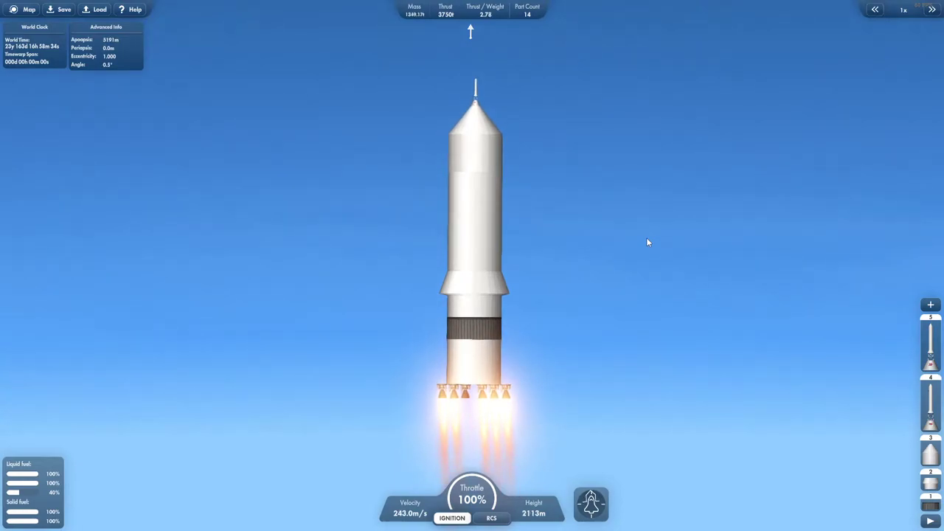
{"action": "key", "text": "d"}
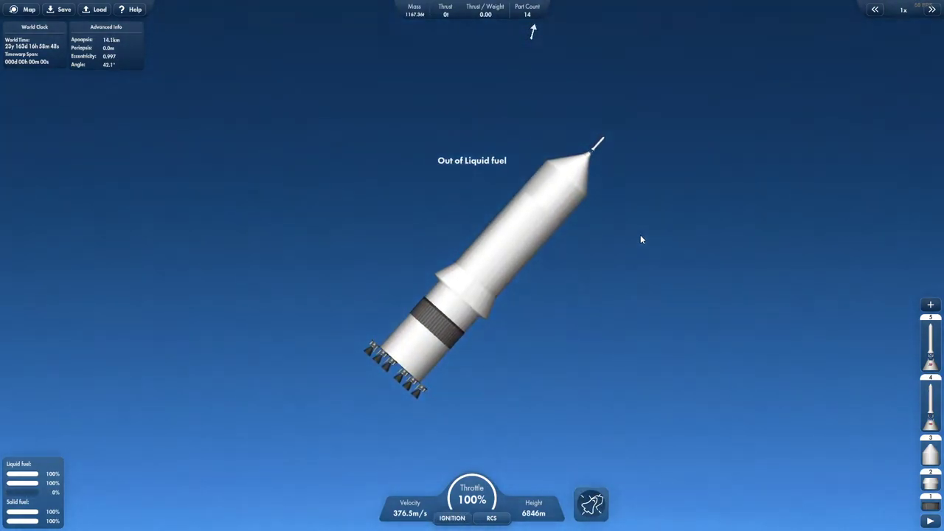
Drop the spent lower stage and ignite the upper-stage engine.
{"action": "key", "text": "space"}
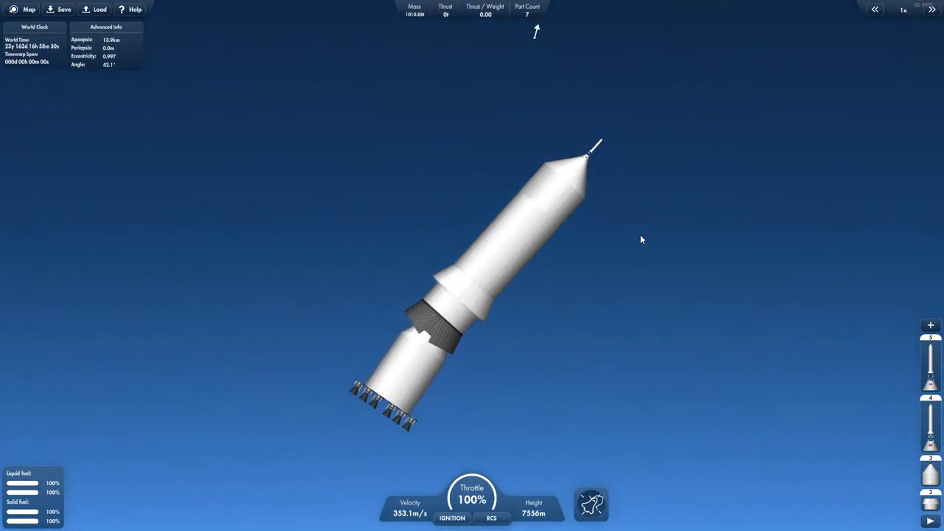
{"action": "key", "text": "space"}
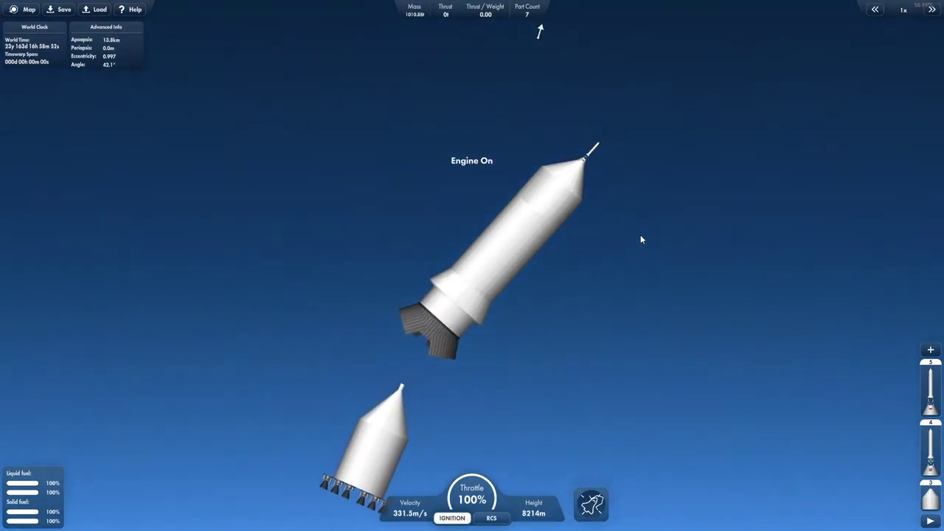
{"action": "scroll", "coordinate": [484, 327], "scroll_direction": "up", "scroll_amount": 5}
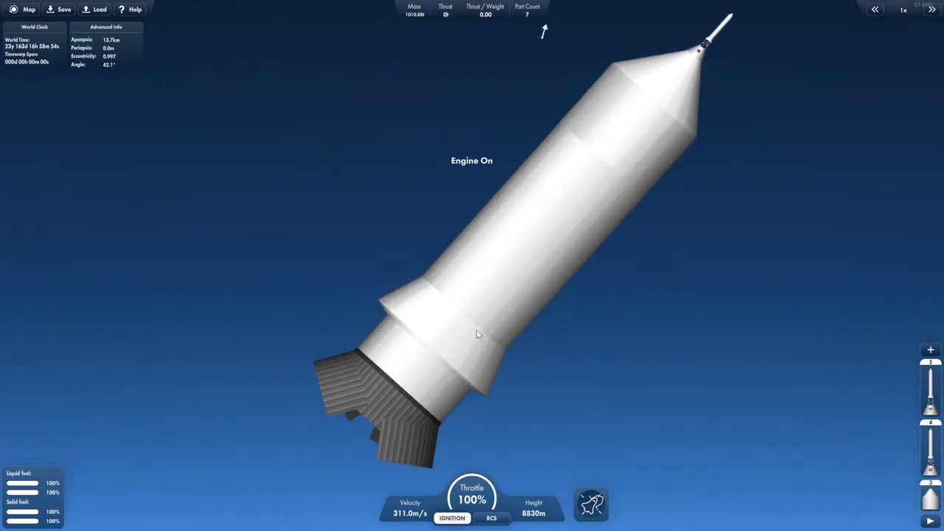
Switch the second-stage engine off and back on during the climb.
{"action": "left_click", "coordinate": [429, 369]}
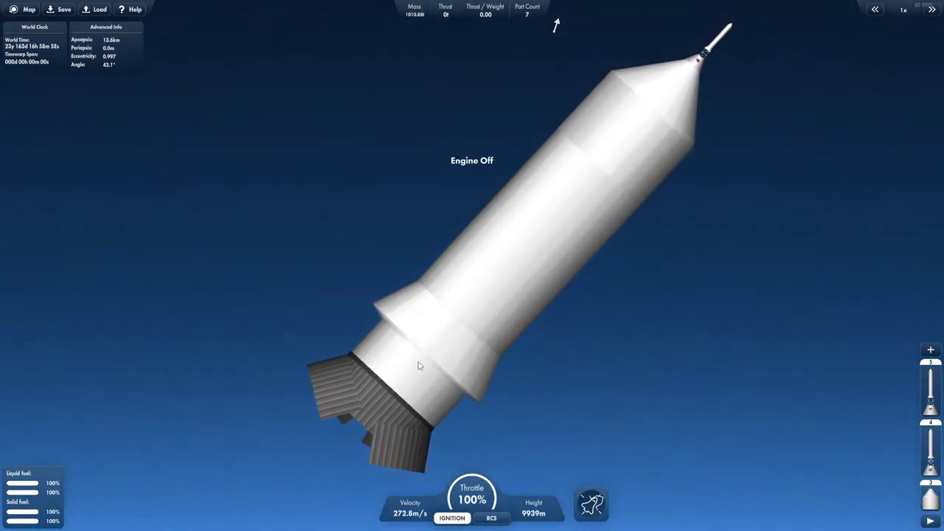
{"action": "left_click", "coordinate": [419, 365]}
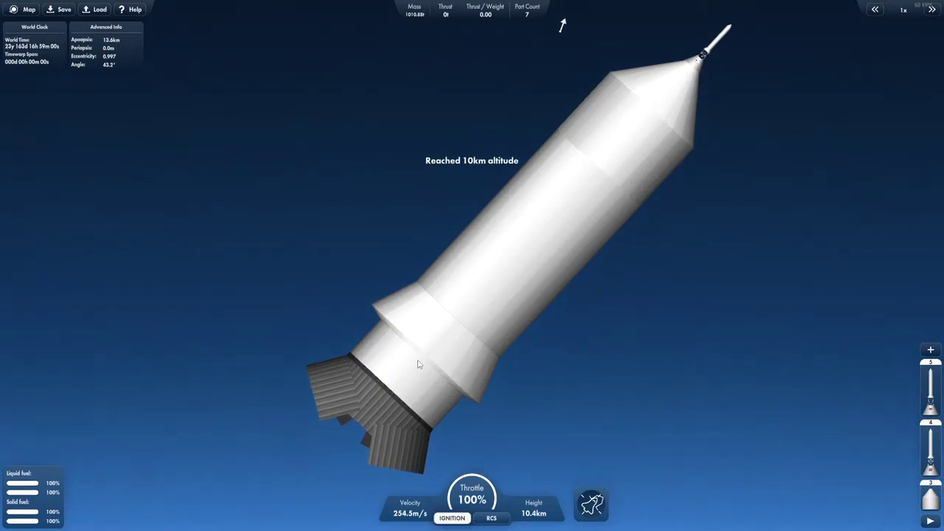
{"action": "scroll", "coordinate": [454, 366], "scroll_direction": "up", "scroll_amount": 2}
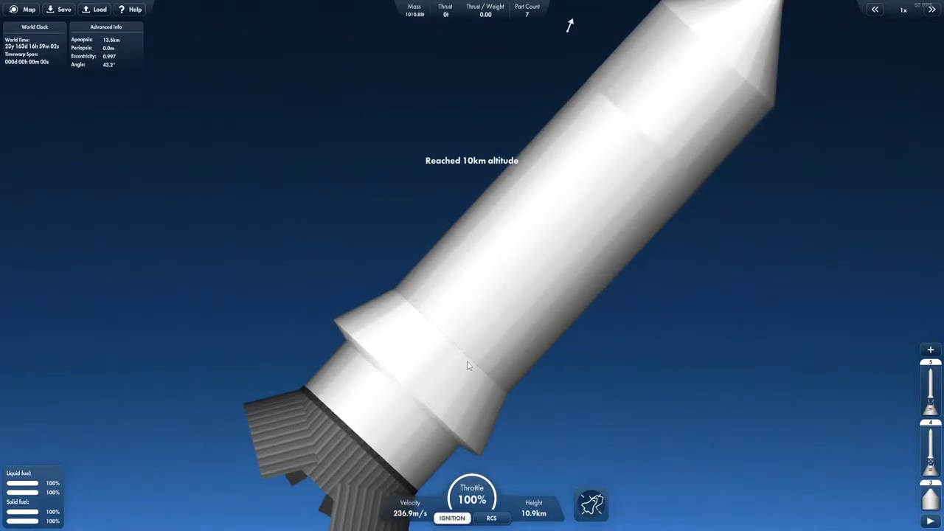
{"action": "scroll", "coordinate": [456, 360], "scroll_direction": "down", "scroll_amount": 3}
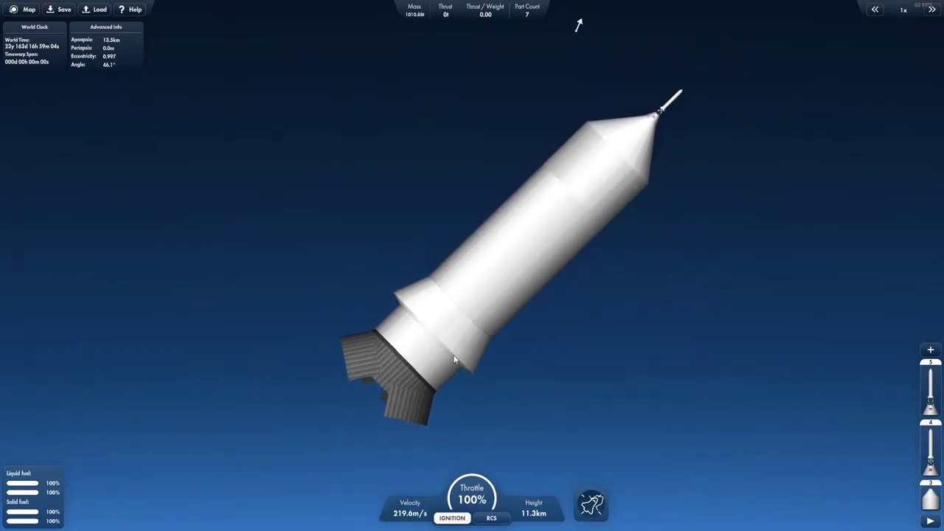
{"action": "scroll", "coordinate": [454, 360], "scroll_direction": "down", "scroll_amount": 2}
{"action": "scroll", "coordinate": [449, 352], "scroll_direction": "down", "scroll_amount": 1}
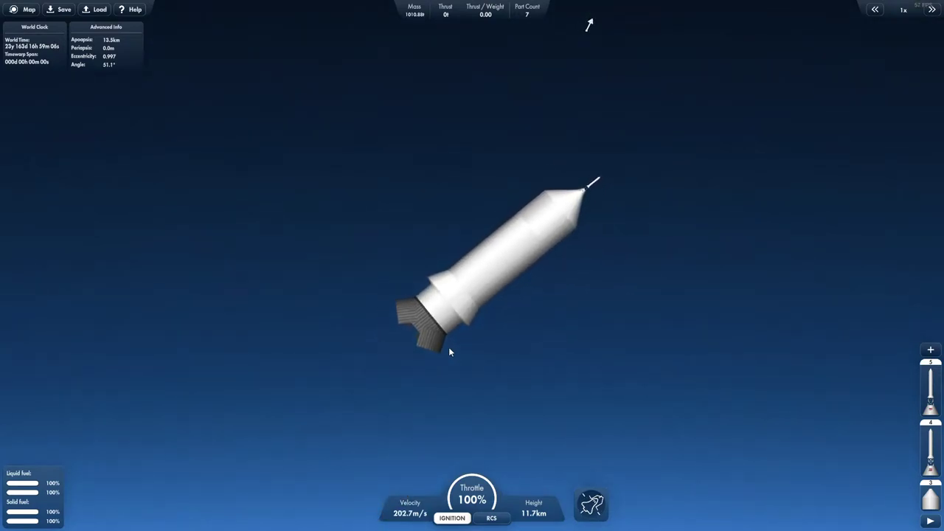
{"action": "scroll", "coordinate": [449, 352], "scroll_direction": "up", "scroll_amount": 2}
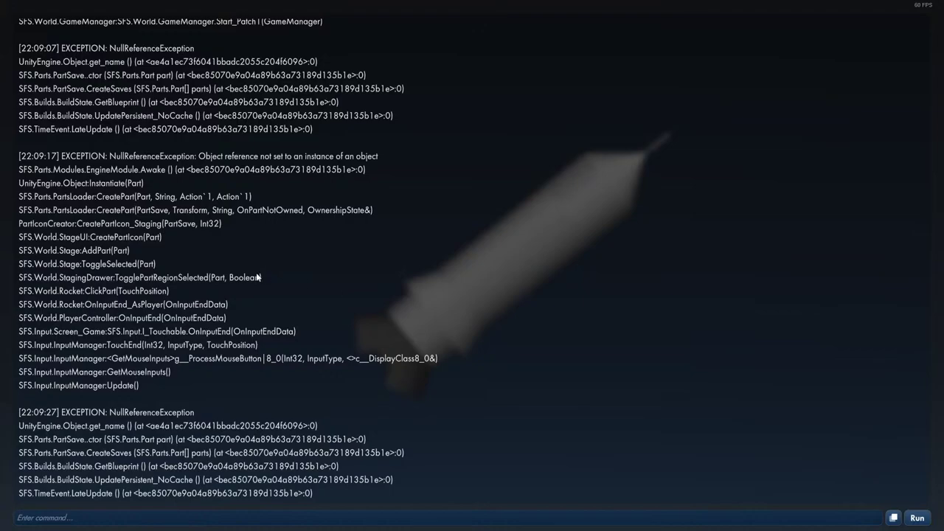
Review the EngineModule.Awake exceptions, then close the console to view the rocket at 12.5 km.
{"action": "scroll", "coordinate": [256, 276], "scroll_direction": "up", "scroll_amount": 1}
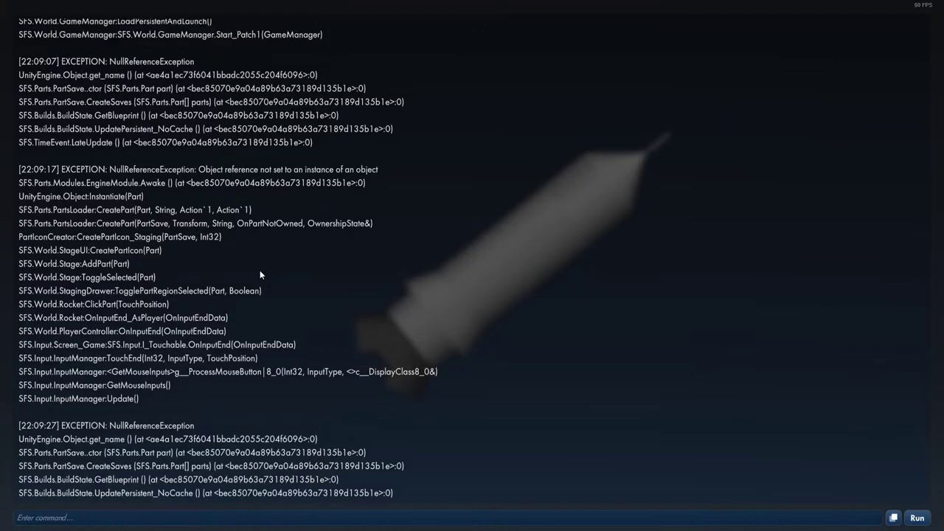
{"action": "scroll", "coordinate": [260, 273], "scroll_direction": "up", "scroll_amount": 17}
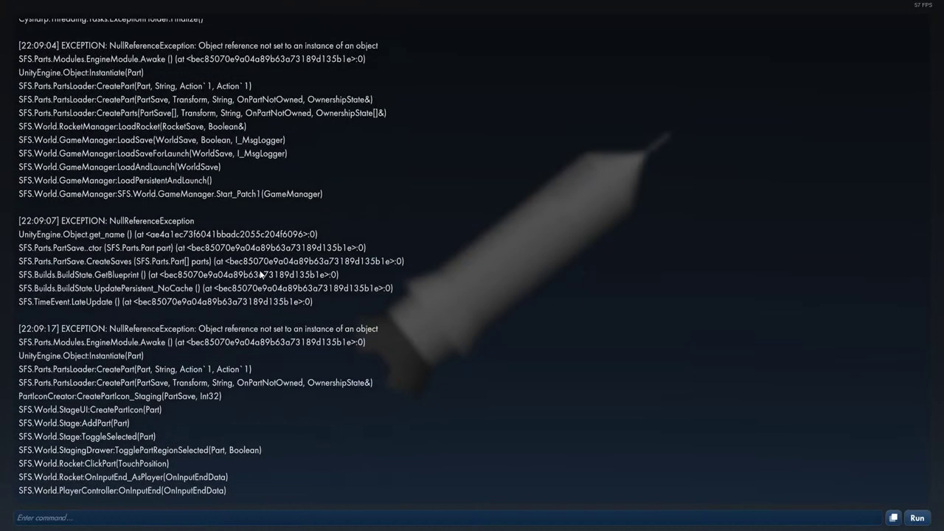
{"action": "scroll", "coordinate": [260, 273], "scroll_direction": "up", "scroll_amount": 20}
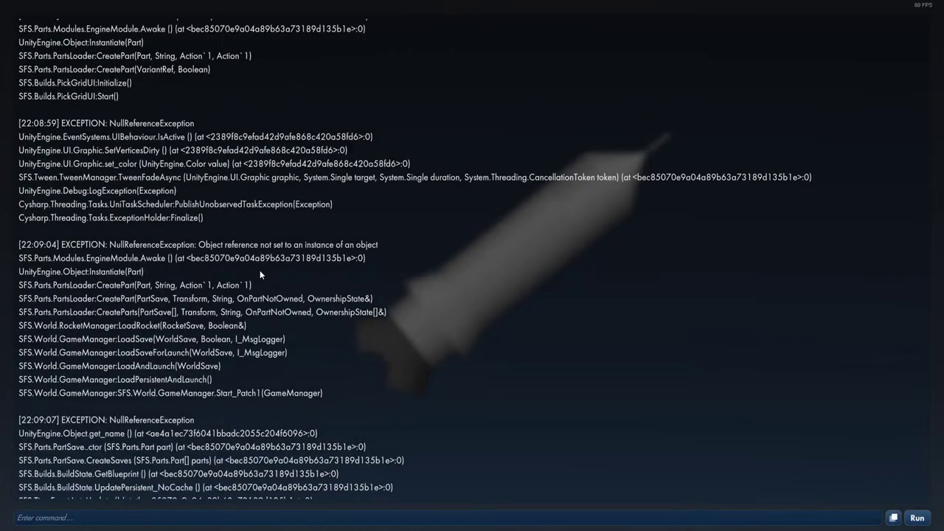
{"action": "scroll", "coordinate": [262, 272], "scroll_direction": "up", "scroll_amount": 20}
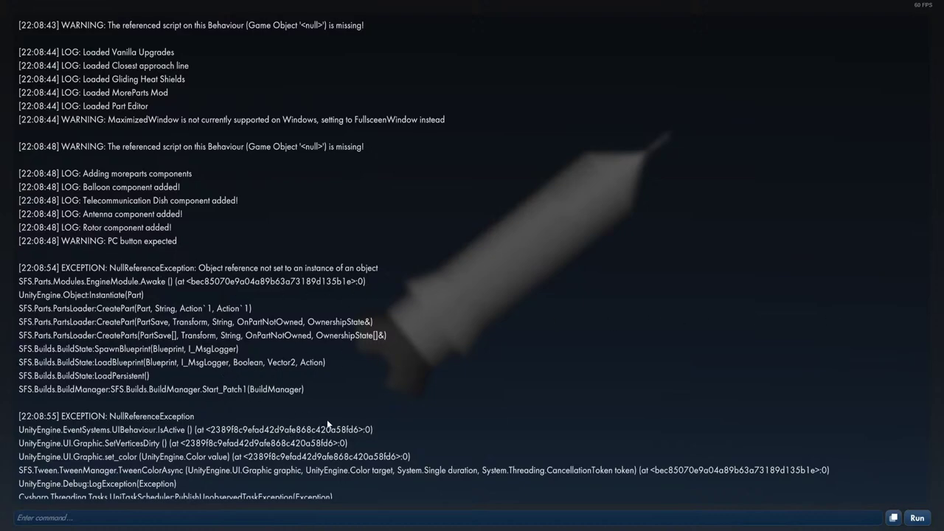
{"action": "key", "text": "grave"}
{"action": "scroll", "coordinate": [588, 273], "scroll_direction": "down", "scroll_amount": 2}
{"action": "scroll", "coordinate": [587, 271], "scroll_direction": "up", "scroll_amount": 5}
Stage off the capsule and pan the camera around the falling rocket.
{"action": "scroll", "coordinate": [661, 289], "scroll_direction": "down", "scroll_amount": 2}
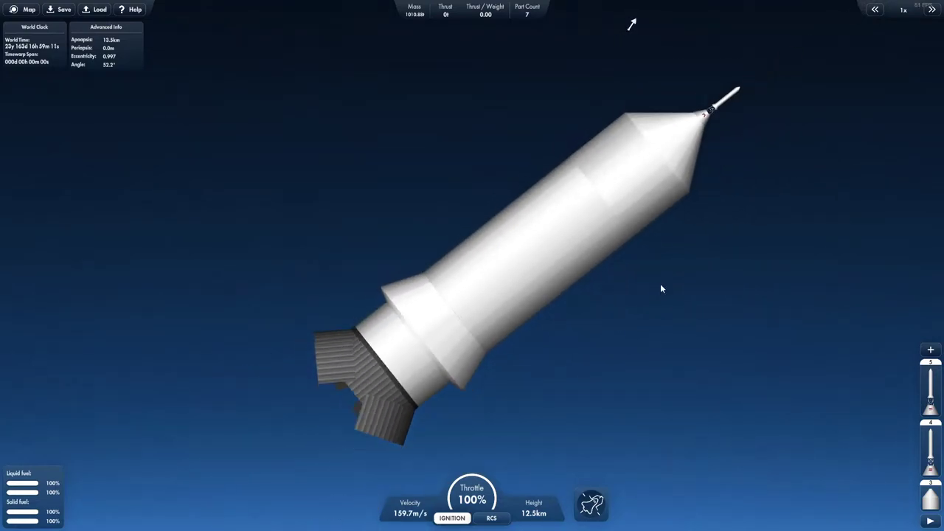
{"action": "scroll", "coordinate": [641, 317], "scroll_direction": "up", "scroll_amount": 3}
{"action": "scroll", "coordinate": [655, 308], "scroll_direction": "down", "scroll_amount": 1}
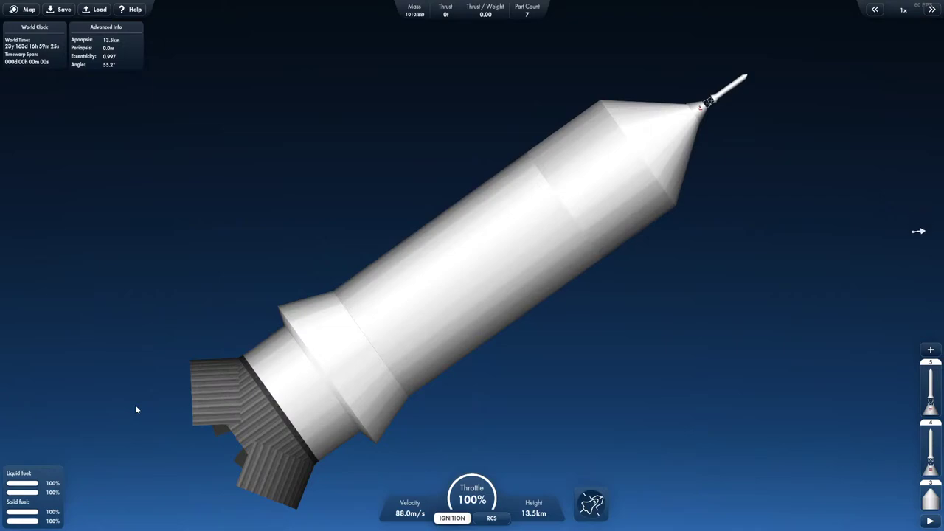
{"action": "key", "text": "space"}
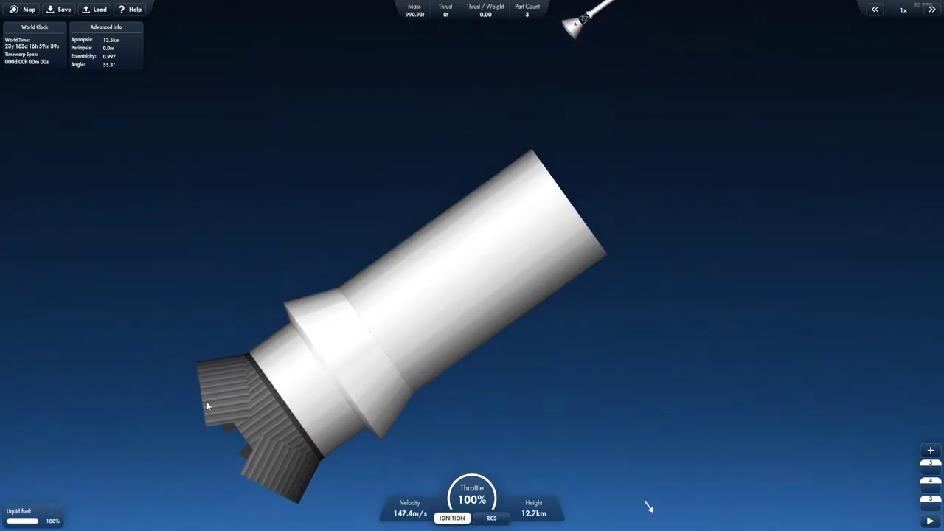
{"action": "scroll", "coordinate": [578, 319], "scroll_direction": "down", "scroll_amount": 2}
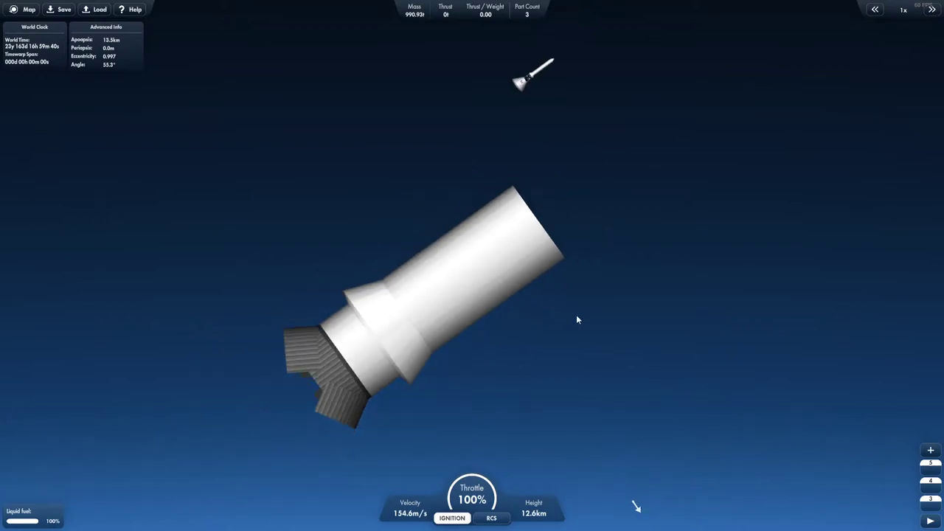
{"action": "left_click_drag", "start_coordinate": [580, 318], "coordinate": [604, 366]}
{"action": "scroll", "coordinate": [601, 362], "scroll_direction": "down", "scroll_amount": 2}
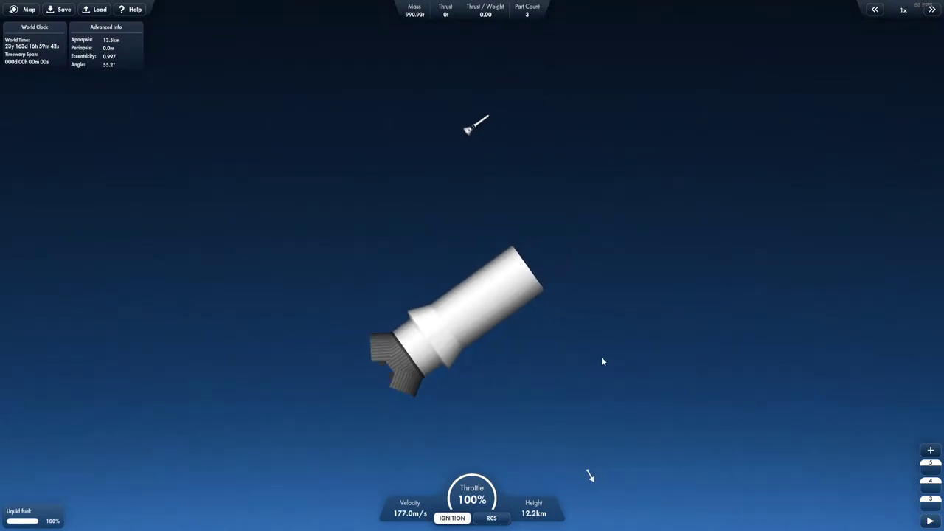
Exit the flight to the Space Center and main menu, then quit the game.
{"action": "key", "text": "Escape"}
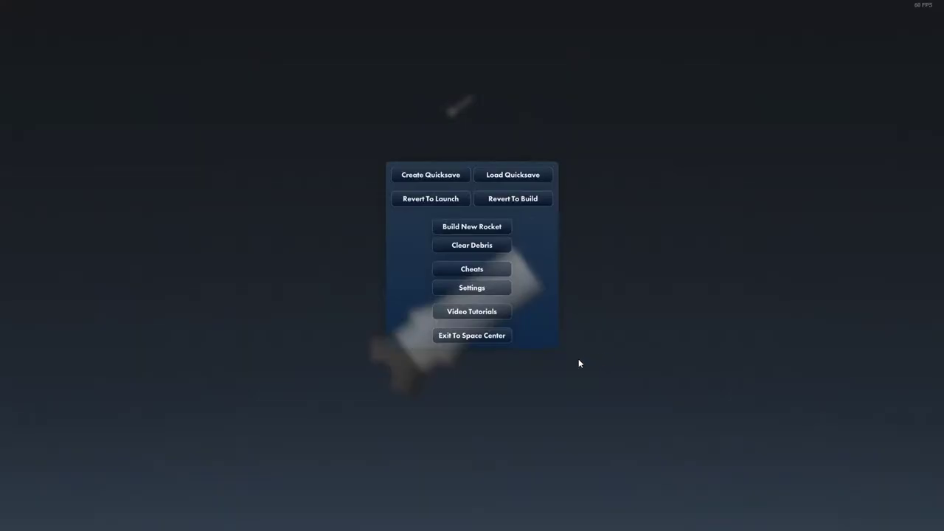
{"action": "left_click", "coordinate": [474, 338]}
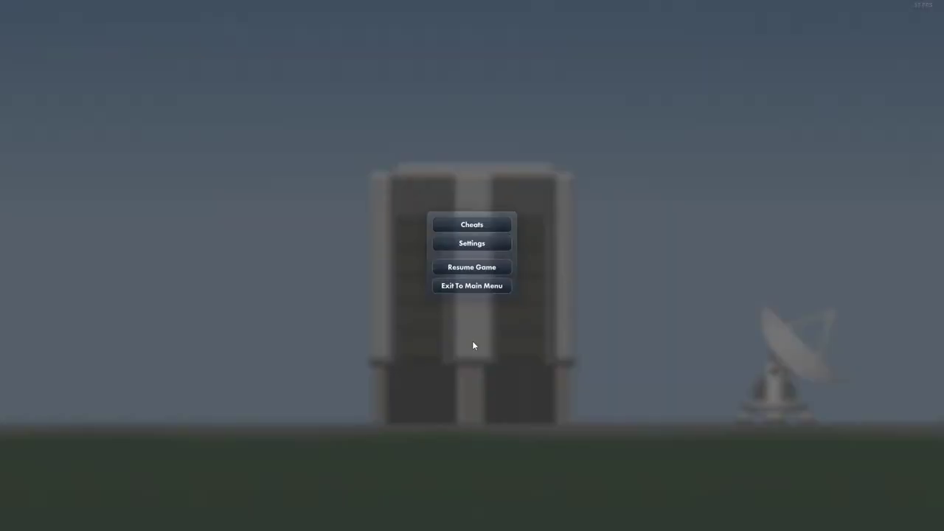
{"action": "left_click", "coordinate": [464, 286]}
{"action": "left_click", "coordinate": [485, 361]}
Confirm quitting the game and bring Unity forward with the Mod Builder window moved aside.
{"action": "left_click", "coordinate": [512, 270]}
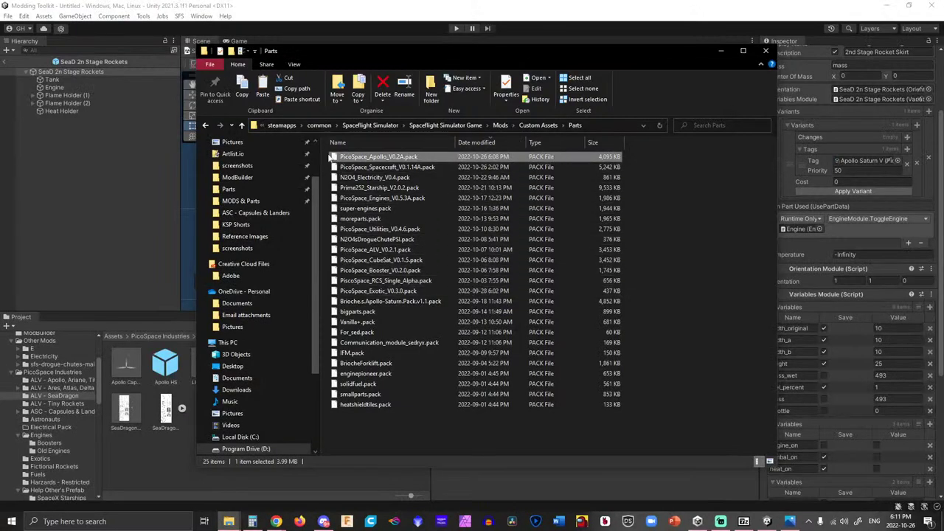
{"action": "left_click", "coordinate": [159, 178]}
{"action": "left_click_drag", "start_coordinate": [466, 163], "coordinate": [0, 155]}
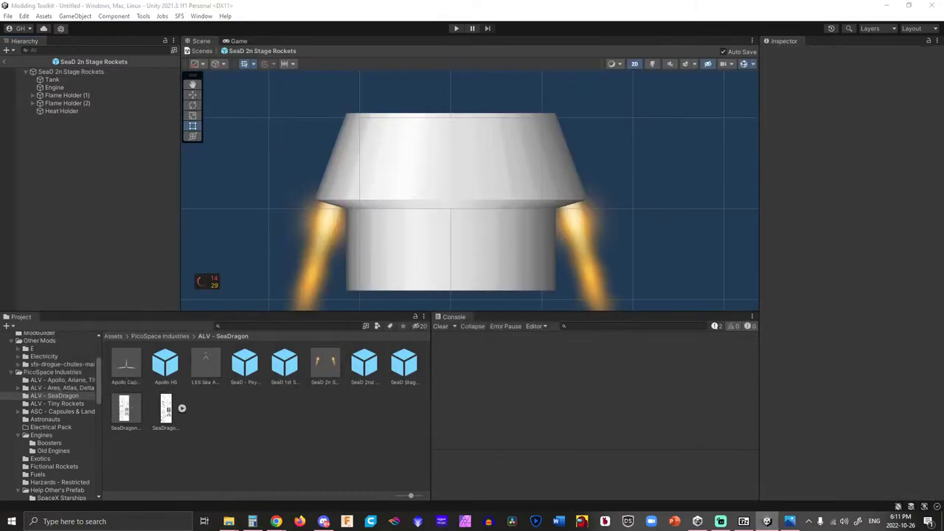
{"action": "left_click", "coordinate": [618, 161]}
On the Engine object, add an animation element to the Move Module, then remove it.
{"action": "scroll", "coordinate": [572, 164], "scroll_direction": "up", "scroll_amount": 1}
{"action": "scroll", "coordinate": [571, 164], "scroll_direction": "up", "scroll_amount": 1}
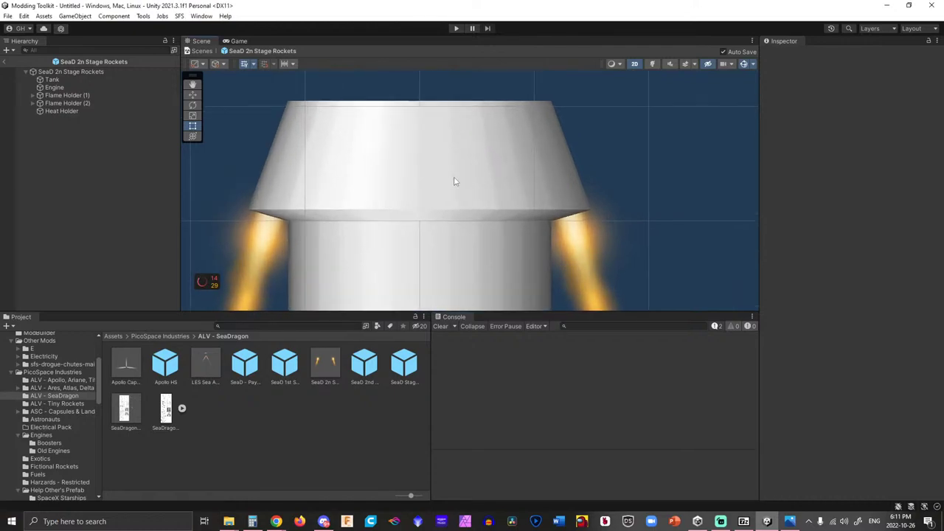
{"action": "left_click", "coordinate": [65, 88]}
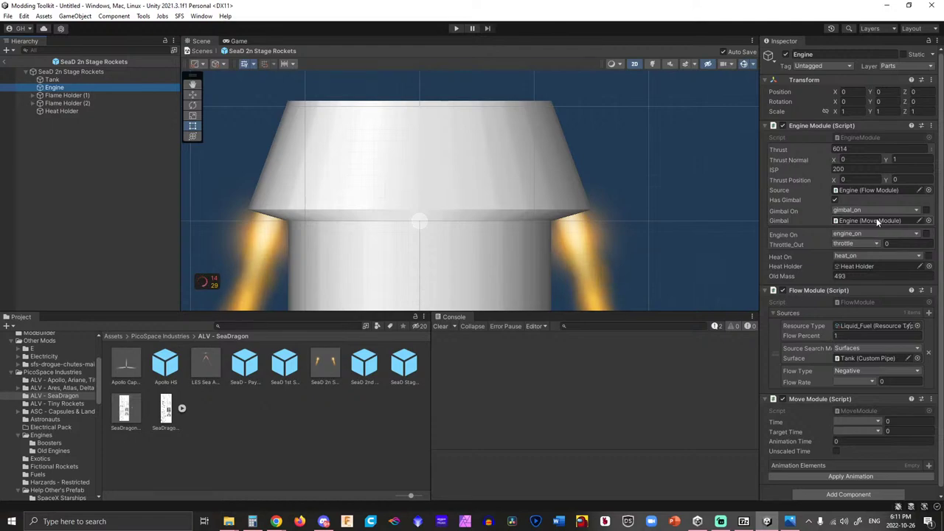
{"action": "scroll", "coordinate": [857, 314], "scroll_direction": "down", "scroll_amount": 1}
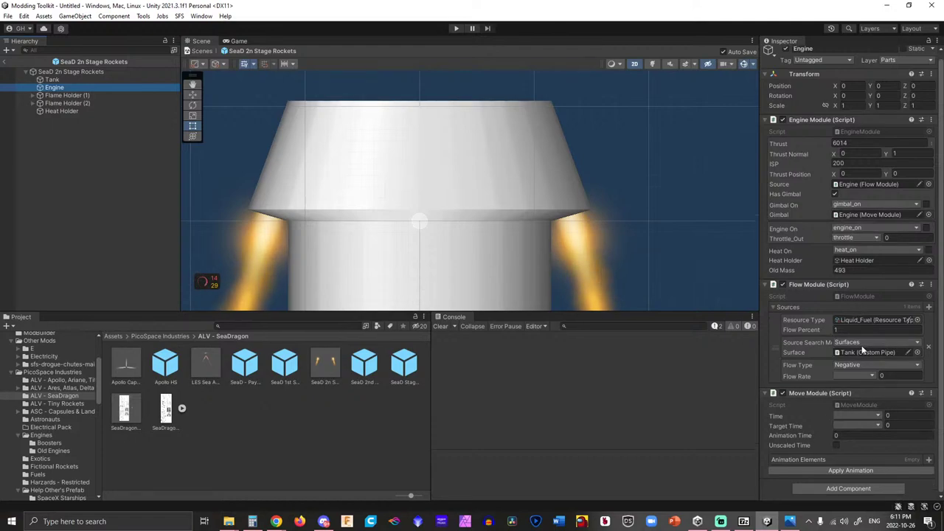
{"action": "left_click", "coordinate": [929, 461]}
{"action": "scroll", "coordinate": [909, 460], "scroll_direction": "down", "scroll_amount": 2}
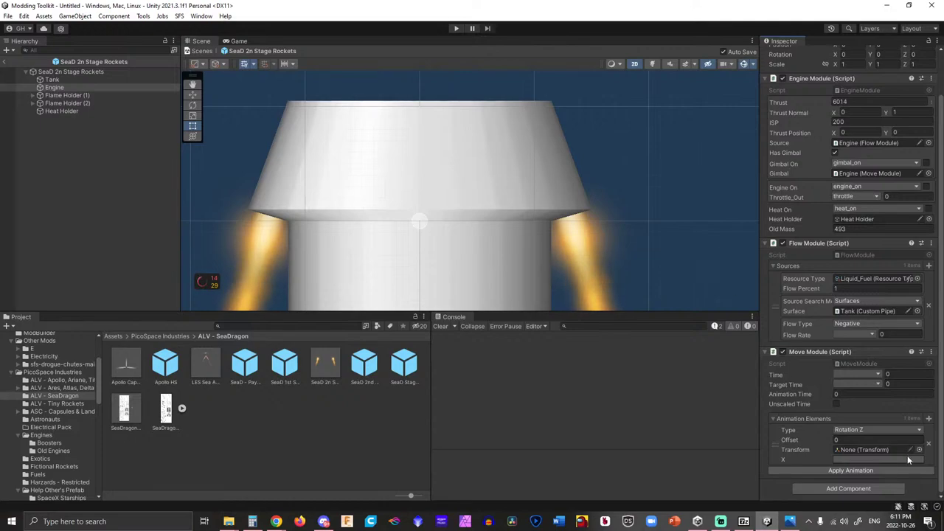
{"action": "left_click", "coordinate": [928, 446]}
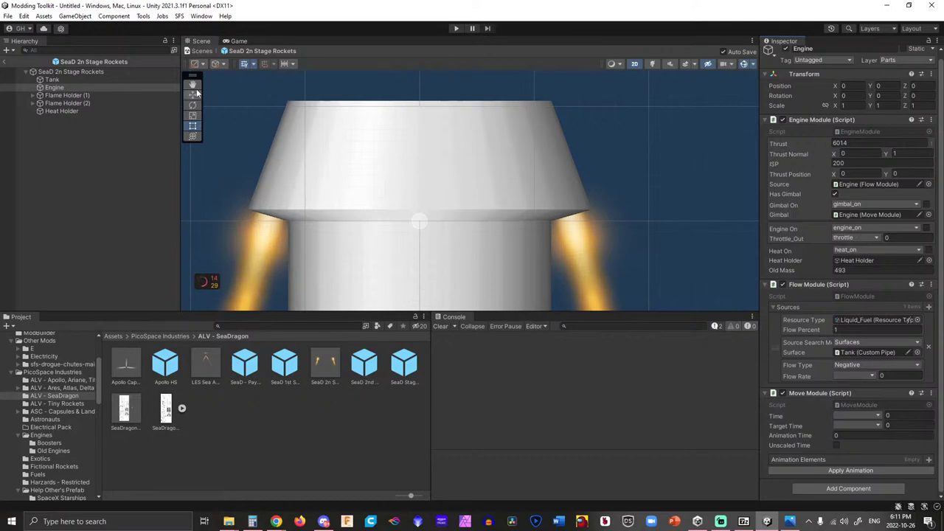
Rename the prefab asset to 'SeaD 2nd Stage Rockets'.
{"action": "left_click", "coordinate": [96, 70]}
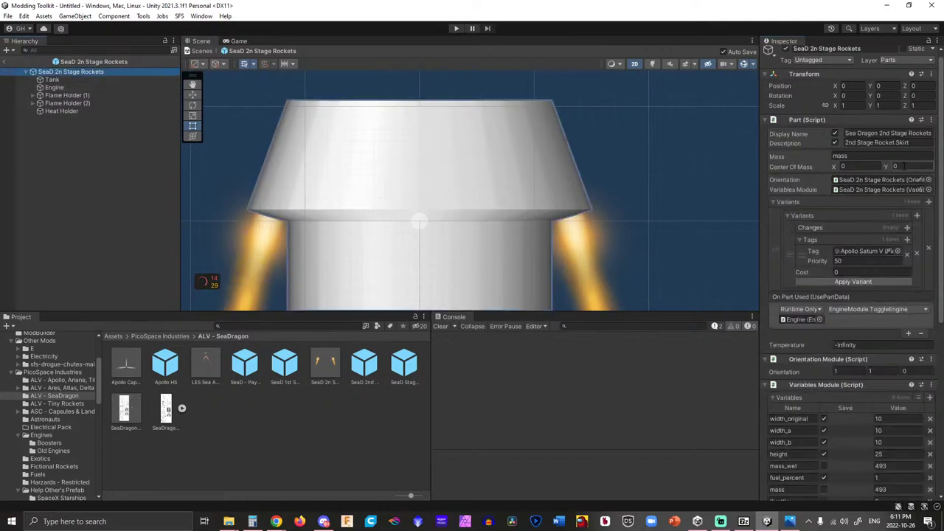
{"action": "left_click", "coordinate": [58, 74]}
{"action": "left_click", "coordinate": [322, 382]}
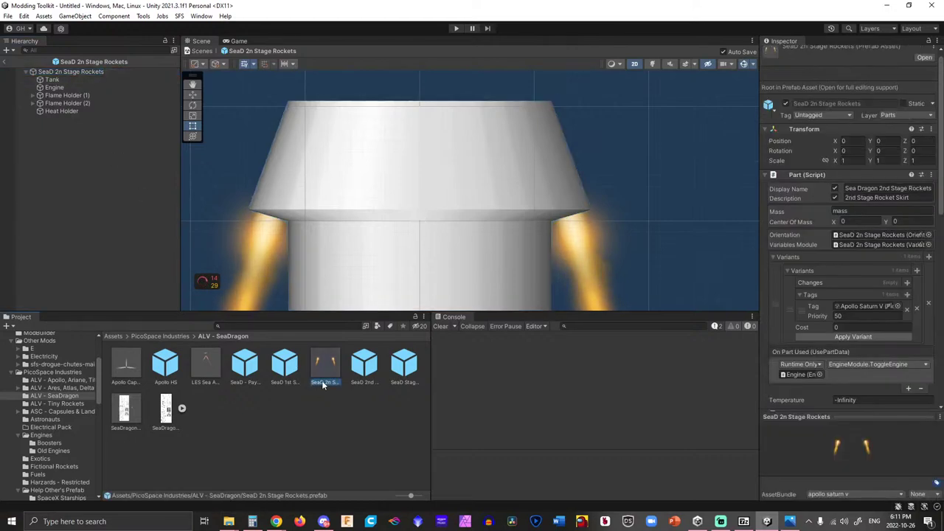
{"action": "left_click", "coordinate": [325, 382]}
{"action": "type", "text": "d"}
{"action": "key", "text": "Return"}
Delete the mass_wet and fuel_percent variables from the root's Variables Module.
{"action": "left_click", "coordinate": [84, 73]}
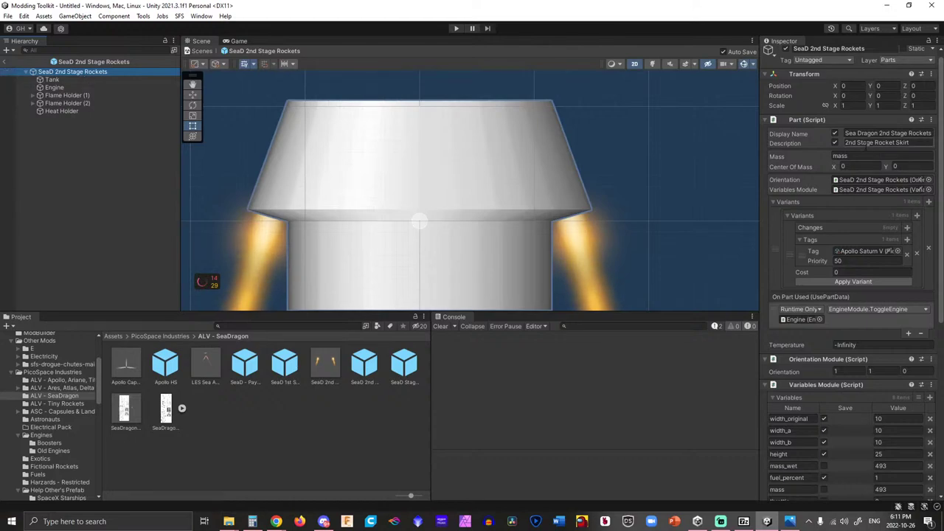
{"action": "scroll", "coordinate": [836, 242], "scroll_direction": "down", "scroll_amount": 5}
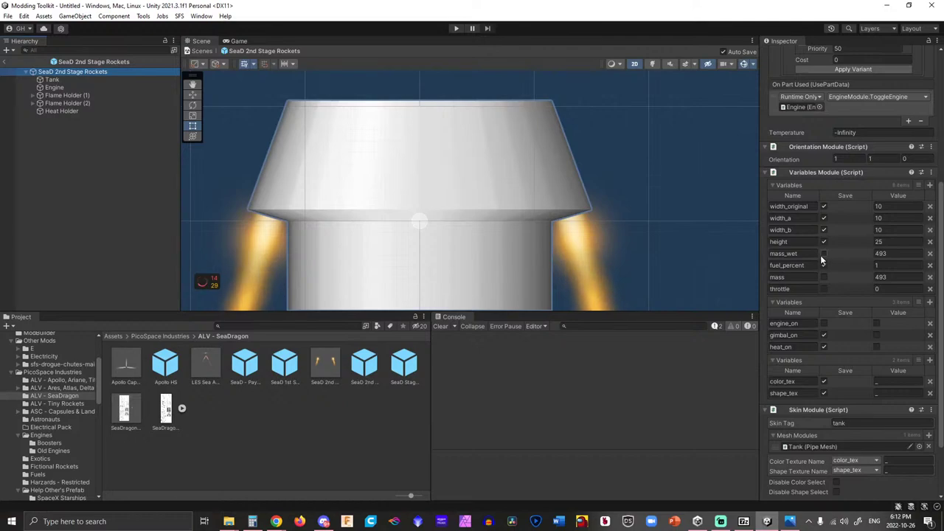
{"action": "left_click", "coordinate": [931, 253]}
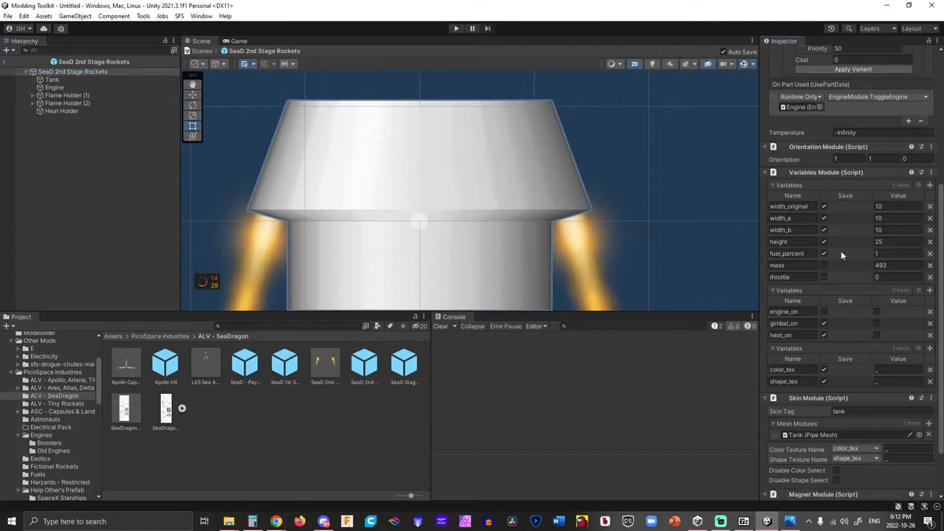
{"action": "scroll", "coordinate": [830, 263], "scroll_direction": "up", "scroll_amount": 4}
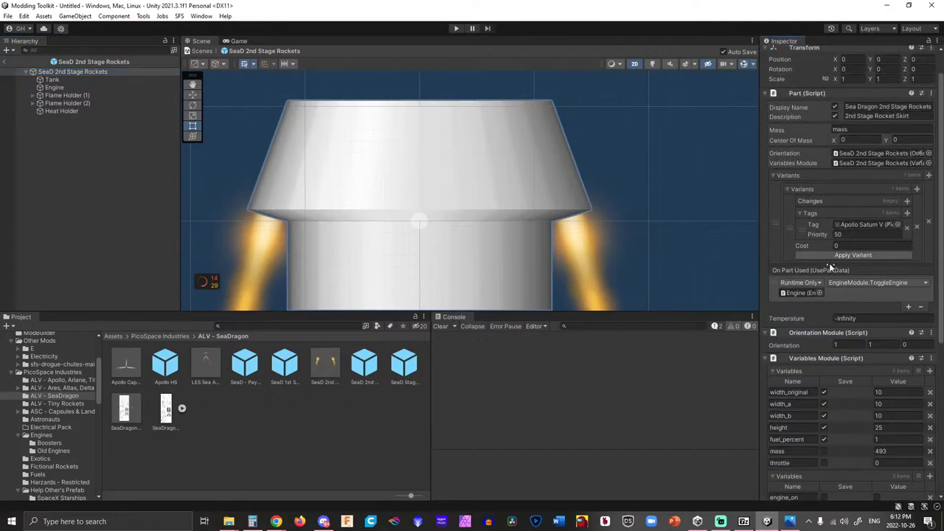
{"action": "scroll", "coordinate": [819, 269], "scroll_direction": "down", "scroll_amount": 2}
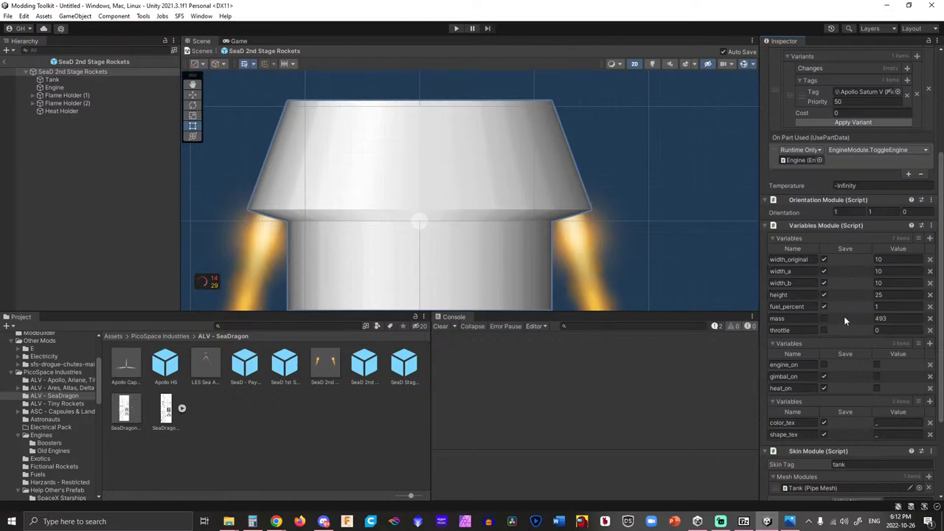
{"action": "left_click", "coordinate": [930, 307]}
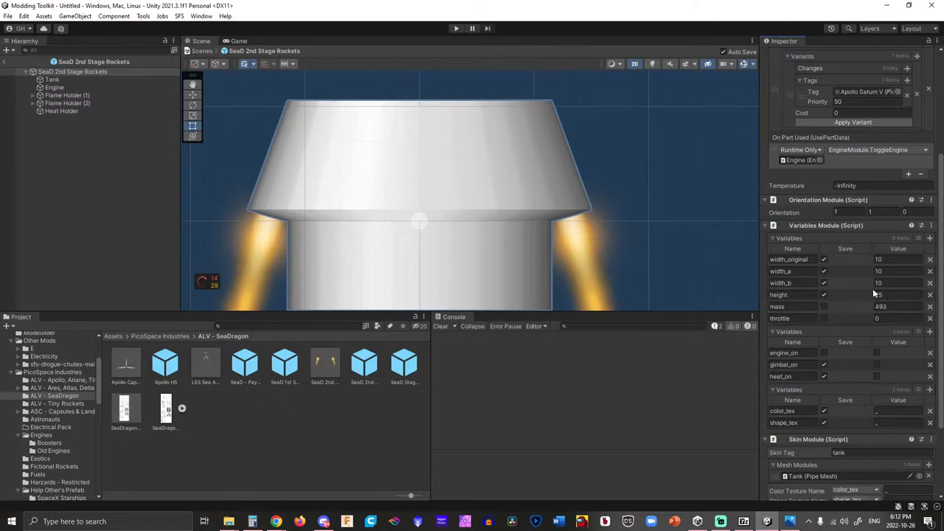
{"action": "scroll", "coordinate": [848, 310], "scroll_direction": "down", "scroll_amount": 3}
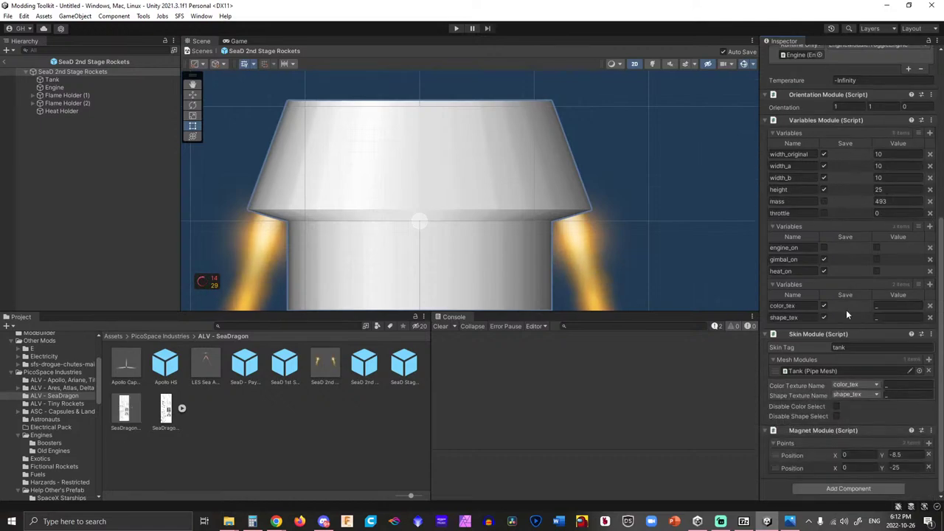
{"action": "left_click", "coordinate": [825, 371]}
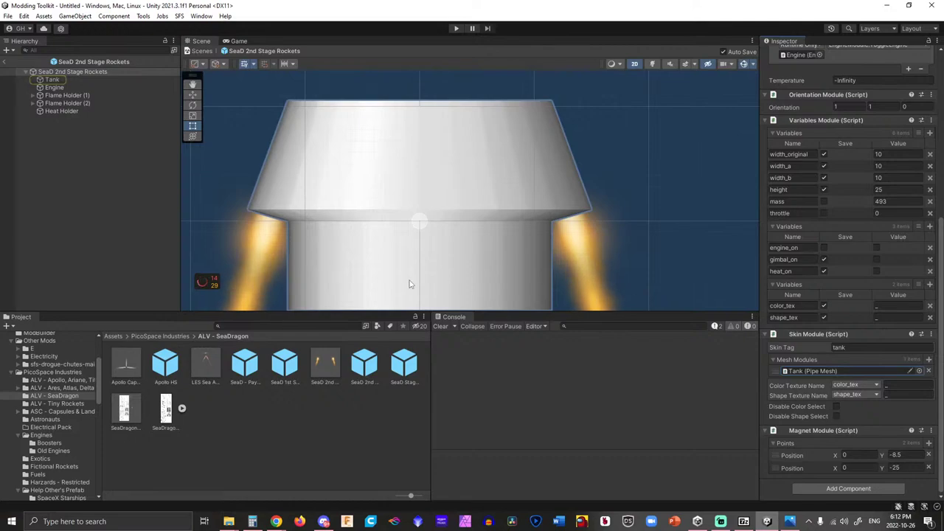
{"action": "scroll", "coordinate": [666, 276], "scroll_direction": "down", "scroll_amount": 1}
{"action": "scroll", "coordinate": [667, 277], "scroll_direction": "down", "scroll_amount": 4}
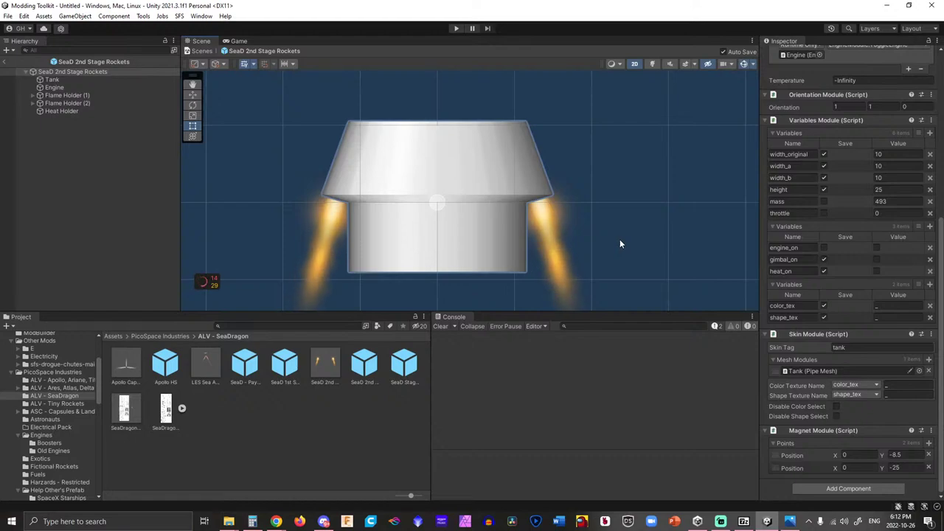
{"action": "left_click", "coordinate": [90, 80]}
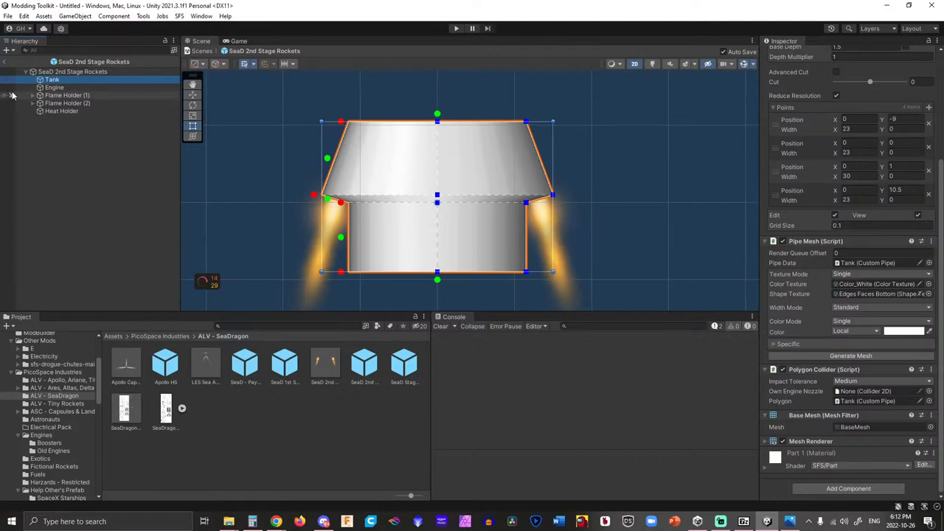
{"action": "left_click", "coordinate": [54, 87]}
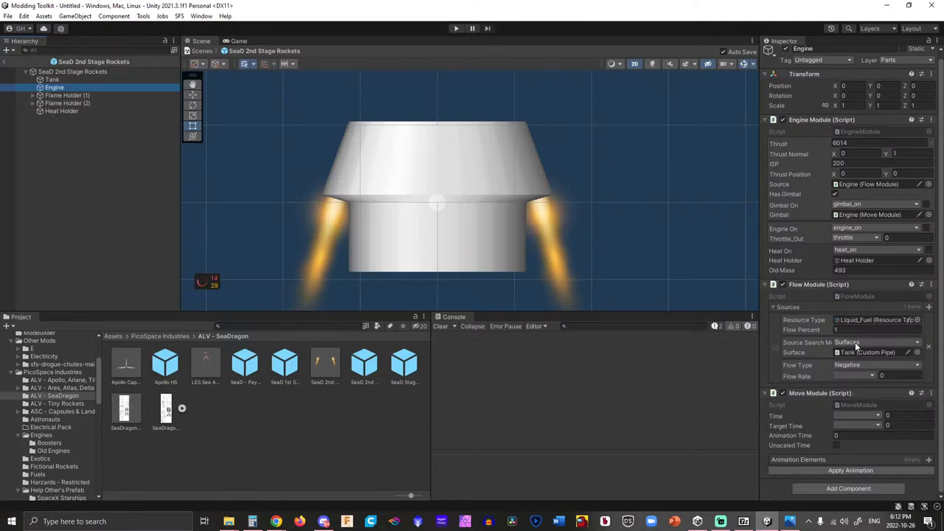
{"action": "left_click", "coordinate": [378, 154]}
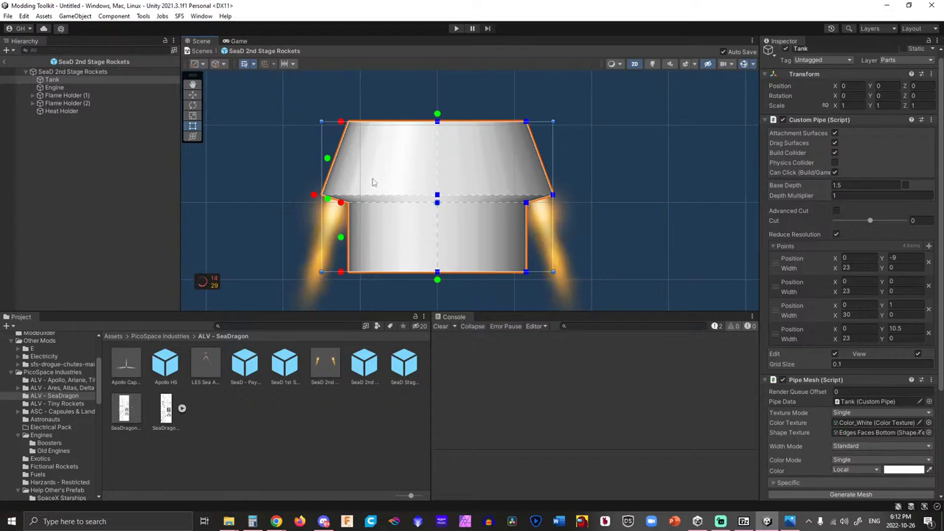
{"action": "left_click", "coordinate": [98, 89]}
{"action": "left_click", "coordinate": [94, 96]}
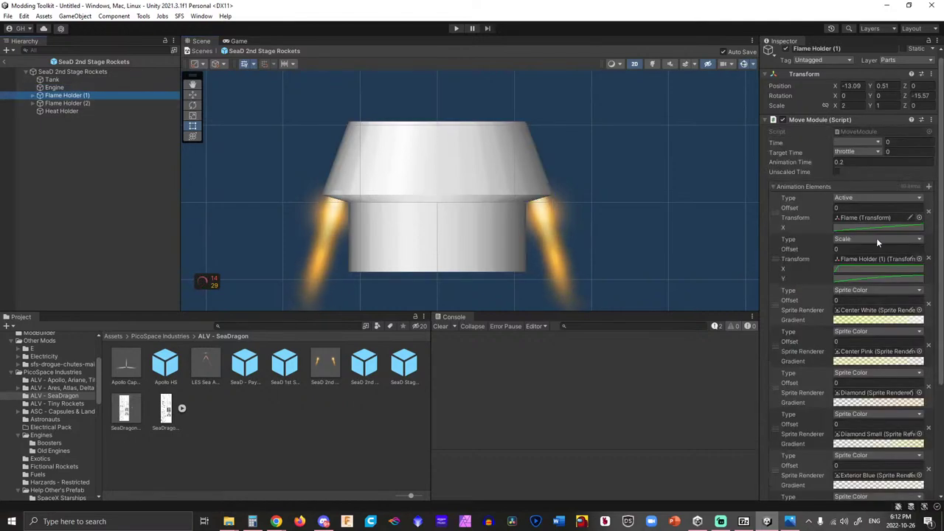
{"action": "scroll", "coordinate": [878, 240], "scroll_direction": "down", "scroll_amount": 5}
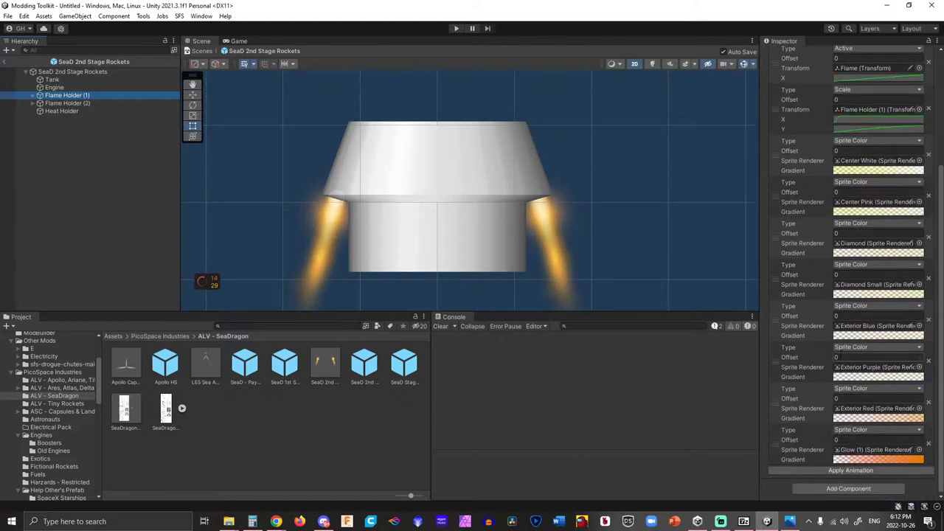
{"action": "scroll", "coordinate": [849, 295], "scroll_direction": "up", "scroll_amount": 4}
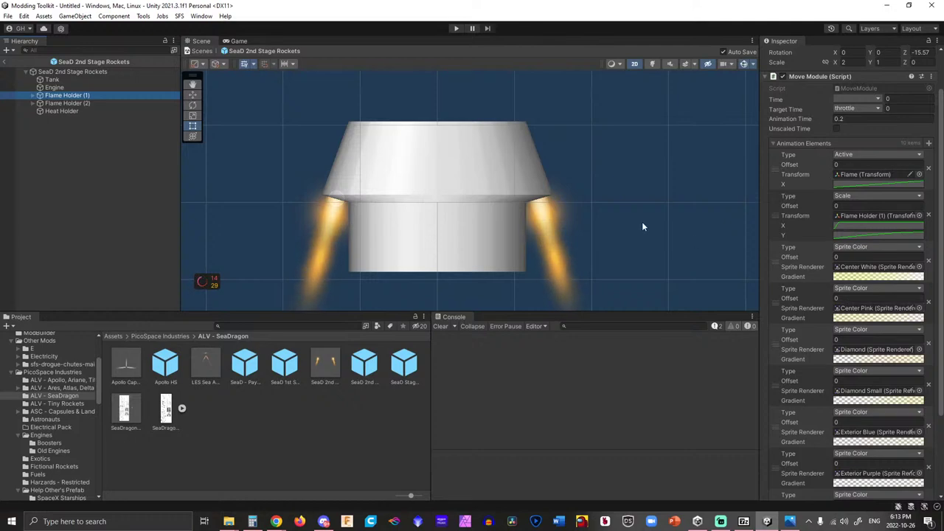
{"action": "left_click", "coordinate": [46, 103]}
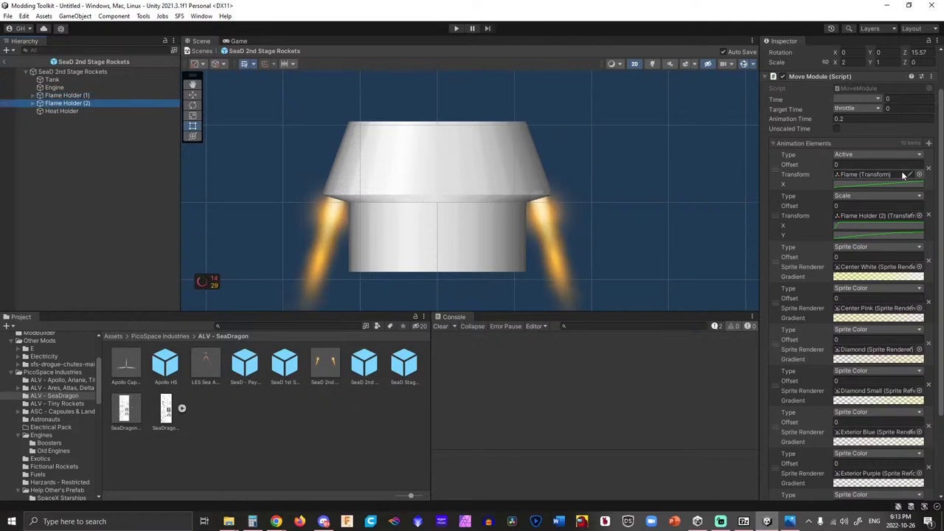
{"action": "scroll", "coordinate": [869, 167], "scroll_direction": "down", "scroll_amount": 1}
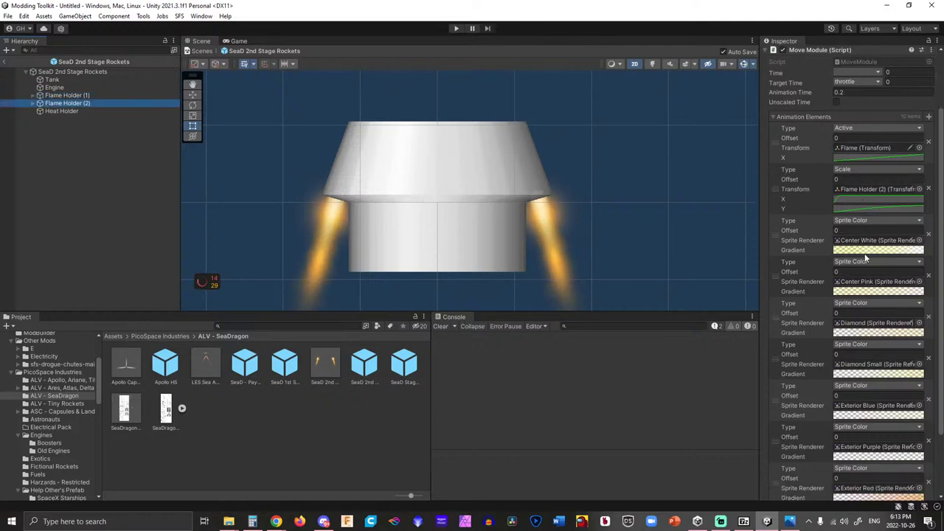
{"action": "scroll", "coordinate": [865, 261], "scroll_direction": "down", "scroll_amount": 3}
{"action": "scroll", "coordinate": [863, 266], "scroll_direction": "up", "scroll_amount": 10}
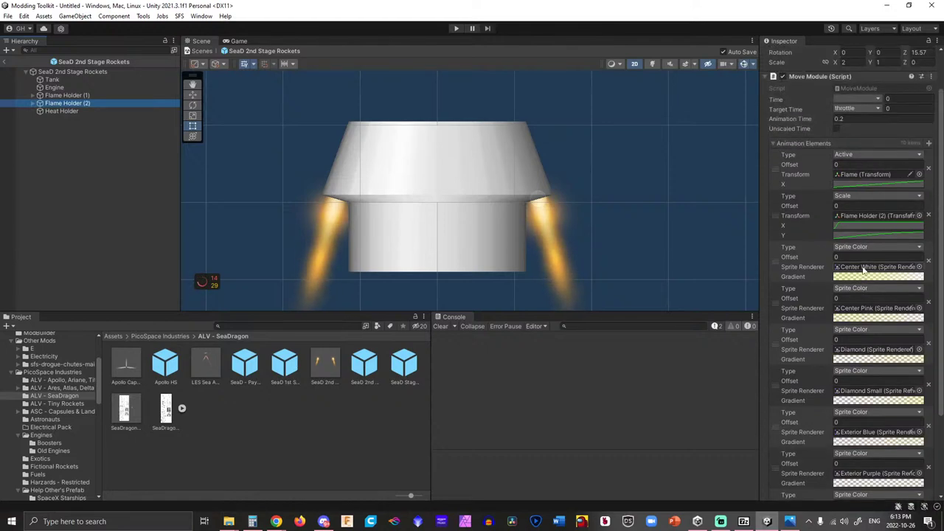
{"action": "left_click", "coordinate": [100, 111]}
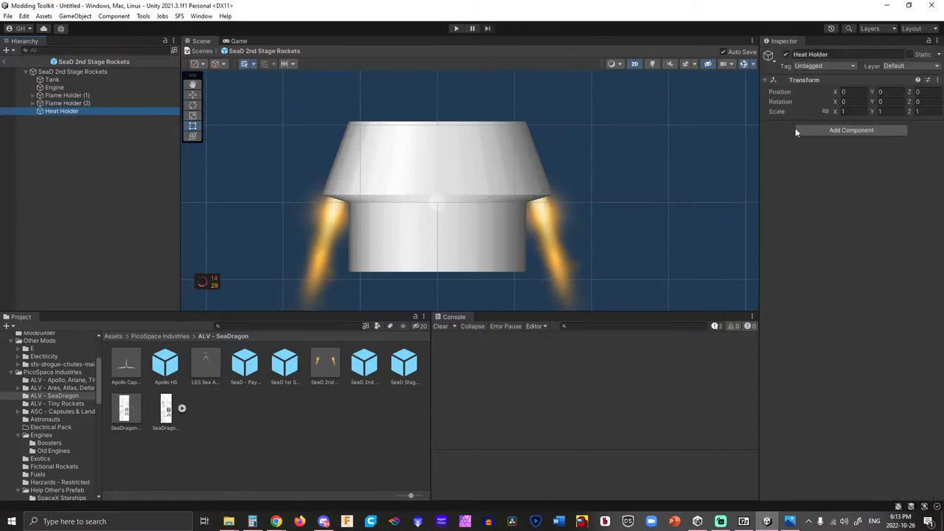
{"action": "left_click", "coordinate": [904, 68]}
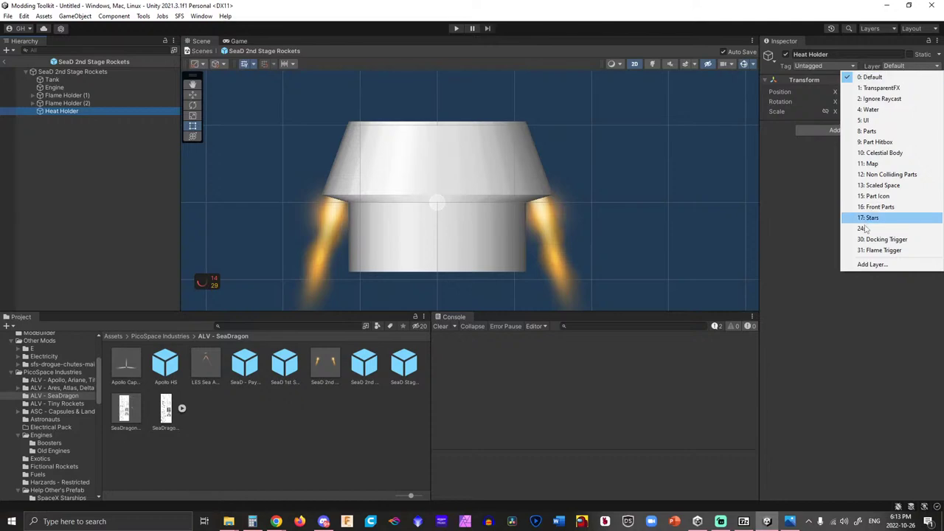
{"action": "left_click", "coordinate": [823, 234]}
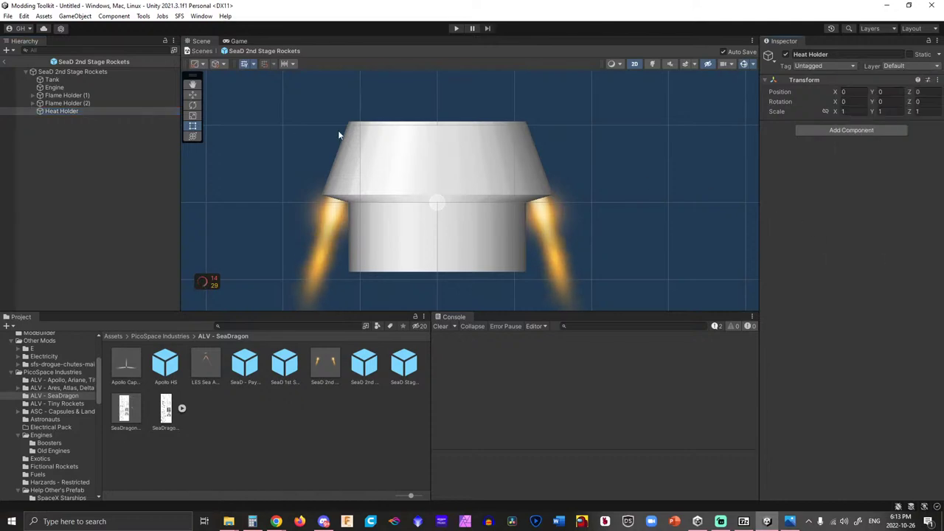
{"action": "right_click", "coordinate": [44, 111]}
{"action": "left_click", "coordinate": [24, 133]}
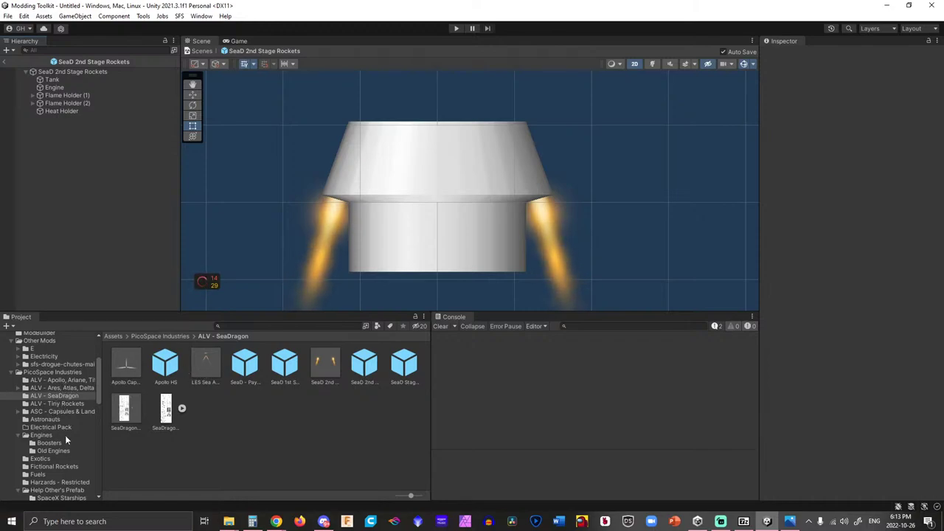
{"action": "left_click", "coordinate": [44, 435]}
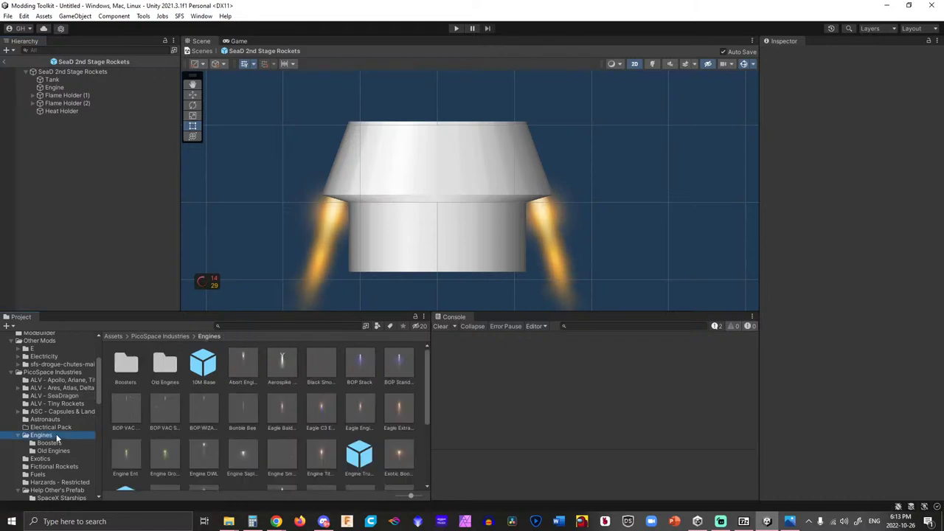
{"action": "double_click", "coordinate": [276, 402]}
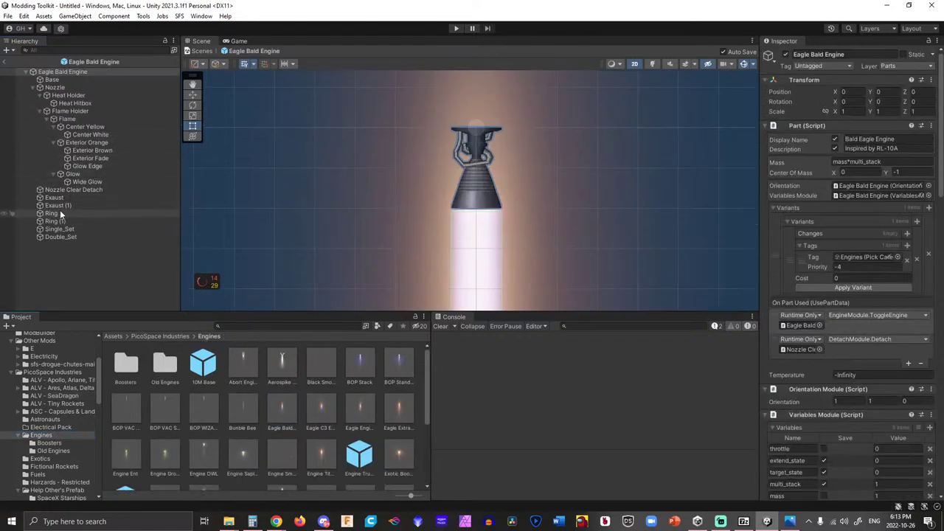
{"action": "left_click", "coordinate": [77, 104]}
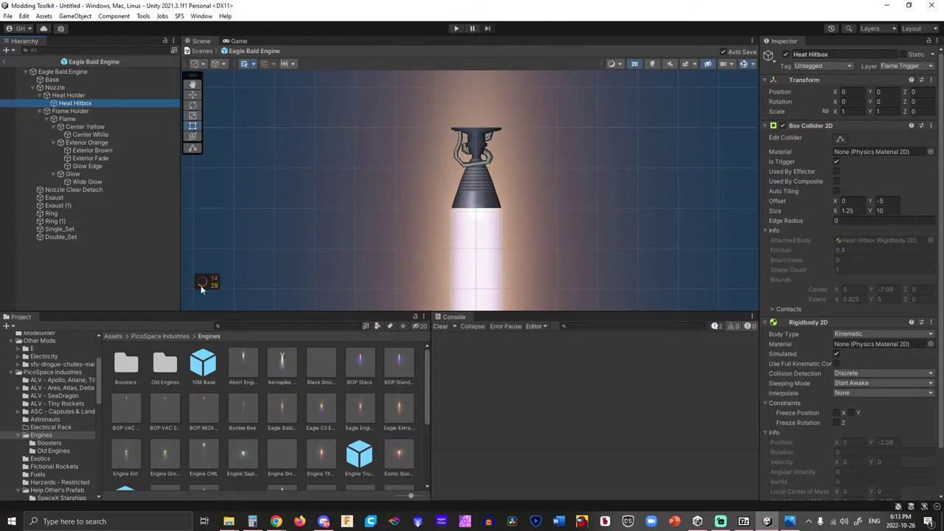
{"action": "left_click", "coordinate": [58, 397]}
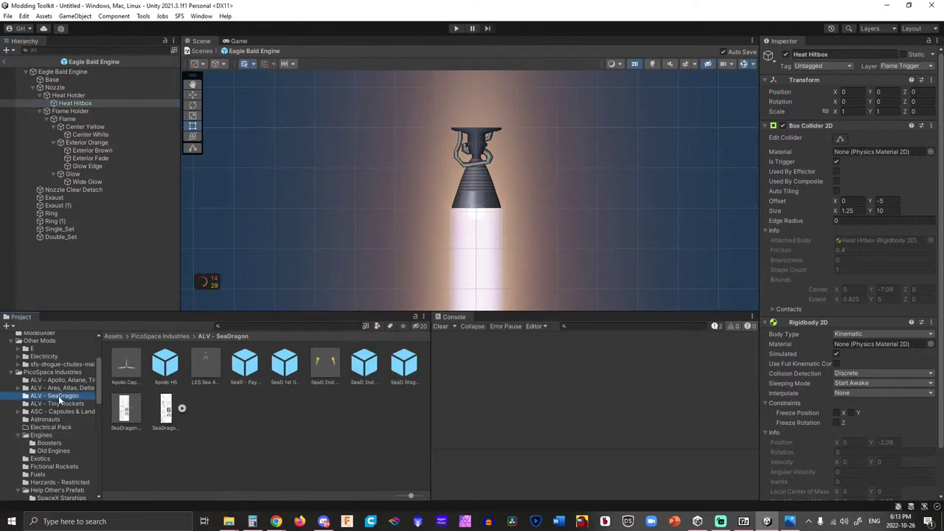
{"action": "double_click", "coordinate": [317, 371]}
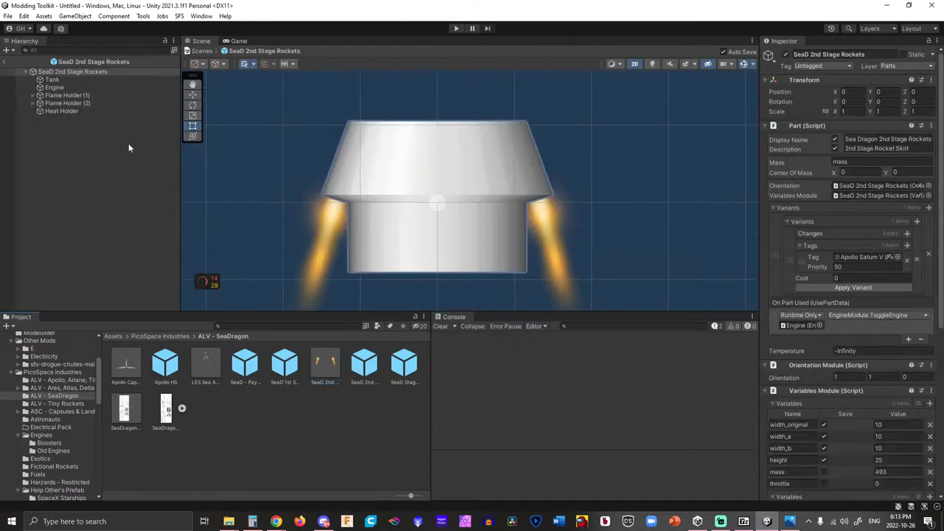
Paste a Heat Hitbox under Heat Holder at X 13.1 with Z rotation 15.57.
{"action": "key", "text": "ctrl+v"}
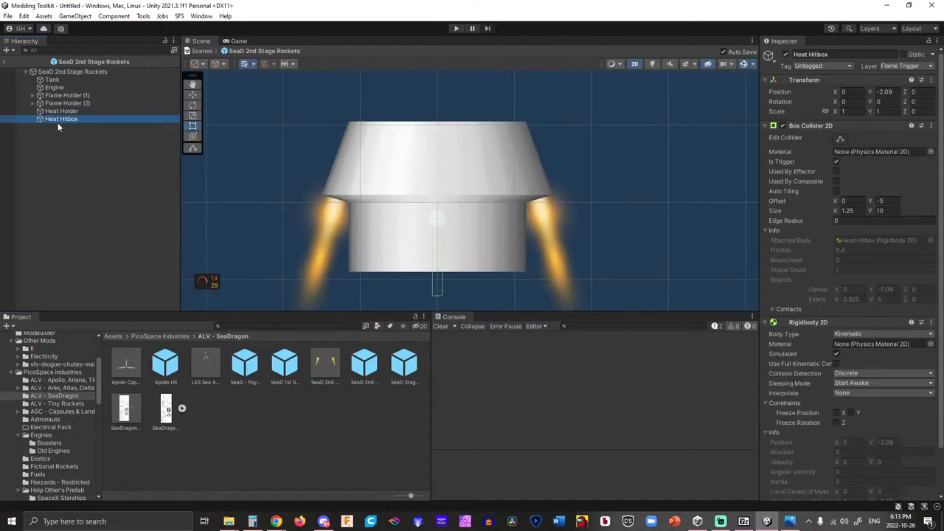
{"action": "left_click_drag", "start_coordinate": [52, 120], "coordinate": [66, 111]}
{"action": "left_click_drag", "start_coordinate": [871, 92], "coordinate": [906, 102]}
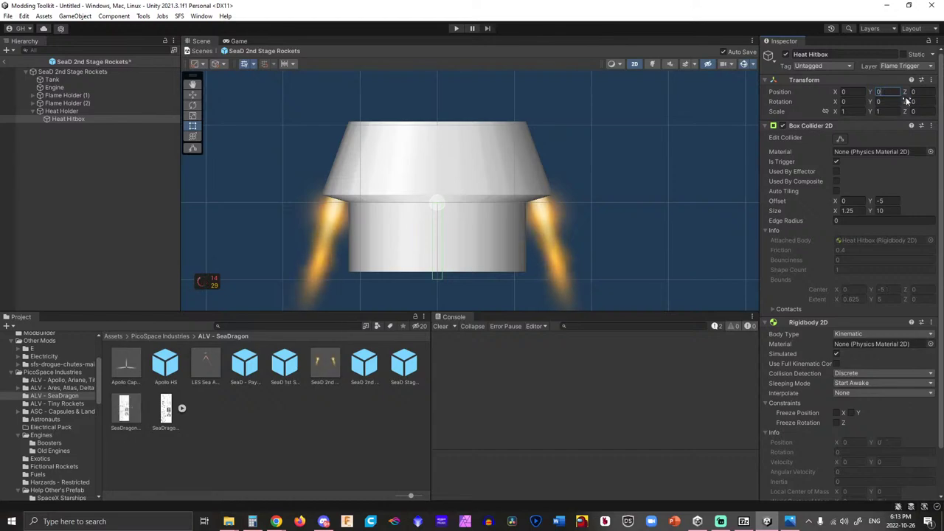
{"action": "left_click", "coordinate": [921, 101]}
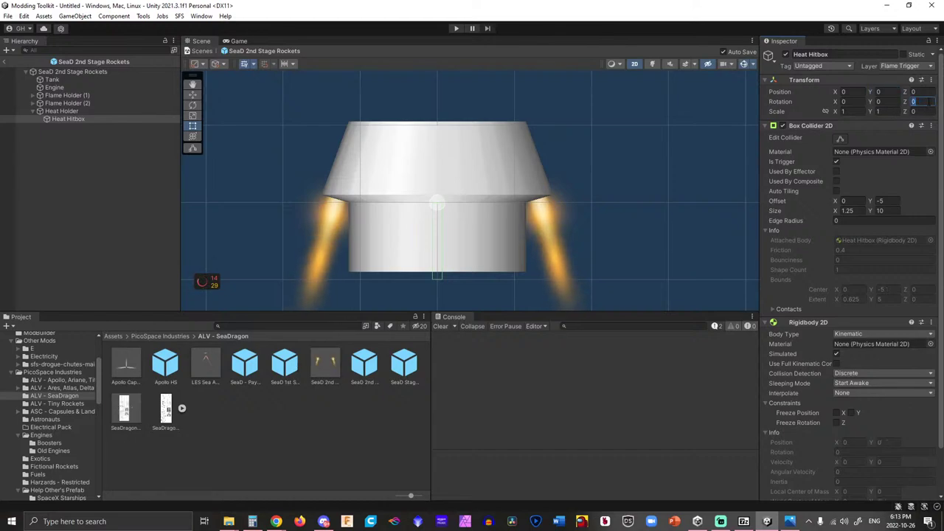
{"action": "type", "text": "25"}
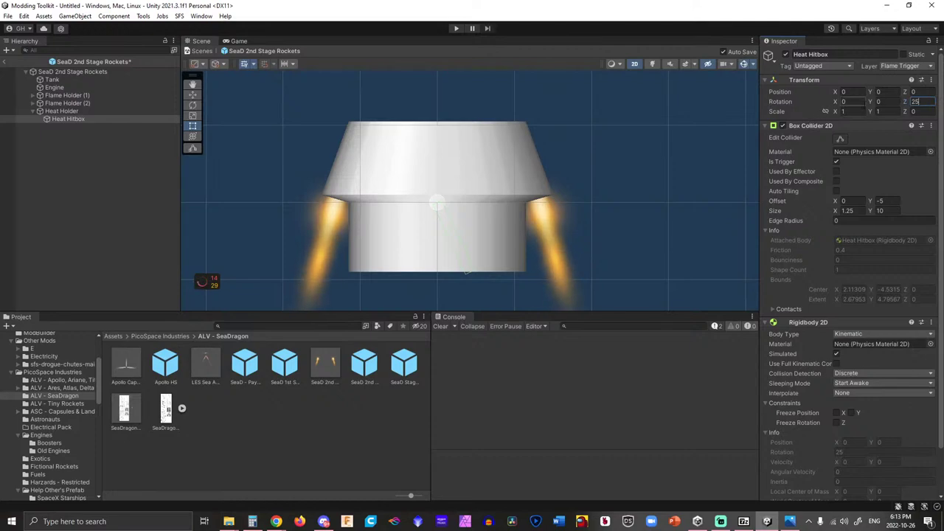
{"action": "left_click", "coordinate": [842, 92]}
{"action": "type", "text": "13.1"}
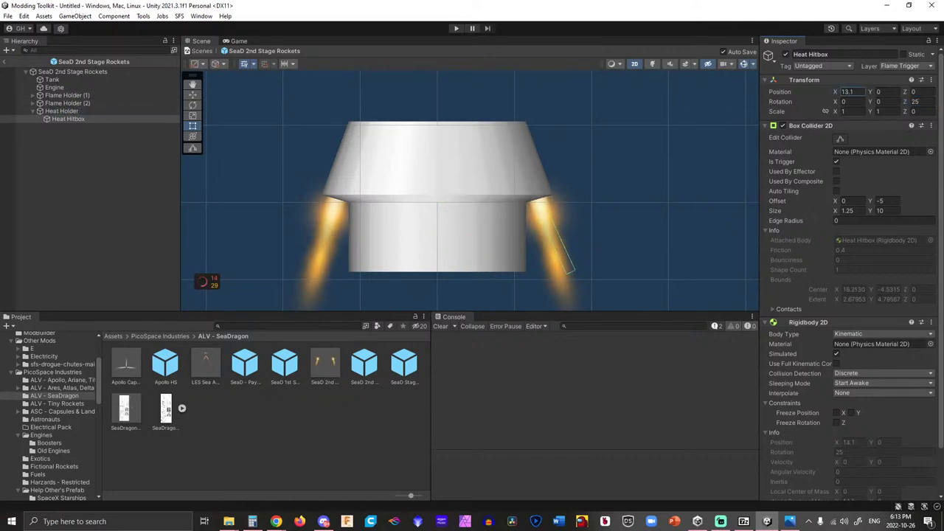
{"action": "left_click", "coordinate": [68, 95]}
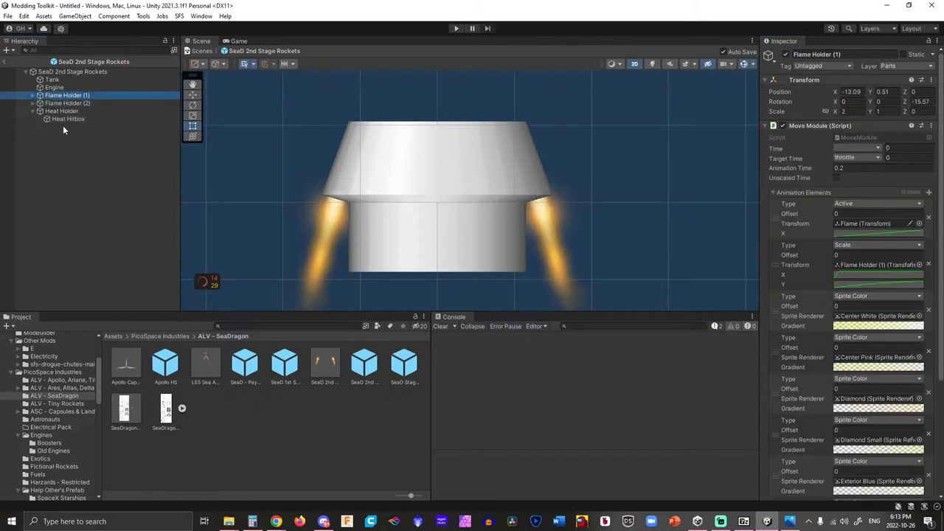
{"action": "left_click", "coordinate": [63, 120]}
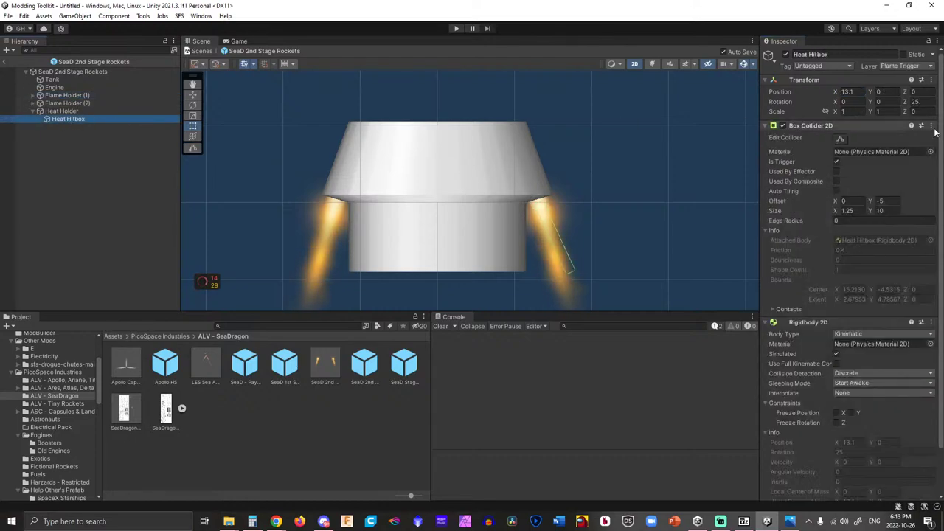
{"action": "left_click", "coordinate": [915, 101]}
{"action": "type", "text": ".57"}
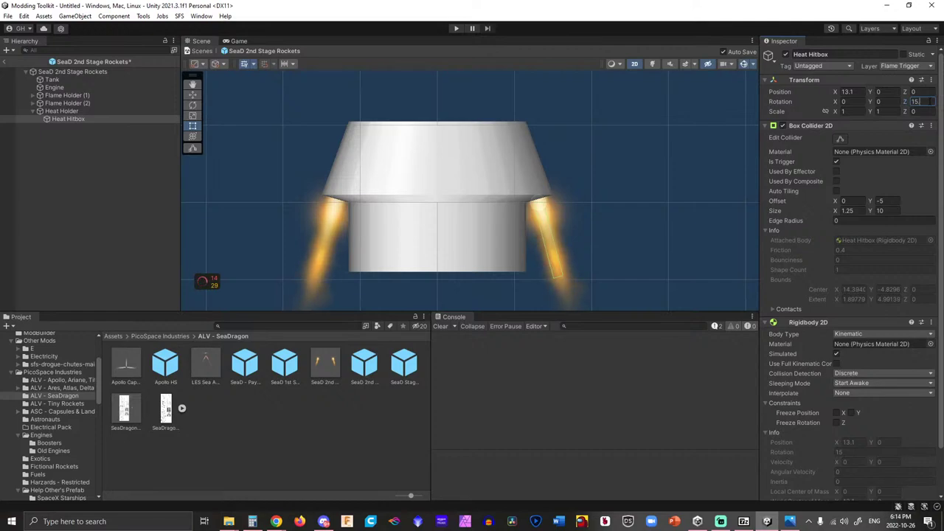
{"action": "key", "text": "Tab"}
Size the hitbox collider to width 3, height 15, with a -7.5 vertical offset.
{"action": "left_click", "coordinate": [853, 211]}
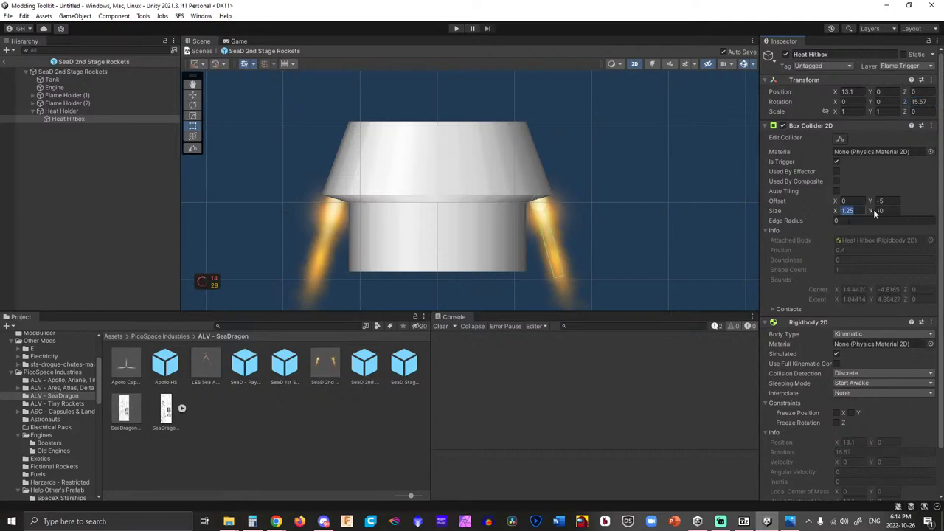
{"action": "type", "text": "3"}
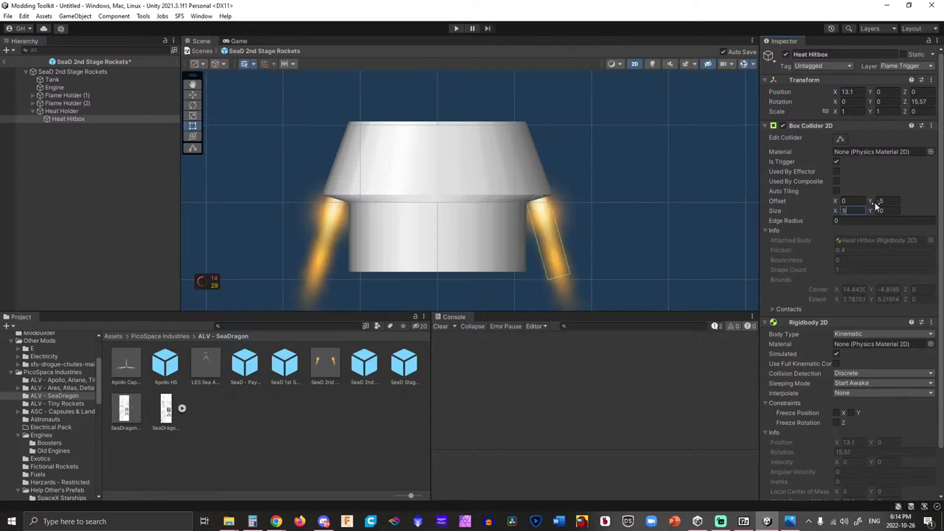
{"action": "left_click", "coordinate": [891, 211]}
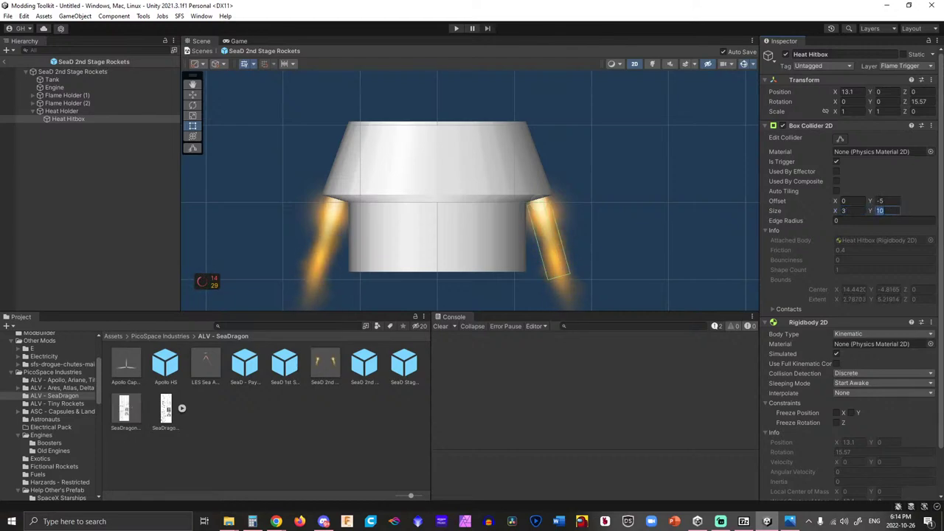
{"action": "type", "text": "12"}
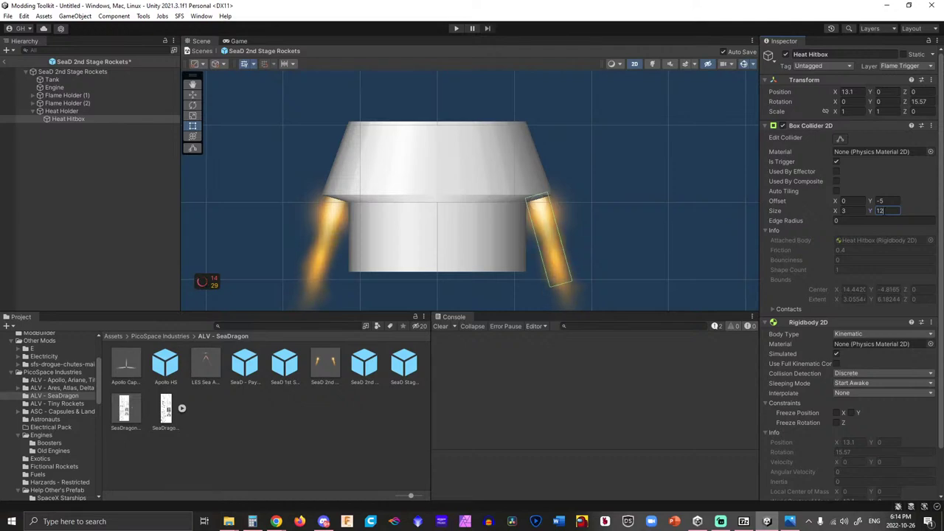
{"action": "key", "text": "BackSpace"}
{"action": "type", "text": "5"}
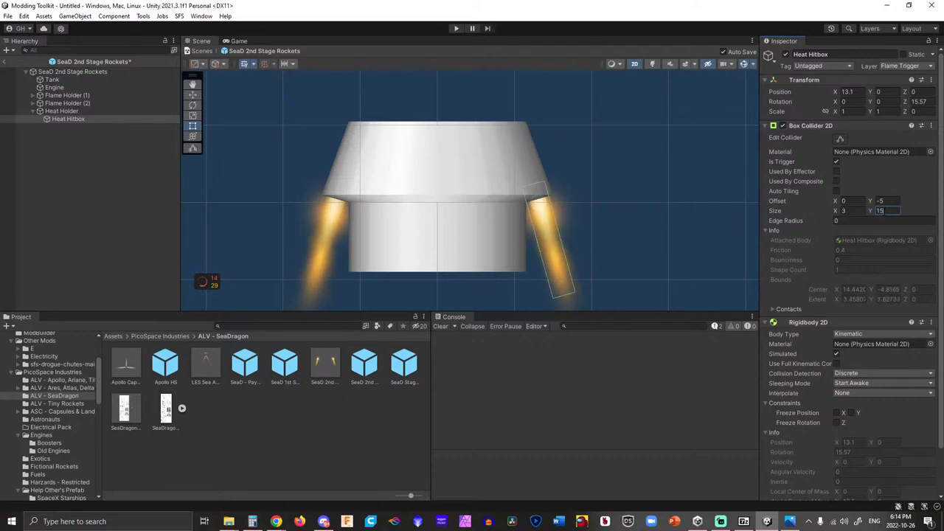
{"action": "left_click", "coordinate": [885, 201]}
{"action": "type", "text": "-7"}
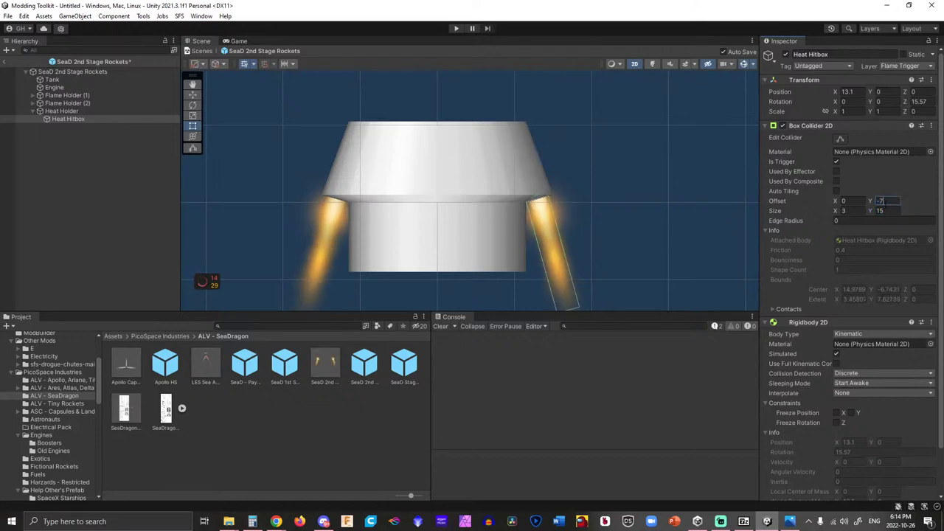
{"action": "type", "text": ".5"}
Duplicate the Heat Hitbox and place the copy at X -13.1 over the left flame.
{"action": "left_click", "coordinate": [72, 119]}
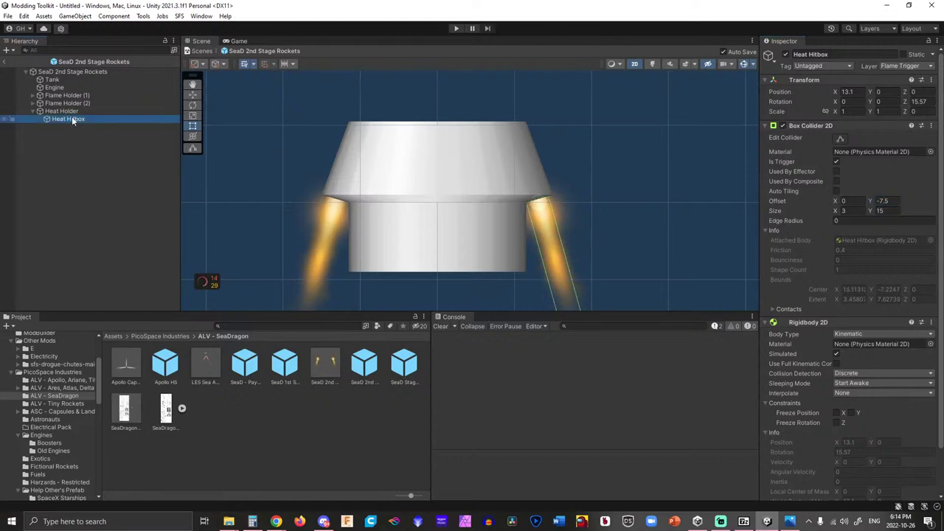
{"action": "key", "text": "ctrl+d"}
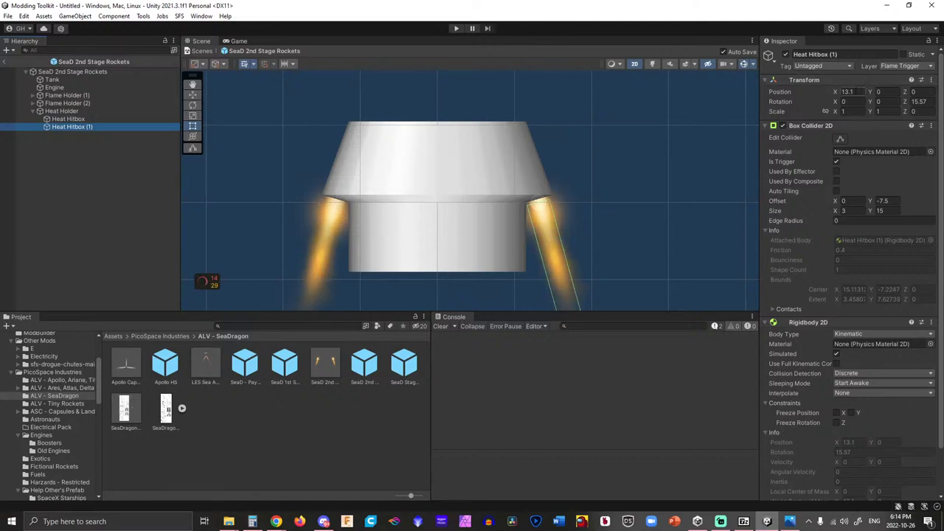
{"action": "left_click", "coordinate": [847, 91]}
{"action": "type", "text": "-13.1"}
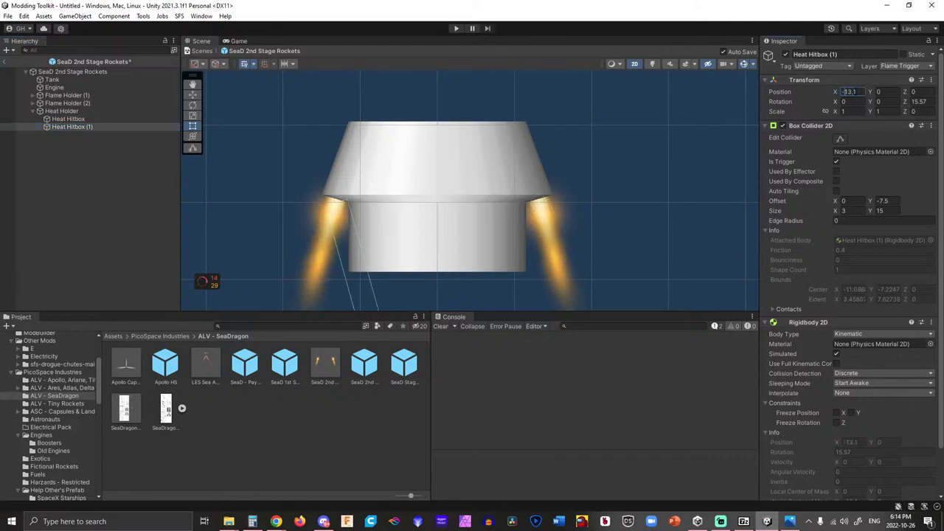
{"action": "left_click", "coordinate": [919, 101]}
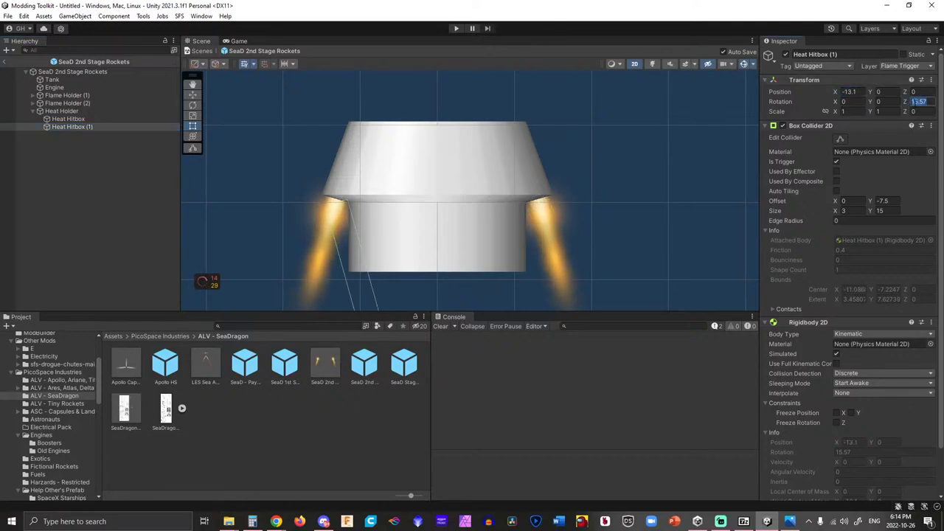
{"action": "left_click", "coordinate": [233, 165]}
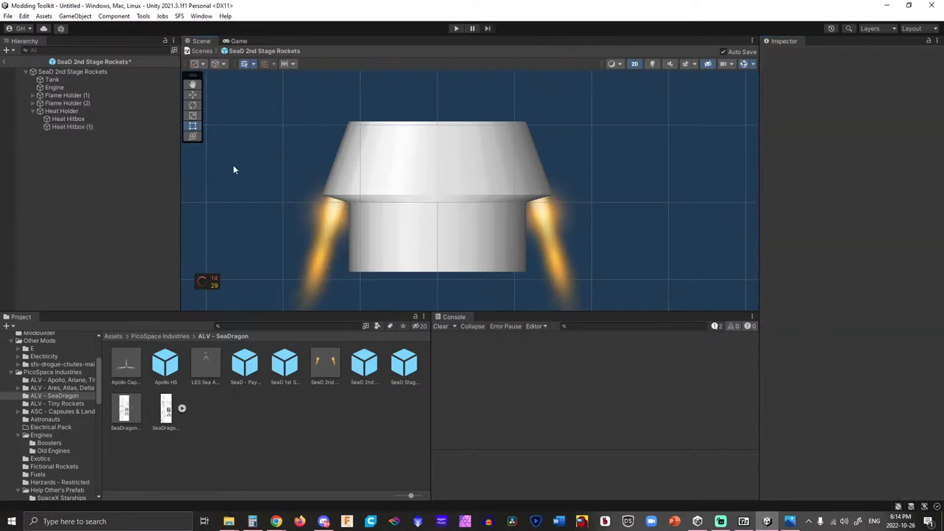
{"action": "scroll", "coordinate": [244, 157], "scroll_direction": "down", "scroll_amount": 2}
{"action": "left_click", "coordinate": [80, 118]}
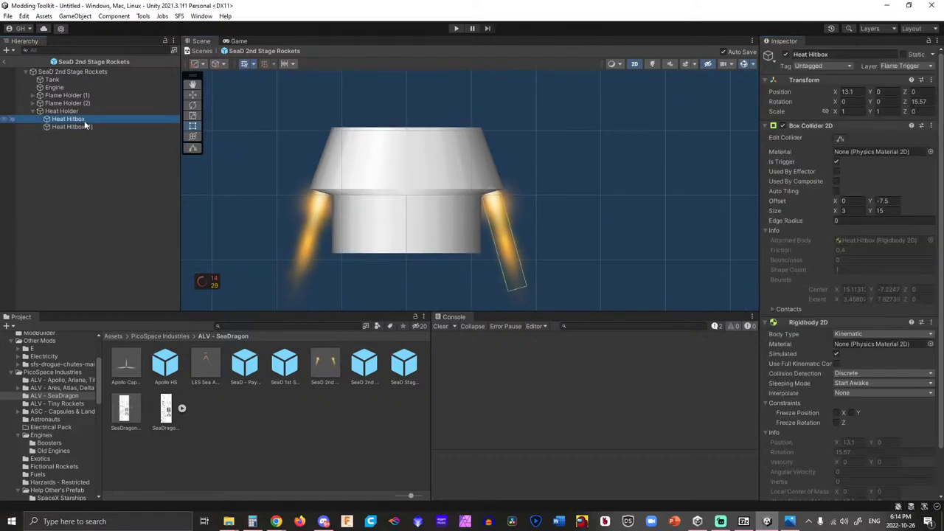
{"action": "left_click", "coordinate": [84, 127]}
Put the Heat Holder on the 8: Parts layer.
{"action": "left_click", "coordinate": [79, 112]}
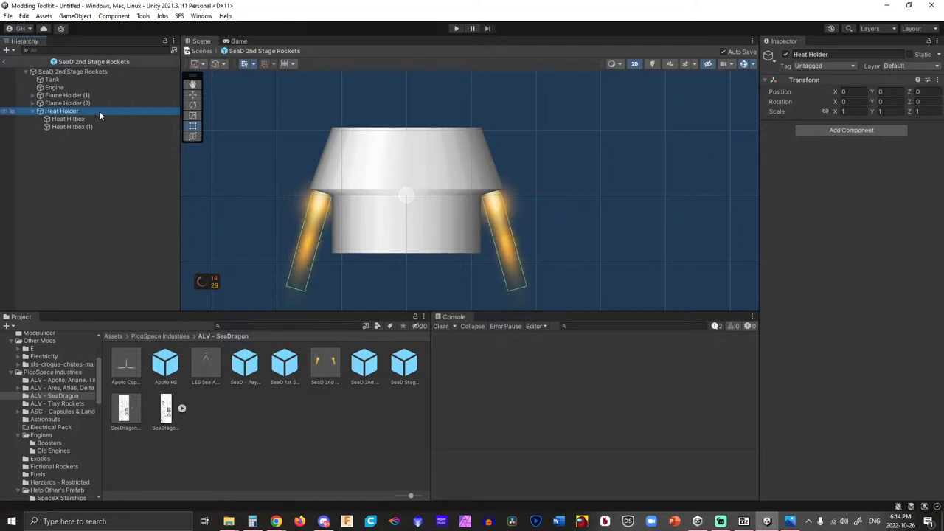
{"action": "left_click", "coordinate": [899, 66]}
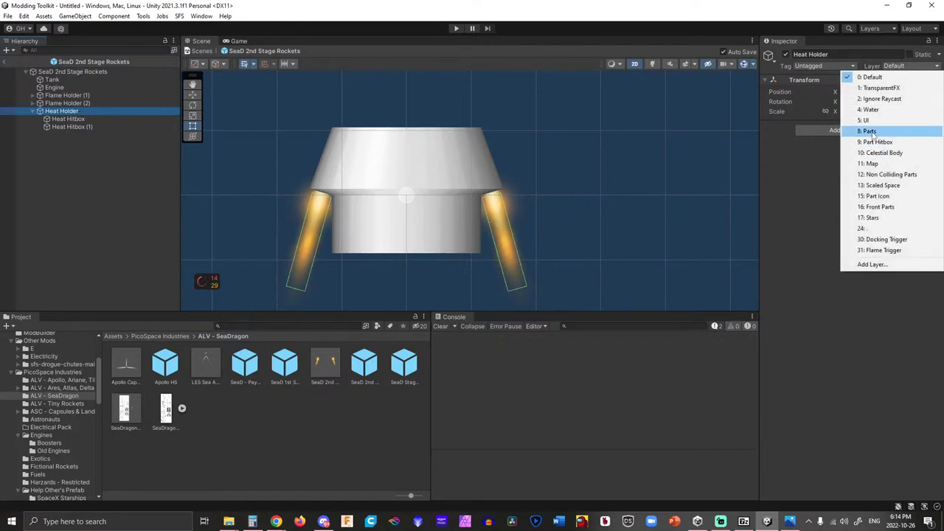
{"action": "left_click", "coordinate": [871, 132]}
{"action": "left_click", "coordinate": [494, 281]}
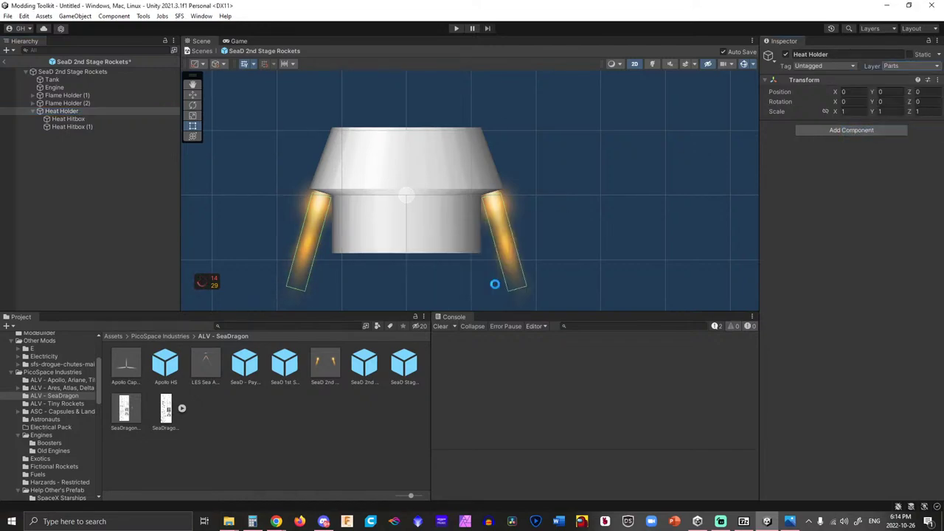
{"action": "left_click", "coordinate": [55, 87]}
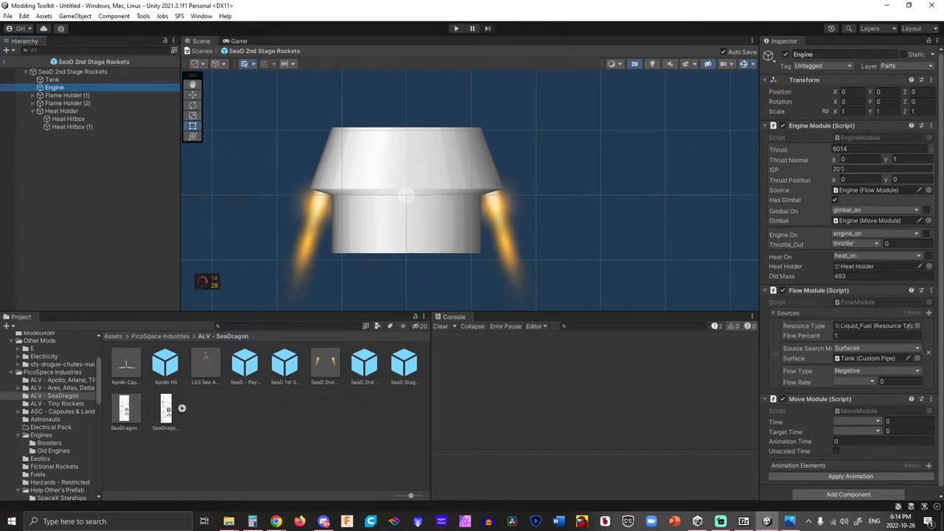
Toggle the engine's Has Gimbal off and back on, and review its Thrust Normal and ISP values.
{"action": "left_click", "coordinate": [836, 199]}
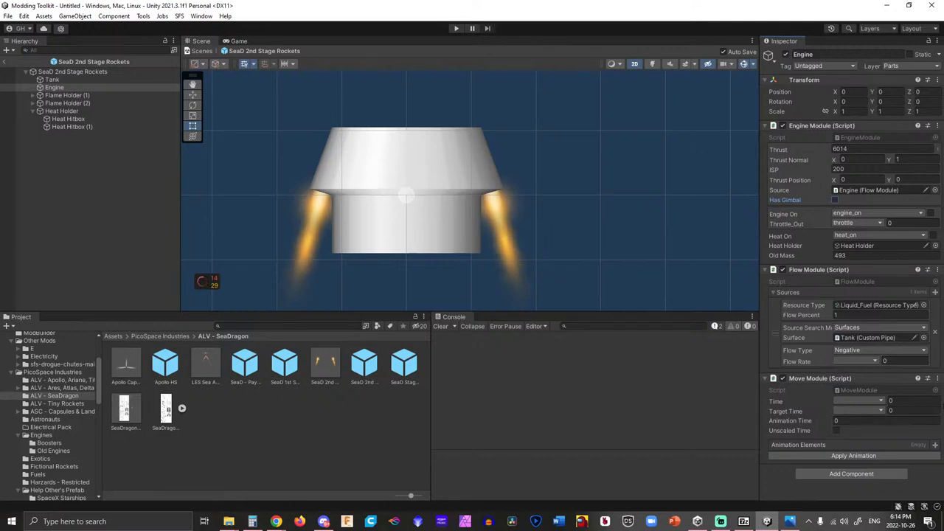
{"action": "left_click", "coordinate": [923, 381]}
{"action": "left_click", "coordinate": [936, 379]}
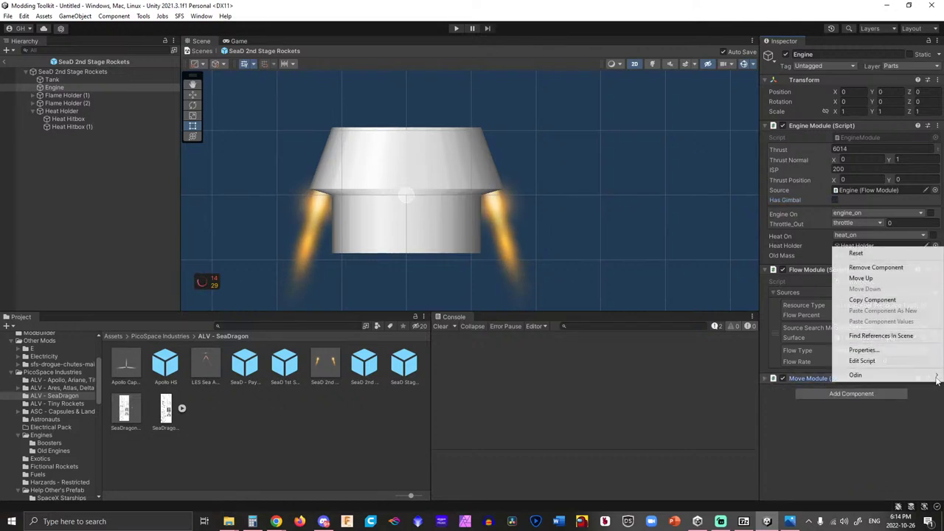
{"action": "left_click", "coordinate": [823, 378]}
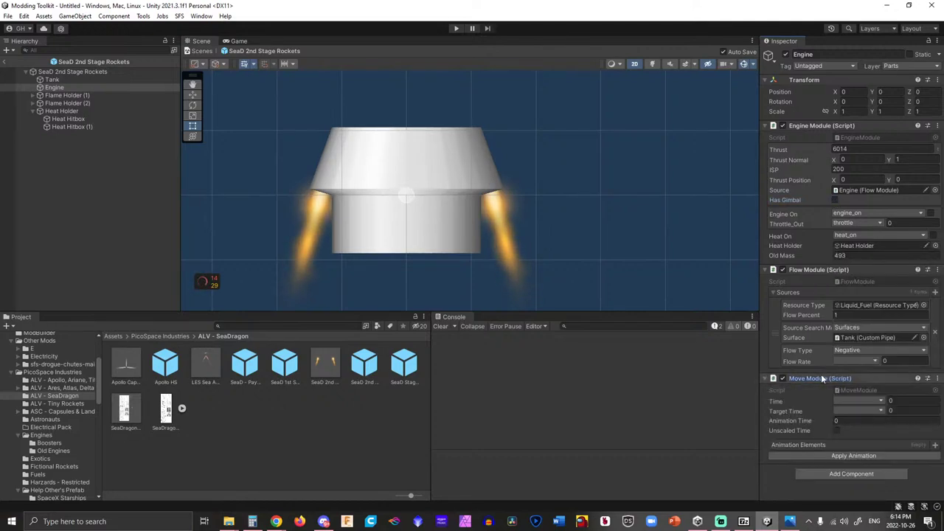
{"action": "left_click", "coordinate": [837, 200]}
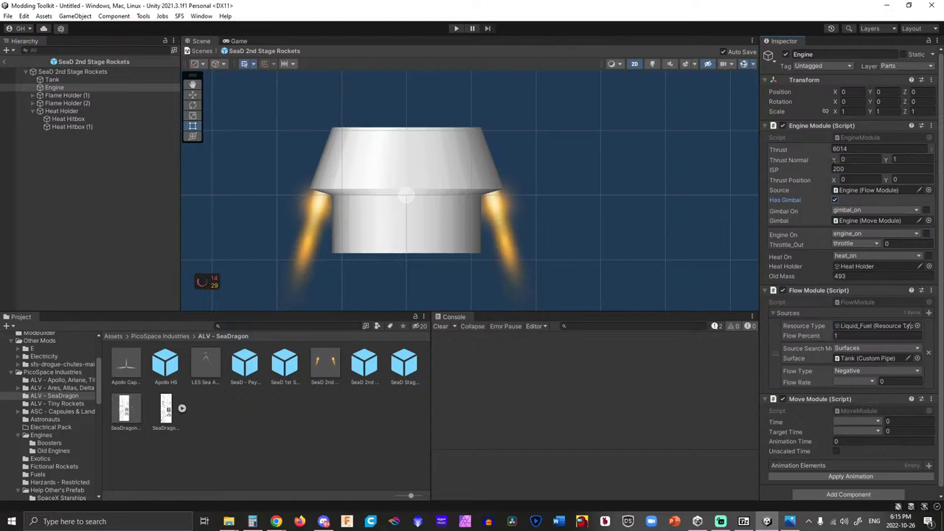
{"action": "left_click", "coordinate": [859, 159]}
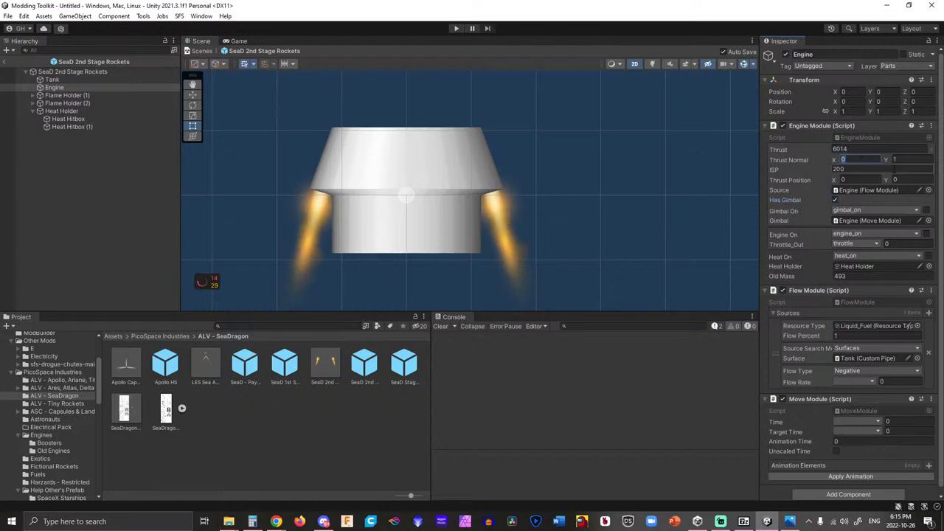
{"action": "left_click", "coordinate": [895, 169]}
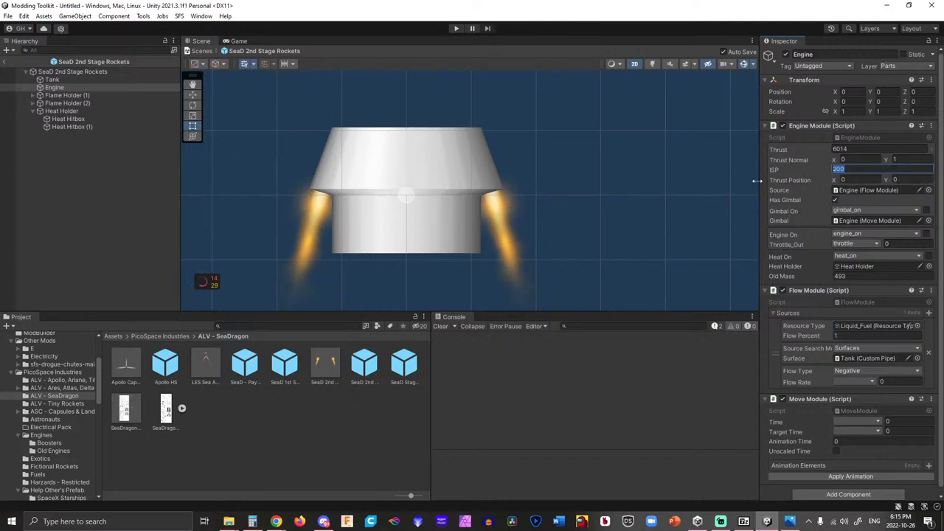
{"action": "left_click", "coordinate": [81, 73]}
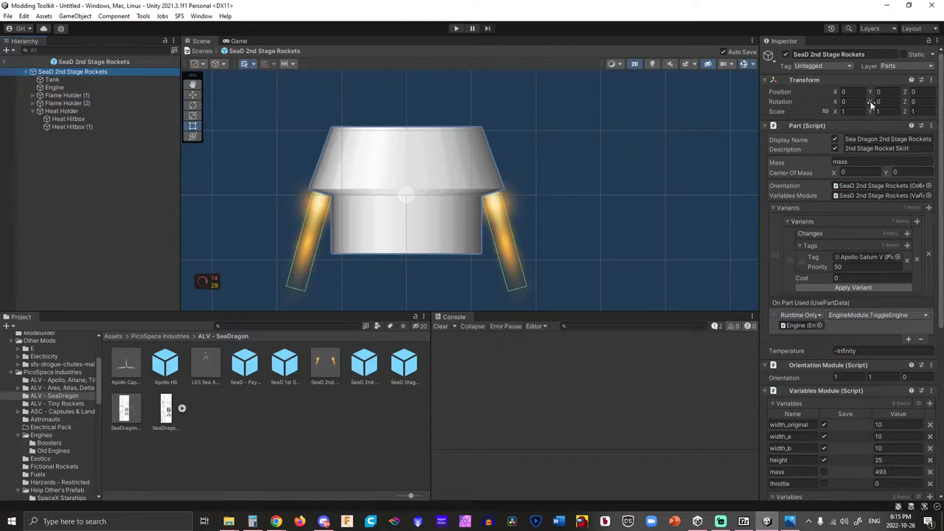
Set gimbal_on and heat_on to default true in the Variables Module.
{"action": "scroll", "coordinate": [865, 156], "scroll_direction": "down", "scroll_amount": 3}
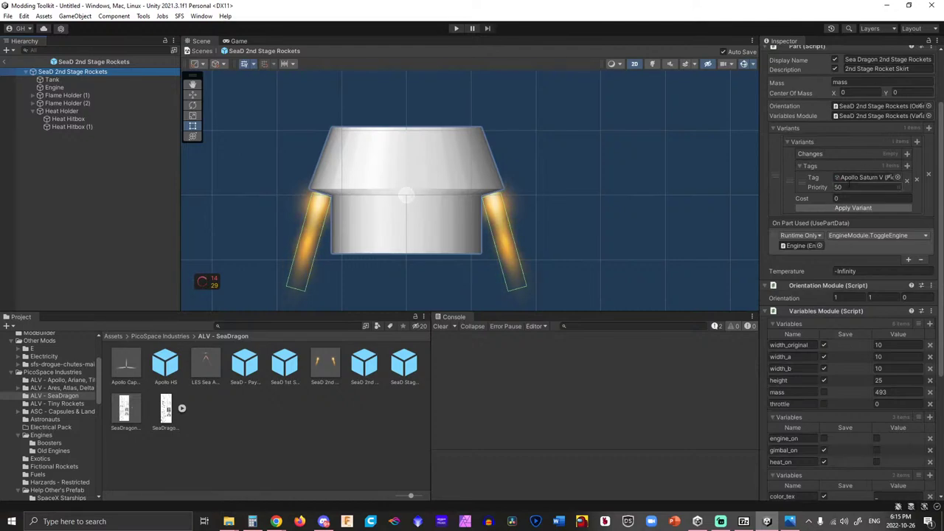
{"action": "scroll", "coordinate": [896, 367], "scroll_direction": "down", "scroll_amount": 1}
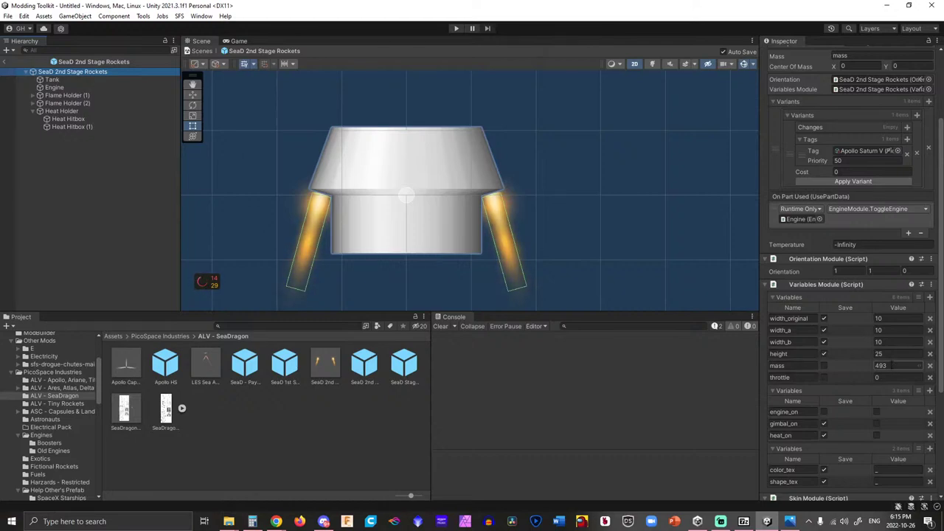
{"action": "scroll", "coordinate": [896, 366], "scroll_direction": "down", "scroll_amount": 1}
{"action": "scroll", "coordinate": [895, 366], "scroll_direction": "down", "scroll_amount": 2}
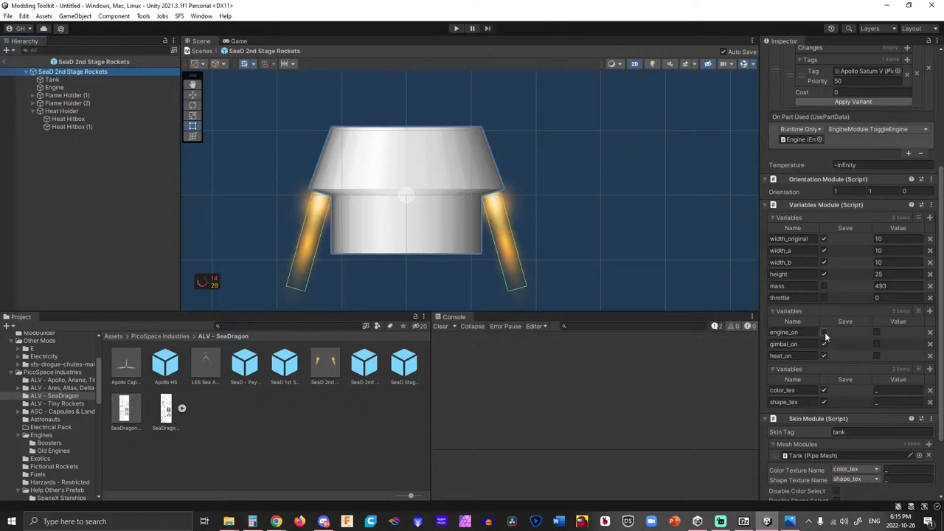
{"action": "left_click", "coordinate": [878, 345]}
{"action": "left_click", "coordinate": [877, 355]}
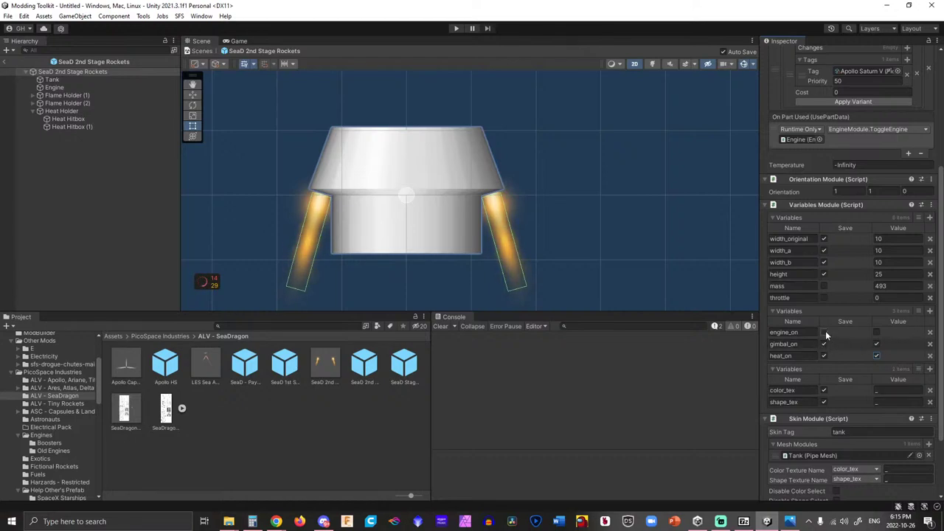
Mark engine_on and mass as saved variables, and move the Part Pack Mod Builder window aside.
{"action": "left_click", "coordinate": [824, 333]}
{"action": "scroll", "coordinate": [827, 352], "scroll_direction": "down", "scroll_amount": 3}
{"action": "scroll", "coordinate": [835, 396], "scroll_direction": "up", "scroll_amount": 4}
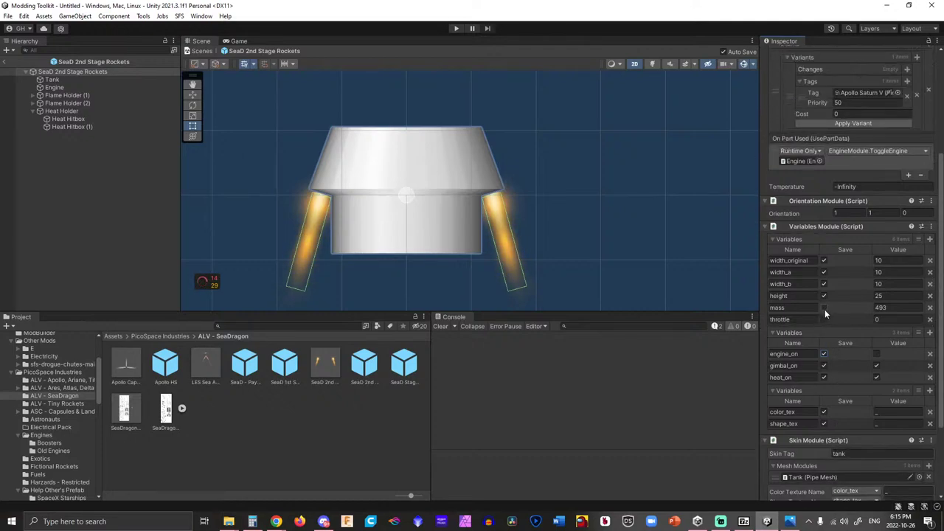
{"action": "left_click", "coordinate": [824, 308]}
{"action": "scroll", "coordinate": [826, 342], "scroll_direction": "up", "scroll_amount": 3}
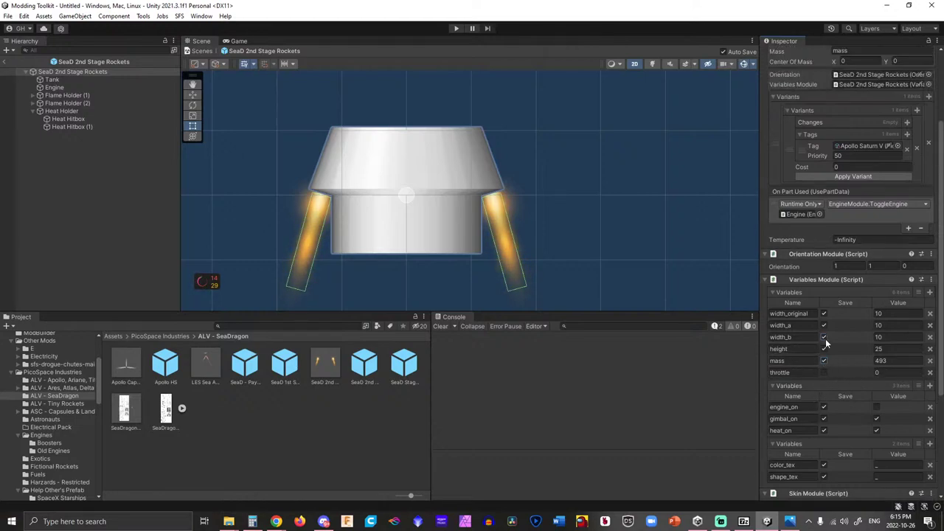
{"action": "scroll", "coordinate": [826, 338], "scroll_direction": "up", "scroll_amount": 2}
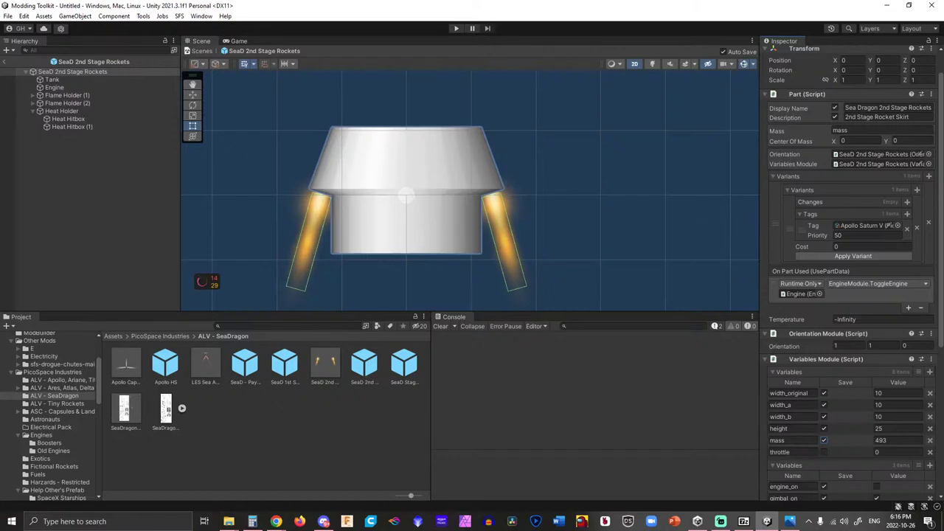
{"action": "left_click_drag", "start_coordinate": [308, 187], "coordinate": [500, 160]}
Build the PicoSpace_Apollo_V0.2A mod pack and bring the game's Parts folder to the front.
{"action": "left_click", "coordinate": [502, 358]}
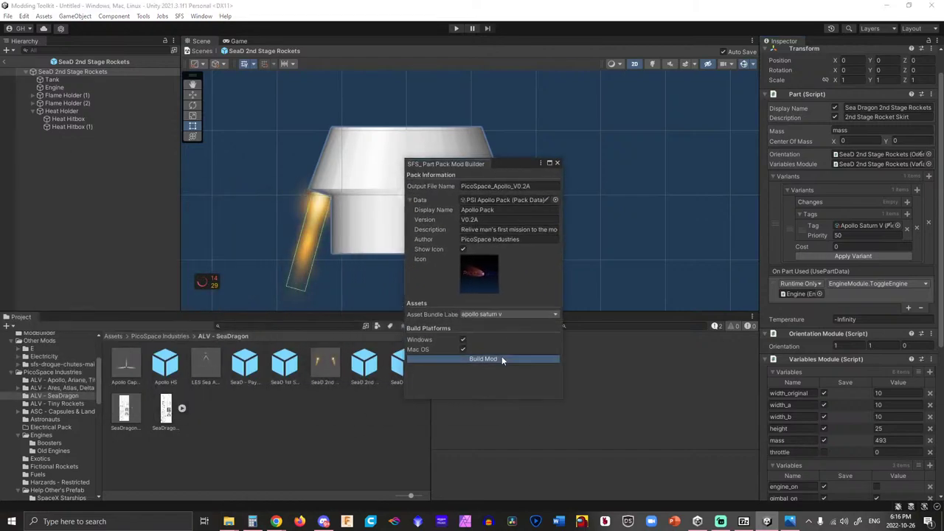
{"action": "left_click", "coordinate": [860, 352]}
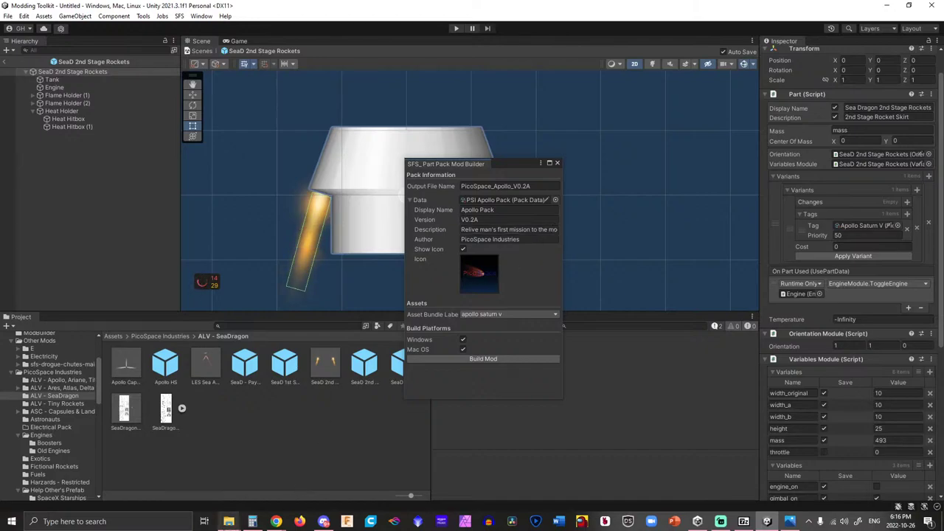
{"action": "mouse_move", "coordinate": [229, 521]}
{"action": "left_click", "coordinate": [115, 484]}
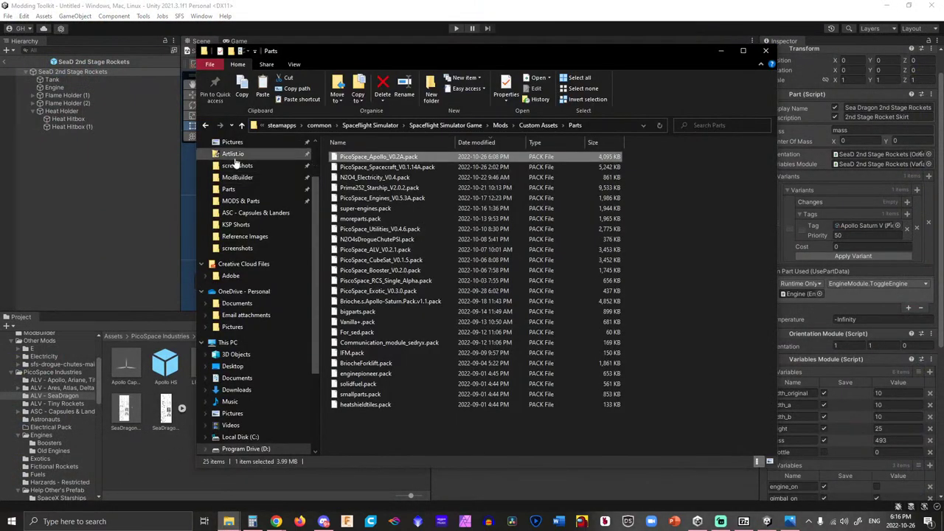
Copy the new PicoSpace_Apollo_V0.2A.pack into the game's Parts folder and launch Spaceflight Simulator.
{"action": "left_click", "coordinate": [206, 125]}
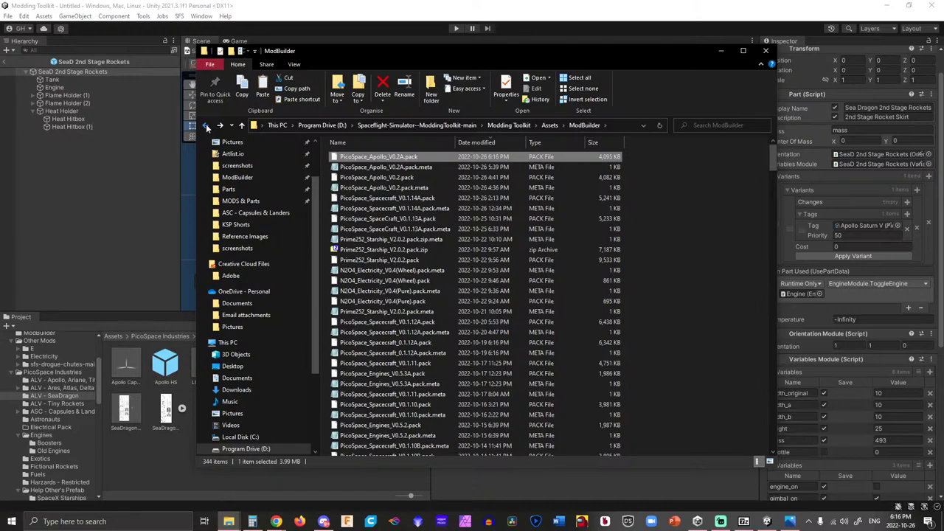
{"action": "key", "text": "ctrl+c"}
{"action": "left_click", "coordinate": [220, 125]}
{"action": "key", "text": "ctrl+v"}
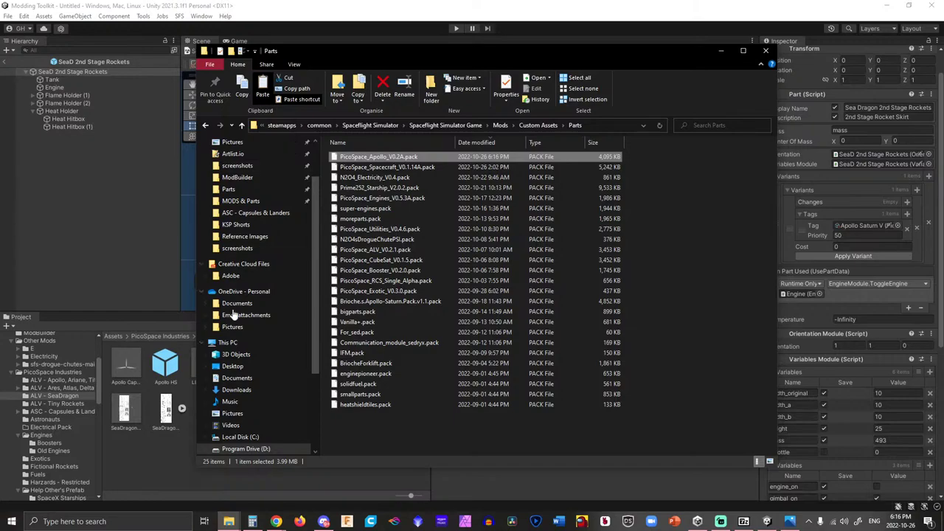
{"action": "left_click", "coordinate": [165, 520]}
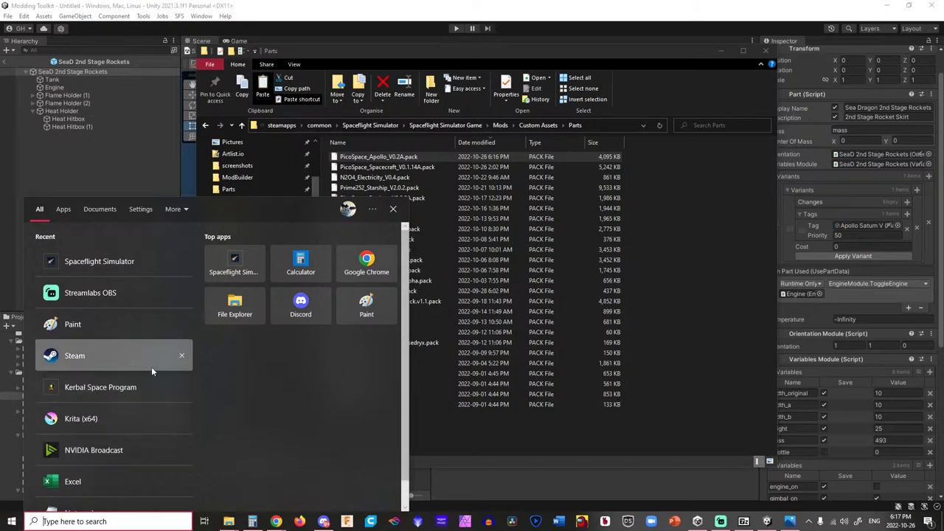
{"action": "left_click", "coordinate": [133, 261]}
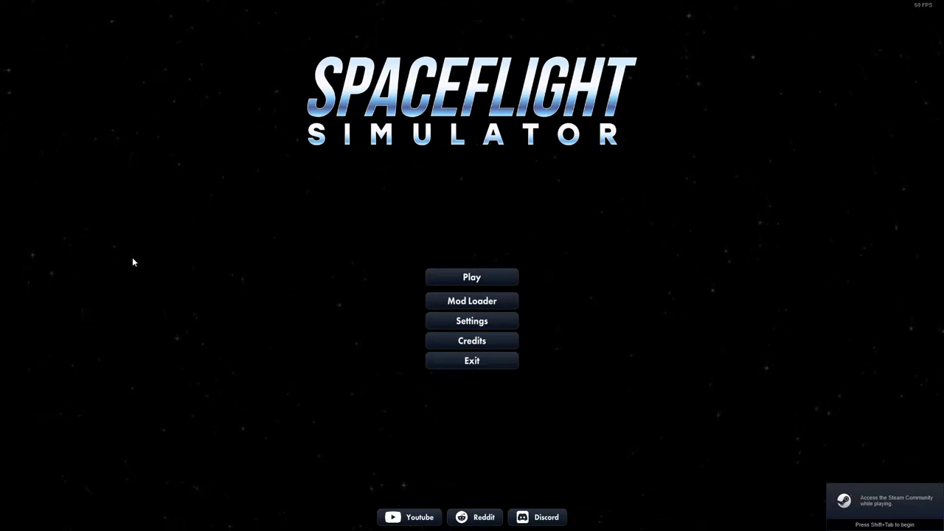
Load the PicoSpace Industries world from the saved worlds list.
{"action": "left_click", "coordinate": [507, 273]}
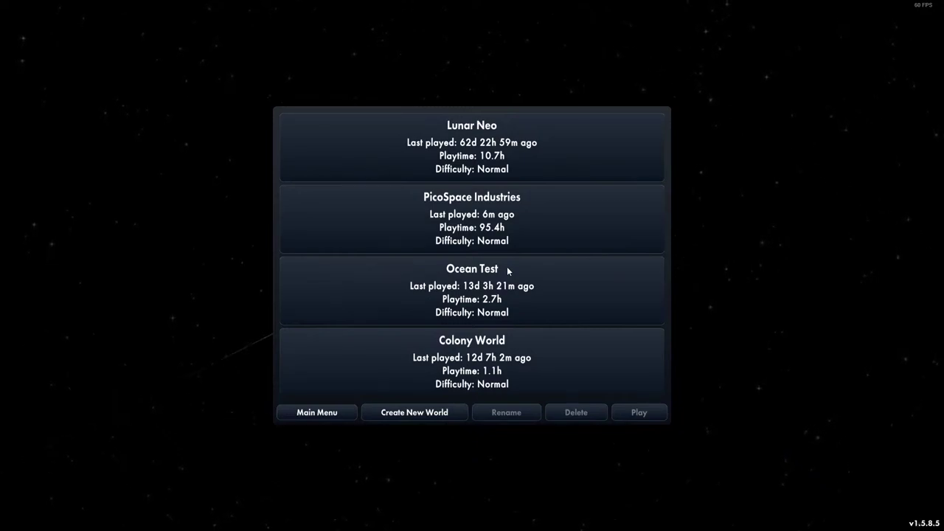
{"action": "scroll", "coordinate": [508, 270], "scroll_direction": "down", "scroll_amount": 4}
{"action": "scroll", "coordinate": [507, 271], "scroll_direction": "up", "scroll_amount": 2}
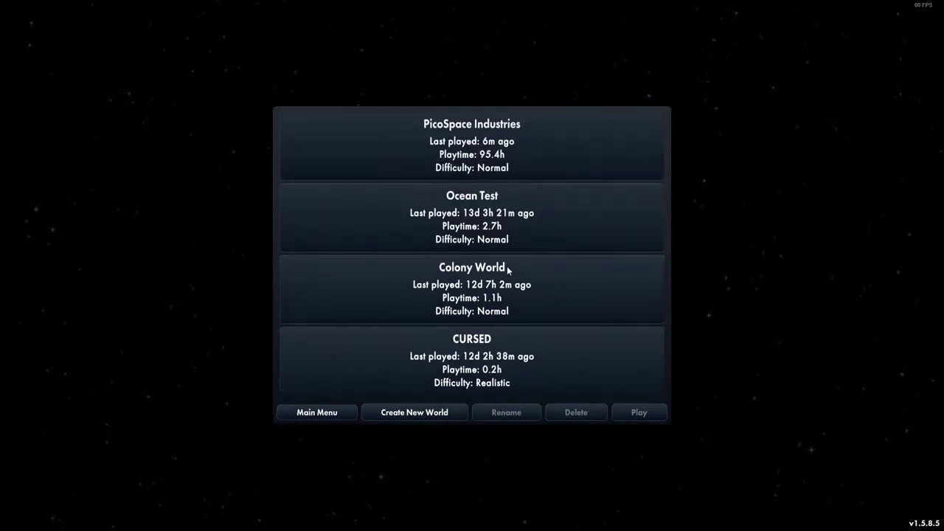
{"action": "scroll", "coordinate": [507, 271], "scroll_direction": "up", "scroll_amount": 1}
{"action": "left_click", "coordinate": [509, 230]}
{"action": "left_click", "coordinate": [649, 412]}
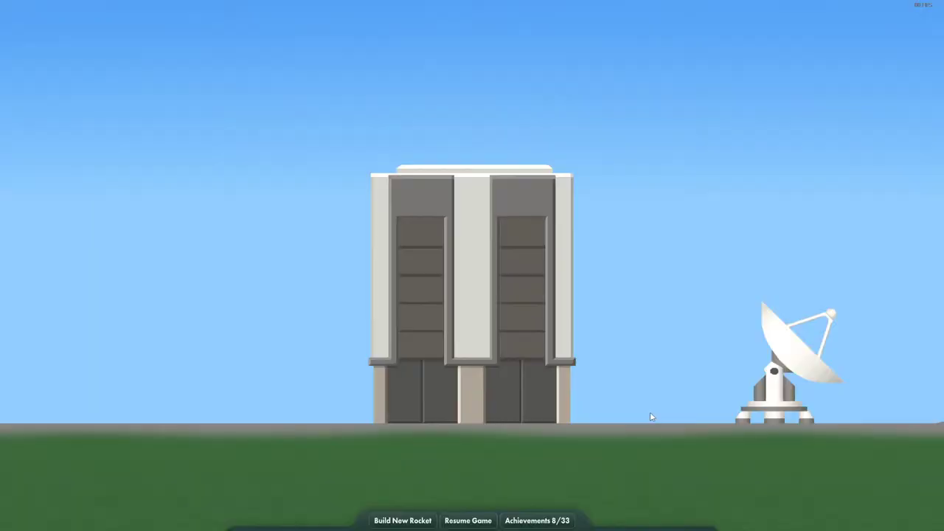
Continue the existing rocket build and show the Apollo Saturn V part category.
{"action": "left_click", "coordinate": [403, 521]}
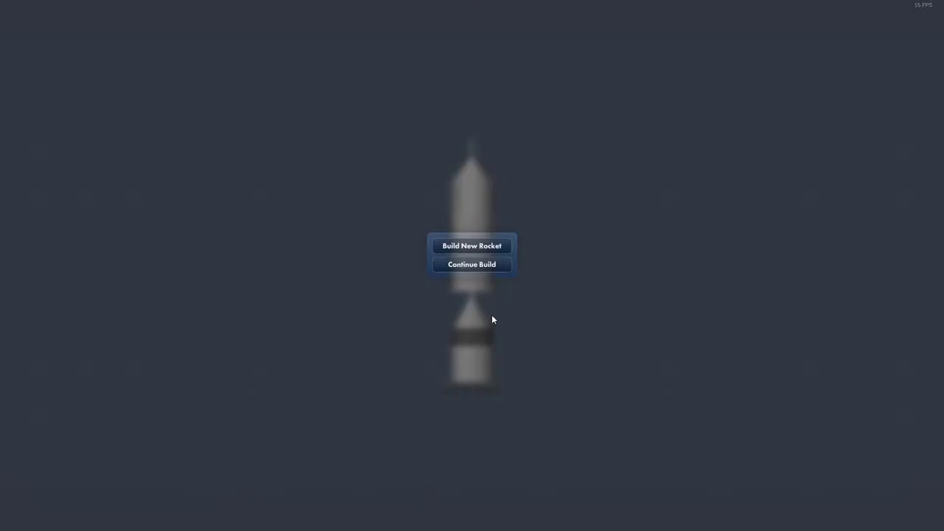
{"action": "left_click", "coordinate": [485, 266]}
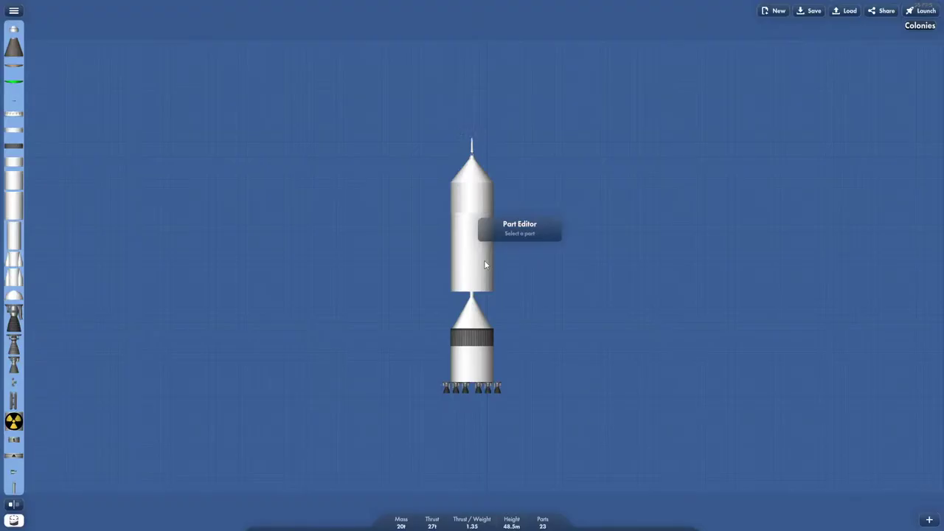
{"action": "scroll", "coordinate": [505, 302], "scroll_direction": "up", "scroll_amount": 3}
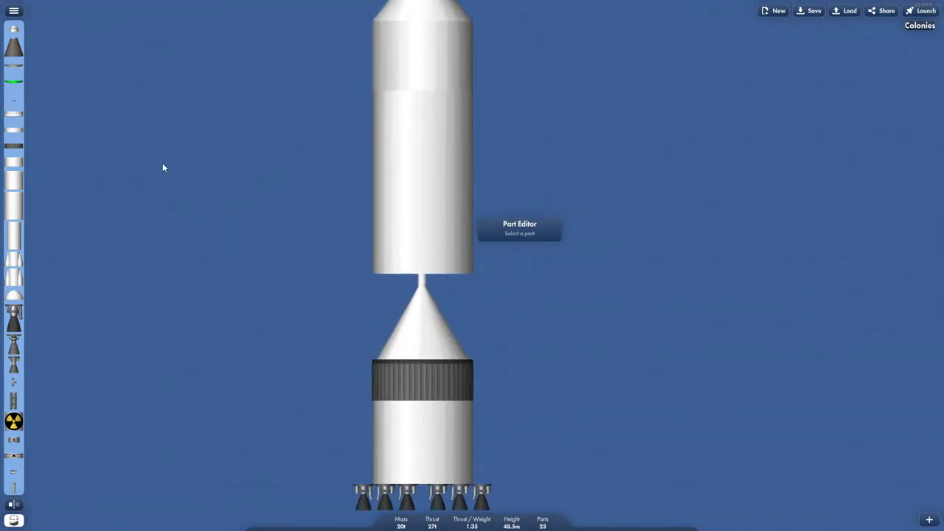
{"action": "left_click", "coordinate": [14, 10]}
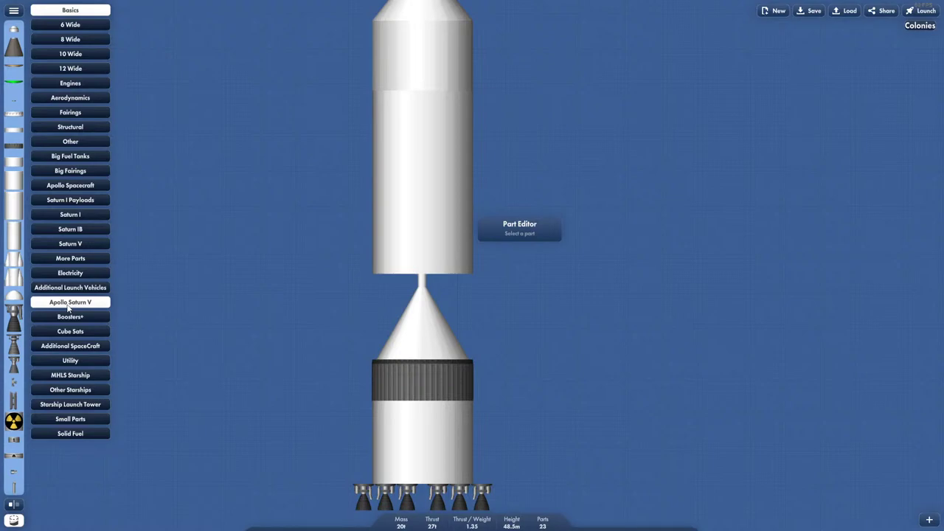
{"action": "left_click", "coordinate": [87, 349]}
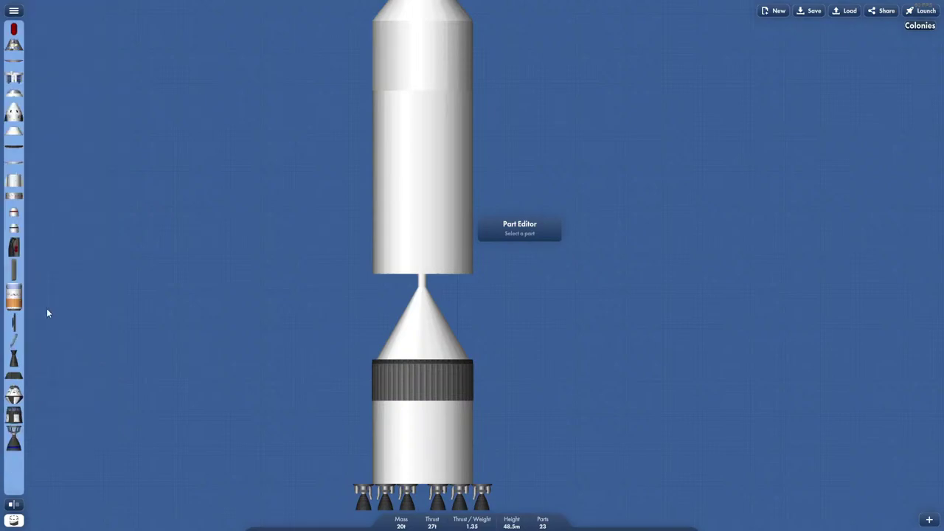
{"action": "left_click", "coordinate": [18, 12]}
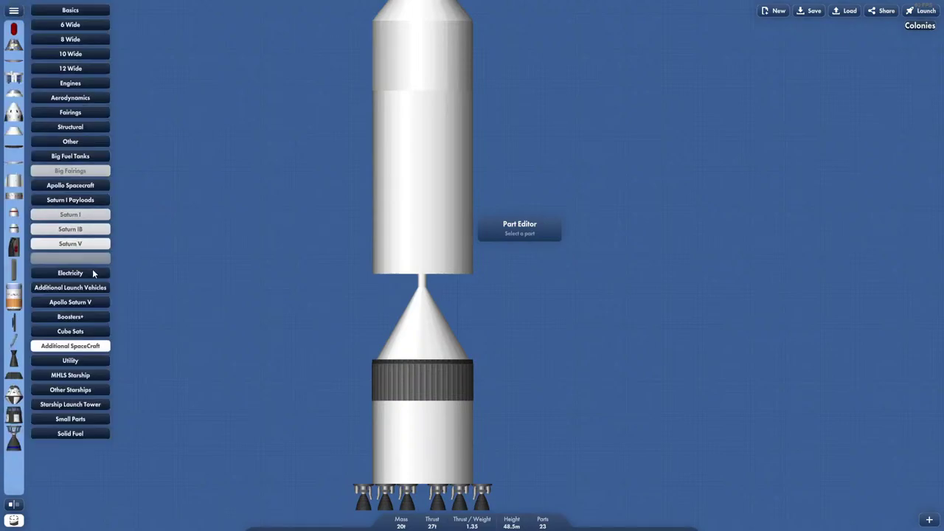
{"action": "left_click", "coordinate": [95, 308]}
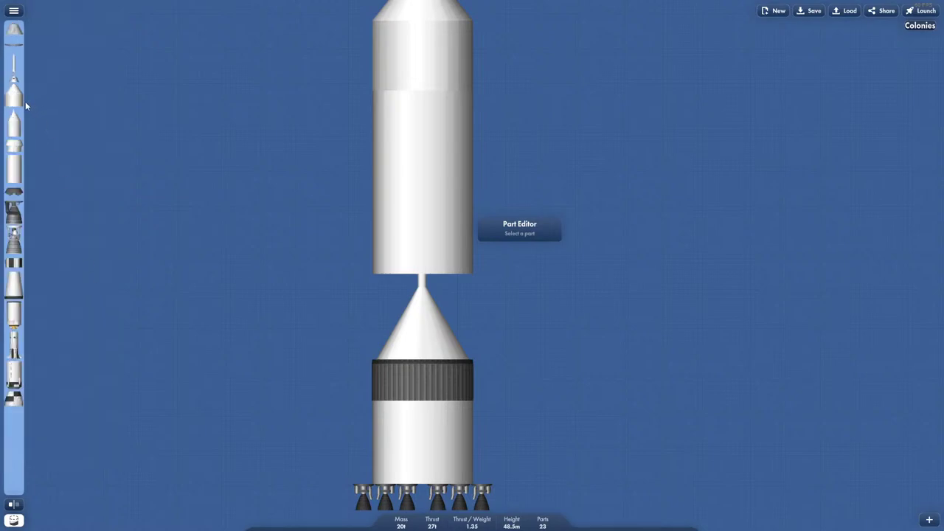
Add the flared section above the dark band, test-fly at full throttle through staging, then pause.
{"action": "left_click_drag", "start_coordinate": [16, 150], "coordinate": [406, 312]}
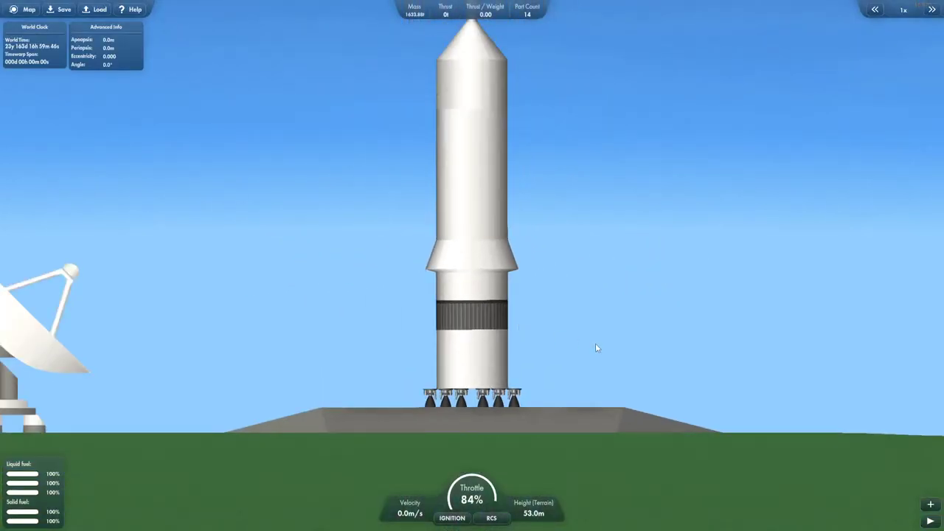
{"action": "key", "text": "z"}
{"action": "key", "text": "space"}
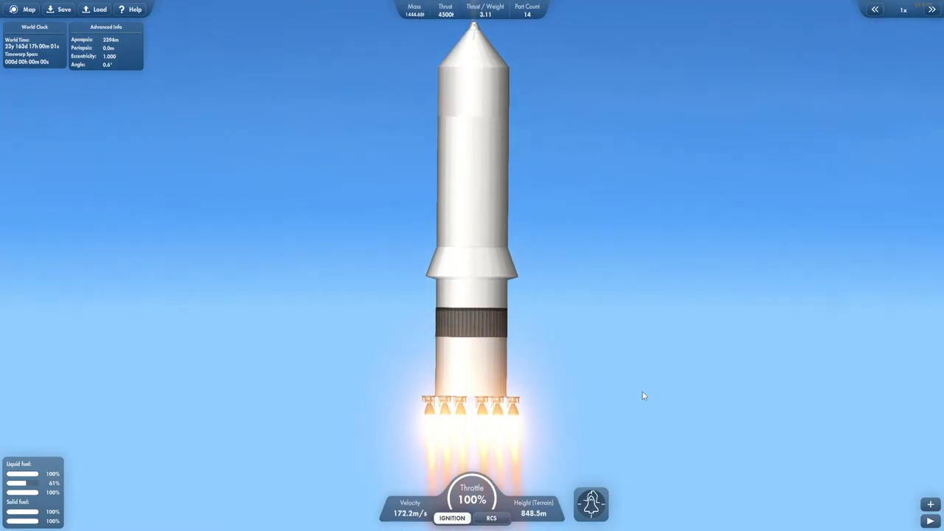
{"action": "key", "text": "d"}
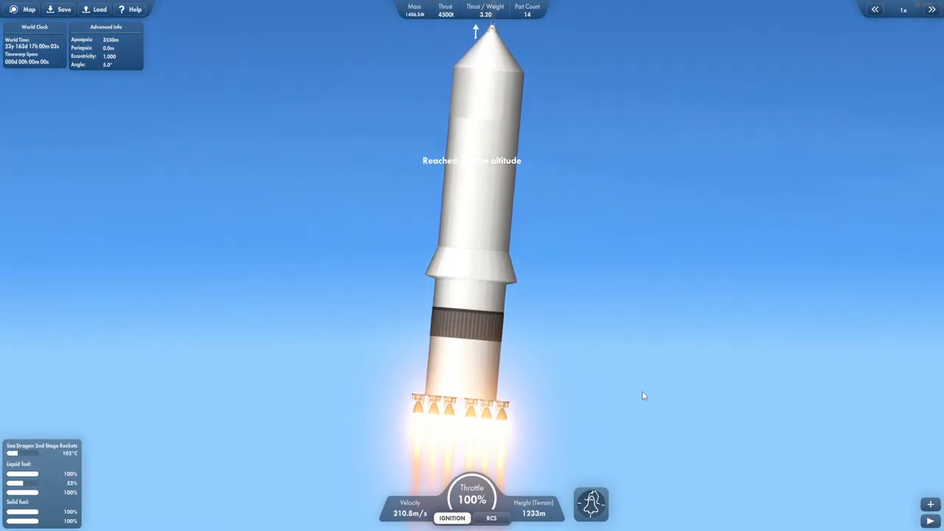
{"action": "key", "text": "space"}
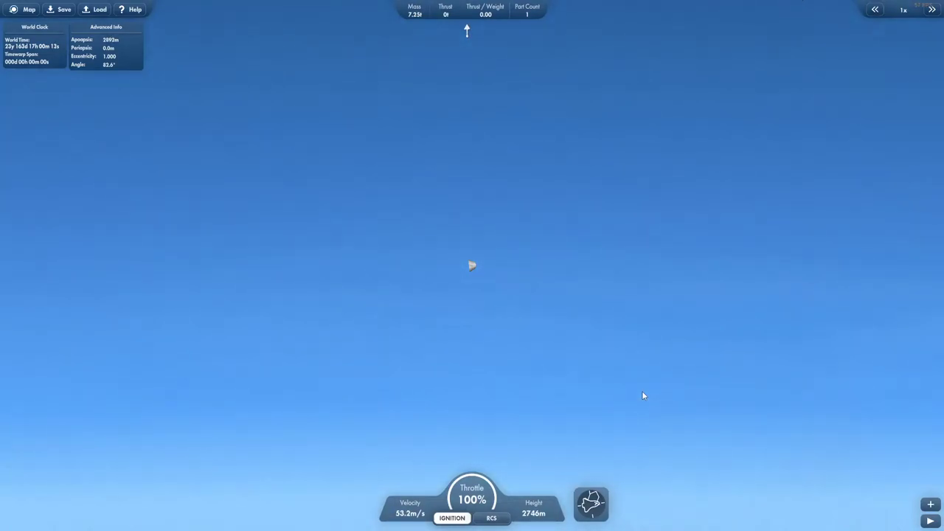
{"action": "key", "text": "Escape"}
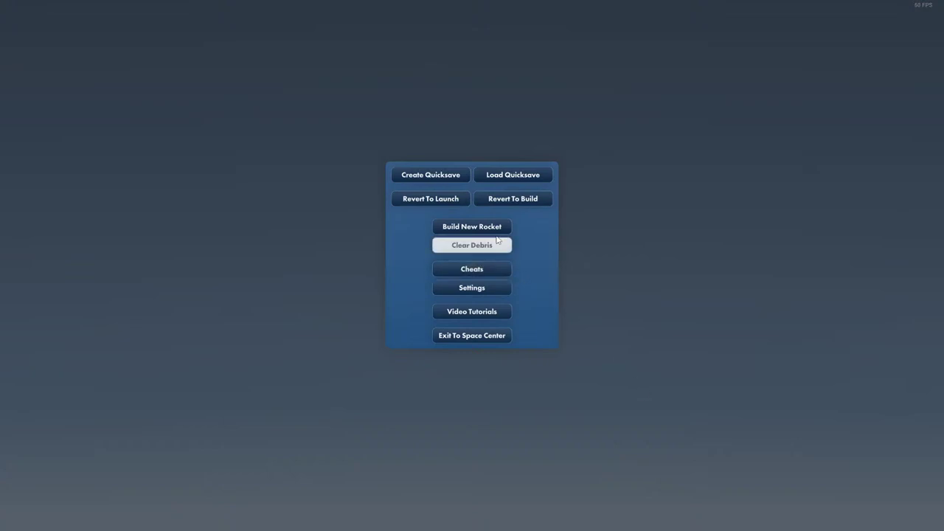
Revert to launch and refly, dropping two stages and deploying the capsule parachute, then pause.
{"action": "left_click", "coordinate": [435, 199]}
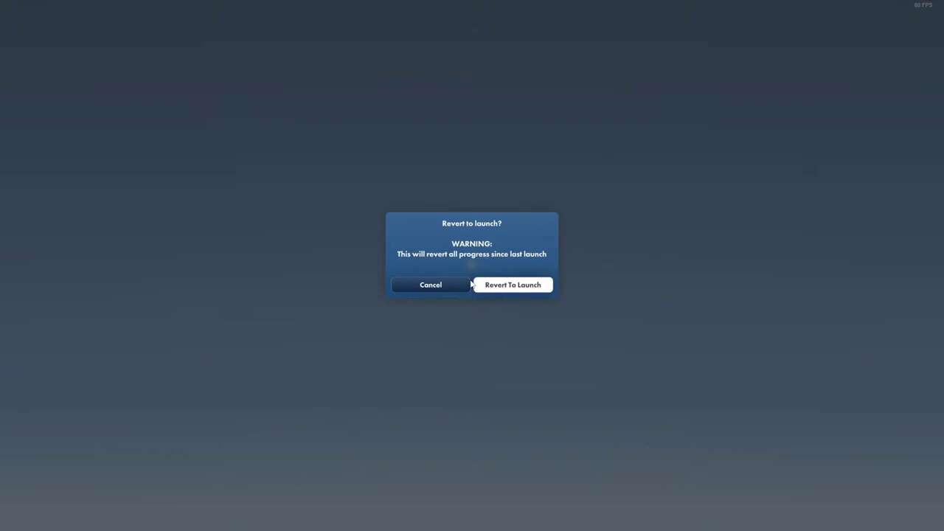
{"action": "left_click", "coordinate": [496, 290]}
{"action": "scroll", "coordinate": [499, 295], "scroll_direction": "down", "scroll_amount": 6}
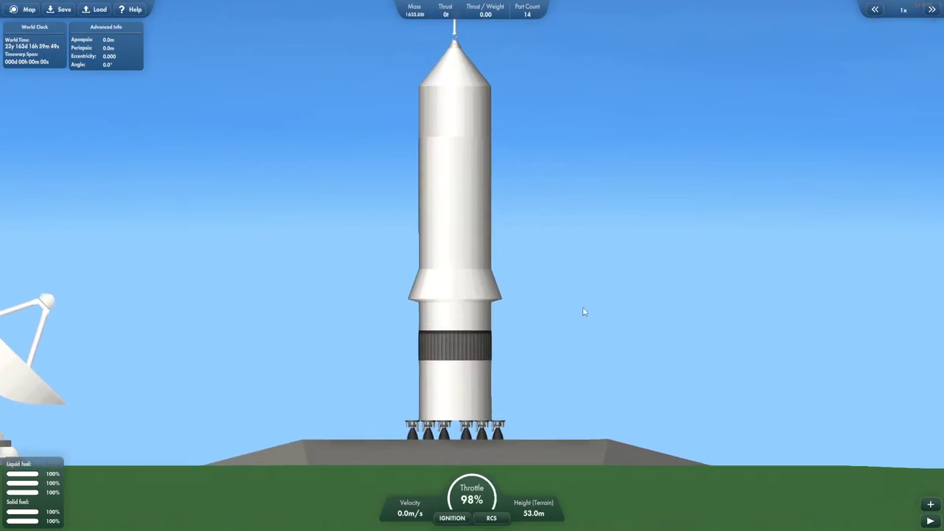
{"action": "key", "text": "space"}
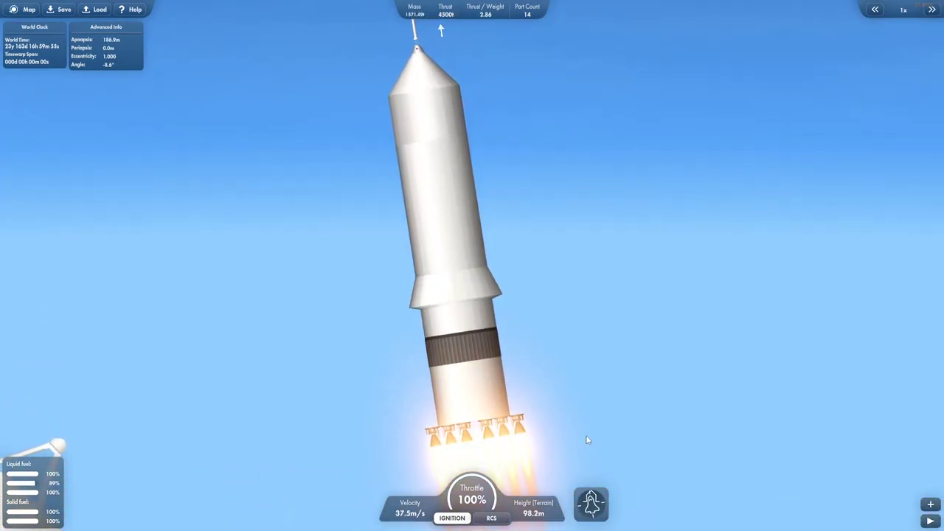
{"action": "key", "text": "d"}
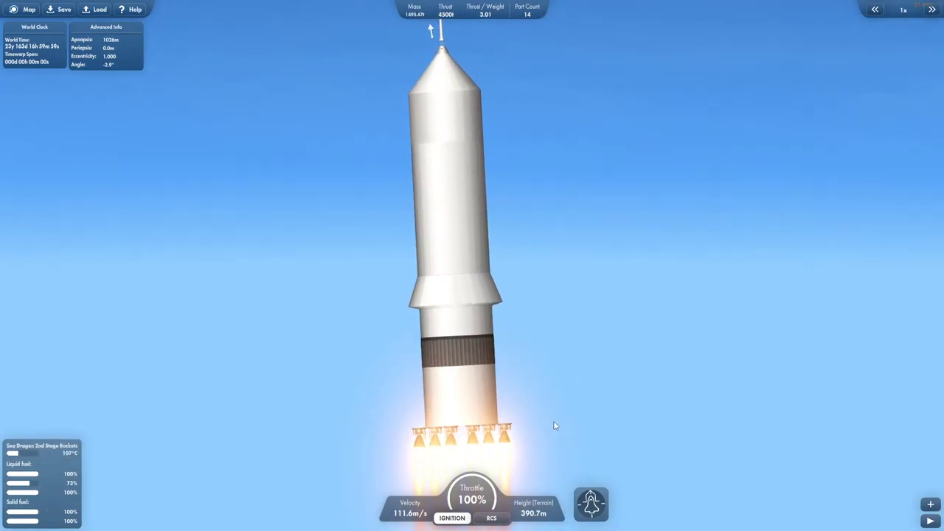
{"action": "key", "text": "ctrl"}
{"action": "key", "text": "space"}
{"action": "key", "text": "ctrl"}
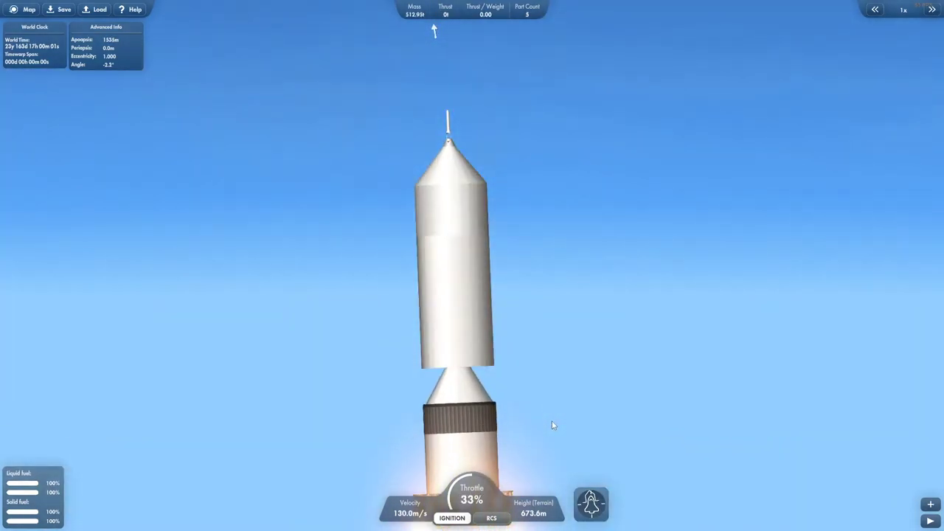
{"action": "key", "text": "space"}
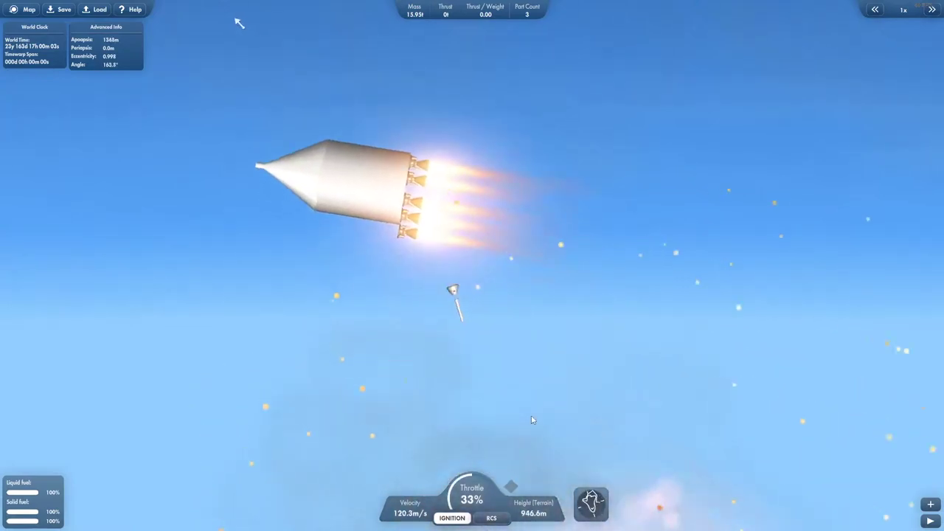
{"action": "key", "text": "space"}
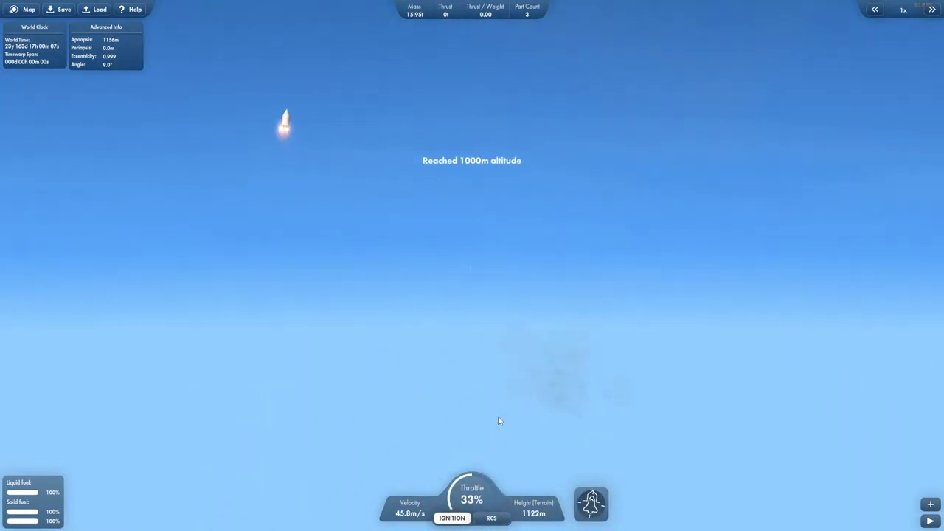
{"action": "key", "text": "space"}
{"action": "key", "text": "Escape"}
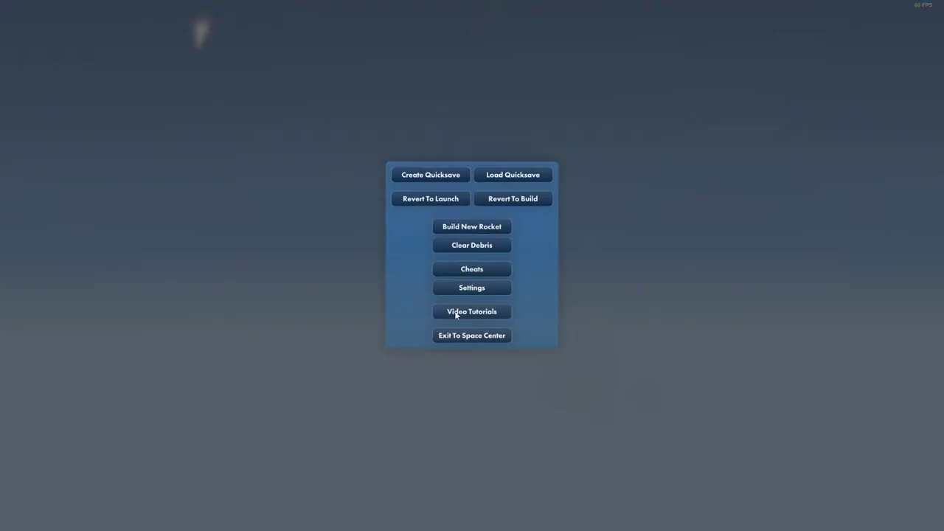
Revert to launch again, lift off, cut throttle to separate the upper stage, then raise throttle.
{"action": "left_click", "coordinate": [447, 200]}
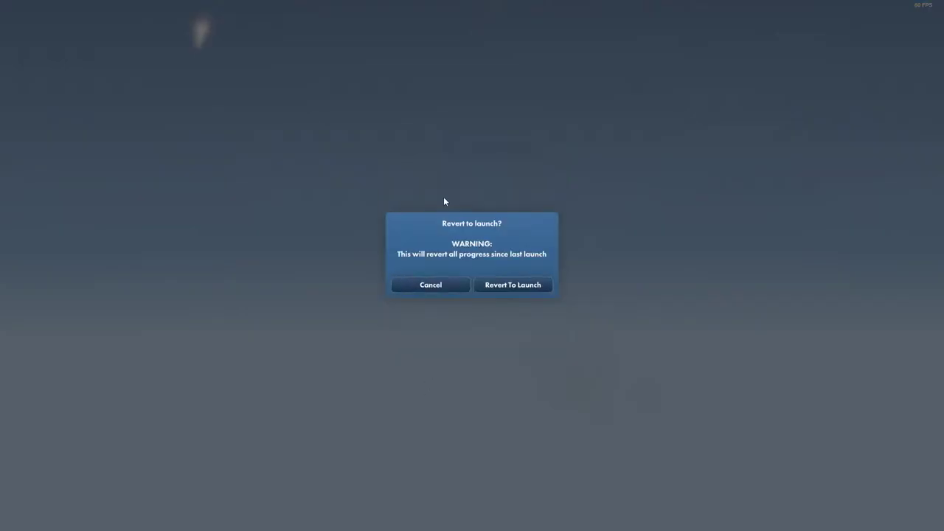
{"action": "left_click", "coordinate": [502, 286]}
{"action": "scroll", "coordinate": [502, 295], "scroll_direction": "down", "scroll_amount": 5}
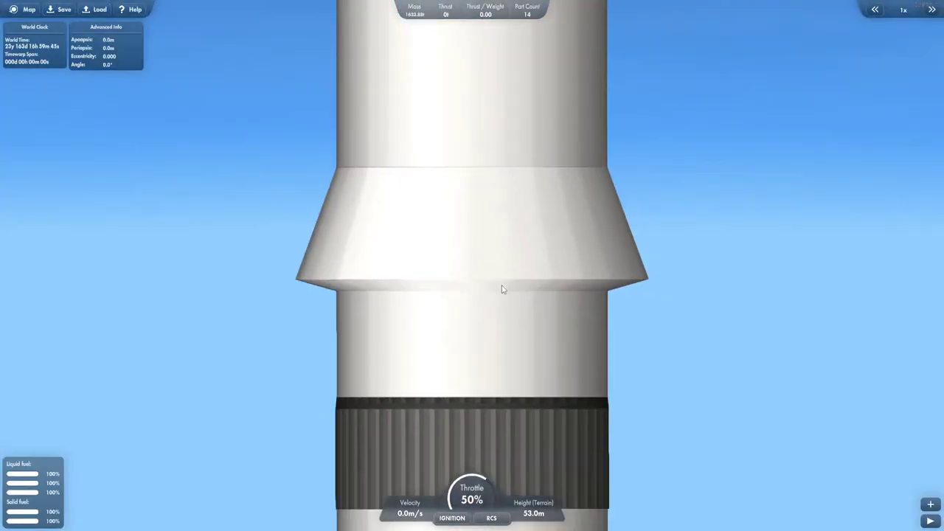
{"action": "scroll", "coordinate": [565, 318], "scroll_direction": "up", "scroll_amount": 2}
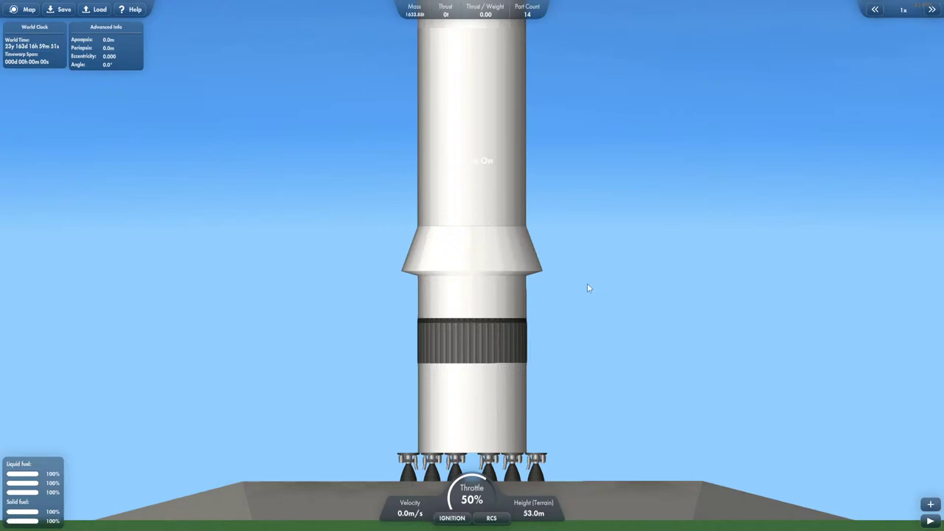
{"action": "key", "text": "space"}
{"action": "scroll", "coordinate": [555, 293], "scroll_direction": "up", "scroll_amount": 3}
{"action": "left_click_drag", "start_coordinate": [650, 327], "coordinate": [553, 183]}
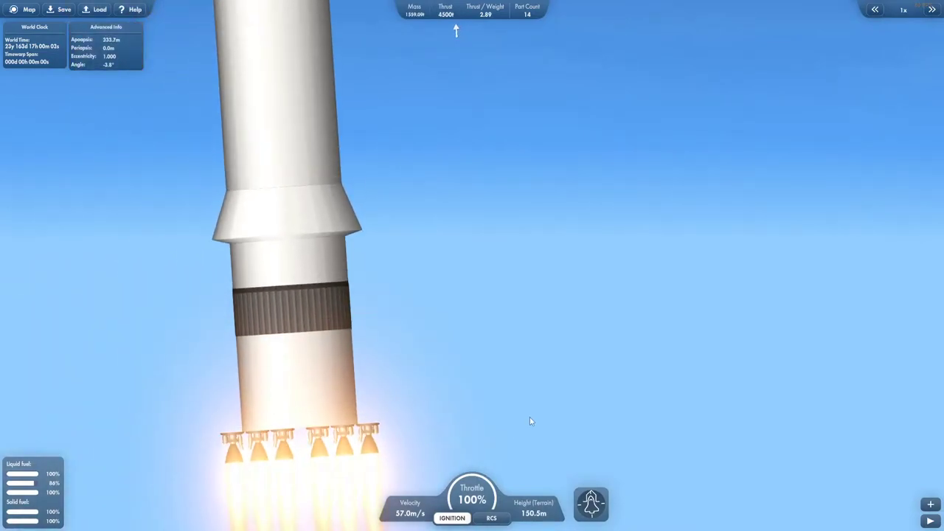
{"action": "scroll", "coordinate": [530, 422], "scroll_direction": "down", "scroll_amount": 2}
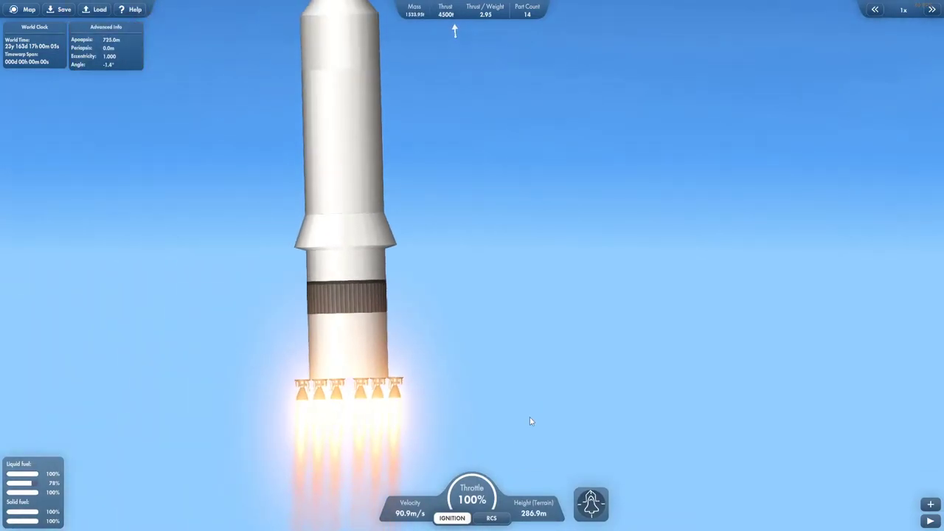
{"action": "scroll", "coordinate": [530, 421], "scroll_direction": "down", "scroll_amount": 2}
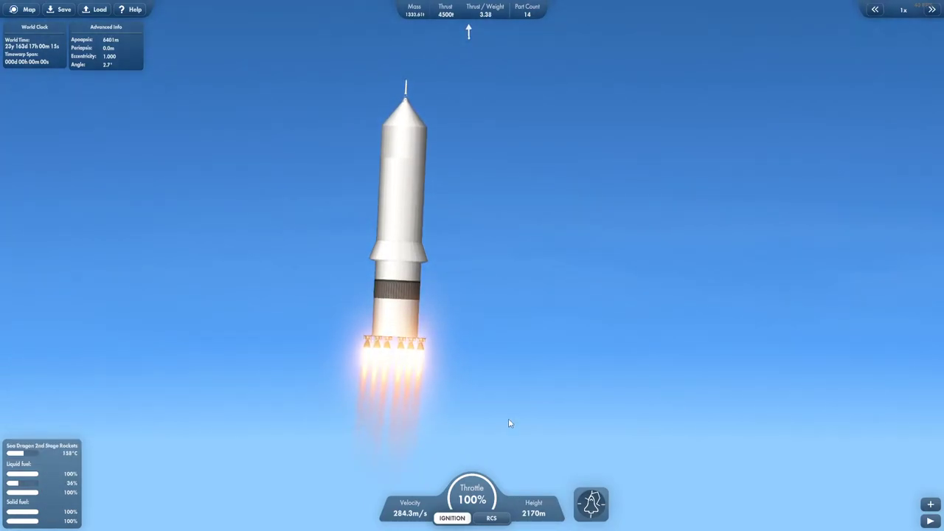
{"action": "key", "text": "x"}
{"action": "key", "text": "space"}
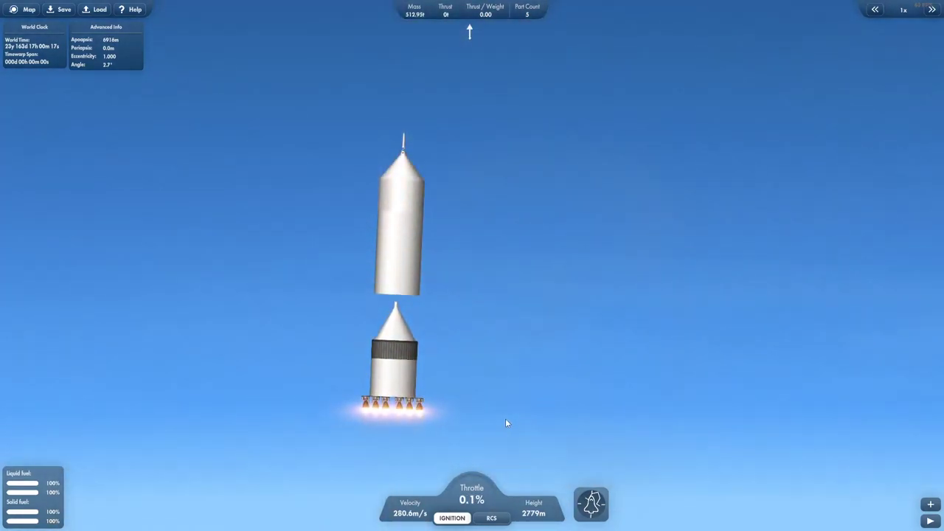
{"action": "scroll", "coordinate": [497, 417], "scroll_direction": "down", "scroll_amount": 5}
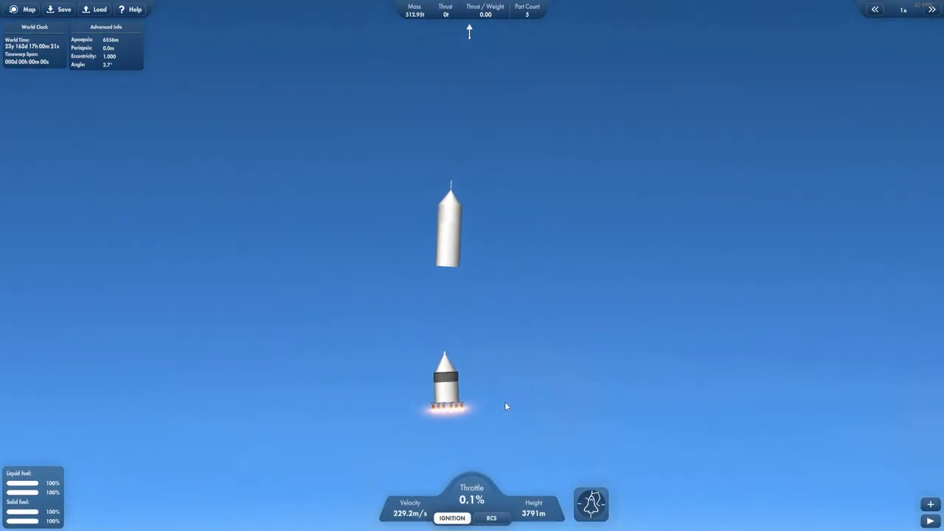
{"action": "key", "text": "shift"}
{"action": "key", "text": "shift"}
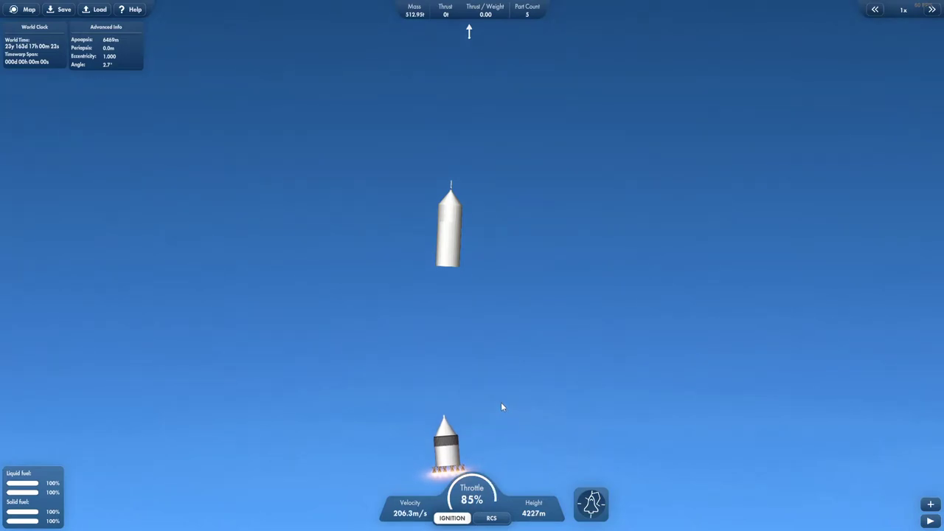
{"action": "scroll", "coordinate": [487, 407], "scroll_direction": "down", "scroll_amount": 3}
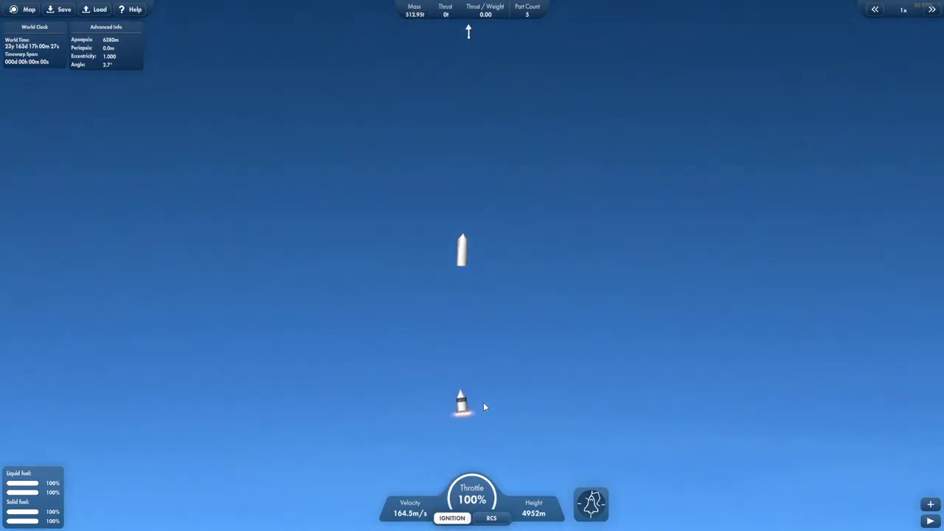
Switch control to the other stage and throttle it up to 100% until it crashes.
{"action": "left_click", "coordinate": [463, 409]}
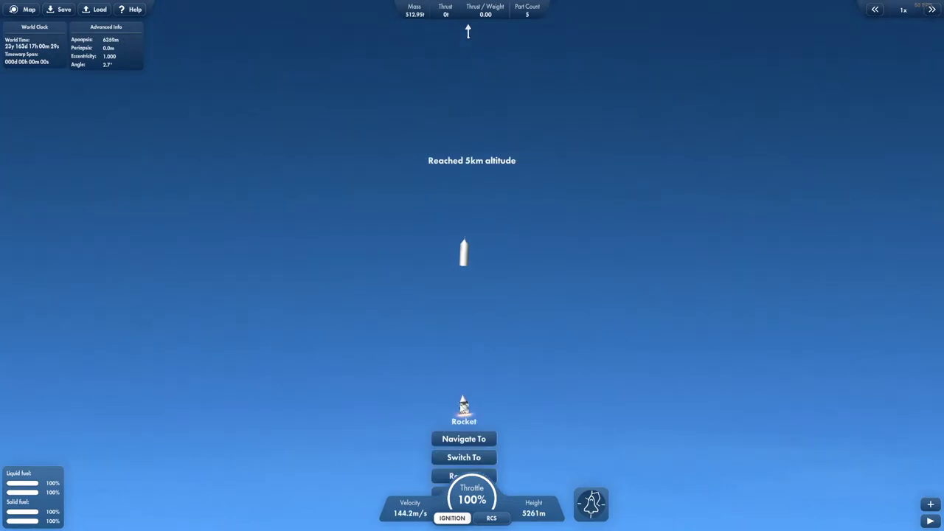
{"action": "left_click", "coordinate": [462, 417]}
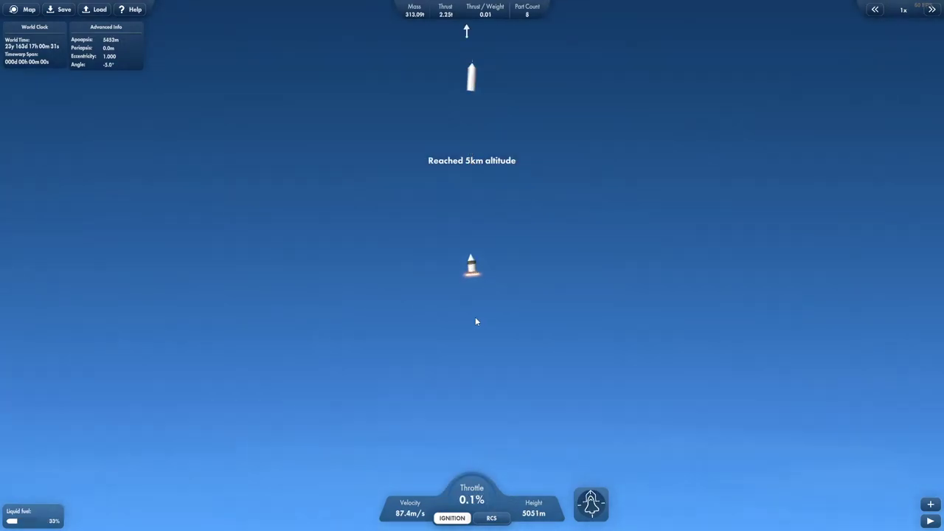
{"action": "key", "text": "w"}
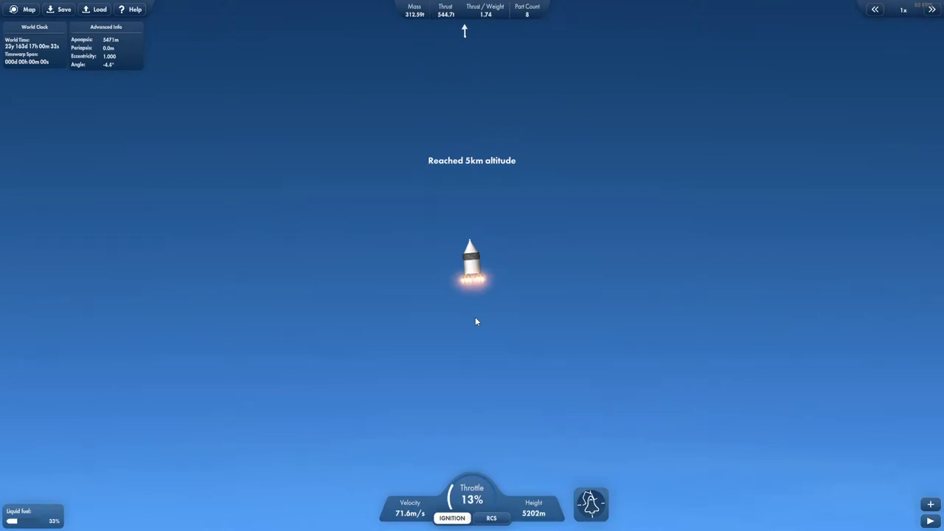
{"action": "key", "text": "w"}
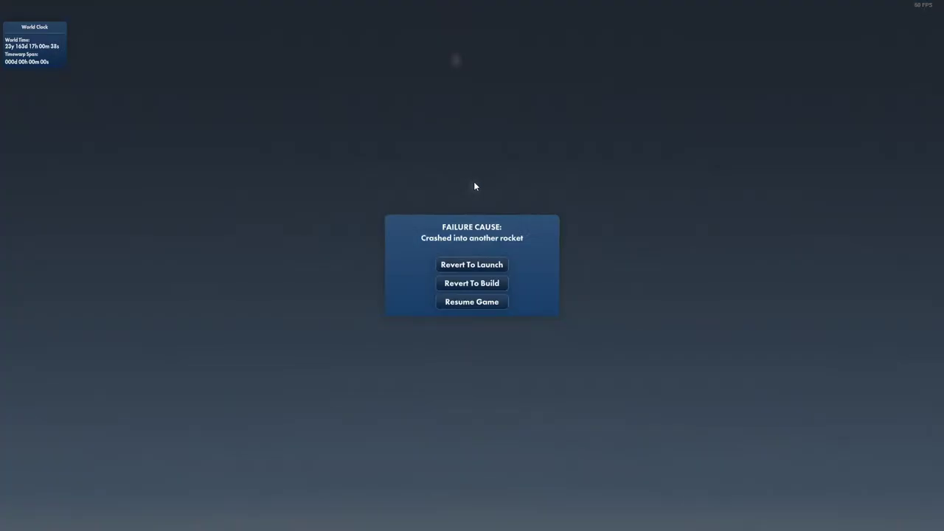
Resume after the crash report and switch control to the remaining capsule.
{"action": "left_click", "coordinate": [483, 299]}
{"action": "left_click", "coordinate": [473, 182]}
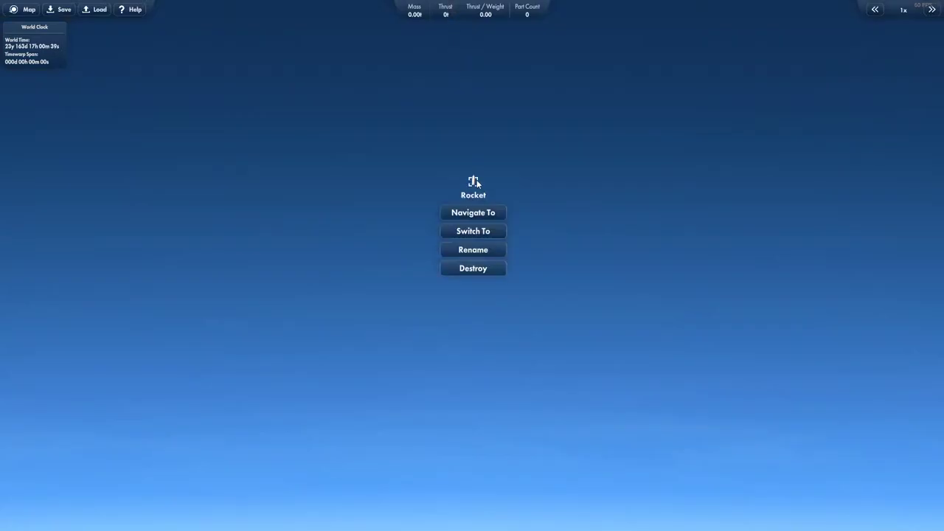
{"action": "left_click", "coordinate": [481, 228]}
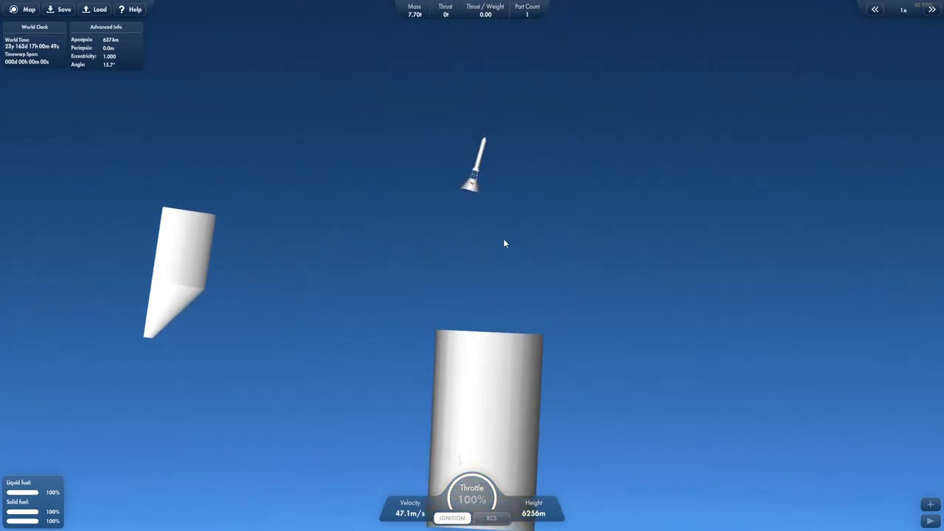
{"action": "scroll", "coordinate": [450, 219], "scroll_direction": "up", "scroll_amount": 4}
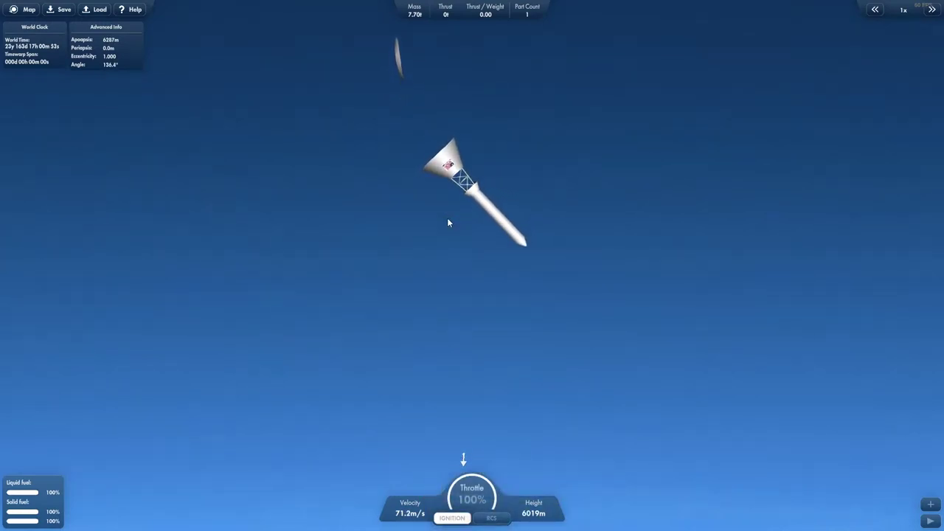
{"action": "scroll", "coordinate": [448, 223], "scroll_direction": "down", "scroll_amount": 4}
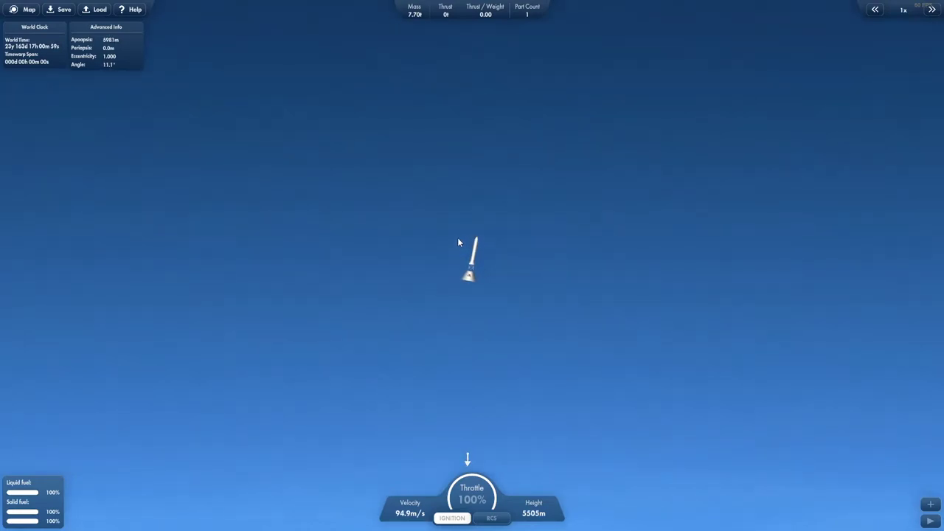
{"action": "scroll", "coordinate": [478, 281], "scroll_direction": "up", "scroll_amount": 3}
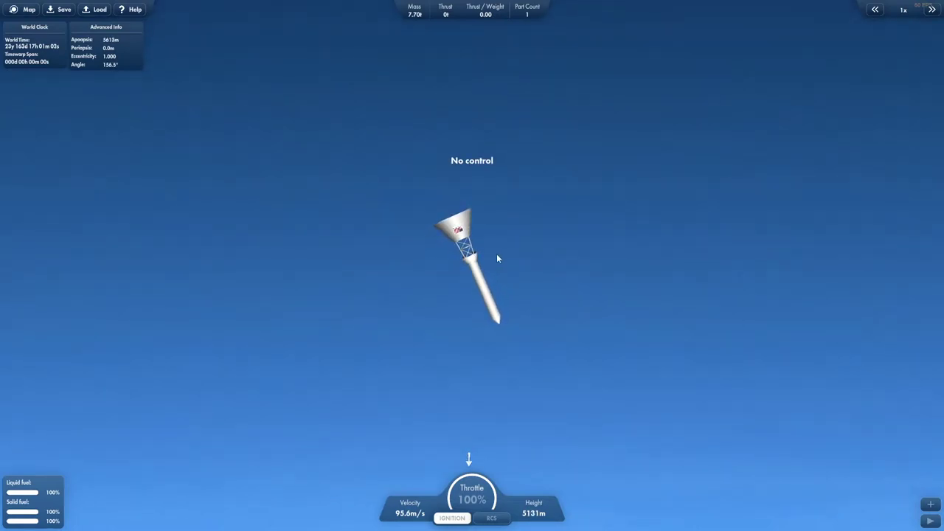
{"action": "scroll", "coordinate": [486, 251], "scroll_direction": "up", "scroll_amount": 2}
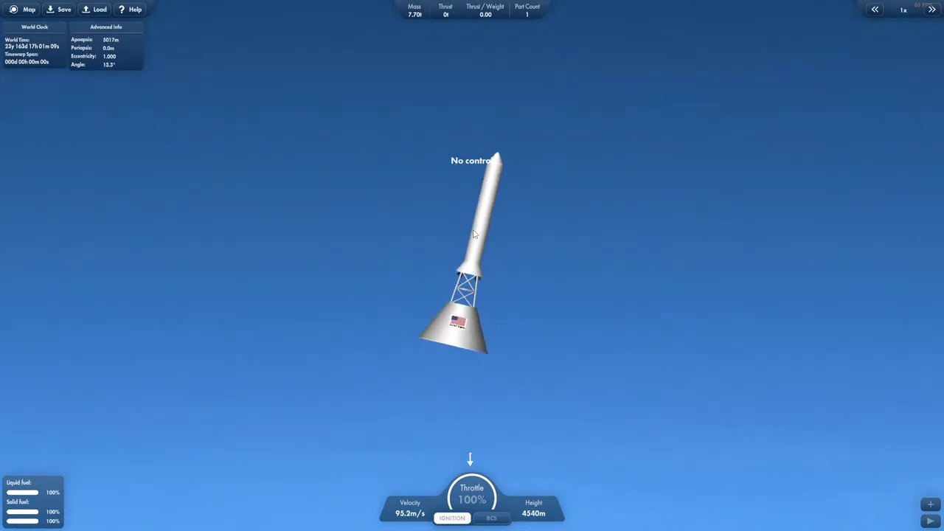
Exit to the Space Center, return to the Main Menu, and quit Spaceflight Simulator.
{"action": "key", "text": "Escape"}
{"action": "left_click", "coordinate": [483, 340]}
{"action": "key", "text": "Escape"}
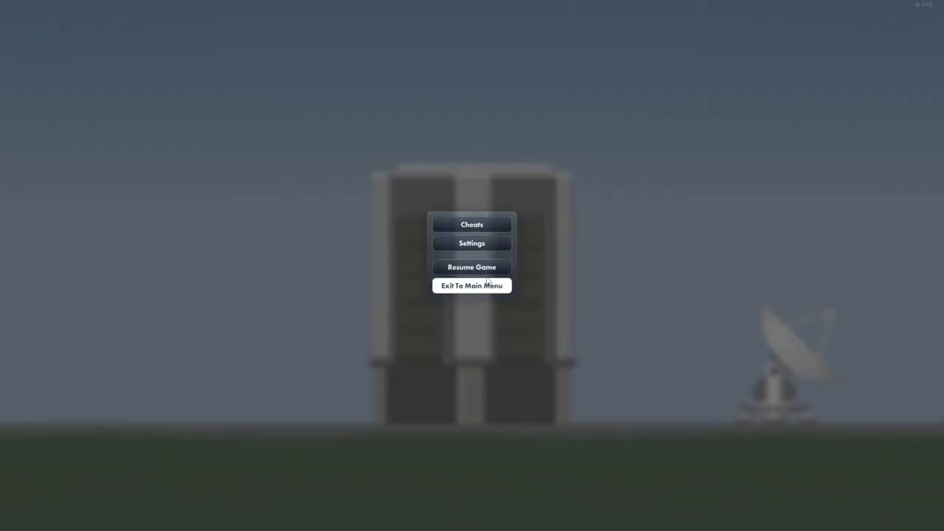
{"action": "left_click", "coordinate": [484, 282]}
{"action": "left_click", "coordinate": [472, 361]}
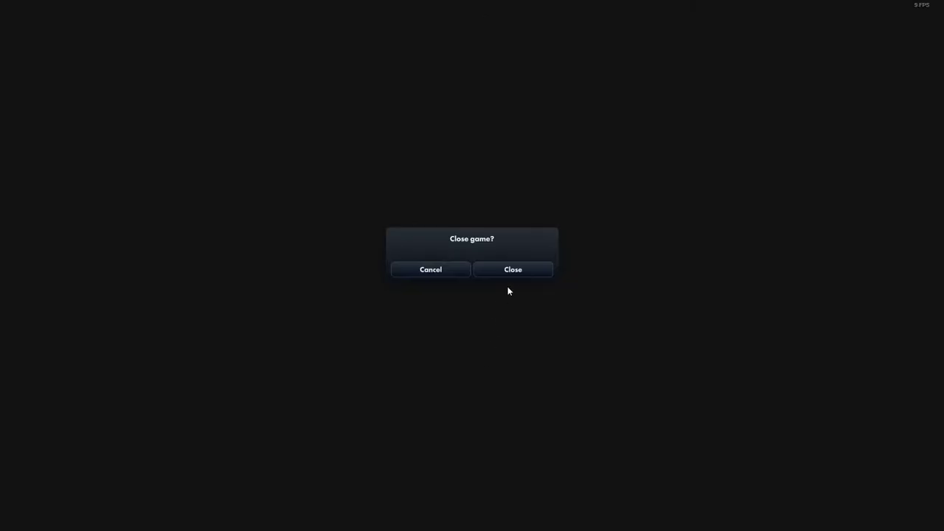
{"action": "left_click", "coordinate": [510, 270]}
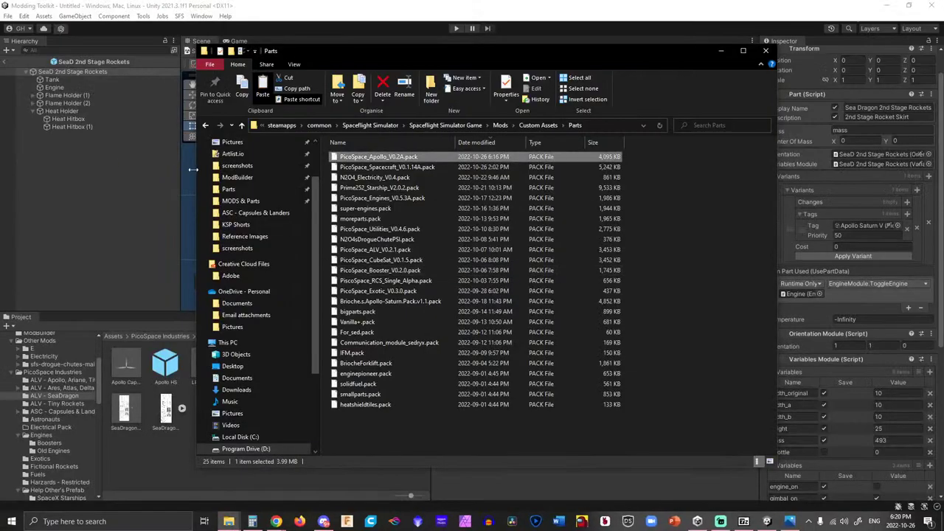
Return to Unity and inspect the Heat Holder and its two Heat Hitbox objects.
{"action": "left_click", "coordinate": [189, 169]}
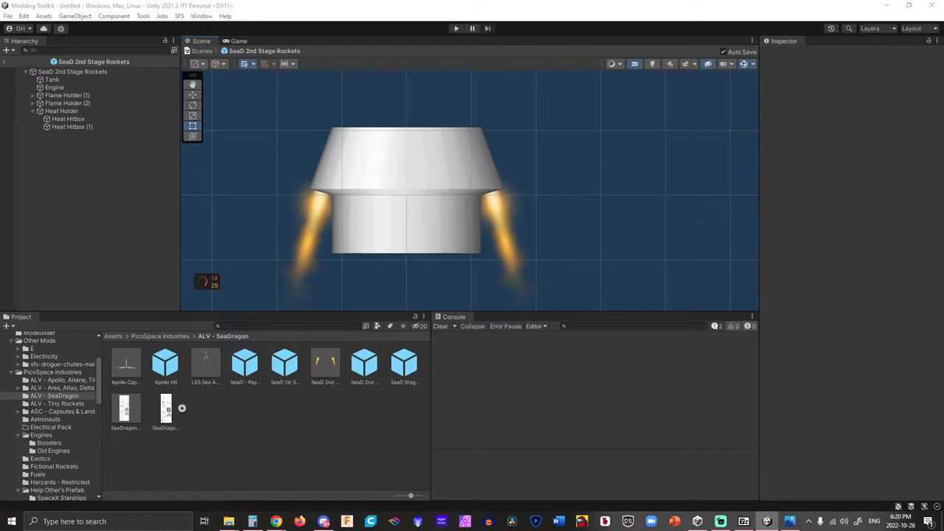
{"action": "scroll", "coordinate": [286, 210], "scroll_direction": "up", "scroll_amount": 4}
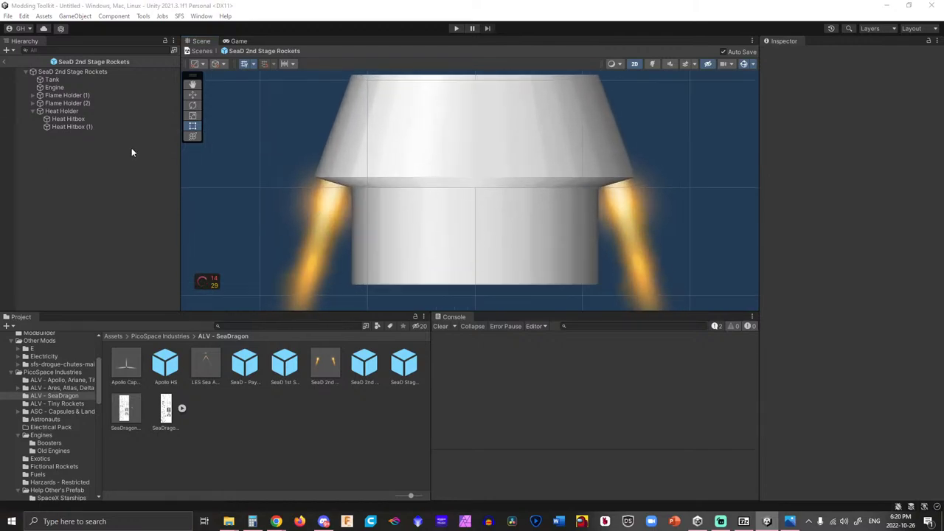
{"action": "left_click", "coordinate": [63, 120]}
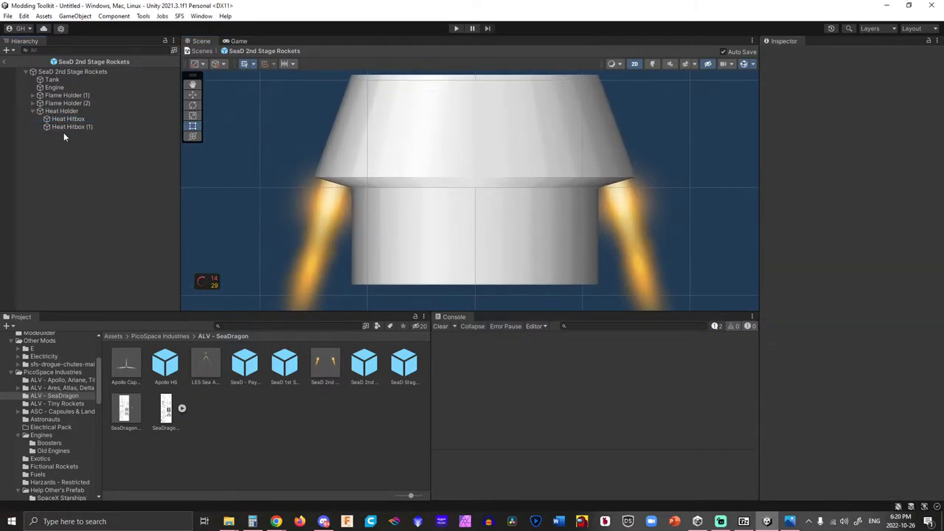
{"action": "left_click", "coordinate": [64, 127]}
{"action": "left_click", "coordinate": [63, 119]}
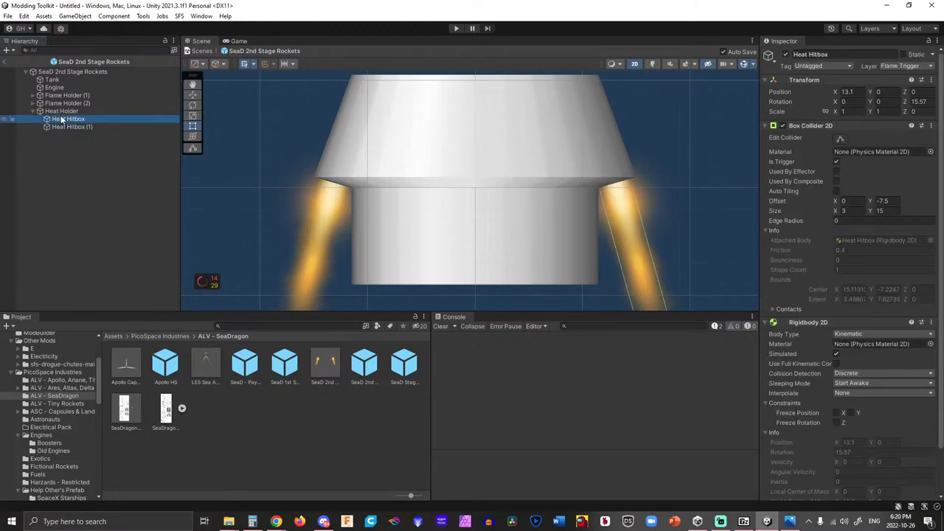
{"action": "left_click", "coordinate": [62, 127]}
{"action": "left_click", "coordinate": [62, 119]}
{"action": "left_click", "coordinate": [63, 111]}
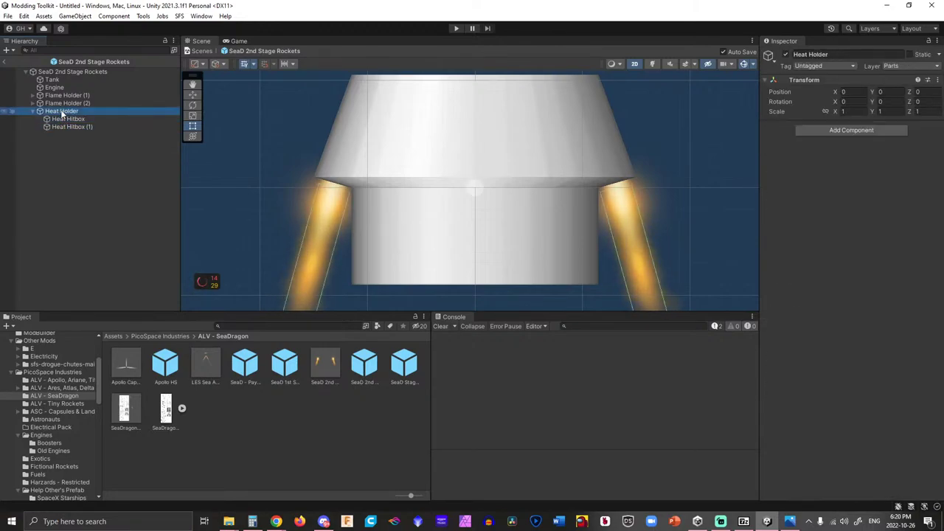
{"action": "left_click", "coordinate": [64, 120]}
Put Heat Holder and its Heat Hitbox children on the Default layer.
{"action": "left_click", "coordinate": [62, 111]}
{"action": "left_click", "coordinate": [905, 66]}
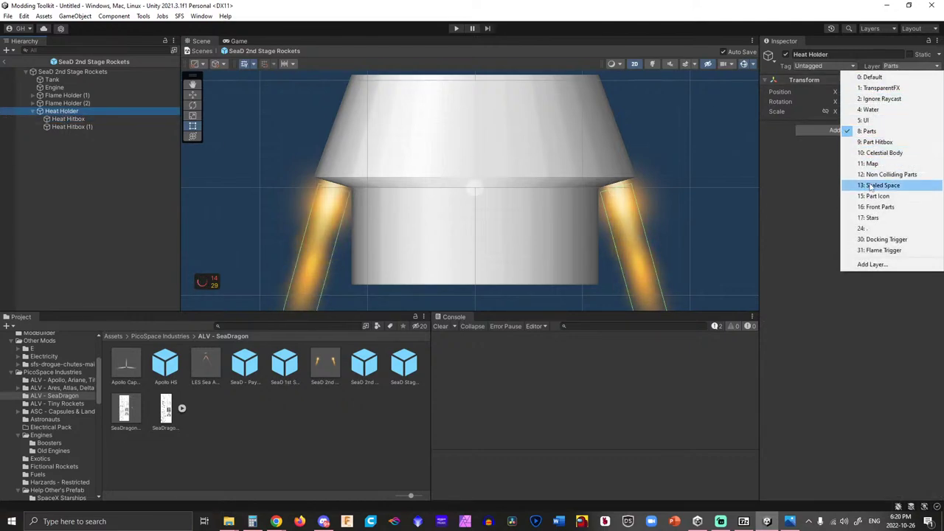
{"action": "left_click", "coordinate": [883, 77]}
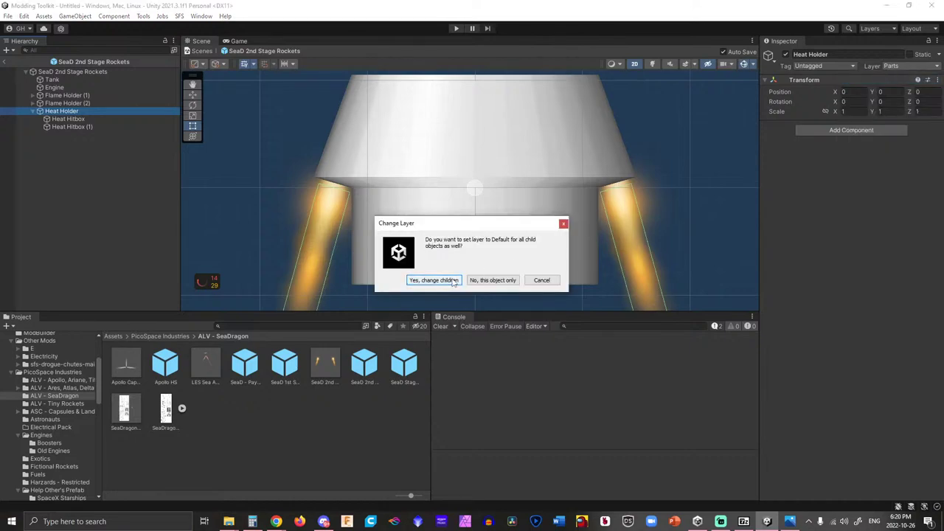
{"action": "left_click", "coordinate": [494, 281]}
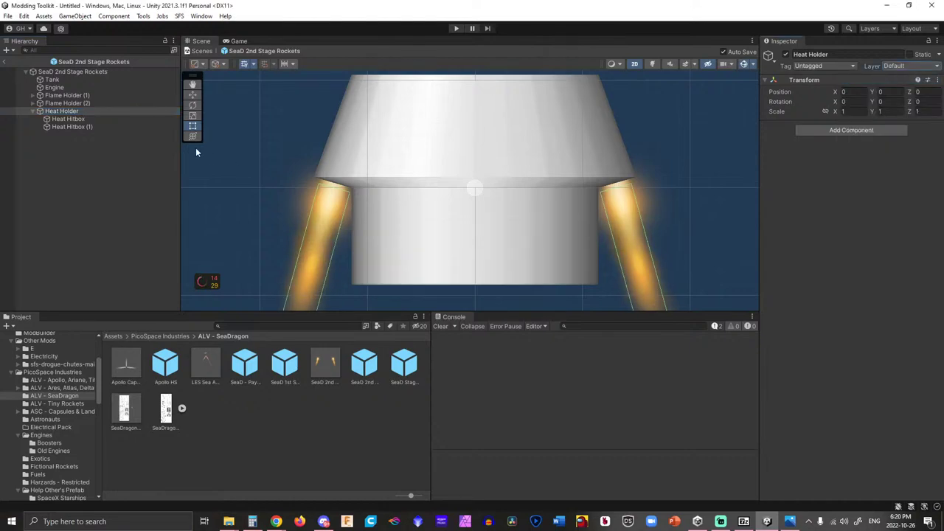
{"action": "left_click", "coordinate": [96, 120]}
{"action": "left_click", "coordinate": [93, 139]}
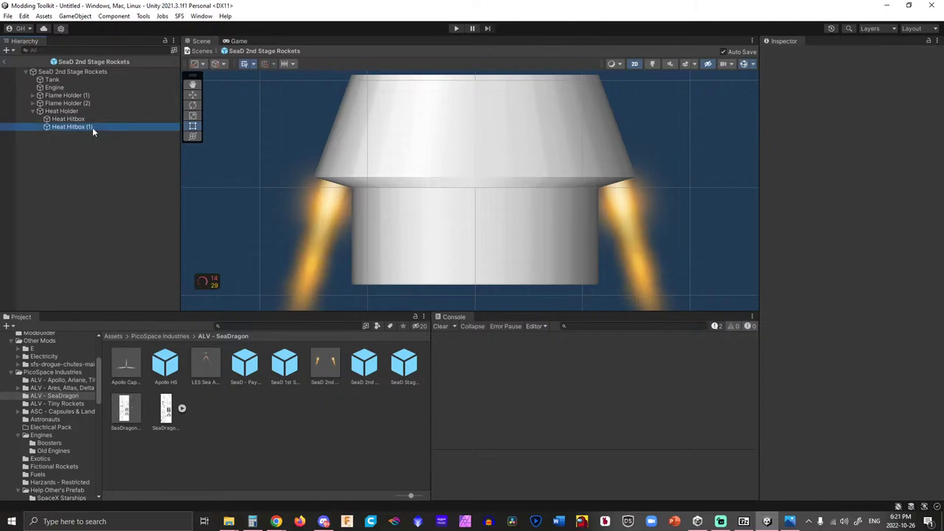
{"action": "left_click", "coordinate": [93, 120]}
{"action": "left_click", "coordinate": [251, 148]}
{"action": "scroll", "coordinate": [270, 149], "scroll_direction": "down", "scroll_amount": 3}
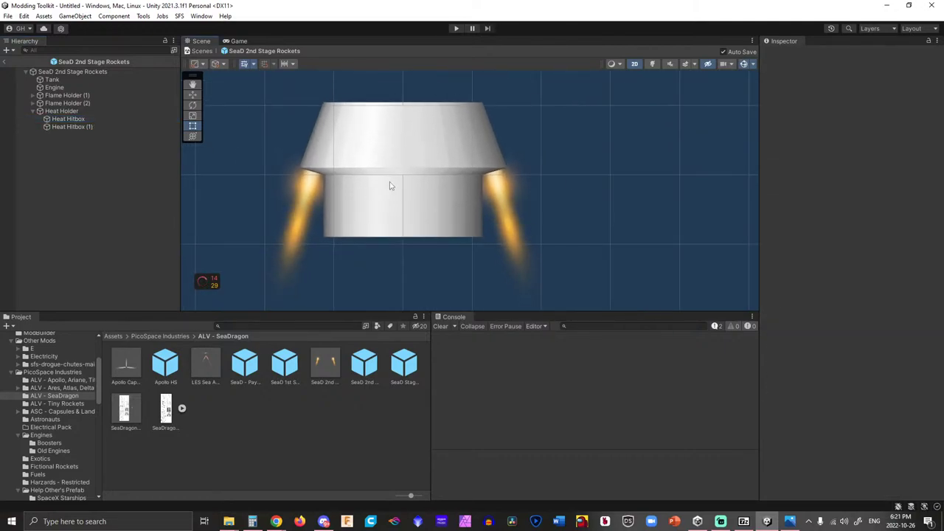
{"action": "scroll", "coordinate": [428, 146], "scroll_direction": "up", "scroll_amount": 4}
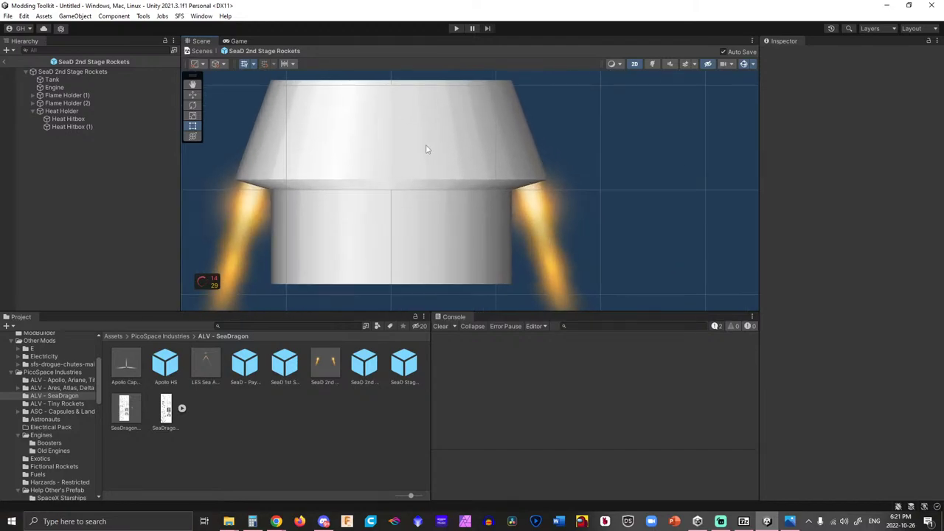
Add a new animation element to Flame Holder (1)'s Move Module and set its type to Active.
{"action": "left_click", "coordinate": [82, 95]}
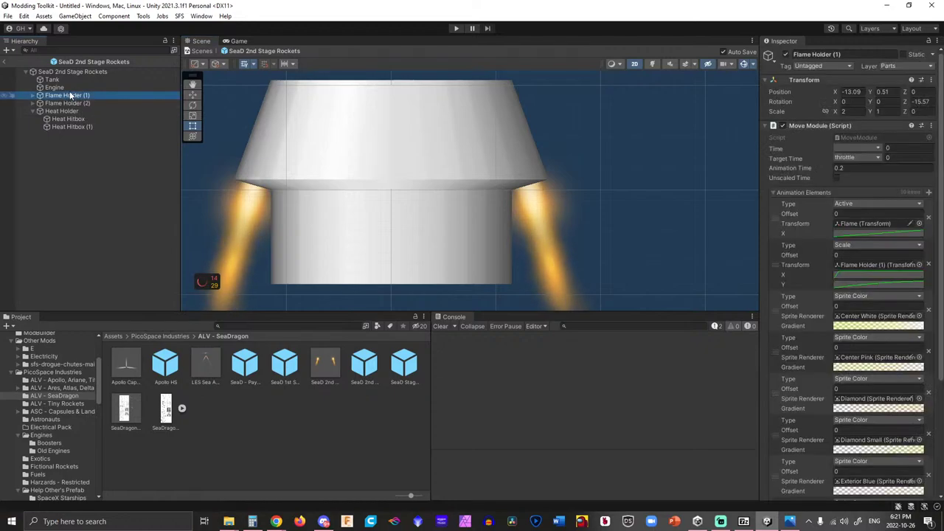
{"action": "scroll", "coordinate": [896, 222], "scroll_direction": "down", "scroll_amount": 5}
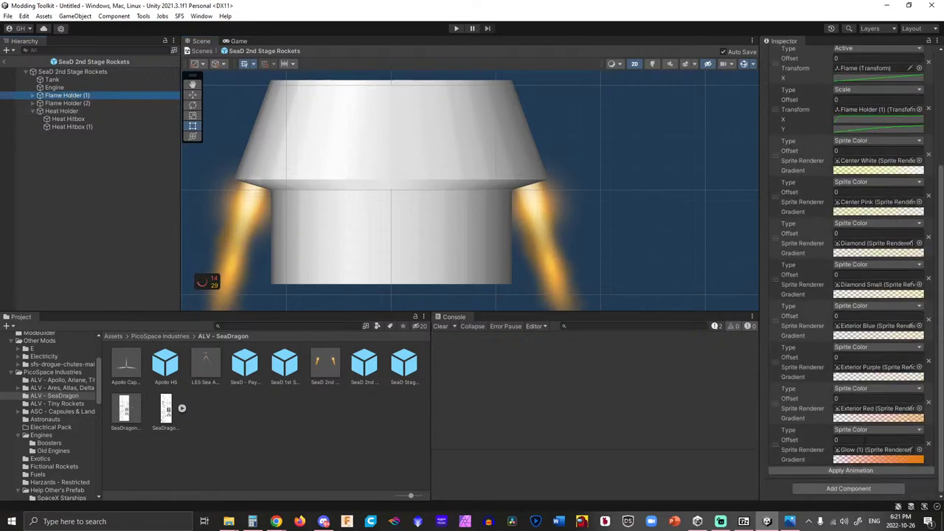
{"action": "scroll", "coordinate": [891, 310], "scroll_direction": "up", "scroll_amount": 5}
{"action": "left_click", "coordinate": [891, 196]}
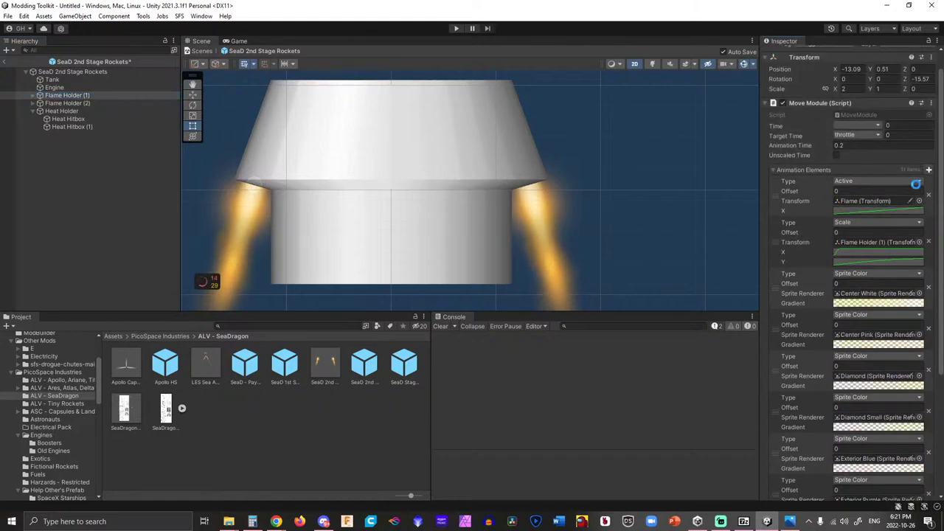
{"action": "scroll", "coordinate": [901, 209], "scroll_direction": "down", "scroll_amount": 5}
{"action": "scroll", "coordinate": [900, 208], "scroll_direction": "down", "scroll_amount": 2}
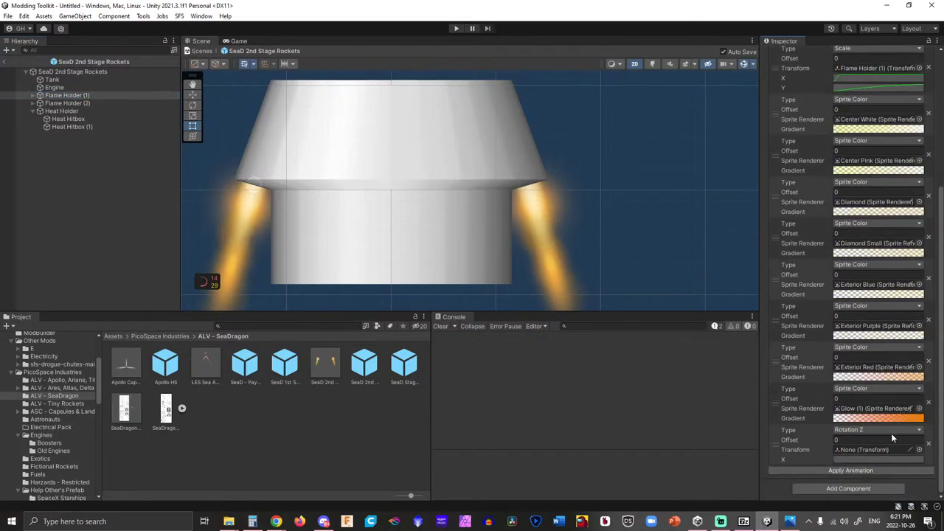
{"action": "left_click", "coordinate": [889, 430]}
{"action": "left_click", "coordinate": [860, 466]}
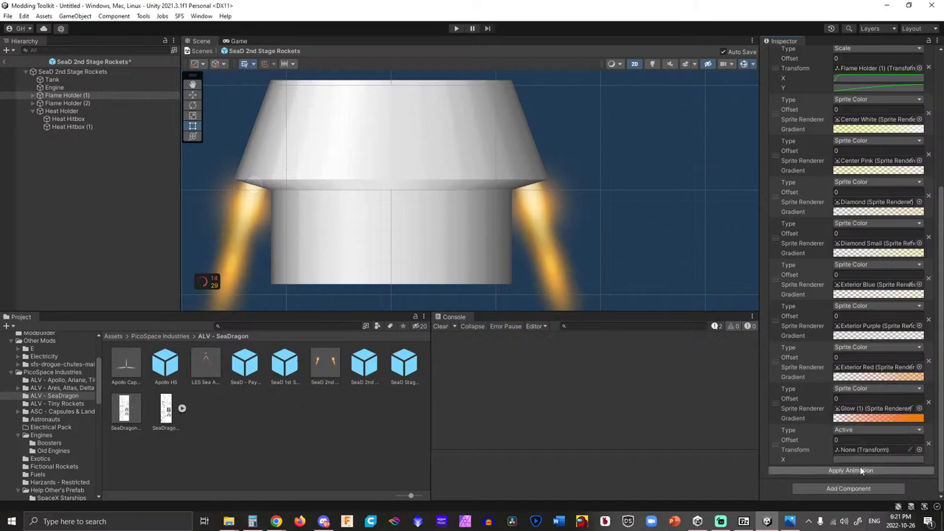
Set the new element's Transform to Heat Holder and give it a linear curve.
{"action": "left_click", "coordinate": [919, 449]}
{"action": "type", "text": "het"}
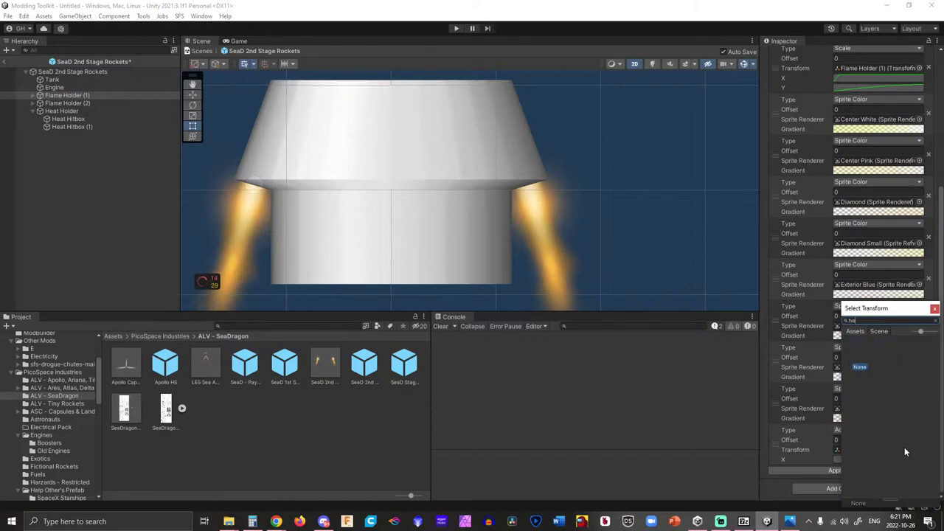
{"action": "key", "text": "BackSpace"}
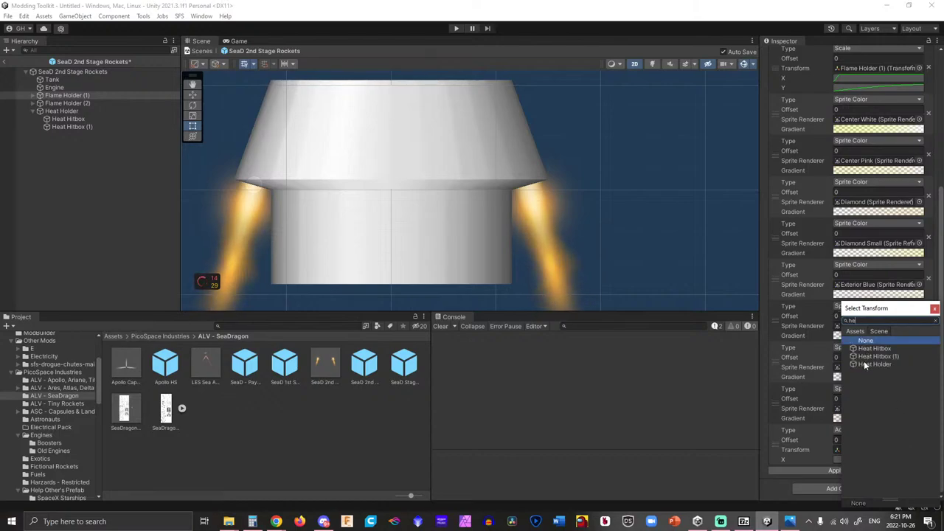
{"action": "left_click", "coordinate": [859, 366]}
{"action": "key", "text": "Return"}
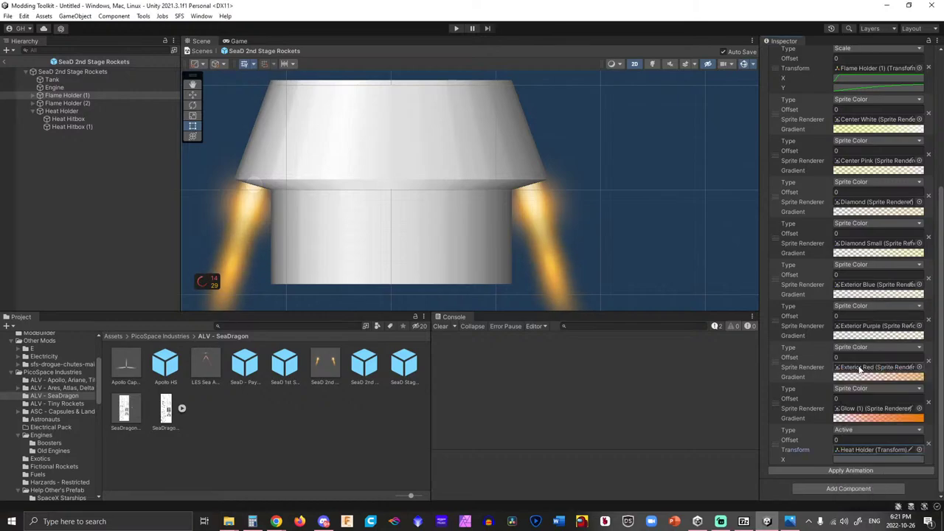
{"action": "left_click", "coordinate": [870, 458]}
{"action": "left_click", "coordinate": [838, 497]}
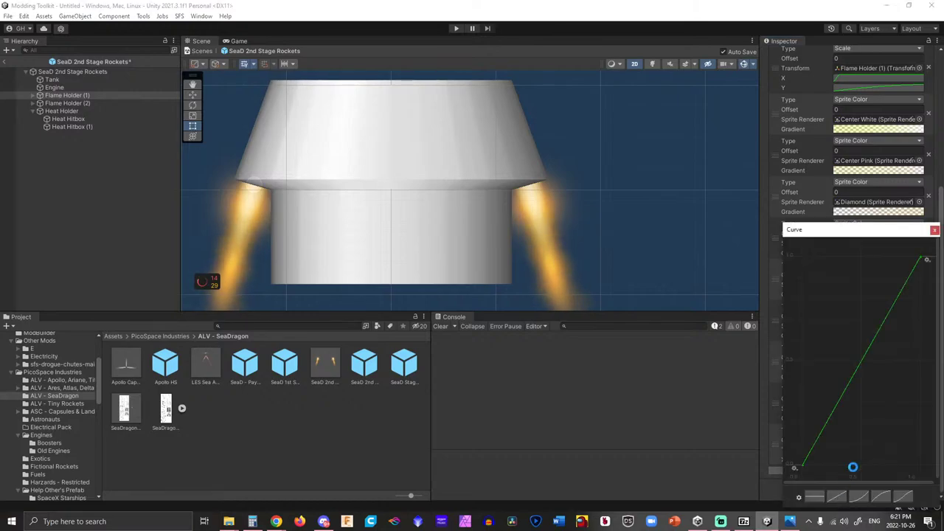
{"action": "left_click", "coordinate": [934, 231]}
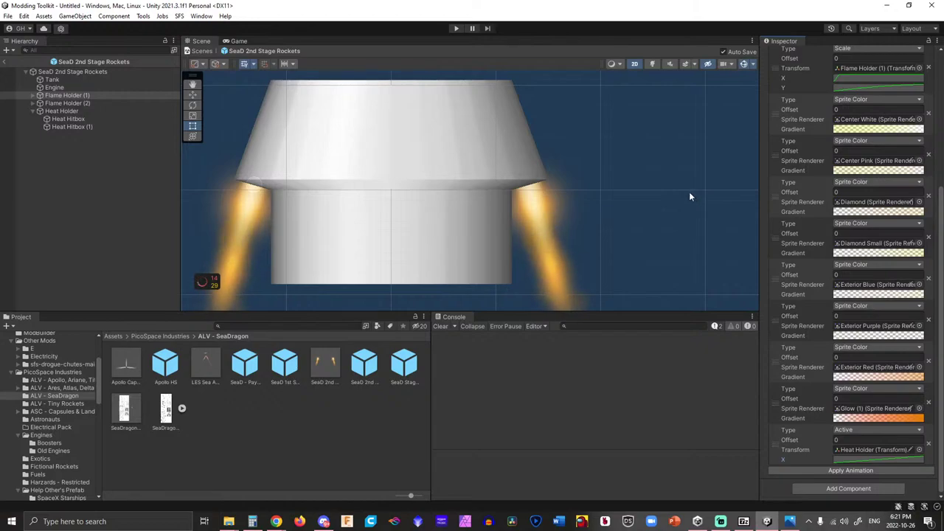
Shift the Scene view, recheck Flame Holder (1)'s settings, then deselect it.
{"action": "left_click", "coordinate": [671, 194]}
{"action": "scroll", "coordinate": [671, 194], "scroll_direction": "down", "scroll_amount": 3}
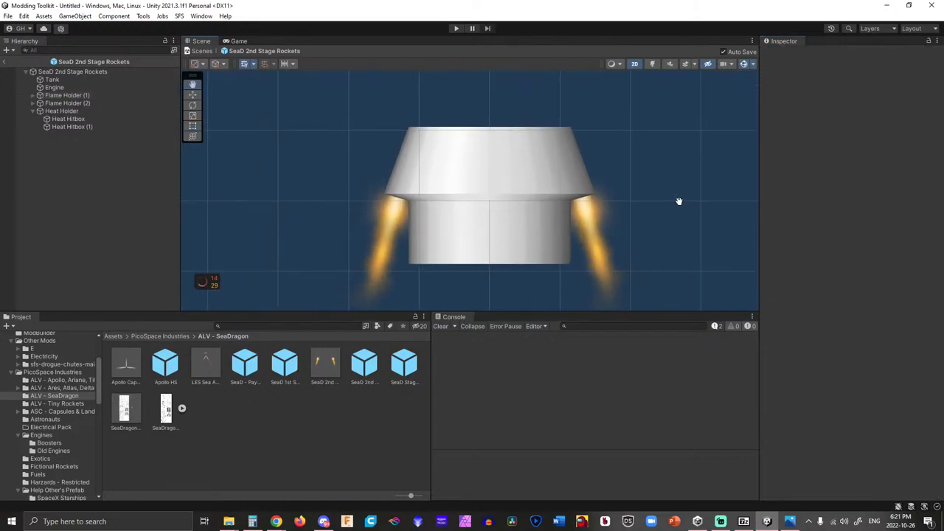
{"action": "scroll", "coordinate": [679, 203], "scroll_direction": "up", "scroll_amount": 2}
{"action": "middle_click_drag", "start_coordinate": [628, 218], "coordinate": [632, 188]}
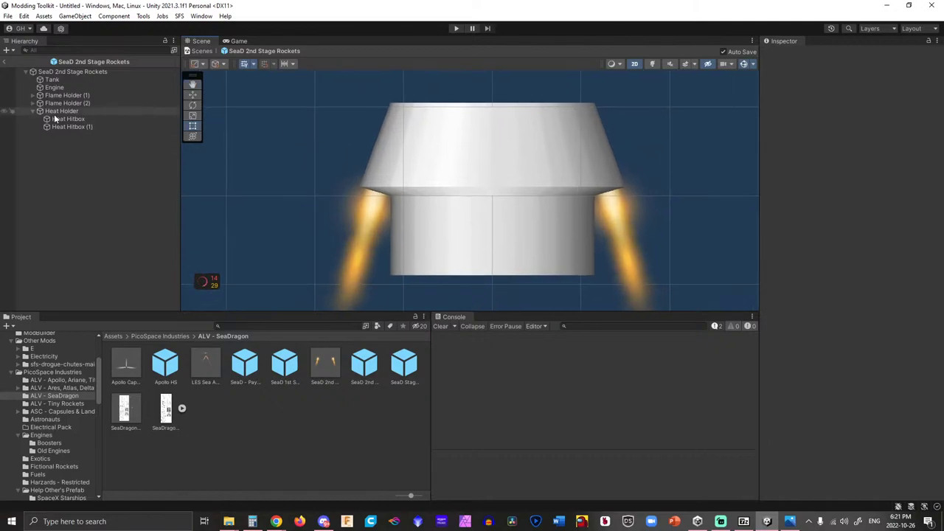
{"action": "left_click", "coordinate": [66, 96]}
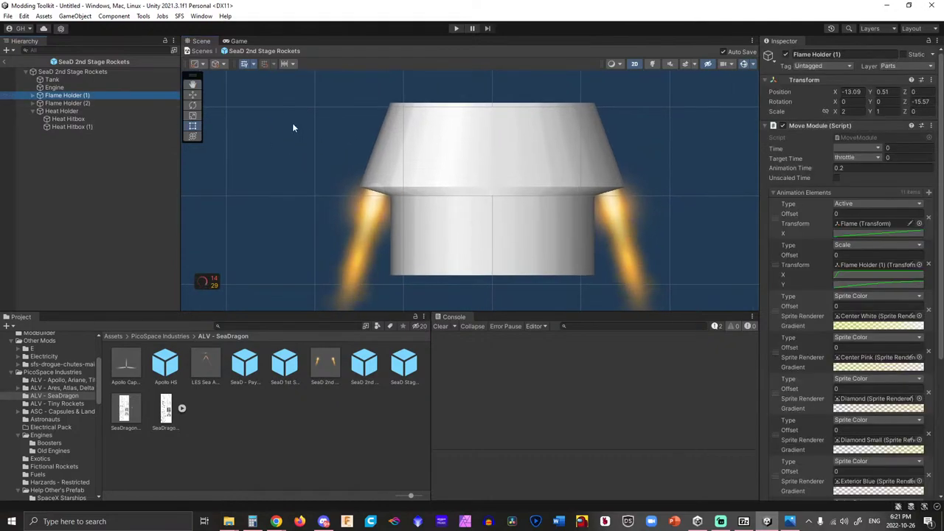
{"action": "scroll", "coordinate": [801, 283], "scroll_direction": "down", "scroll_amount": 5}
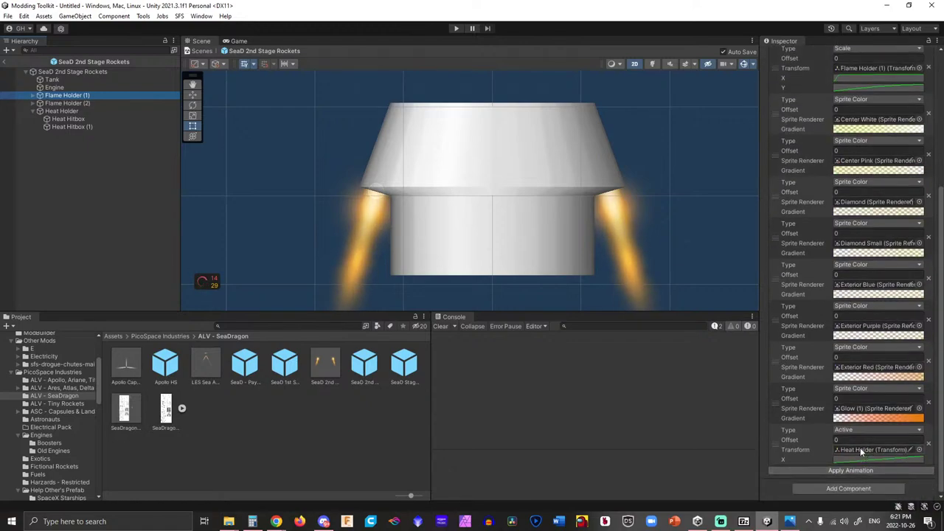
{"action": "left_click", "coordinate": [298, 124]}
{"action": "scroll", "coordinate": [293, 121], "scroll_direction": "down", "scroll_amount": 1}
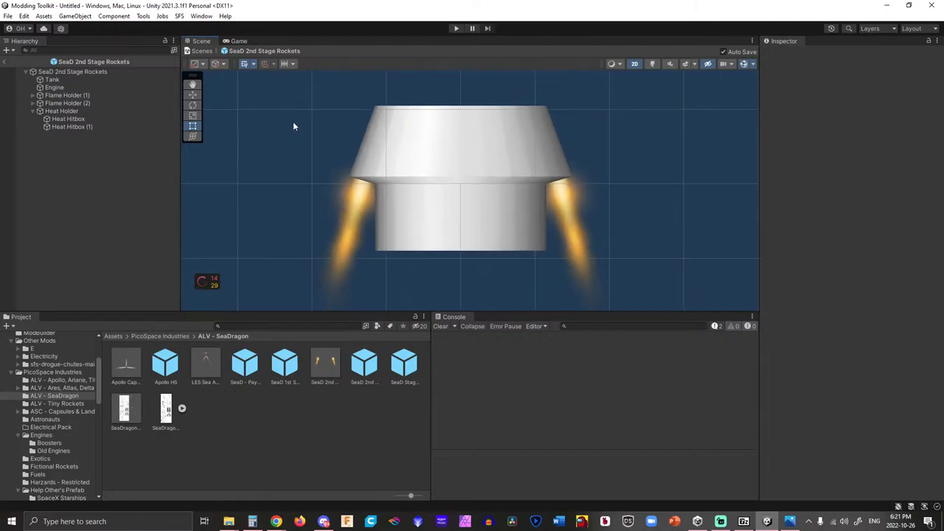
{"action": "scroll", "coordinate": [293, 121], "scroll_direction": "up", "scroll_amount": 3}
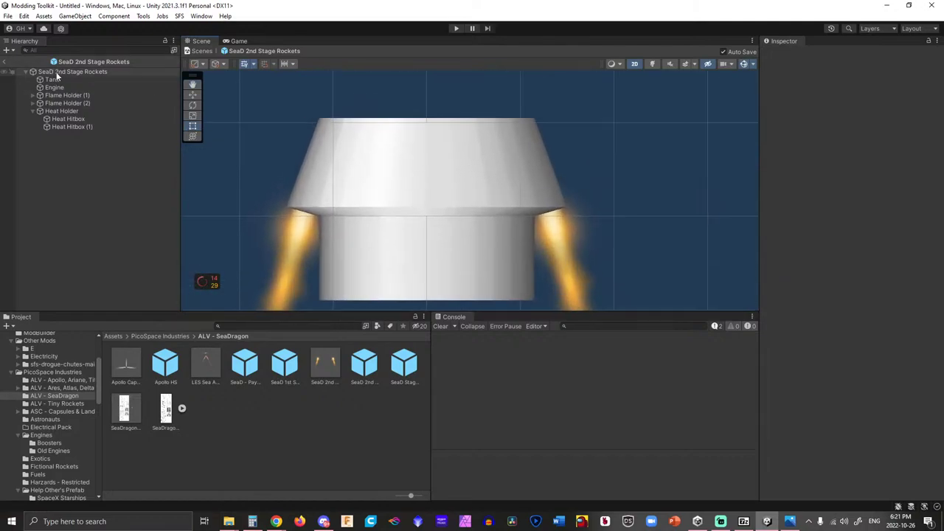
Review the Engine's 6014 thrust, 200 ISP, Thrust Position and Flow Rate settings unchanged.
{"action": "left_click", "coordinate": [57, 87]}
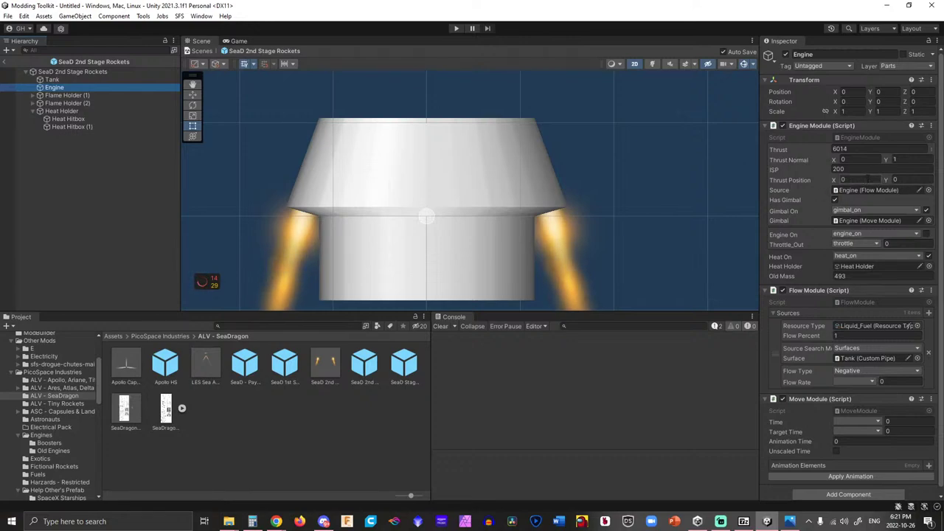
{"action": "left_click", "coordinate": [865, 149]}
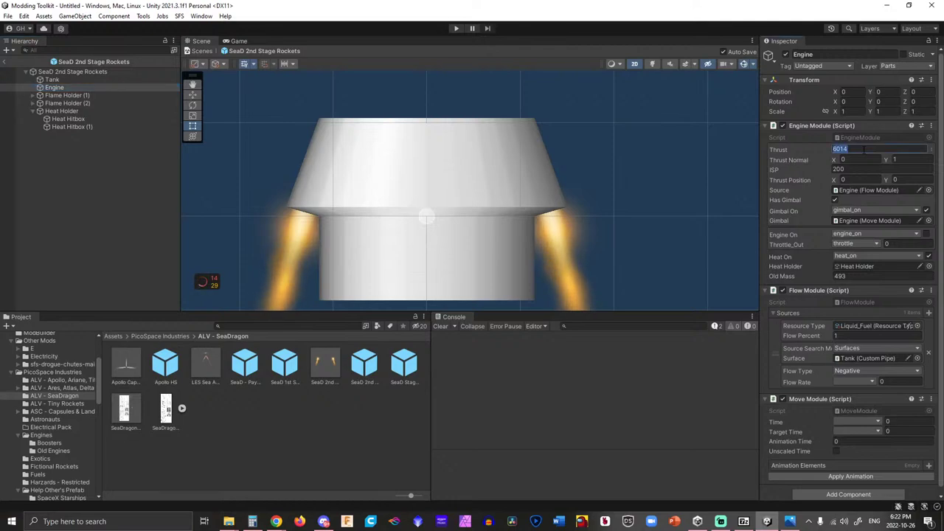
{"action": "left_click", "coordinate": [855, 170]}
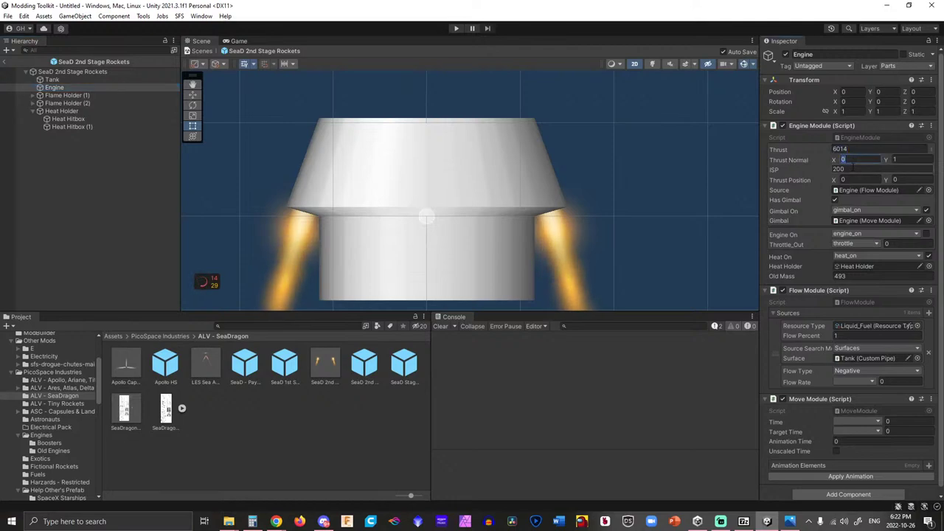
{"action": "left_click", "coordinate": [858, 179]}
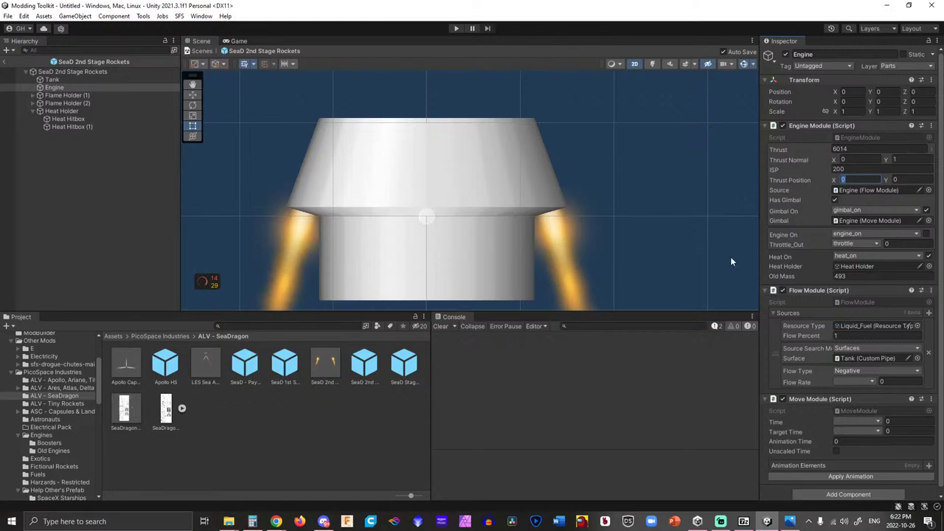
{"action": "left_click", "coordinate": [865, 382]}
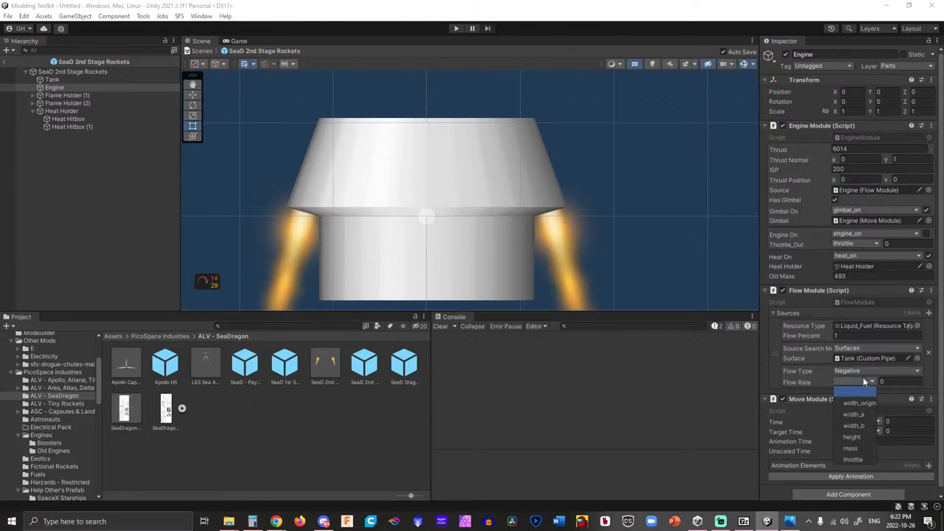
{"action": "left_click", "coordinate": [864, 380]}
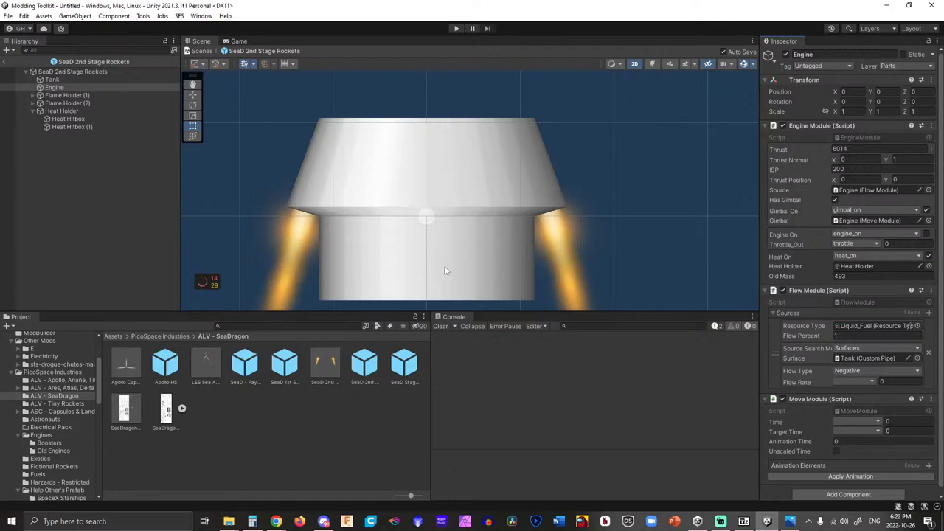
Open the Engine Grooty prefab from the Engines folder and copy its Torque Module component.
{"action": "left_click", "coordinate": [40, 436]}
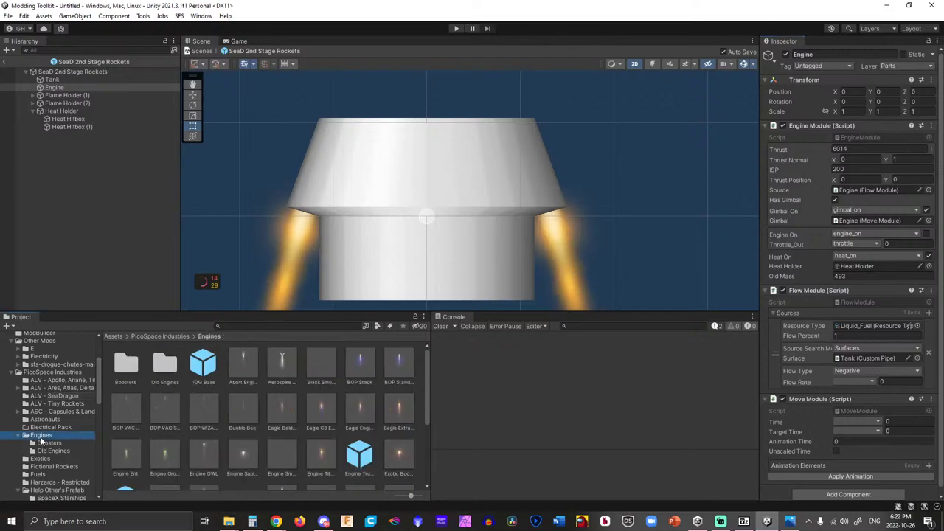
{"action": "double_click", "coordinate": [169, 452]}
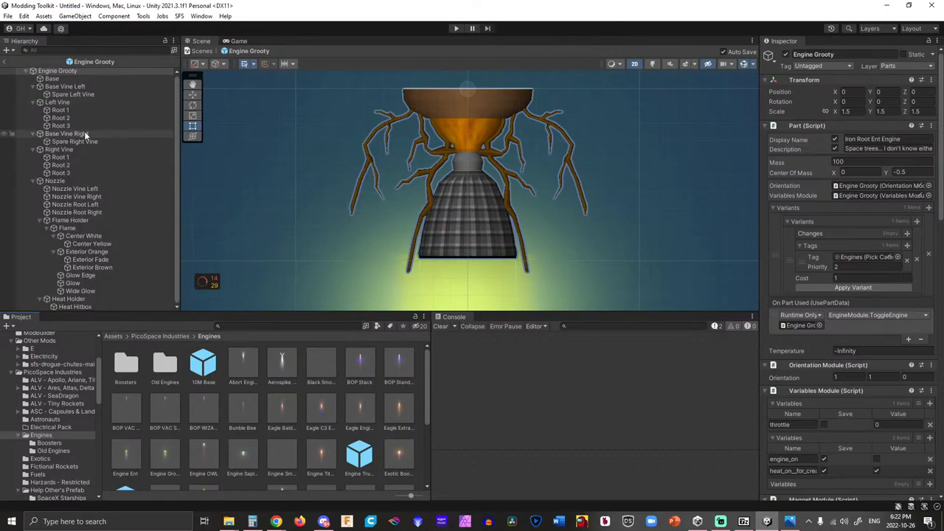
{"action": "scroll", "coordinate": [830, 261], "scroll_direction": "down", "scroll_amount": 10}
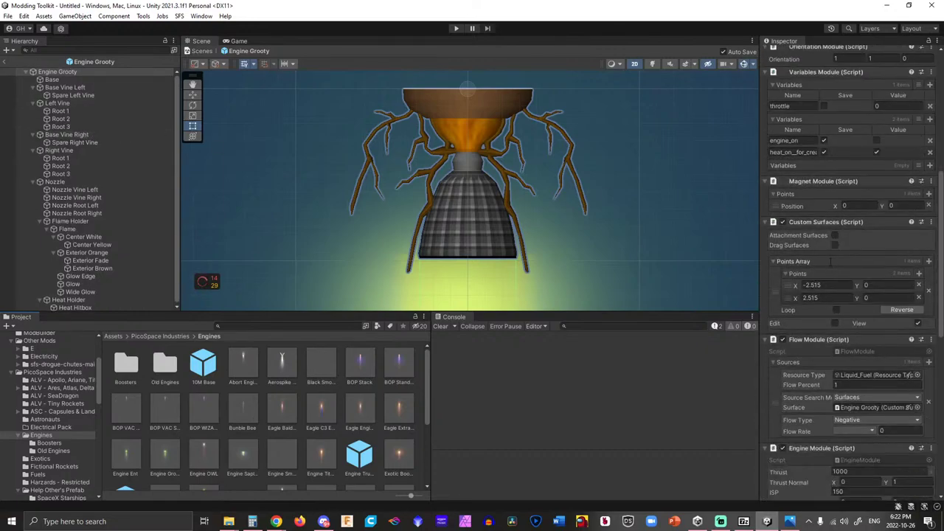
{"action": "scroll", "coordinate": [822, 263], "scroll_direction": "down", "scroll_amount": 3}
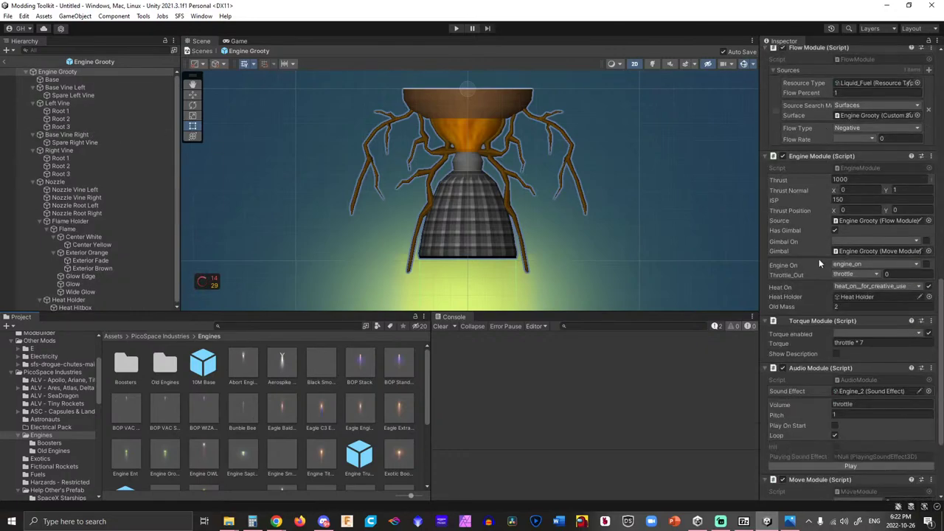
{"action": "scroll", "coordinate": [816, 243], "scroll_direction": "up", "scroll_amount": 1}
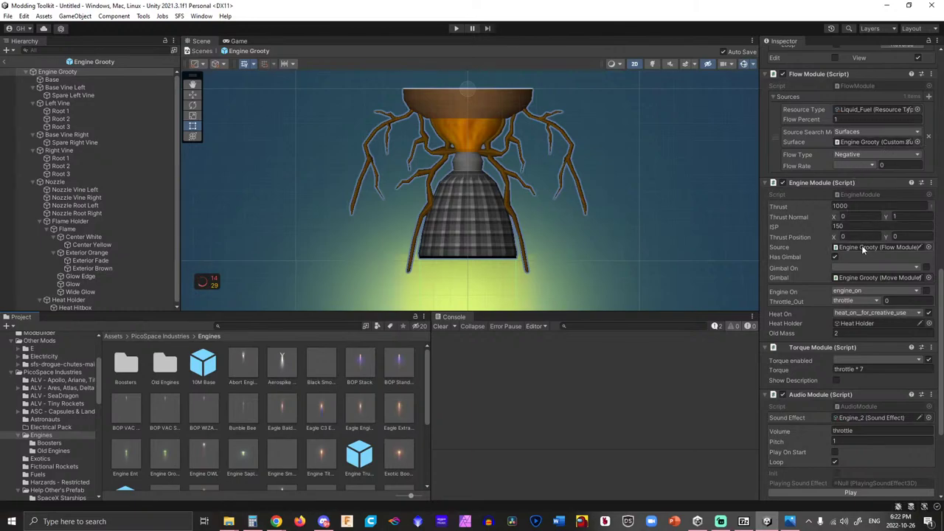
{"action": "right_click", "coordinate": [830, 353]}
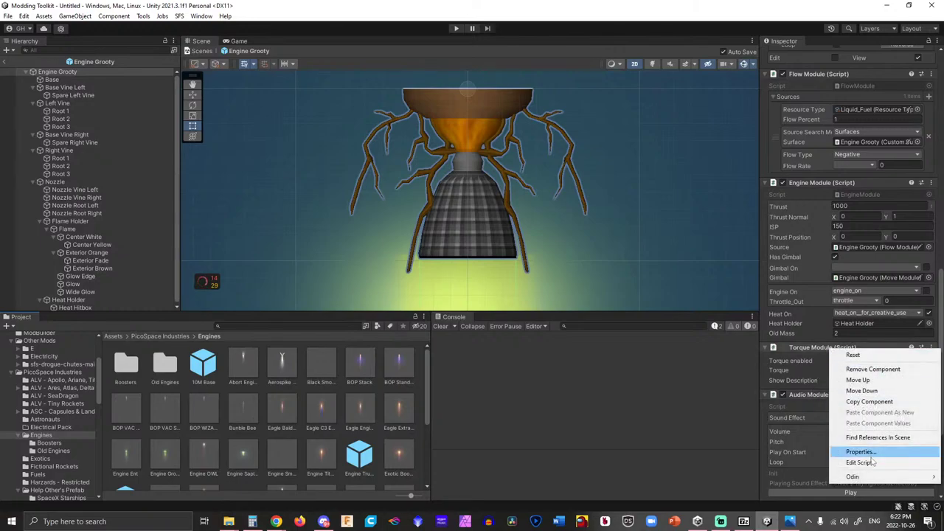
{"action": "left_click", "coordinate": [860, 403]}
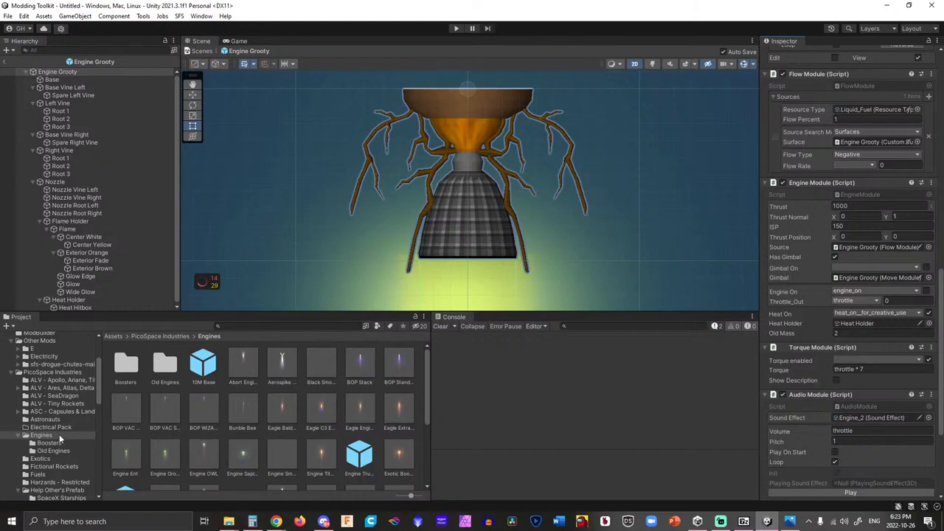
Open the SeaD 2nd Stage Rockets prefab from the ALV - SeaDragon folder and select its Engine object.
{"action": "left_click", "coordinate": [45, 396]}
{"action": "double_click", "coordinate": [367, 374]}
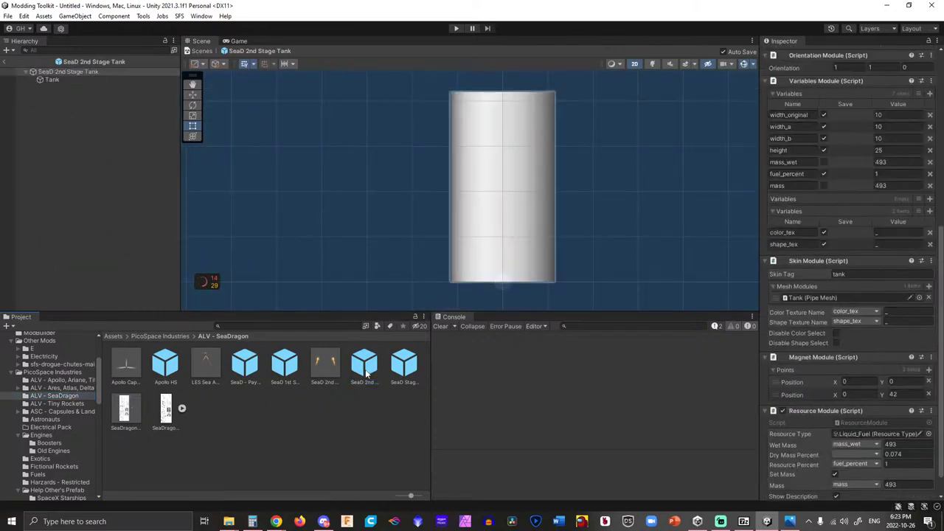
{"action": "double_click", "coordinate": [323, 364]}
{"action": "right_click", "coordinate": [113, 155]}
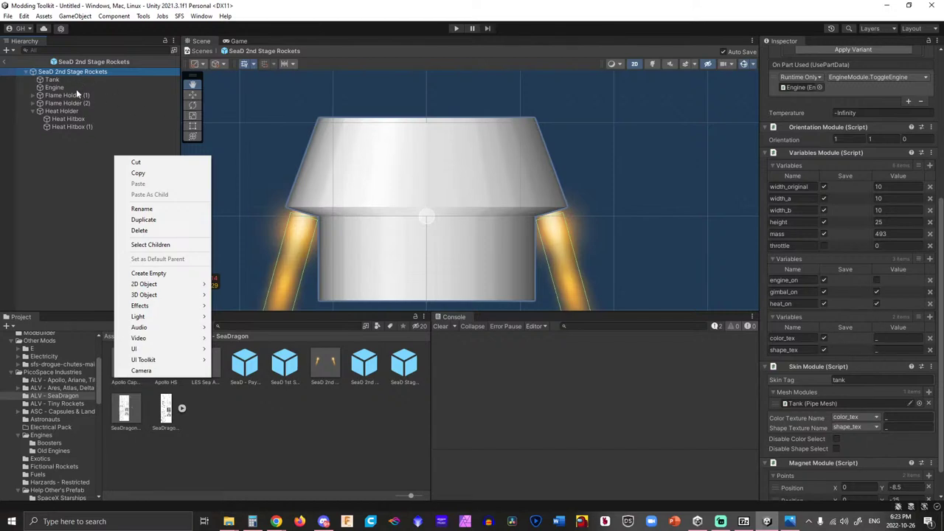
{"action": "left_click", "coordinate": [76, 89]}
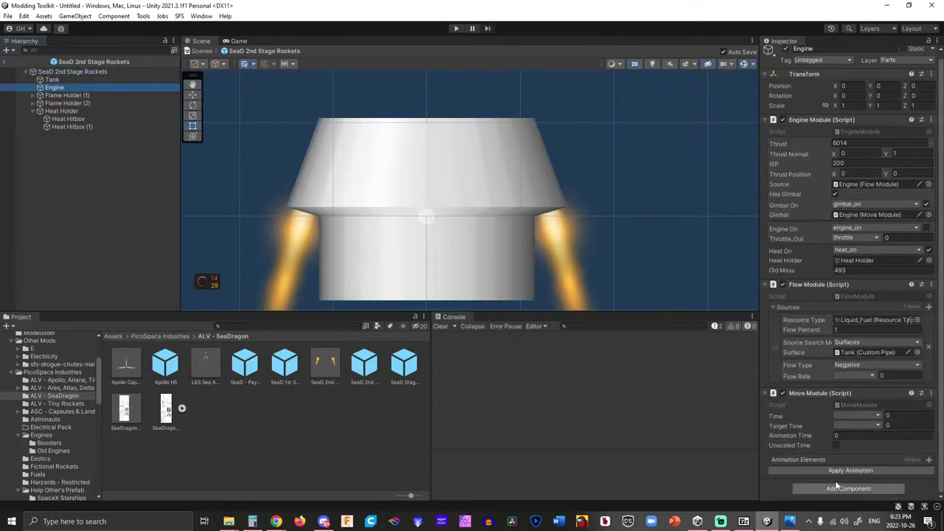
Paste the copied Torque Module onto Engine, enabled by gimbal_on, with torque throttle * 70.
{"action": "right_click", "coordinate": [823, 394]}
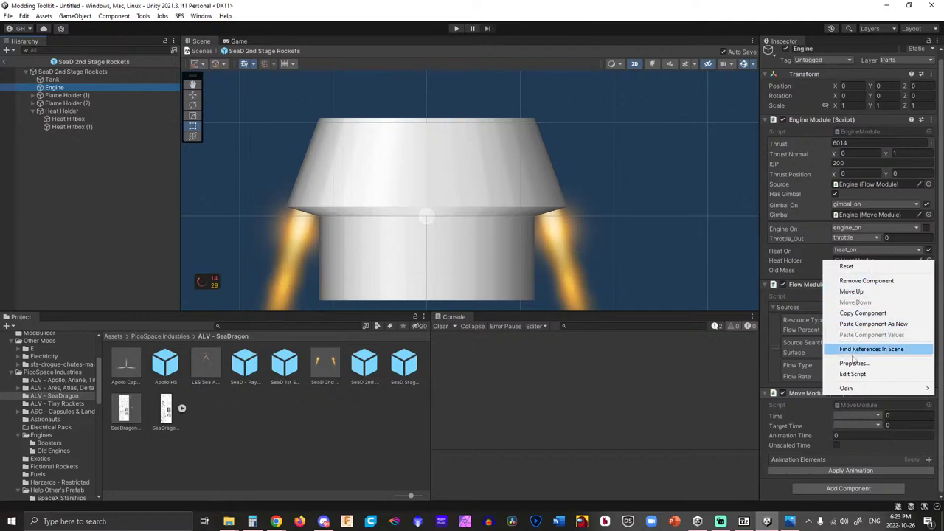
{"action": "key", "text": "Escape"}
{"action": "scroll", "coordinate": [859, 382], "scroll_direction": "down", "scroll_amount": 3}
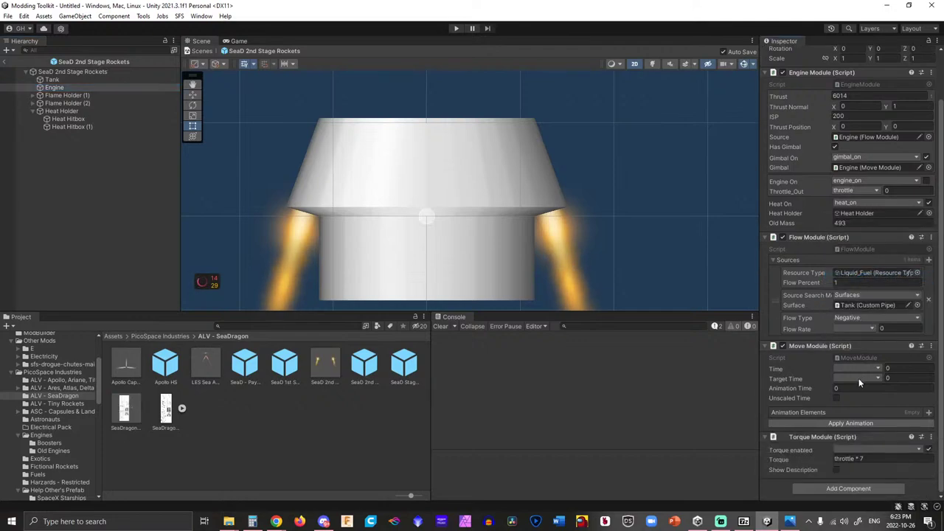
{"action": "left_click", "coordinate": [853, 449]}
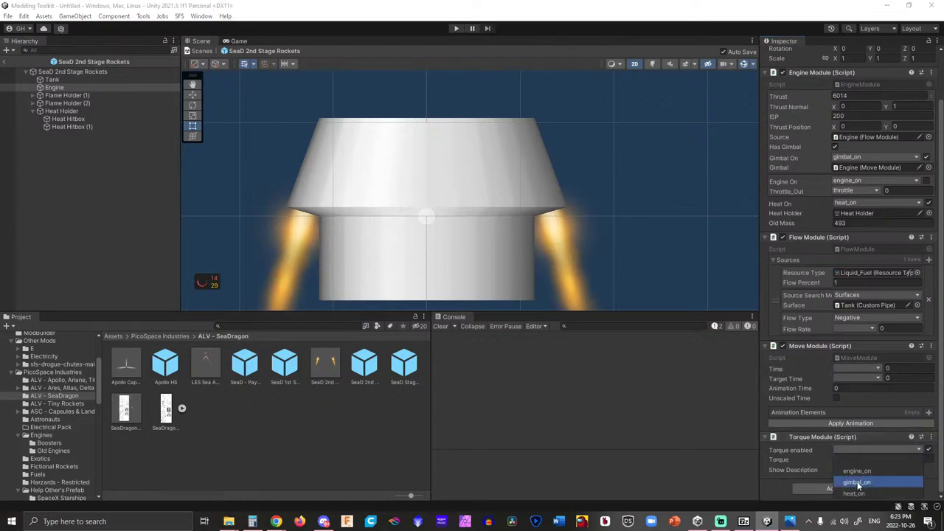
{"action": "left_click", "coordinate": [857, 483]}
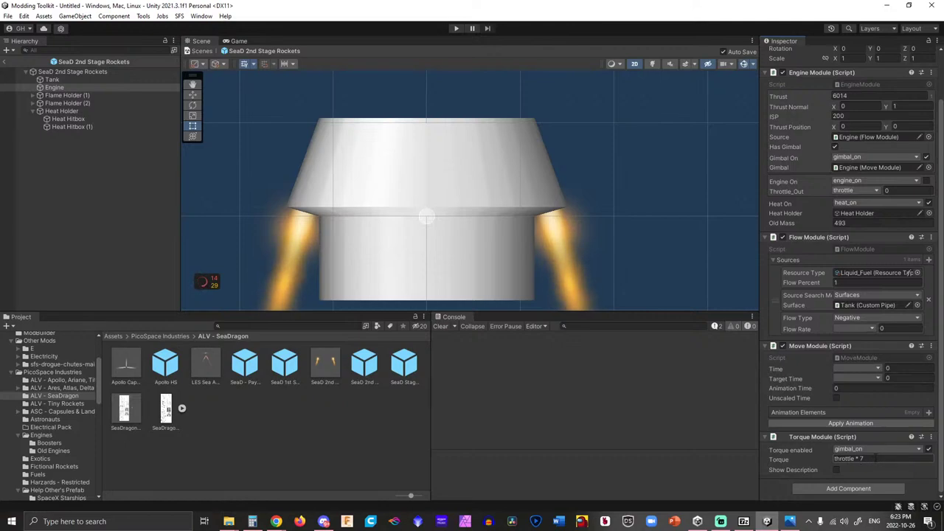
{"action": "type", "text": "70"}
{"action": "left_click", "coordinate": [869, 401]}
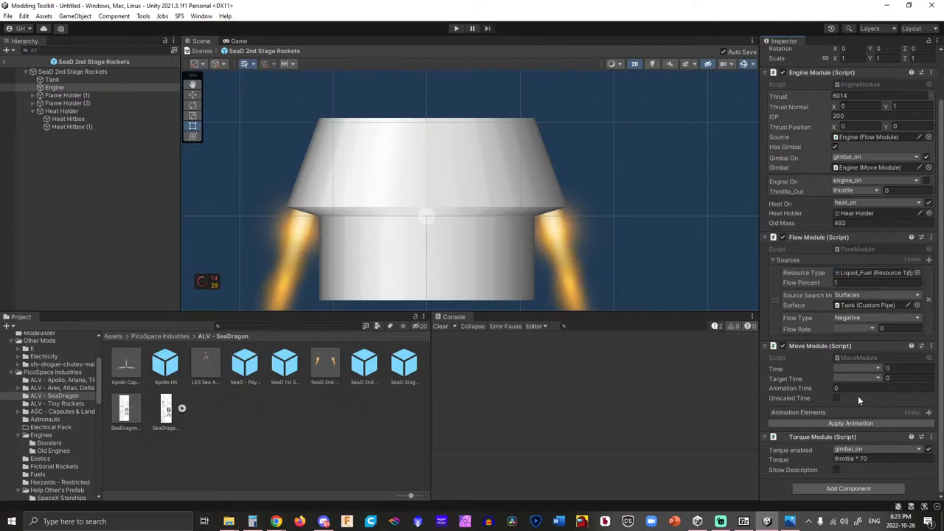
{"action": "scroll", "coordinate": [858, 396], "scroll_direction": "up", "scroll_amount": 2}
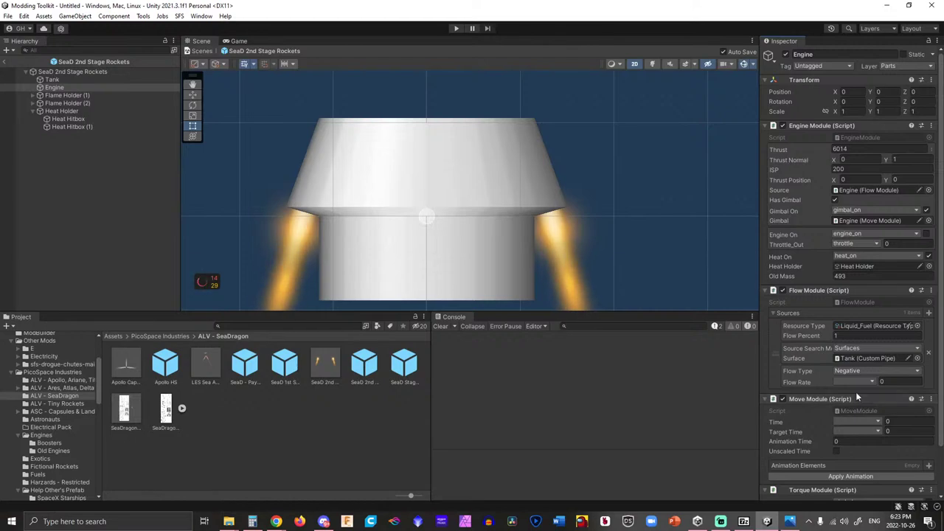
Select the SeaD 2nd Stage Rockets root and remove the mass row from its Variables Module.
{"action": "left_click", "coordinate": [109, 73]}
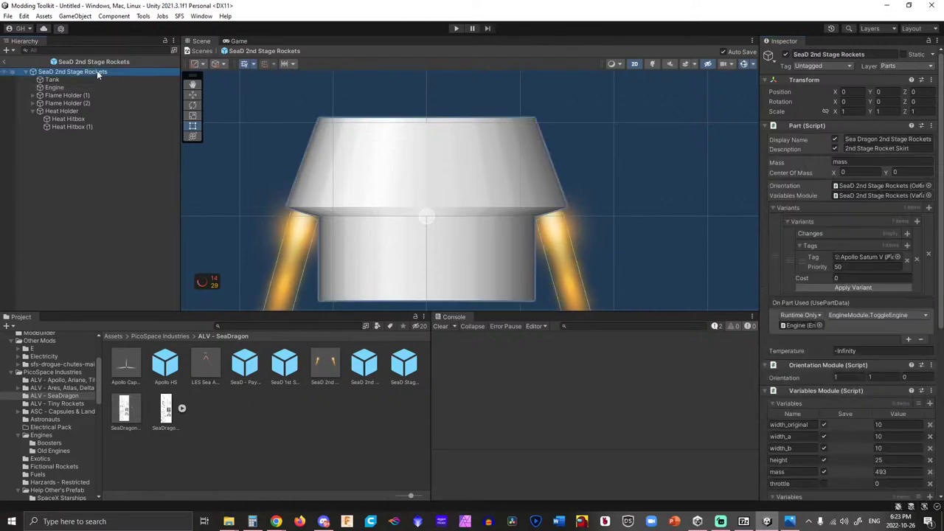
{"action": "scroll", "coordinate": [810, 342], "scroll_direction": "down", "scroll_amount": 8}
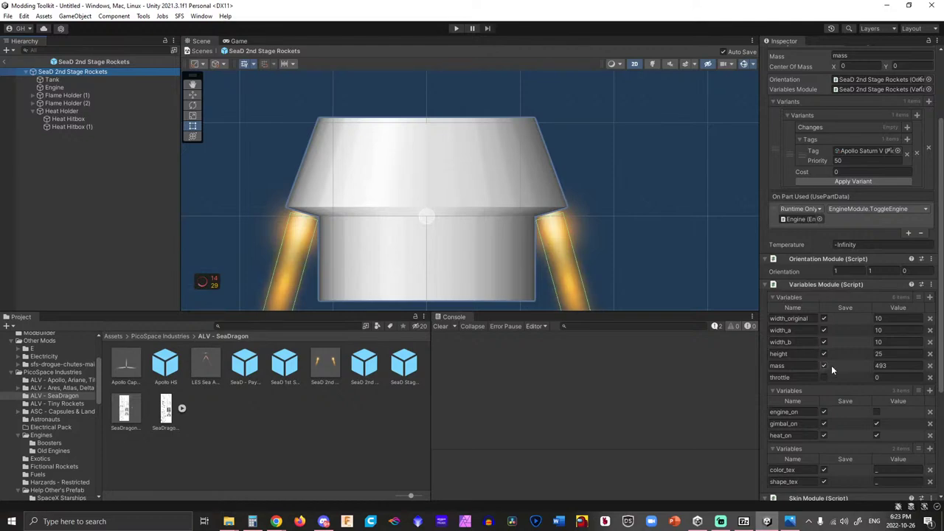
{"action": "left_click", "coordinate": [929, 366]}
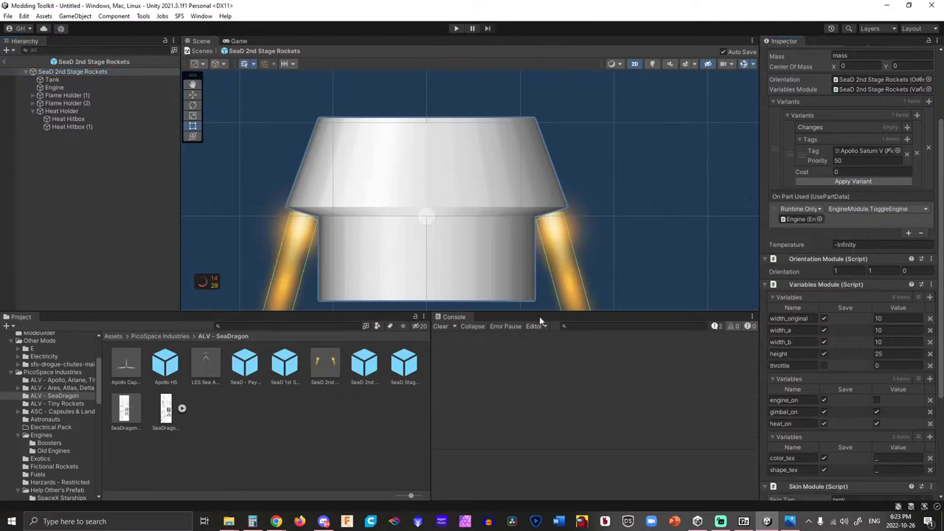
{"action": "scroll", "coordinate": [848, 244], "scroll_direction": "up", "scroll_amount": 3}
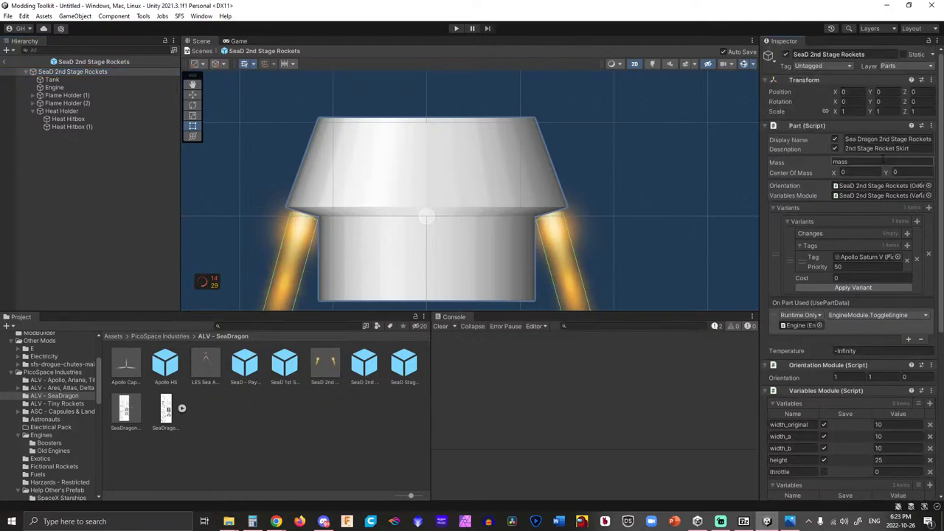
Review the root's remaining components, checking the Skin Tag value.
{"action": "scroll", "coordinate": [839, 211], "scroll_direction": "down", "scroll_amount": 3}
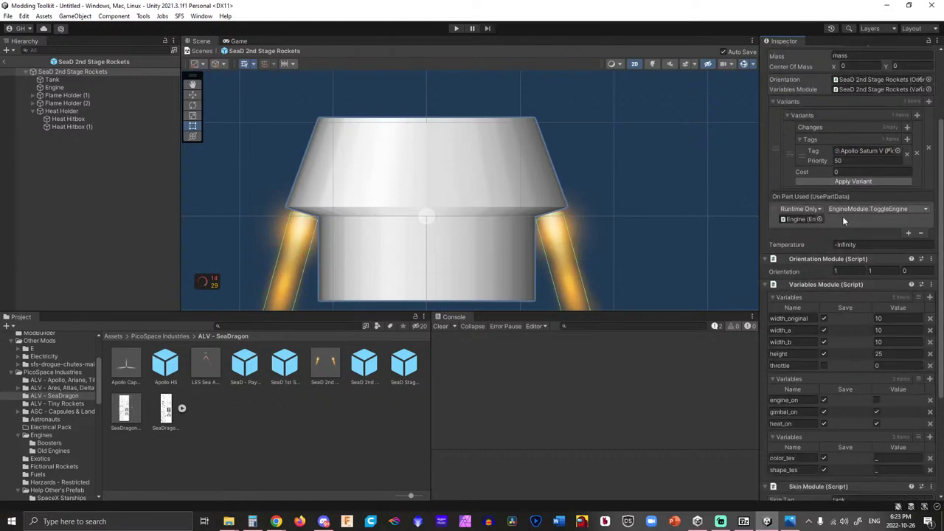
{"action": "scroll", "coordinate": [841, 270], "scroll_direction": "down", "scroll_amount": 3}
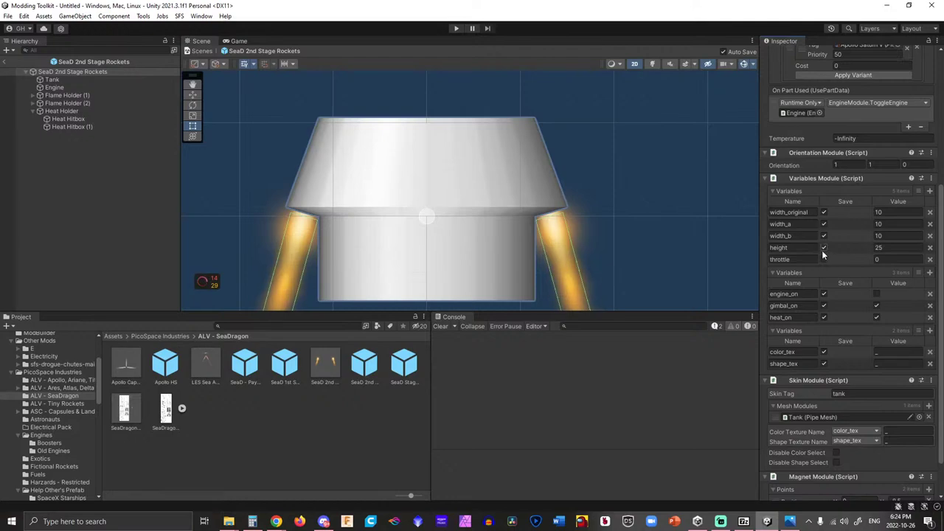
{"action": "scroll", "coordinate": [826, 257], "scroll_direction": "down", "scroll_amount": 3}
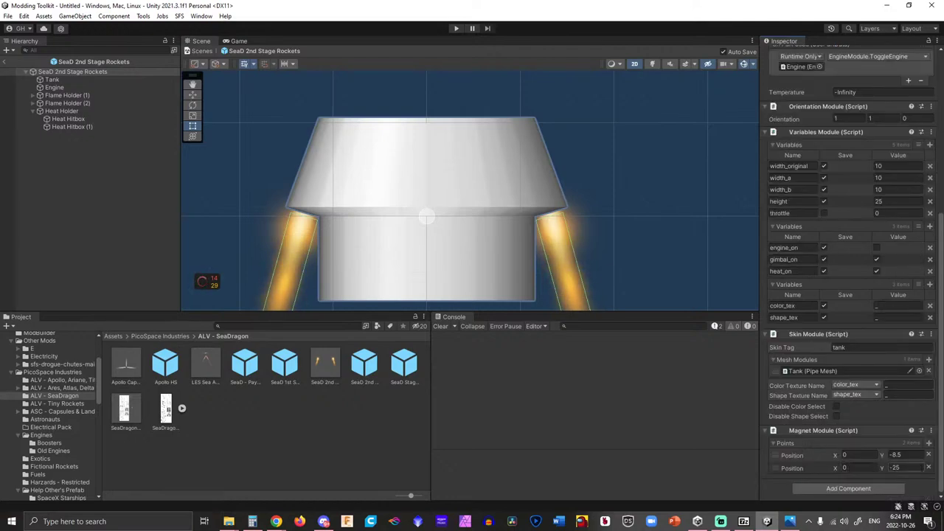
{"action": "left_click", "coordinate": [868, 344]}
{"action": "scroll", "coordinate": [848, 317], "scroll_direction": "up", "scroll_amount": 8}
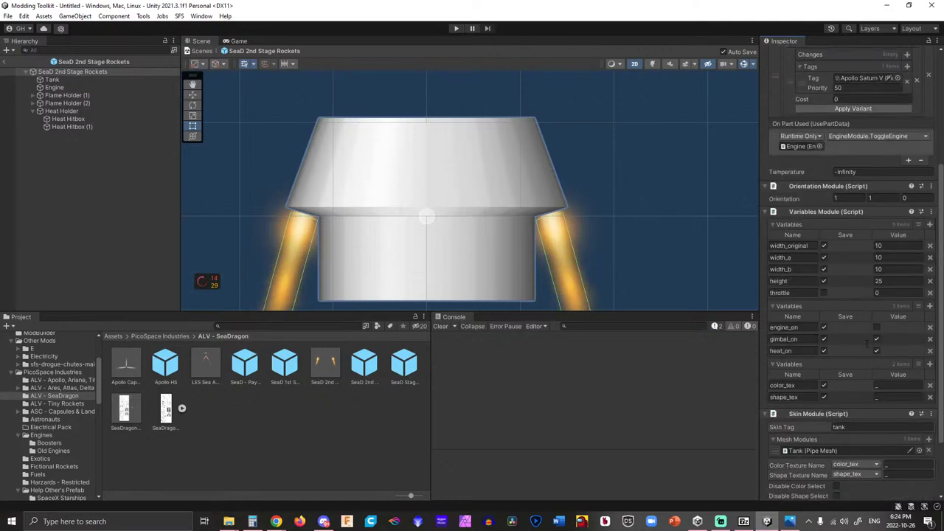
{"action": "scroll", "coordinate": [844, 302], "scroll_direction": "up", "scroll_amount": 2}
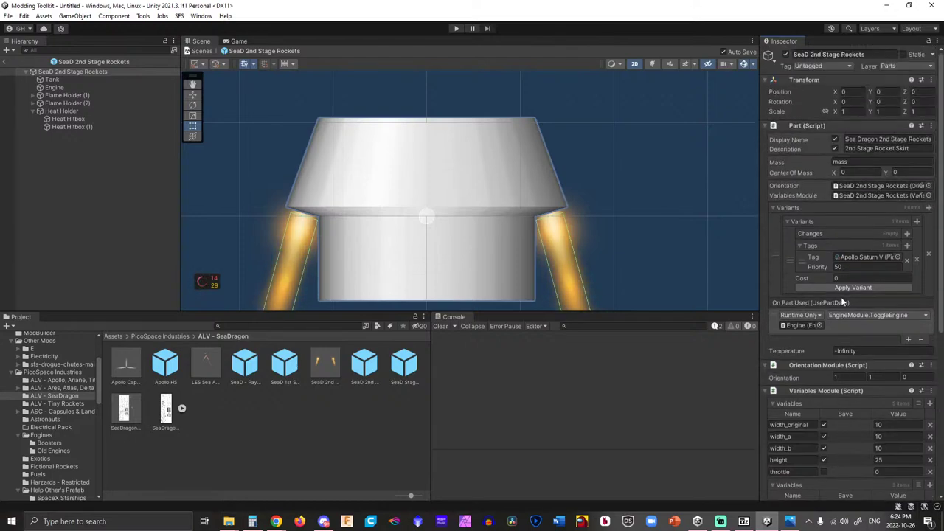
{"action": "left_click", "coordinate": [259, 141]}
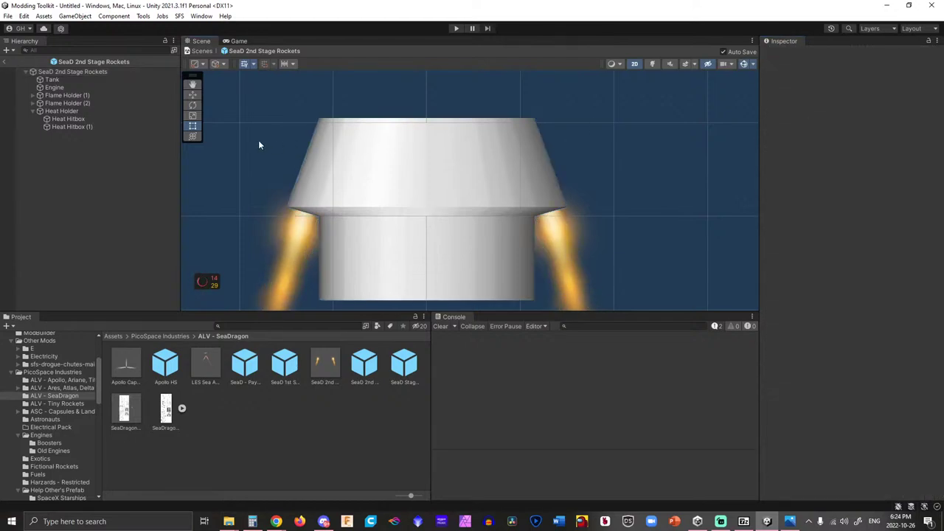
{"action": "scroll", "coordinate": [258, 142], "scroll_direction": "down", "scroll_amount": 3}
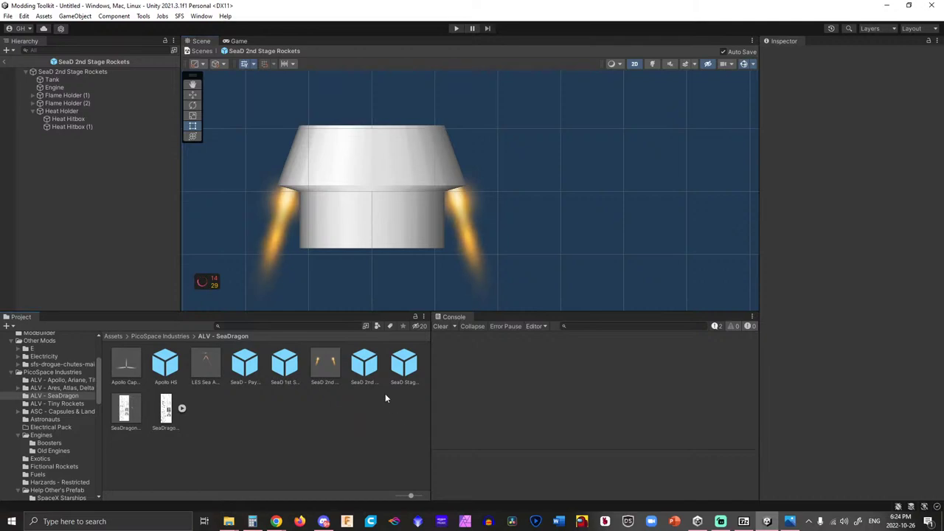
{"action": "left_click", "coordinate": [364, 364]}
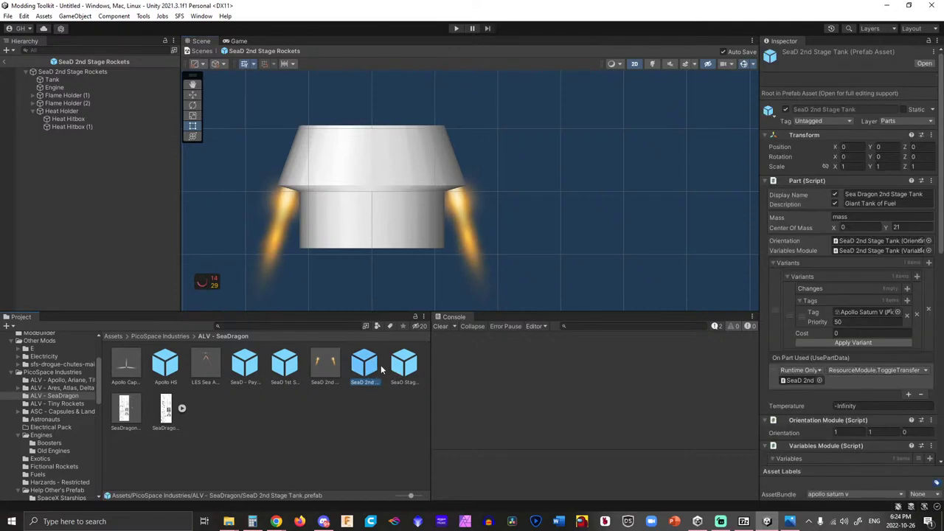
{"action": "double_click", "coordinate": [407, 367]}
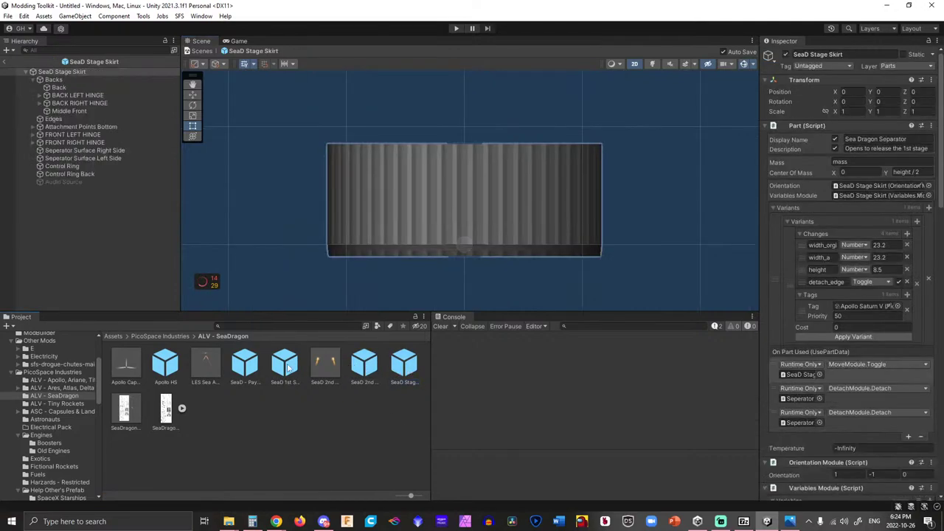
{"action": "double_click", "coordinate": [287, 366]}
{"action": "double_click", "coordinate": [243, 365]}
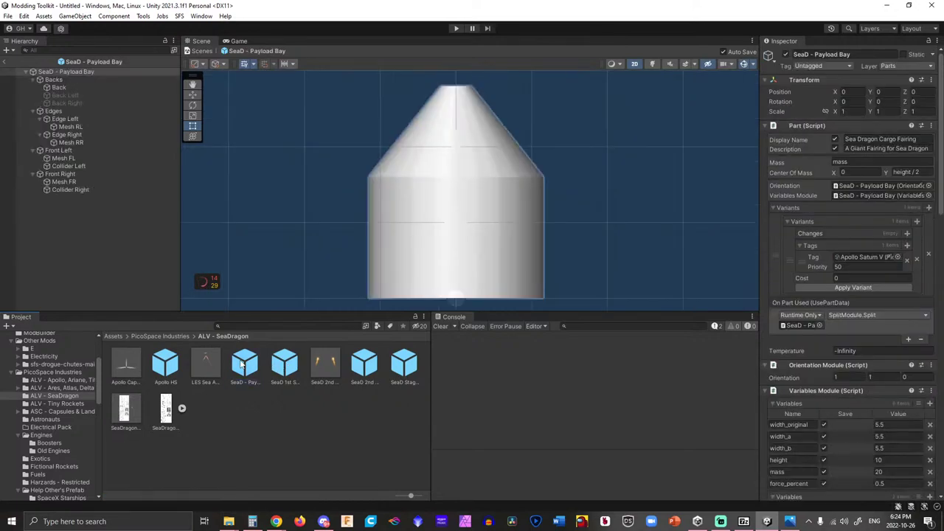
{"action": "double_click", "coordinate": [365, 365]}
{"action": "double_click", "coordinate": [406, 375]}
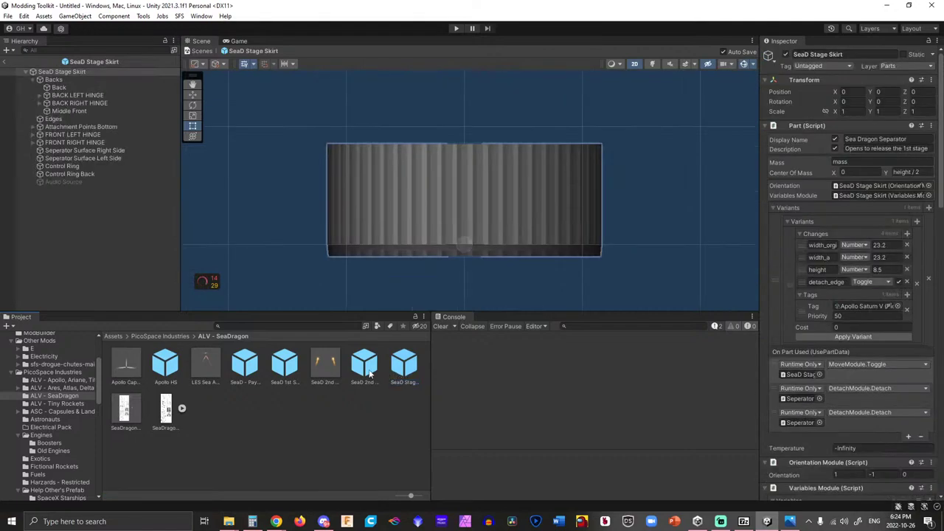
{"action": "double_click", "coordinate": [330, 369]}
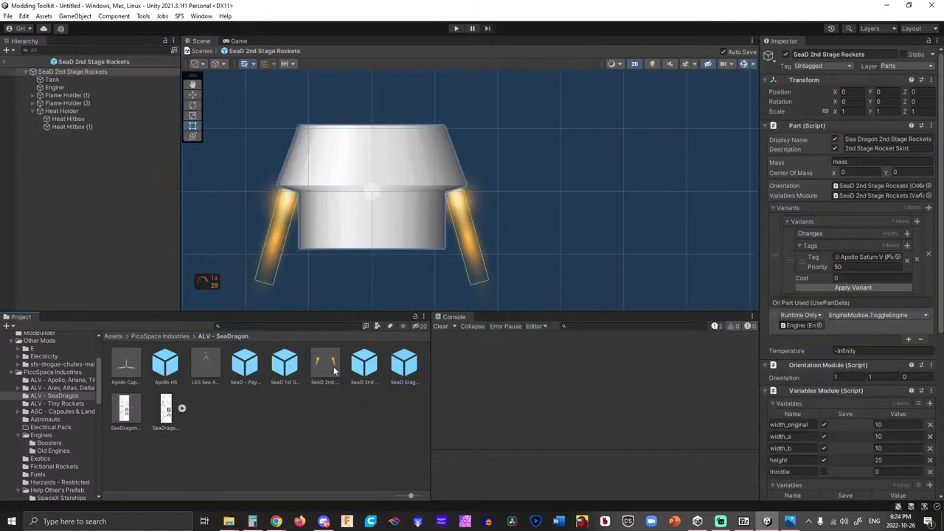
{"action": "left_click", "coordinate": [352, 238]}
{"action": "key", "text": "f"}
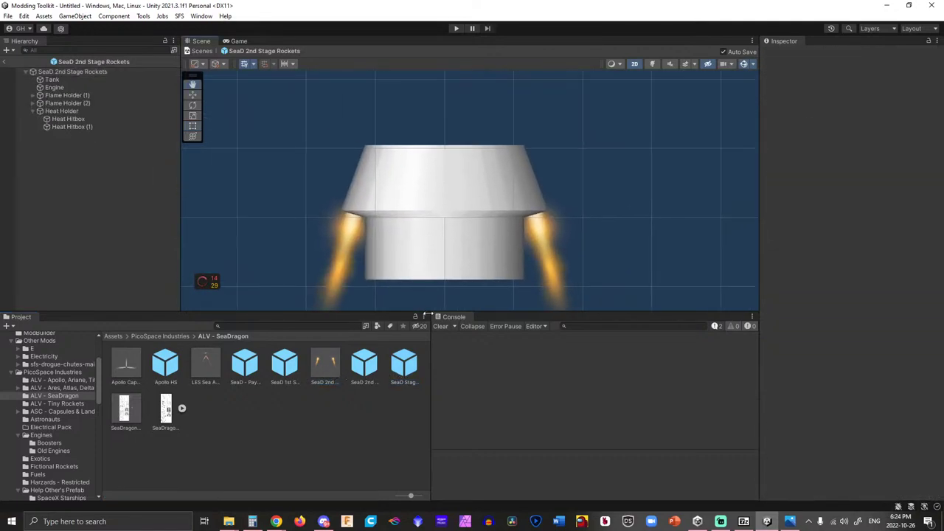
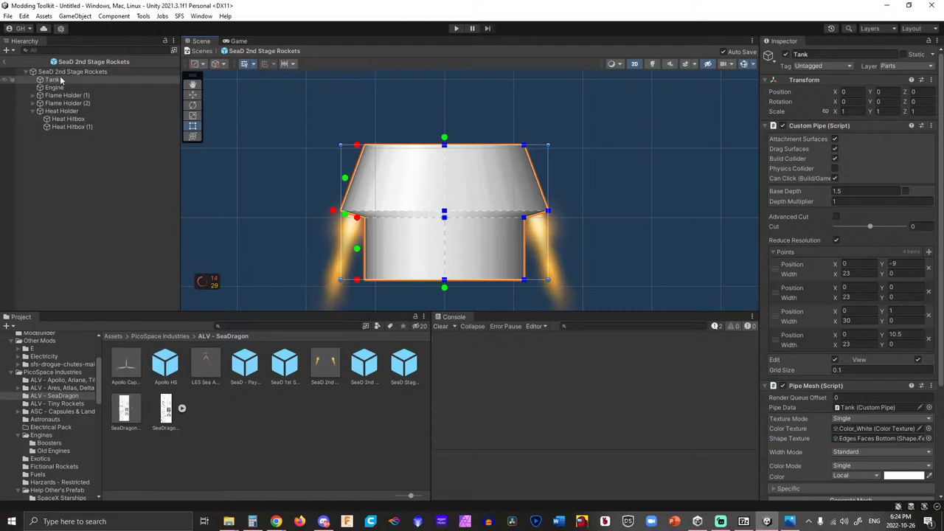
Duplicate the tank, delete its two middle outline points to make a straight cylinder, and regenerate its mesh.
{"action": "key", "text": "ctrl+d"}
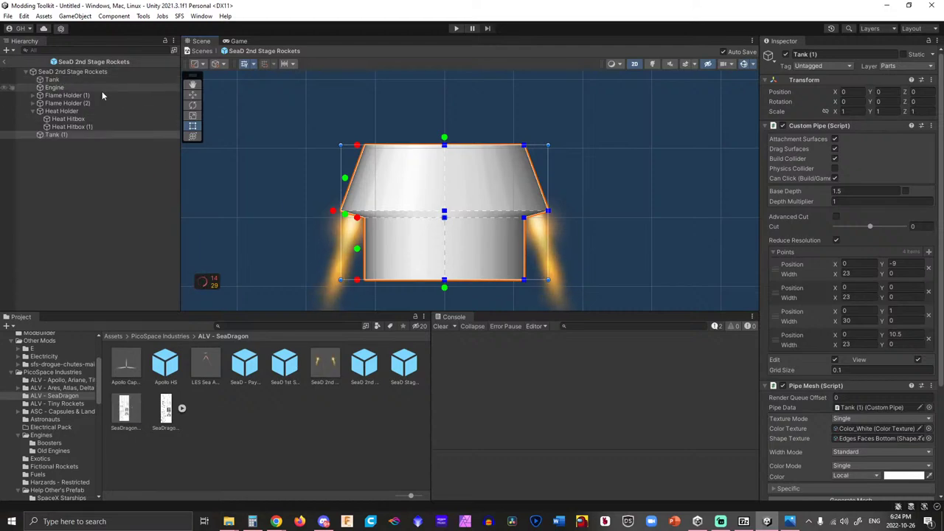
{"action": "left_click", "coordinate": [334, 212], "text": "ctrl"}
{"action": "left_click", "coordinate": [358, 218], "text": "ctrl"}
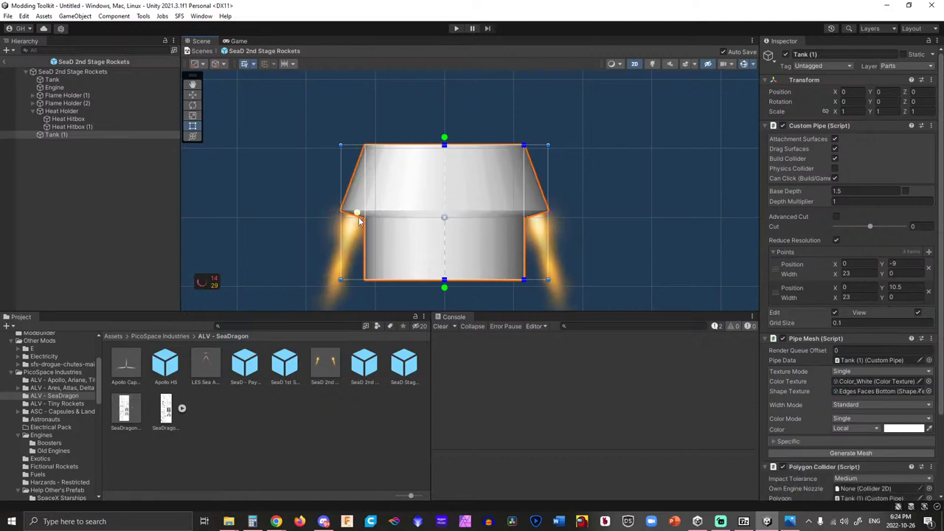
{"action": "left_click", "coordinate": [850, 192]}
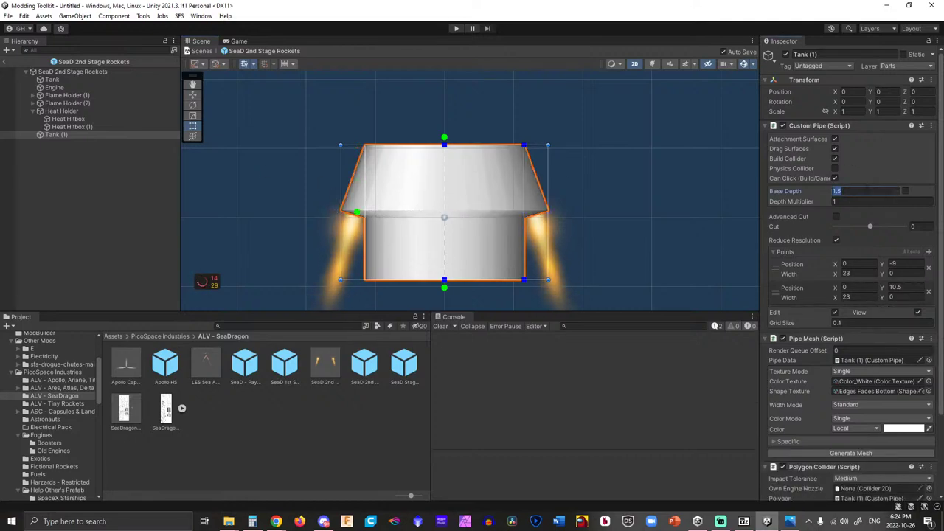
{"action": "type", "text": "2"}
{"action": "left_click", "coordinate": [841, 453]}
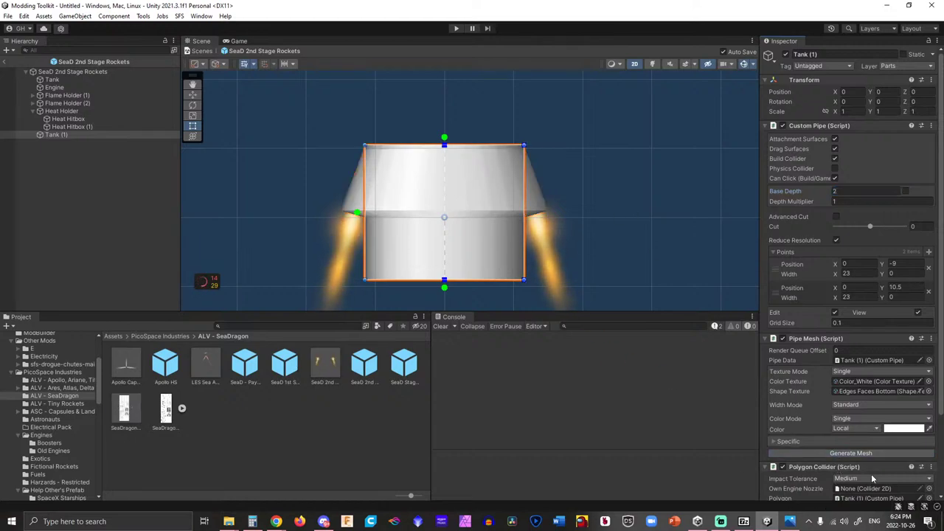
Change the original Tank's base depth value and save the scene.
{"action": "left_click", "coordinate": [681, 265]}
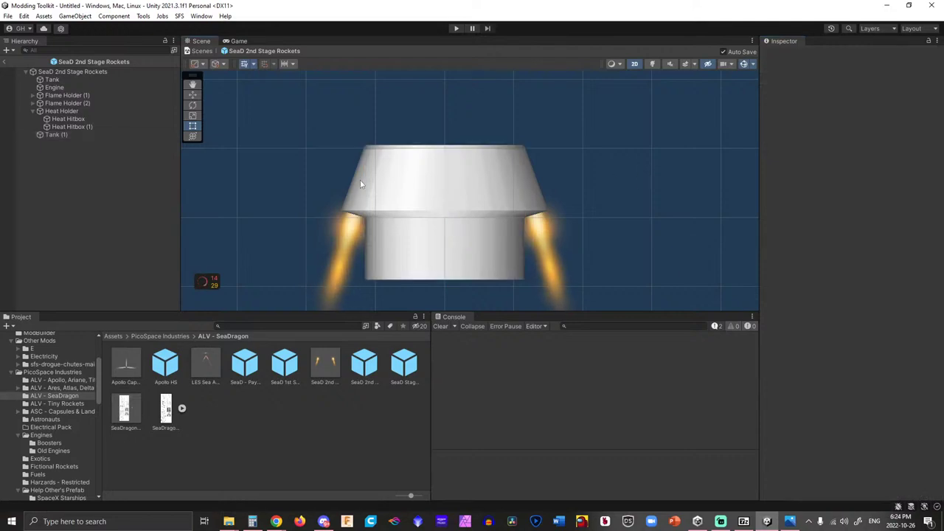
{"action": "left_click", "coordinate": [361, 183]}
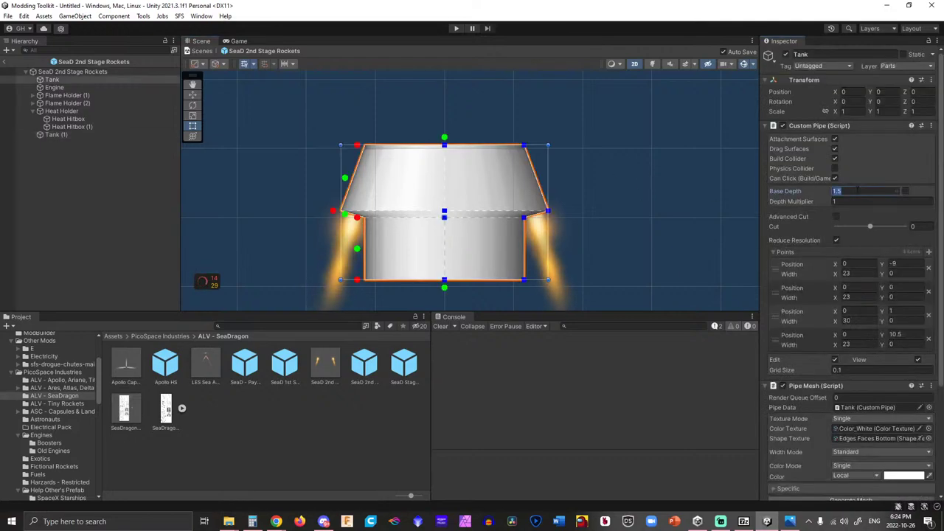
{"action": "type", "text": "0"}
{"action": "key", "text": "Return"}
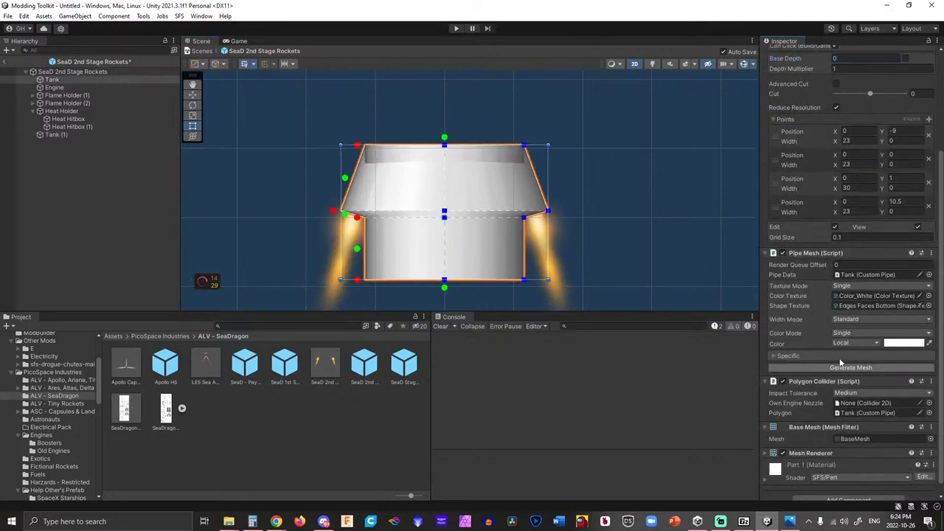
{"action": "key", "text": "ctrl+s"}
{"action": "left_click", "coordinate": [615, 176]}
Try base depths 5 and then 6 on Tank (1), regenerating the mesh each time.
{"action": "left_click", "coordinate": [466, 245]}
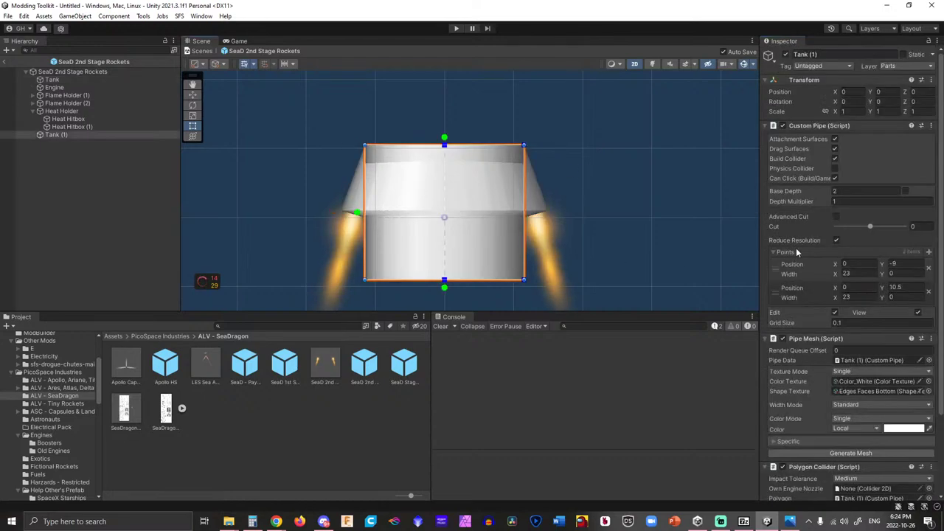
{"action": "left_click", "coordinate": [867, 191]}
{"action": "type", "text": "5"}
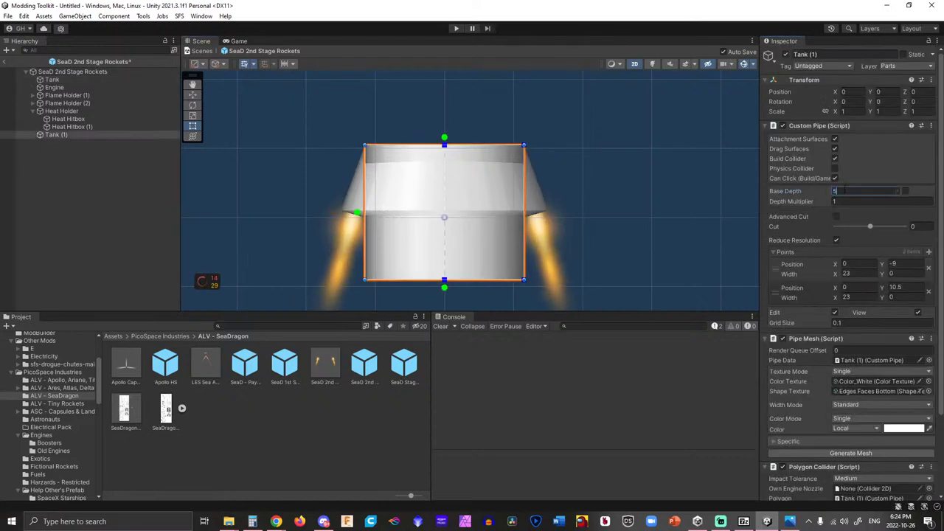
{"action": "left_click", "coordinate": [864, 453]}
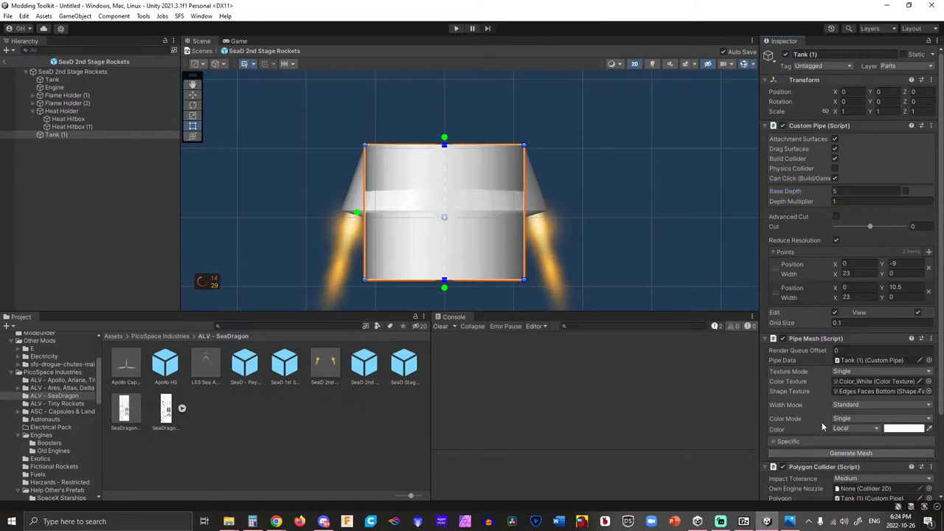
{"action": "left_click", "coordinate": [862, 191]}
{"action": "type", "text": "6"}
{"action": "left_click", "coordinate": [850, 453]}
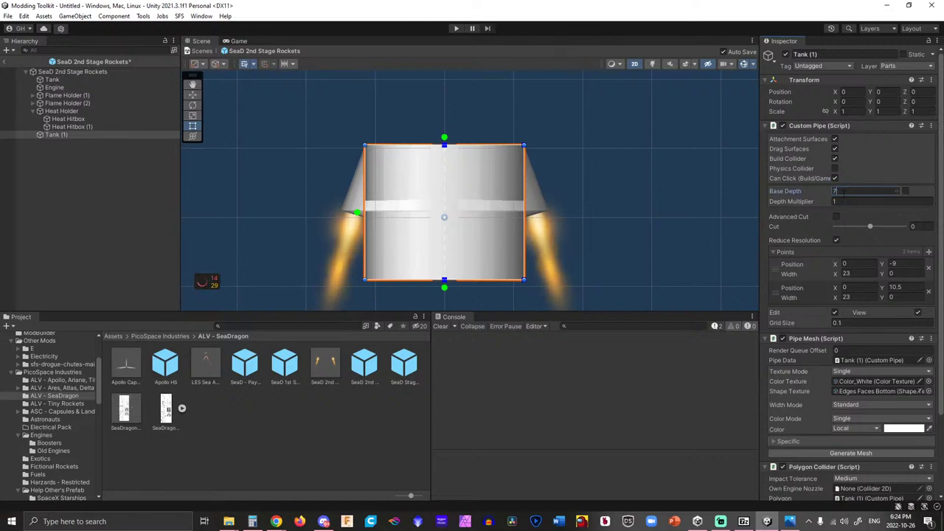
{"action": "left_click", "coordinate": [854, 452]}
{"action": "left_click", "coordinate": [661, 151]}
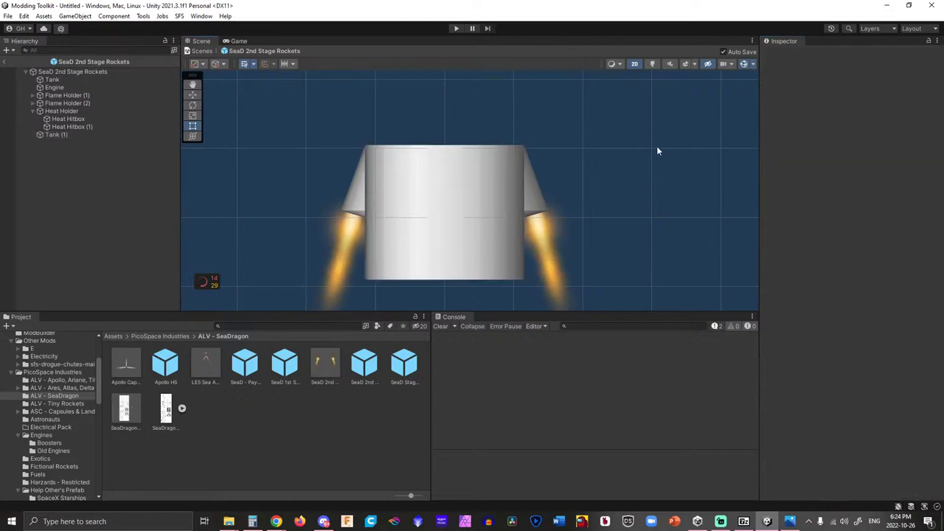
Set Tank (1)'s base depth to 10, recentre the view and reselect Tank (1).
{"action": "scroll", "coordinate": [450, 211], "scroll_direction": "up", "scroll_amount": 4}
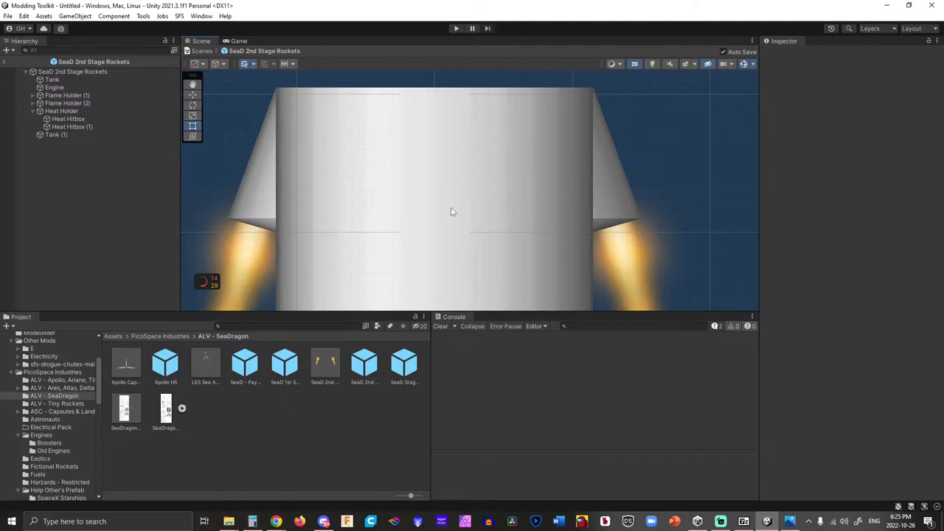
{"action": "left_click", "coordinate": [494, 174]}
{"action": "scroll", "coordinate": [489, 174], "scroll_direction": "down", "scroll_amount": 1}
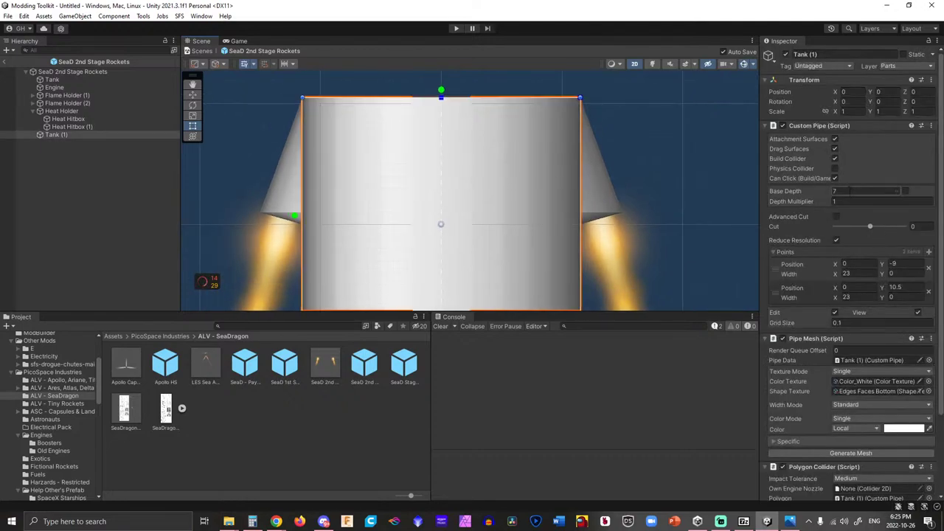
{"action": "left_click", "coordinate": [850, 191]}
{"action": "type", "text": "0"}
{"action": "scroll", "coordinate": [822, 341], "scroll_direction": "down", "scroll_amount": 3}
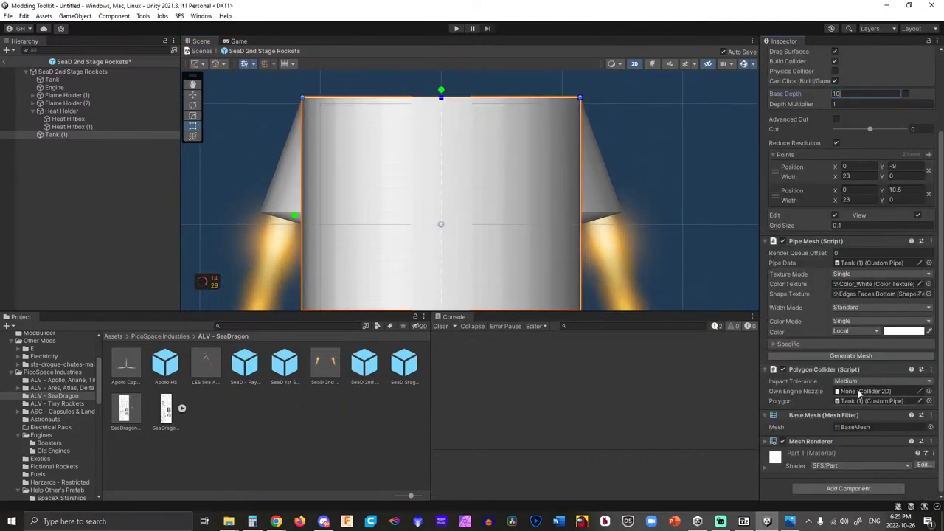
{"action": "left_click", "coordinate": [698, 153]}
{"action": "scroll", "coordinate": [689, 153], "scroll_direction": "down", "scroll_amount": 3}
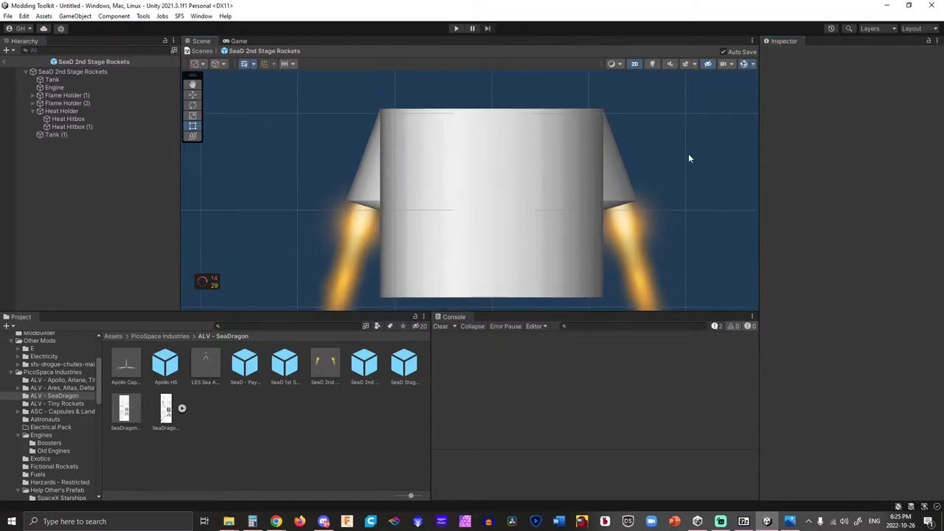
{"action": "middle_click_drag", "start_coordinate": [688, 153], "coordinate": [632, 176]}
{"action": "scroll", "coordinate": [632, 176], "scroll_direction": "up", "scroll_amount": 1}
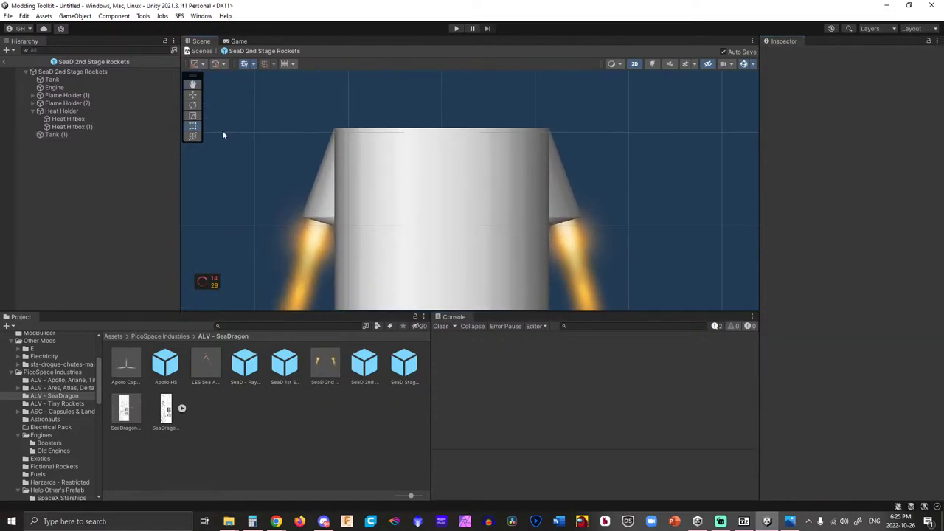
{"action": "left_click", "coordinate": [491, 208]}
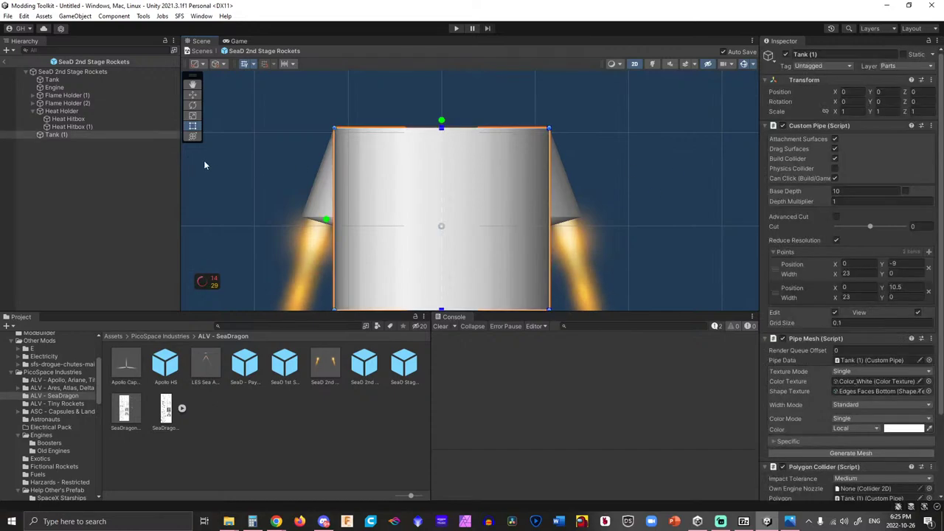
{"action": "left_click", "coordinate": [90, 133]}
Duplicate Tank (1) into Tank (2), taper its top corner inward and raise its bottom point.
{"action": "key", "text": "ctrl+d"}
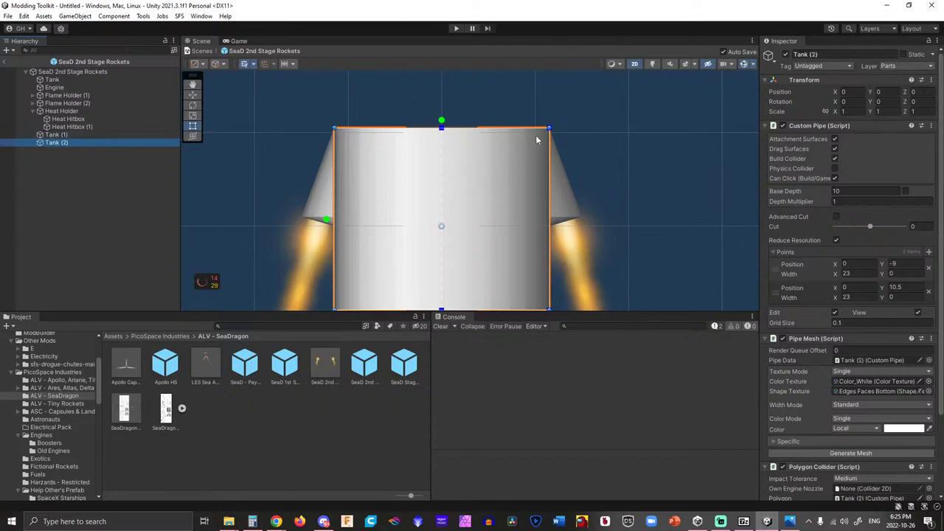
{"action": "left_click_drag", "start_coordinate": [549, 129], "coordinate": [446, 129]}
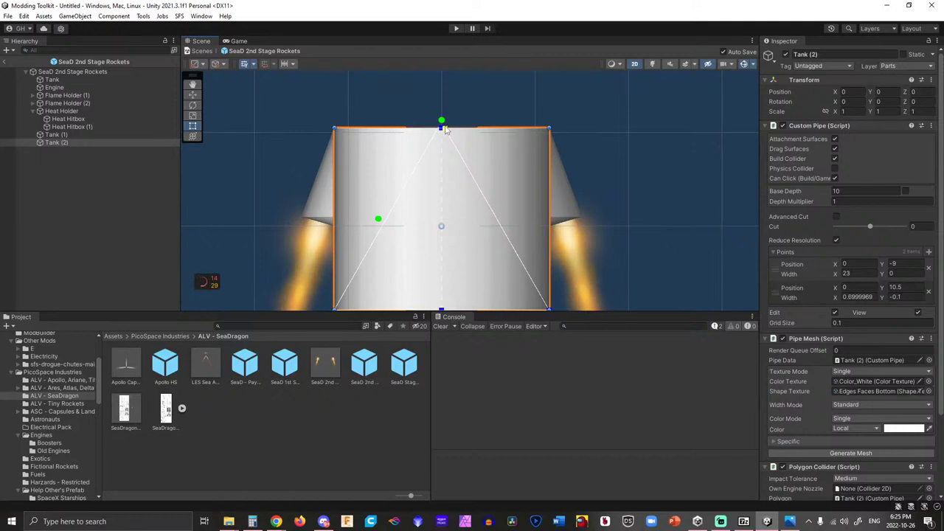
{"action": "scroll", "coordinate": [443, 185], "scroll_direction": "down", "scroll_amount": 3}
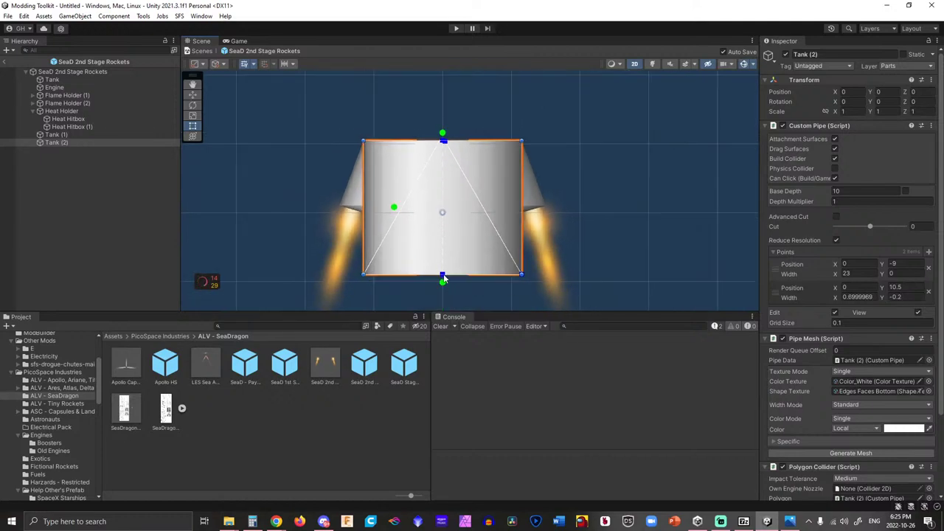
{"action": "left_click_drag", "start_coordinate": [443, 276], "coordinate": [441, 217]}
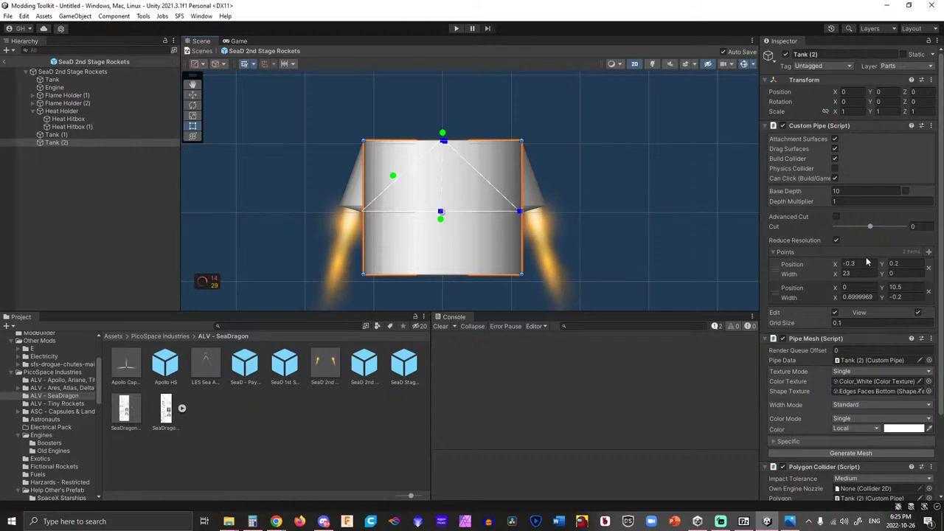
Set the second point's width to 0.7 and 0, and the first point's position to 0, 0.
{"action": "left_click", "coordinate": [901, 297]}
{"action": "type", "text": "0"}
{"action": "left_click", "coordinate": [860, 296]}
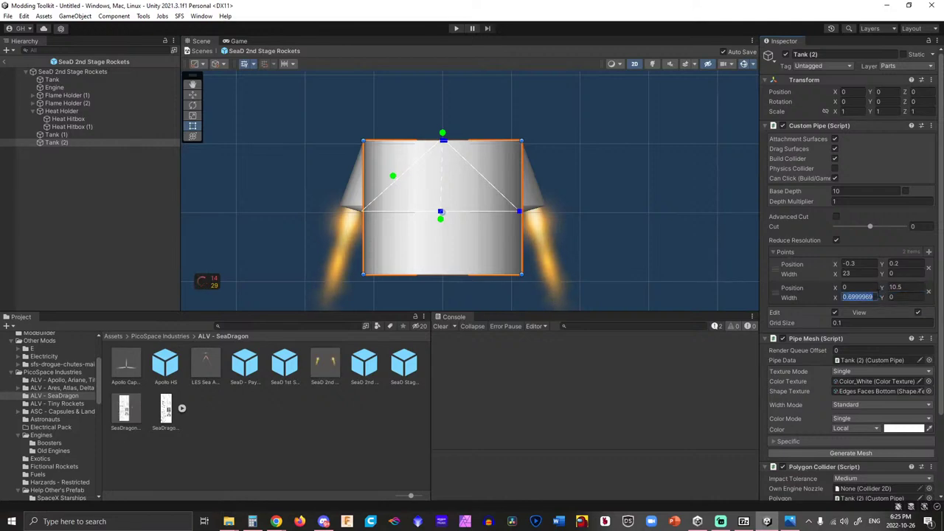
{"action": "type", "text": "0.7"}
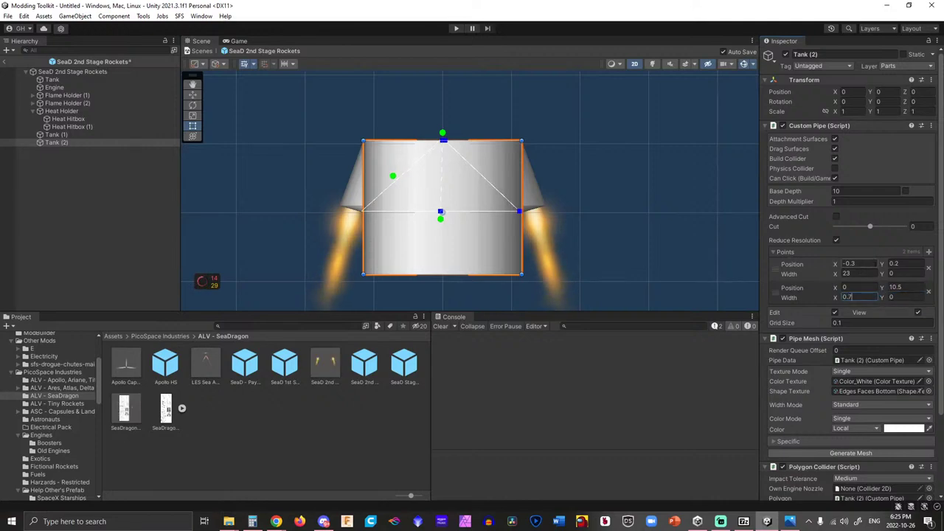
{"action": "left_click", "coordinate": [856, 263]}
{"action": "key", "text": "ctrl+s"}
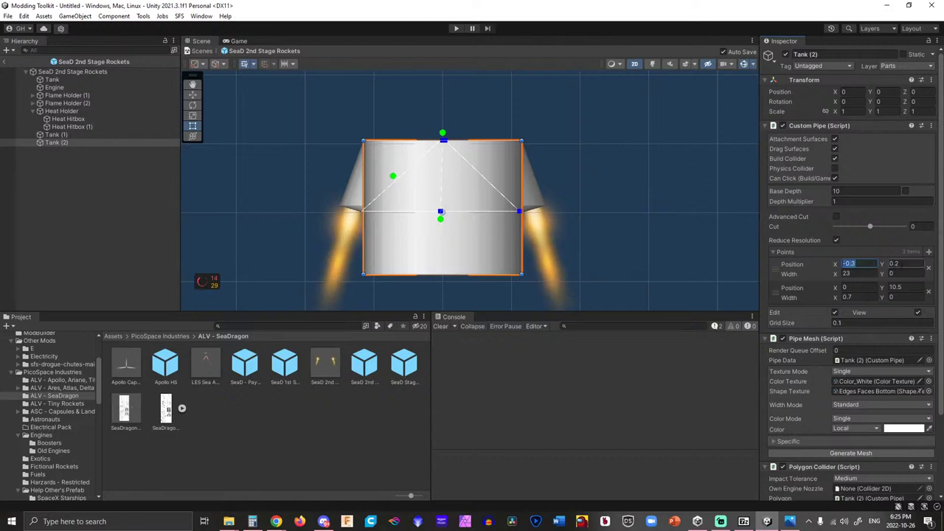
{"action": "type", "text": "0"}
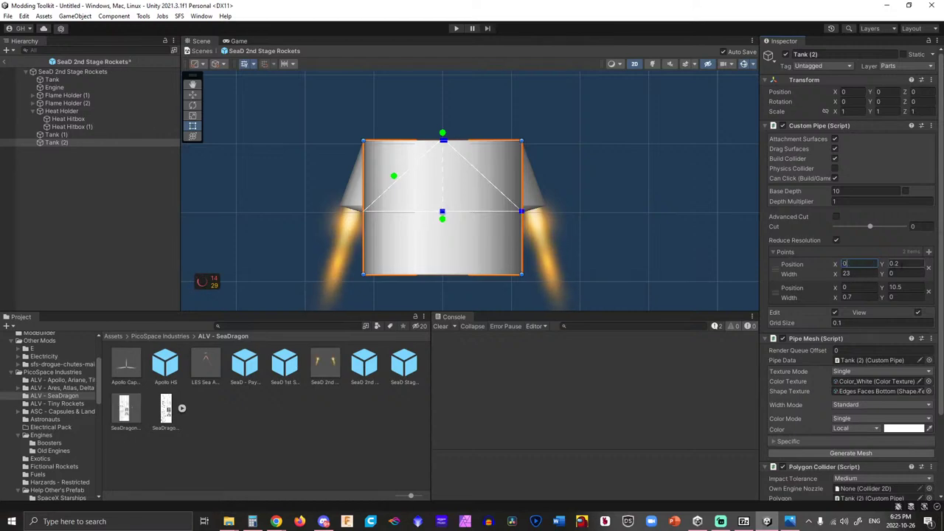
{"action": "left_click", "coordinate": [902, 263]}
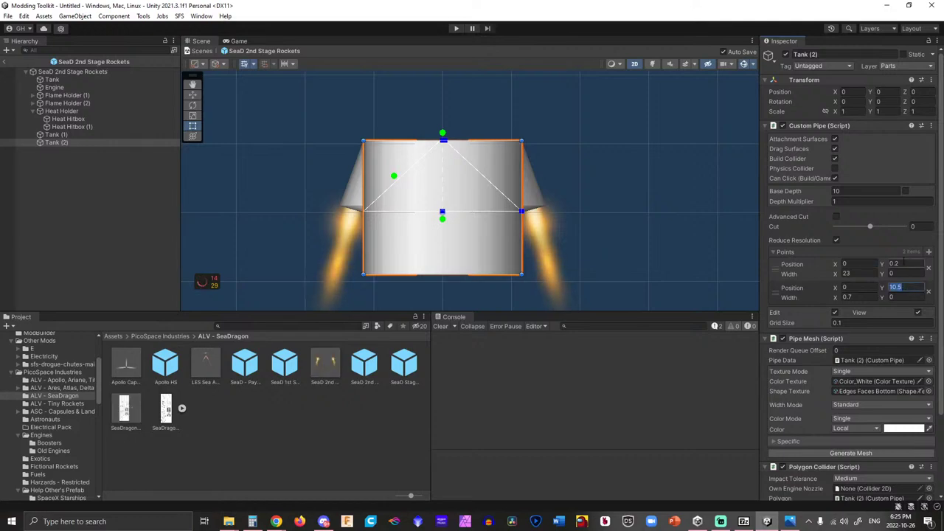
{"action": "type", "text": "0"}
Give the first outline point Width X 7 and Position Y 1.
{"action": "scroll", "coordinate": [372, 226], "scroll_direction": "up", "scroll_amount": 2}
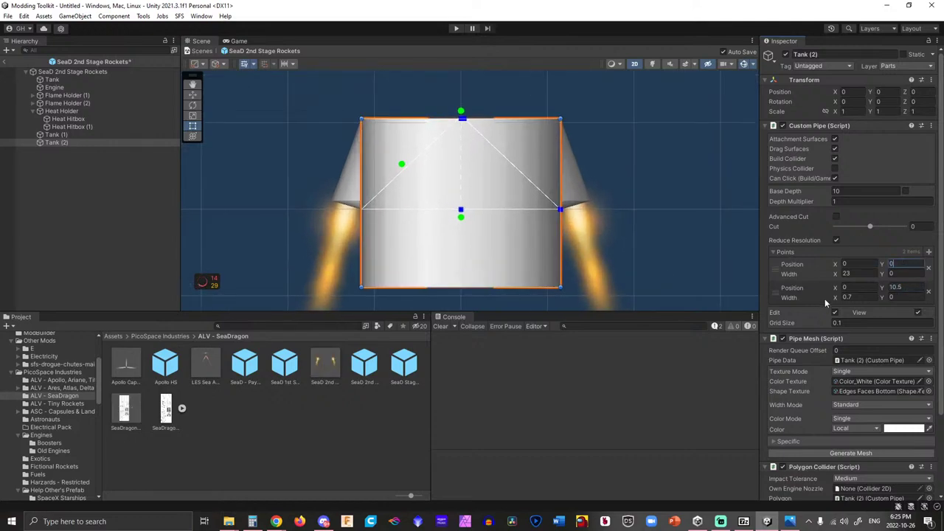
{"action": "left_click", "coordinate": [856, 274]}
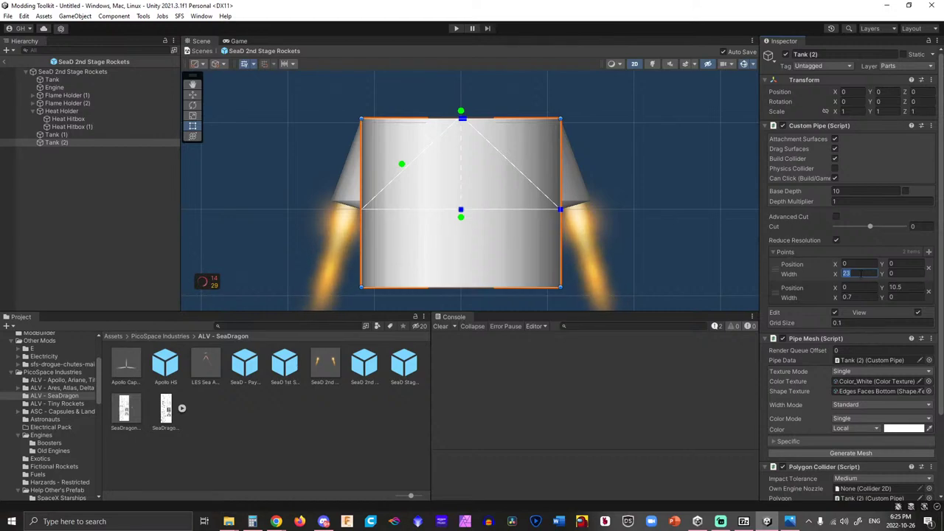
{"action": "scroll", "coordinate": [457, 241], "scroll_direction": "up", "scroll_amount": 3}
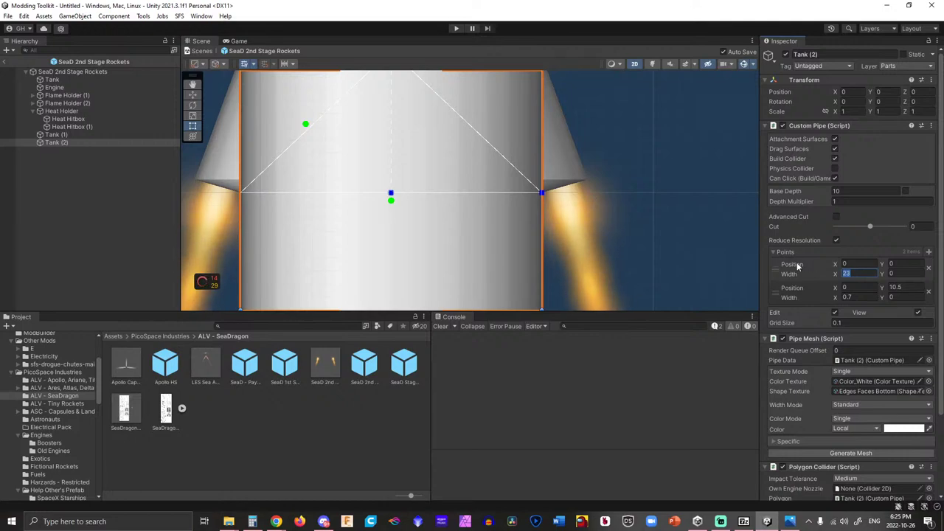
{"action": "type", "text": "4"}
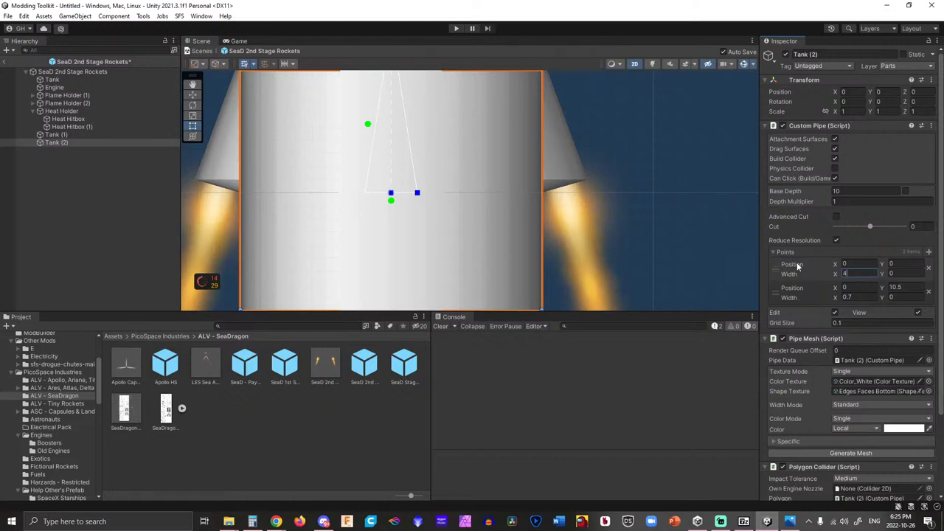
{"action": "type", "text": "7"}
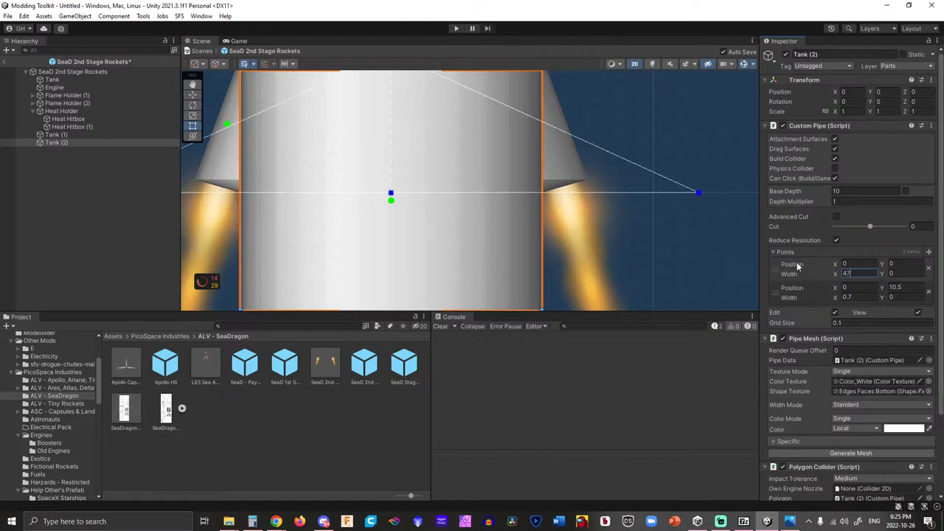
{"action": "key", "text": "BackSpace"}
{"action": "key", "text": "BackSpace"}
{"action": "type", "text": "7"}
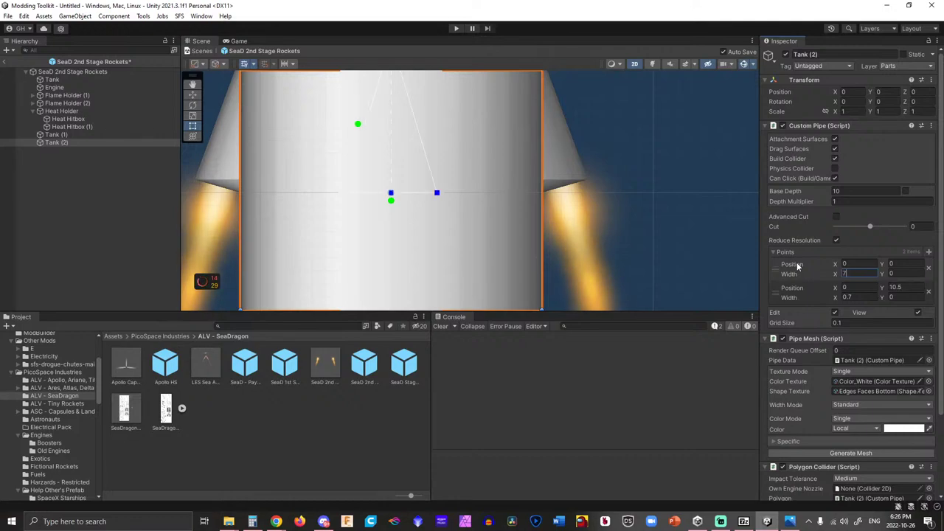
{"action": "scroll", "coordinate": [621, 232], "scroll_direction": "up", "scroll_amount": 5}
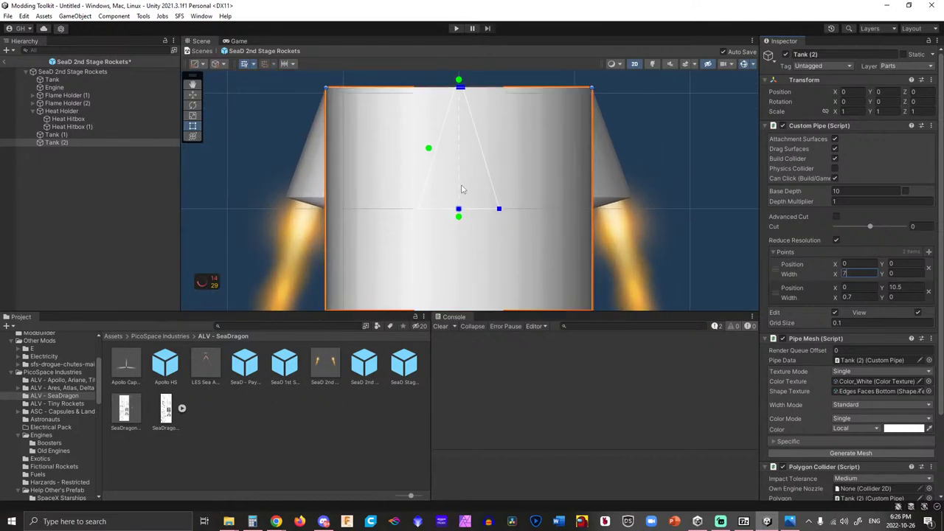
{"action": "key", "text": "shift+Tab"}
{"action": "type", "text": "1"}
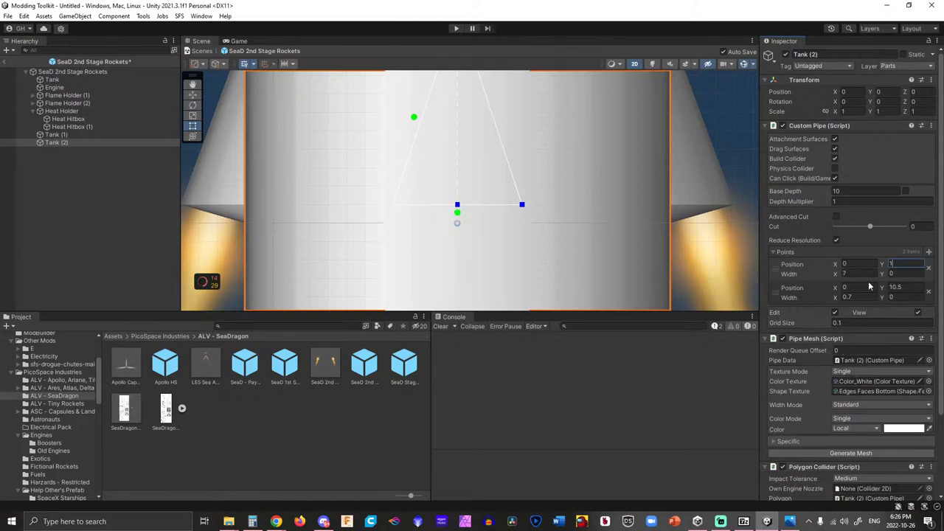
Set the cone's base depth to 40, after trying 20, and regenerate its mesh.
{"action": "left_click", "coordinate": [863, 191]}
{"action": "type", "text": "20"}
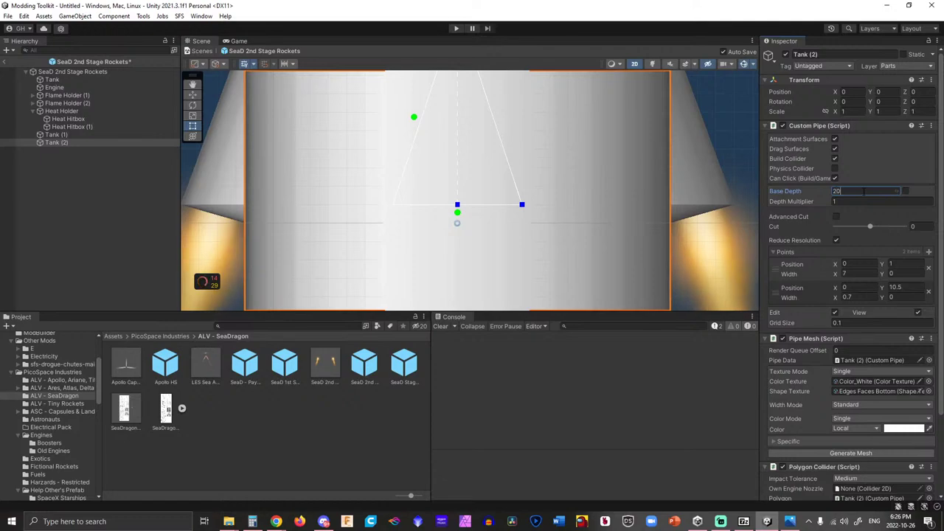
{"action": "left_click", "coordinate": [852, 454]}
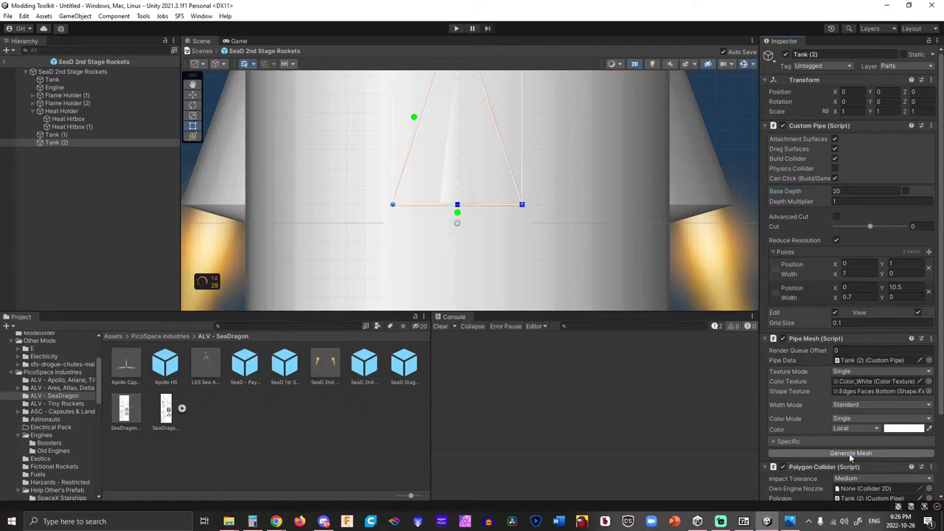
{"action": "left_click", "coordinate": [854, 191]}
{"action": "type", "text": "40"}
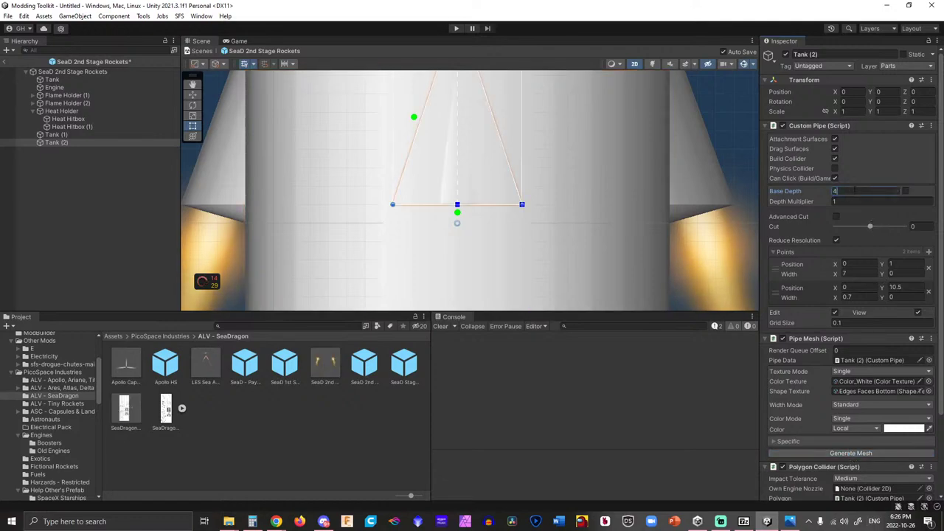
{"action": "left_click", "coordinate": [868, 453]}
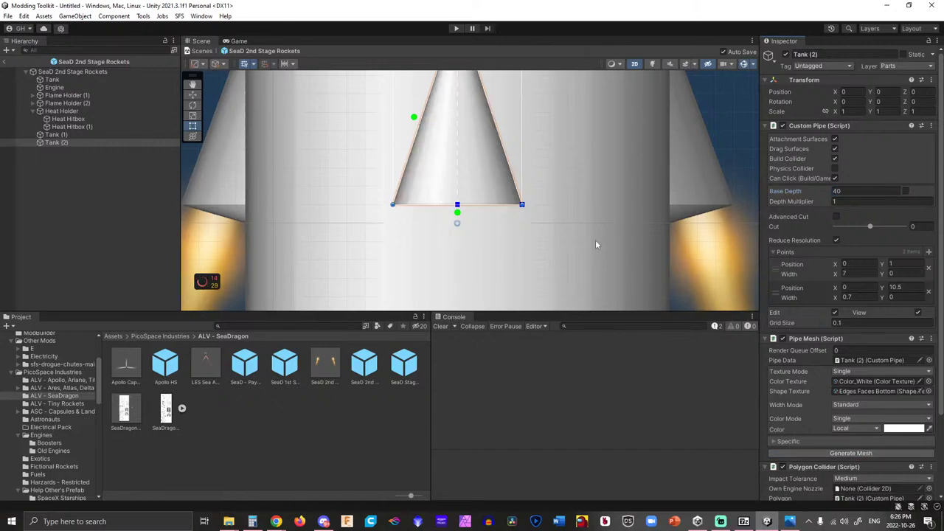
{"action": "scroll", "coordinate": [574, 215], "scroll_direction": "down", "scroll_amount": 5}
{"action": "left_click", "coordinate": [712, 154]}
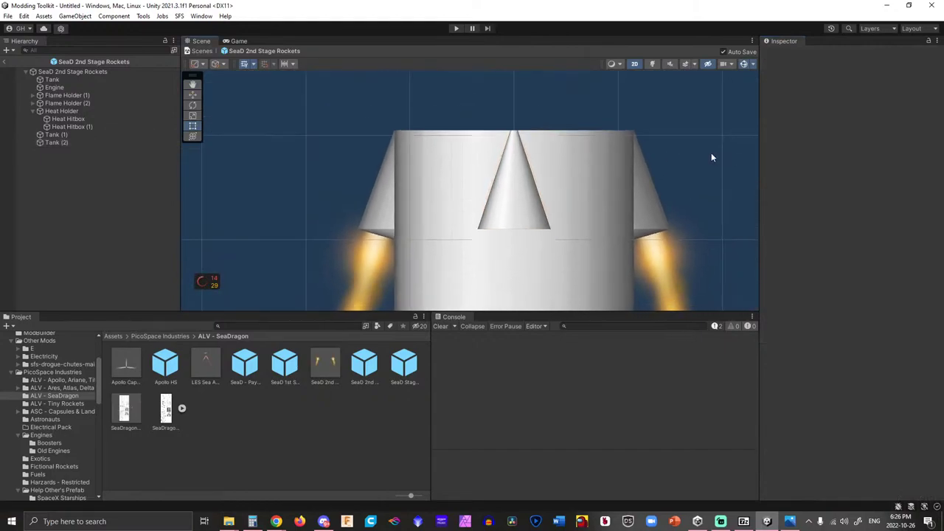
{"action": "scroll", "coordinate": [694, 144], "scroll_direction": "down", "scroll_amount": 2}
{"action": "middle_click_drag", "start_coordinate": [687, 140], "coordinate": [661, 138]}
{"action": "scroll", "coordinate": [608, 164], "scroll_direction": "up", "scroll_amount": 3}
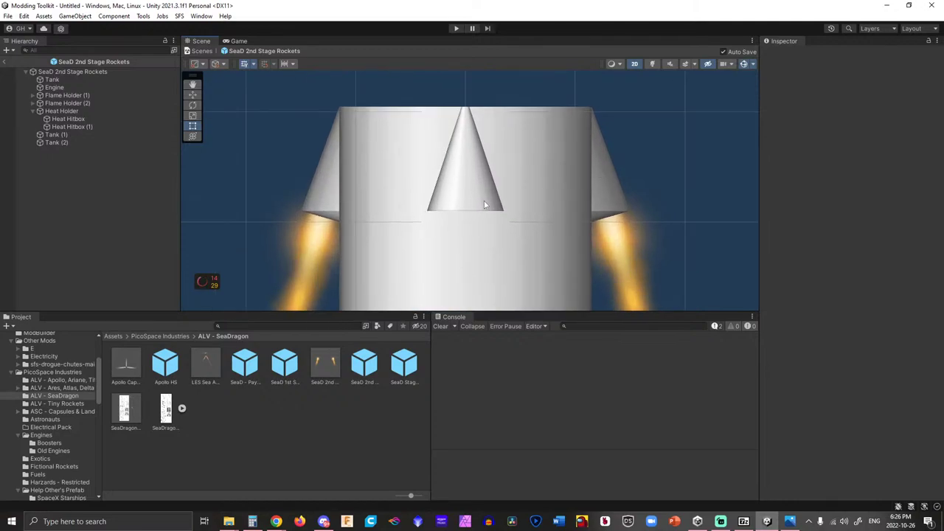
Add a new outline point below the cone's base at height 0 with width 6.
{"action": "left_click", "coordinate": [484, 201]}
{"action": "left_click", "coordinate": [464, 216]}
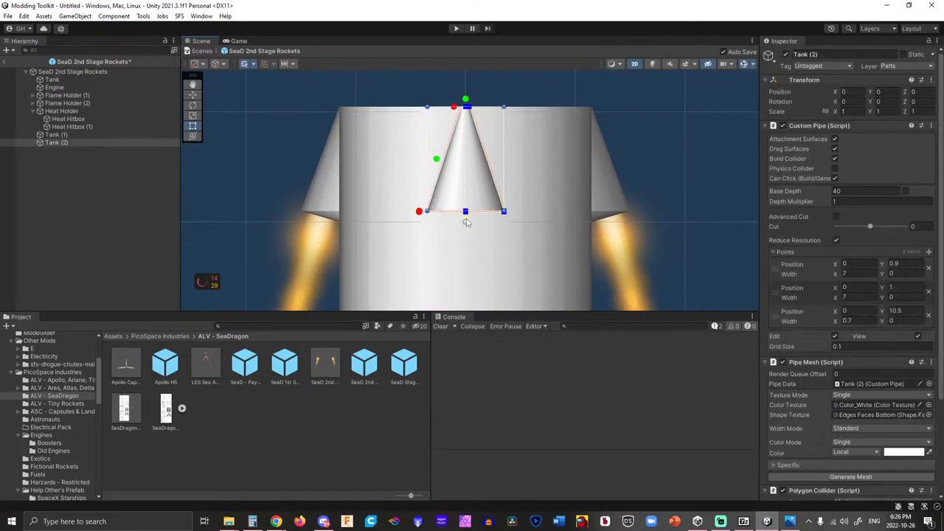
{"action": "scroll", "coordinate": [466, 215], "scroll_direction": "up", "scroll_amount": 4}
{"action": "left_click_drag", "start_coordinate": [465, 211], "coordinate": [465, 229]}
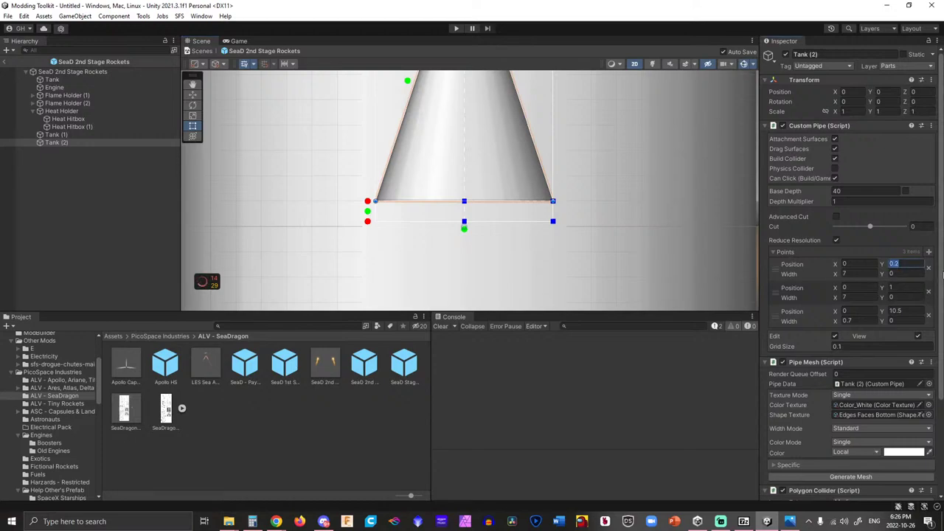
{"action": "type", "text": "0"}
{"action": "left_click", "coordinate": [856, 274]}
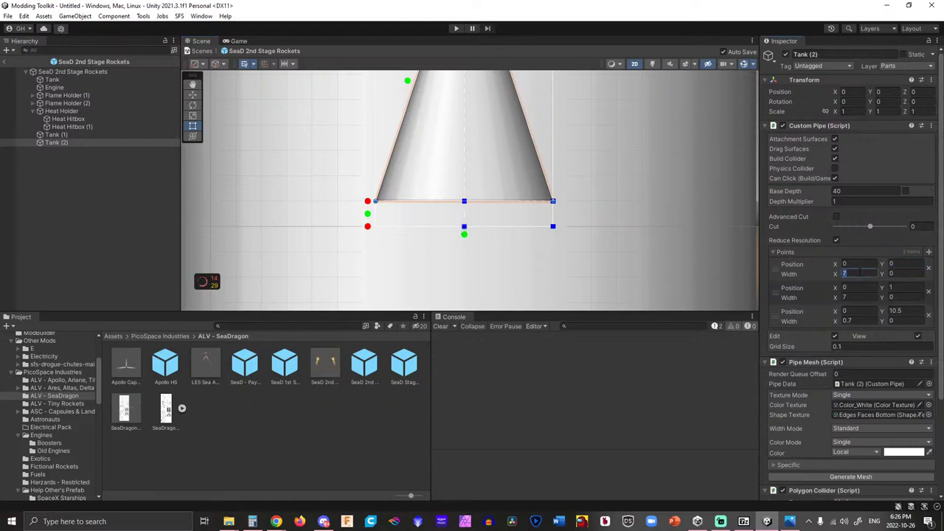
{"action": "type", "text": "6"}
{"action": "key", "text": "Return"}
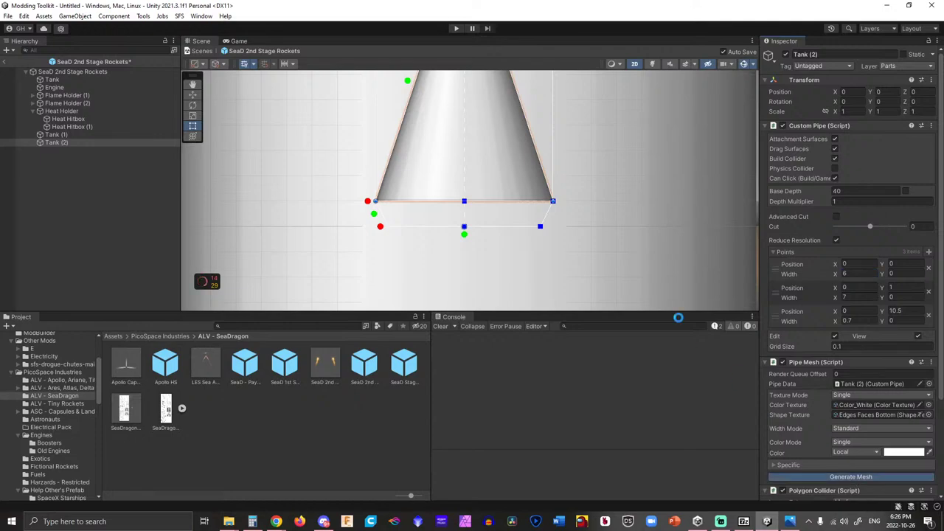
{"action": "scroll", "coordinate": [616, 274], "scroll_direction": "down", "scroll_amount": 2}
{"action": "scroll", "coordinate": [617, 274], "scroll_direction": "down", "scroll_amount": 3}
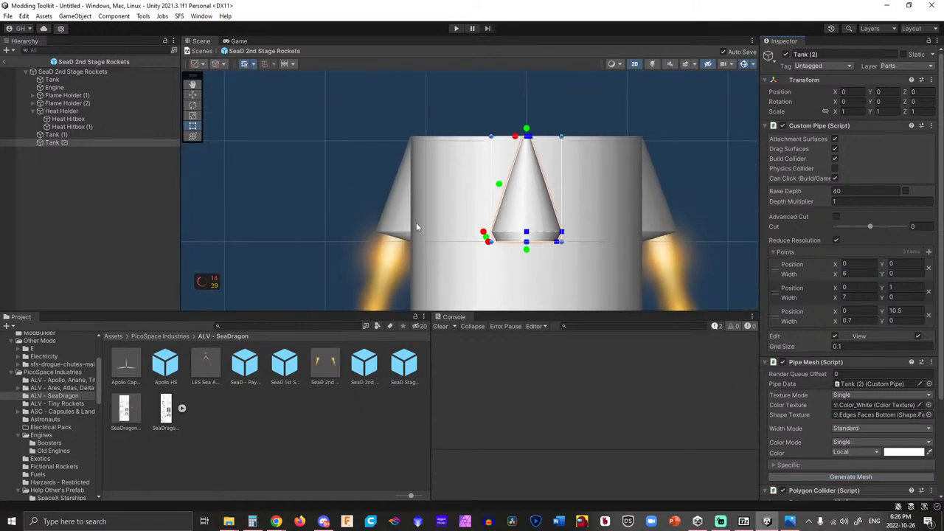
Duplicate Flame Holder (2) as Flame Holder (3) below it, with Rotation Z 0 and Position X 0.
{"action": "left_click", "coordinate": [335, 196]}
{"action": "middle_click_drag", "start_coordinate": [334, 191], "coordinate": [337, 121]}
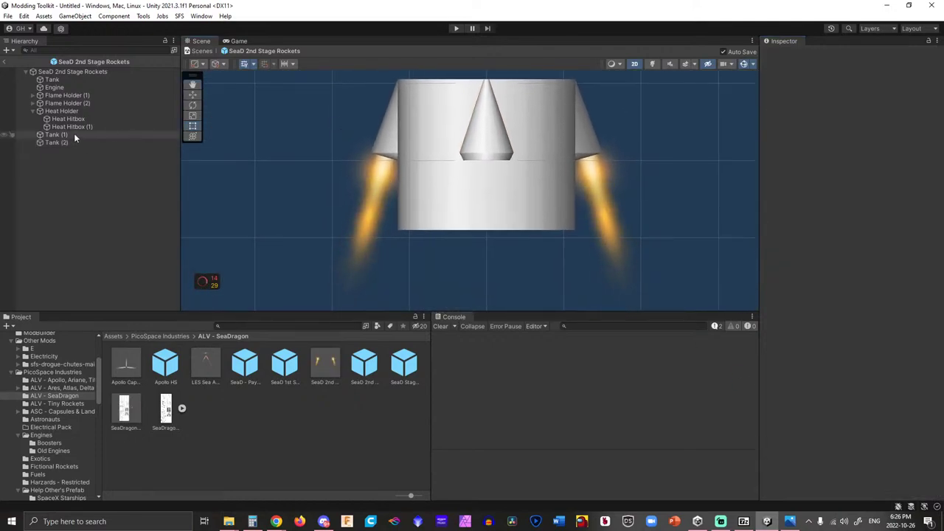
{"action": "left_click", "coordinate": [71, 103]}
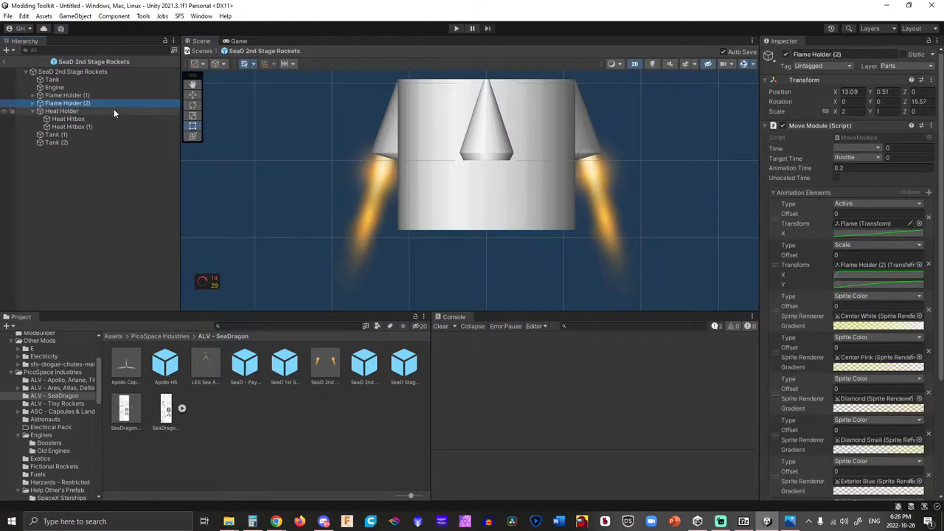
{"action": "key", "text": "ctrl+d"}
{"action": "left_click_drag", "start_coordinate": [37, 150], "coordinate": [49, 107]}
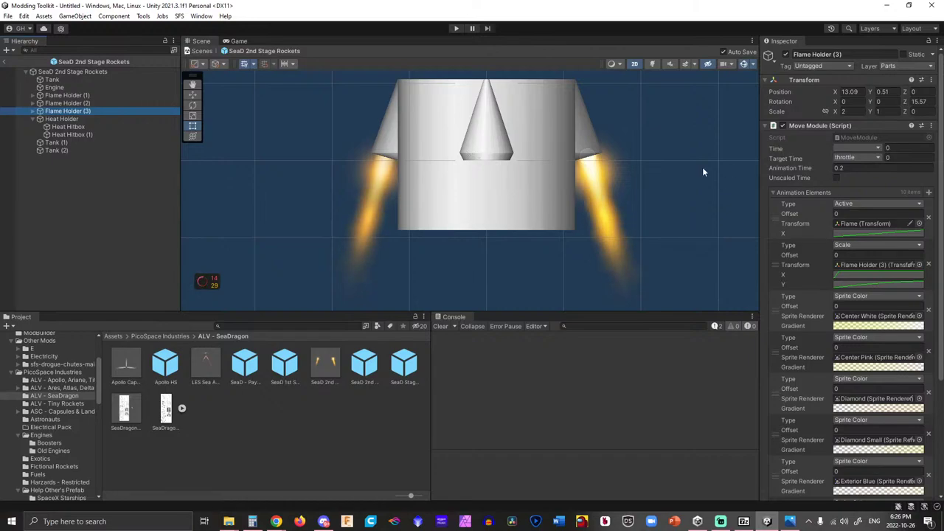
{"action": "left_click", "coordinate": [920, 101]}
{"action": "type", "text": "0"}
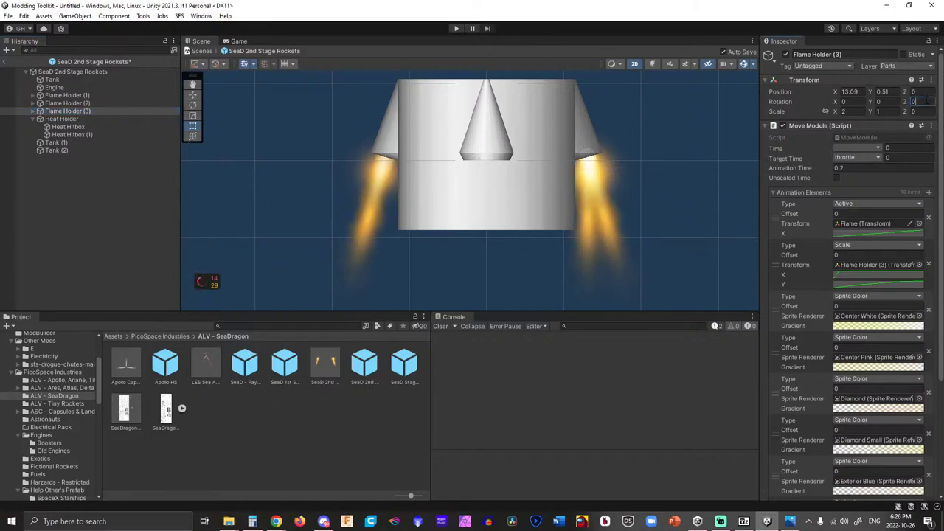
{"action": "left_click", "coordinate": [848, 91]}
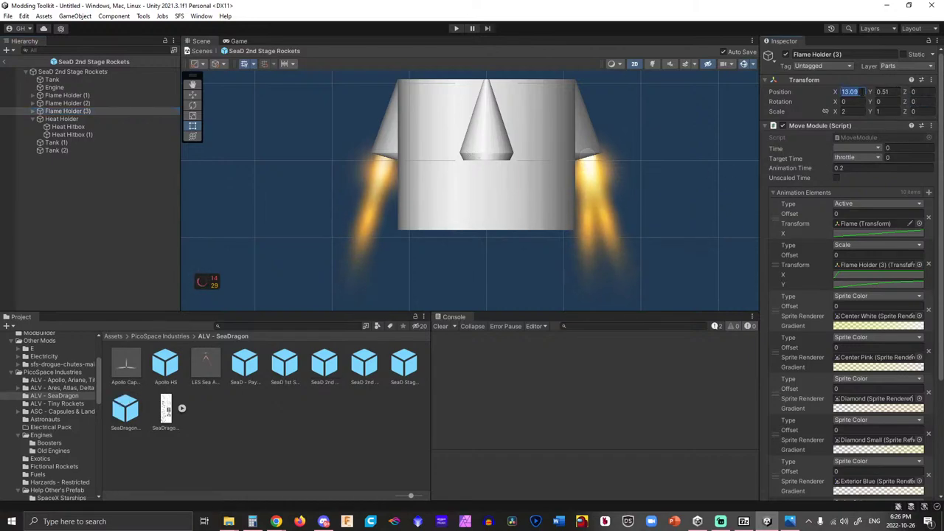
{"action": "type", "text": "0"}
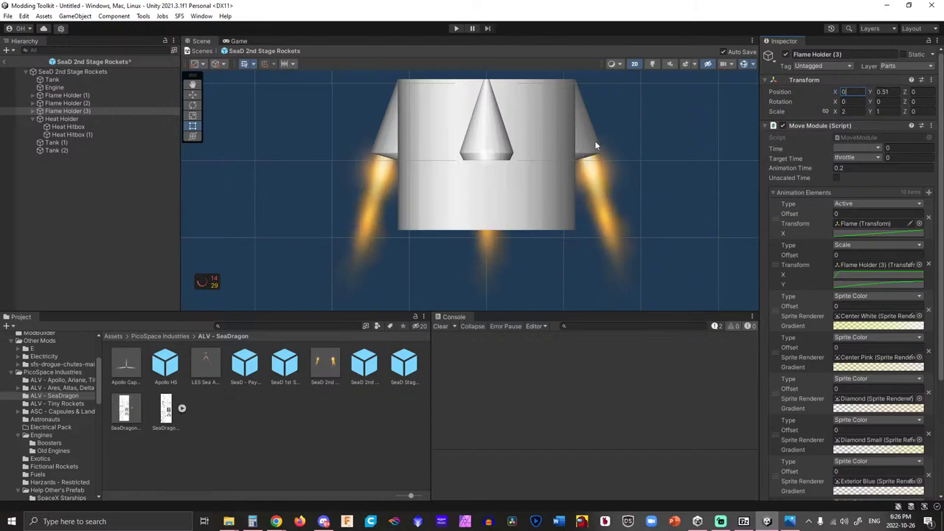
{"action": "scroll", "coordinate": [841, 183], "scroll_direction": "down", "scroll_amount": 5}
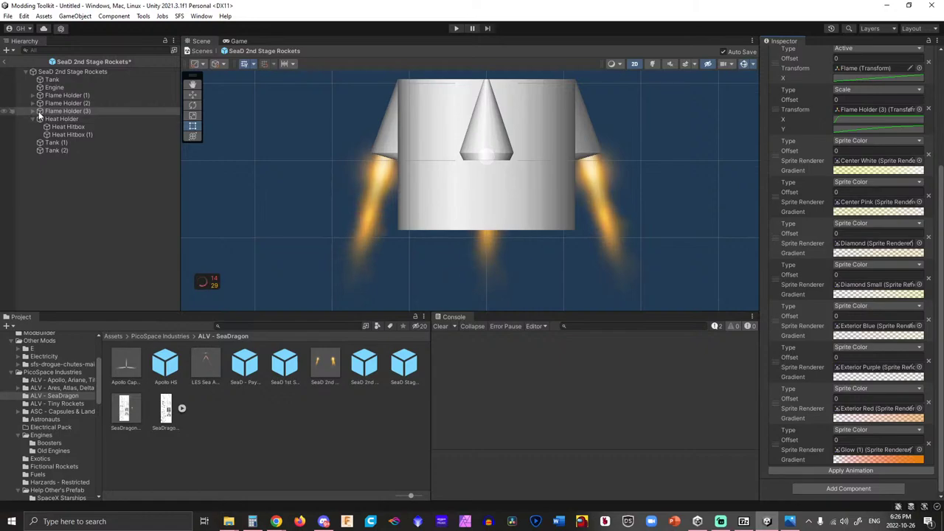
In Flame Holder (3)'s Flame, set Center Pink's order in layer to 100 and save.
{"action": "left_click", "coordinate": [33, 111]}
{"action": "left_click", "coordinate": [46, 118]}
{"action": "left_click", "coordinate": [39, 120]}
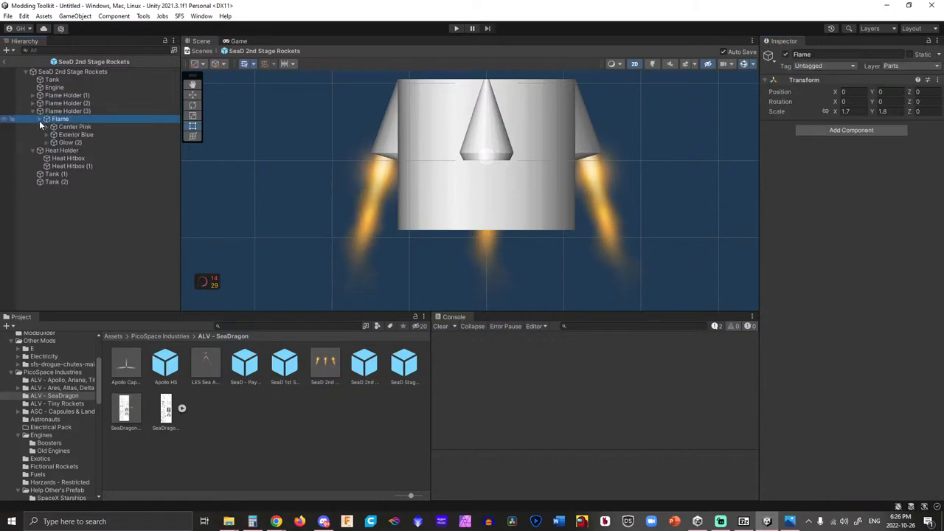
{"action": "left_click", "coordinate": [70, 127]}
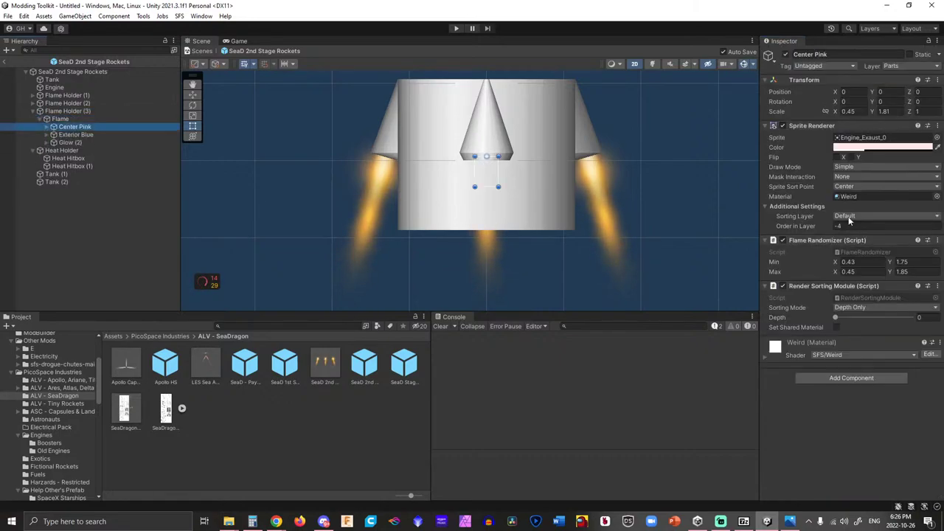
{"action": "left_click", "coordinate": [263, 161]}
{"action": "scroll", "coordinate": [262, 155], "scroll_direction": "down", "scroll_amount": 2}
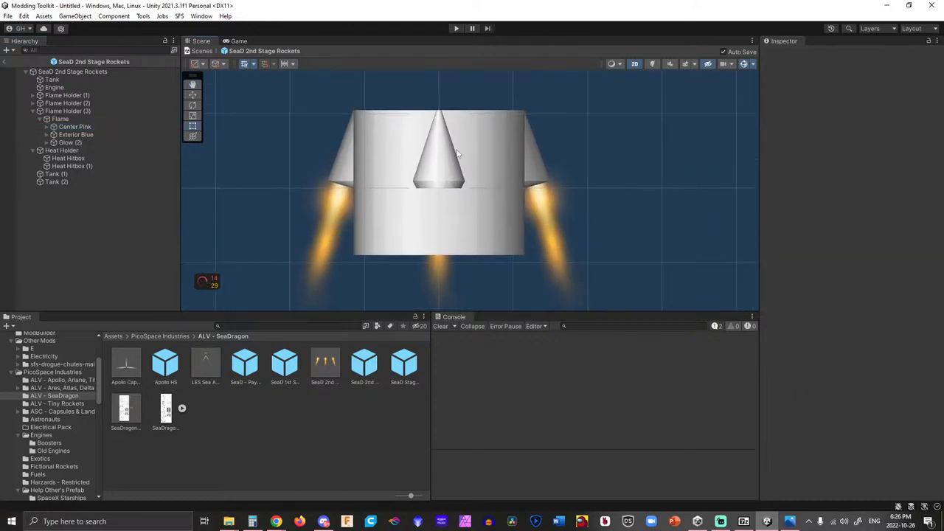
{"action": "left_click", "coordinate": [108, 126]}
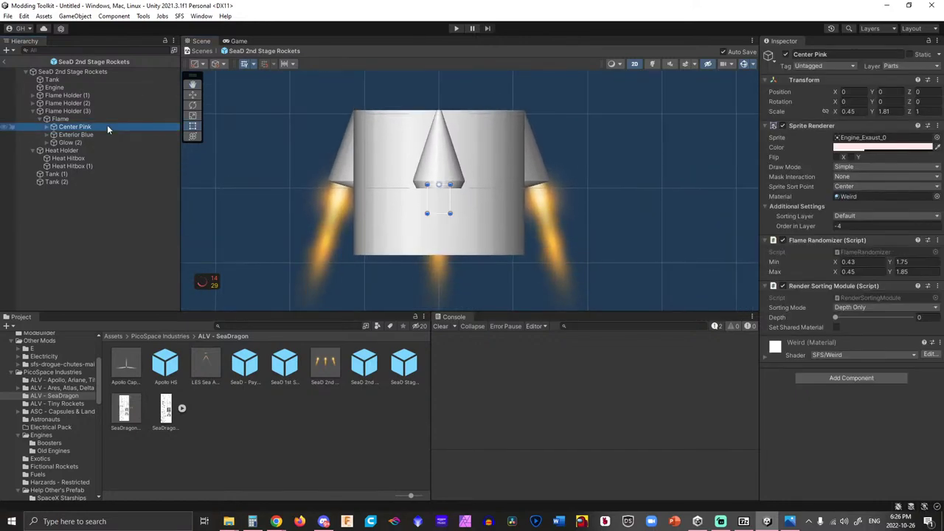
{"action": "left_click", "coordinate": [849, 226]}
{"action": "type", "text": "100"}
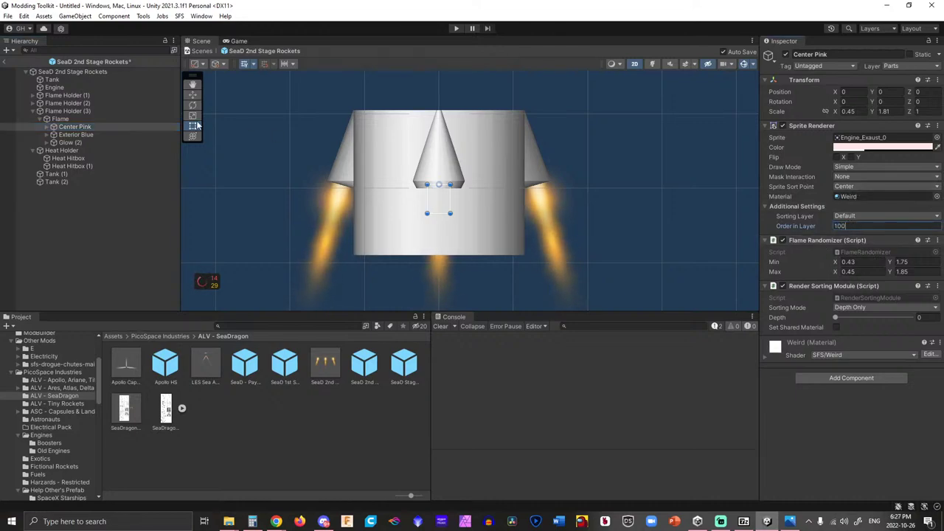
{"action": "left_click", "coordinate": [42, 128]}
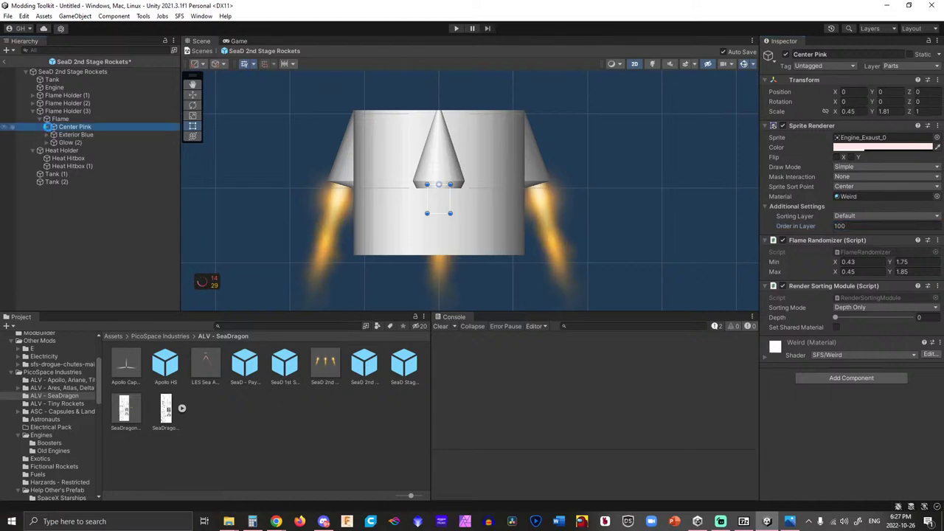
{"action": "key", "text": "ctrl+s"}
Raise Center White's depth from 0 to 1.
{"action": "key", "text": "Right"}
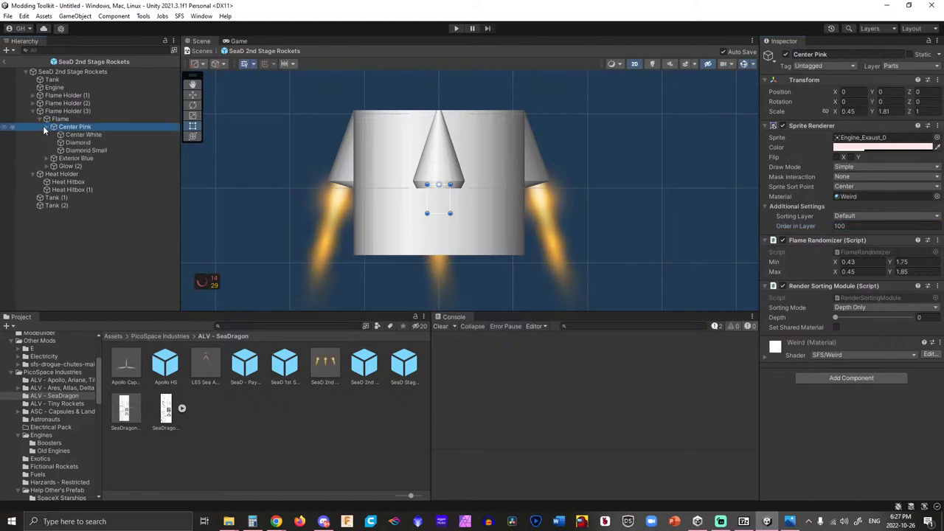
{"action": "left_click", "coordinate": [69, 135]}
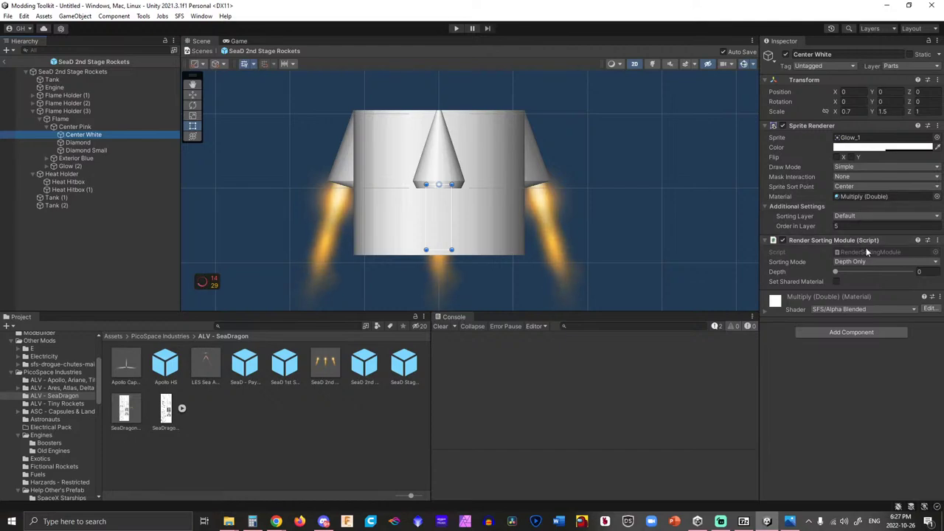
{"action": "left_click", "coordinate": [836, 272]}
{"action": "left_click_drag", "start_coordinate": [836, 273], "coordinate": [912, 272]}
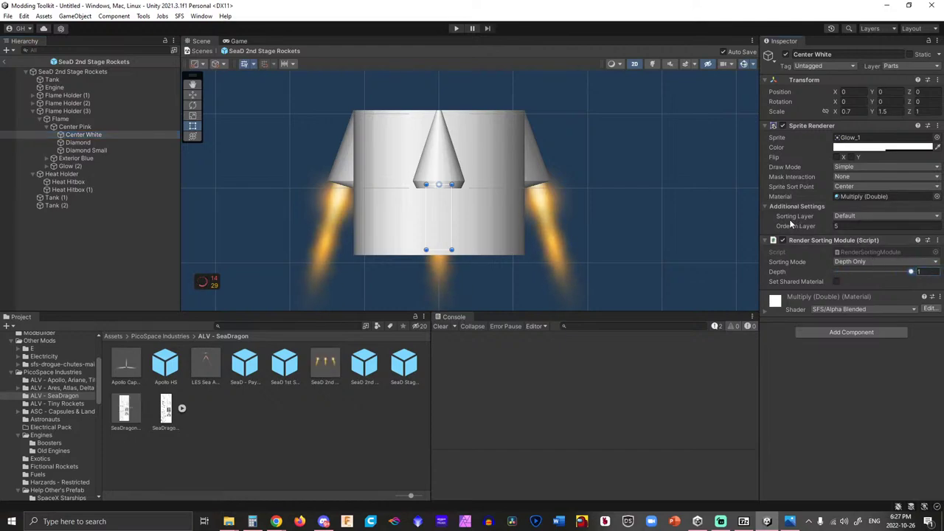
Give the Diamond and Diamond Small sprites order in layer 100 and depth 1.
{"action": "left_click", "coordinate": [105, 142]}
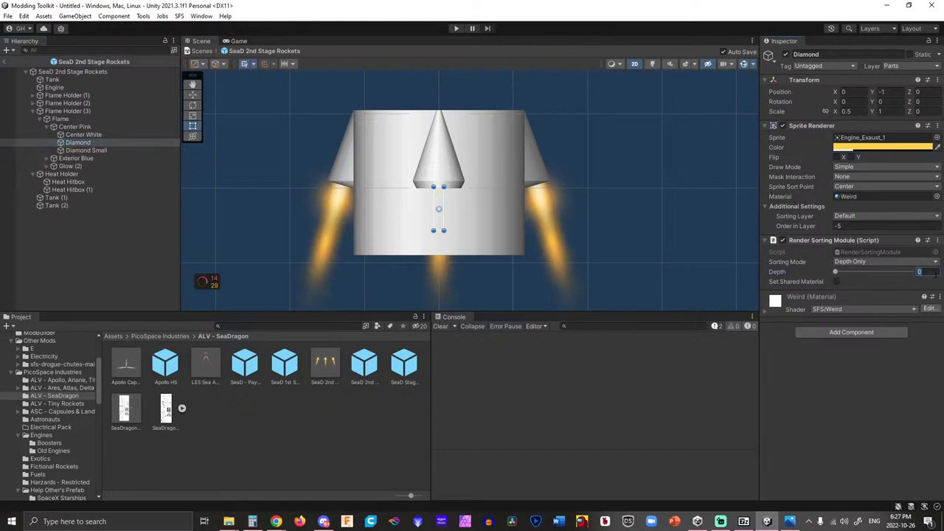
{"action": "type", "text": "1"}
{"action": "left_click", "coordinate": [869, 225]}
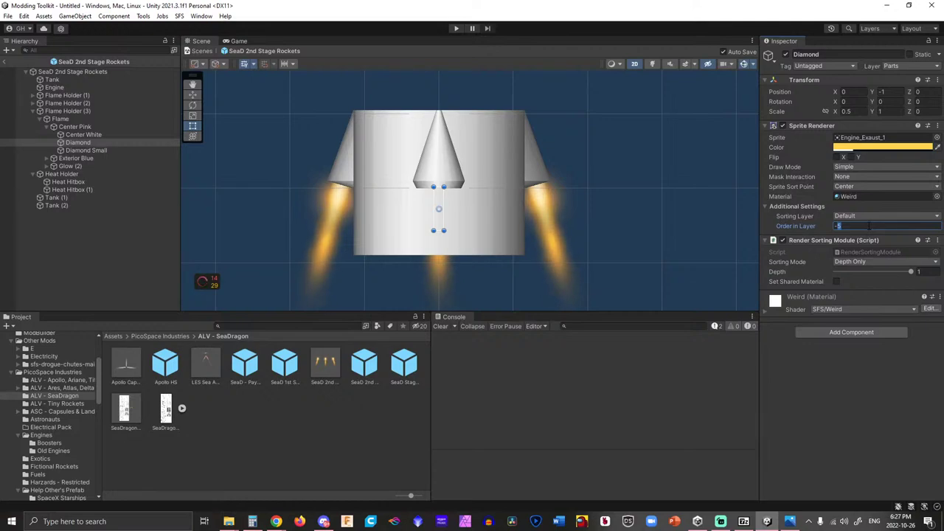
{"action": "key", "text": "BackSpace"}
{"action": "type", "text": "100"}
{"action": "left_click", "coordinate": [99, 151]}
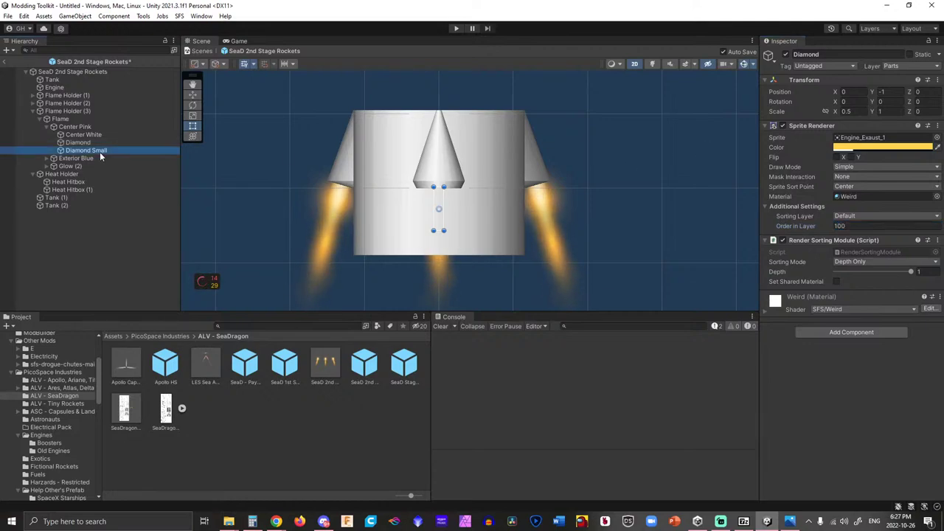
{"action": "left_click", "coordinate": [860, 226]}
{"action": "type", "text": "100"}
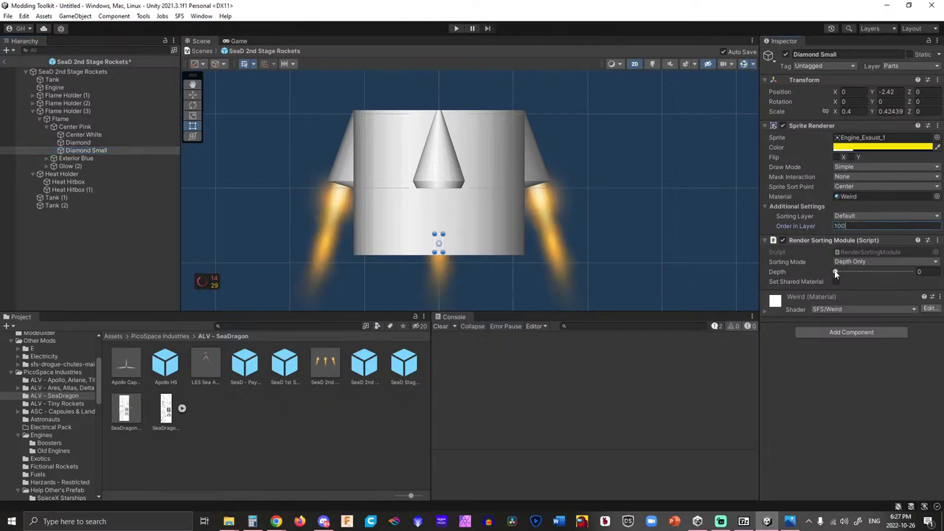
{"action": "left_click_drag", "start_coordinate": [836, 272], "coordinate": [937, 270]}
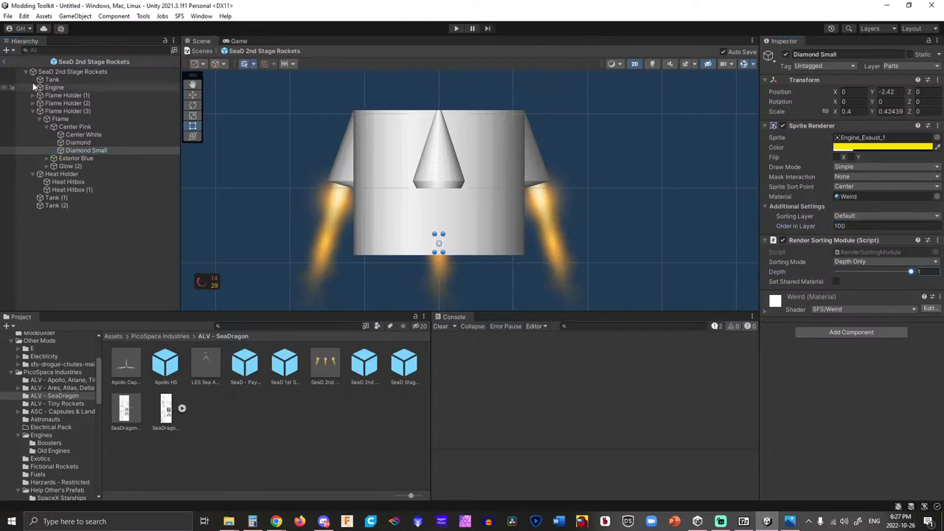
Set Exterior Blue's order in layer to 100 and start editing its depth.
{"action": "left_click", "coordinate": [83, 158]}
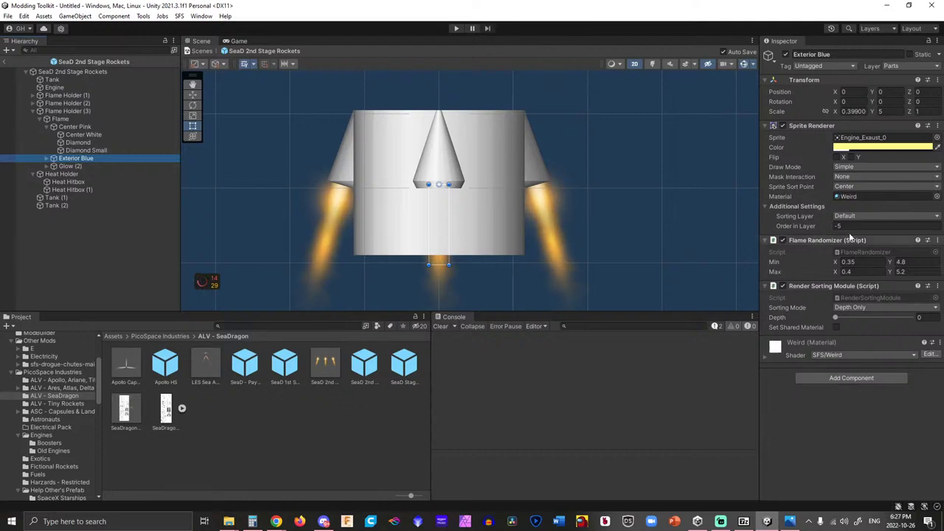
{"action": "left_click", "coordinate": [849, 226]}
{"action": "type", "text": "100"}
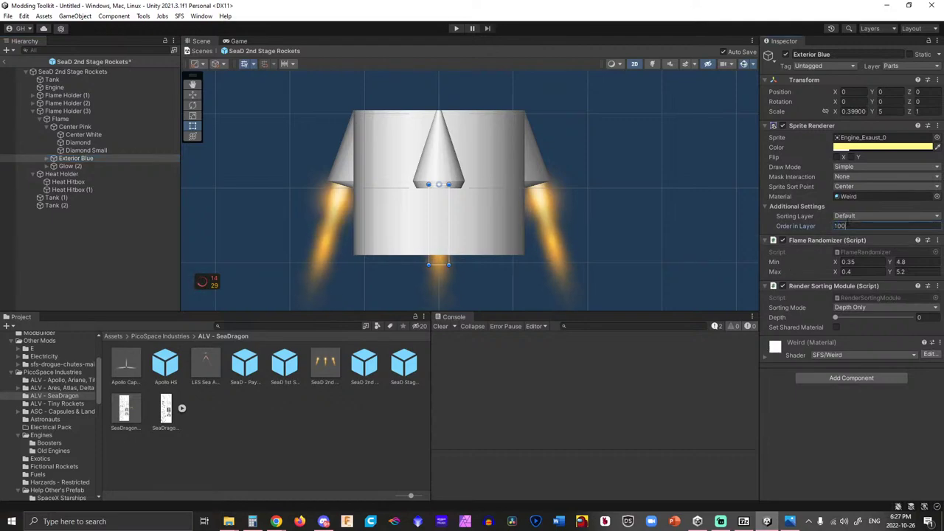
{"action": "left_click", "coordinate": [914, 318]}
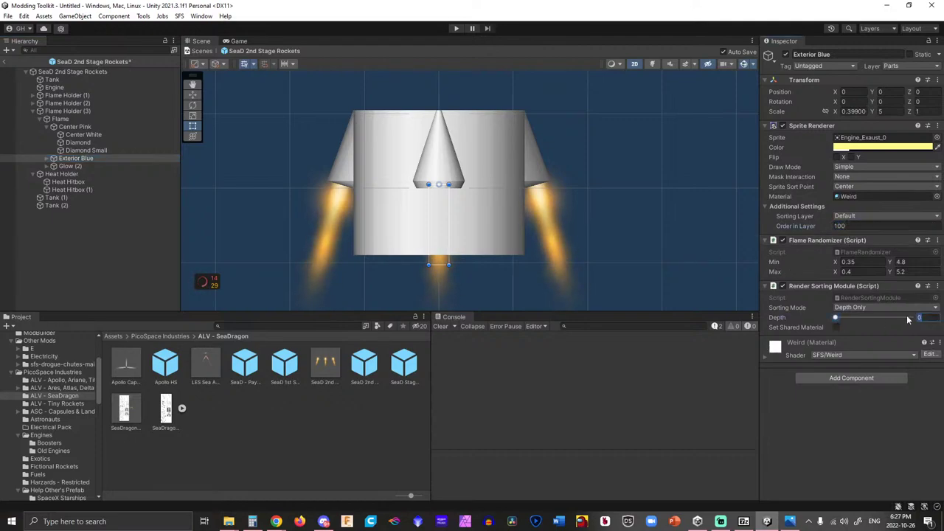
Give Exterior Purple and Exterior Red depth 1 and order in layer 100.
{"action": "left_click", "coordinate": [48, 157]}
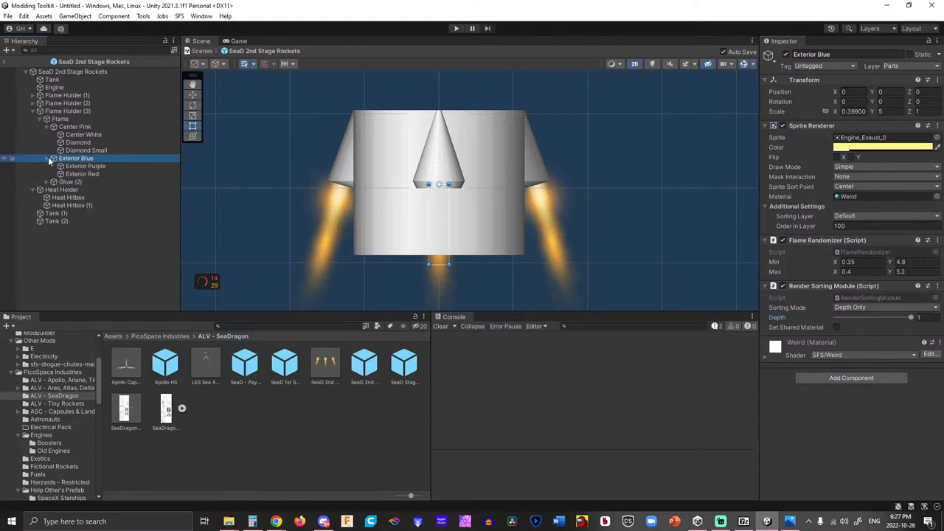
{"action": "left_click", "coordinate": [74, 166]}
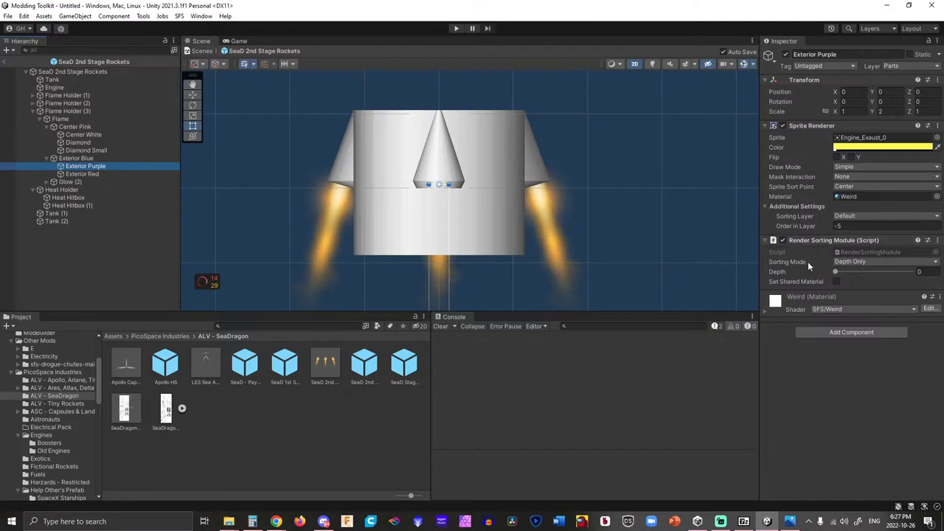
{"action": "left_click_drag", "start_coordinate": [836, 273], "coordinate": [912, 272]}
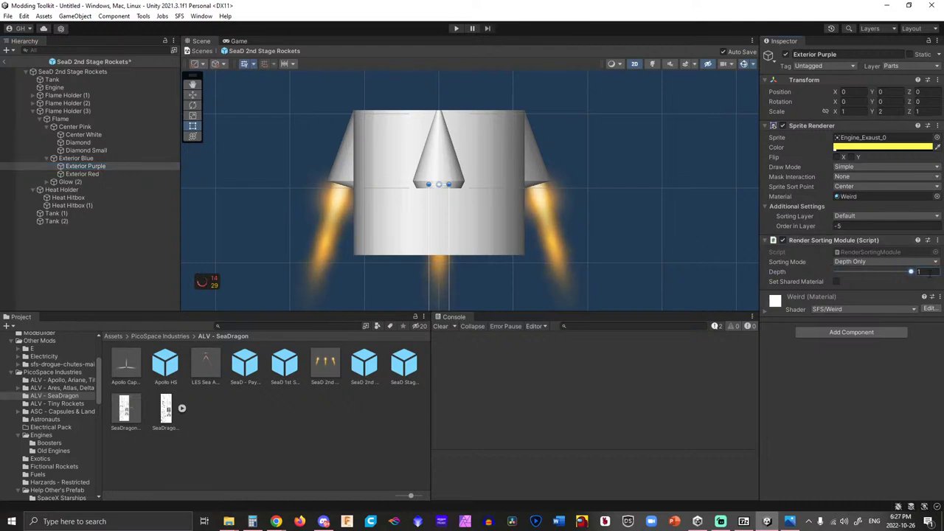
{"action": "left_click", "coordinate": [838, 225]}
{"action": "type", "text": "100"}
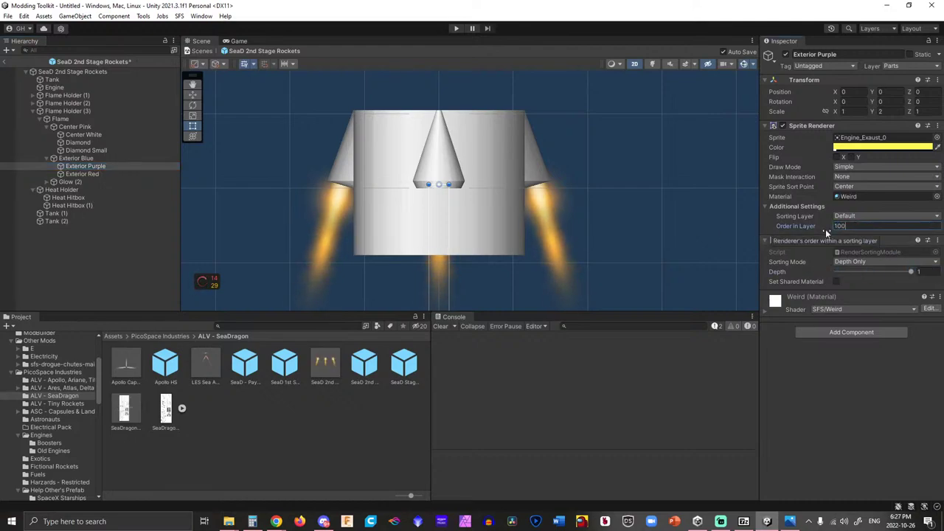
{"action": "left_click", "coordinate": [74, 173]}
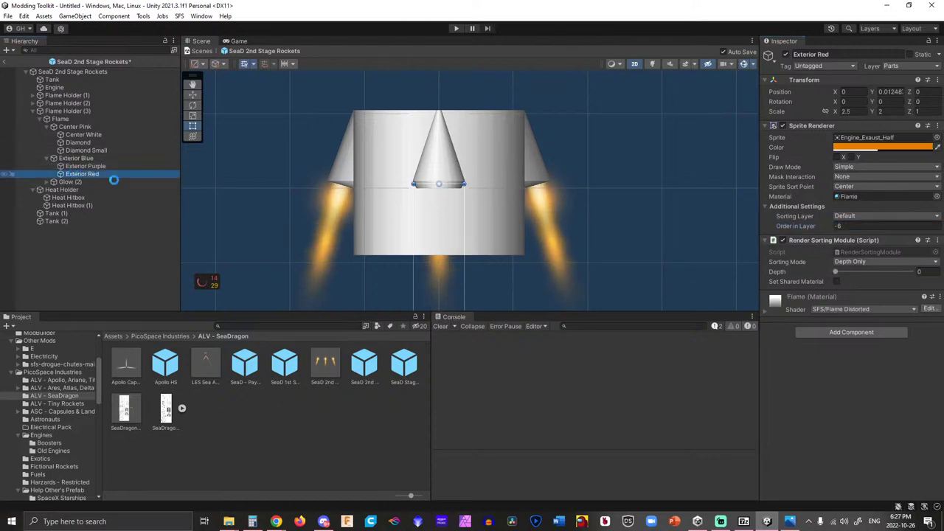
{"action": "left_click", "coordinate": [838, 226]}
{"action": "type", "text": "1"}
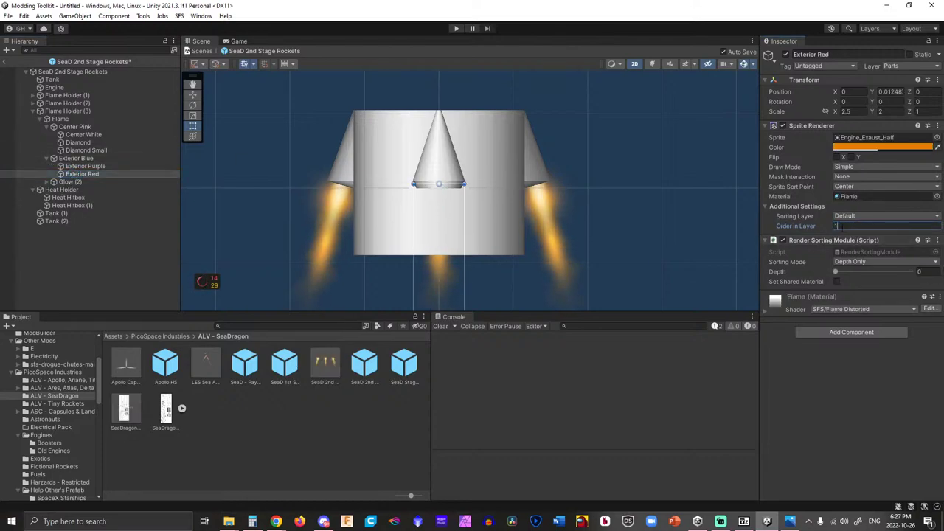
{"action": "type", "text": "00"}
{"action": "left_click_drag", "start_coordinate": [838, 271], "coordinate": [913, 272]}
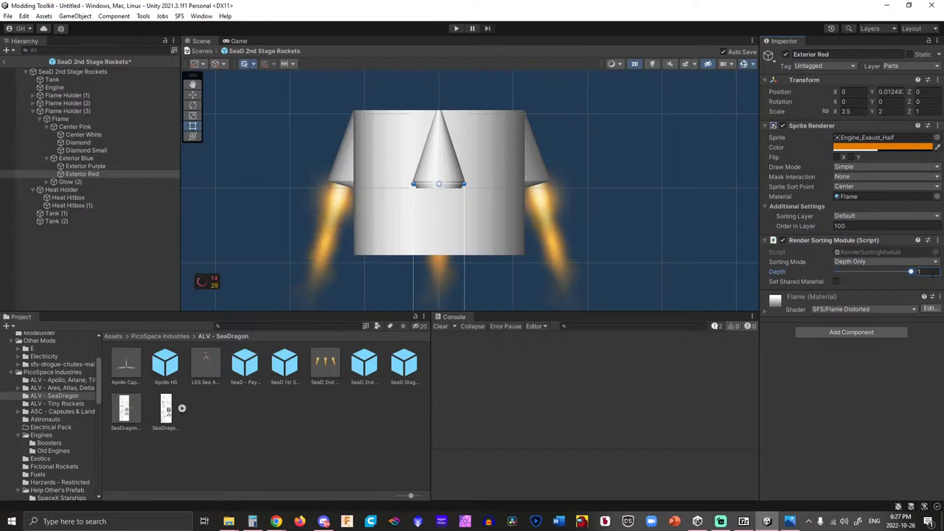
Set order in layer to 100 on Glow (2) and its child Glow (1).
{"action": "left_click", "coordinate": [94, 182]}
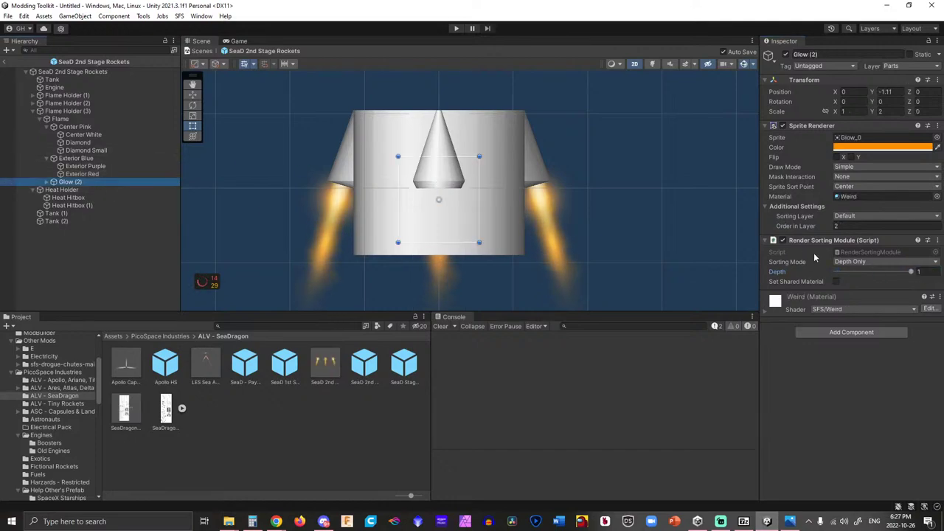
{"action": "left_click", "coordinate": [851, 226]}
{"action": "type", "text": "100"}
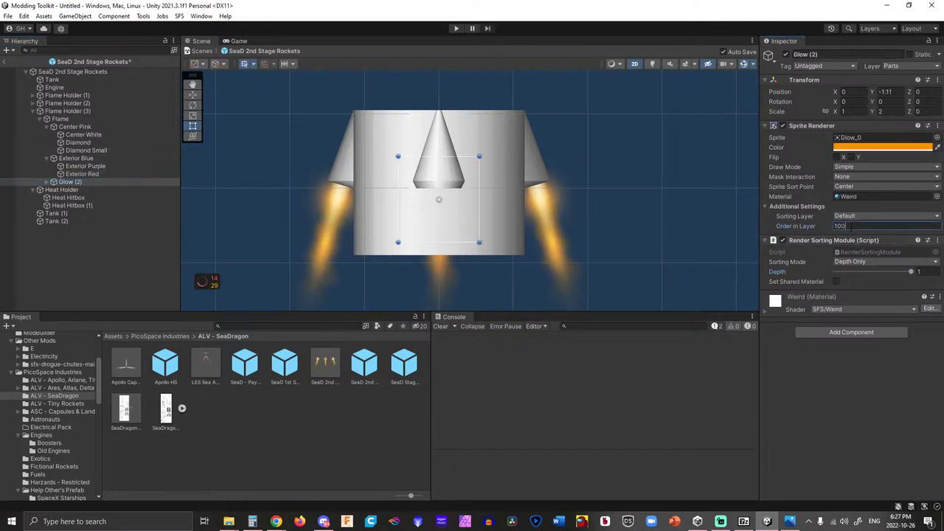
{"action": "left_click", "coordinate": [48, 182]}
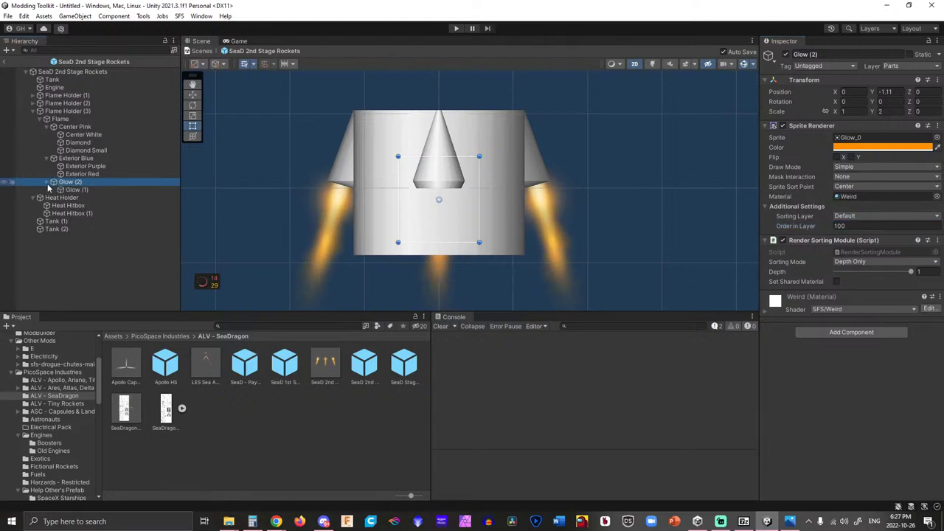
{"action": "left_click", "coordinate": [71, 191]}
{"action": "left_click", "coordinate": [839, 227]}
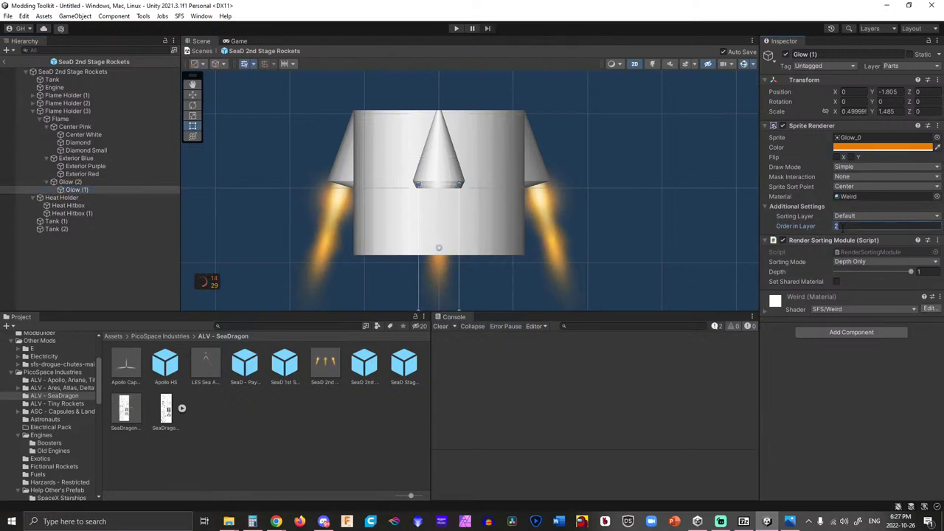
{"action": "type", "text": "100"}
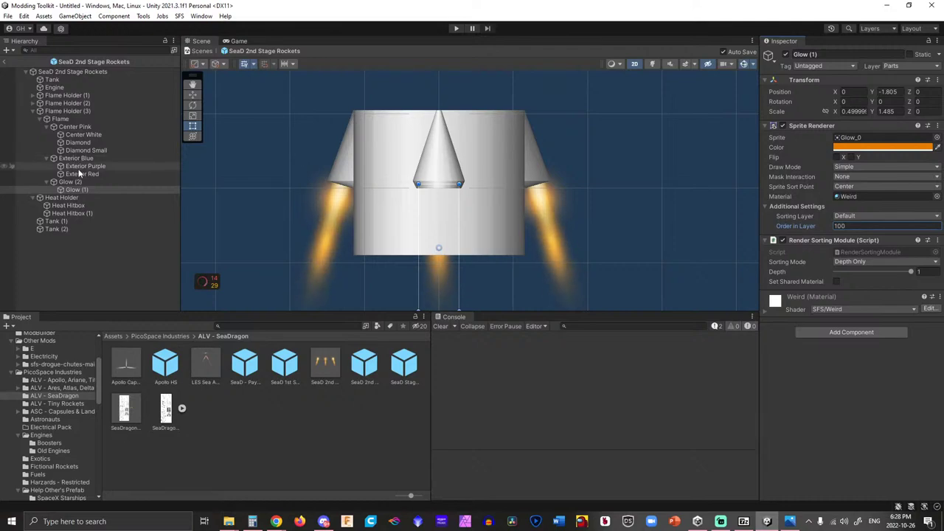
Recheck the Exterior Red, Purple and Blue sprites' settings, then select the Tank.
{"action": "left_click", "coordinate": [80, 174]}
{"action": "left_click", "coordinate": [80, 166]}
{"action": "left_click", "coordinate": [78, 158]}
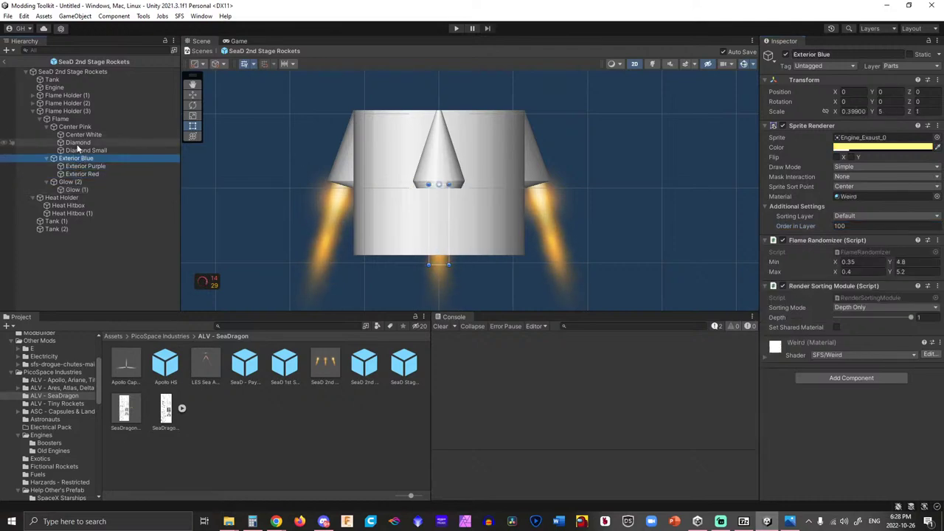
{"action": "left_click", "coordinate": [66, 81]}
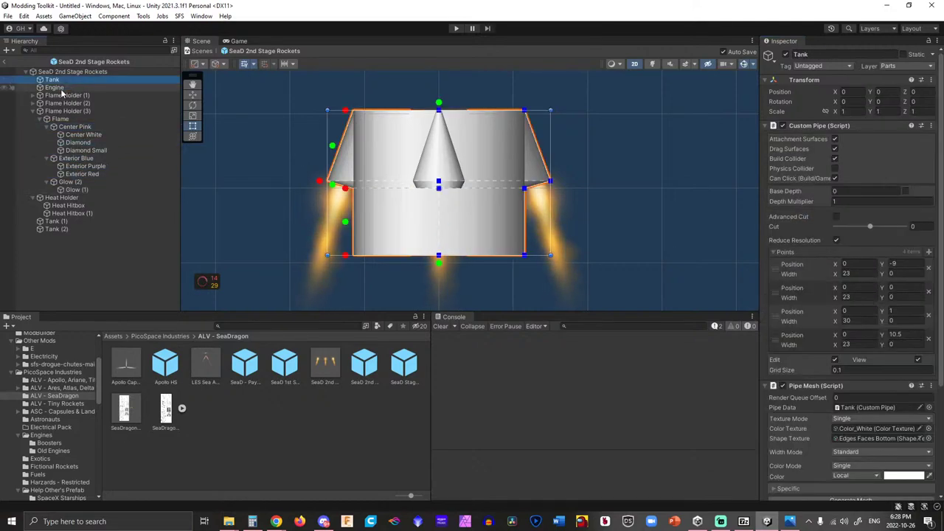
Delete the Tank's lowest Custom Pipe point and check Tank (1)'s Own Engine Nozzle field.
{"action": "left_click", "coordinate": [344, 256], "text": "ctrl"}
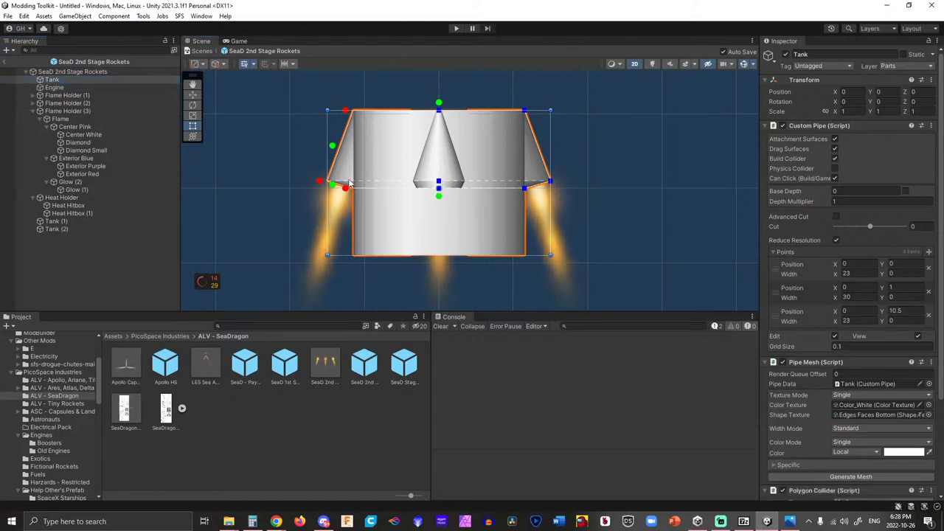
{"action": "left_click", "coordinate": [413, 225]}
{"action": "left_click", "coordinate": [391, 225]}
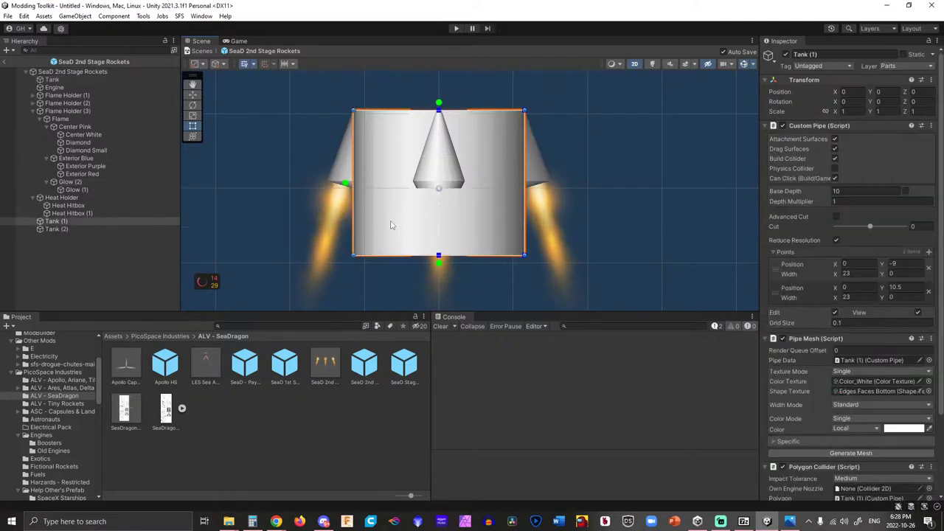
{"action": "scroll", "coordinate": [834, 293], "scroll_direction": "down", "scroll_amount": 3}
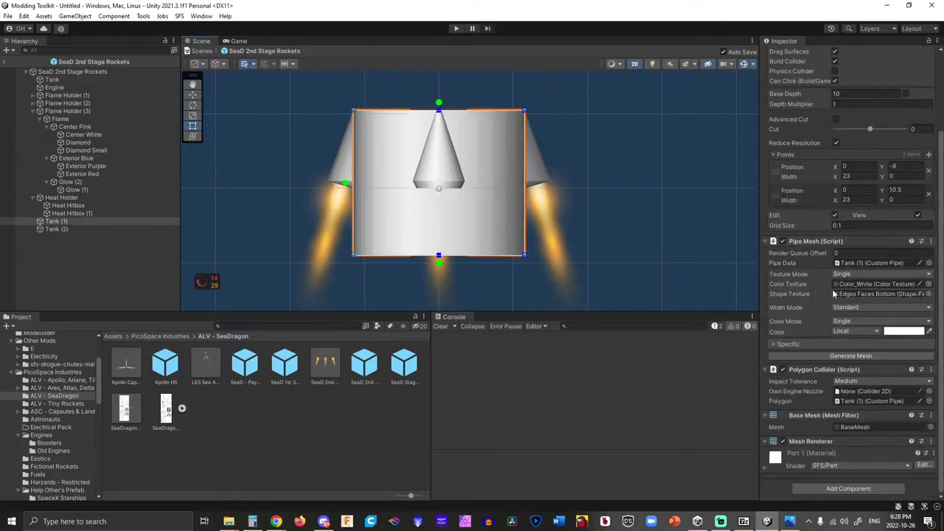
{"action": "left_click", "coordinate": [930, 391]}
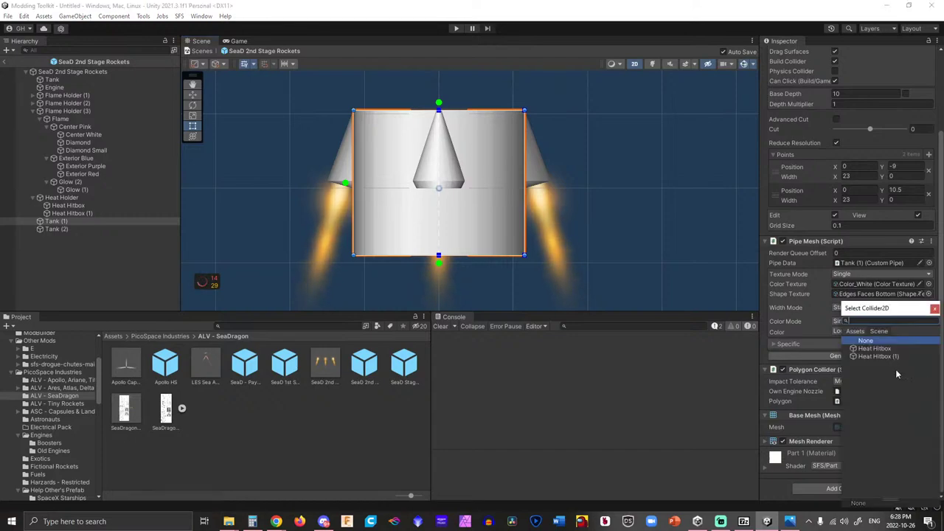
{"action": "left_click", "coordinate": [104, 251]}
Duplicate Heat Hitbox (1) into Heat Hitbox (2) at X -13.1, rotation -15.57.
{"action": "left_click", "coordinate": [87, 214]}
{"action": "key", "text": "ctrl+d"}
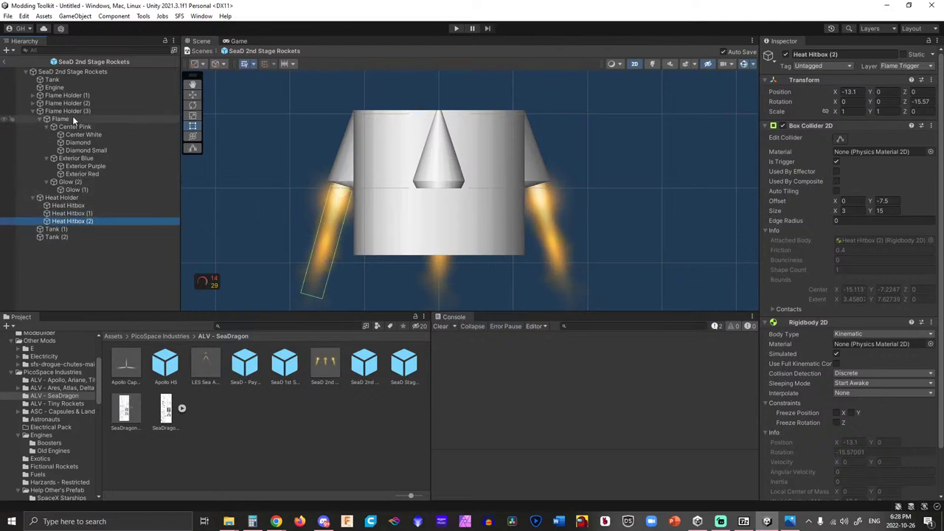
{"action": "left_click", "coordinate": [65, 80]}
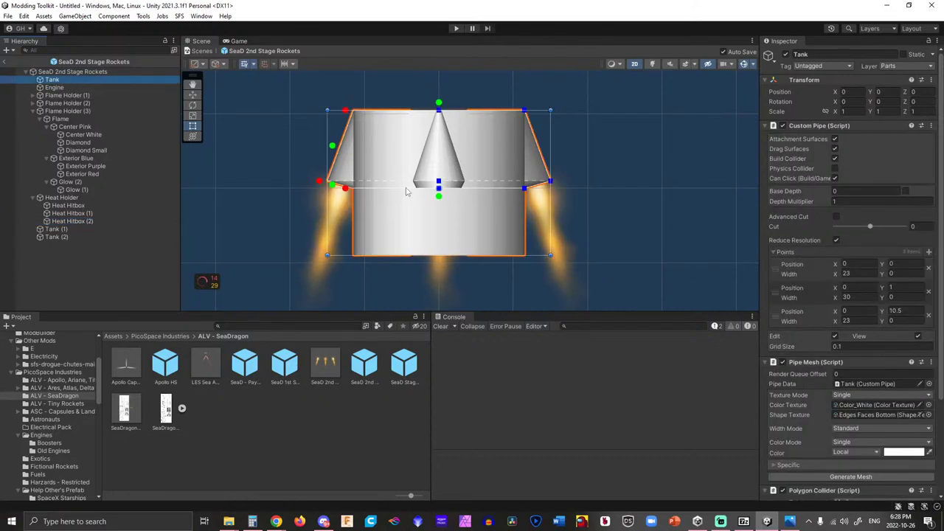
{"action": "left_click", "coordinate": [505, 217]}
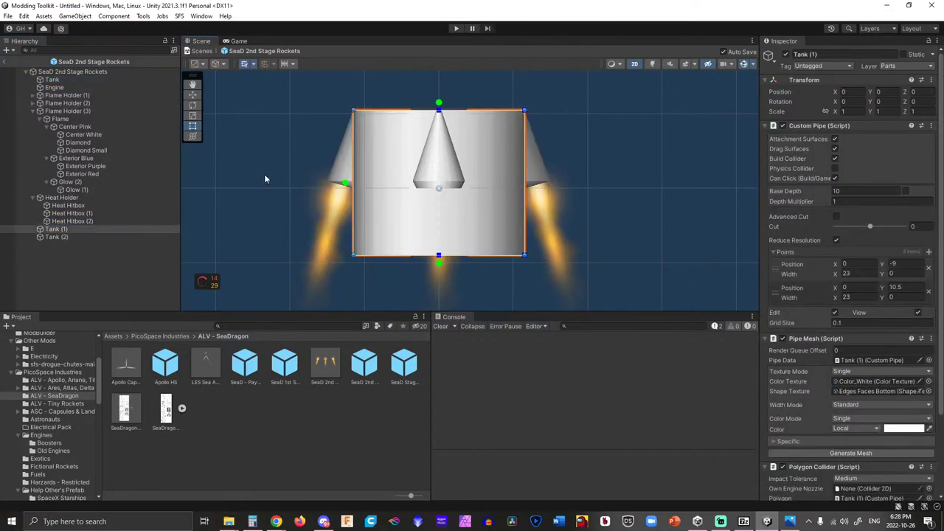
Rename Tank (2) to 'Center Nozzle' and nest it under Tank.
{"action": "left_click", "coordinate": [46, 237]}
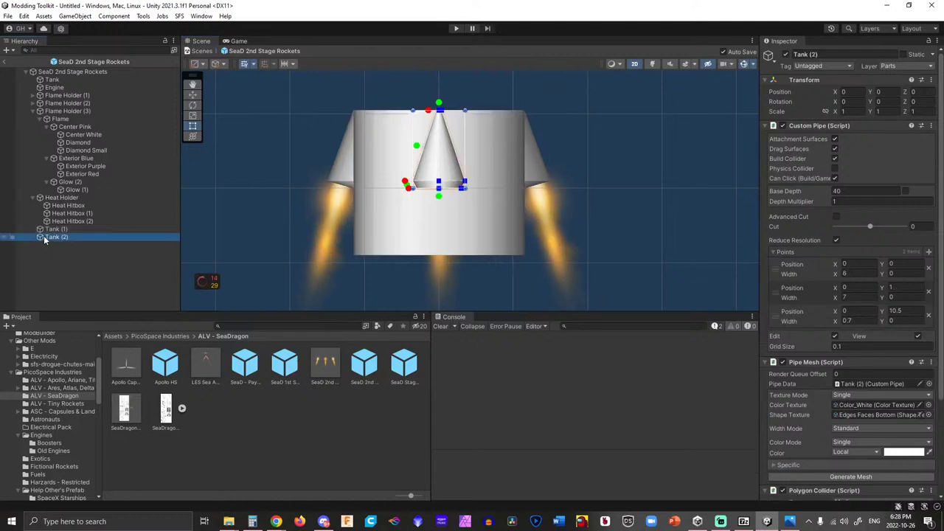
{"action": "left_click", "coordinate": [46, 236]}
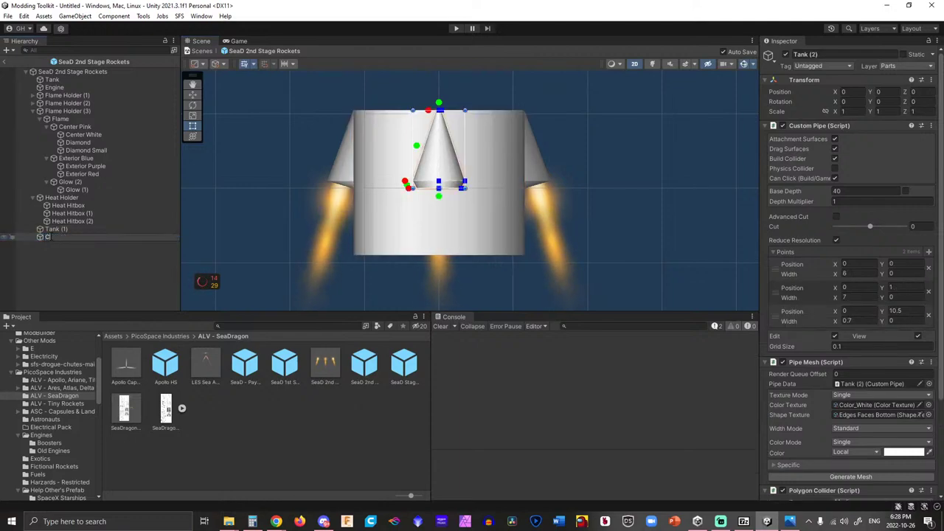
{"action": "type", "text": "Center Nozzle"}
{"action": "key", "text": "Return"}
{"action": "left_click_drag", "start_coordinate": [46, 242], "coordinate": [48, 80]}
Rename the parent Tank object to 'Nozzles'.
{"action": "left_click", "coordinate": [51, 80]}
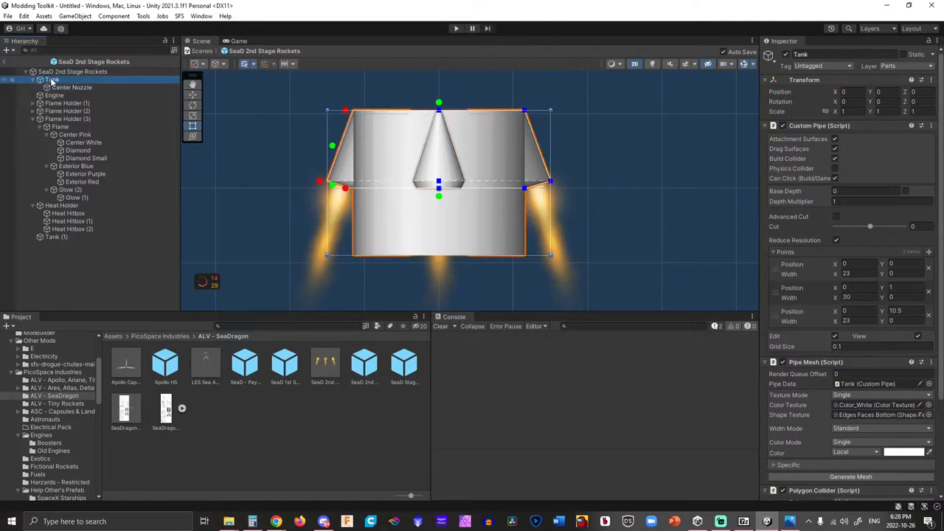
{"action": "left_click", "coordinate": [52, 80]}
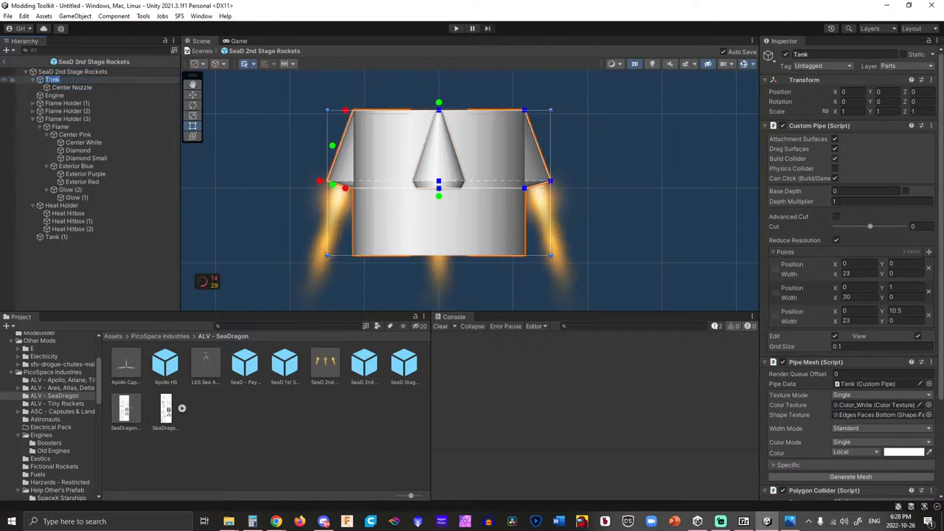
{"action": "type", "text": "Nozzles"}
{"action": "key", "text": "Return"}
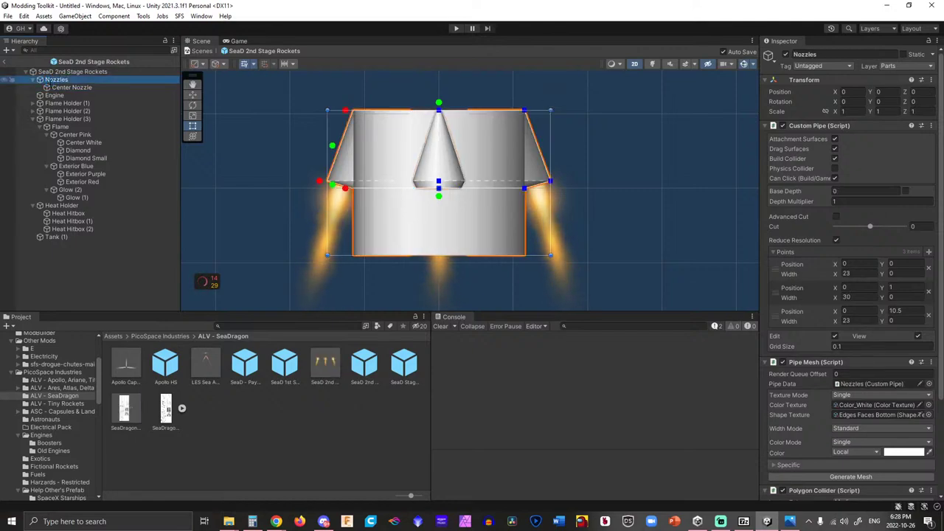
{"action": "left_click", "coordinate": [60, 237]}
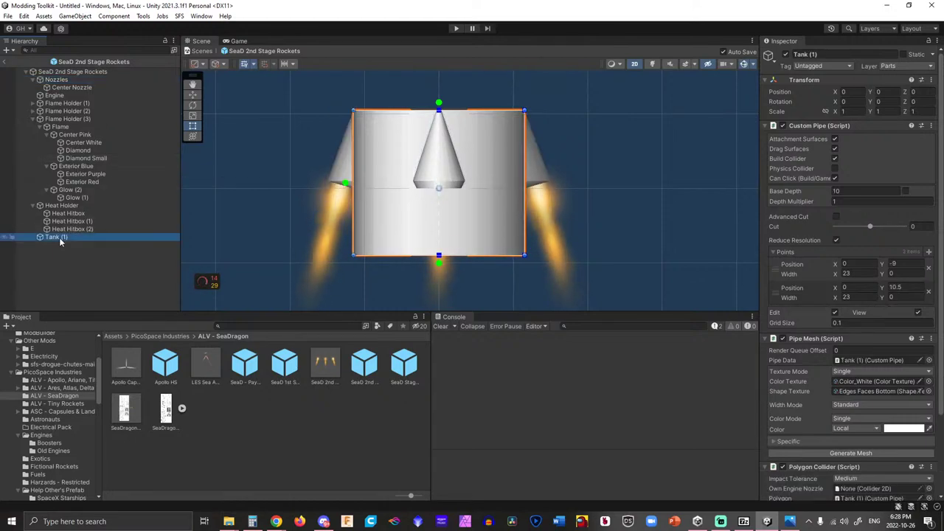
Rename Tank (1) to 'Center Tank'.
{"action": "key", "text": "f"}
{"action": "key", "text": "F2"}
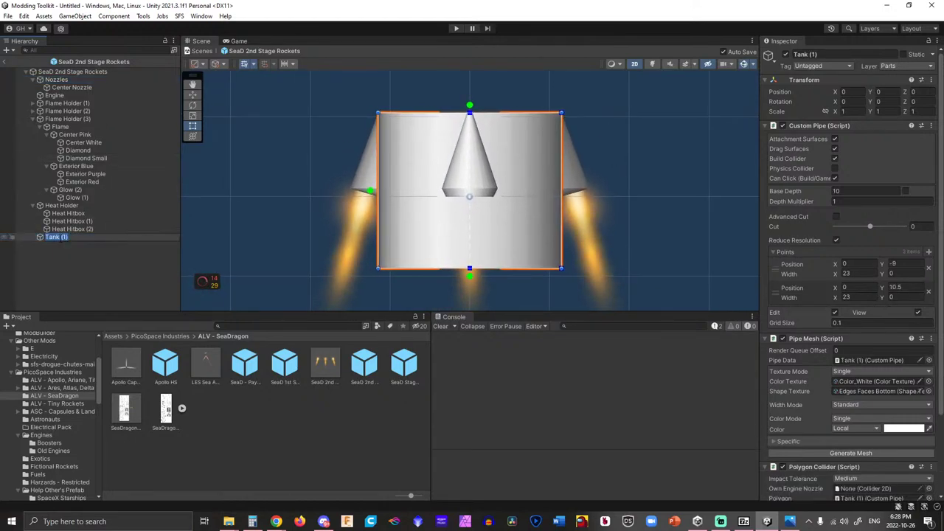
{"action": "type", "text": "Center Tank"}
{"action": "key", "text": "Return"}
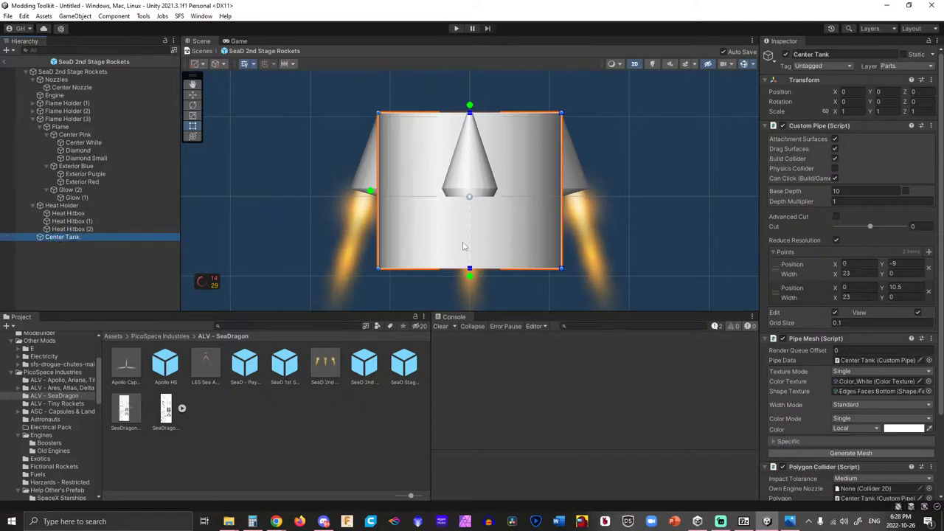
Set Heat Hitbox (2)'s Rotation Z and Position X both to 0.
{"action": "left_click", "coordinate": [74, 229]}
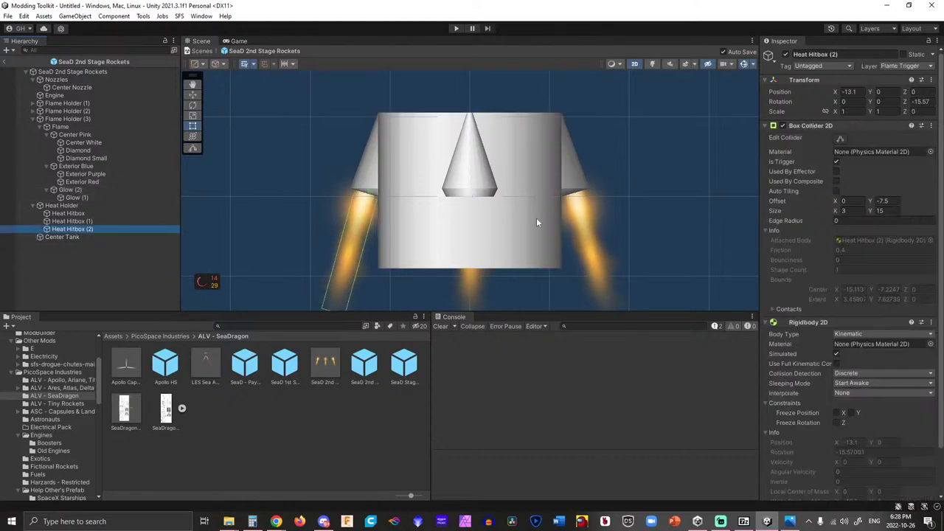
{"action": "left_click", "coordinate": [921, 101]}
{"action": "type", "text": "0"}
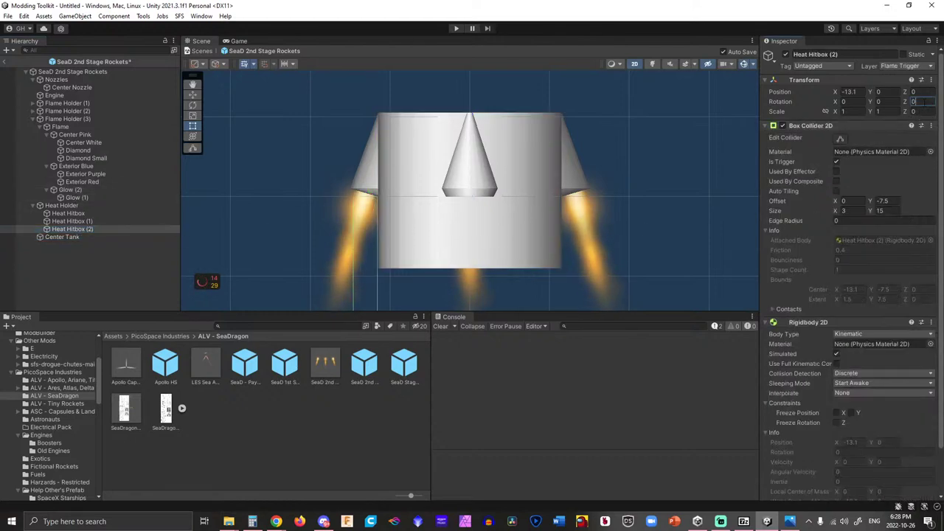
{"action": "left_click", "coordinate": [850, 91]}
{"action": "type", "text": "0"}
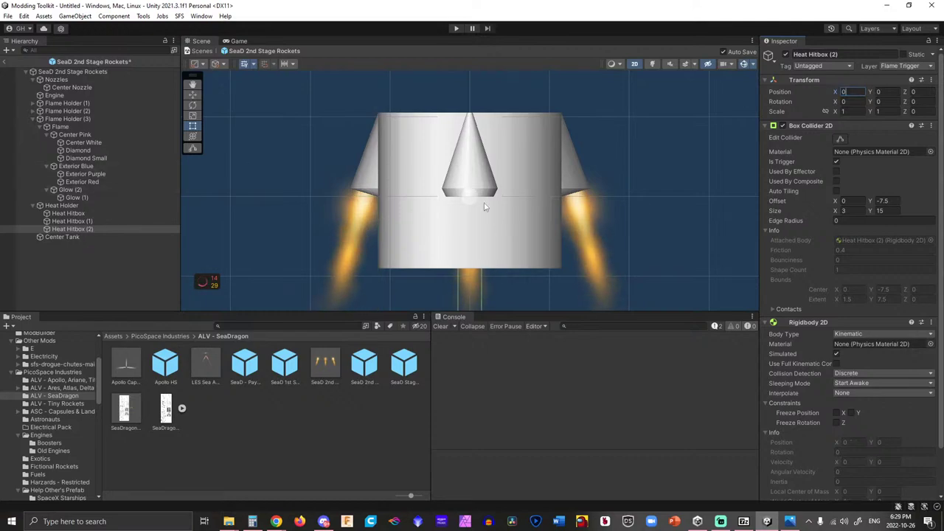
Assign Heat Hitbox (2) as Center Tank's Own Engine Nozzle.
{"action": "left_click", "coordinate": [537, 258]}
{"action": "scroll", "coordinate": [848, 332], "scroll_direction": "down", "scroll_amount": 3}
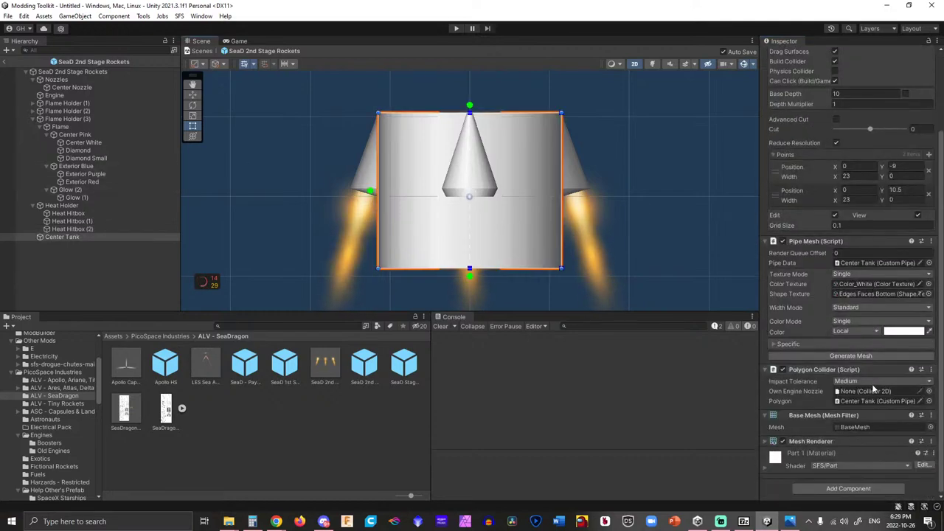
{"action": "left_click", "coordinate": [929, 392]}
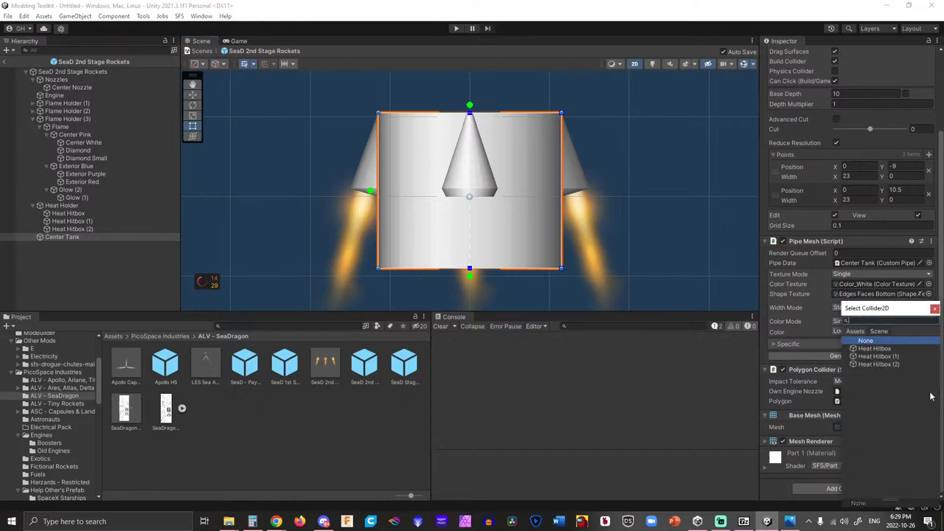
{"action": "left_click", "coordinate": [881, 365]}
{"action": "left_click", "coordinate": [883, 365]}
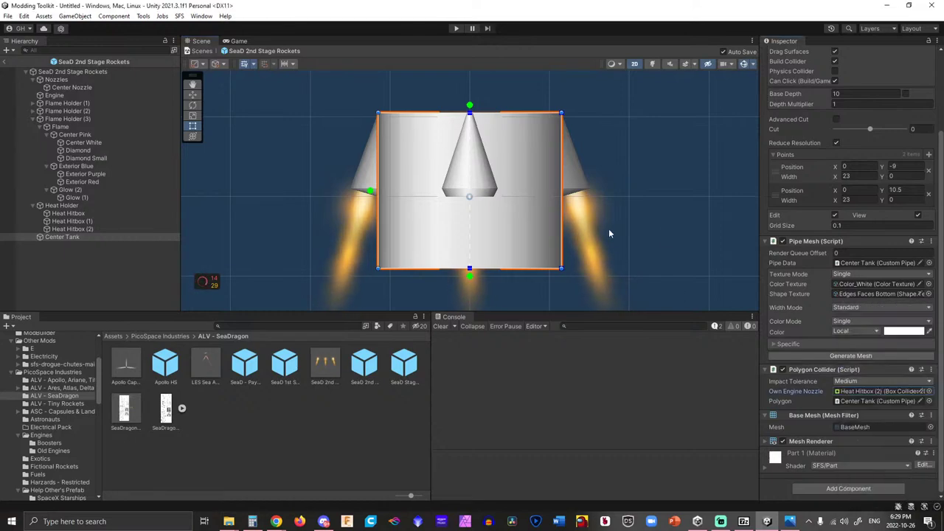
{"action": "left_click", "coordinate": [656, 148]}
Delete Heat Hitbox (2) from the Heat Holder.
{"action": "scroll", "coordinate": [509, 196], "scroll_direction": "down", "scroll_amount": 4}
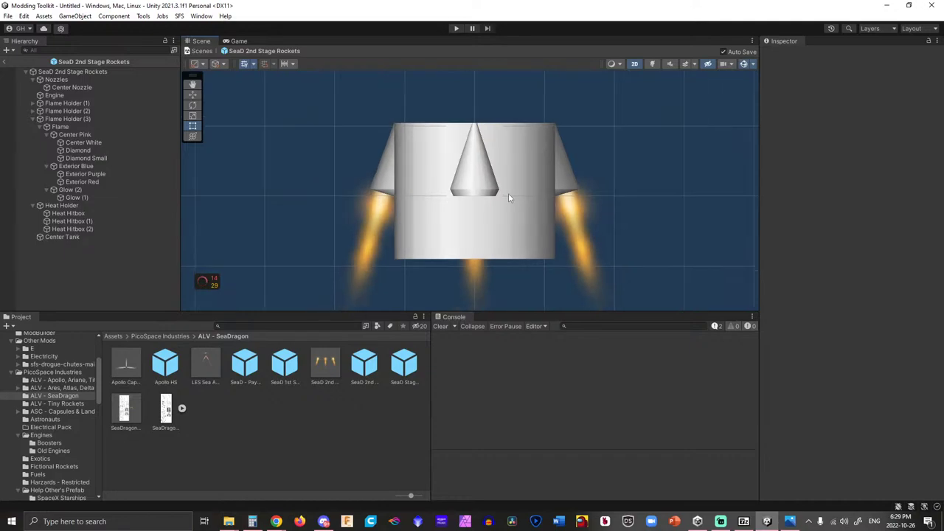
{"action": "middle_click_drag", "start_coordinate": [607, 219], "coordinate": [576, 183]}
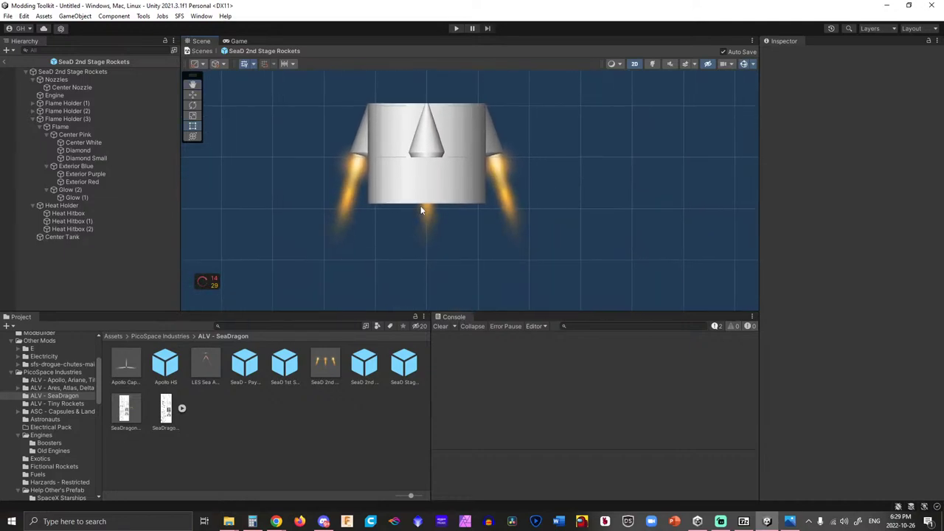
{"action": "scroll", "coordinate": [420, 211], "scroll_direction": "up", "scroll_amount": 5}
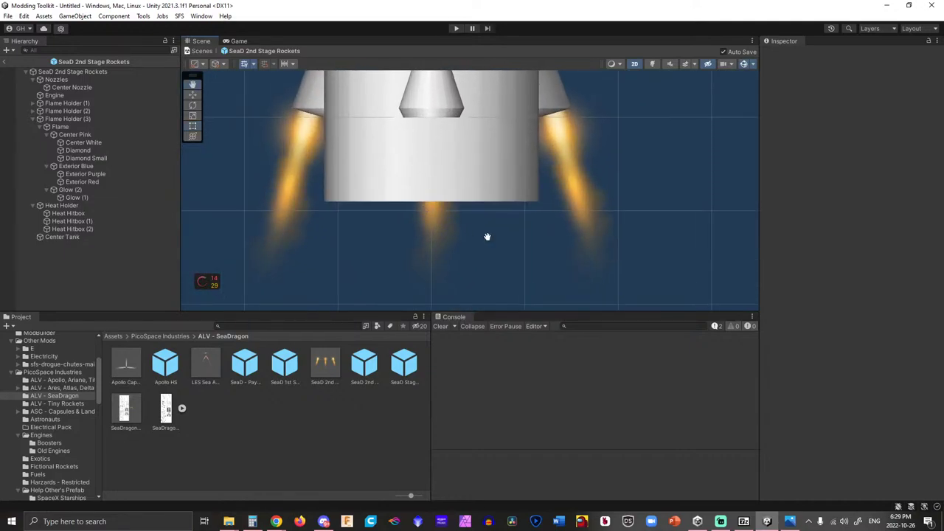
{"action": "left_click", "coordinate": [455, 268]}
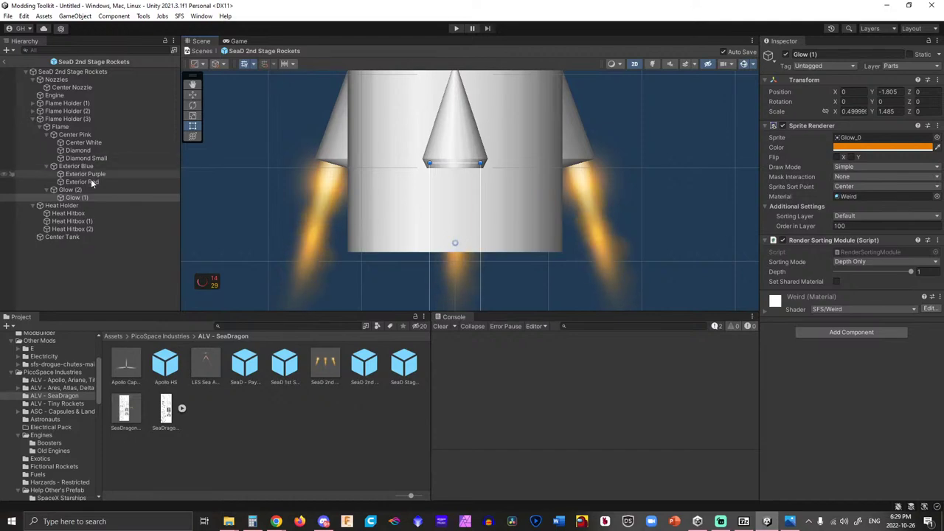
{"action": "left_click", "coordinate": [90, 231]}
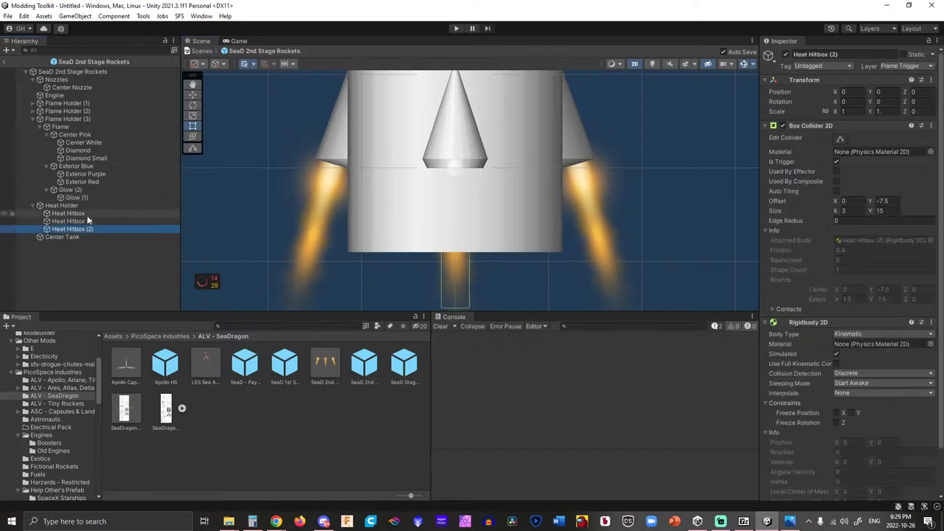
{"action": "key", "text": "Delete"}
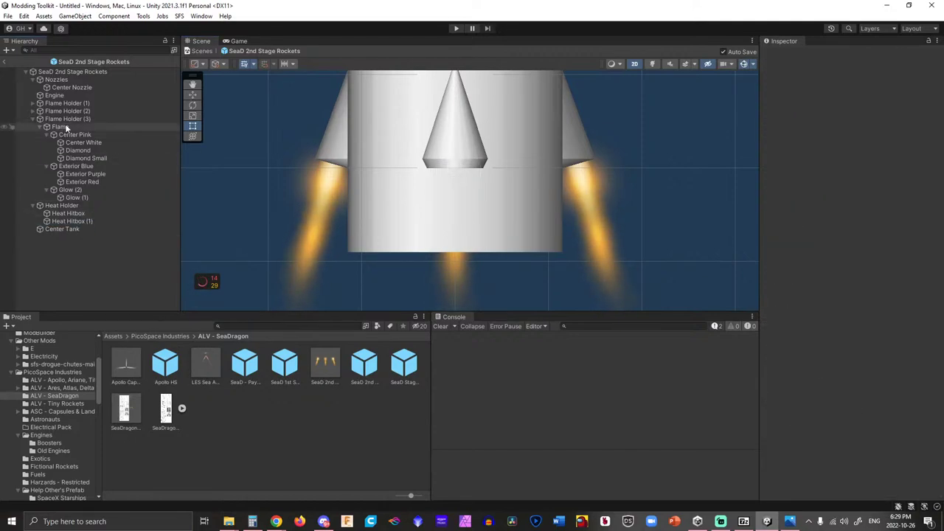
Set Center Tank's Own Engine Nozzle reference to None.
{"action": "left_click", "coordinate": [54, 95]}
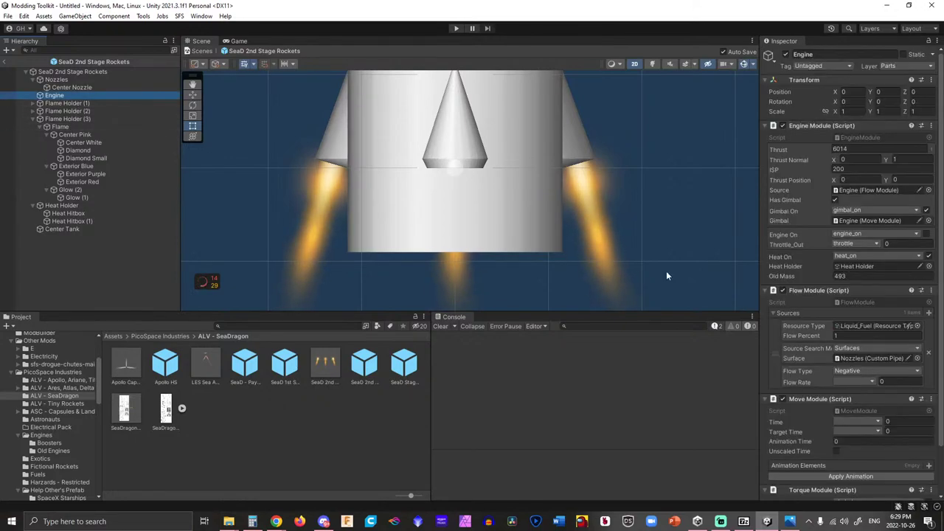
{"action": "scroll", "coordinate": [855, 350], "scroll_direction": "down", "scroll_amount": 2}
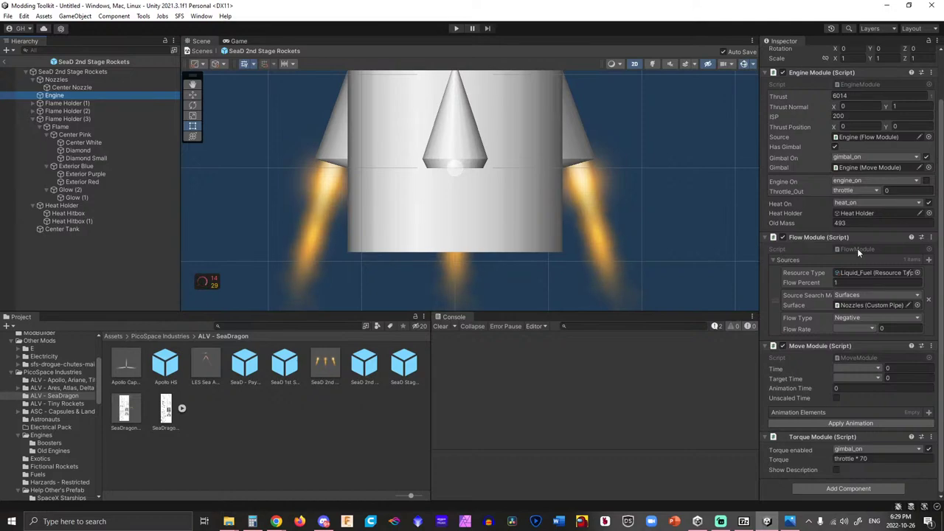
{"action": "left_click", "coordinate": [63, 228]}
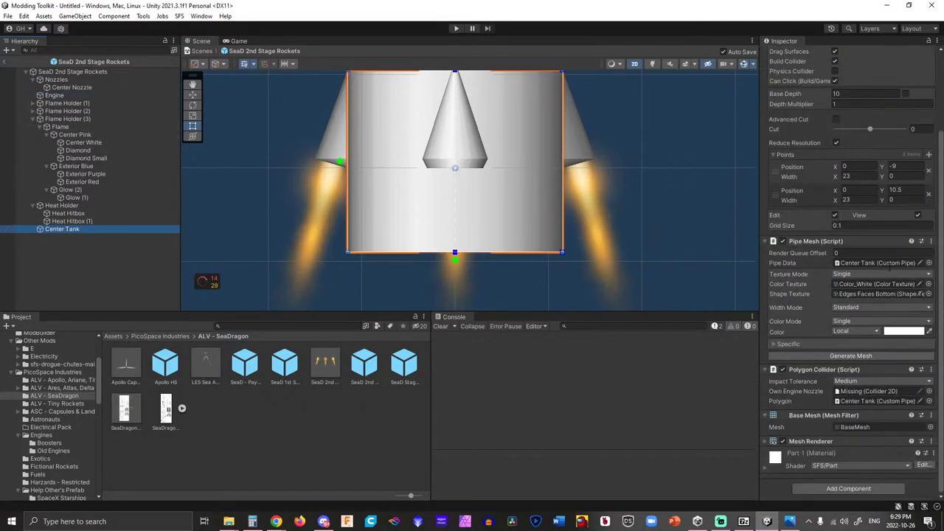
{"action": "left_click", "coordinate": [929, 392]}
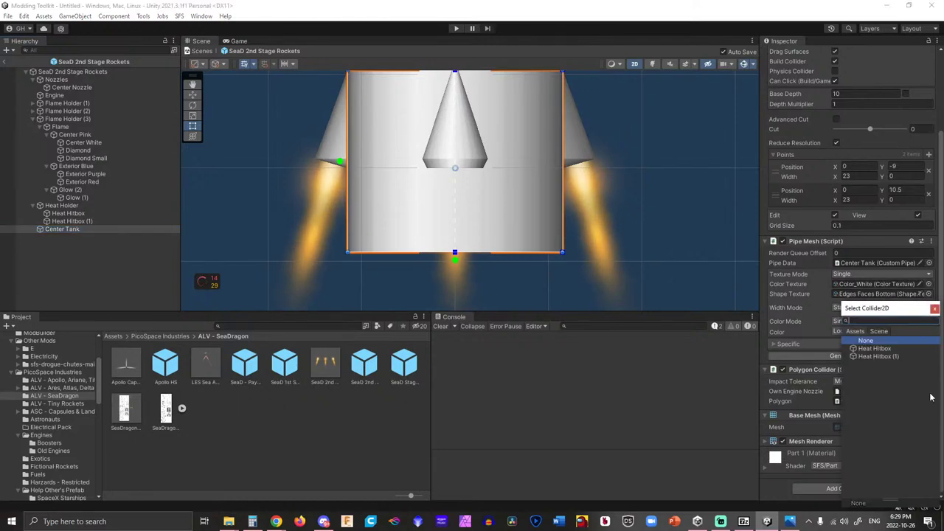
{"action": "double_click", "coordinate": [867, 339]}
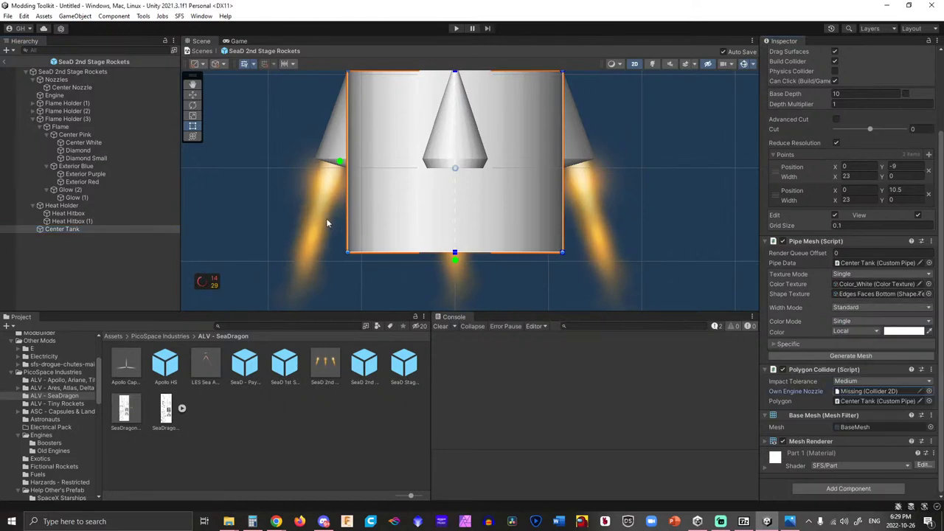
{"action": "left_click", "coordinate": [242, 171]}
{"action": "scroll", "coordinate": [244, 173], "scroll_direction": "down", "scroll_amount": 4}
Look over the SeaDragon Construct assembly, then reopen the SeaD 2nd Stage Rockets prefab.
{"action": "middle_click_drag", "start_coordinate": [253, 182], "coordinate": [293, 210]}
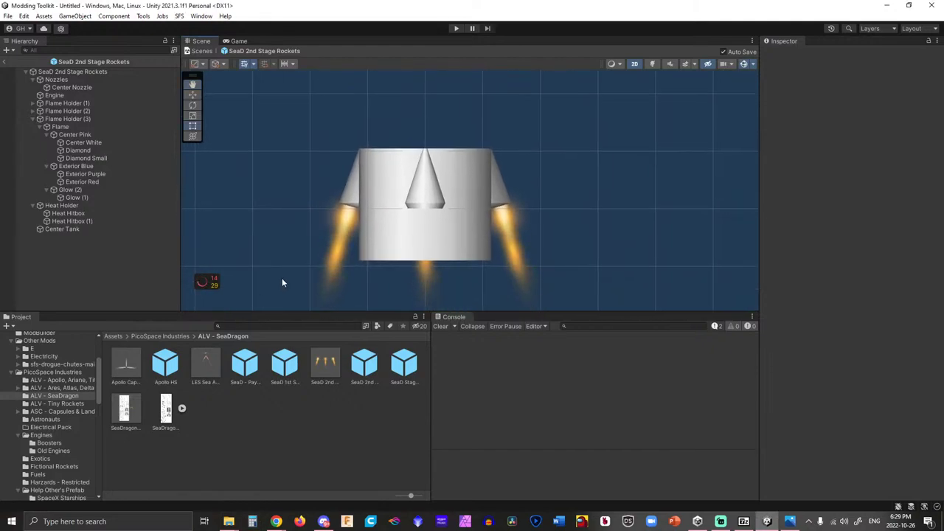
{"action": "scroll", "coordinate": [288, 200], "scroll_direction": "up", "scroll_amount": 2}
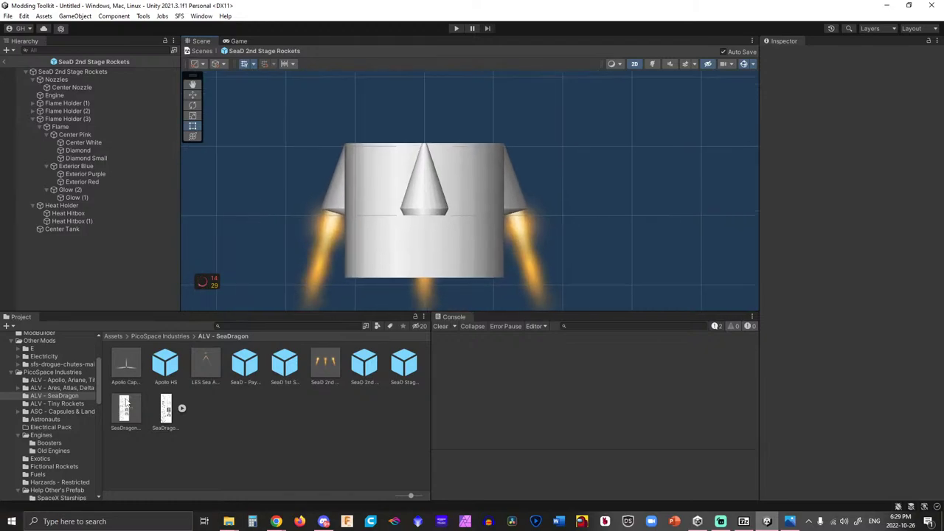
{"action": "double_click", "coordinate": [126, 406]}
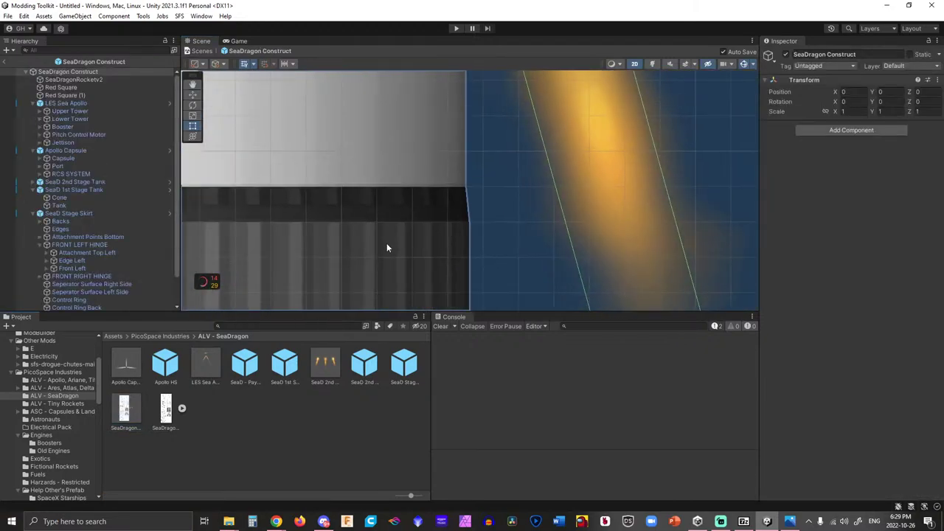
{"action": "scroll", "coordinate": [386, 248], "scroll_direction": "down", "scroll_amount": 10}
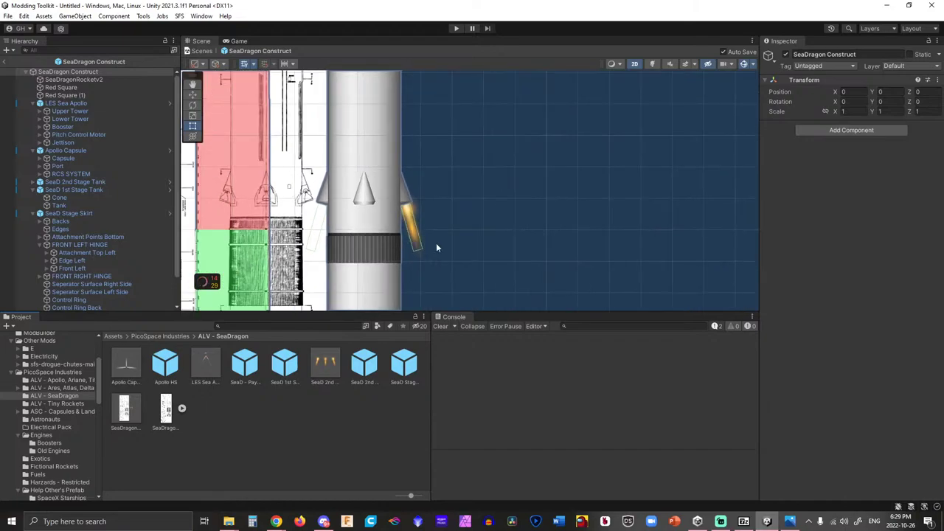
{"action": "middle_click_drag", "start_coordinate": [436, 248], "coordinate": [514, 246]}
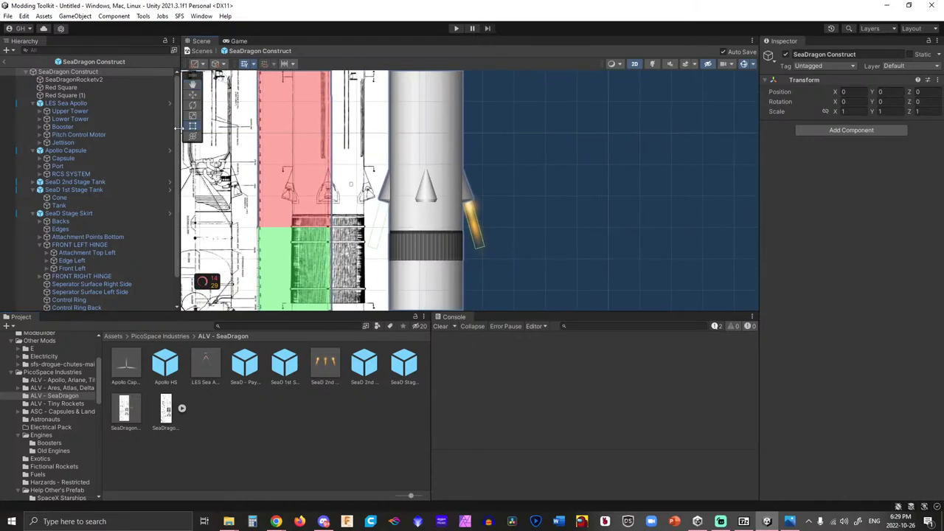
{"action": "double_click", "coordinate": [322, 369]}
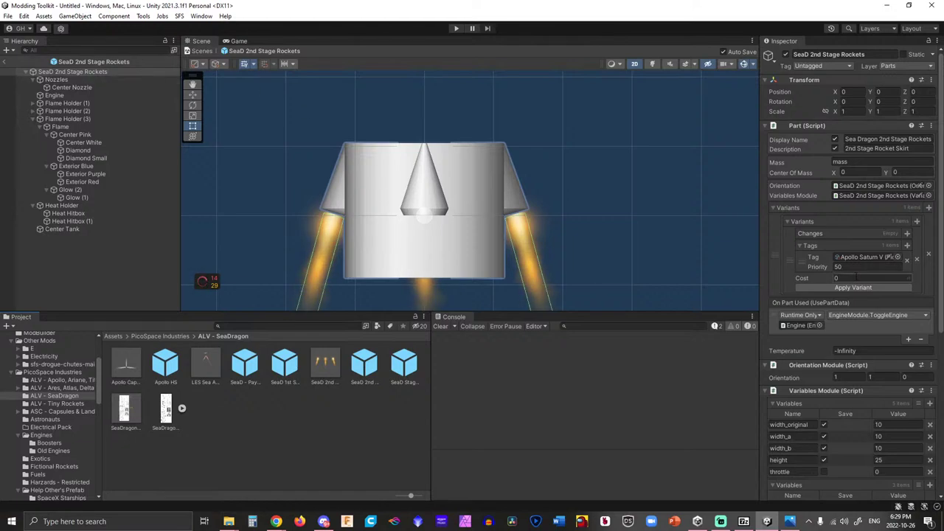
Check Glow (1)'s sorting layer, leaving it on Default.
{"action": "scroll", "coordinate": [614, 191], "scroll_direction": "up", "scroll_amount": 3}
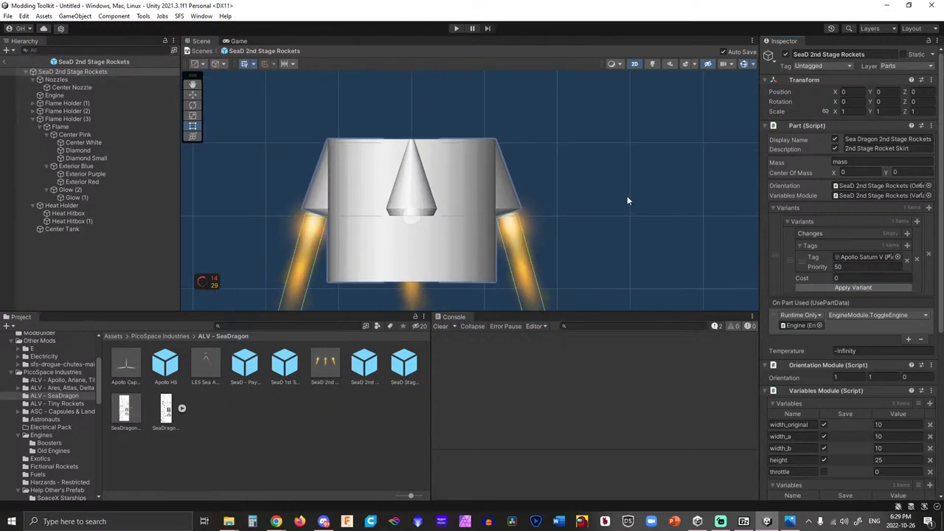
{"action": "scroll", "coordinate": [610, 160], "scroll_direction": "up", "scroll_amount": 2}
{"action": "left_click", "coordinate": [450, 255]}
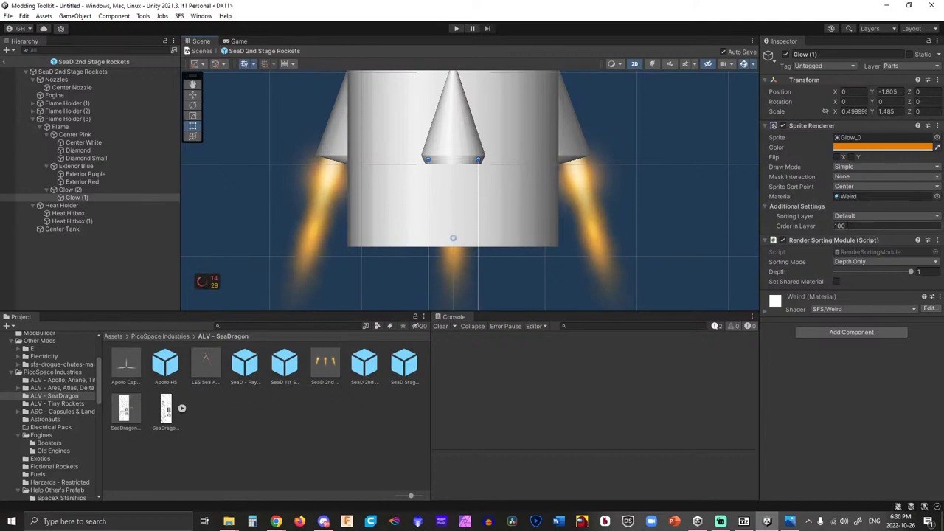
{"action": "left_click", "coordinate": [843, 216]}
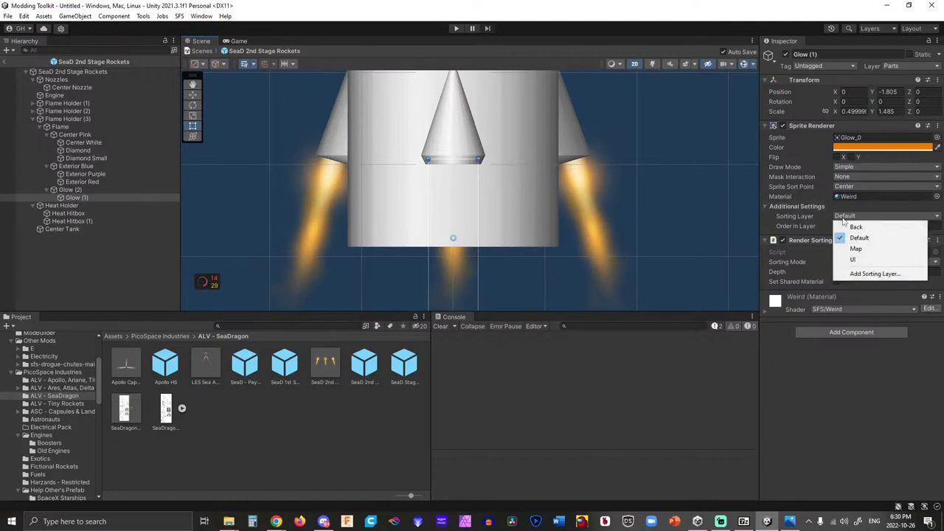
{"action": "left_click", "coordinate": [795, 218]}
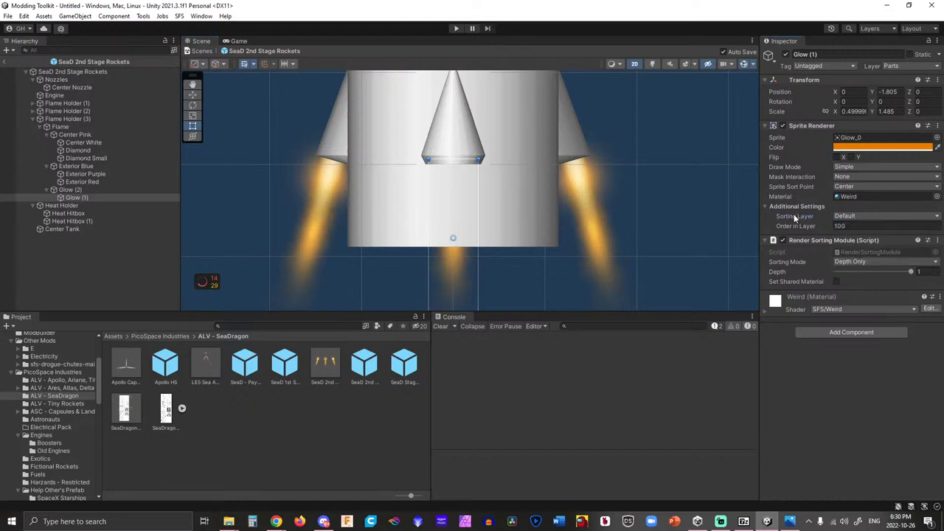
{"action": "left_click", "coordinate": [700, 180]}
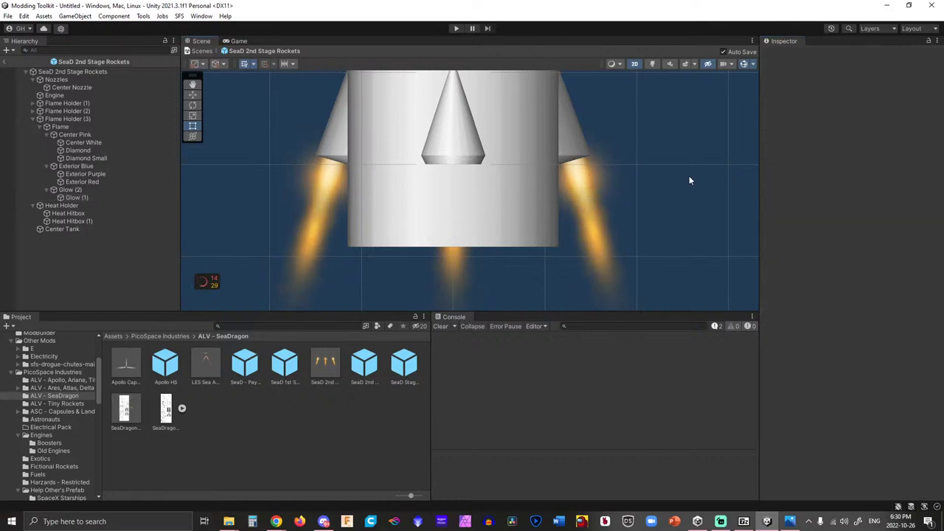
Select the Engine object to view its Thrust 6014 and ISP 200 settings.
{"action": "scroll", "coordinate": [665, 177], "scroll_direction": "down", "scroll_amount": 2}
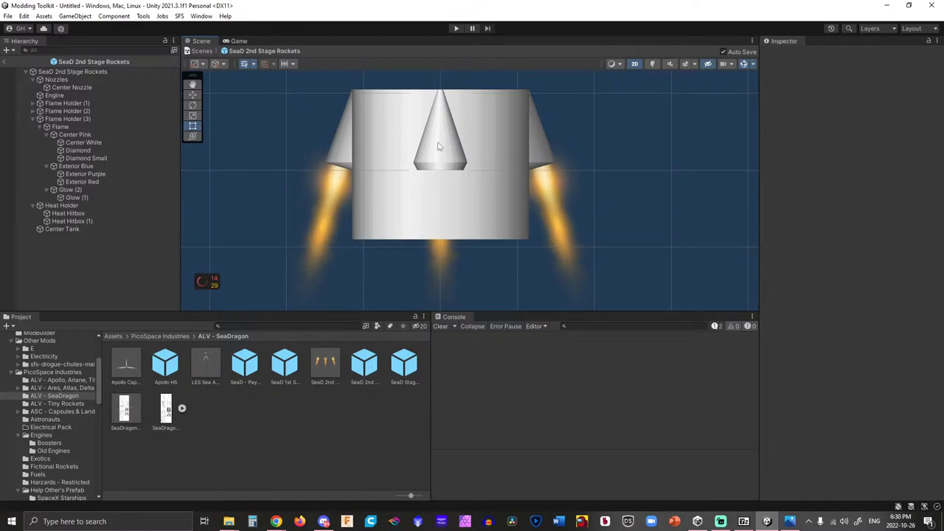
{"action": "scroll", "coordinate": [438, 146], "scroll_direction": "up", "scroll_amount": 2}
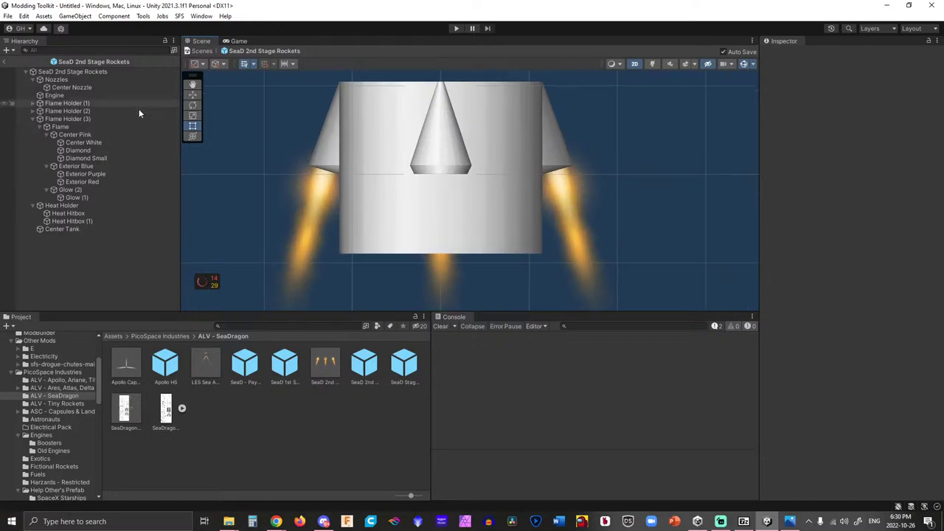
{"action": "left_click", "coordinate": [55, 96]}
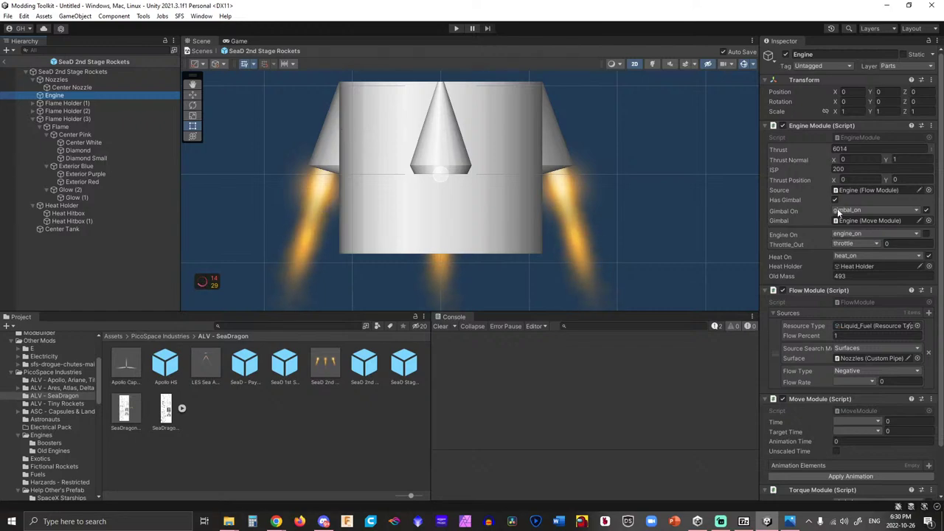
Copy and remove Engine's Engine Module, pasting it as new onto the SeaD 2nd Stage Rockets root.
{"action": "right_click", "coordinate": [860, 126]}
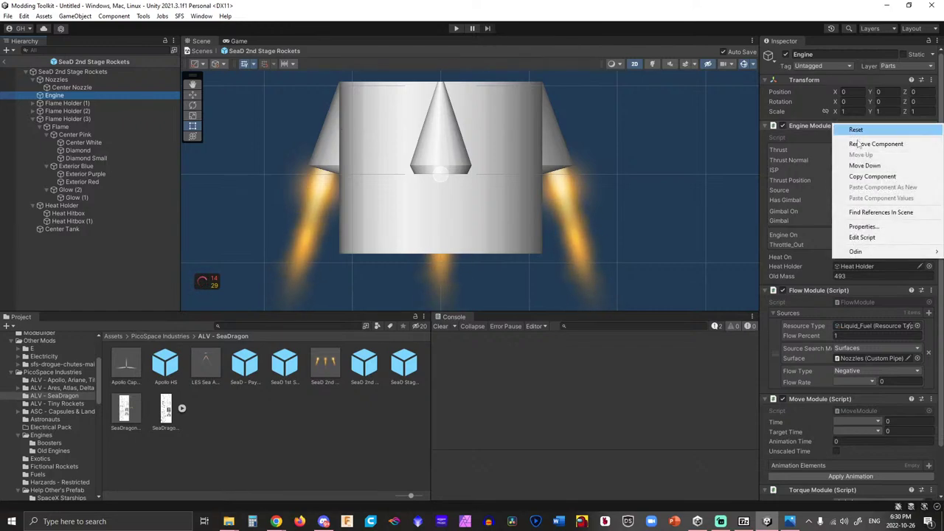
{"action": "left_click", "coordinate": [873, 177]}
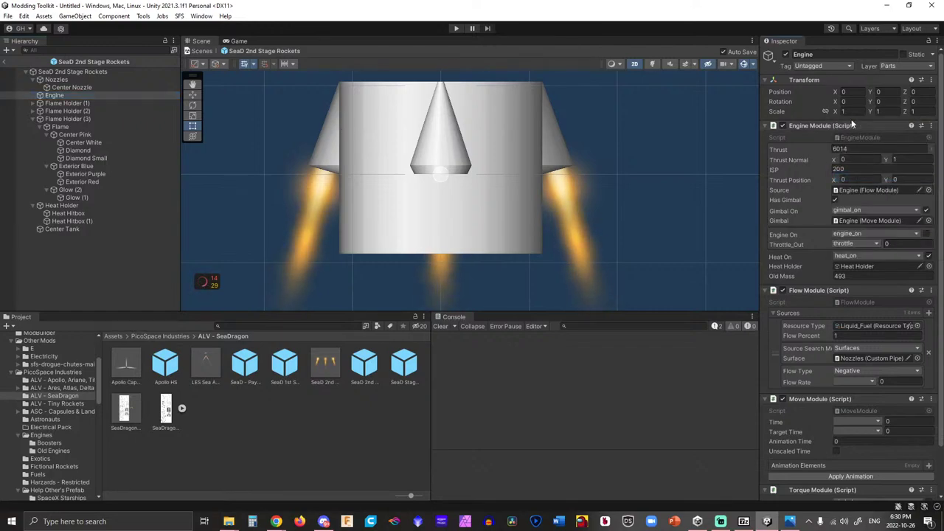
{"action": "right_click", "coordinate": [835, 126]}
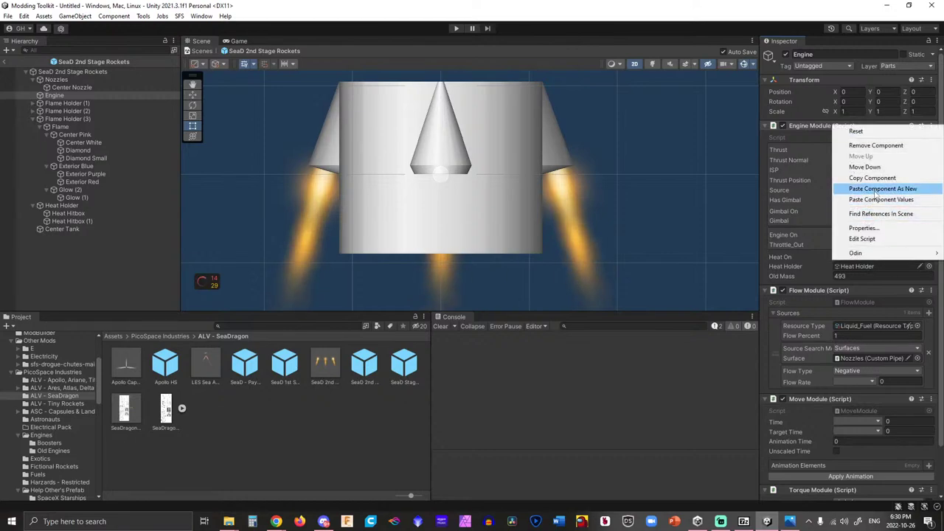
{"action": "left_click", "coordinate": [876, 145]}
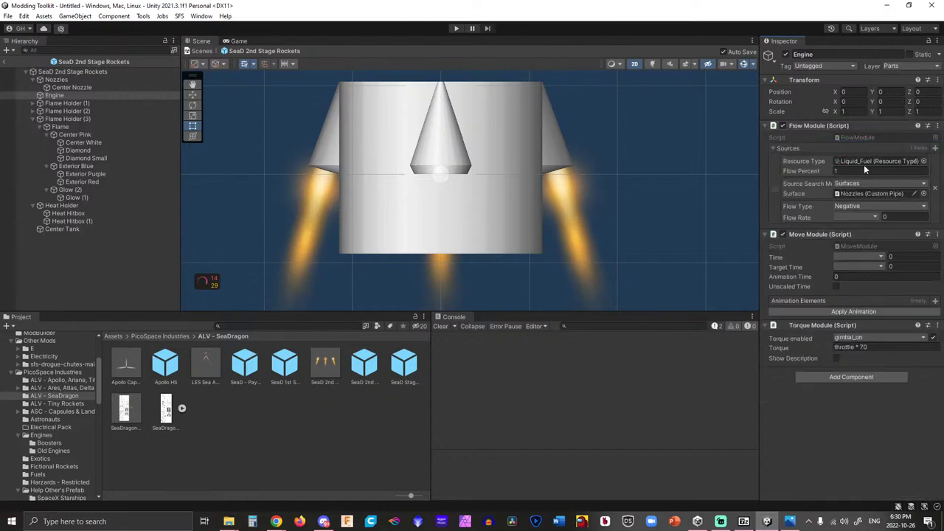
{"action": "left_click", "coordinate": [104, 73]}
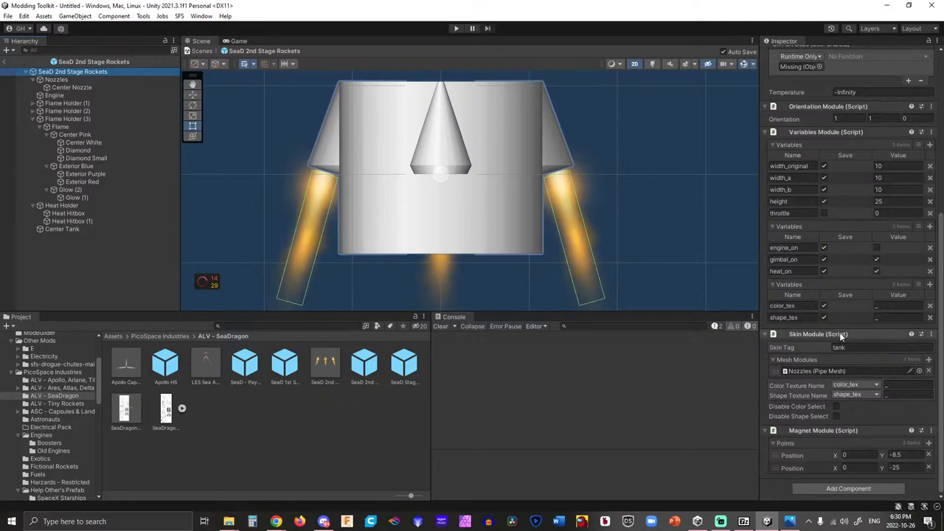
{"action": "right_click", "coordinate": [808, 333]}
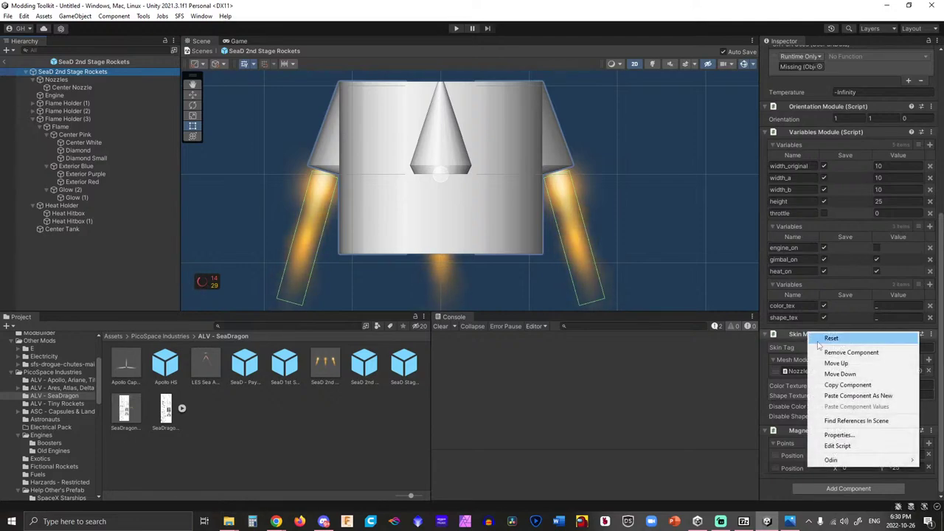
{"action": "left_click", "coordinate": [850, 396]}
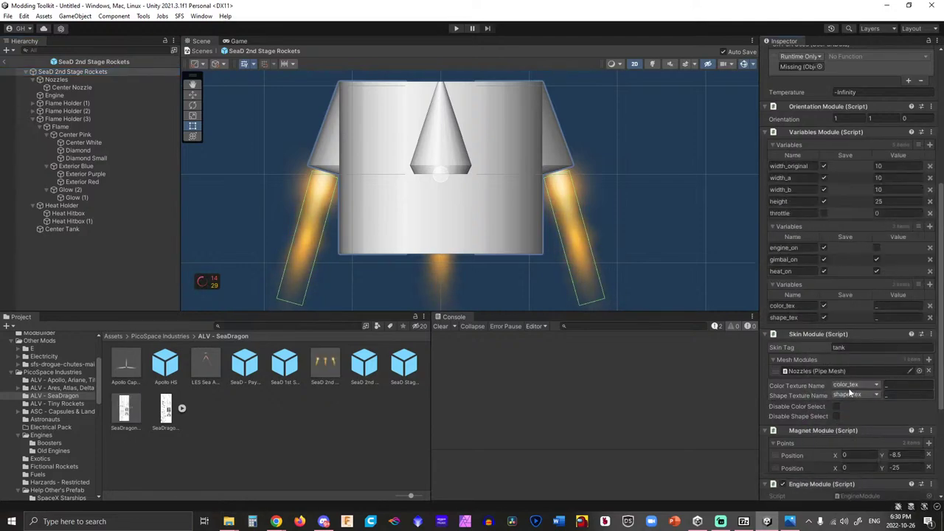
{"action": "scroll", "coordinate": [843, 334], "scroll_direction": "down", "scroll_amount": 2}
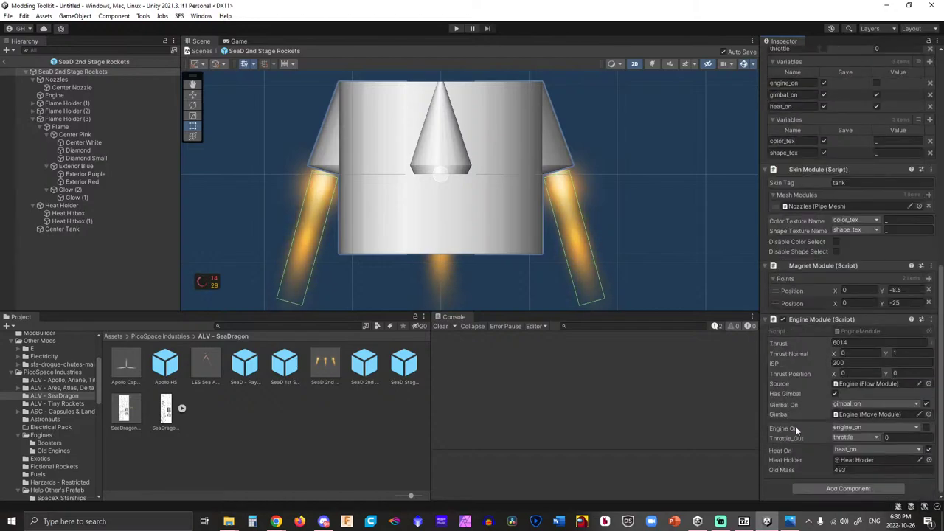
Target SeaD 2nd Stage Rockets in On Part Used and call EngineModule.ToggleEngine.
{"action": "scroll", "coordinate": [812, 413], "scroll_direction": "up", "scroll_amount": 10}
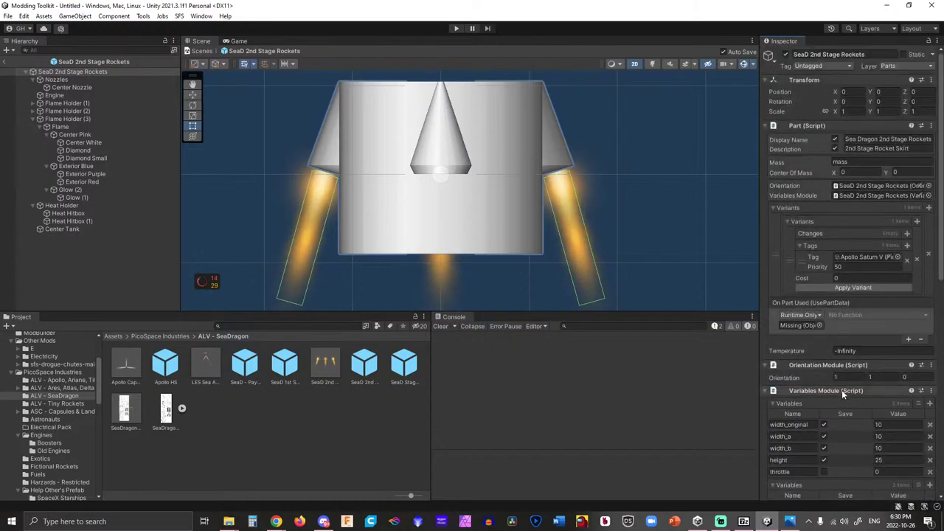
{"action": "left_click", "coordinate": [819, 326]}
{"action": "left_click", "coordinate": [852, 331]}
{"action": "scroll", "coordinate": [875, 377], "scroll_direction": "down", "scroll_amount": 5}
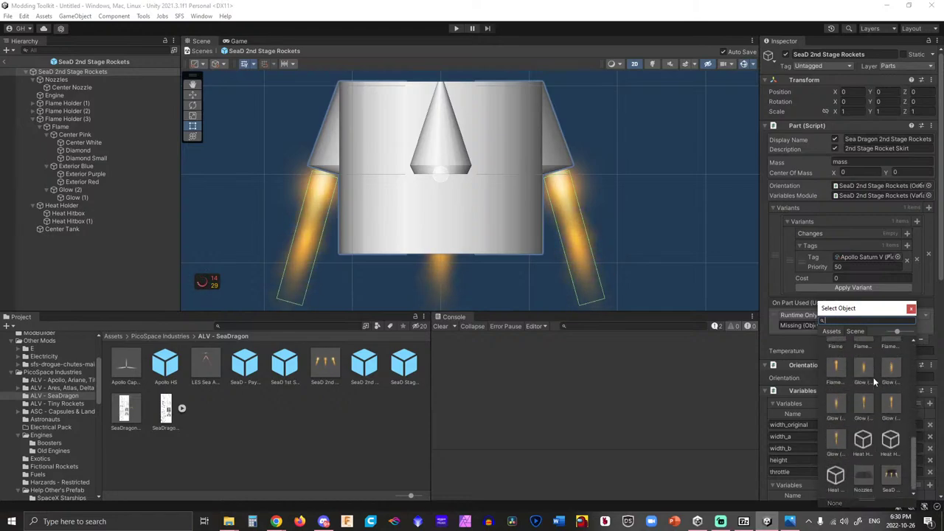
{"action": "left_click", "coordinate": [891, 475]}
{"action": "left_click", "coordinate": [897, 298]}
{"action": "left_click", "coordinate": [910, 316]}
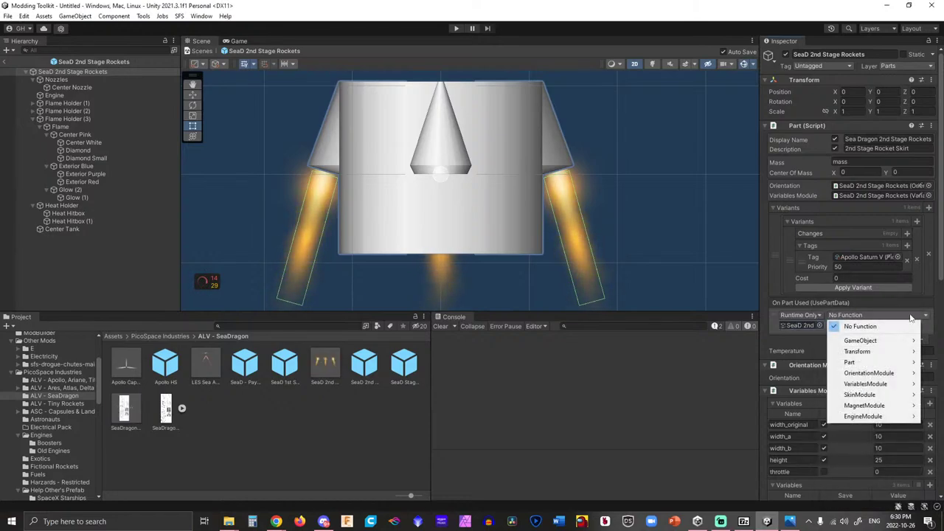
{"action": "mouse_move", "coordinate": [879, 418]}
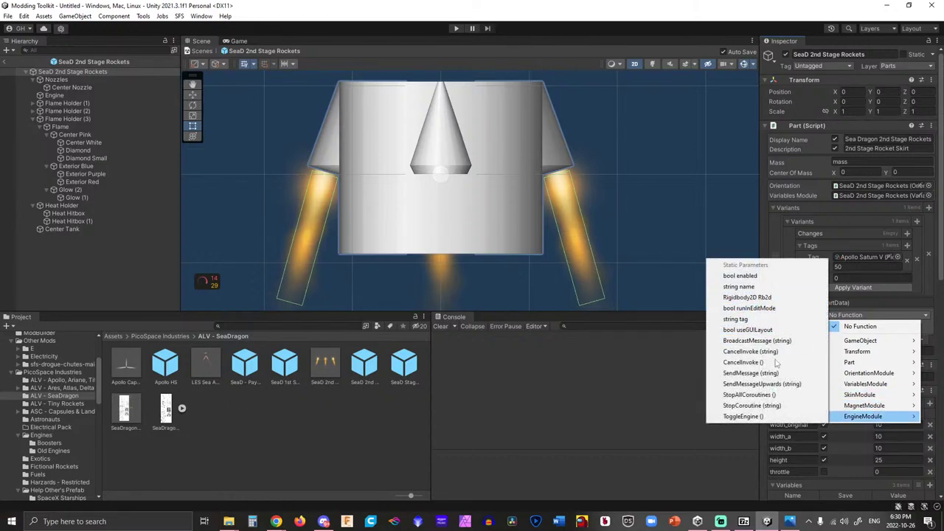
{"action": "left_click", "coordinate": [742, 417]}
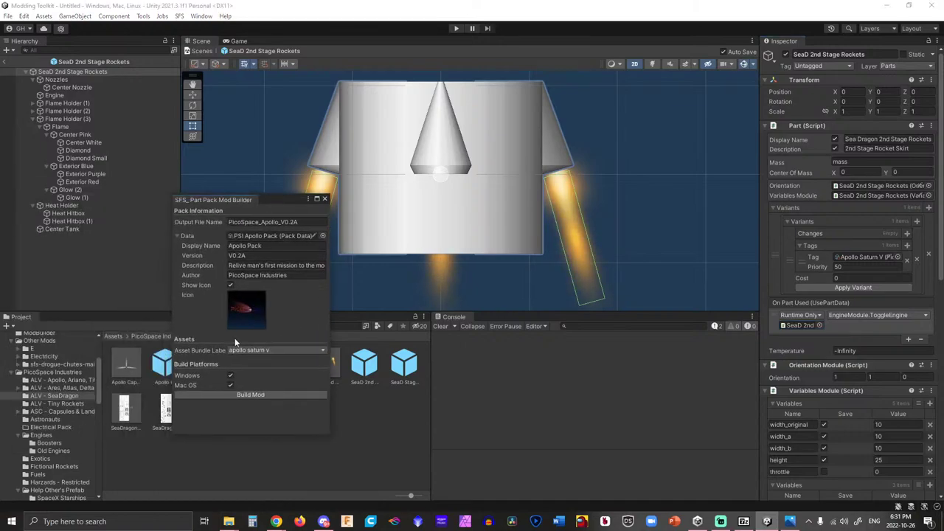
Build PicoSpace_Apollo_V0.2A for Windows and Mac OS, skipping the custom module.
{"action": "left_click", "coordinate": [237, 394]}
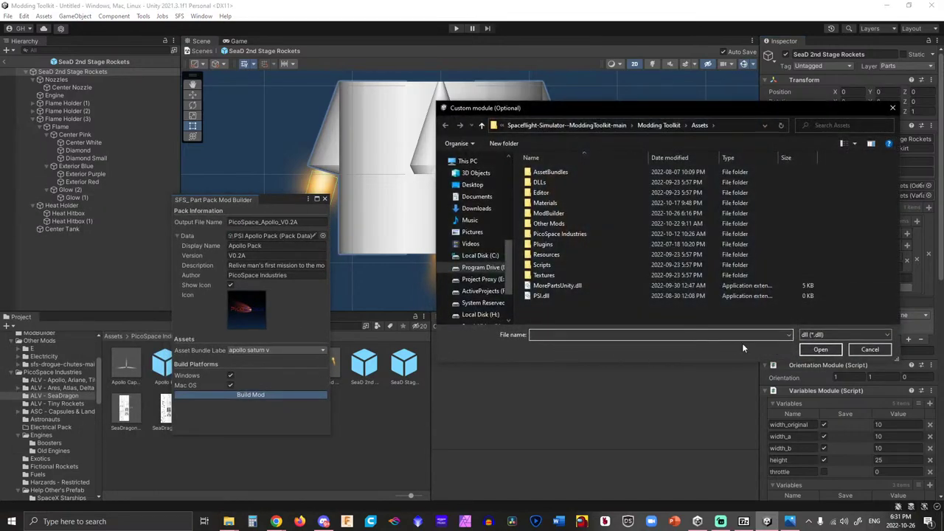
{"action": "left_click", "coordinate": [871, 350]}
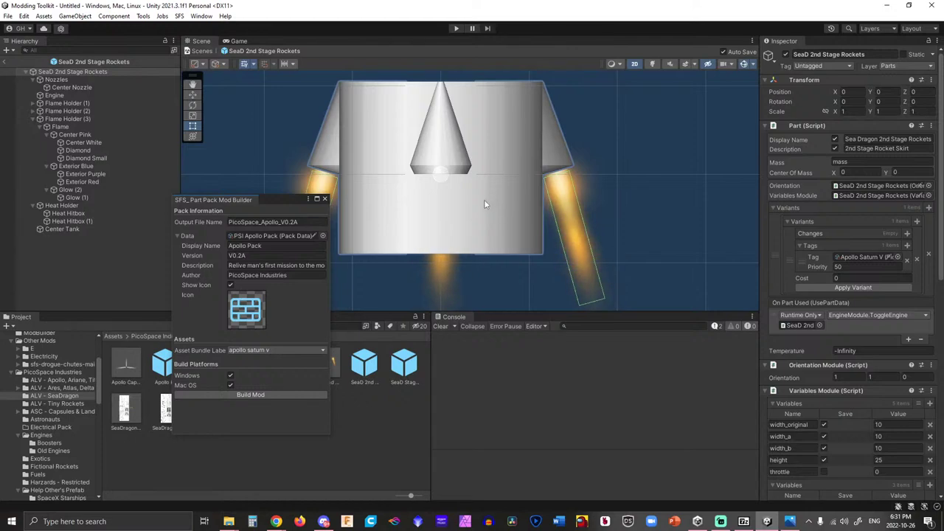
{"action": "left_click", "coordinate": [514, 293]}
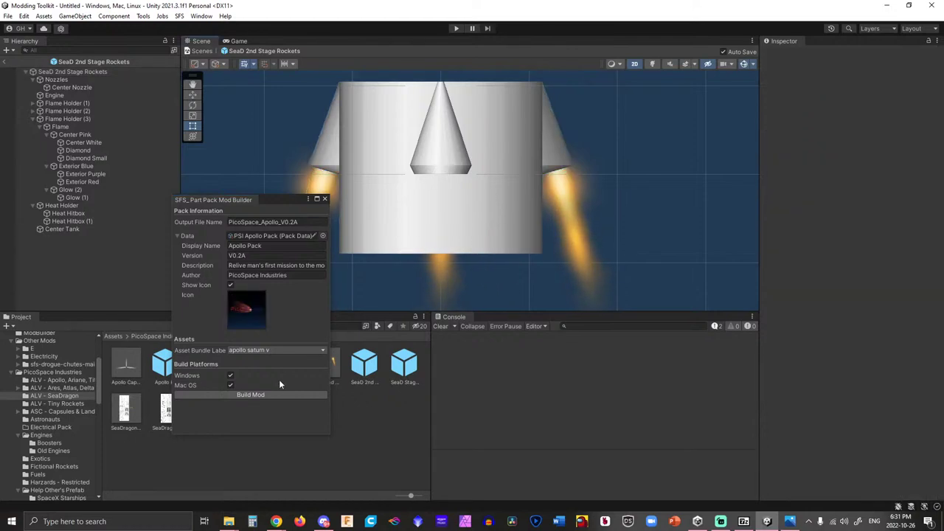
Copy the new PicoSpace_Apollo_V0.2A.pack from ModBuilder into Parts, replacing the old copy.
{"action": "mouse_move", "coordinate": [229, 520]}
{"action": "left_click", "coordinate": [127, 470]}
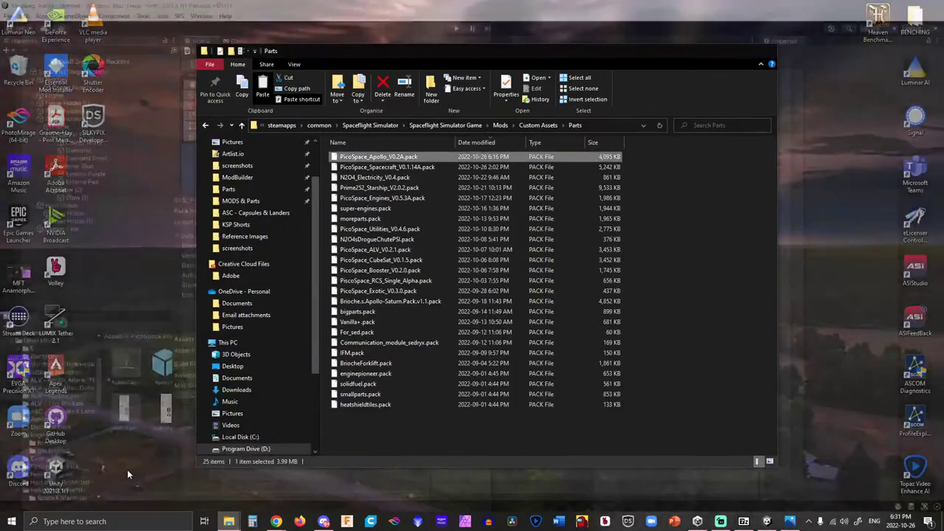
{"action": "left_click", "coordinate": [205, 126]}
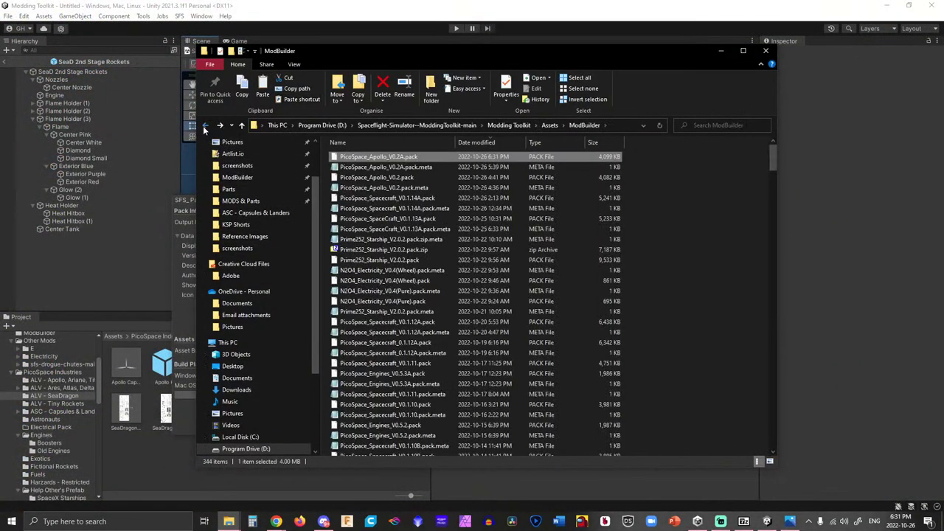
{"action": "key", "text": "ctrl+c"}
{"action": "left_click", "coordinate": [219, 127]}
{"action": "key", "text": "ctrl+v"}
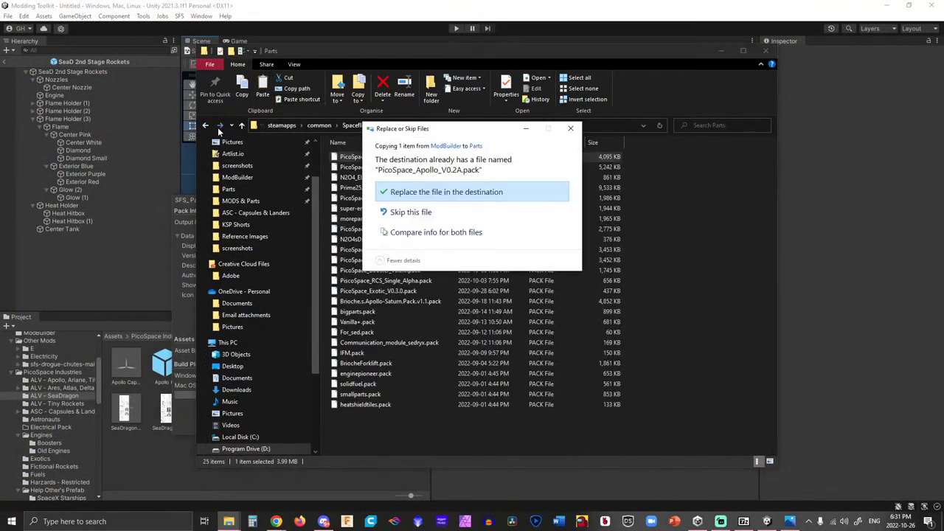
{"action": "key", "text": "Return"}
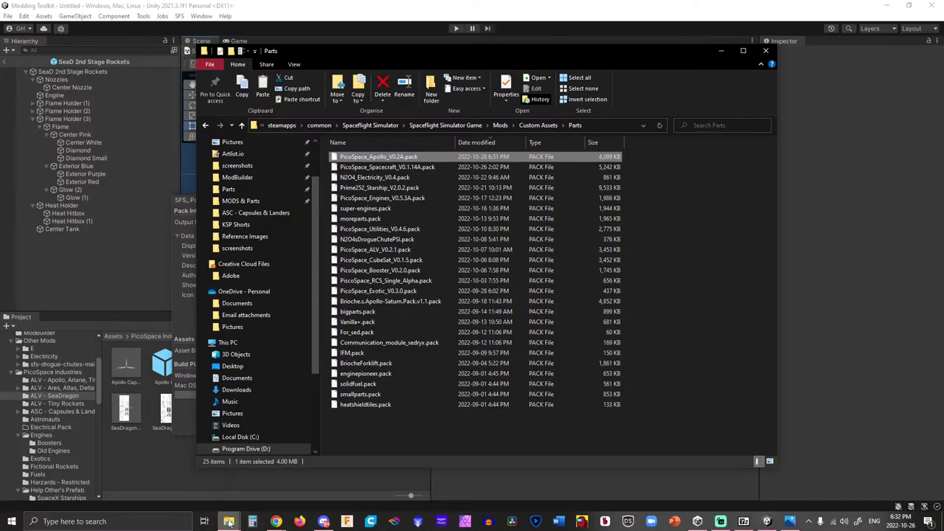
{"action": "left_click", "coordinate": [183, 520]}
Launch Spaceflight Simulator, load the PicoSpace Industries world and continue the saved rocket build.
{"action": "type", "text": "sp"}
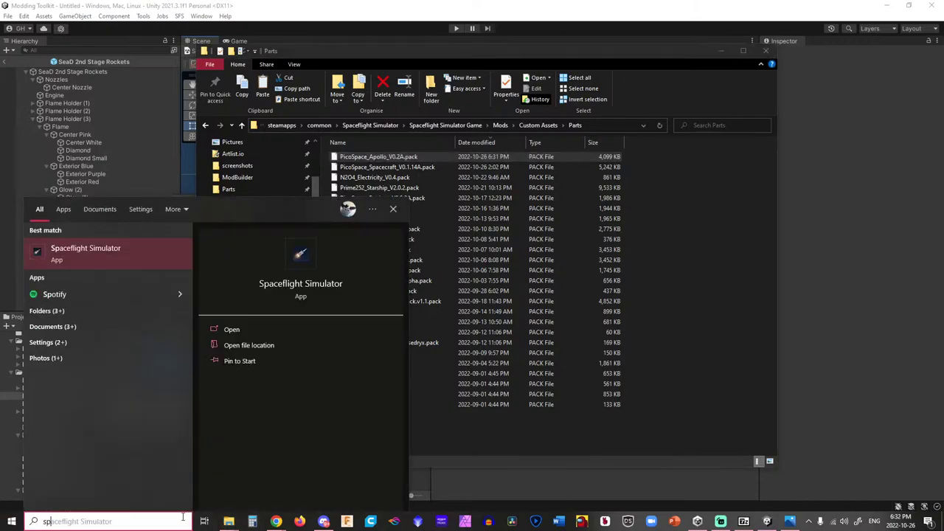
{"action": "key", "text": "Return"}
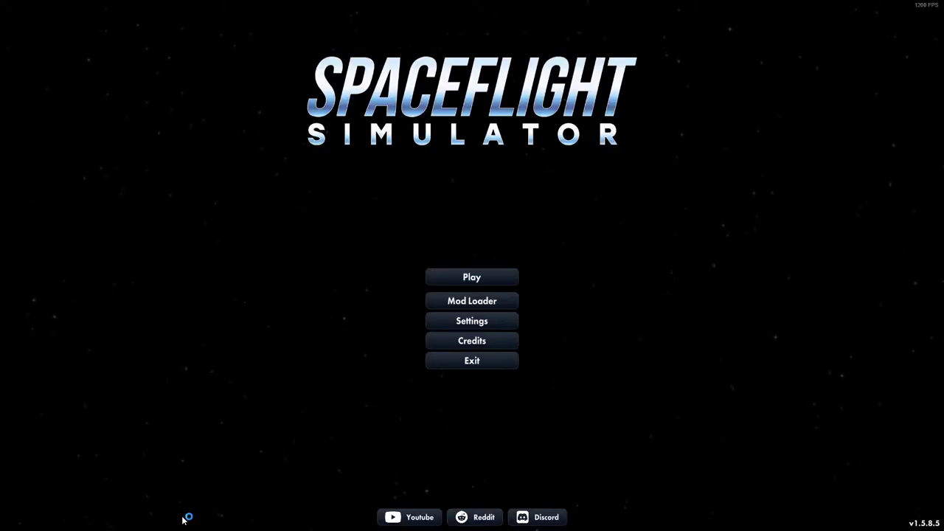
{"action": "left_click", "coordinate": [480, 287]}
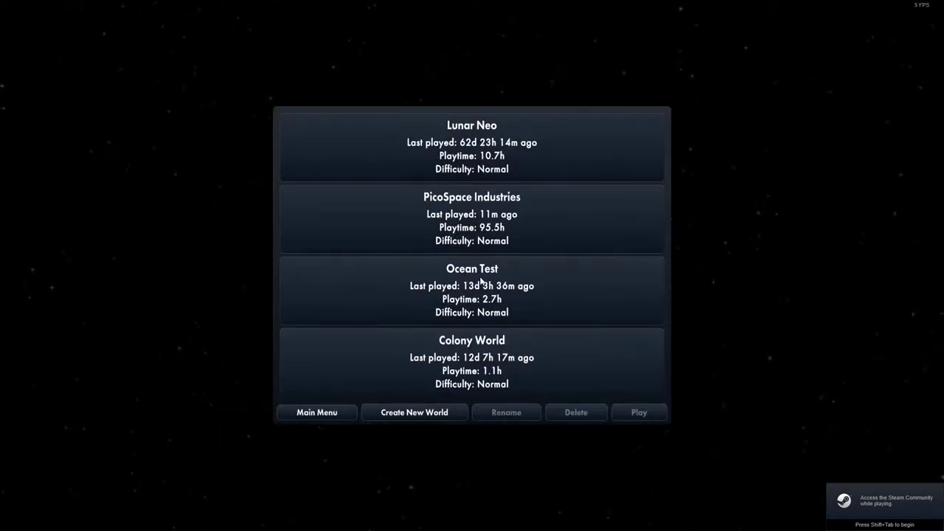
{"action": "left_click", "coordinate": [487, 237]}
{"action": "left_click", "coordinate": [641, 415]}
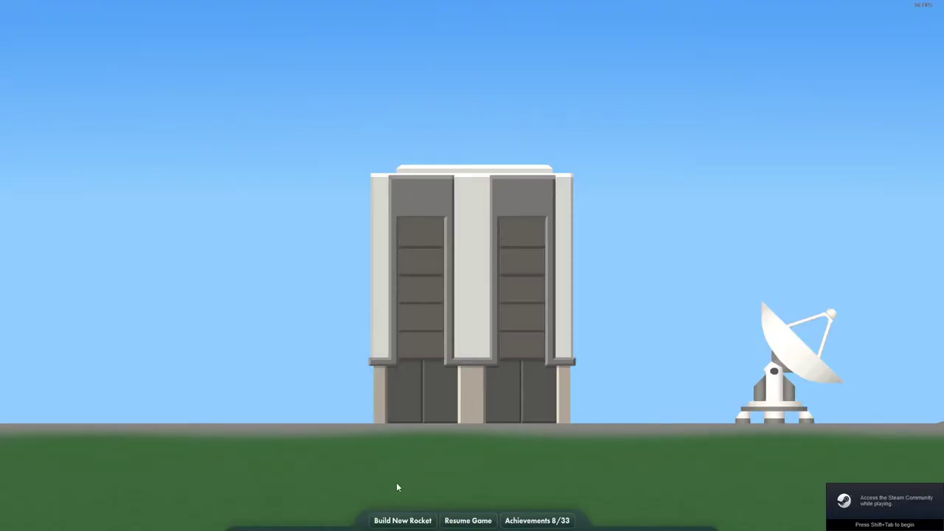
{"action": "left_click", "coordinate": [397, 518]}
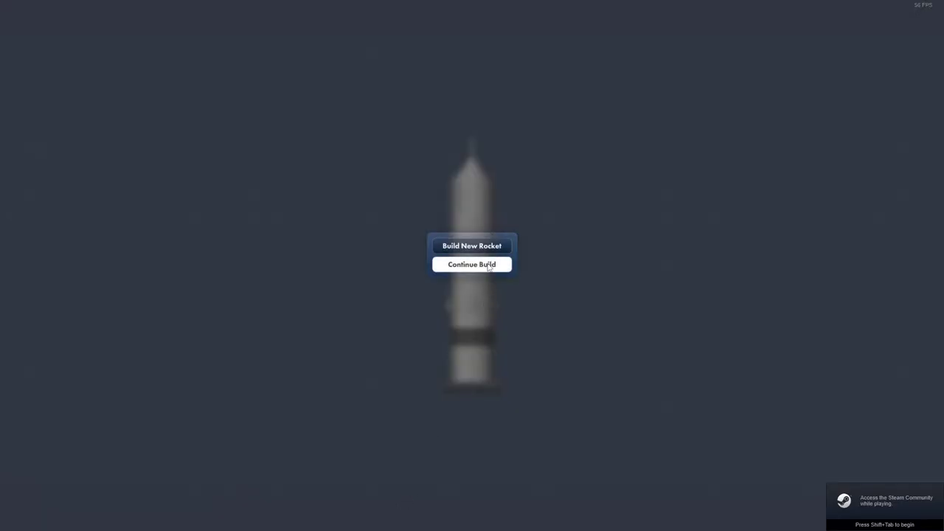
{"action": "left_click", "coordinate": [488, 266]}
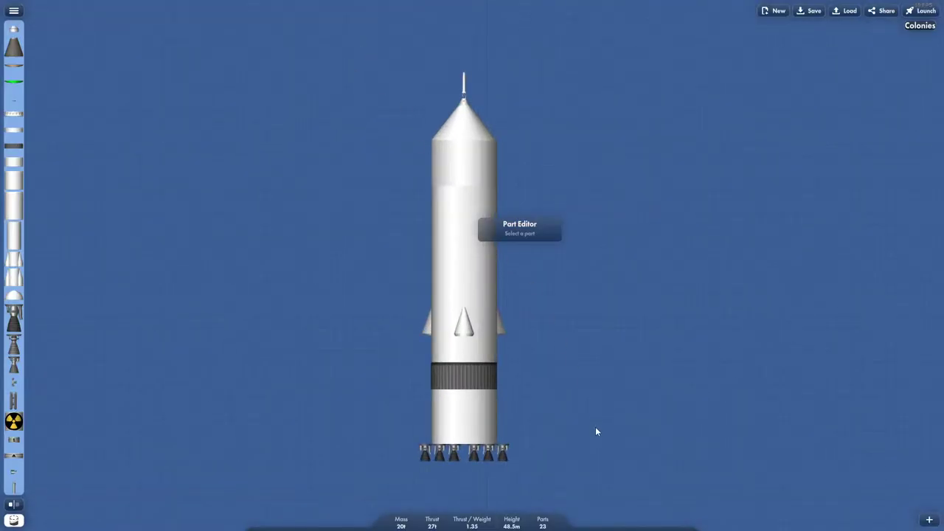
Clear the rocket and place an Apollo Saturn V command module with a nose cone on its tip.
{"action": "key", "text": "Delete"}
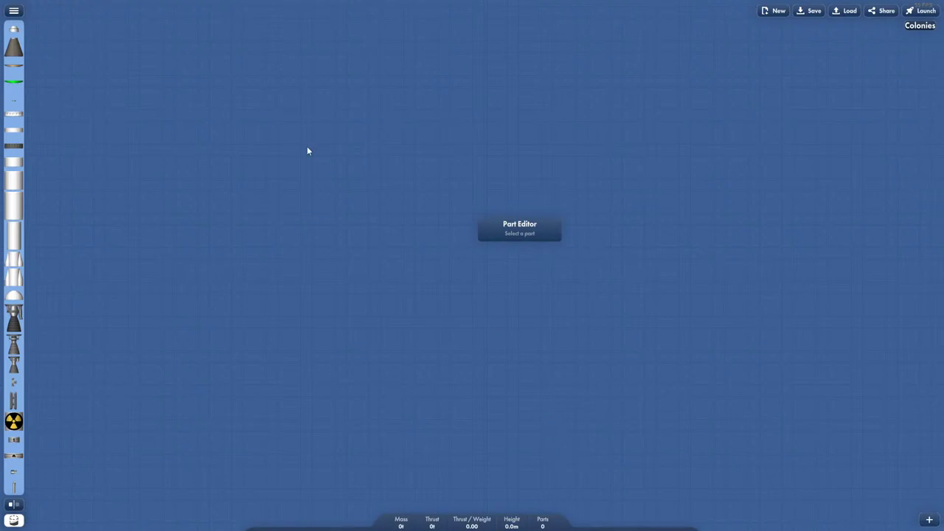
{"action": "left_click", "coordinate": [13, 10]}
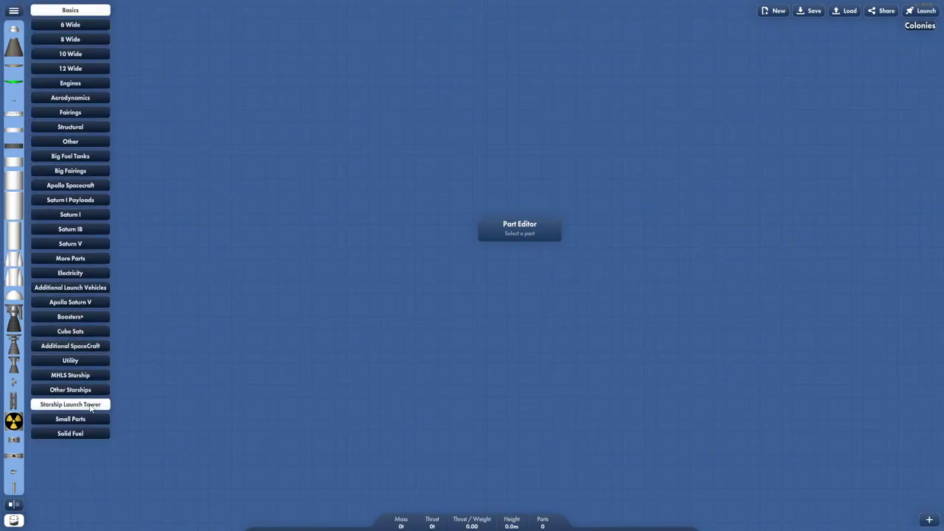
{"action": "left_click", "coordinate": [68, 303]}
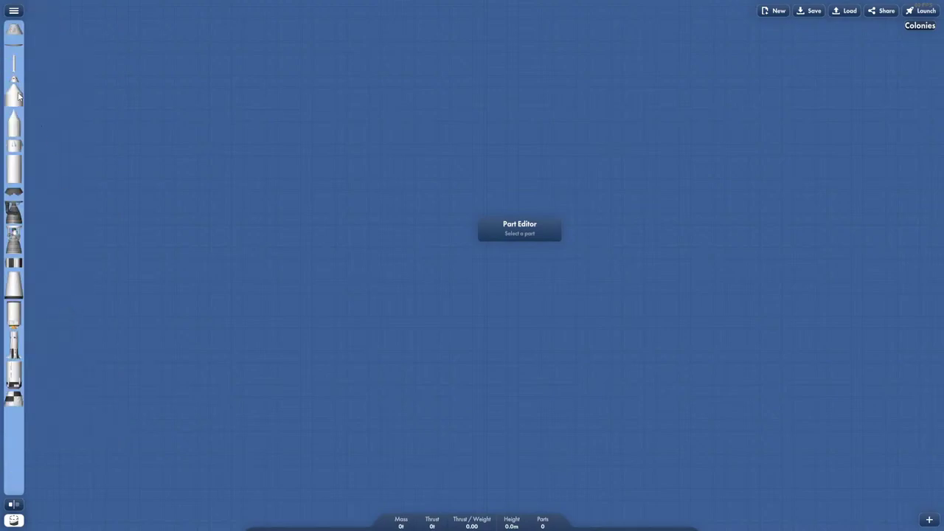
{"action": "left_click_drag", "start_coordinate": [18, 96], "coordinate": [476, 161]}
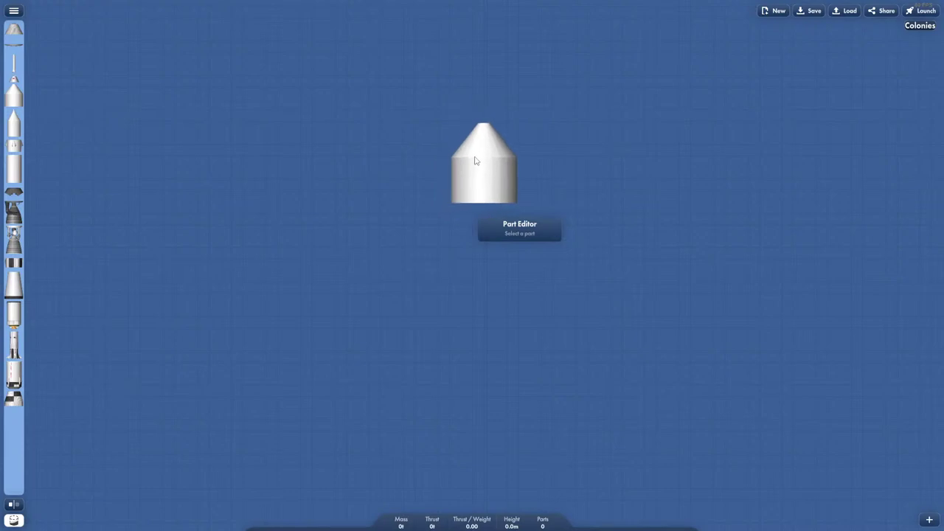
{"action": "scroll", "coordinate": [476, 161], "scroll_direction": "up", "scroll_amount": 5}
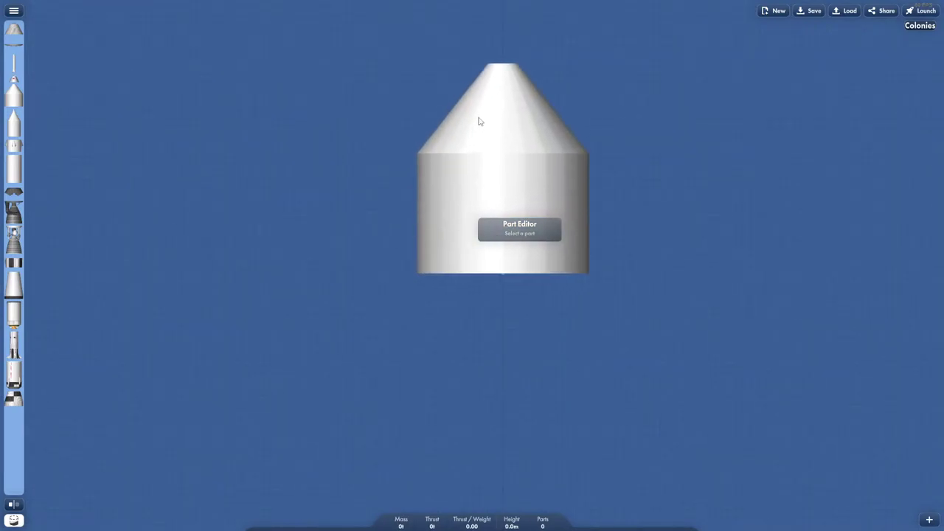
{"action": "left_click_drag", "start_coordinate": [479, 122], "coordinate": [469, 120]}
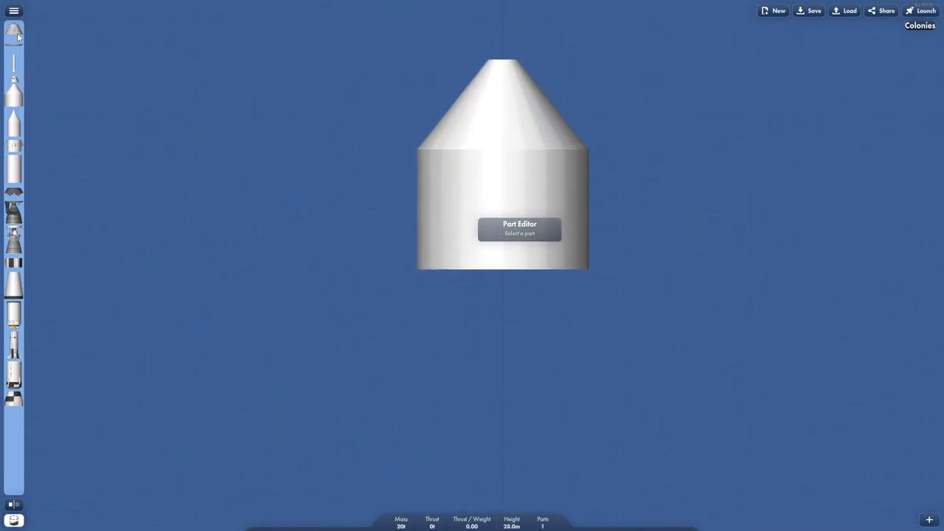
{"action": "left_click_drag", "start_coordinate": [18, 35], "coordinate": [488, 52]}
Add a grey part on top at Position Y 91.25 and attach the escape tower above it.
{"action": "scroll", "coordinate": [528, 46], "scroll_direction": "up", "scroll_amount": 6}
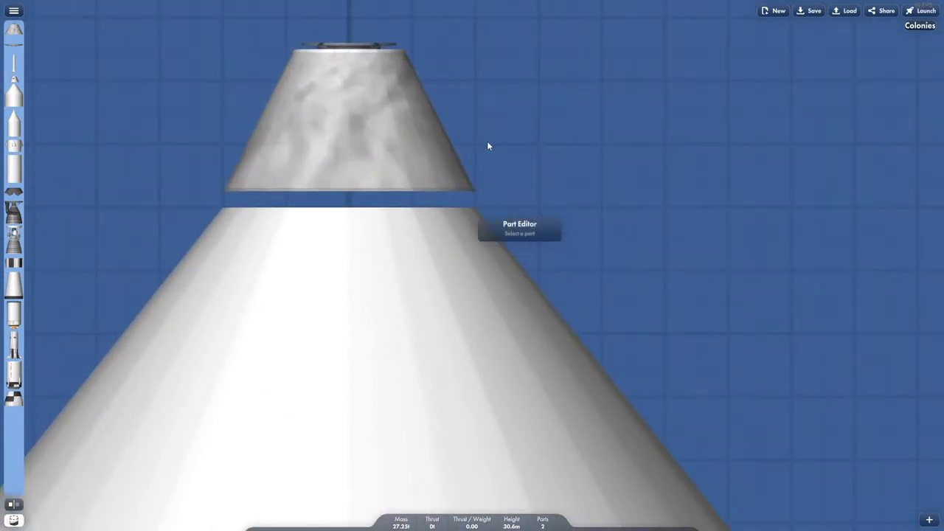
{"action": "left_click_drag", "start_coordinate": [23, 49], "coordinate": [318, 192]}
{"action": "left_click", "coordinate": [405, 145]}
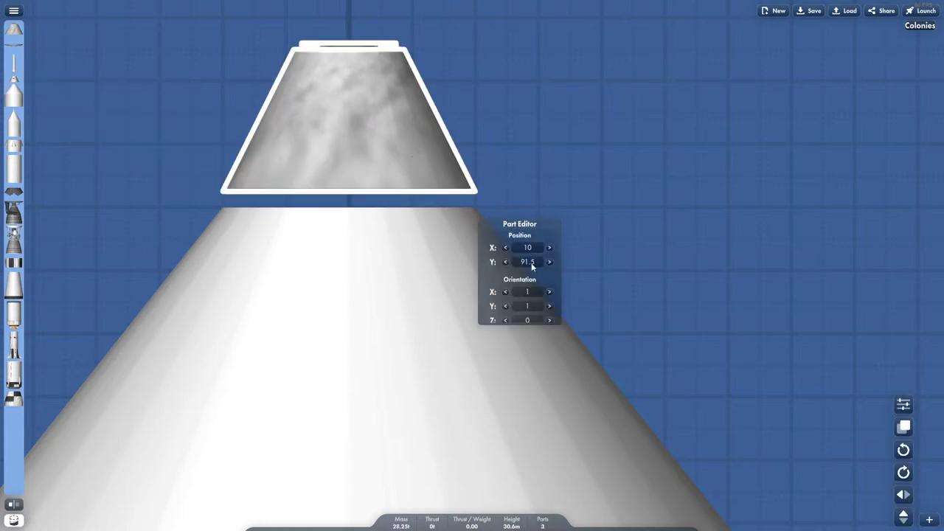
{"action": "type", "text": "91.25"}
{"action": "left_click", "coordinate": [550, 262]}
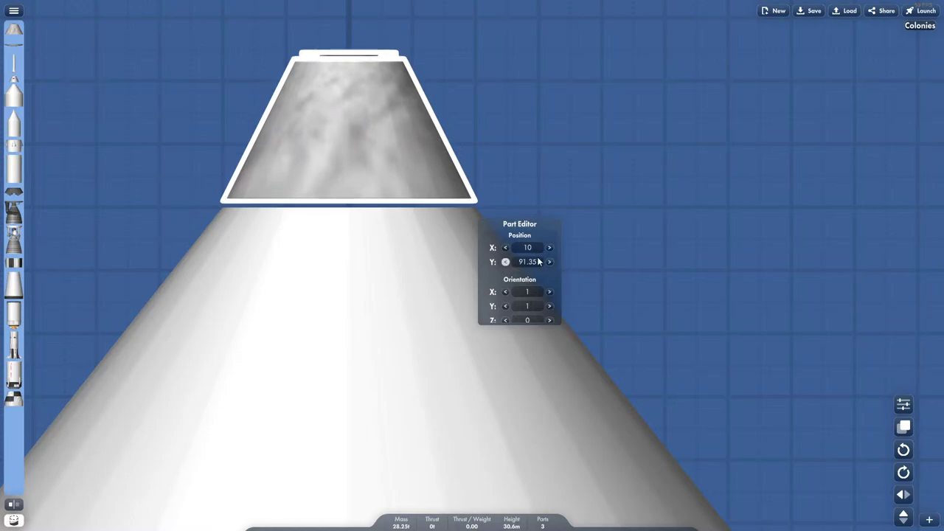
{"action": "left_click", "coordinate": [506, 261]}
{"action": "left_click", "coordinate": [621, 151]}
{"action": "scroll", "coordinate": [590, 148], "scroll_direction": "down", "scroll_amount": 5}
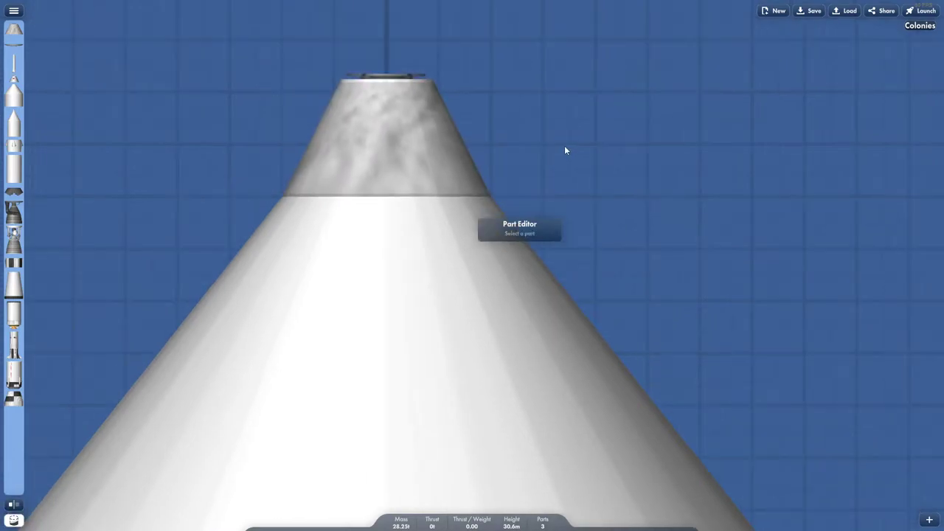
{"action": "left_click_drag", "start_coordinate": [19, 75], "coordinate": [451, 34]}
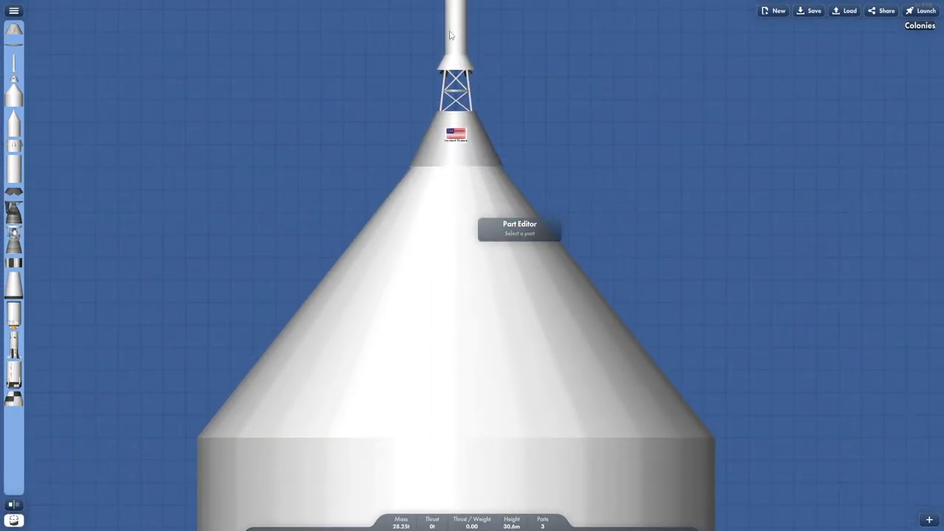
{"action": "scroll", "coordinate": [537, 152], "scroll_direction": "up", "scroll_amount": 2}
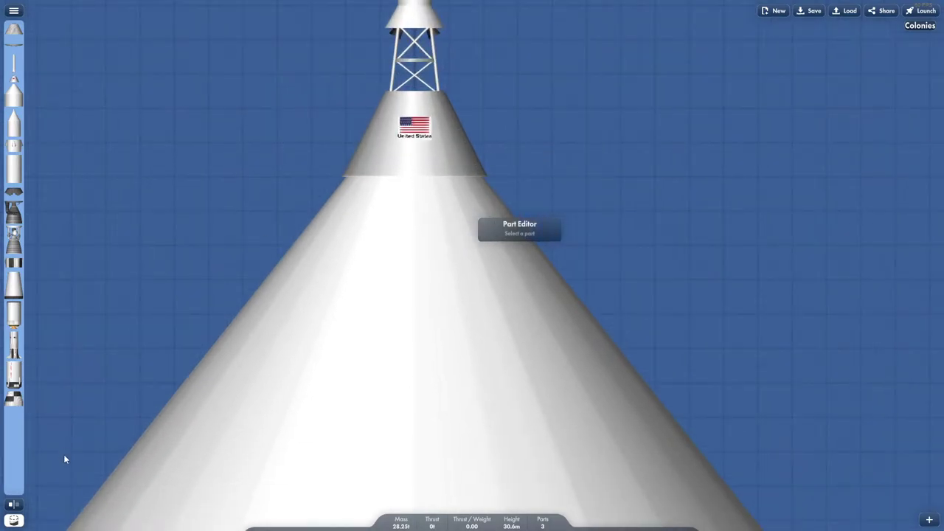
With interior view on, centre the grey capsule and reattach the escape tower on top.
{"action": "left_click", "coordinate": [13, 505]}
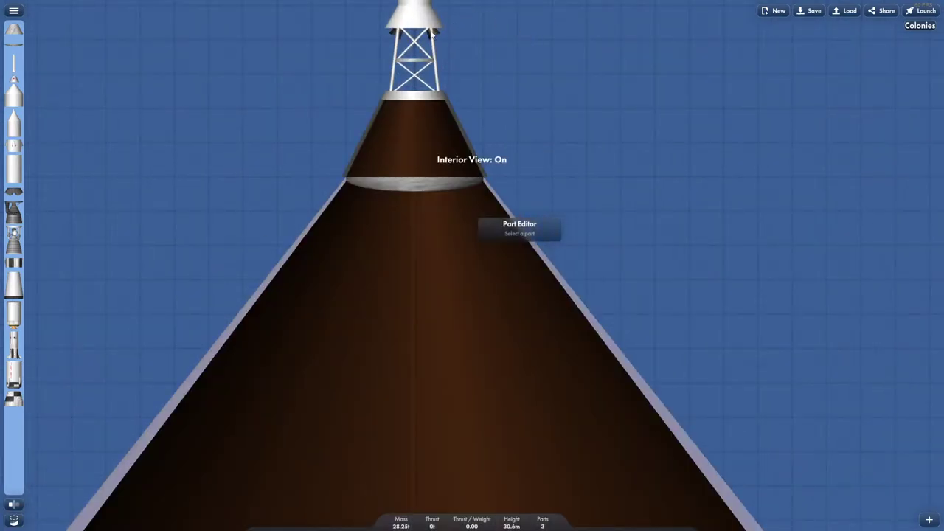
{"action": "left_click_drag", "start_coordinate": [432, 32], "coordinate": [656, 33]}
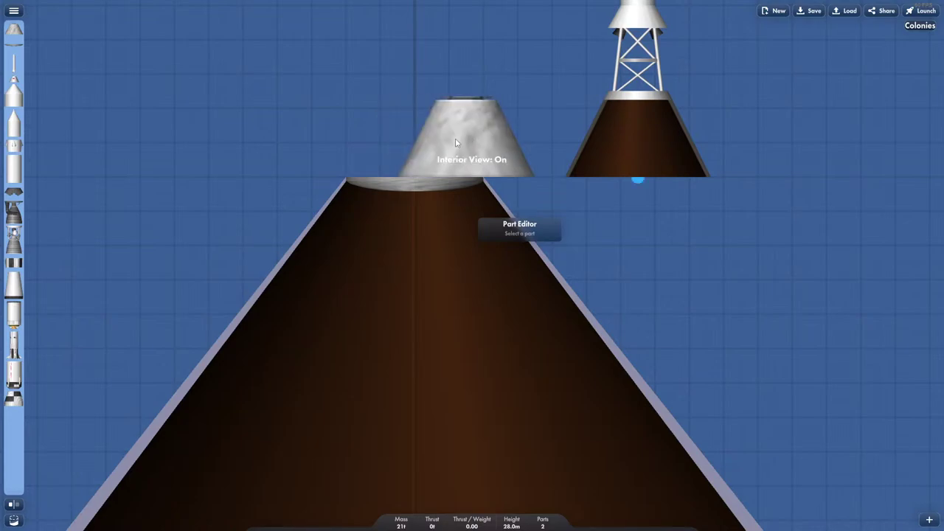
{"action": "left_click_drag", "start_coordinate": [455, 143], "coordinate": [399, 142]}
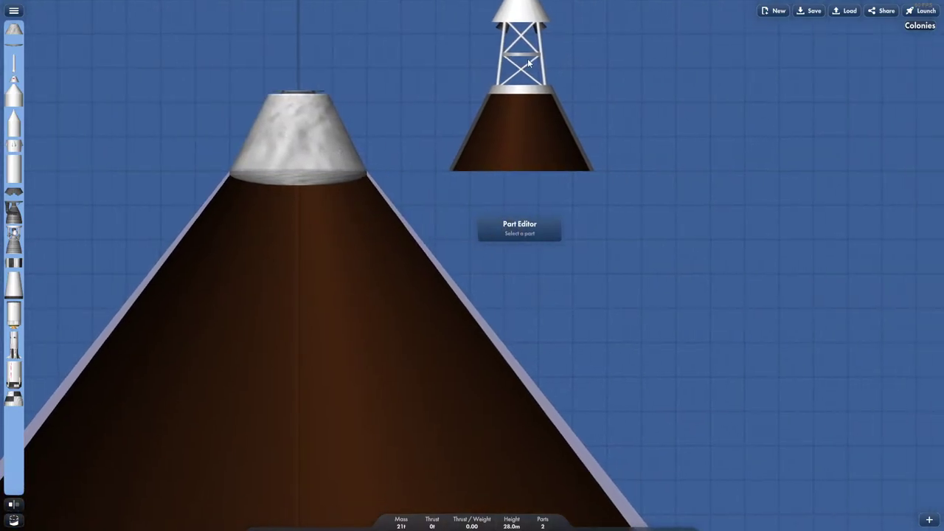
{"action": "left_click_drag", "start_coordinate": [522, 11], "coordinate": [306, 8]}
Attach a fuel tank under the capsule and a finned section below it.
{"action": "scroll", "coordinate": [468, 100], "scroll_direction": "down", "scroll_amount": 5}
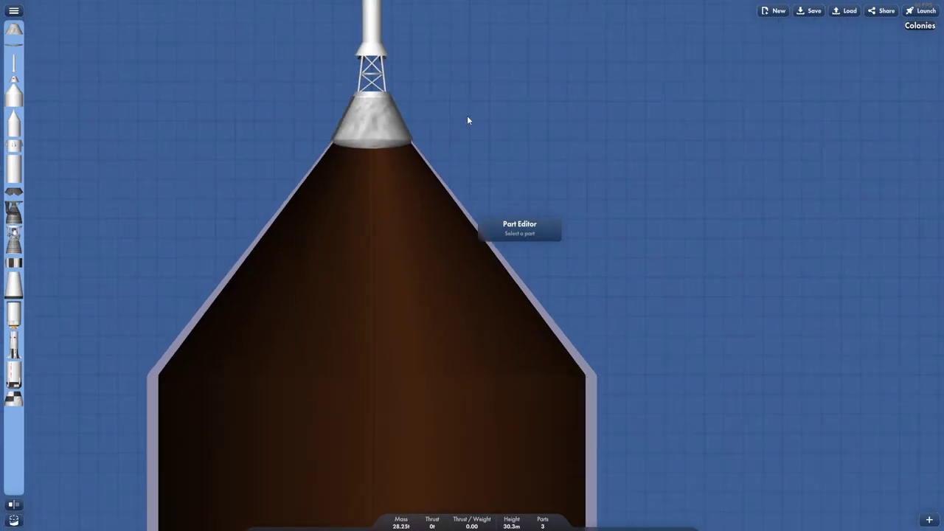
{"action": "left_click_drag", "start_coordinate": [601, 157], "coordinate": [519, 104]}
{"action": "scroll", "coordinate": [564, 77], "scroll_direction": "down", "scroll_amount": 2}
{"action": "scroll", "coordinate": [508, 74], "scroll_direction": "down", "scroll_amount": 2}
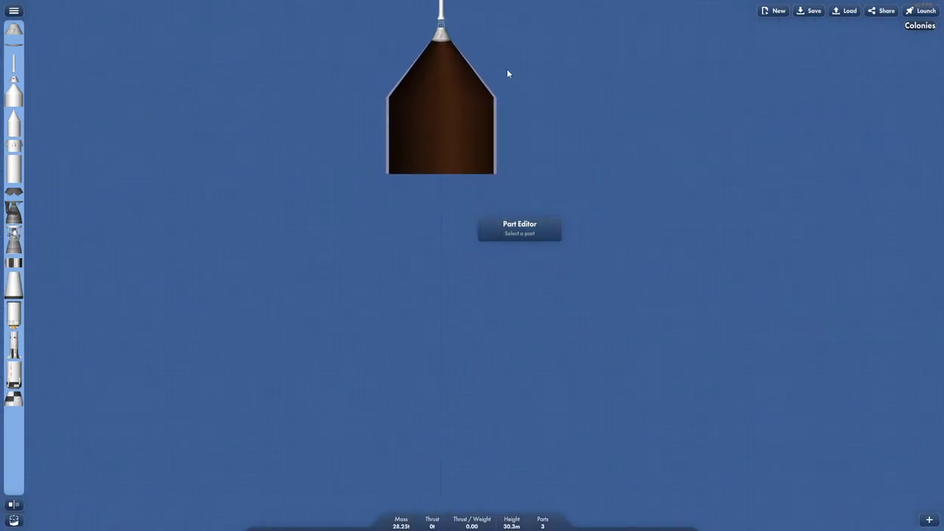
{"action": "left_click_drag", "start_coordinate": [16, 164], "coordinate": [424, 273]}
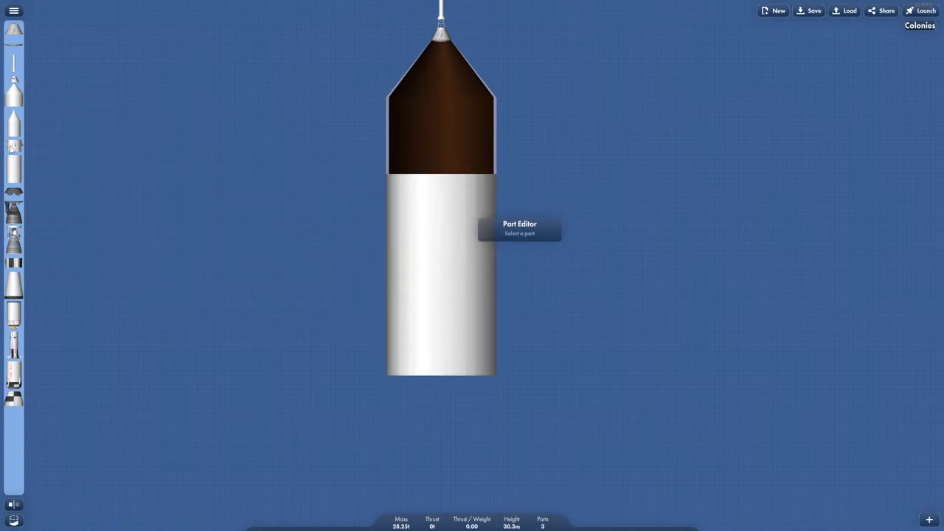
{"action": "left_click_drag", "start_coordinate": [12, 147], "coordinate": [432, 420]}
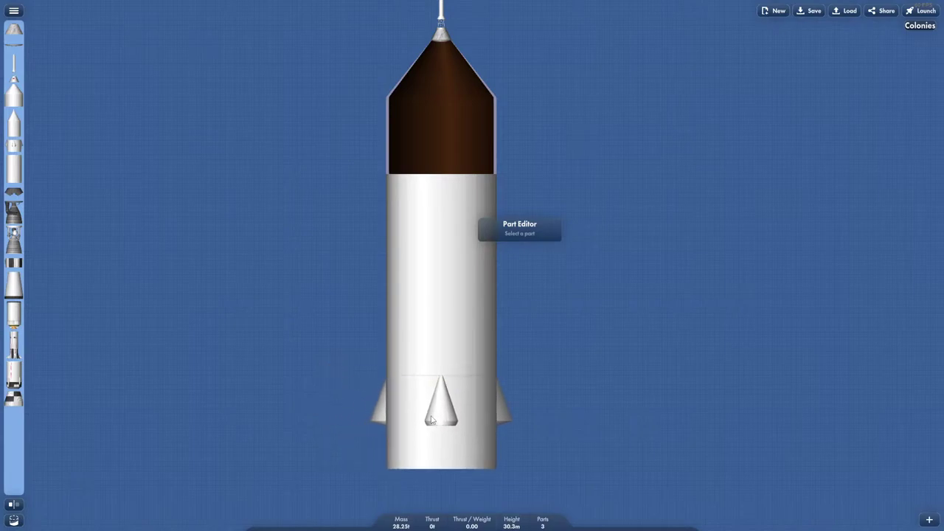
Hang an engine-skirt part and another tank section at the bottom, then turn interior view off.
{"action": "left_click_drag", "start_coordinate": [325, 362], "coordinate": [217, 125]}
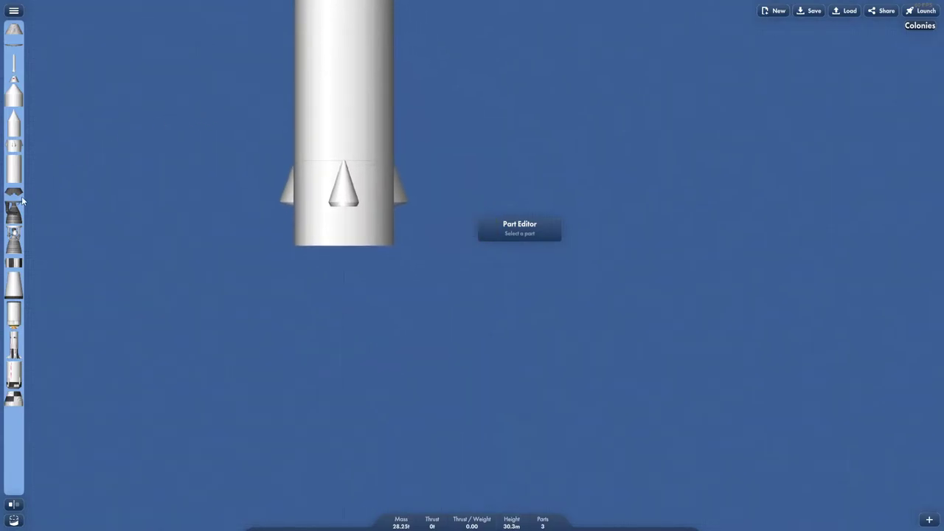
{"action": "left_click_drag", "start_coordinate": [195, 231], "coordinate": [362, 287]}
{"action": "scroll", "coordinate": [362, 288], "scroll_direction": "up", "scroll_amount": 4}
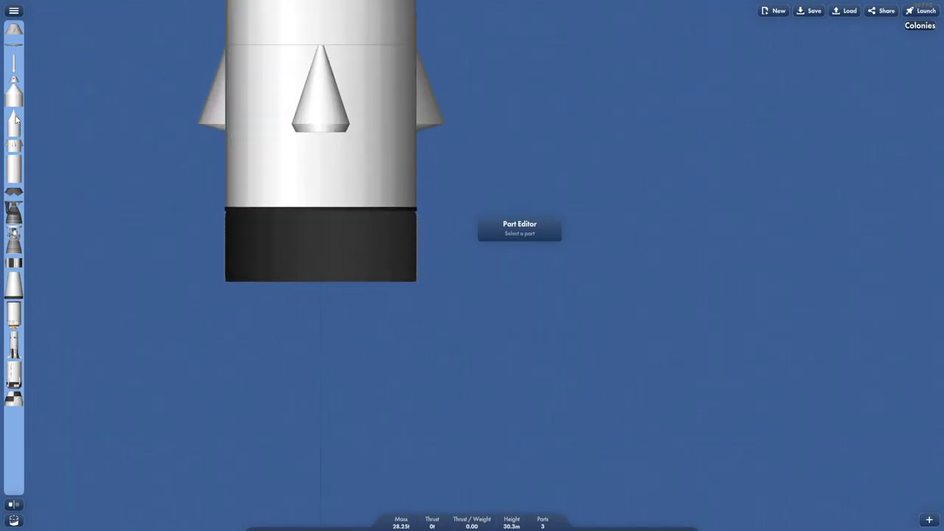
{"action": "left_click_drag", "start_coordinate": [15, 120], "coordinate": [312, 236]}
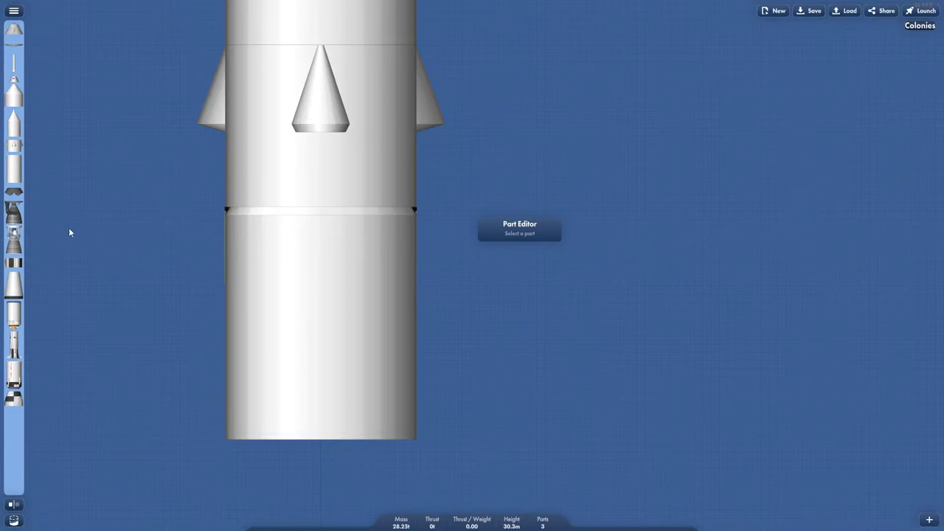
{"action": "scroll", "coordinate": [124, 286], "scroll_direction": "down", "scroll_amount": 1}
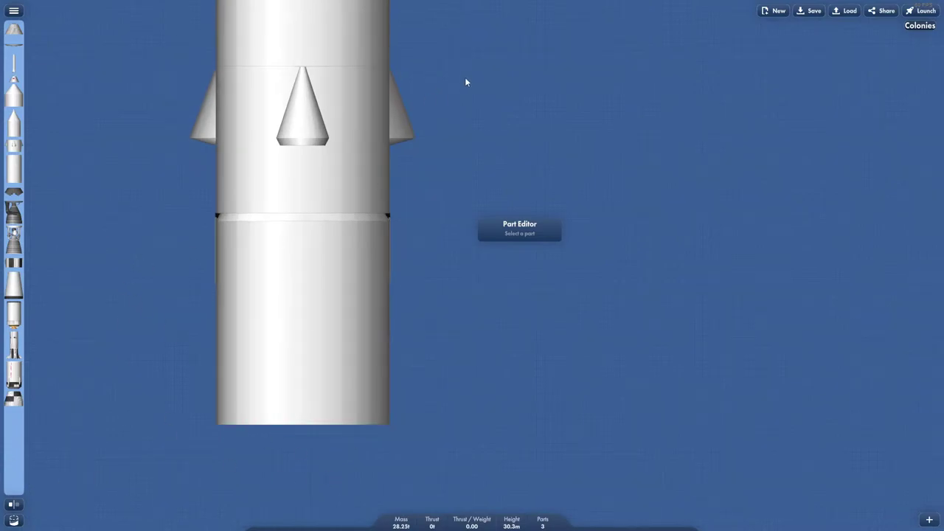
{"action": "left_click", "coordinate": [14, 504]}
{"action": "scroll", "coordinate": [122, 357], "scroll_direction": "down", "scroll_amount": 3}
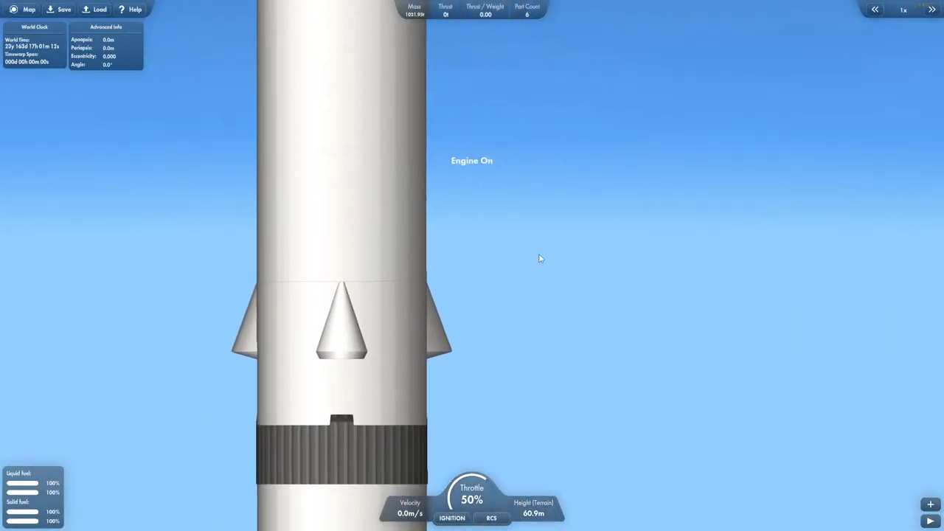
Raise the throttle to full and ignite the engines to lift off, following the climb.
{"action": "key", "text": "w"}
{"action": "key", "text": "space"}
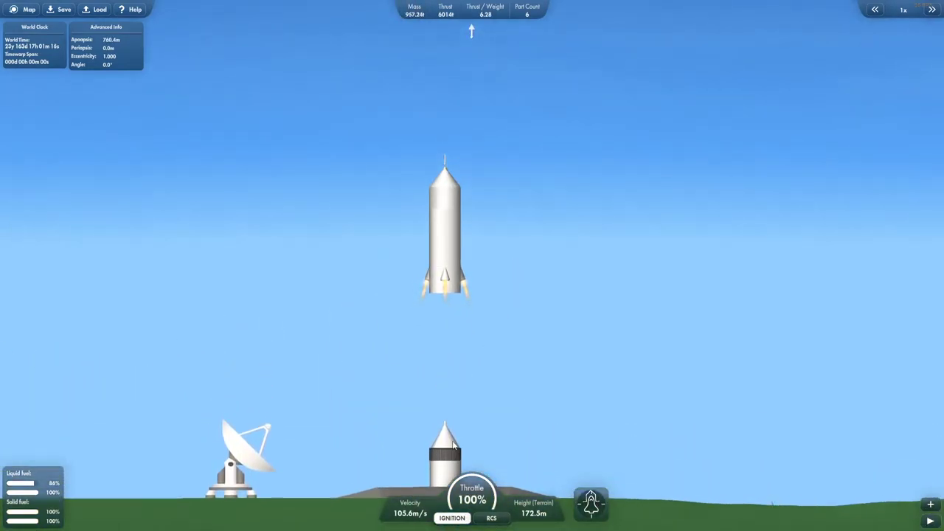
{"action": "scroll", "coordinate": [517, 393], "scroll_direction": "down", "scroll_amount": 5}
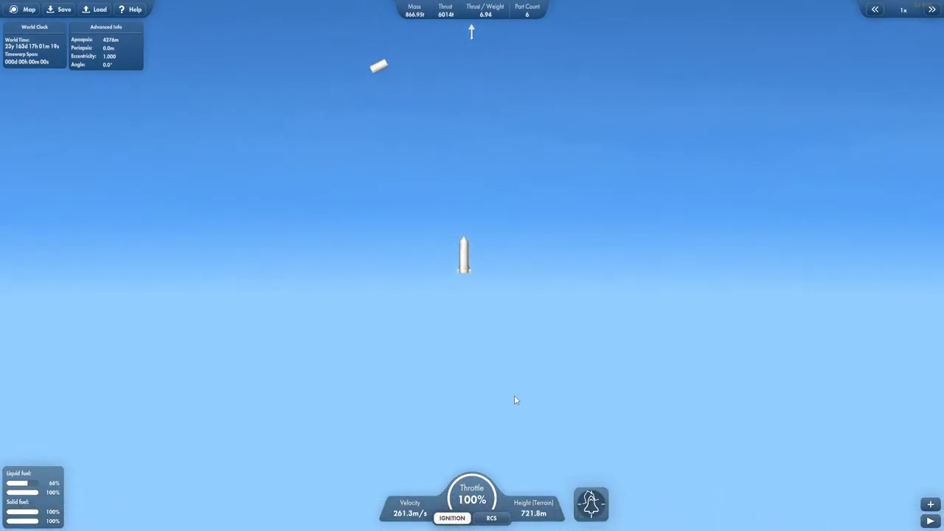
{"action": "scroll", "coordinate": [516, 399], "scroll_direction": "up", "scroll_amount": 2}
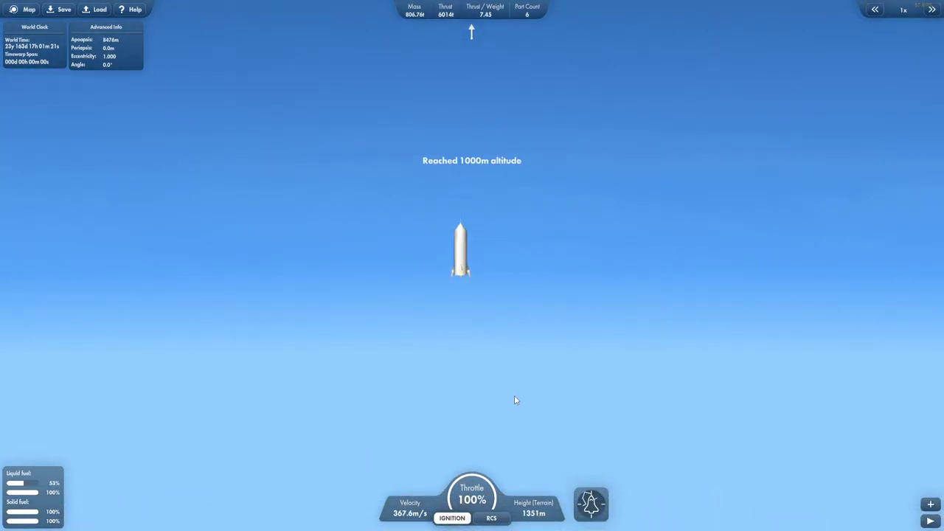
{"action": "scroll", "coordinate": [523, 393], "scroll_direction": "up", "scroll_amount": 5}
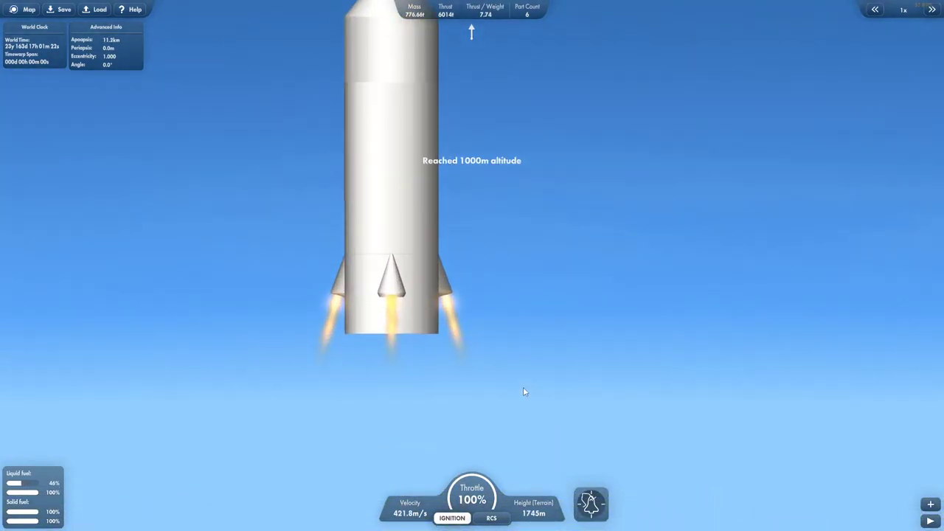
{"action": "scroll", "coordinate": [524, 392], "scroll_direction": "up", "scroll_amount": 2}
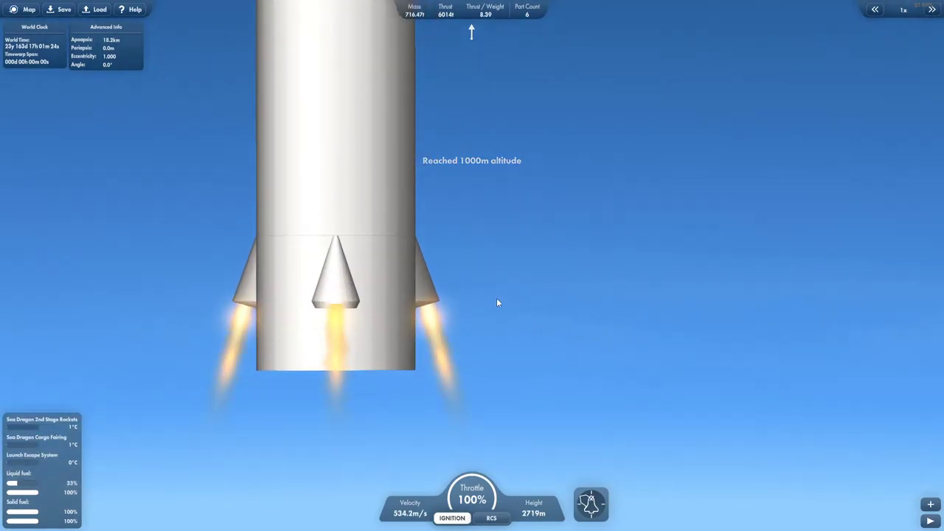
{"action": "left_click_drag", "start_coordinate": [498, 302], "coordinate": [586, 285]}
{"action": "scroll", "coordinate": [435, 294], "scroll_direction": "up", "scroll_amount": 2}
{"action": "scroll", "coordinate": [390, 312], "scroll_direction": "up", "scroll_amount": 3}
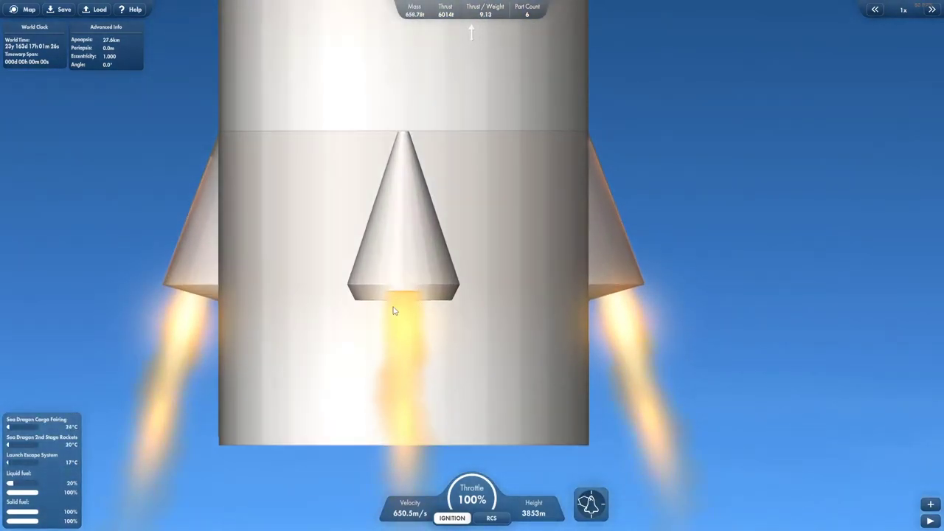
{"action": "scroll", "coordinate": [376, 283], "scroll_direction": "down", "scroll_amount": 4}
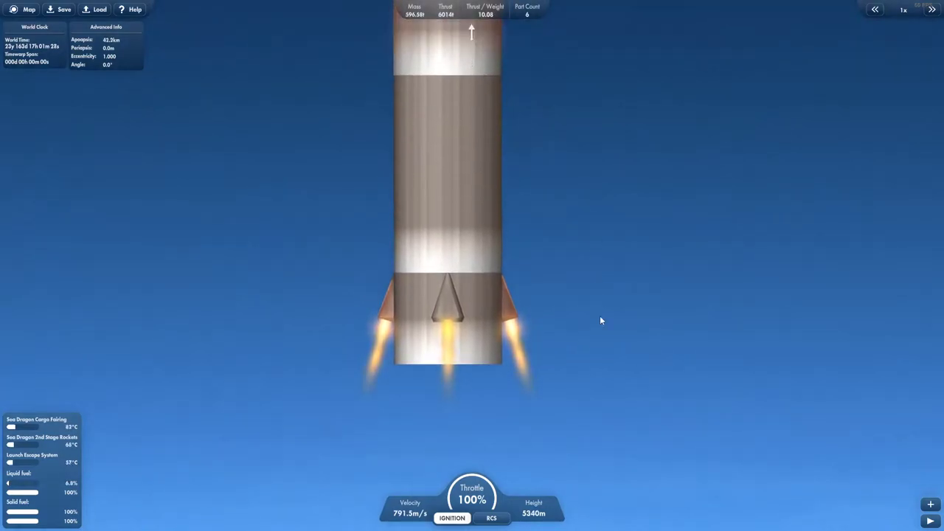
{"action": "scroll", "coordinate": [602, 330], "scroll_direction": "down", "scroll_amount": 3}
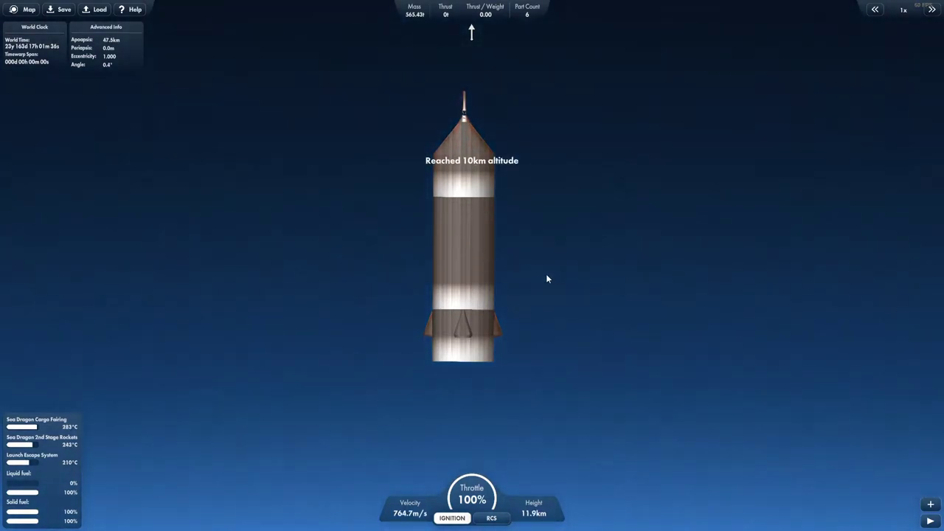
{"action": "scroll", "coordinate": [547, 275], "scroll_direction": "up", "scroll_amount": 3}
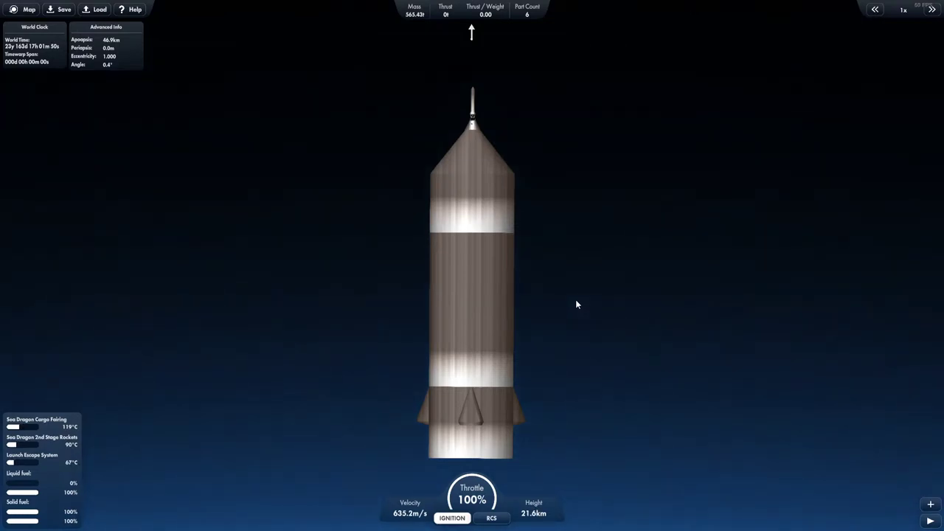
Time-warp to 3x then 5x, return to normal speed past the Karman line, and jettison the fairing.
{"action": "key", "text": "period"}
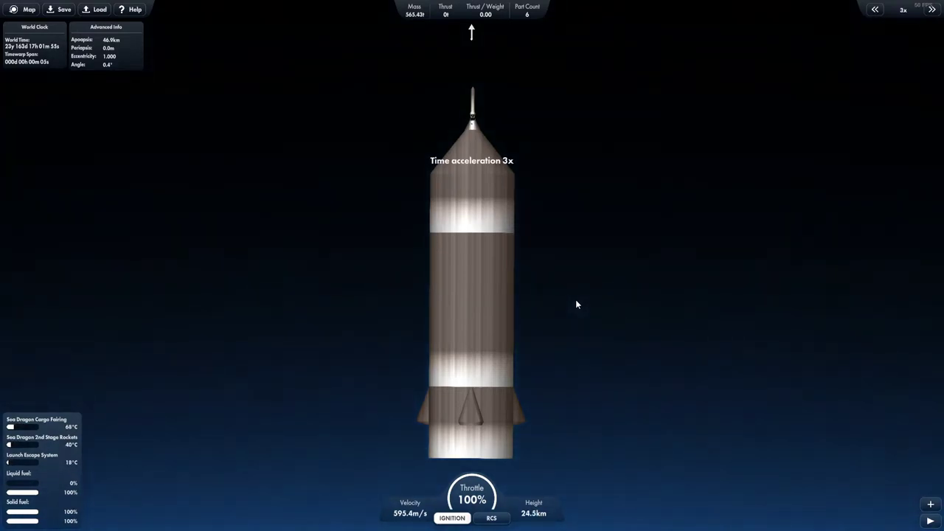
{"action": "key", "text": "period"}
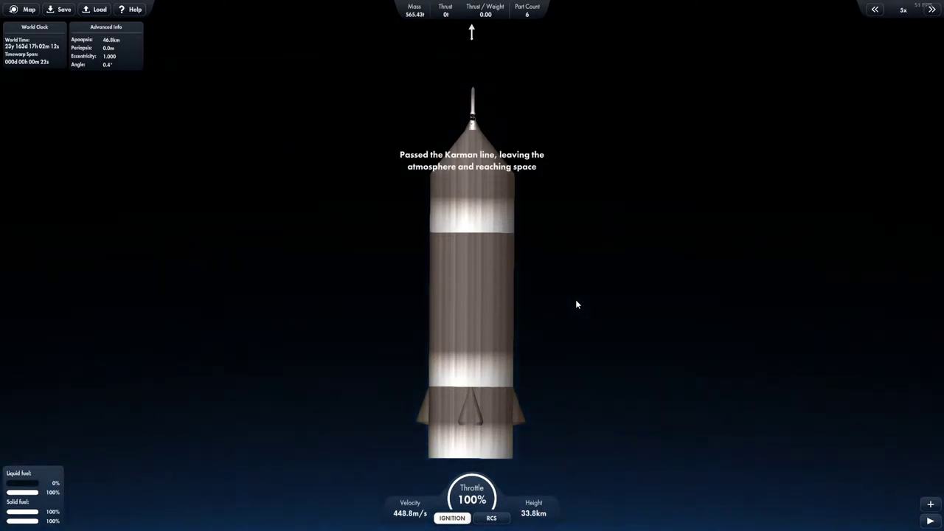
{"action": "key", "text": "slash"}
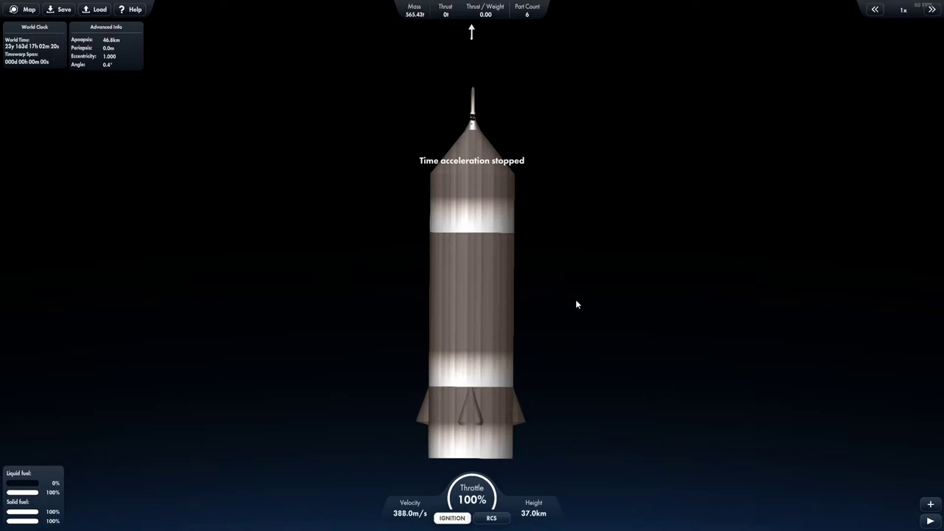
{"action": "scroll", "coordinate": [457, 185], "scroll_direction": "up", "scroll_amount": 3}
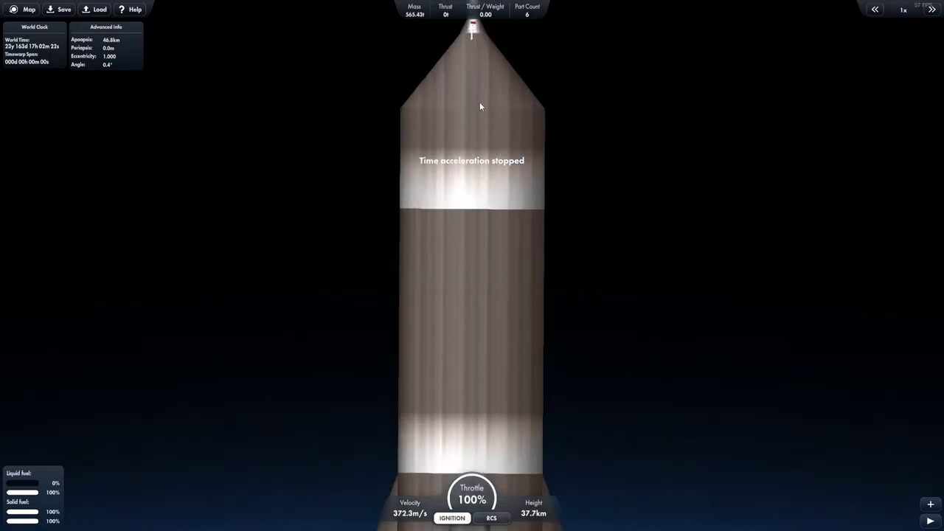
{"action": "scroll", "coordinate": [610, 94], "scroll_direction": "down", "scroll_amount": 2}
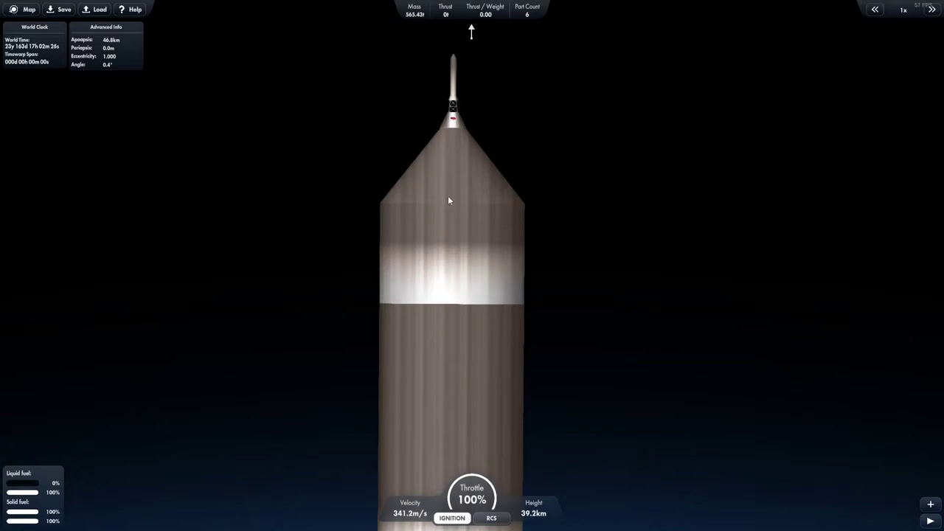
{"action": "key", "text": "space"}
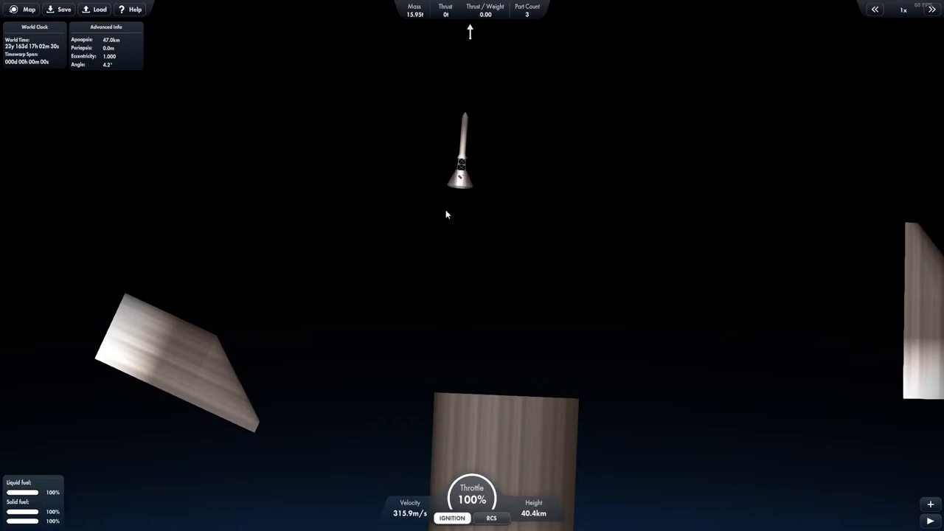
Switch control to the spent first stage and watch it coast upward.
{"action": "scroll", "coordinate": [509, 219], "scroll_direction": "down", "scroll_amount": 2}
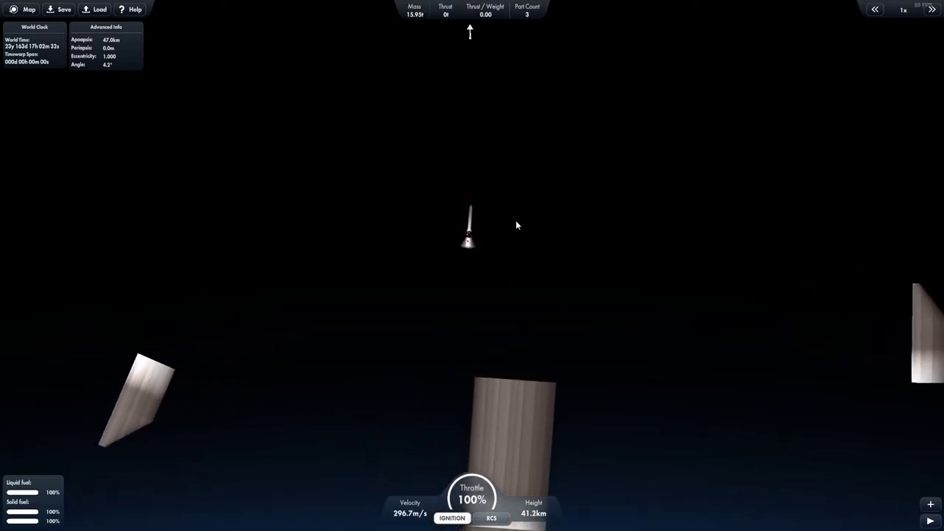
{"action": "scroll", "coordinate": [514, 225], "scroll_direction": "up", "scroll_amount": 3}
{"action": "scroll", "coordinate": [480, 217], "scroll_direction": "down", "scroll_amount": 3}
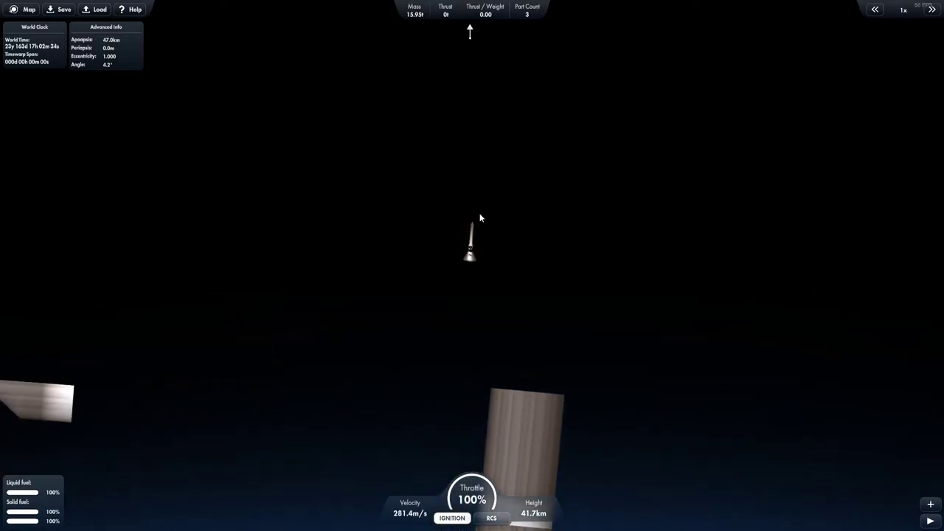
{"action": "left_click", "coordinate": [497, 381]}
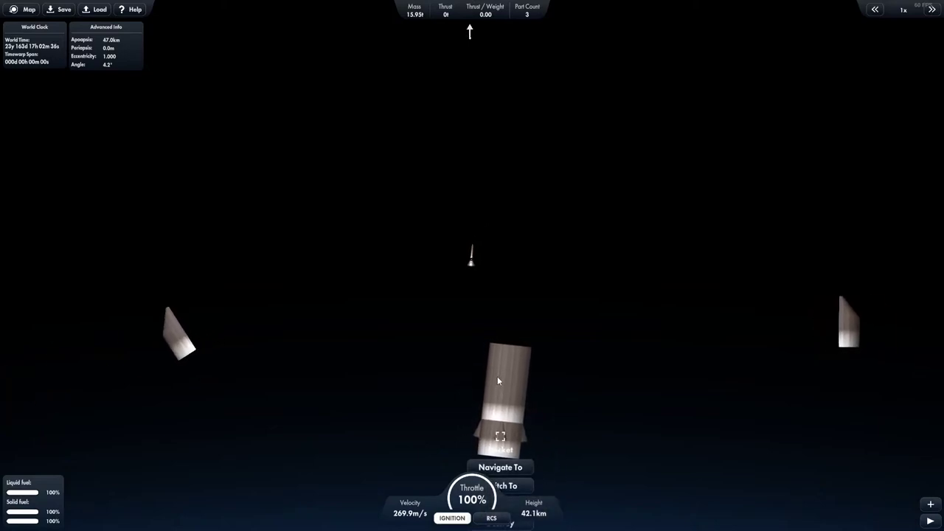
{"action": "scroll", "coordinate": [517, 375], "scroll_direction": "down", "scroll_amount": 2}
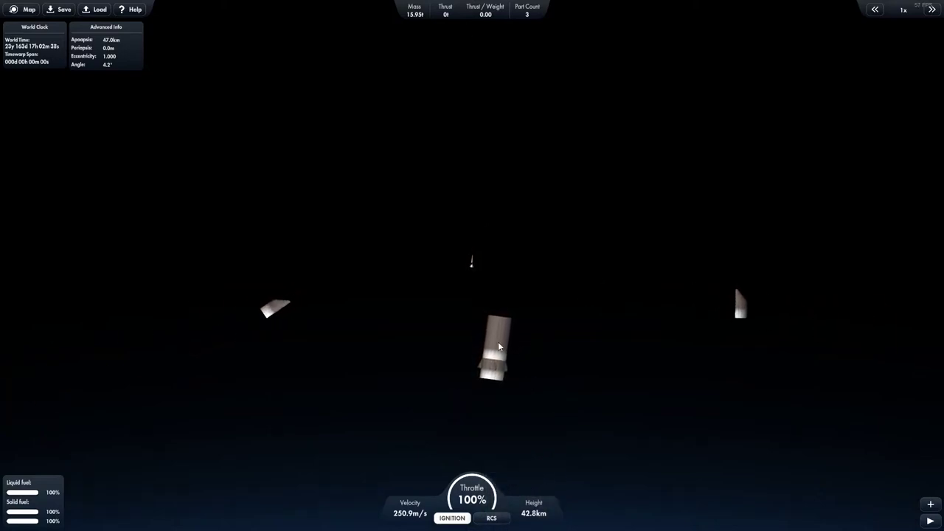
{"action": "left_click", "coordinate": [498, 341]}
{"action": "left_click", "coordinate": [494, 422]}
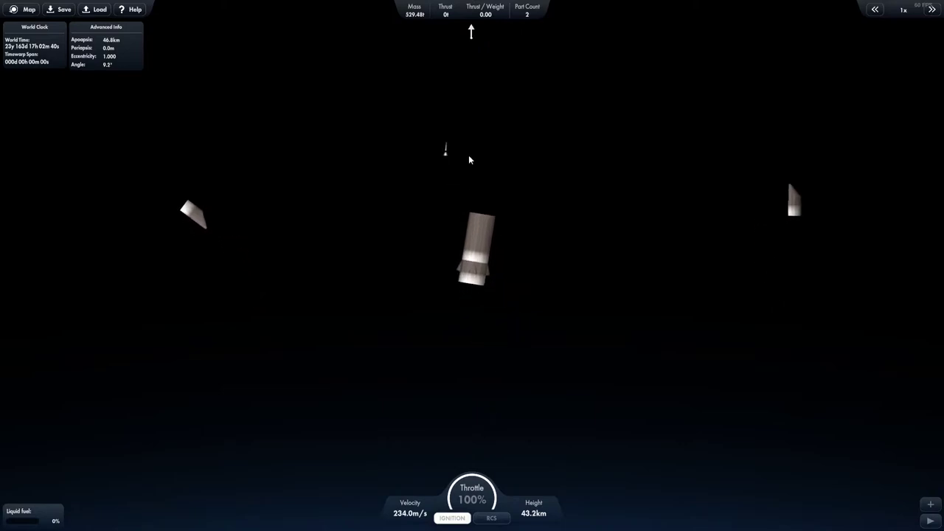
{"action": "scroll", "coordinate": [469, 158], "scroll_direction": "up", "scroll_amount": 3}
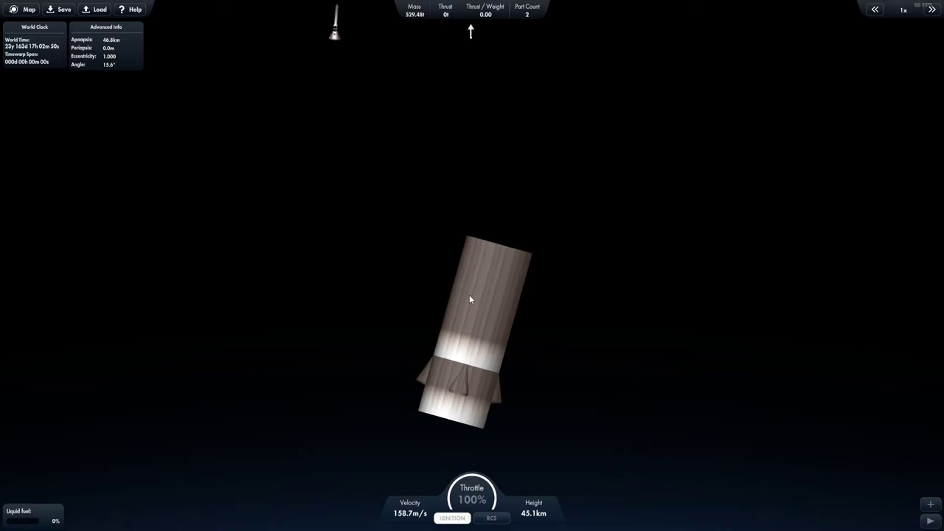
{"action": "scroll", "coordinate": [459, 207], "scroll_direction": "down", "scroll_amount": 5}
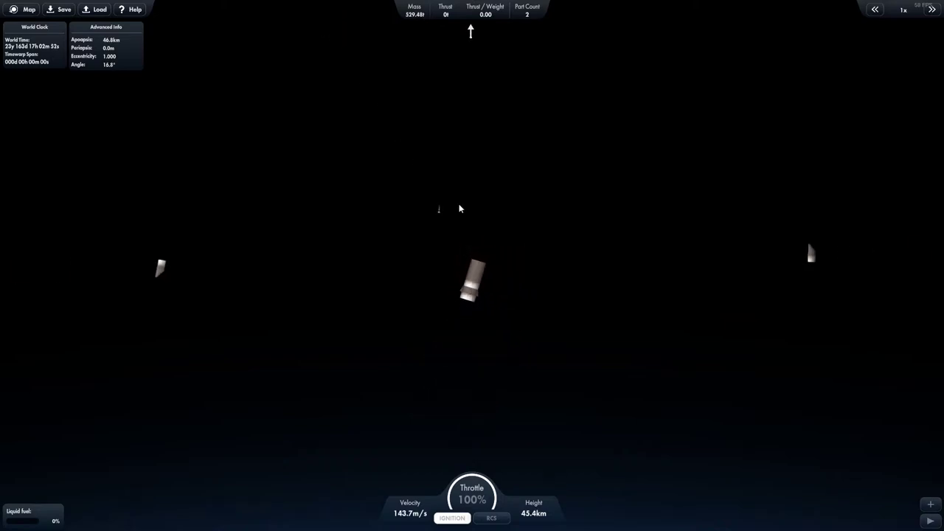
{"action": "scroll", "coordinate": [524, 253], "scroll_direction": "up", "scroll_amount": 3}
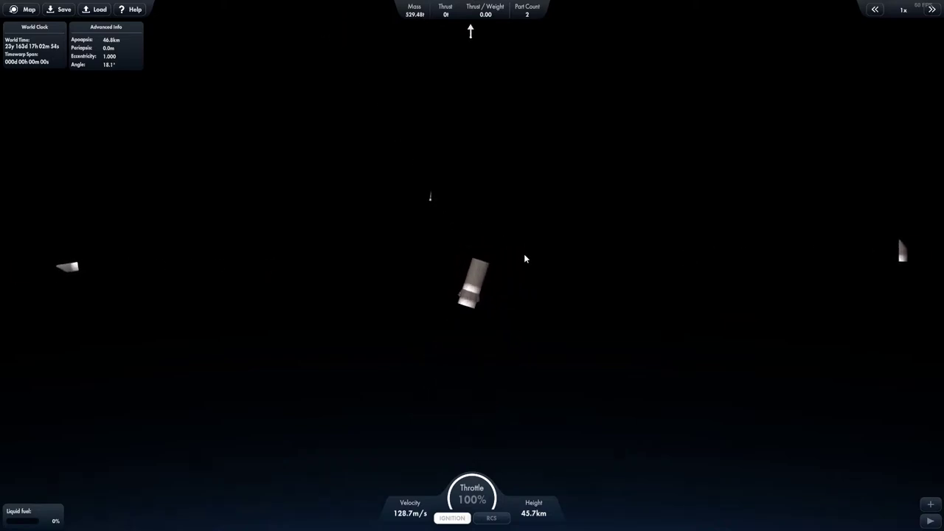
Revert the flight back to the rocket build from the pause menu.
{"action": "key", "text": "Escape"}
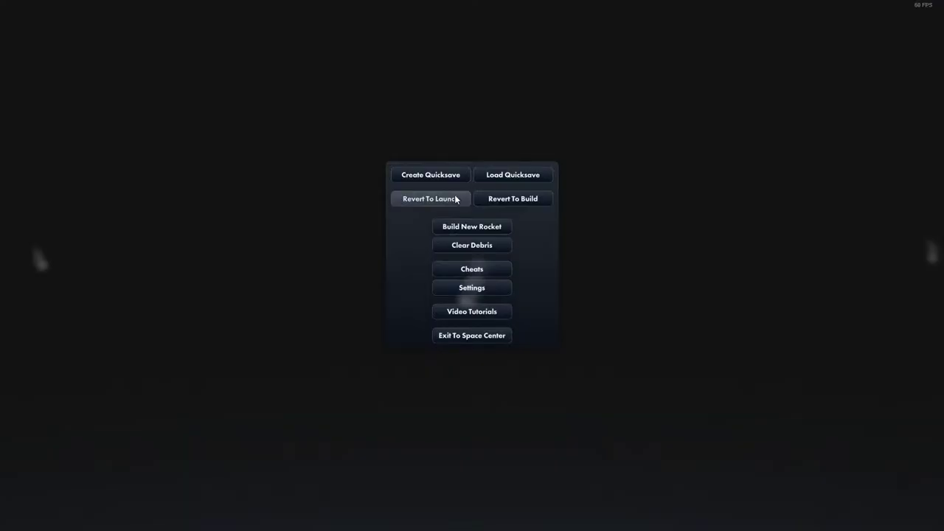
{"action": "left_click", "coordinate": [497, 199]}
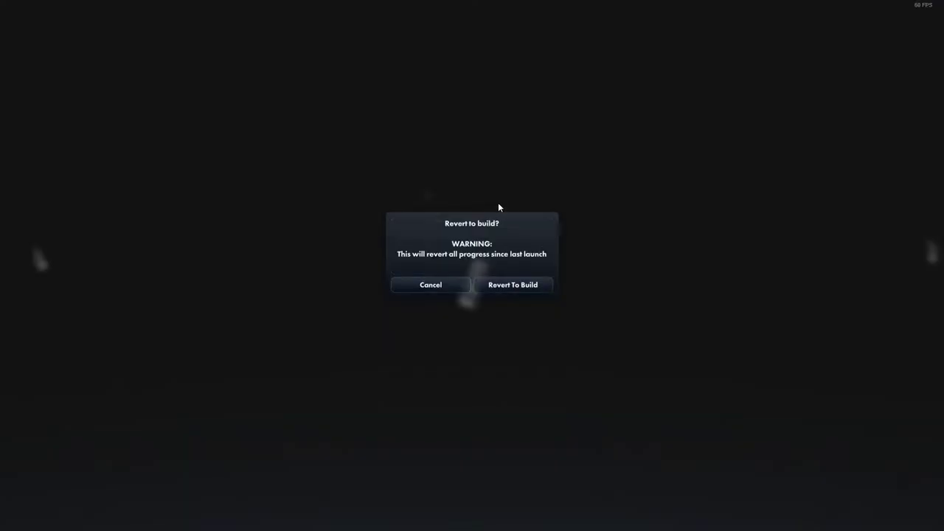
{"action": "left_click", "coordinate": [504, 286]}
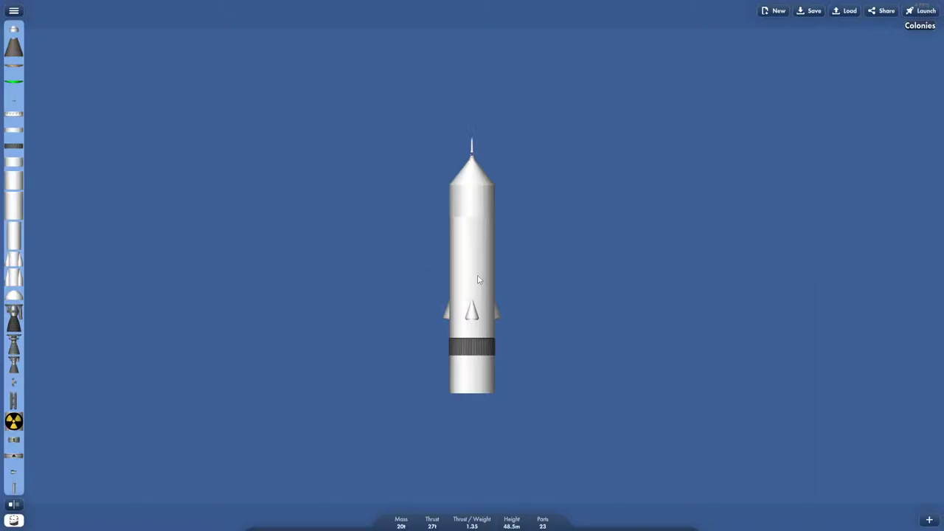
Nudge the dark interstage band into place with interior view turned on.
{"action": "scroll", "coordinate": [458, 310], "scroll_direction": "up", "scroll_amount": 5}
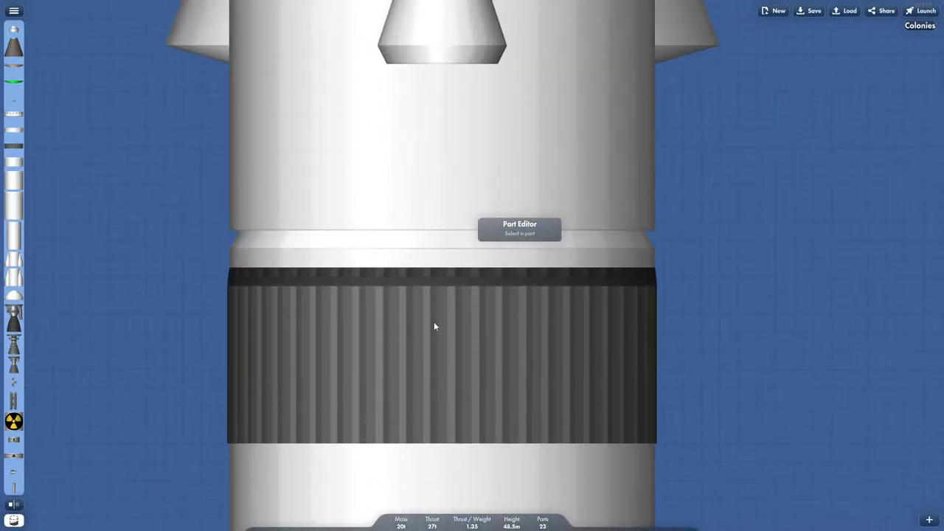
{"action": "left_click_drag", "start_coordinate": [437, 331], "coordinate": [437, 288]}
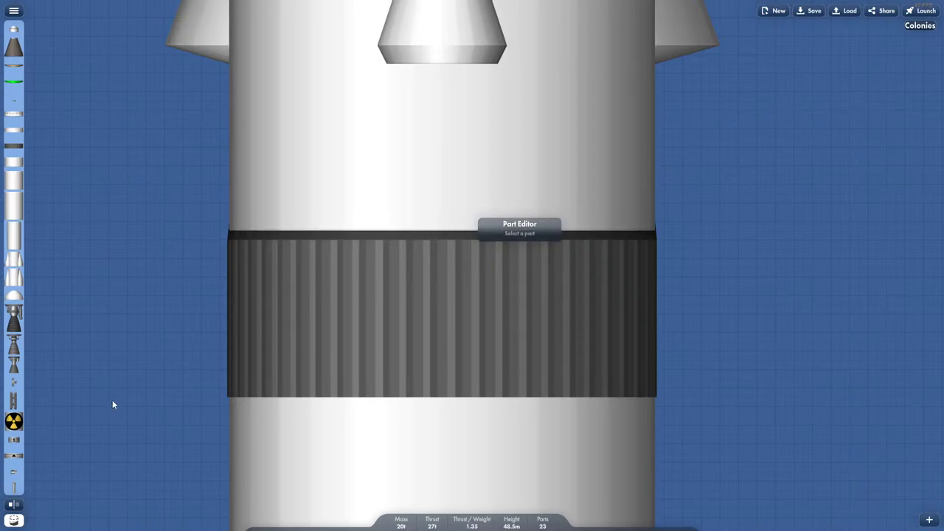
{"action": "left_click", "coordinate": [21, 521]}
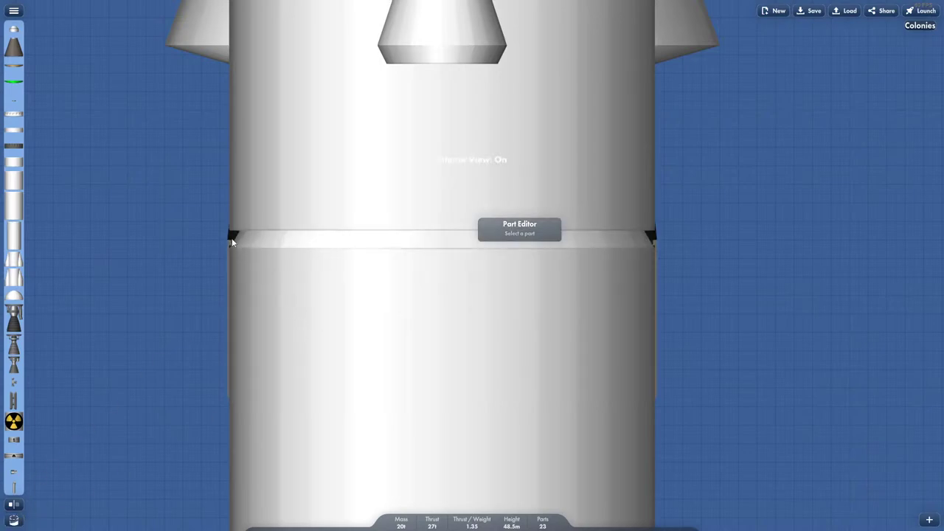
{"action": "mouse_move", "coordinate": [233, 236]}
{"action": "left_mouse_down"}
{"action": "mouse_move", "coordinate": [239, 228]}
{"action": "mouse_move", "coordinate": [243, 253]}
{"action": "mouse_move", "coordinate": [267, 235]}
{"action": "mouse_move", "coordinate": [230, 228]}
{"action": "left_mouse_up"}
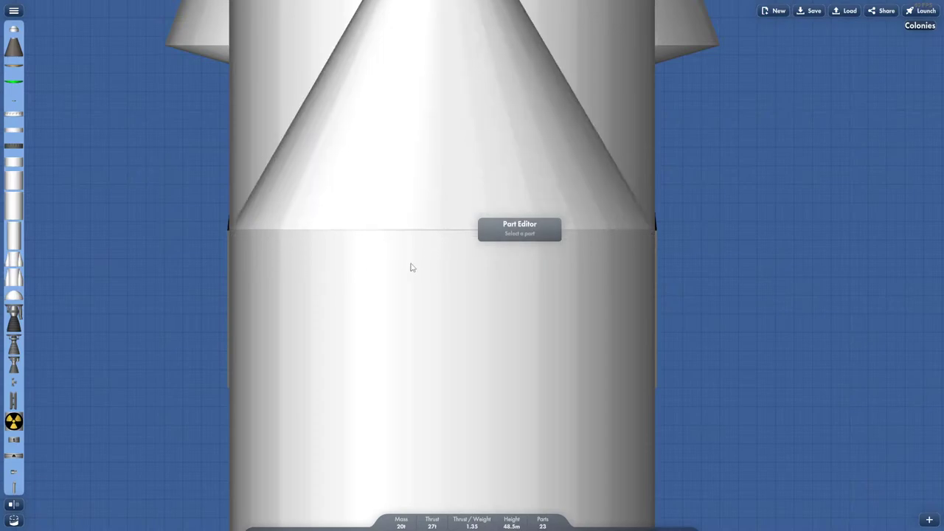
{"action": "scroll", "coordinate": [642, 199], "scroll_direction": "down", "scroll_amount": 6}
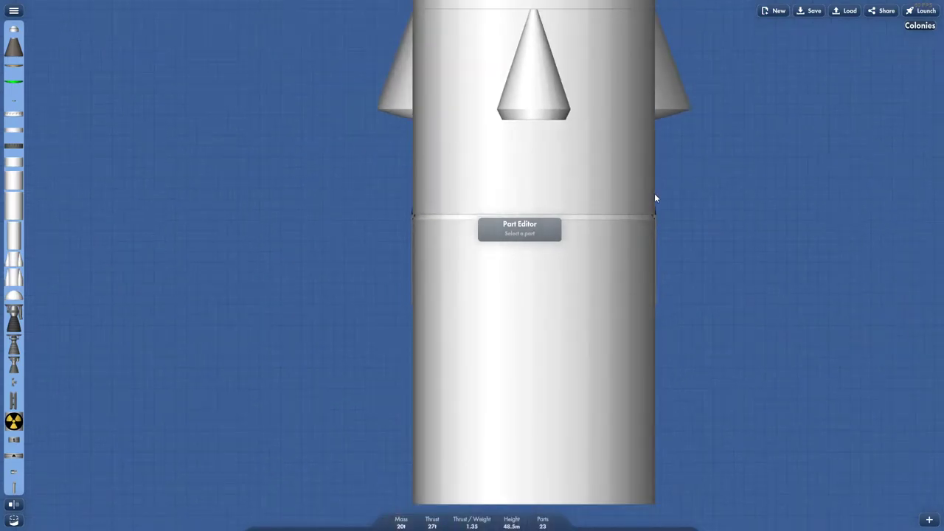
{"action": "left_click", "coordinate": [576, 228]}
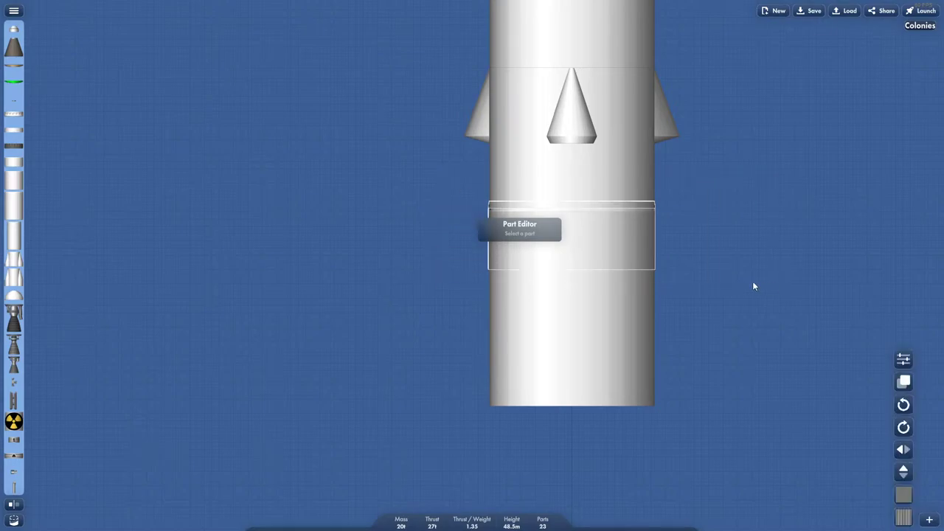
{"action": "left_click", "coordinate": [232, 380]}
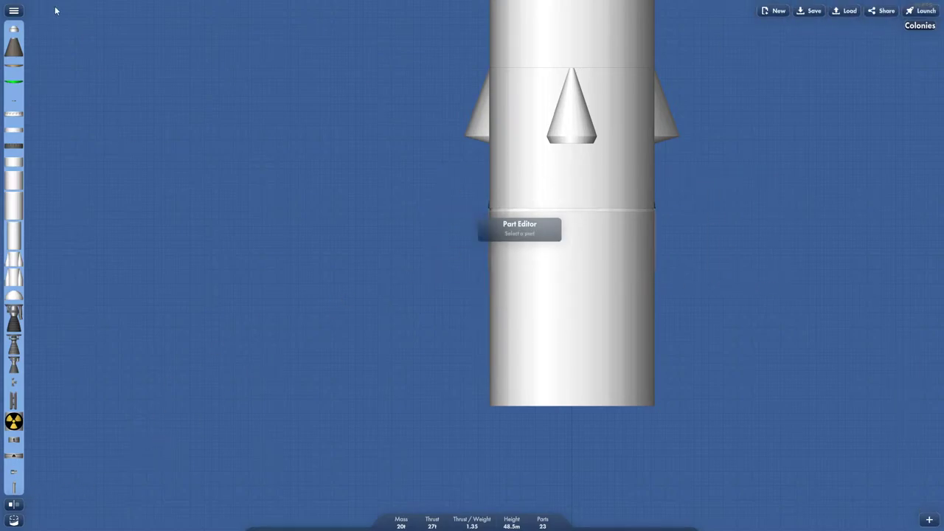
Attach an engine under the bottom fuel tank, duplicate it, and delete the extra copies.
{"action": "left_click", "coordinate": [14, 11]}
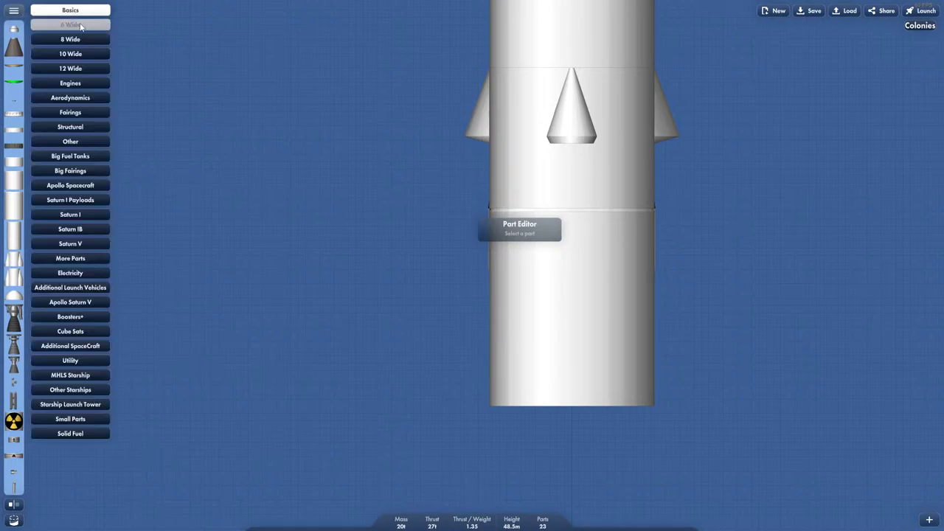
{"action": "left_click", "coordinate": [72, 84]}
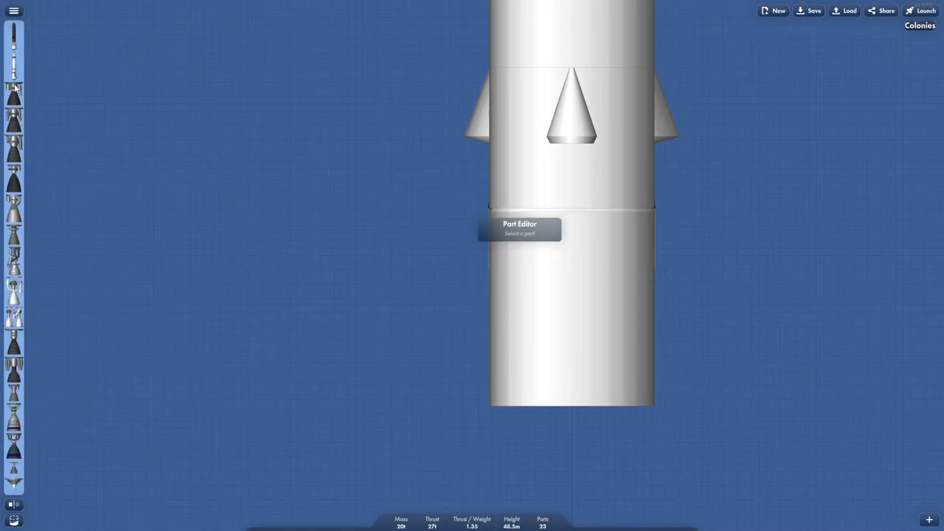
{"action": "left_click_drag", "start_coordinate": [14, 86], "coordinate": [500, 422]}
{"action": "left_click", "coordinate": [558, 414]}
{"action": "left_click_drag", "start_coordinate": [568, 424], "coordinate": [624, 434]}
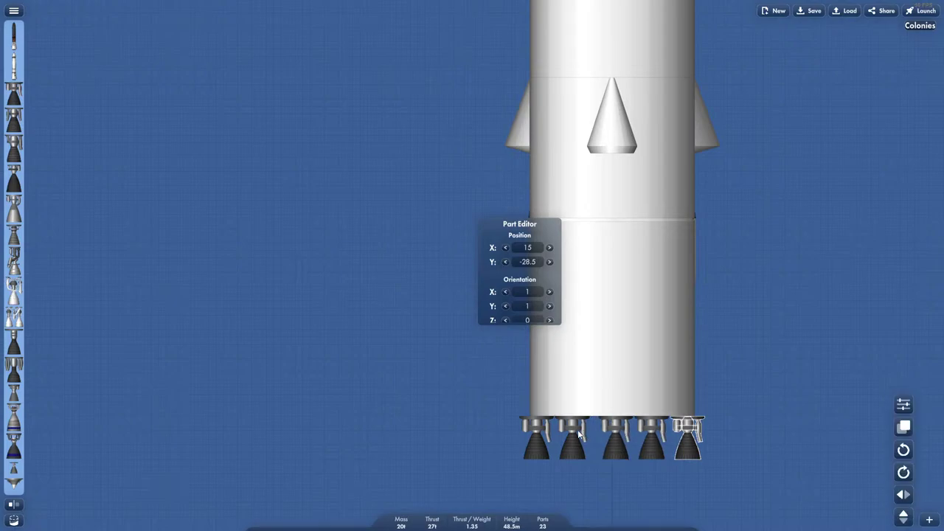
{"action": "left_click", "coordinate": [621, 439]}
{"action": "key", "text": "Delete"}
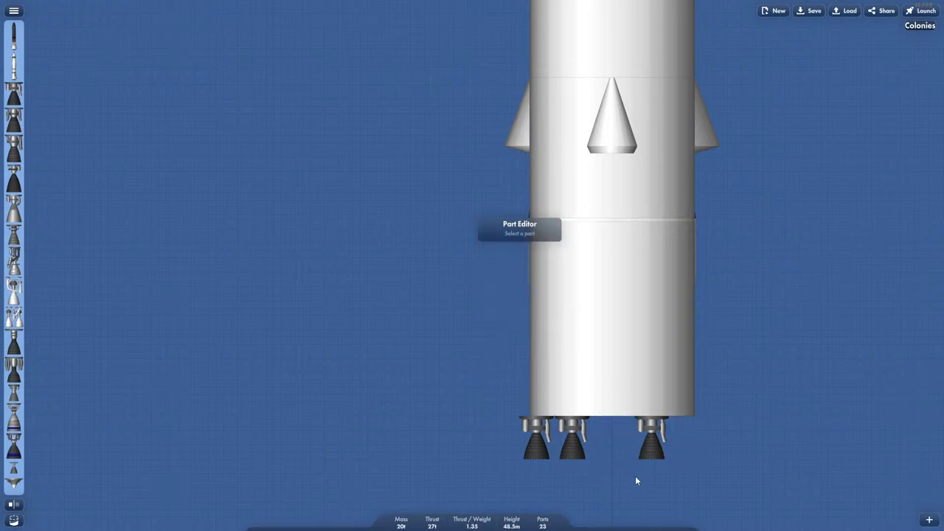
Arrange the four engines in an evenly spaced row across the hull's base.
{"action": "scroll", "coordinate": [667, 478], "scroll_direction": "up", "scroll_amount": 5}
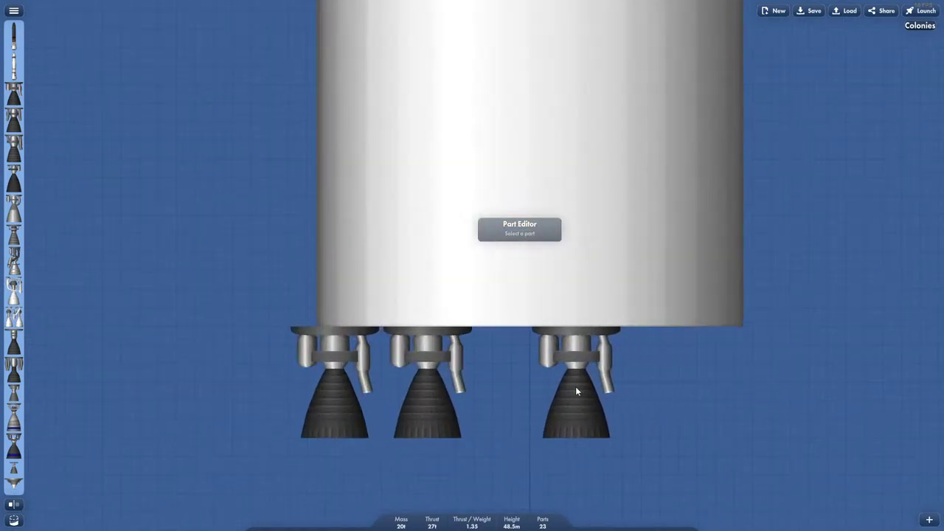
{"action": "right_click_drag", "start_coordinate": [459, 365], "coordinate": [518, 353]}
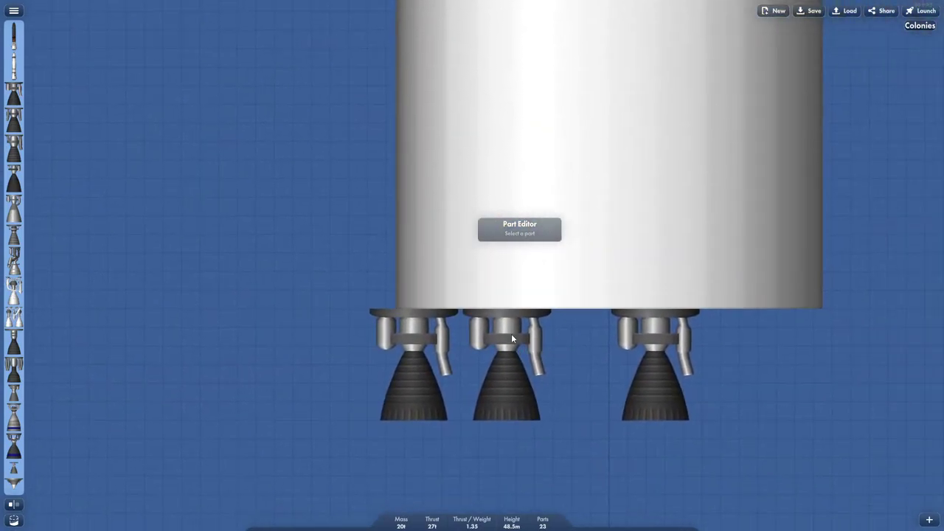
{"action": "left_click_drag", "start_coordinate": [511, 335], "coordinate": [738, 332]}
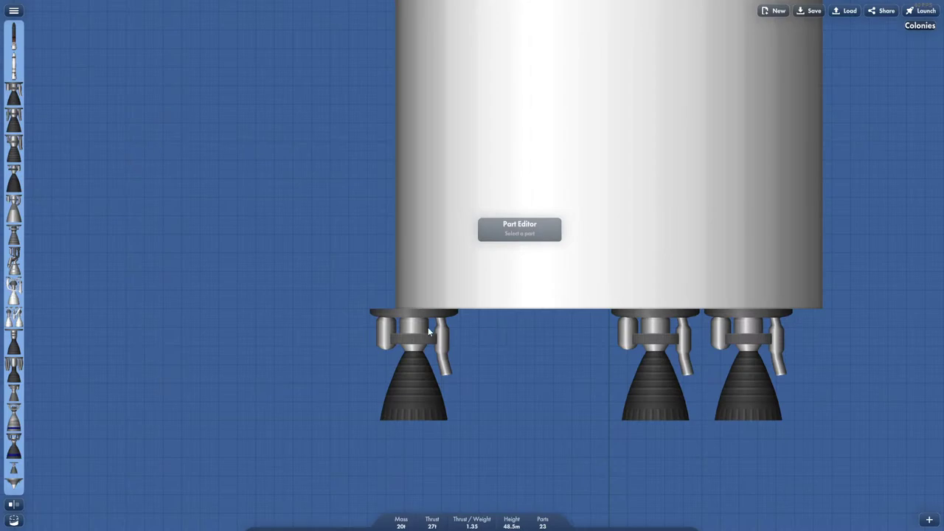
{"action": "left_click_drag", "start_coordinate": [428, 327], "coordinate": [466, 345]}
{"action": "left_click", "coordinate": [566, 332]}
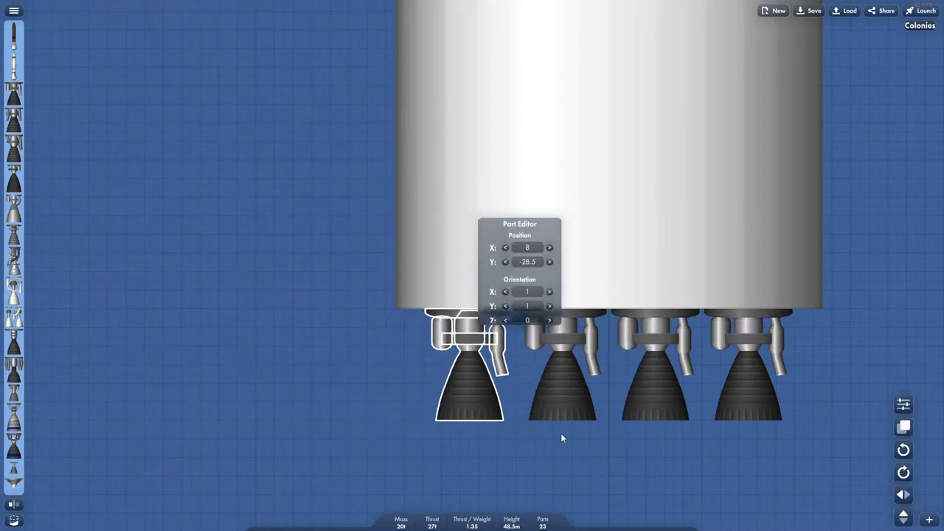
{"action": "left_click", "coordinate": [532, 445]}
{"action": "scroll", "coordinate": [532, 445], "scroll_direction": "down", "scroll_amount": 3}
{"action": "scroll", "coordinate": [774, 460], "scroll_direction": "down", "scroll_amount": 2}
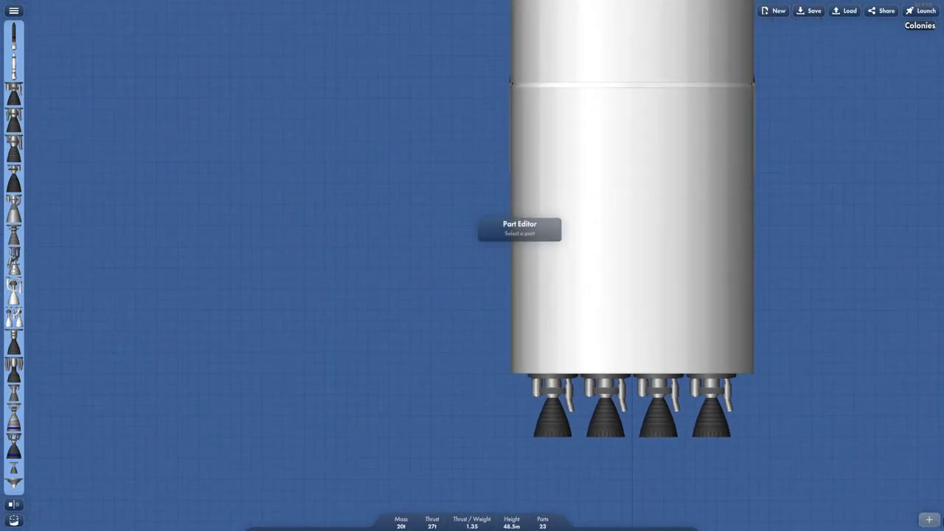
Select the four engines for stage 1 and put the cone-fitted tank section in stage 2.
{"action": "left_click", "coordinate": [712, 413]}
{"action": "left_click", "coordinate": [653, 414]}
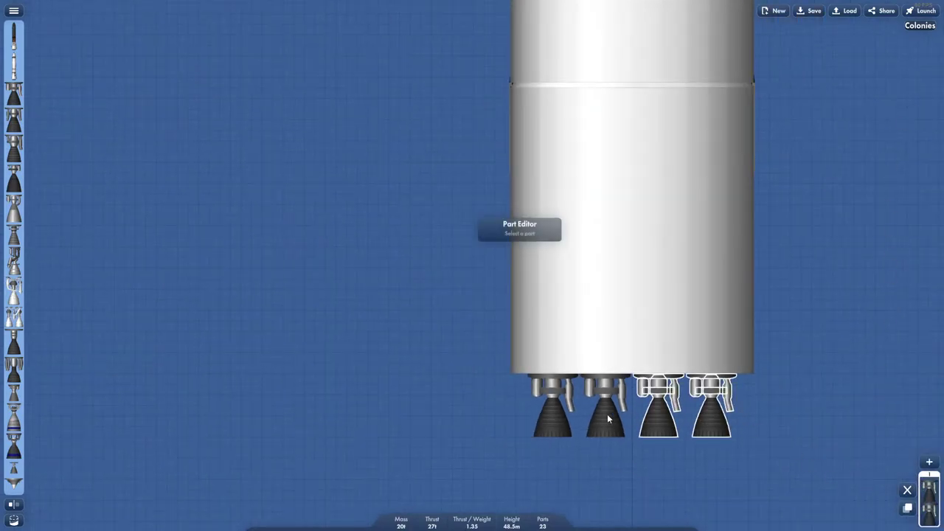
{"action": "left_click", "coordinate": [607, 414]}
{"action": "left_click", "coordinate": [554, 413]}
{"action": "left_click_drag", "start_coordinate": [767, 354], "coordinate": [711, 509]}
{"action": "left_click", "coordinate": [640, 90]}
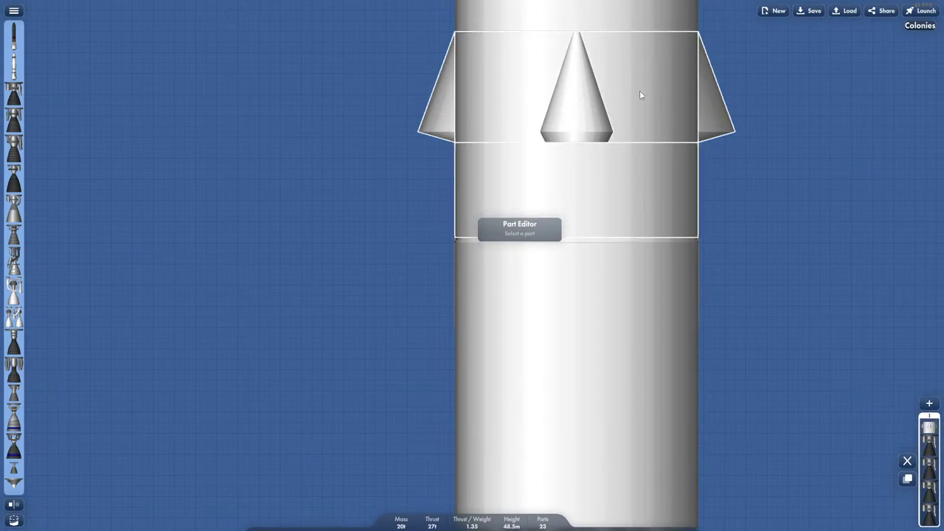
{"action": "left_click", "coordinate": [929, 405]}
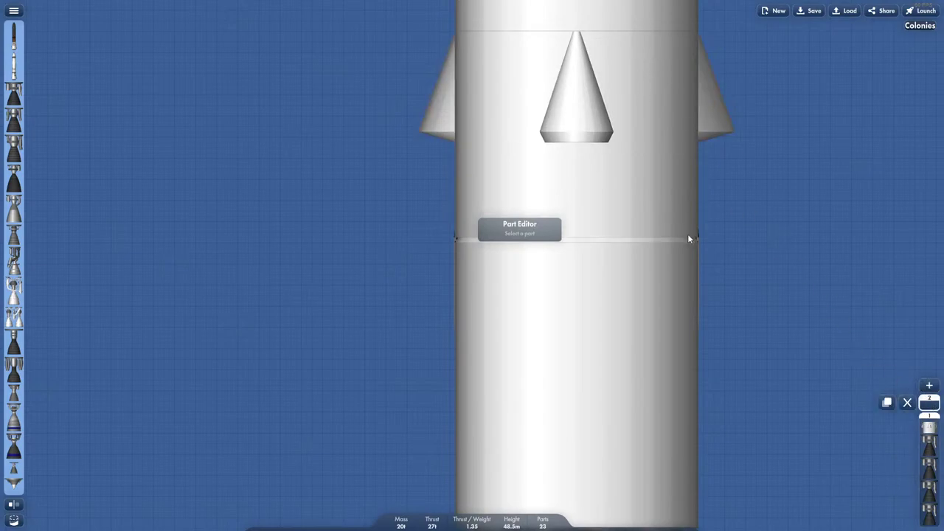
Add stages 3, 4 and 5, assigning the separator, nose section and tower part.
{"action": "left_click", "coordinate": [13, 520]}
{"action": "left_click", "coordinate": [470, 284]}
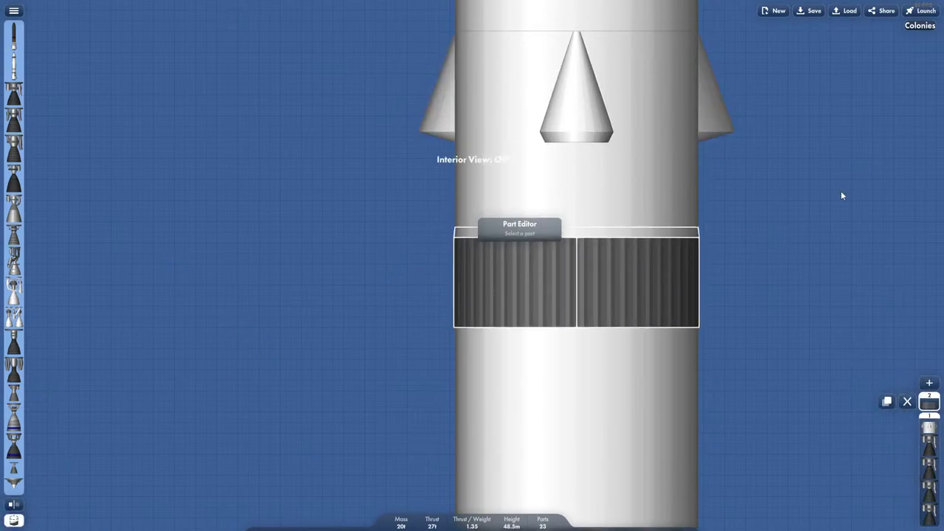
{"action": "left_click_drag", "start_coordinate": [841, 194], "coordinate": [719, 444]}
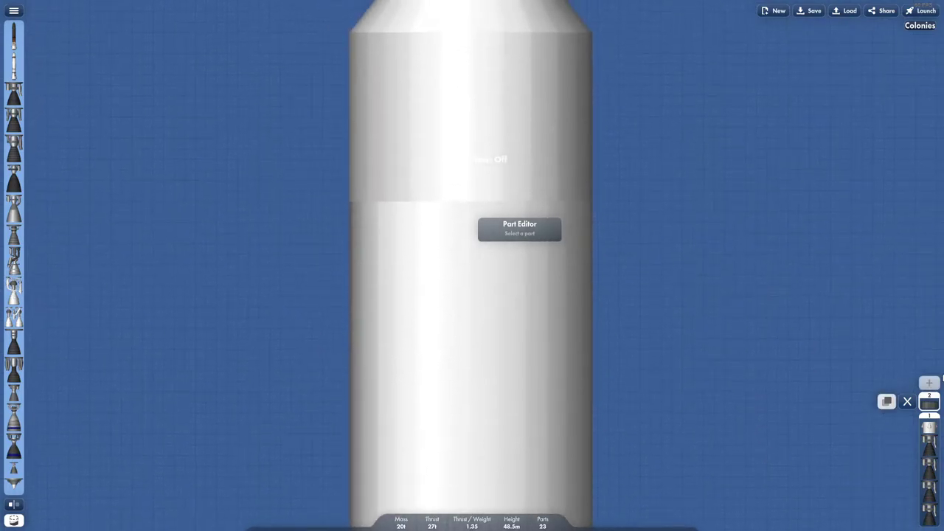
{"action": "left_click", "coordinate": [931, 383]}
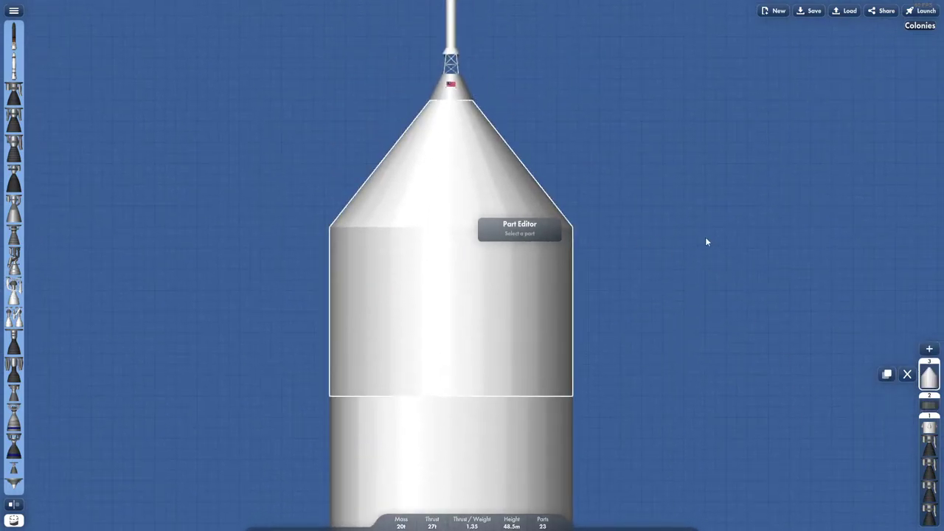
{"action": "left_click", "coordinate": [931, 347]}
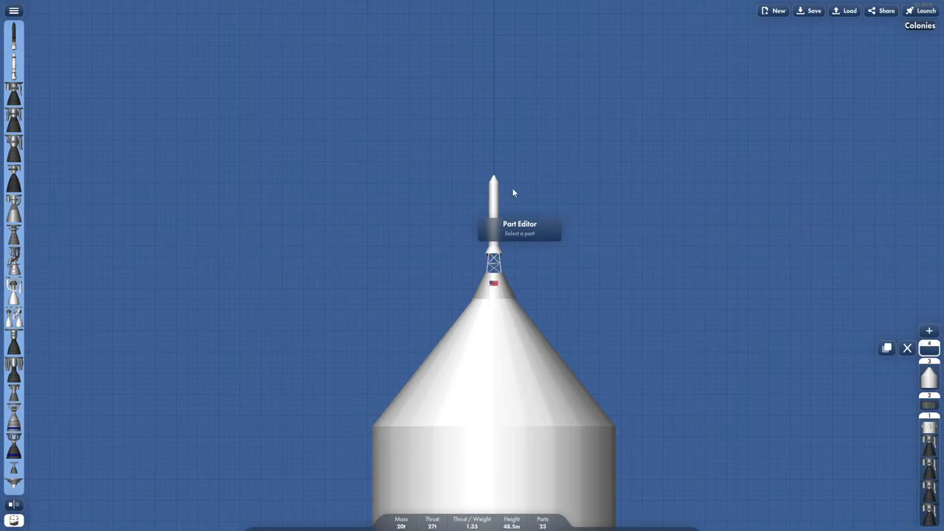
{"action": "left_click", "coordinate": [494, 194]}
{"action": "left_click", "coordinate": [931, 288]}
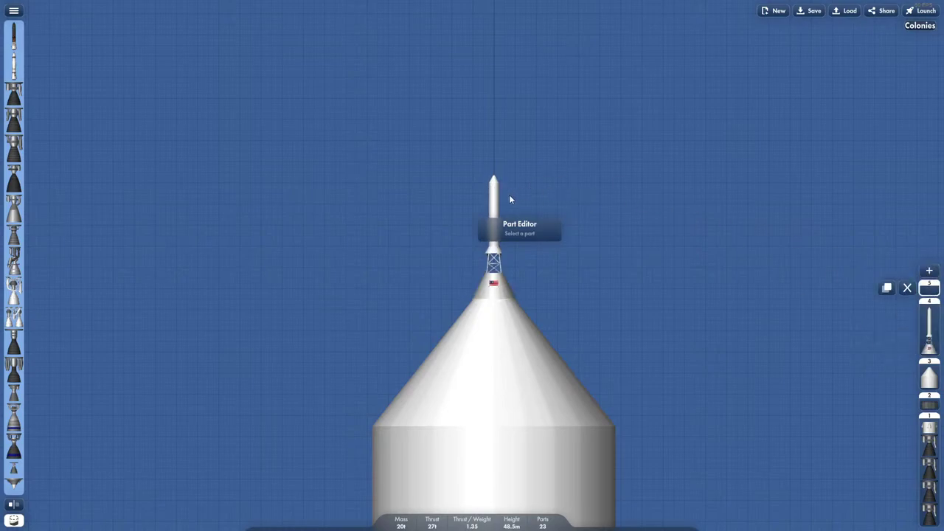
{"action": "left_click", "coordinate": [495, 196]}
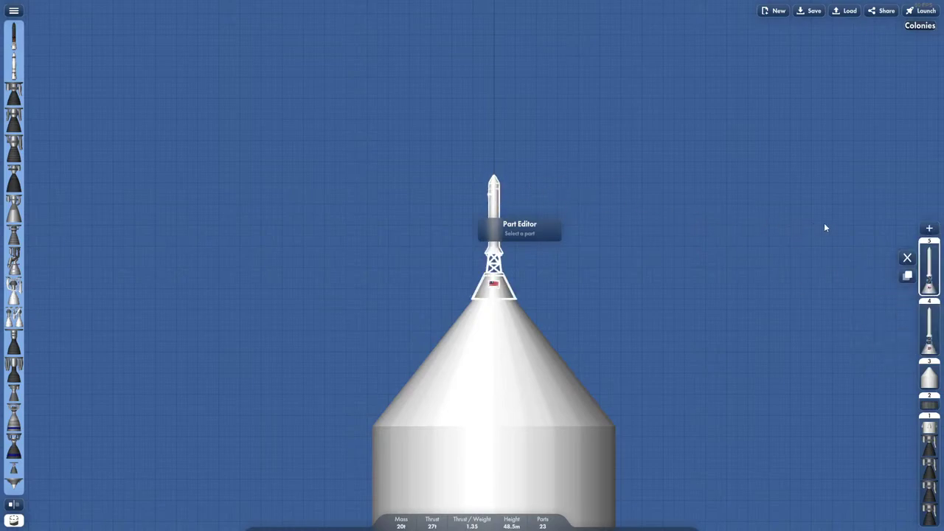
{"action": "left_click", "coordinate": [751, 213]}
Add stage 6 for the cone below the tower, then launch the rocket.
{"action": "left_click", "coordinate": [14, 521]}
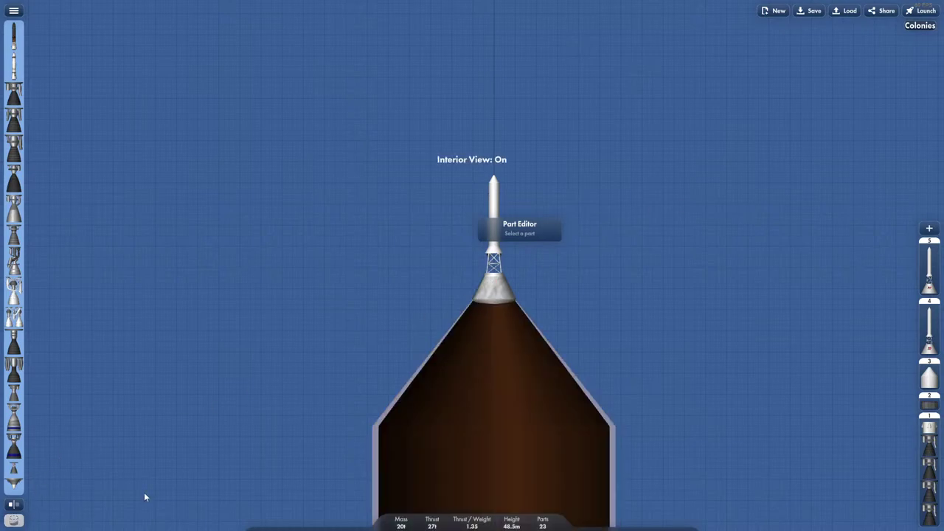
{"action": "left_click", "coordinate": [930, 228]}
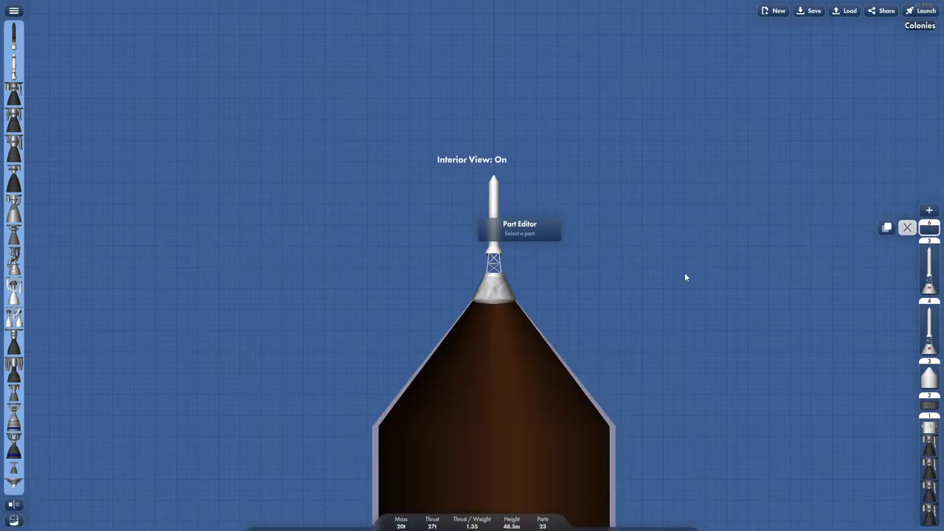
{"action": "left_click", "coordinate": [508, 288]}
{"action": "left_click", "coordinate": [753, 194]}
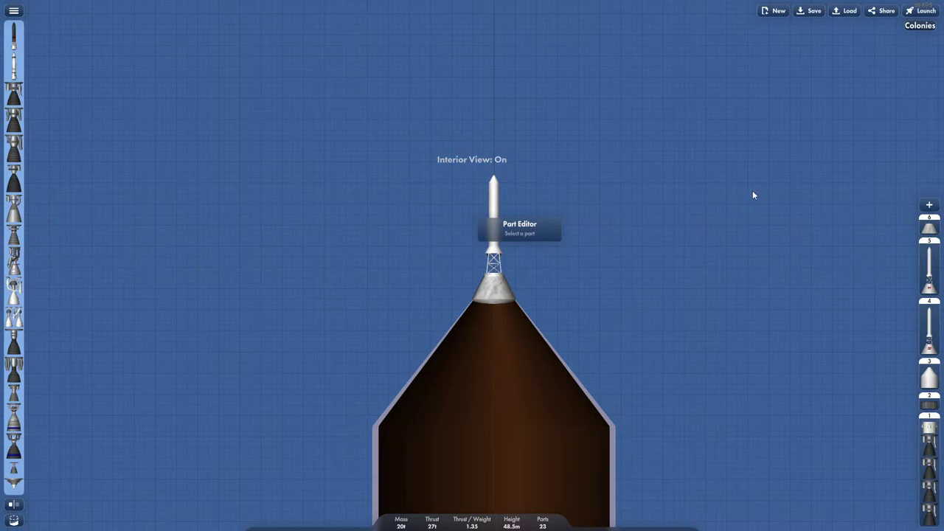
{"action": "left_click", "coordinate": [922, 11]}
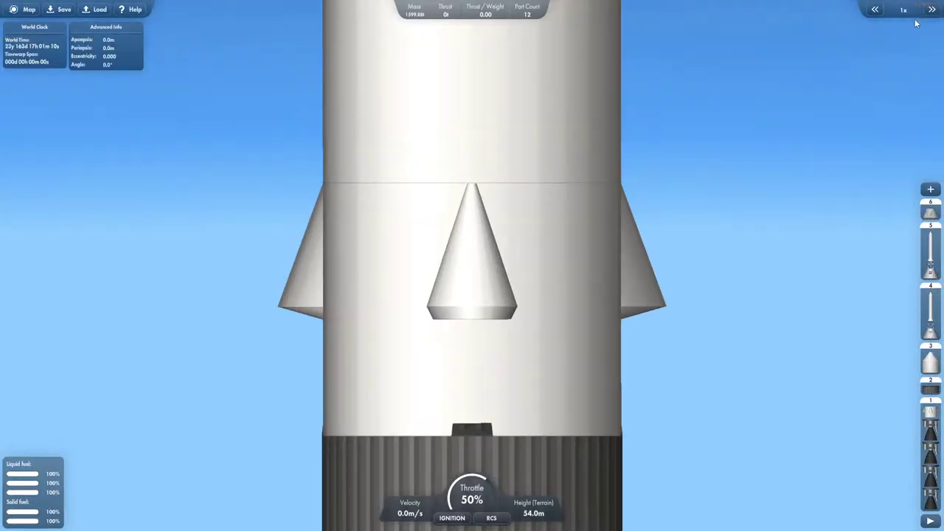
Switch the engines on and activate the first stage for liftoff.
{"action": "scroll", "coordinate": [917, 24], "scroll_direction": "down", "scroll_amount": 5}
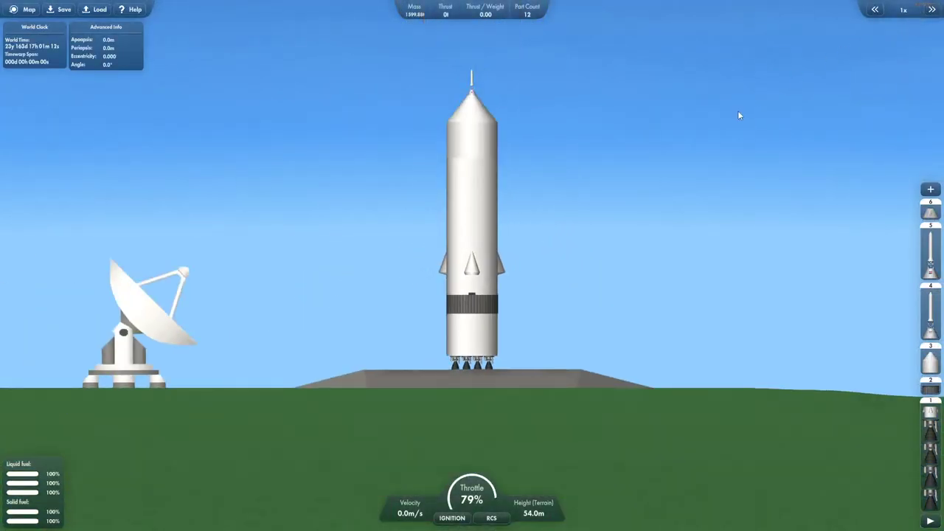
{"action": "key", "text": "space"}
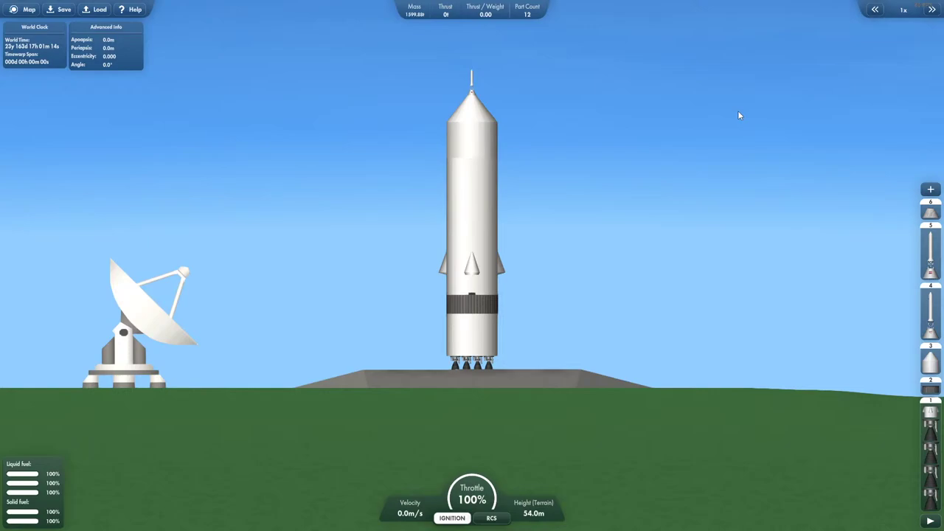
{"action": "key", "text": "space"}
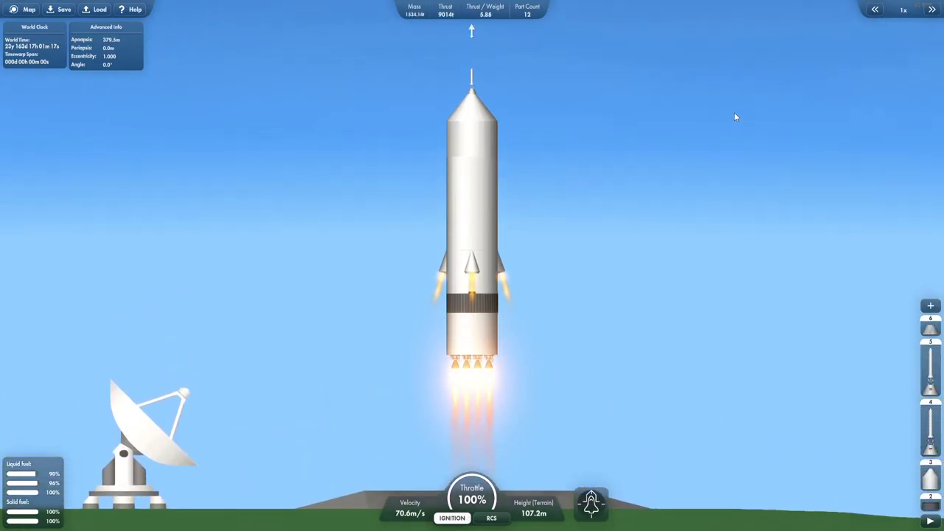
{"action": "scroll", "coordinate": [731, 118], "scroll_direction": "down", "scroll_amount": 5}
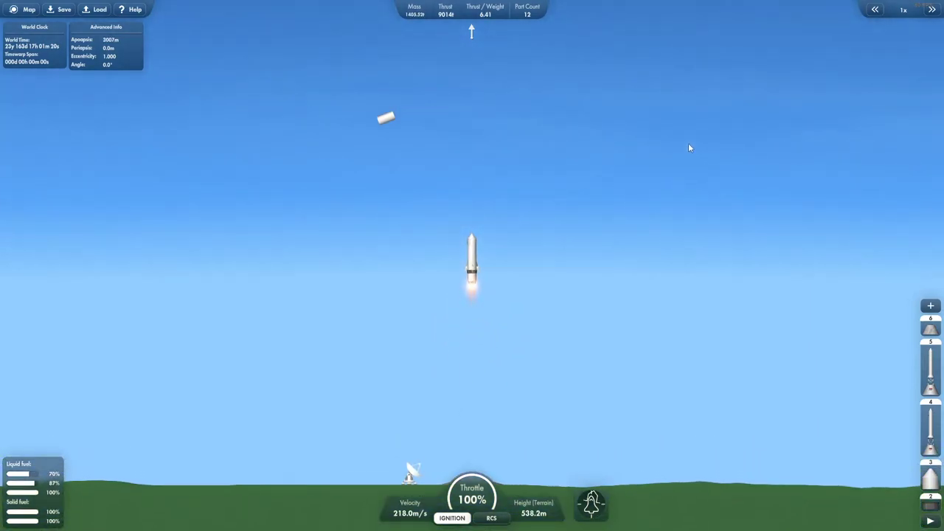
{"action": "scroll", "coordinate": [690, 148], "scroll_direction": "up", "scroll_amount": 3}
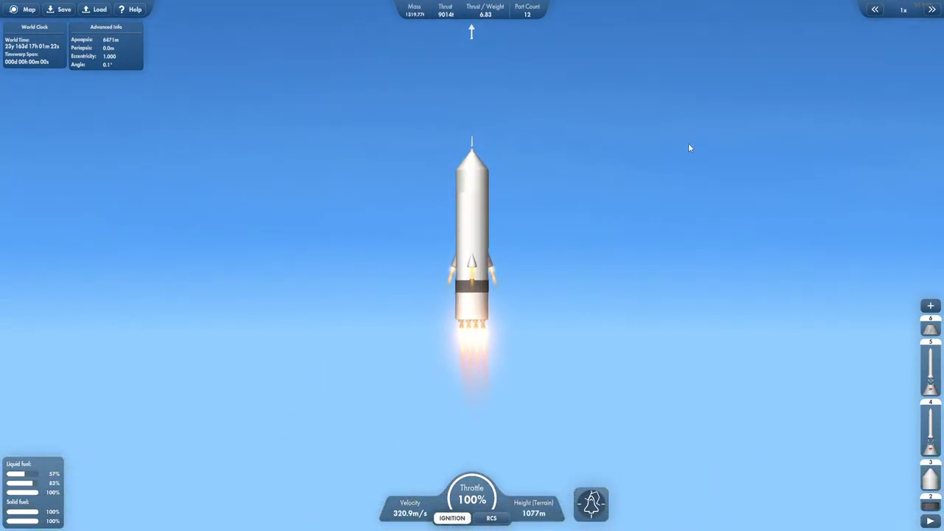
Pitch the nose-down rocket clockwise back toward upright with repeated D presses.
{"action": "key", "text": "d"}
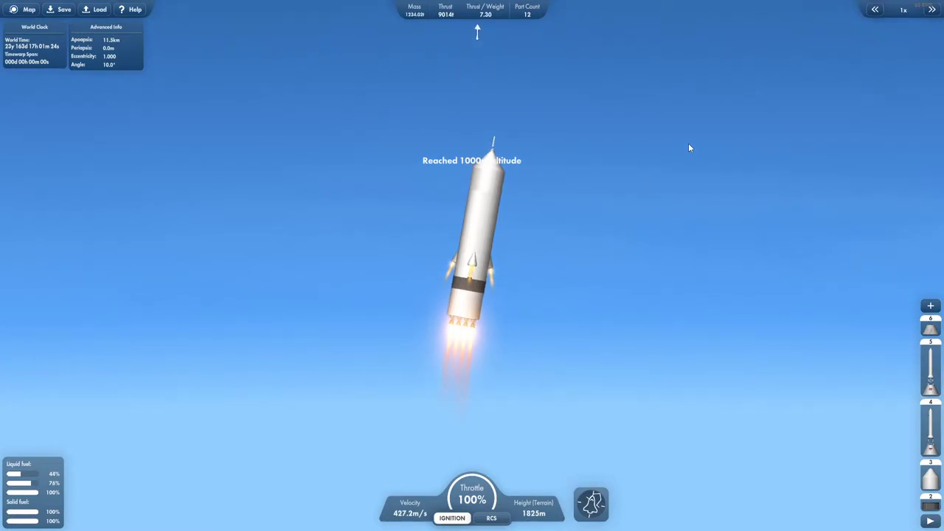
{"action": "key", "text": "d"}
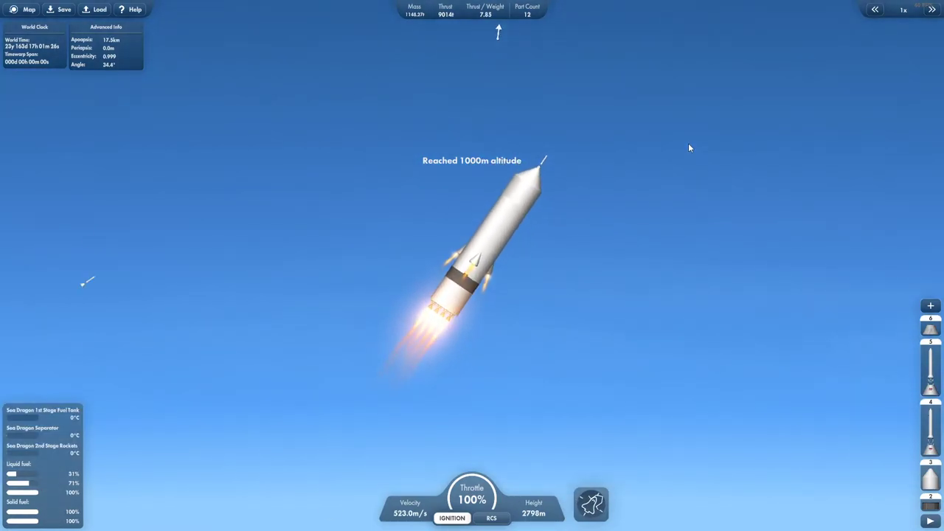
{"action": "key", "text": "d"}
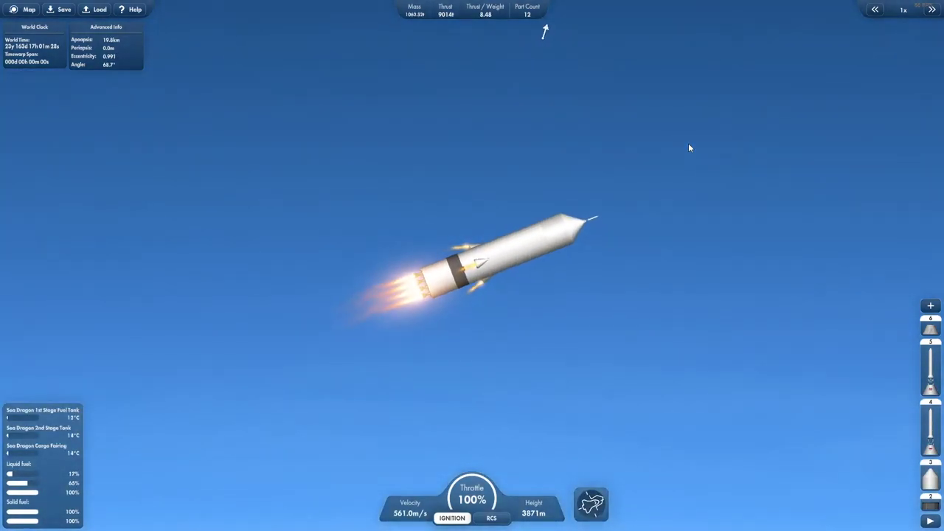
{"action": "key", "text": "d"}
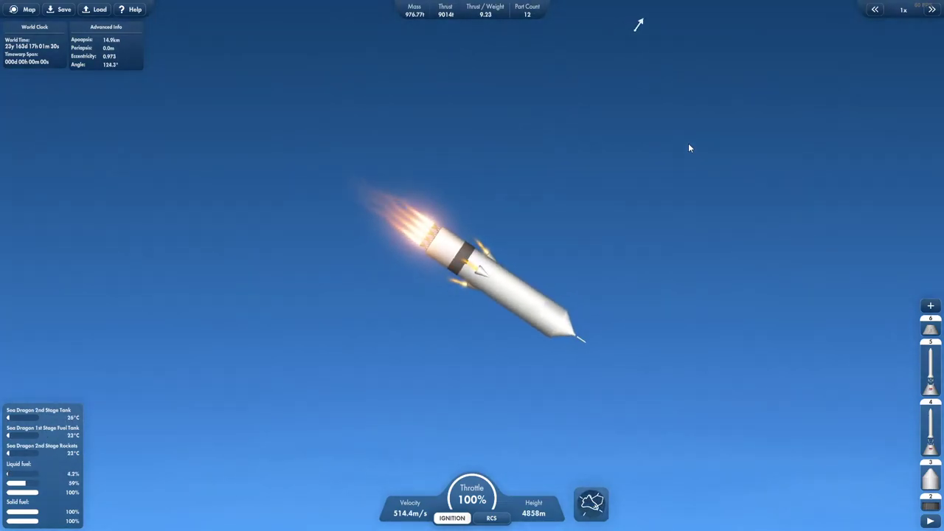
{"action": "key", "text": "d"}
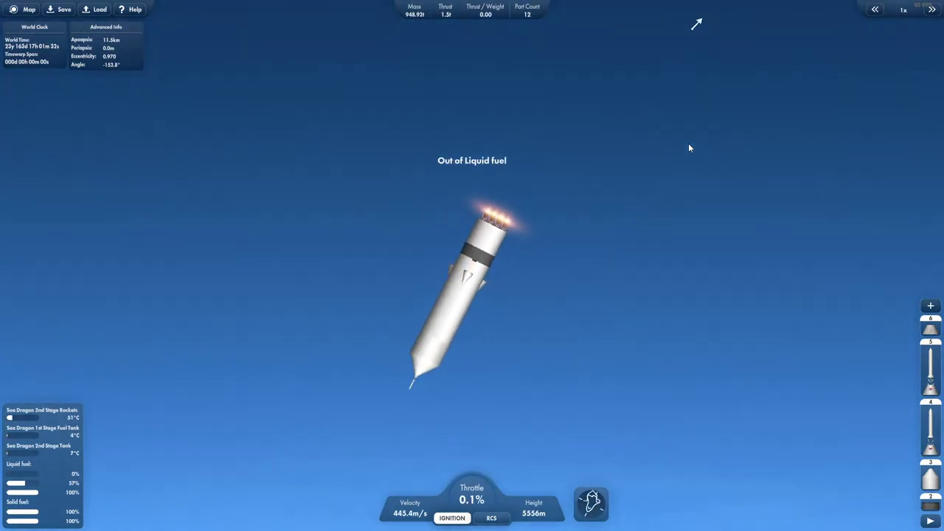
{"action": "key", "text": "d"}
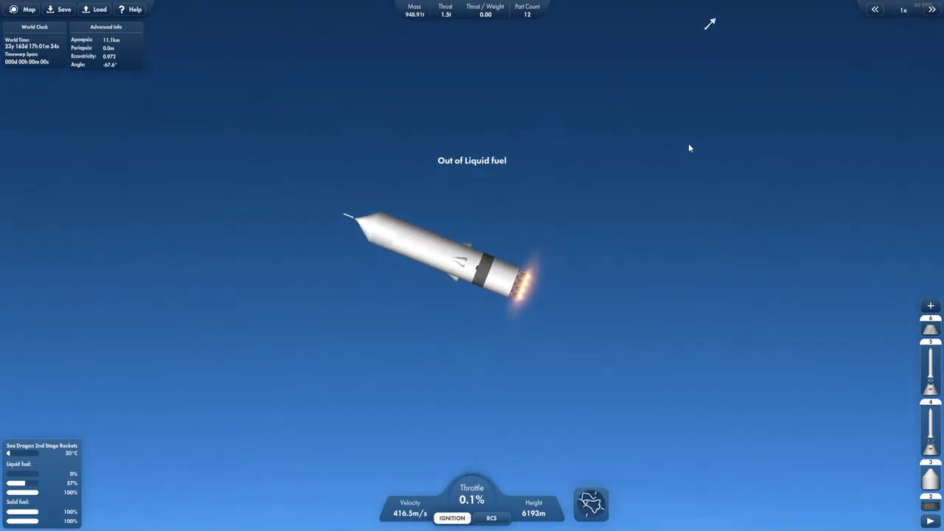
{"action": "key", "text": "d"}
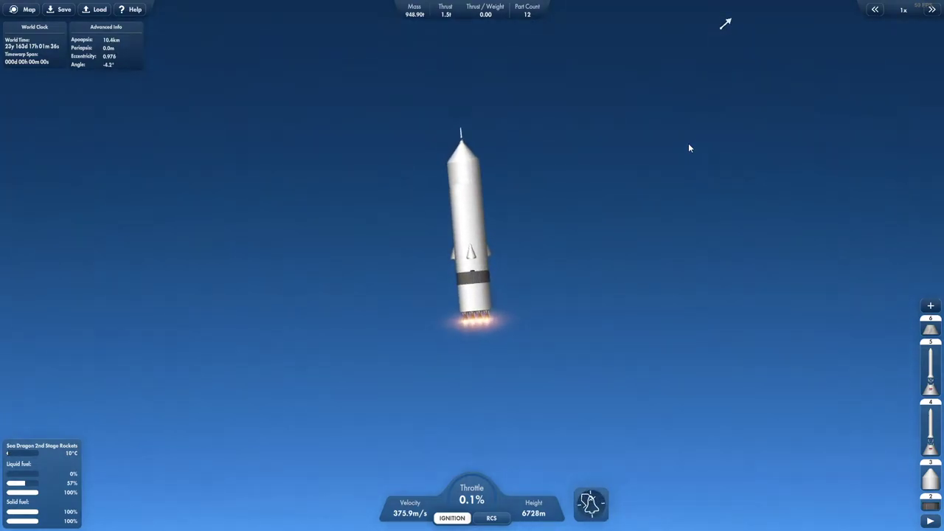
{"action": "key", "text": "d"}
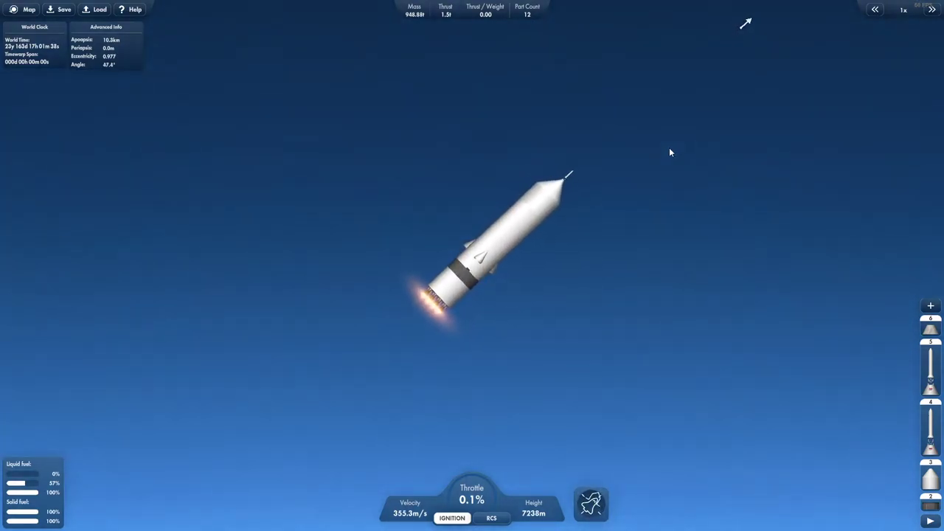
{"action": "key", "text": "d"}
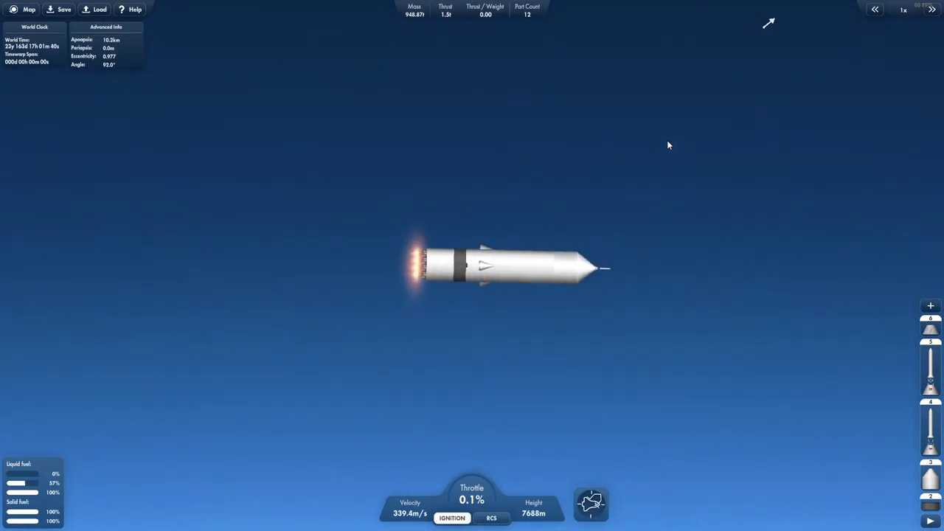
{"action": "key", "text": "d"}
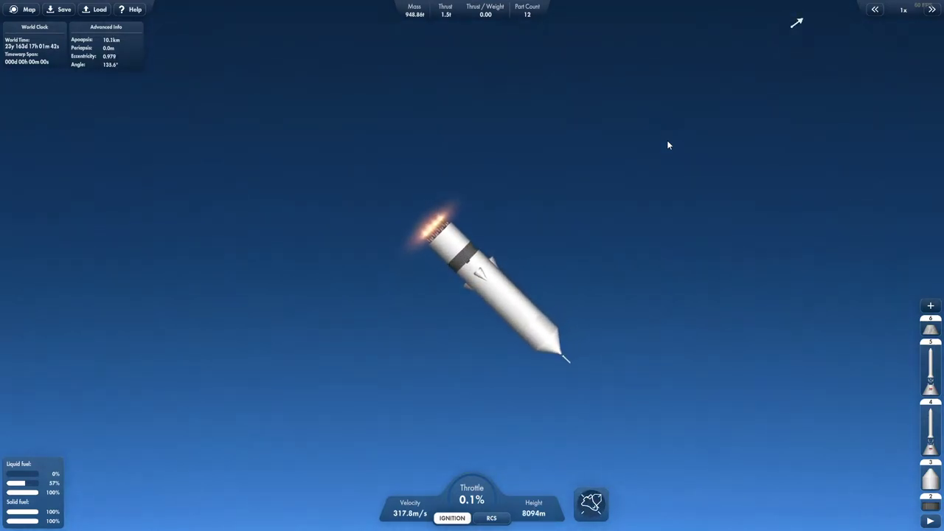
{"action": "key", "text": "d"}
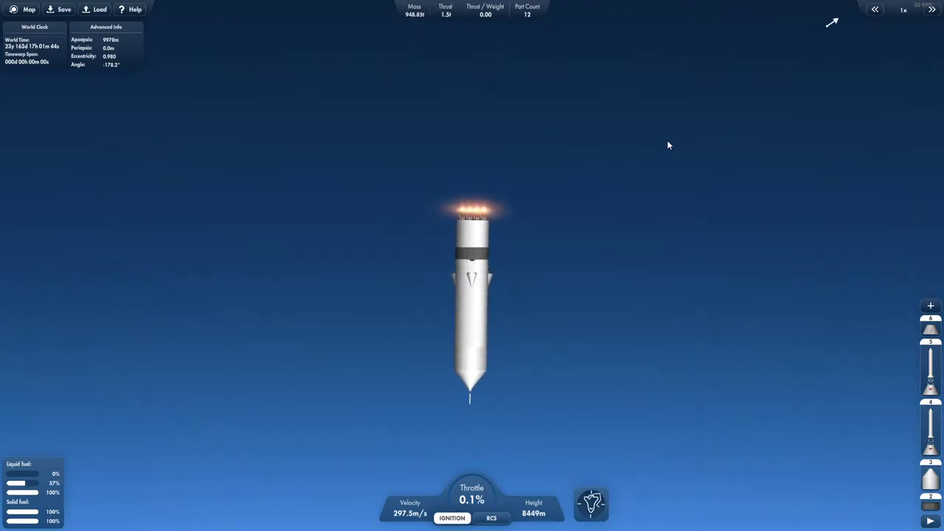
{"action": "key", "text": "d"}
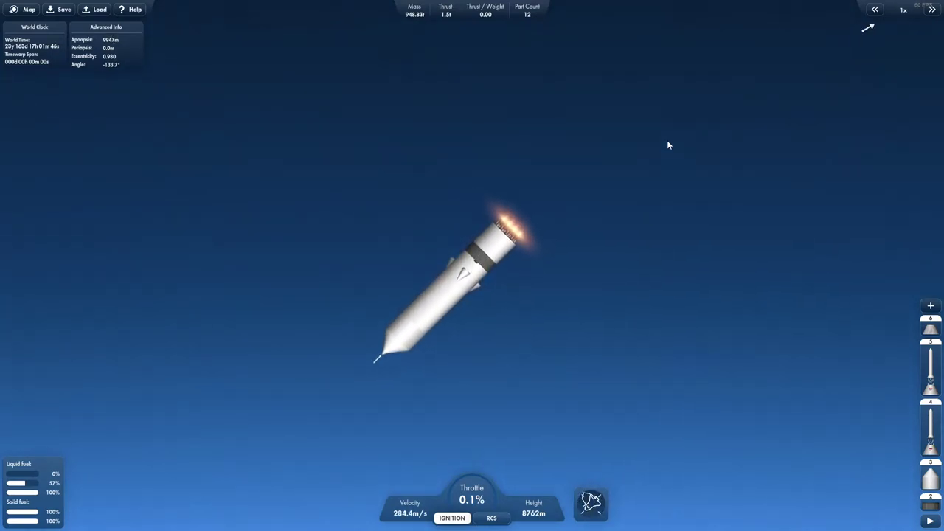
{"action": "key", "text": "d"}
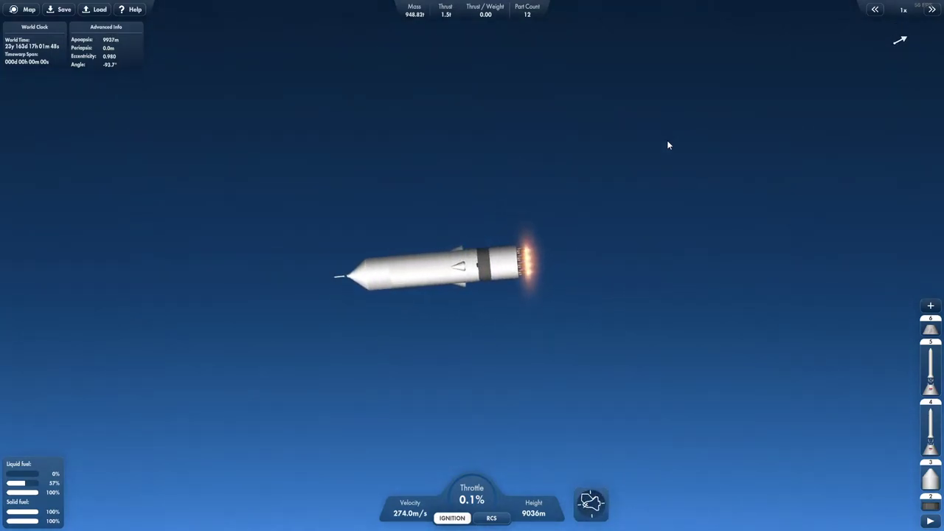
Push the throttle to 100% while continuing to turn the rocket upright.
{"action": "key", "text": "d"}
{"action": "key", "text": "w"}
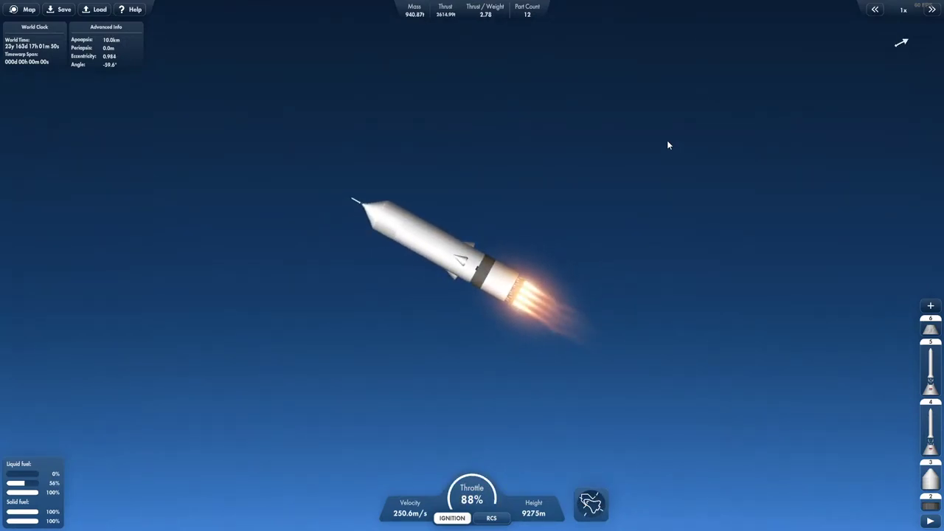
{"action": "key", "text": "w"}
{"action": "key", "text": "d"}
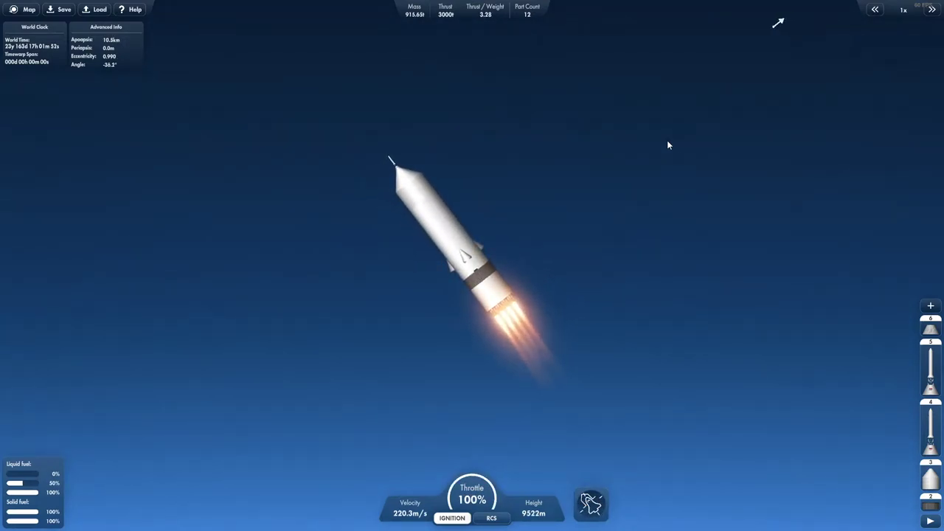
{"action": "key", "text": "d"}
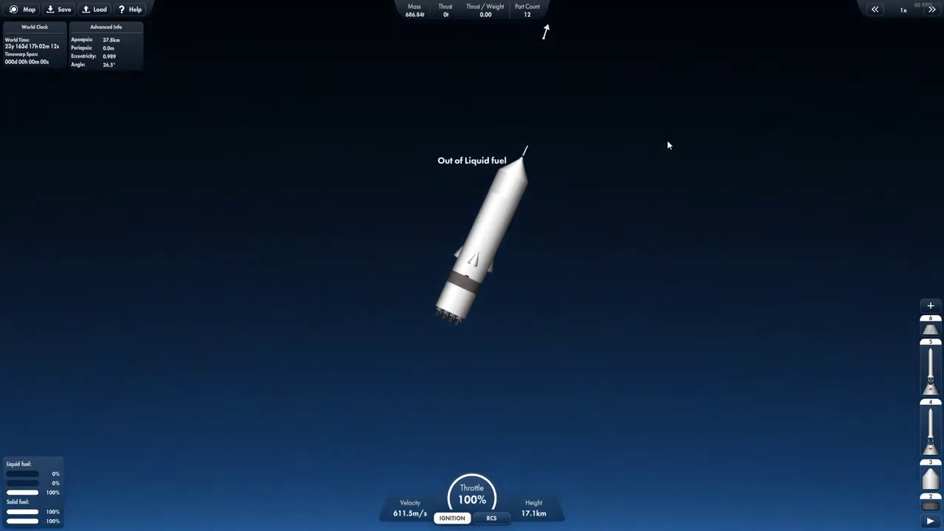
Stage off the empty first stage, then the lower body, leaving a 15.95 t three-part craft.
{"action": "key", "text": "space"}
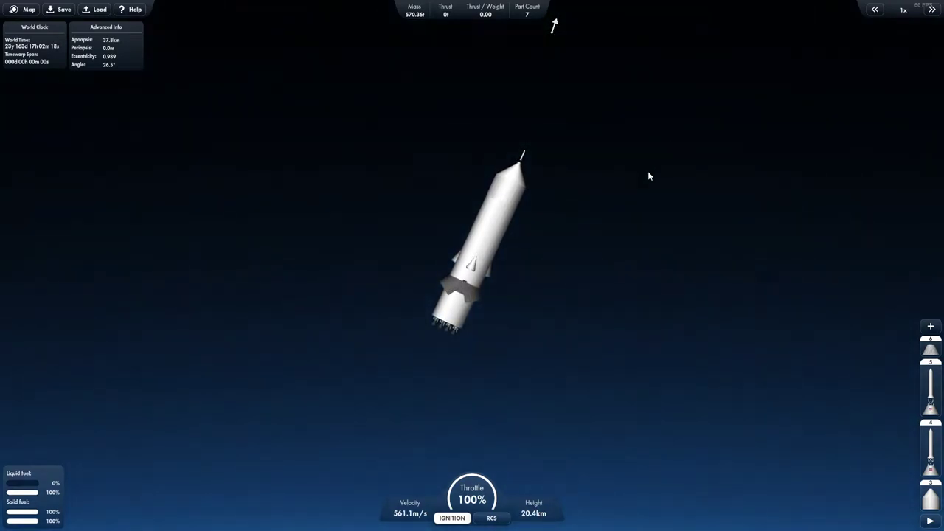
{"action": "scroll", "coordinate": [648, 171], "scroll_direction": "up", "scroll_amount": 3}
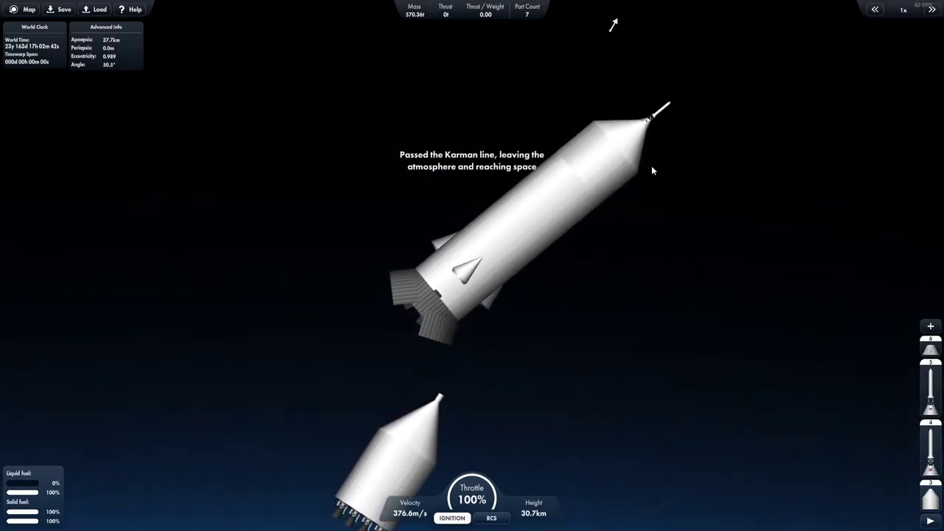
{"action": "key", "text": "space"}
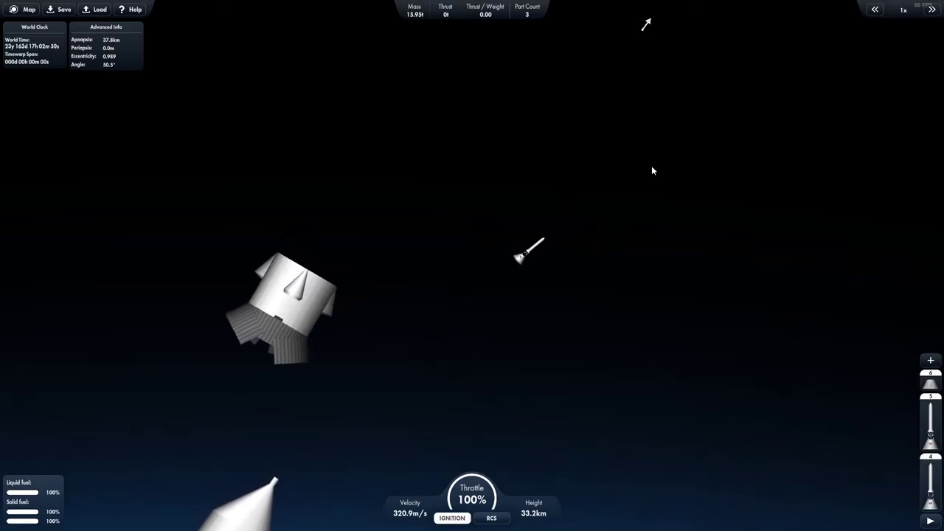
Ignite the escape tower's solid-fuel stage and tilt the rocket further toward horizontal.
{"action": "key", "text": "space"}
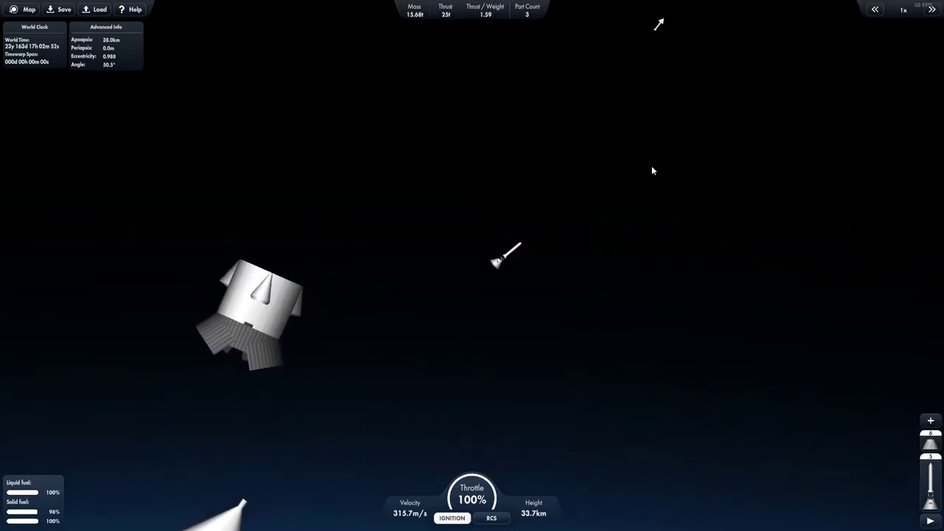
{"action": "scroll", "coordinate": [533, 217], "scroll_direction": "up", "scroll_amount": 5}
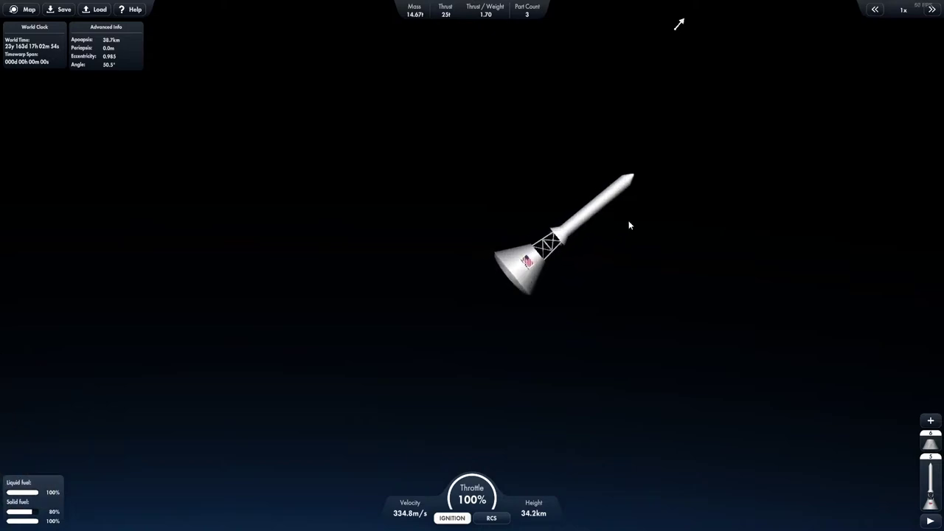
{"action": "scroll", "coordinate": [621, 253], "scroll_direction": "up", "scroll_amount": 2}
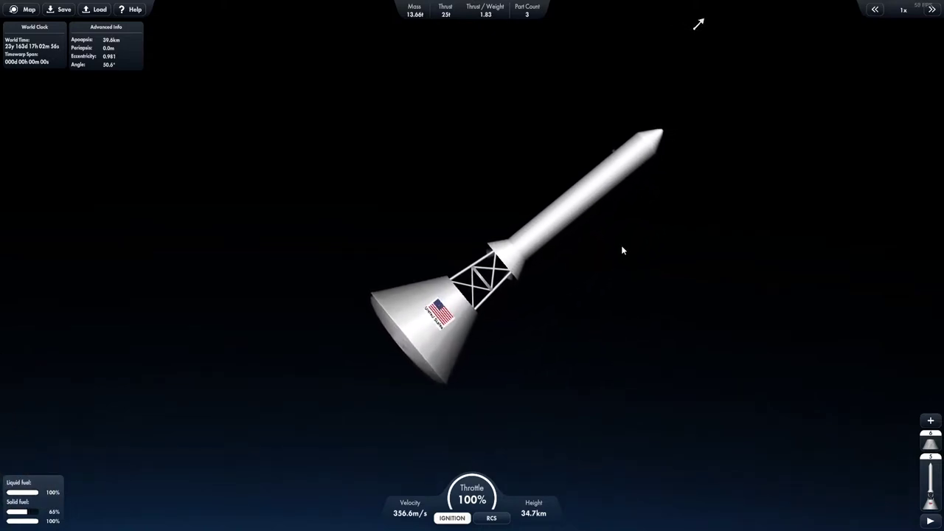
{"action": "key", "text": "d"}
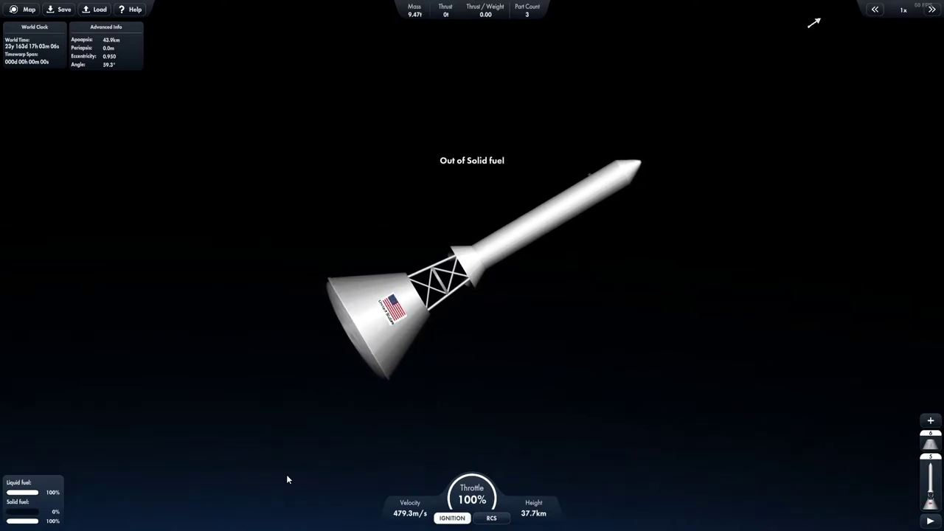
Jettison the burnt-out booster, leaving an 8.25 t two-part capsule at 40.3 km.
{"action": "key", "text": "space"}
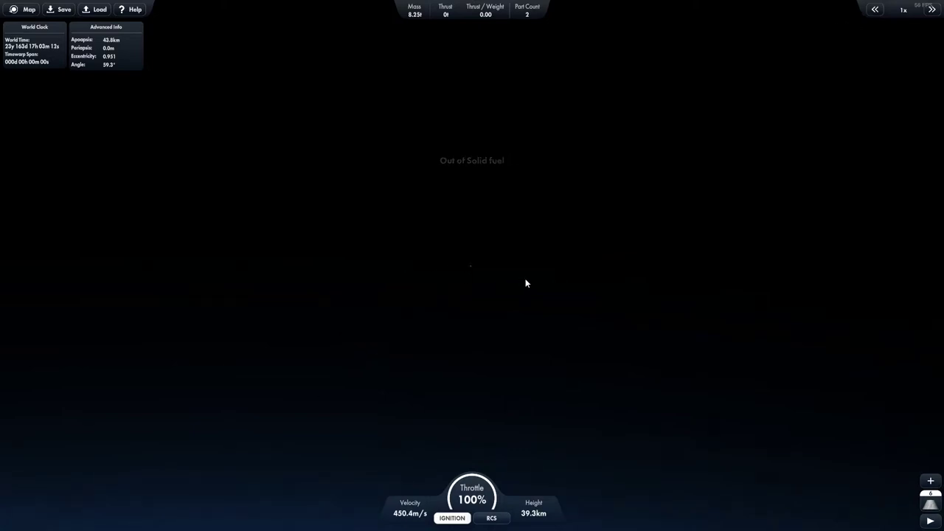
{"action": "scroll", "coordinate": [528, 278], "scroll_direction": "up", "scroll_amount": 5}
{"action": "scroll", "coordinate": [529, 281], "scroll_direction": "up", "scroll_amount": 5}
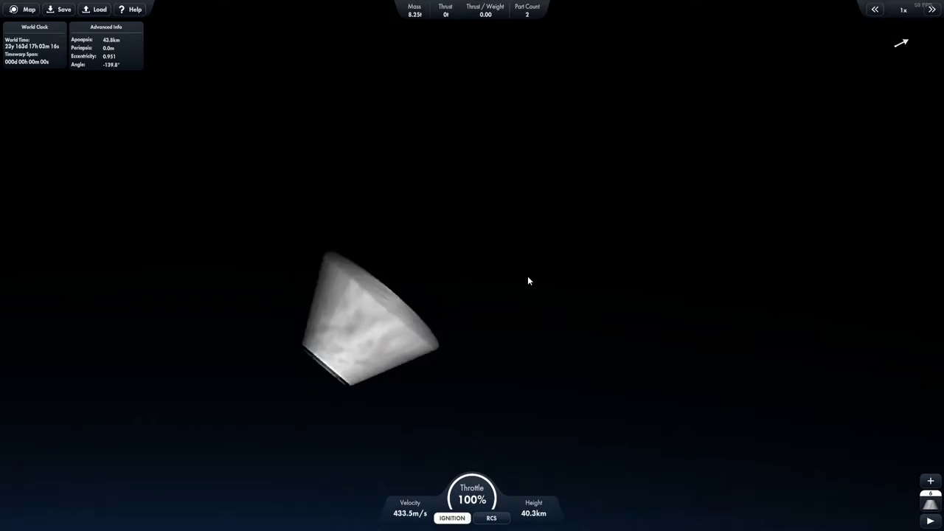
Exit the flight to the space center, then the main menu, and confirm closing the game.
{"action": "key", "text": "Escape"}
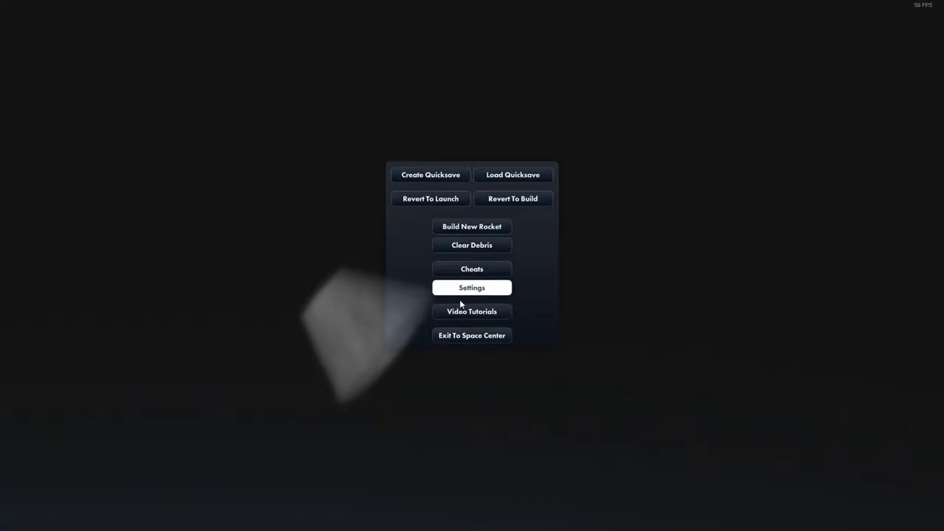
{"action": "left_click", "coordinate": [474, 333]}
{"action": "key", "text": "Escape"}
{"action": "left_click", "coordinate": [472, 285]}
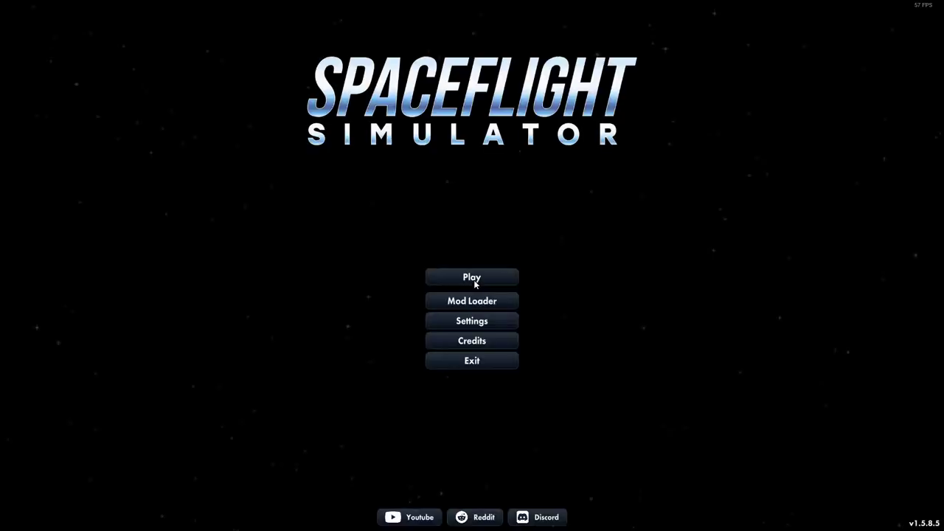
{"action": "left_click", "coordinate": [484, 361]}
{"action": "left_click", "coordinate": [528, 270]}
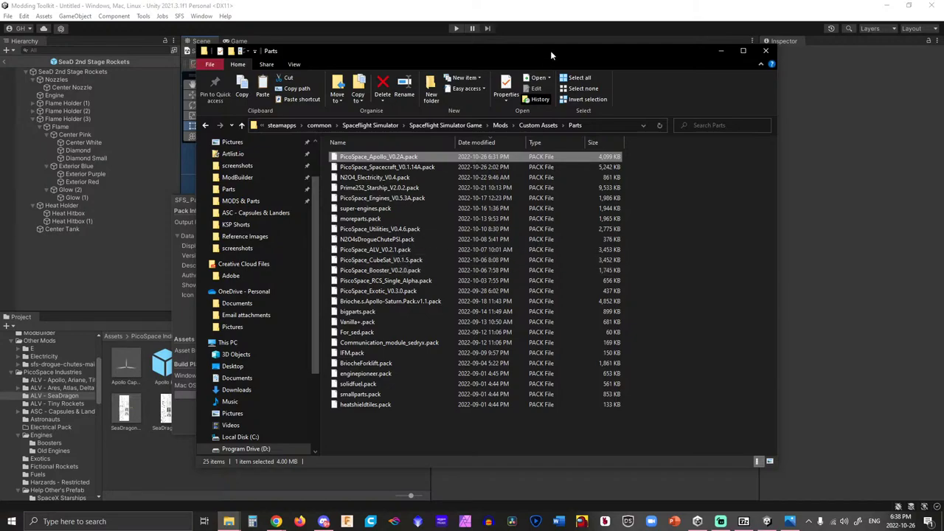
Bring Unity forward to the Part Pack Mod Builder for PicoSpace_Apollo_V0.2A.
{"action": "left_click", "coordinate": [539, 21]}
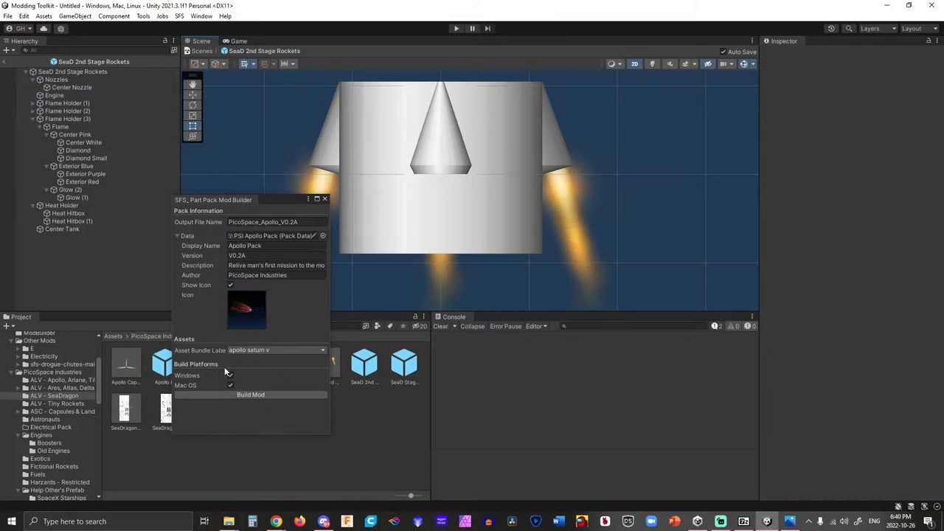
Bring up Chrome maximized and go to YouTube in a new tab.
{"action": "mouse_move", "coordinate": [276, 522]}
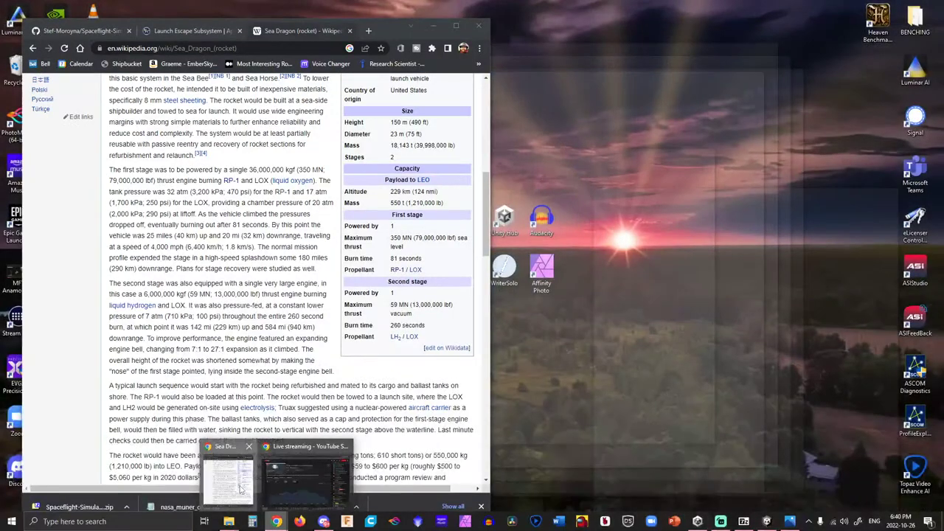
{"action": "left_click", "coordinate": [240, 488]}
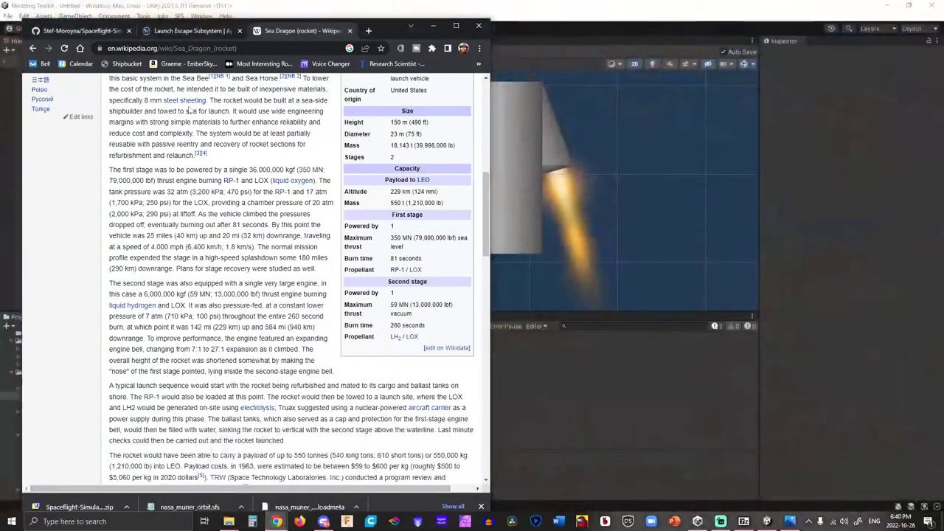
{"action": "left_click", "coordinate": [455, 26]}
{"action": "left_click", "coordinate": [368, 9]}
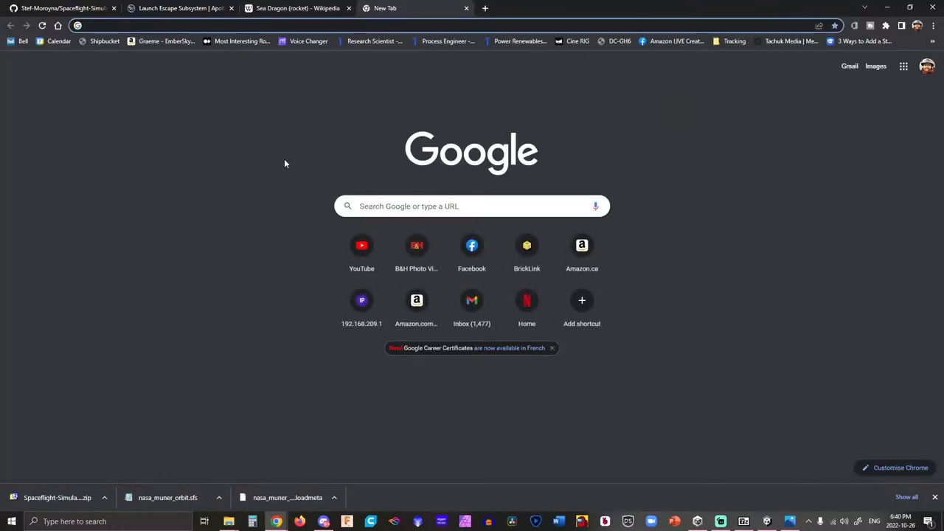
{"action": "left_click", "coordinate": [351, 250]}
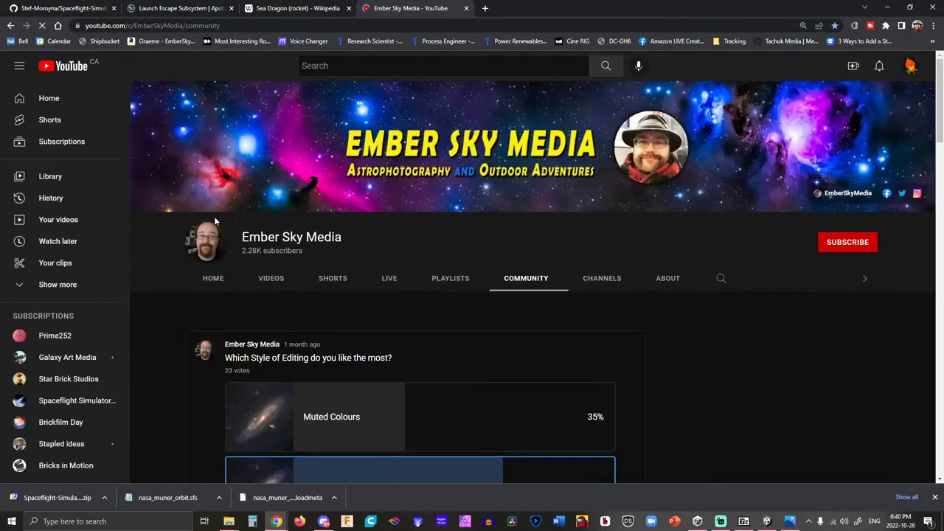
Copy the link to 'Prime Aerospace SpaceX Modded SFS V3.0 Trailer 1' from the subscribed channel's page.
{"action": "left_click", "coordinate": [81, 336]}
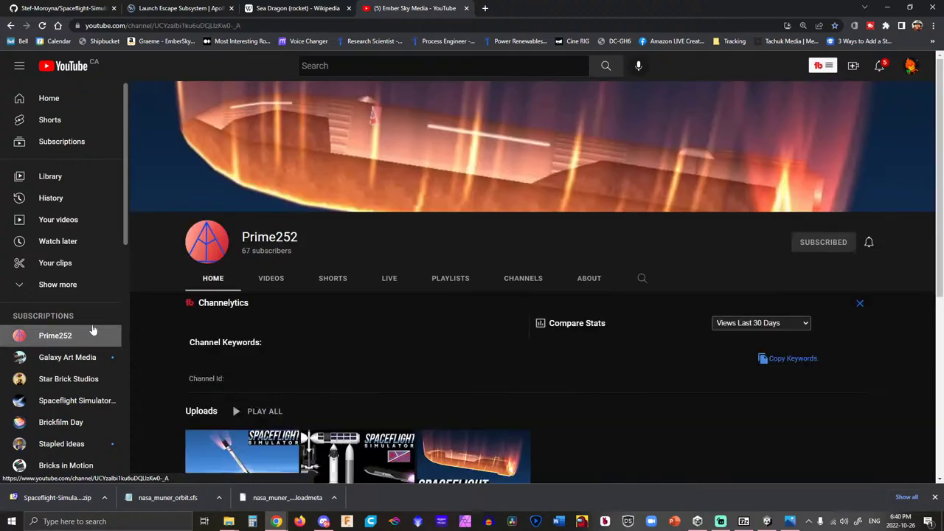
{"action": "scroll", "coordinate": [221, 310], "scroll_direction": "down", "scroll_amount": 2}
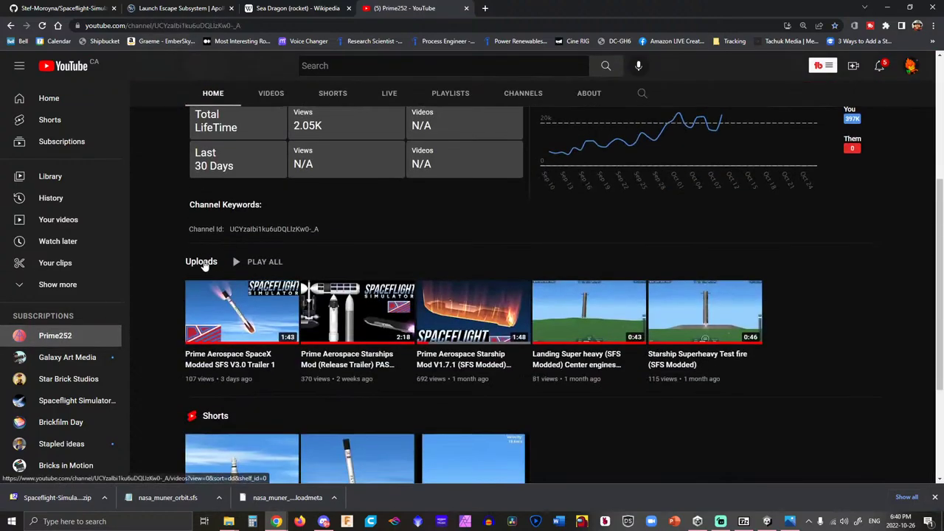
{"action": "right_click", "coordinate": [202, 321]}
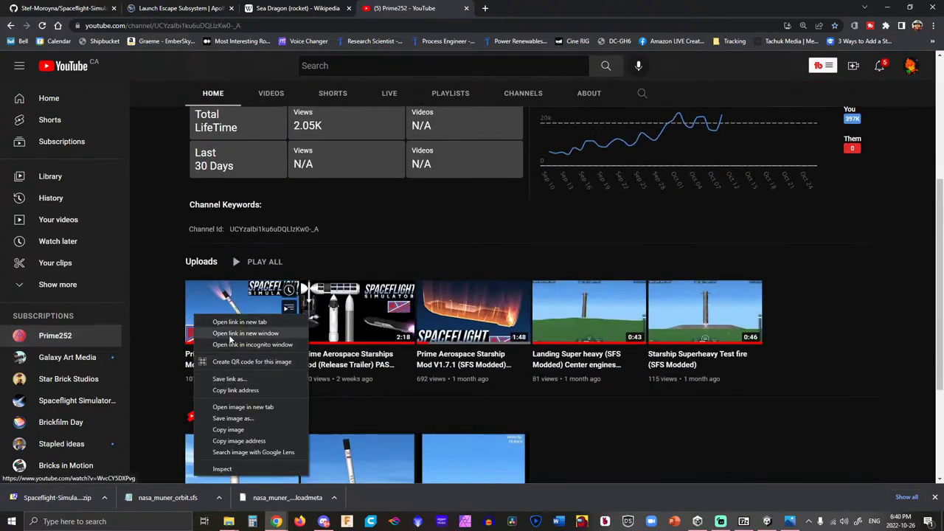
{"action": "left_click", "coordinate": [233, 393]}
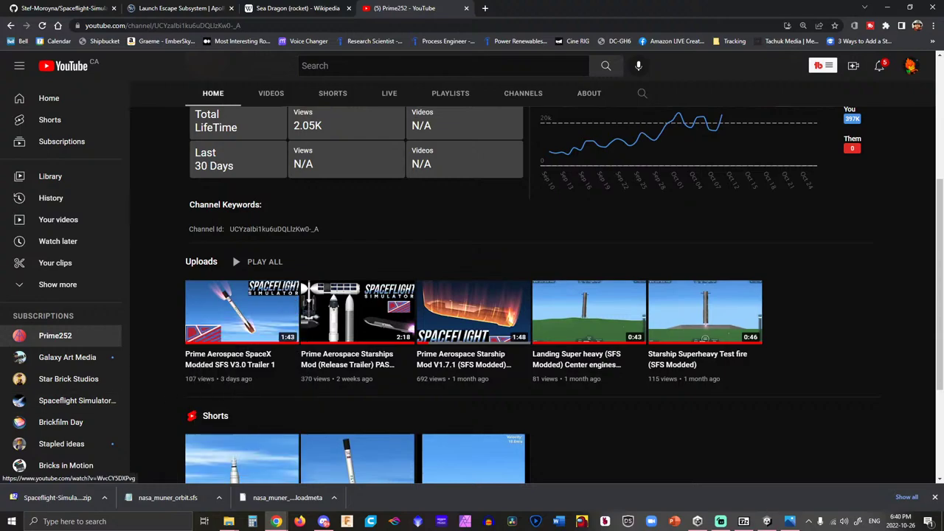